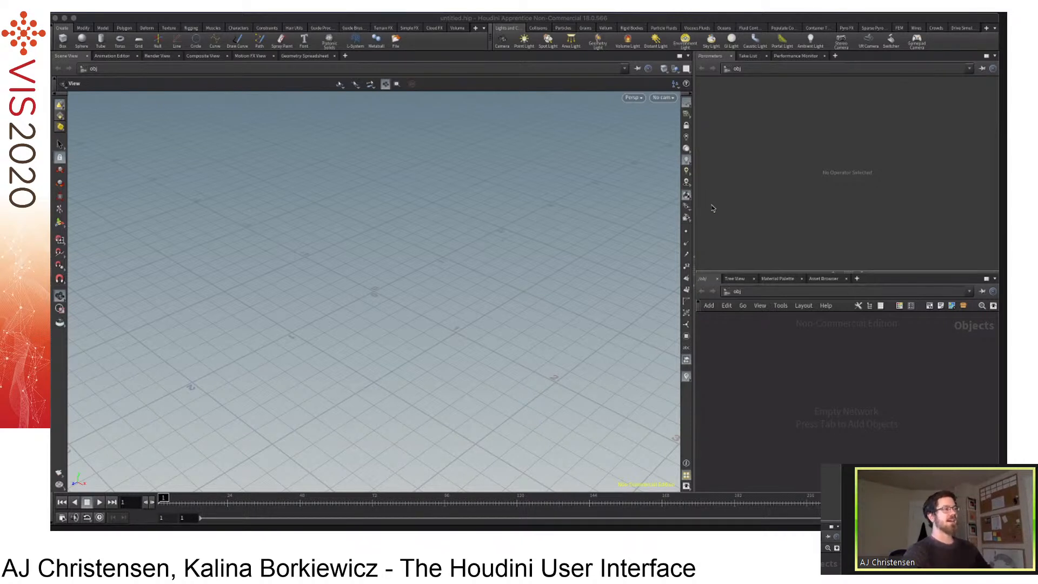
Widen the parameter and network panes at the scene view's expense and raise their shared divider to enlarge the network editor.
click(711, 210)
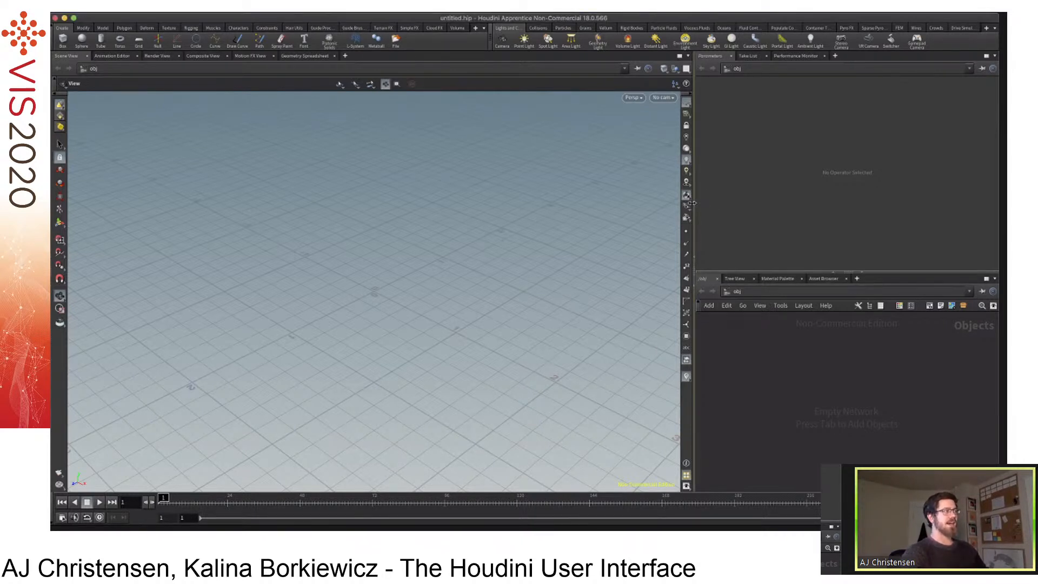
drag(692, 203, 543, 204)
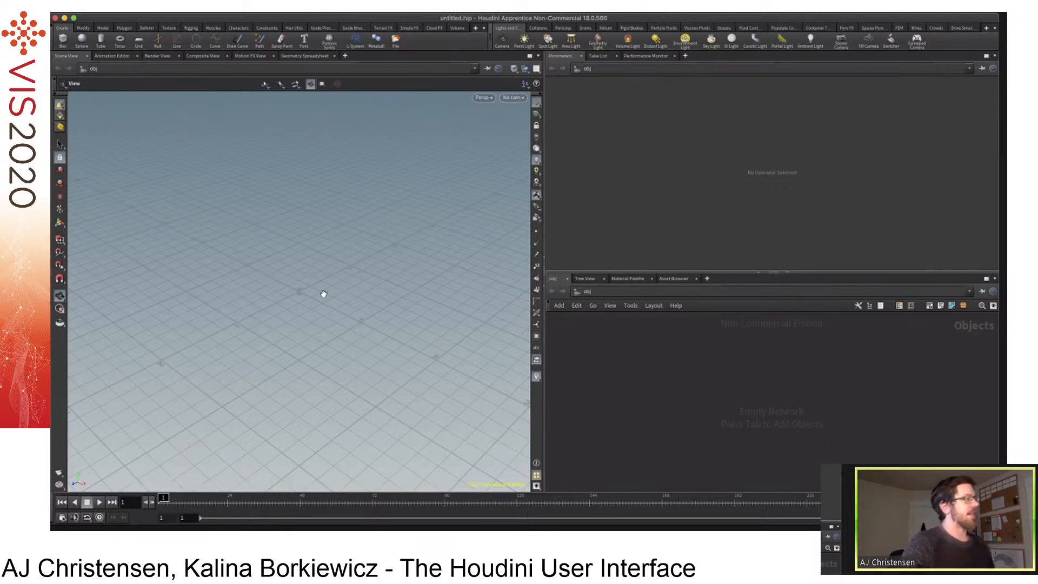
mouse_move(281, 248)
mouse_down()
mouse_move(301, 251)
mouse_move(297, 227)
mouse_move(274, 213)
mouse_move(273, 250)
mouse_up()
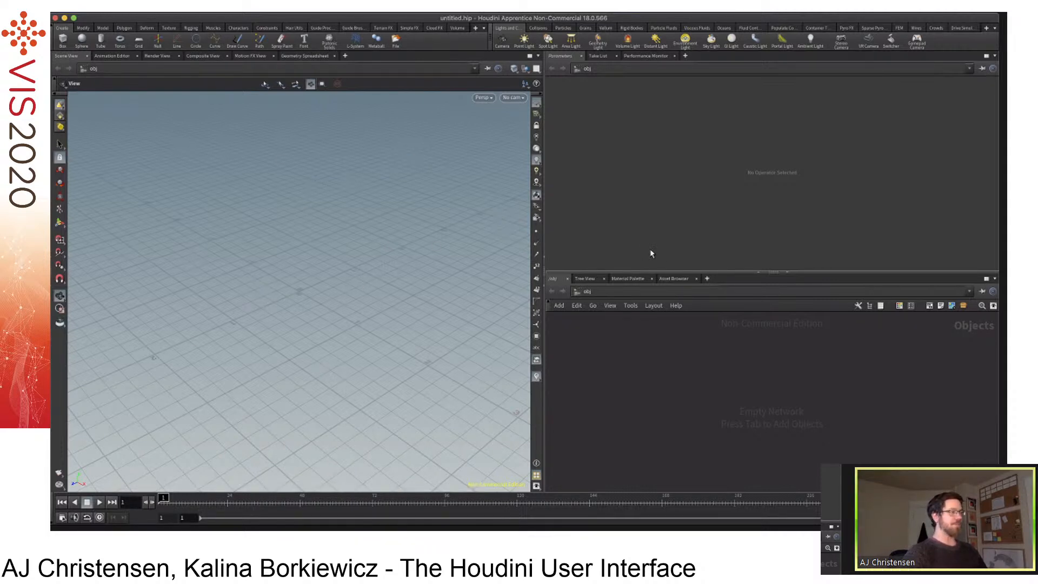
drag(693, 272, 684, 194)
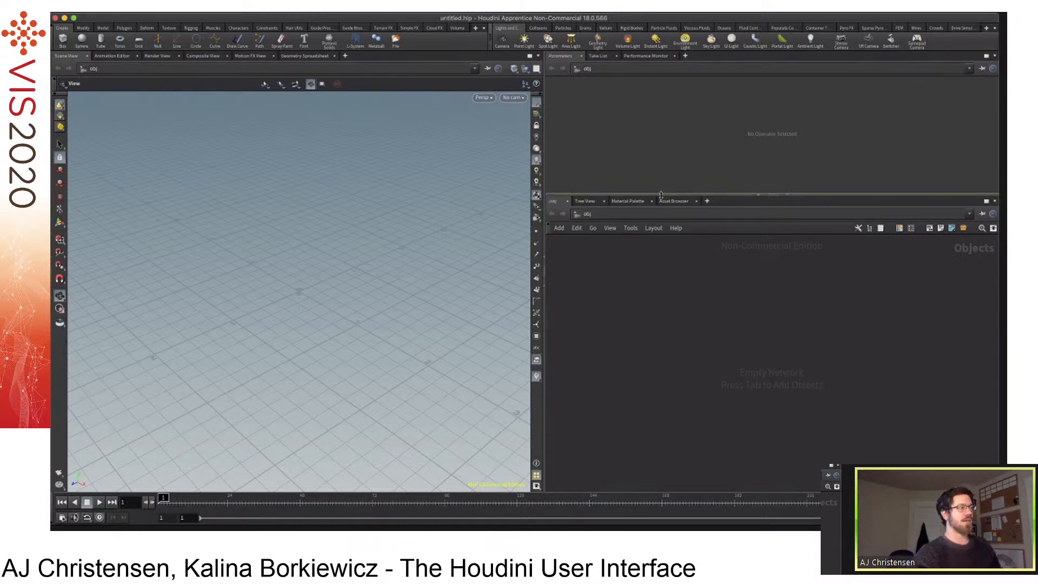
drag(666, 195, 666, 177)
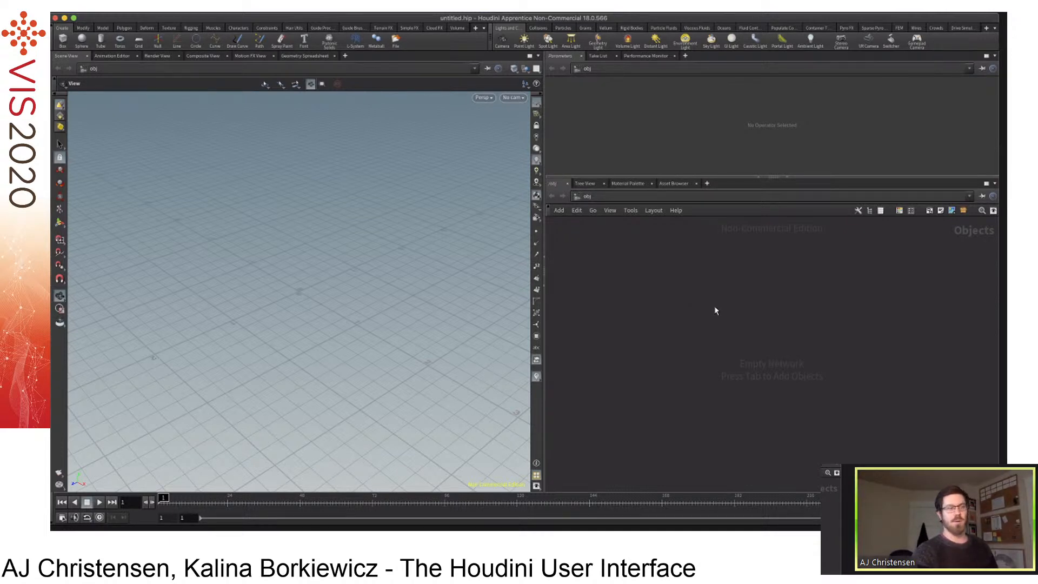
key(Tab)
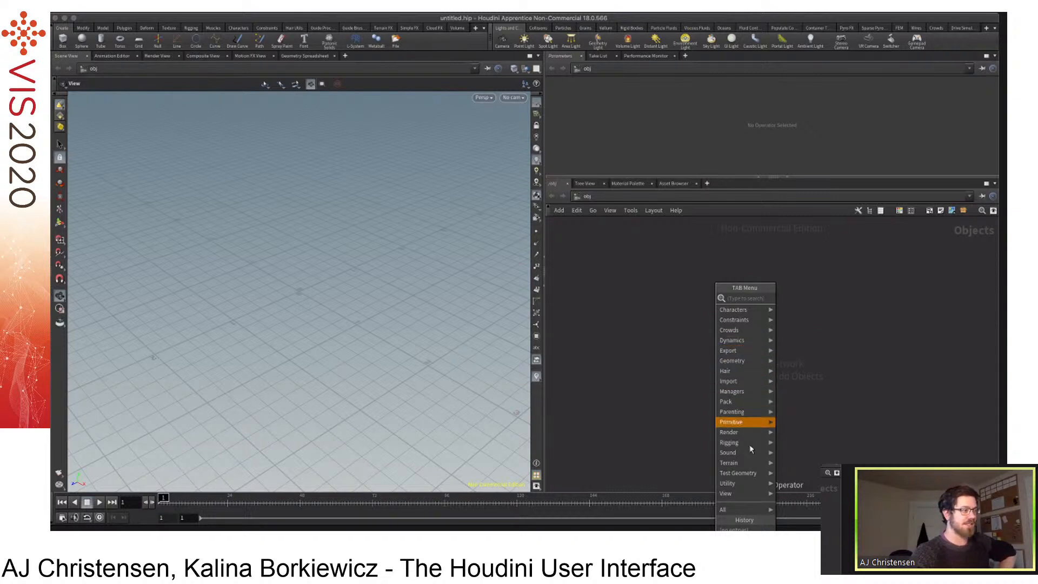
mouse_move(753, 474)
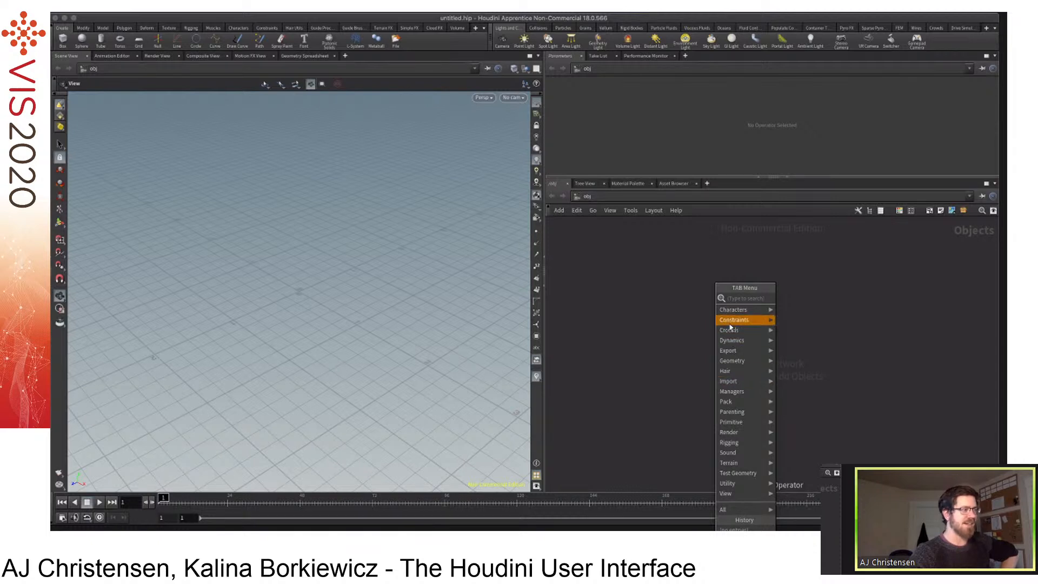
mouse_move(746, 379)
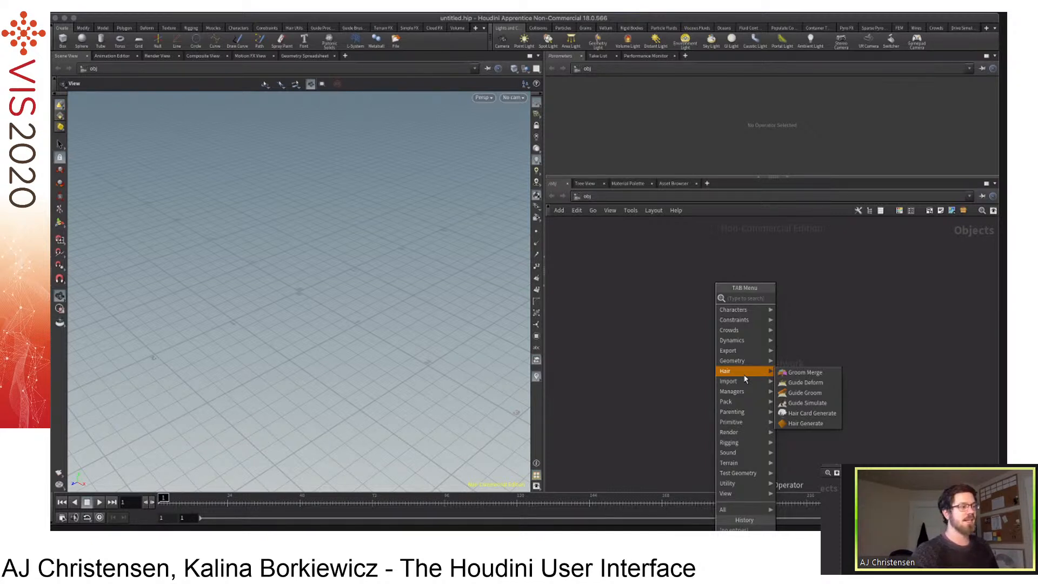
mouse_move(749, 405)
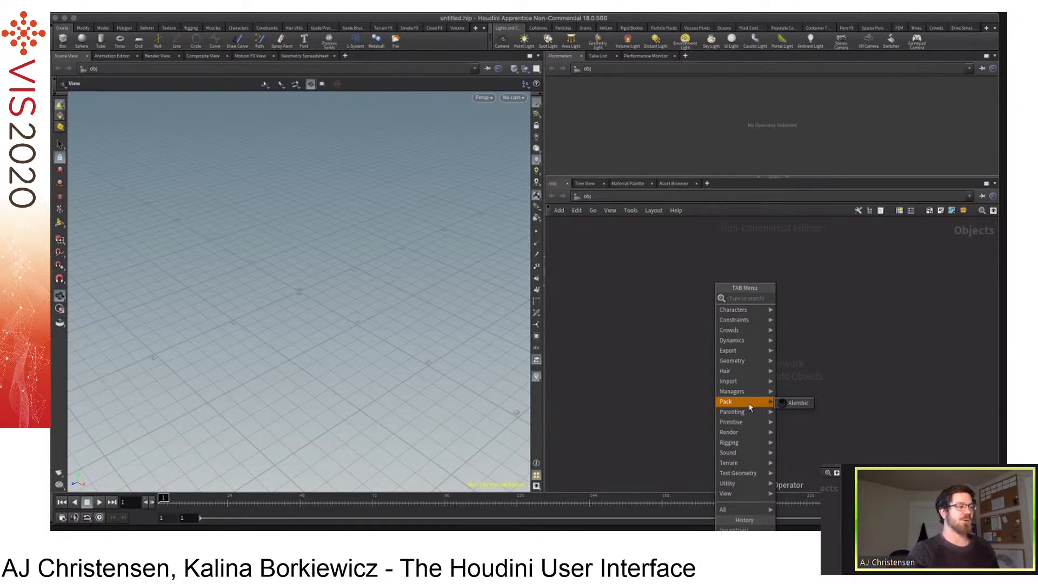
mouse_move(749, 424)
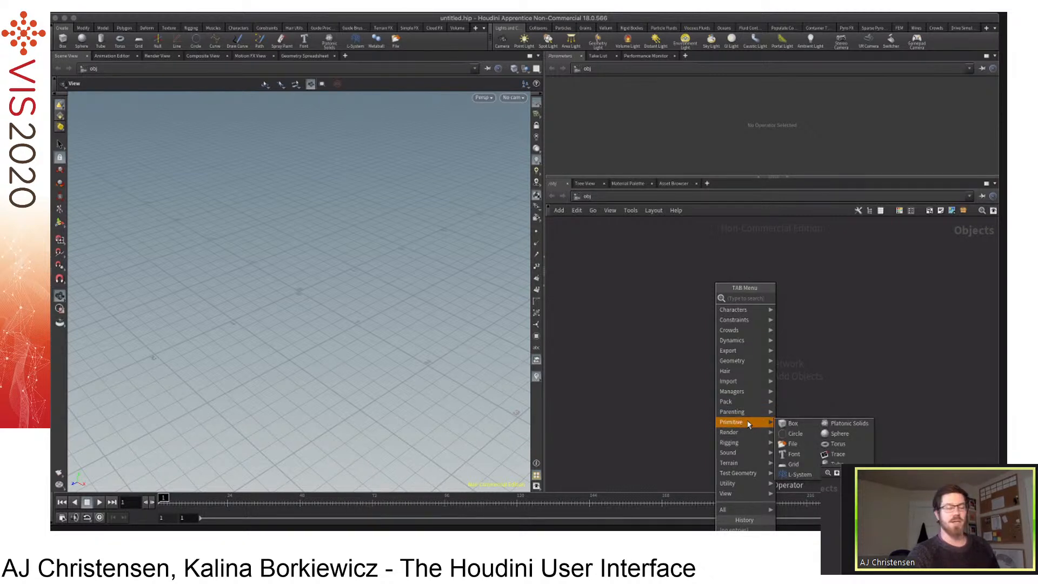
click(652, 290)
Add a Geometry object to the empty obj network and place it near the middle of the network editor.
key(Tab)
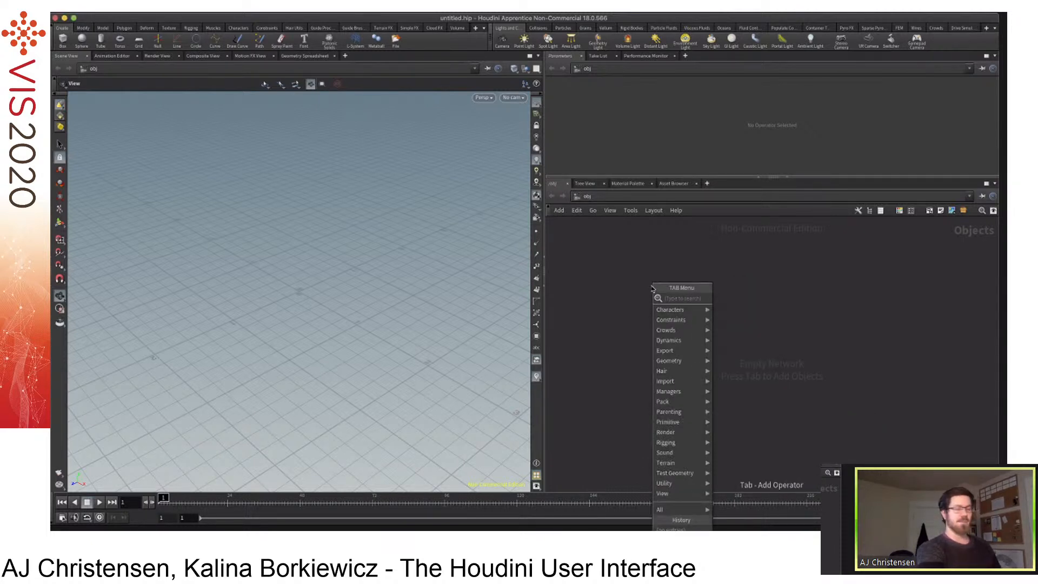
text(geometry)
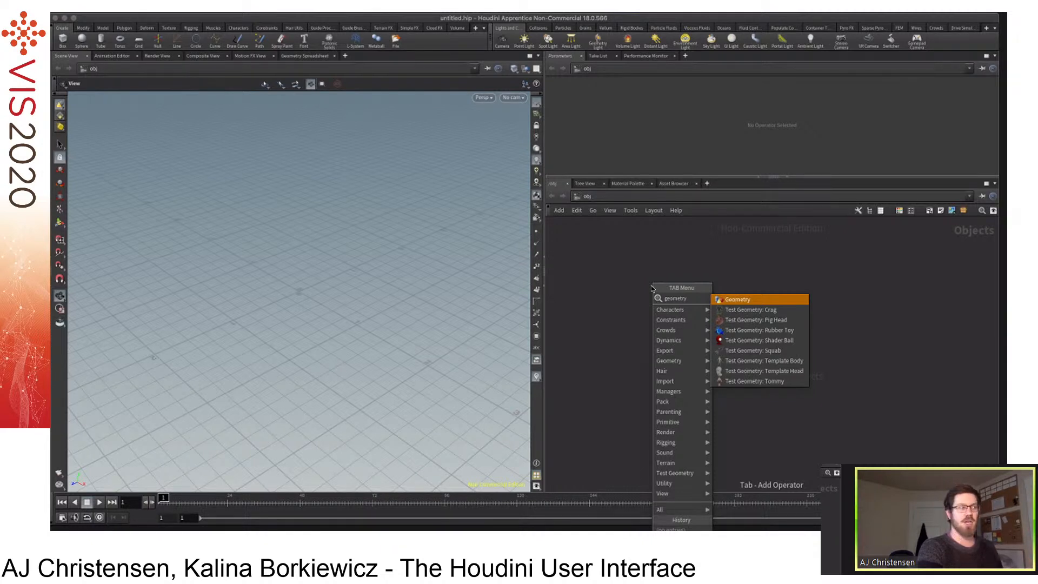
key(Return)
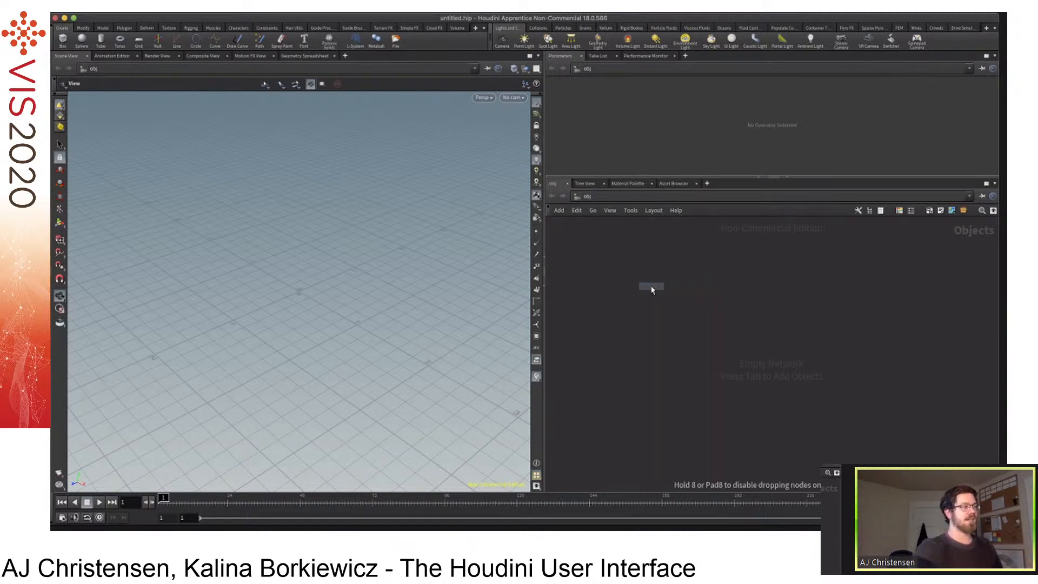
click(652, 289)
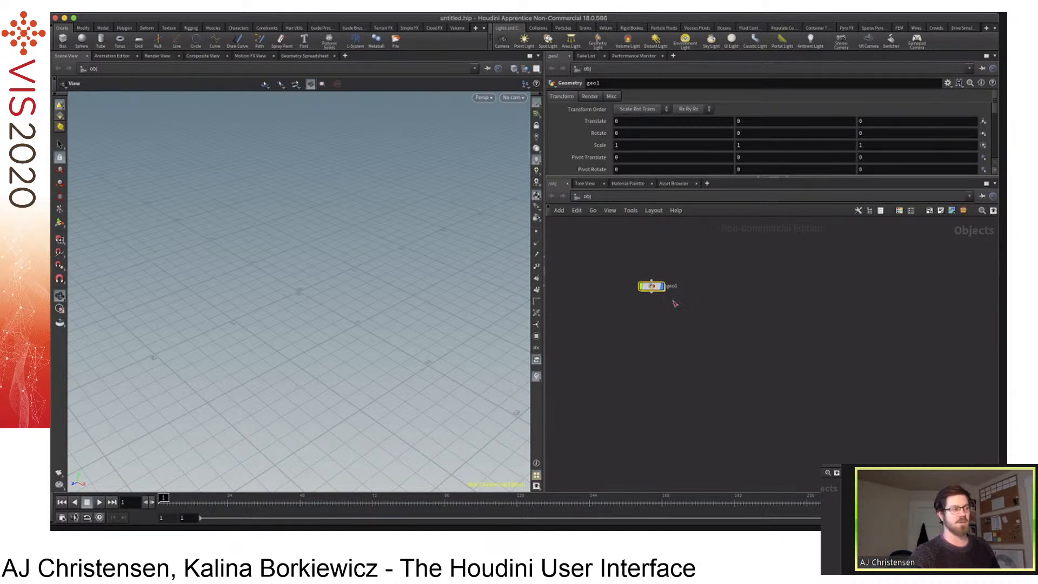
drag(656, 288, 690, 298)
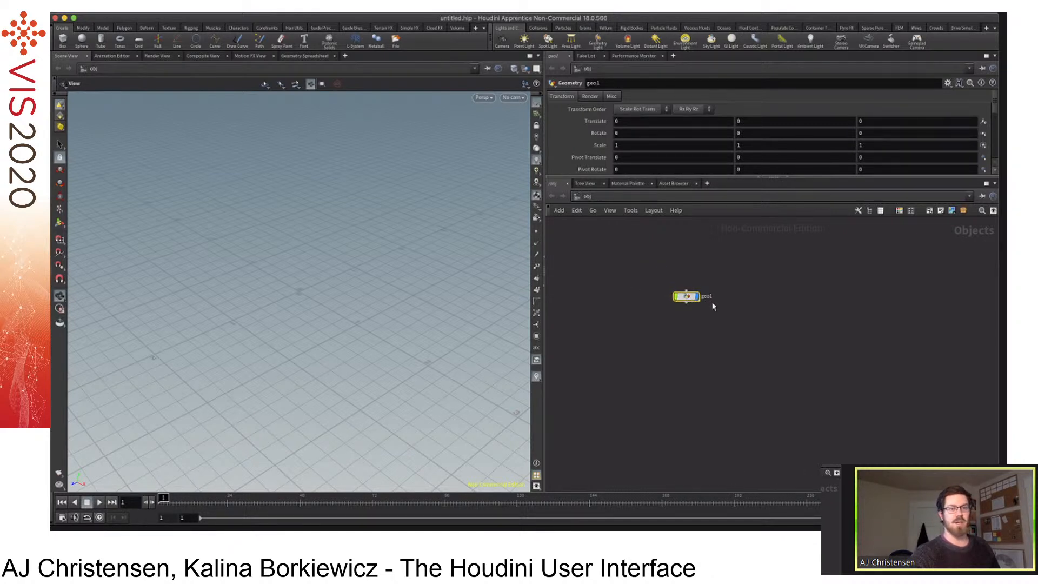
Rename the geometry object as test_geometry and shift its node slightly within the network.
double_click(710, 297)
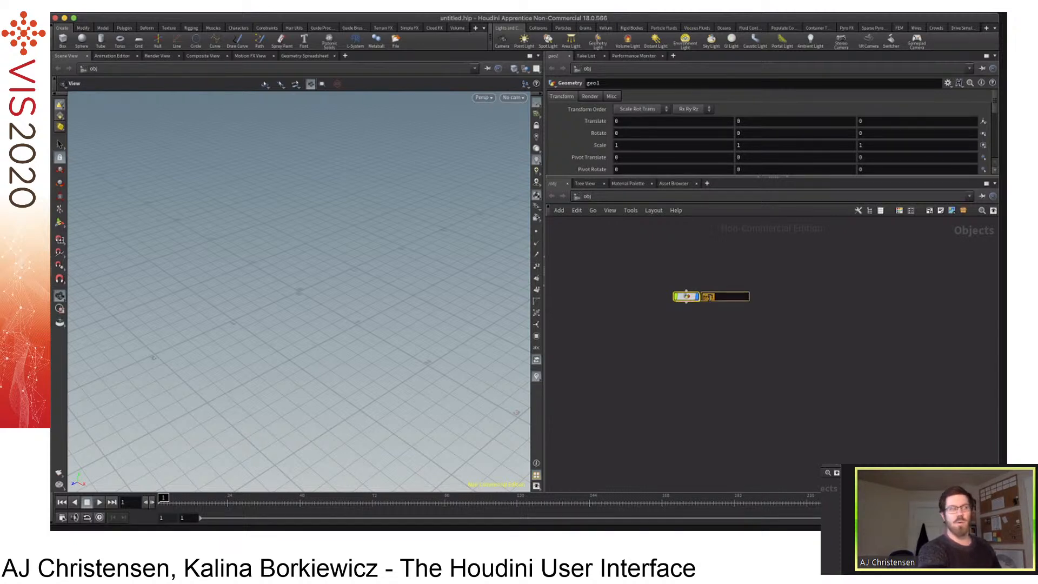
text(test_geometry)
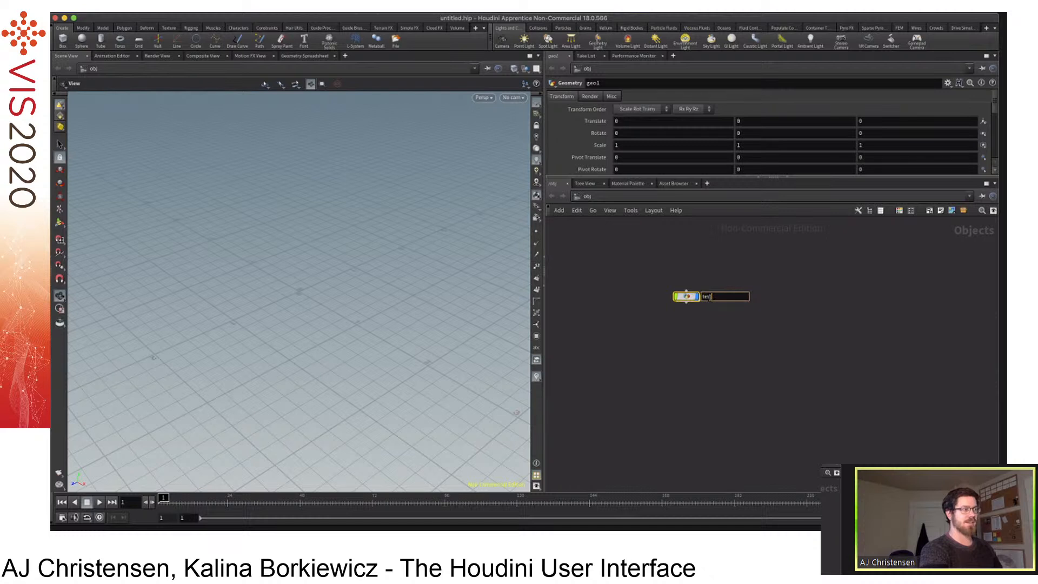
key(Return)
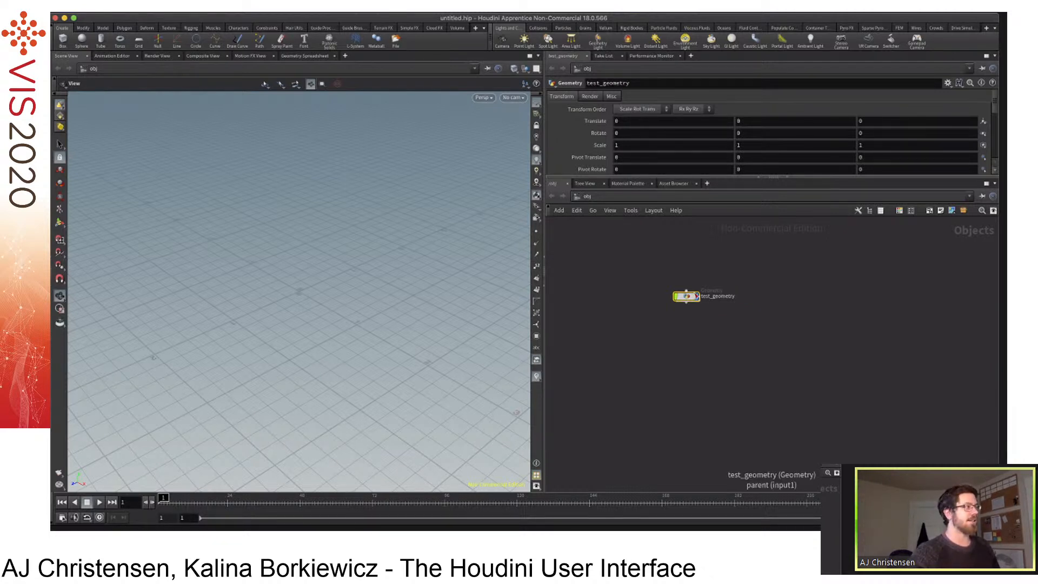
drag(685, 297, 706, 296)
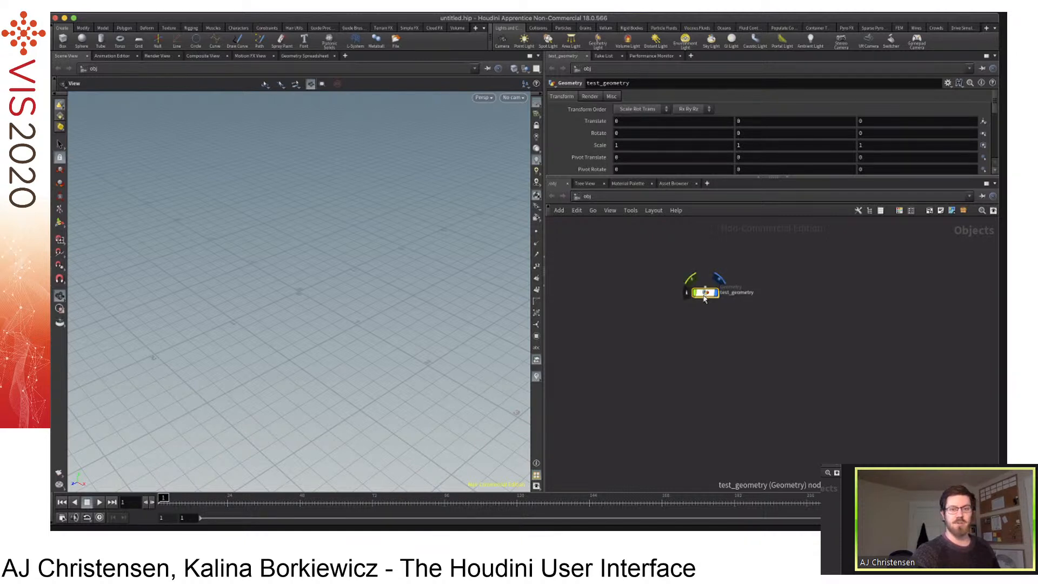
Go inside the test_geometry object and check the list of other available networks in its path.
double_click(704, 294)
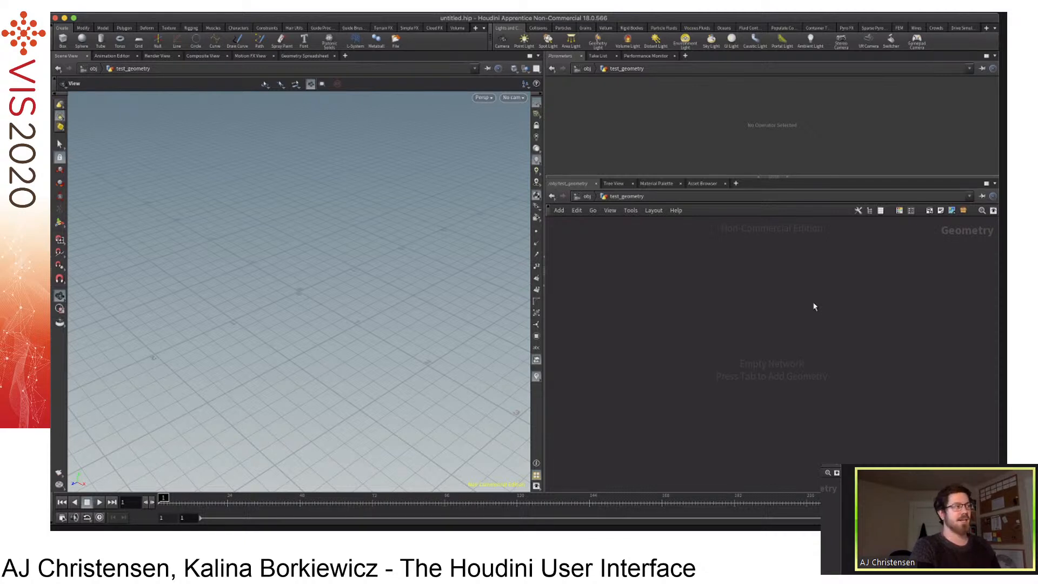
click(588, 197)
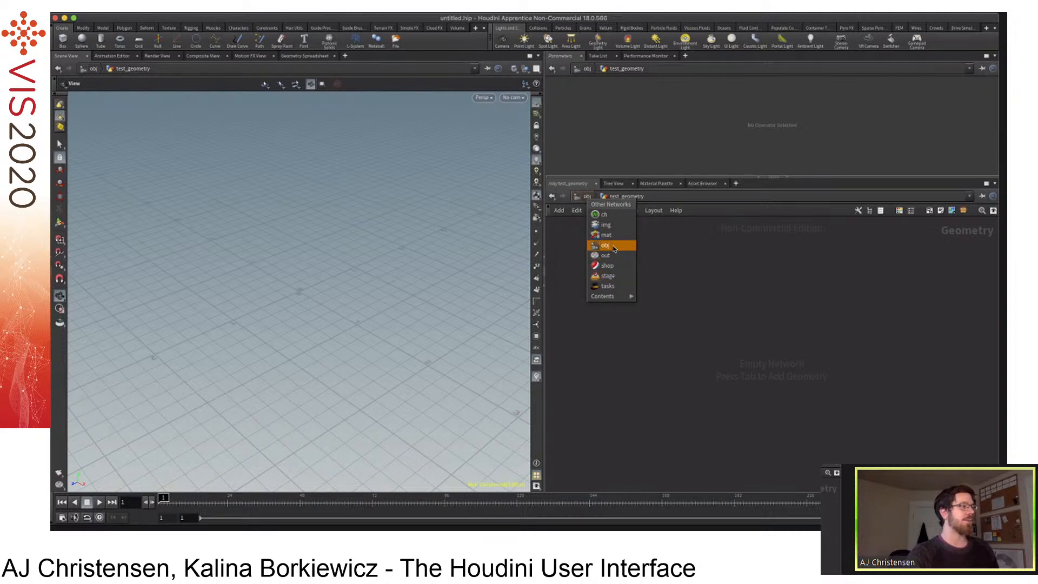
click(614, 247)
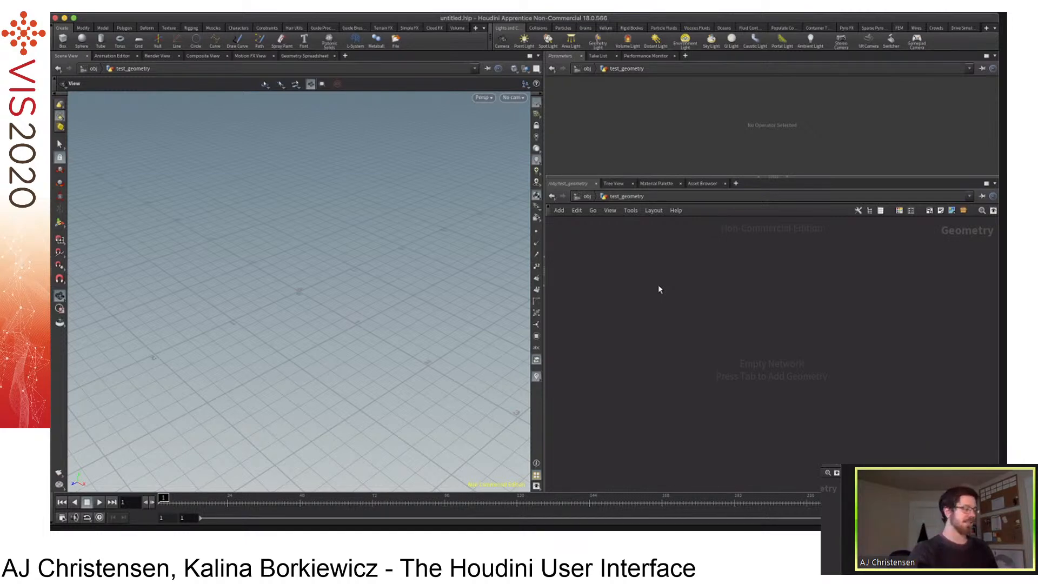
Add a Sphere node inside the test_geometry network and inspect the sphere from farther away.
key(Tab)
text(sphere)
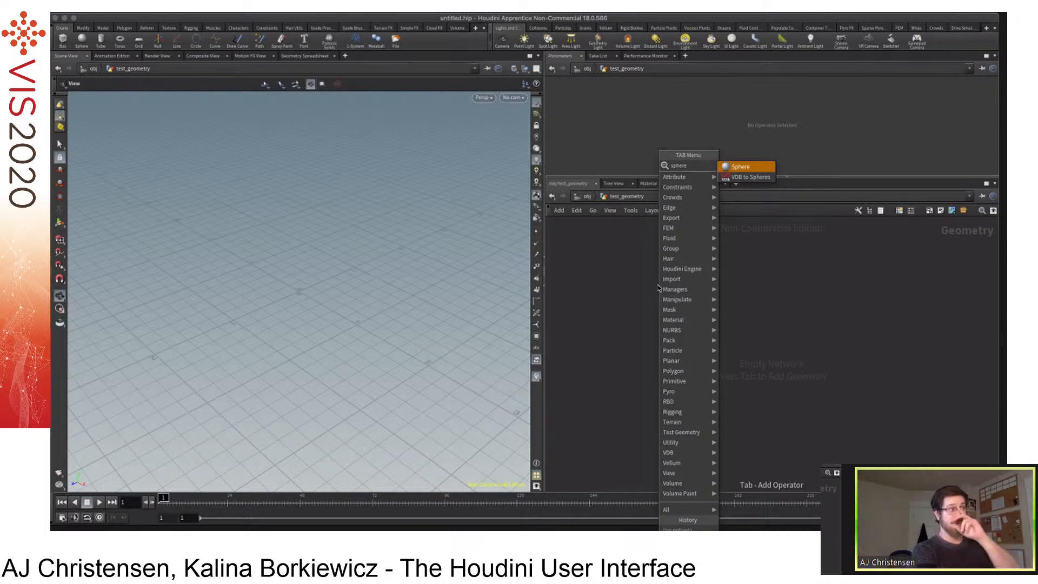
key(Return)
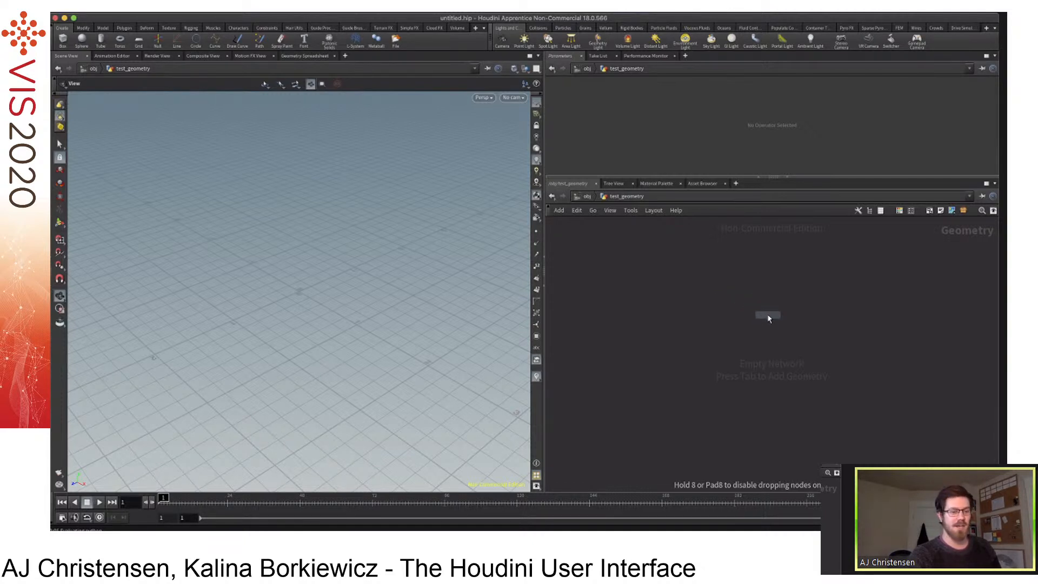
click(769, 319)
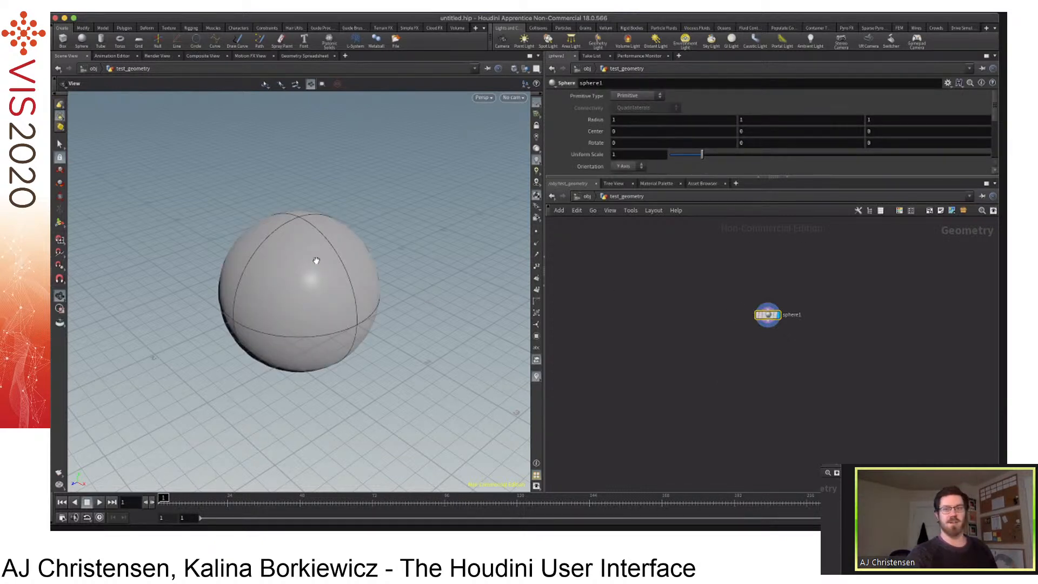
mouse_move(313, 254)
mouse_down()
mouse_move(295, 246)
mouse_move(308, 253)
mouse_up()
right_drag(308, 252, 316, 311)
drag(317, 311, 317, 313)
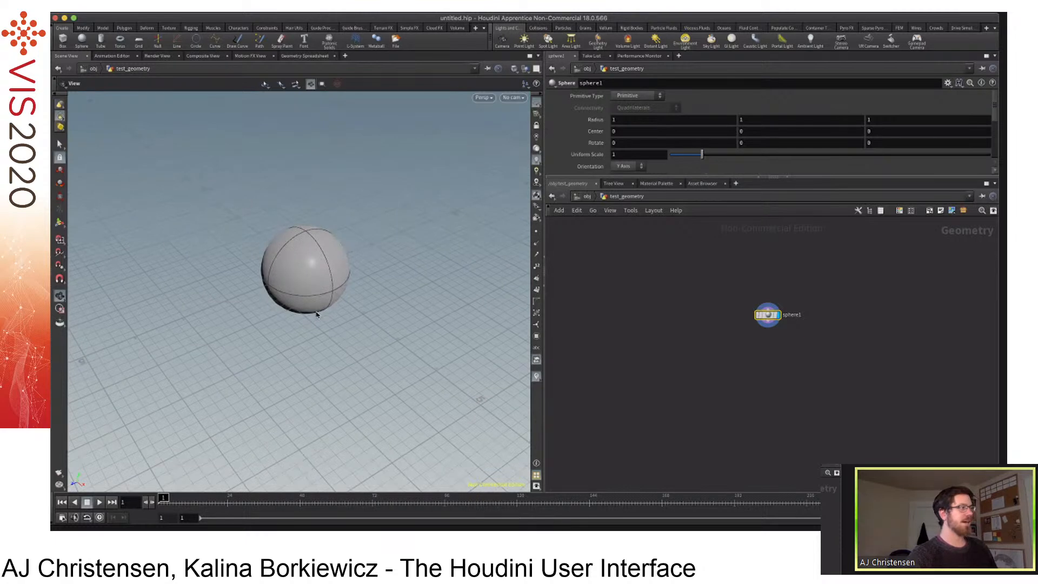
Add a Sphere object to the empty object-level network of the fresh scene.
key(ctrl+Up)
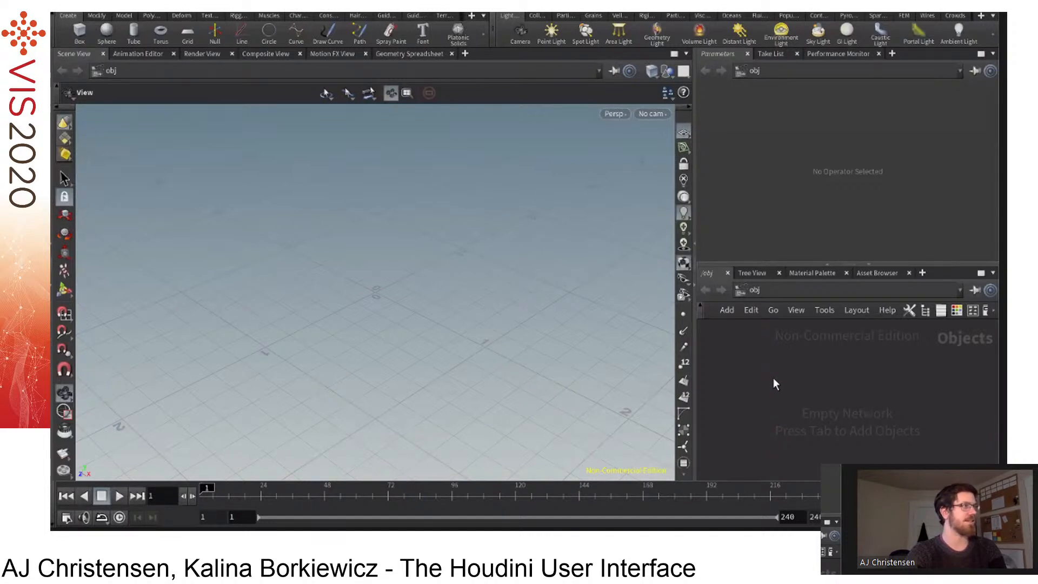
key(Tab)
text(sph)
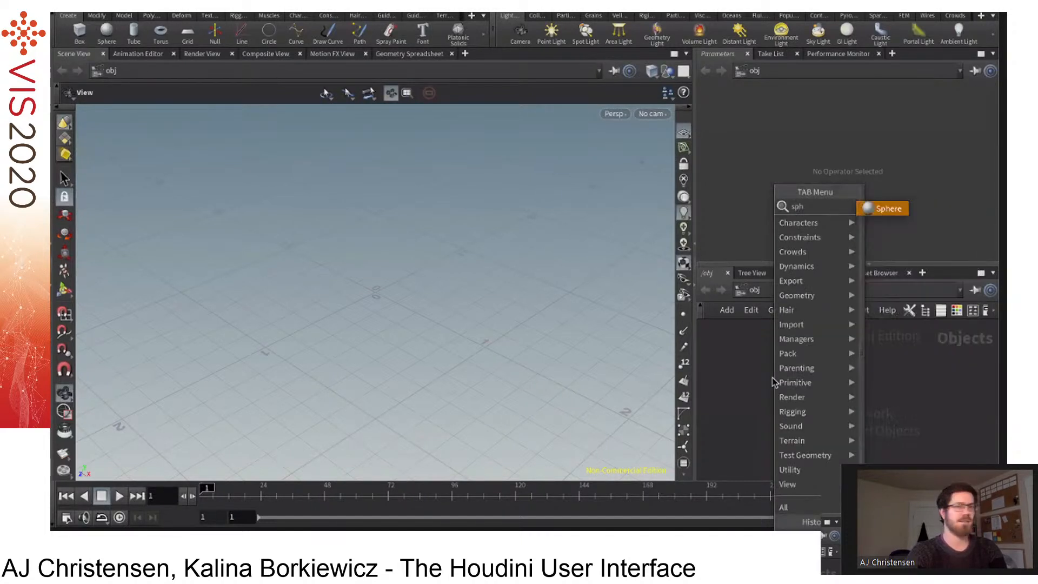
key(Return)
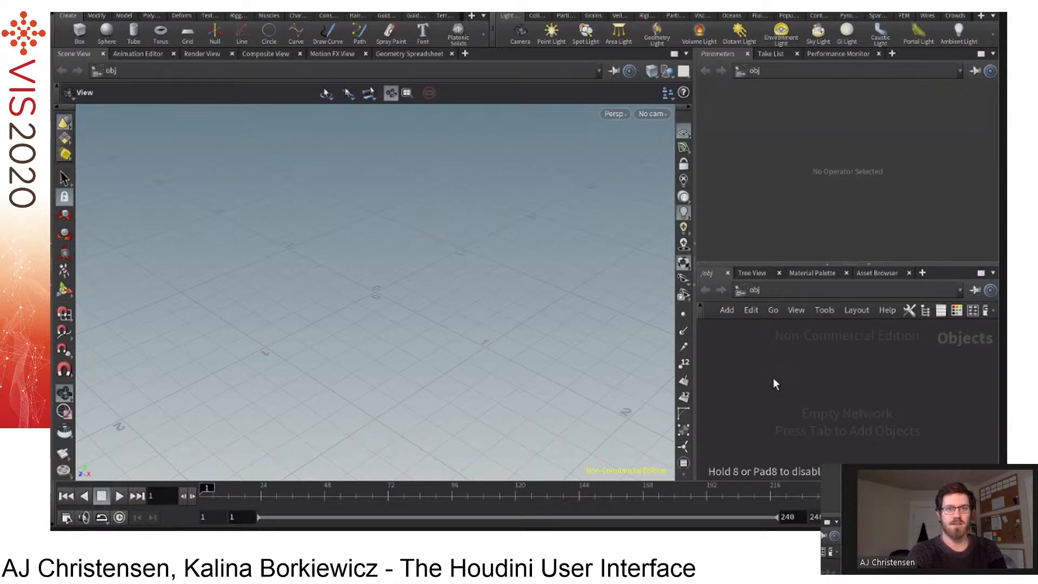
click(774, 379)
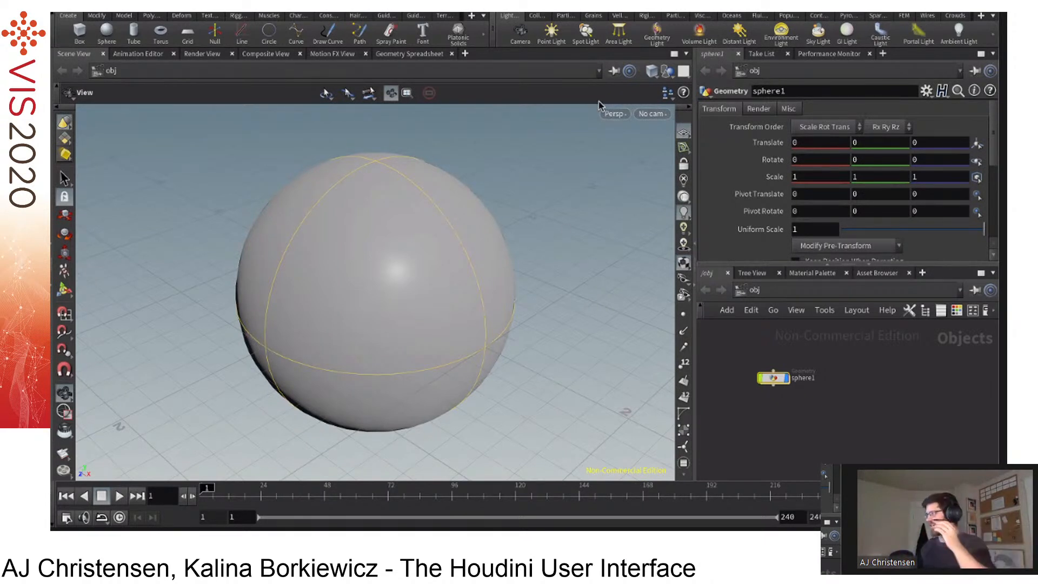
Reposition the sphere1 node in the network and raise the divider above the network editor to enlarge it.
drag(610, 279, 584, 287)
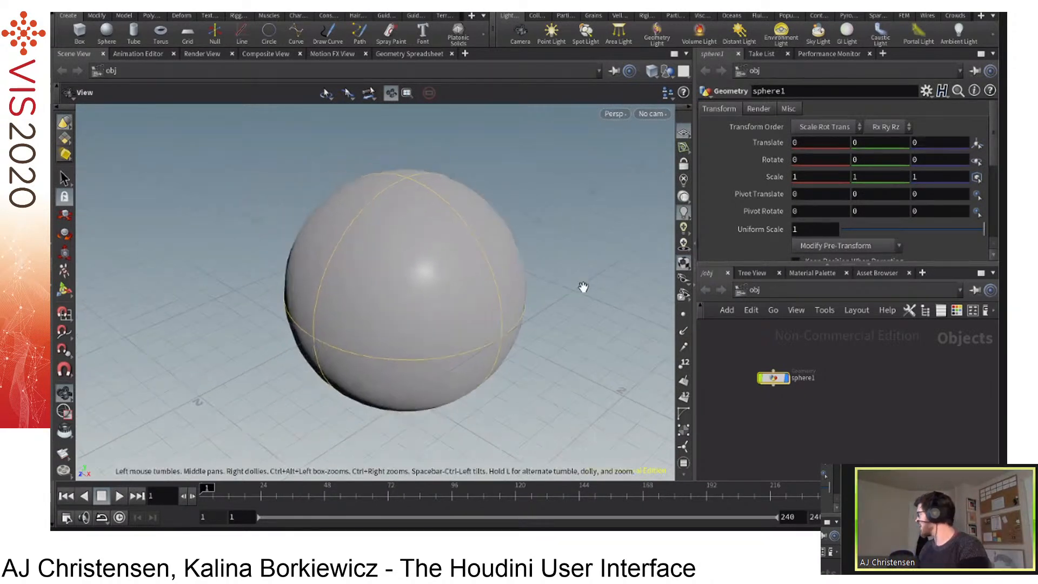
scroll(584, 279, down, 5)
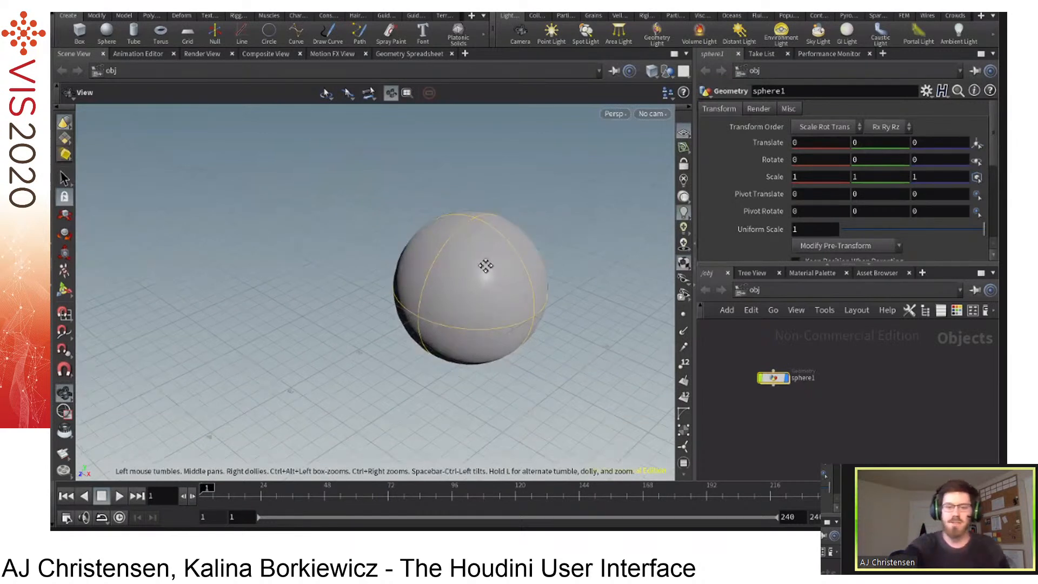
drag(482, 274, 489, 278)
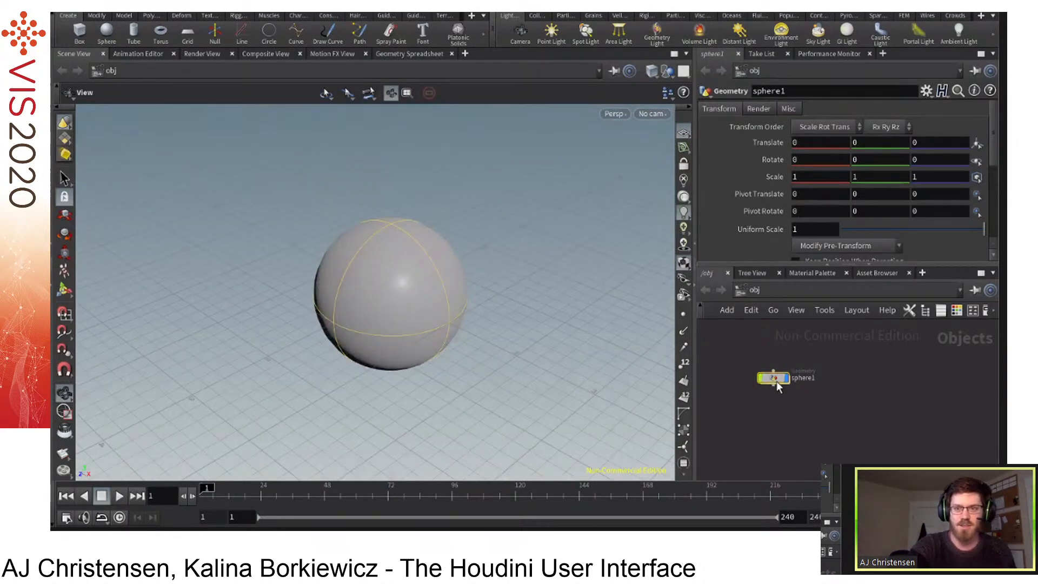
drag(778, 385, 823, 406)
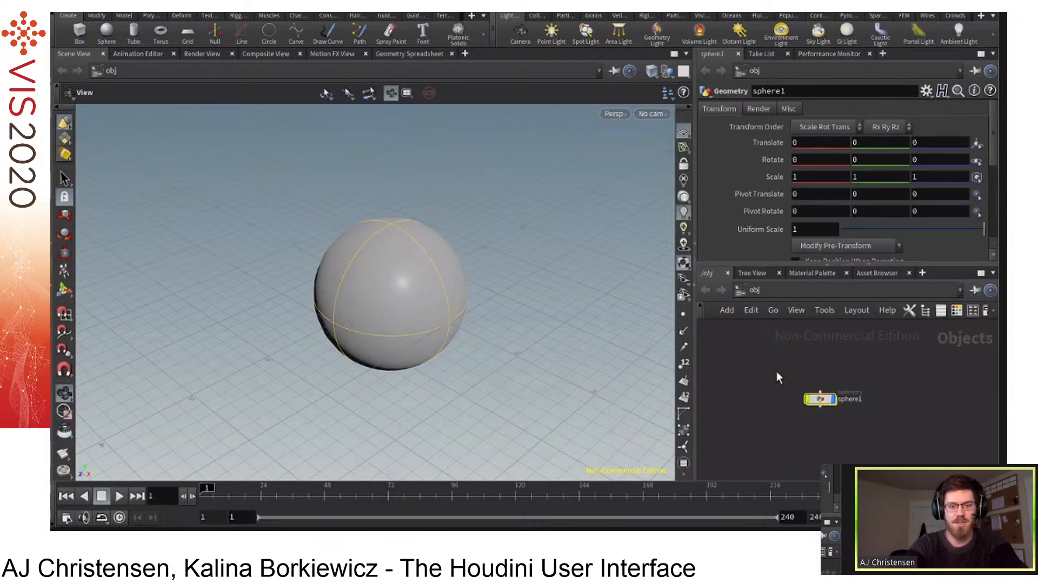
drag(843, 266, 843, 236)
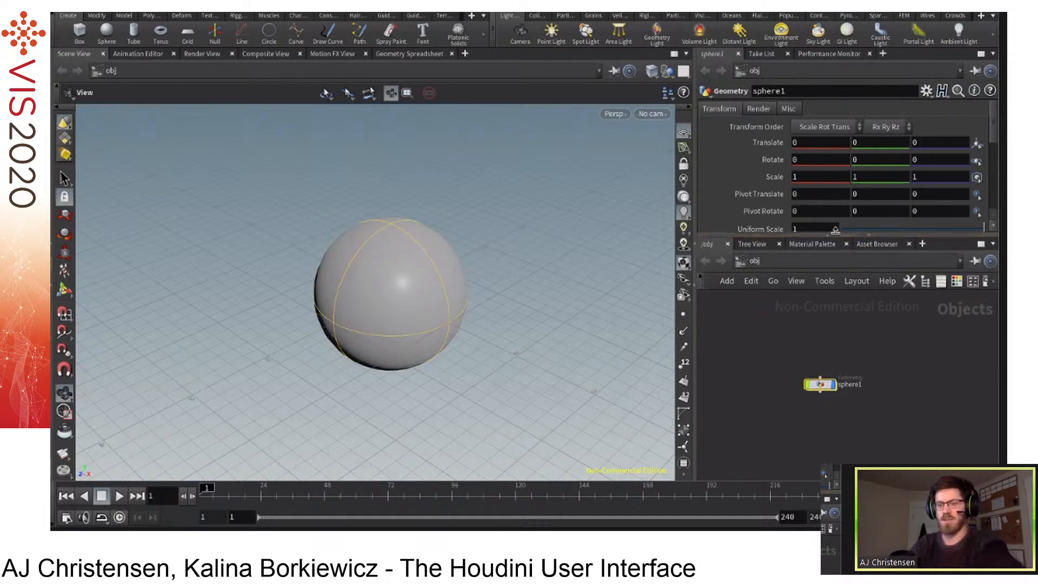
Rename the sphere1 object to test_geometry and go inside it to its sphere1 node.
double_click(850, 385)
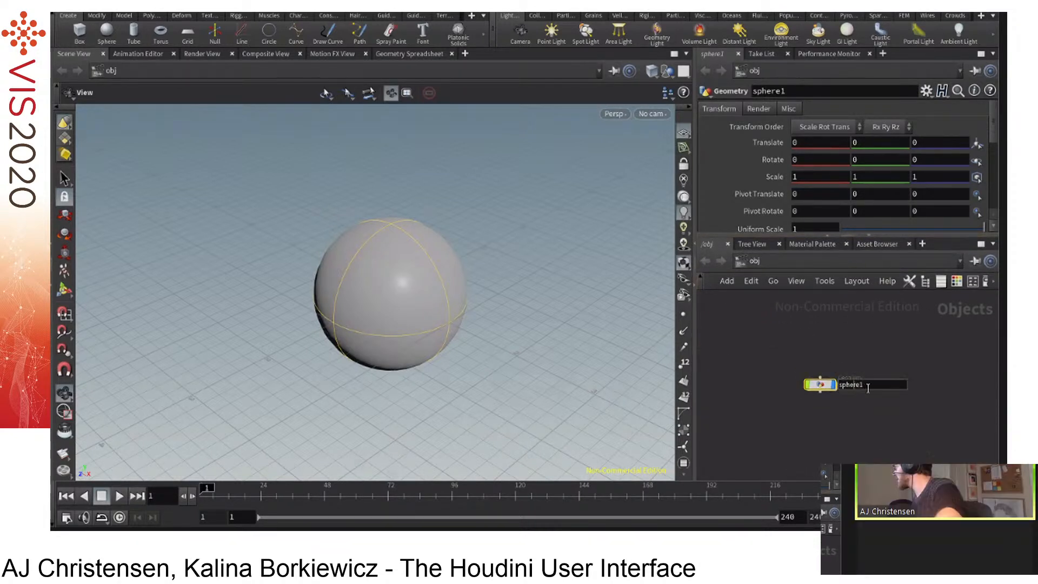
text(test)
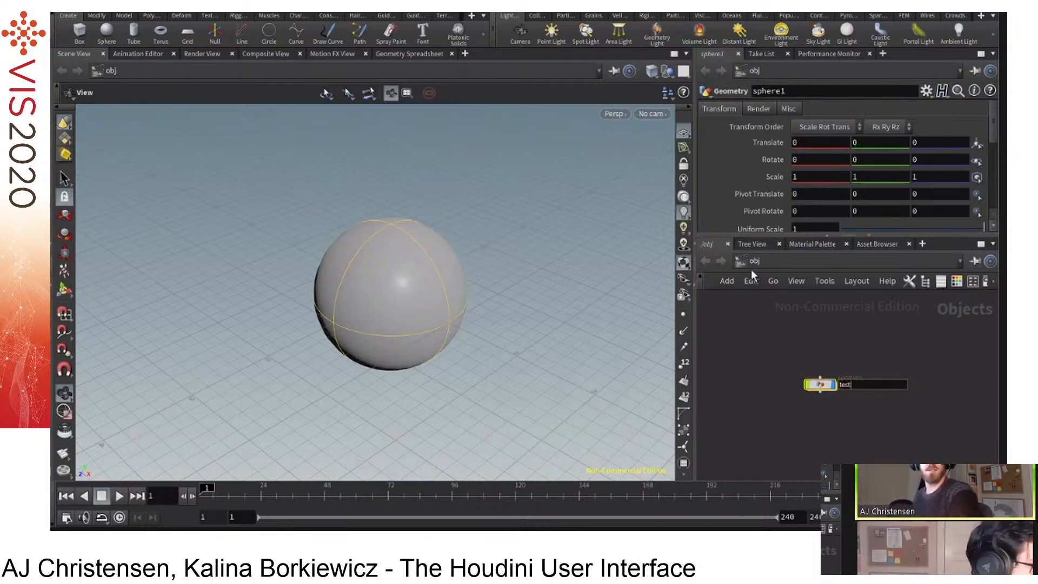
text(_geometry)
key(Return)
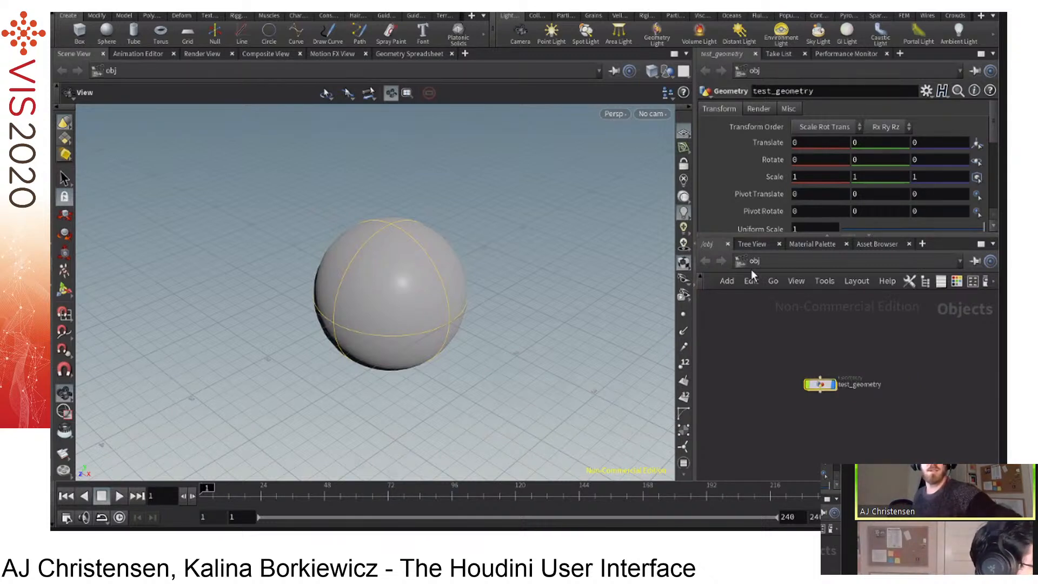
double_click(816, 387)
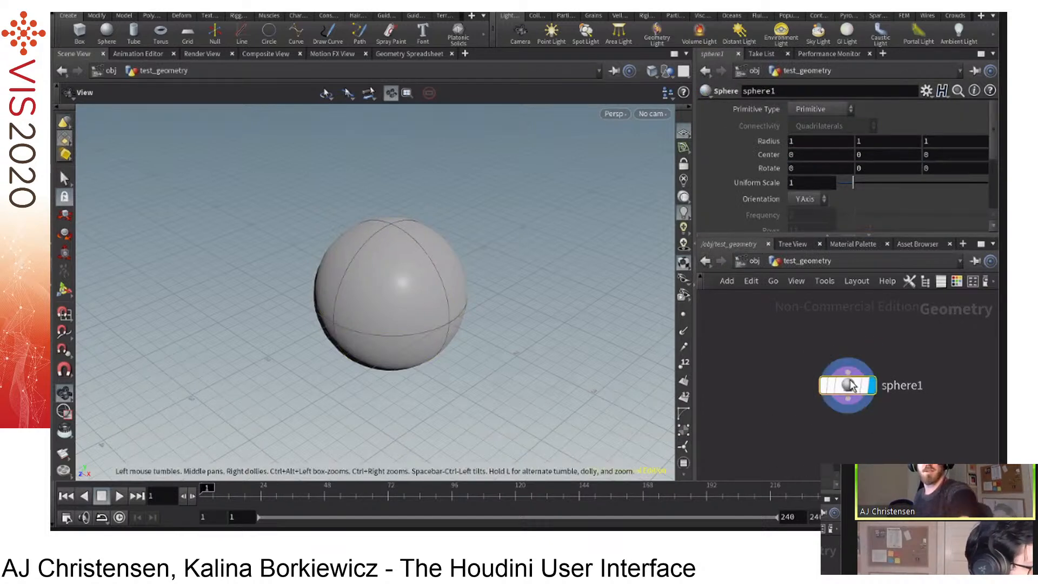
mouse_move(837, 394)
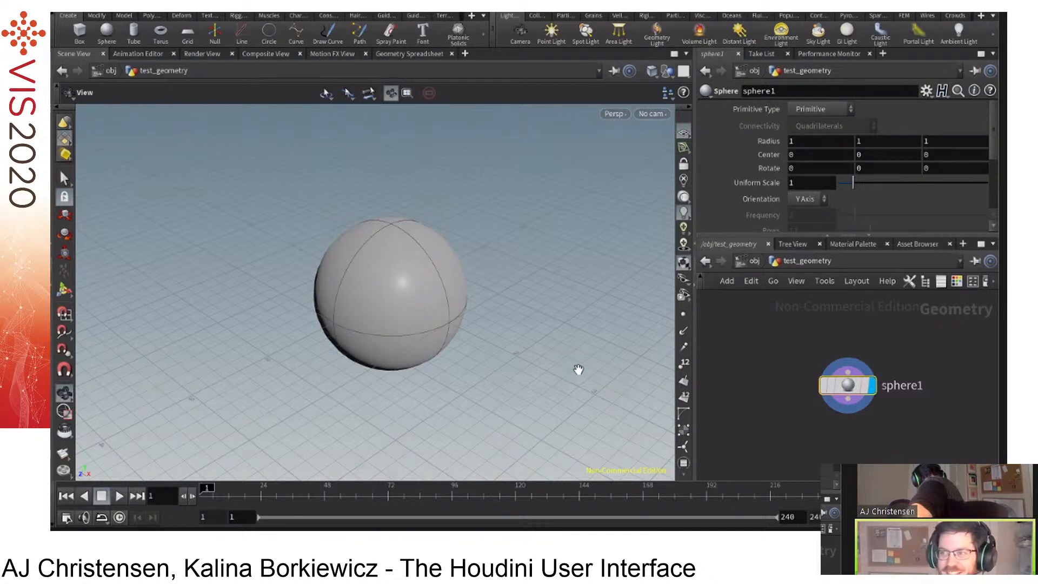
Enlarge the parameter pane by lowering the divider above the network editor and widening the pane toward the scene view.
drag(577, 371, 578, 366)
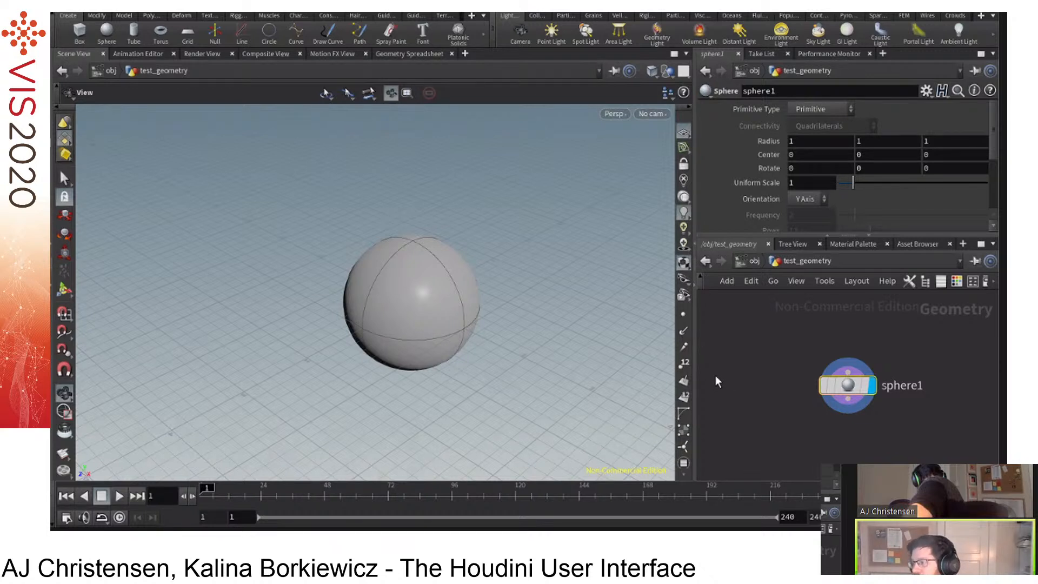
drag(849, 238, 849, 298)
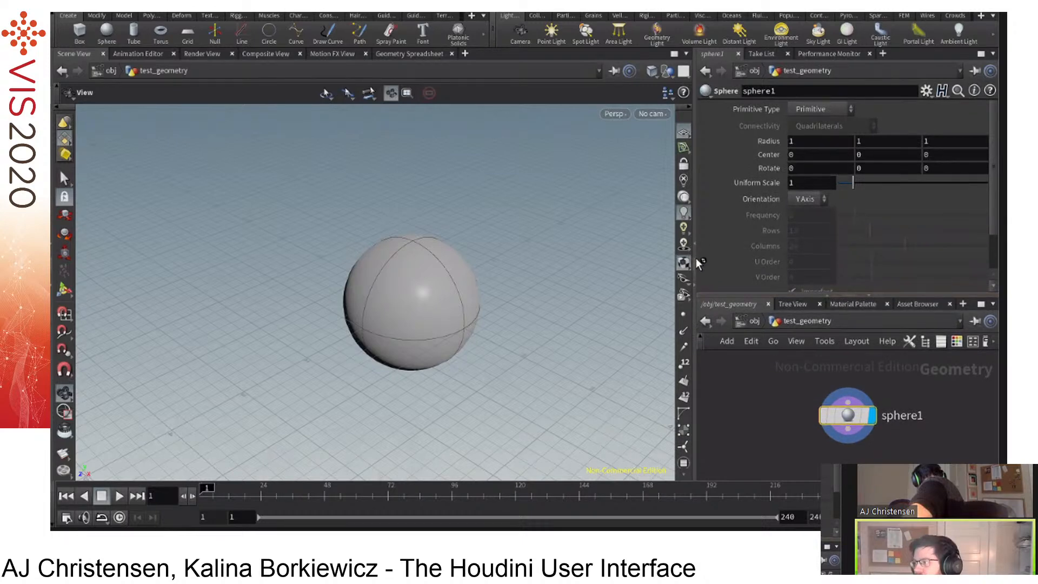
drag(690, 264, 617, 264)
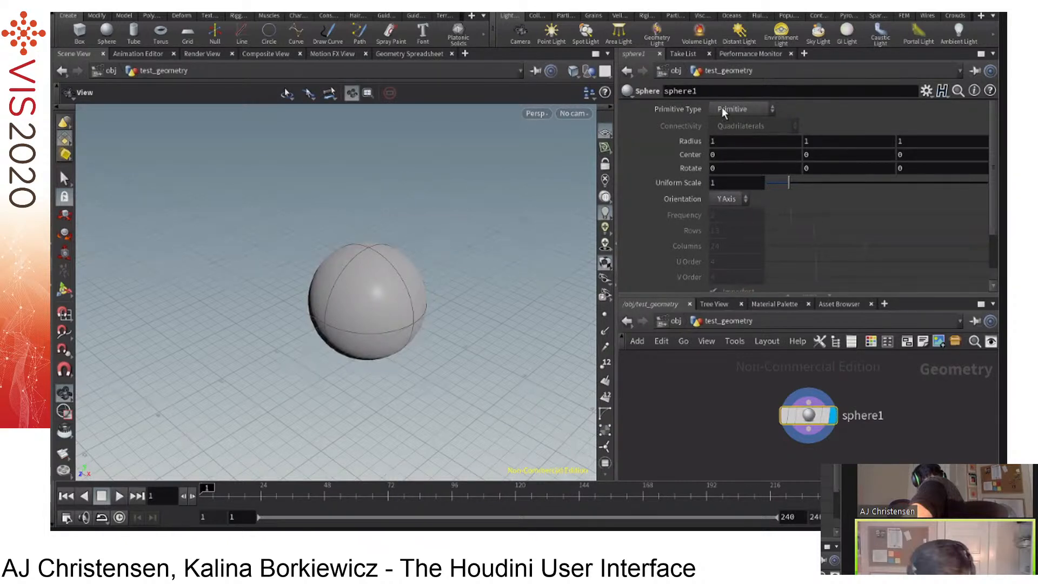
Look through the available Primitive Type and Orientation options of the sphere1 node without changing them.
click(751, 110)
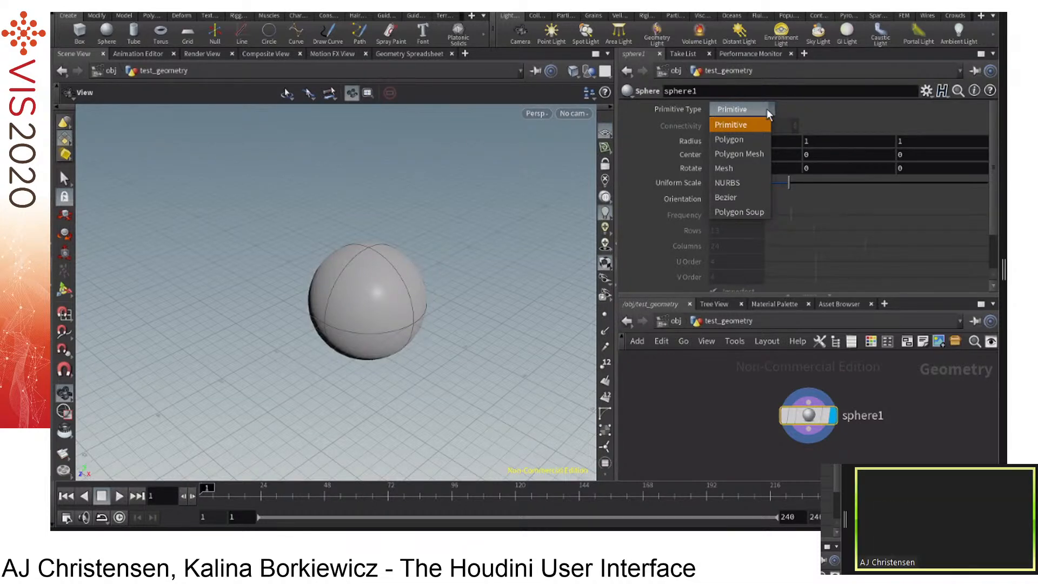
click(767, 109)
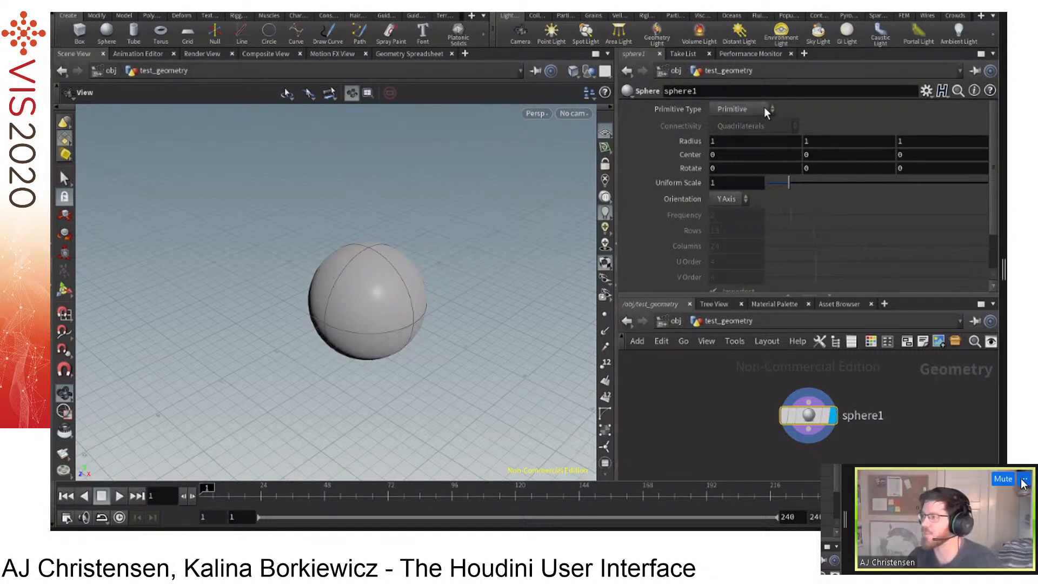
click(765, 107)
click(764, 107)
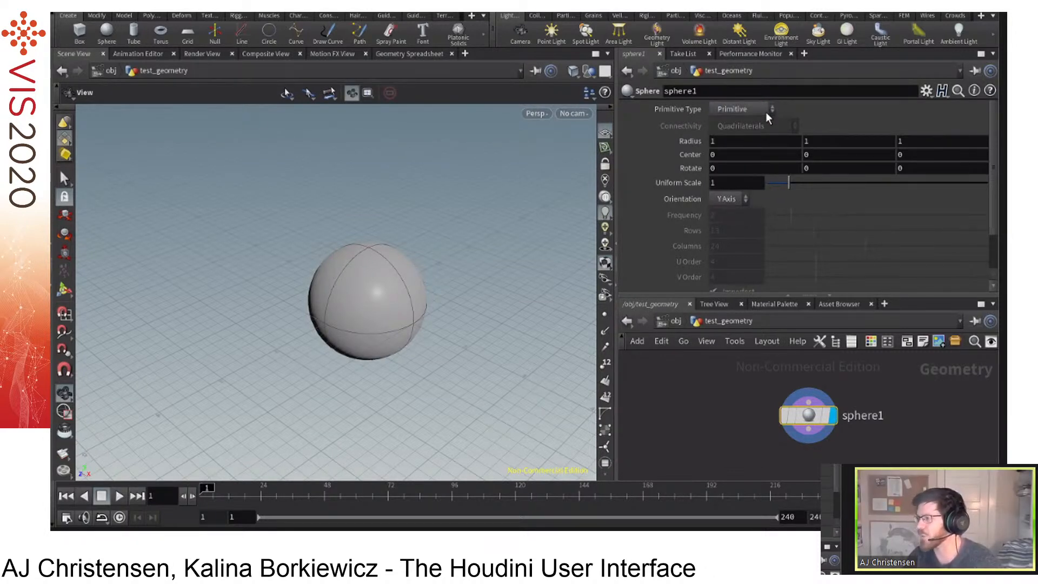
click(740, 199)
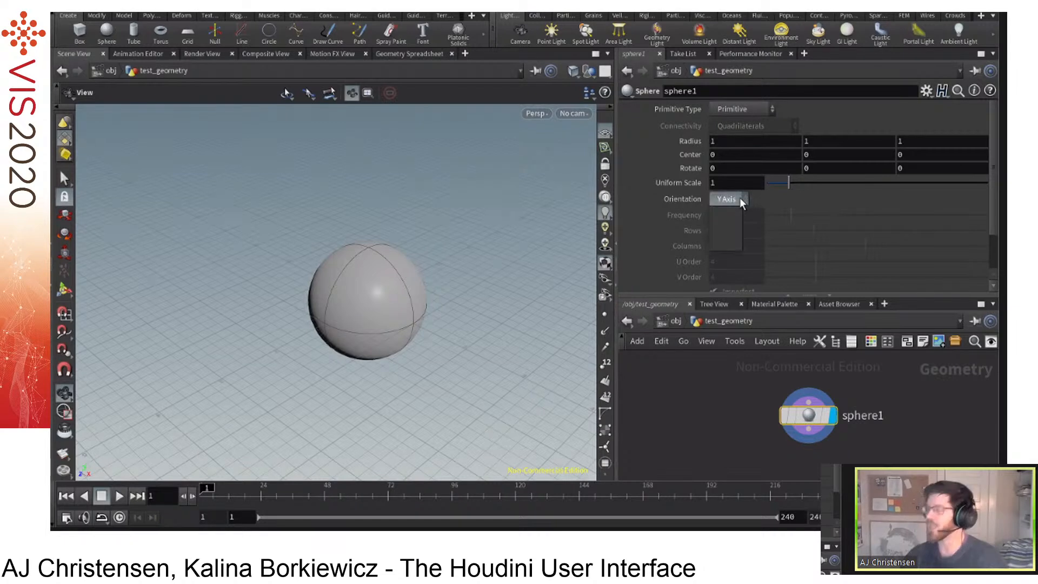
click(740, 199)
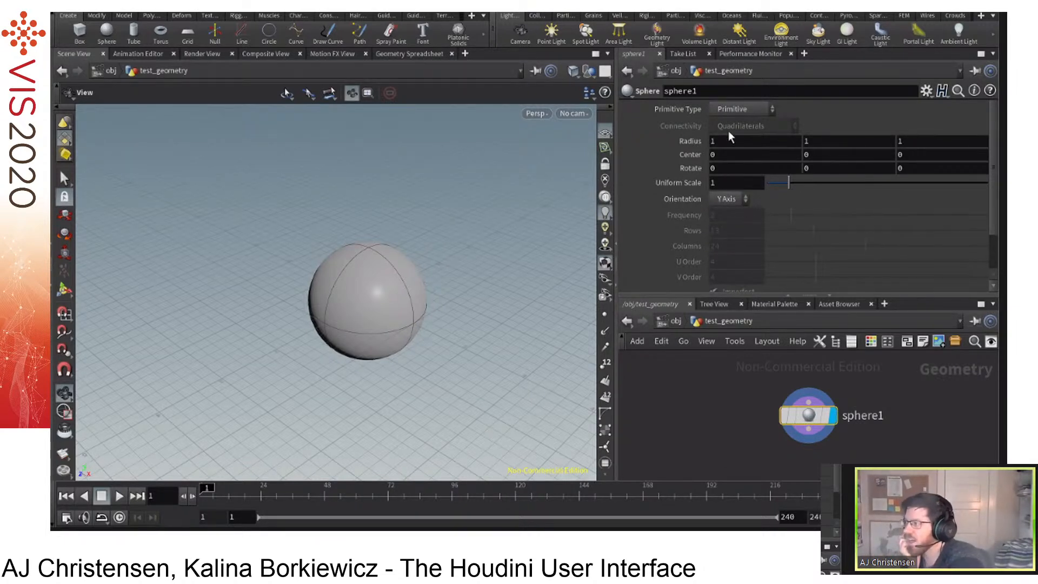
Set the sphere's Primitive Type to Mesh and its Orientation to Z Axis.
click(745, 111)
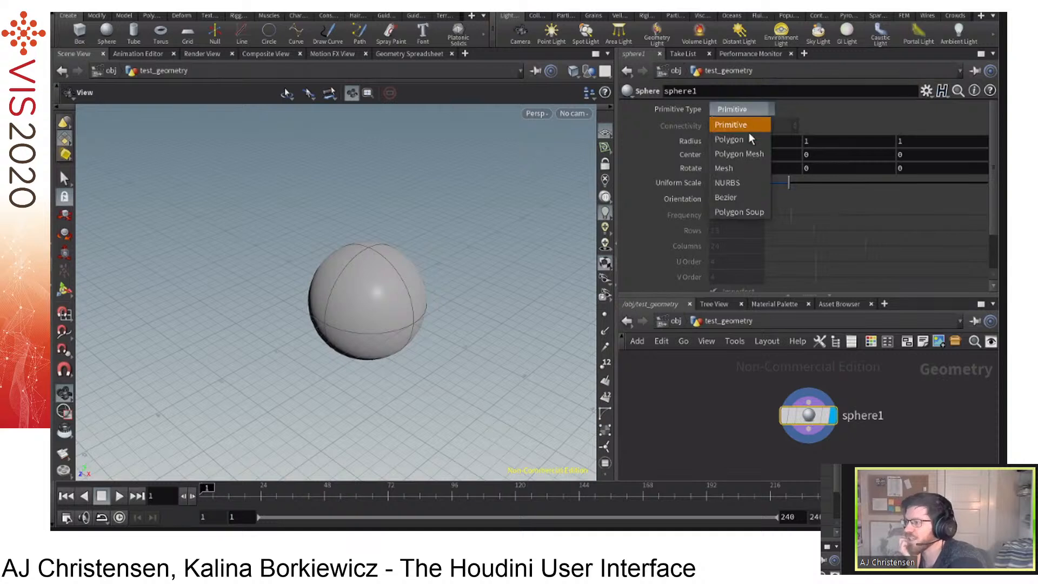
click(757, 169)
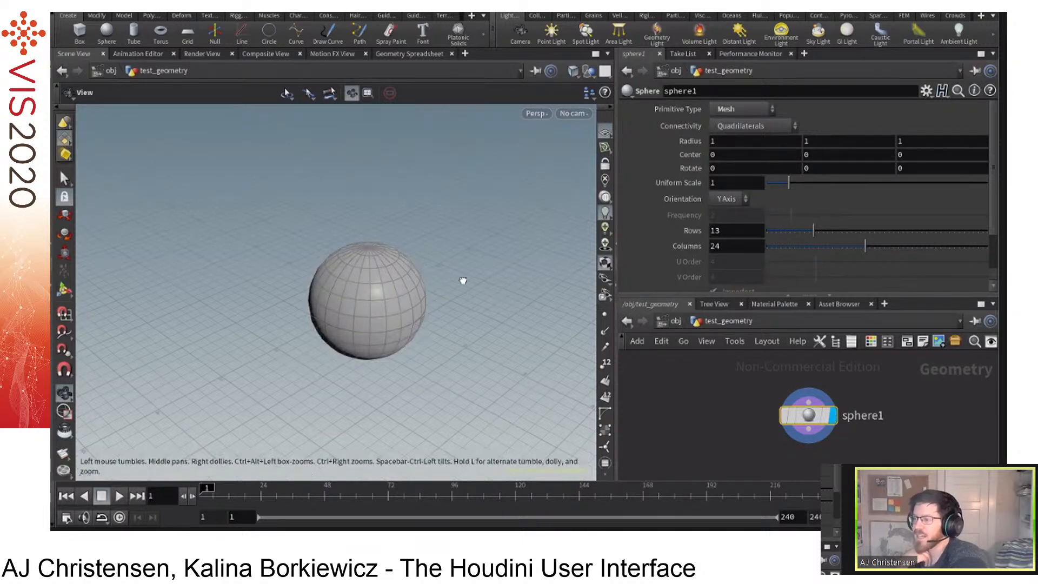
drag(464, 280, 491, 299)
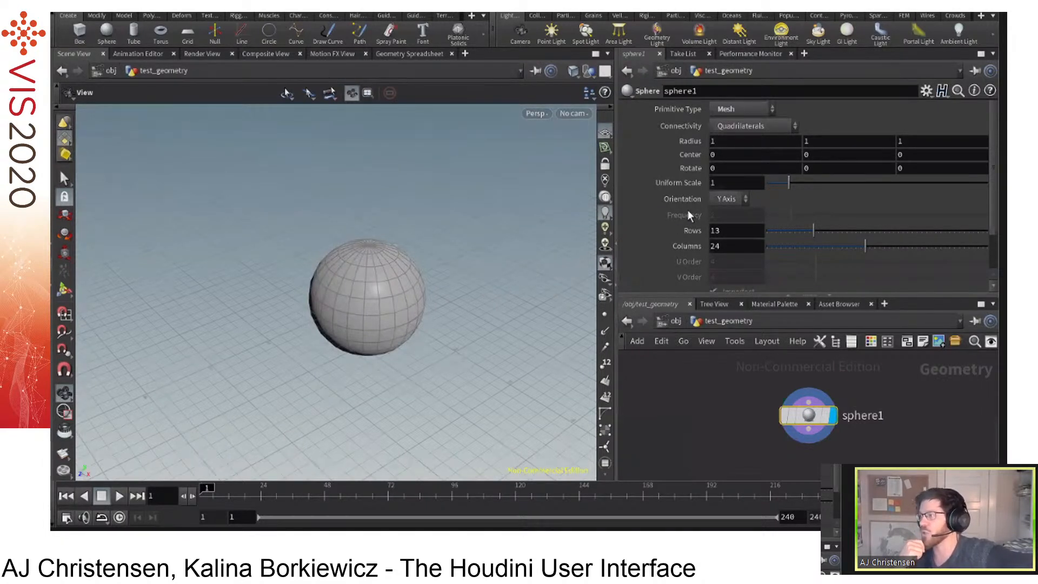
click(725, 200)
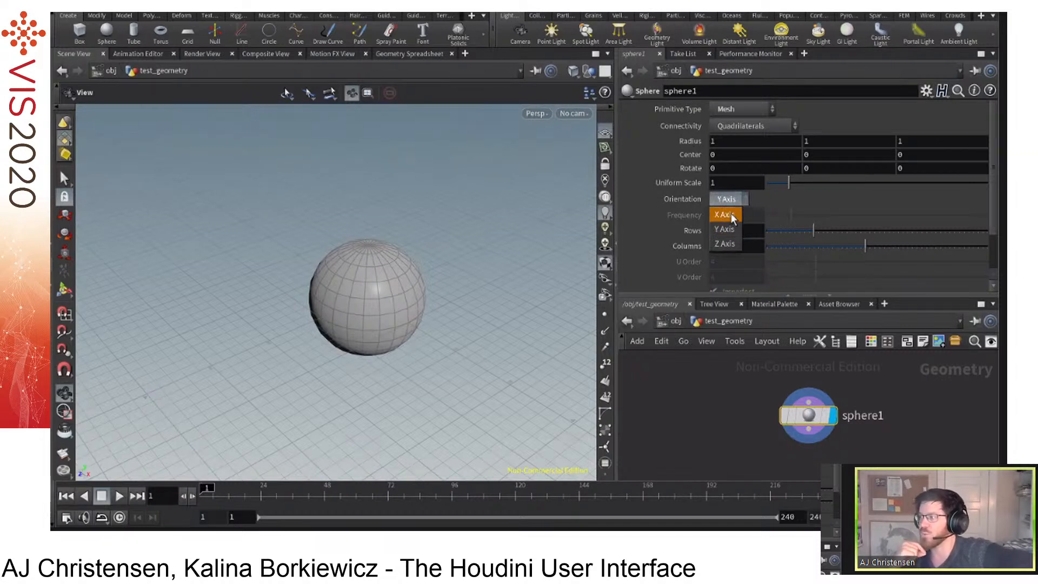
click(732, 242)
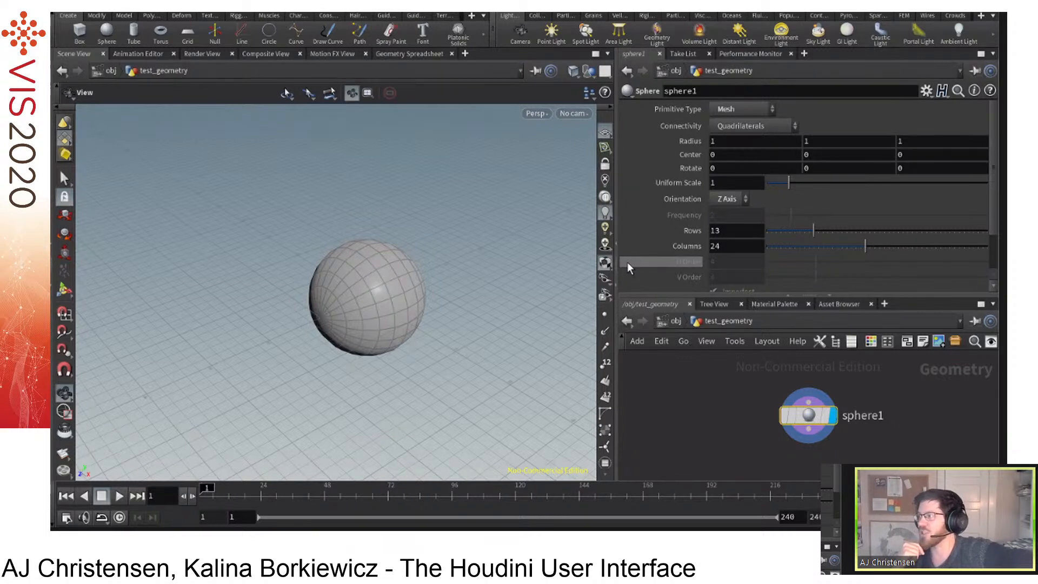
click(606, 262)
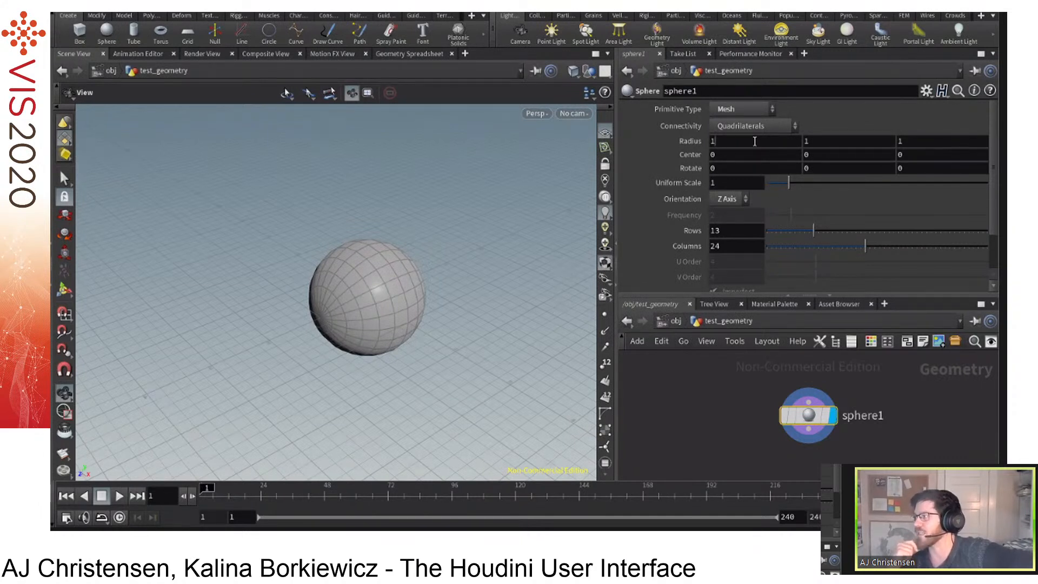
Set the sphere's first Radius value to 2 and inspect the stretched shape from another angle.
drag(755, 141, 707, 140)
key(Return)
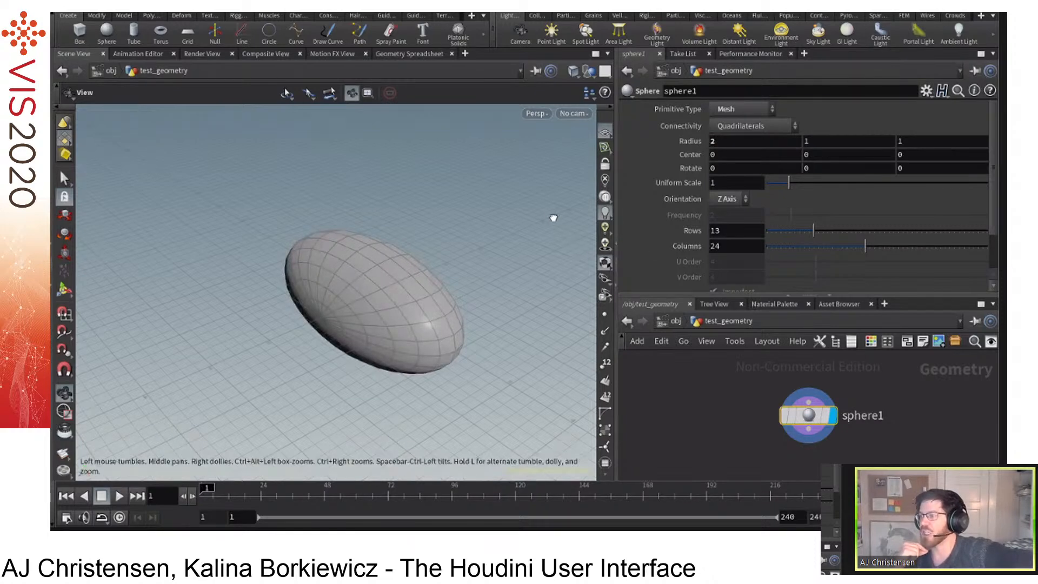
drag(544, 232, 499, 242)
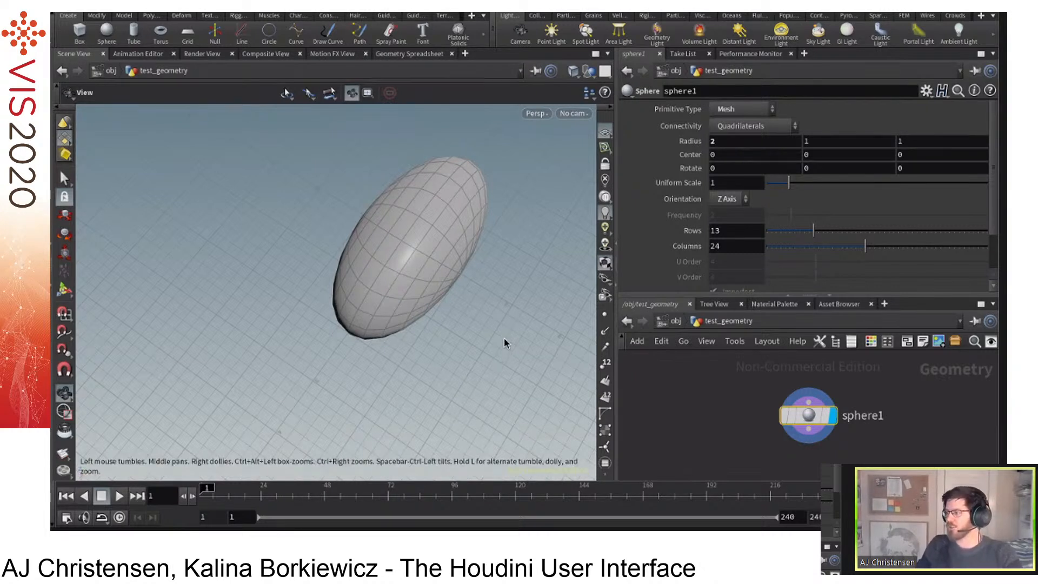
Delete the sphere1 node and add a Circle node in its place in the test_geometry network.
drag(811, 296, 797, 230)
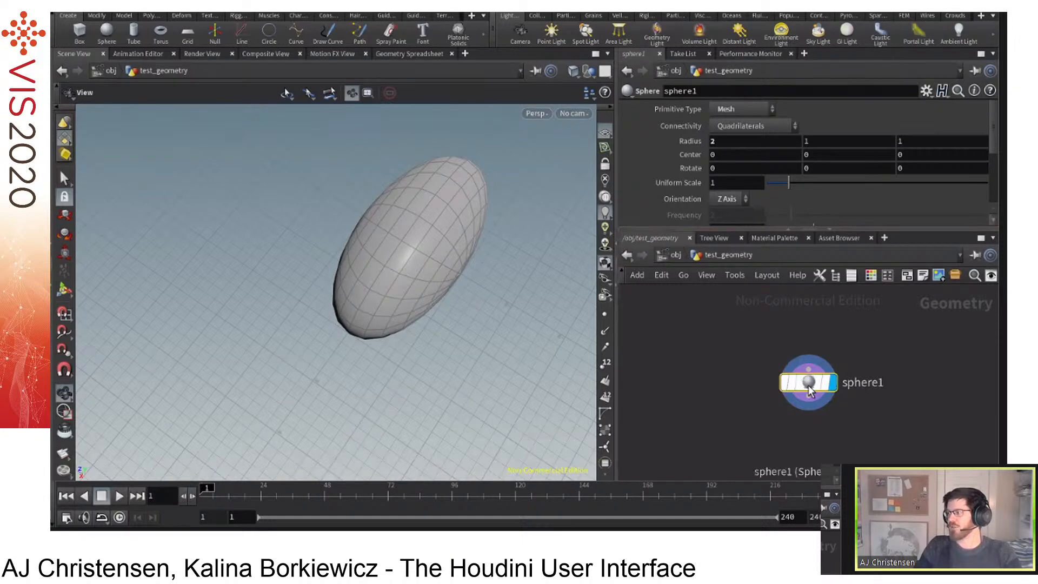
key(Delete)
key(Tab)
text(circ)
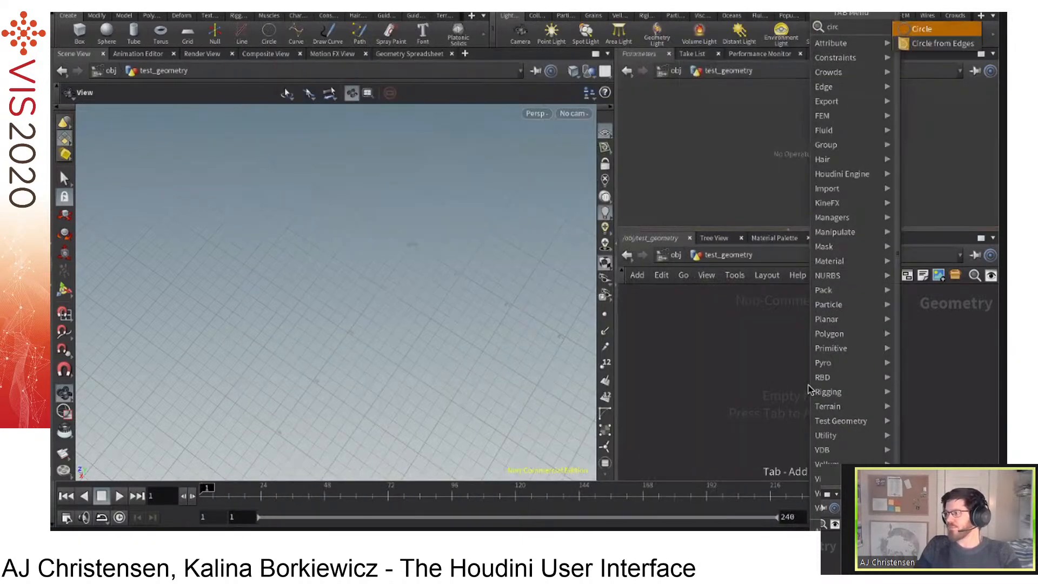
key(Return)
click(809, 385)
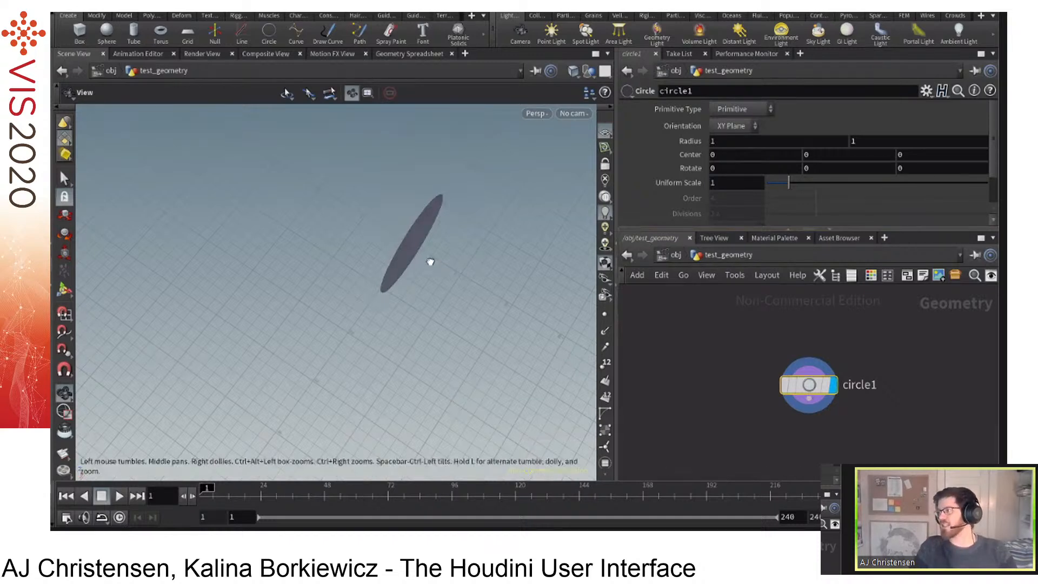
mouse_move(429, 262)
mouse_down()
mouse_move(399, 227)
mouse_move(447, 262)
mouse_move(407, 222)
mouse_move(443, 261)
mouse_move(410, 285)
mouse_move(492, 303)
mouse_move(582, 308)
mouse_move(610, 298)
mouse_move(505, 296)
mouse_move(419, 268)
mouse_move(457, 253)
mouse_move(388, 262)
mouse_move(411, 268)
mouse_up()
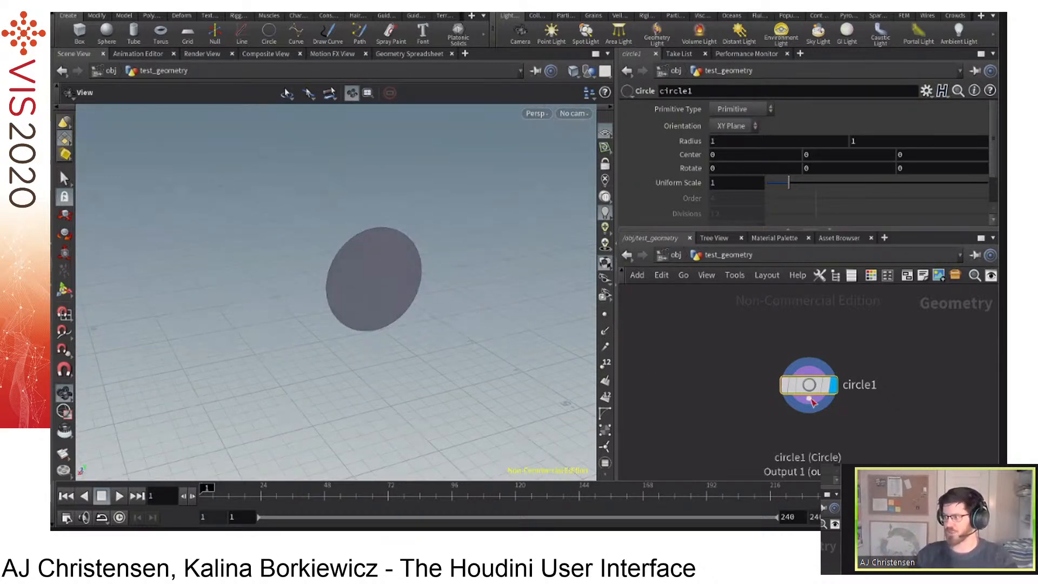
Set the circle's Primitive Type to Polygon and inspect its faceted outline in the scene view.
mouse_move(803, 400)
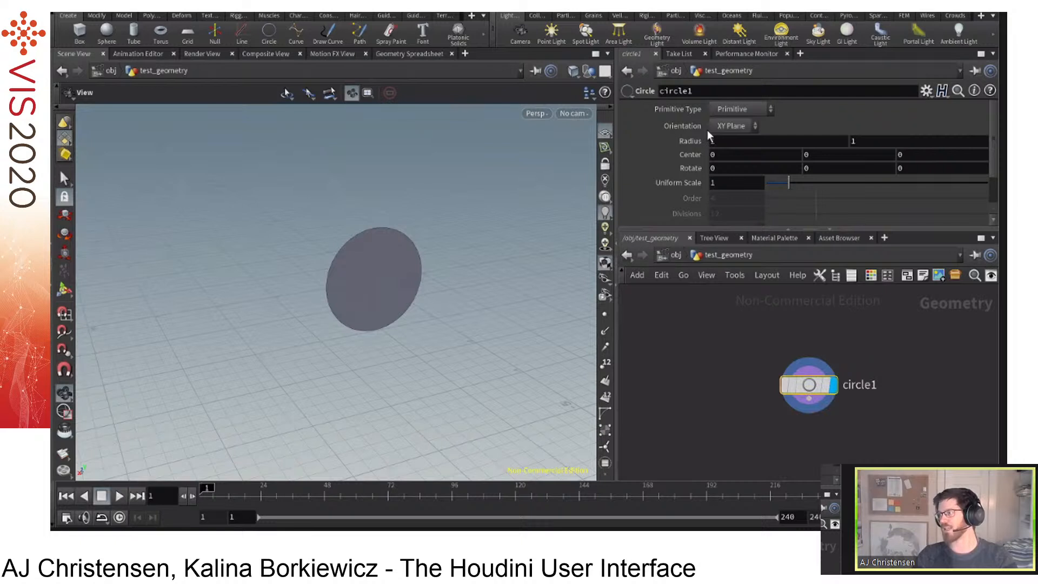
click(719, 111)
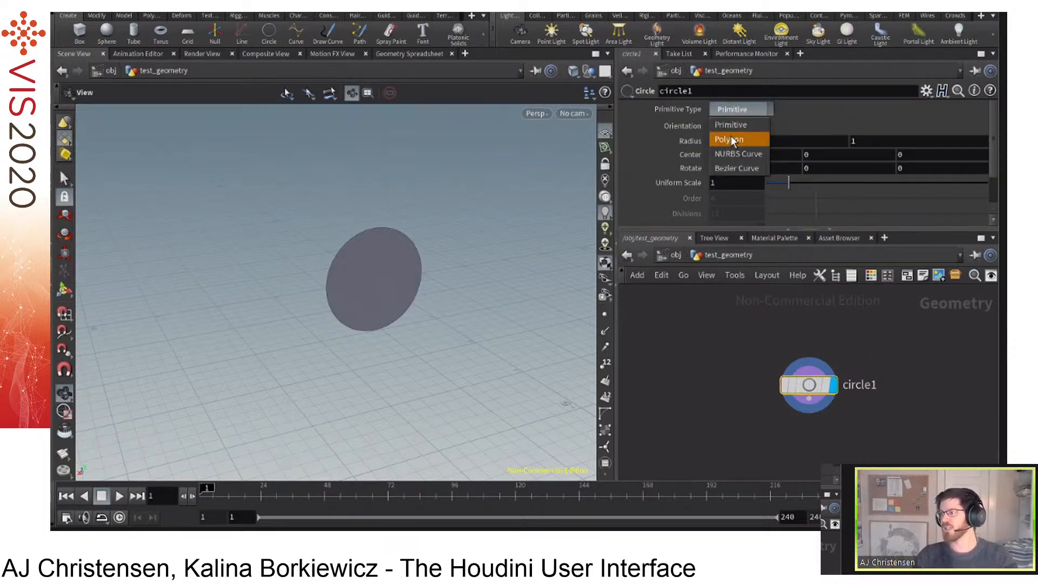
click(731, 135)
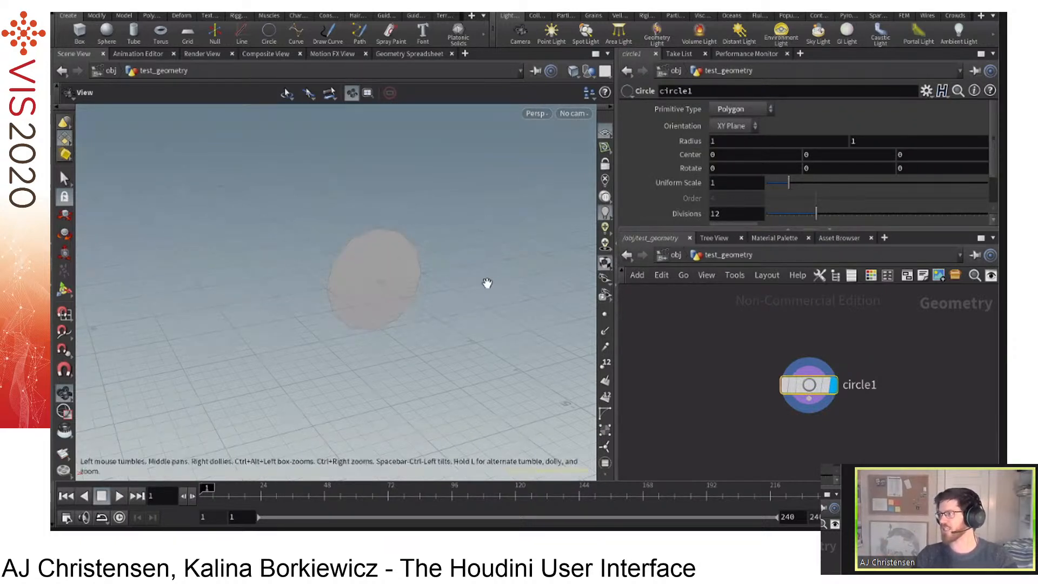
drag(450, 290, 511, 303)
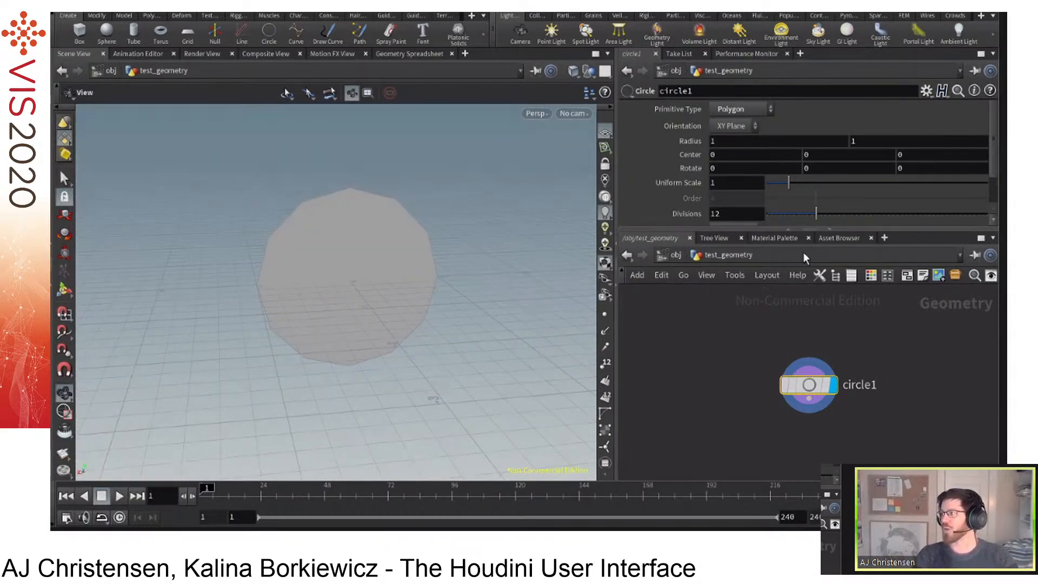
Lower the divider above the network editor to show all circle parameters and set Divisions to 3.
drag(824, 229, 833, 275)
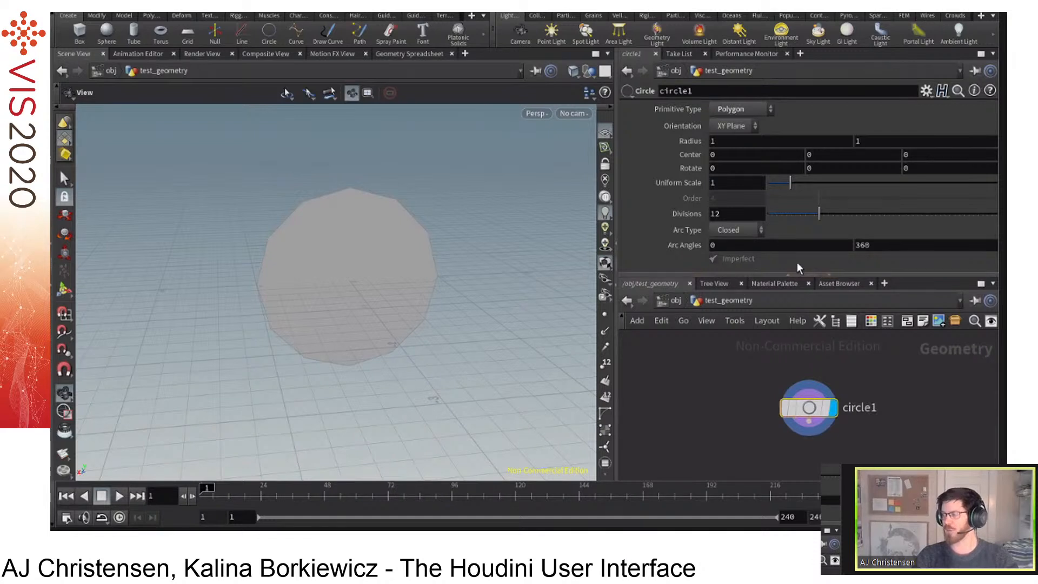
drag(815, 274, 801, 297)
drag(739, 213, 690, 201)
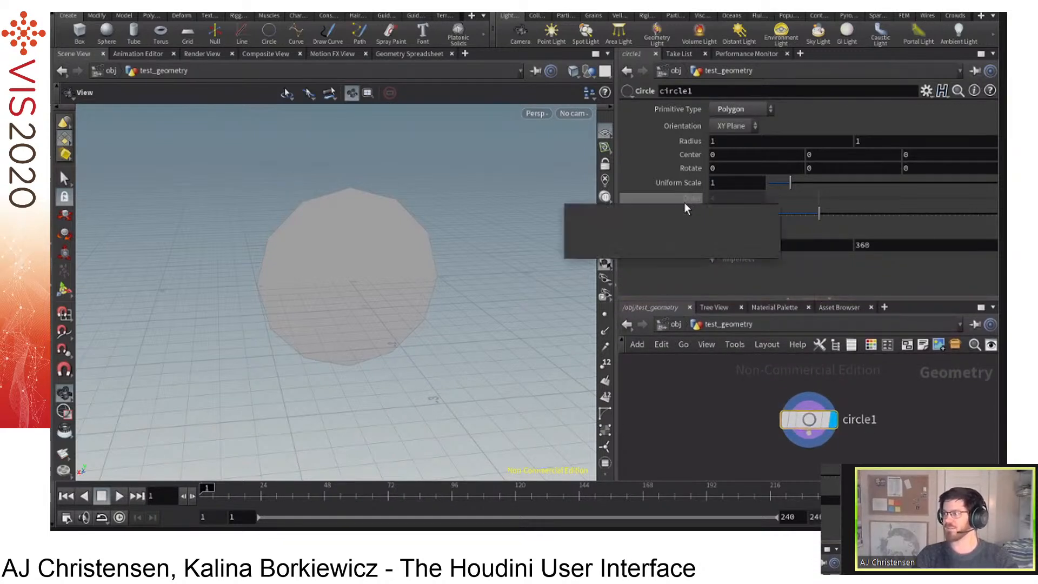
text(3)
key(Return)
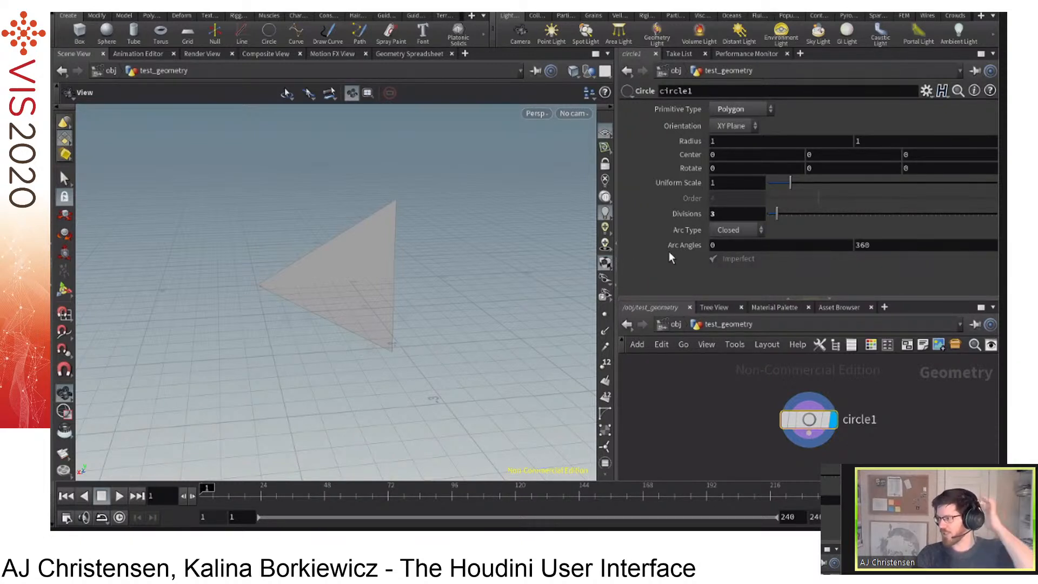
Set the start value of the circle's Arc Angles to 30 to rotate the triangle.
click(712, 246)
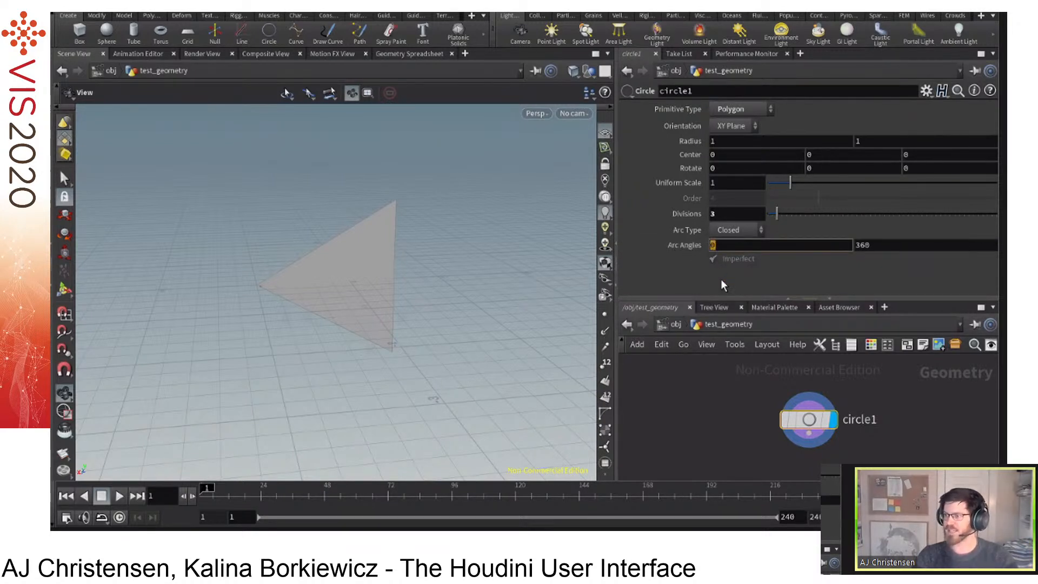
text(30)
key(Return)
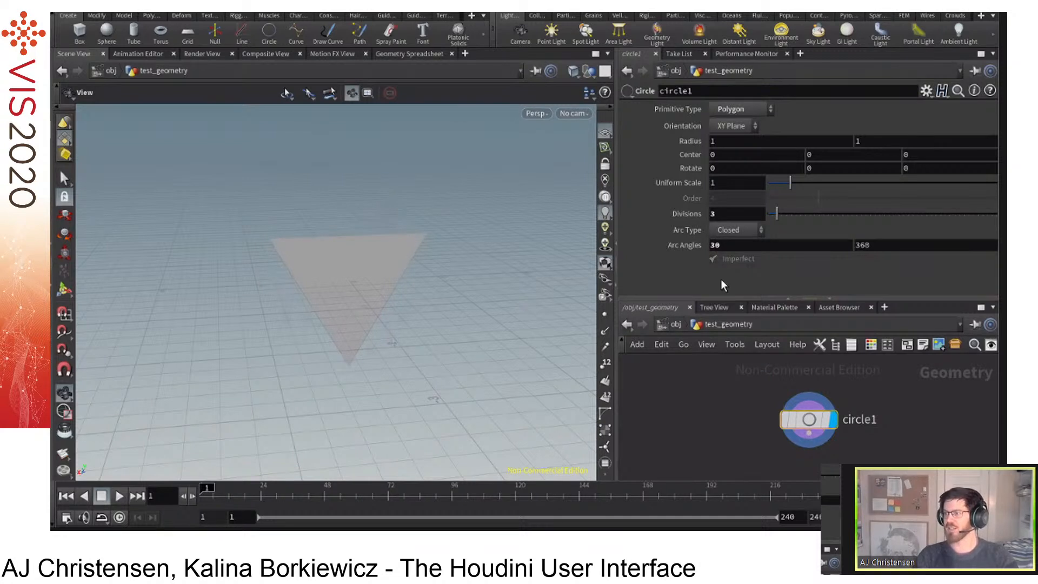
middle_click(743, 246)
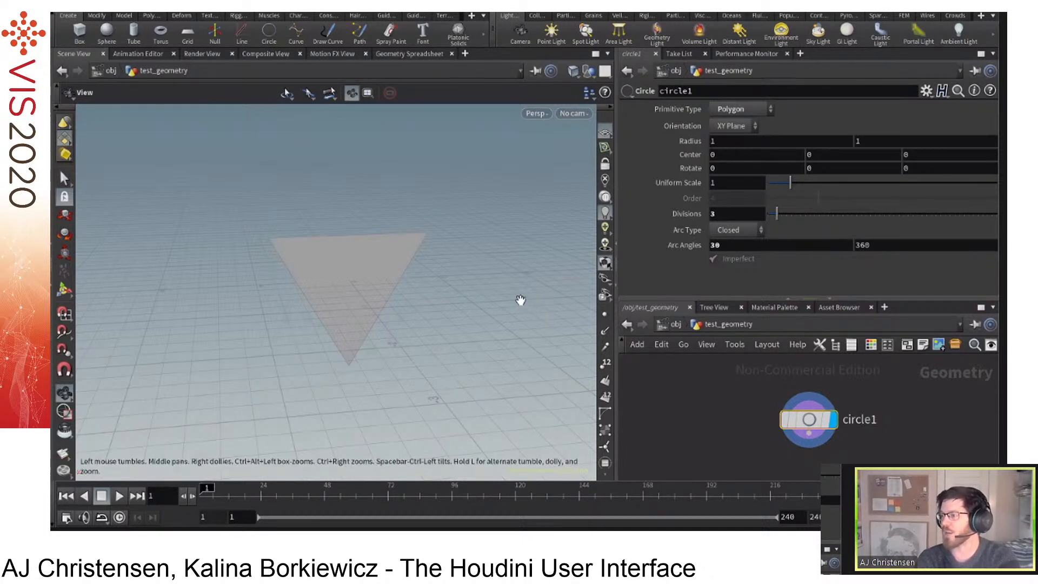
Enlarge the network editor slightly and examine the triangle from several angles, including its back face.
drag(424, 332, 461, 327)
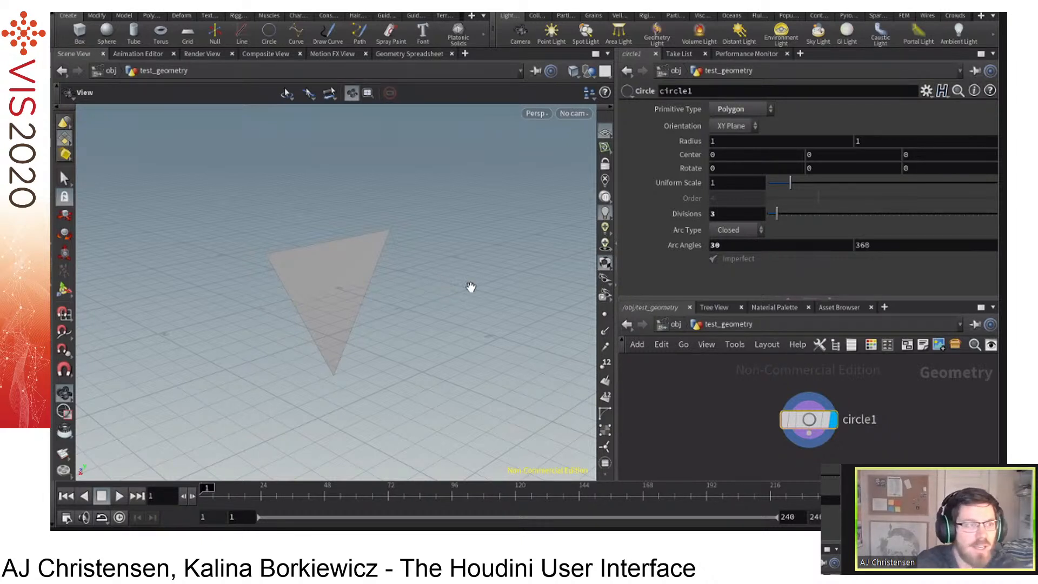
drag(807, 299, 807, 280)
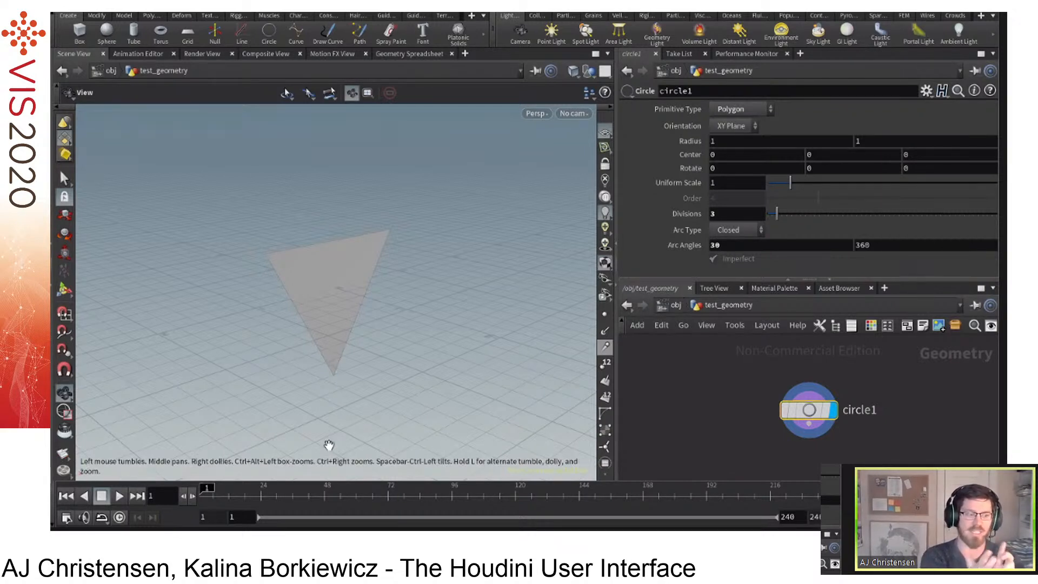
drag(329, 444, 375, 444)
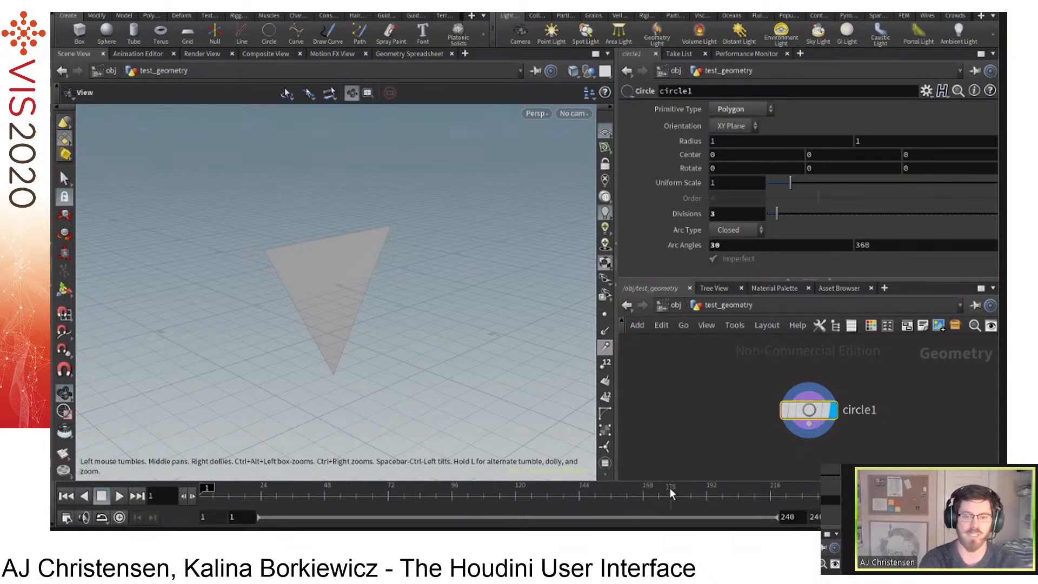
drag(289, 284, 317, 388)
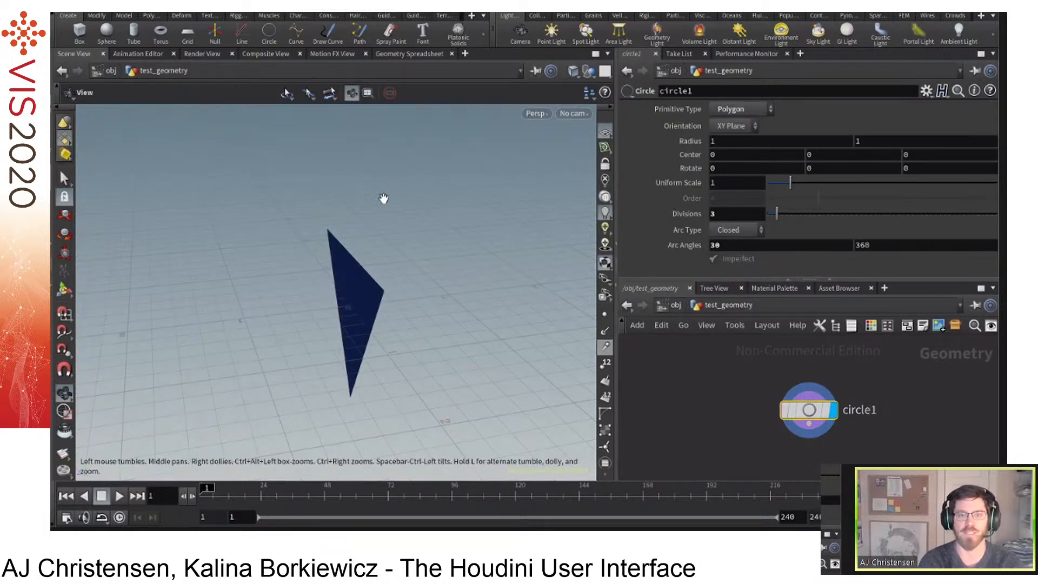
Switch the scene view to the Four Views layout and inspect the triangle in the perspective and front views.
click(605, 72)
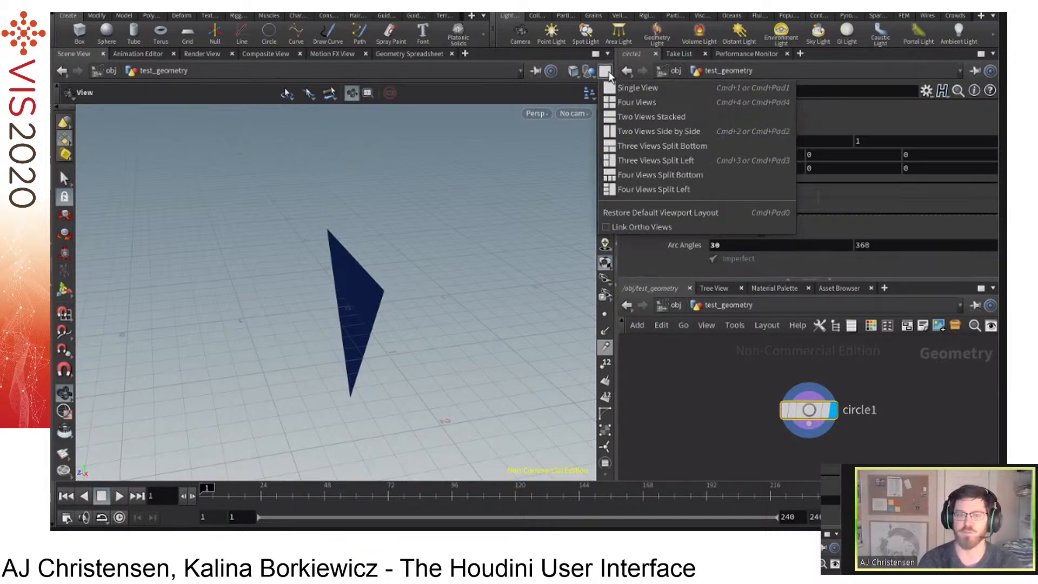
click(629, 103)
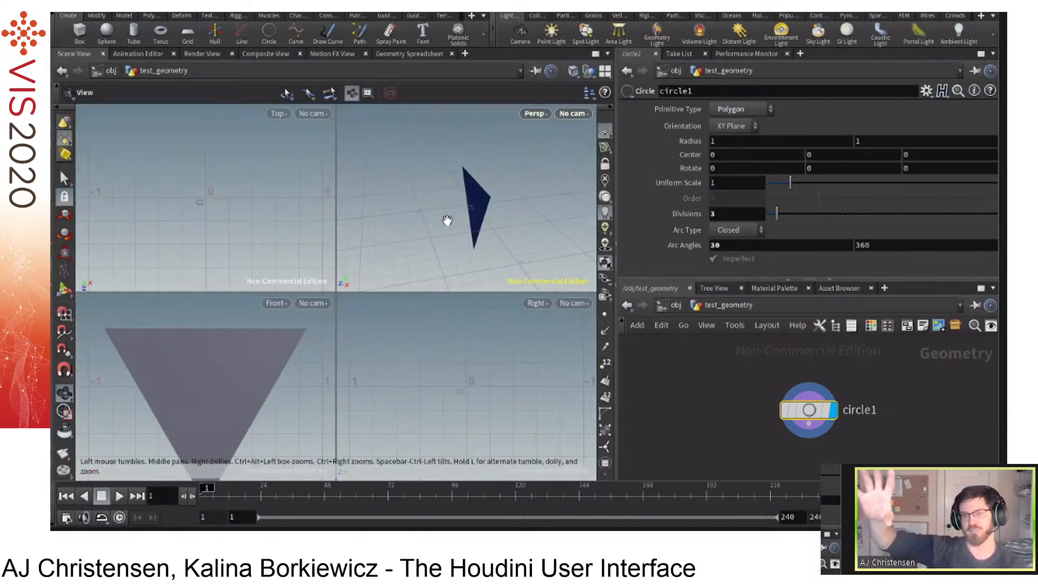
drag(447, 222, 484, 225)
scroll(276, 341, up, 2)
scroll(284, 362, down, 4)
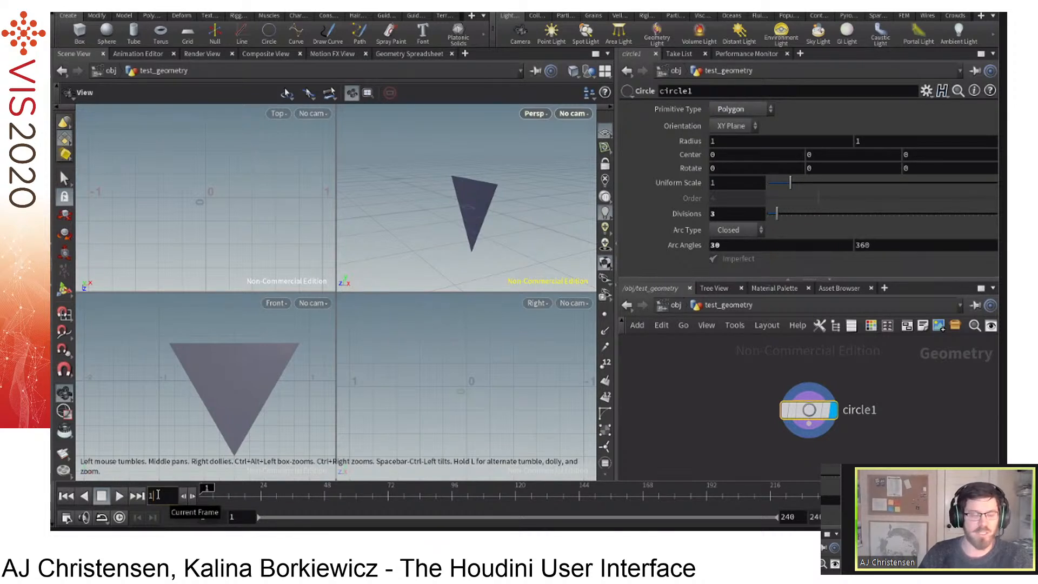
Go up to the obj level and set a keyframe on test_geometry's Translate parameter at frame 1.
click(675, 305)
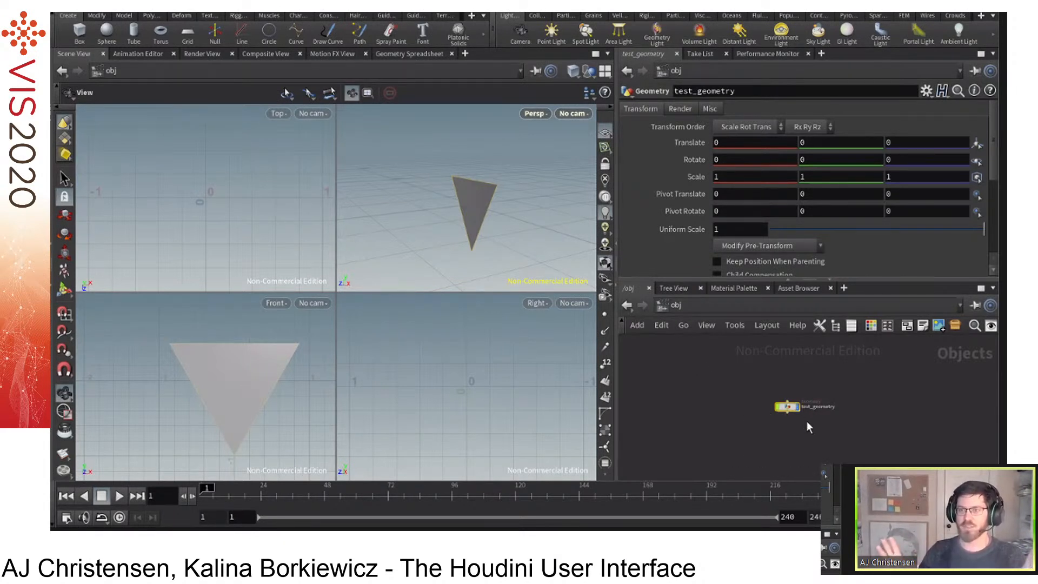
mouse_move(800, 410)
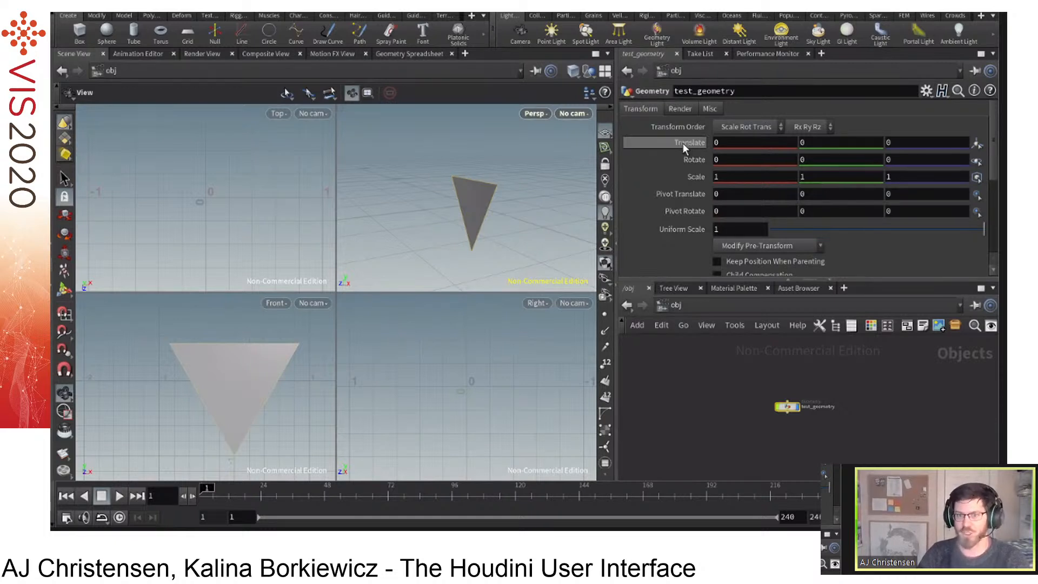
mouse_move(683, 142)
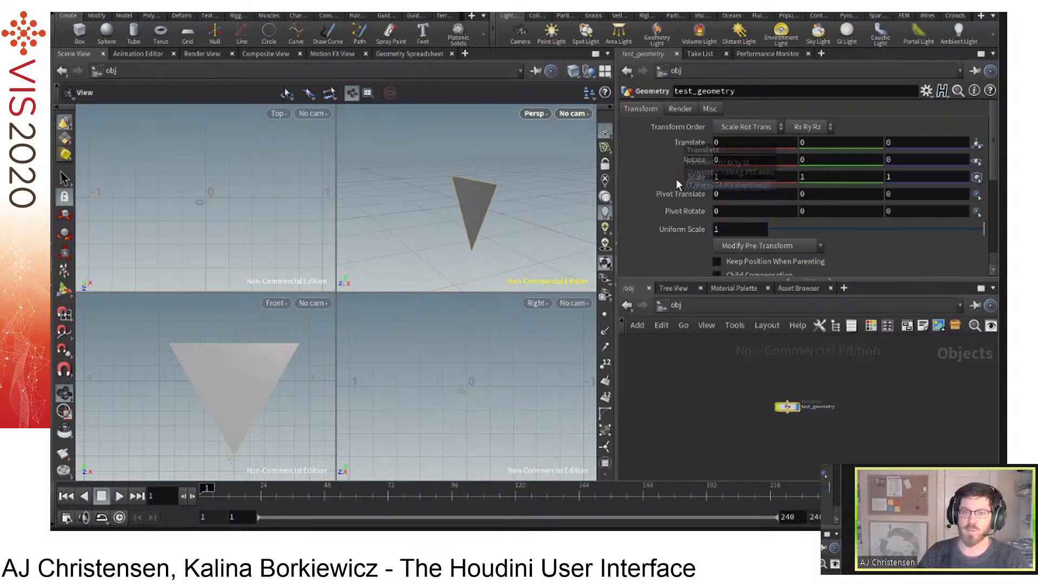
mouse_move(676, 176)
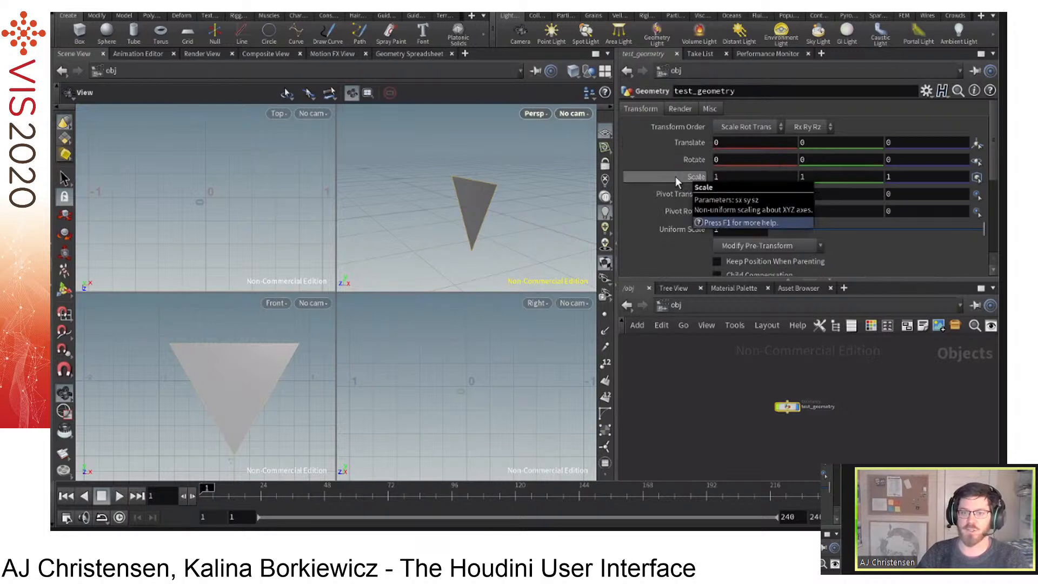
right_click(677, 143)
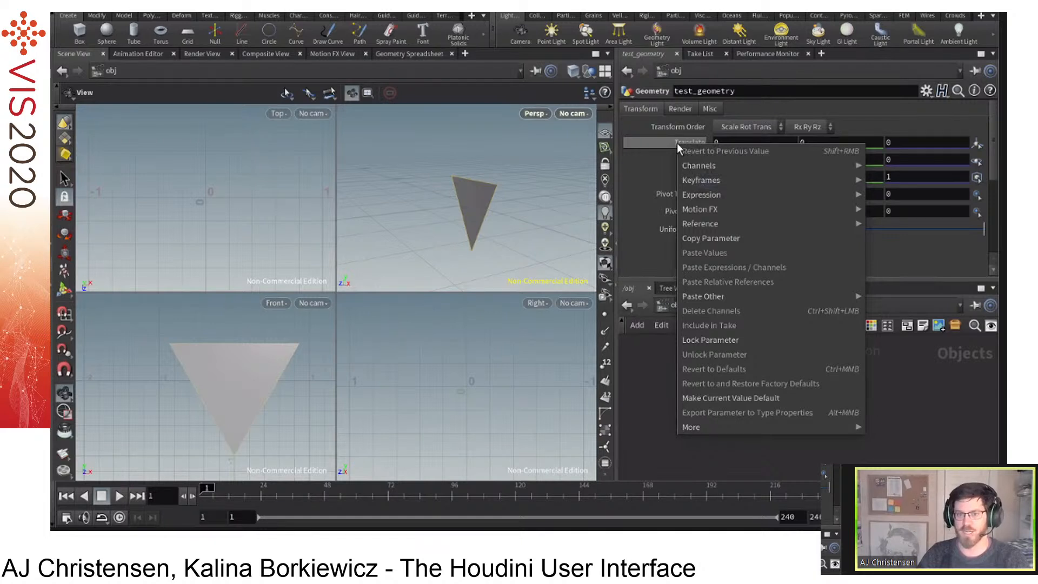
mouse_move(711, 176)
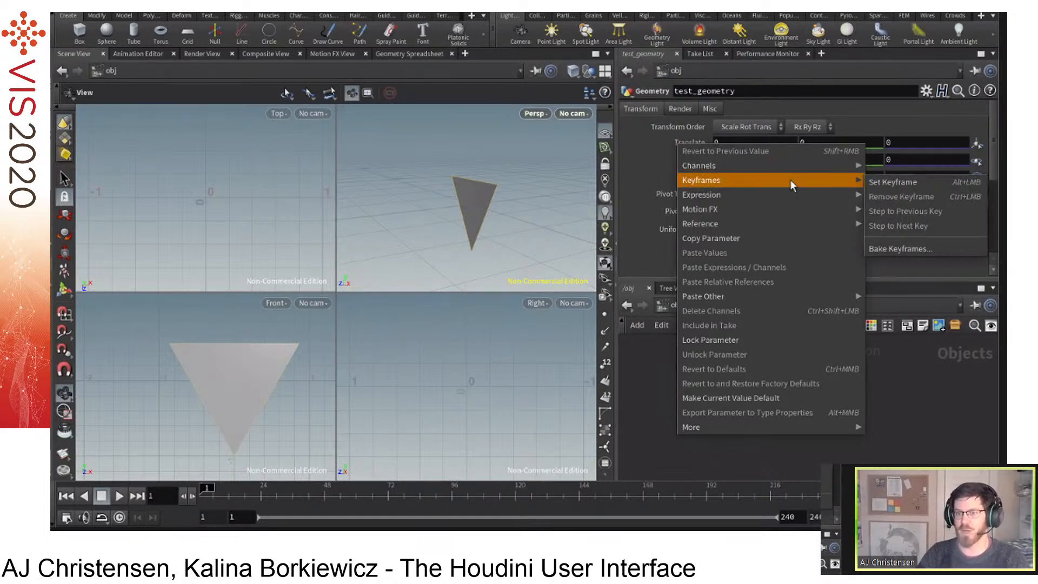
click(922, 186)
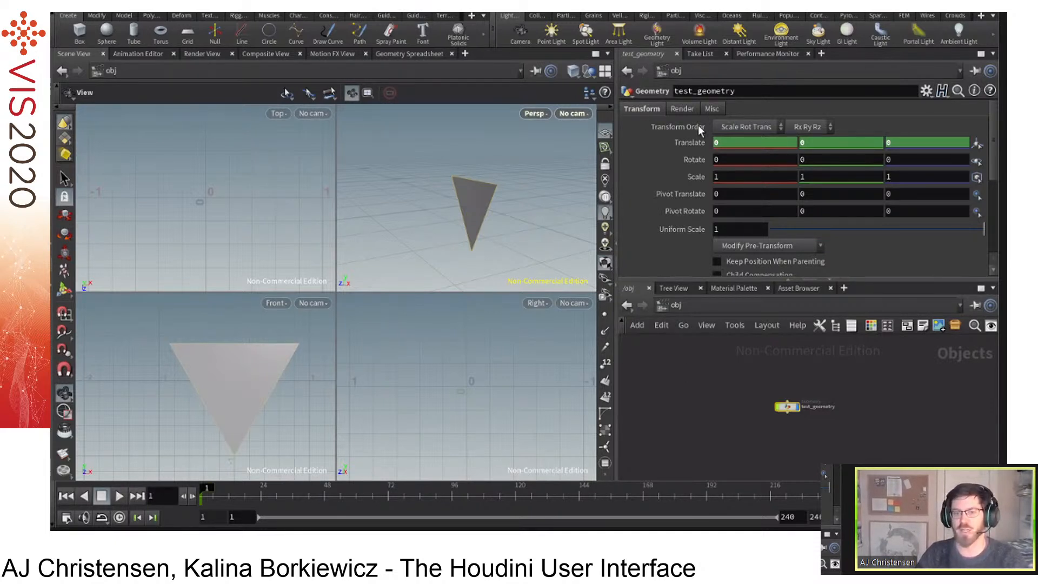
right_click(699, 144)
mouse_move(761, 171)
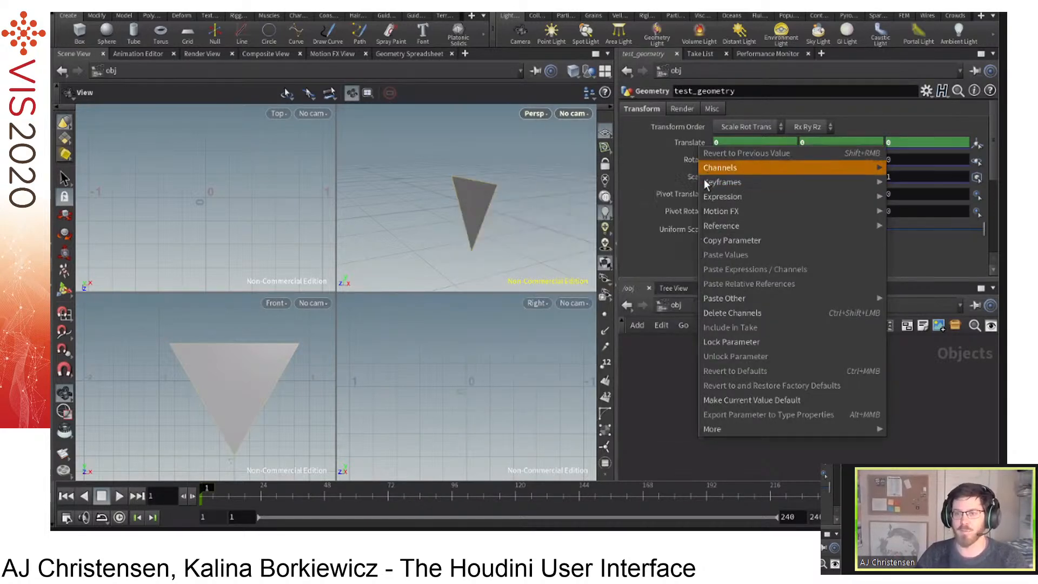
mouse_move(704, 183)
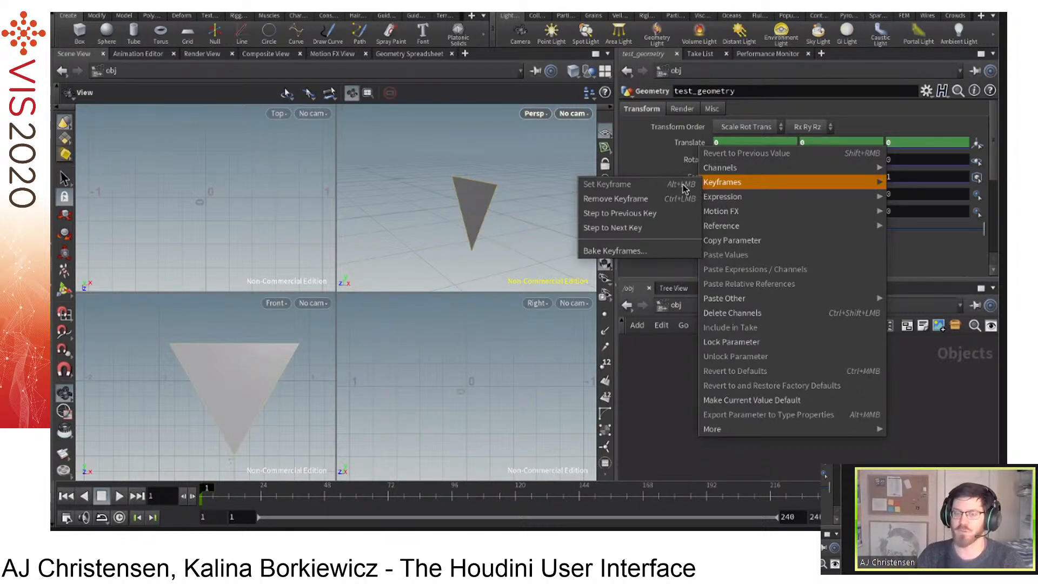
click(678, 362)
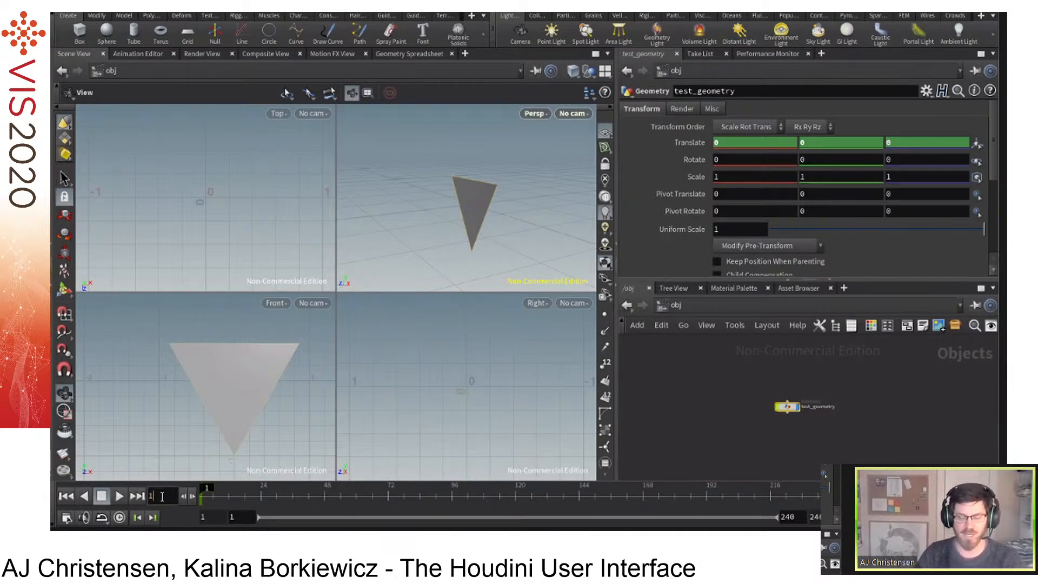
At frame 100, set test_geometry's Translate X to 5 and commit the change as a second keyframe.
text(80)
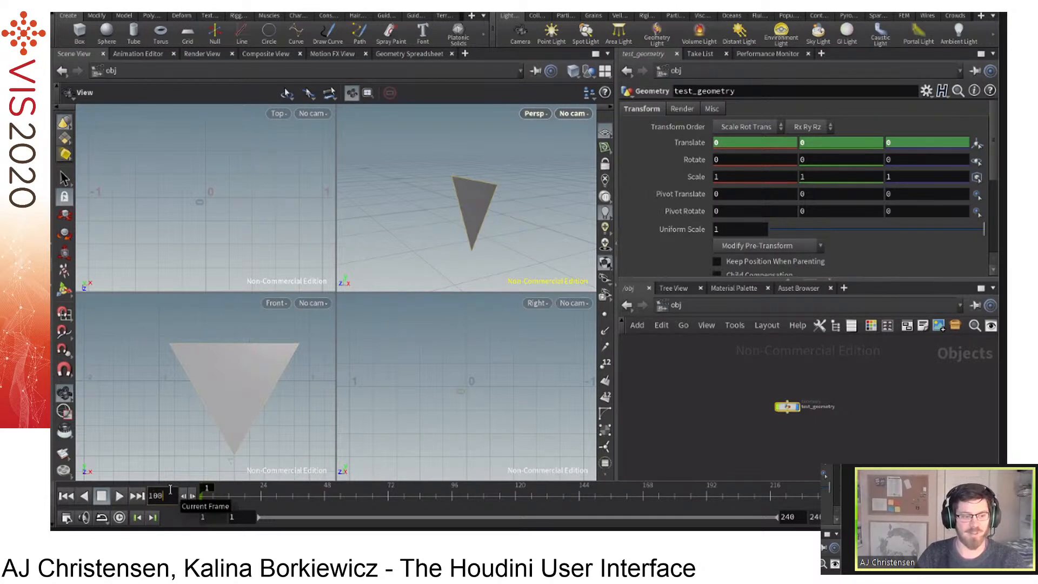
key(Return)
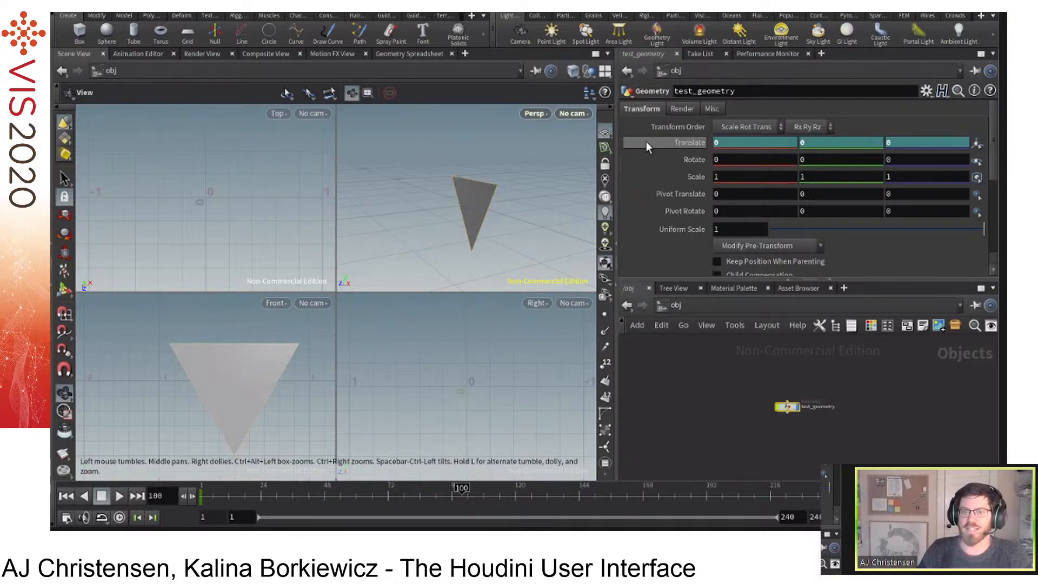
mouse_move(644, 141)
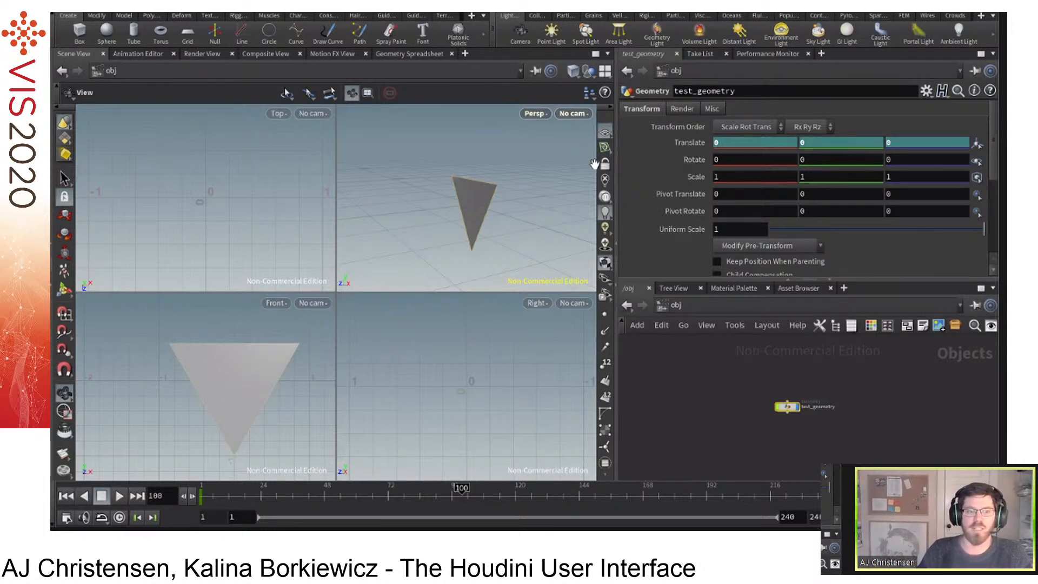
double_click(727, 142)
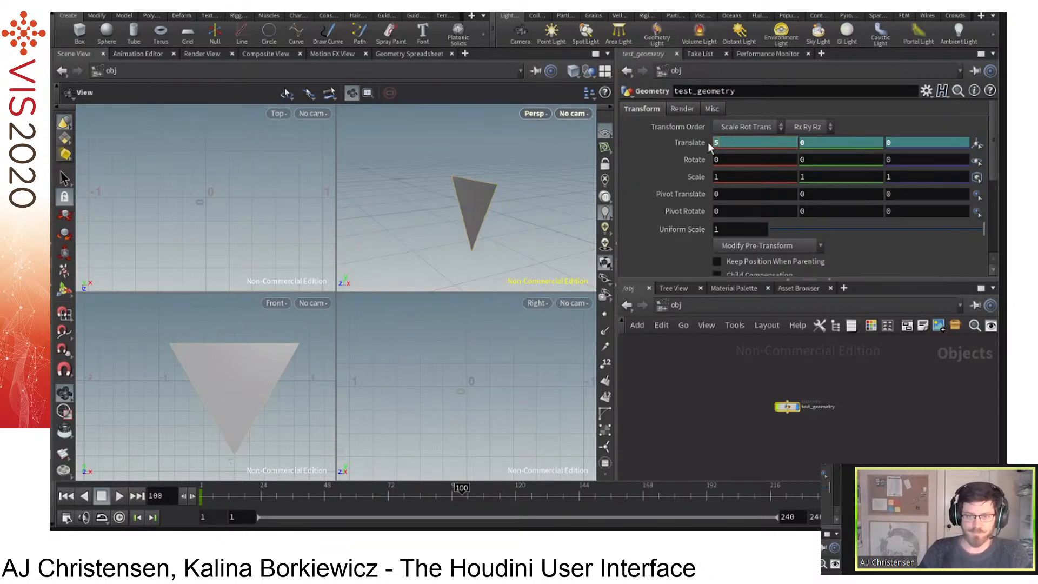
key(Return)
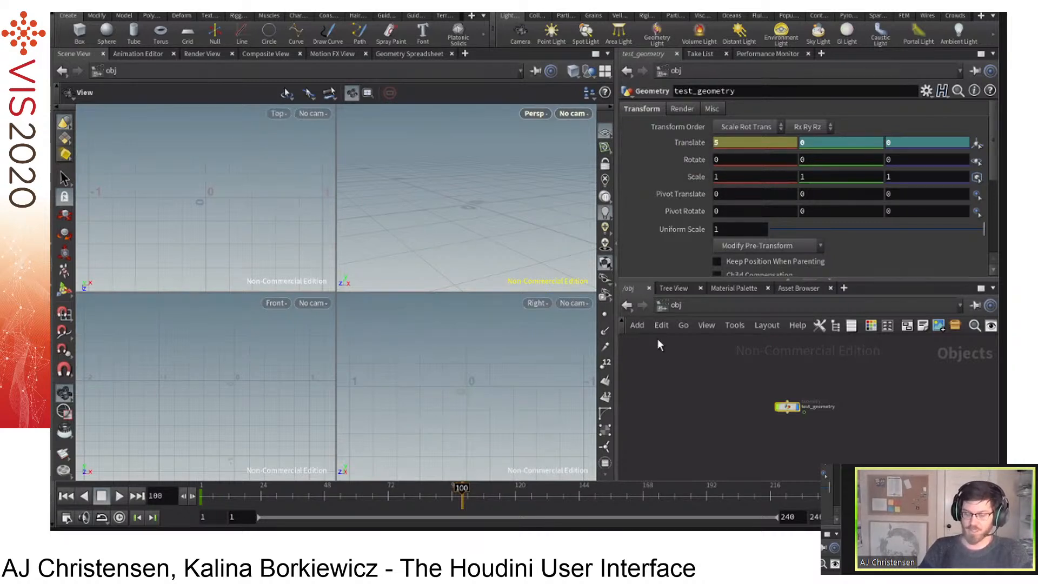
right_click(660, 144)
mouse_move(694, 172)
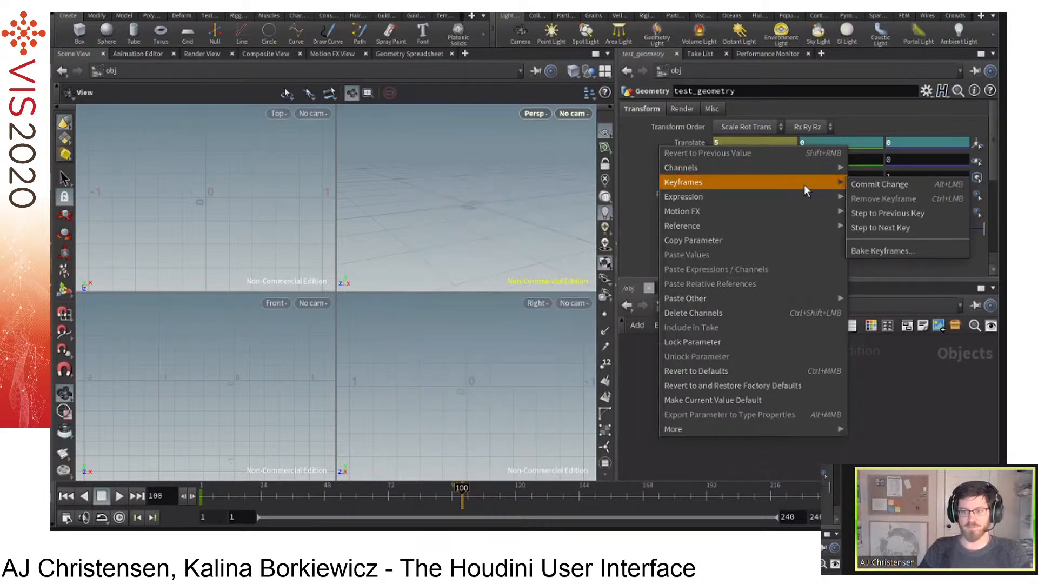
click(870, 188)
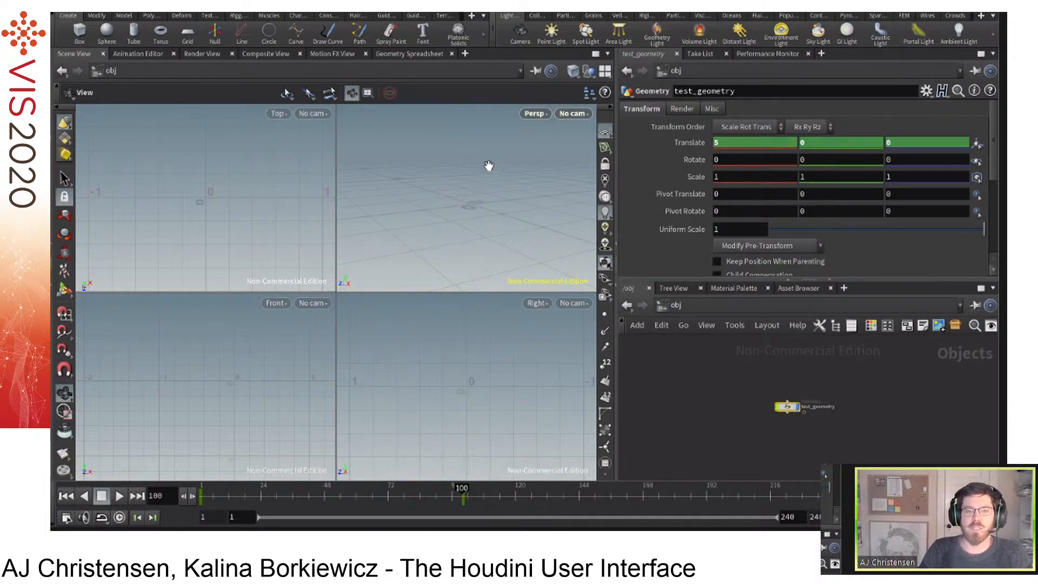
Return the scene view to the Single View layout and bring the moved triangle into view.
click(602, 74)
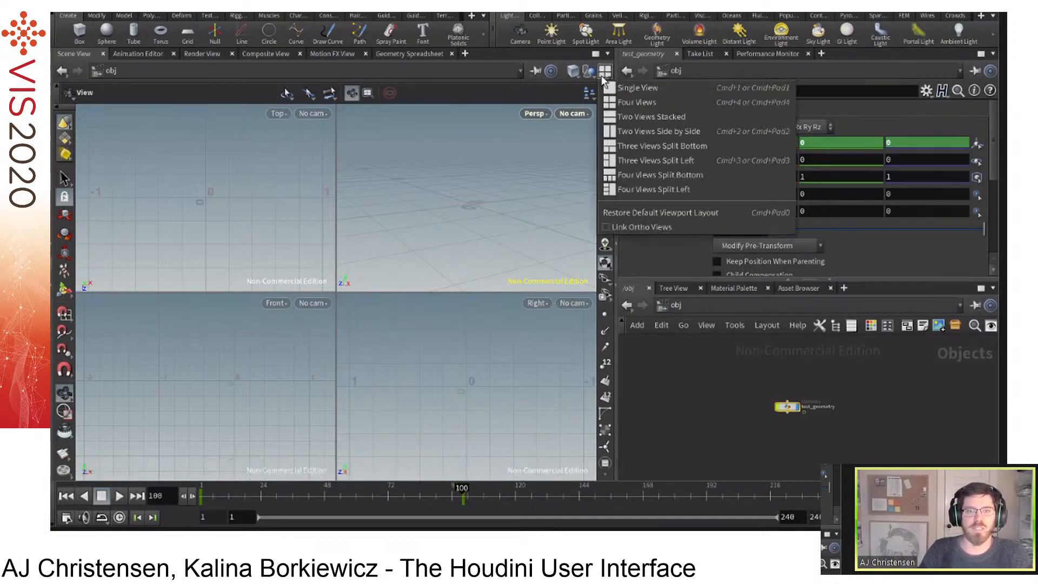
click(611, 88)
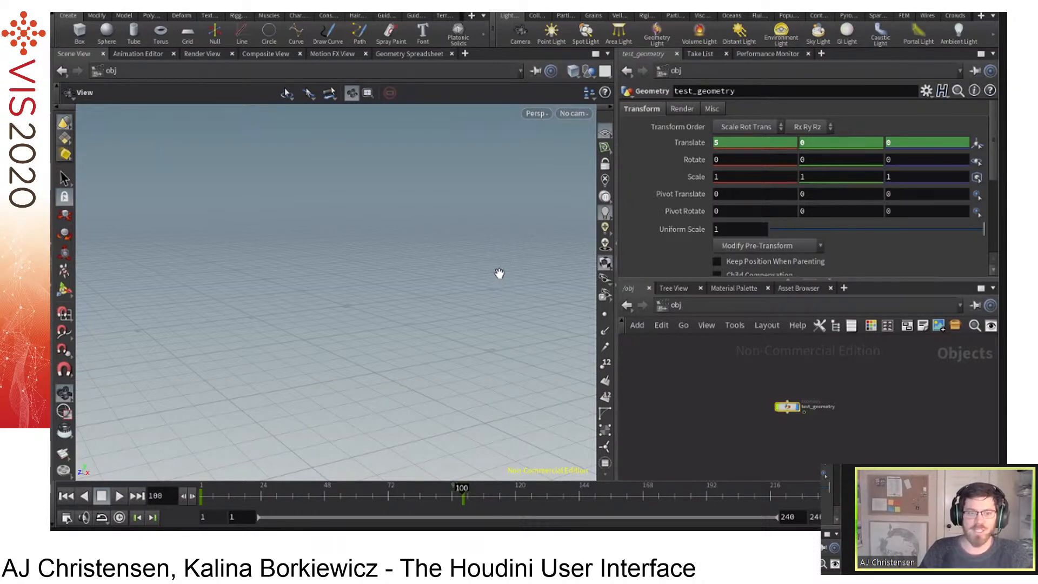
drag(498, 276, 461, 308)
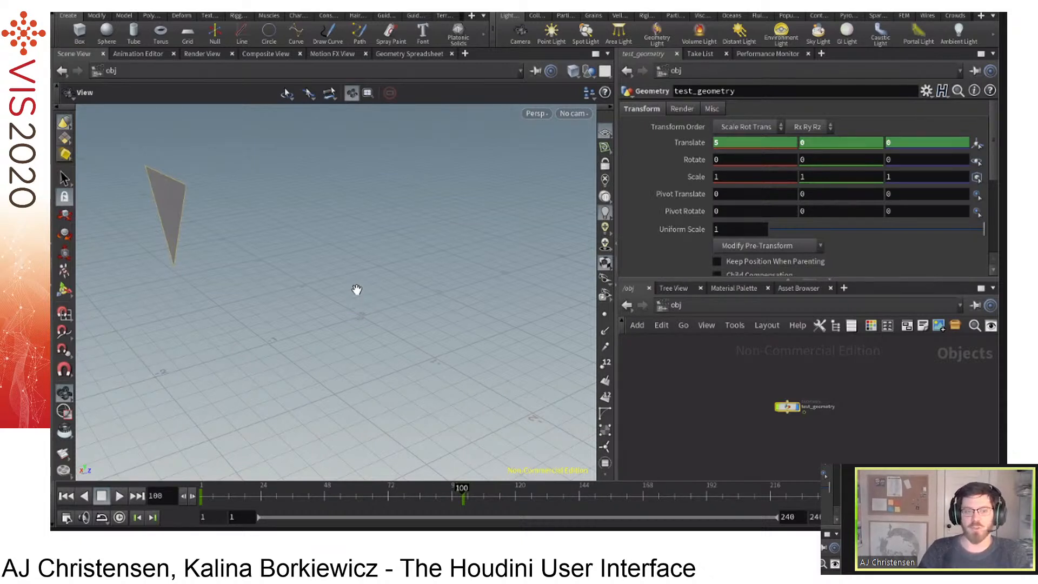
drag(333, 265, 336, 206)
middle_drag(337, 206, 302, 313)
right_drag(301, 239, 336, 325)
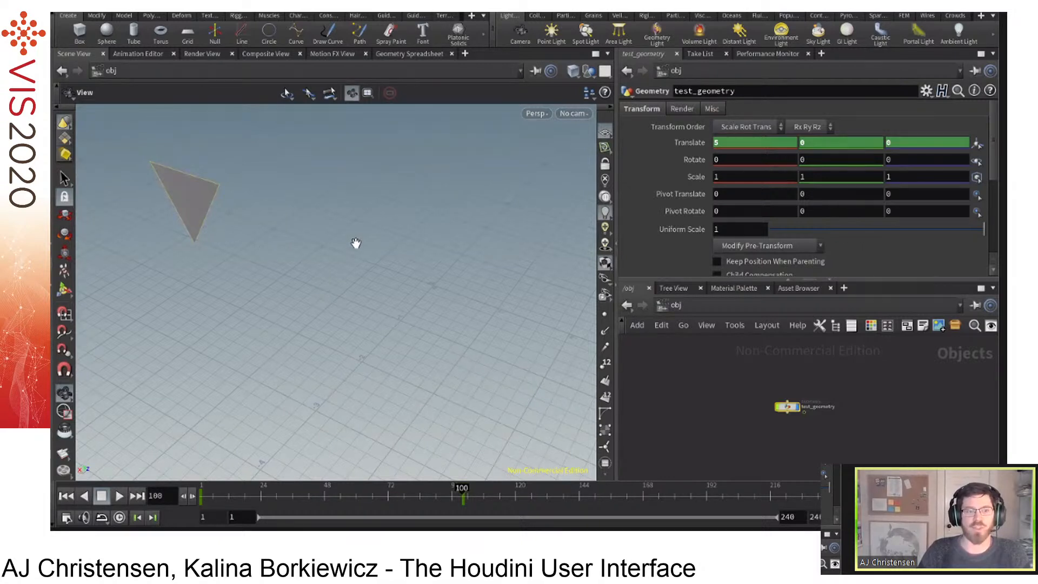
middle_drag(354, 242, 428, 262)
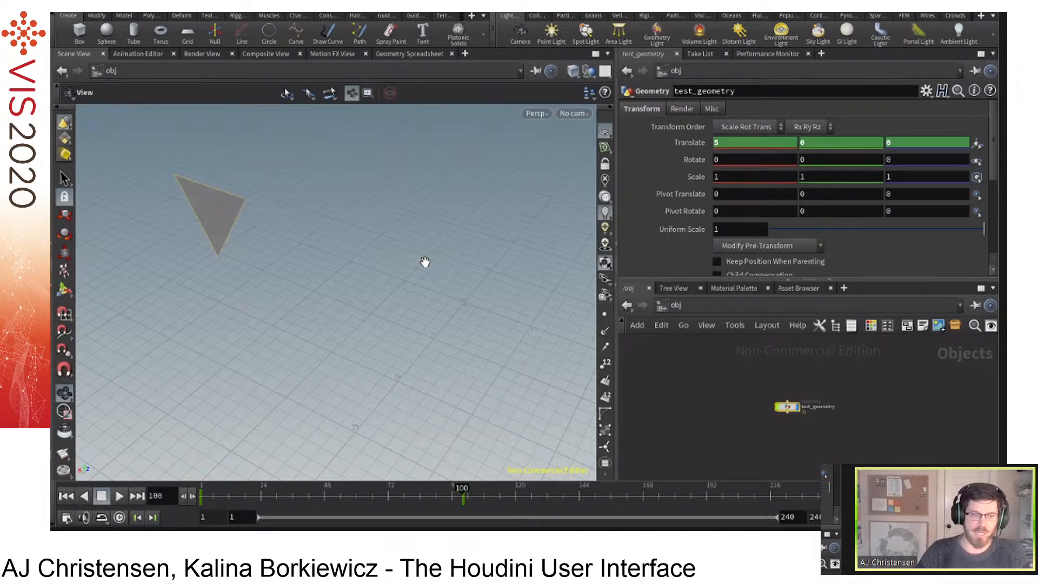
mouse_move(422, 271)
mouse_down()
mouse_move(424, 253)
mouse_move(406, 287)
mouse_move(413, 332)
mouse_move(401, 250)
mouse_move(384, 271)
mouse_move(452, 257)
mouse_move(384, 321)
mouse_move(433, 301)
mouse_move(433, 285)
mouse_move(471, 253)
mouse_move(425, 259)
mouse_up()
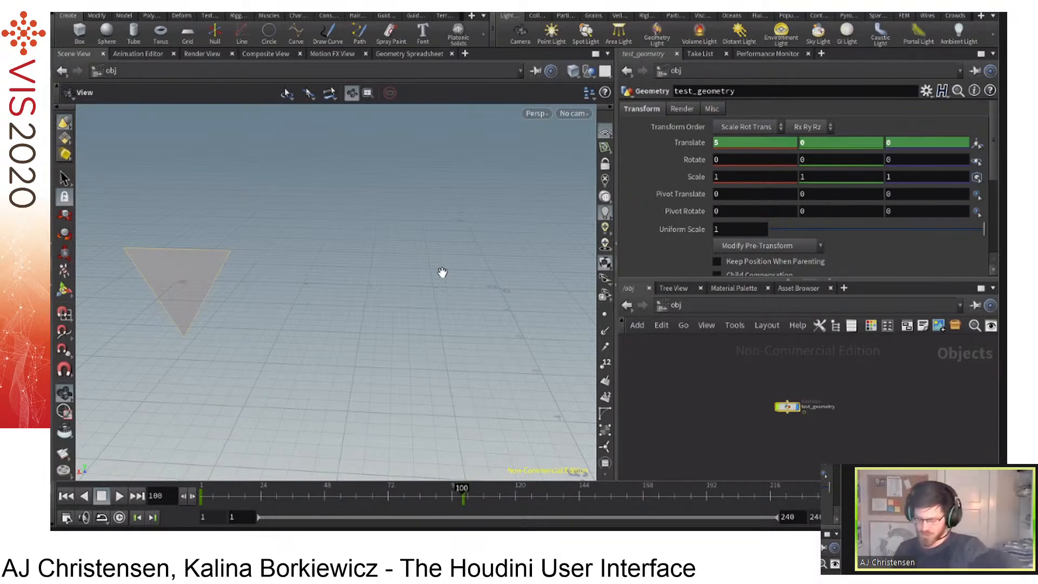
right_drag(413, 262, 420, 305)
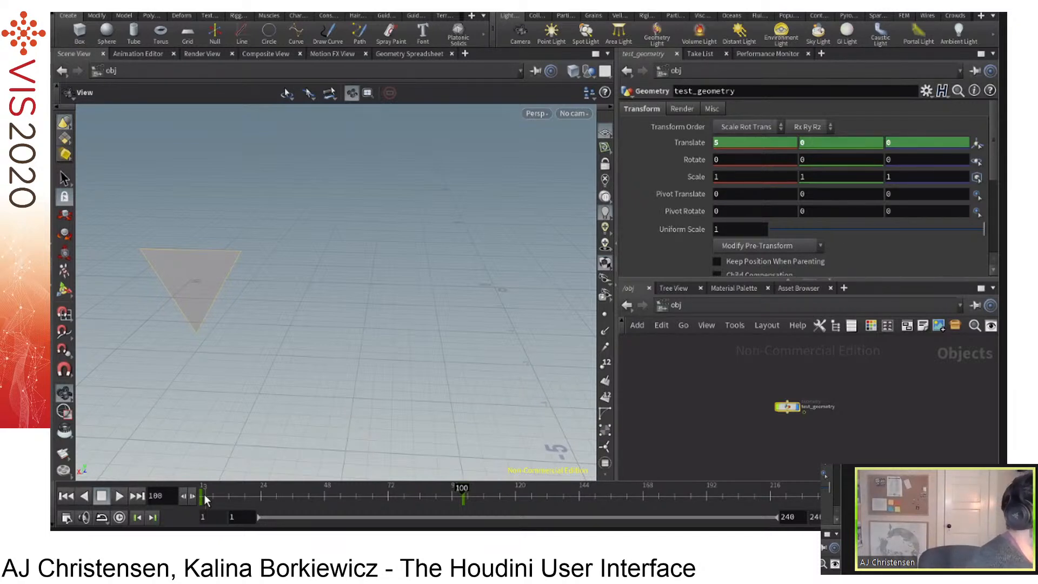
Step and scrub through the timeline between the two keyframes, and play the triangle's animation.
click(203, 495)
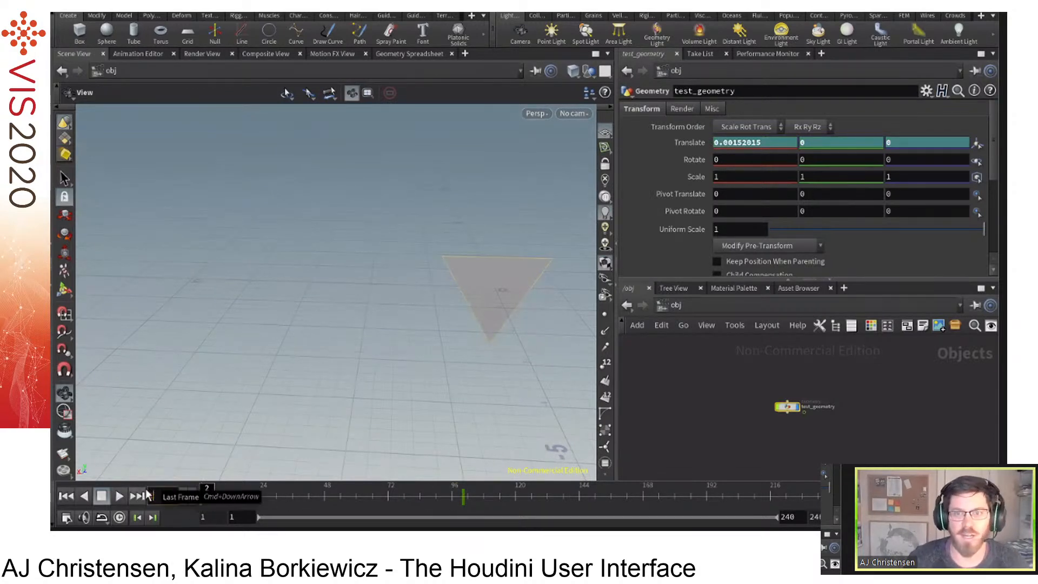
key(ctrl+Right)
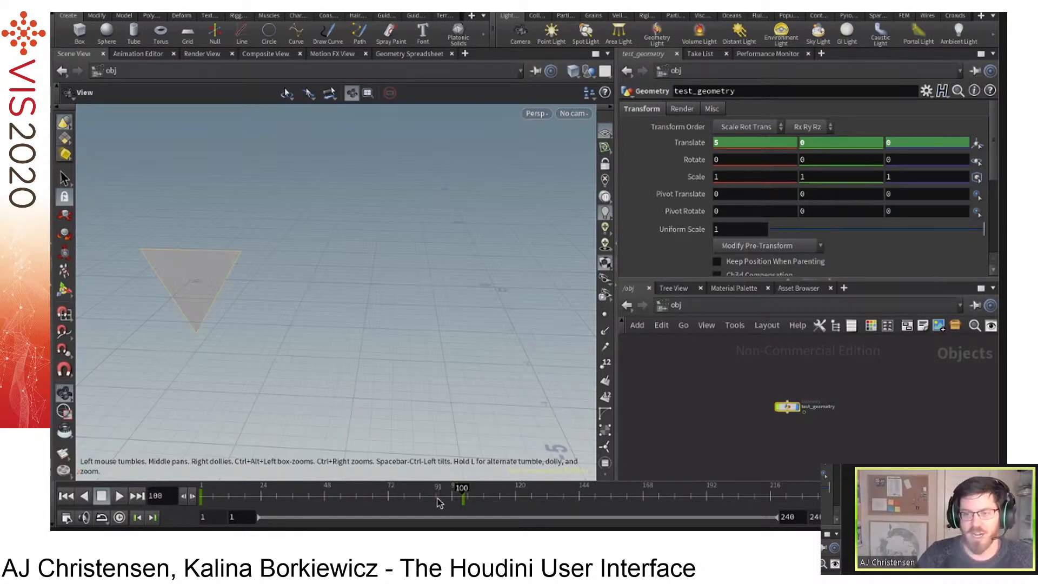
drag(439, 497, 210, 493)
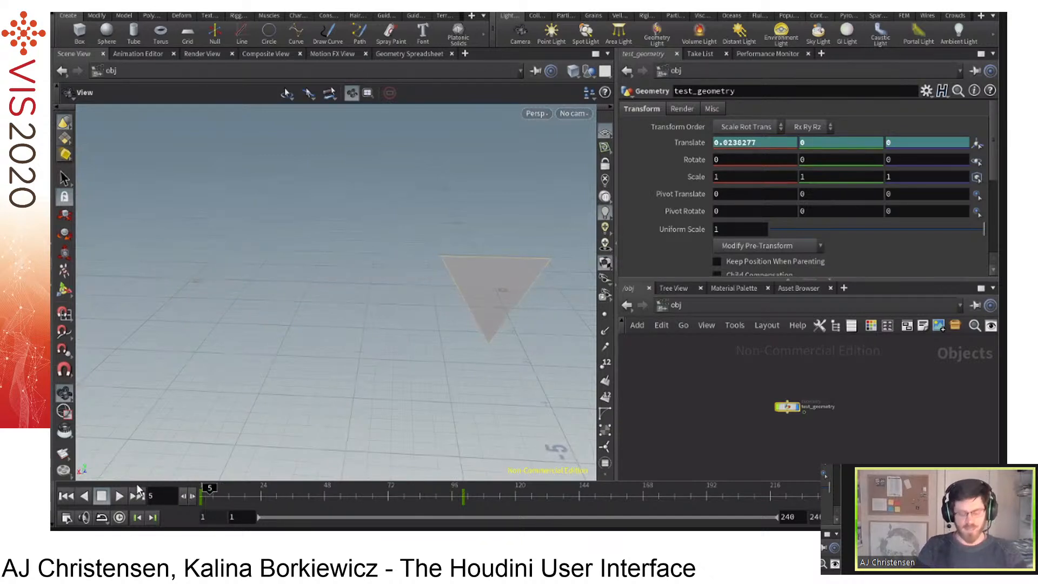
click(120, 496)
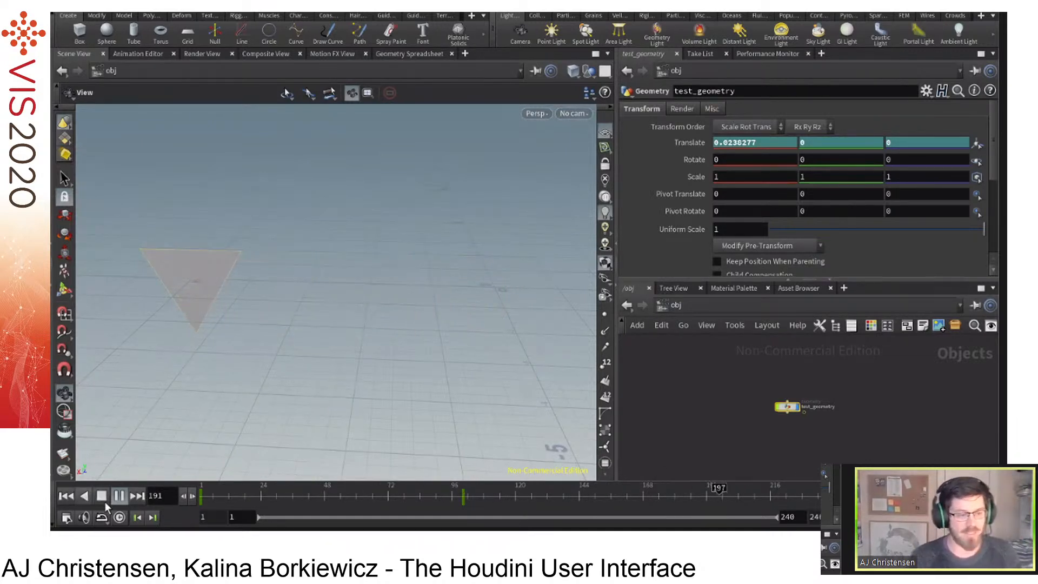
Stop the playback, return to frame 1, and step the triangle's animation forward frame by frame to frame 25.
click(104, 498)
click(67, 497)
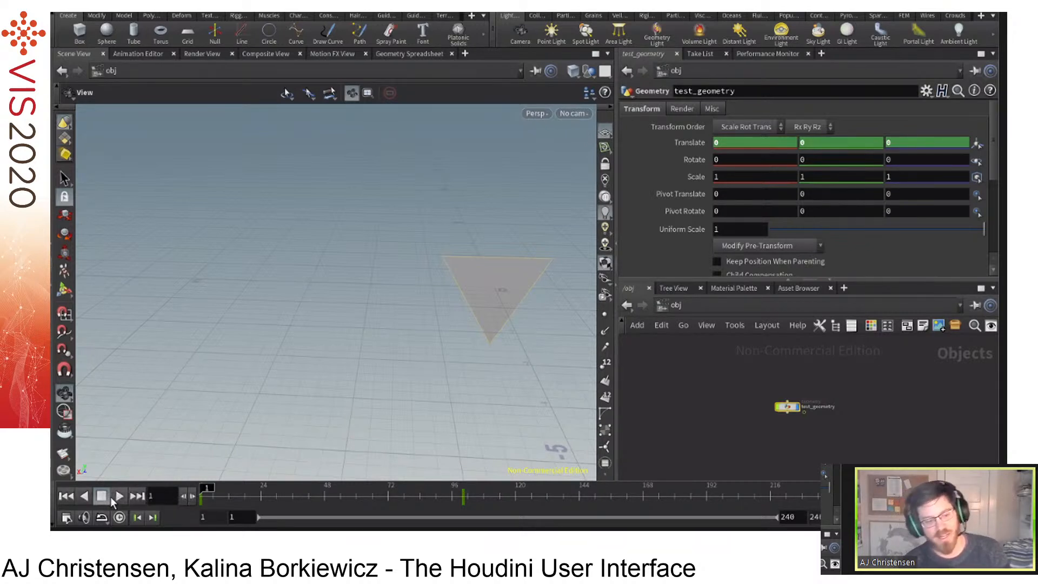
click(191, 497)
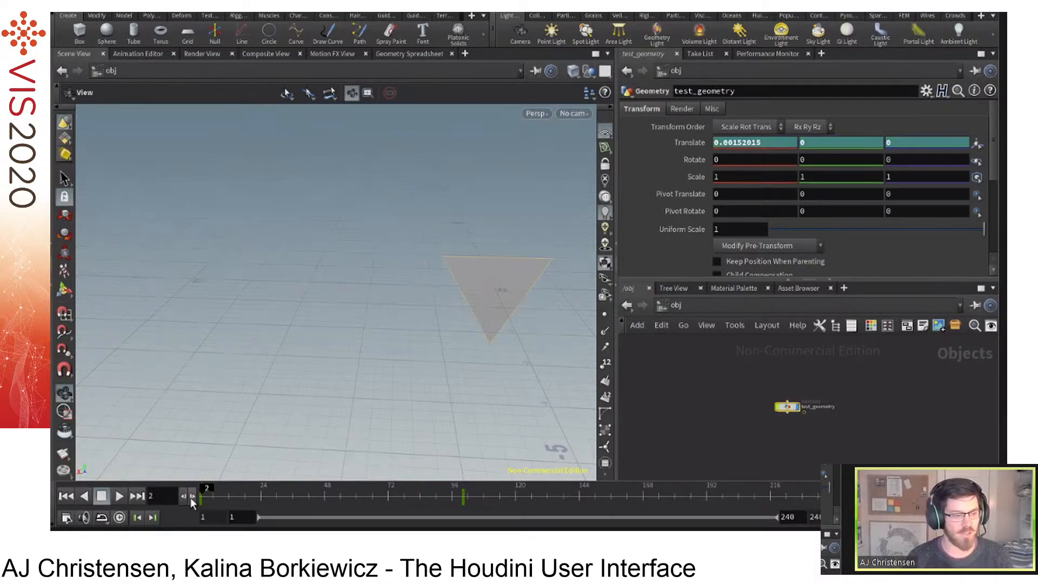
click(190, 497)
click(191, 497)
click(190, 498)
click(190, 497)
click(190, 497)
click(190, 497)
click(190, 498)
click(190, 497)
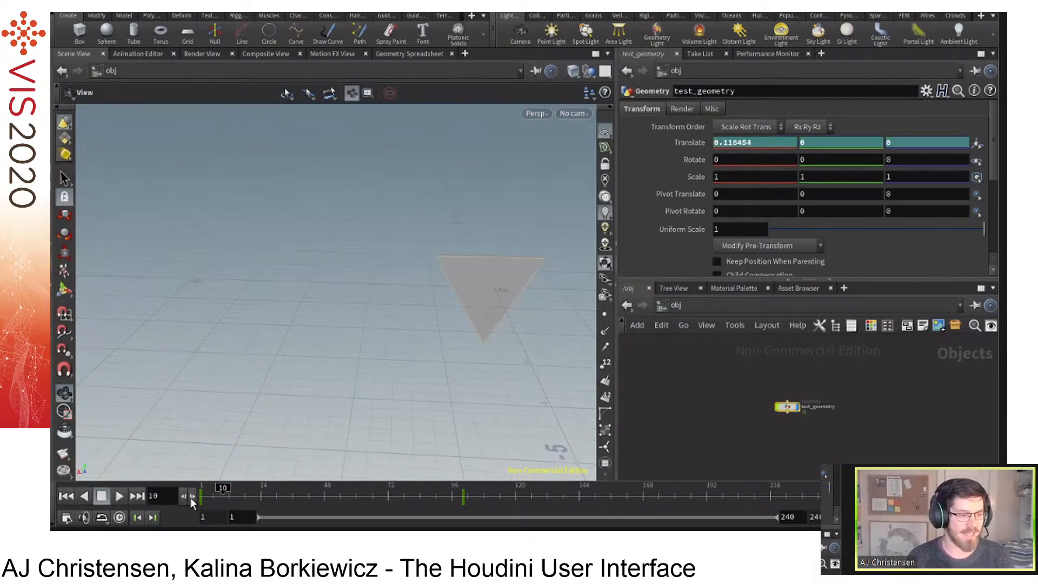
click(191, 498)
click(190, 498)
click(191, 497)
click(190, 497)
click(190, 497)
click(190, 497)
click(190, 498)
click(191, 498)
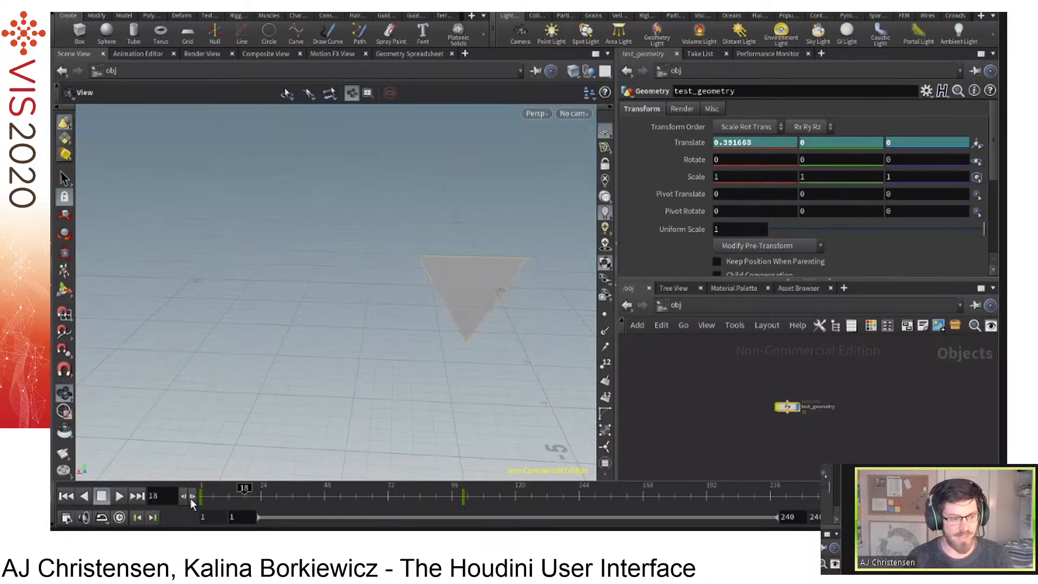
click(190, 497)
click(190, 497)
click(191, 498)
click(190, 497)
click(191, 498)
click(190, 497)
click(191, 498)
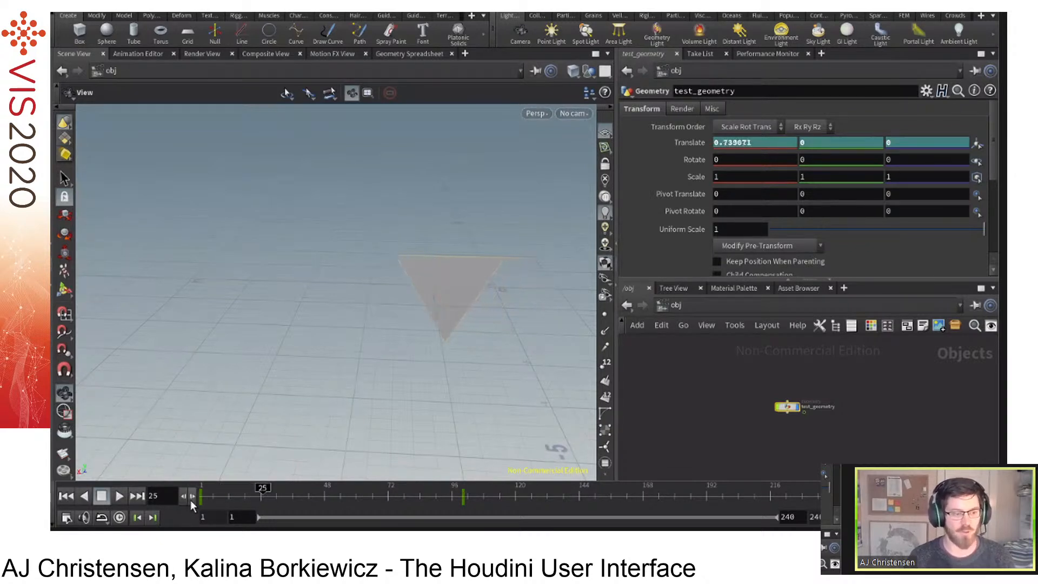
Jump back and forth between the keyframes at frames 100 and 1, then play the animation and stop it at frame 152.
click(154, 518)
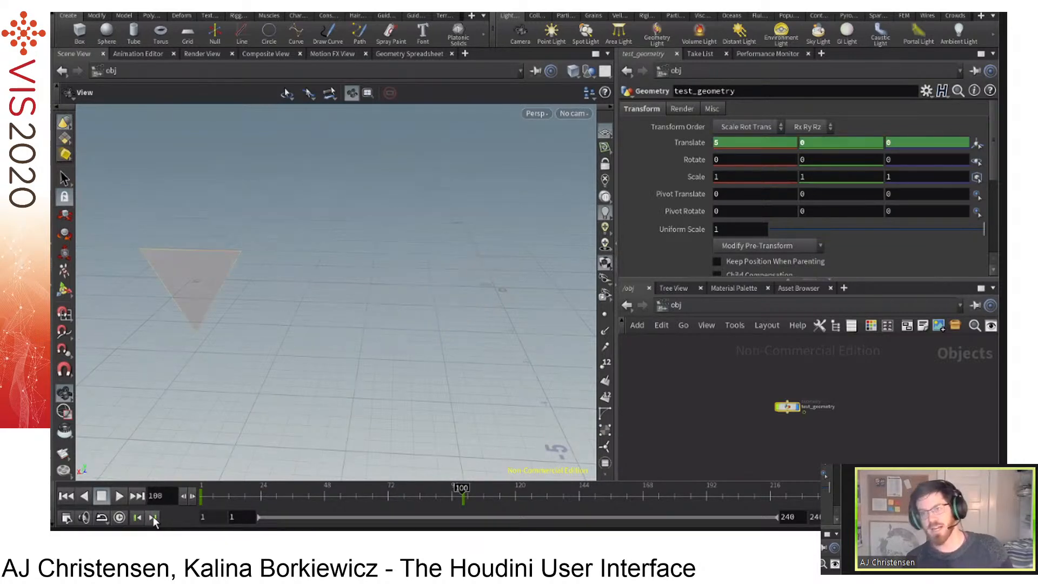
click(142, 517)
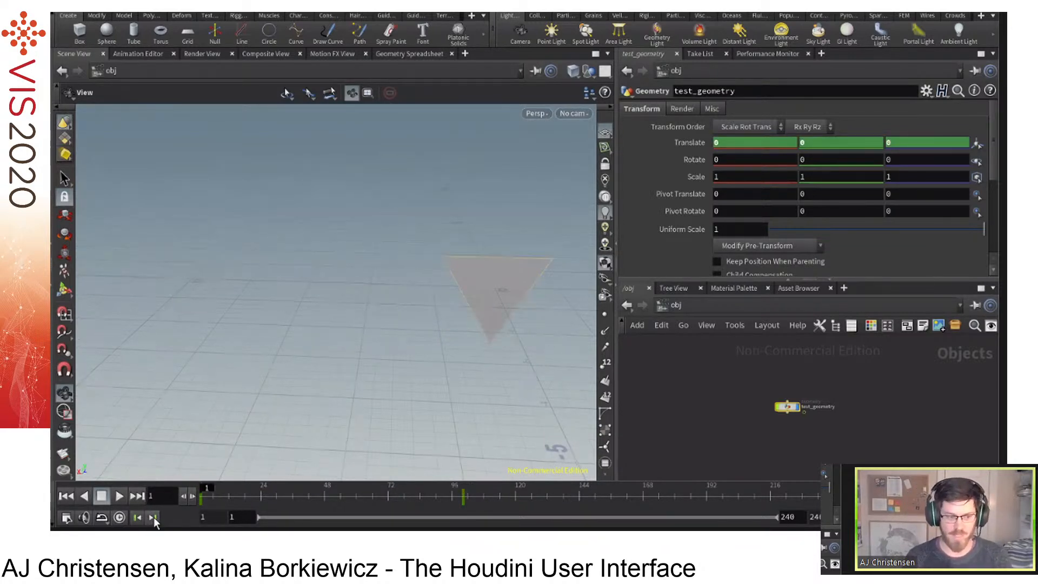
click(153, 517)
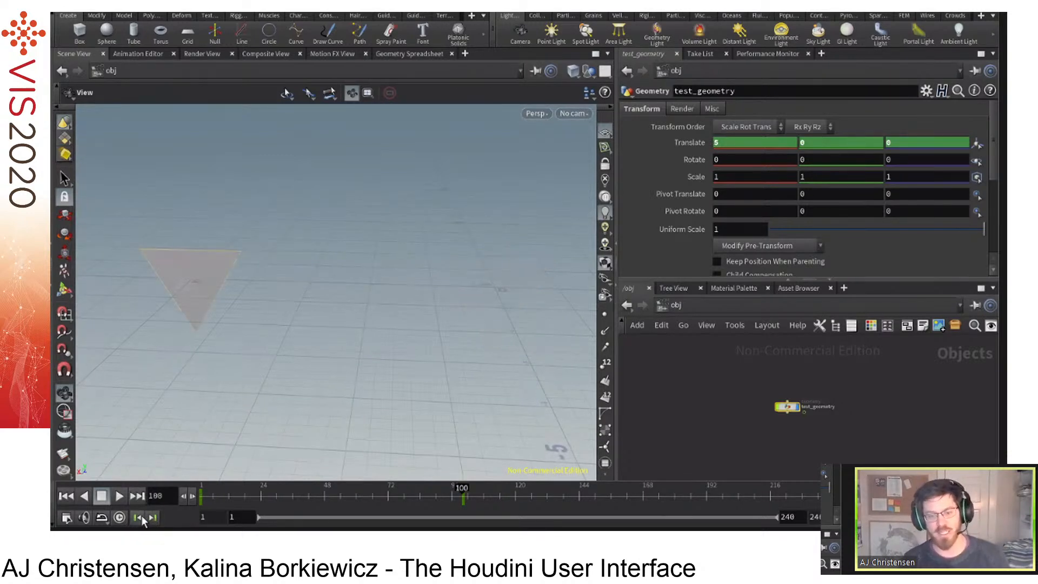
click(141, 517)
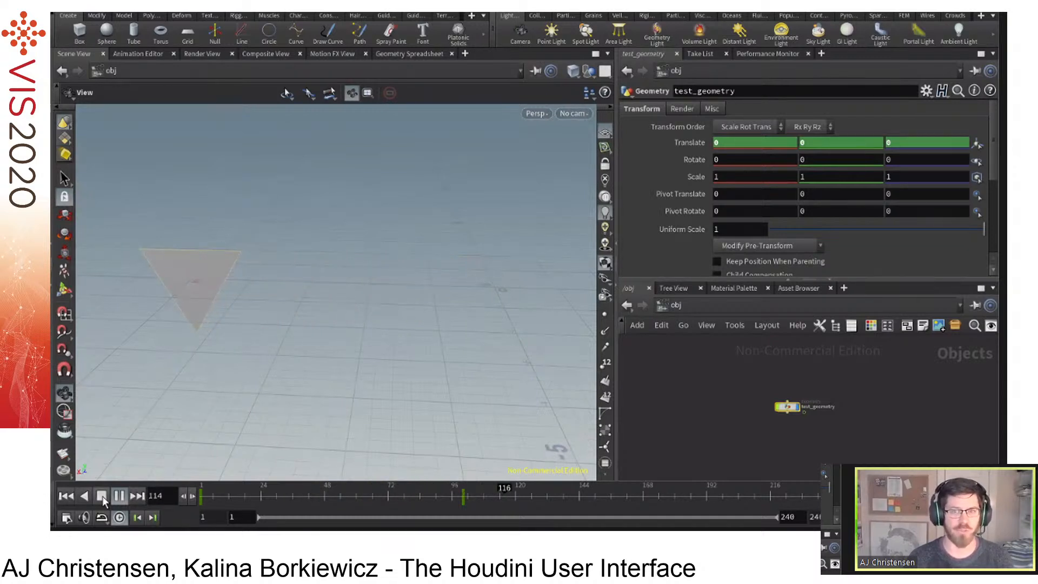
click(103, 495)
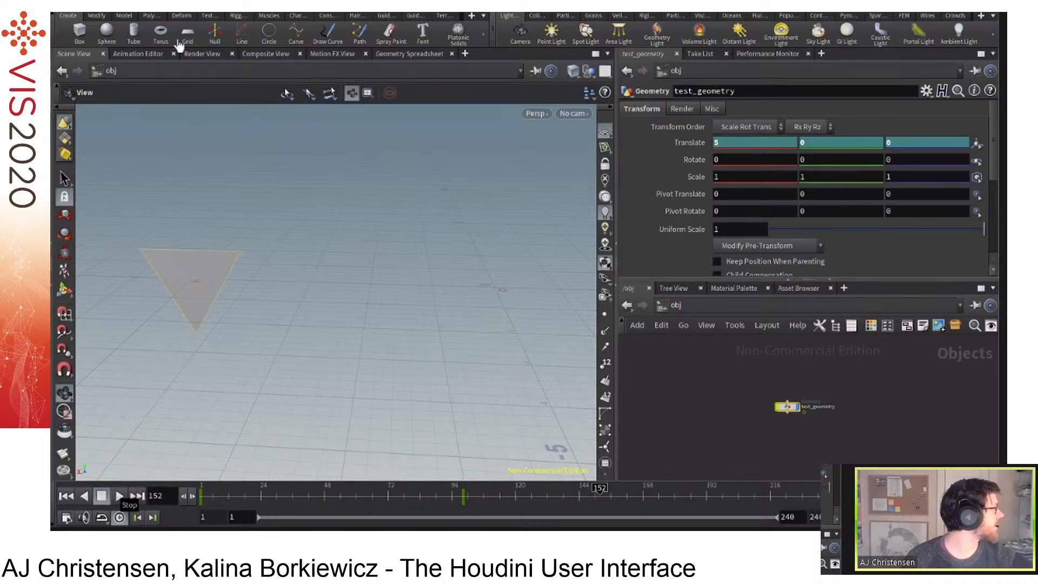
Open the General User Interface preferences, page through the neighbouring preference categories, and return to General User Interface.
click(218, 1)
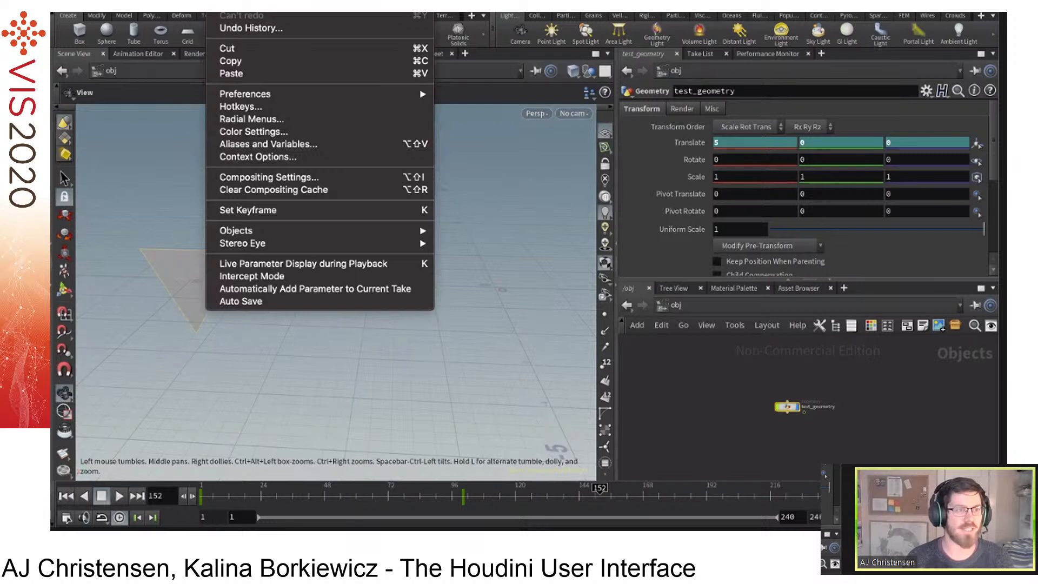
mouse_move(279, 98)
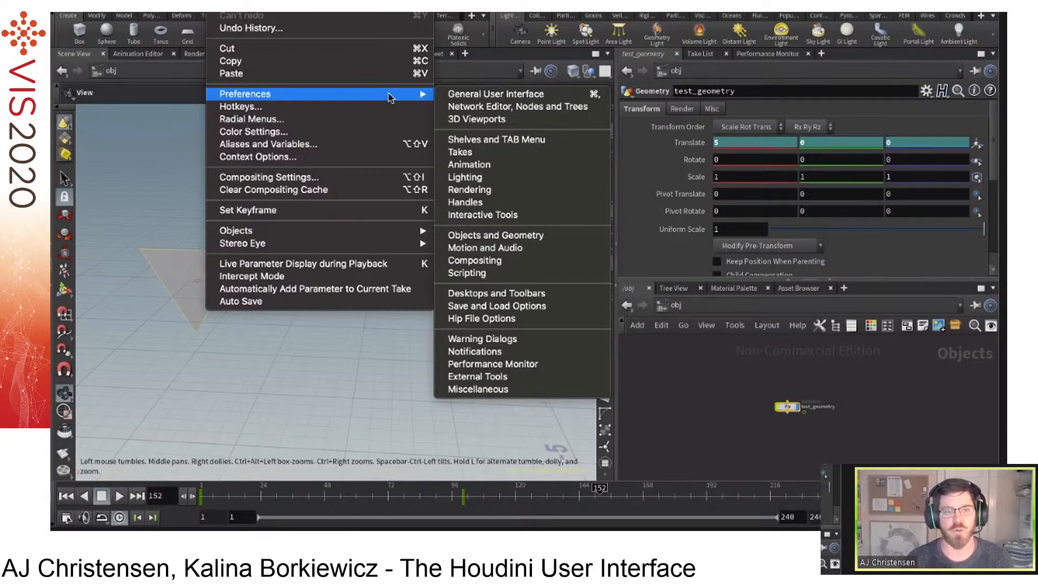
click(494, 93)
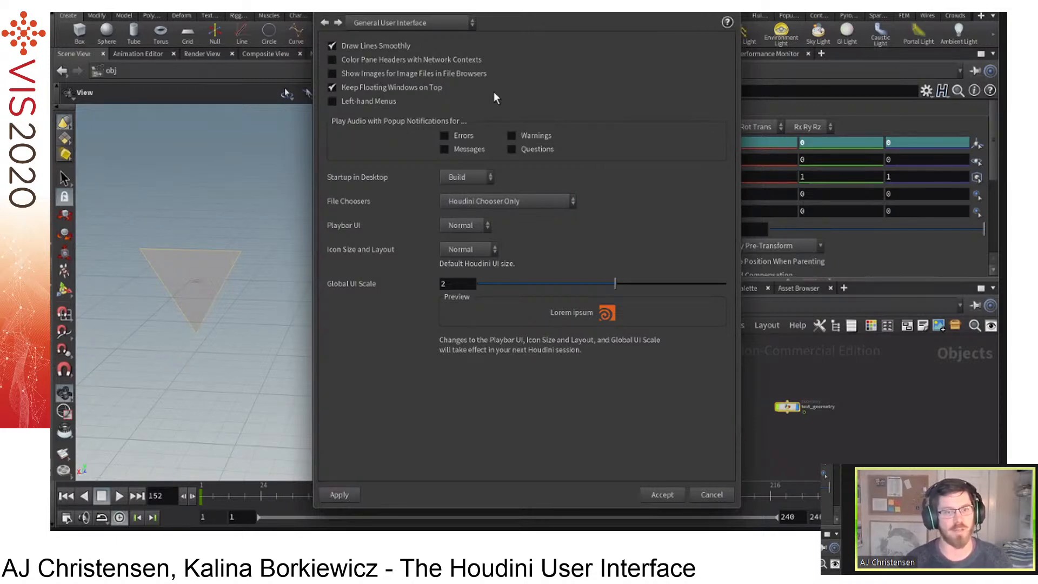
click(338, 23)
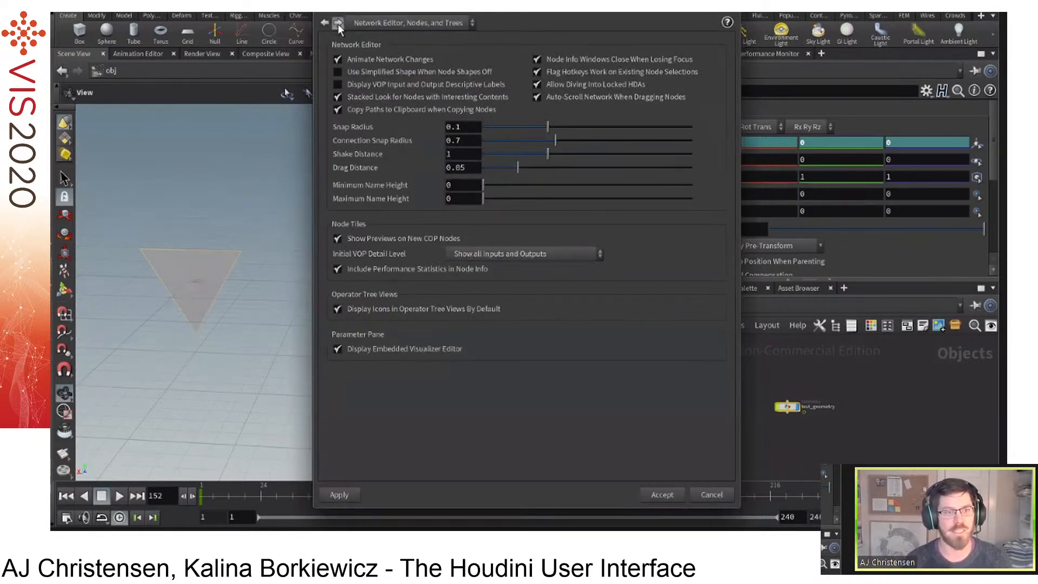
click(338, 23)
click(325, 23)
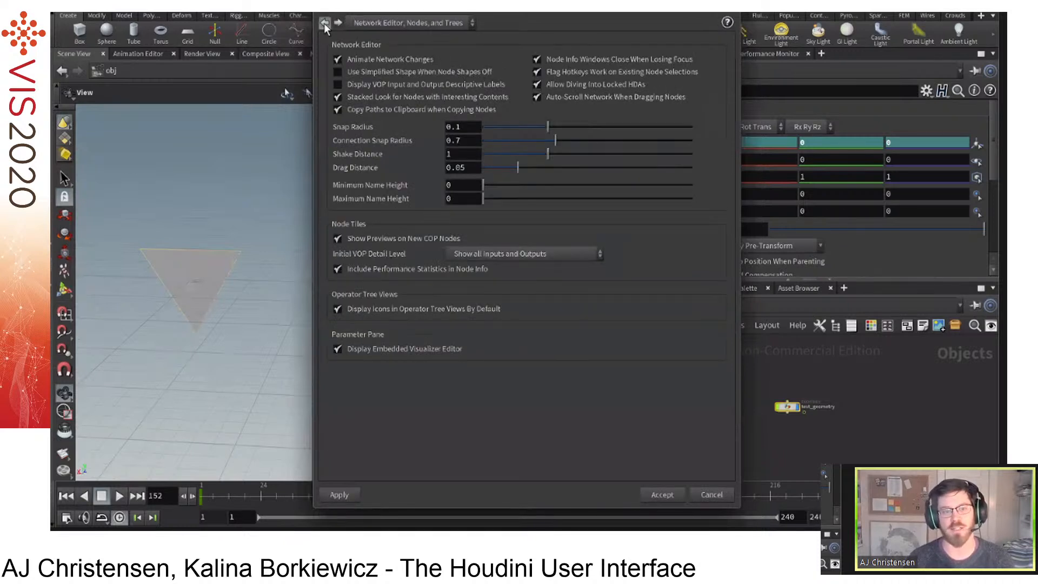
click(324, 23)
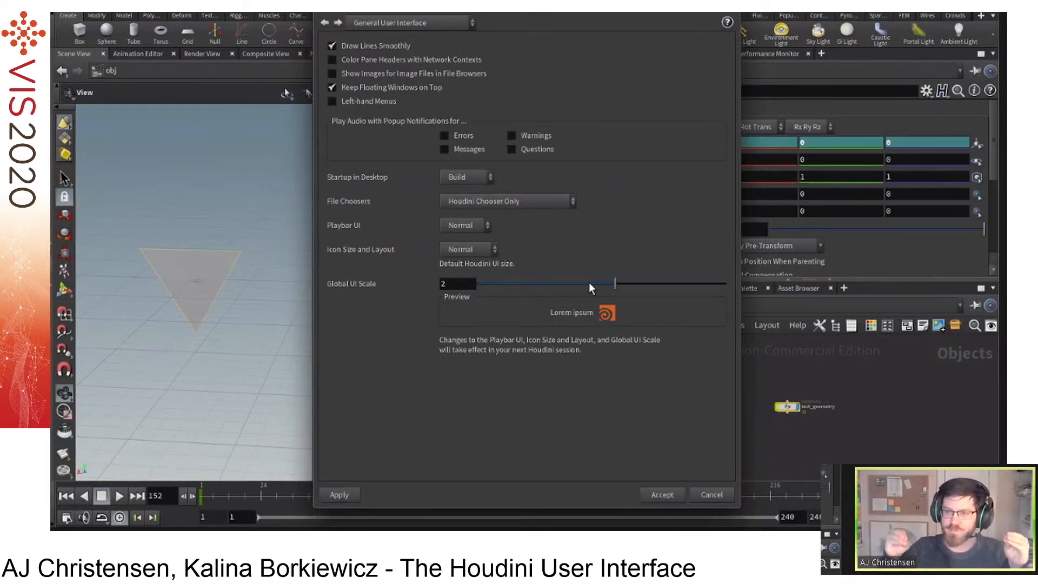
Try a slightly larger Global UI Scale, restore it to 2, and close the preferences without accepting.
drag(589, 282, 617, 290)
double_click(469, 283)
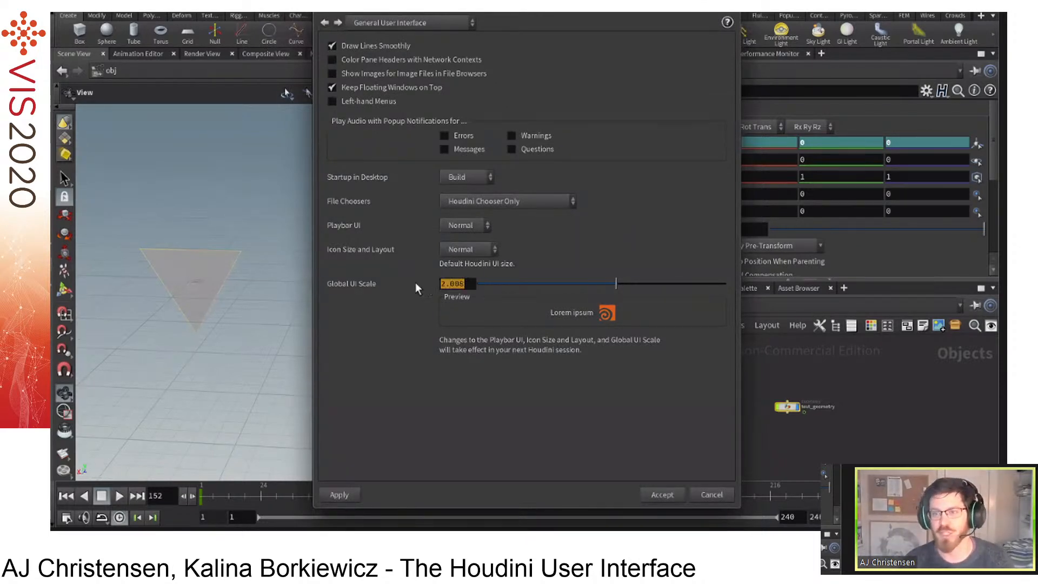
text(2)
key(Return)
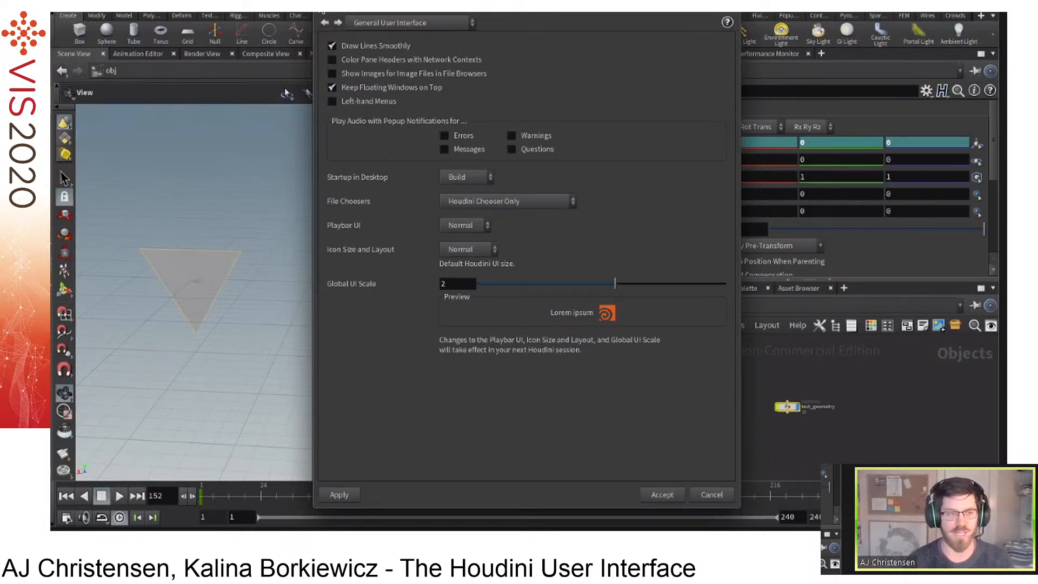
key(Escape)
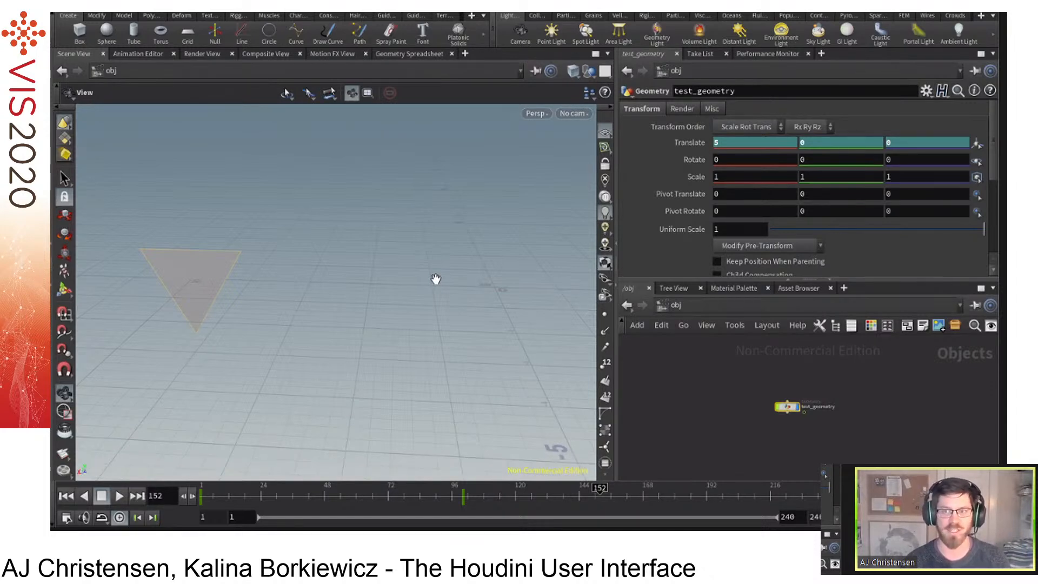
In the viewport's display options for the view, set Homing Auto Adjusts to Neither Clip Plane and the near clip plane to 0.001.
key(d)
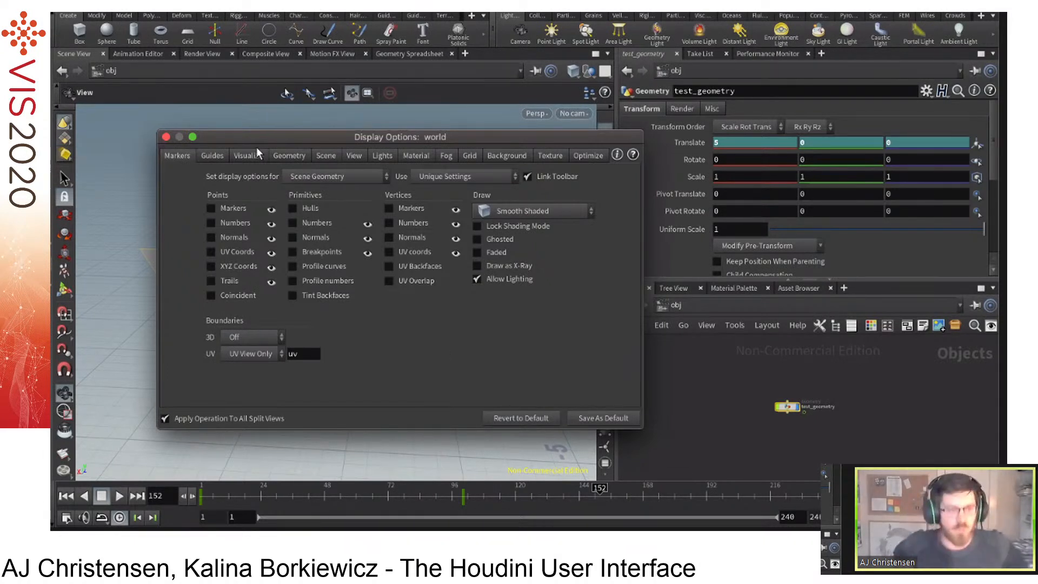
click(354, 155)
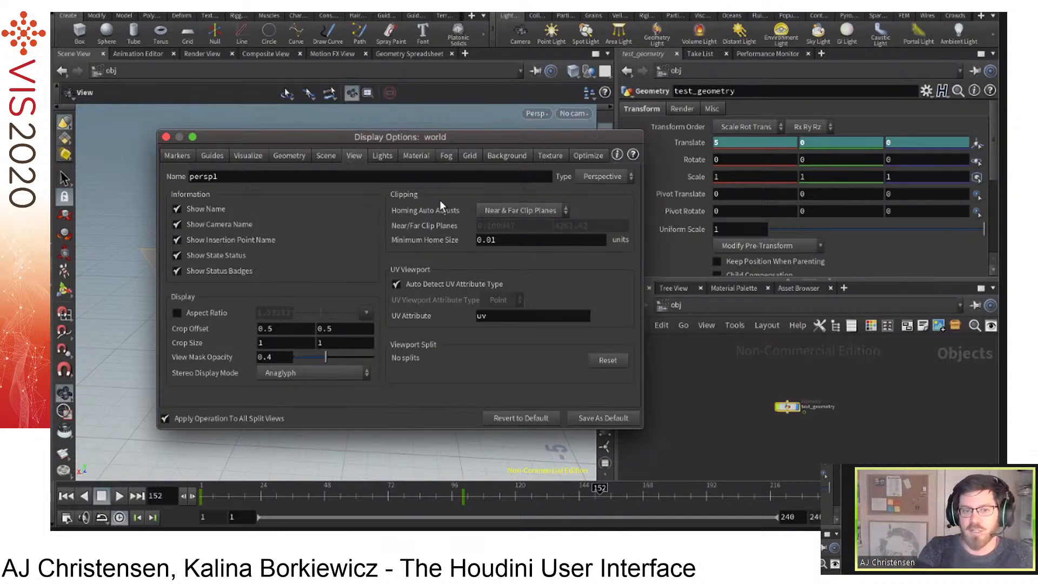
click(502, 214)
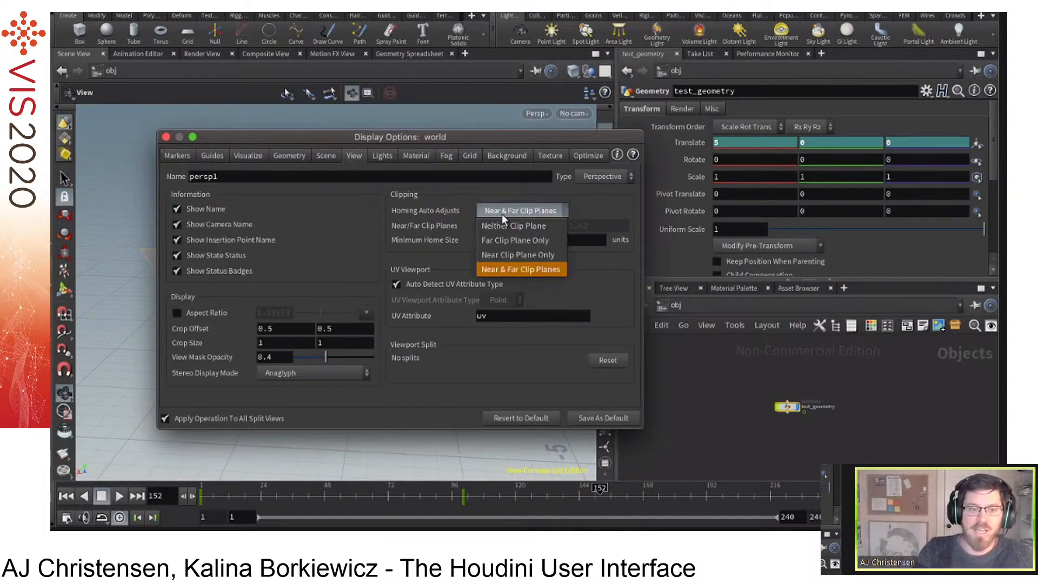
click(548, 227)
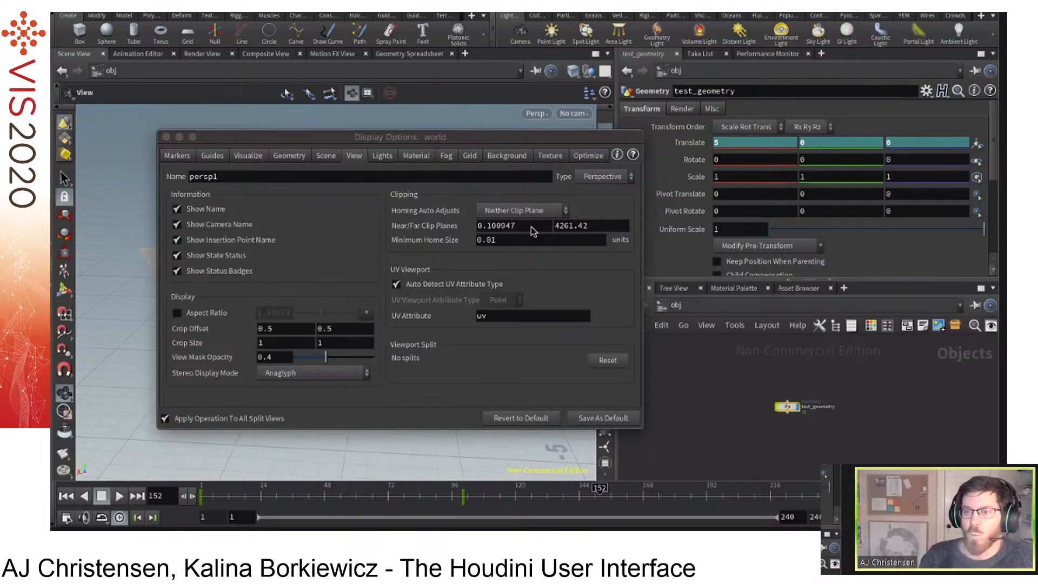
drag(531, 226, 469, 227)
text(.)
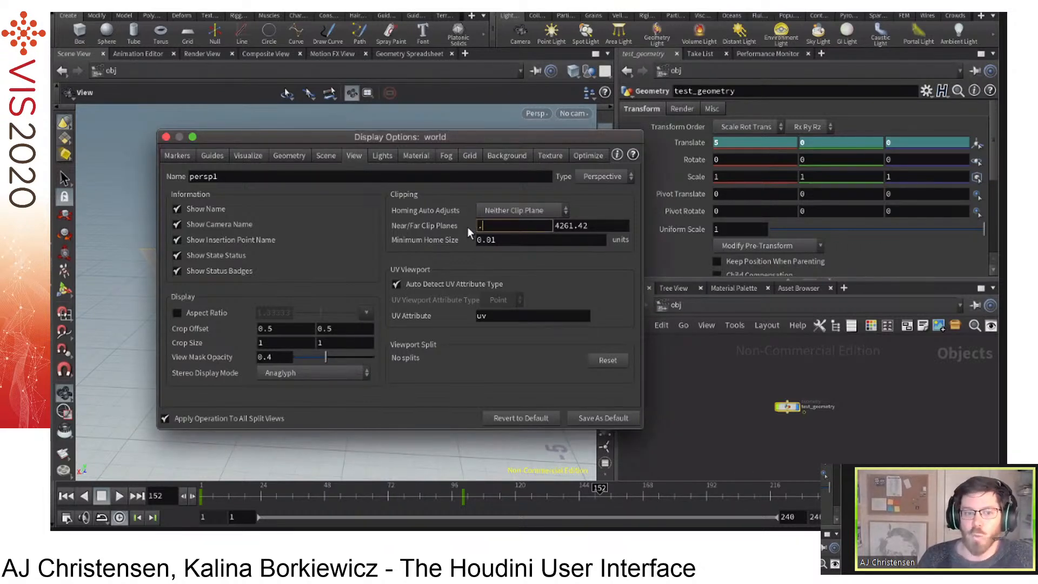
text(001)
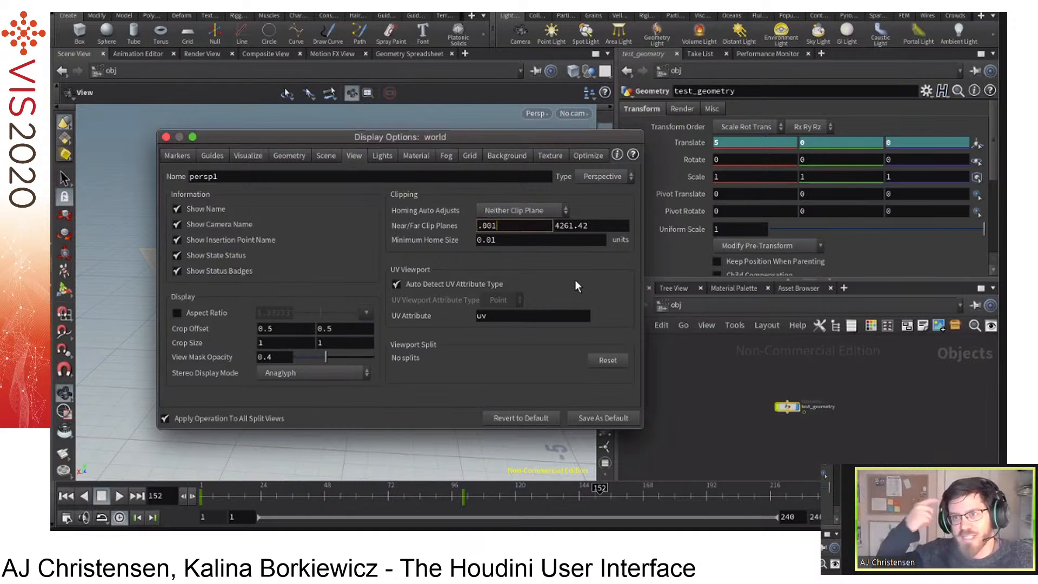
key(Return)
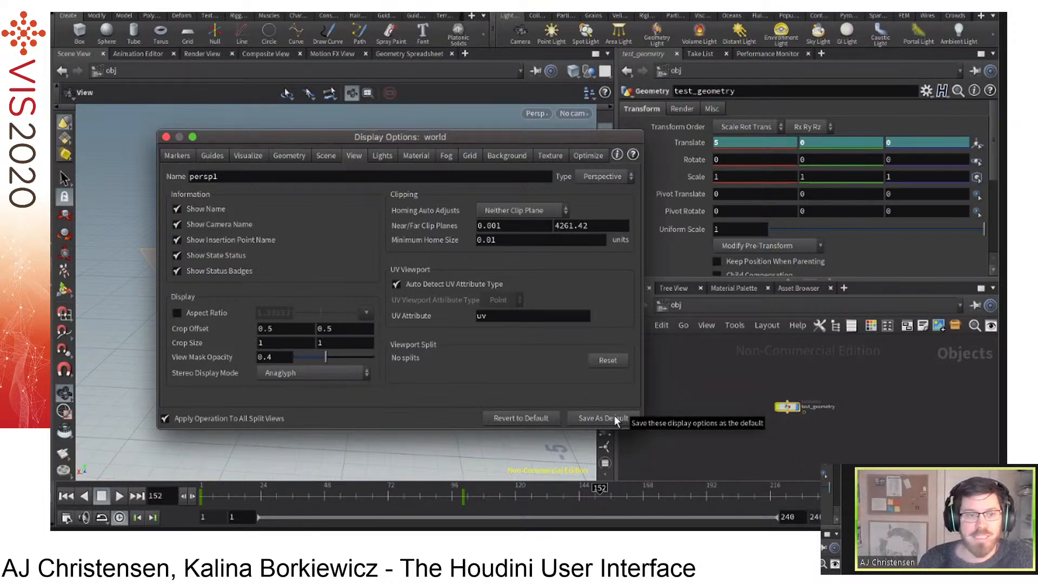
Try the Dark and Grey color schemes for the viewport background, restore Light, and close the display options.
click(506, 156)
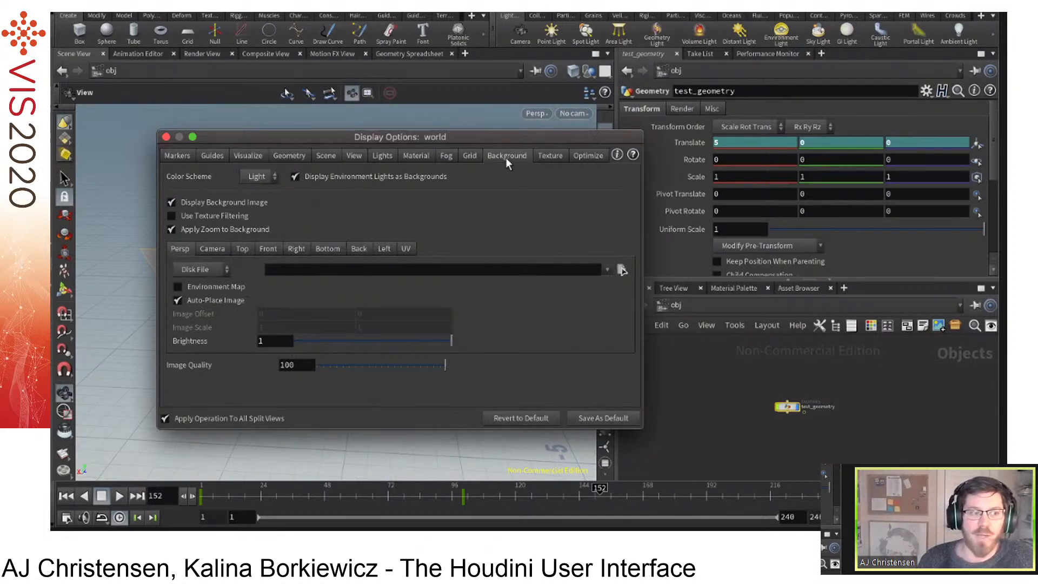
click(256, 178)
click(263, 211)
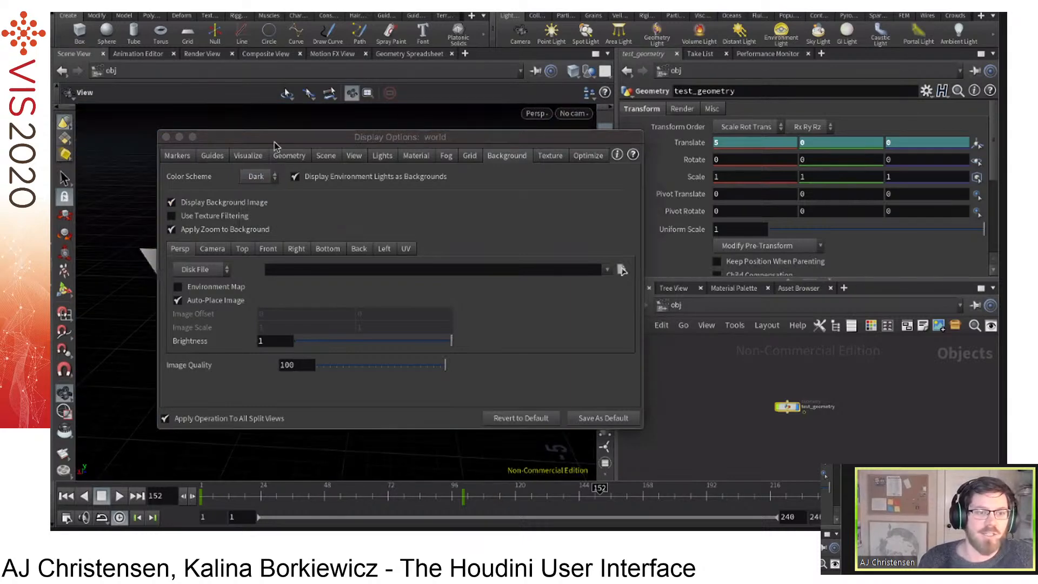
drag(275, 142, 544, 169)
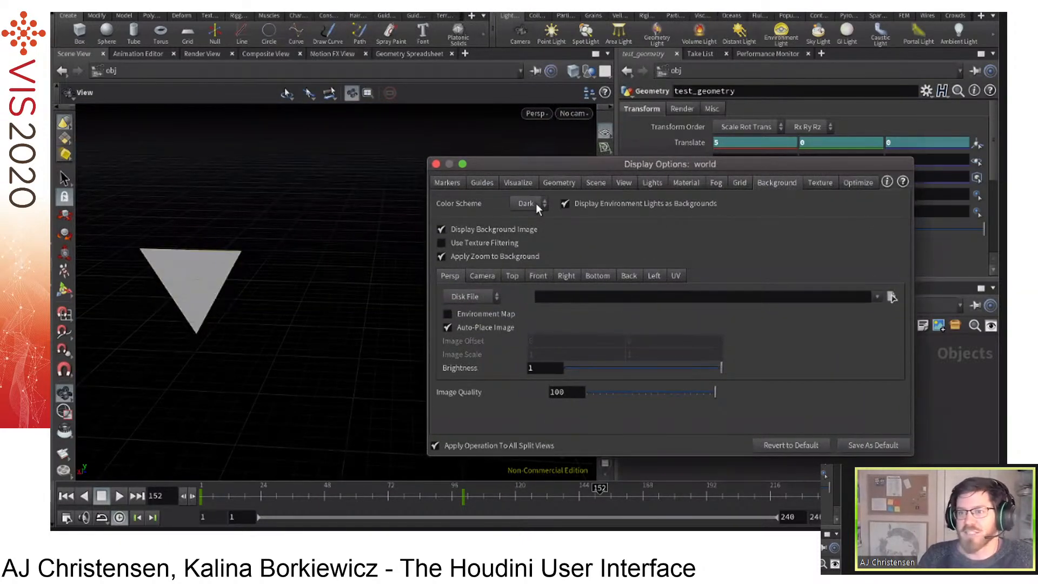
click(538, 209)
click(531, 247)
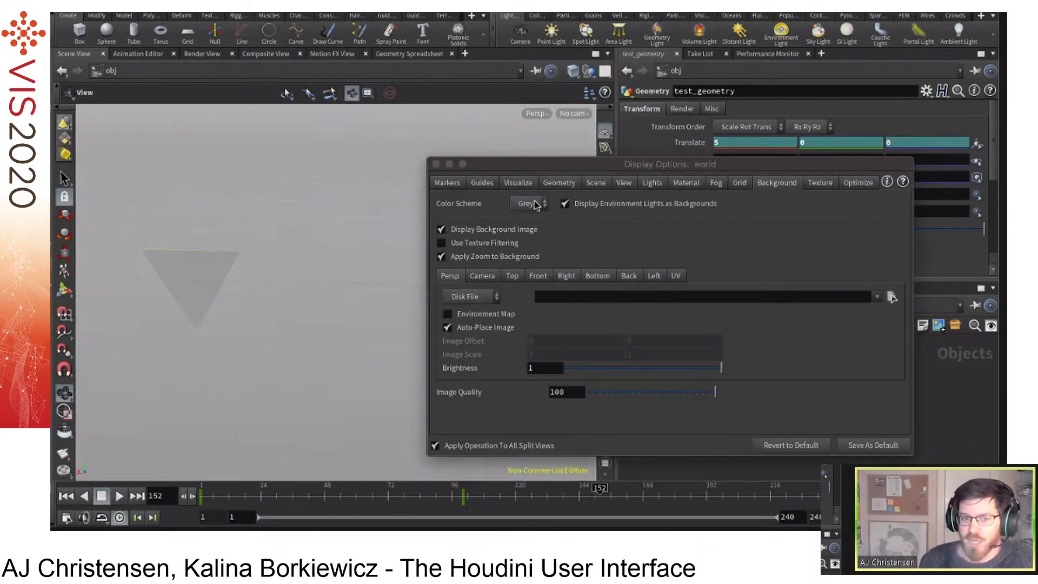
click(536, 205)
click(532, 217)
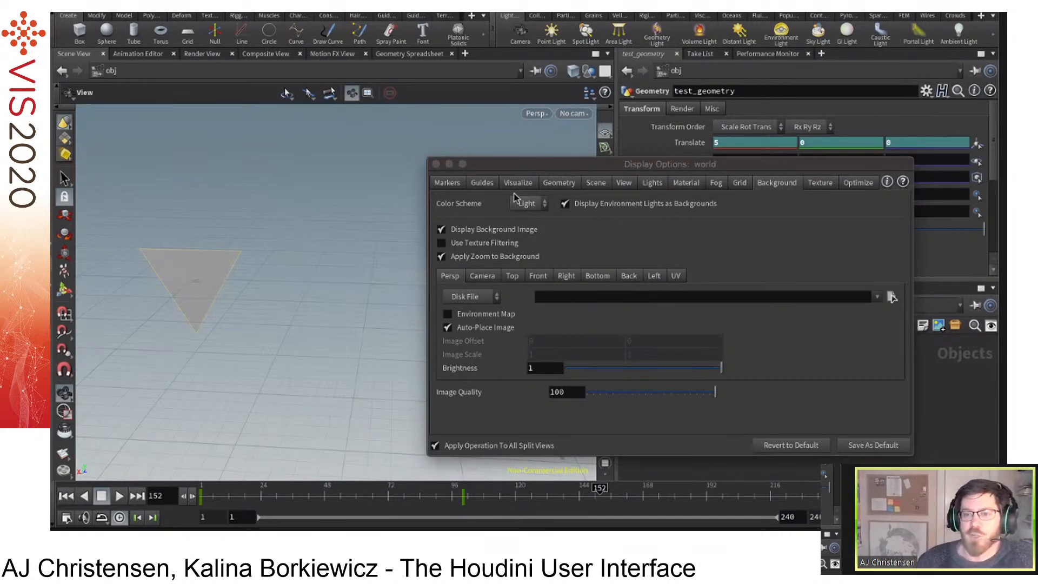
click(437, 164)
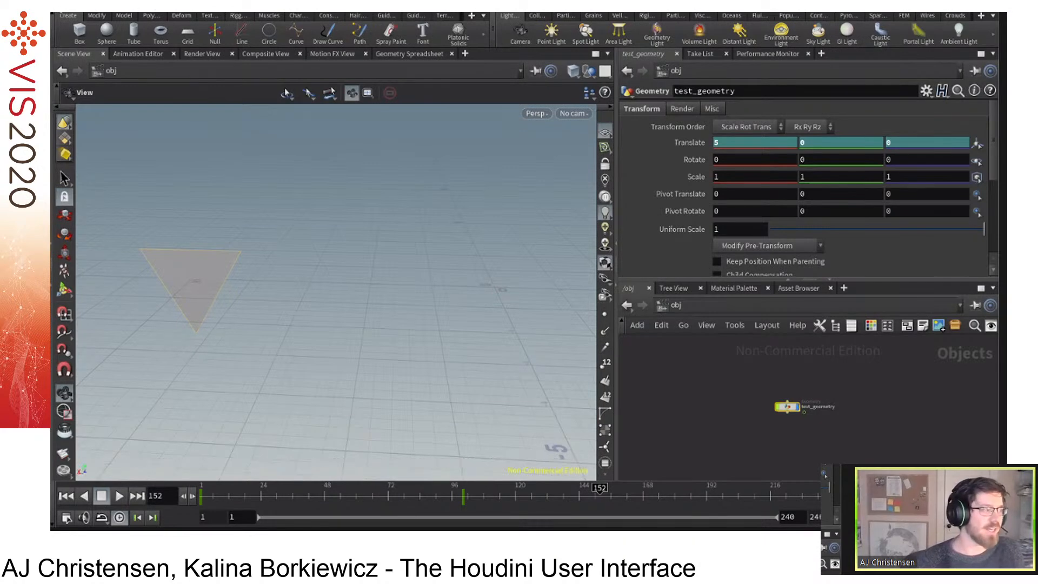
Quit Houdini discarding the changes to untitled.hip, and select 1_mocapDemo.hipnc in the IEEEvisHoudini folder in Finder.
key(ctrl+q)
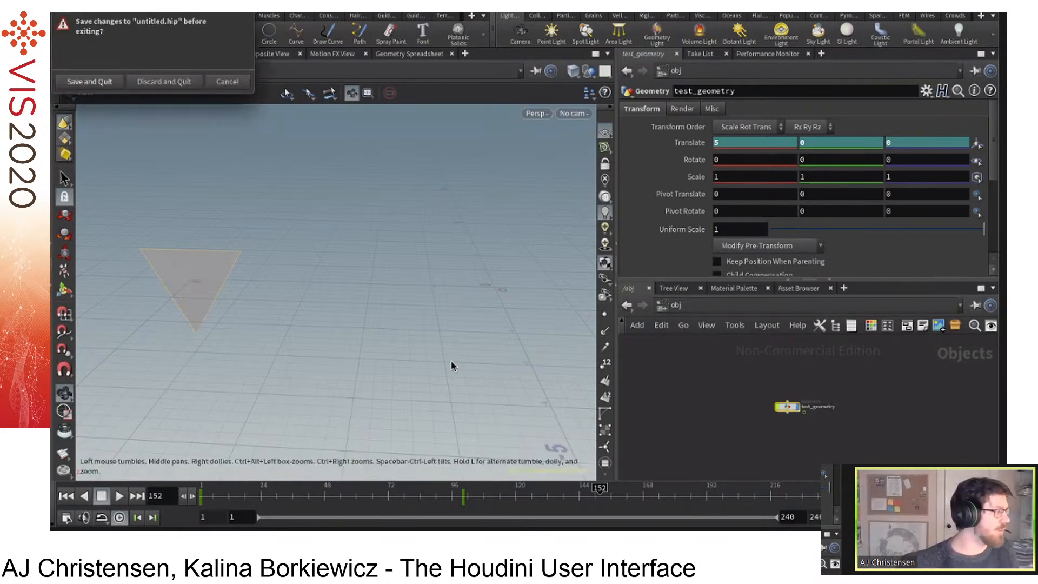
click(168, 83)
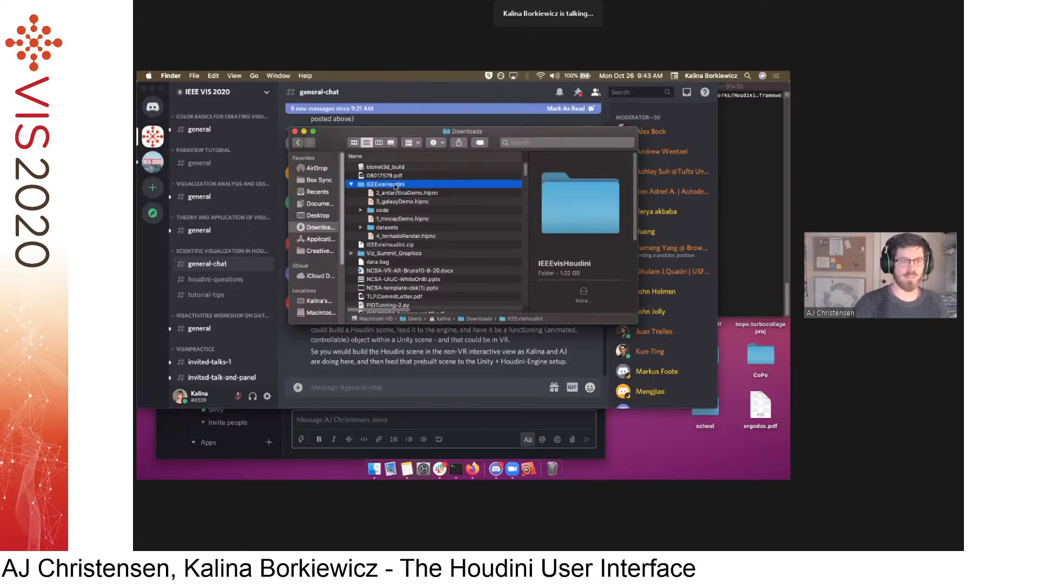
click(408, 220)
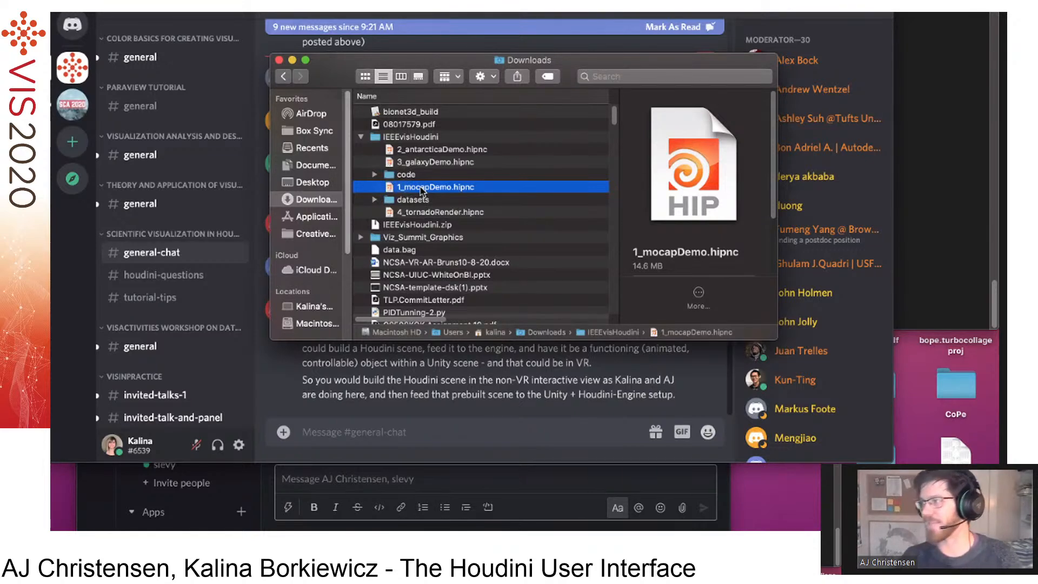
Open 1_mocapDemo.hipnc in Houdini and select the mocapbiped2 and tracking_dots objects in turn.
double_click(422, 187)
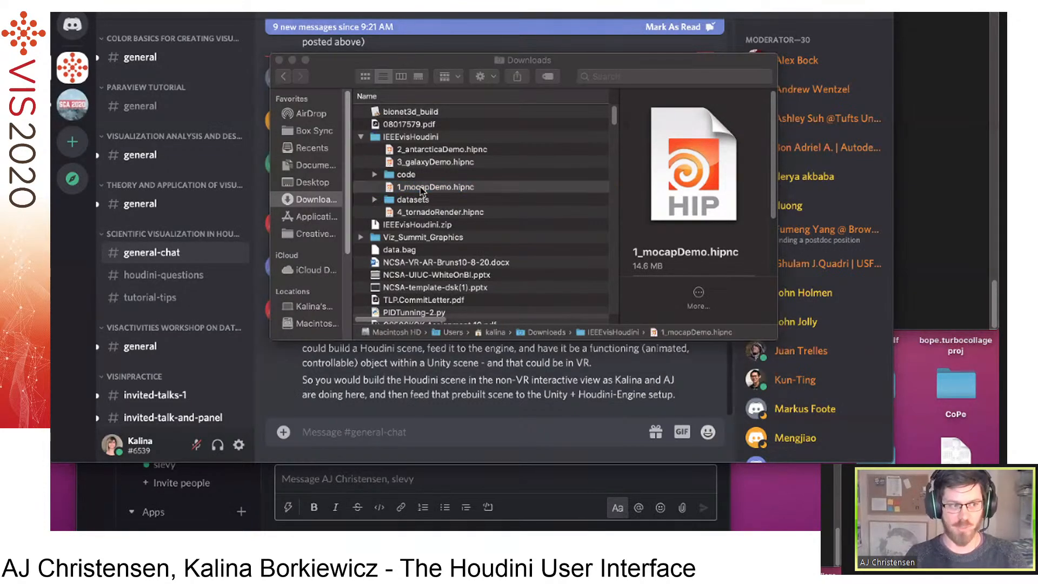
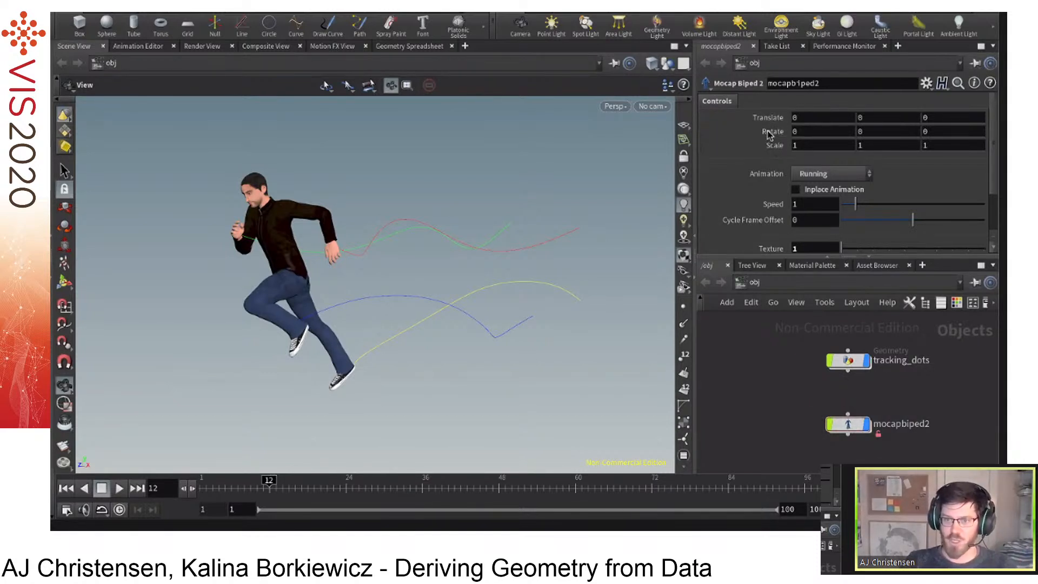
click(834, 360)
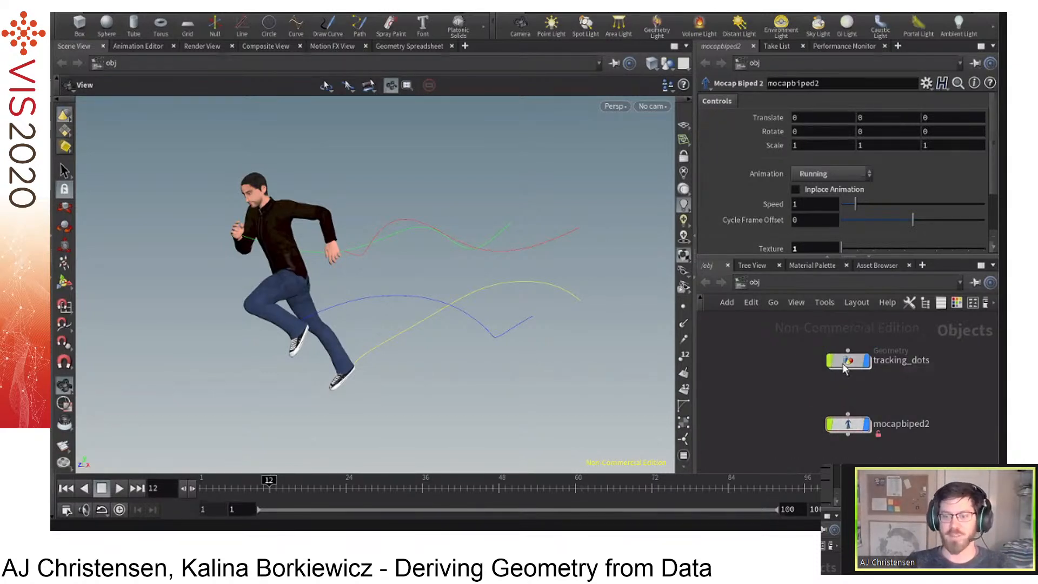
click(859, 428)
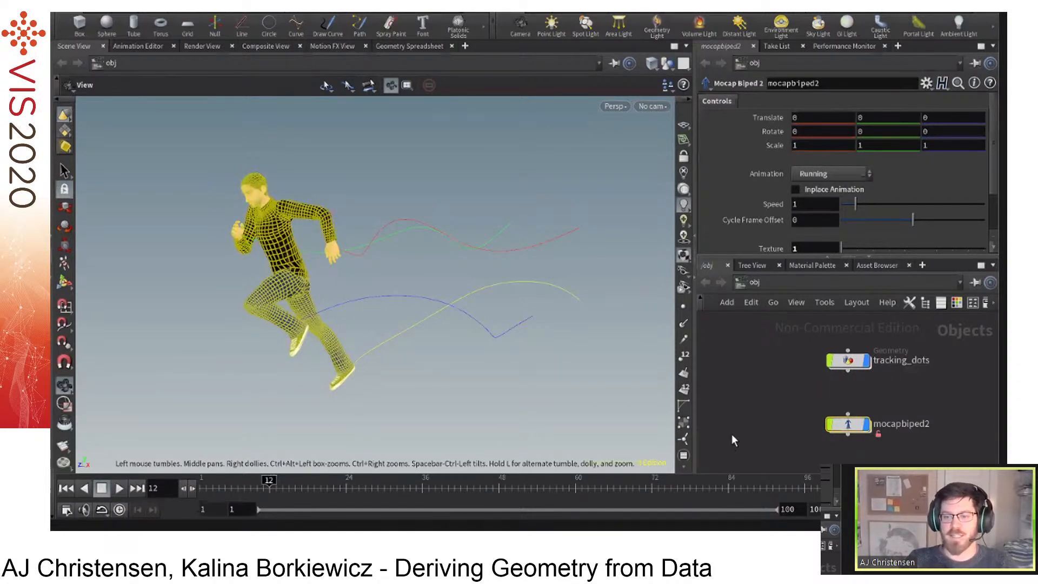
click(854, 360)
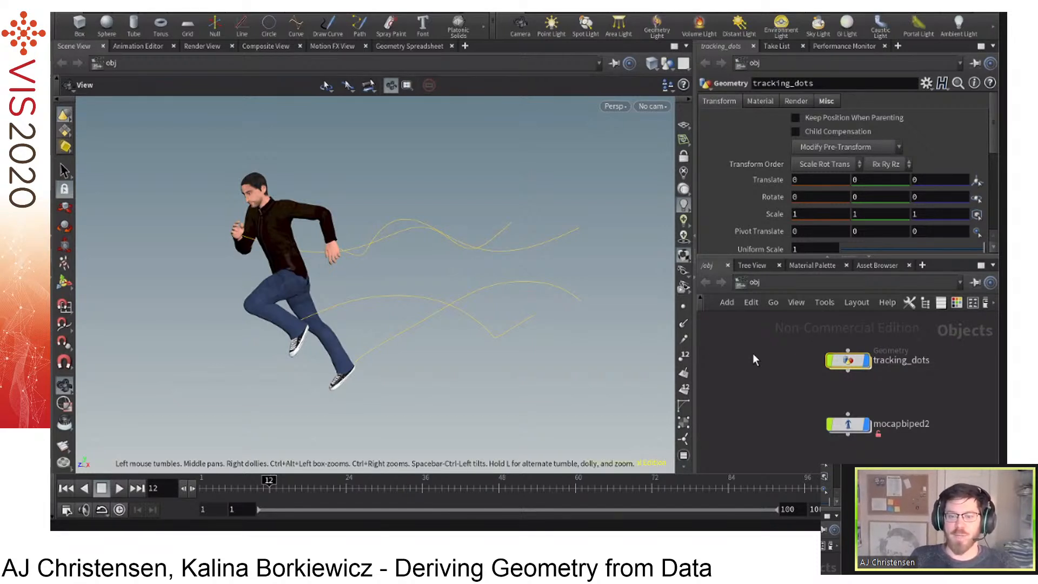
Search the available object nodes for "mocap" and leave the search without adding a node.
key(Tab)
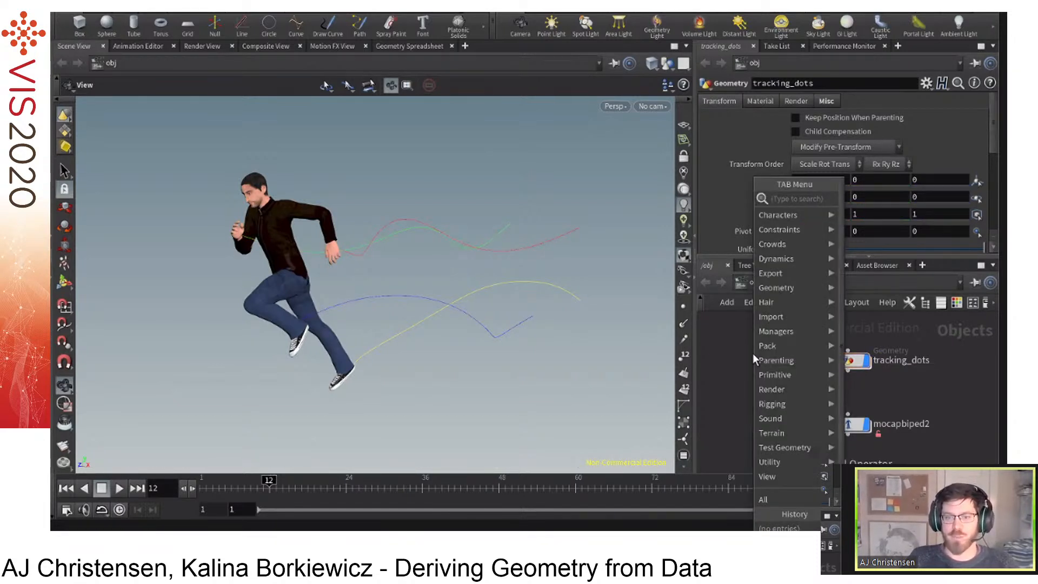
text(mocap)
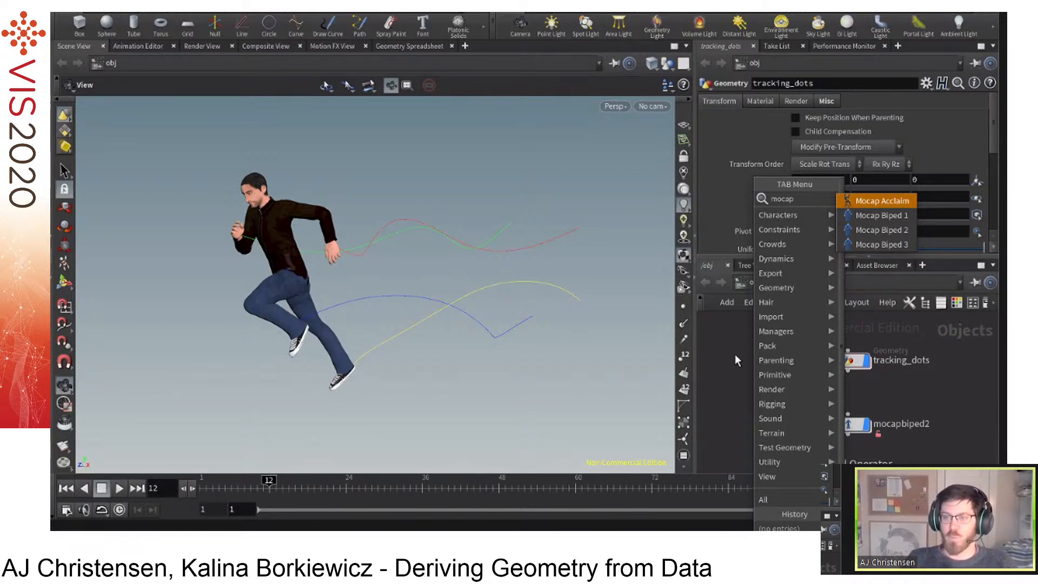
key(Escape)
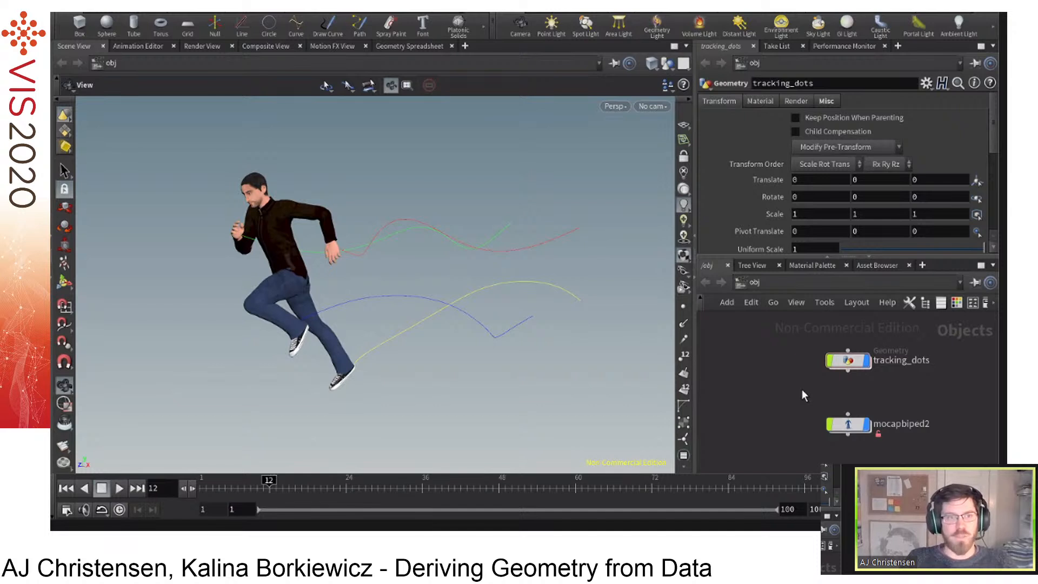
Enter the mocapbiped2 network and enlarge the network editor in both width and height.
double_click(857, 428)
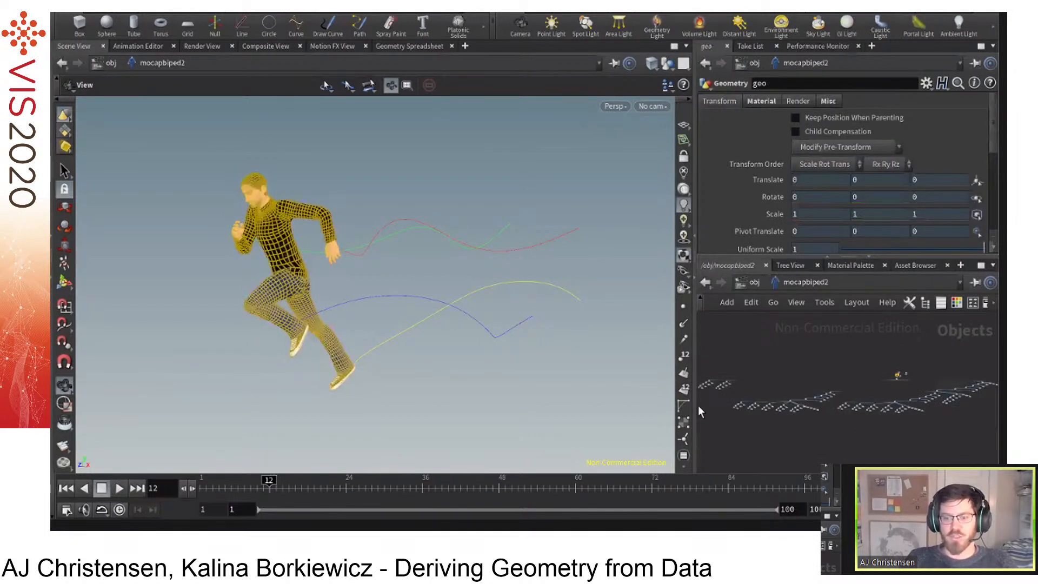
drag(693, 325, 484, 324)
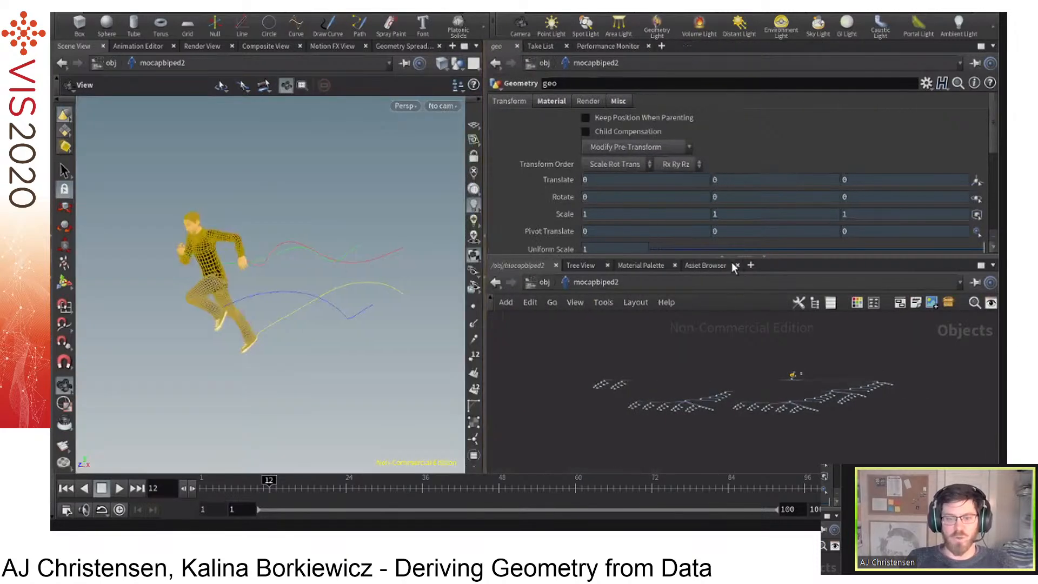
drag(746, 256, 768, 171)
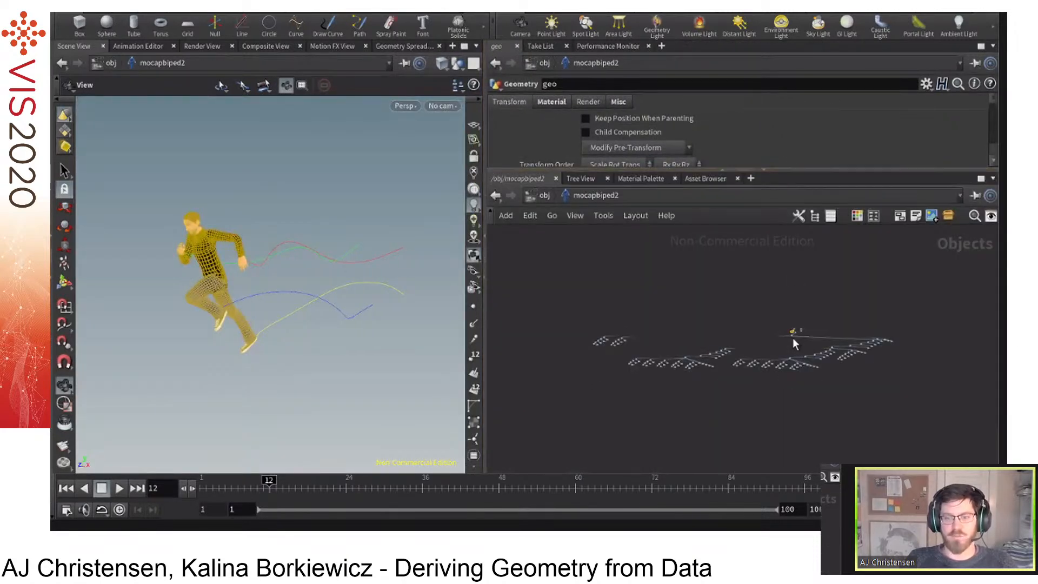
Examine the bone hierarchy inside mocapbiped2, including the leg nodes, and briefly select the right ankle and ball nodes.
scroll(792, 339, up, 3)
scroll(793, 338, up, 3)
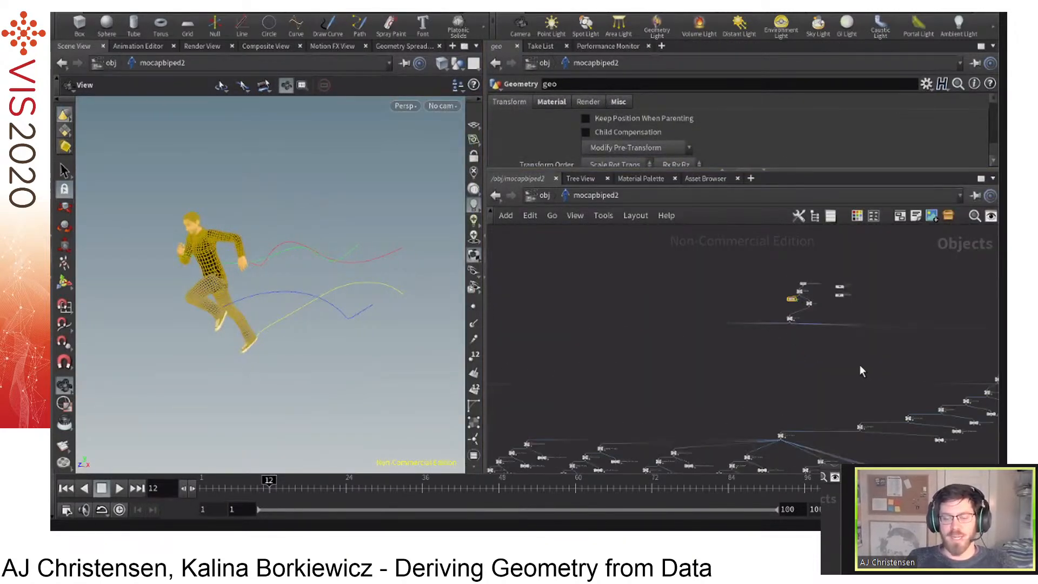
middle_drag(860, 365, 797, 265)
middle_drag(842, 359, 696, 424)
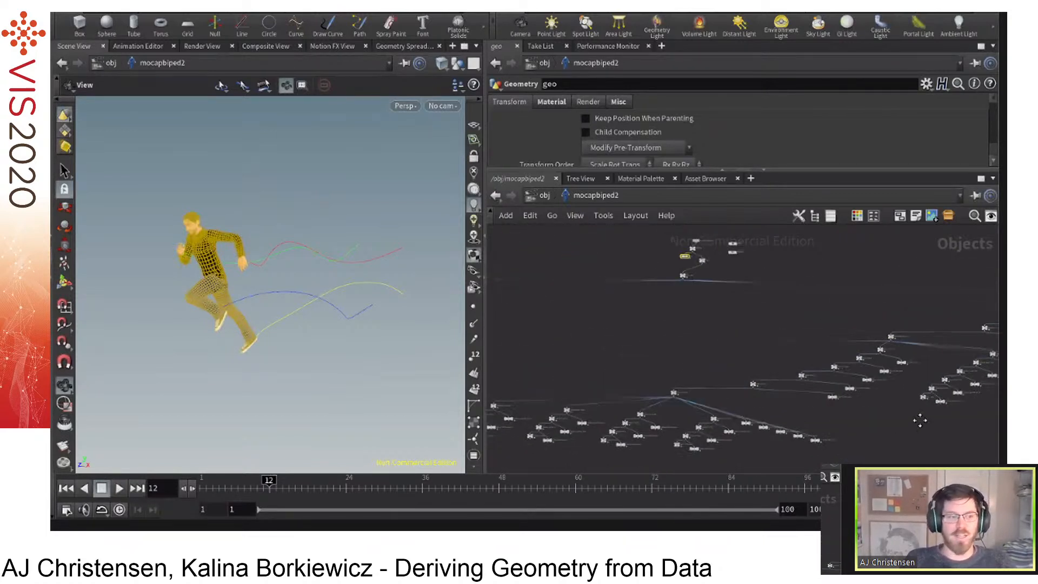
middle_drag(671, 335, 875, 403)
scroll(771, 360, up, 5)
scroll(824, 381, up, 2)
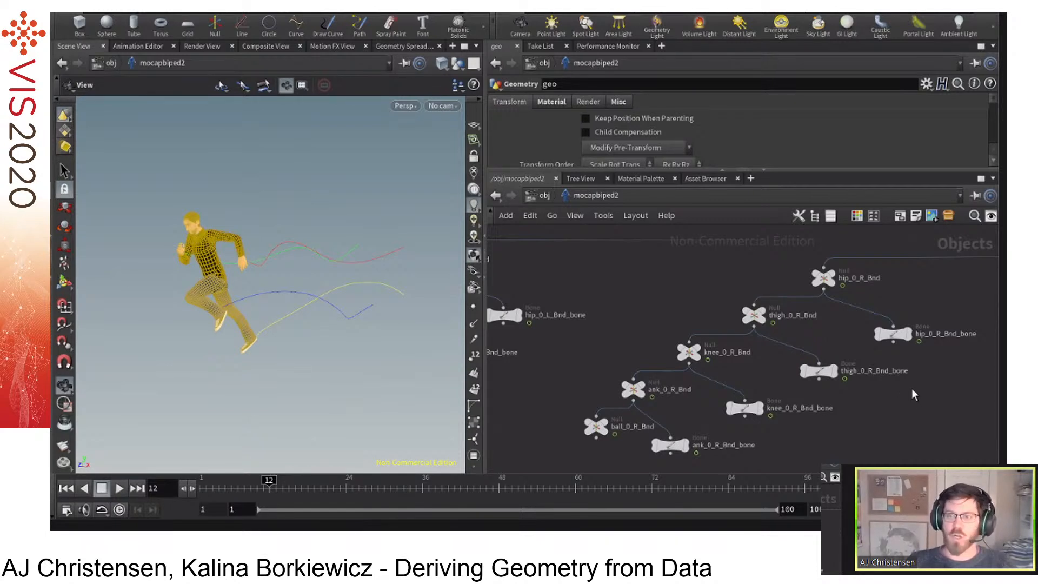
scroll(912, 389, down, 1)
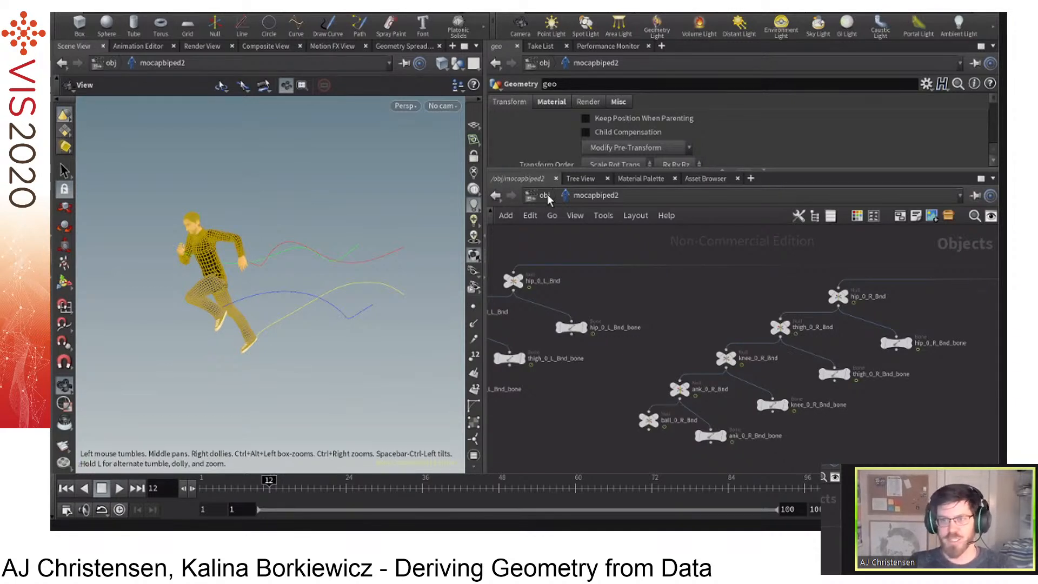
middle_drag(677, 327, 753, 307)
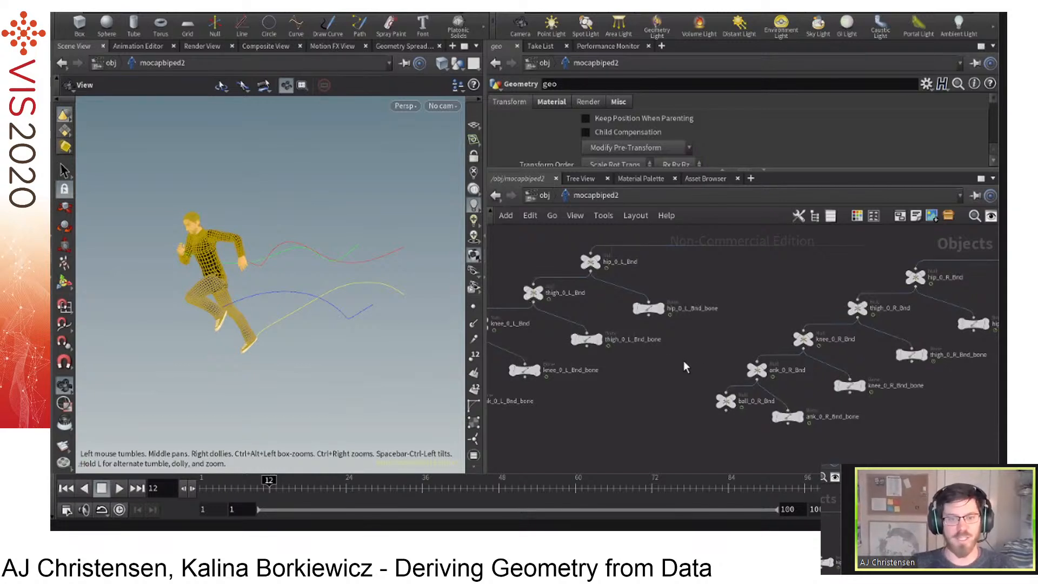
drag(714, 350, 807, 451)
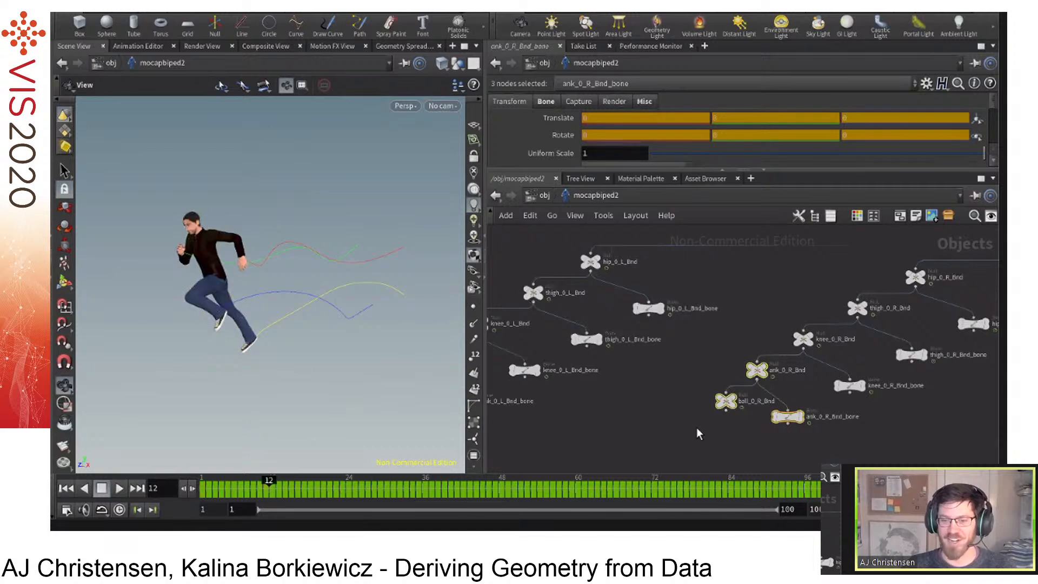
click(656, 398)
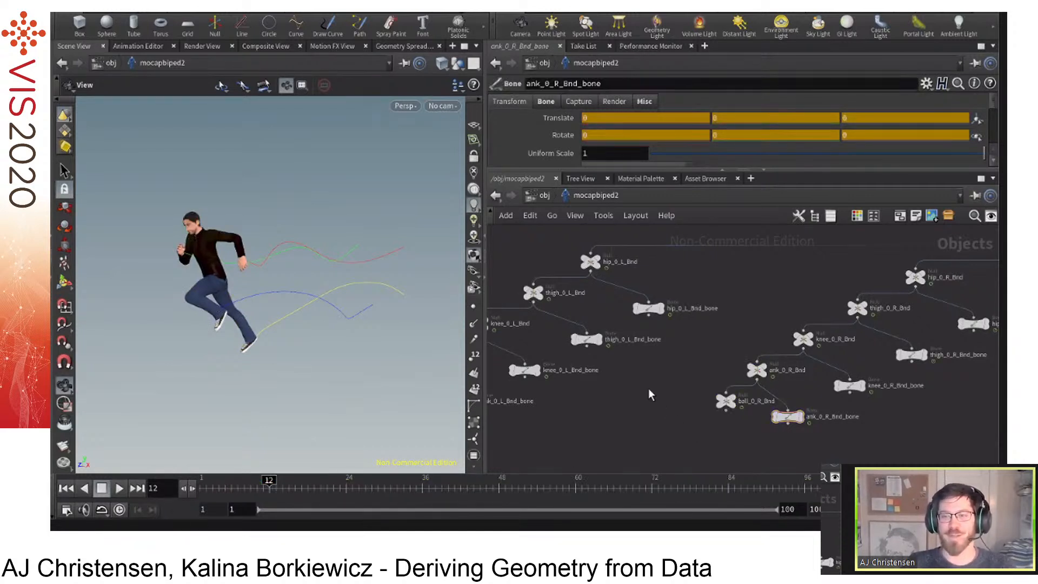
Return to the obj level, widen the scene view again, and enter the tracking_dots network.
click(541, 196)
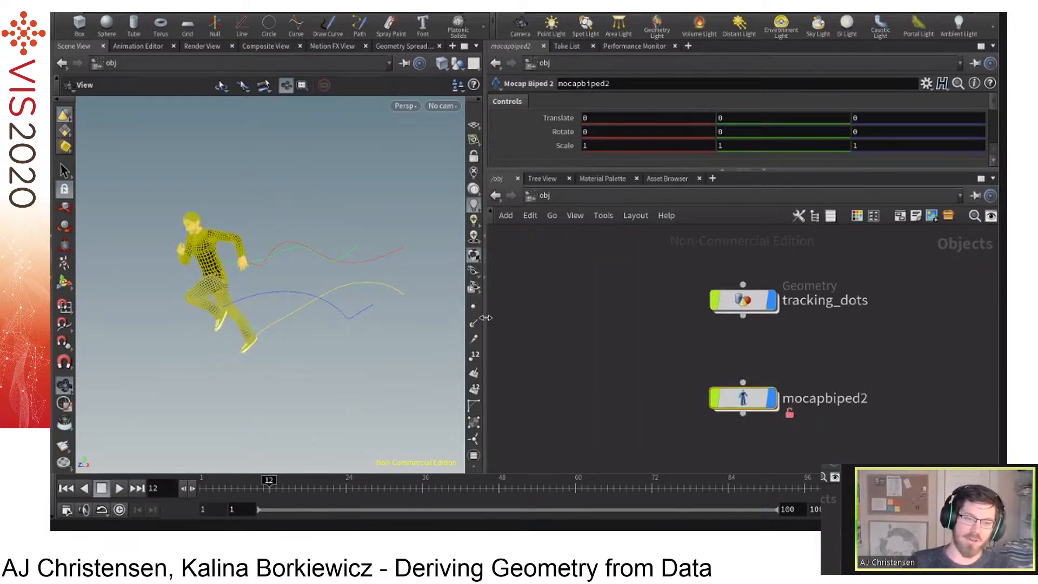
drag(488, 324, 652, 325)
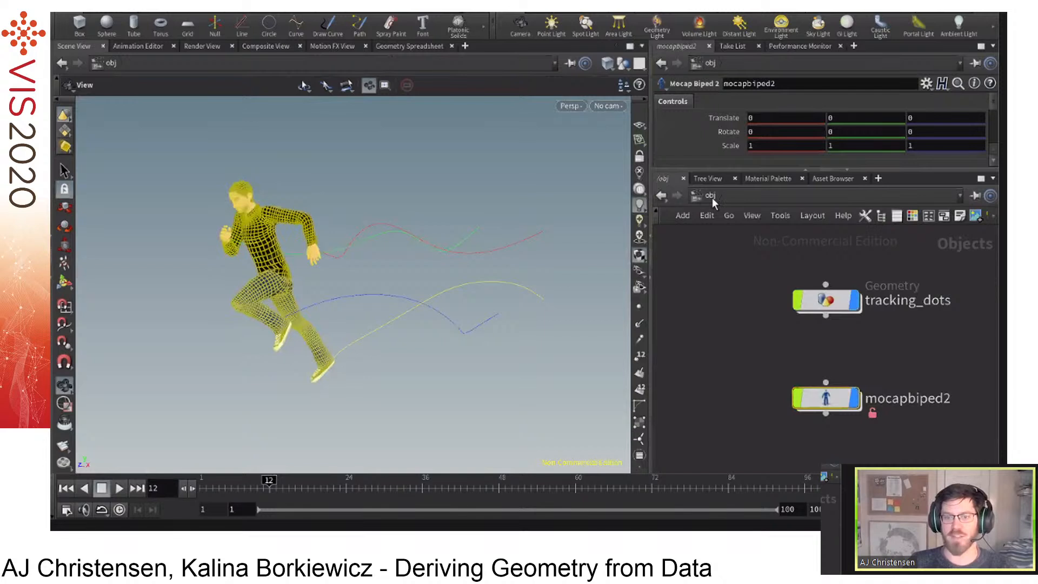
click(834, 303)
double_click(835, 304)
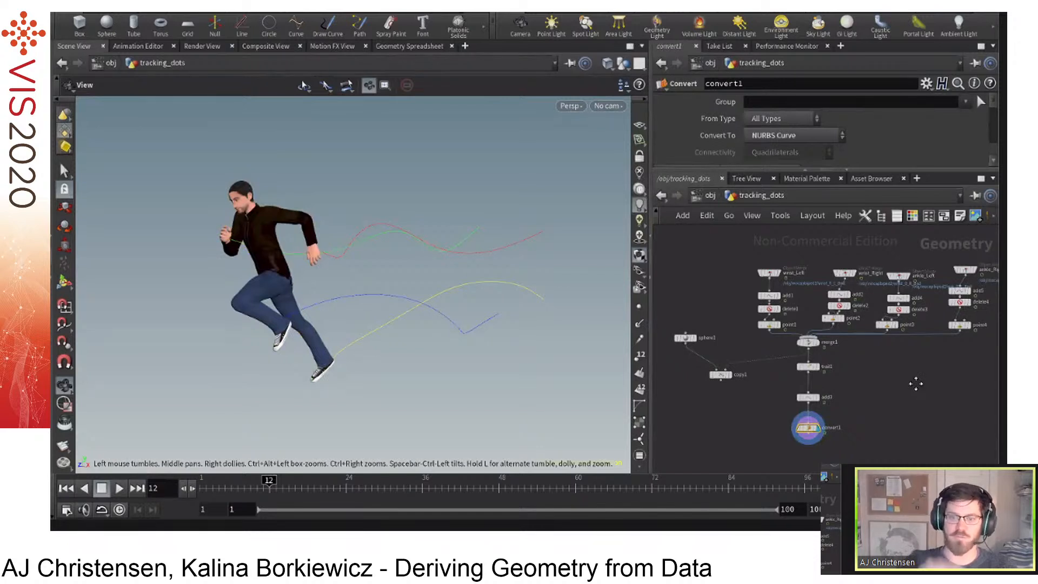
middle_drag(917, 385, 899, 381)
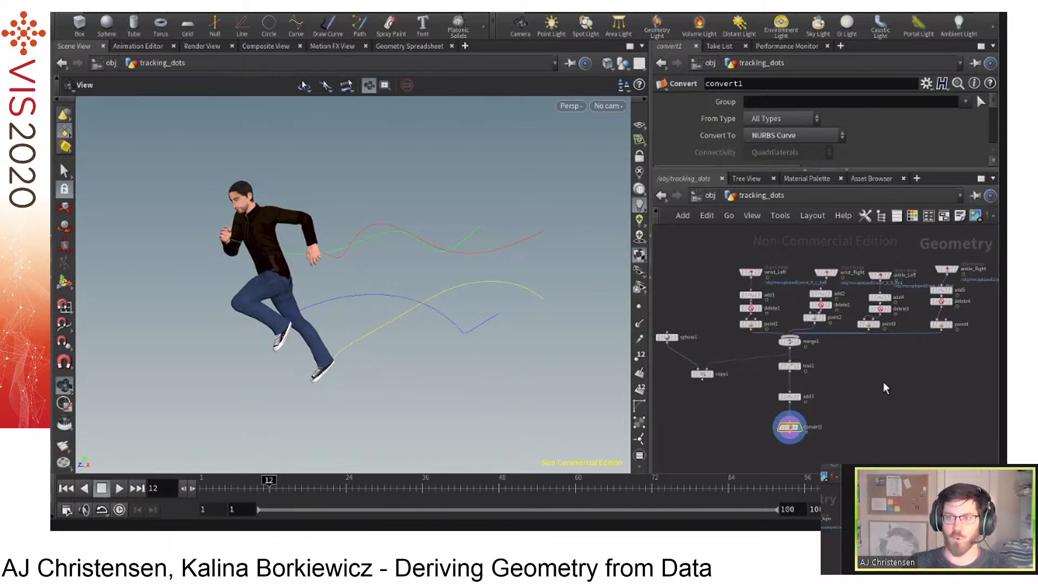
Show the parameters of the add1 and delete1 nodes under wrist_Left, with the parameter pane made taller.
mouse_move(787, 273)
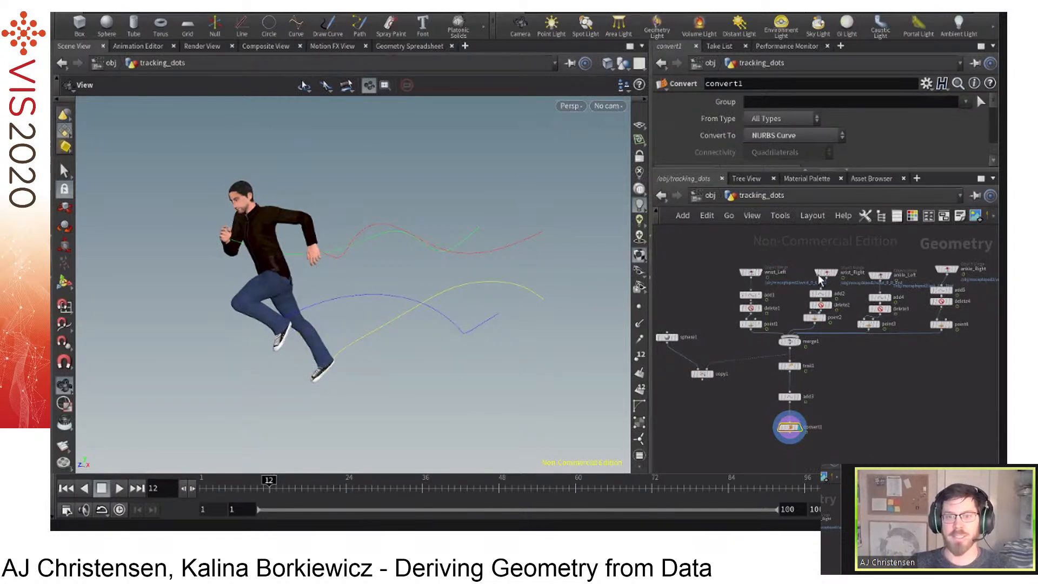
mouse_move(915, 279)
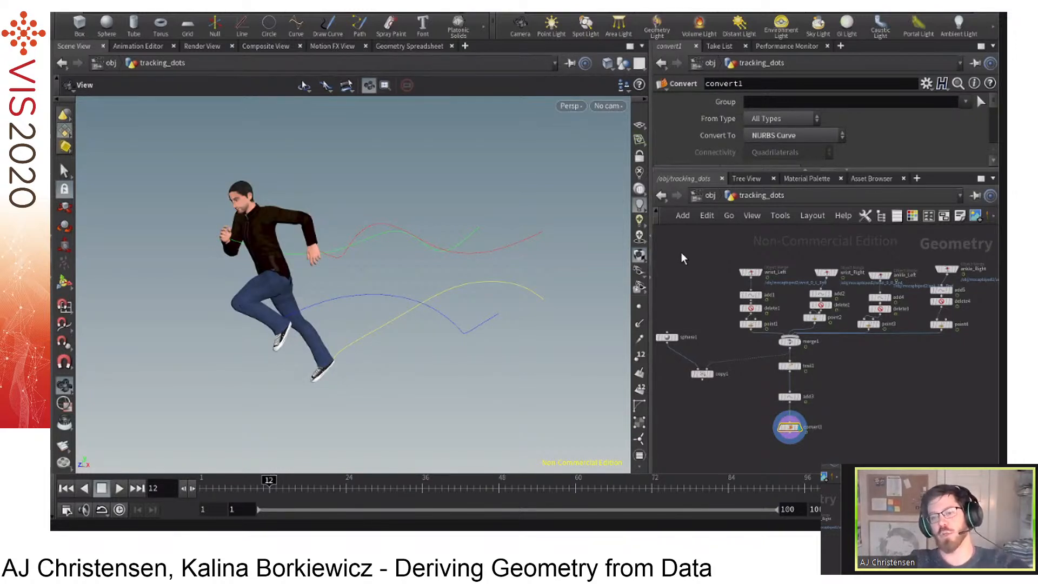
mouse_move(721, 274)
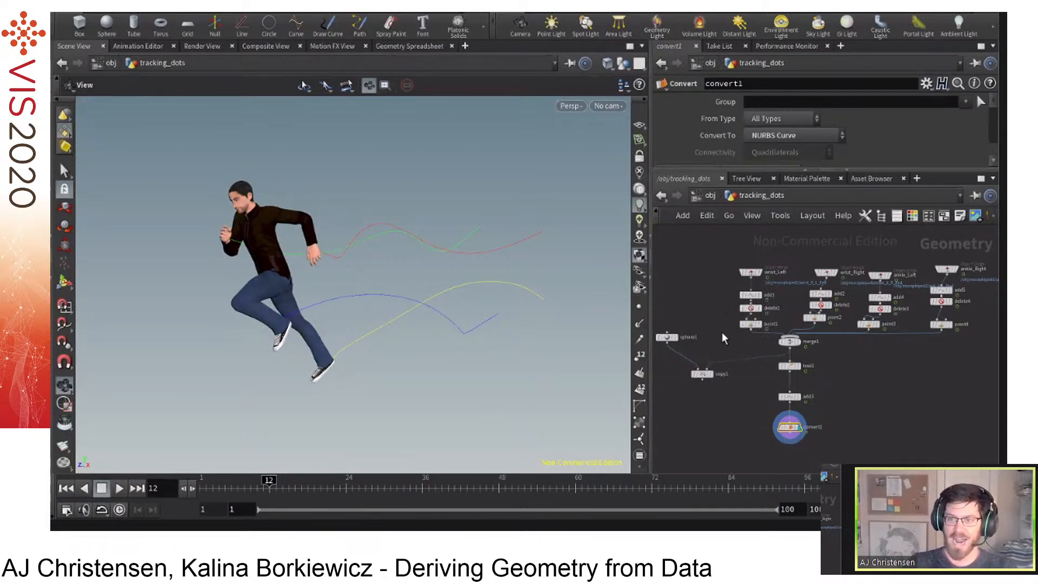
click(750, 296)
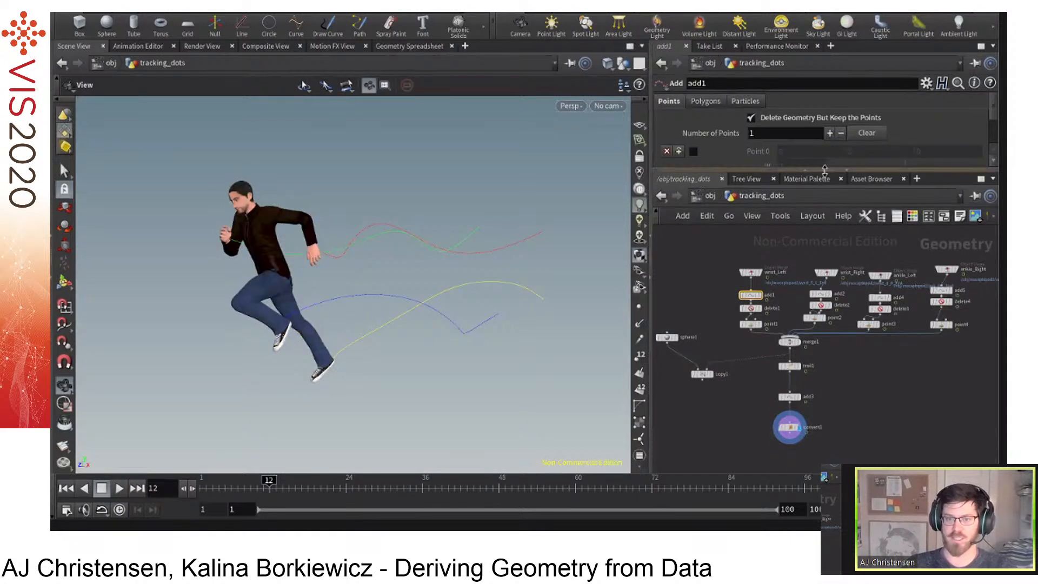
drag(823, 169, 823, 201)
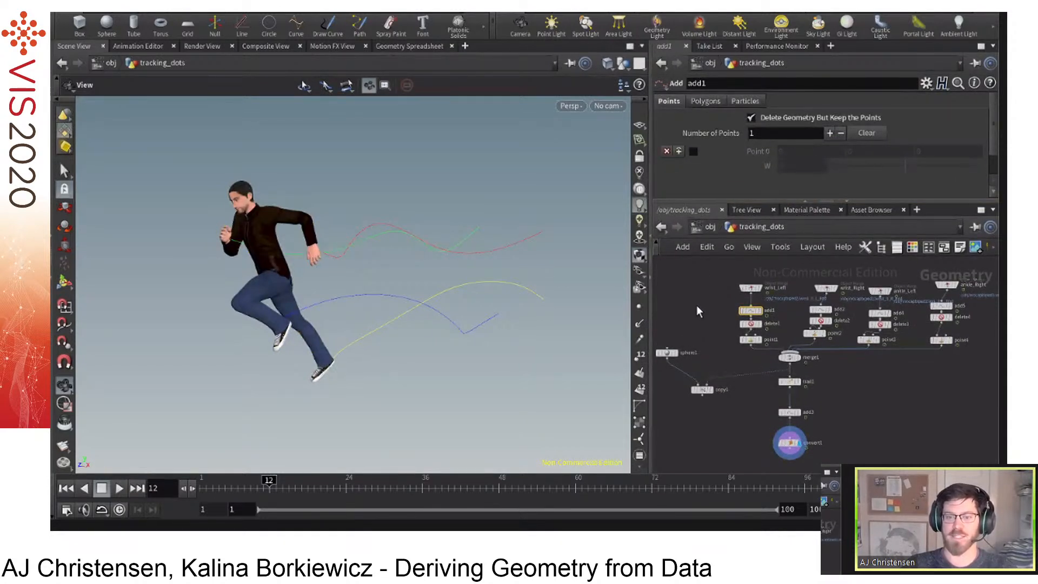
click(752, 325)
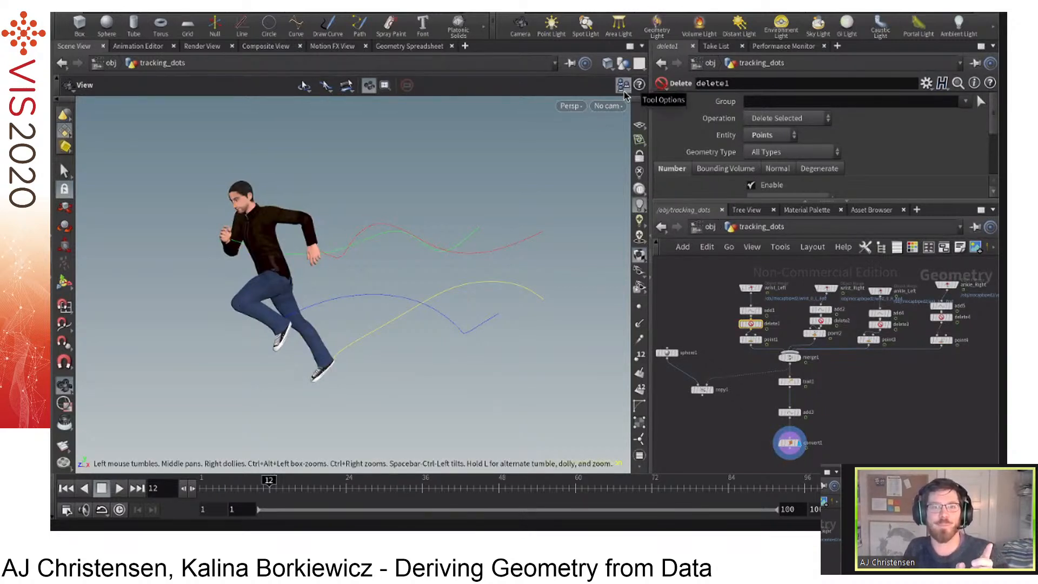
Set the scene view to Hide Other Objects so only the tracking_dots geometry is displayed.
click(624, 63)
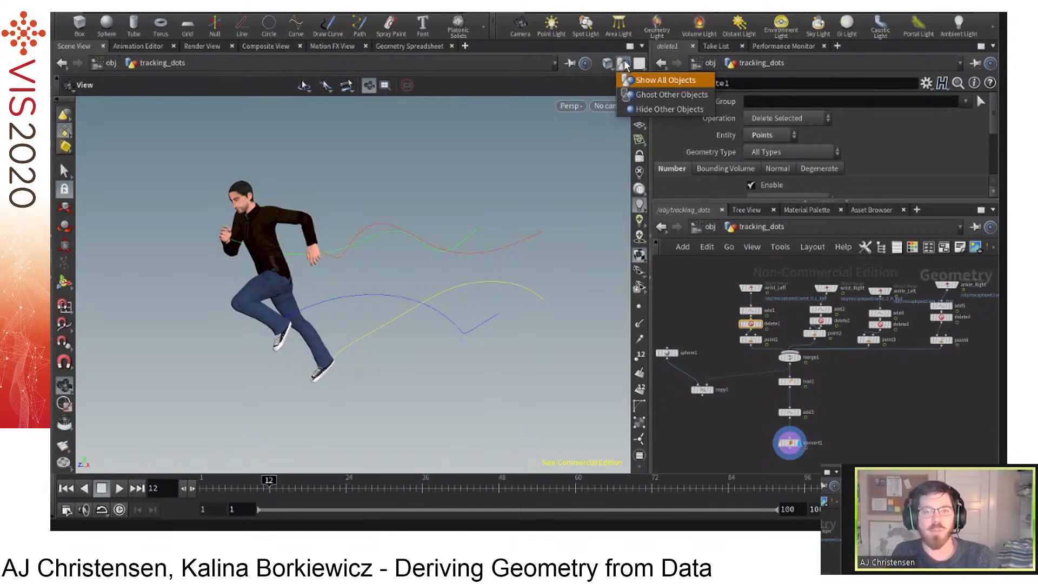
click(624, 64)
click(624, 64)
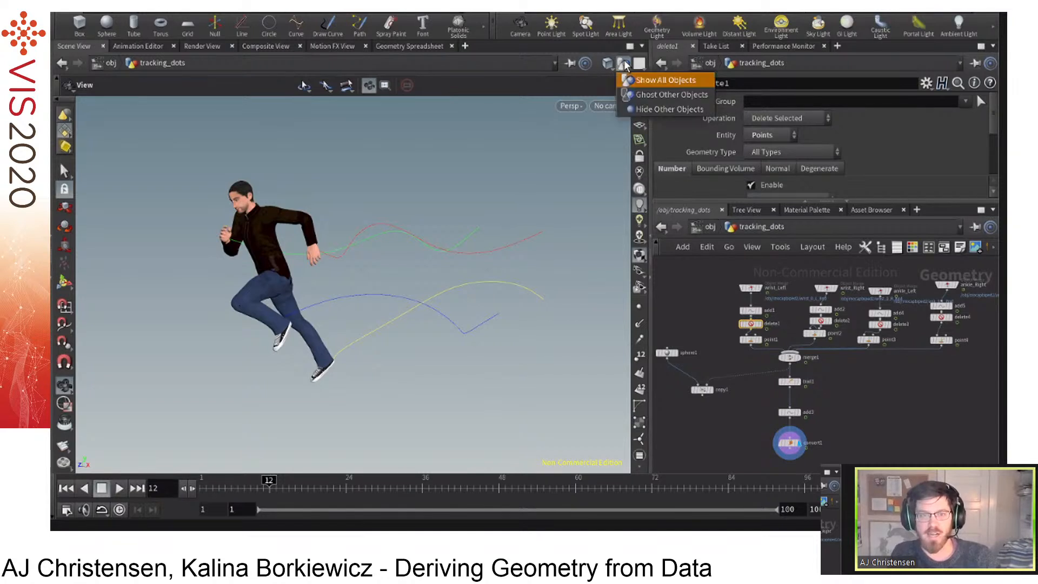
click(623, 64)
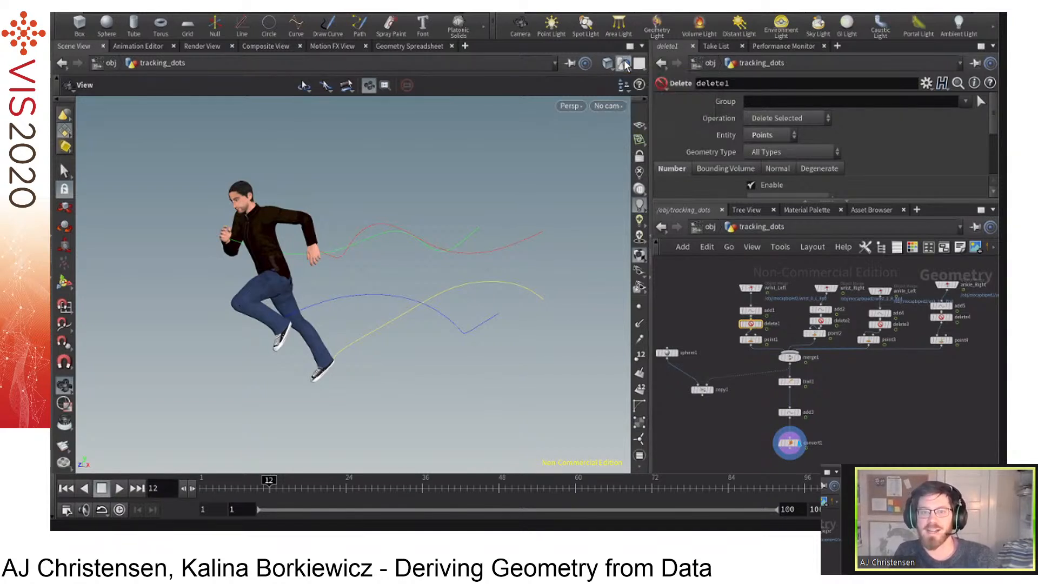
click(625, 64)
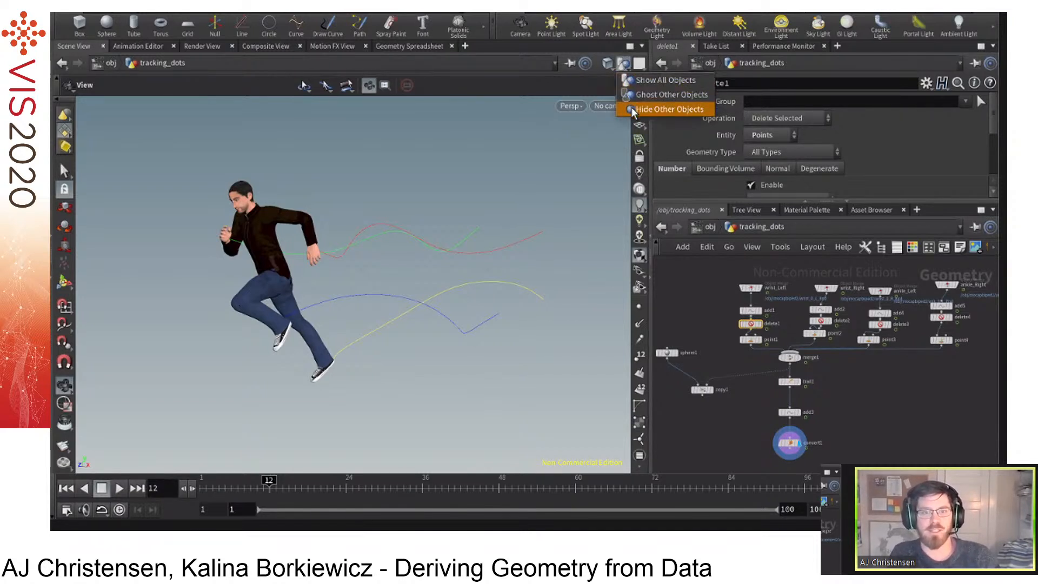
click(670, 109)
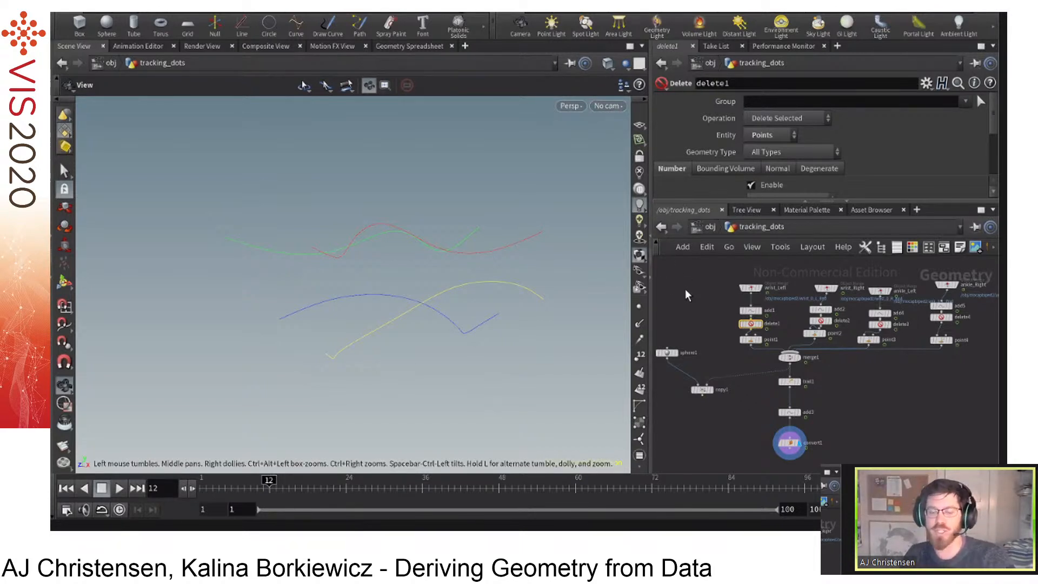
Set the display and render flags on the delete1 node in the wrist_Left branch.
click(801, 449)
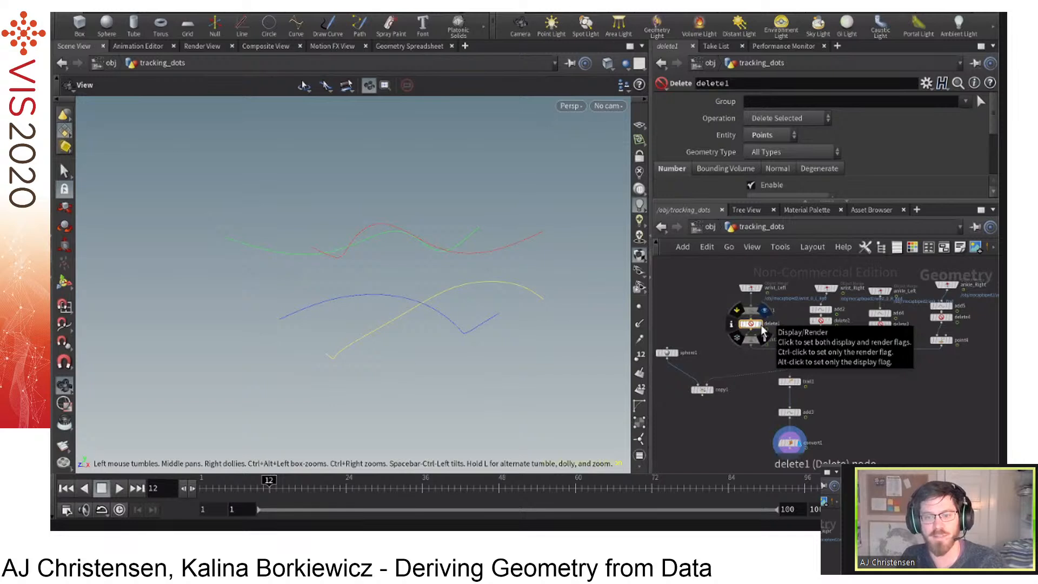
click(765, 310)
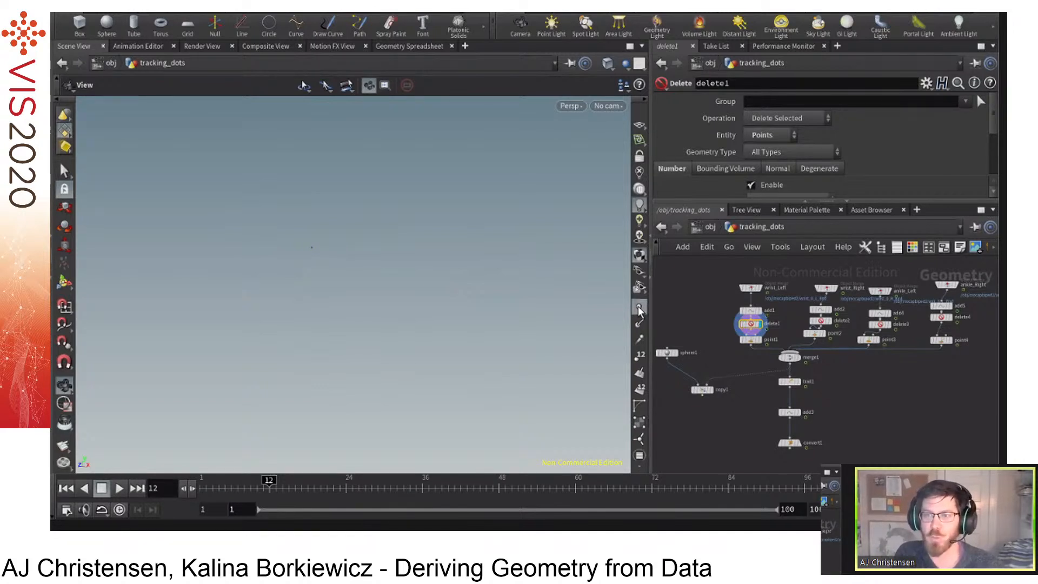
Turn on point markers in the scene view and display the combined tracking points of the merge1 node.
click(640, 308)
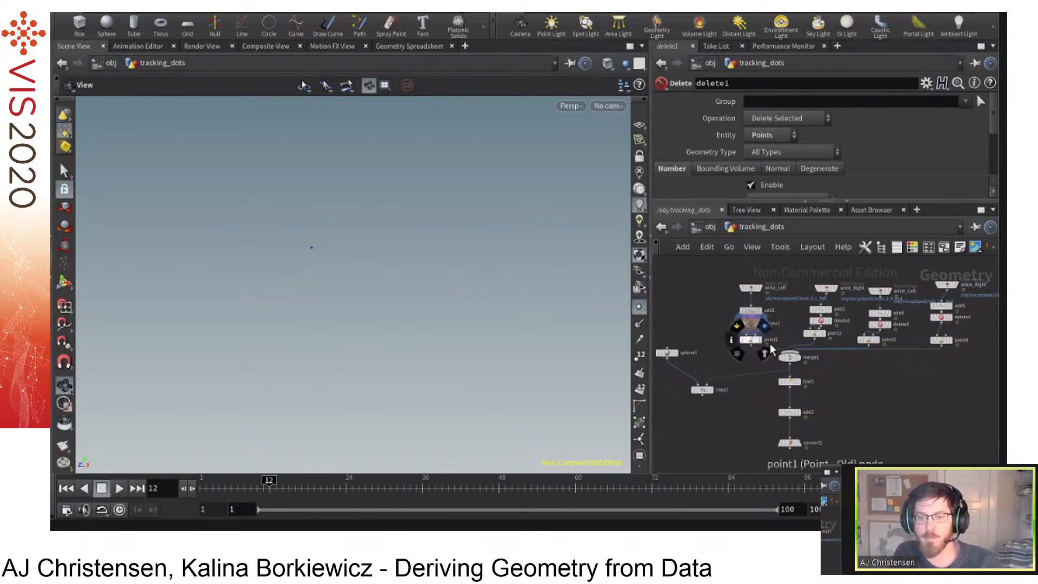
click(791, 357)
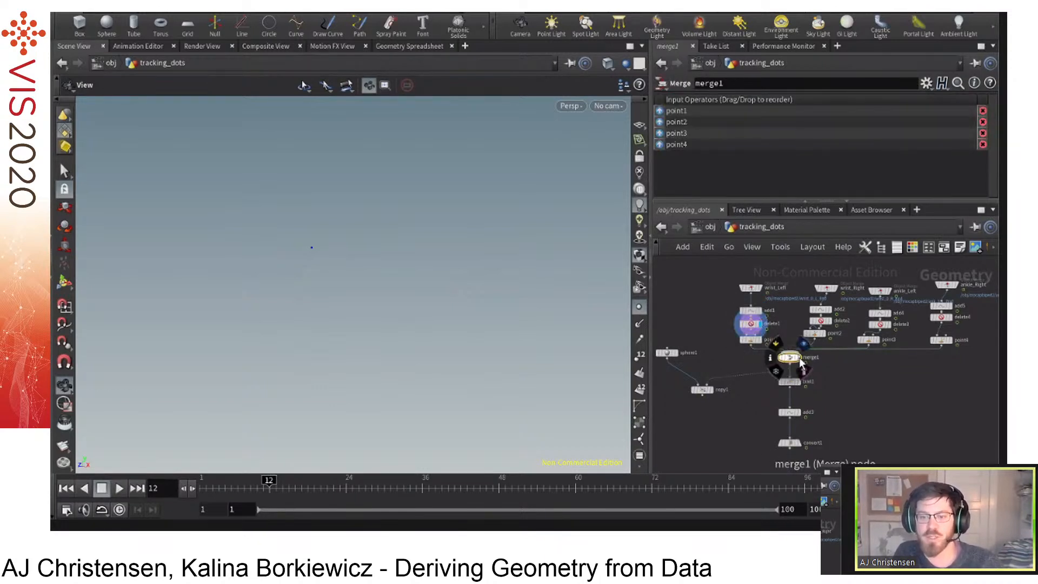
click(800, 358)
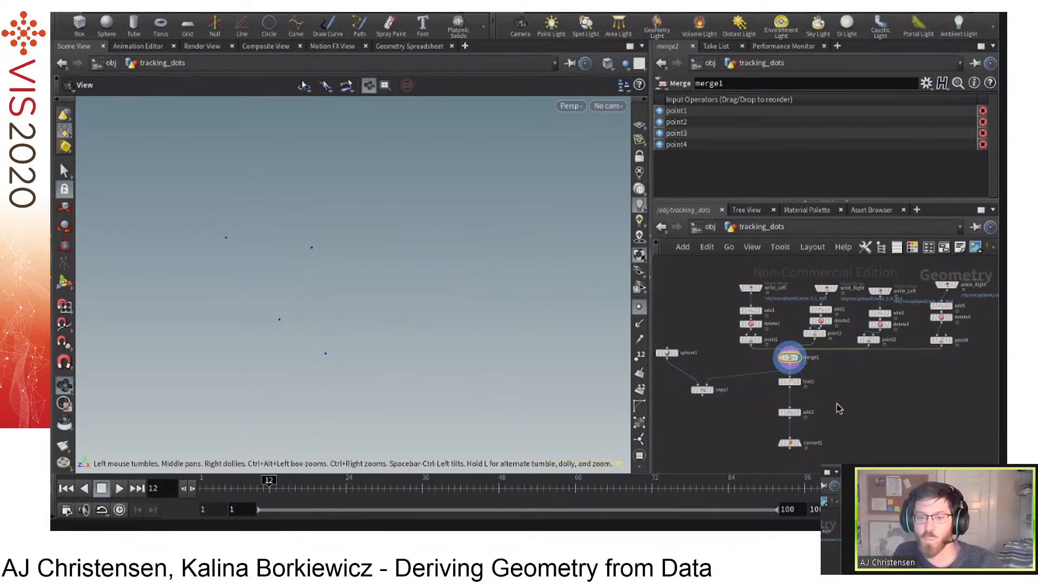
Show the color parameters of point1 in a taller parameter pane, and turn off the point markers in the scene view.
mouse_move(761, 346)
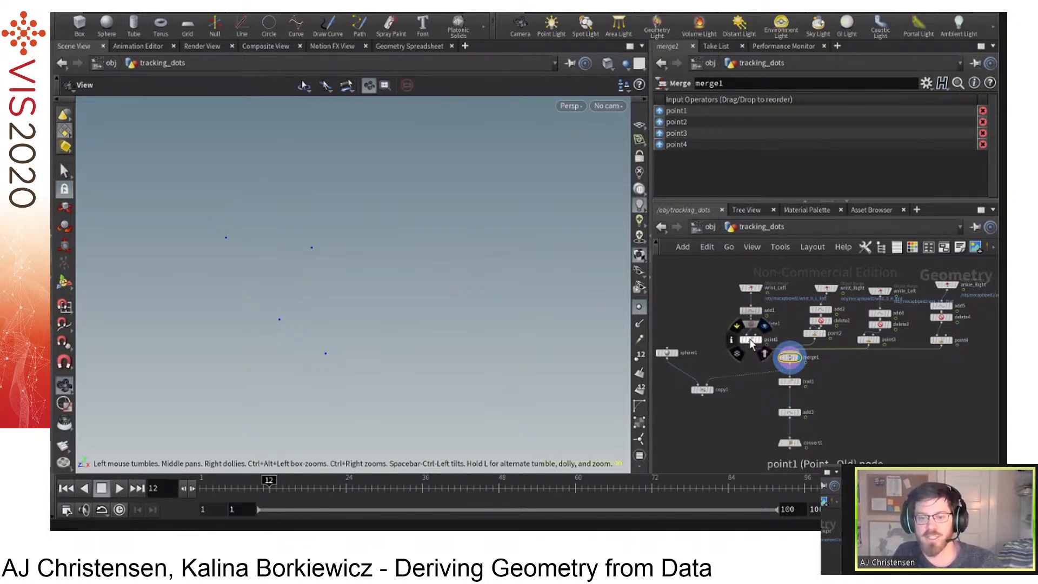
click(759, 348)
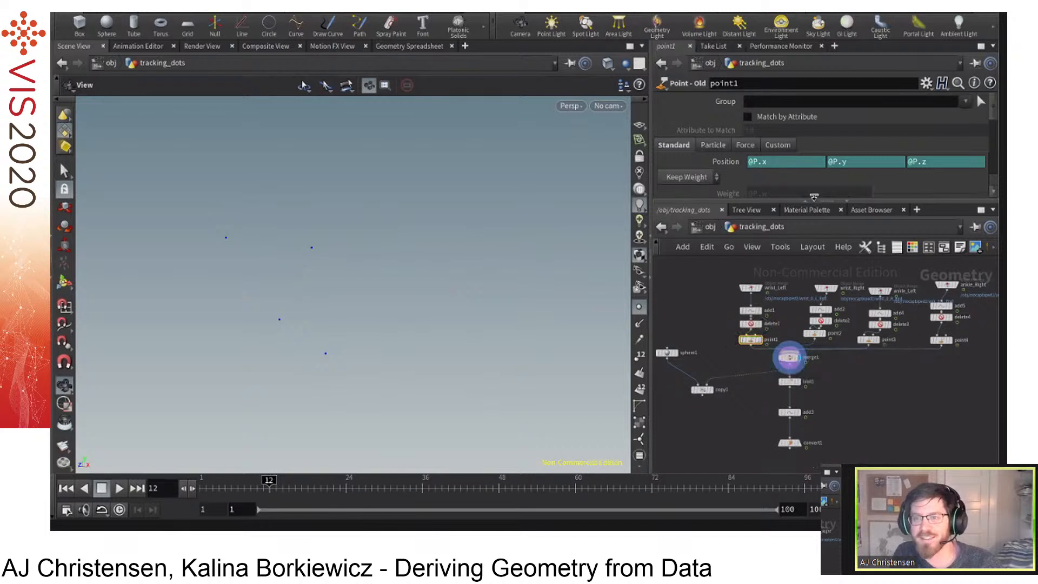
drag(838, 202, 859, 258)
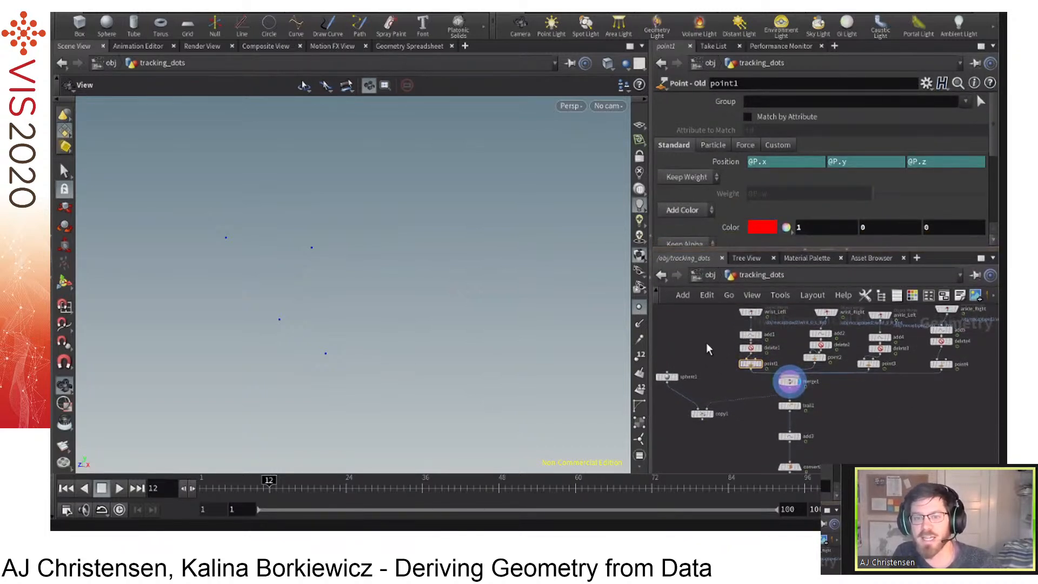
click(639, 307)
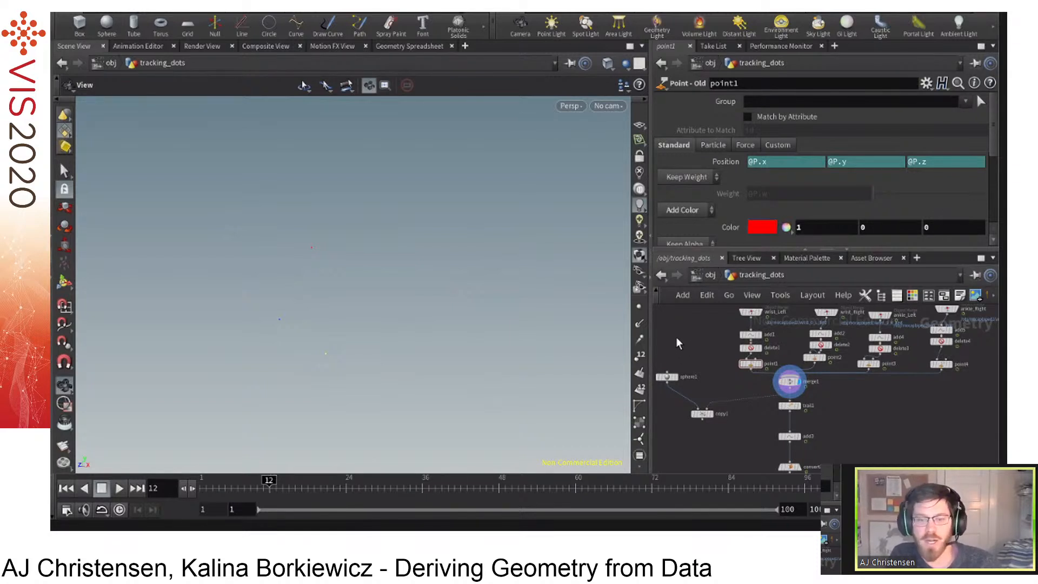
Bypass the merge1 node and reactivate it.
click(791, 384)
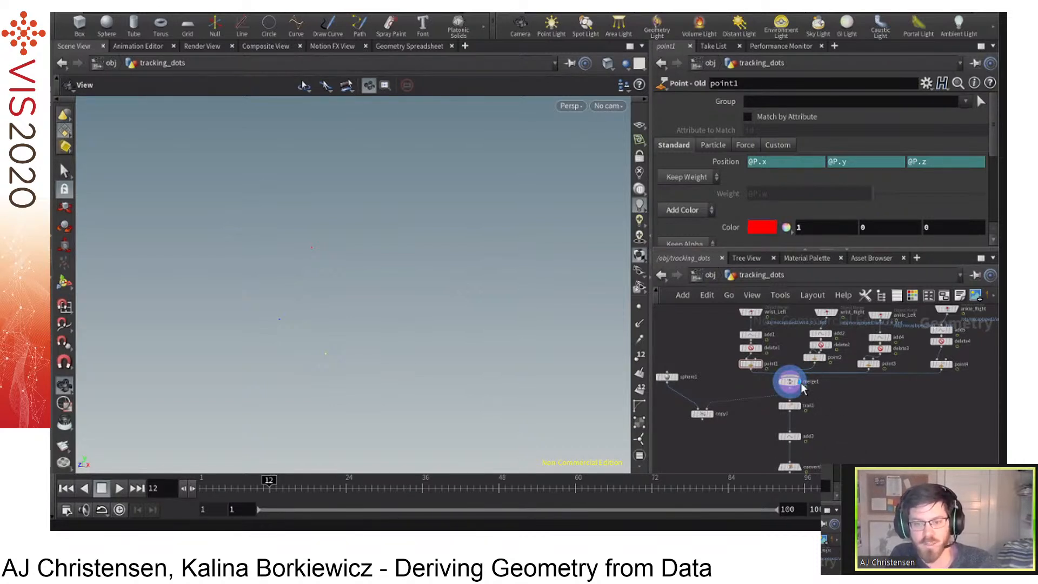
mouse_move(790, 385)
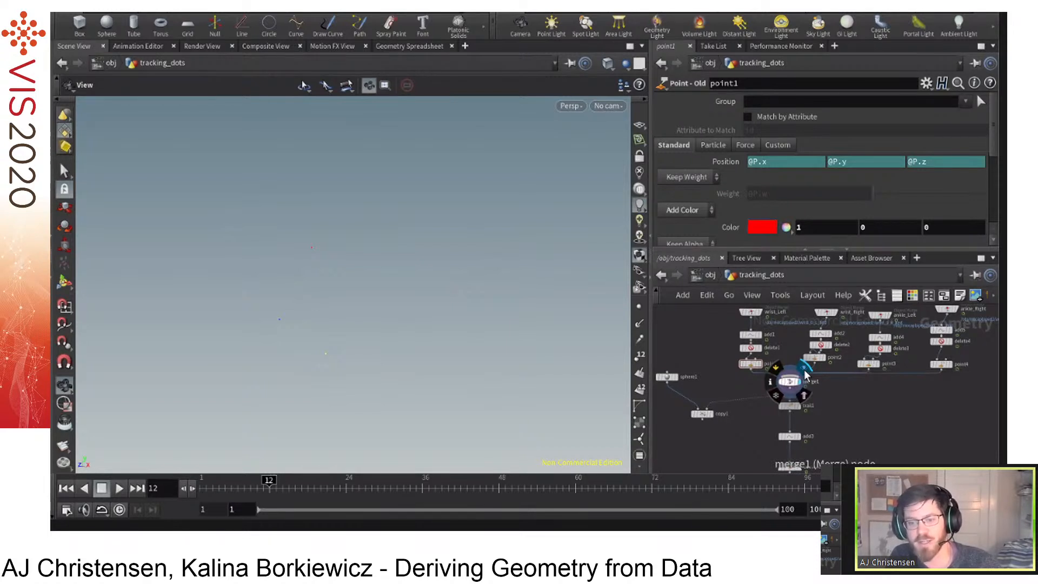
mouse_move(763, 357)
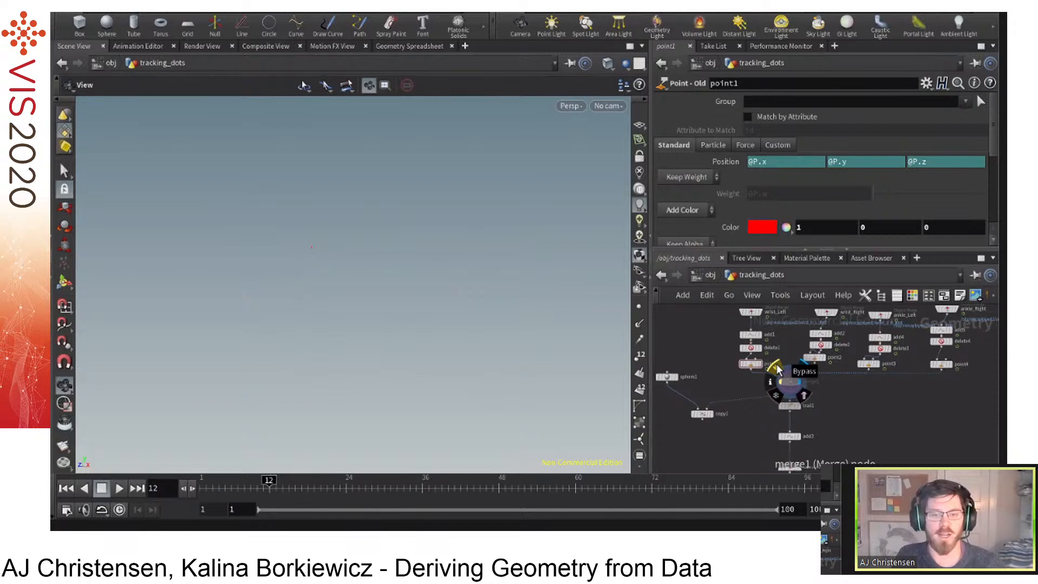
click(776, 369)
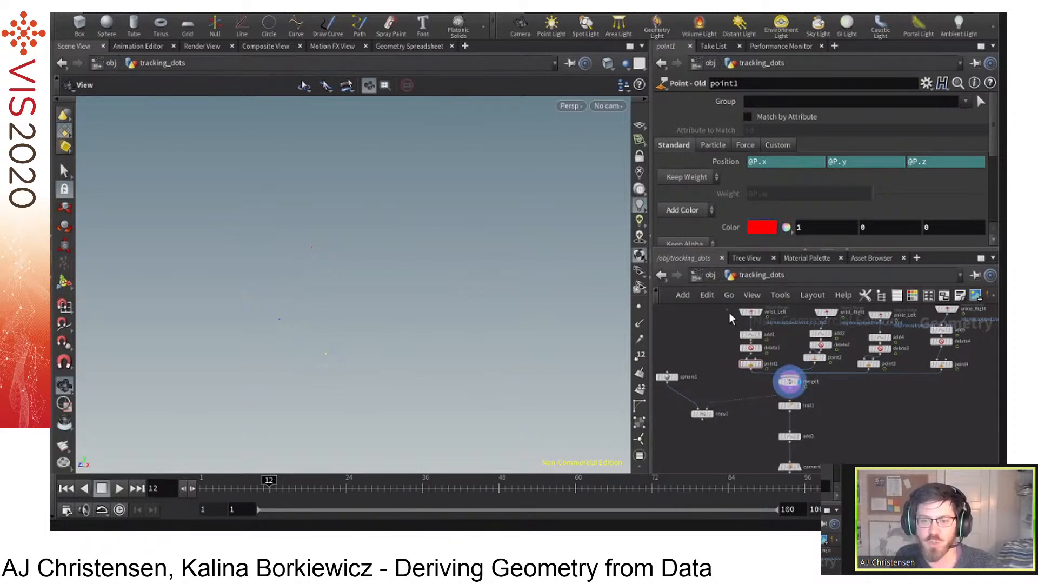
Select the four nodes of the wrist_Left branch, bypass them all together, and reactivate them.
drag(729, 309, 767, 376)
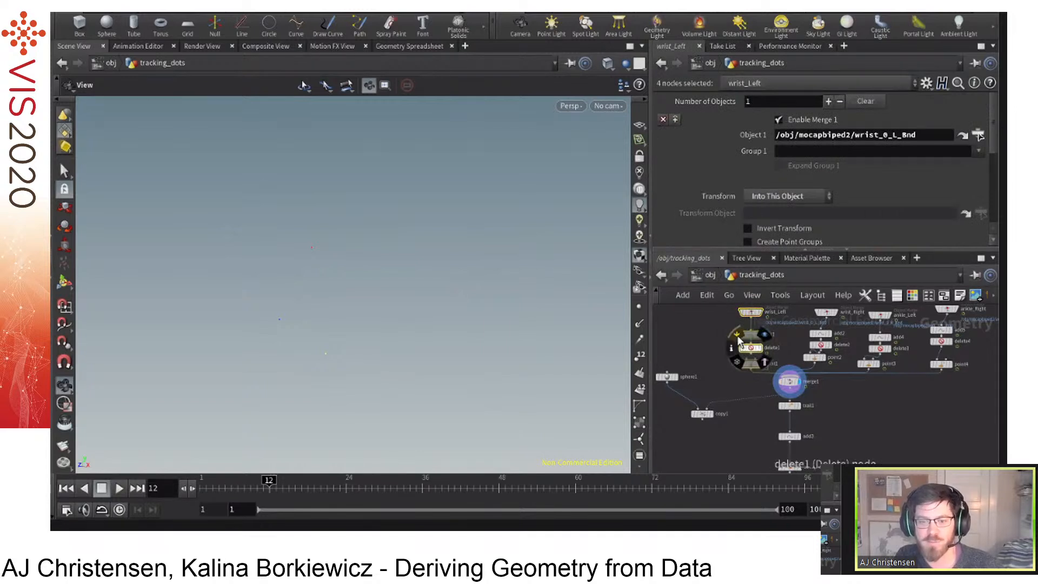
click(739, 337)
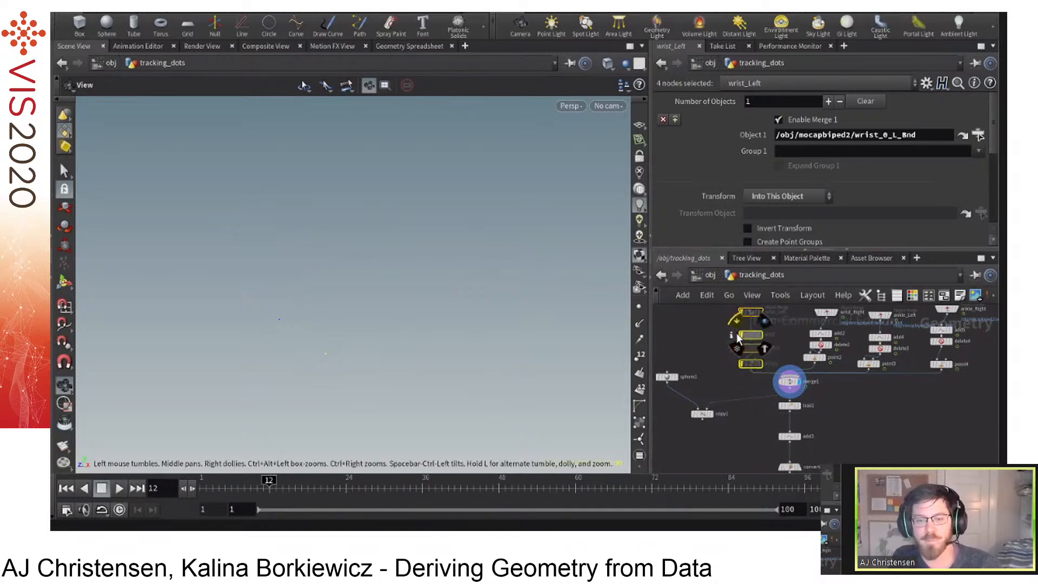
click(733, 334)
click(392, 138)
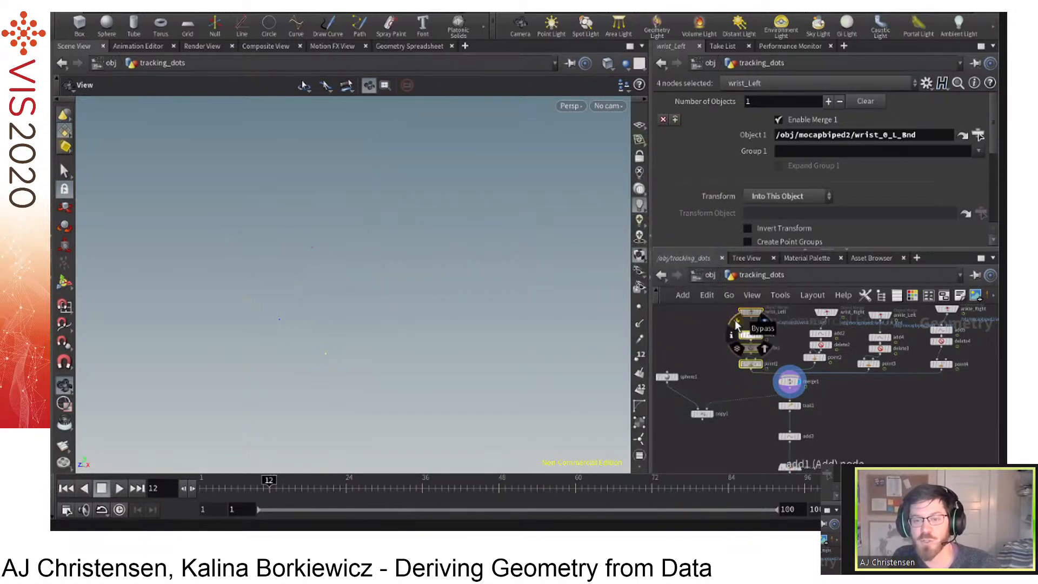
click(753, 376)
mouse_move(789, 390)
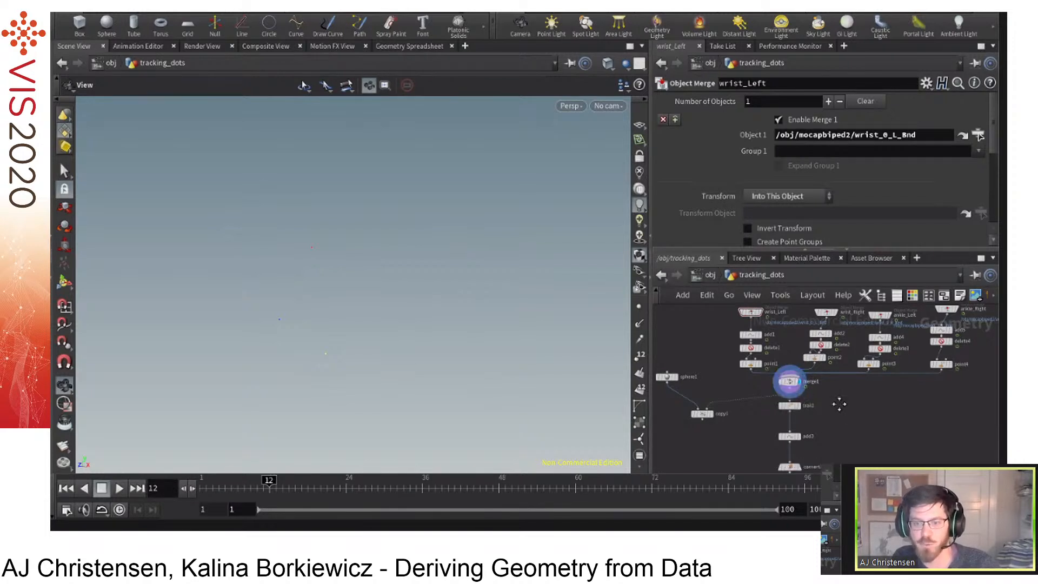
Move the display and render flags to convert1 to view the trail curves, and return them to merge1.
middle_drag(840, 411, 829, 373)
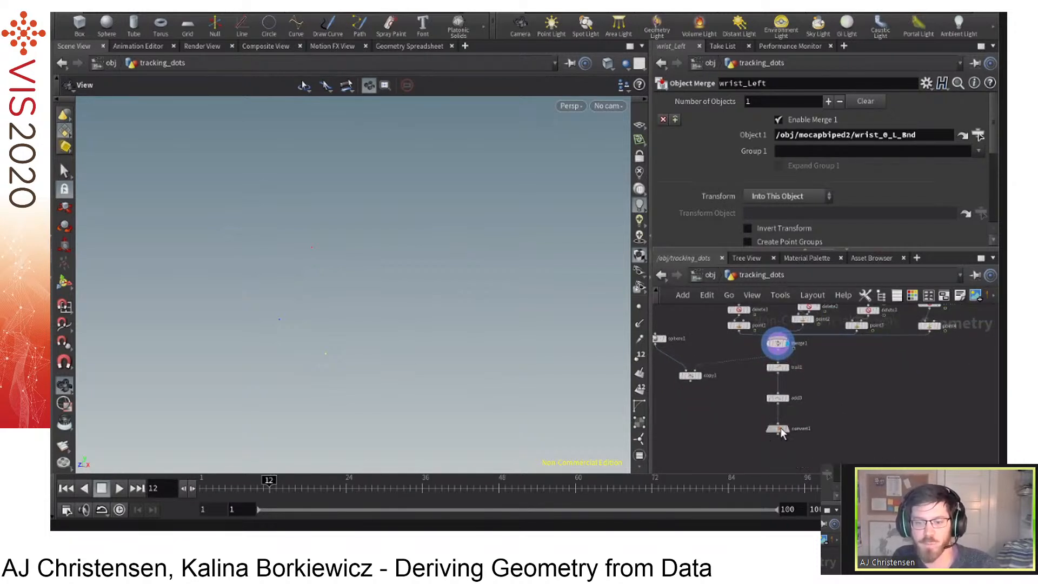
click(779, 429)
click(793, 444)
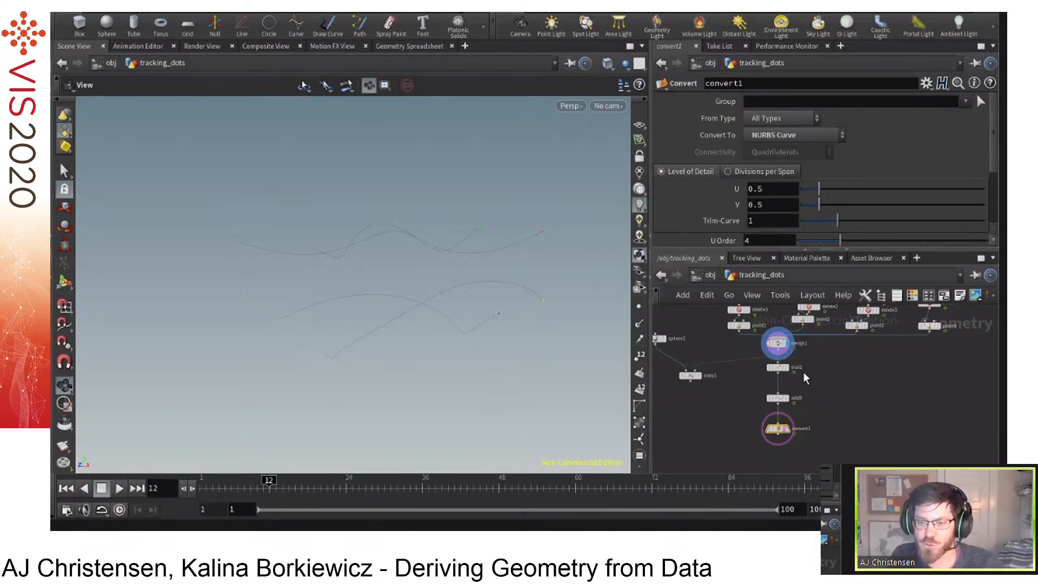
click(789, 430)
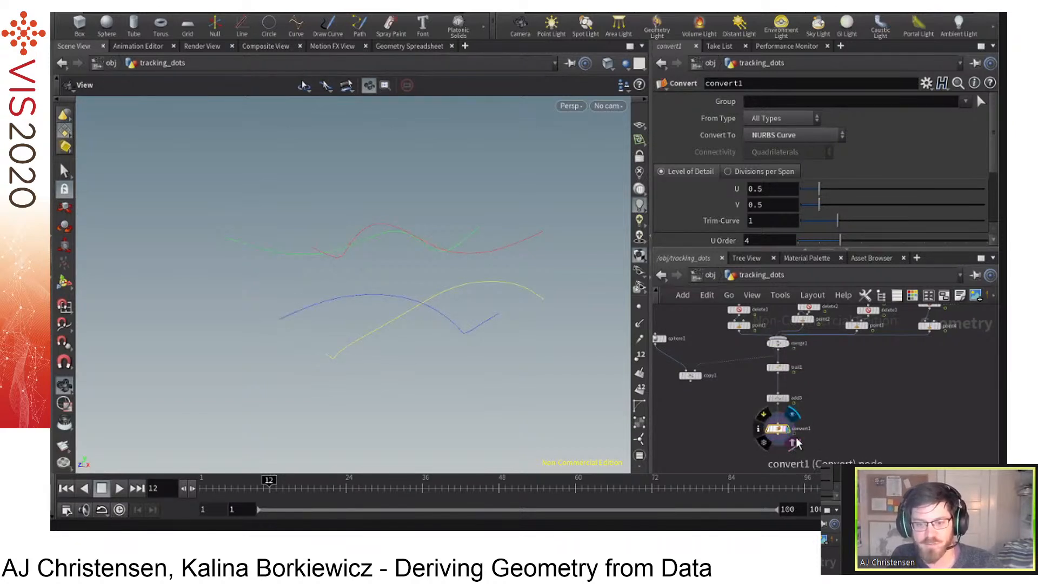
click(788, 343)
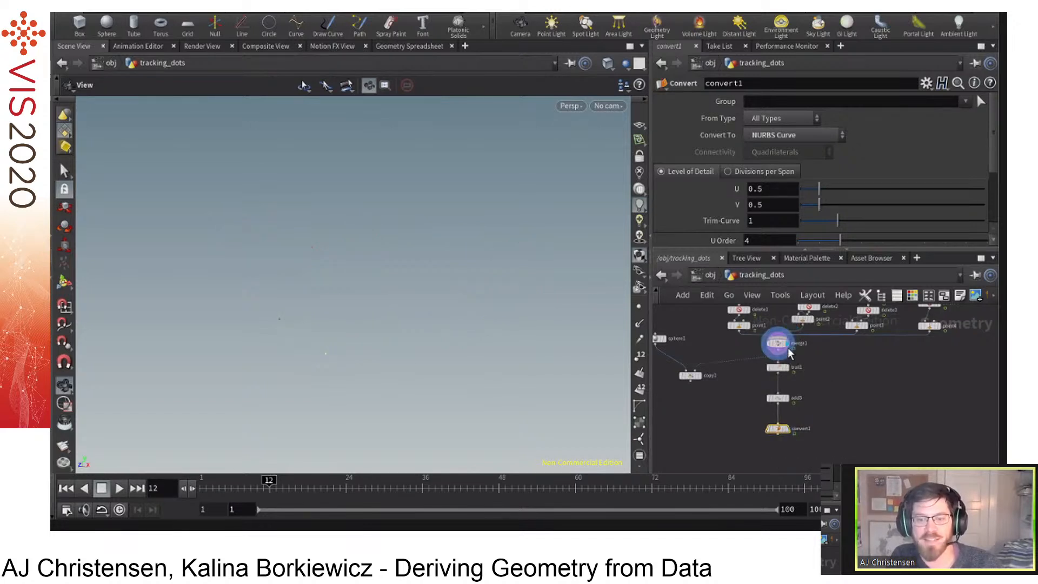
Show the node info of merge1 to examine its point and attribute details, and close it.
mouse_move(782, 348)
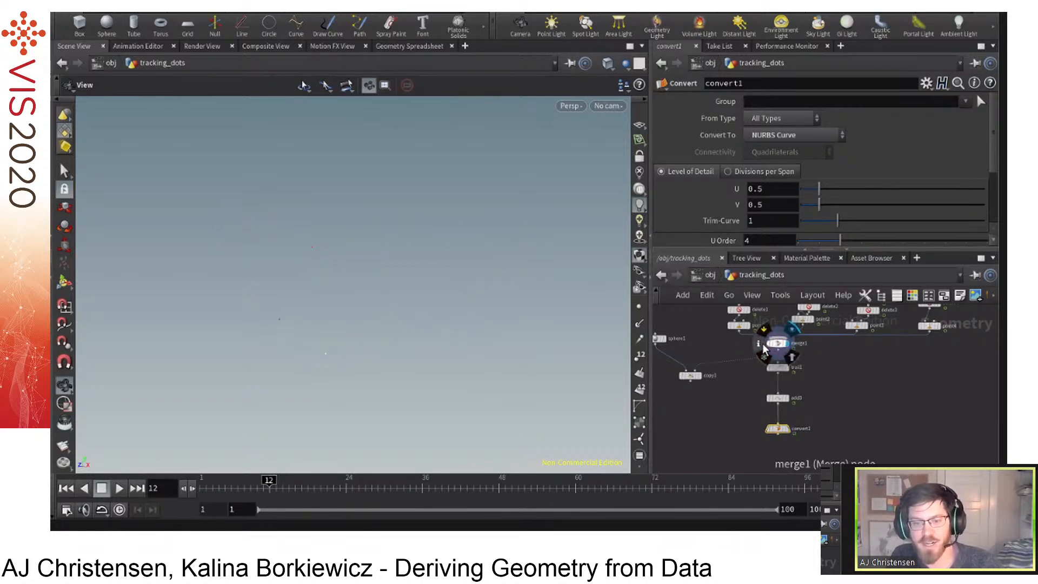
click(763, 345)
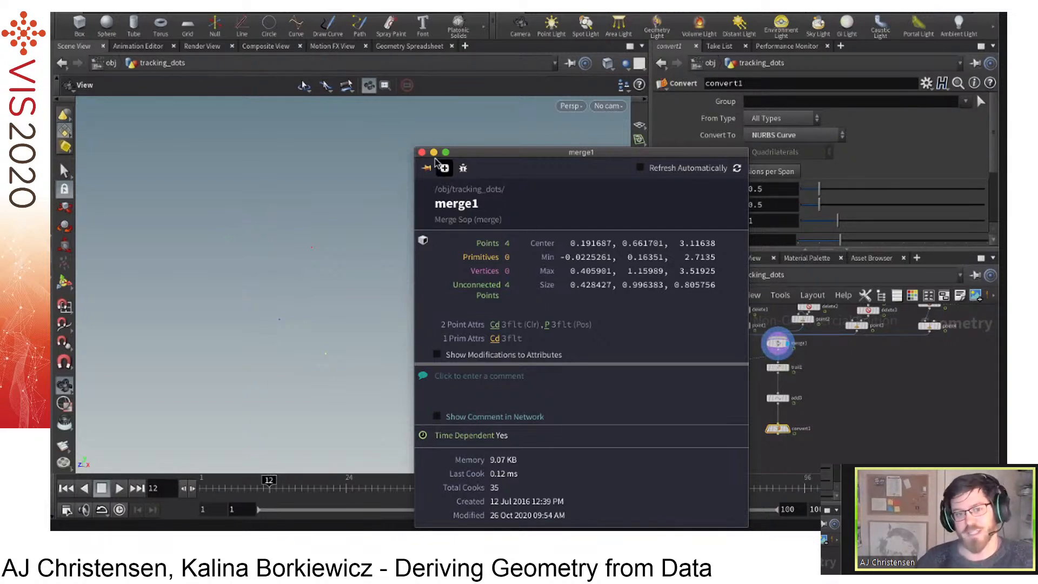
click(422, 152)
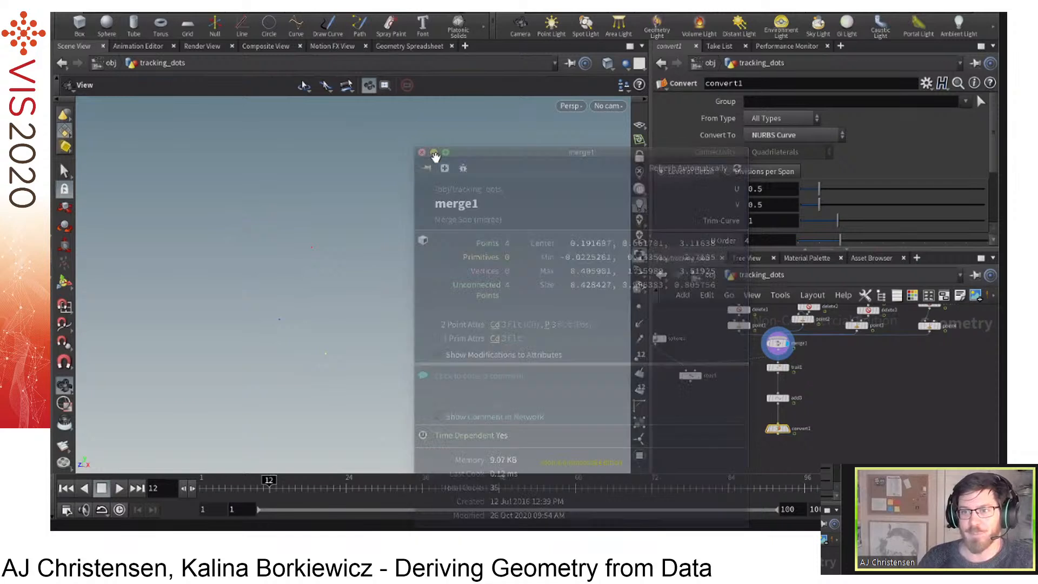
Open the Geometry Spreadsheet for merge1 and step down through trail1, add3 and convert1 to examine their point data.
click(778, 343)
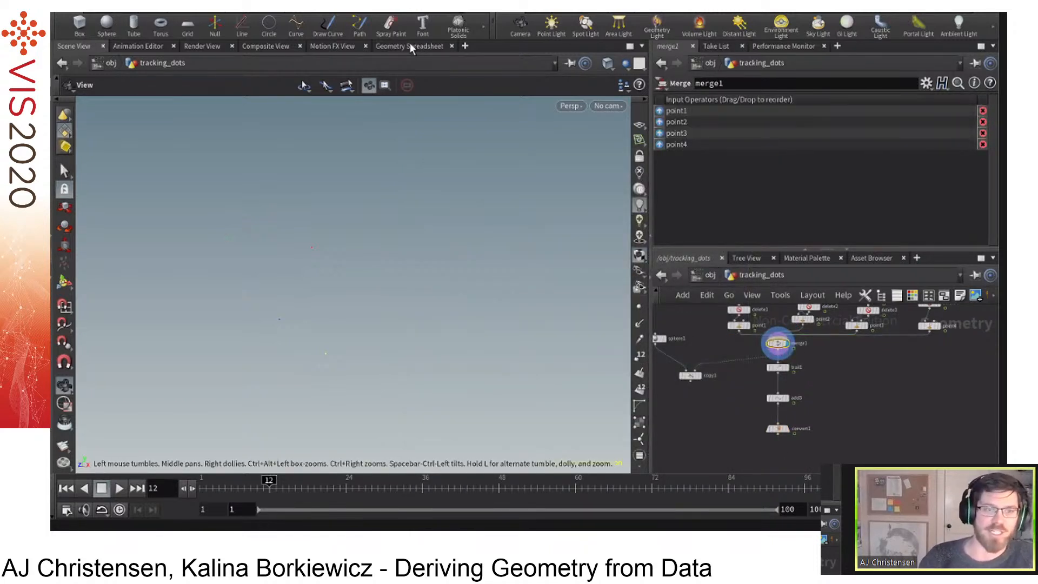
click(407, 47)
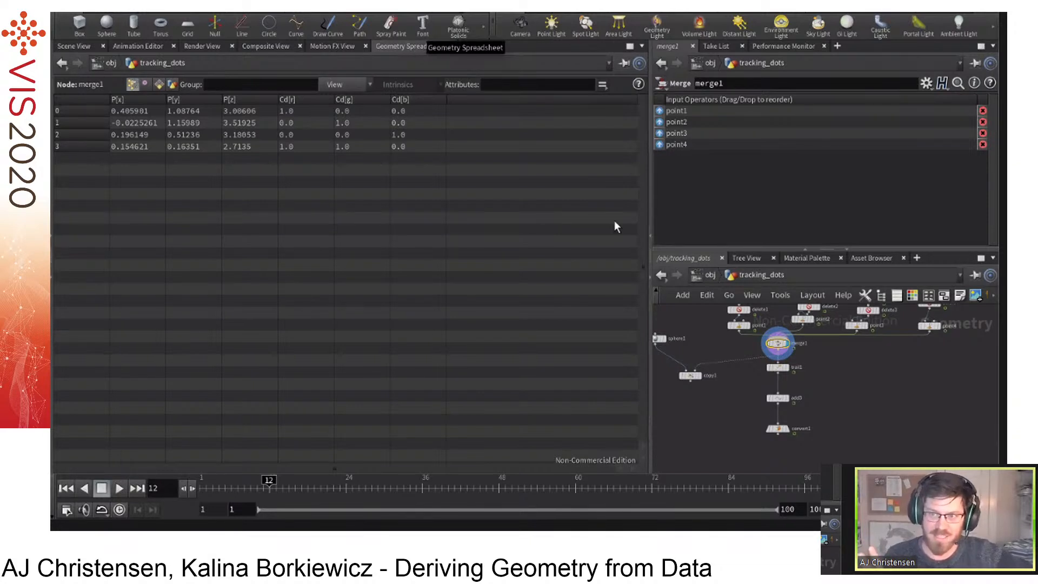
click(777, 368)
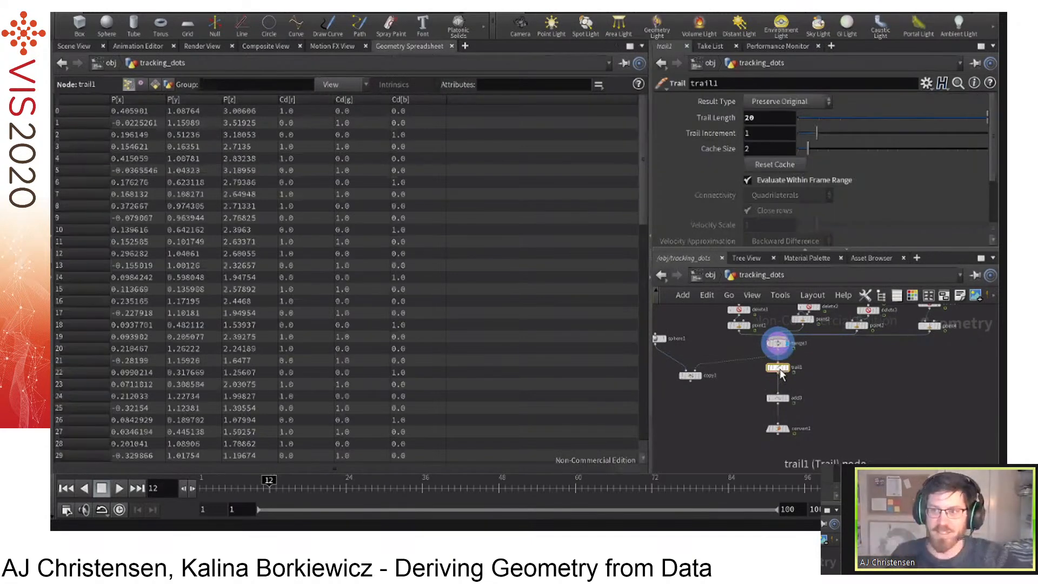
click(778, 397)
click(779, 430)
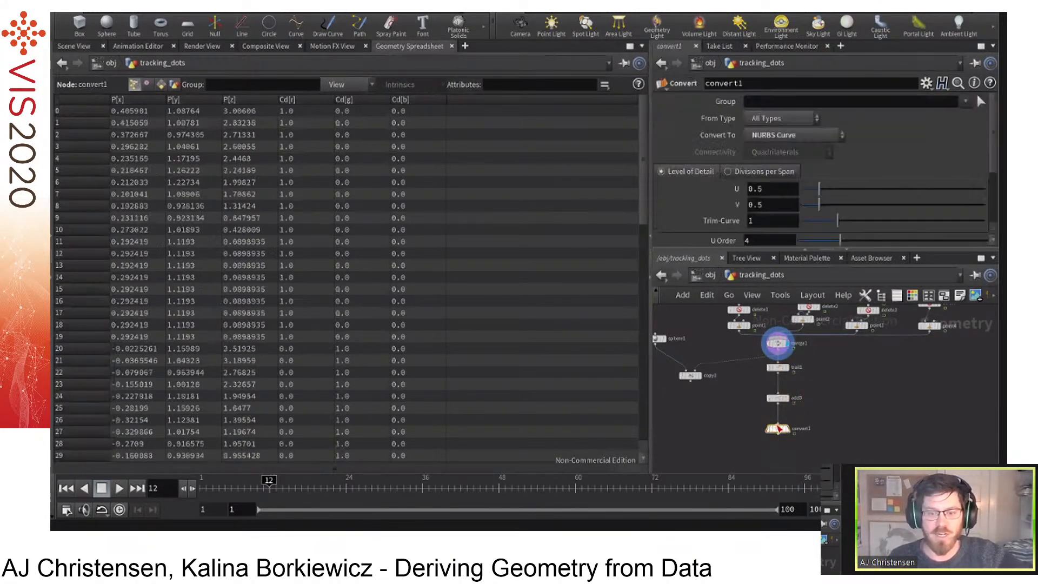
Go back up from add3 to merge1 and compare the spreadsheet points of trail1 and merge1.
click(778, 398)
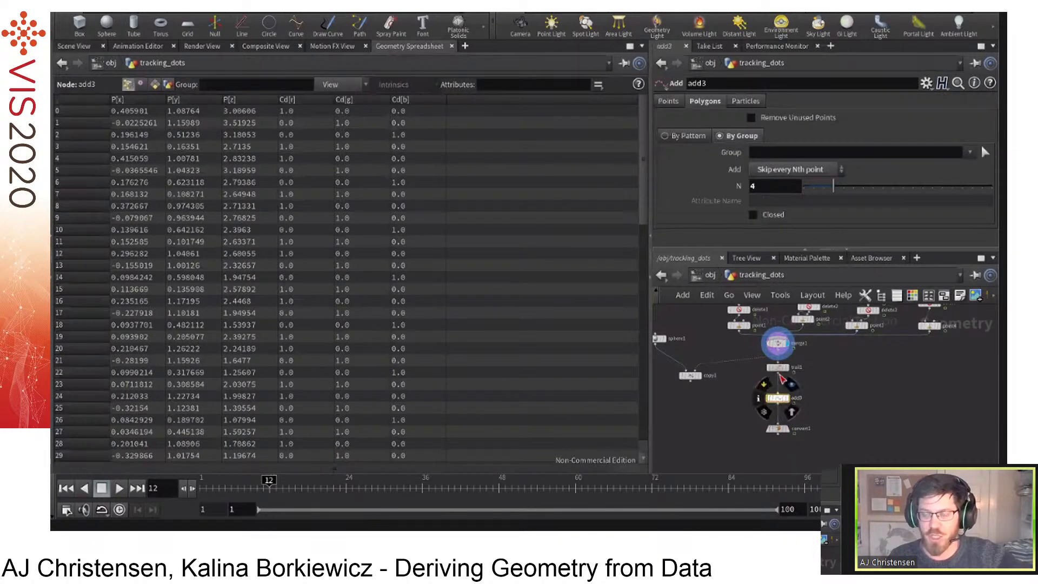
click(778, 368)
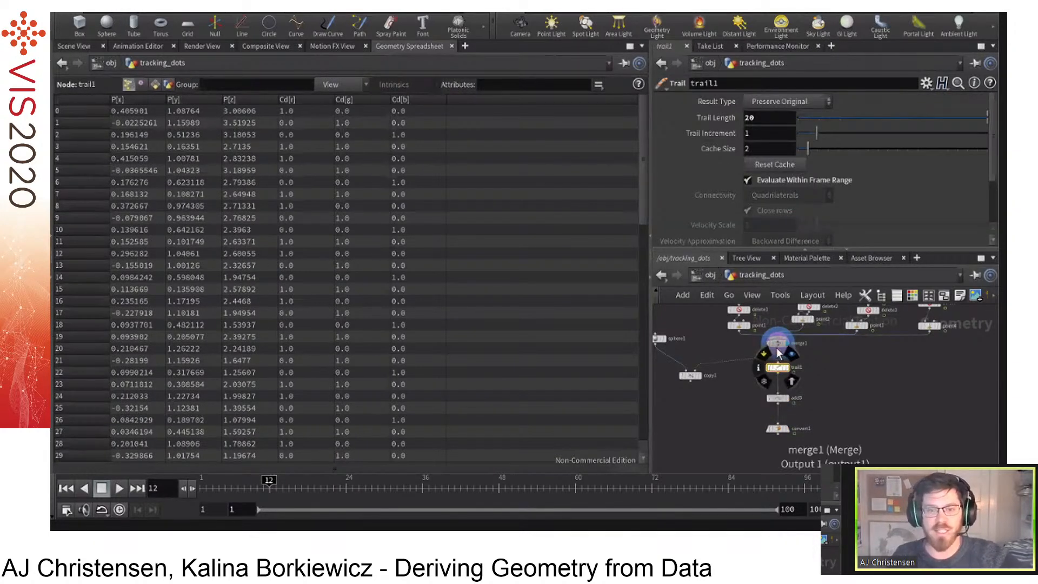
click(777, 343)
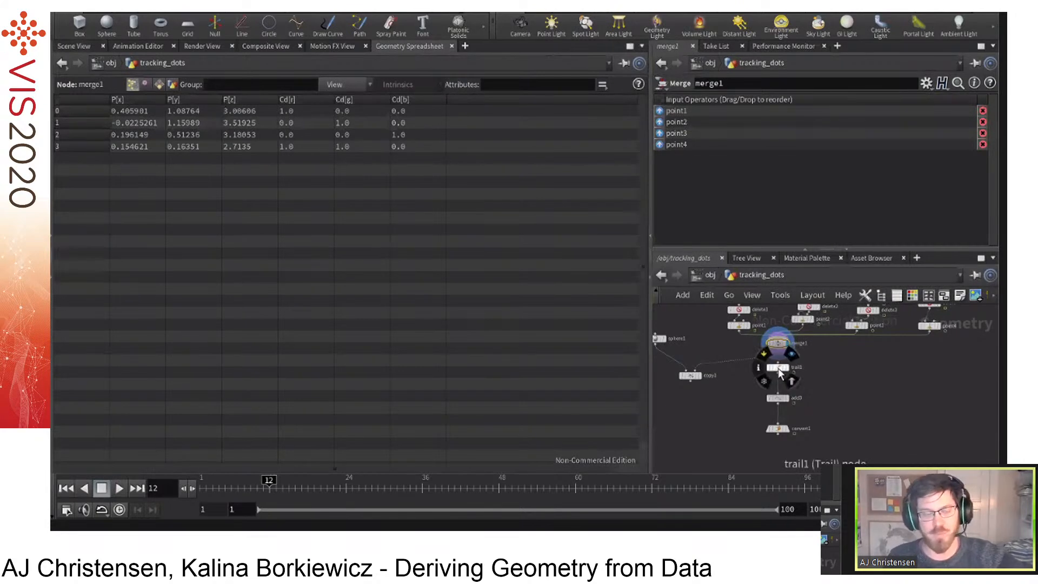
click(777, 369)
click(777, 345)
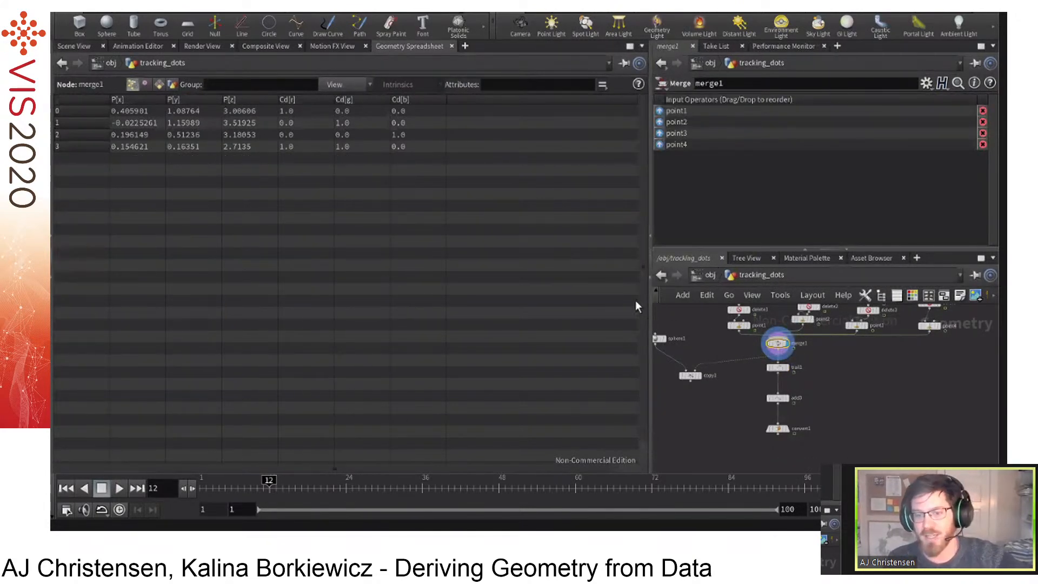
Compare the spreadsheet point attributes of delete1 and point1 in the wrist_Left branch.
click(740, 310)
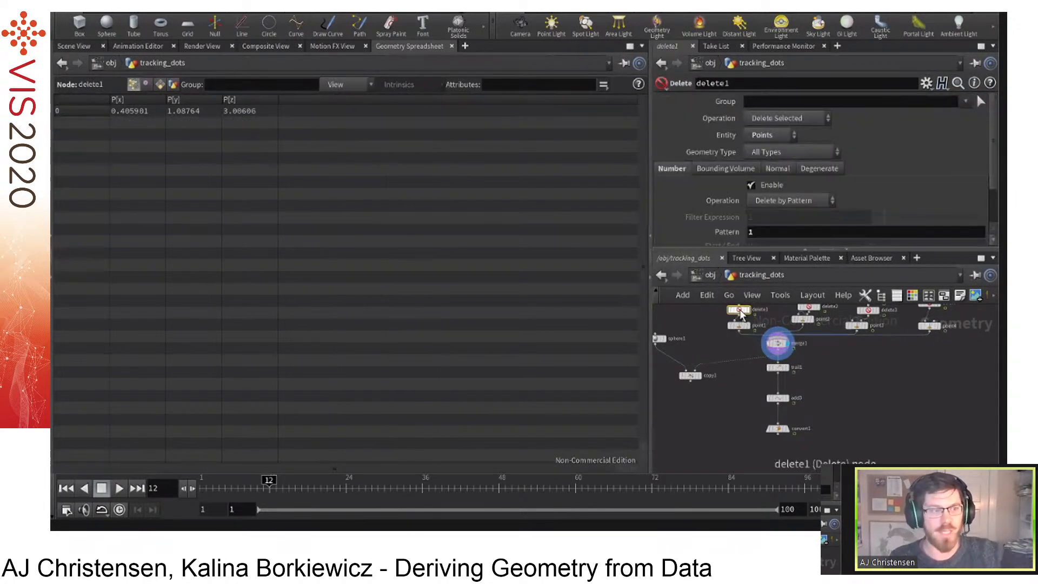
middle_drag(713, 340, 738, 366)
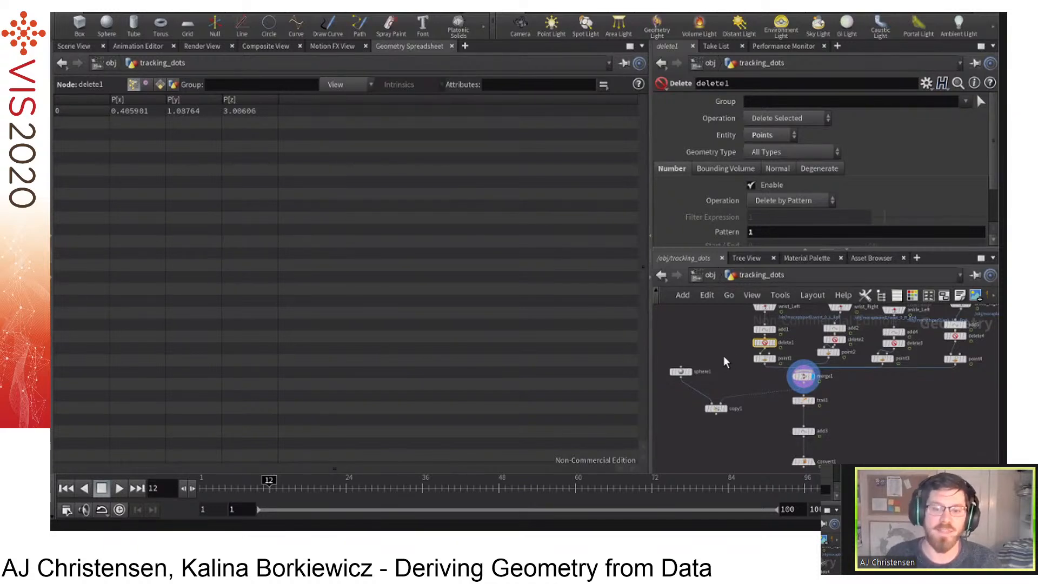
click(765, 359)
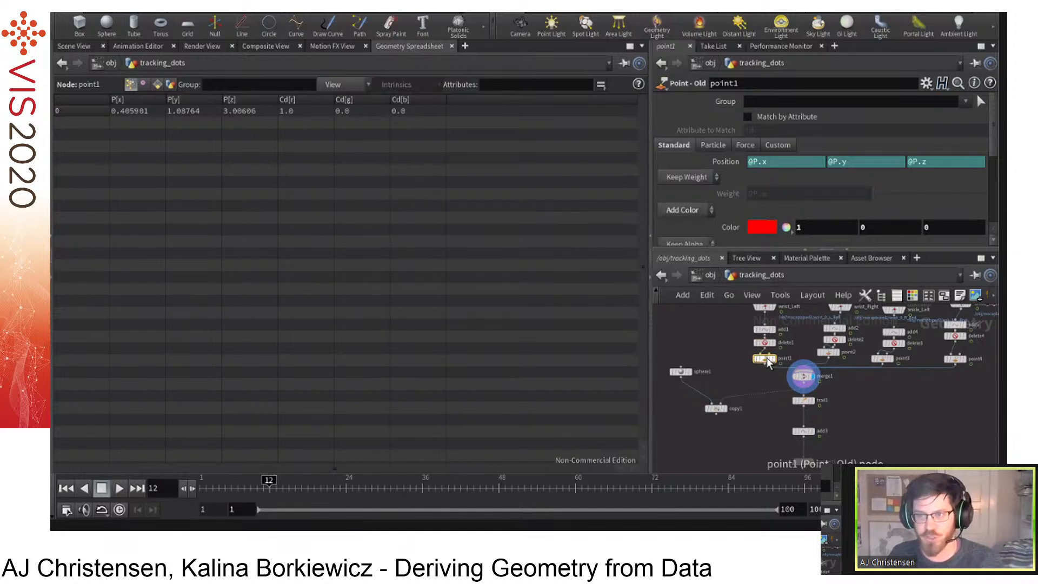
Switch point1's spreadsheet from point attributes to detail and primitive attributes.
mouse_move(767, 362)
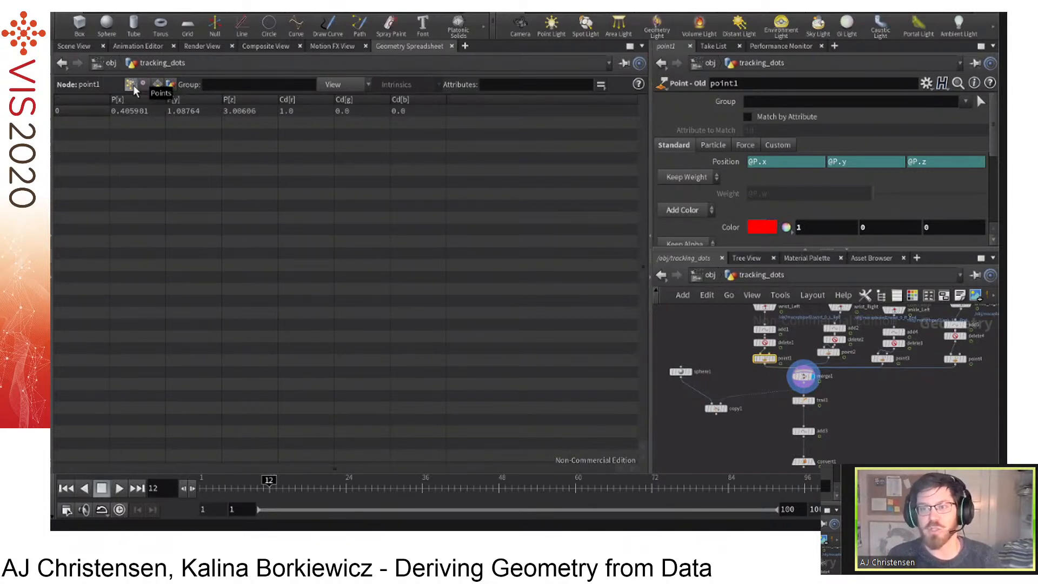
click(170, 86)
click(157, 85)
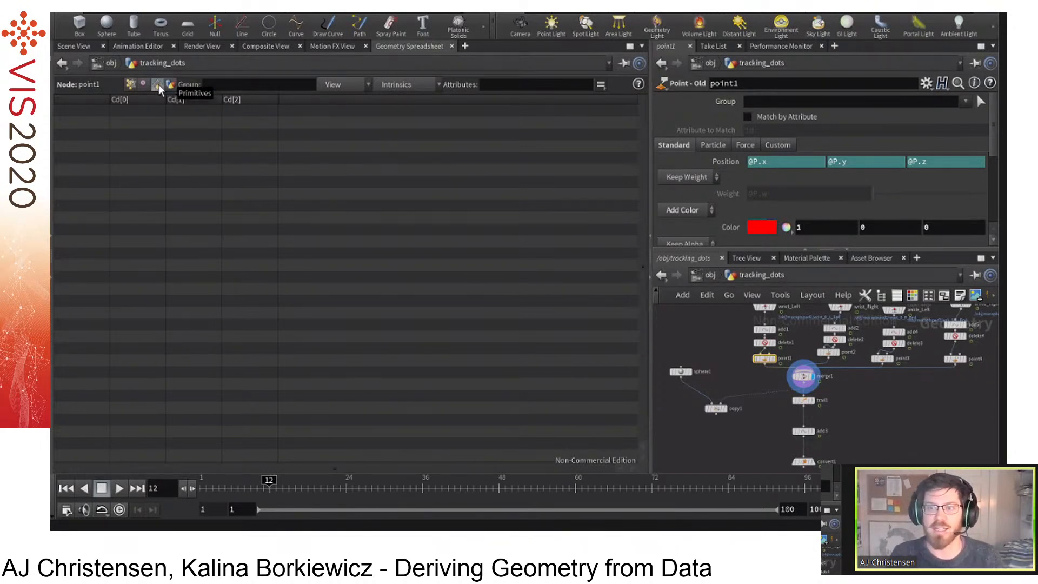
View point1's detail attributes in the spreadsheet and return to its point attributes.
click(169, 86)
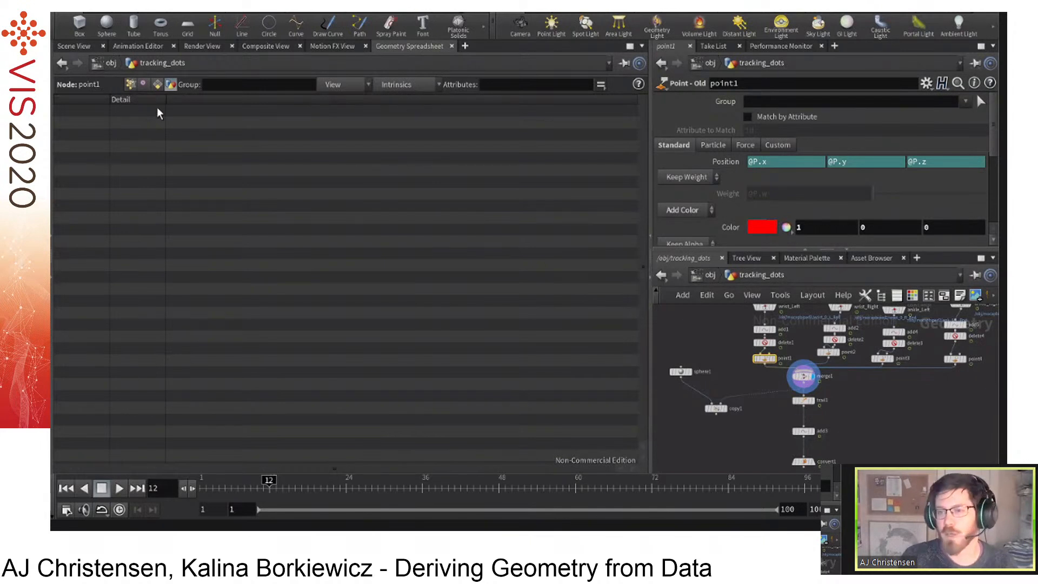
click(130, 88)
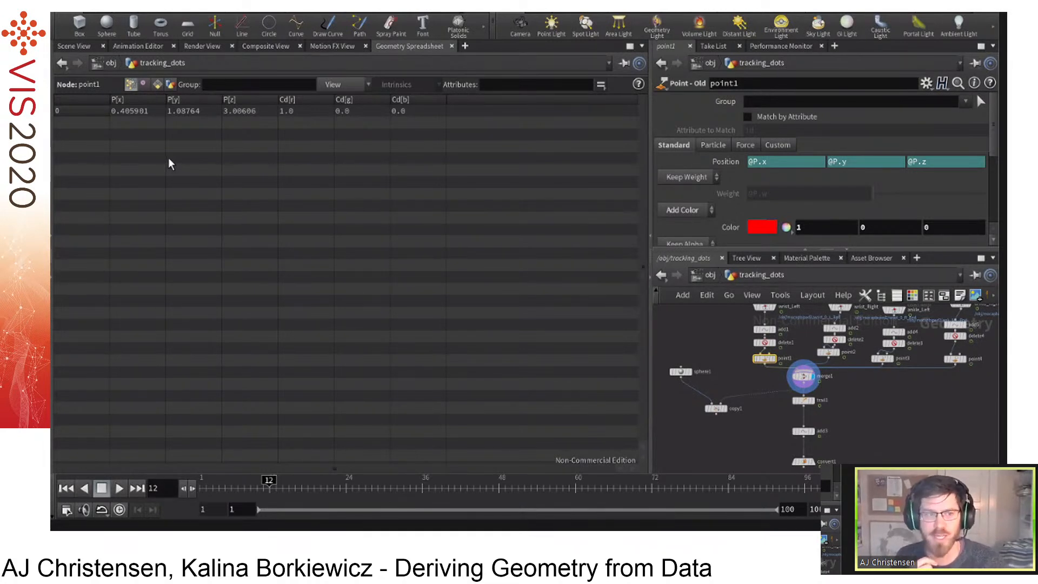
Show merge1's points in the spreadsheet and sort them in both directions by P[x] and by P[y].
click(803, 379)
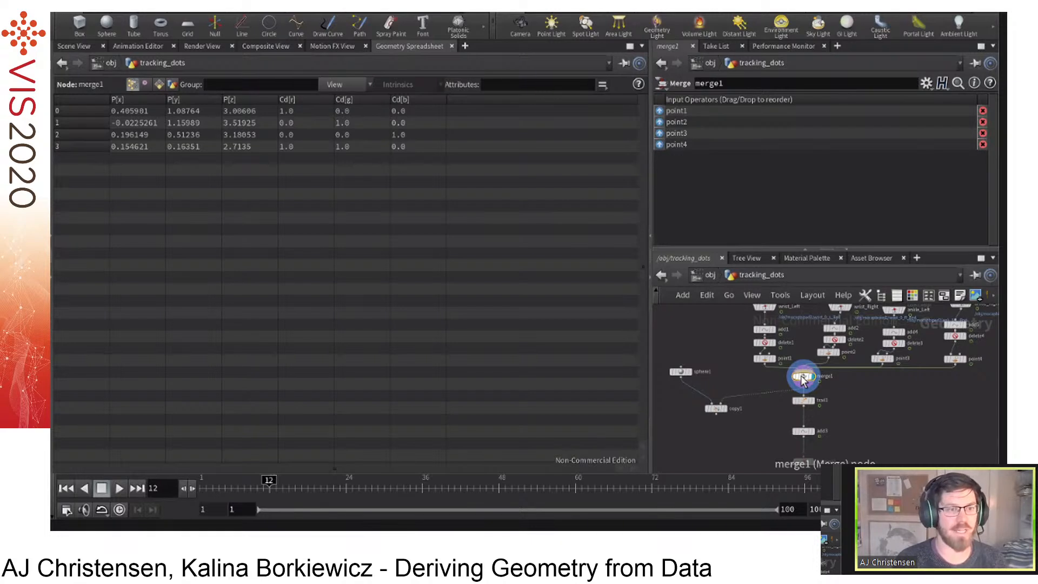
click(145, 98)
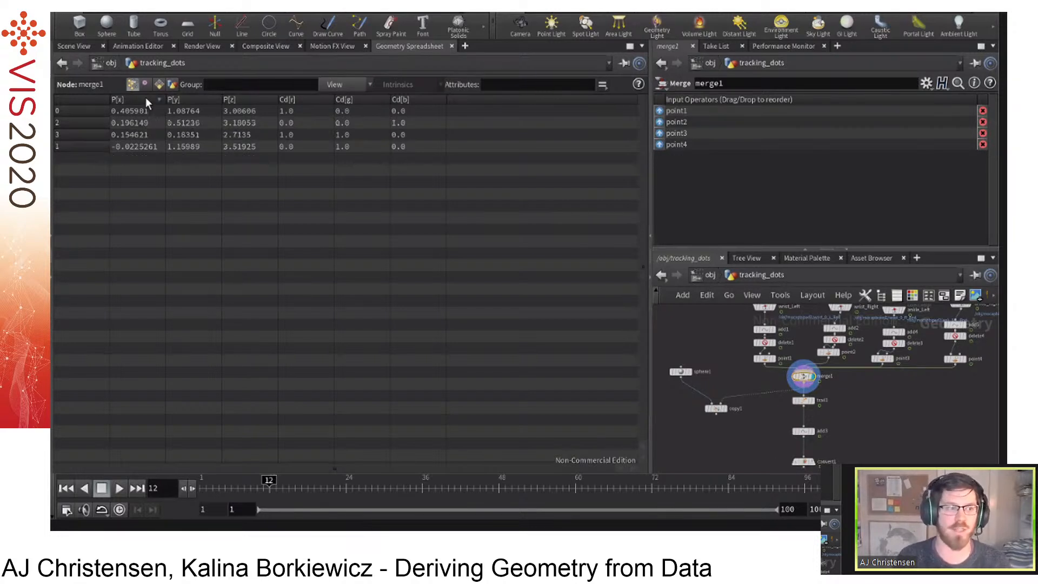
click(145, 100)
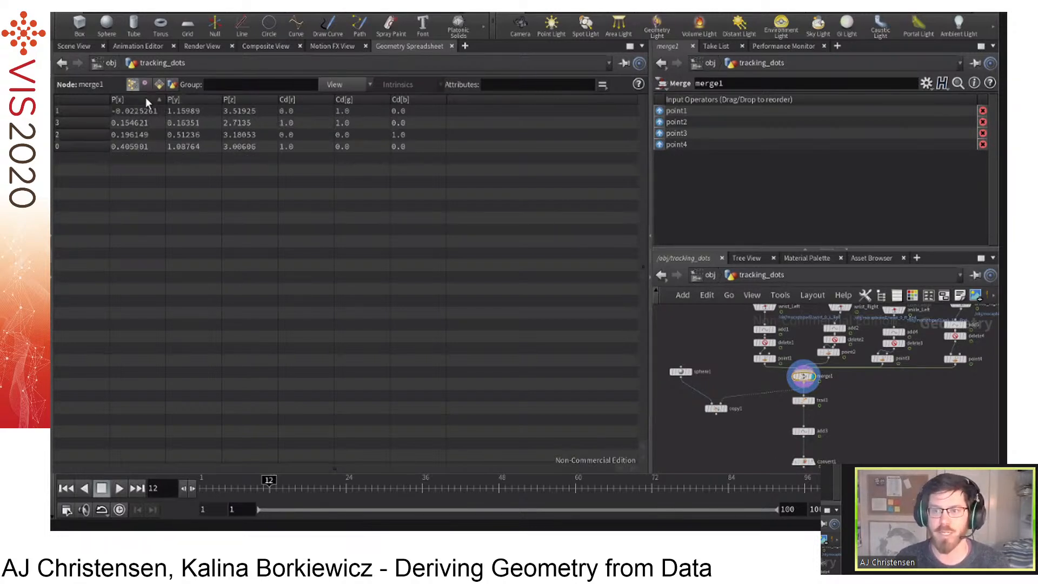
click(146, 101)
click(145, 97)
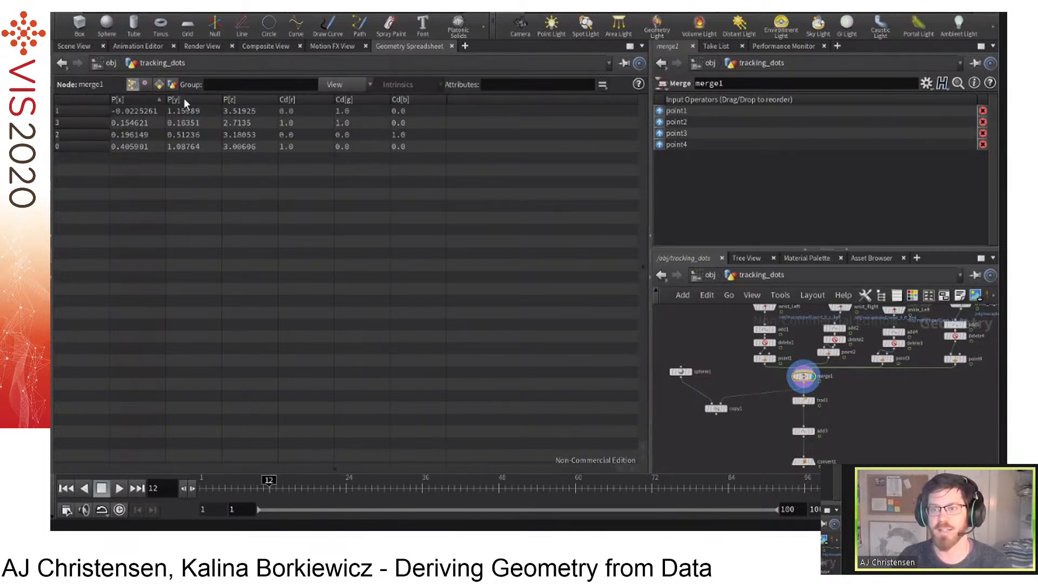
click(189, 98)
click(190, 98)
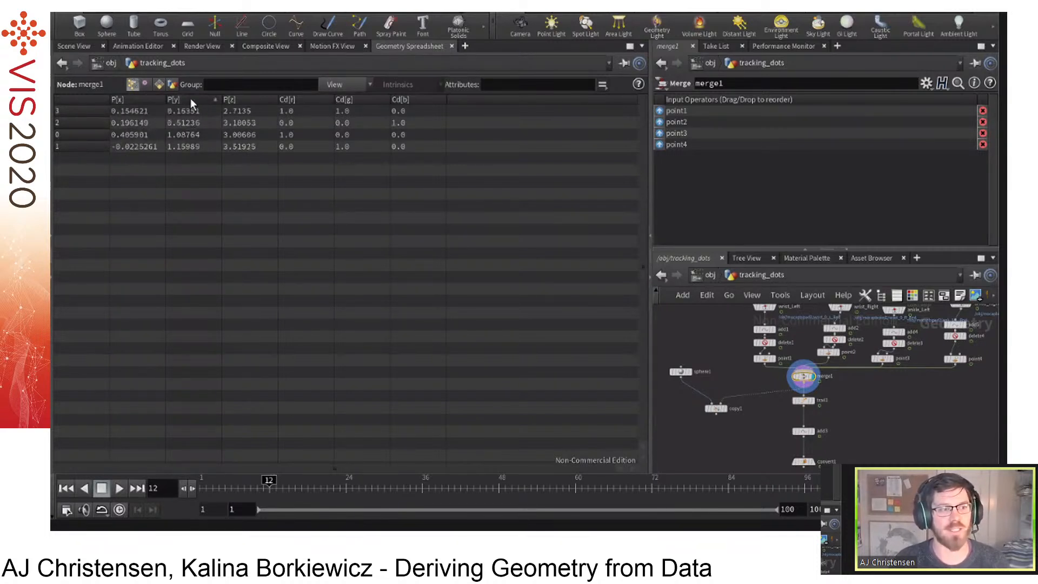
click(190, 99)
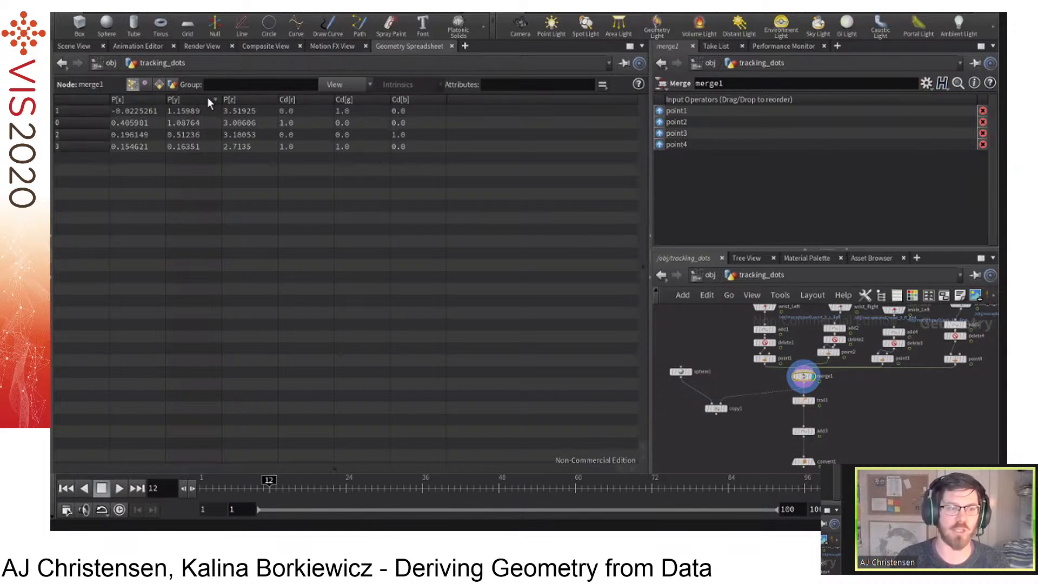
click(208, 100)
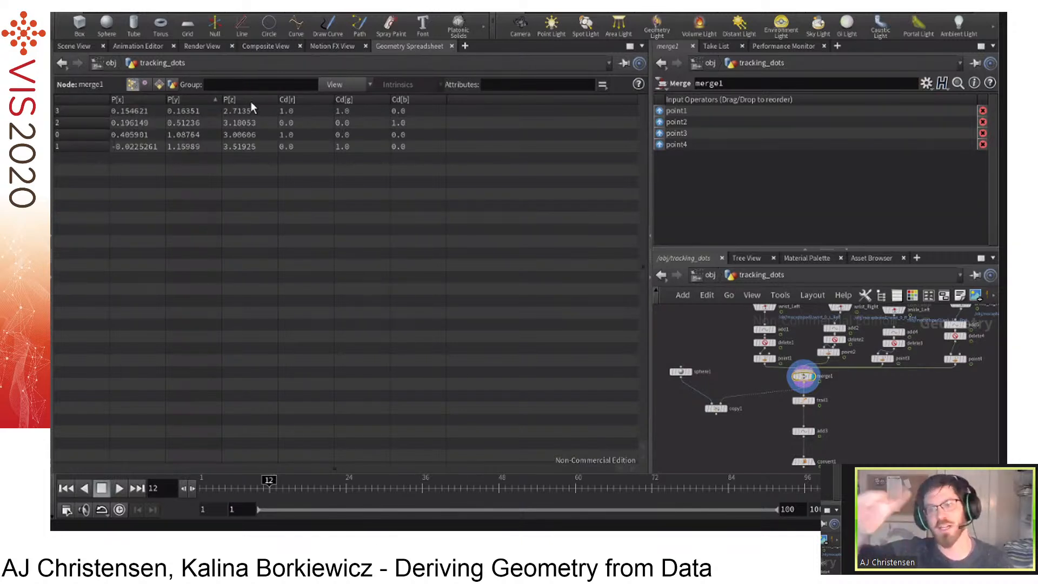
Sort merge1's points in both directions by Cd[r], and restore the ascending order by point number.
click(285, 99)
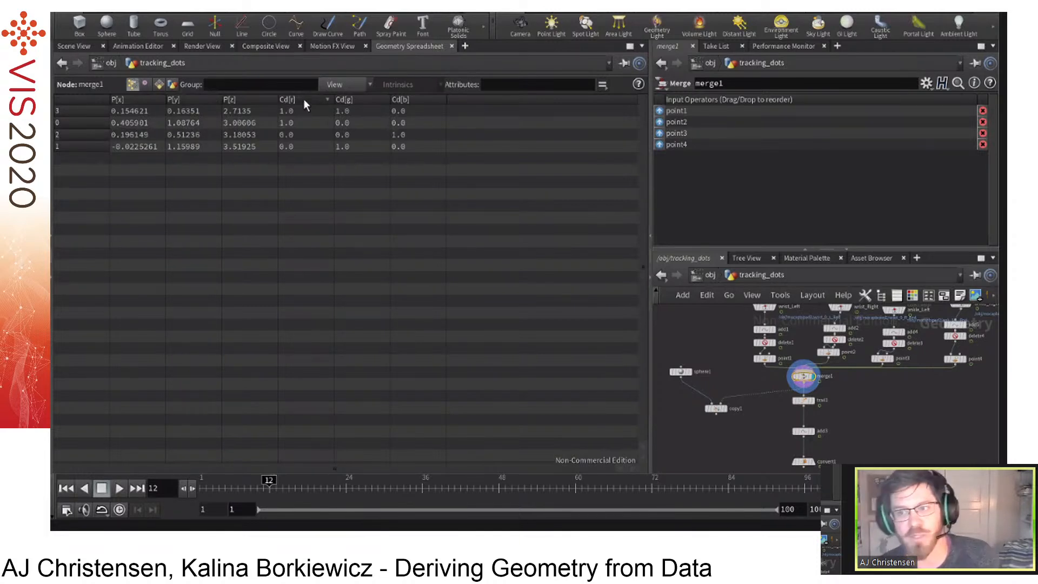
click(303, 98)
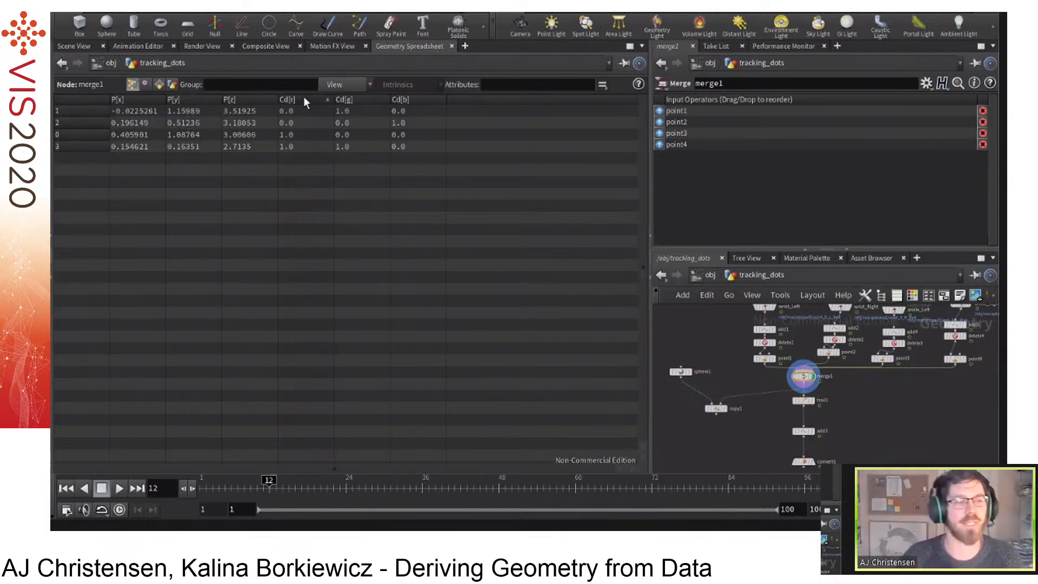
click(304, 99)
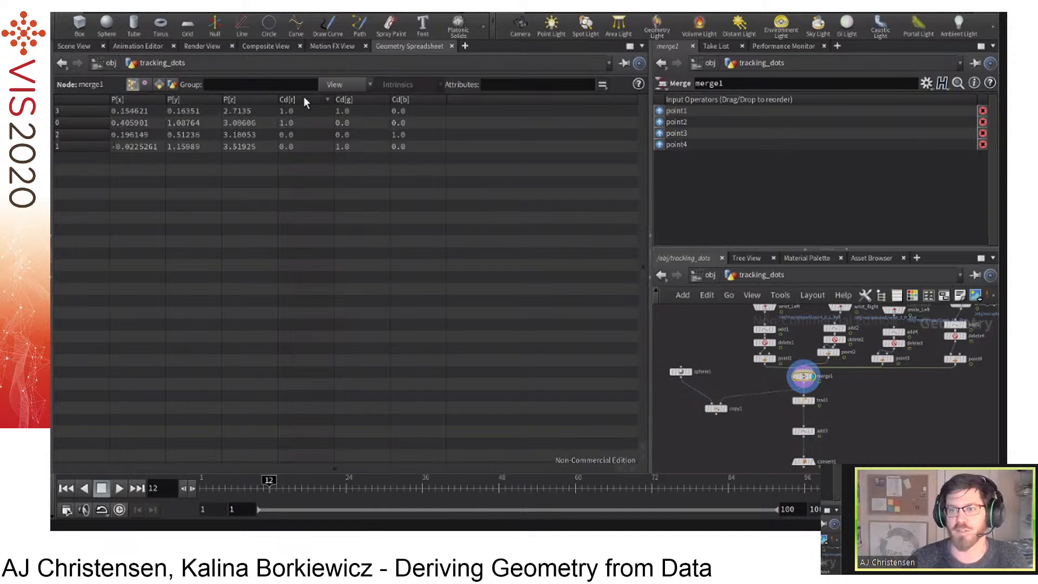
click(303, 98)
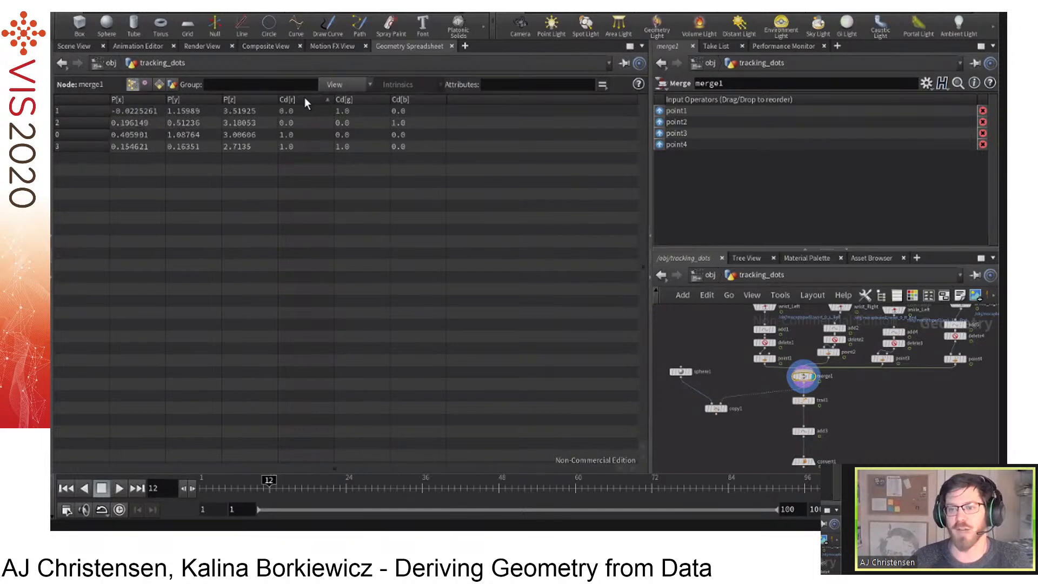
click(103, 100)
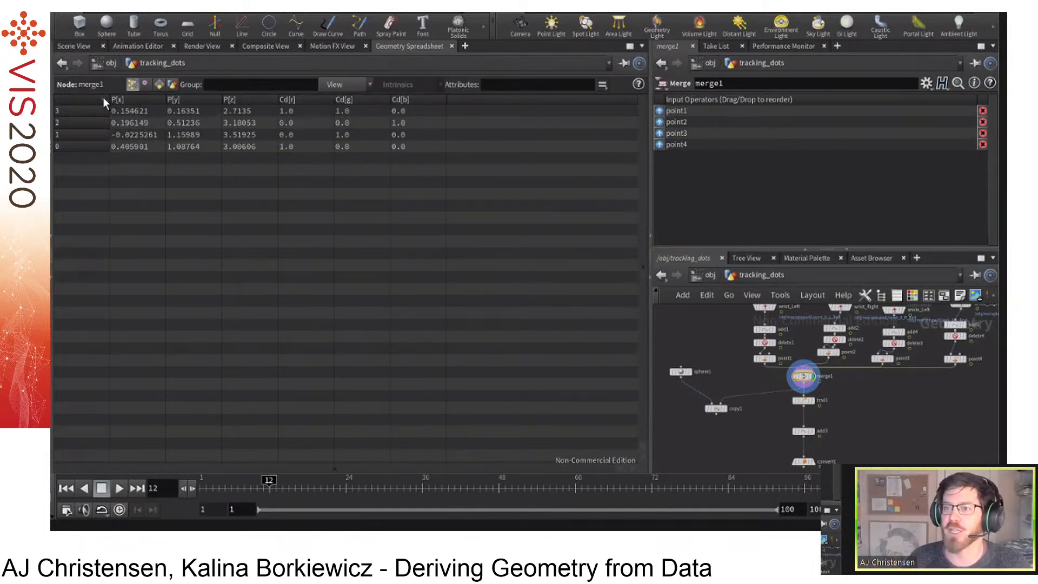
click(103, 99)
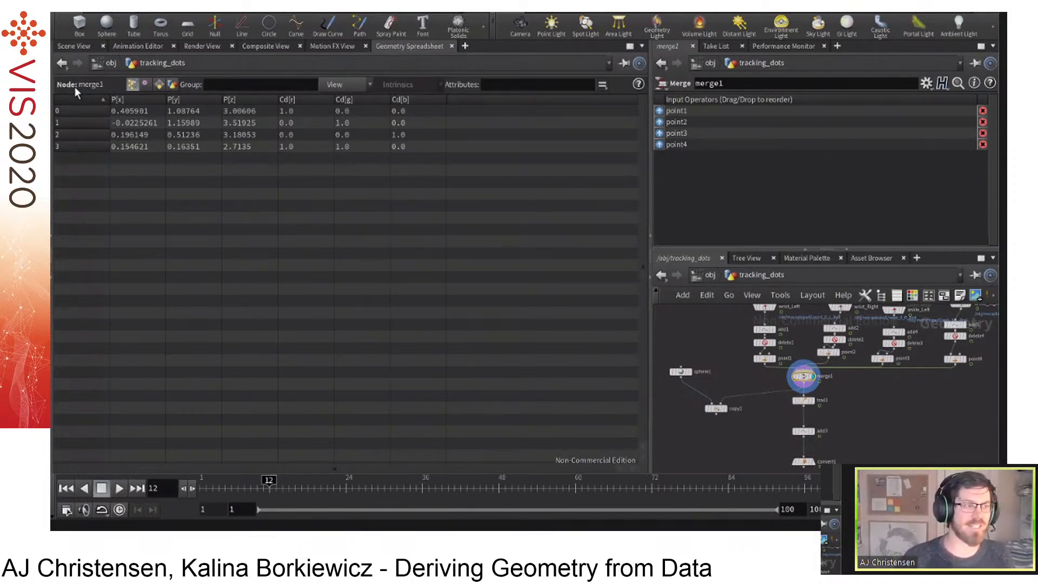
Return to the Scene View and display trail1 with its parameters.
click(76, 46)
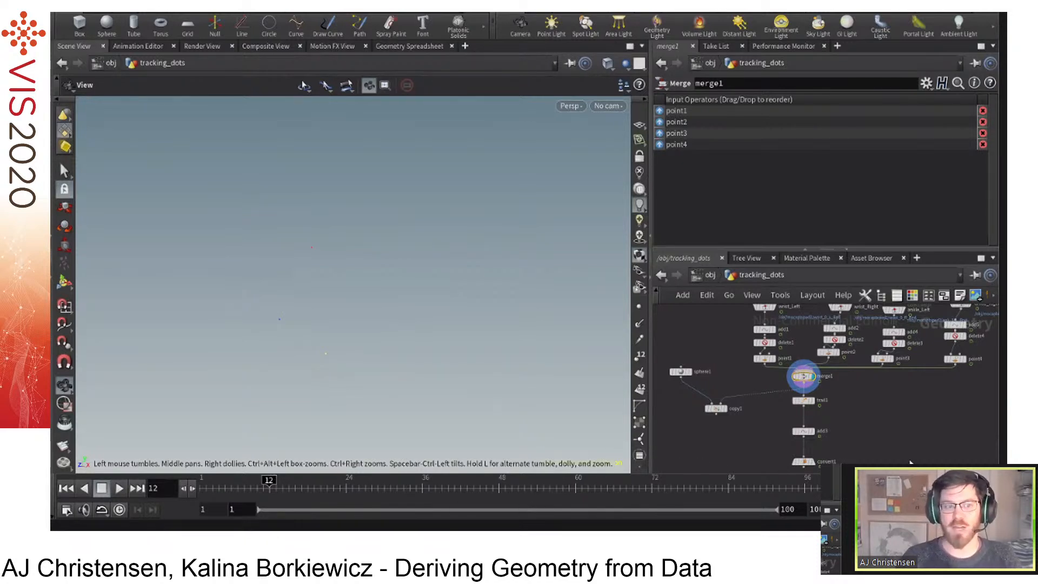
middle_drag(908, 447, 909, 420)
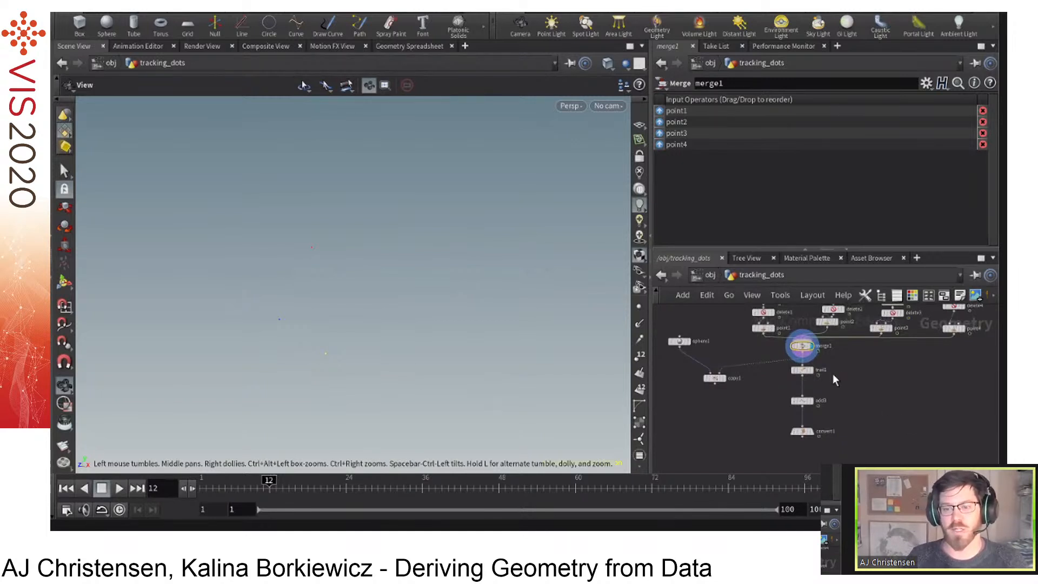
click(805, 372)
mouse_move(808, 377)
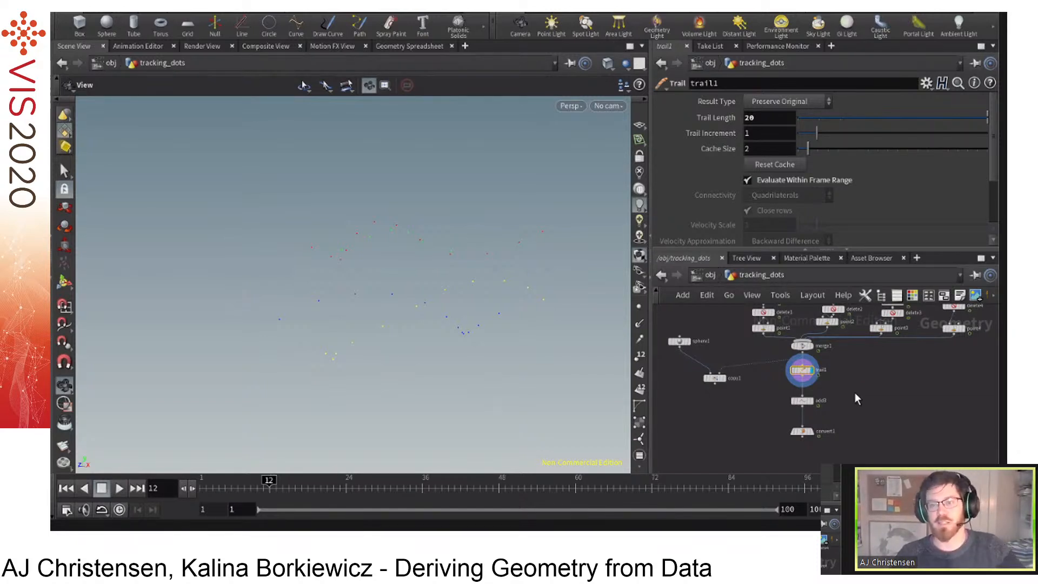
Try Trail Length values of 10 and 5 on trail1, and set it back to 20.
double_click(760, 118)
text(1)
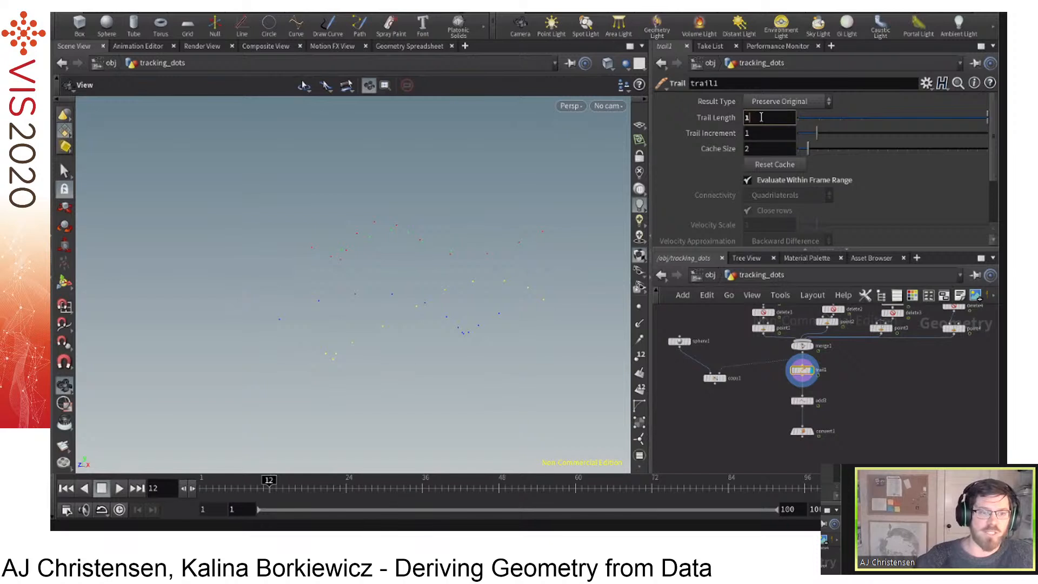
text(0)
key(Return)
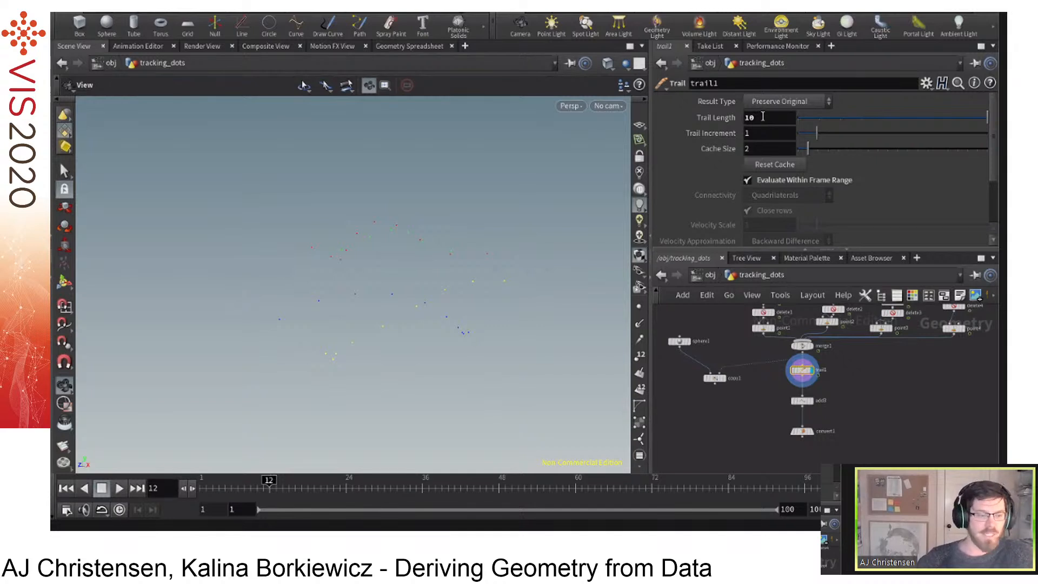
double_click(767, 119)
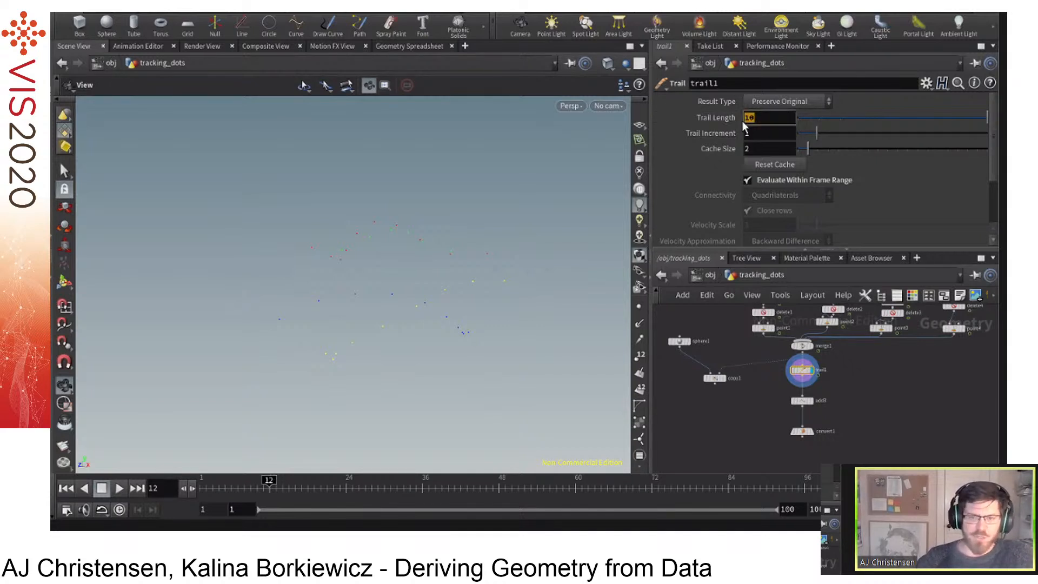
text(5)
key(Return)
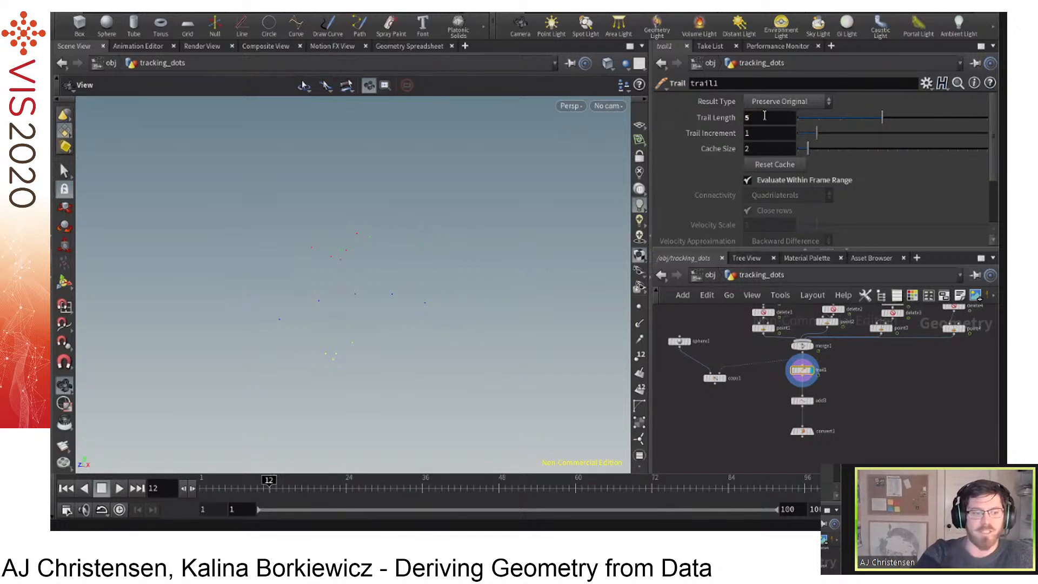
double_click(747, 118)
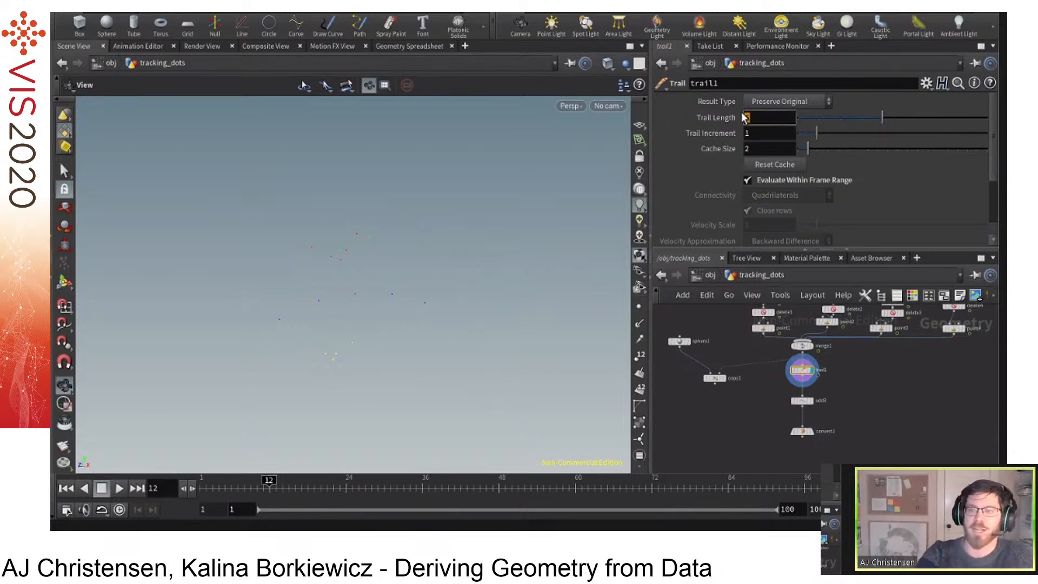
text(20)
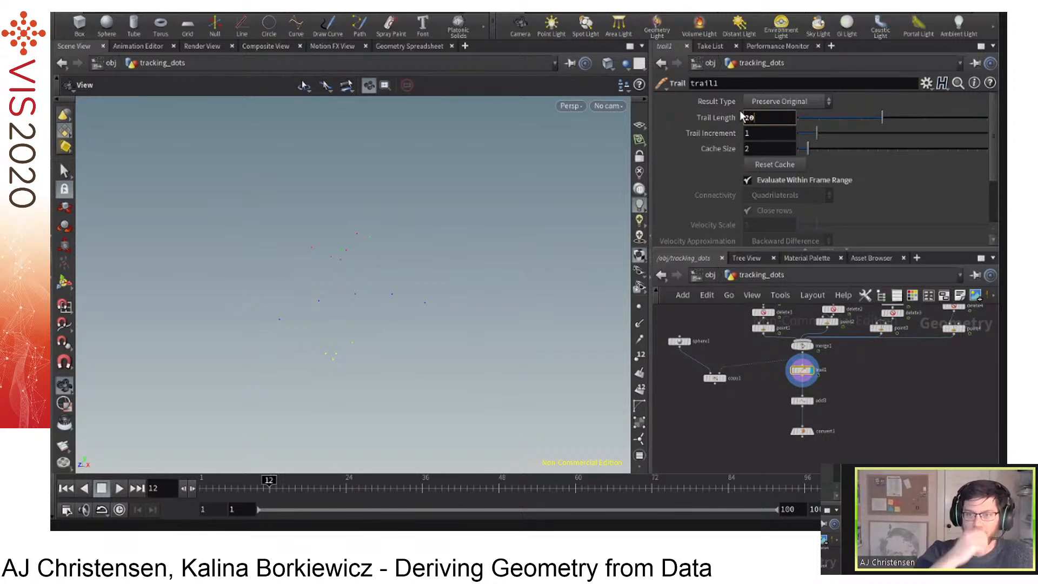
key(Return)
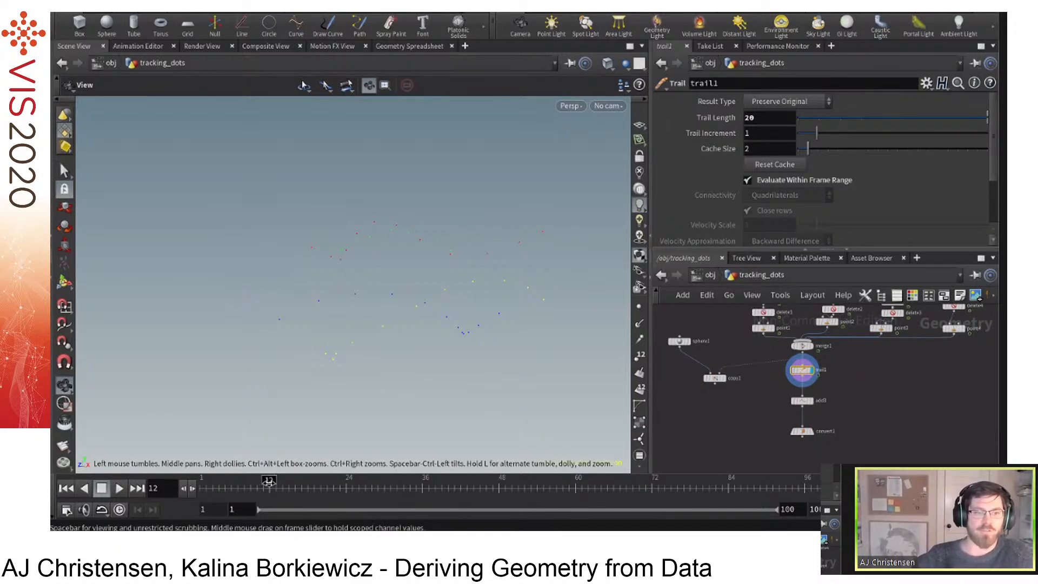
Display add3 with its parameters, scrubbing the animation to frame 22 before and to frame 20 after.
mouse_move(269, 480)
mouse_down()
mouse_move(425, 481)
mouse_move(255, 501)
mouse_move(331, 483)
mouse_move(431, 481)
mouse_move(347, 483)
mouse_move(237, 506)
mouse_move(317, 482)
mouse_move(439, 476)
mouse_move(334, 489)
mouse_up()
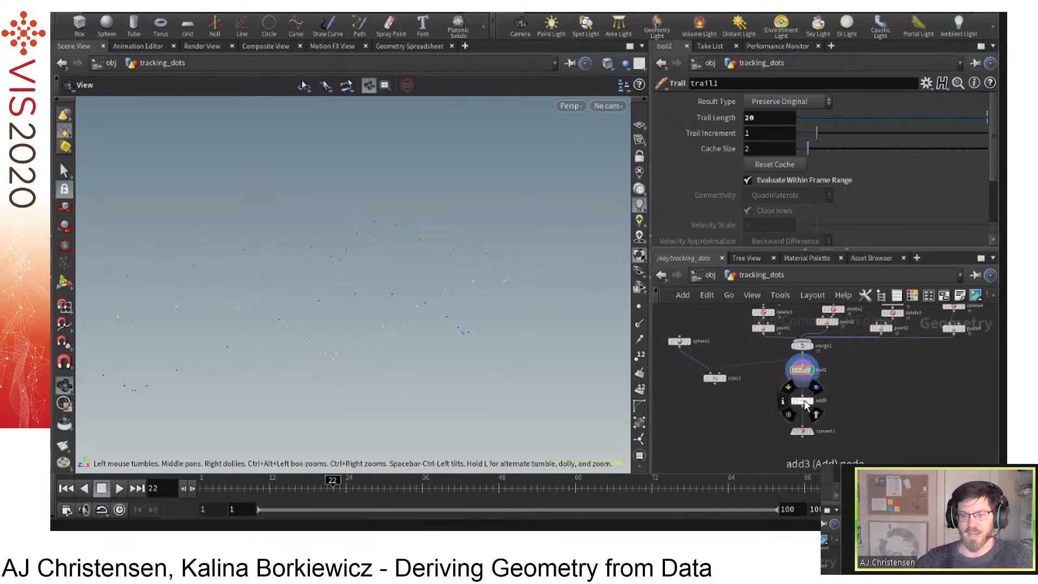
click(815, 411)
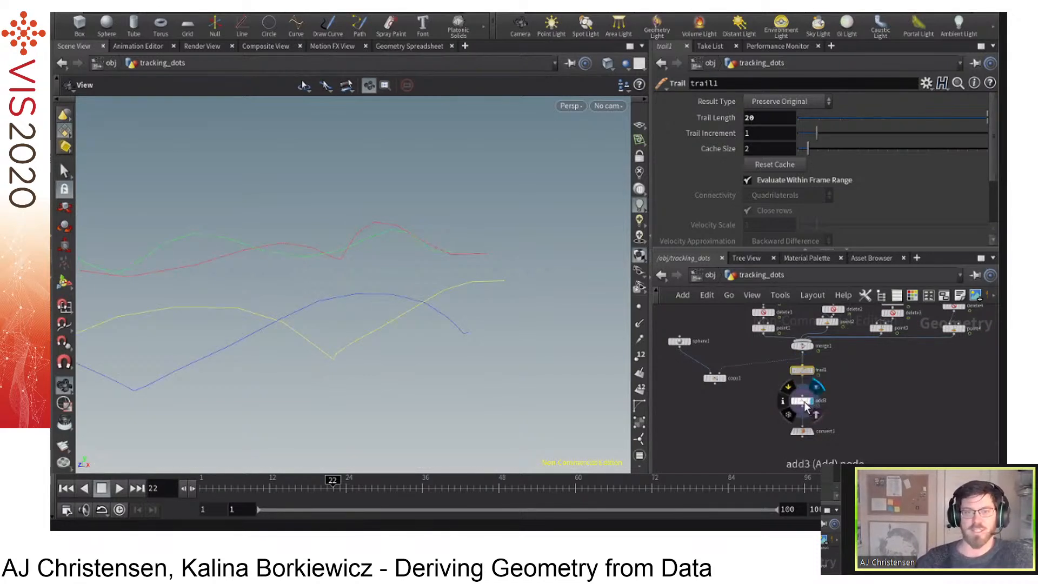
click(804, 404)
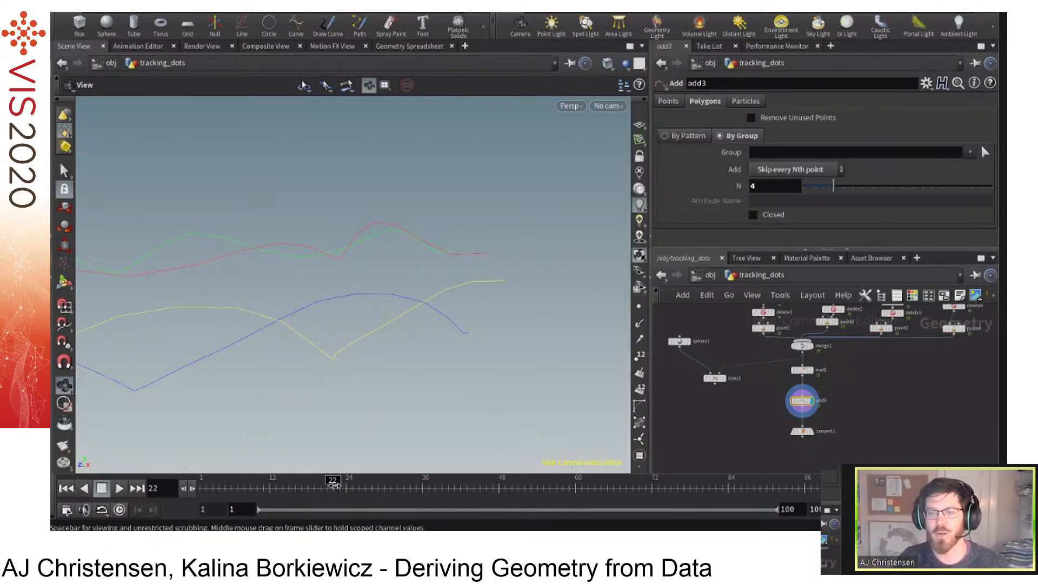
drag(336, 487, 320, 490)
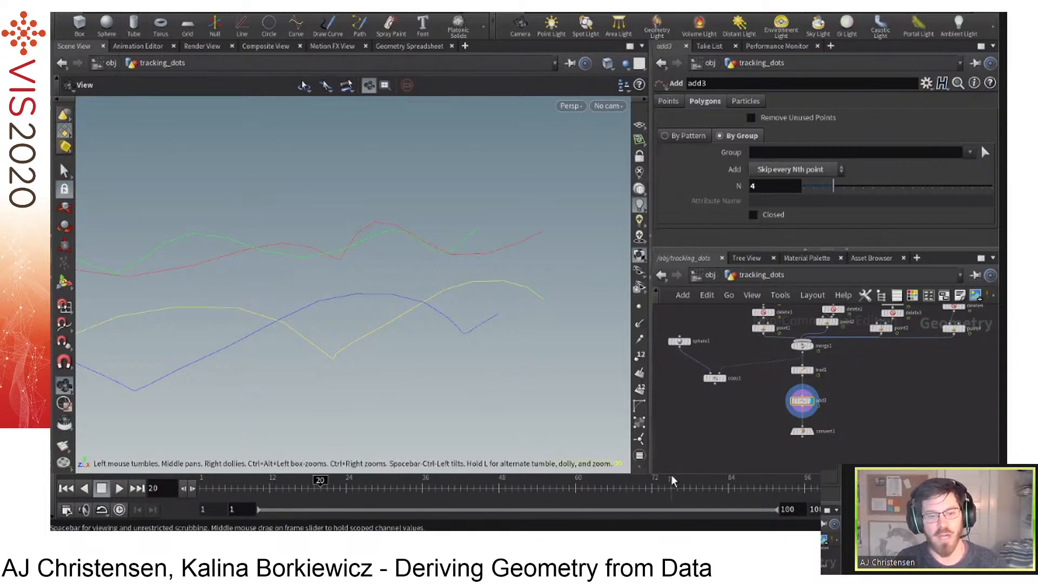
Display convert1 with its parameters to view the trails converted to NURBS curves.
click(813, 433)
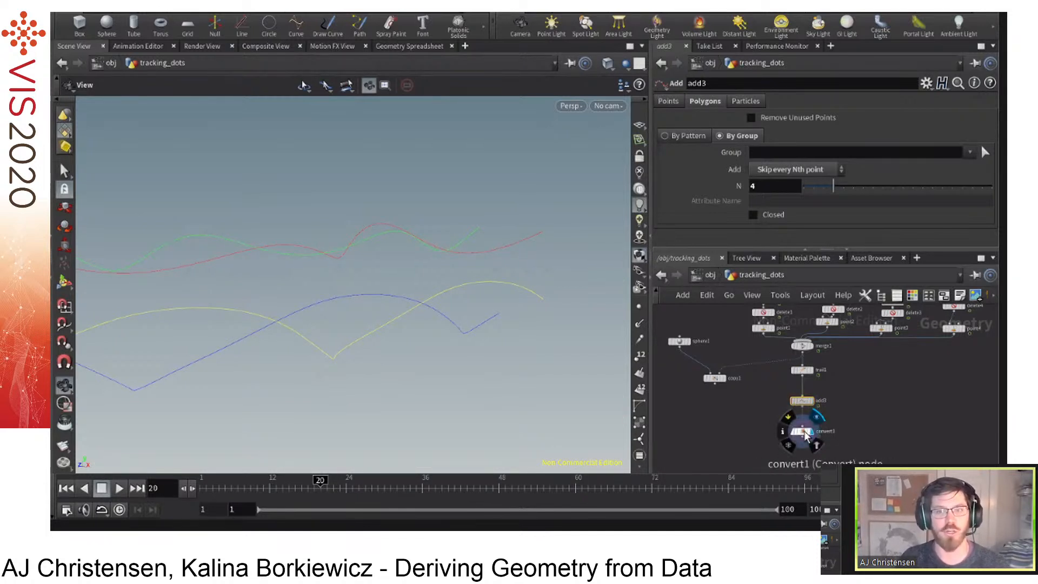
click(803, 432)
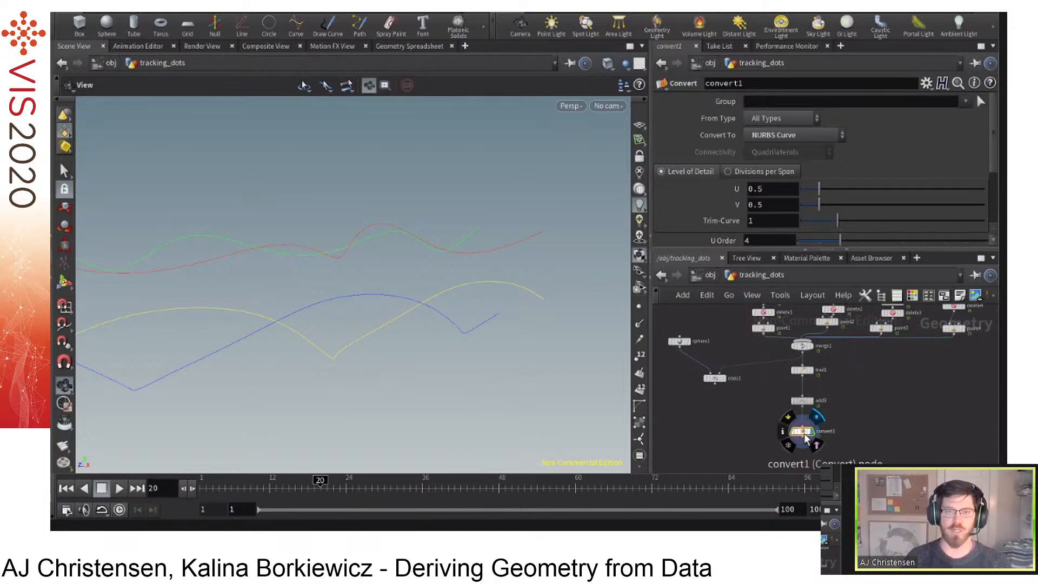
drag(459, 377, 443, 278)
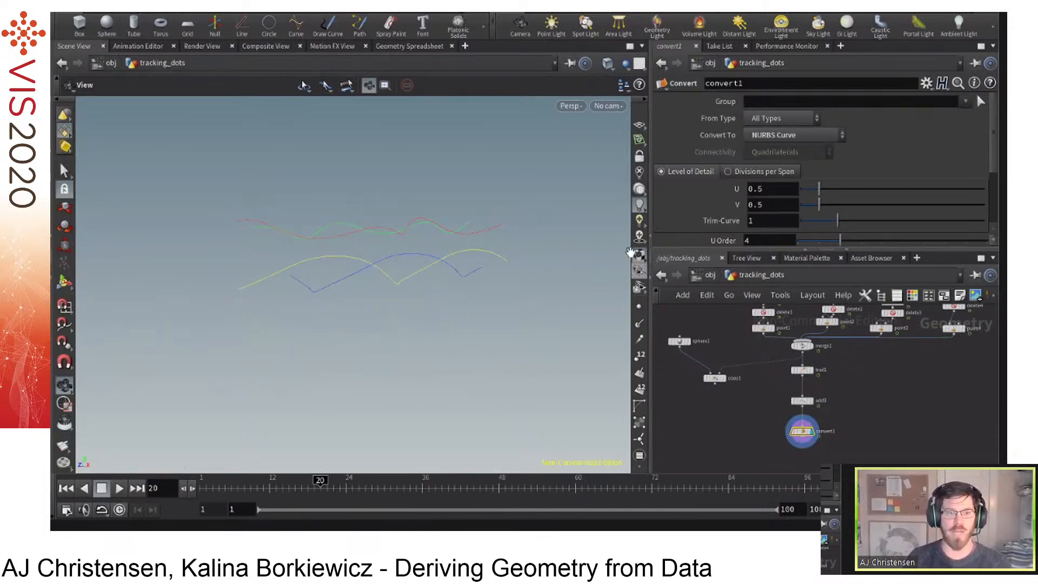
Show all scene objects together with the trail curves and scrub the animation to frame 27.
click(626, 63)
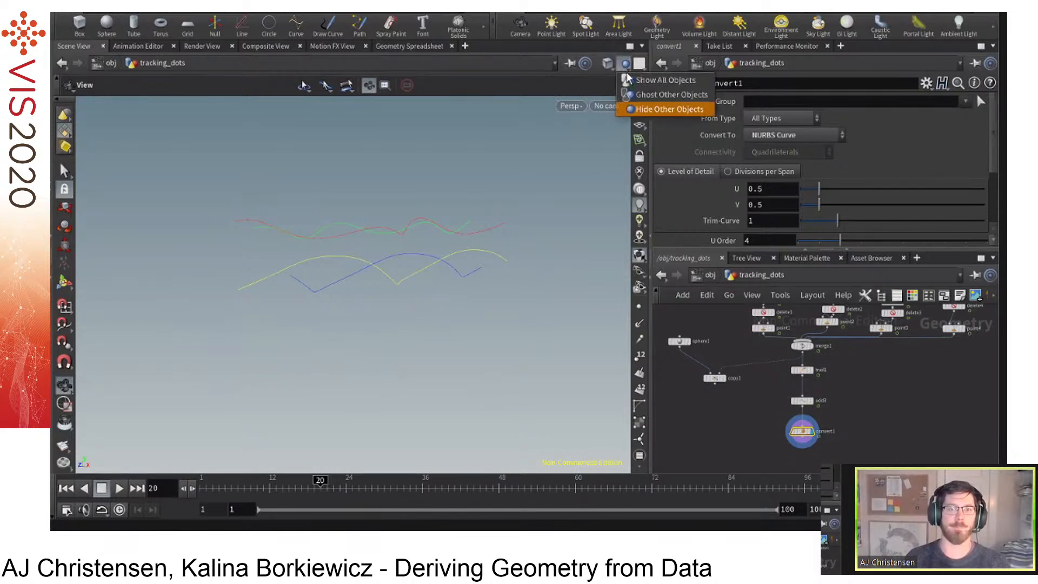
click(648, 79)
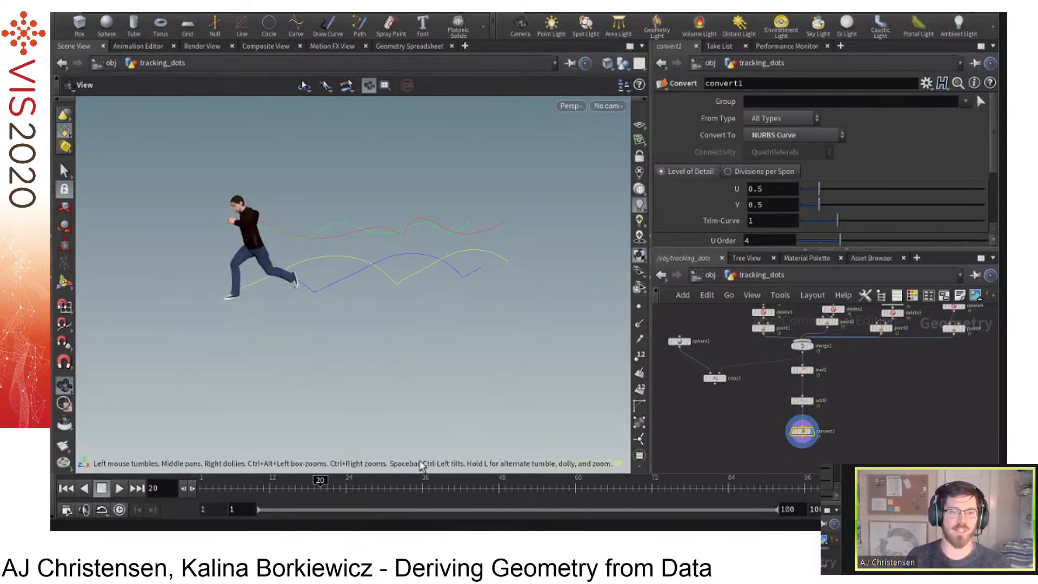
drag(319, 490, 422, 494)
drag(343, 355, 367, 495)
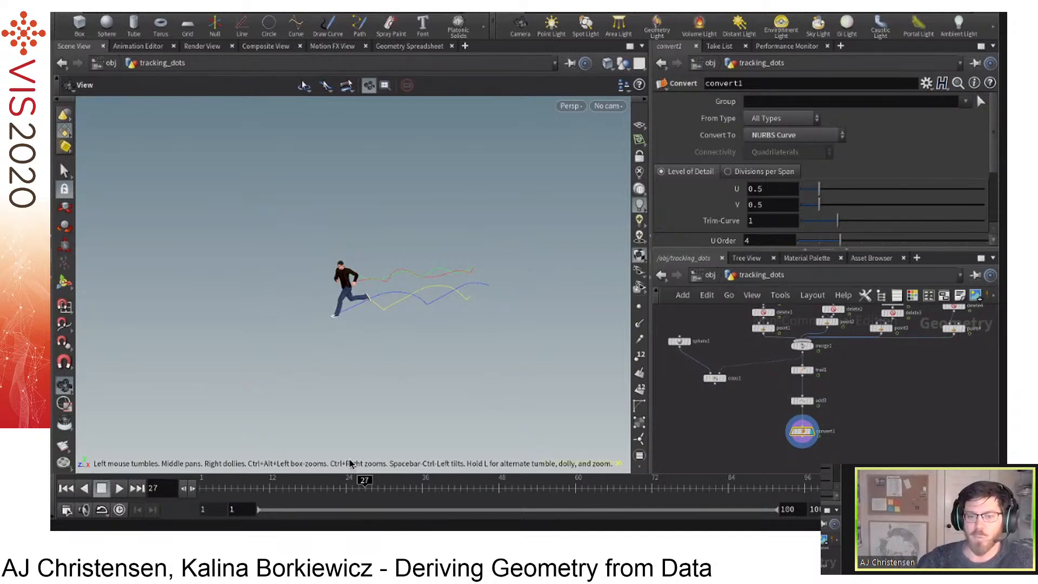
Display copy1 to view the spheres copied onto the tracked points, and scrub the animation to frame 31 and back to 29.
mouse_move(680, 346)
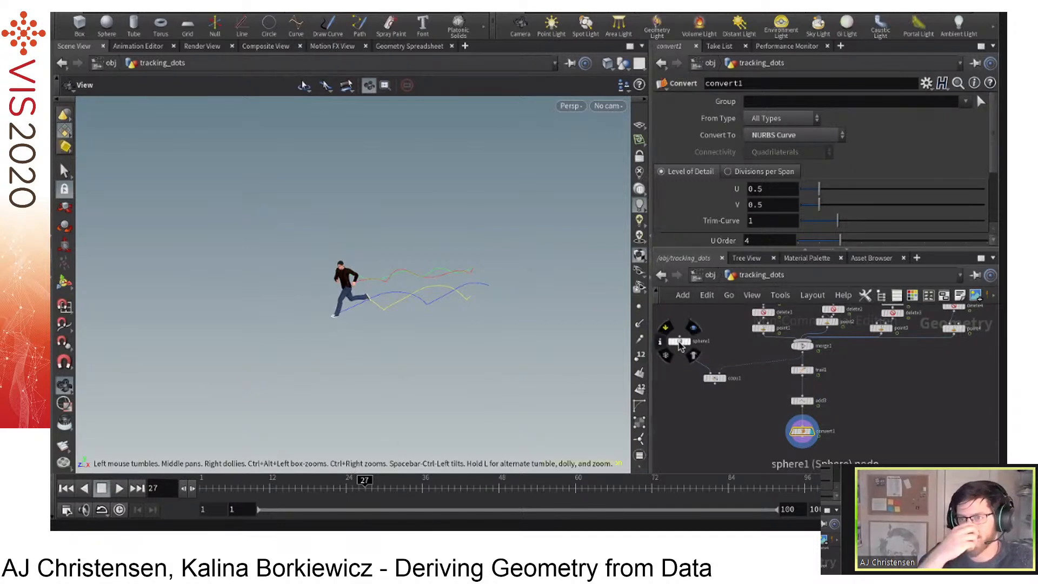
mouse_move(719, 383)
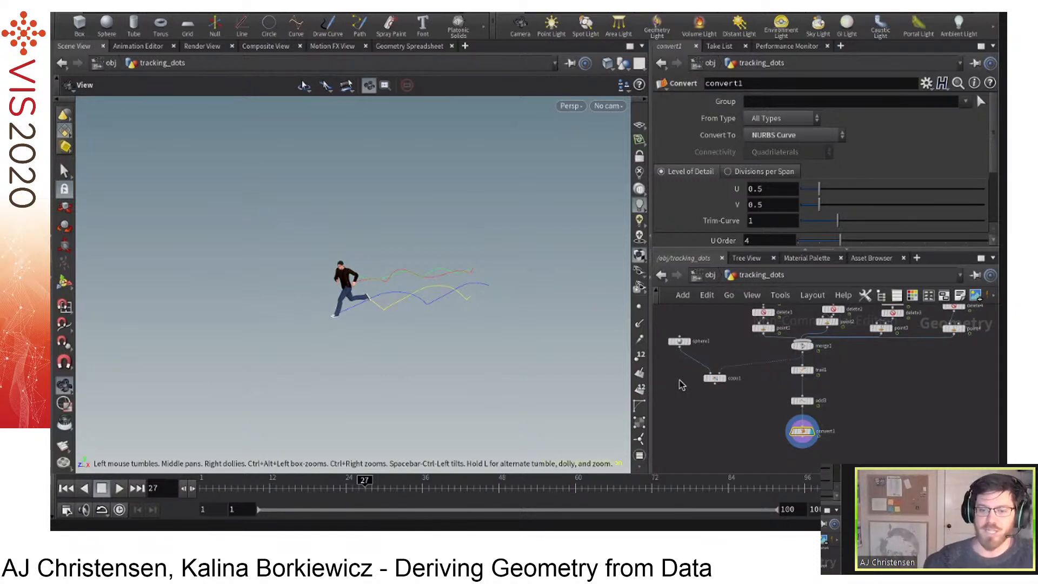
click(718, 382)
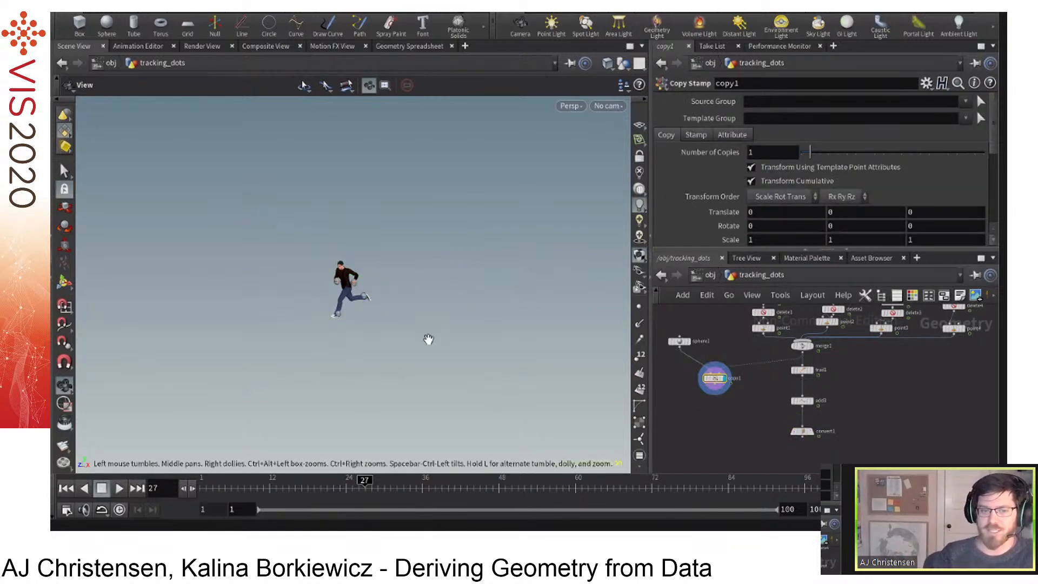
scroll(342, 294, up, 4)
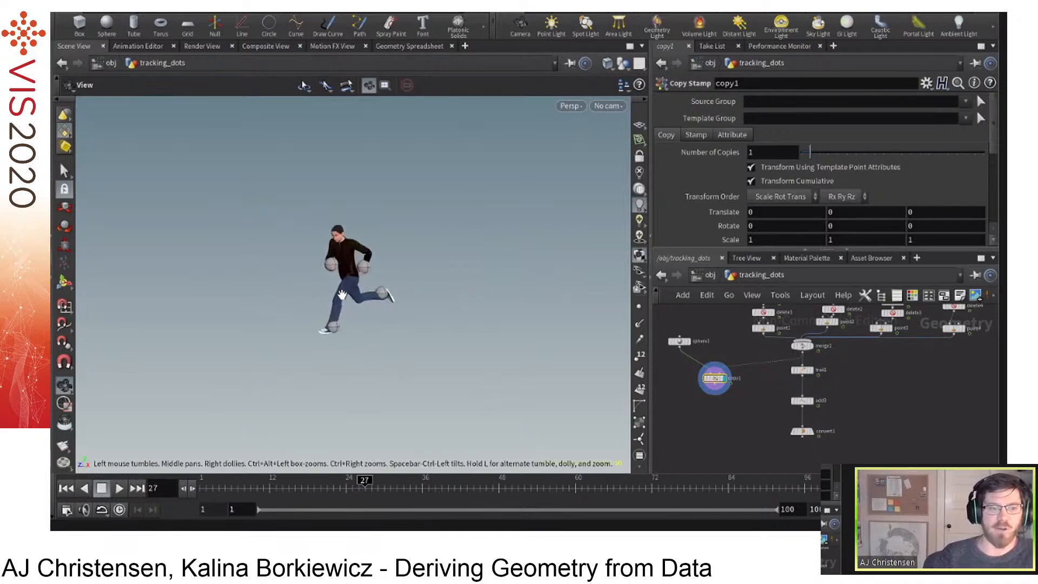
scroll(342, 294, up, 5)
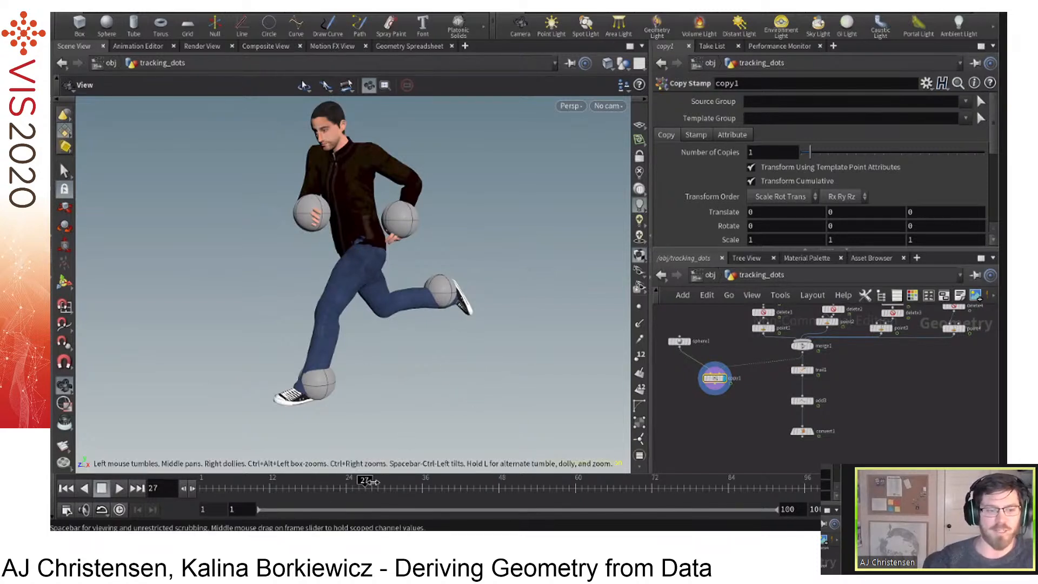
drag(371, 482, 390, 481)
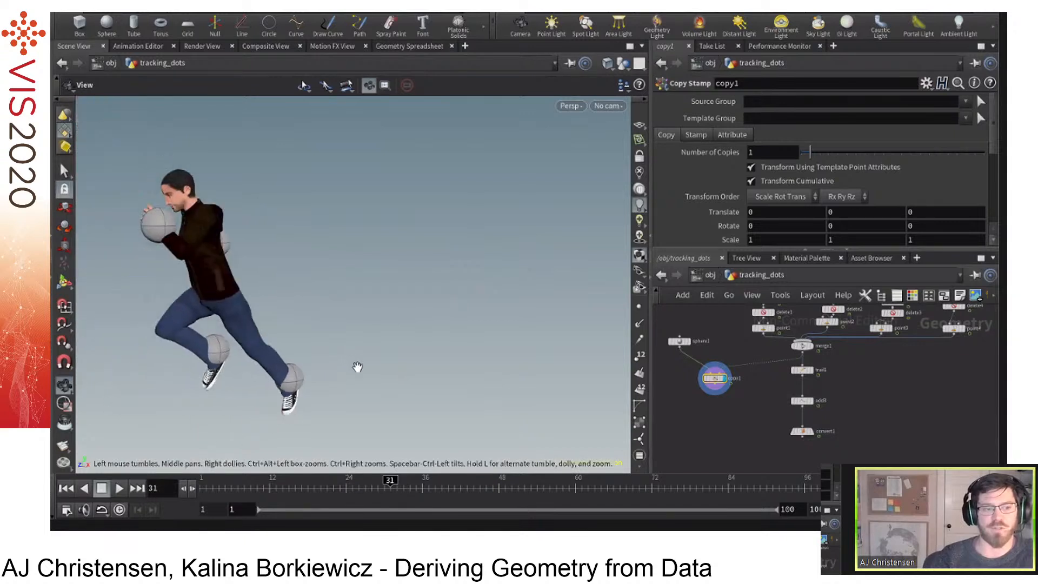
scroll(357, 367, down, 5)
click(385, 486)
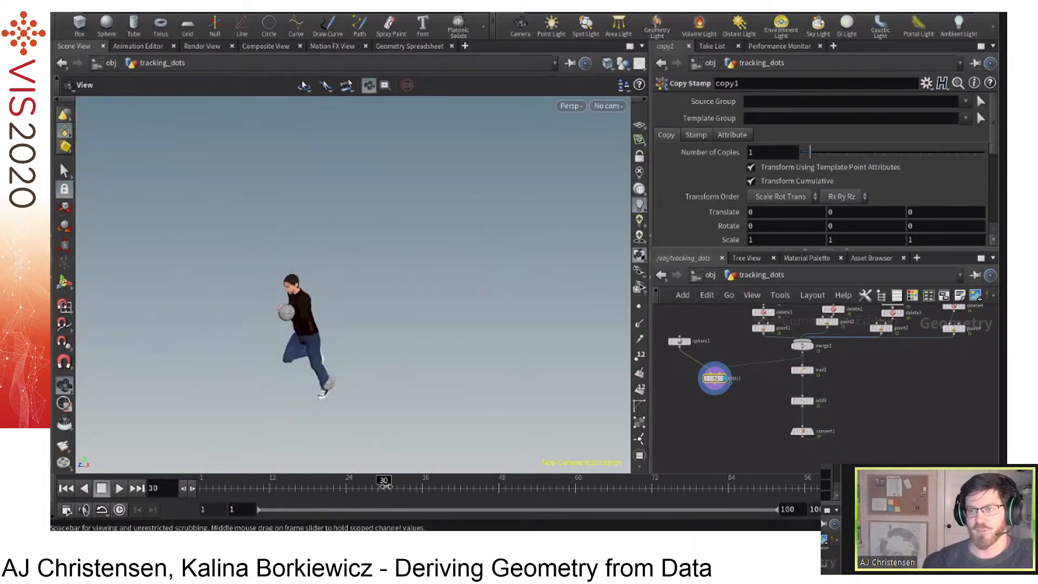
mouse_move(385, 485)
mouse_down()
mouse_move(288, 489)
mouse_move(378, 489)
mouse_up()
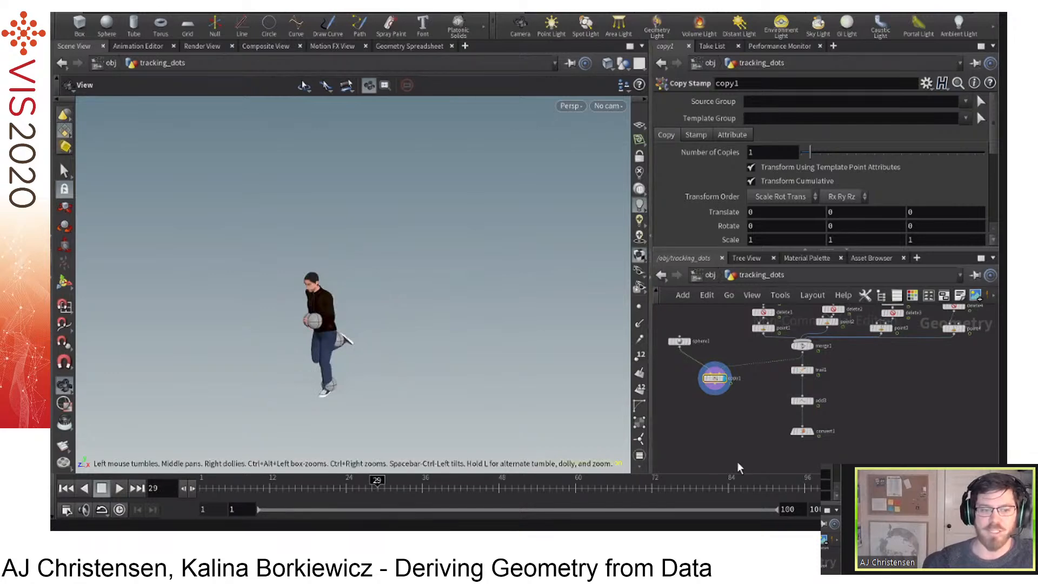
Add a Test Geometry: Pig Head node and place it beside sphere1 in the tracking_dots network.
key(Tab)
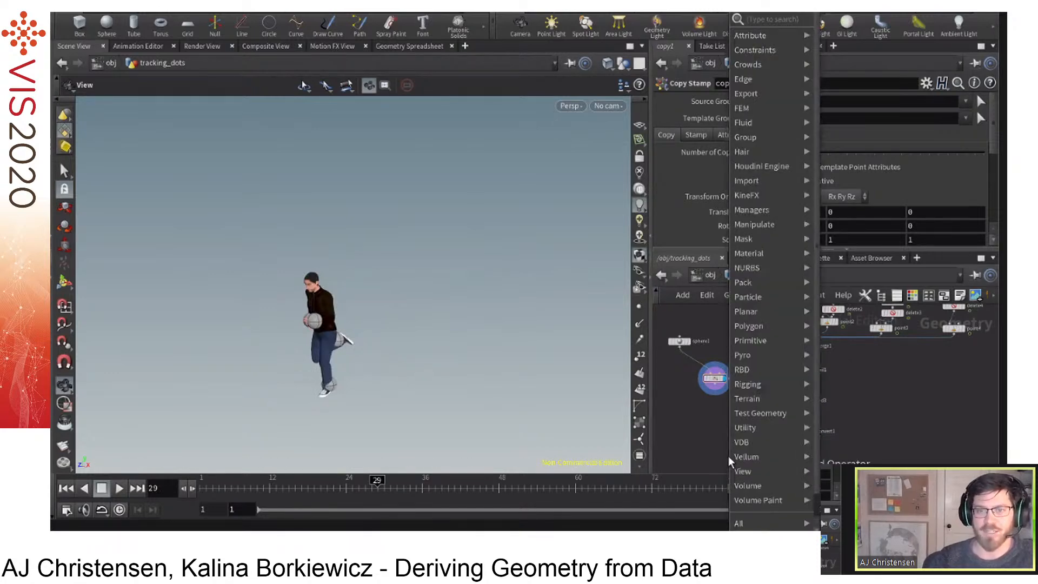
text(tea)
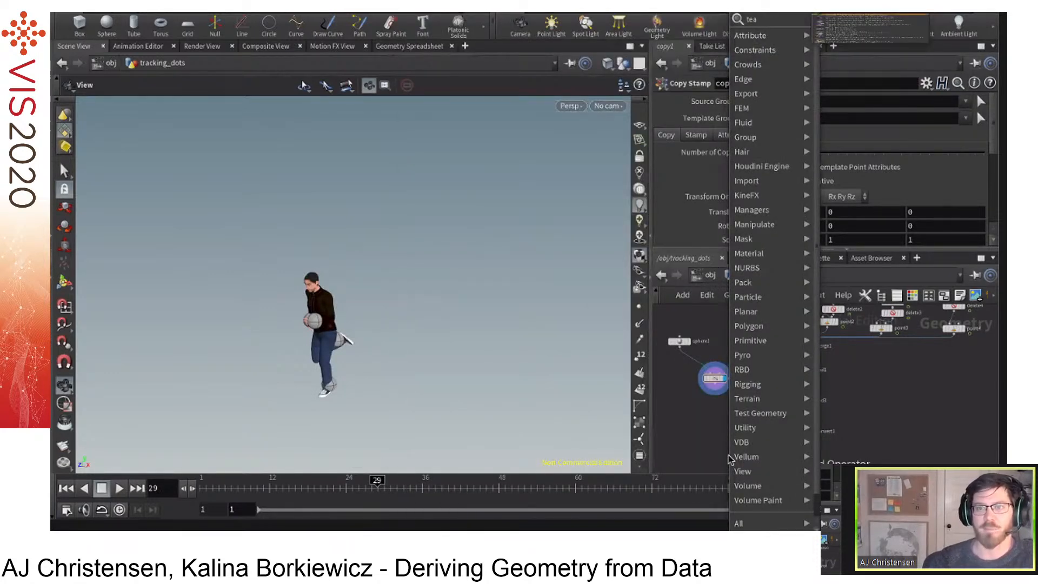
key(BackSpace)
key(BackSpace)
key(BackSpace)
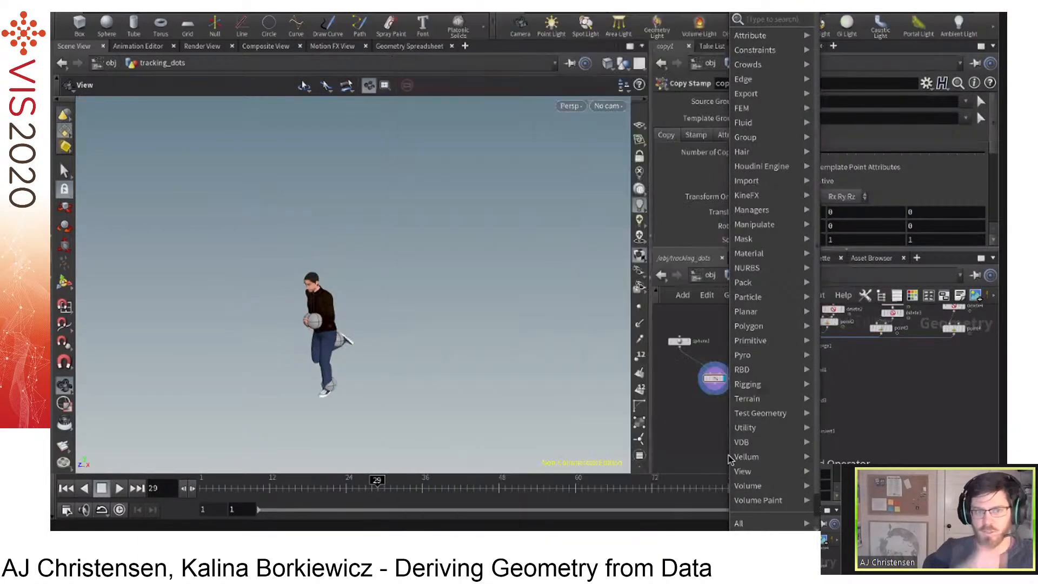
mouse_move(745, 426)
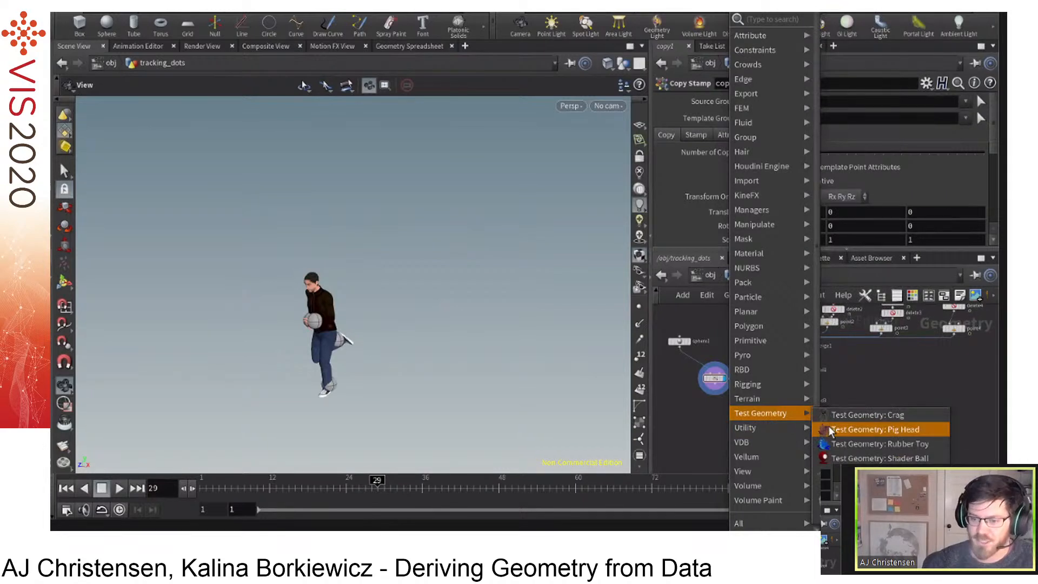
click(843, 429)
click(726, 425)
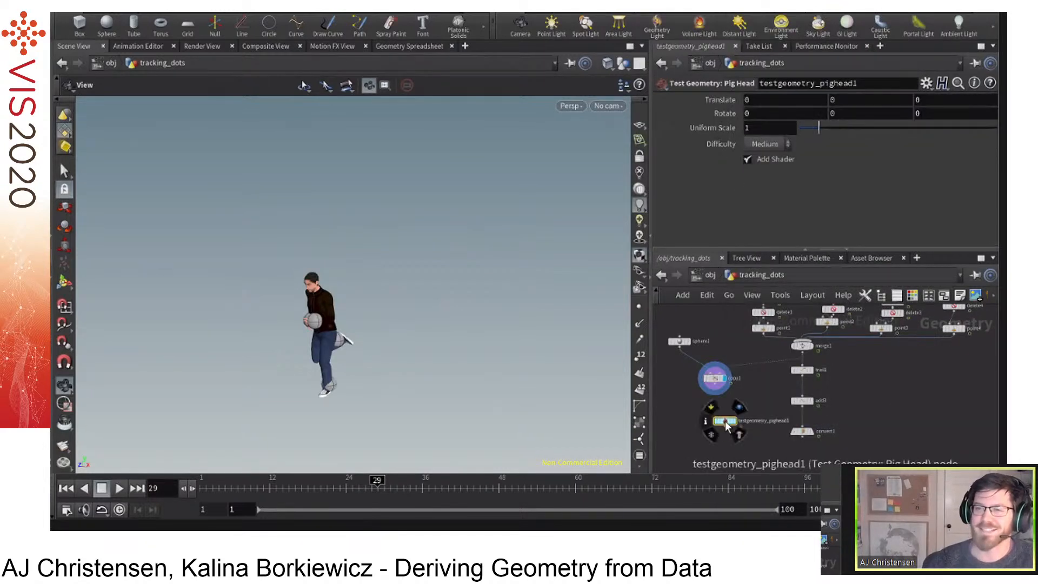
drag(726, 425, 722, 342)
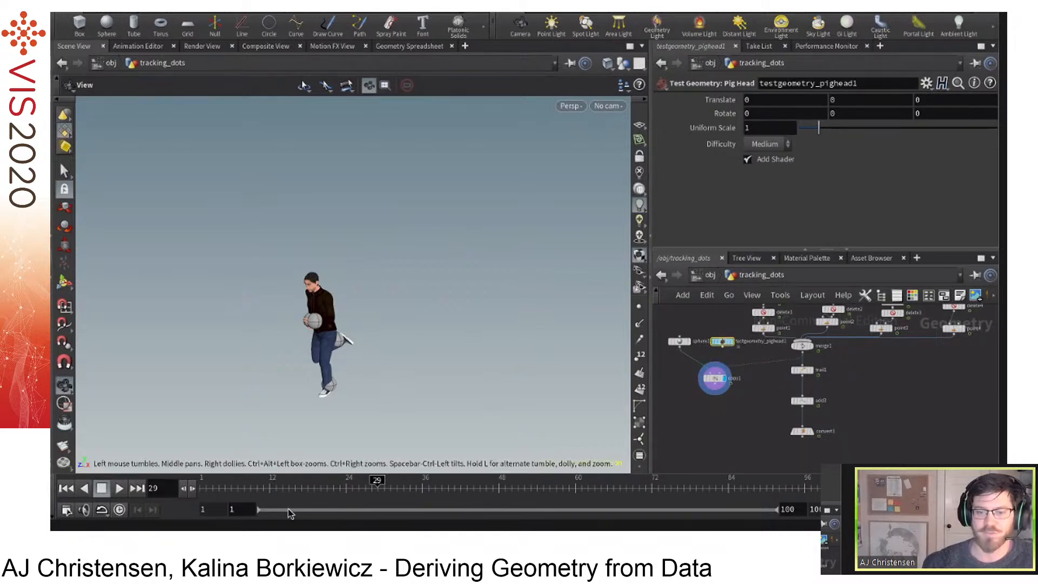
Connect the pig head to copy1 in place of the sphere, and set its Uniform Scale to .1.
click(723, 347)
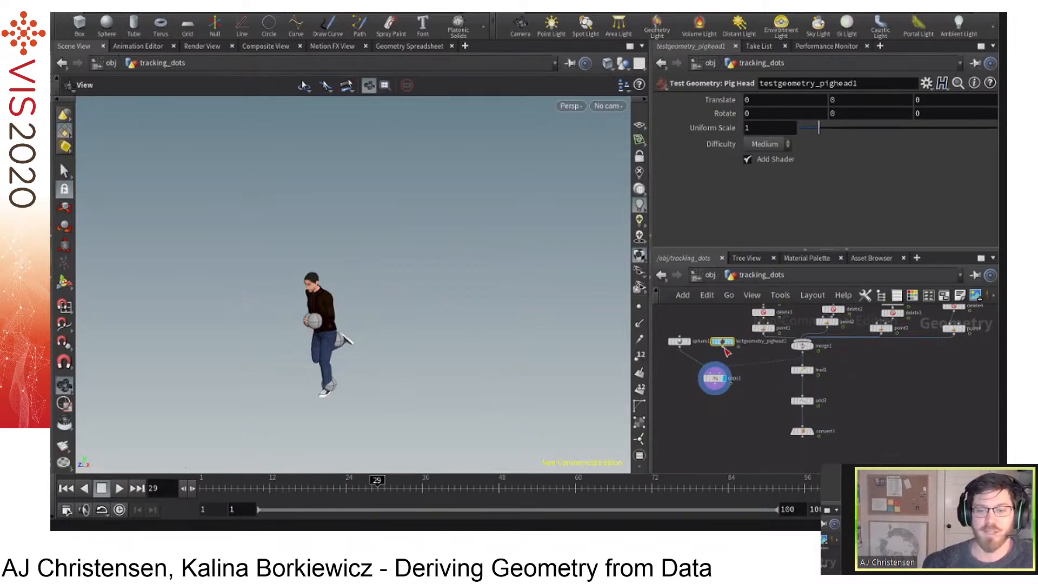
click(713, 374)
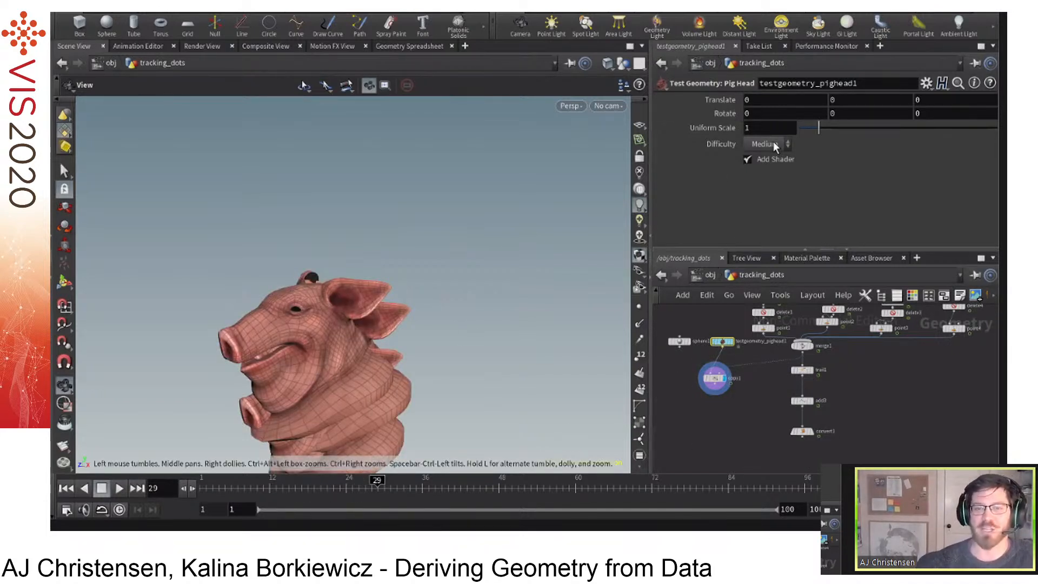
key(BackSpace)
text(.1)
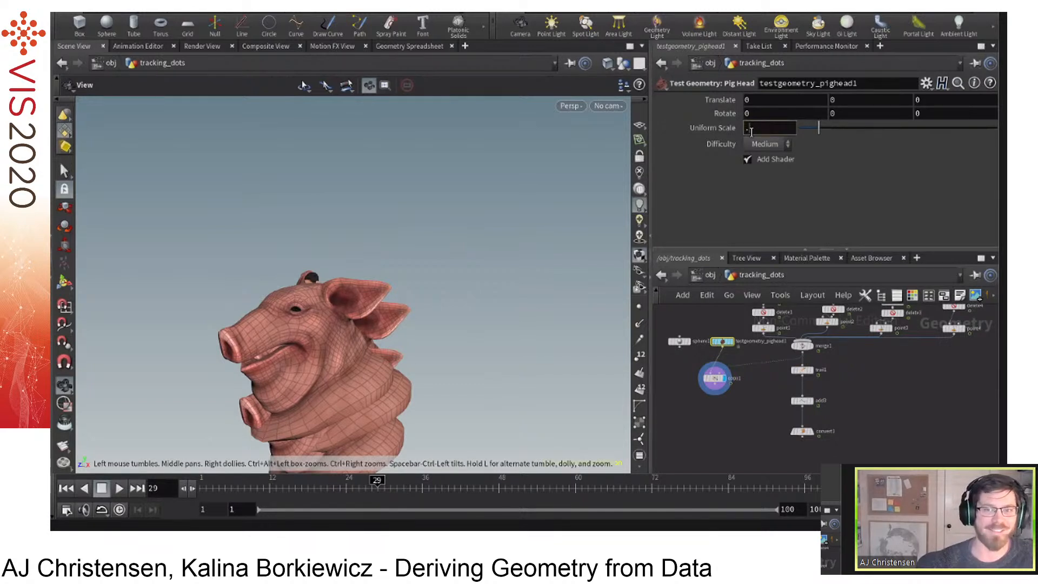
key(Return)
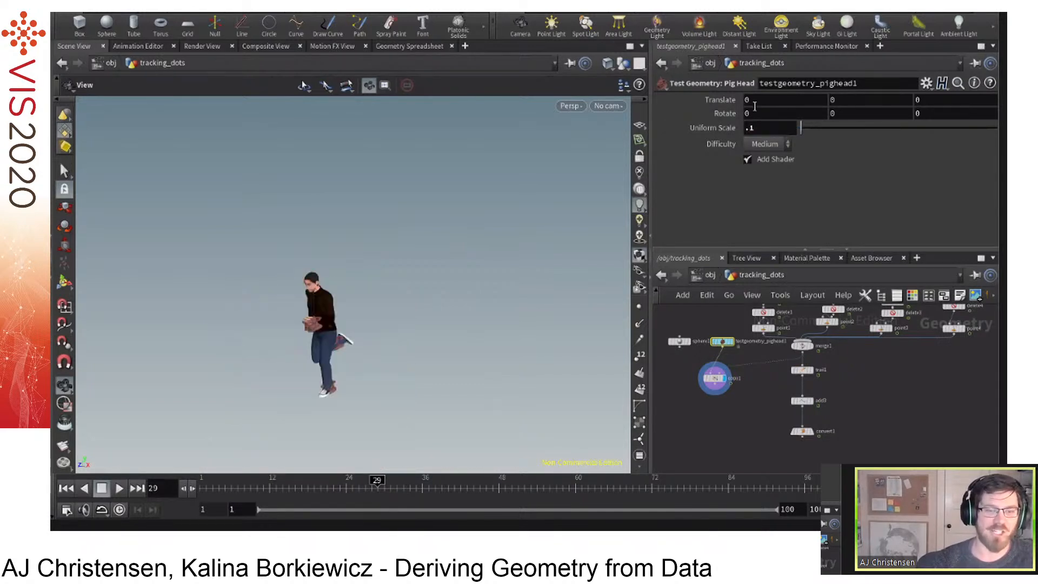
Examine the pig heads on the runner's hands and feet, scrubbing the animation to frame 28 and to frame 25.
drag(300, 322, 343, 356)
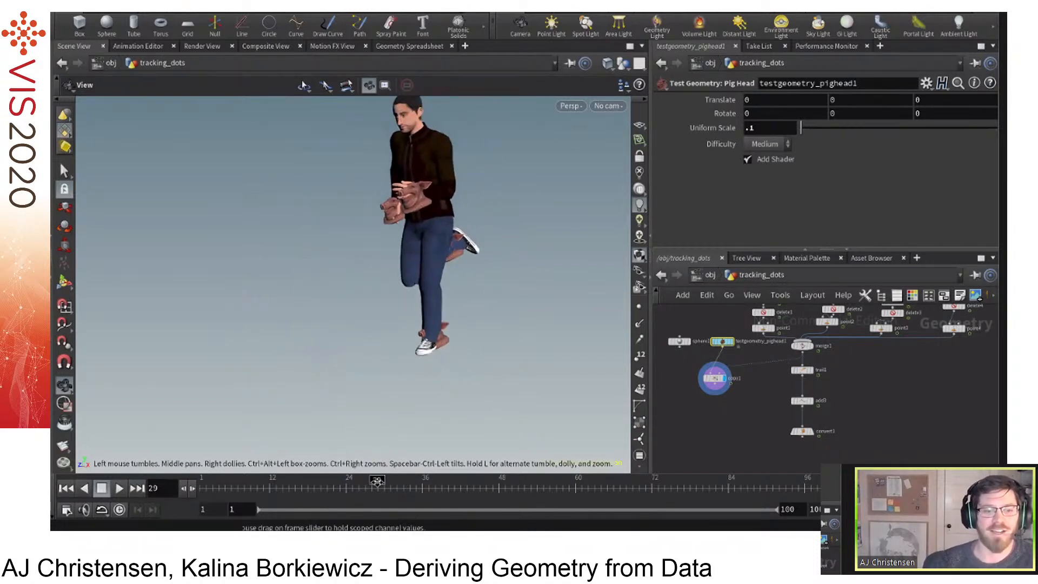
mouse_move(373, 481)
mouse_down()
mouse_move(352, 481)
mouse_move(398, 480)
mouse_move(371, 482)
mouse_up()
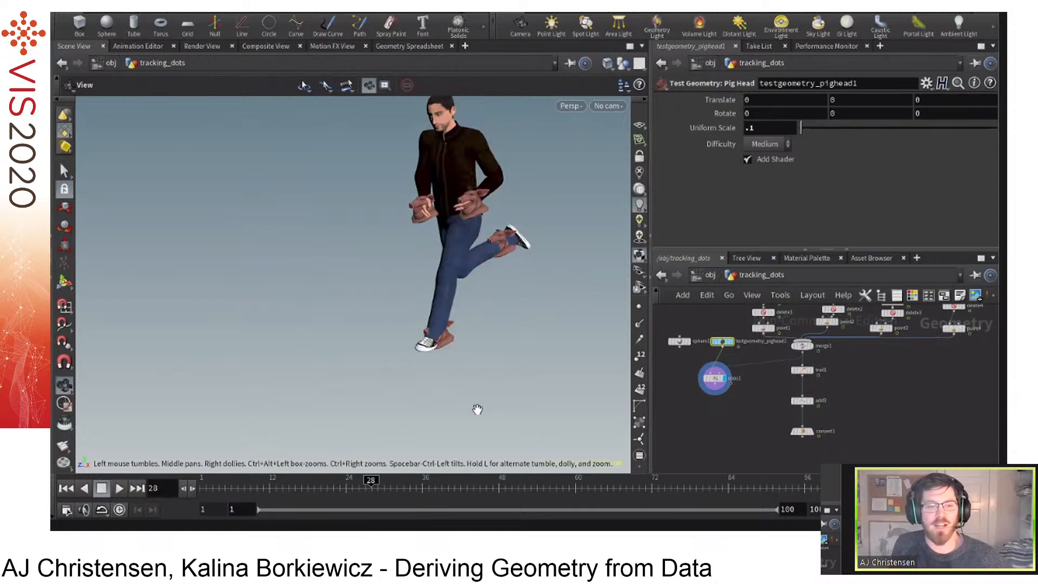
scroll(479, 411, down, 3)
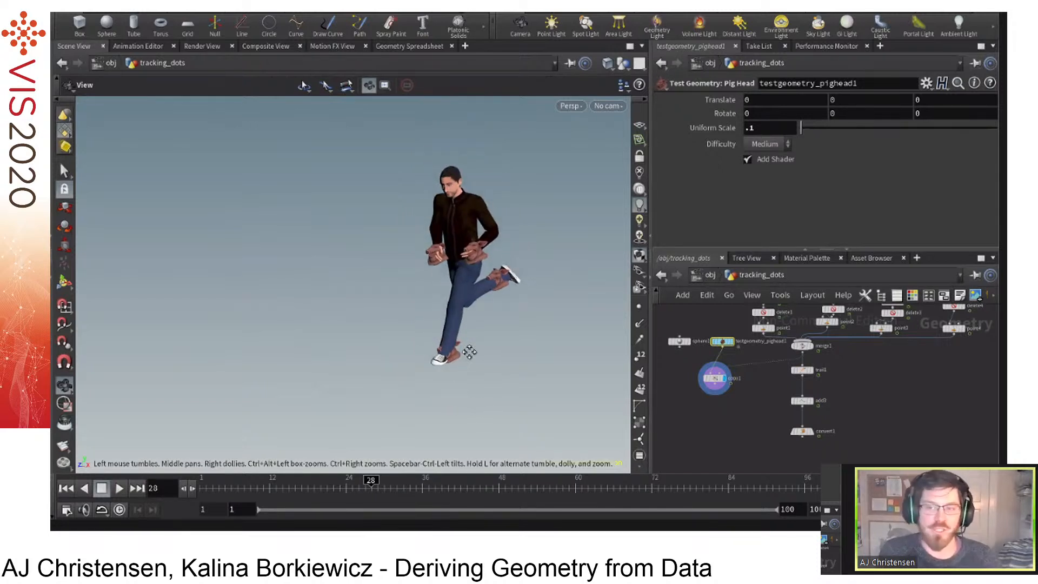
middle_drag(464, 354, 419, 361)
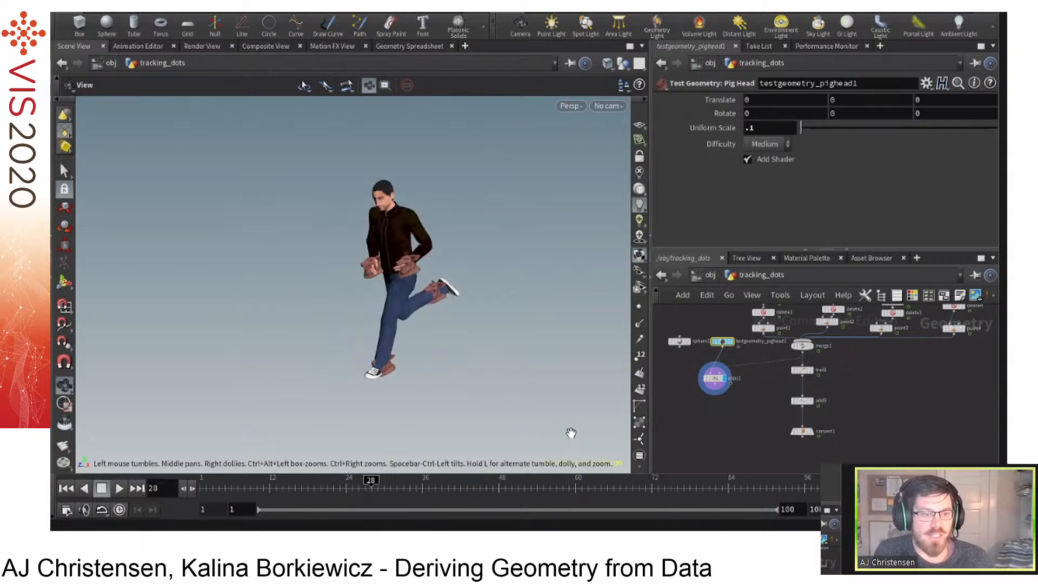
drag(371, 483, 354, 491)
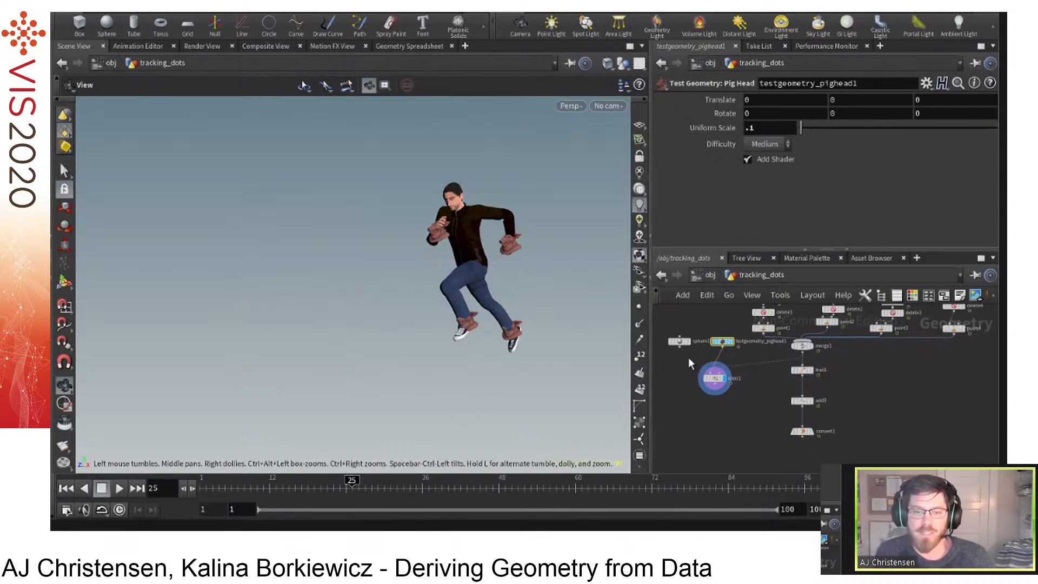
Return to the object level, set mocapbiped2's Animation to Sit Cheer, and frame the seated figure in the view.
click(709, 276)
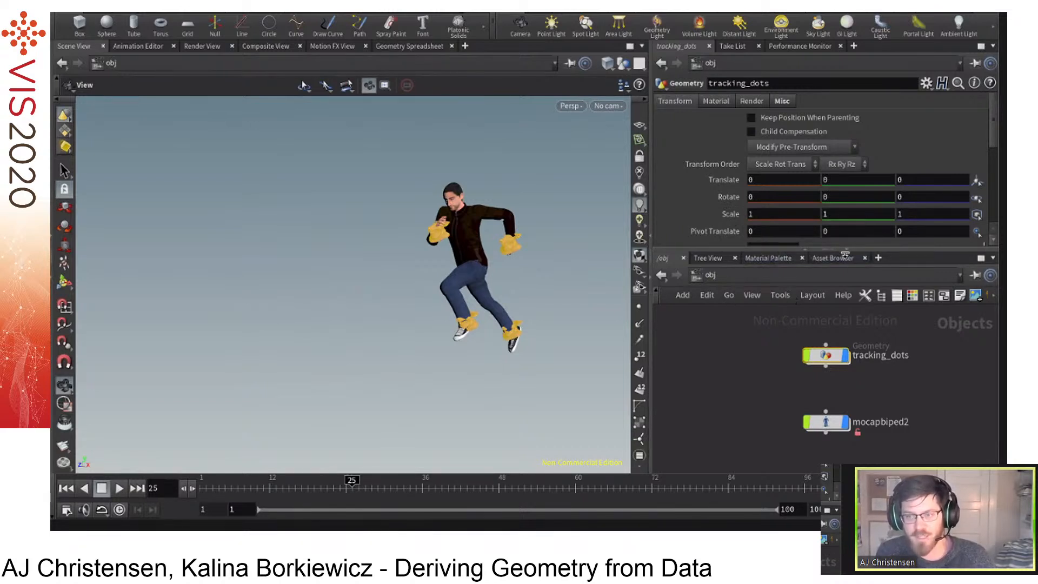
drag(832, 251, 845, 286)
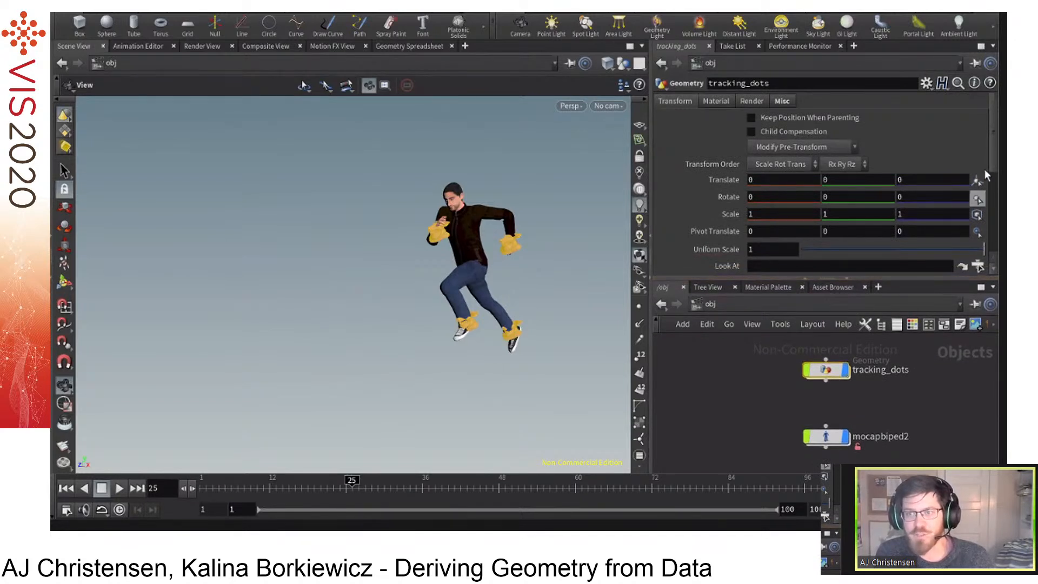
click(829, 441)
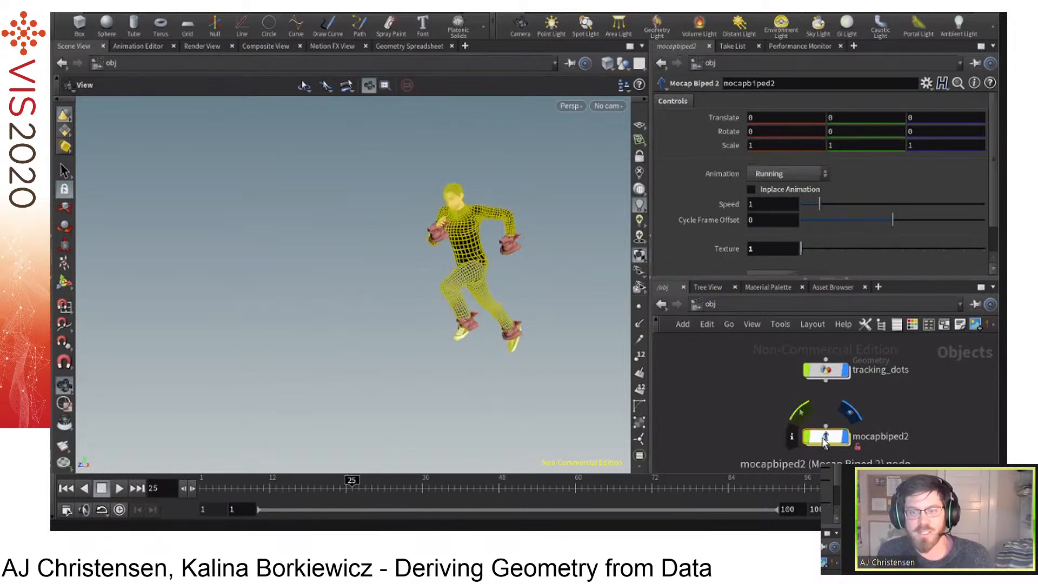
click(717, 373)
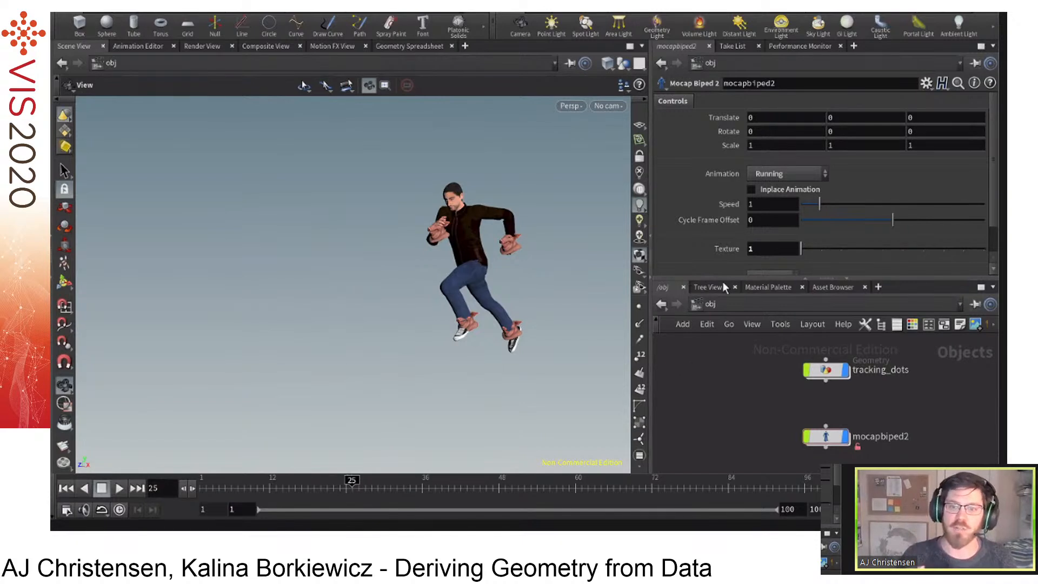
click(760, 175)
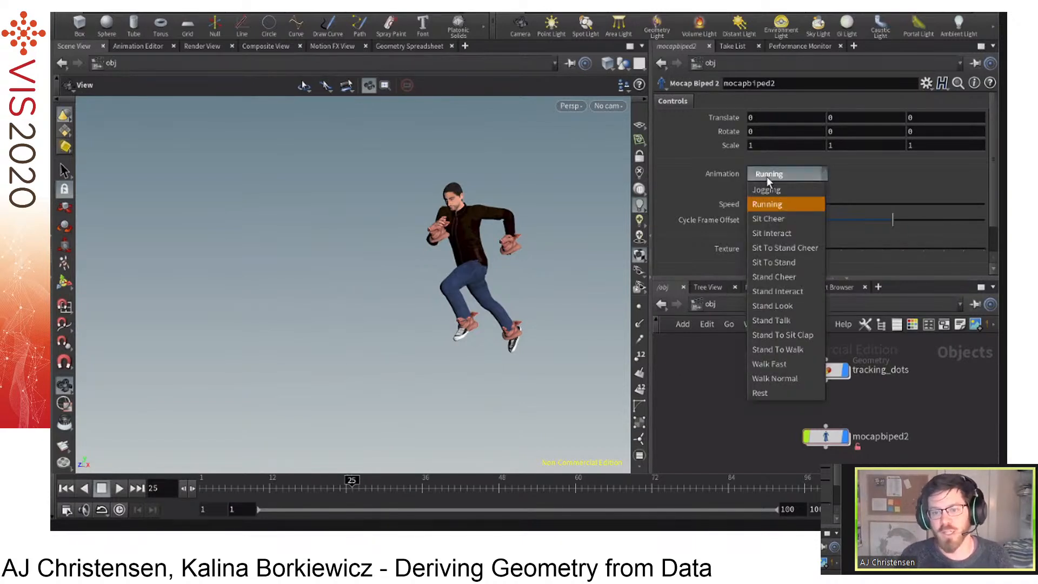
click(803, 219)
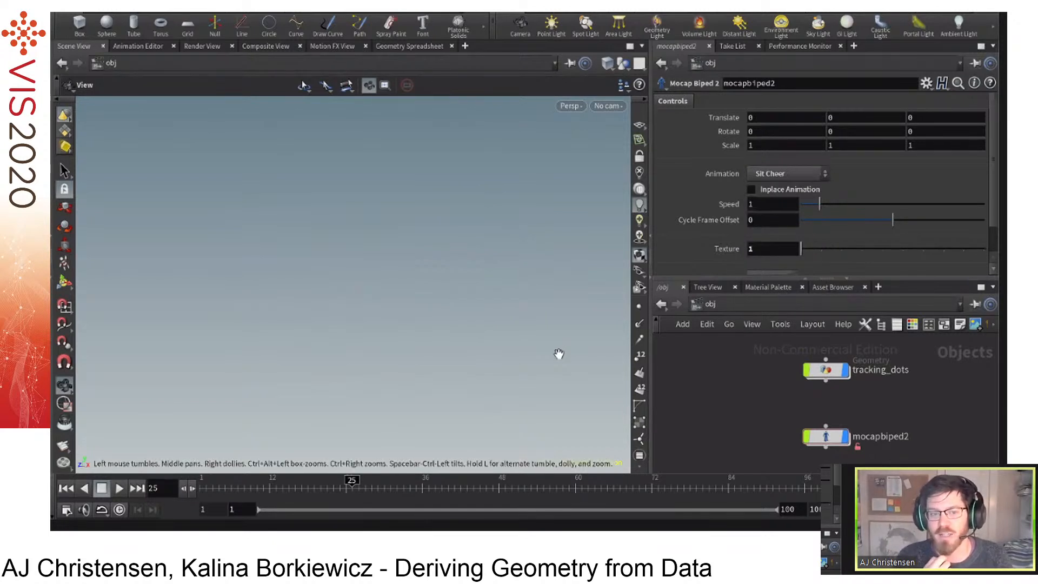
key(g)
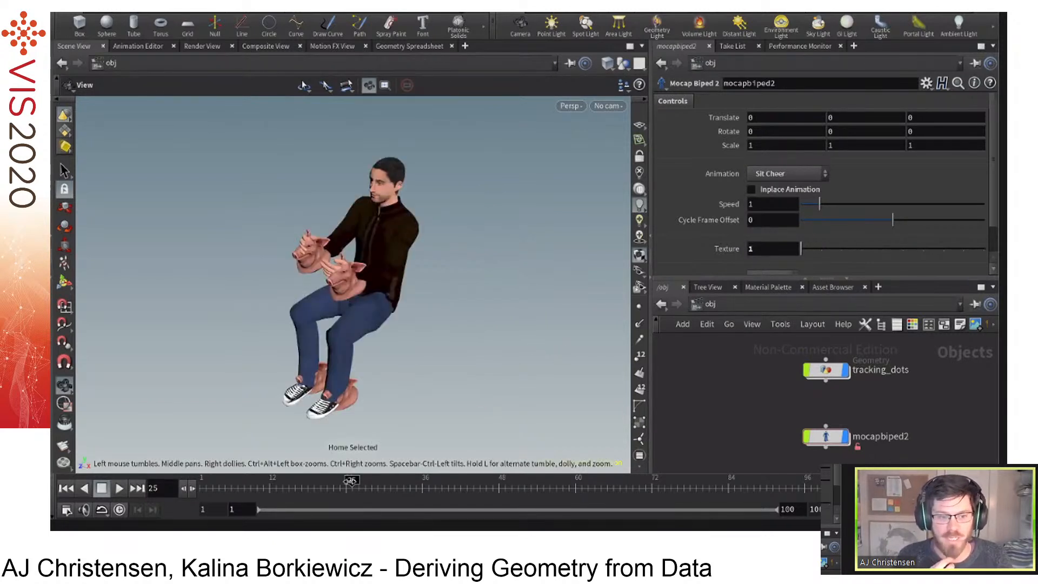
Scrub the Sit Cheer animation to frame 1 and on to frame 70 to check that the pig heads follow.
mouse_move(337, 490)
mouse_down()
mouse_move(240, 490)
mouse_move(370, 490)
mouse_move(456, 472)
mouse_move(571, 468)
mouse_move(627, 481)
mouse_move(833, 490)
mouse_move(543, 525)
mouse_move(198, 502)
mouse_up()
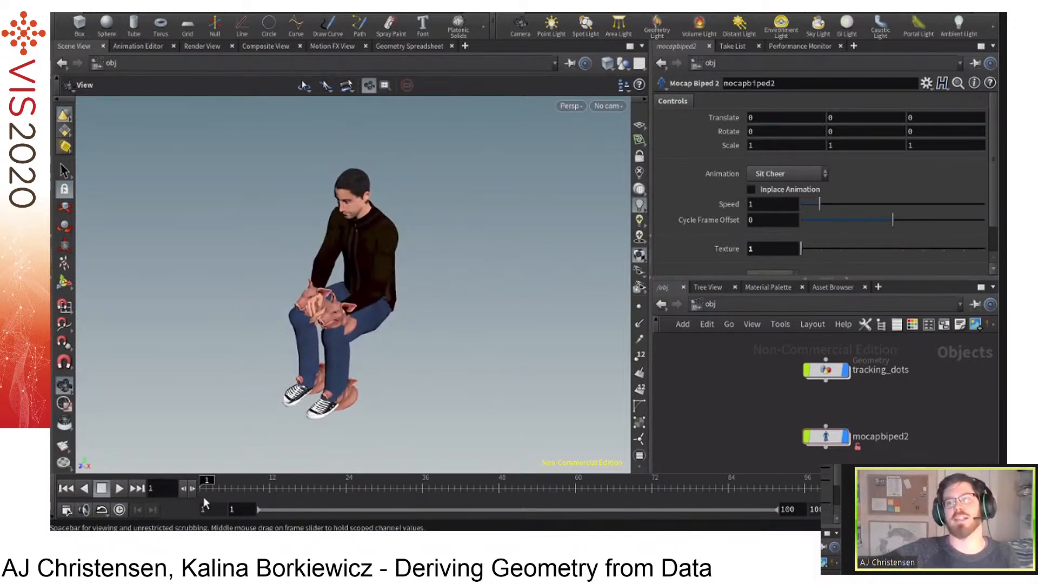
click(530, 484)
drag(531, 483, 638, 500)
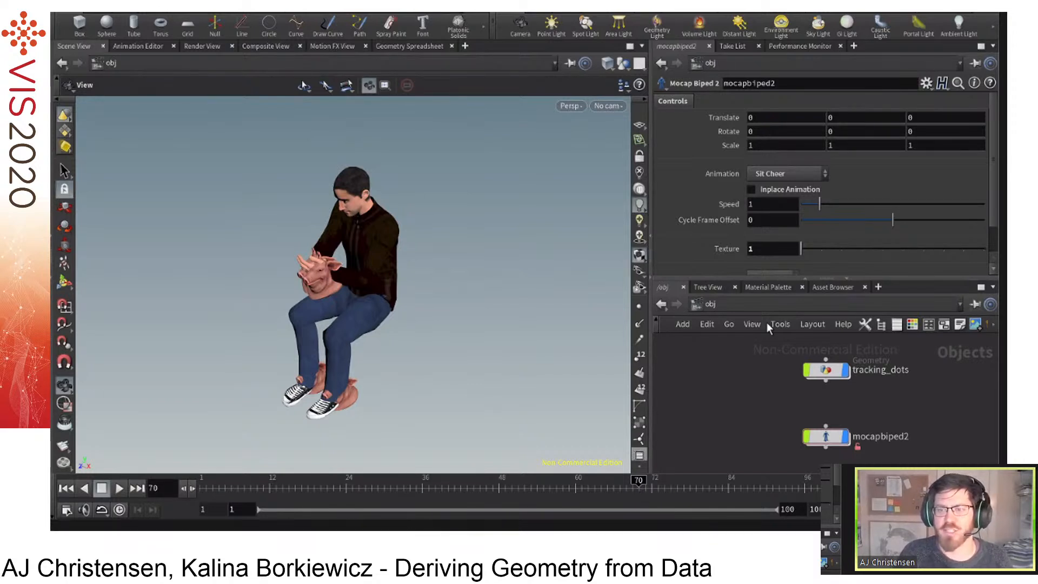
click(795, 173)
click(796, 174)
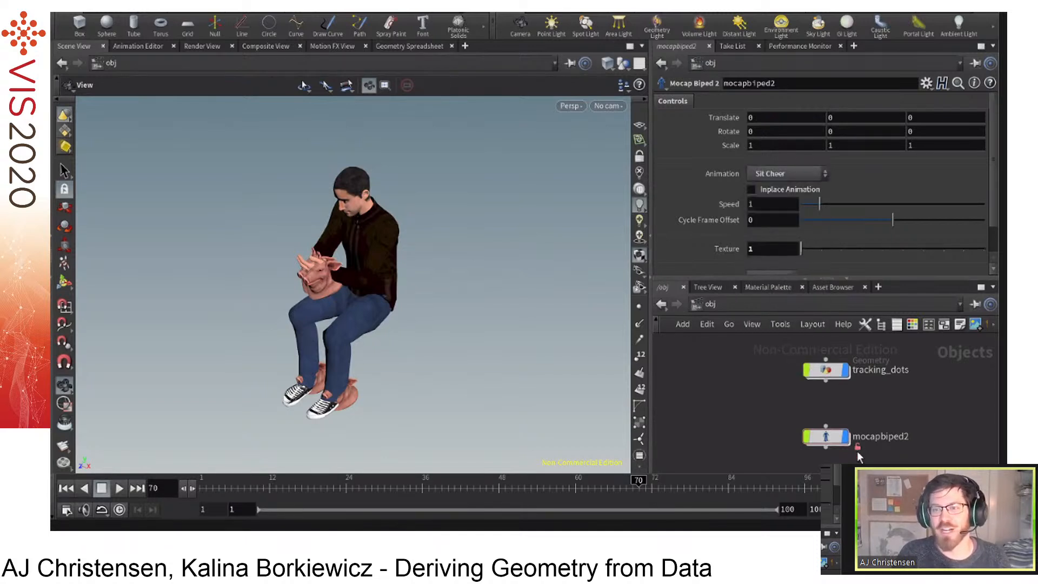
Display convert1 inside tracking_dots in place of the copied pig heads, and return to the object level.
click(822, 372)
double_click(823, 372)
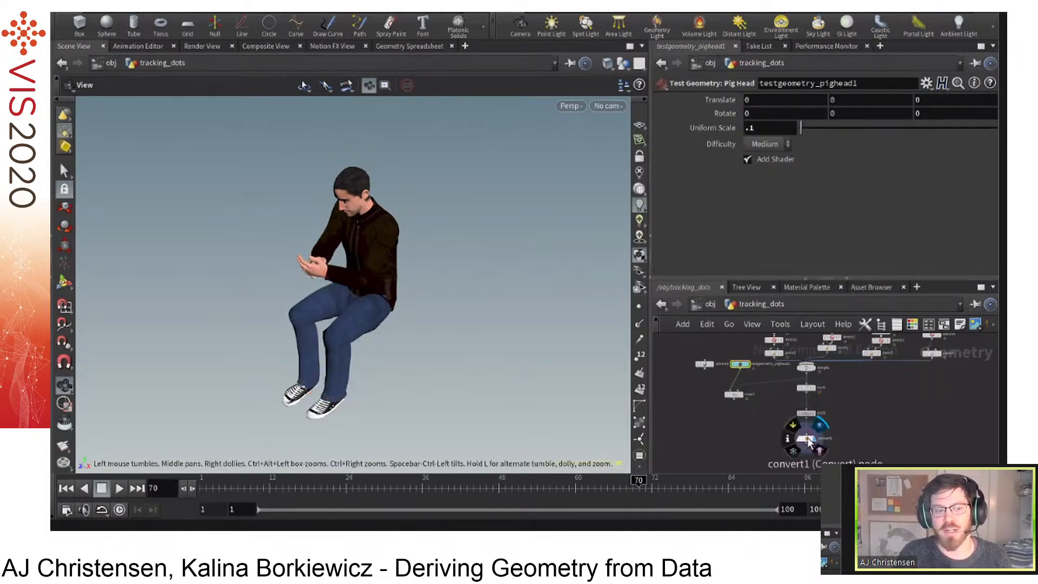
click(807, 439)
click(710, 304)
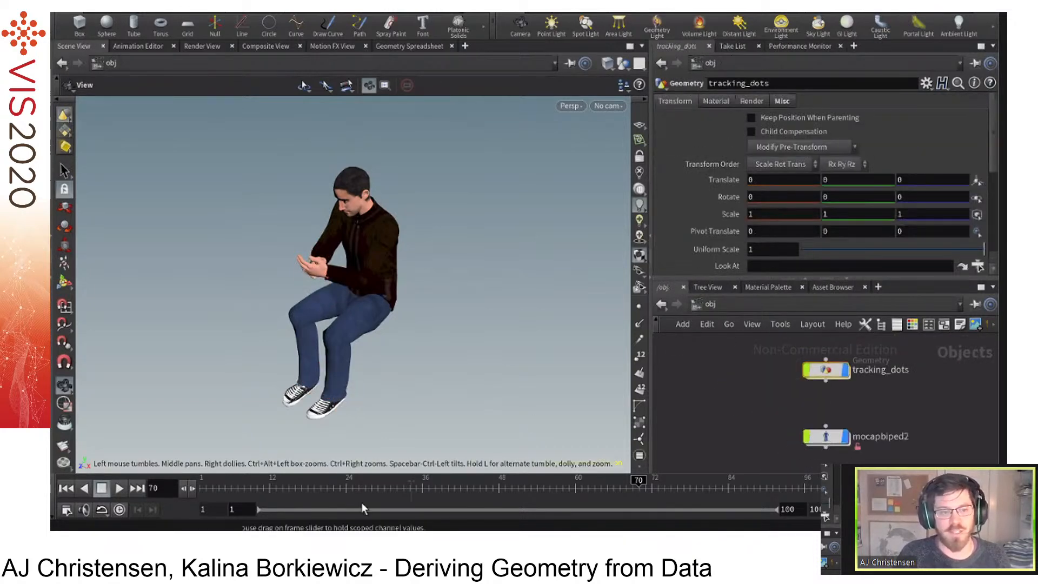
Scrub the Sit Cheer animation to frame 100 and look through the Animation choices of mocapbiped2.
mouse_move(628, 487)
mouse_down()
mouse_move(265, 520)
mouse_move(327, 495)
mouse_move(503, 479)
mouse_move(747, 481)
mouse_move(835, 503)
mouse_up()
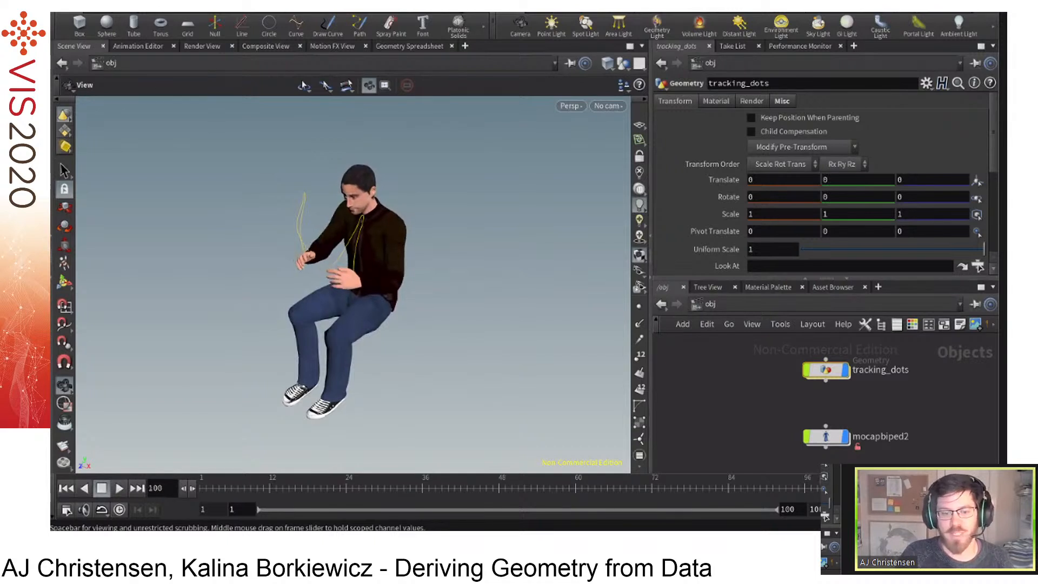
click(836, 445)
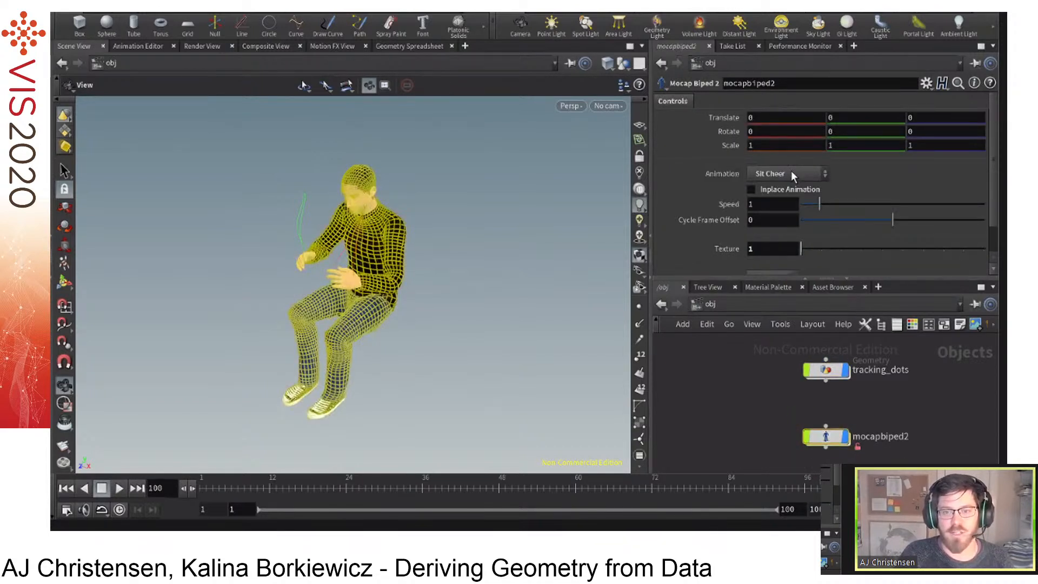
click(791, 171)
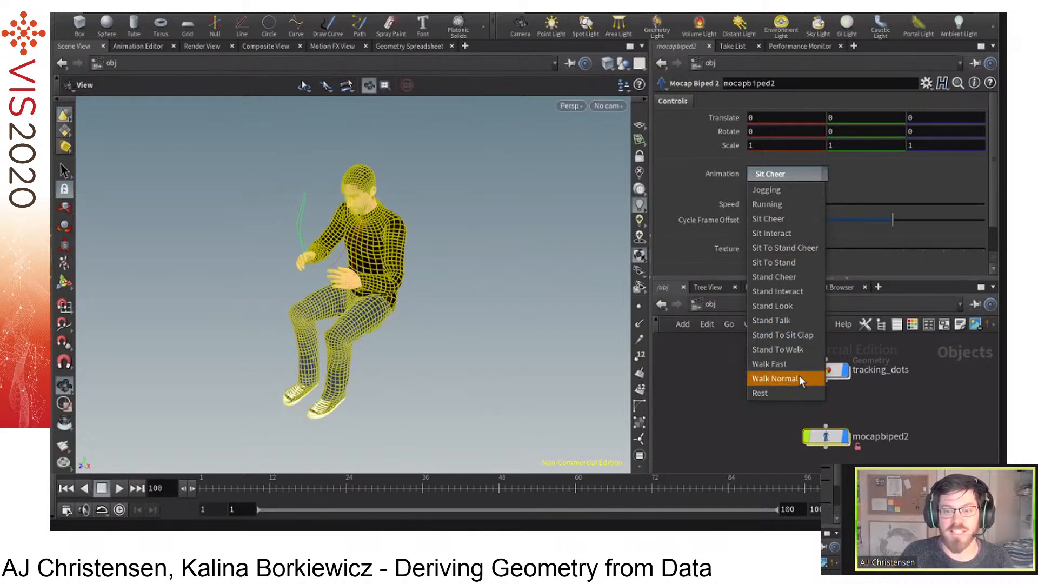
click(720, 381)
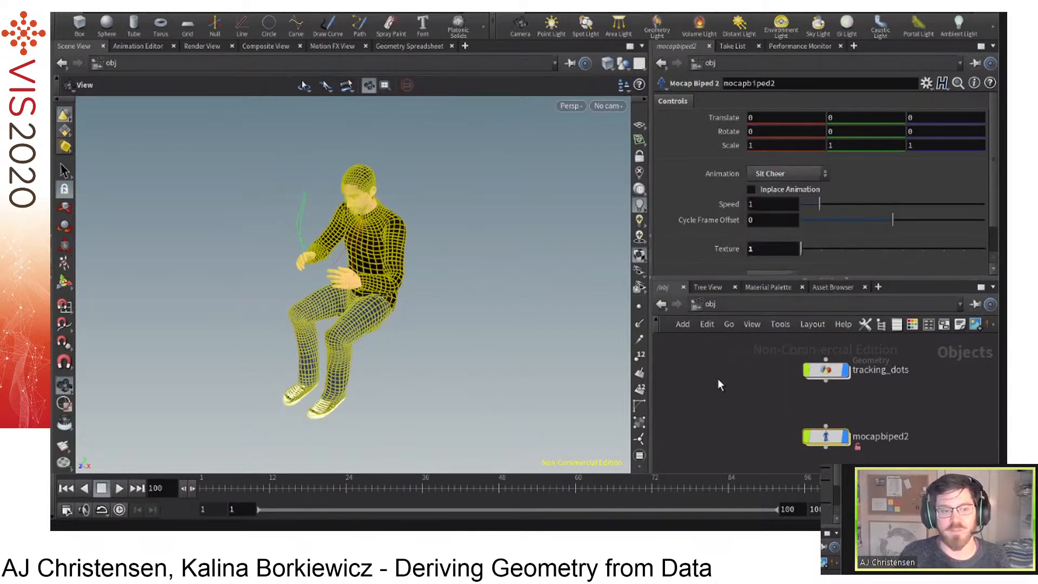
click(719, 378)
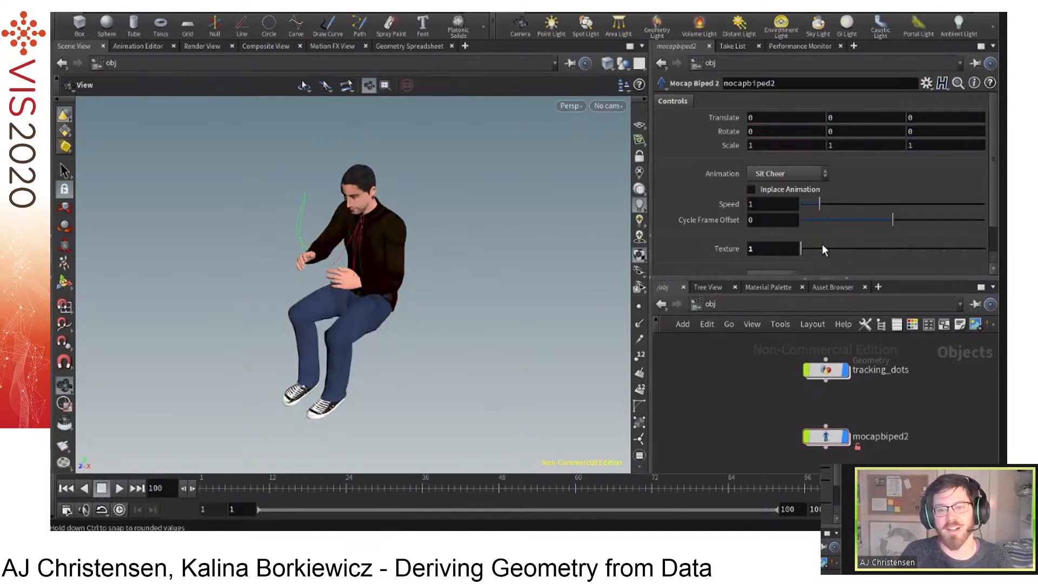
Try mocapbiped2's Texture at 10, set it to 4, and view the seated figure from the front at frame 1.
drag(827, 250, 981, 252)
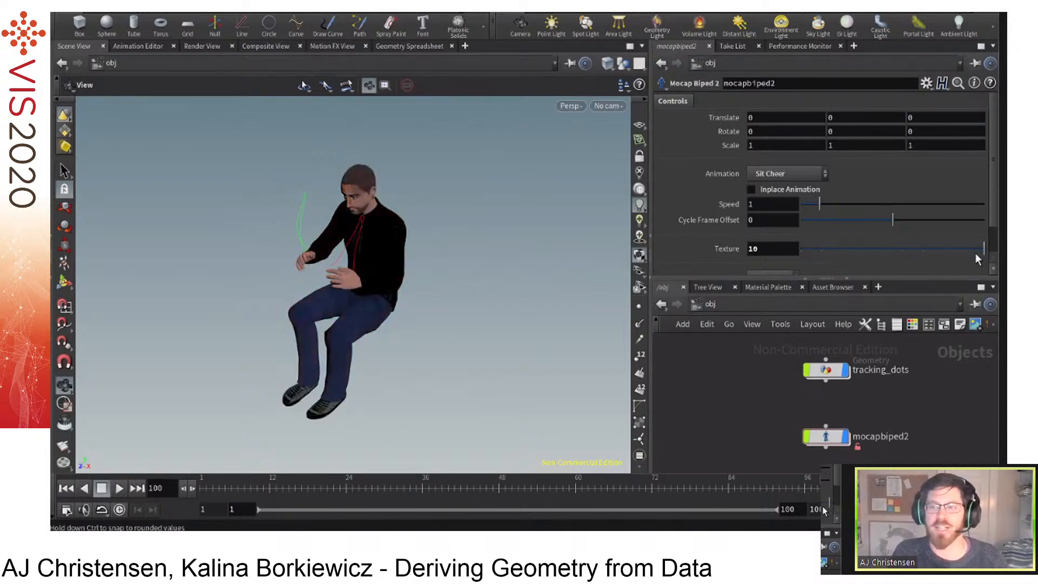
click(867, 250)
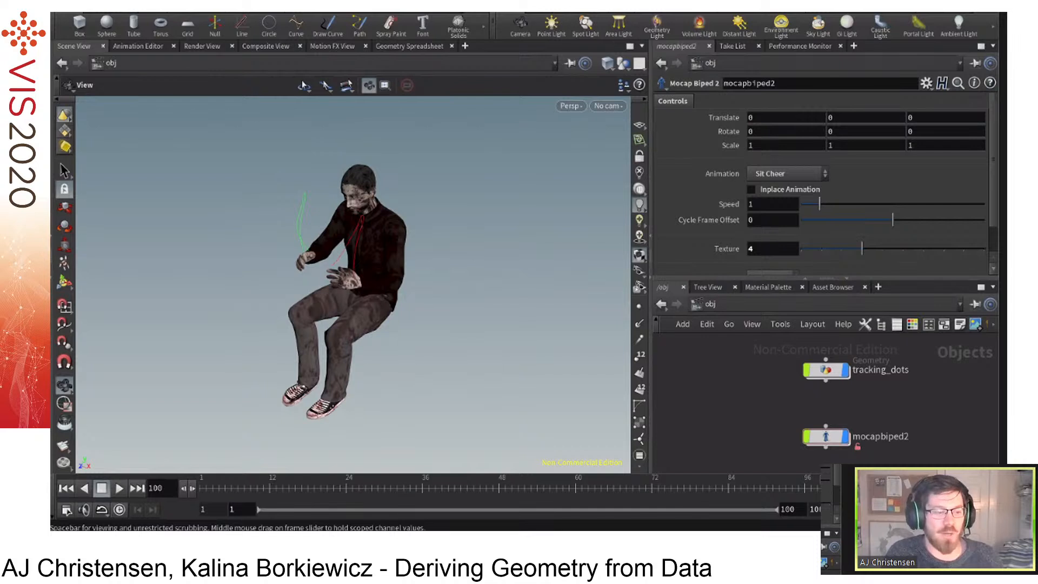
drag(833, 489, 205, 489)
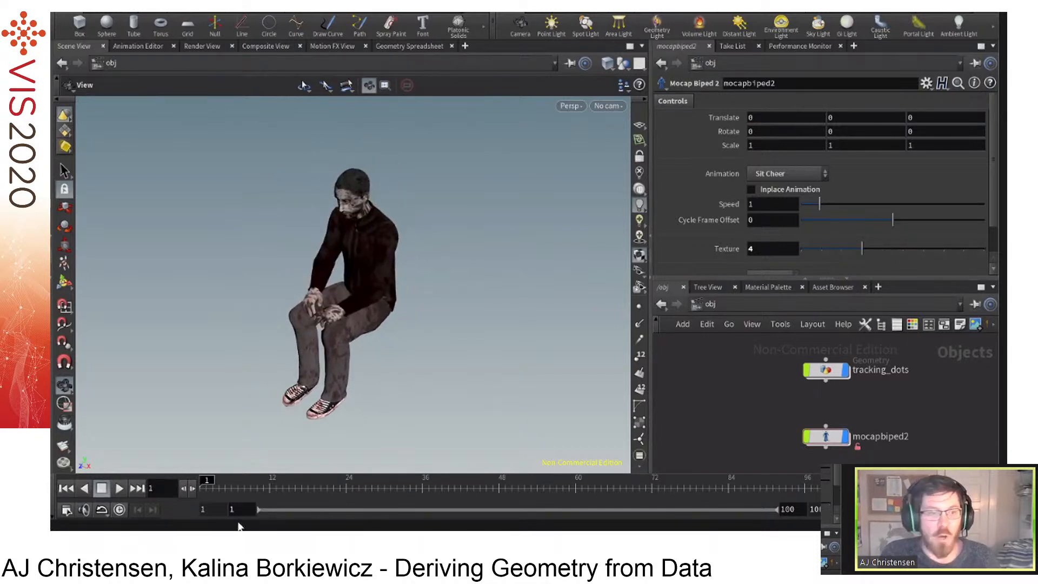
drag(280, 395, 329, 421)
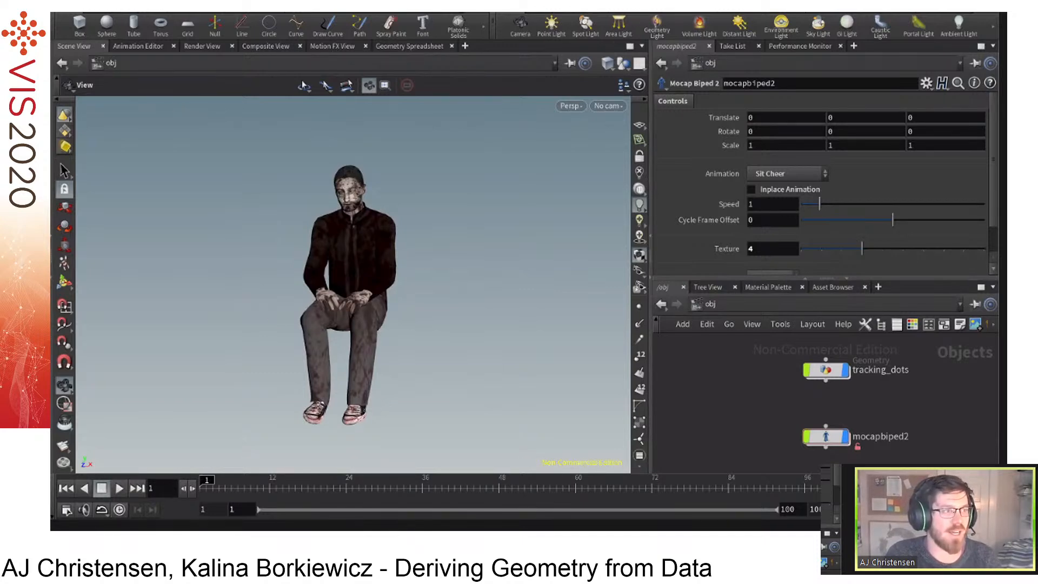
Close the mocap scene and open 2_antarcticaDemo.hipnc from the IEEEvisHoudini folder.
key(ctrl+q)
click(151, 74)
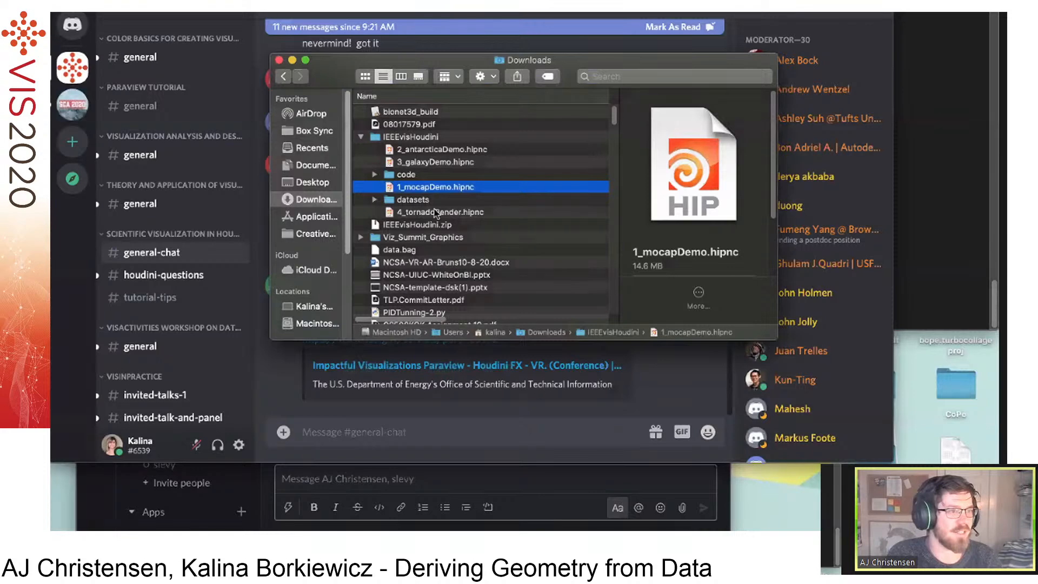
click(419, 152)
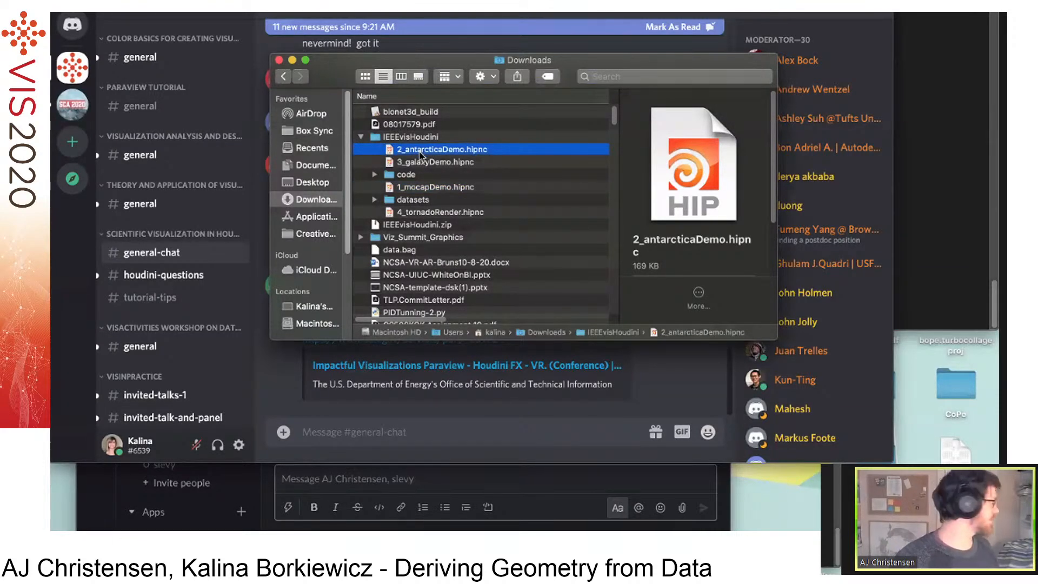
double_click(420, 153)
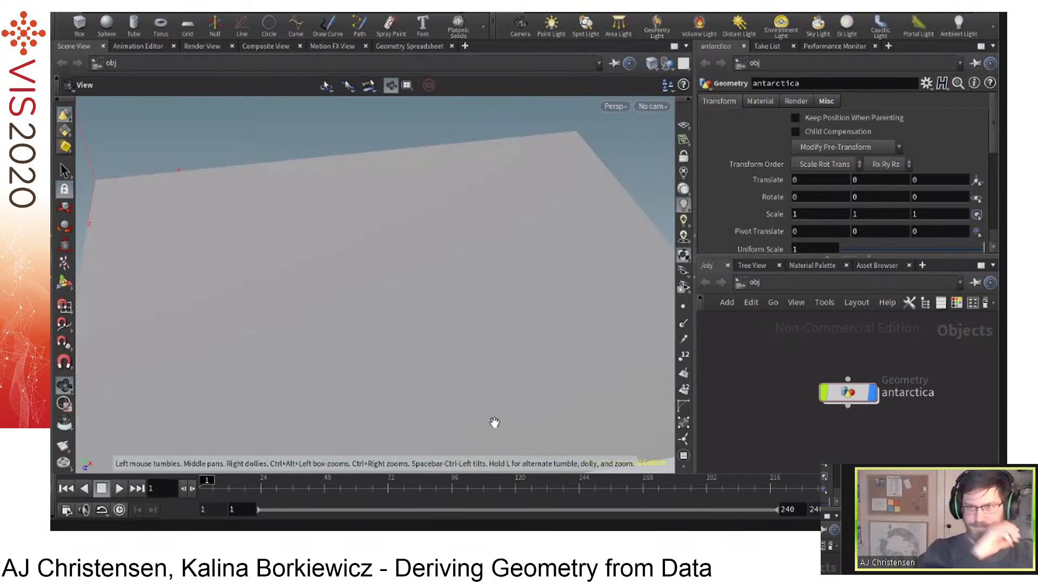
Bring the whole flat grid into sight and enter the antarctica geometry object.
click(861, 397)
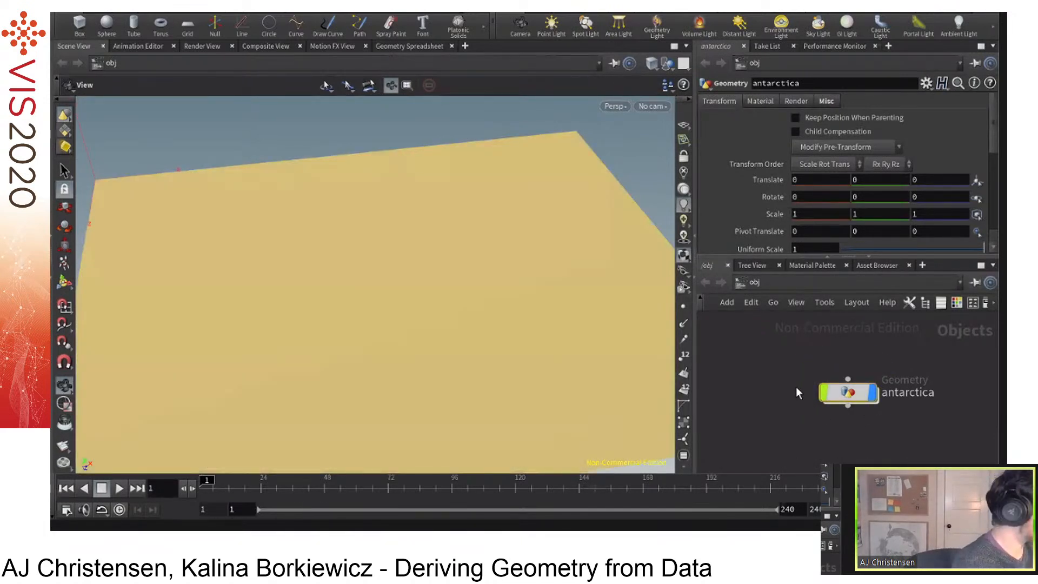
click(746, 405)
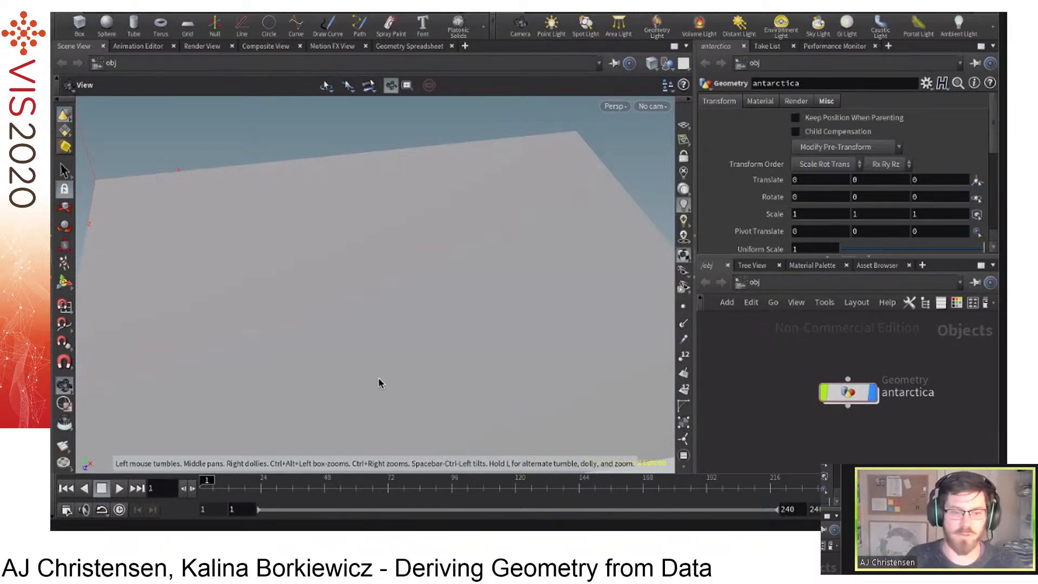
scroll(378, 379, up, 1)
right_drag(379, 379, 402, 392)
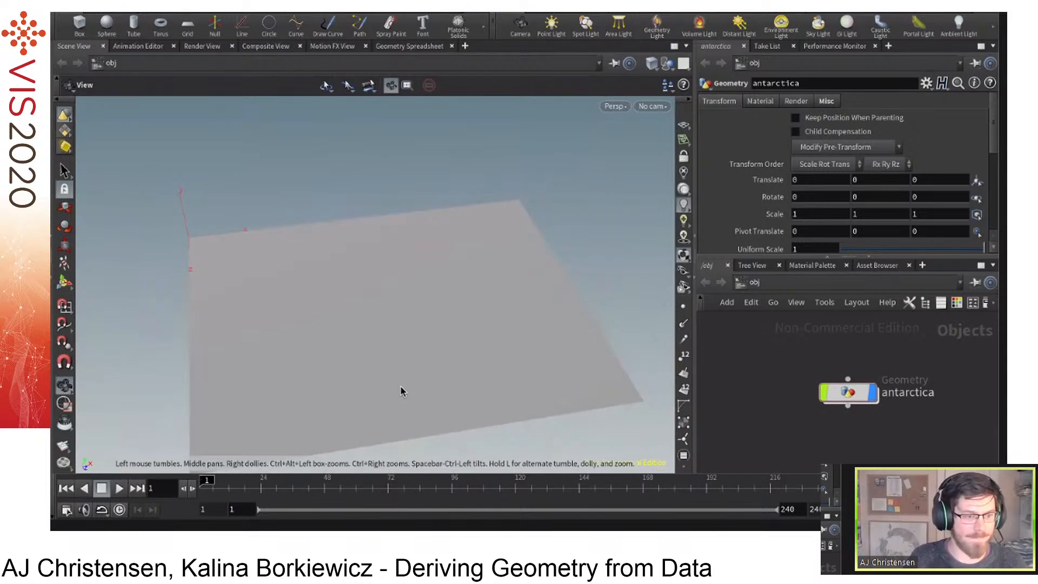
middle_drag(410, 354, 412, 336)
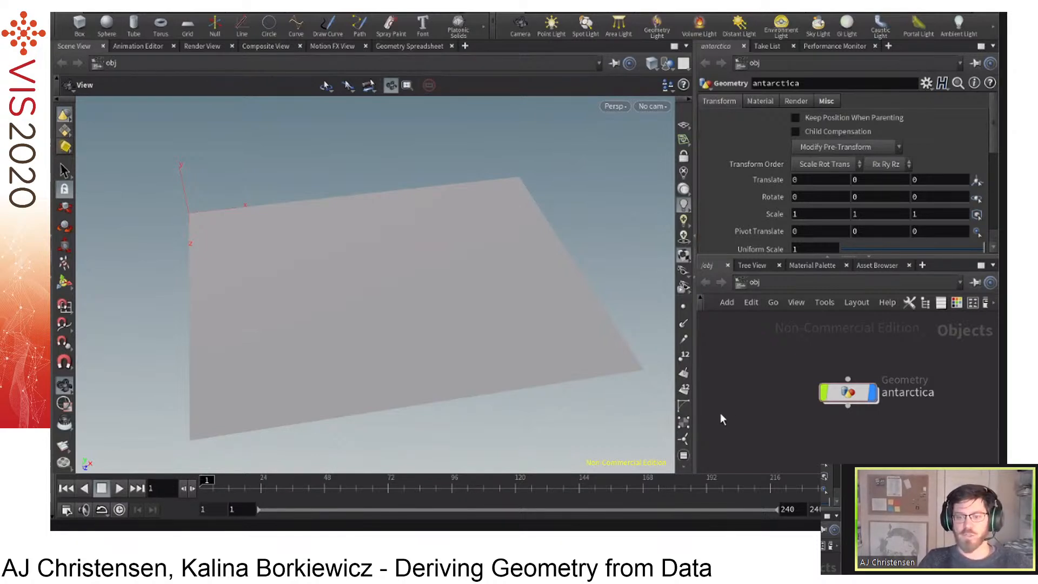
click(849, 394)
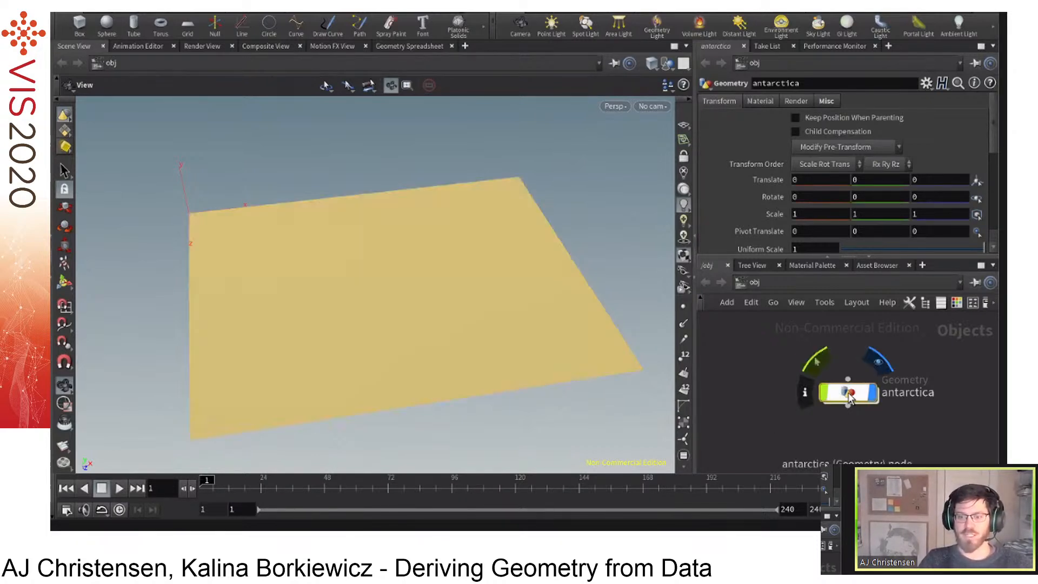
double_click(849, 394)
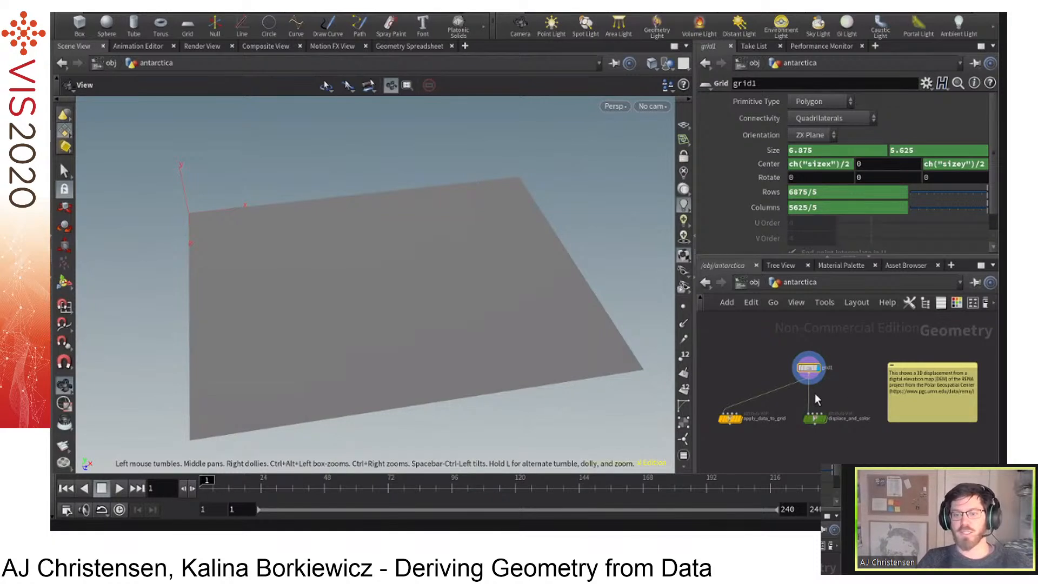
Open the apply_data_to_grid VOP network and give the node graph more room to examine its nodes.
mouse_move(735, 417)
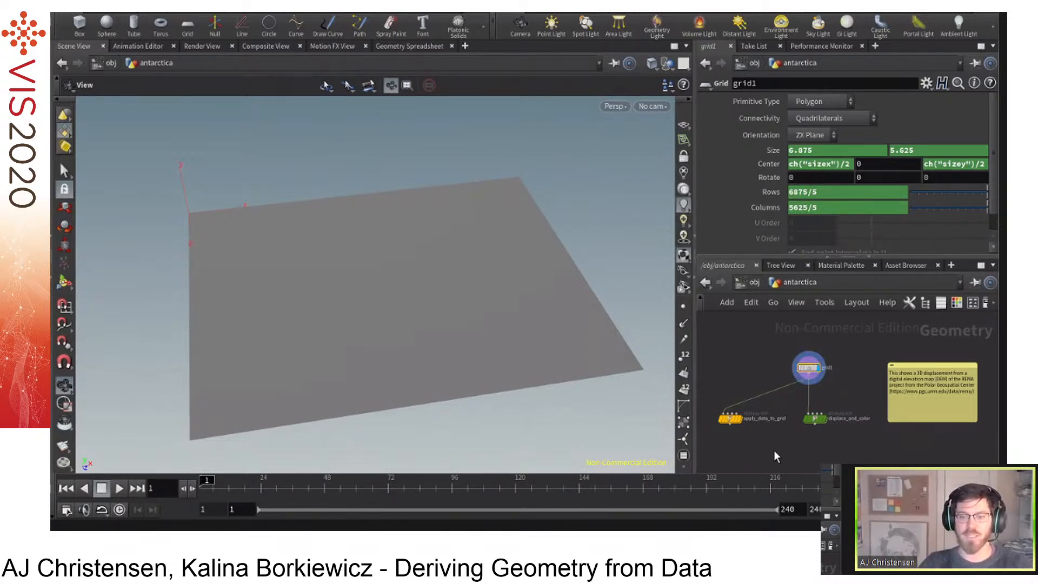
double_click(730, 420)
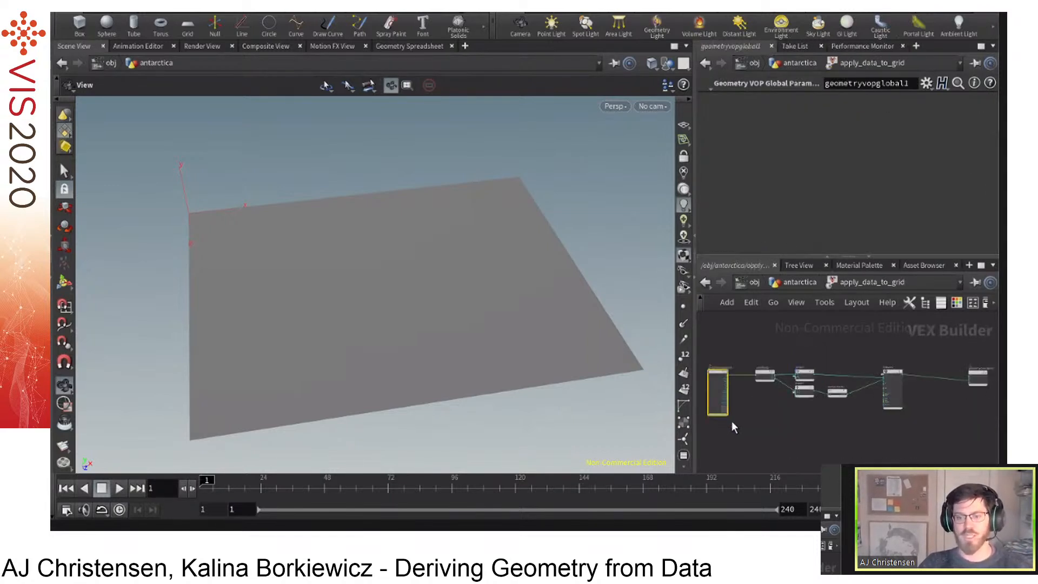
drag(695, 427, 560, 437)
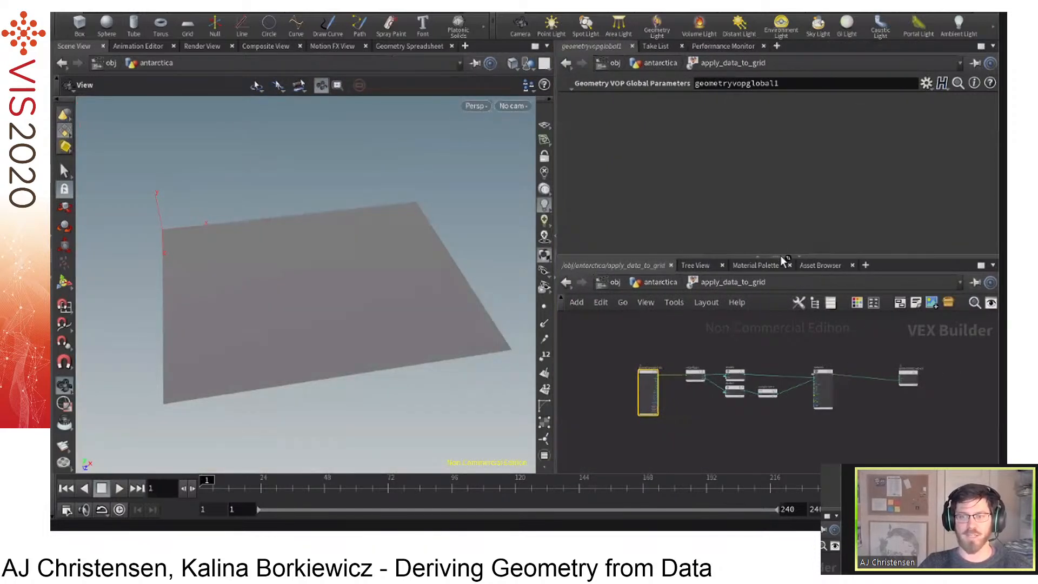
drag(786, 259, 797, 183)
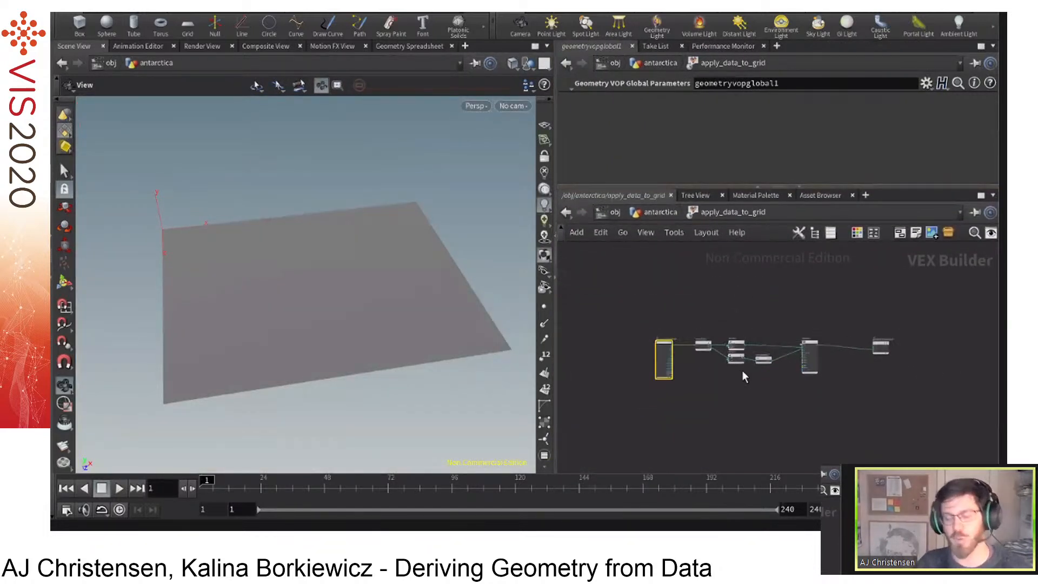
scroll(740, 371, up, 3)
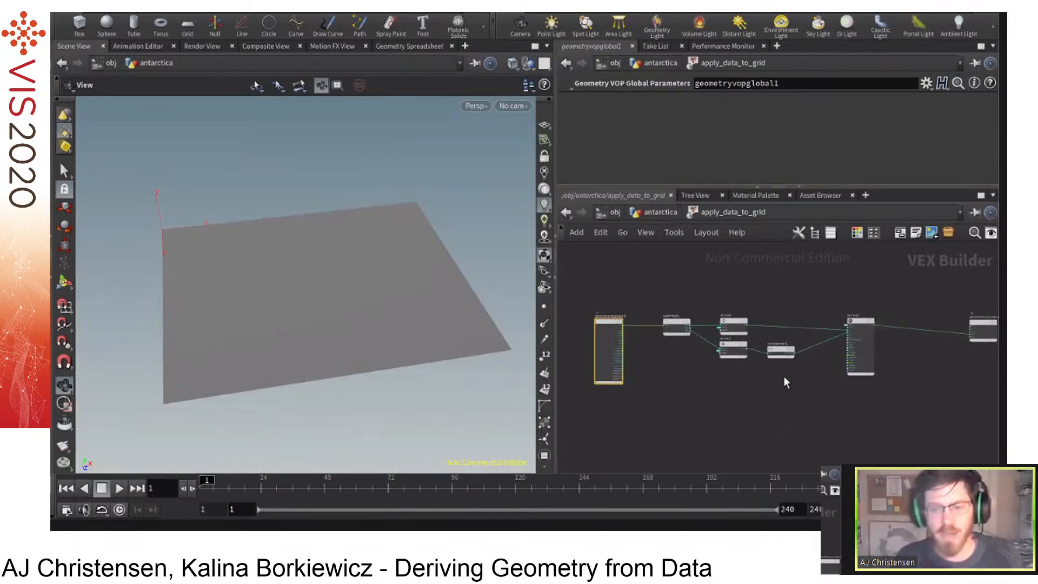
middle_drag(752, 371, 759, 373)
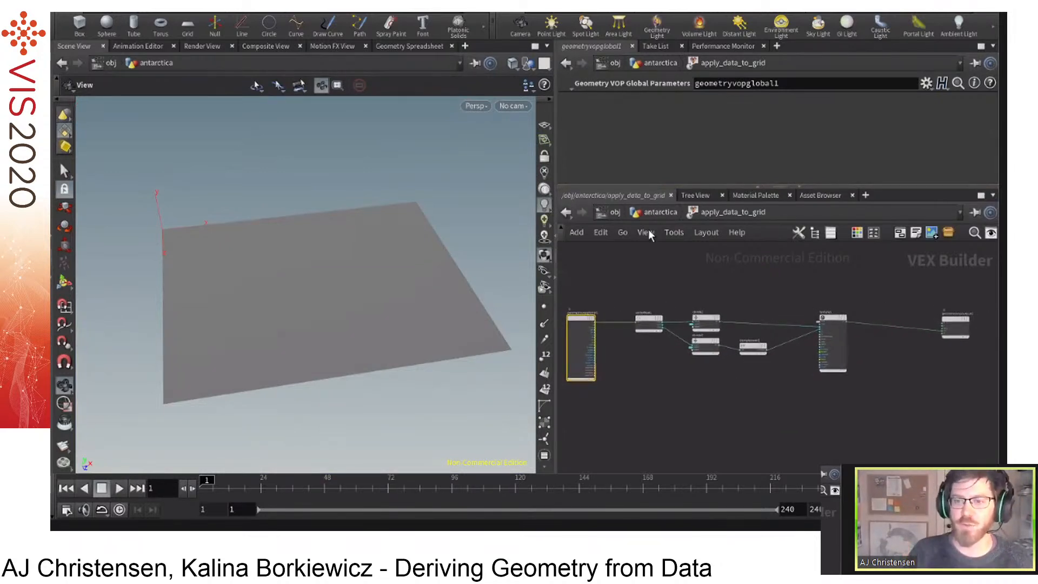
Return to the antarctica network and display apply_data_to_grid to inspect the elevation texture mapped on the grid.
click(654, 213)
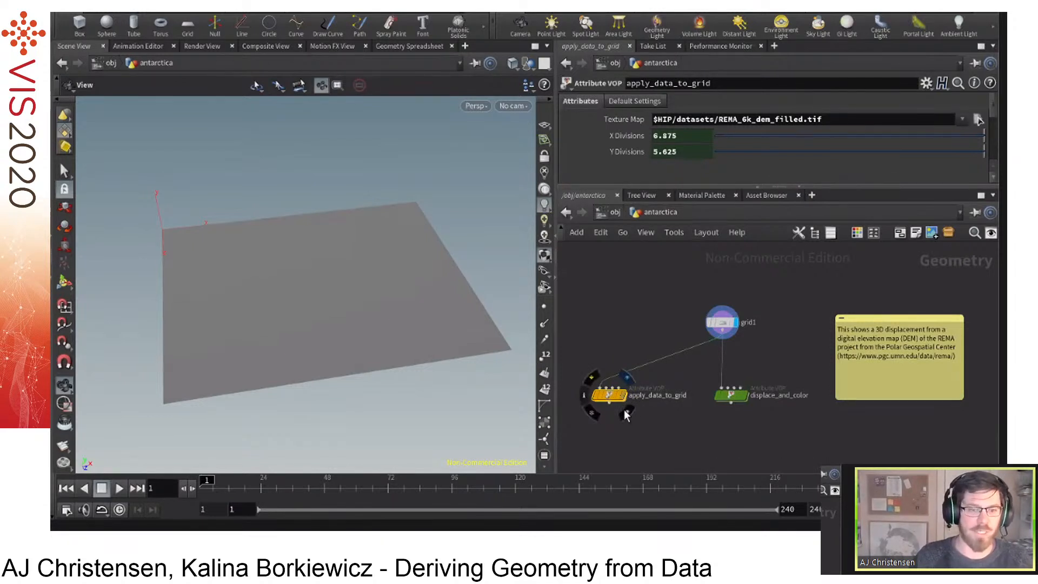
click(628, 417)
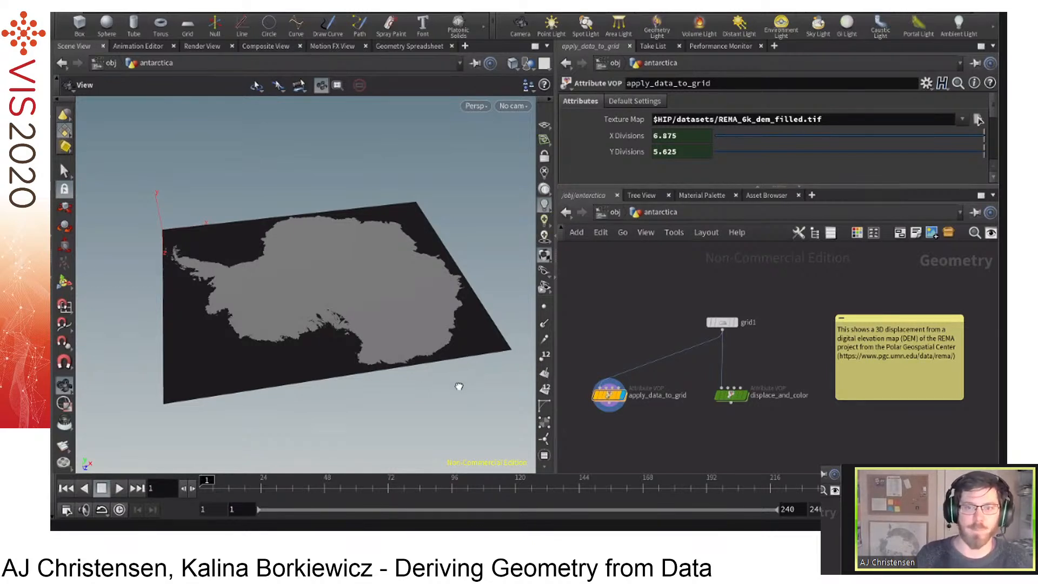
drag(459, 387, 456, 380)
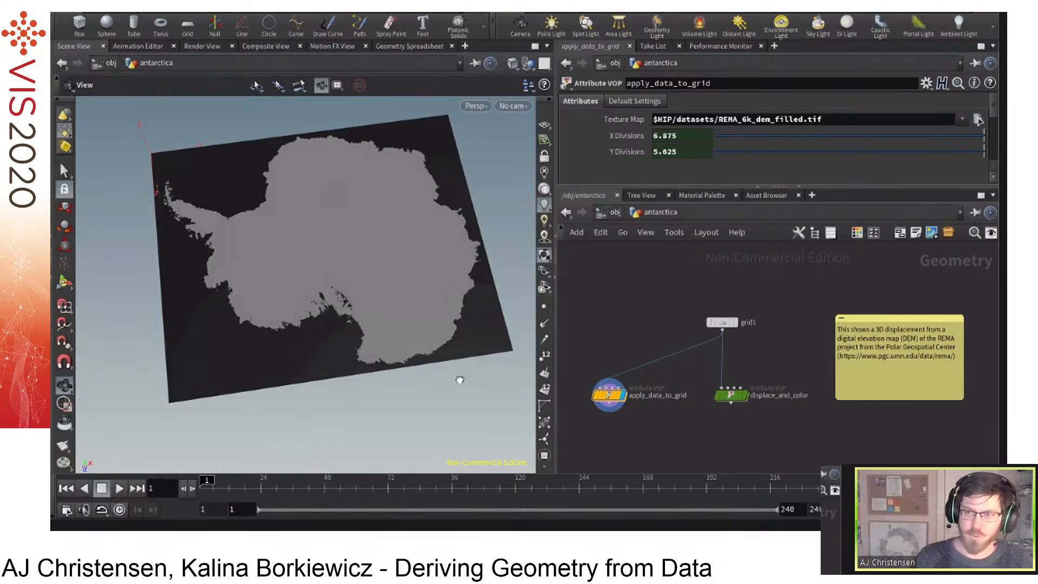
drag(460, 380, 463, 359)
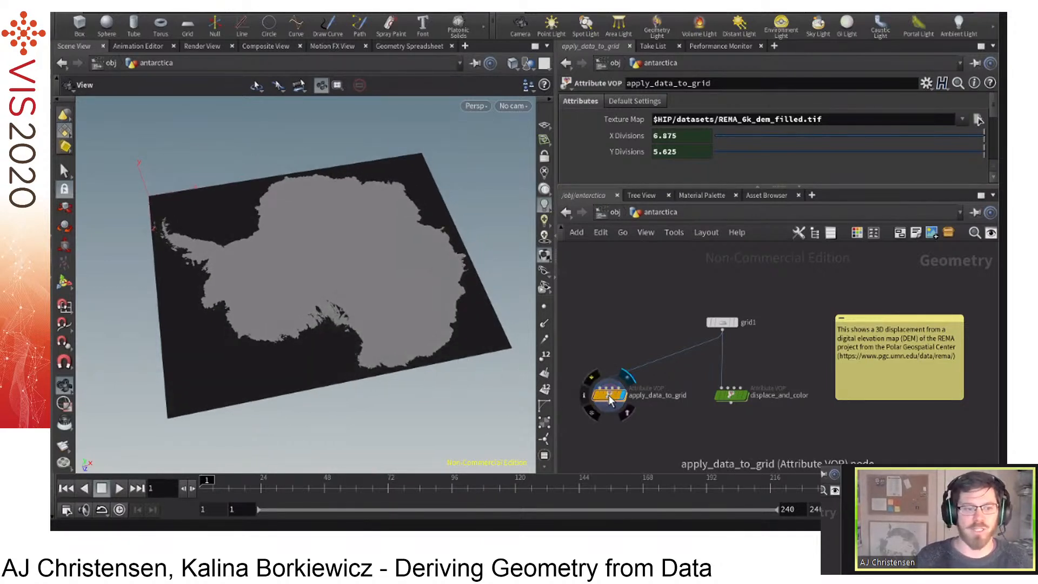
Reopen the apply_data_to_grid VOP network and enlarge the node graph further so the whole chain of nodes is readable.
click(610, 397)
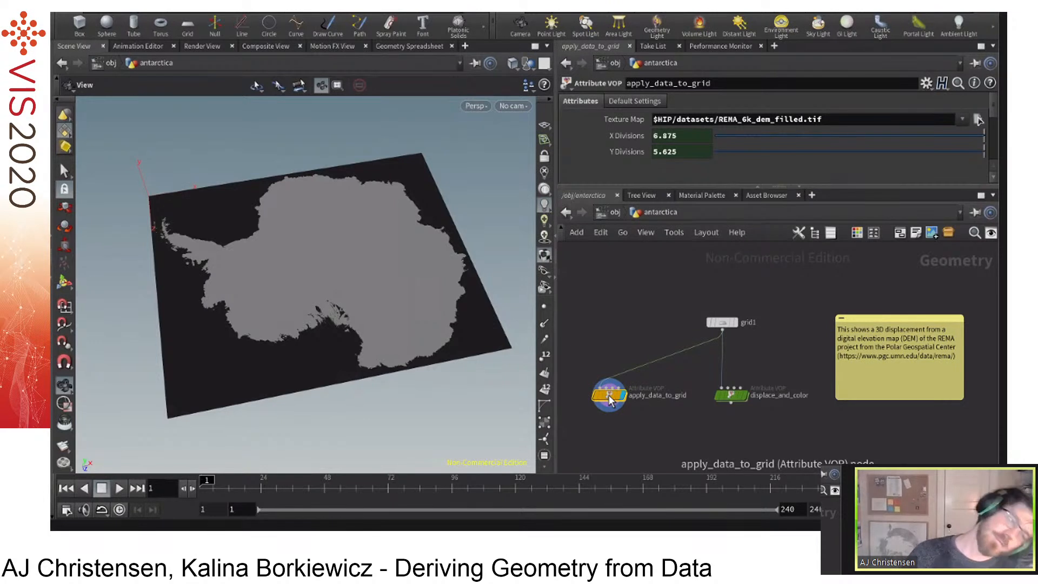
double_click(609, 396)
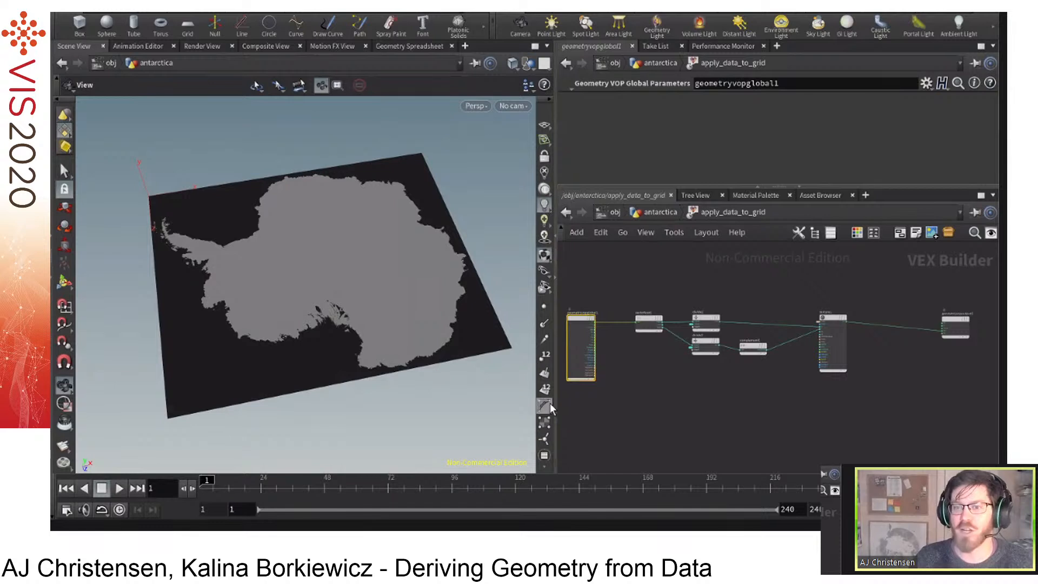
drag(554, 405, 439, 412)
scroll(587, 392, up, 2)
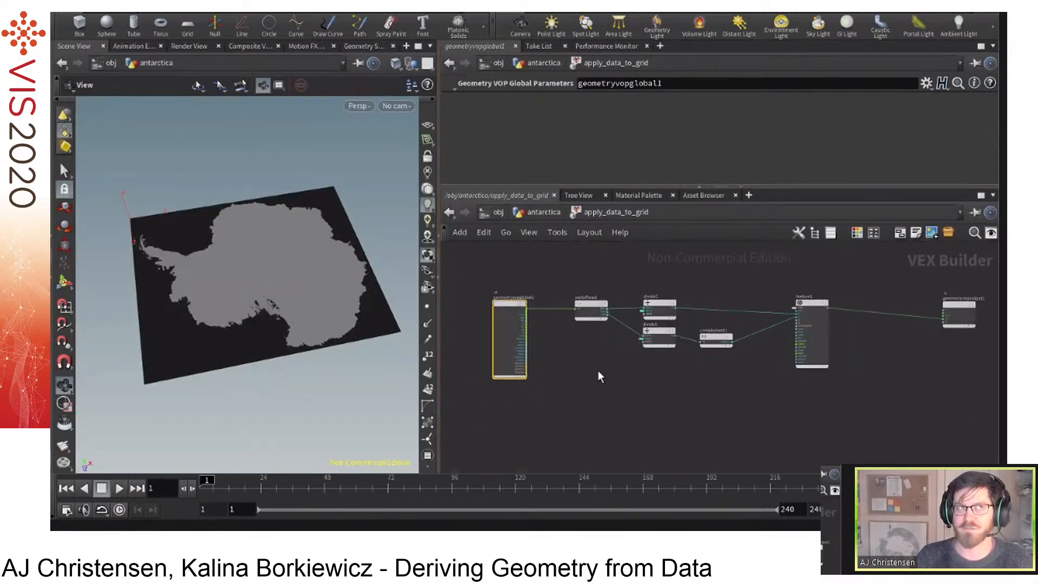
scroll(589, 377, up, 2)
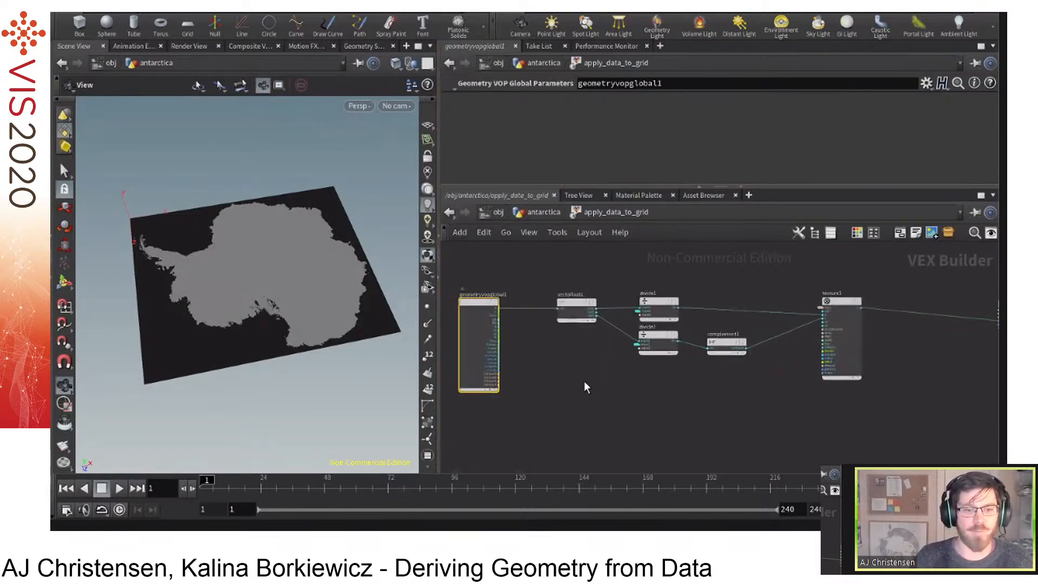
scroll(585, 382, down, 1)
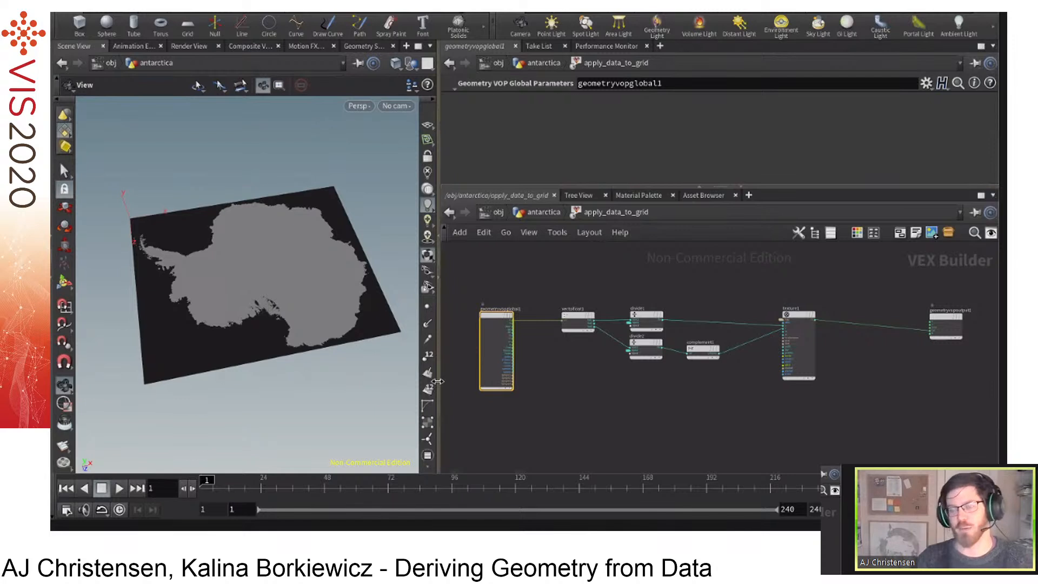
drag(437, 387, 351, 385)
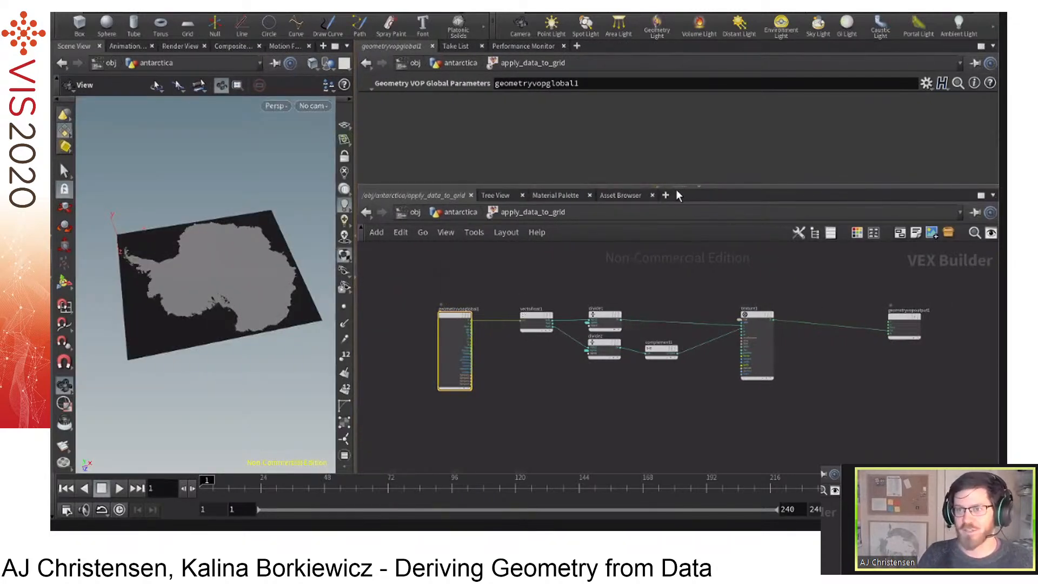
drag(677, 188, 674, 170)
scroll(696, 317, up, 2)
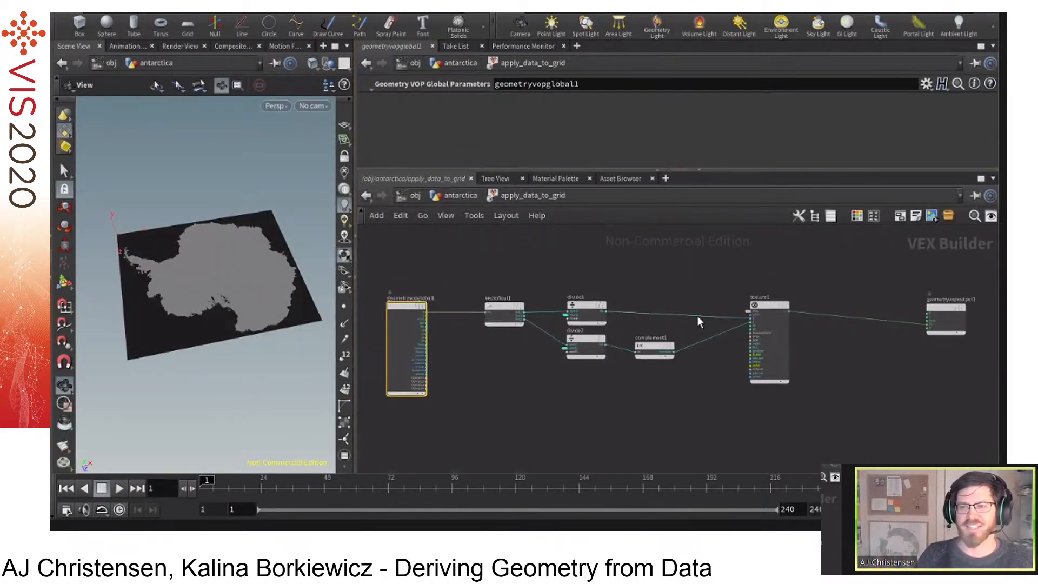
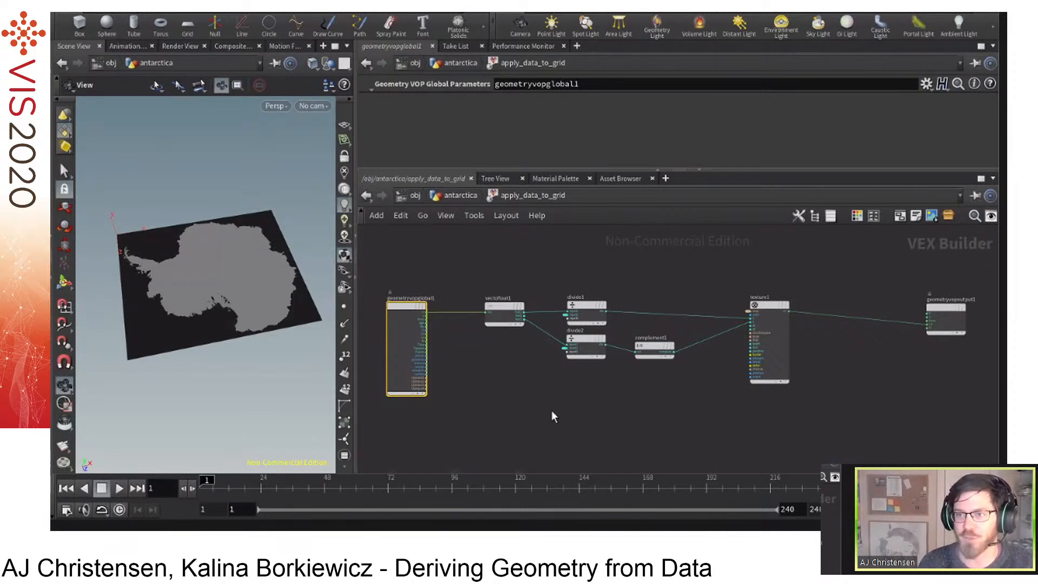
Return to the antarctica network and add an Attribute VOP node in the empty space left of grid1.
click(440, 197)
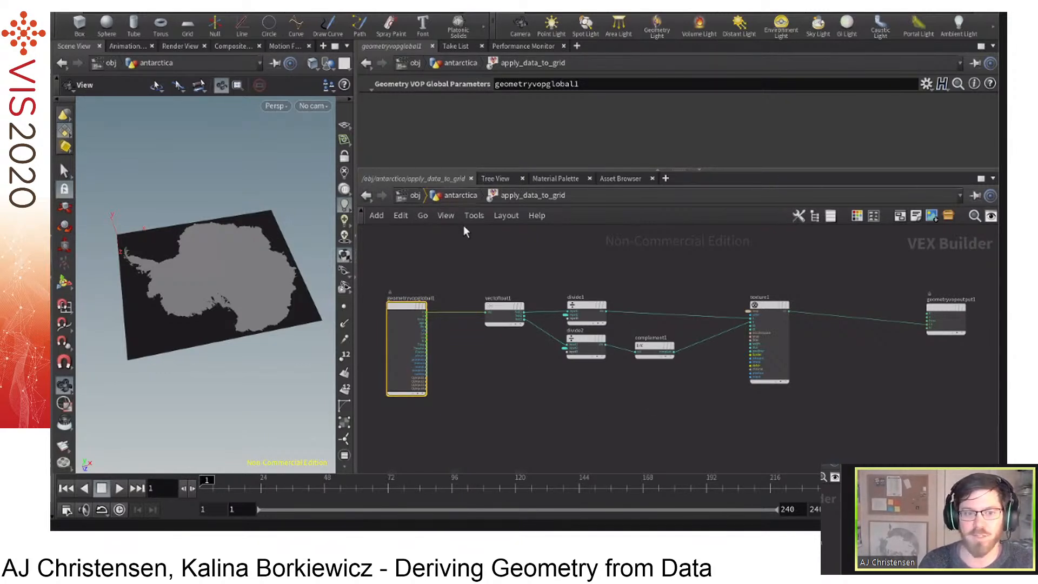
key(Tab)
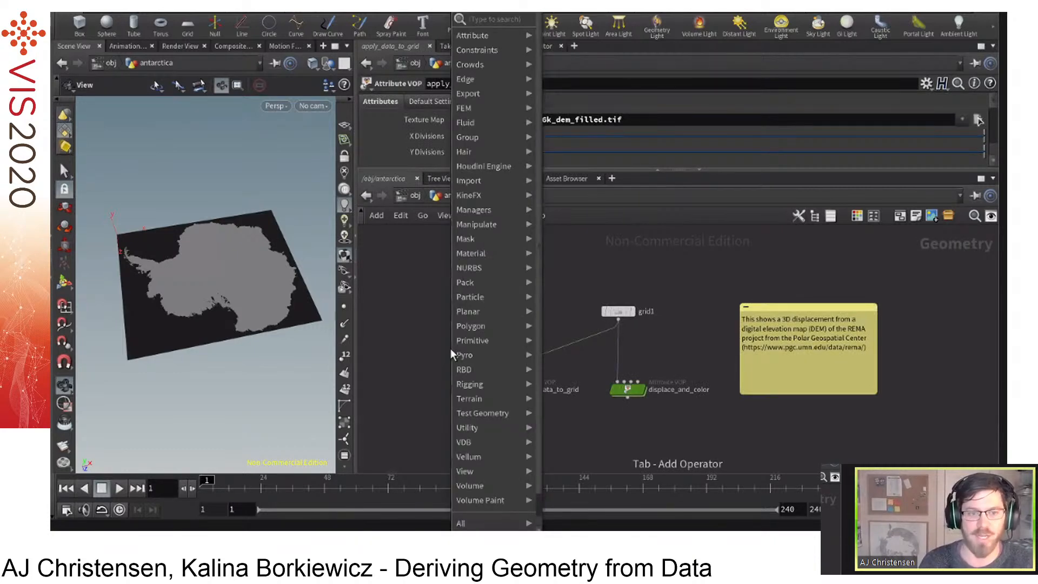
text(vop)
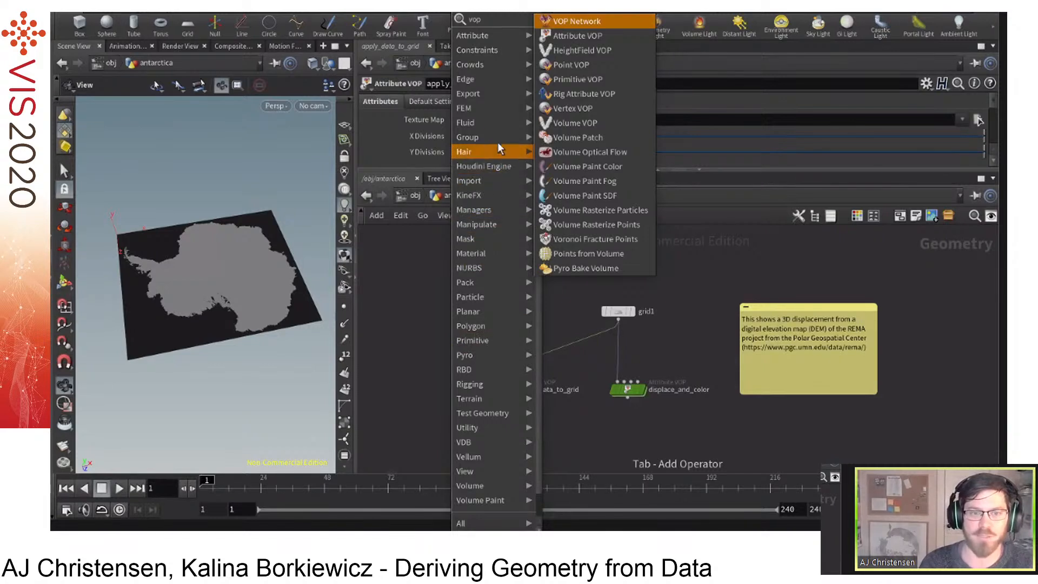
click(610, 37)
click(434, 320)
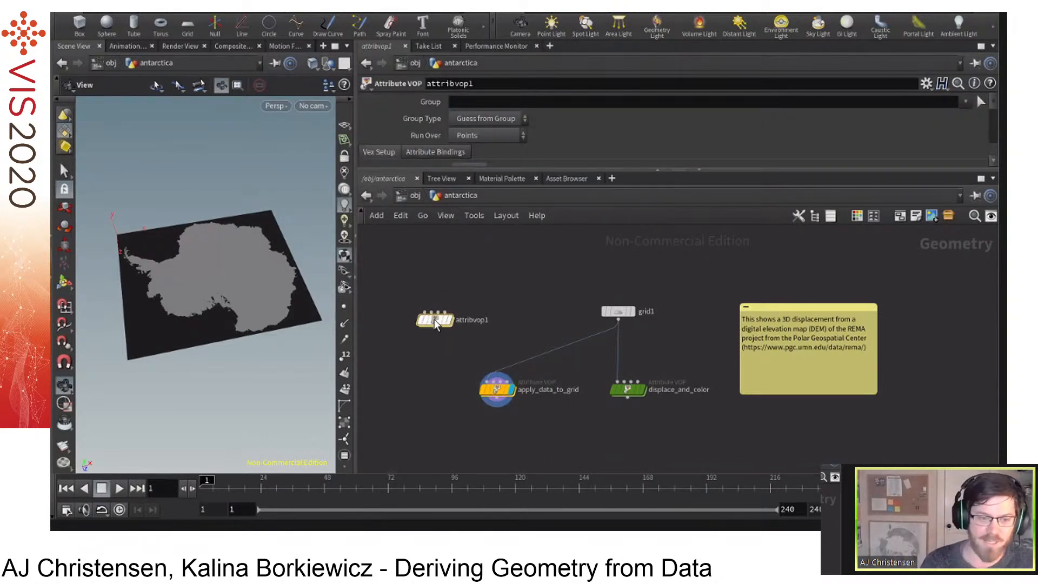
Enter the new Attribute VOP and move its global parameters and output nodes apart to make room between them.
double_click(436, 321)
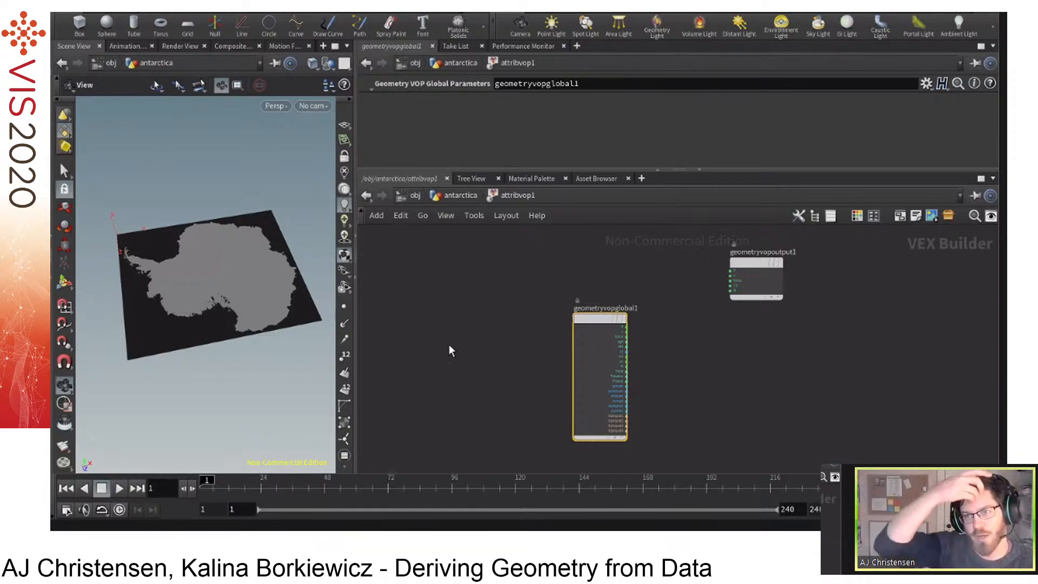
drag(586, 320, 525, 257)
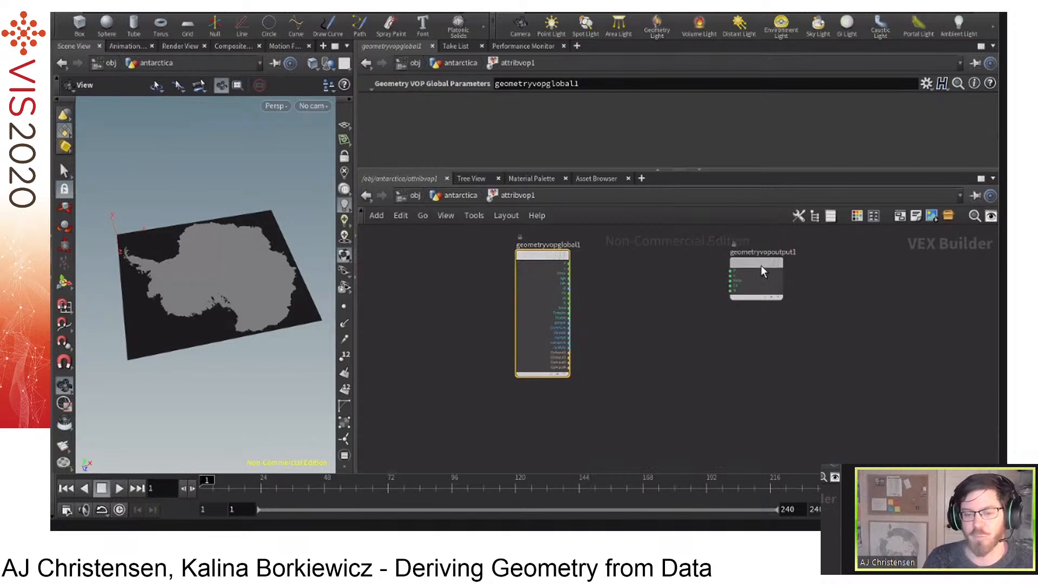
drag(757, 266, 777, 274)
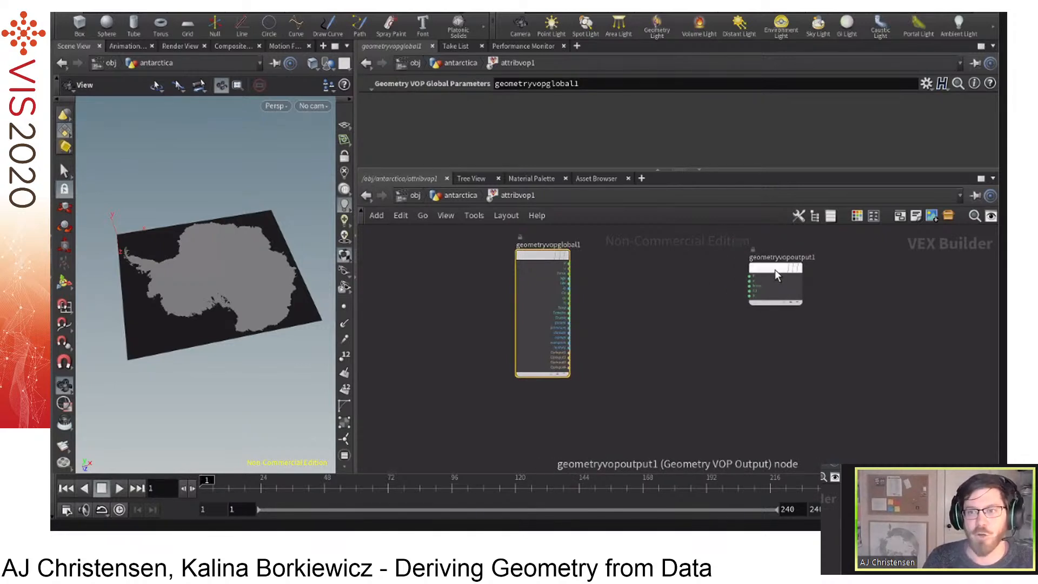
mouse_move(775, 274)
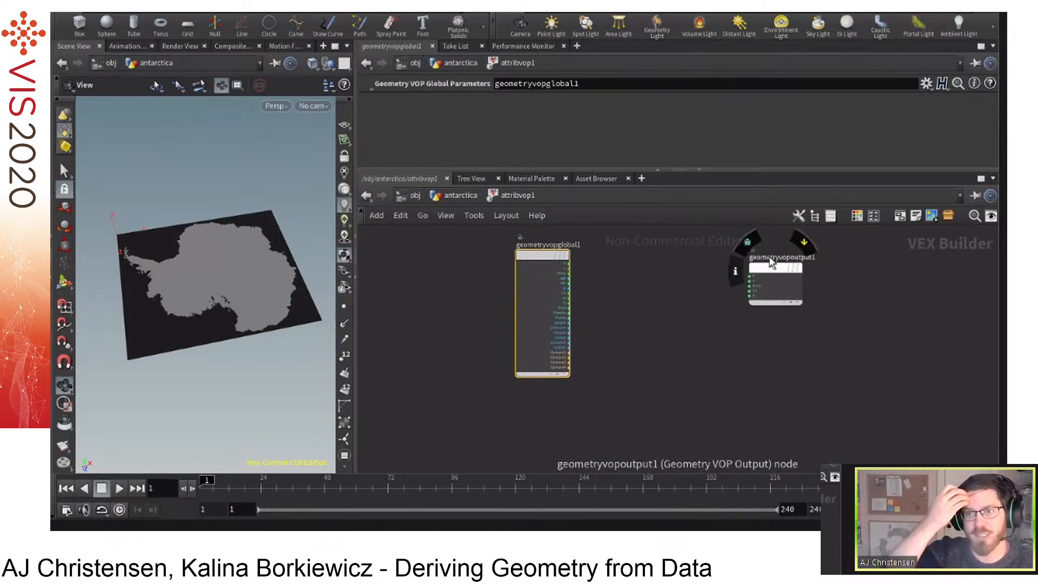
drag(773, 271, 840, 270)
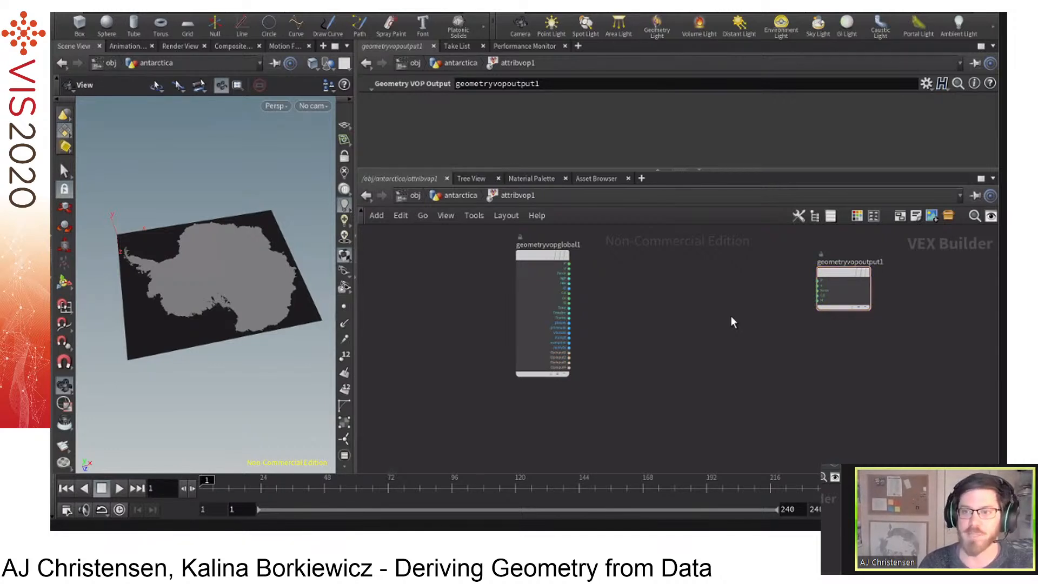
Place an Add node between the global parameters and output nodes.
key(Tab)
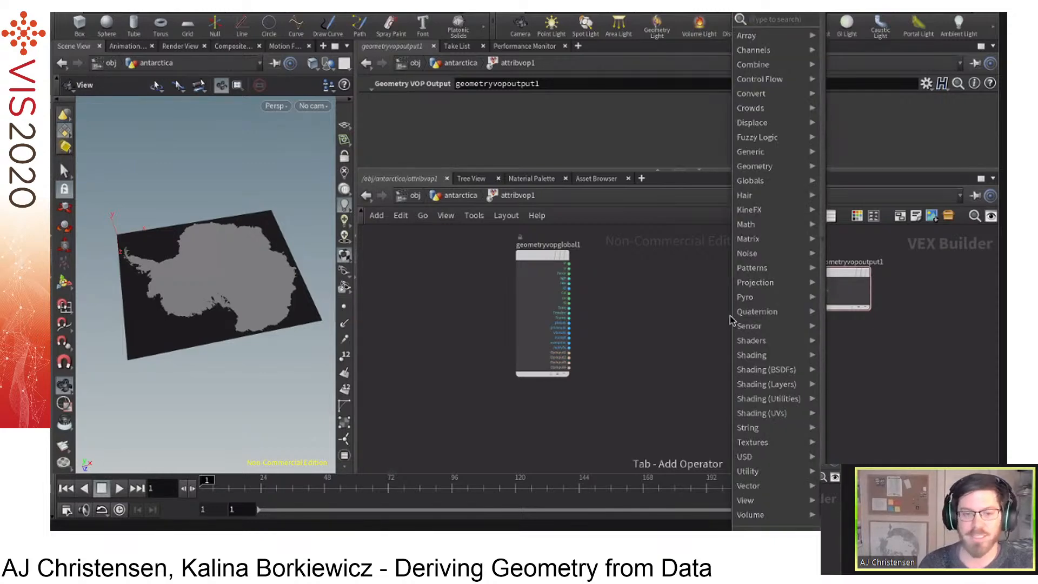
text(add)
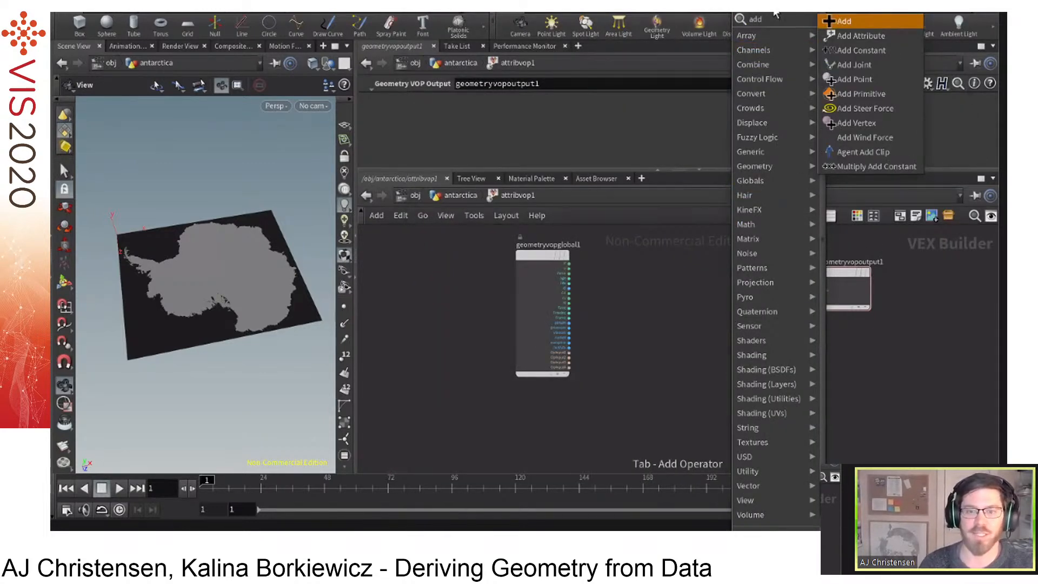
key(Return)
click(686, 319)
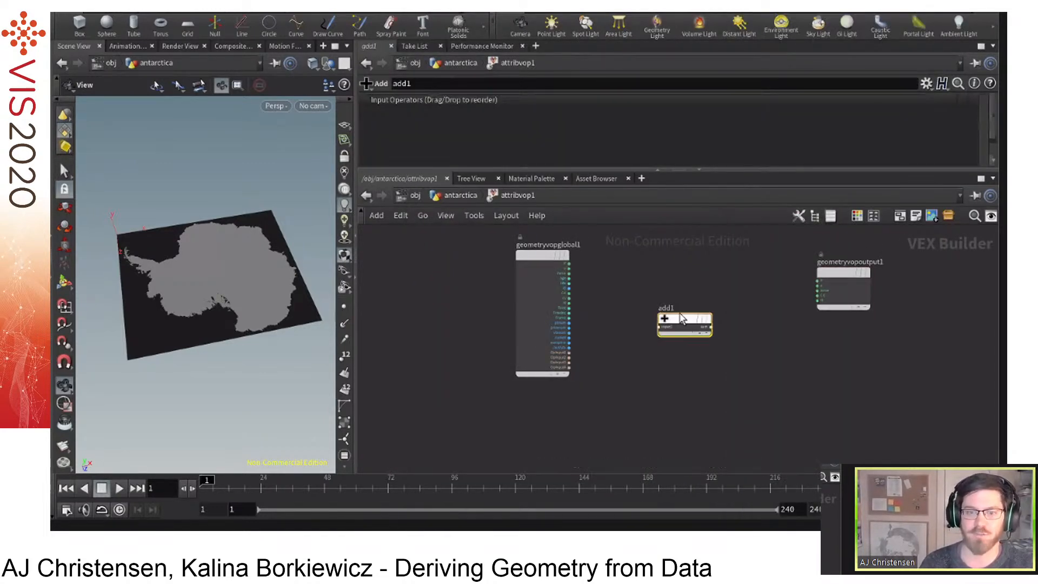
Wire the P position from the global parameters through the Add node to the output's P, and line the Add node up between them.
click(571, 265)
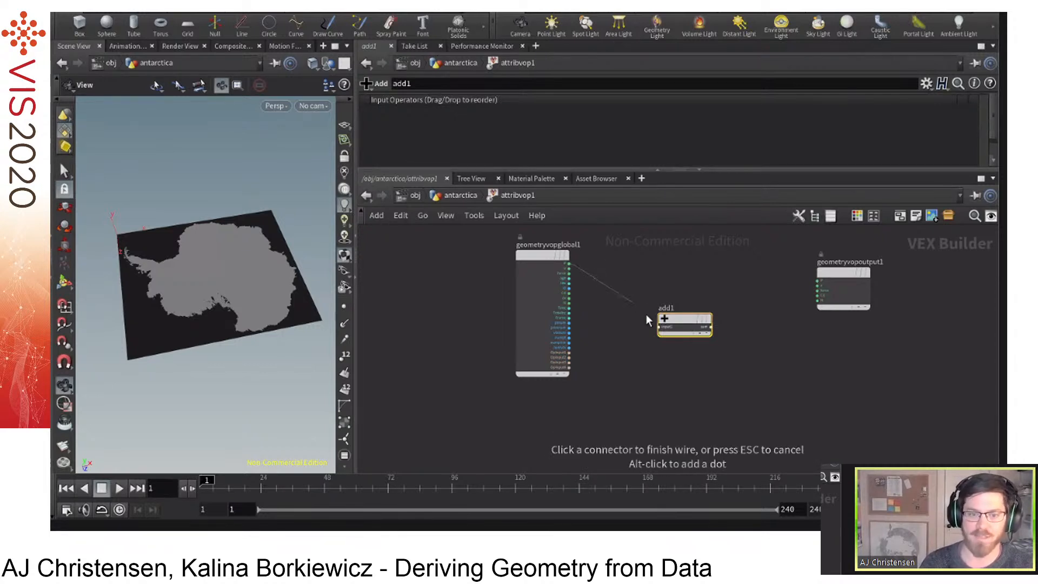
click(660, 327)
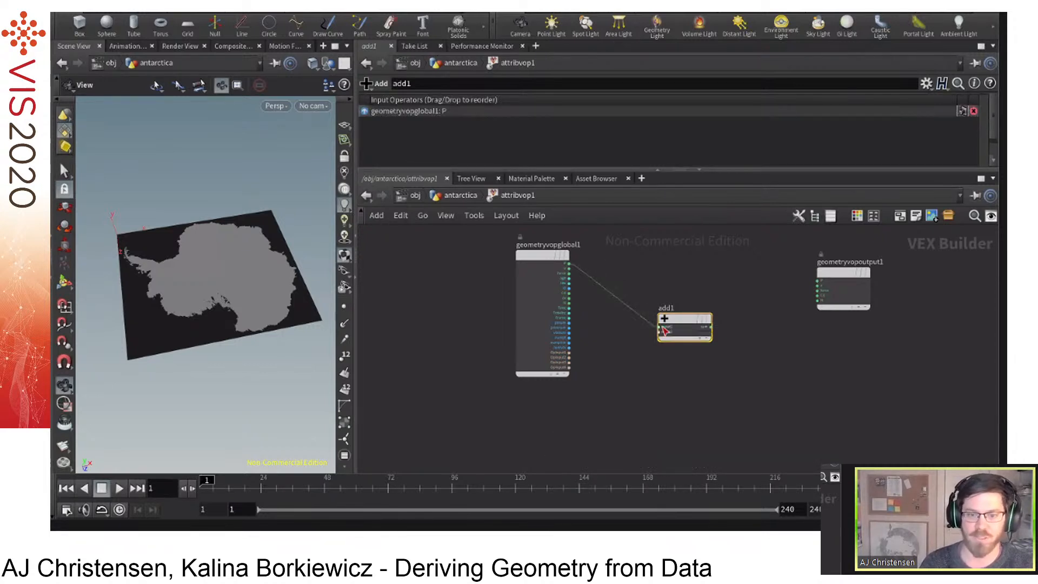
click(712, 327)
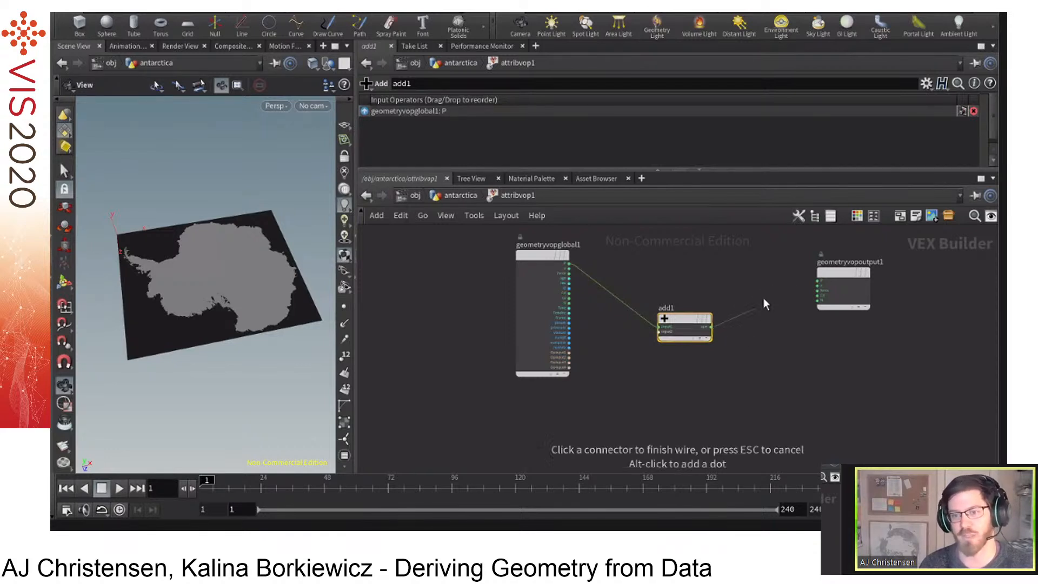
click(818, 281)
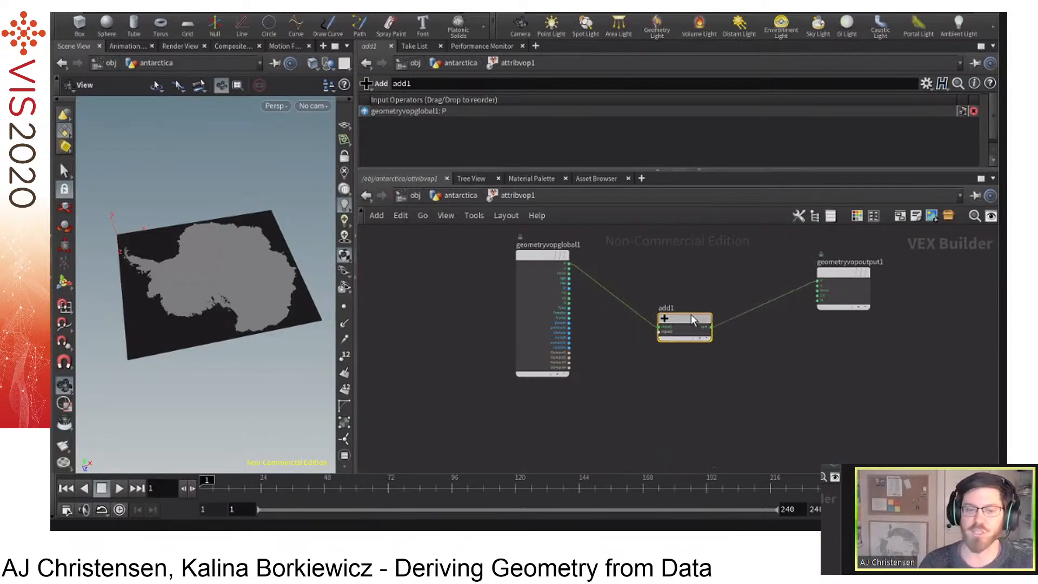
drag(693, 316, 685, 276)
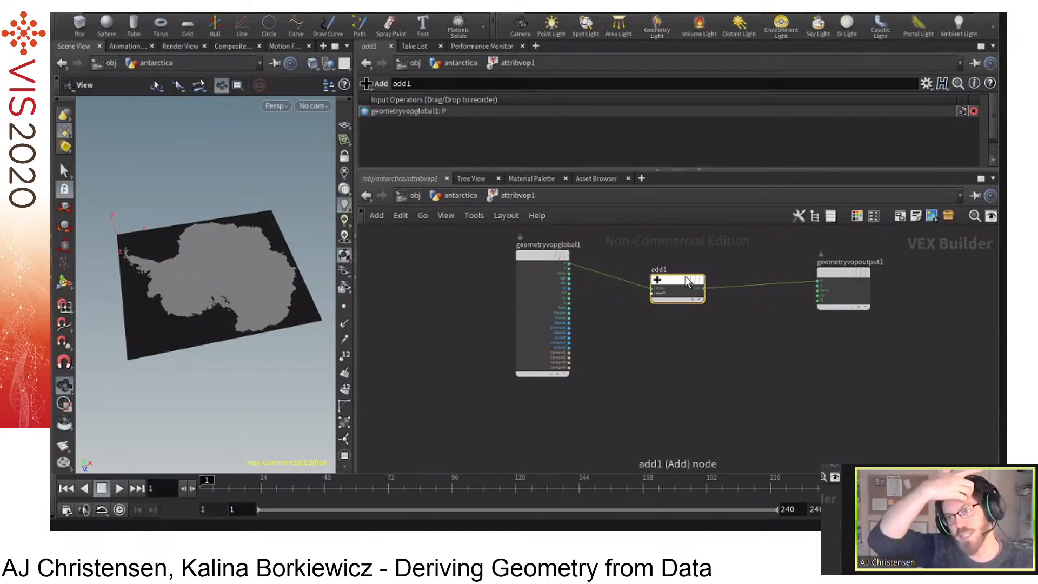
Attach a Constant node to the Add node's second input and set its float default to 1.
mouse_move(690, 287)
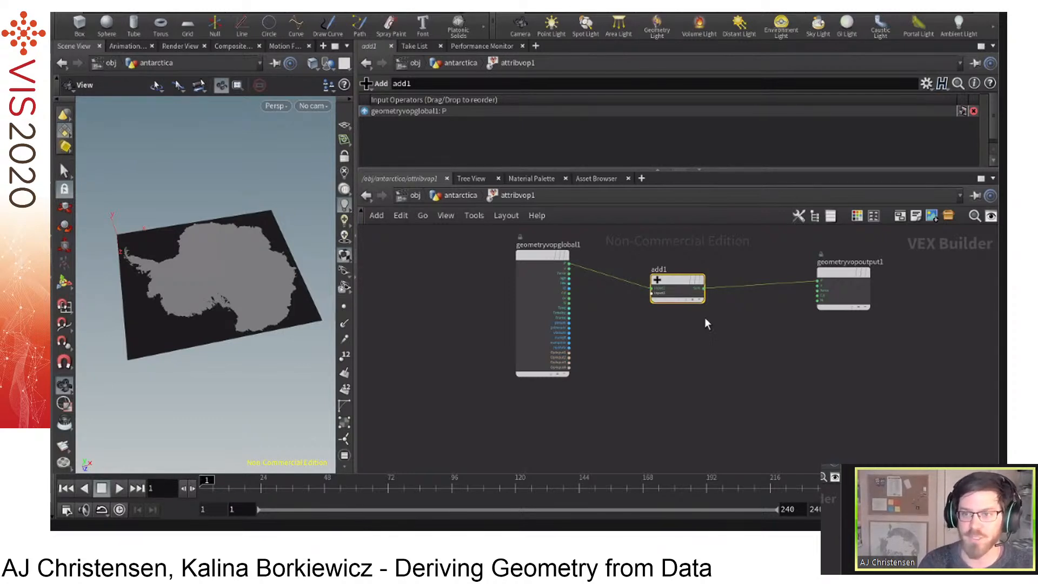
right_click(653, 297)
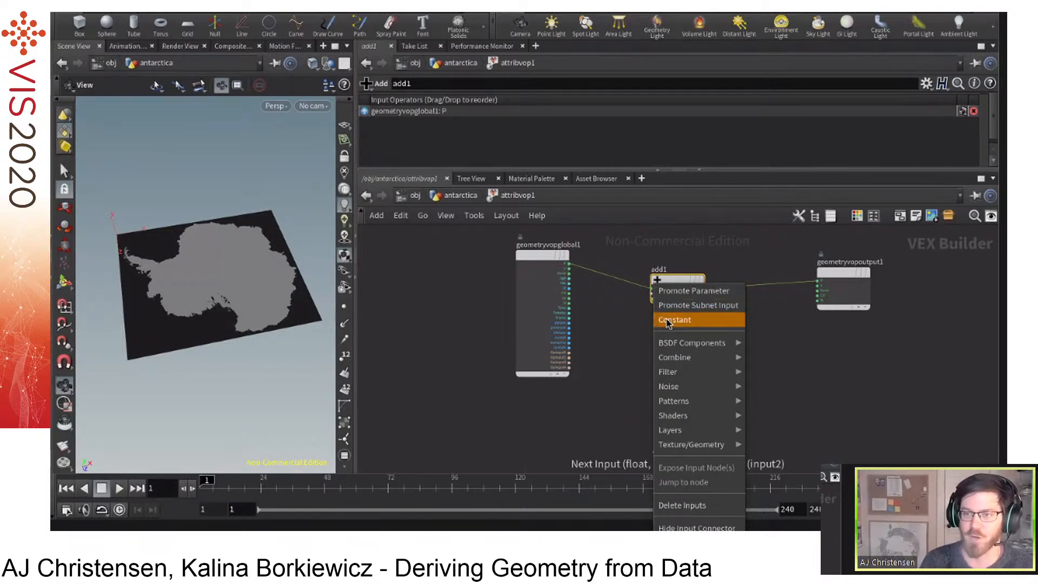
click(700, 319)
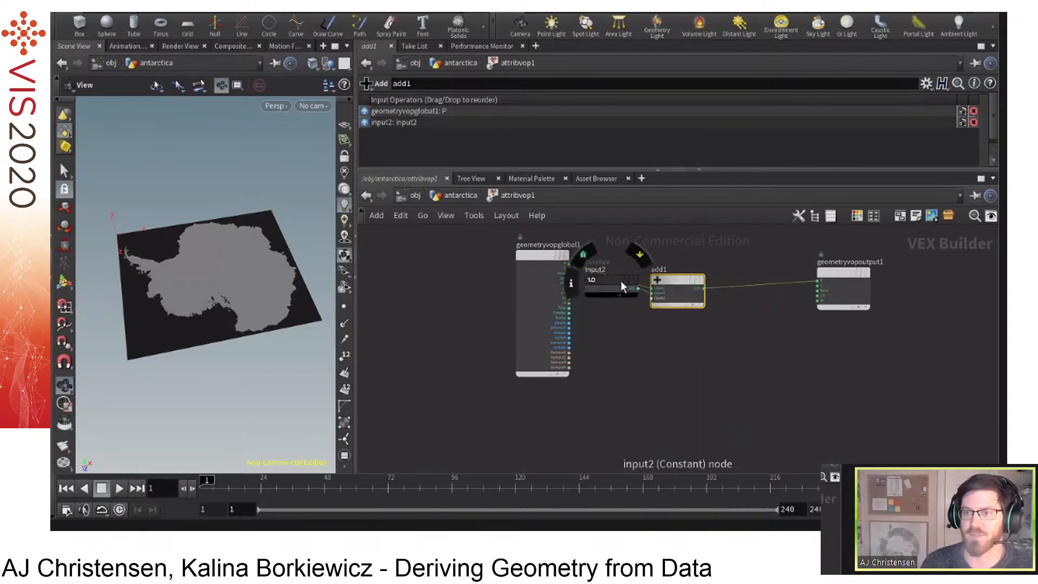
drag(620, 281, 626, 298)
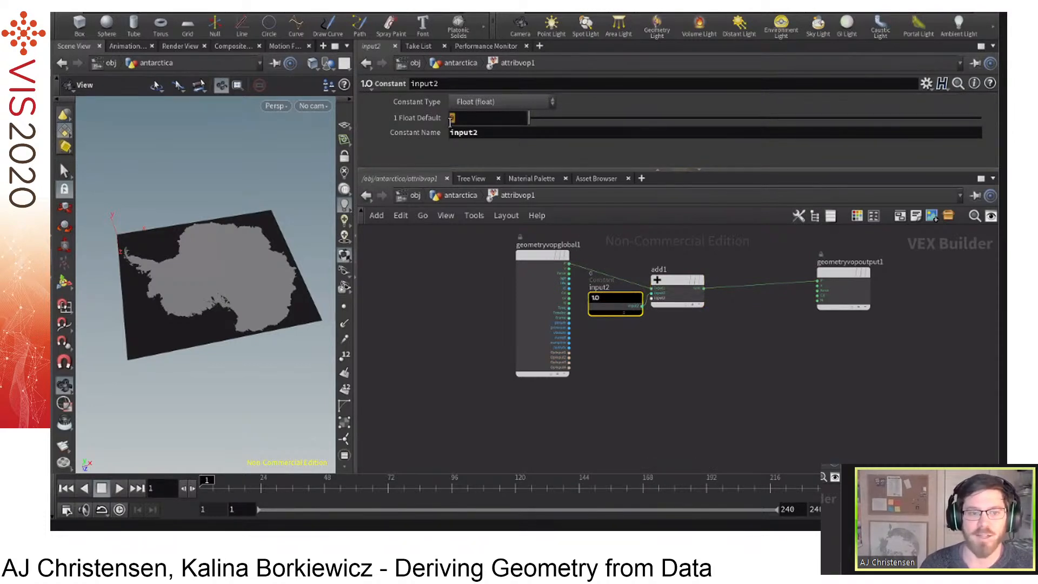
click(452, 118)
text(1)
key(Return)
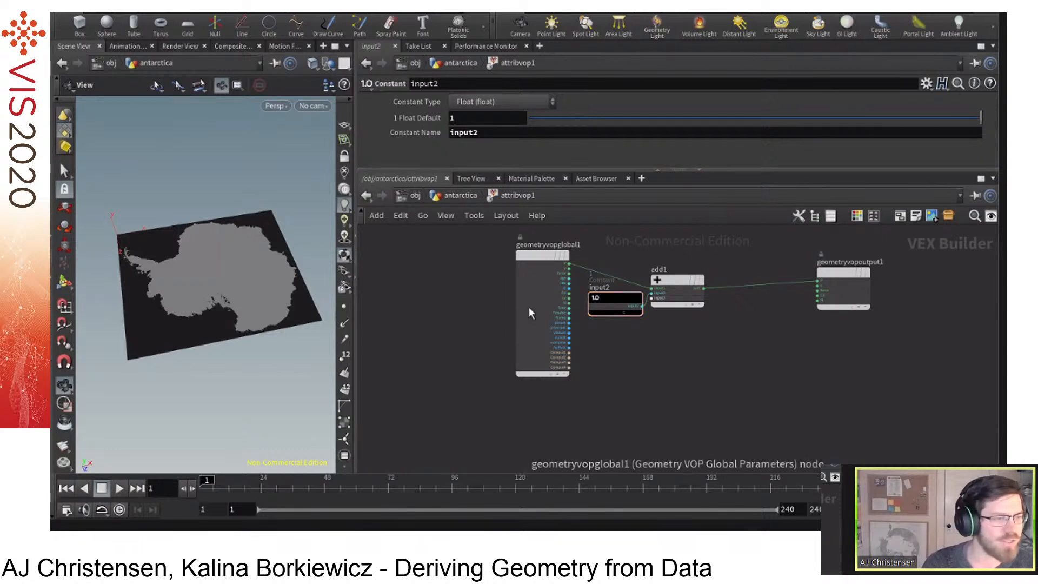
Change the constant's type to 3 Floats (vector) and open its first component for editing.
click(511, 102)
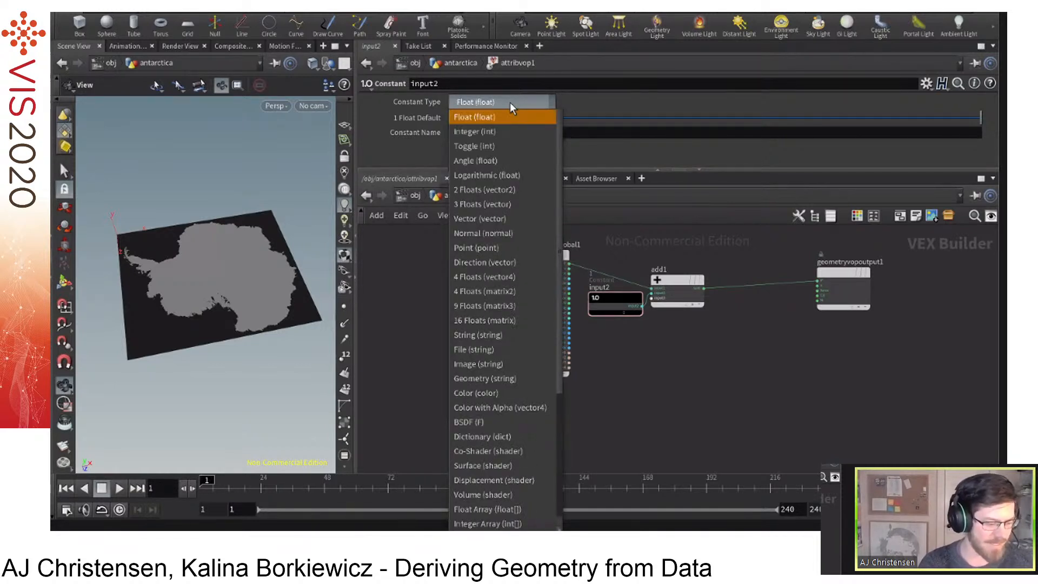
click(538, 210)
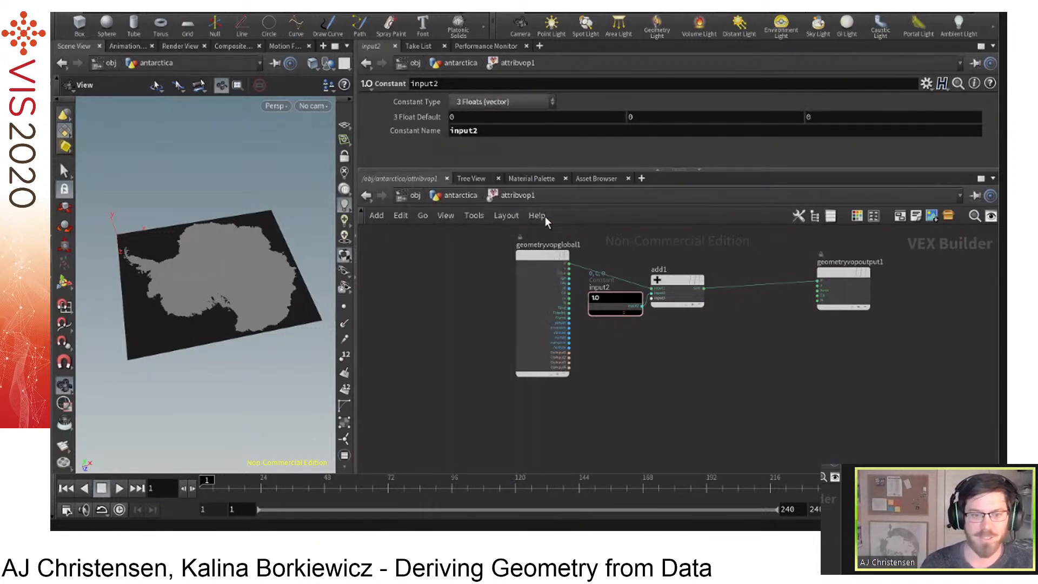
click(478, 121)
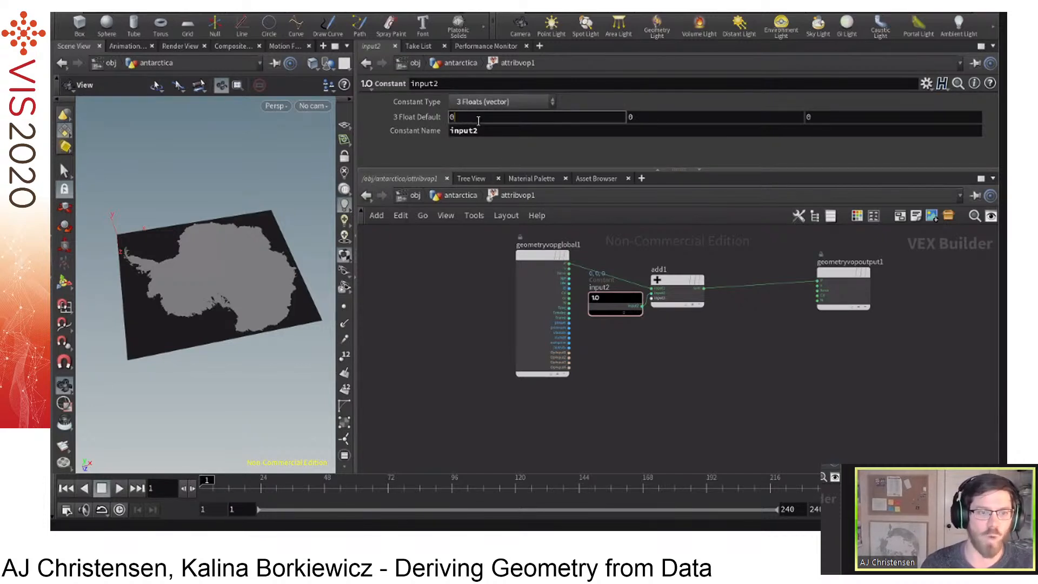
Set the first component of the input2 vector constant to 1 and reposition the node slightly lower in the network.
text(1)
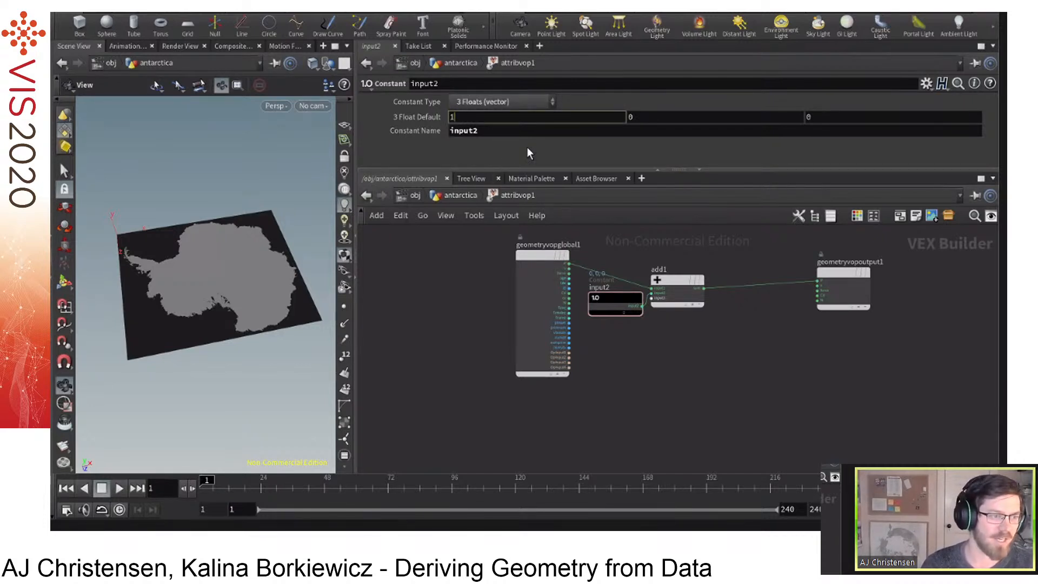
key(Return)
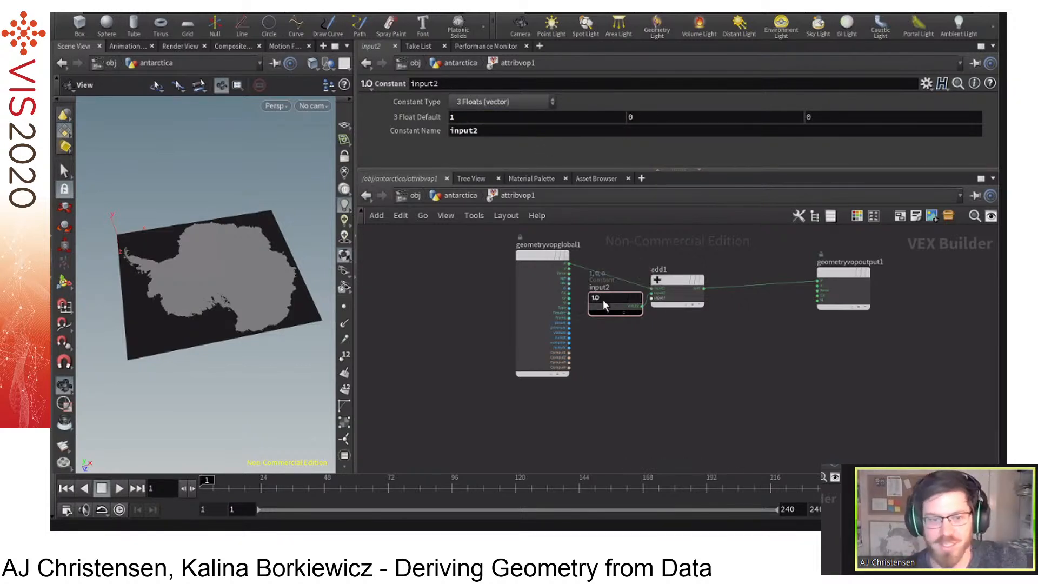
drag(605, 307, 599, 328)
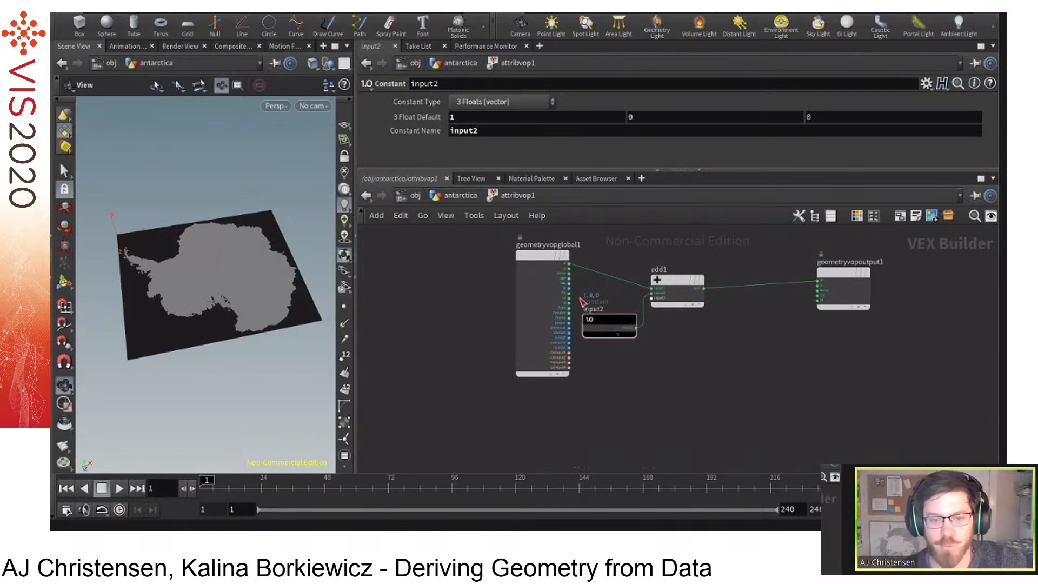
Return to the antarctica network, wire grid1's output into attribvop1's first input, and display attribvop1.
click(457, 195)
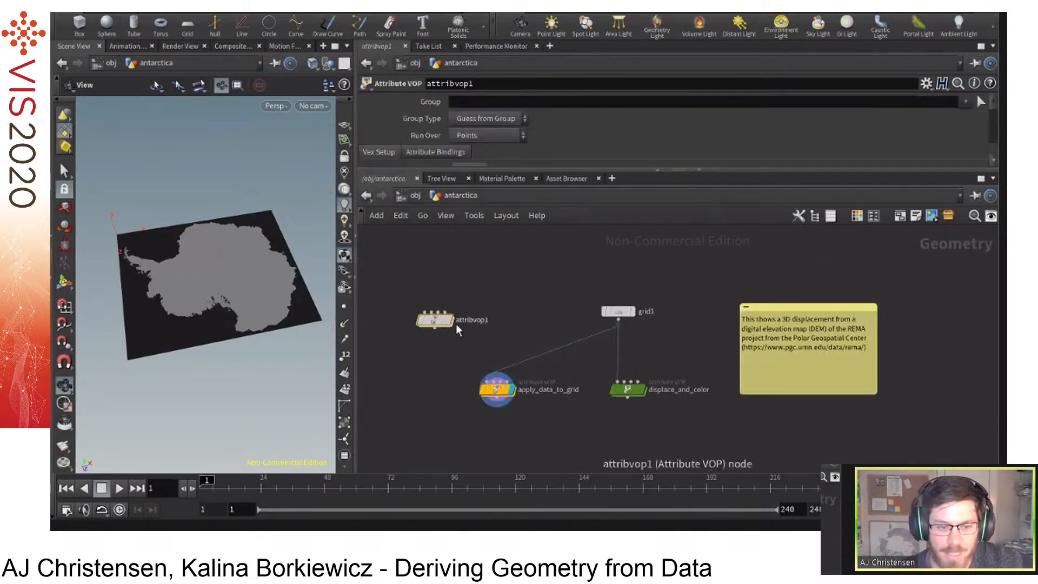
click(617, 321)
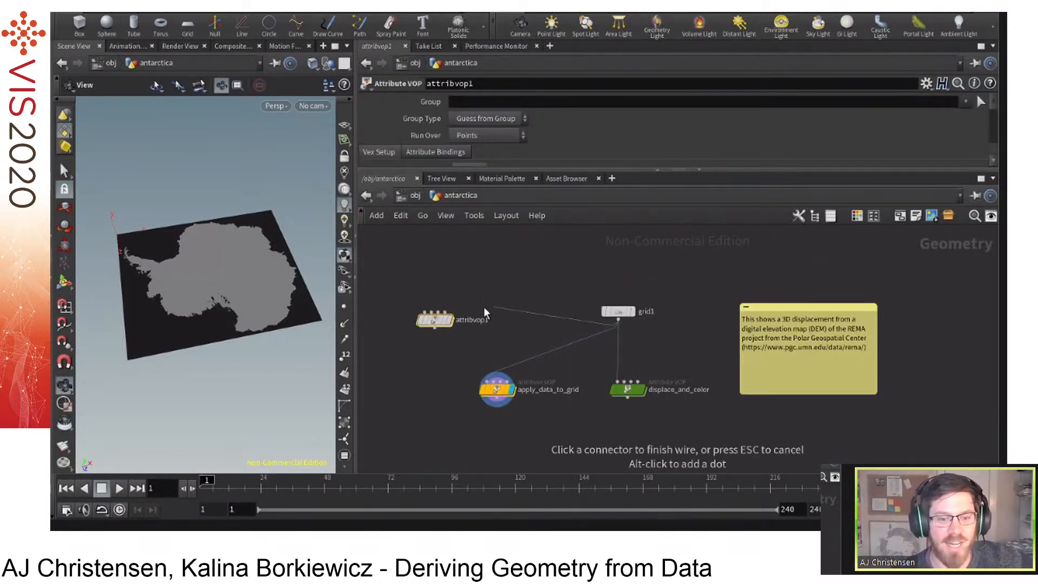
click(430, 317)
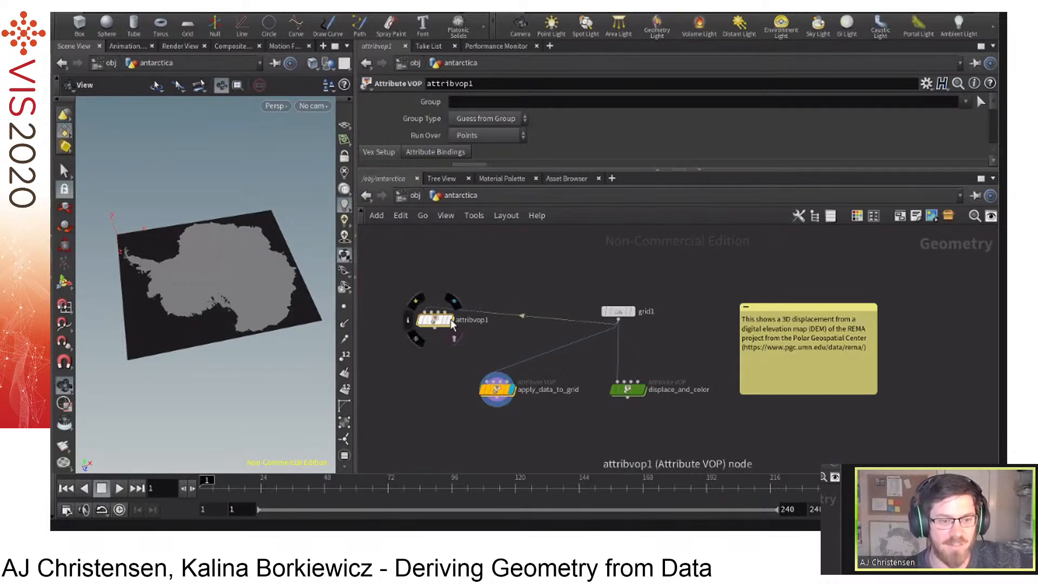
drag(453, 324, 441, 351)
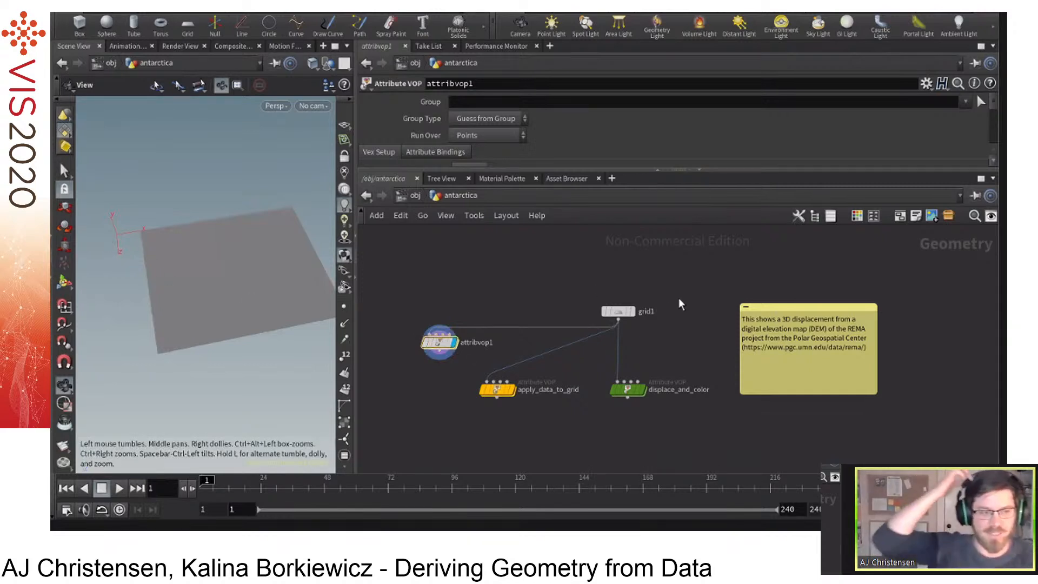
Compare the grid's position before and after the offset by switching the display between grid1 and attribvop1.
click(637, 294)
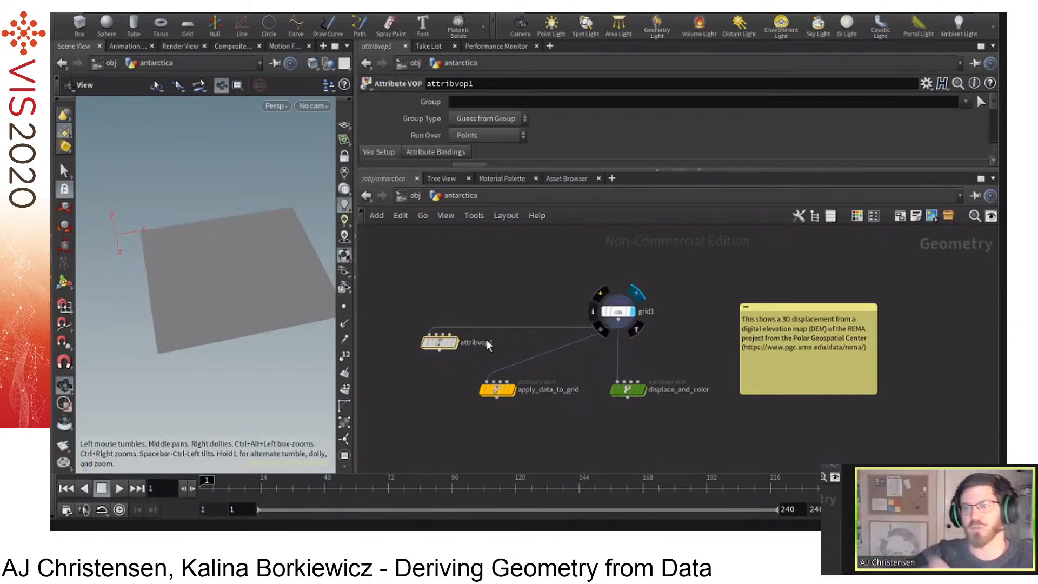
key(r)
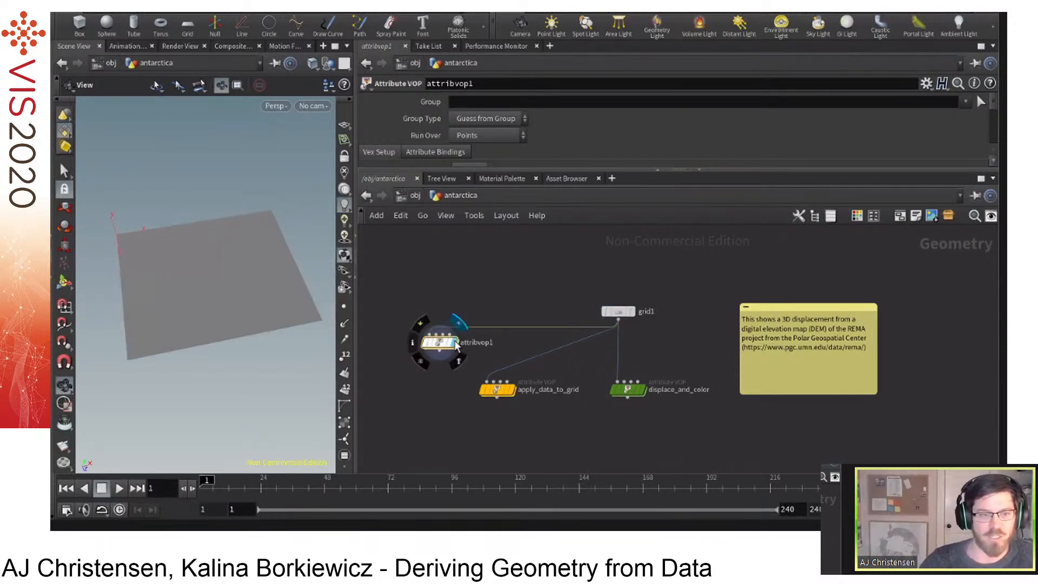
click(633, 312)
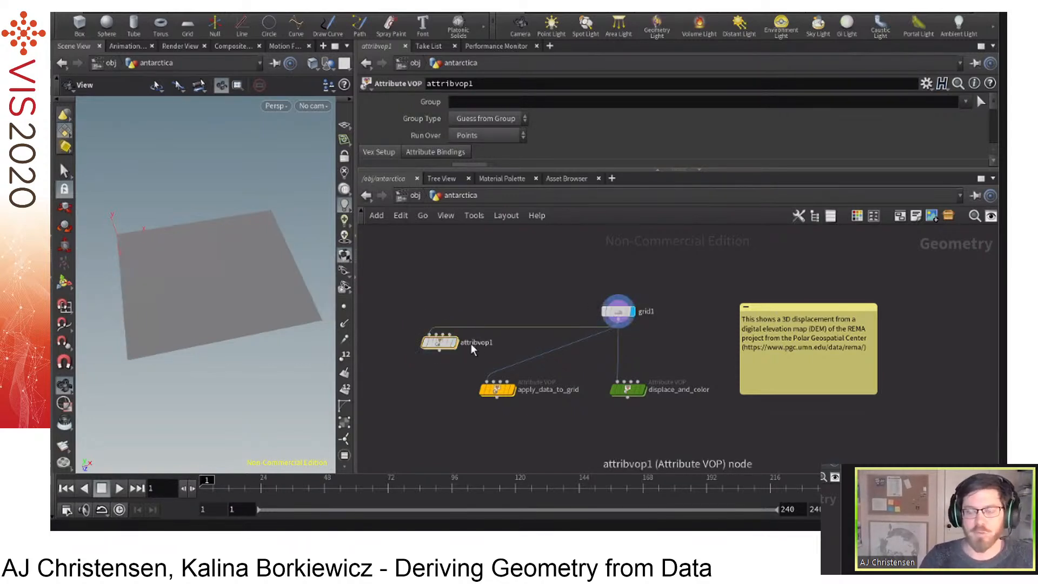
key(r)
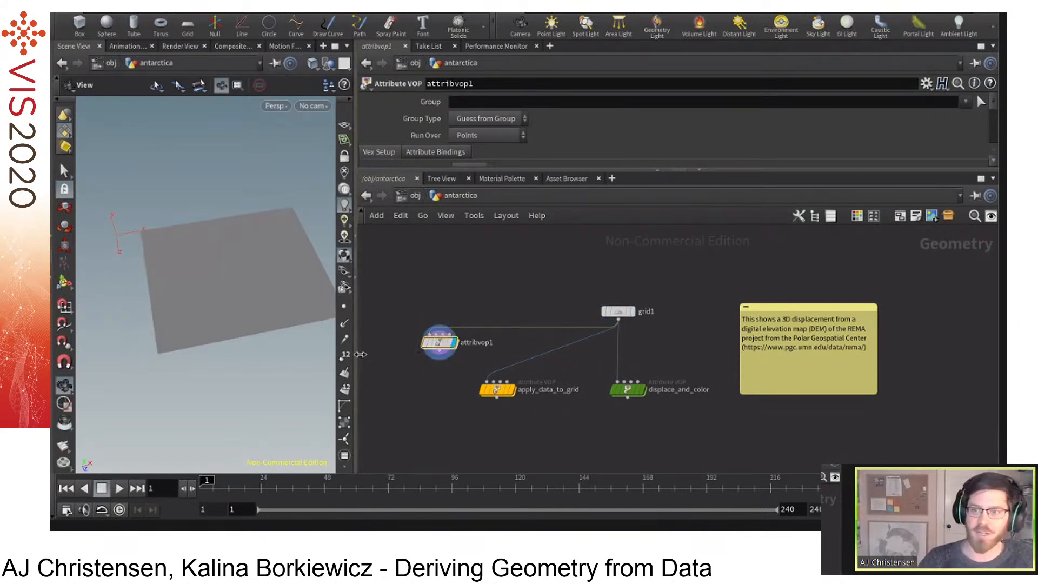
drag(357, 354, 481, 343)
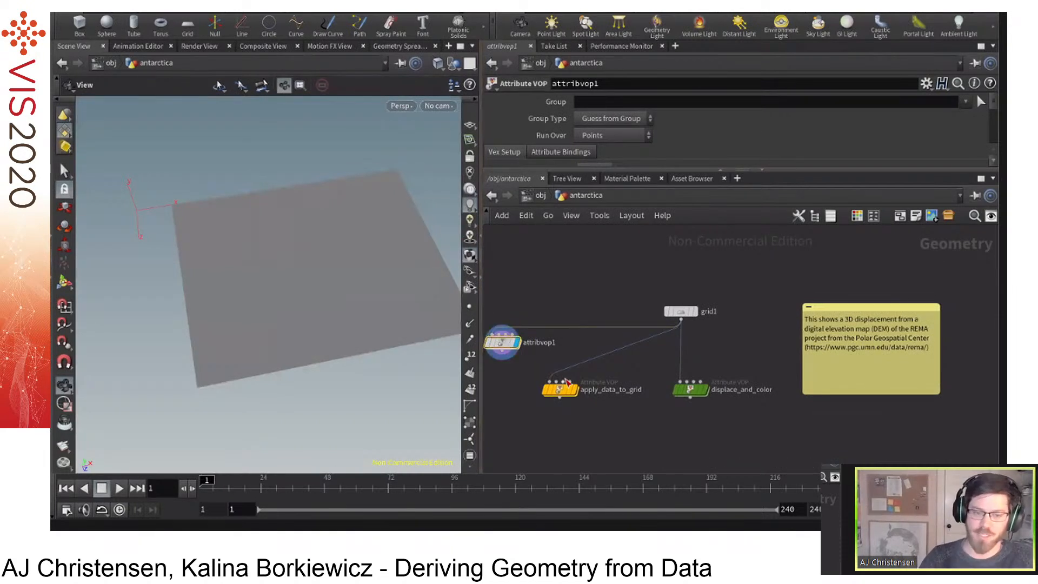
Display the apply_data_to_grid result and open that node's VOP network with more room for the node graph.
click(574, 392)
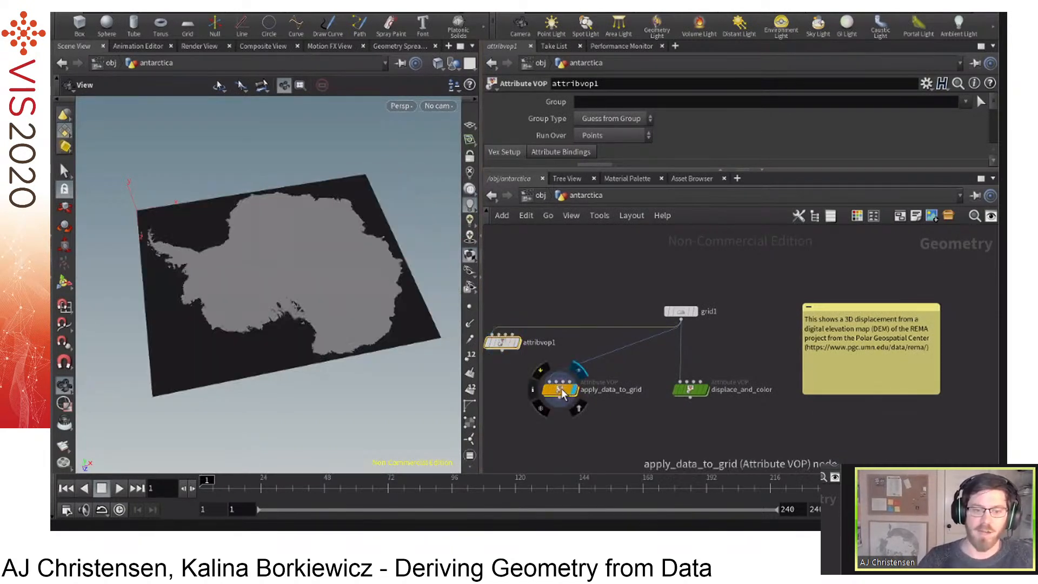
double_click(561, 392)
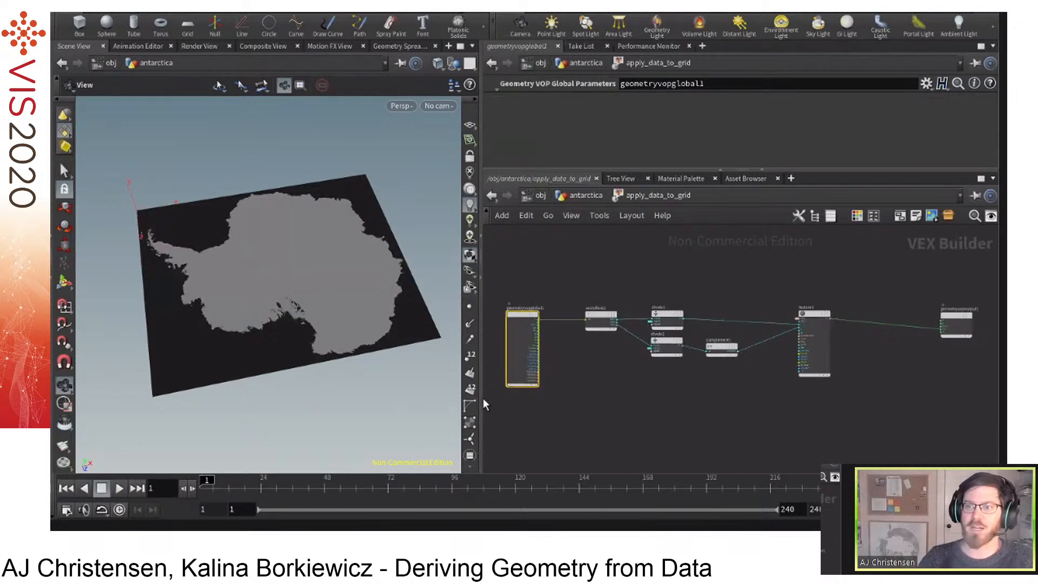
drag(483, 403, 378, 399)
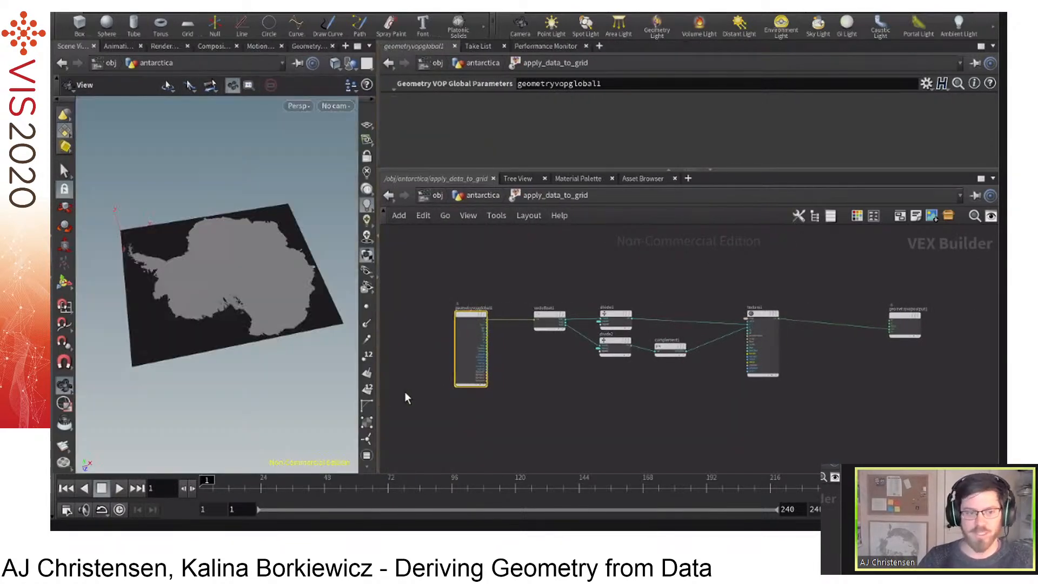
scroll(597, 373, up, 3)
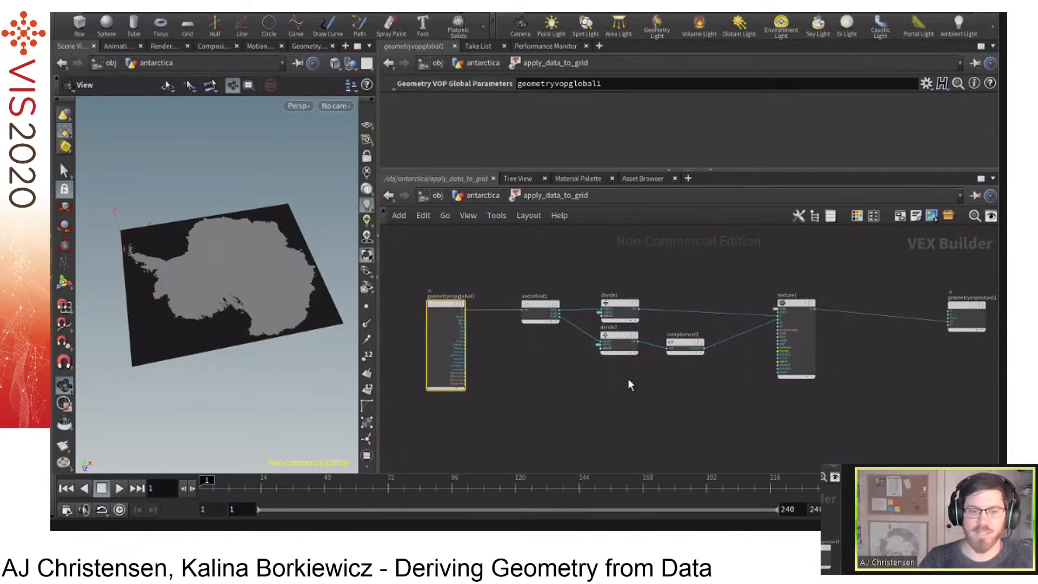
middle_drag(622, 377, 604, 379)
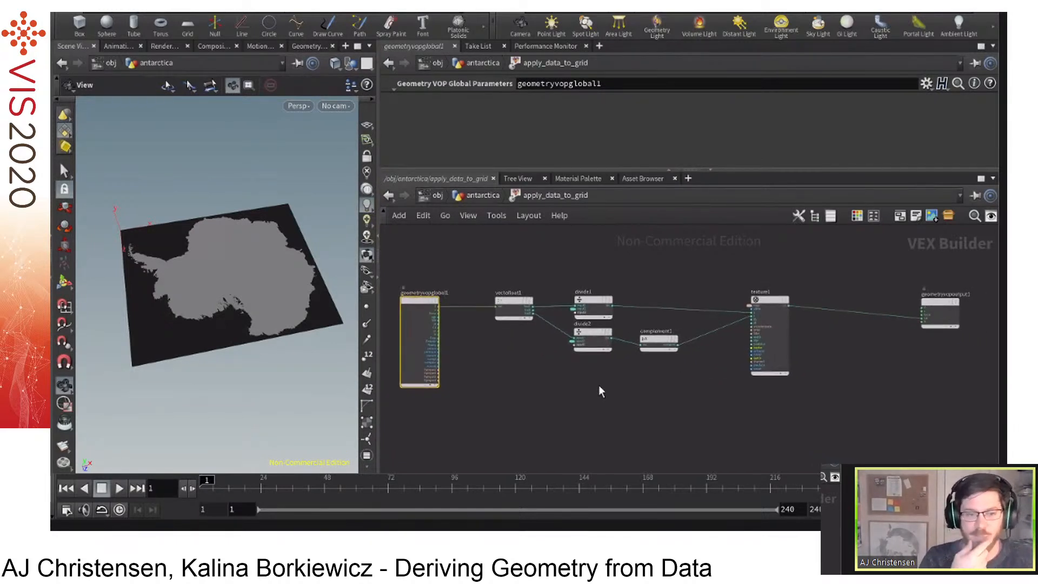
Examine the vectofloat1, divide1 and complement1 nodes that turn point position into texture coordinates.
click(504, 304)
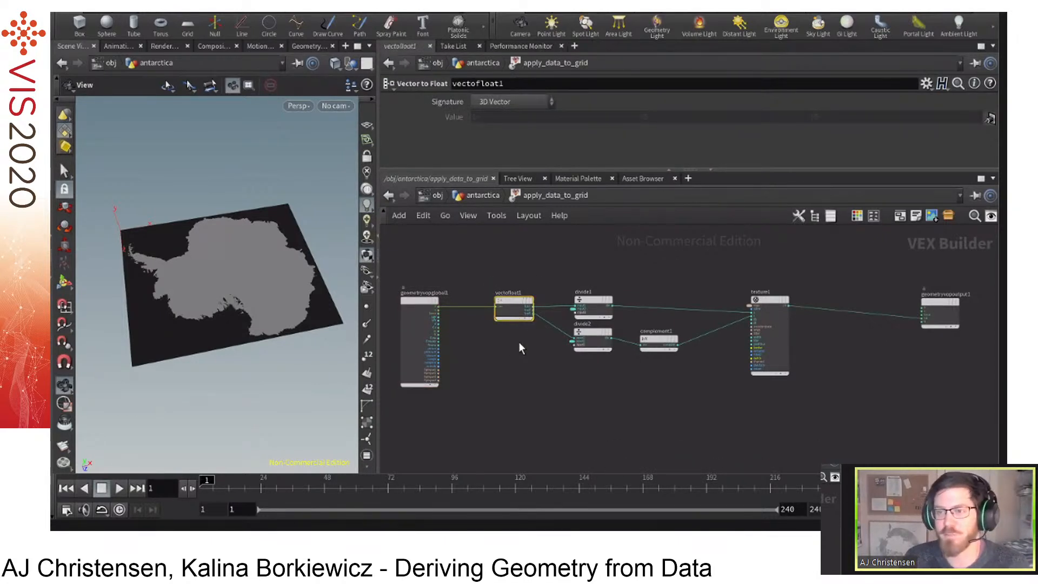
scroll(519, 344, up, 1)
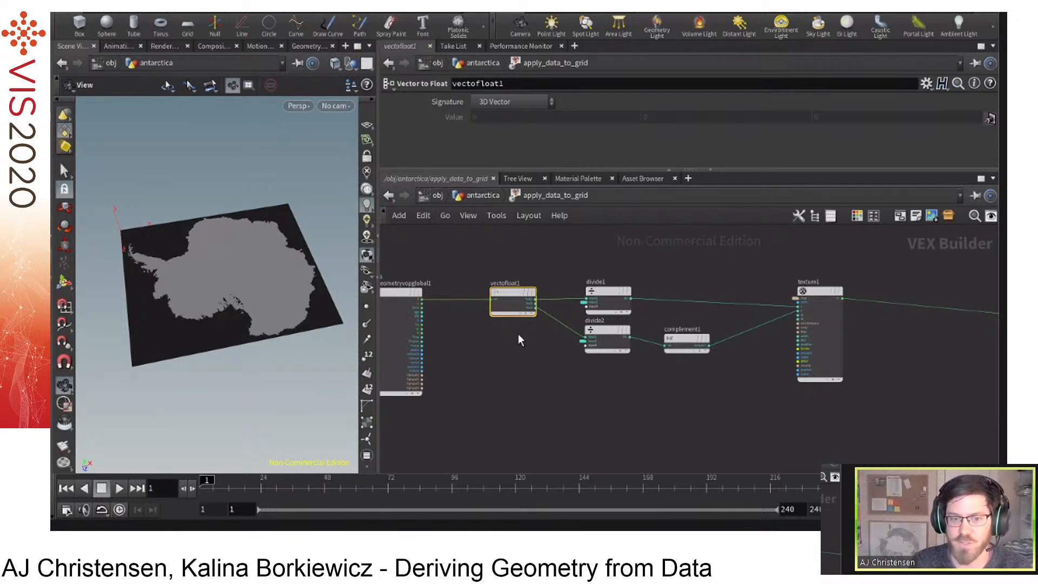
mouse_move(613, 307)
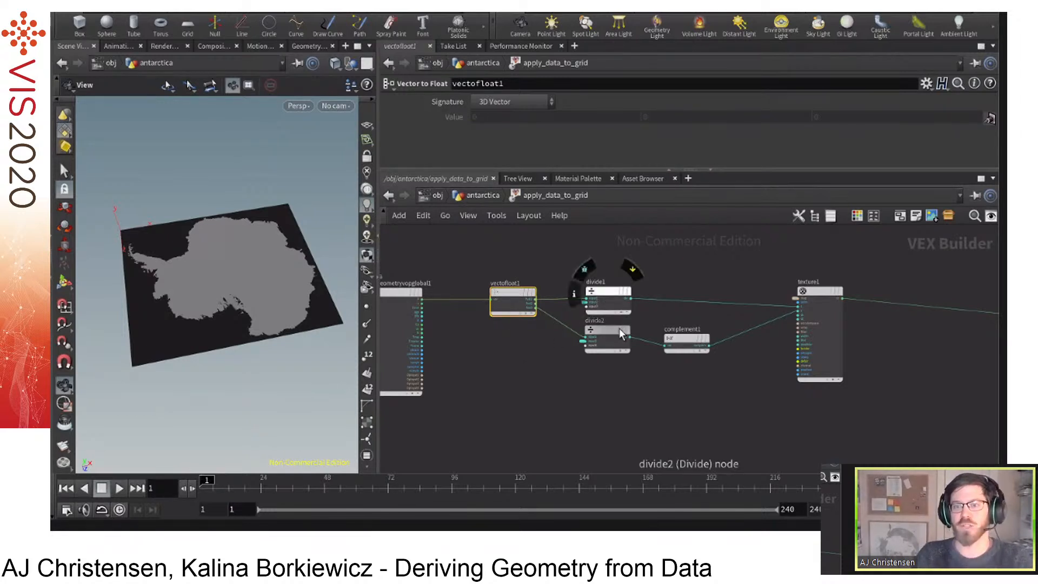
click(608, 292)
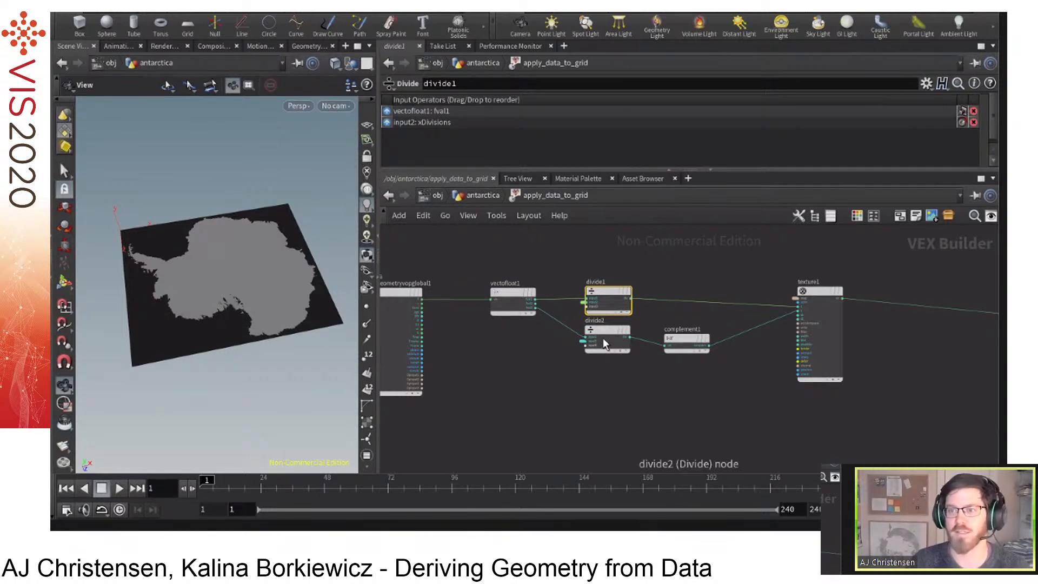
mouse_move(598, 332)
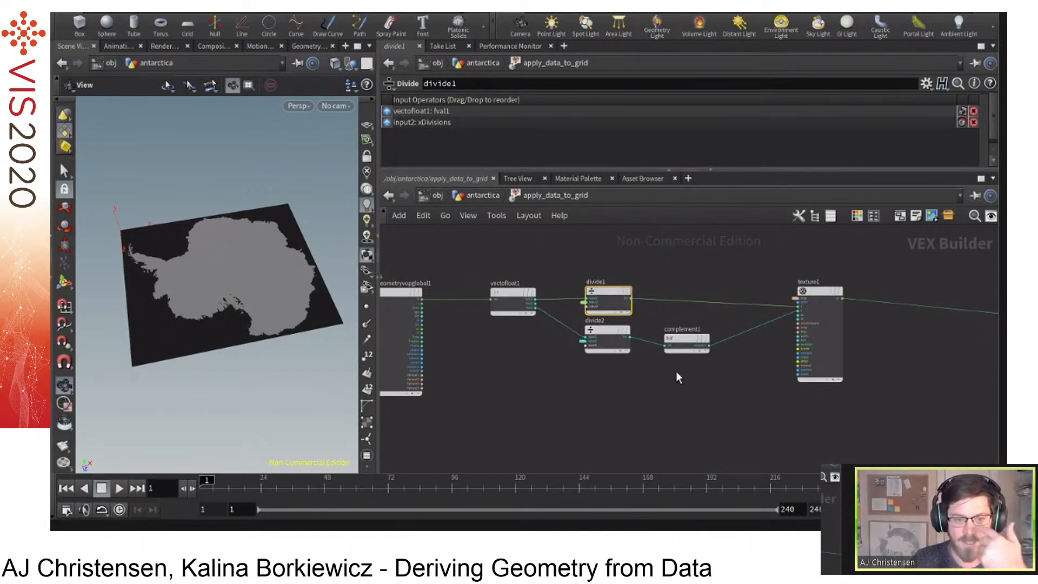
click(684, 342)
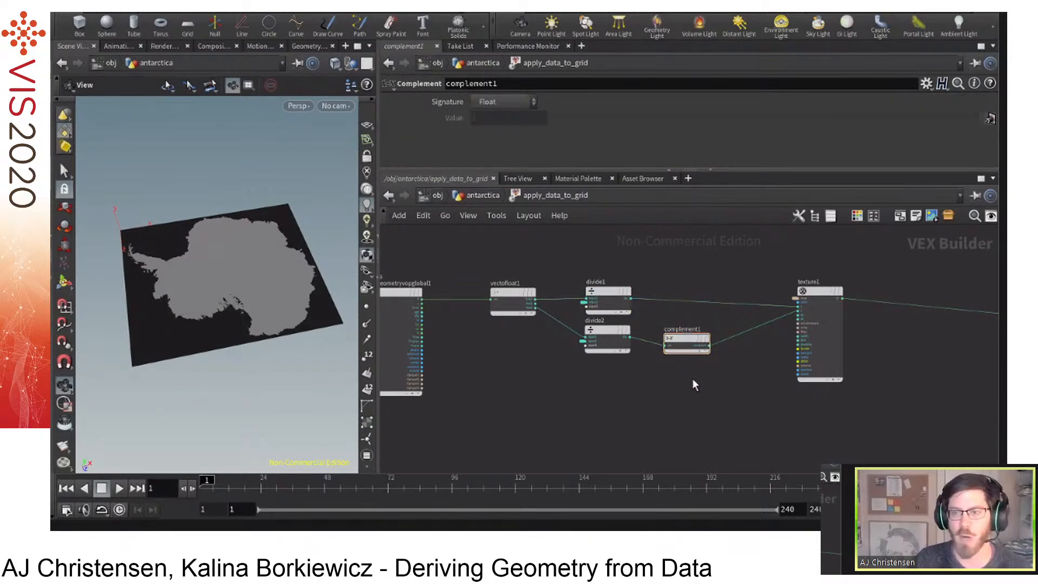
Examine the texture1 node's settings and the connections into its s and t inputs.
scroll(694, 381, up, 3)
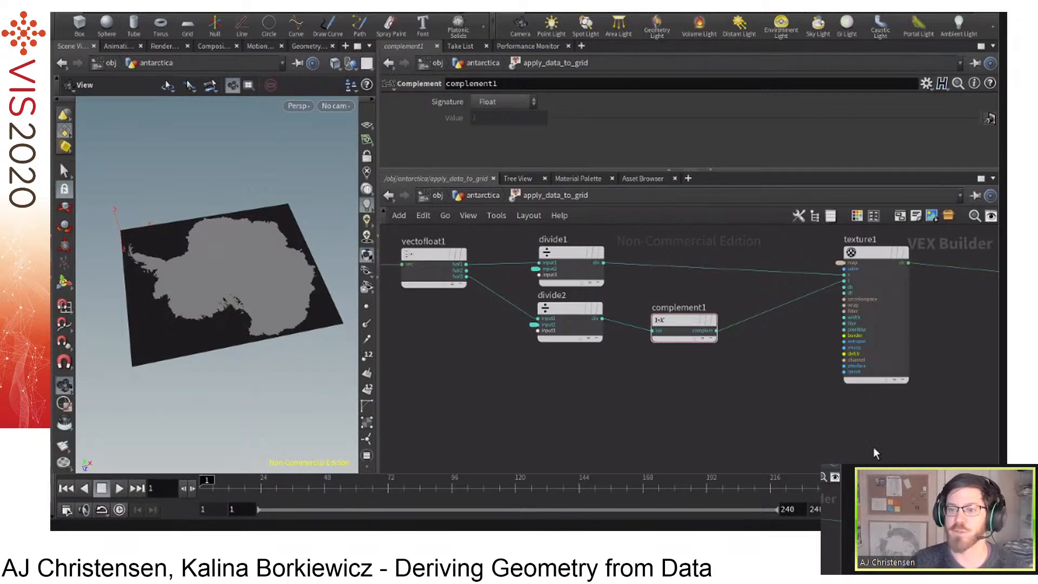
middle_drag(862, 451, 680, 449)
click(679, 285)
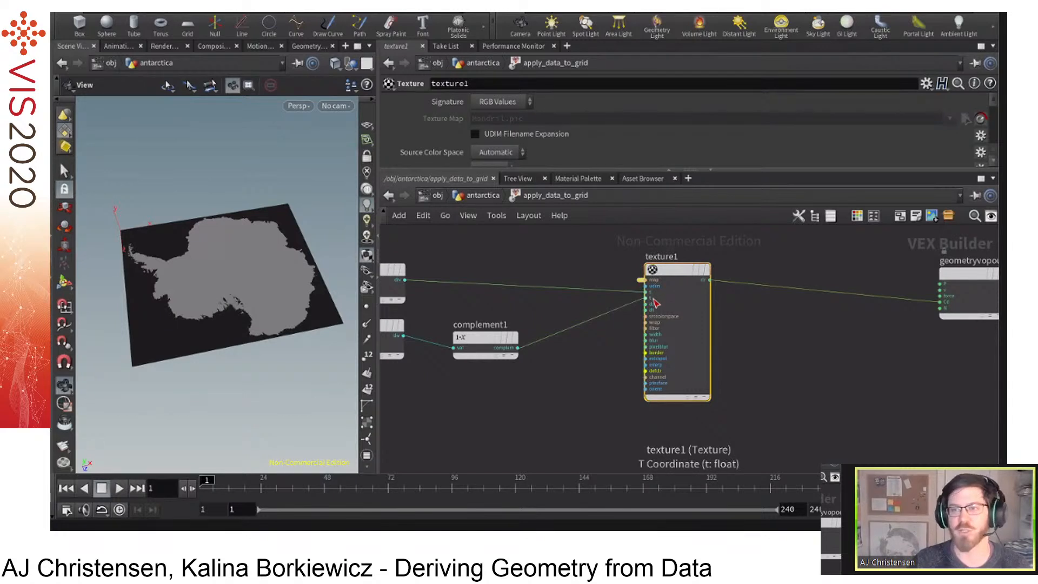
scroll(657, 301, up, 3)
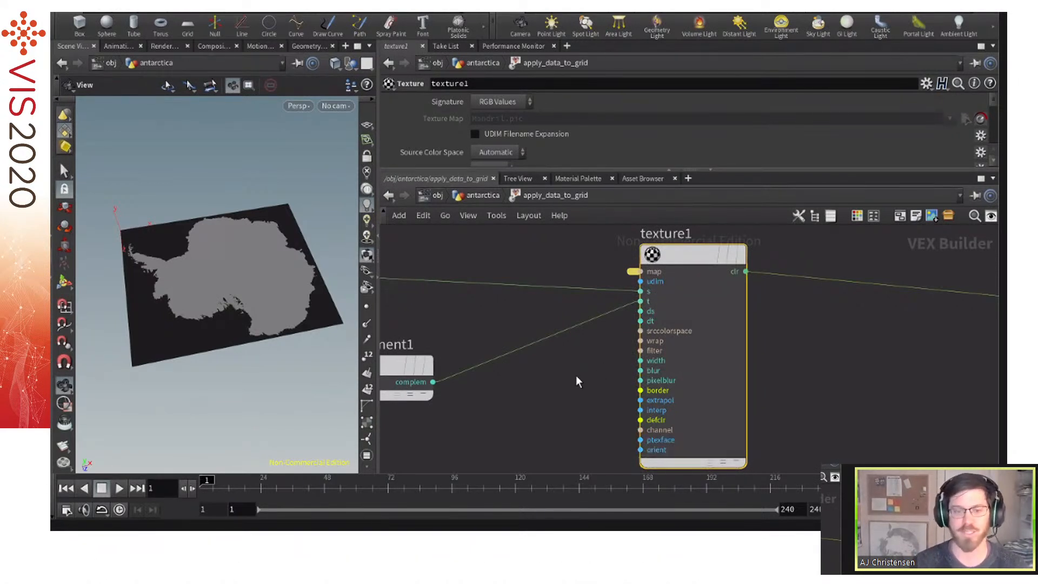
scroll(577, 377, down, 3)
scroll(580, 388, down, 5)
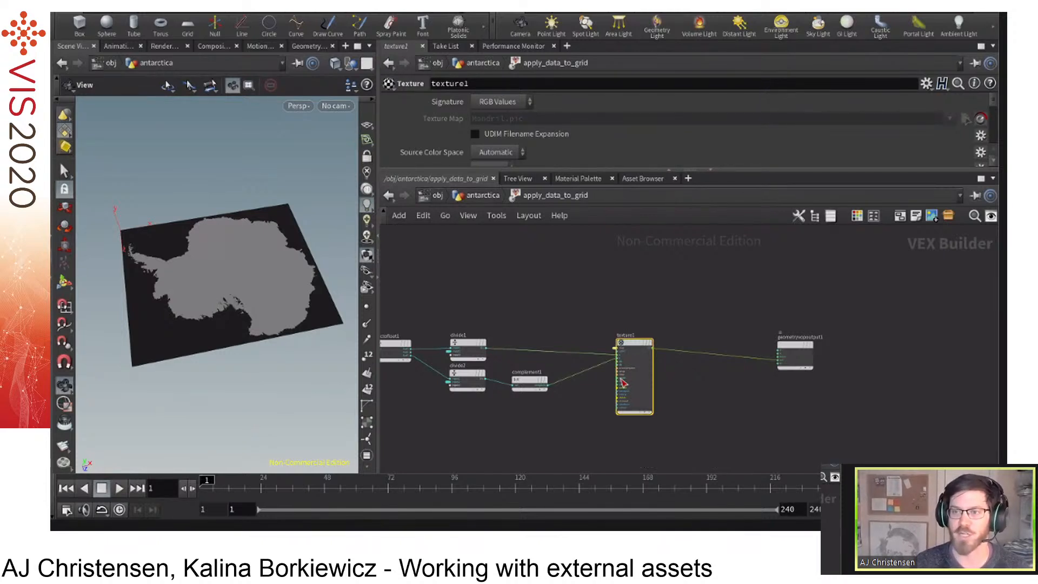
Examine the connection from texture1's clr output to the Cd input of geometryvopoutput1.
scroll(620, 377, up, 3)
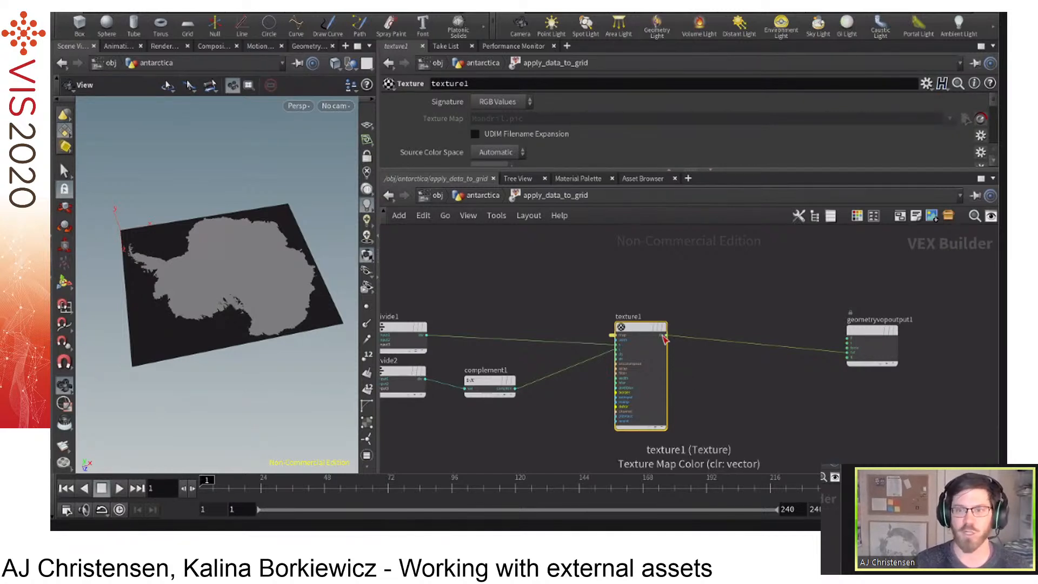
scroll(663, 340, up, 2)
scroll(663, 340, up, 2)
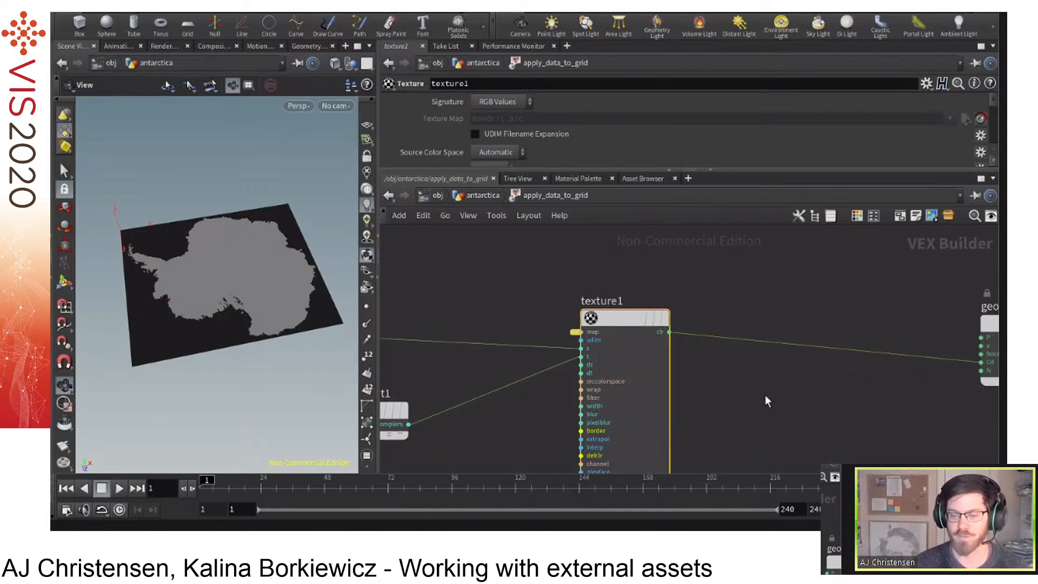
scroll(765, 400, down, 2)
scroll(765, 400, up, 2)
scroll(764, 400, down, 3)
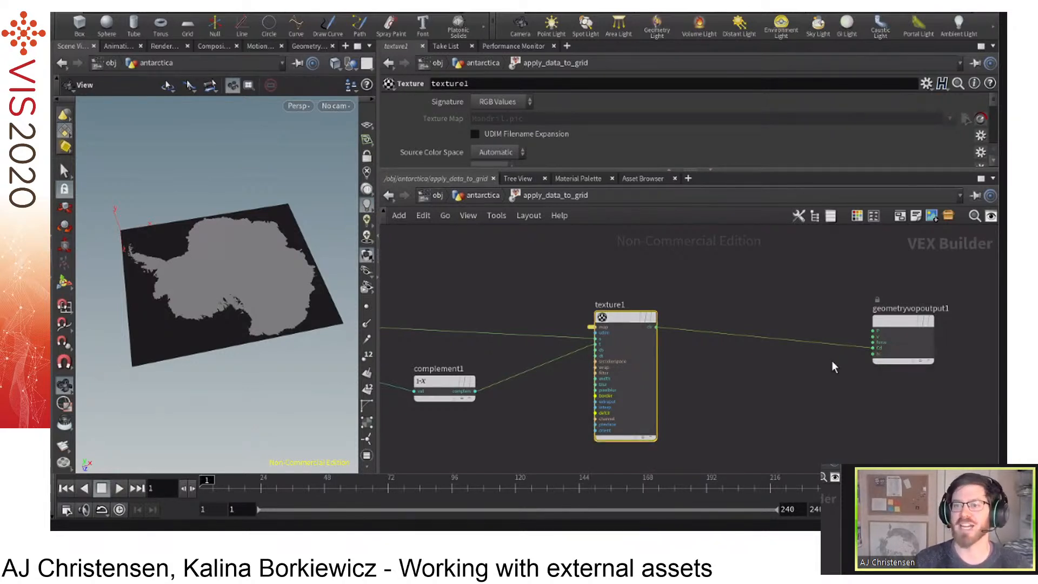
scroll(832, 360, down, 4)
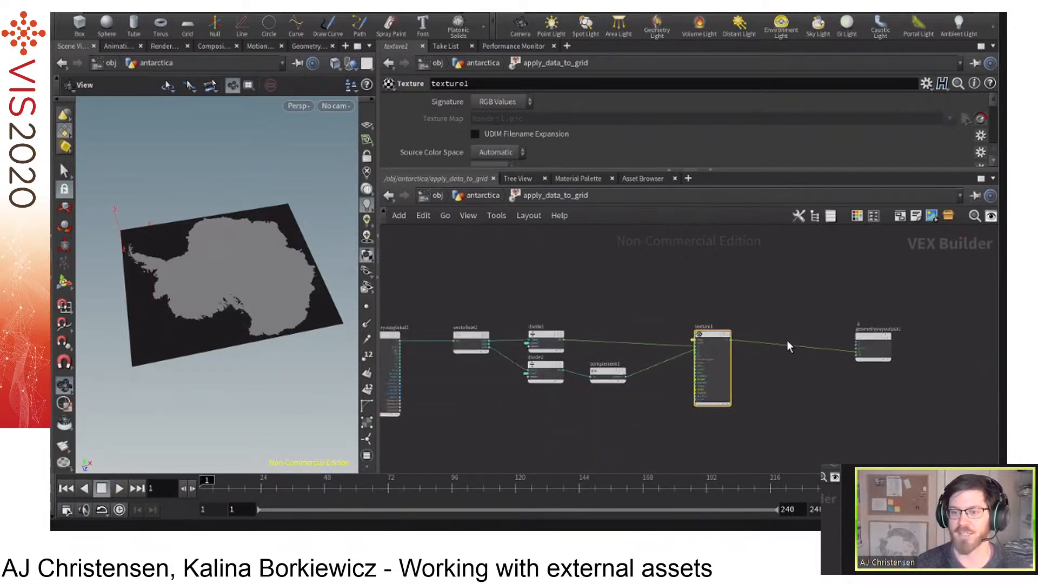
Review the divide nodes' inputs, check apply_data_to_grid's Texture Map and divisions in the antarctica network, and reopen its VOP network.
middle_drag(674, 292, 725, 294)
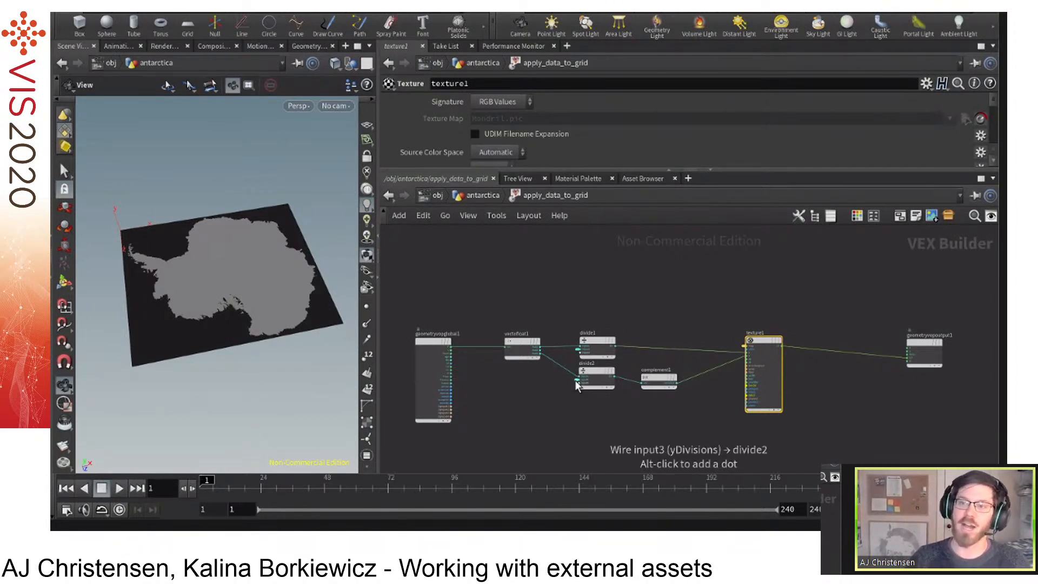
scroll(578, 383, up, 3)
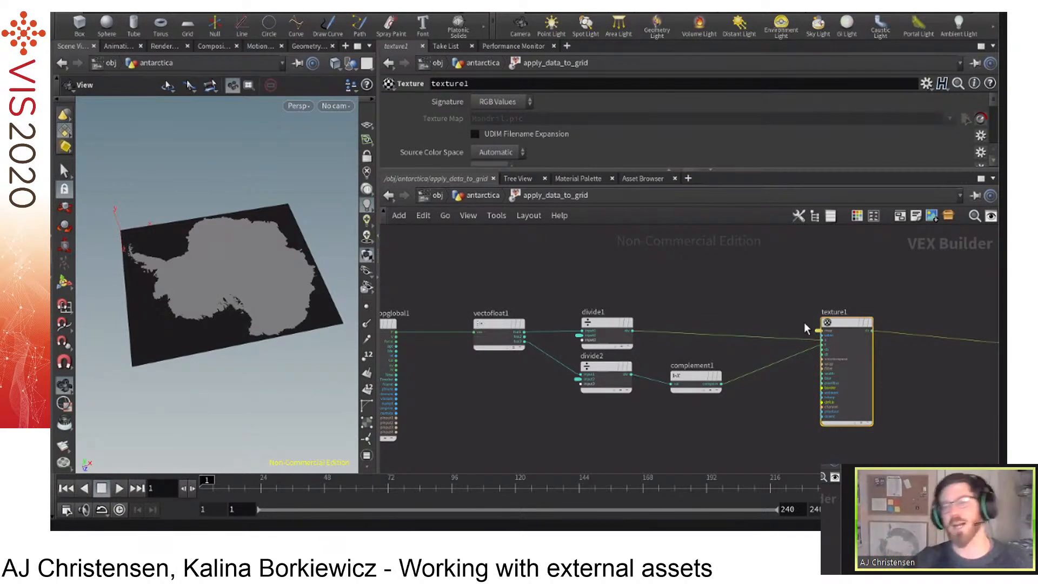
click(483, 196)
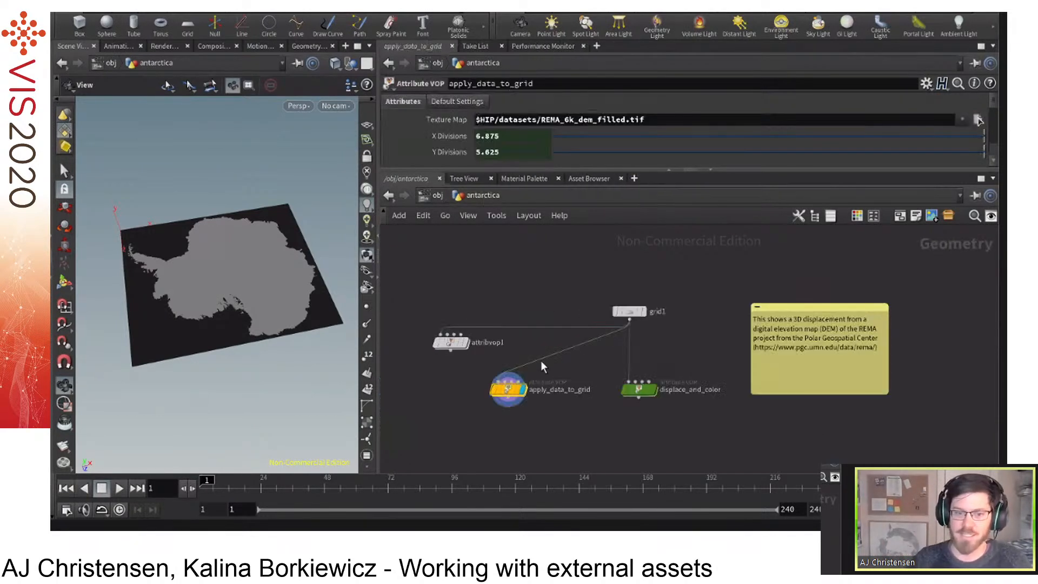
double_click(514, 390)
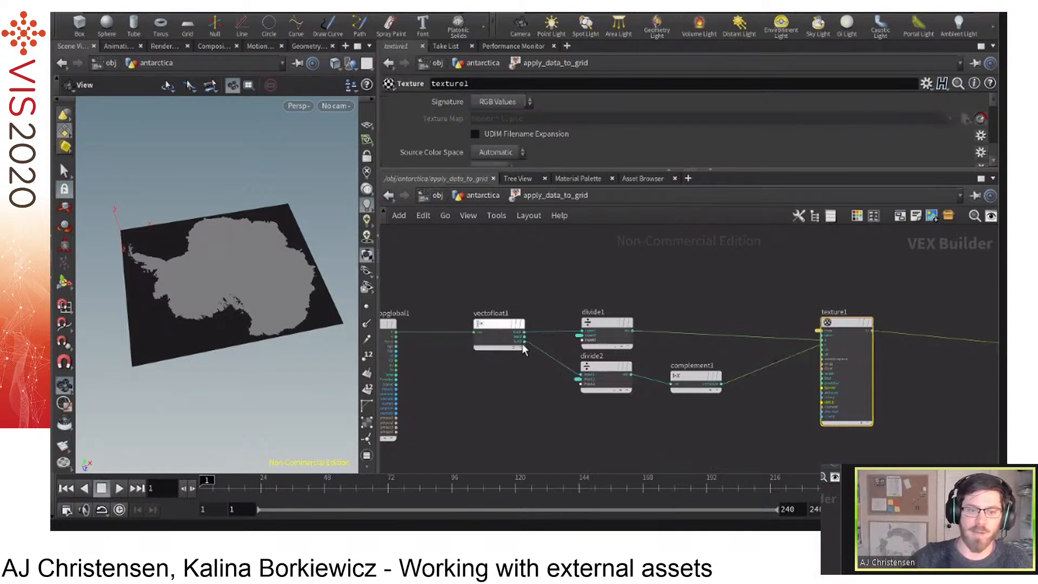
Return to the antarctica network and browse the available image files for apply_data_to_grid's Texture Map without choosing one.
click(476, 195)
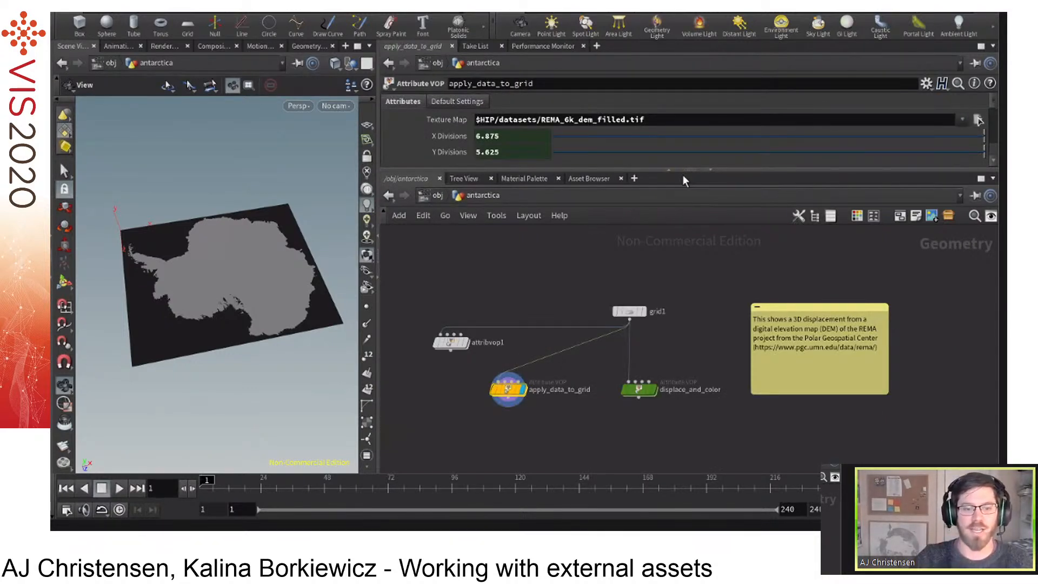
drag(689, 174, 699, 219)
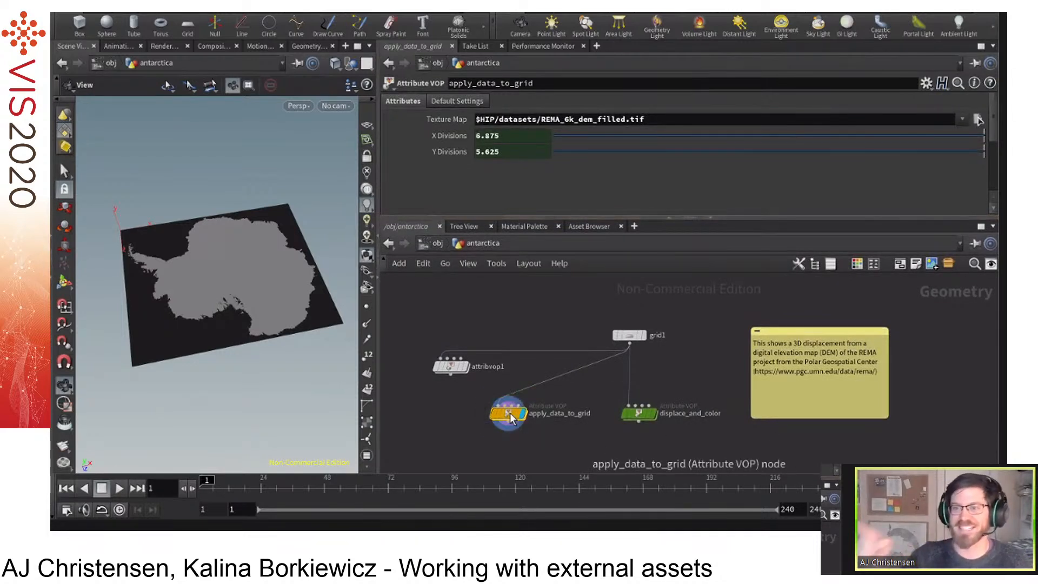
mouse_move(512, 421)
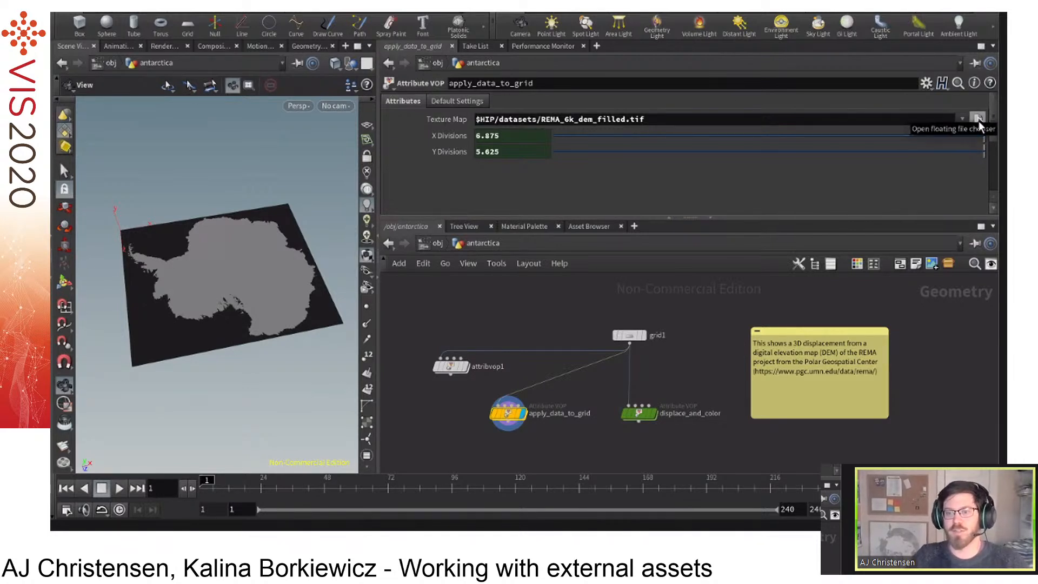
click(979, 121)
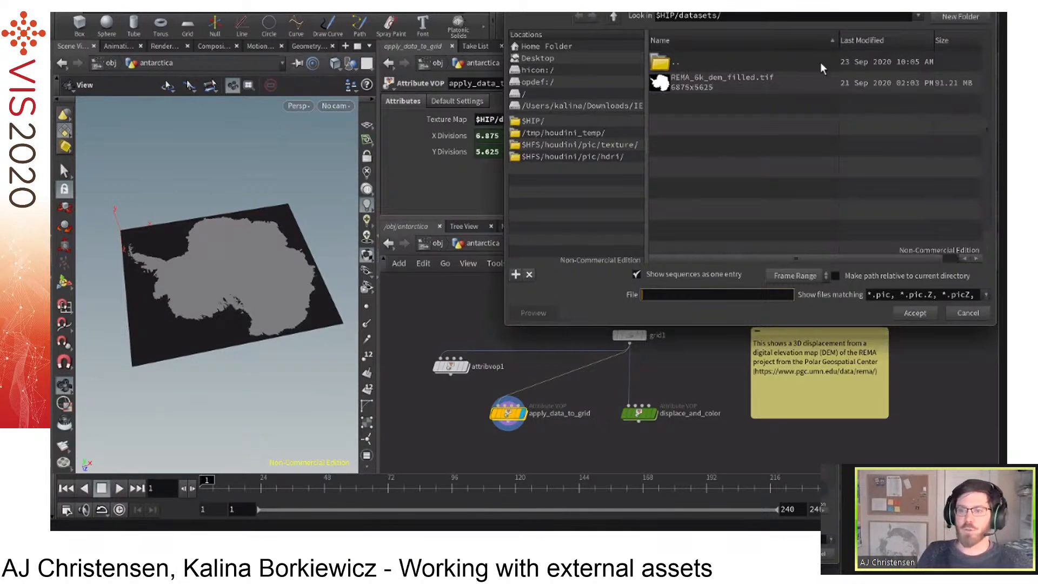
drag(735, 14, 689, 37)
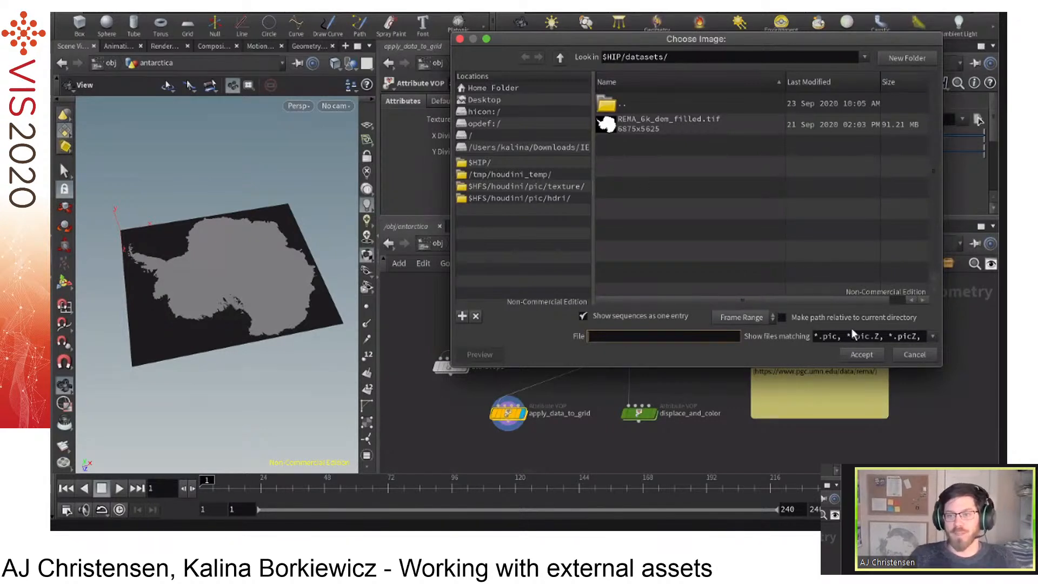
click(915, 355)
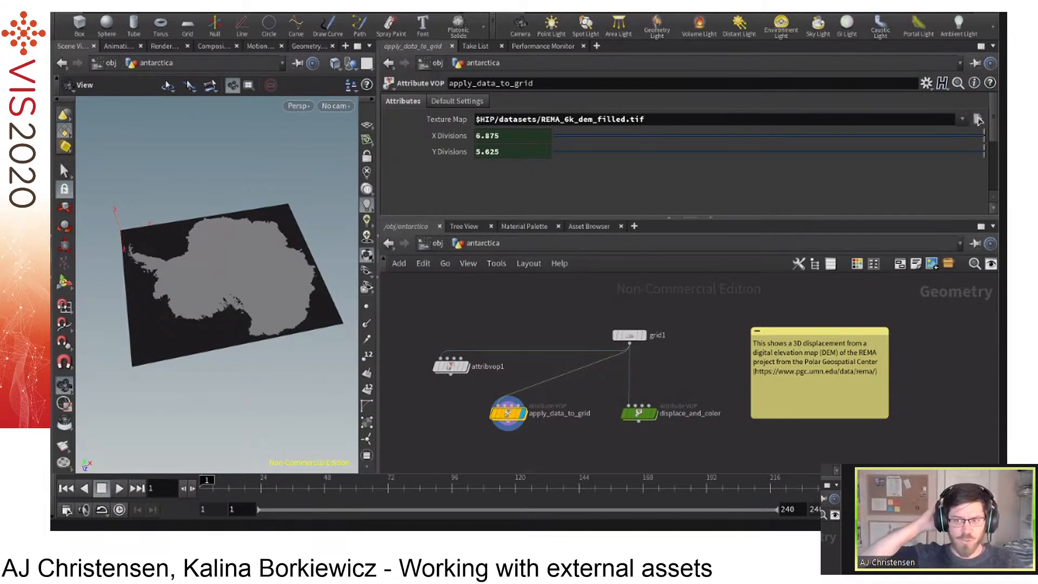
Highlight and examine the $HIP variable in apply_data_to_grid's Texture Map path.
drag(494, 119, 475, 119)
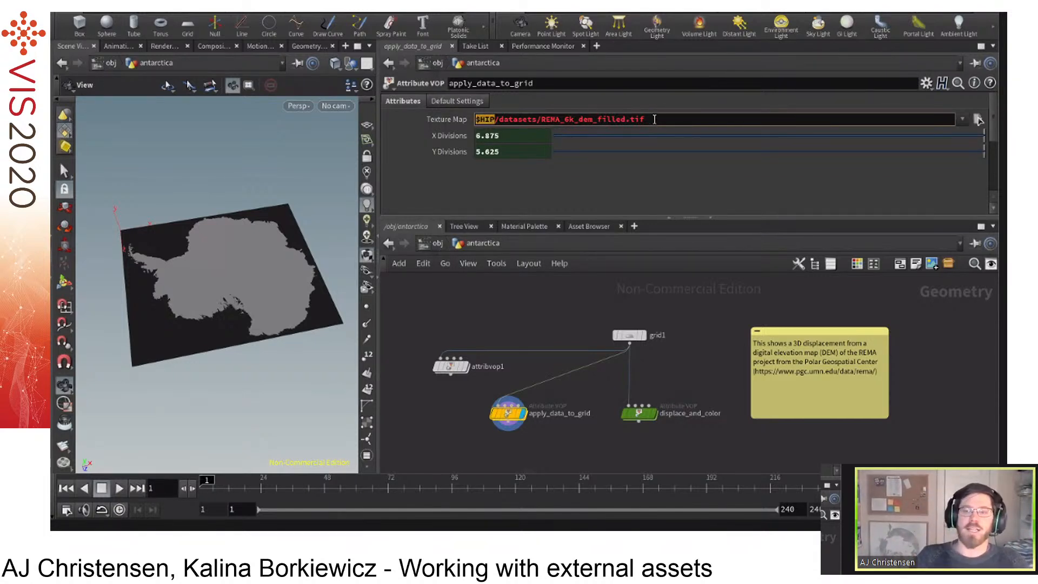
key(Return)
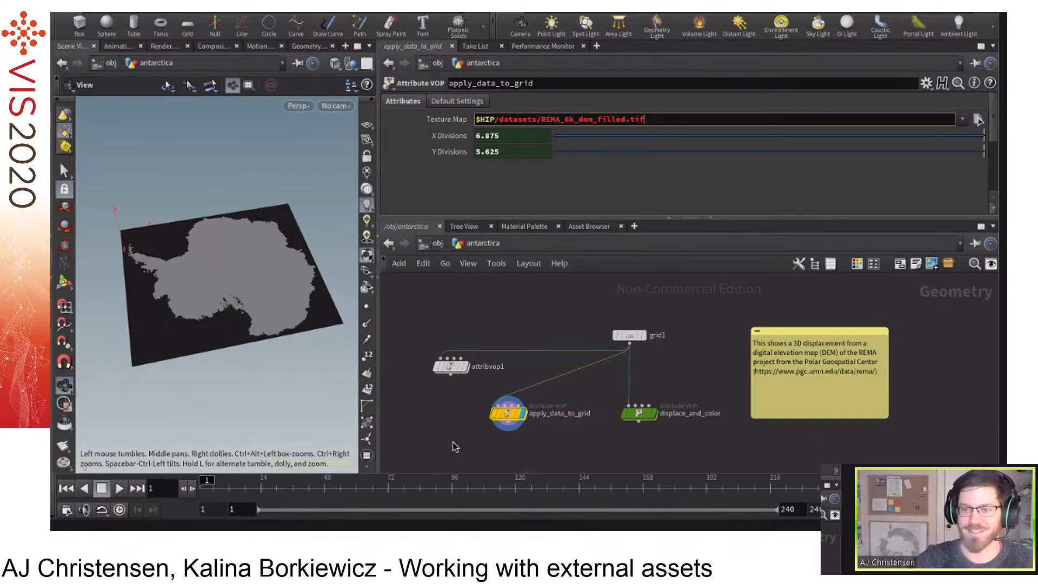
key(Return)
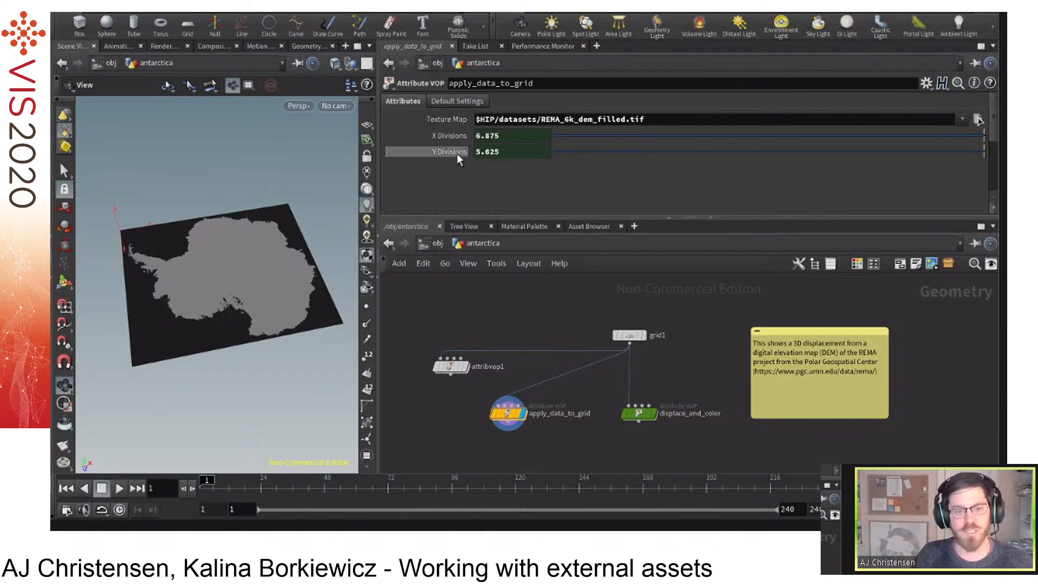
Inspect the channel reference expressions behind apply_data_to_grid's X Divisions and Y Divisions.
click(451, 137)
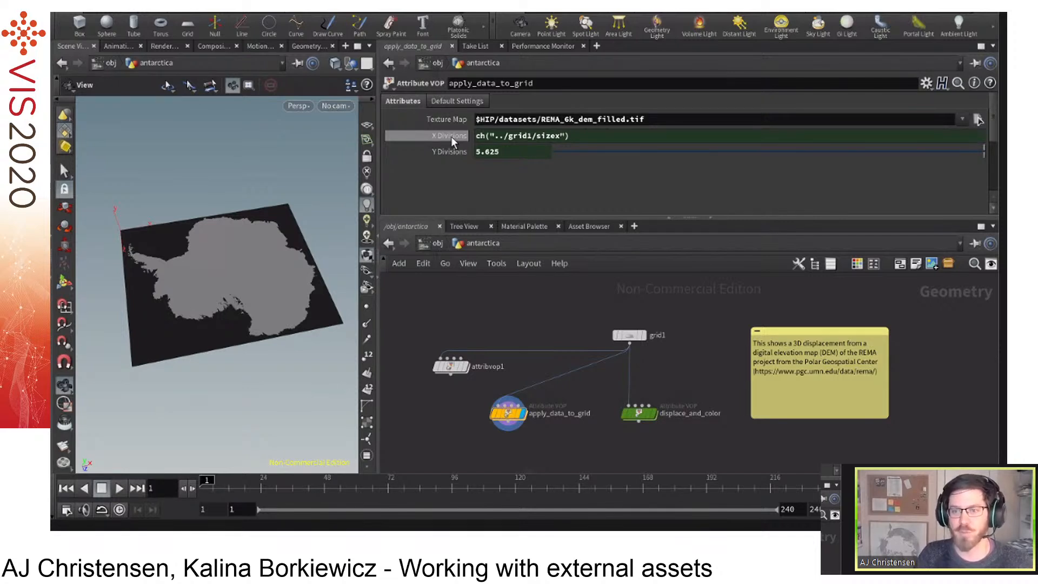
click(451, 136)
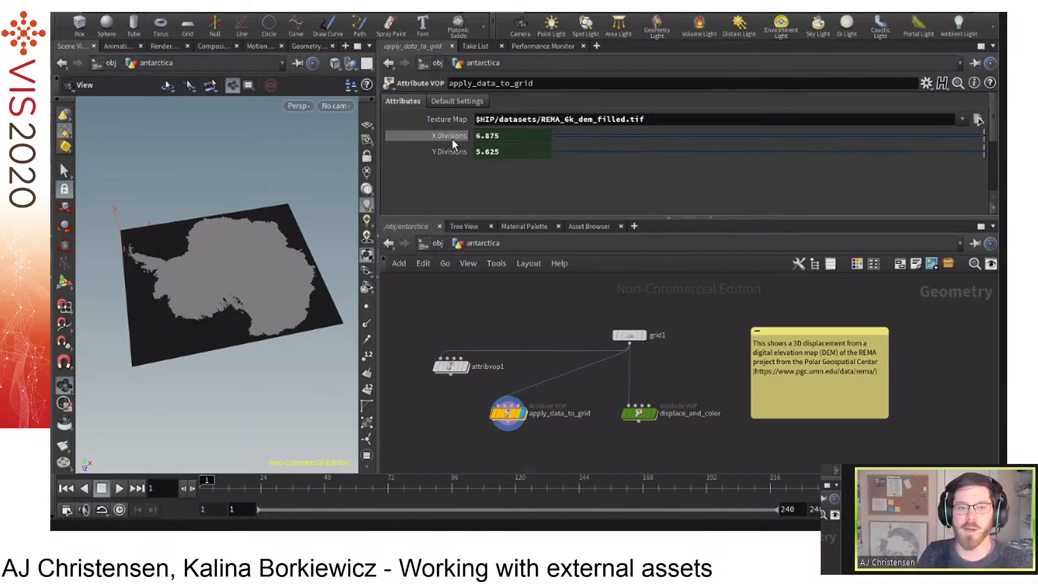
click(456, 148)
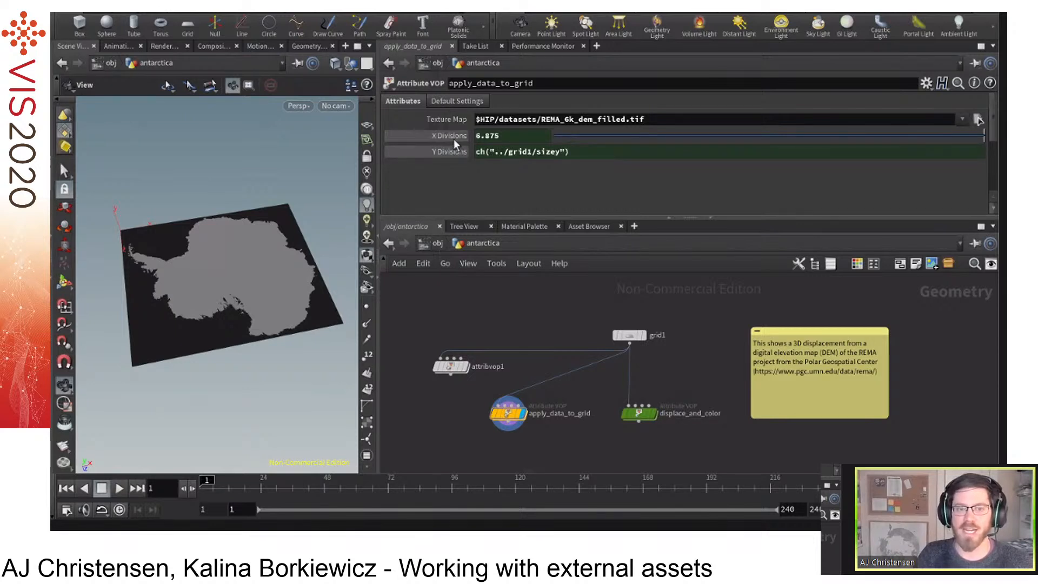
click(453, 138)
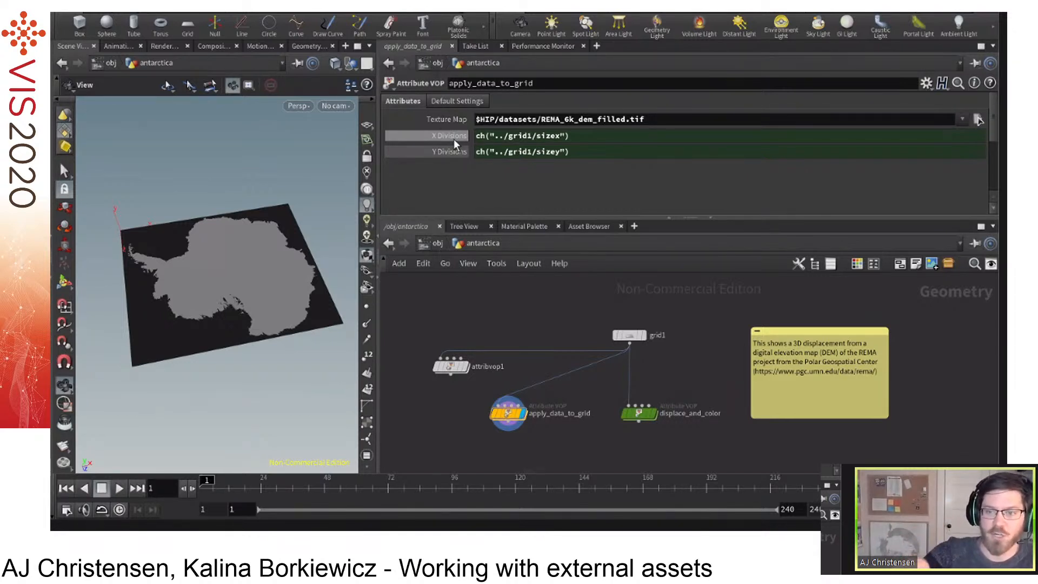
Select grid1 and examine the expressions behind its Size and Center parameters.
click(629, 336)
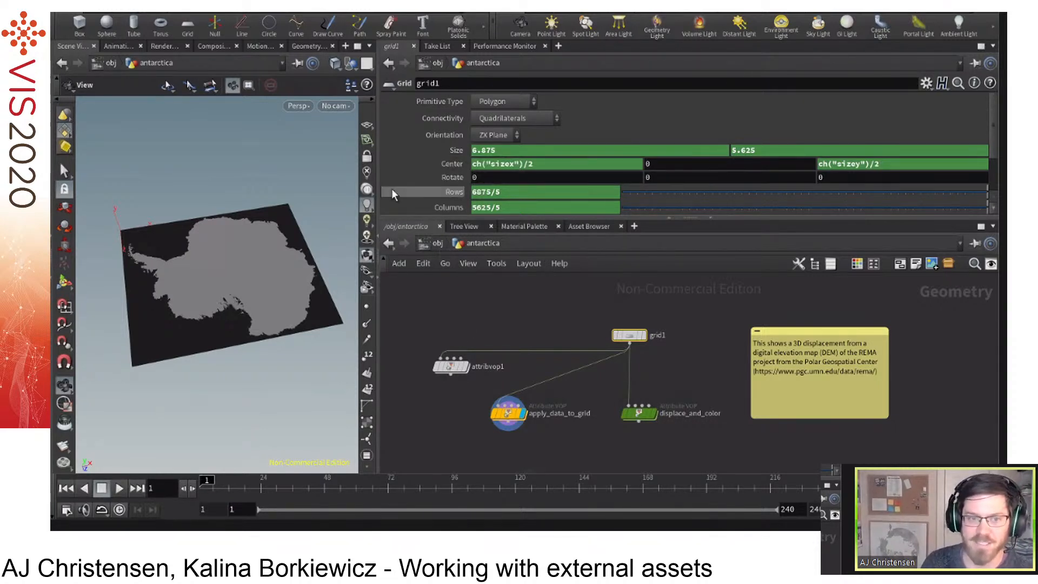
click(431, 155)
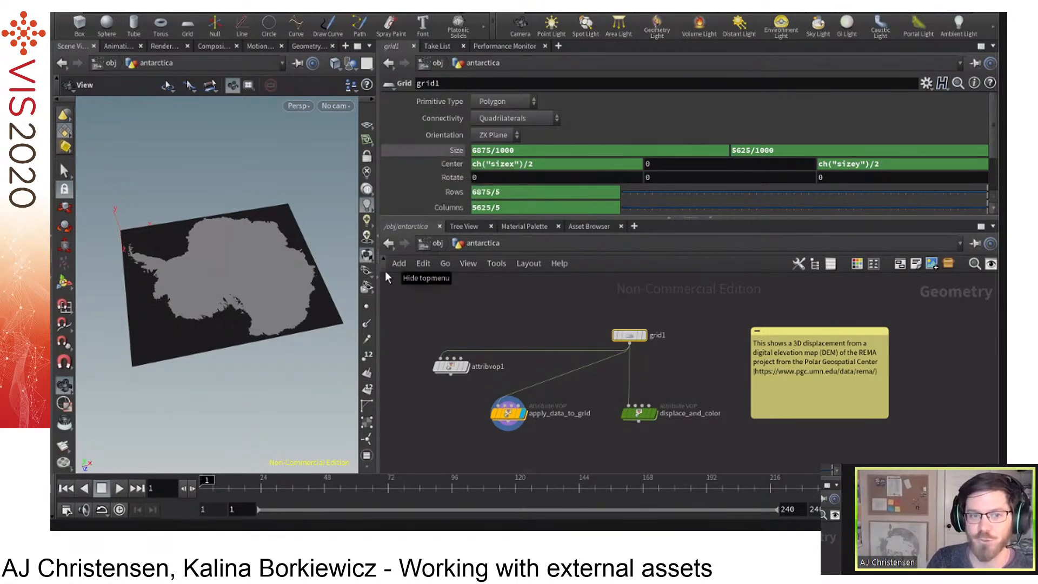
click(391, 167)
click(391, 167)
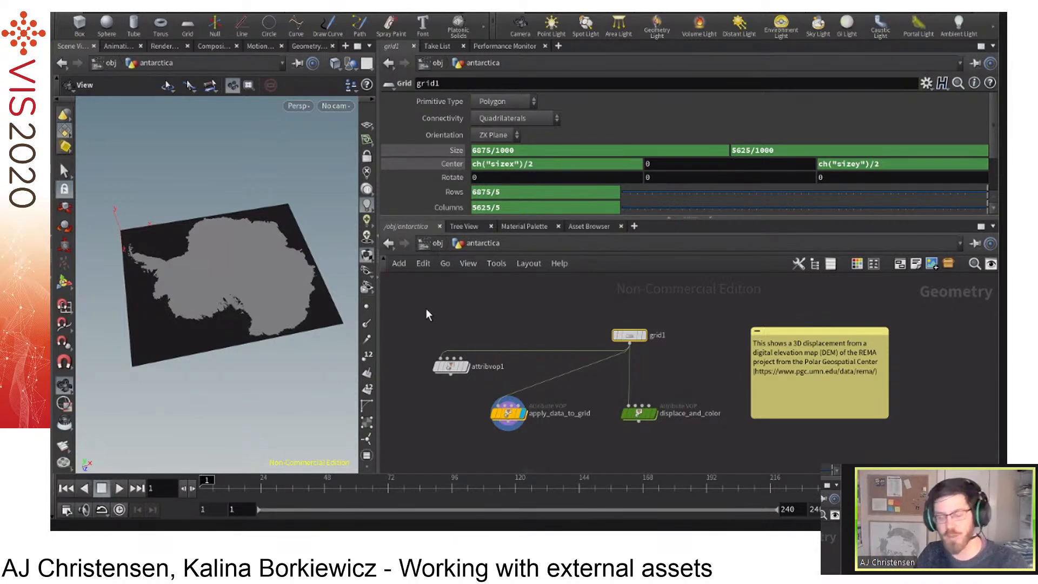
Copy grid1's X Size parameter and paste it into the Y Center as a relative reference.
right_click(501, 151)
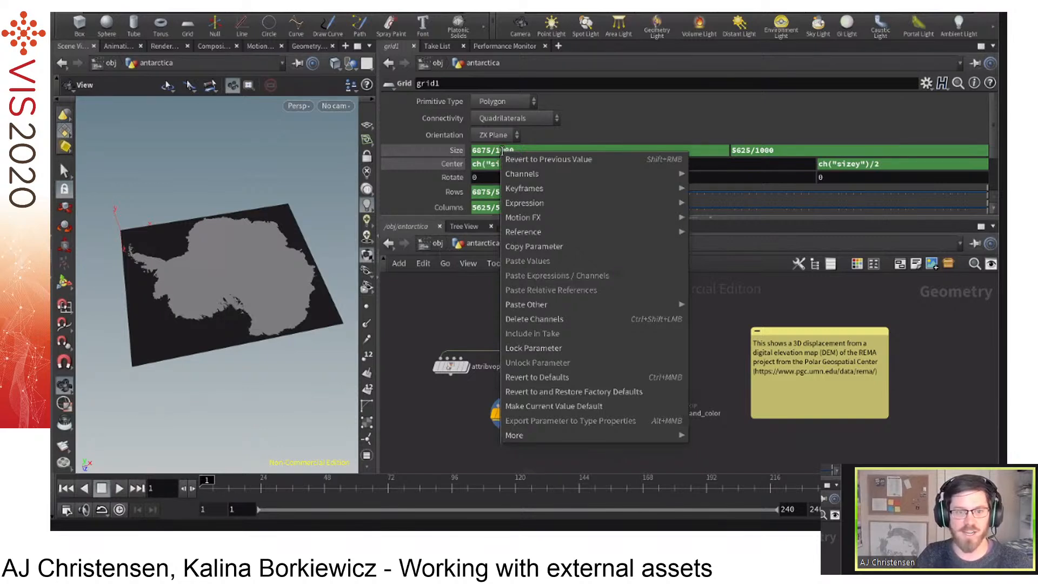
click(534, 246)
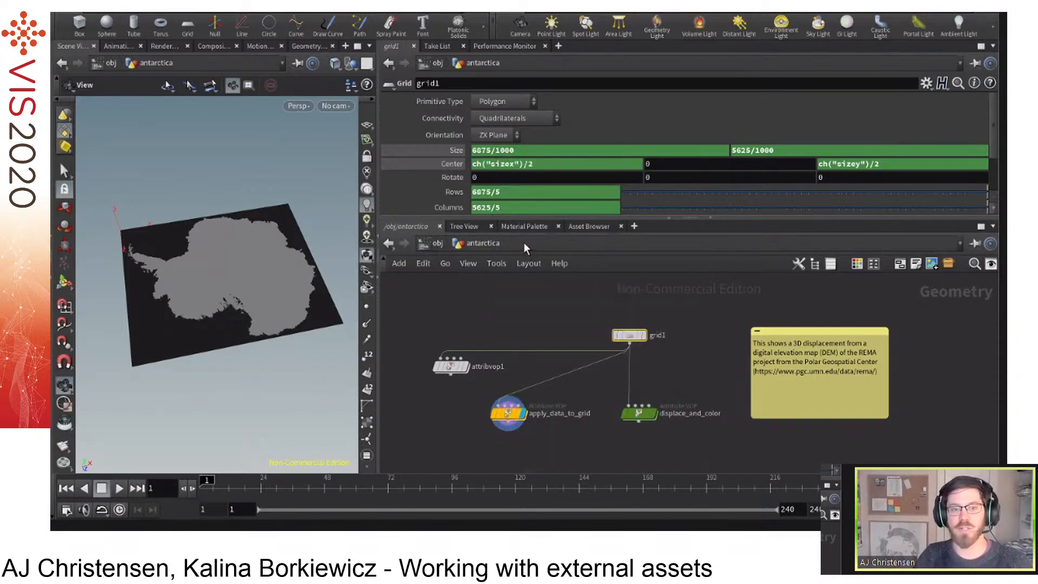
click(669, 165)
right_click(669, 165)
click(660, 165)
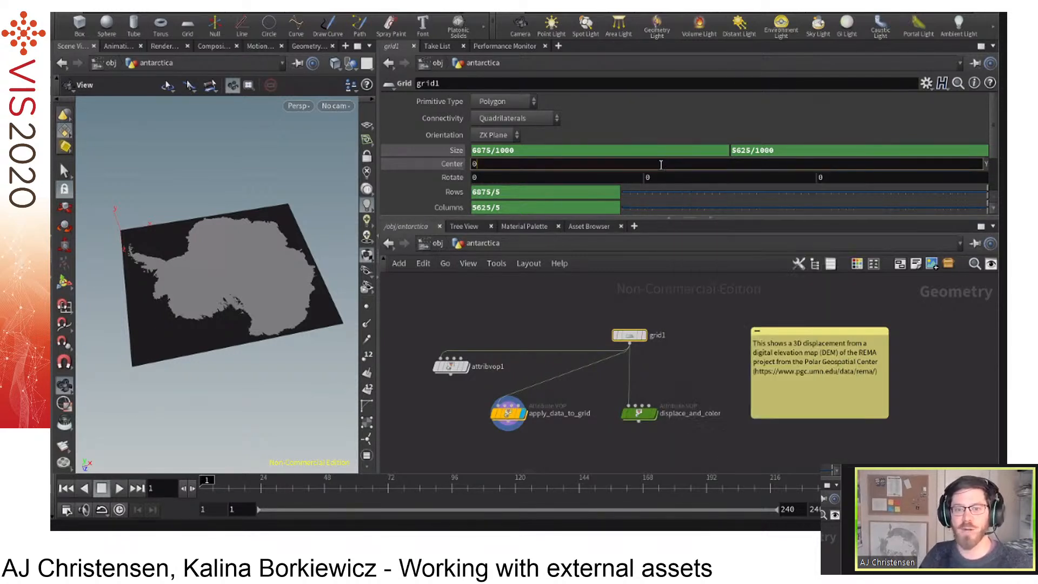
key(ctrl+v)
text(/2)
key(Return)
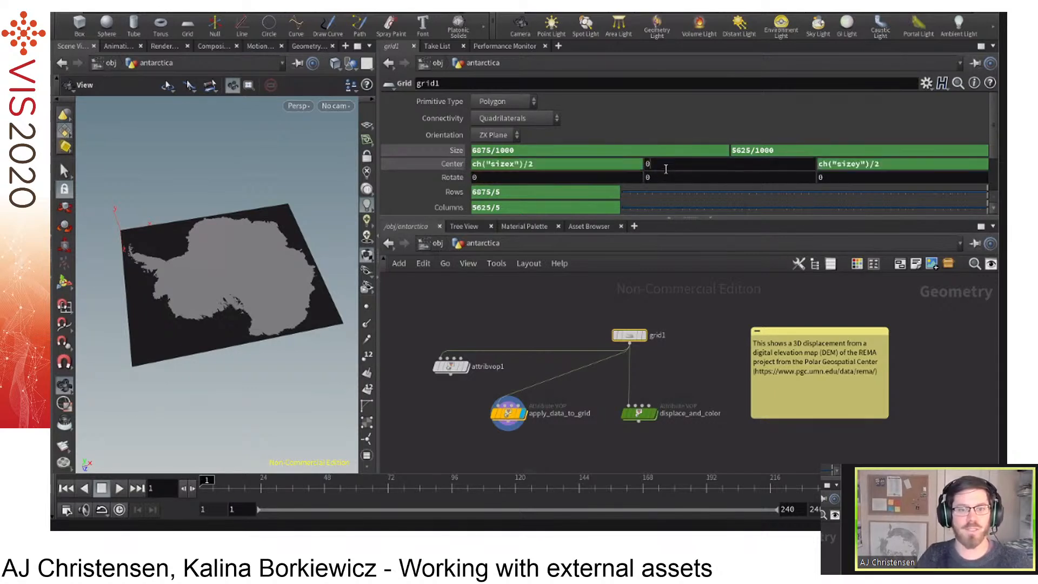
click(666, 165)
right_click(661, 163)
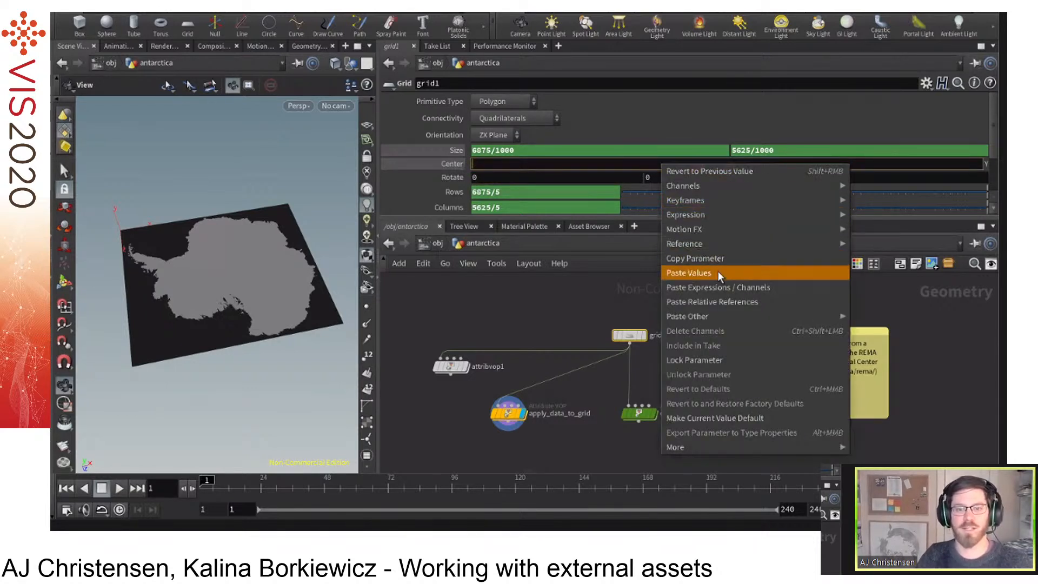
click(732, 302)
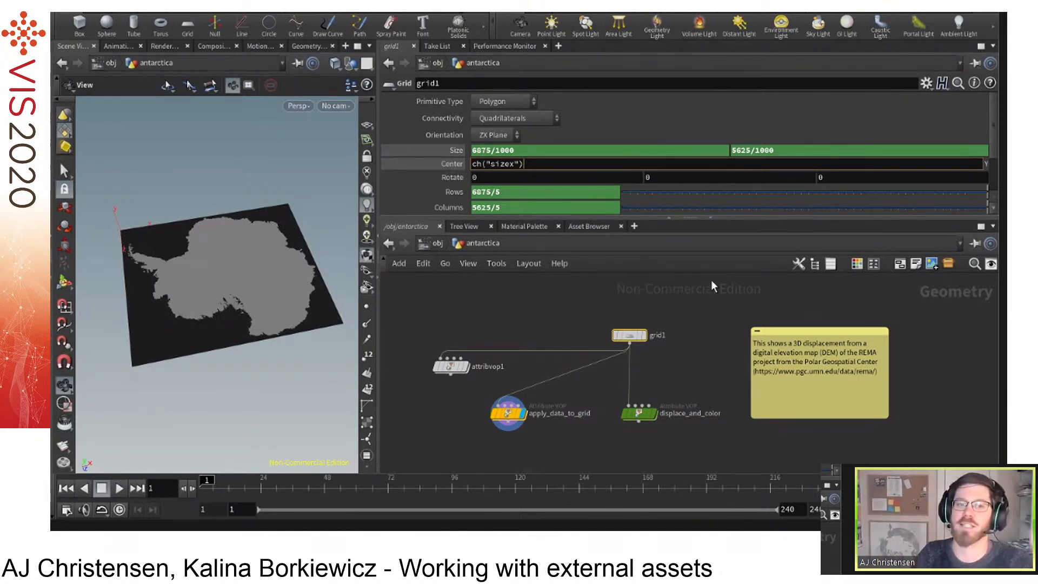
click(720, 300)
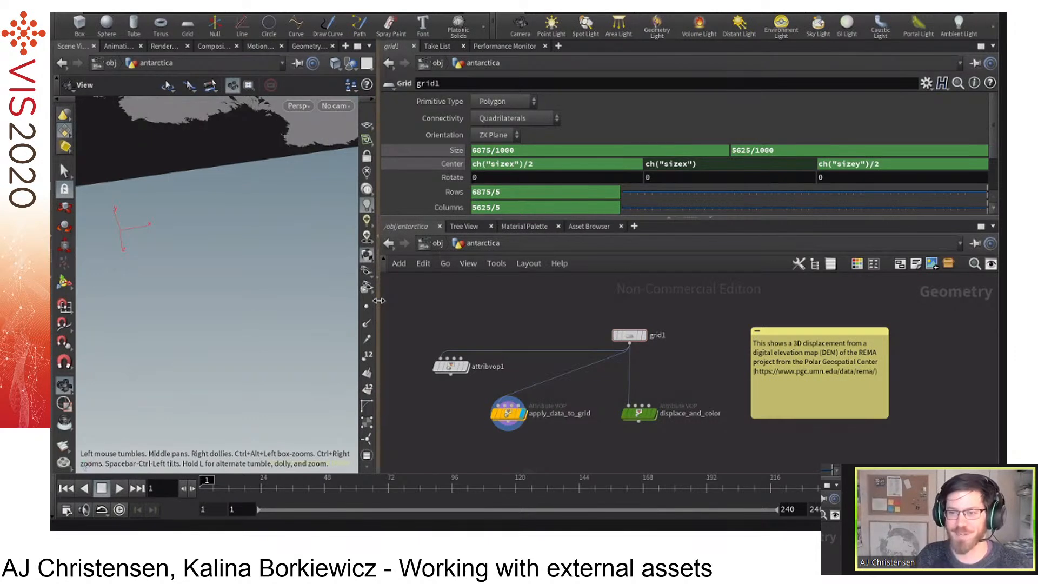
Delete the channel from grid1's Y Center and revert that value to its default.
drag(378, 300, 382, 241)
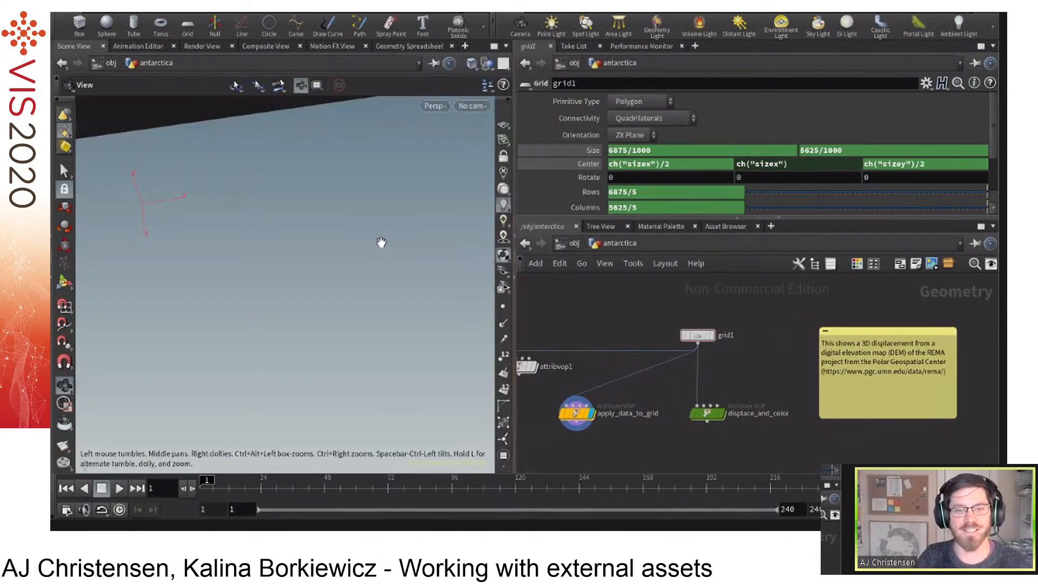
click(741, 164)
right_click(738, 162)
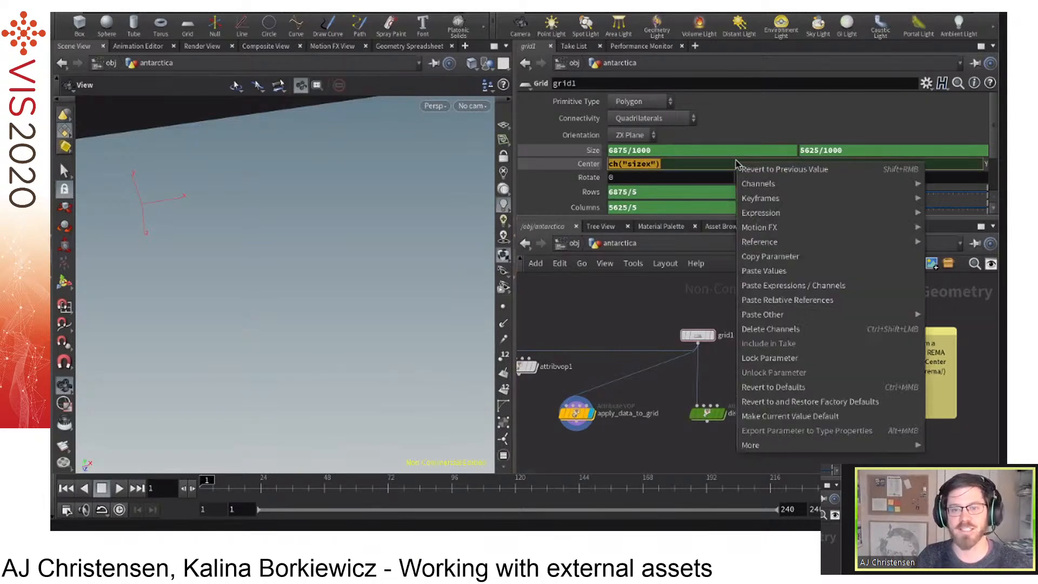
click(804, 330)
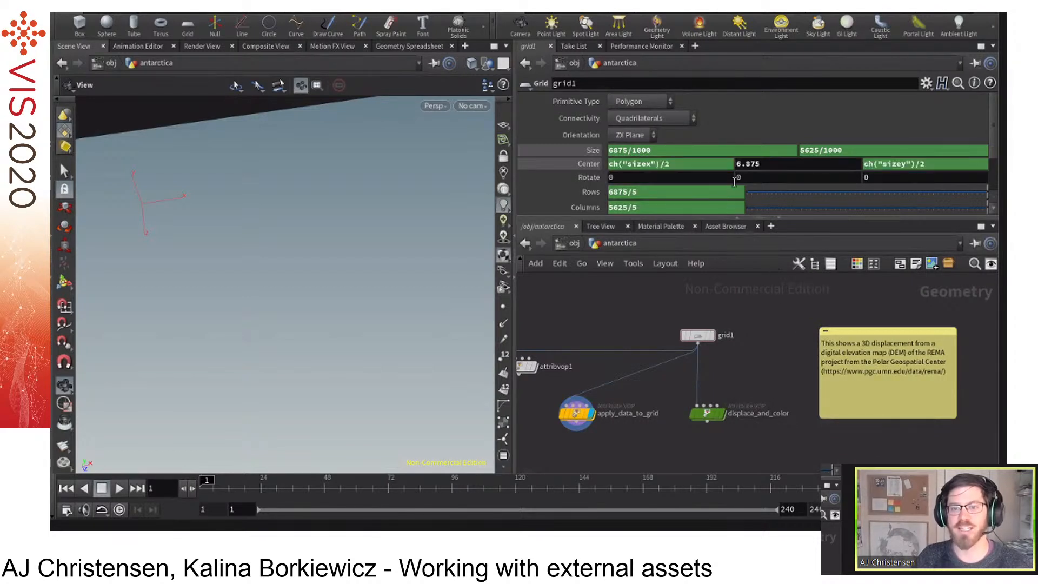
right_click(766, 165)
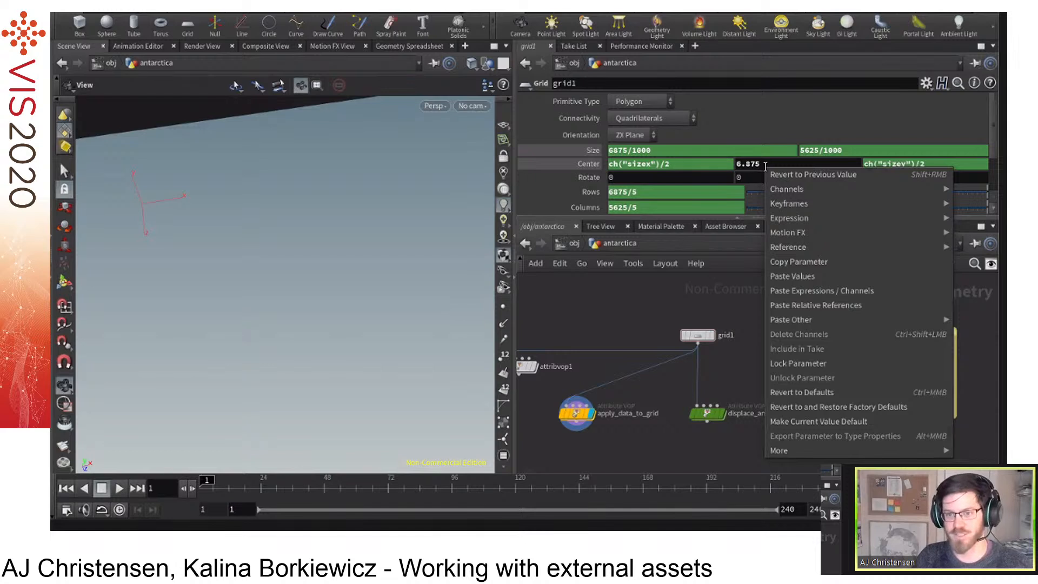
click(842, 395)
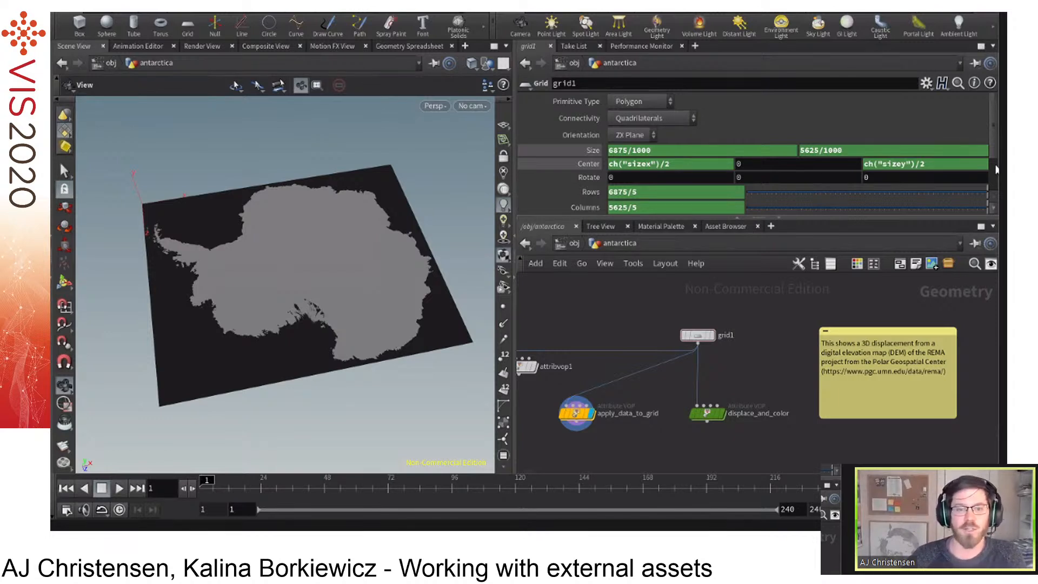
Compare the expressions in grid1's Rows and Columns with their evaluated values, ending on the expression display.
scroll(994, 157, down, 2)
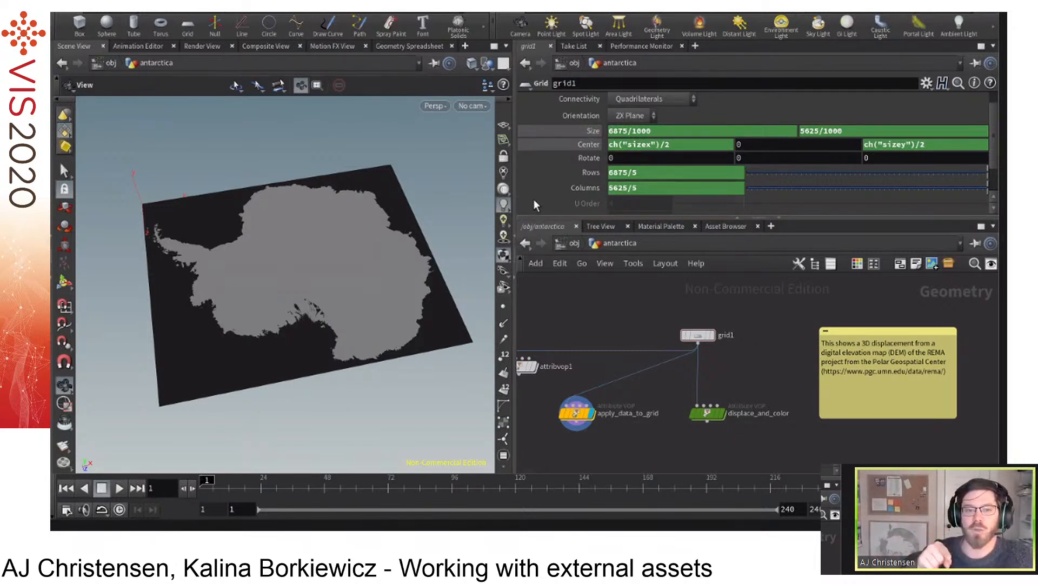
click(547, 171)
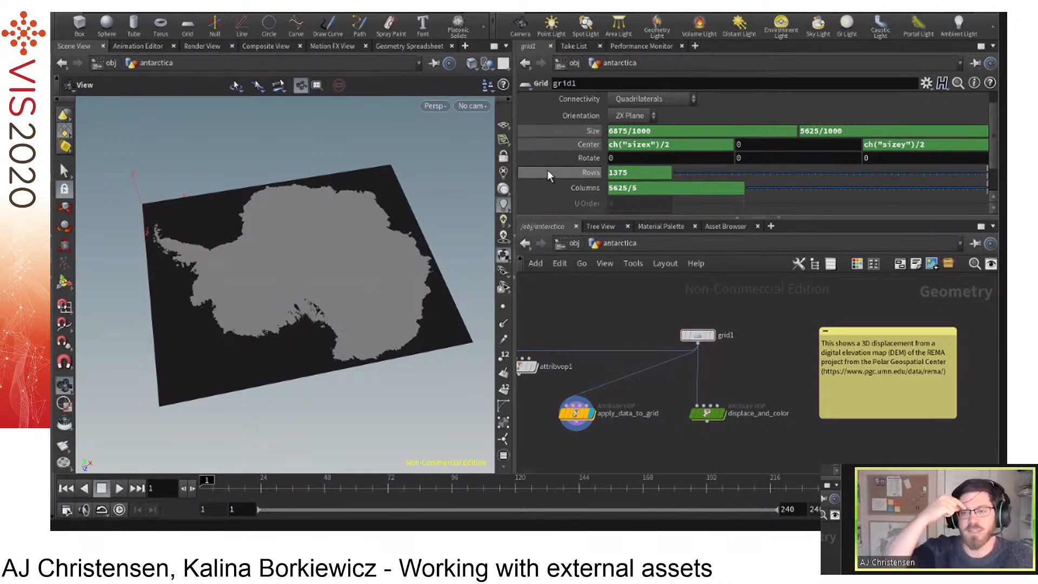
click(553, 186)
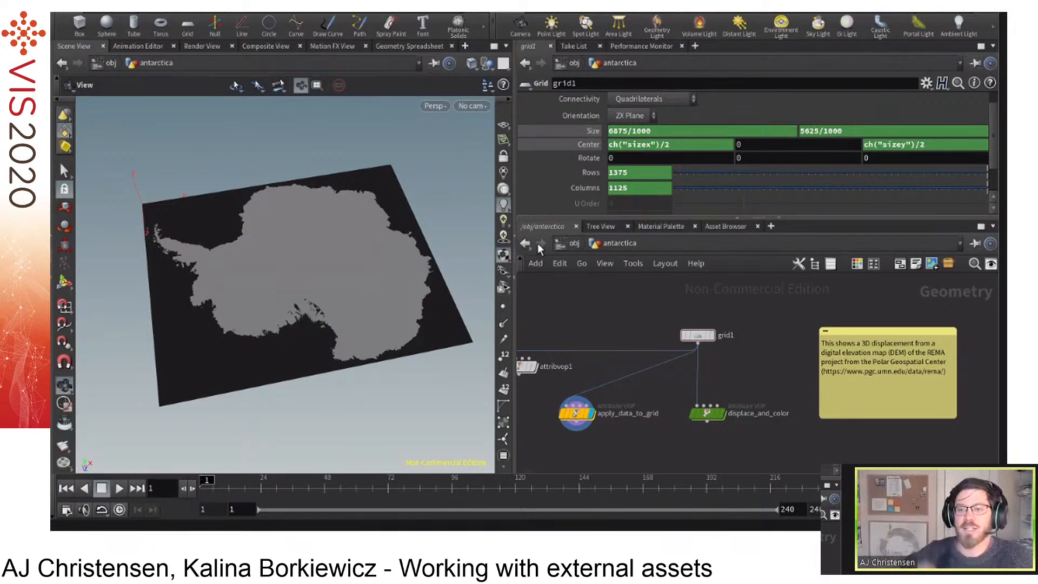
click(531, 190)
click(537, 177)
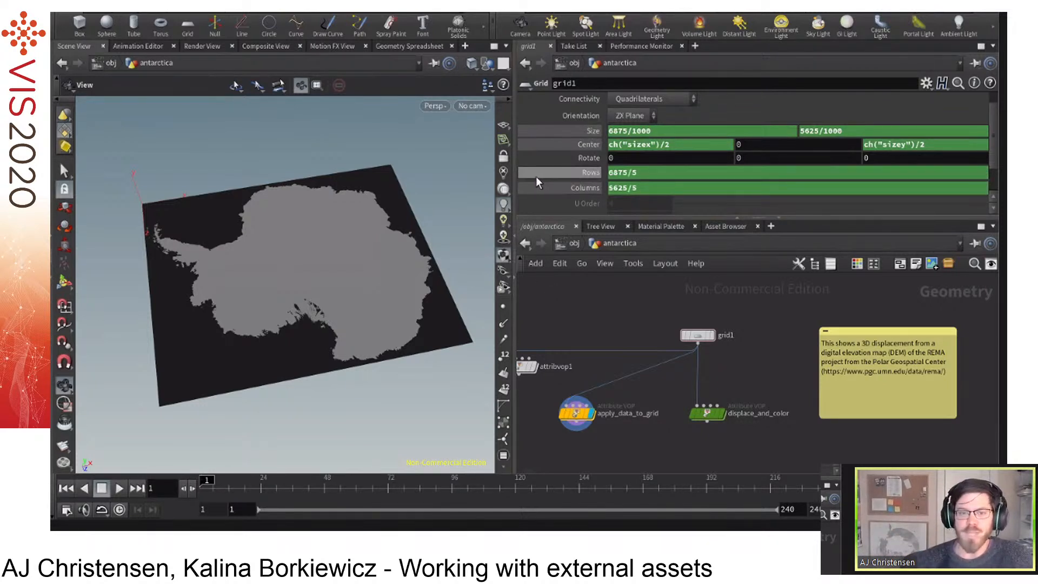
click(538, 177)
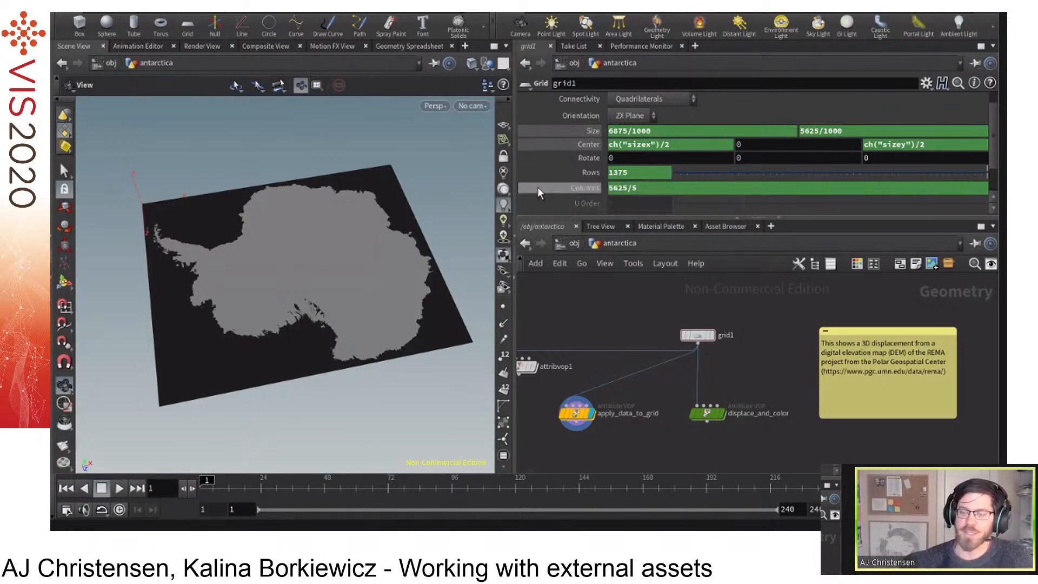
click(537, 187)
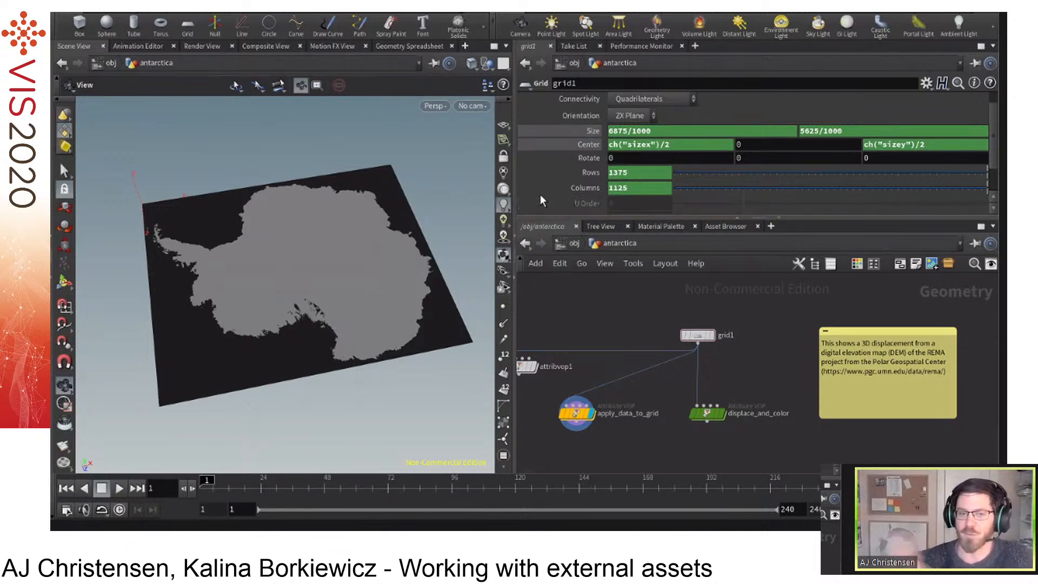
text(5625/5)
text(6875/5)
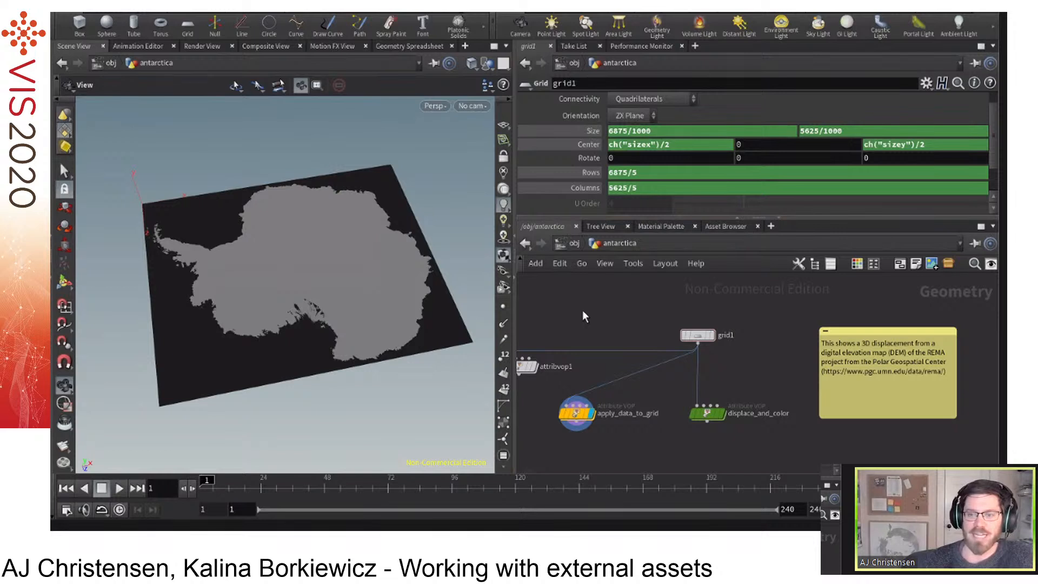
Switch the viewport display to the displace_and_color node's result and select that node.
click(576, 412)
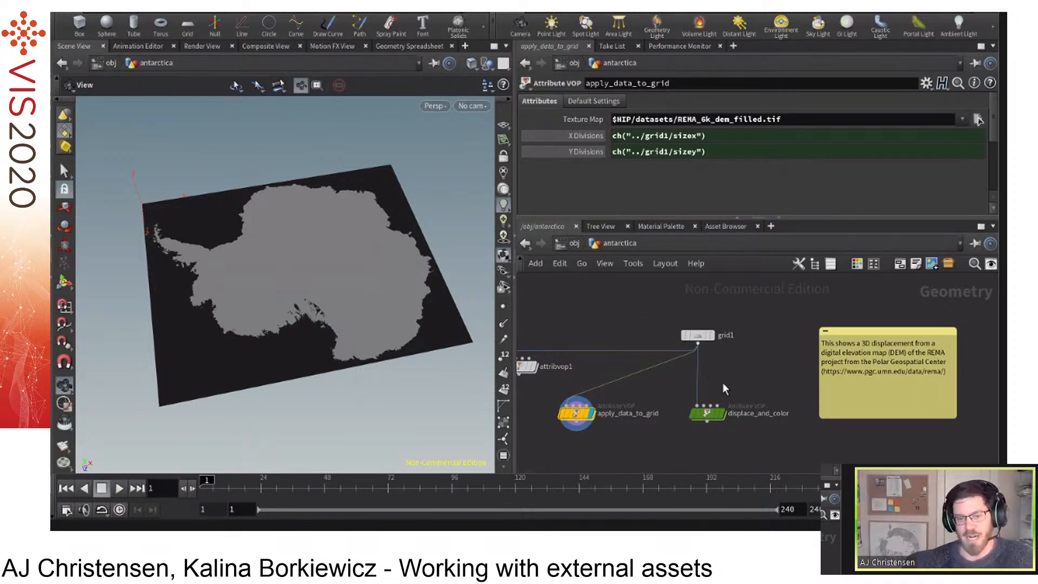
mouse_move(723, 416)
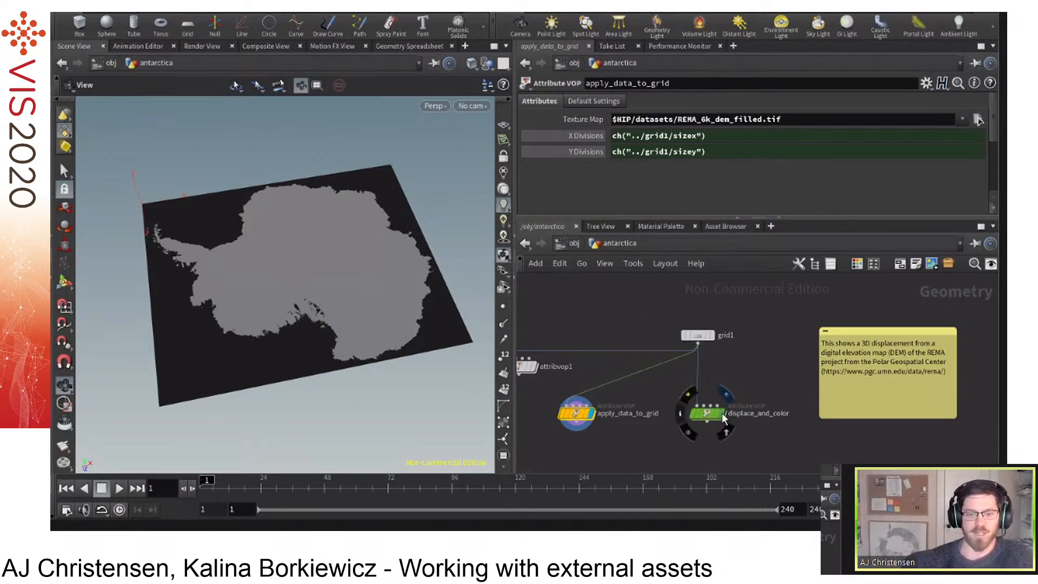
click(722, 416)
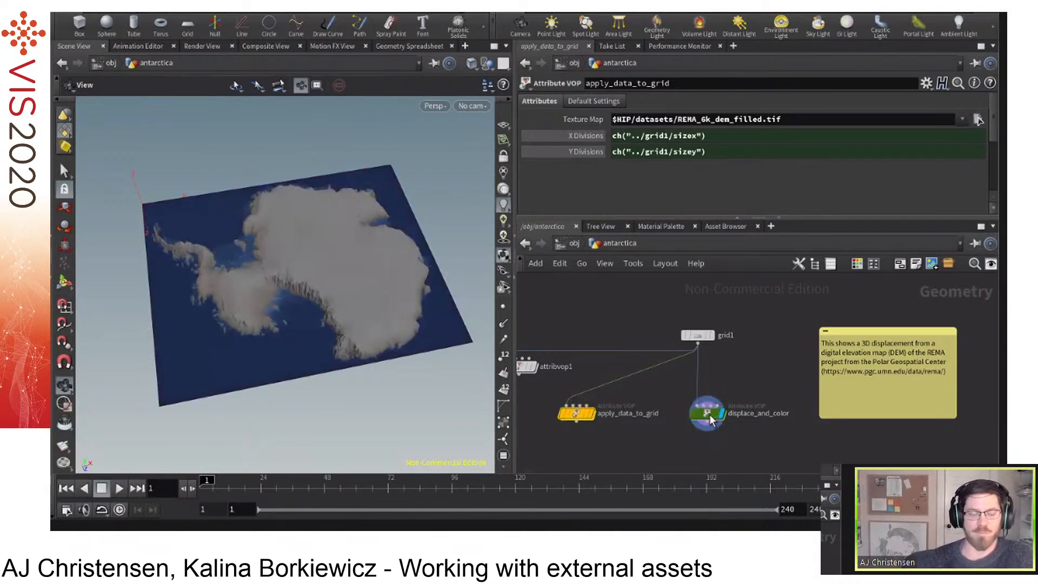
click(708, 415)
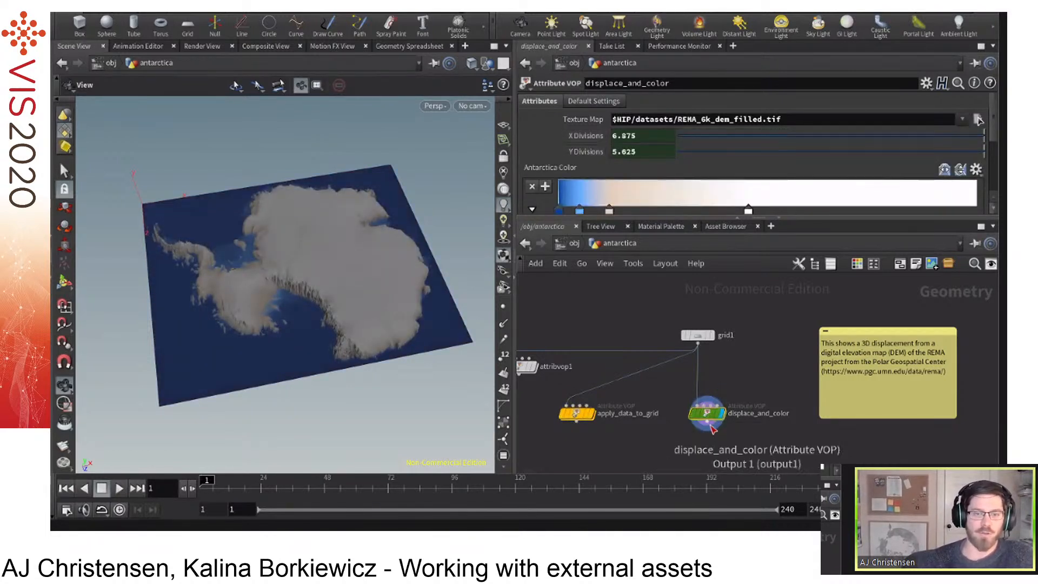
Examine the displaced and colored Antarctica terrain from several angles, close up on the mountain ridge, in an enlarged viewport.
drag(403, 329, 383, 298)
drag(383, 296, 359, 323)
scroll(359, 322, up, 6)
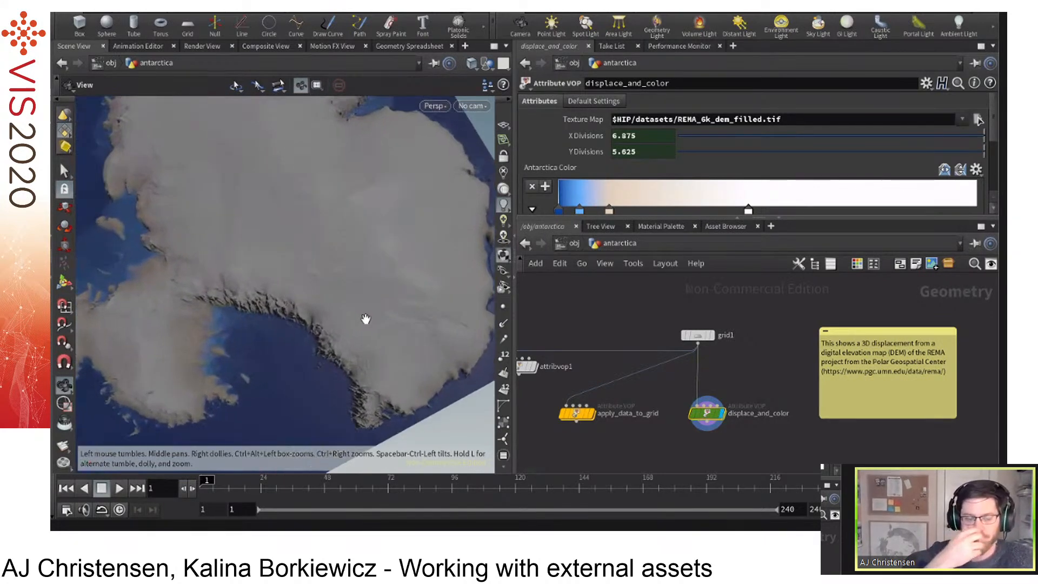
scroll(364, 294, down, 6)
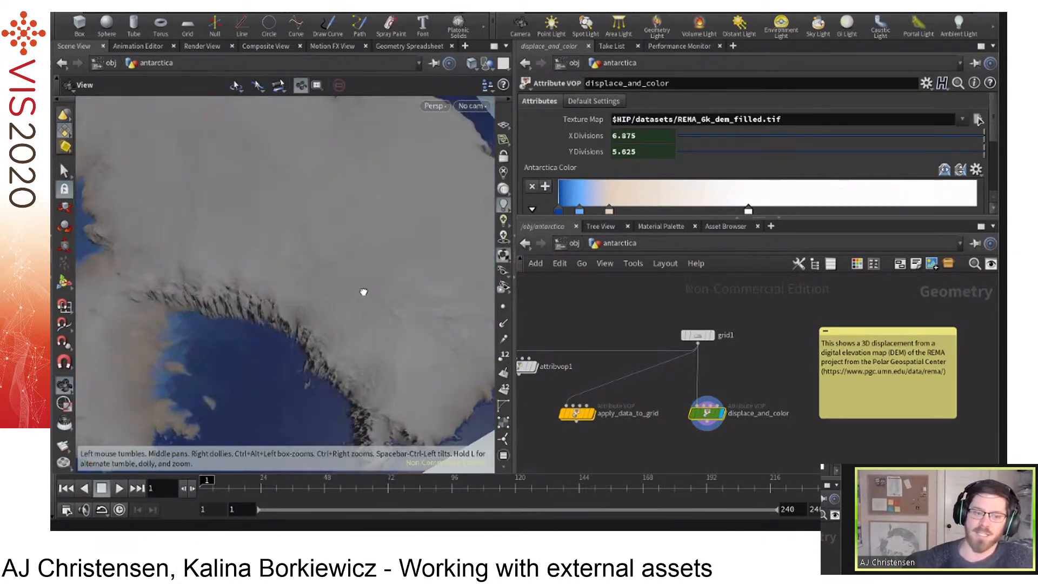
scroll(303, 308, down, 2)
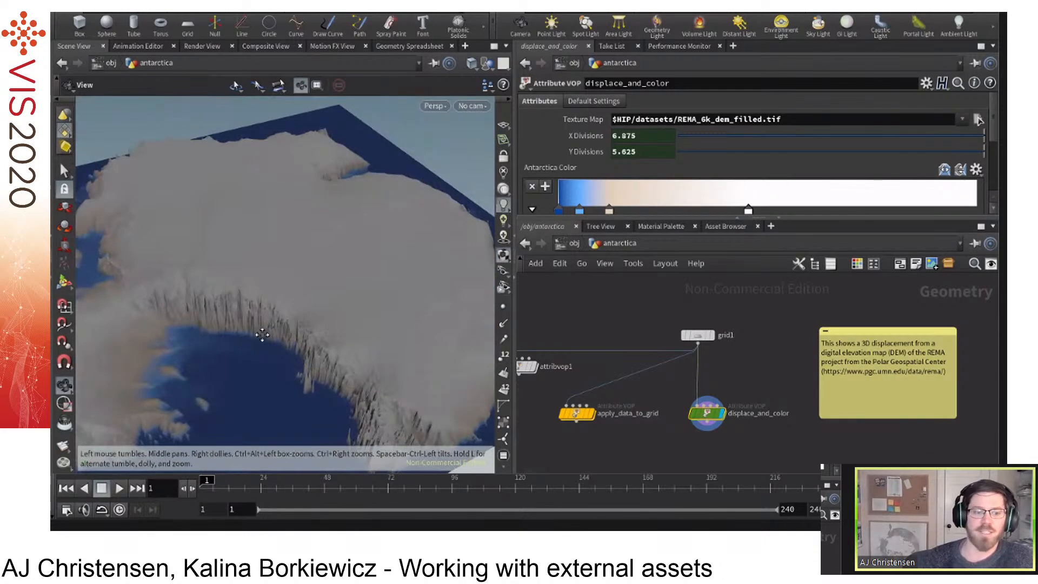
drag(262, 335, 430, 265)
drag(515, 311, 666, 317)
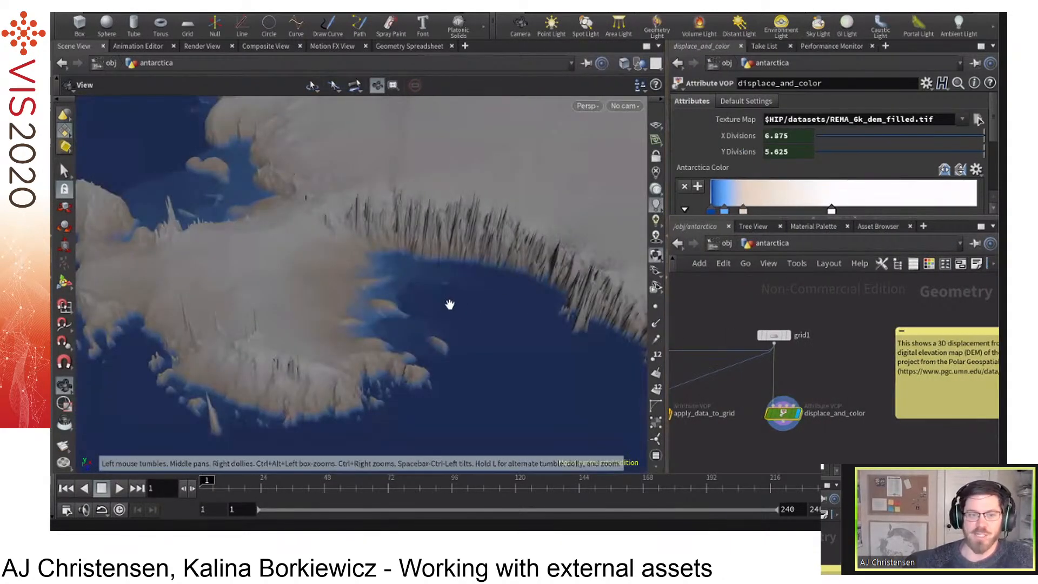
drag(441, 303, 433, 294)
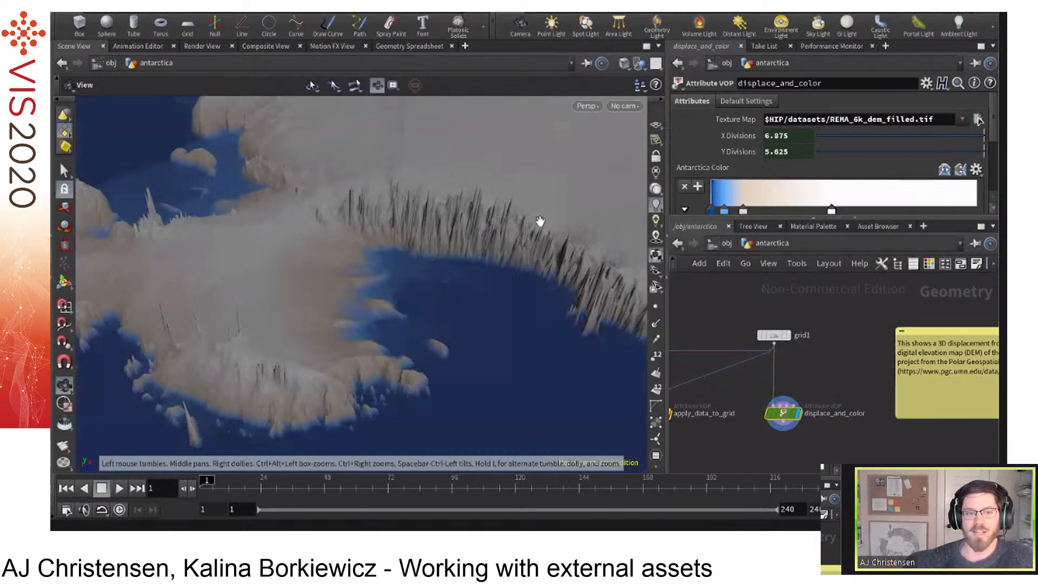
drag(549, 264, 575, 283)
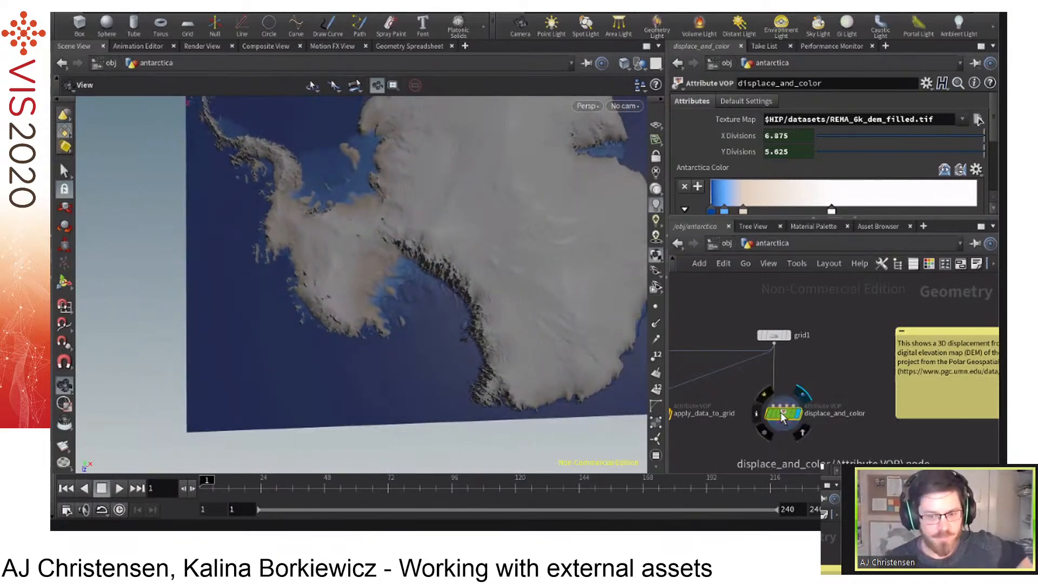
Open the network inside displace_and_color and enlarge the network editor so all of its nodes fit.
double_click(781, 412)
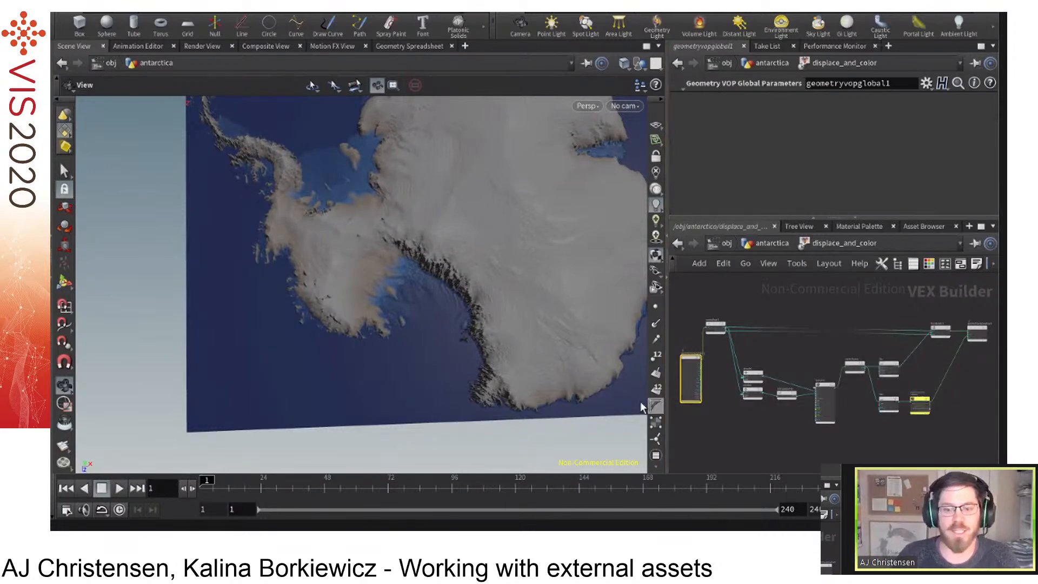
drag(668, 405, 466, 400)
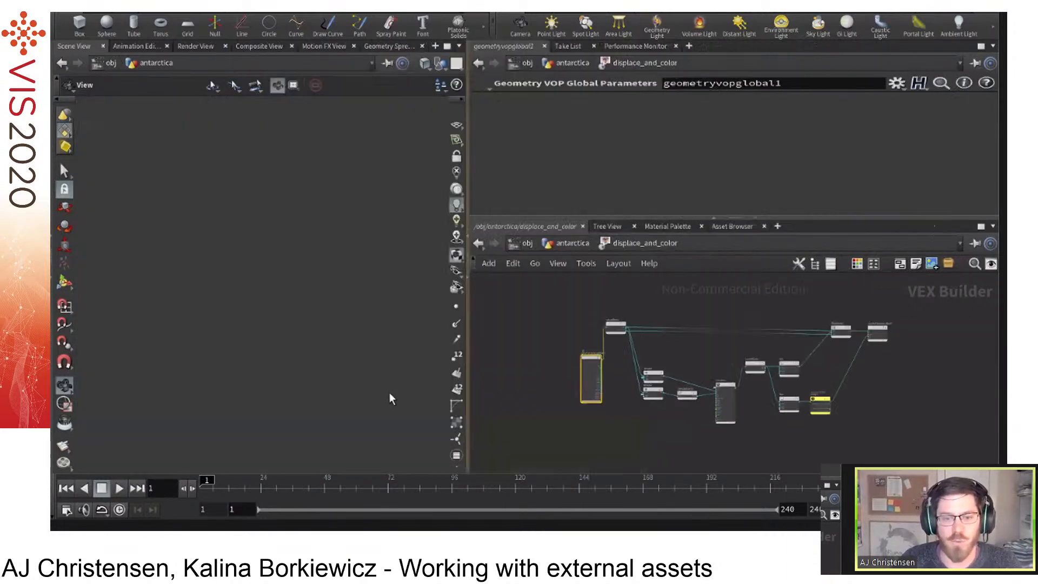
drag(389, 394, 361, 395)
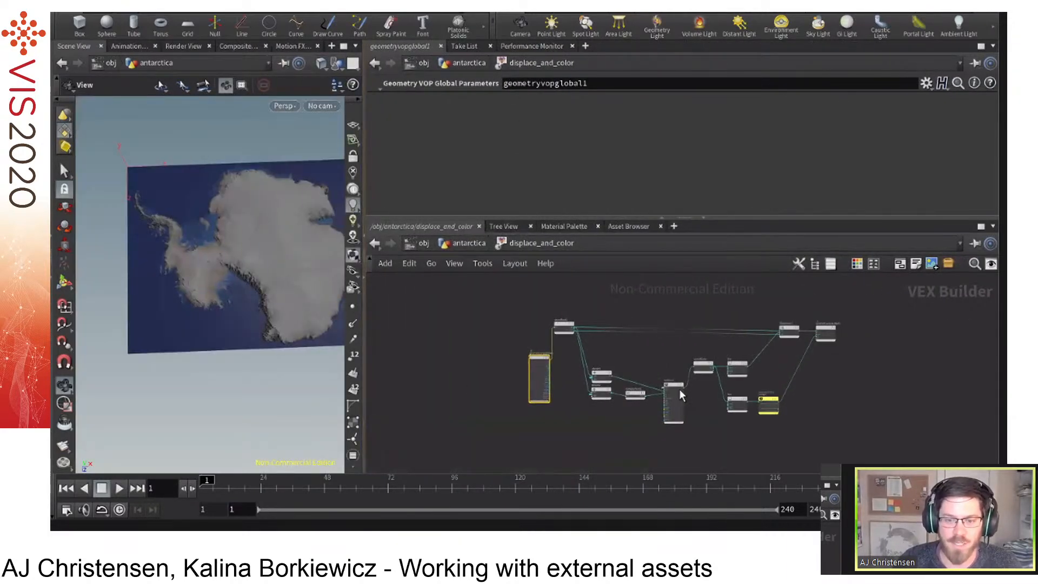
scroll(680, 389, up, 5)
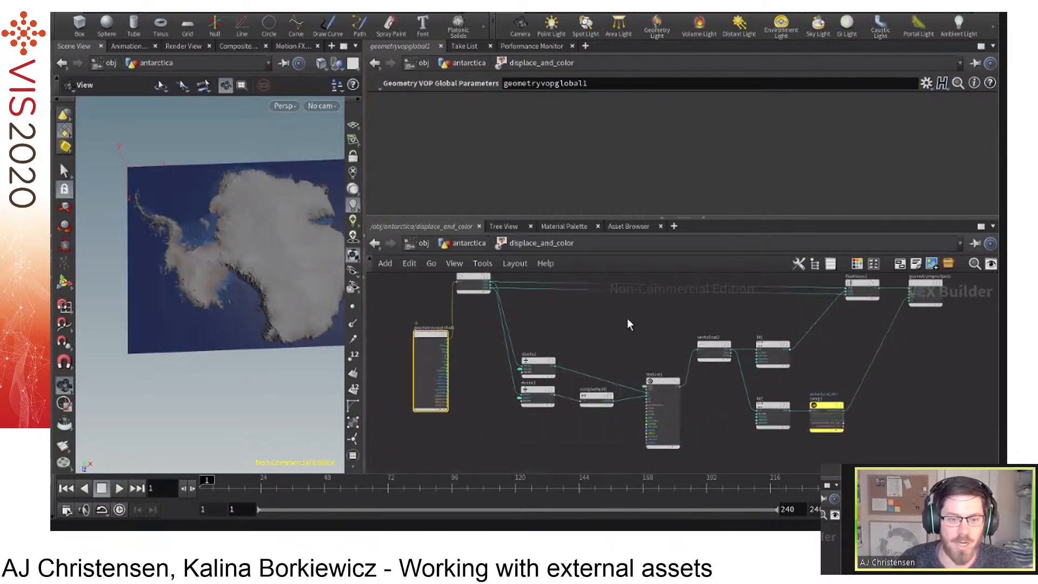
middle_drag(627, 325, 627, 330)
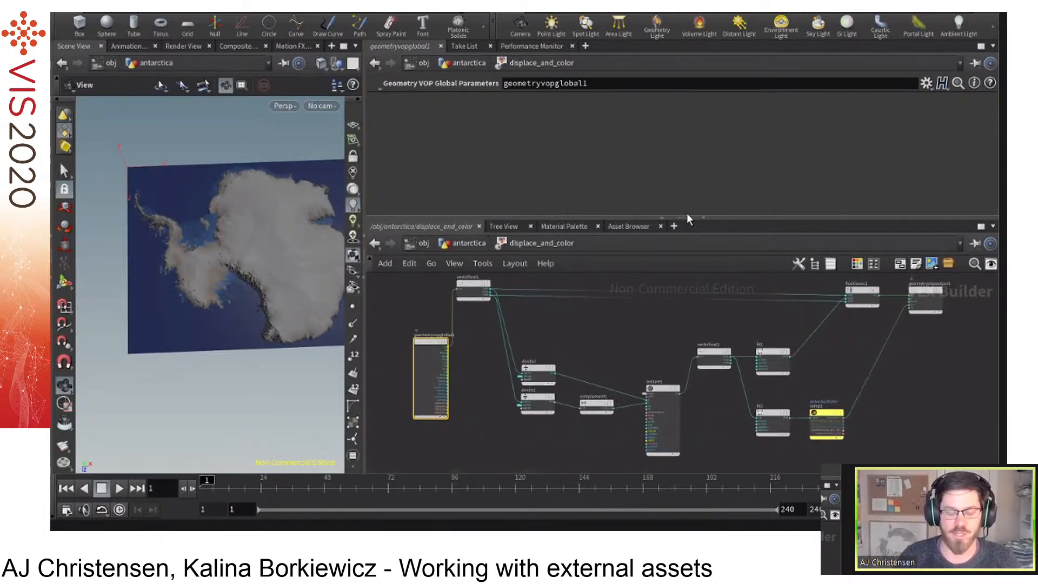
drag(686, 218, 698, 118)
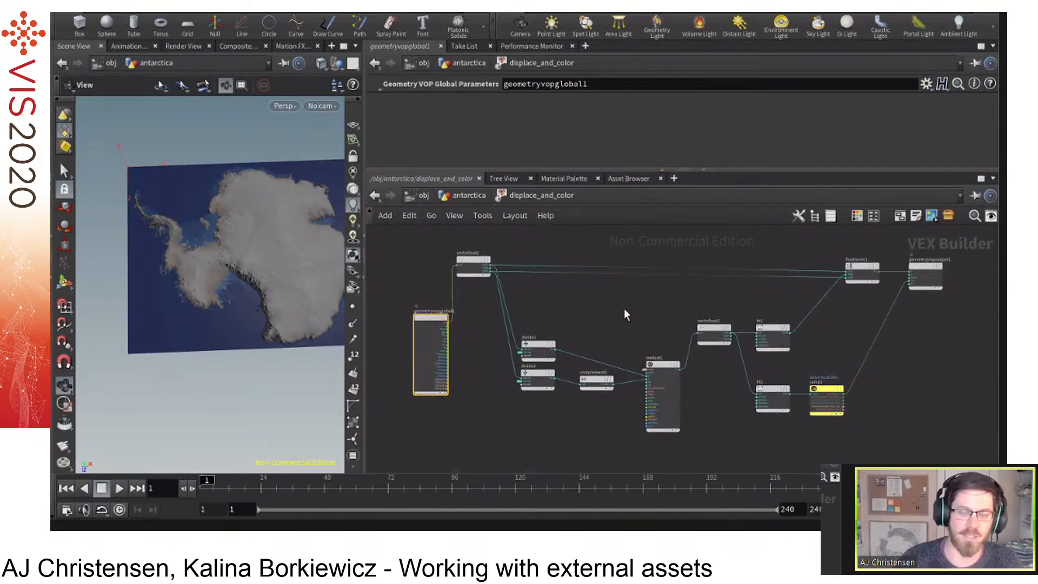
Inspect the texture1 node and the vectofloat2 node that splits its output into float components.
mouse_move(665, 367)
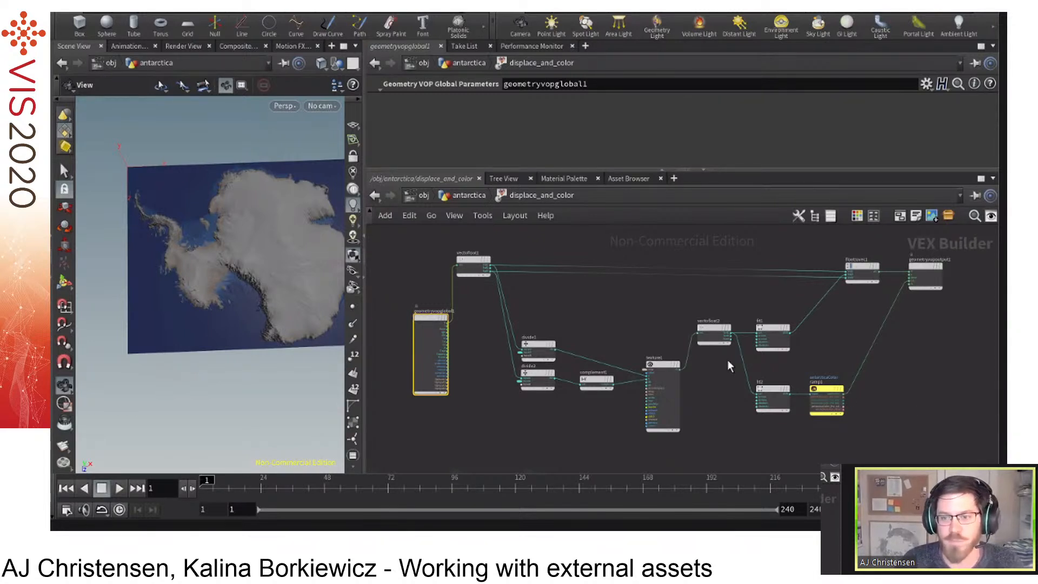
click(655, 365)
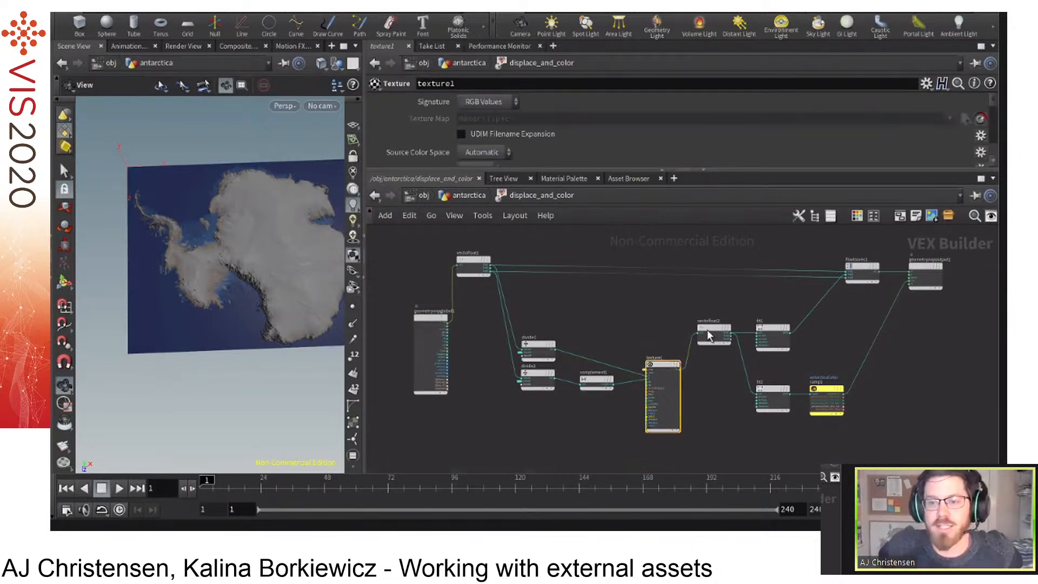
click(707, 330)
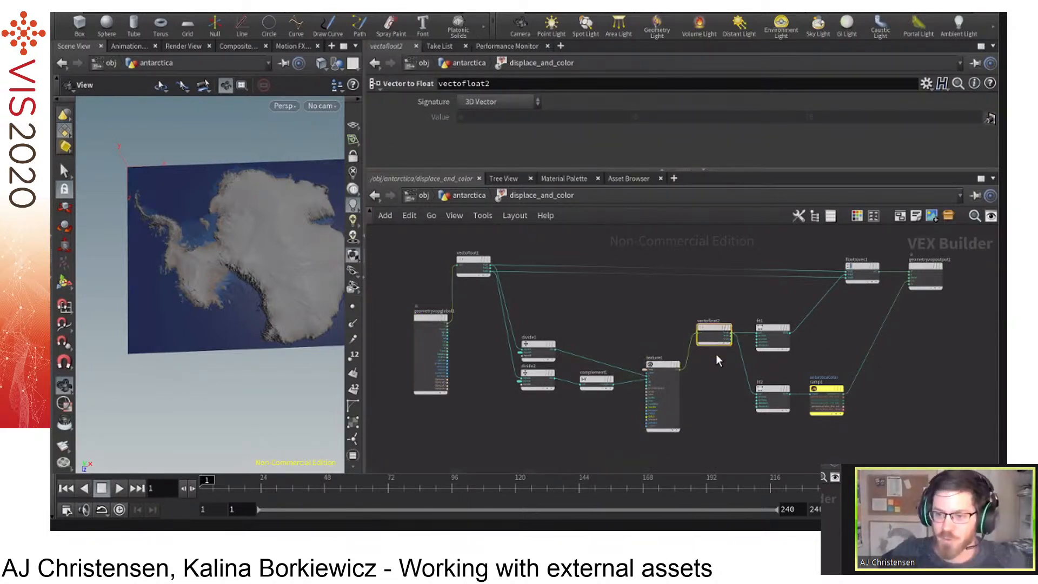
scroll(716, 355, up, 2)
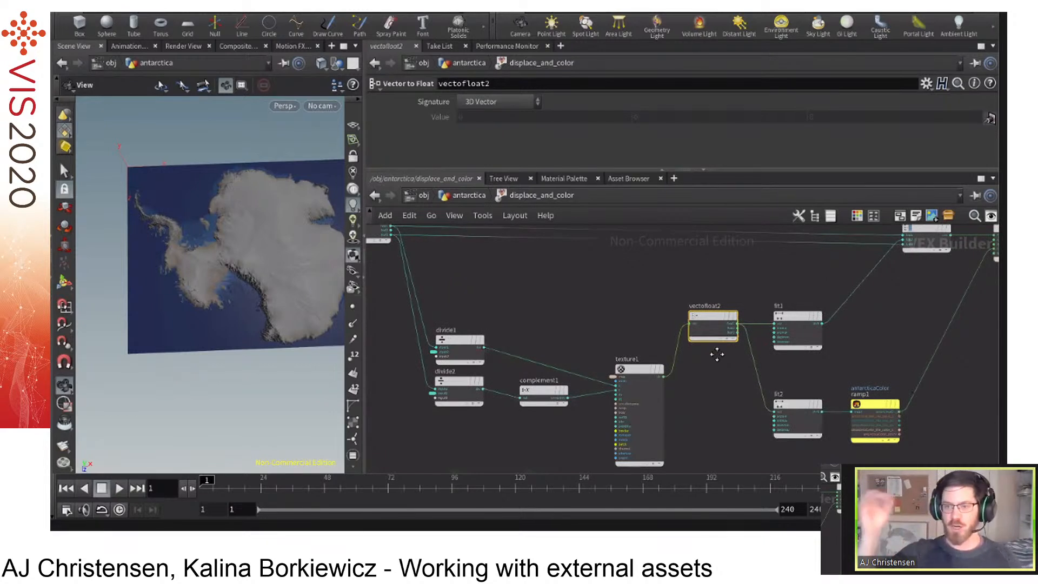
middle_drag(717, 354, 616, 336)
scroll(687, 351, up, 1)
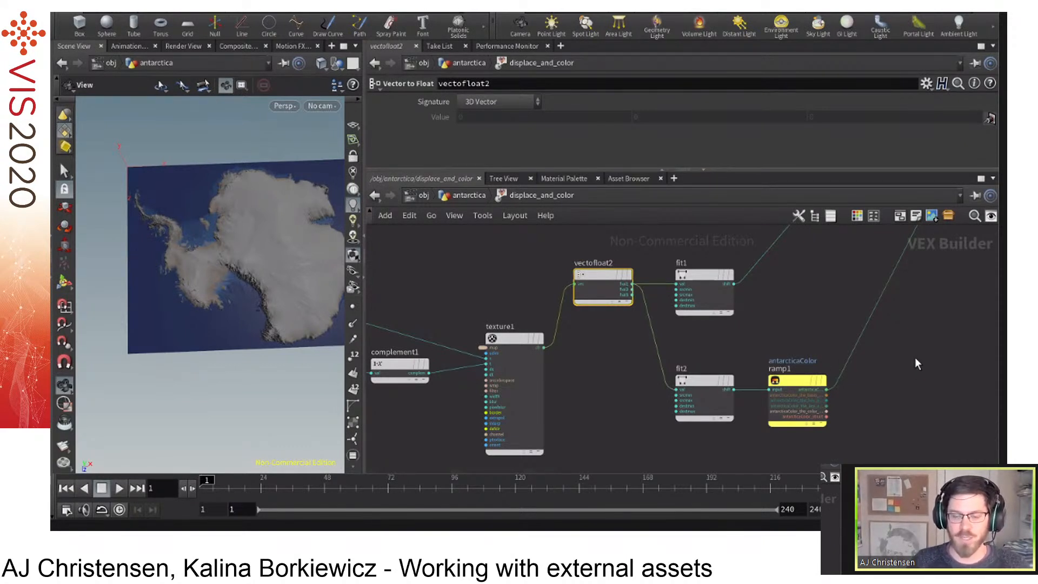
Select fit1 and enlarge its parameter area to examine all the source and destination range settings.
middle_drag(913, 358, 843, 368)
click(630, 288)
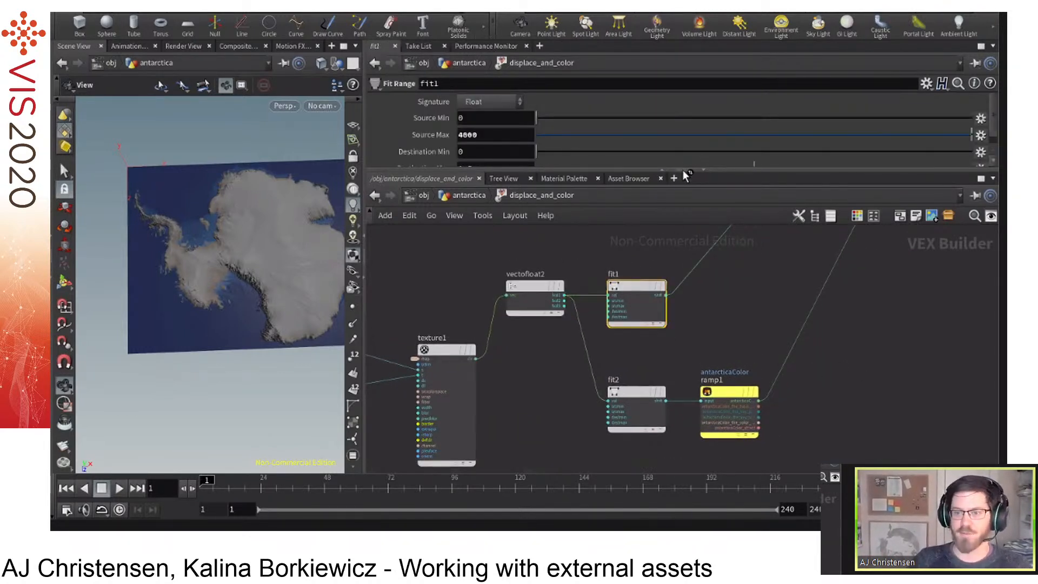
drag(683, 172, 685, 185)
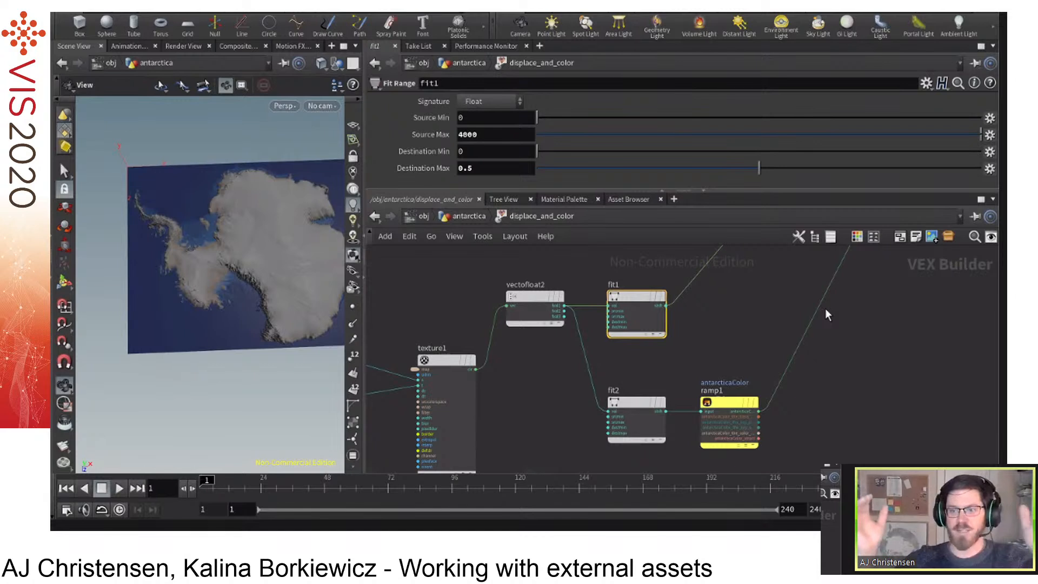
mouse_move(642, 295)
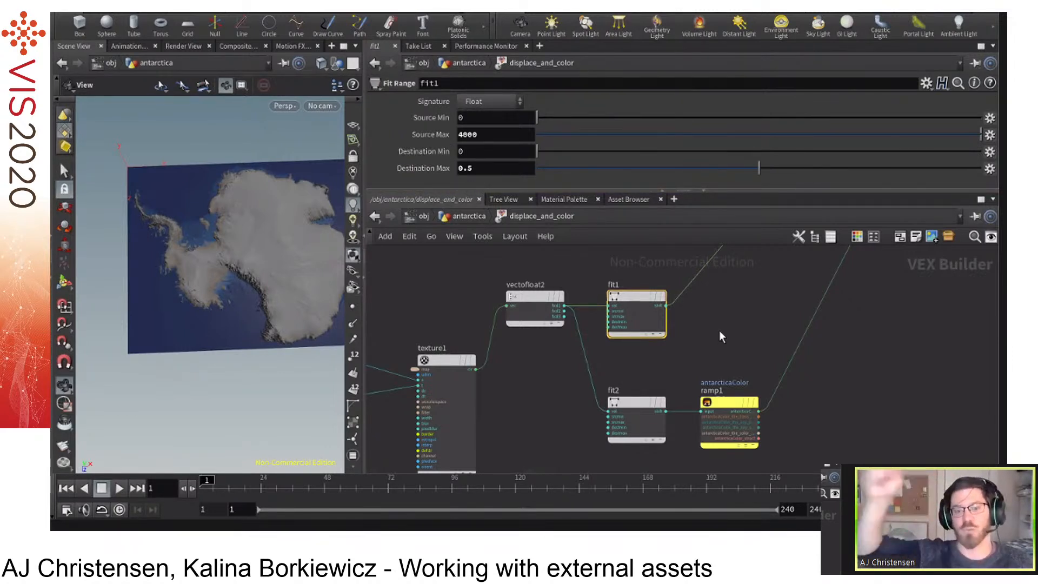
Try raising fit1's Destination Max to 0.5963 and on to 0.9294 to exaggerate the terrain height.
middle_drag(719, 330, 661, 359)
scroll(693, 387, down, 2)
scroll(684, 290, down, 1)
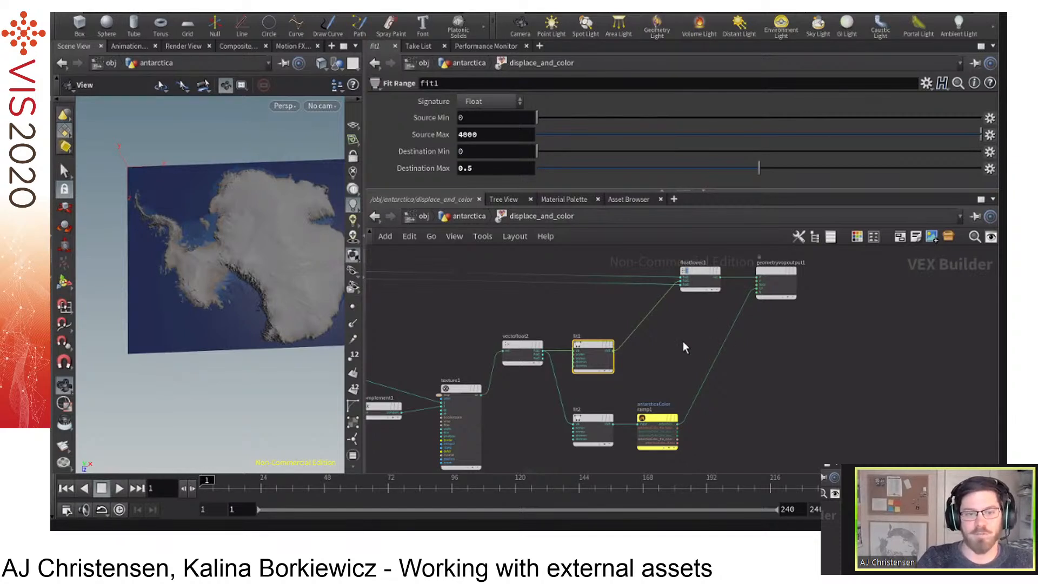
click(802, 168)
click(857, 168)
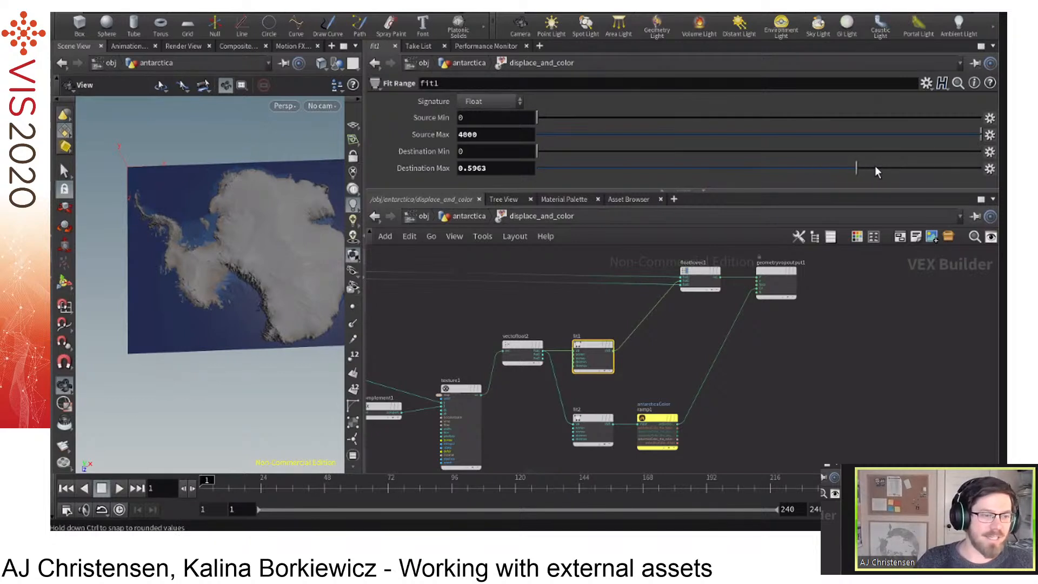
click(950, 168)
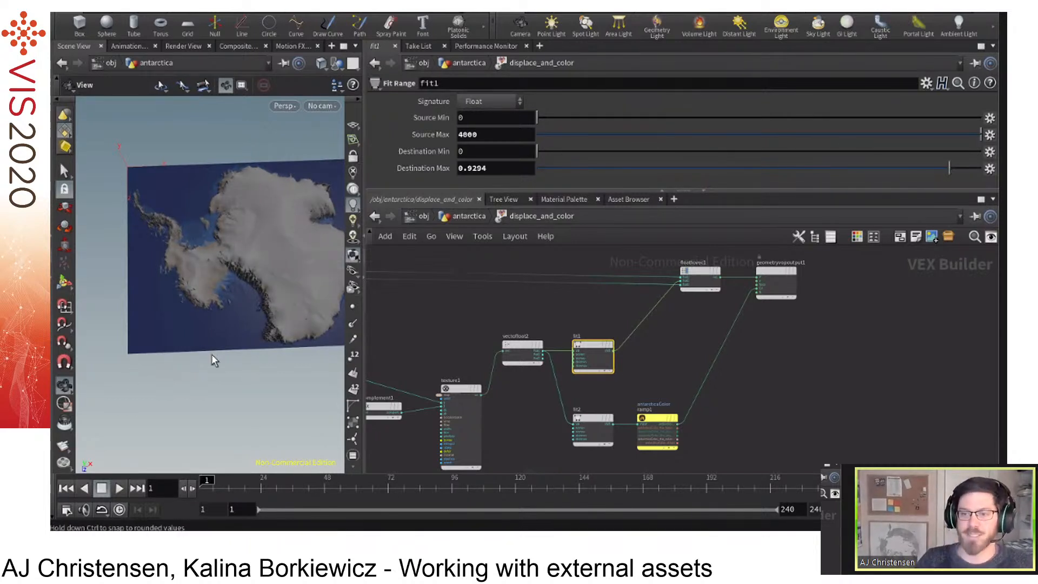
Compare the terrain height at fit1 Destination Max values 0.3747, 0.6126, 0.8996 and 0.4758, finishing at 0.5041.
drag(244, 342, 235, 284)
drag(646, 163, 607, 169)
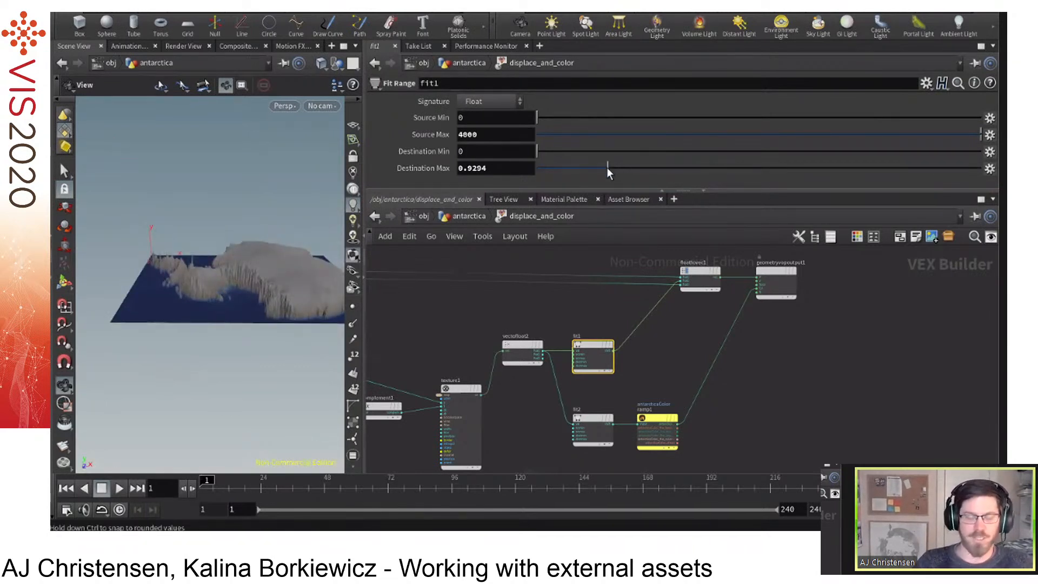
click(703, 169)
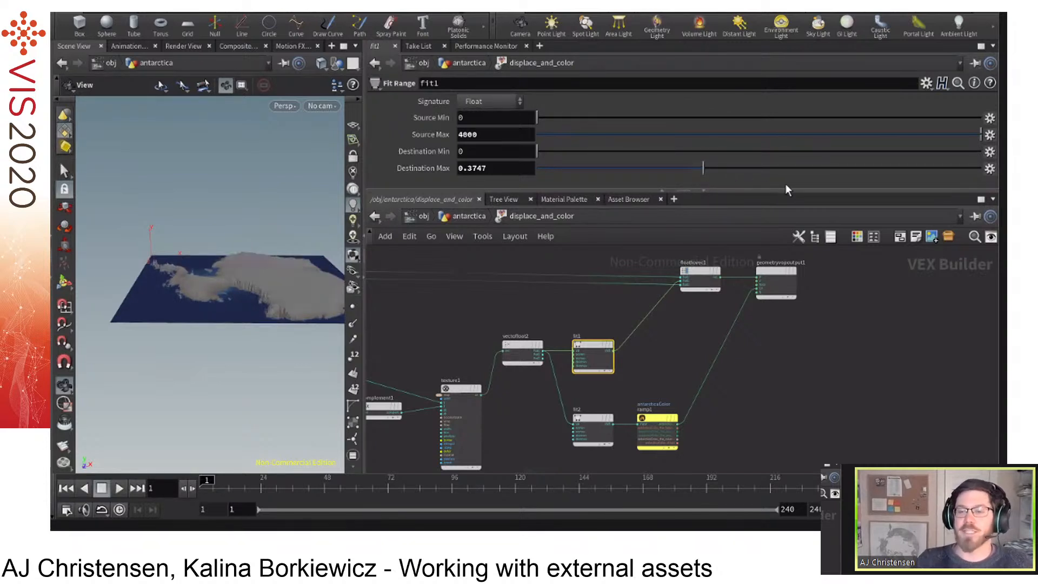
click(809, 168)
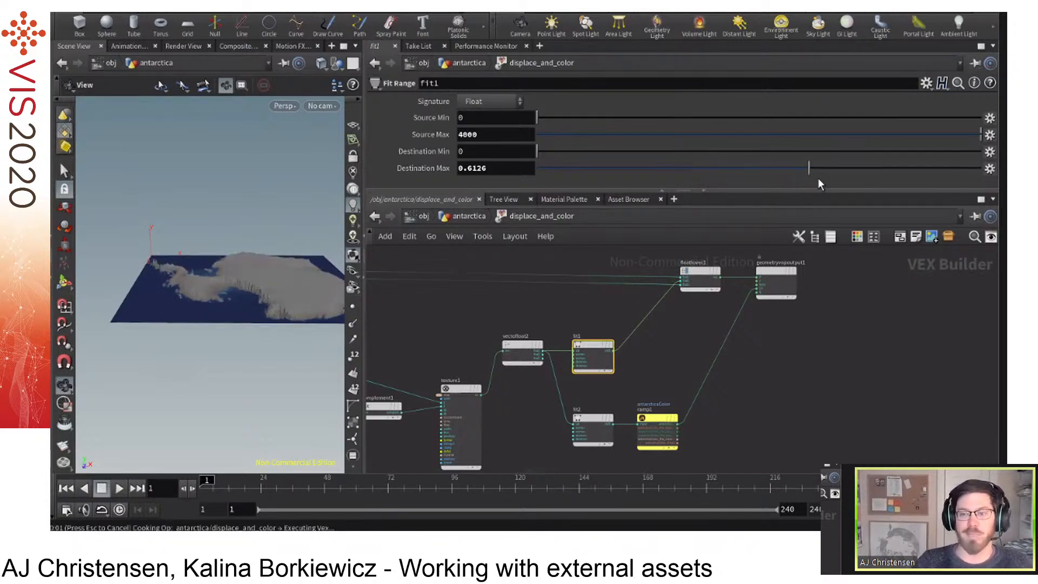
click(936, 168)
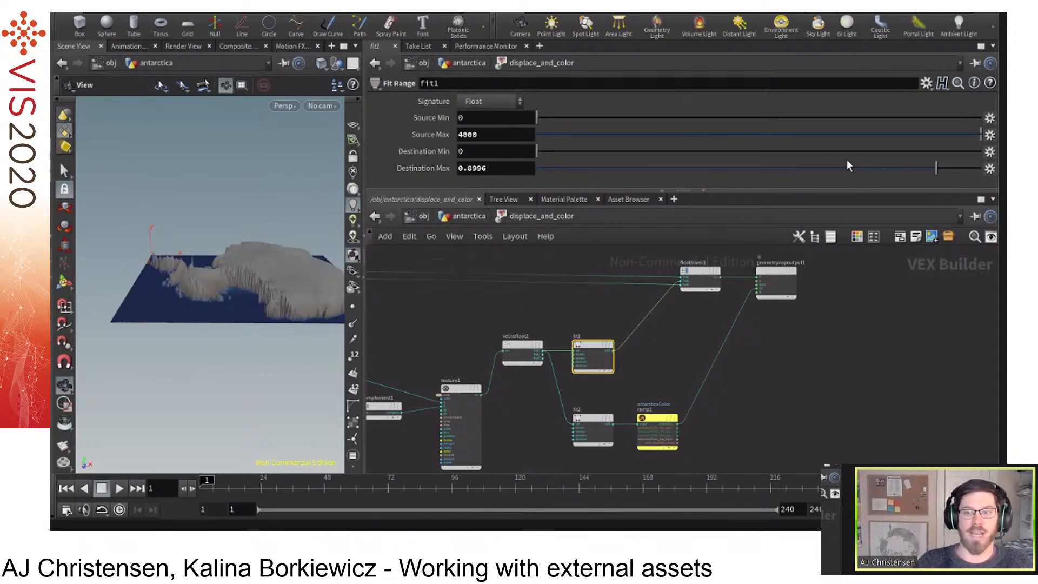
click(748, 168)
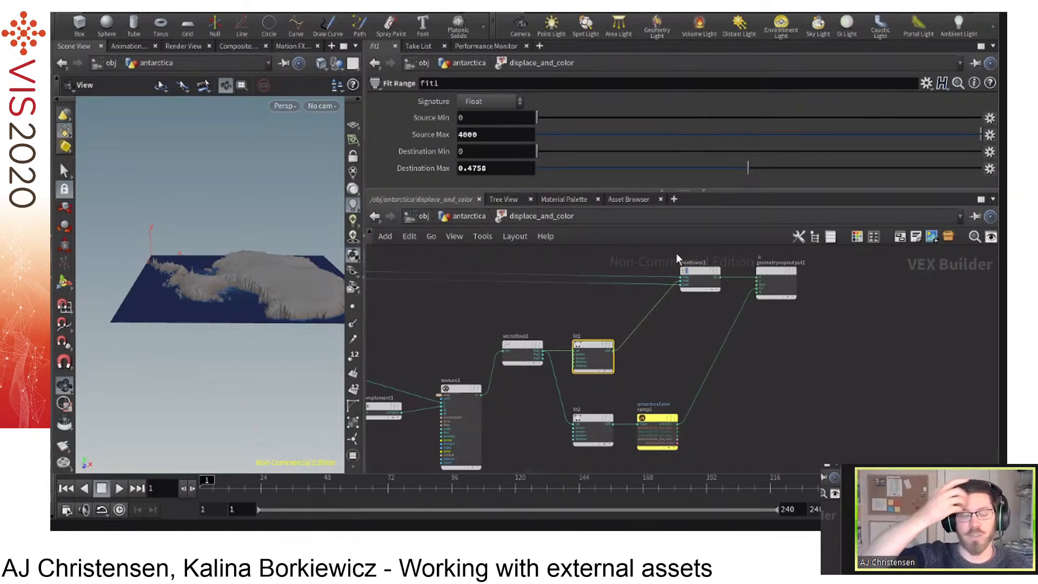
click(761, 168)
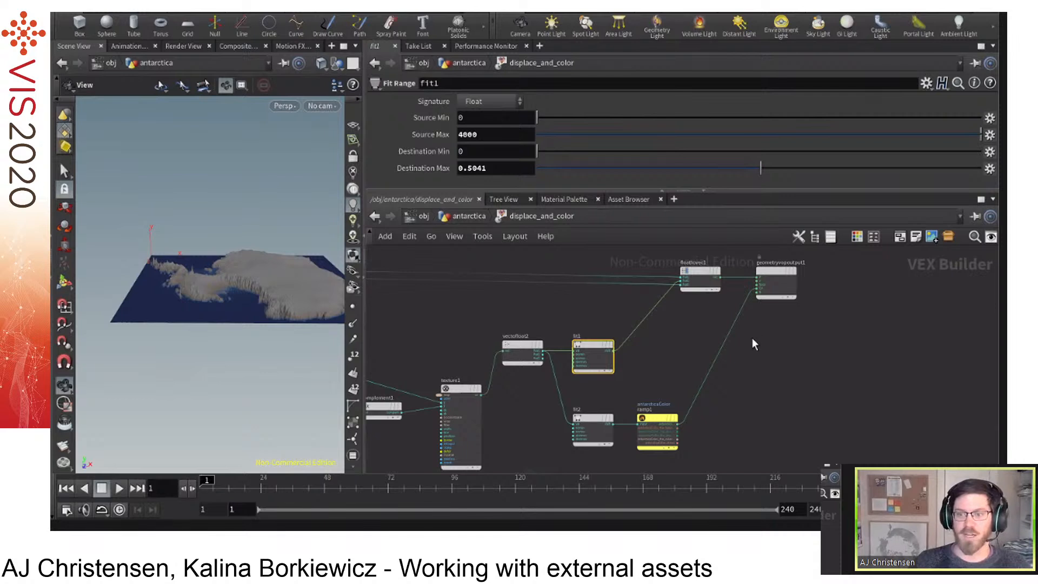
Inspect the ramp1 and fit2 nodes that drive the coloring, viewing the Antarctica terrain from above.
click(656, 419)
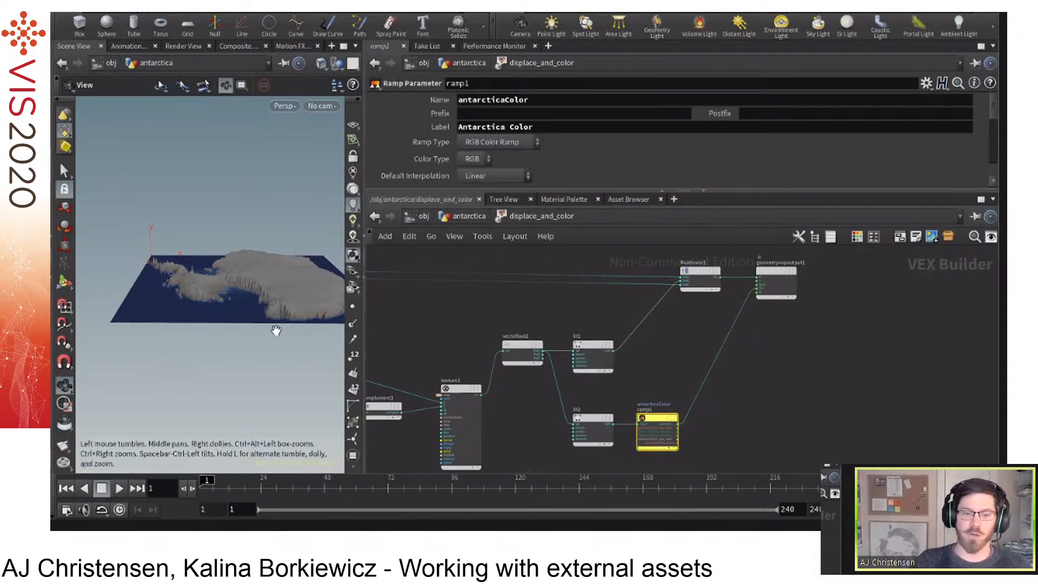
drag(280, 384, 280, 386)
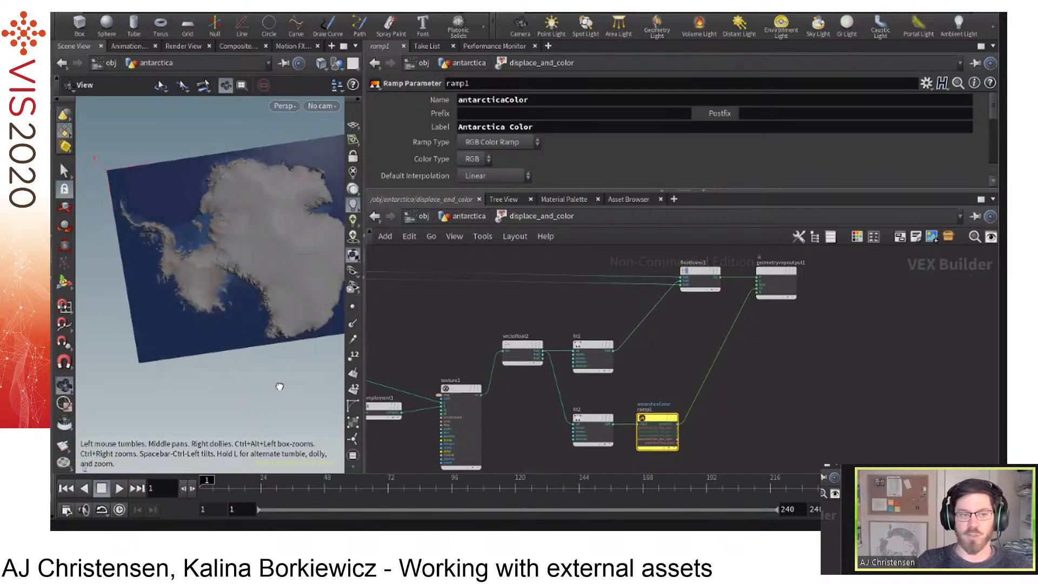
mouse_move(648, 421)
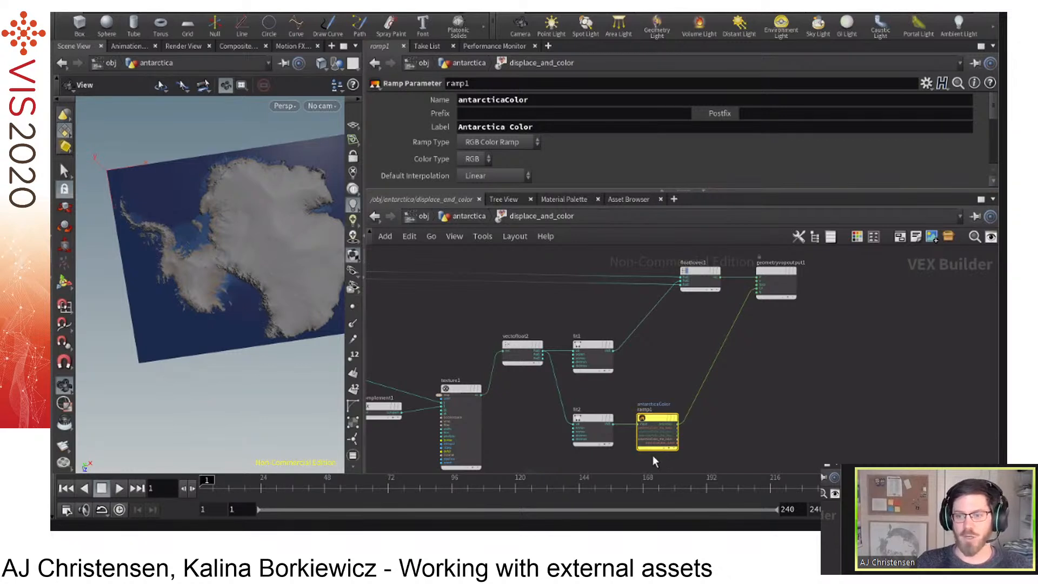
click(595, 422)
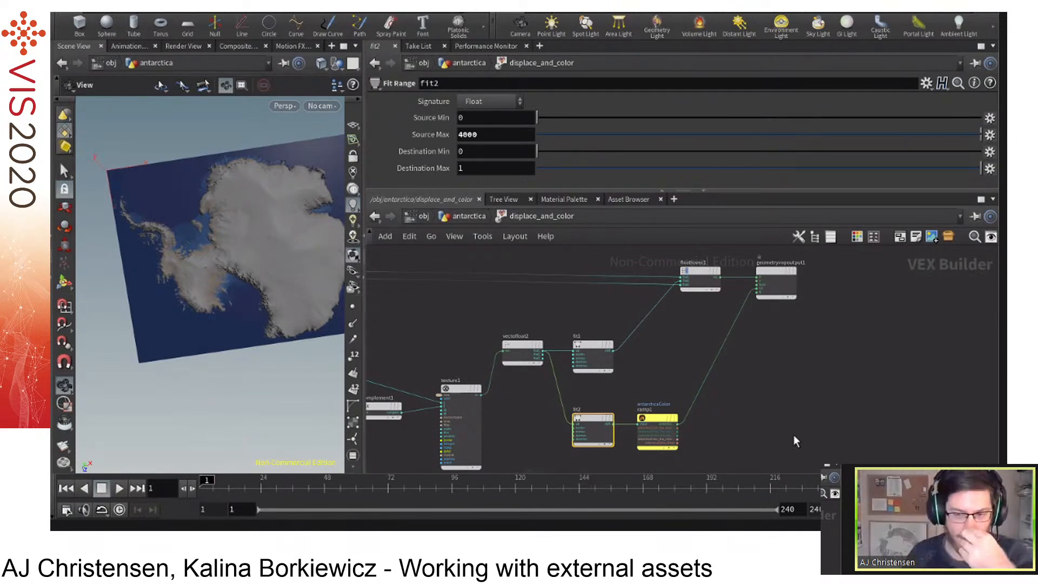
click(663, 418)
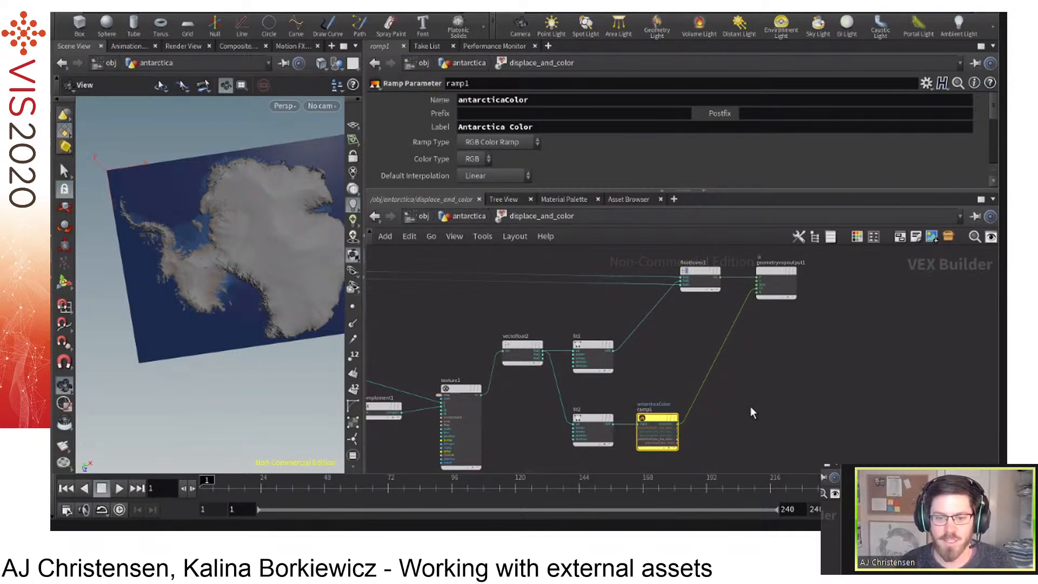
key(Tab)
text(ramp)
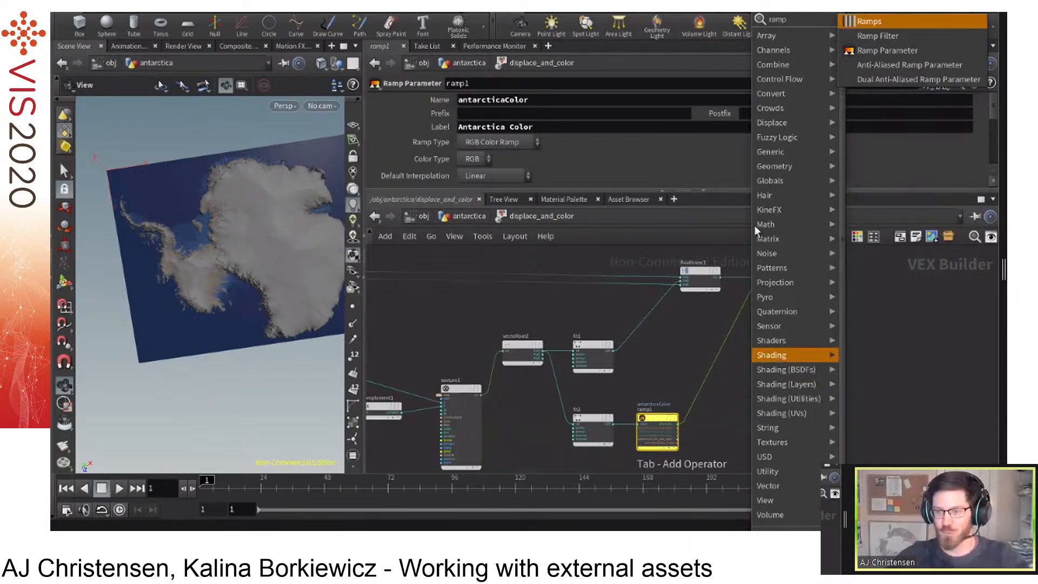
key(Escape)
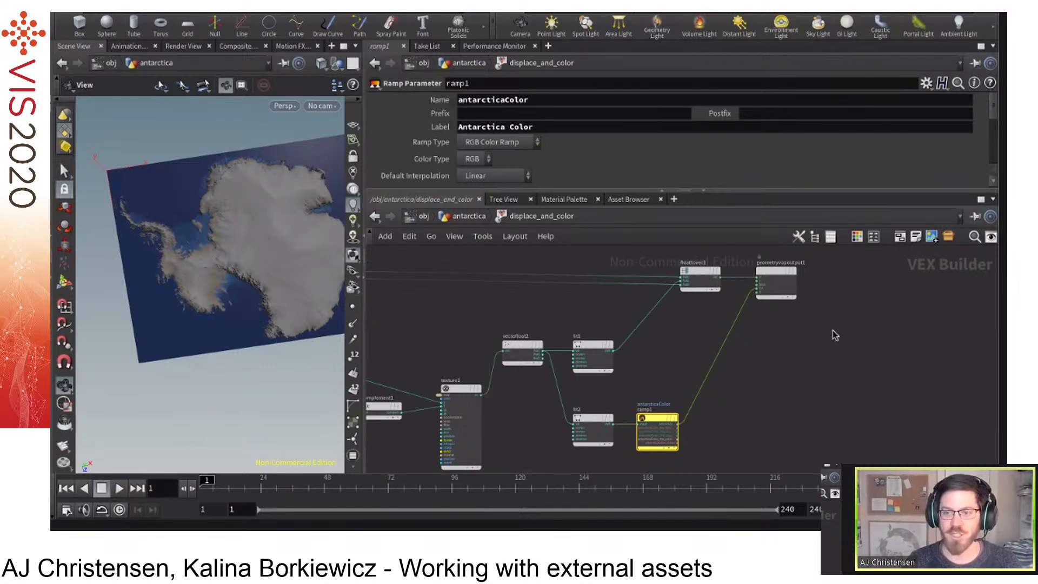
Place a trial Ramp Parameter node in the empty network area, choose RGB Color Ramp as its type, and delete the node.
key(Tab)
text(ramp)
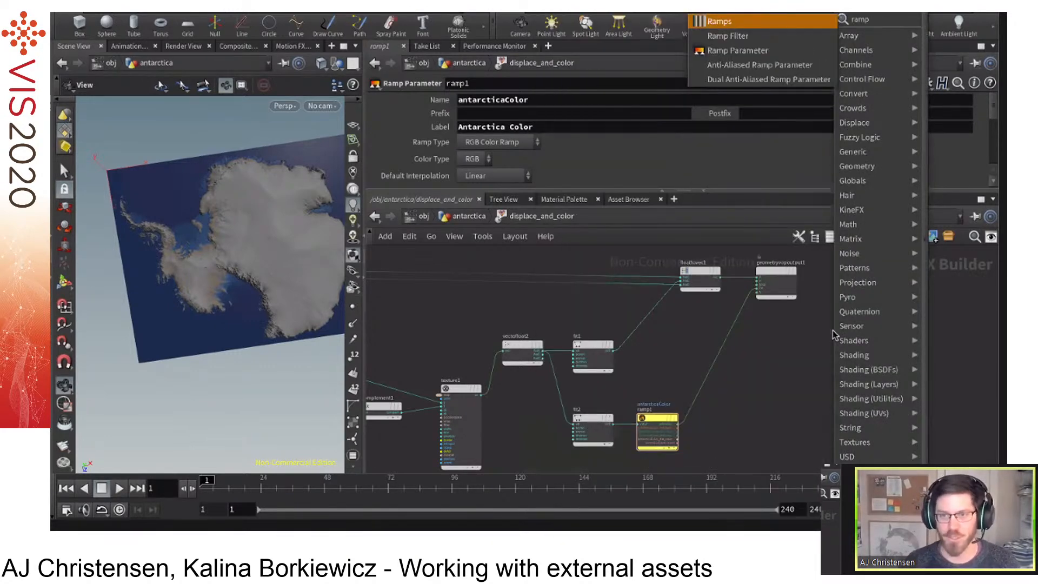
click(773, 50)
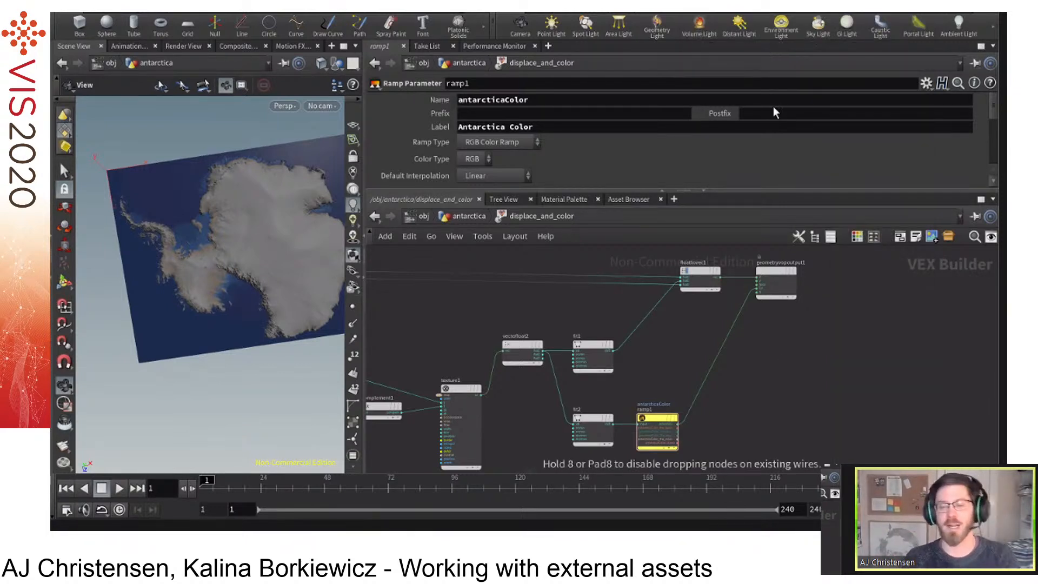
click(829, 385)
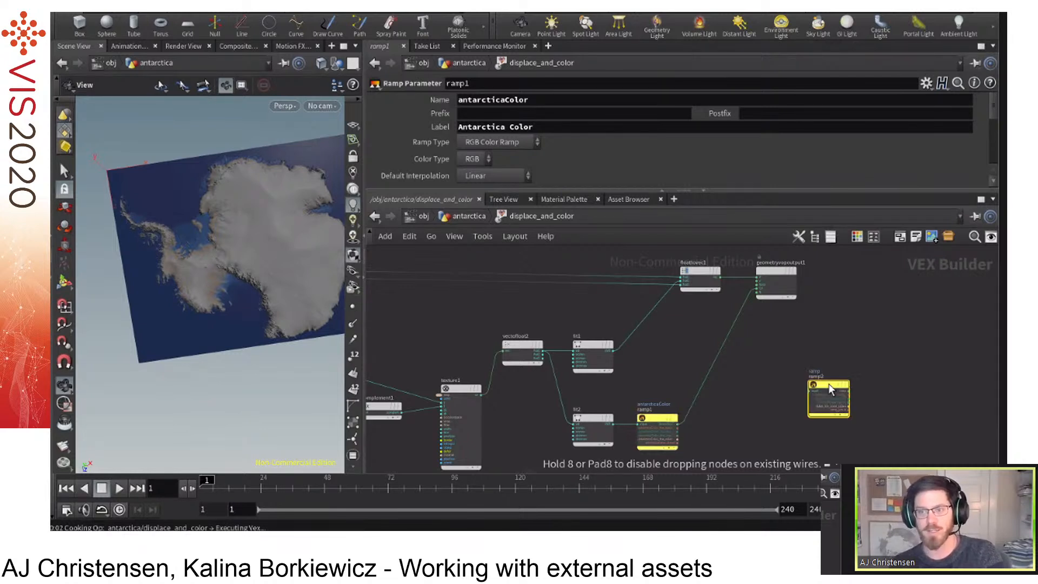
click(527, 142)
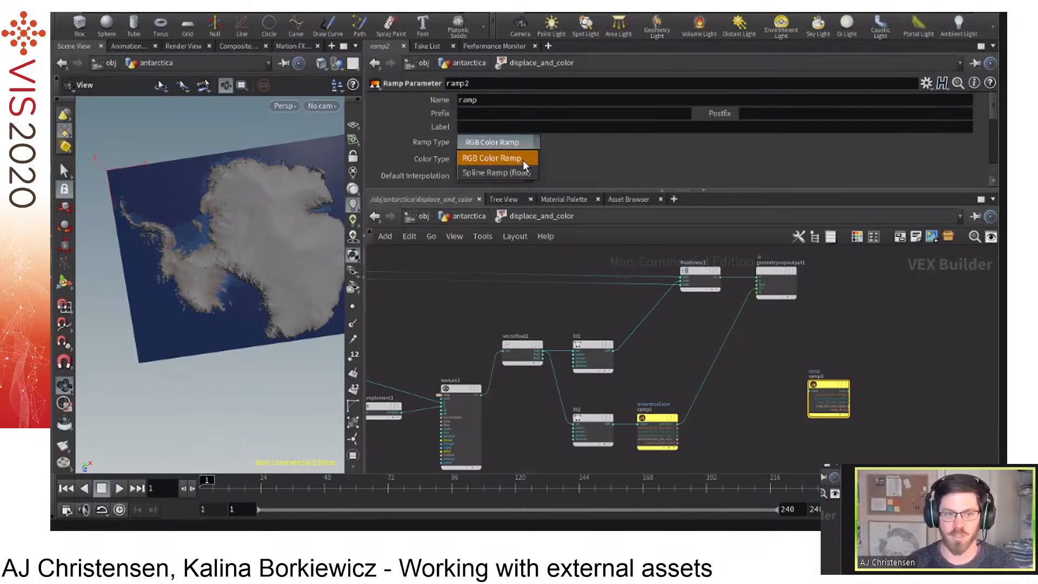
click(523, 160)
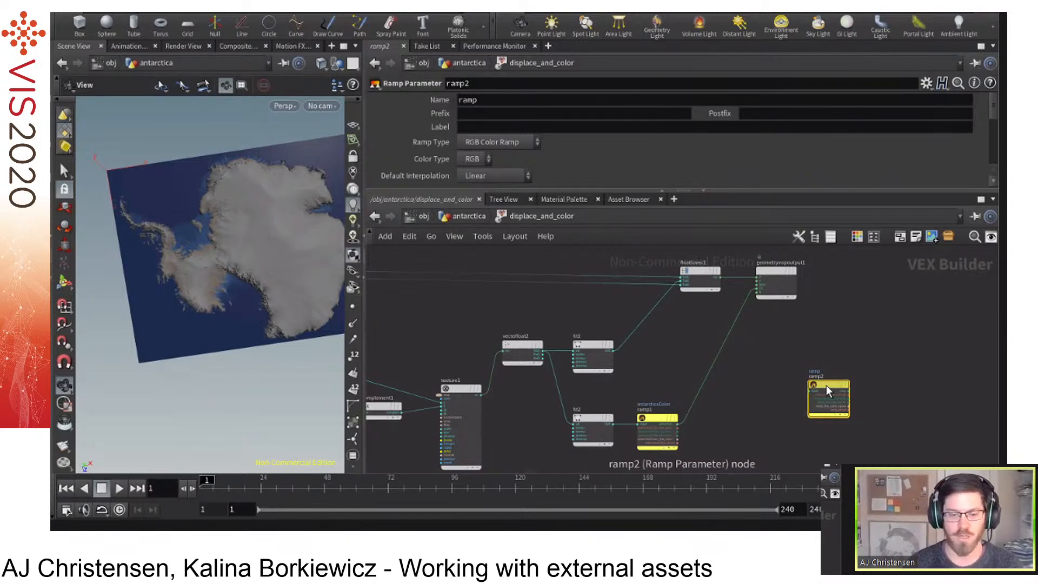
key(Delete)
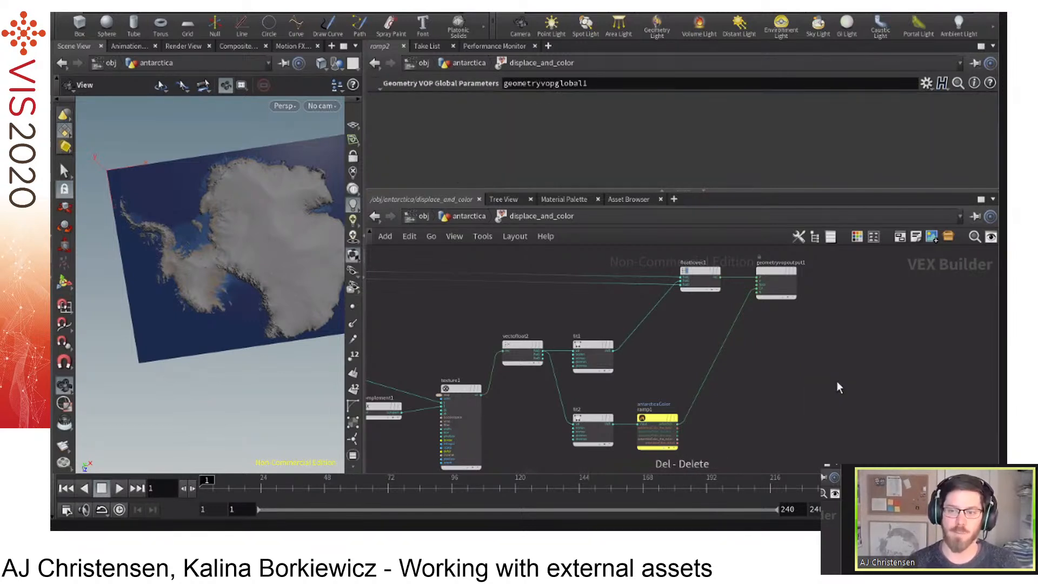
Check ramp1's default ramp, then return to the antarctica network and enlarge the parameter area to show displace_and_color's Antarctica Color ramp.
click(660, 418)
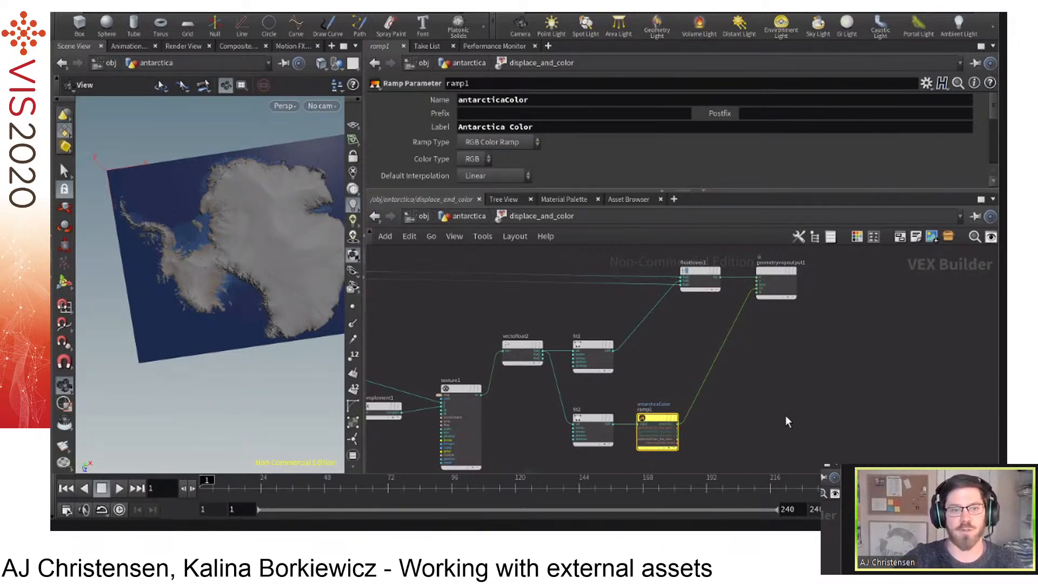
drag(991, 111, 997, 138)
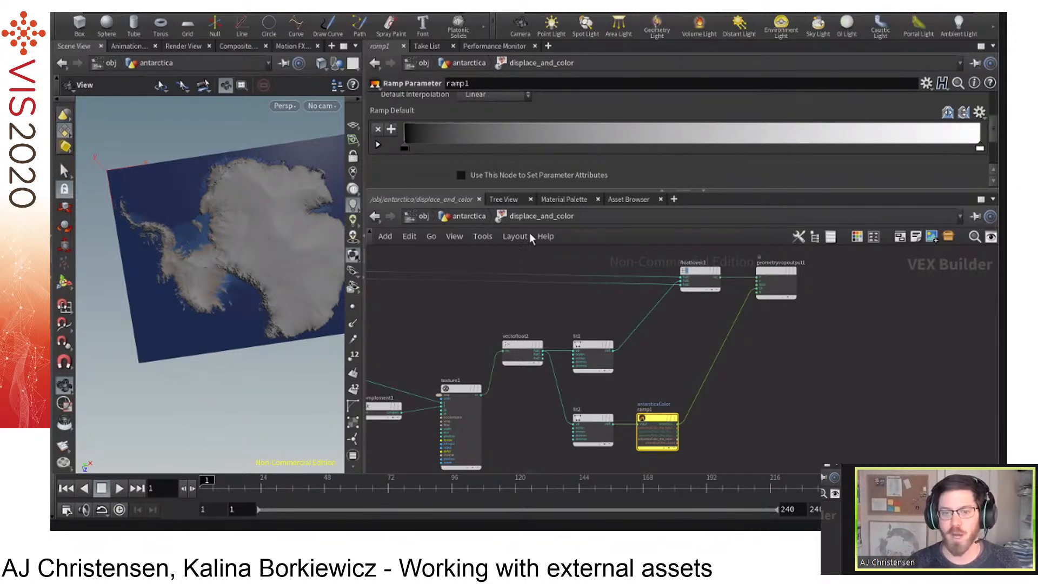
click(469, 217)
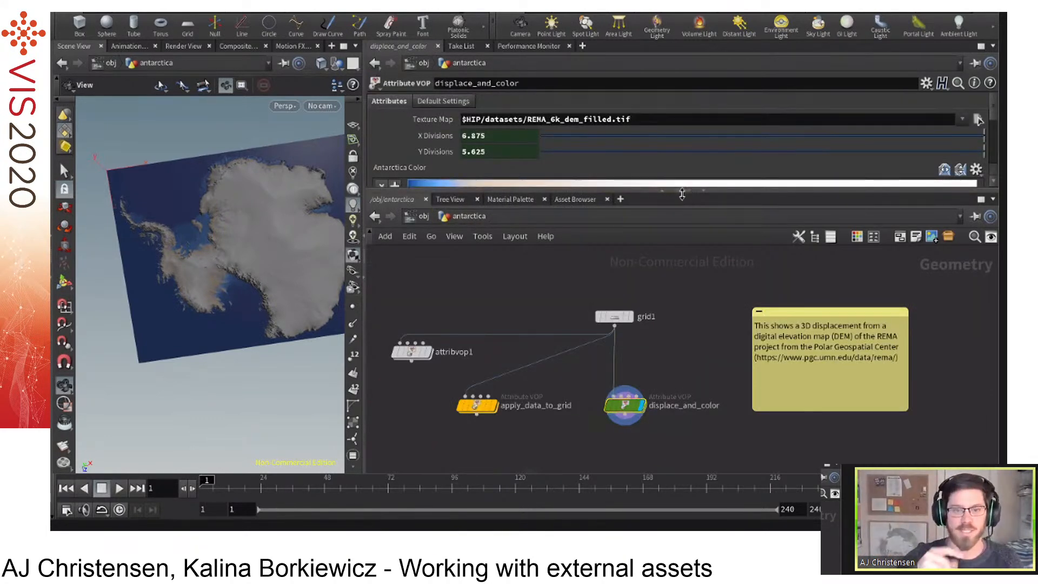
drag(683, 191, 697, 253)
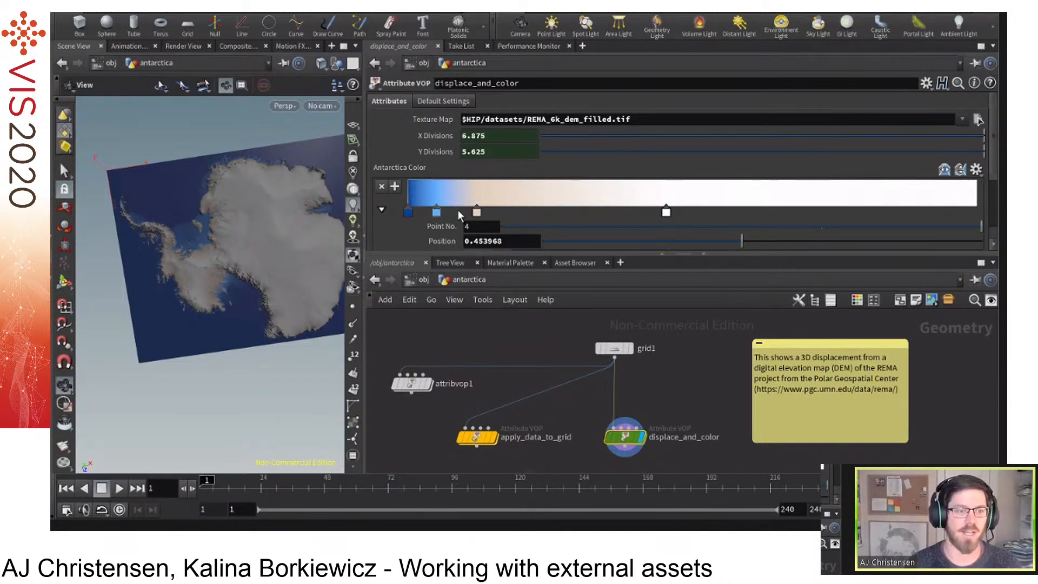
Reposition the Antarctica Color ramp points, finishing with light blue at about 0.097, beige at about 0.554 and white at about 0.788.
drag(481, 211, 595, 205)
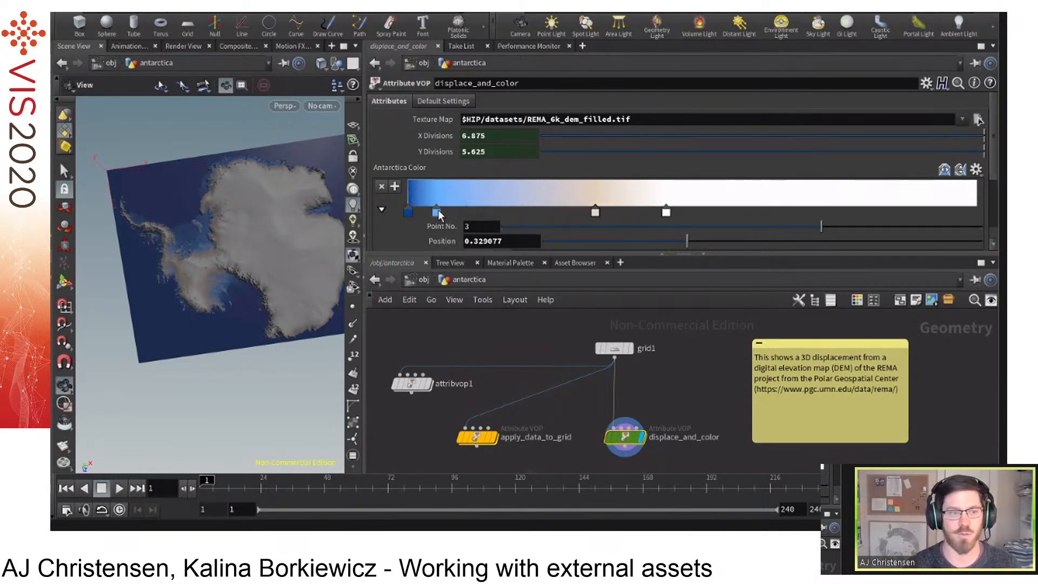
drag(437, 211, 441, 211)
click(541, 212)
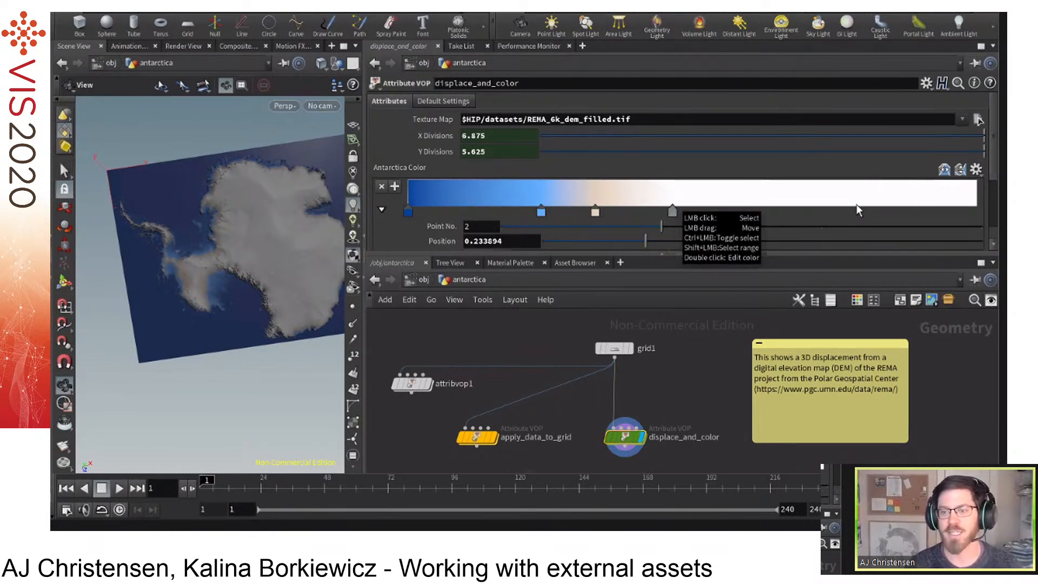
drag(857, 210, 856, 211)
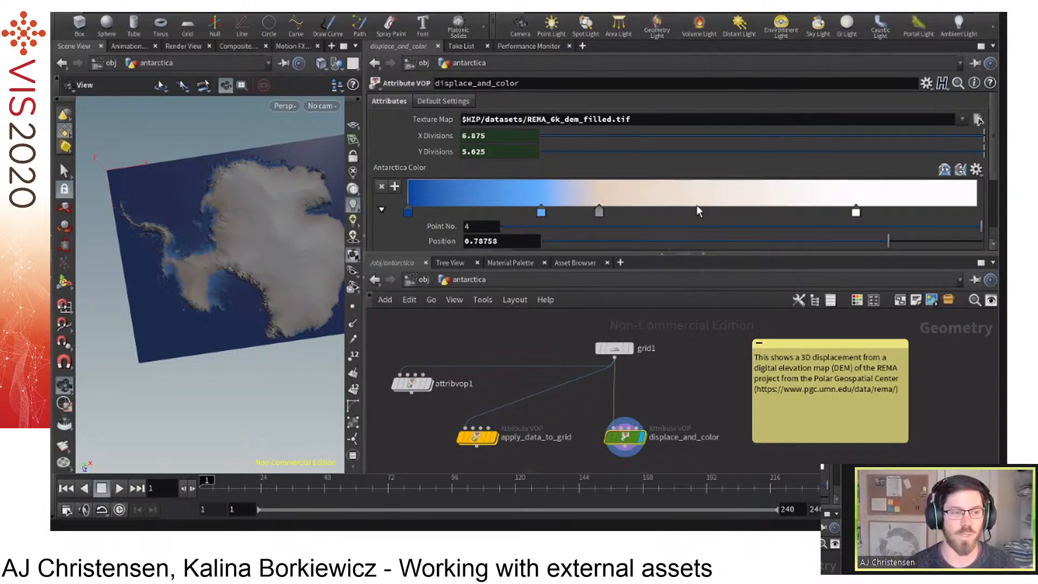
drag(715, 209, 724, 212)
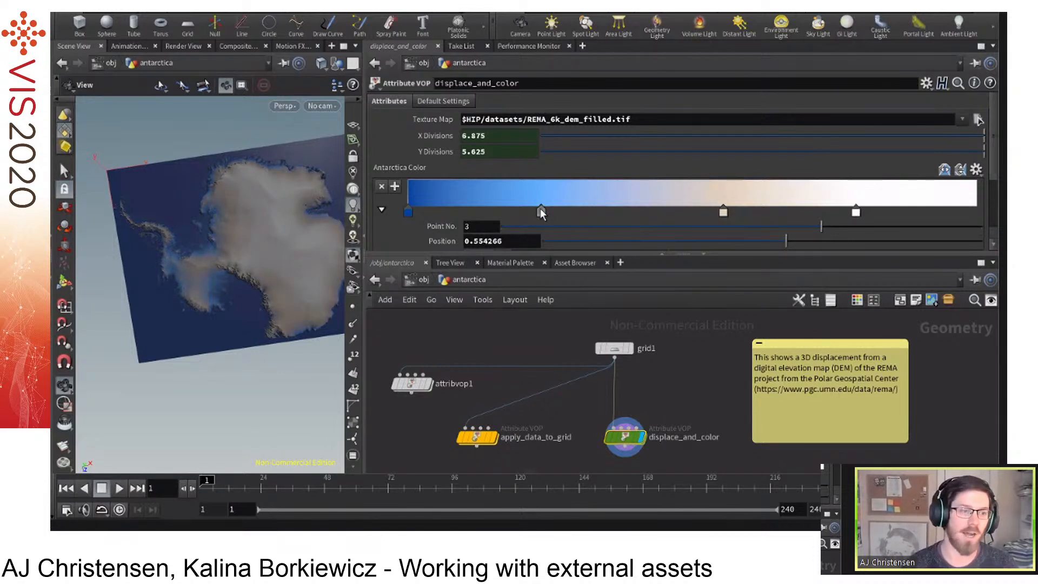
drag(543, 211, 602, 211)
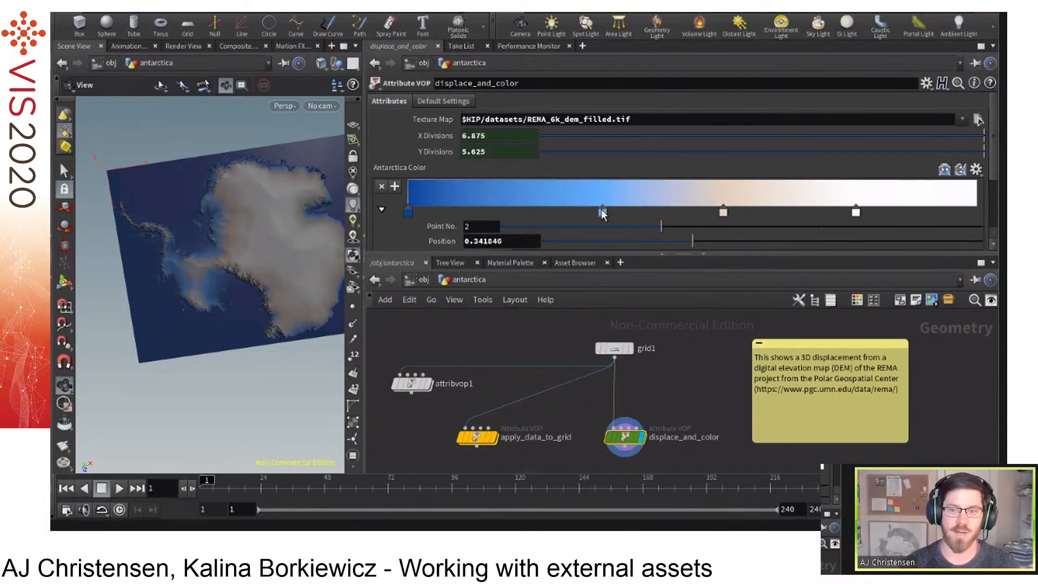
click(464, 199)
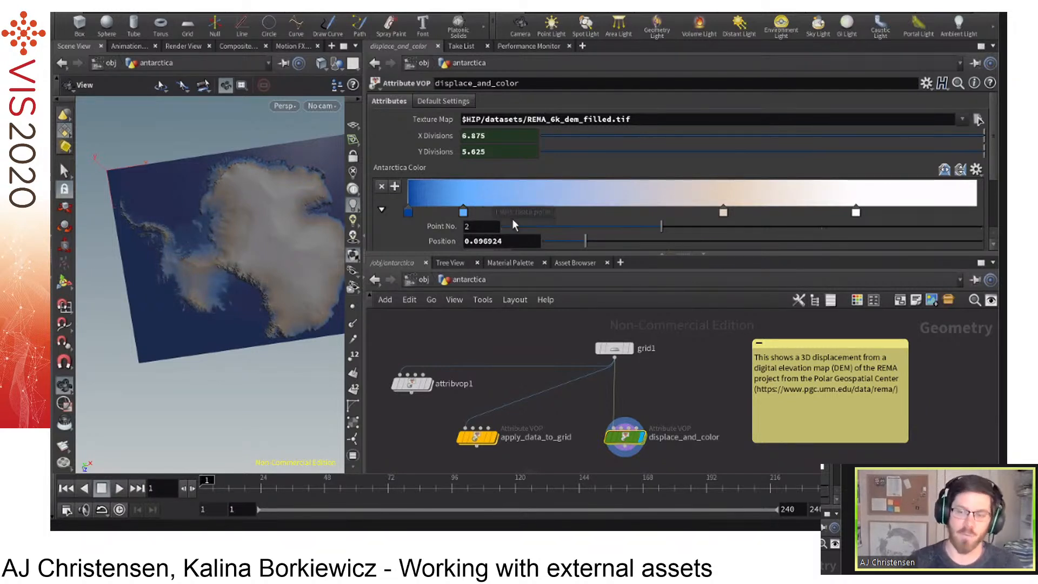
Recolor the beige Antarctica Color ramp point pure green and shift it toward the lower elevations.
click(725, 214)
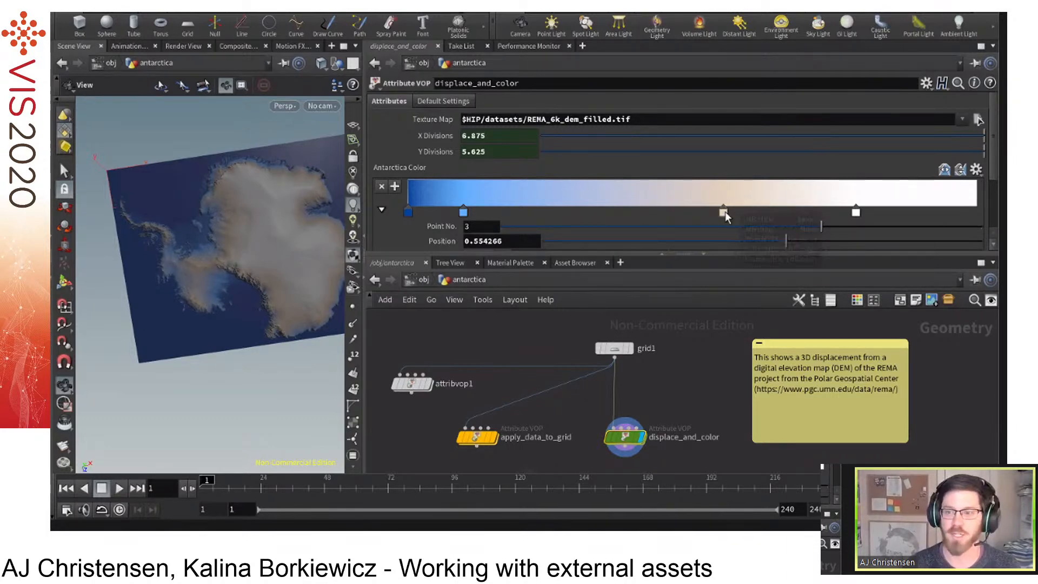
double_click(725, 213)
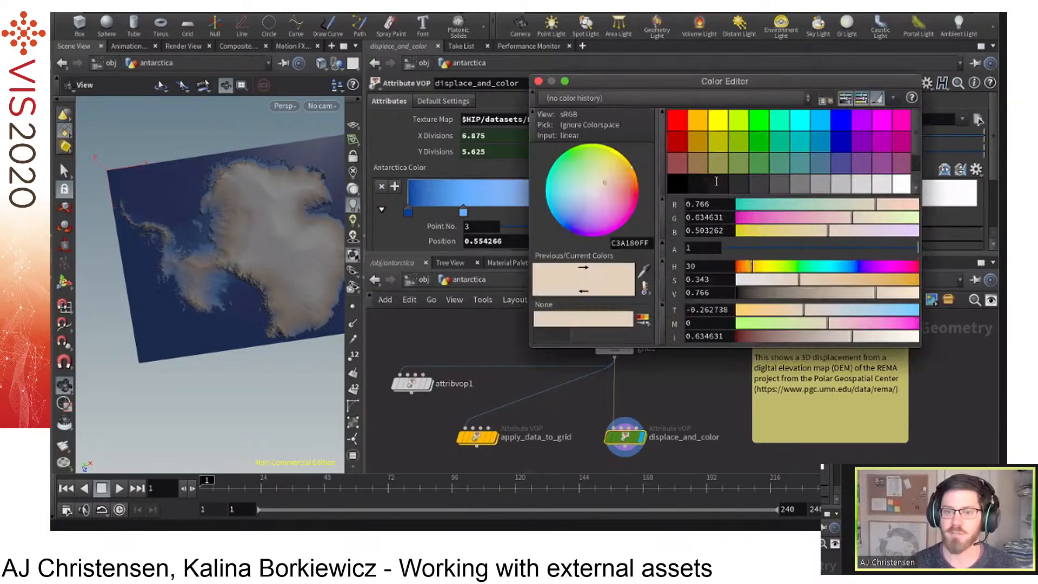
click(760, 123)
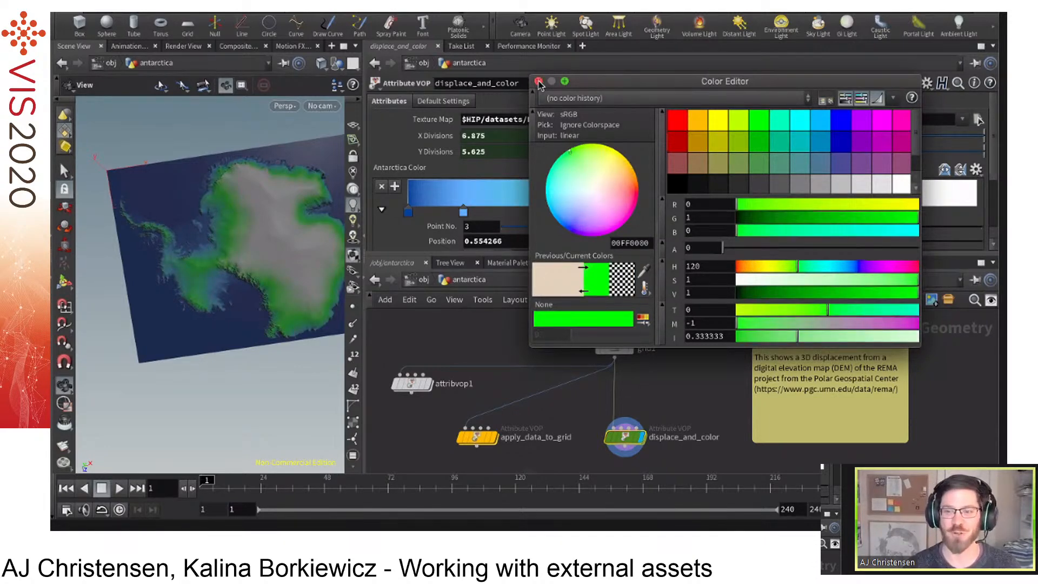
click(539, 82)
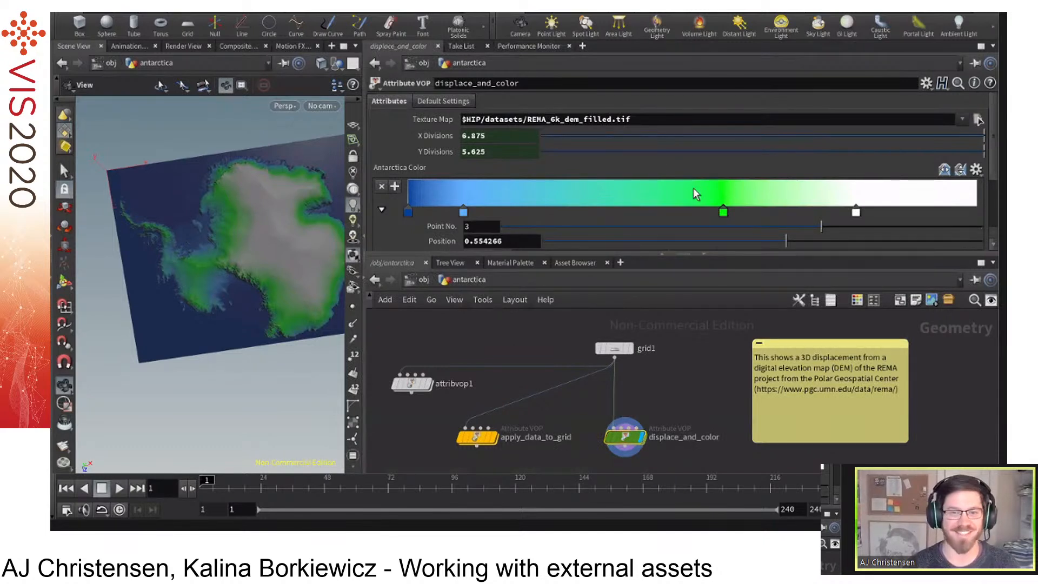
drag(728, 212, 593, 201)
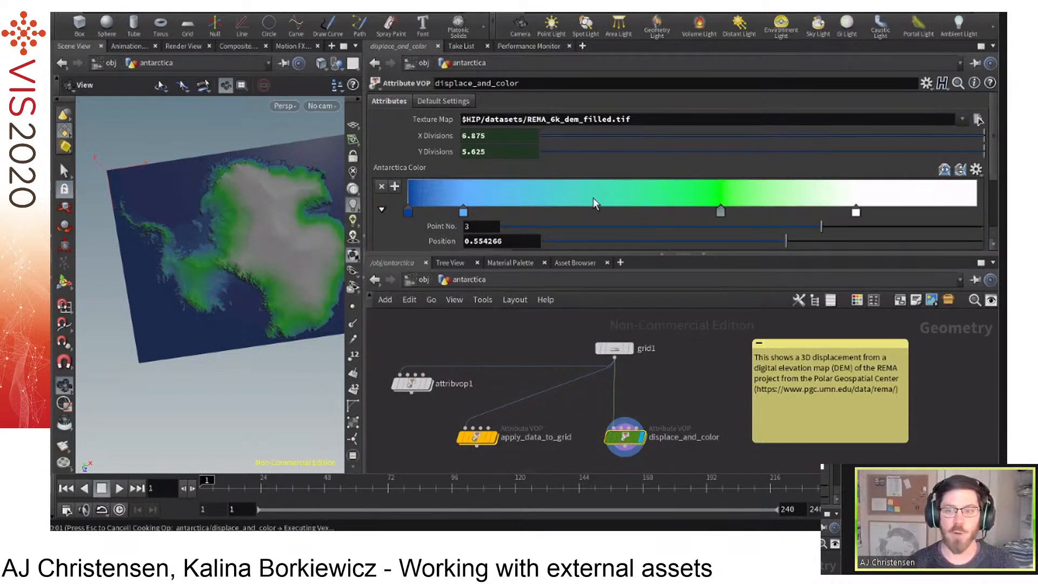
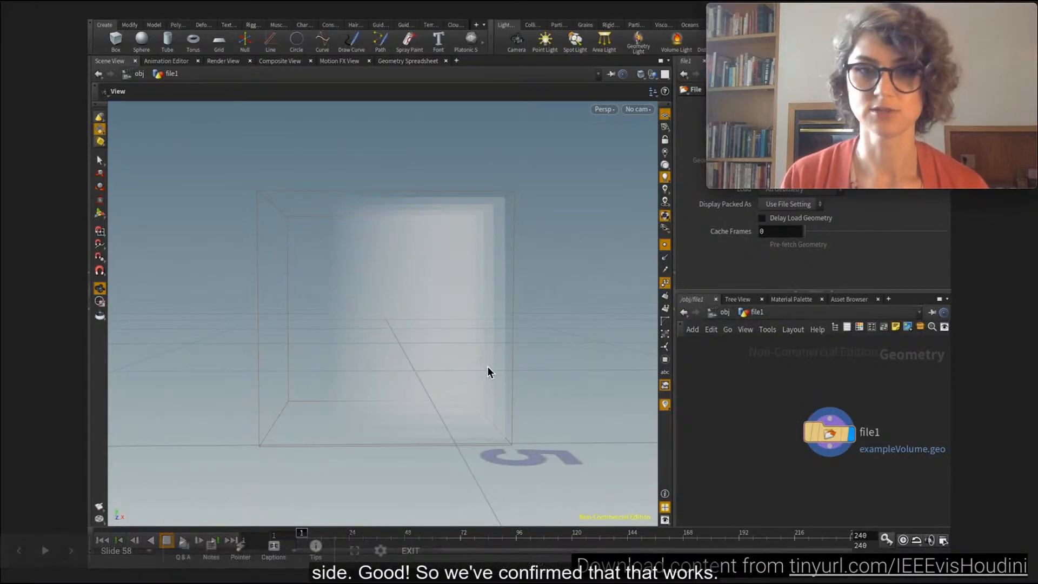
key(Right)
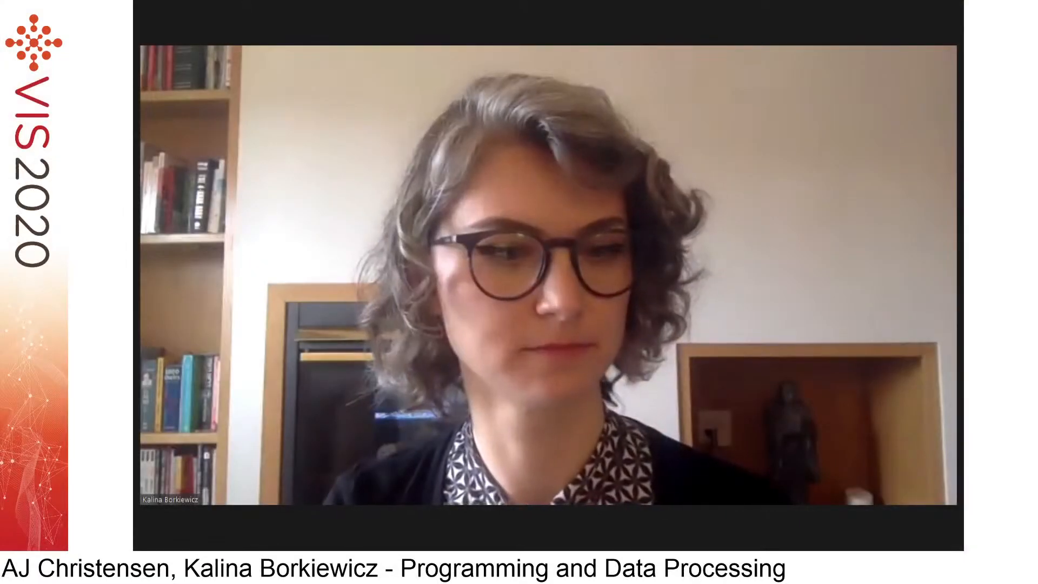
mouse_move(162, 541)
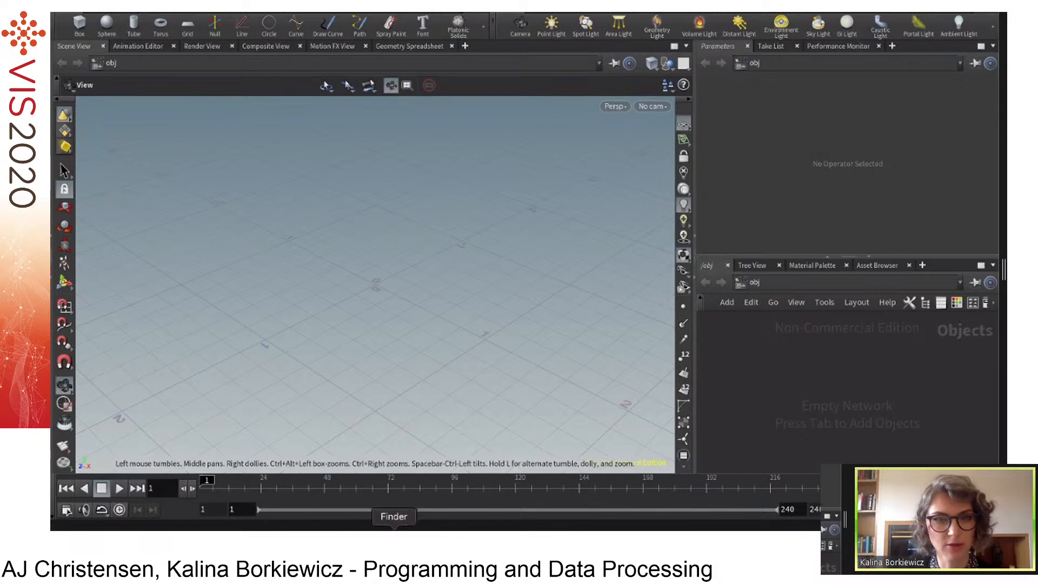
Switch to Finder, expand the code folder inside IEEEvisHoudini, and preview readTornado.py and readTornado.txt.
click(394, 528)
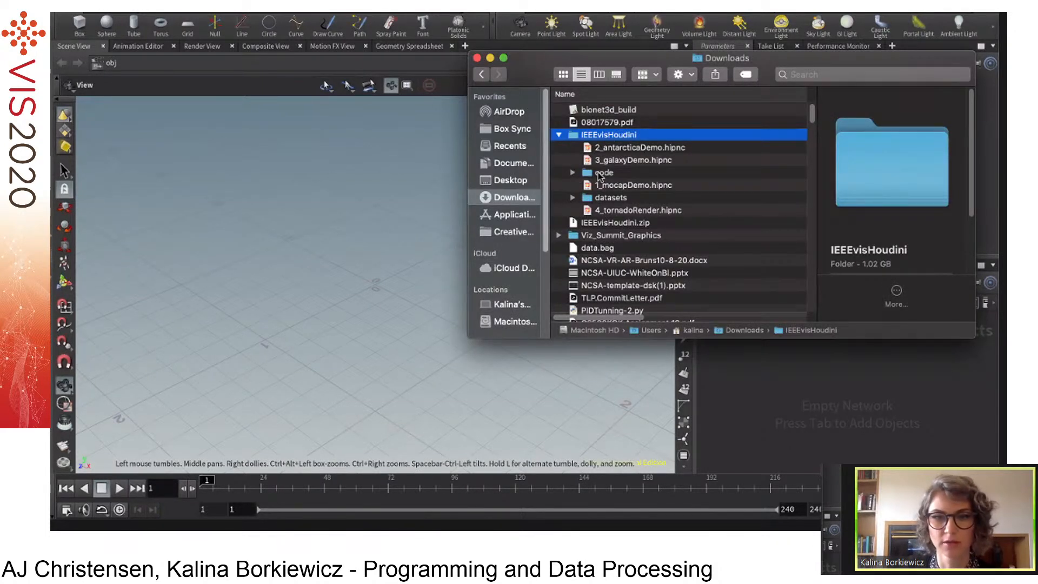
click(574, 175)
click(572, 172)
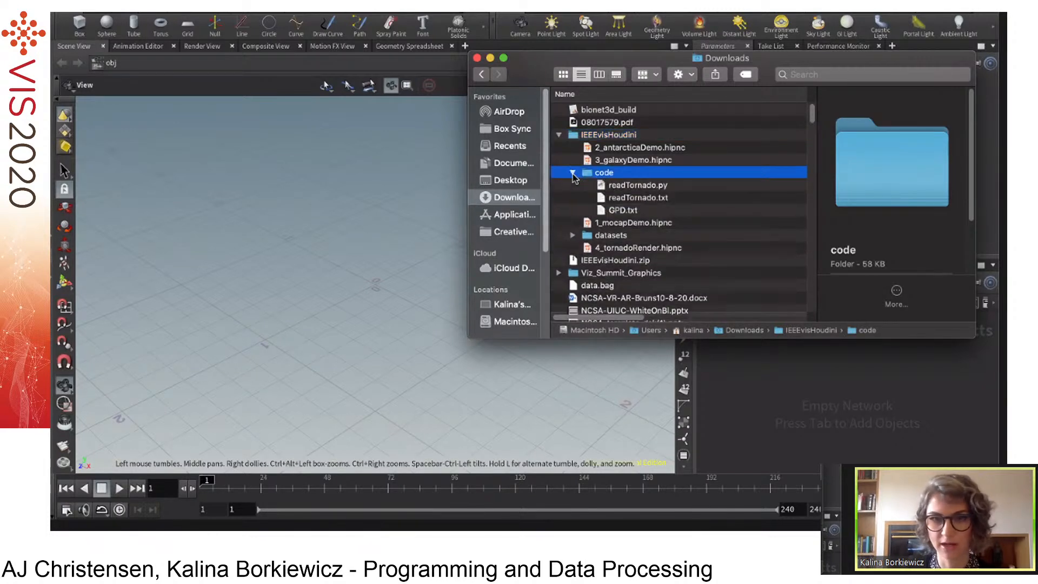
click(631, 186)
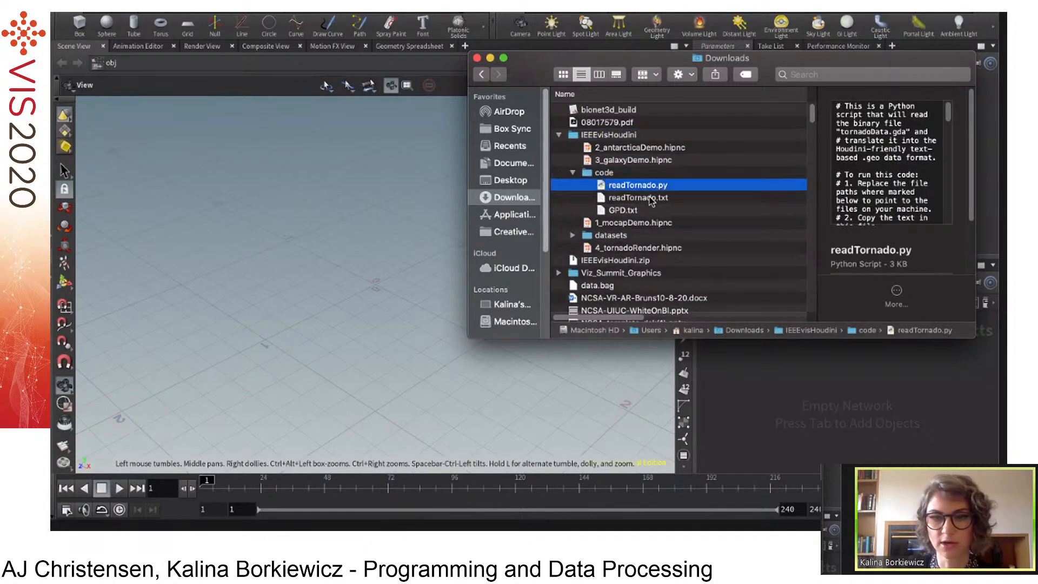
click(650, 199)
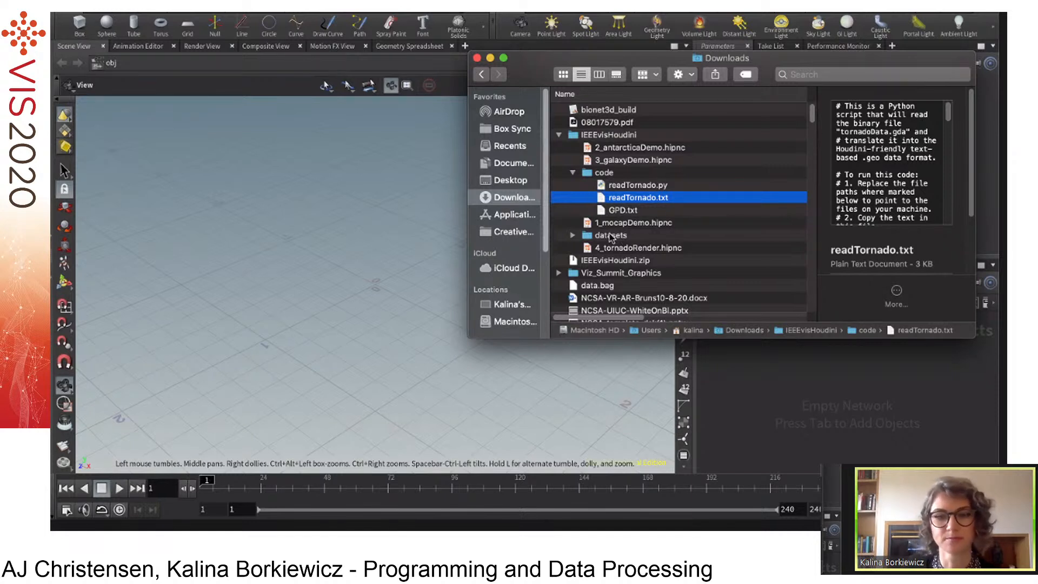
Expand the datasets folder inside IEEEvisHoudini and select tornadoData.gda to preview its file details.
click(573, 235)
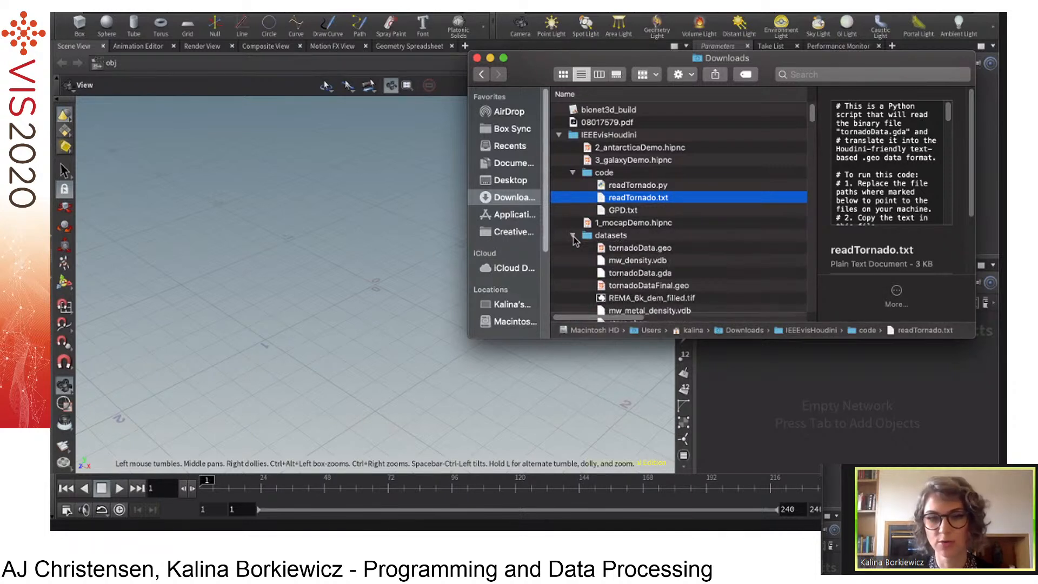
scroll(600, 238, down, 2)
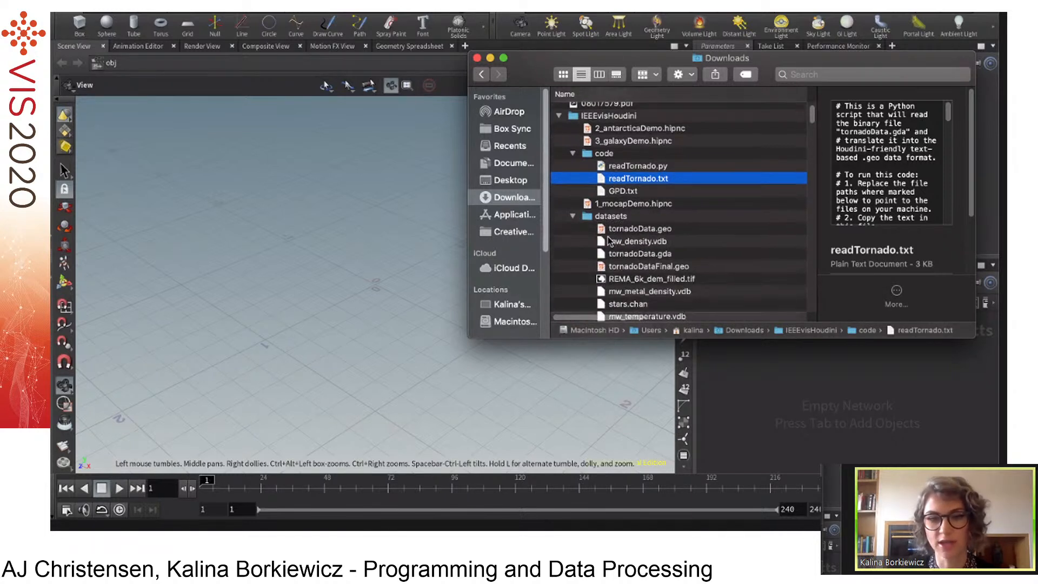
click(635, 250)
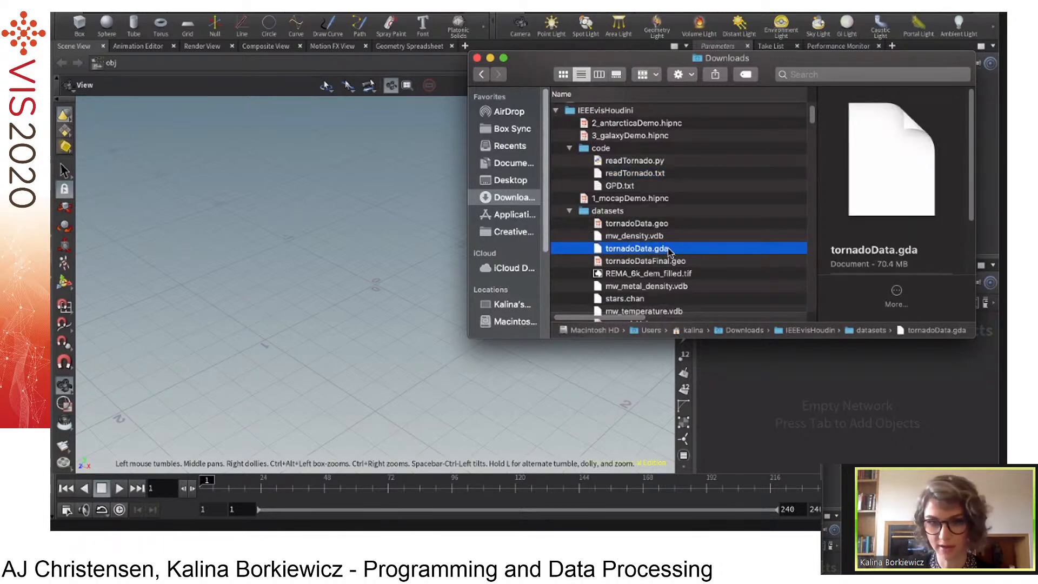
scroll(662, 244, down, 2)
scroll(651, 231, up, 4)
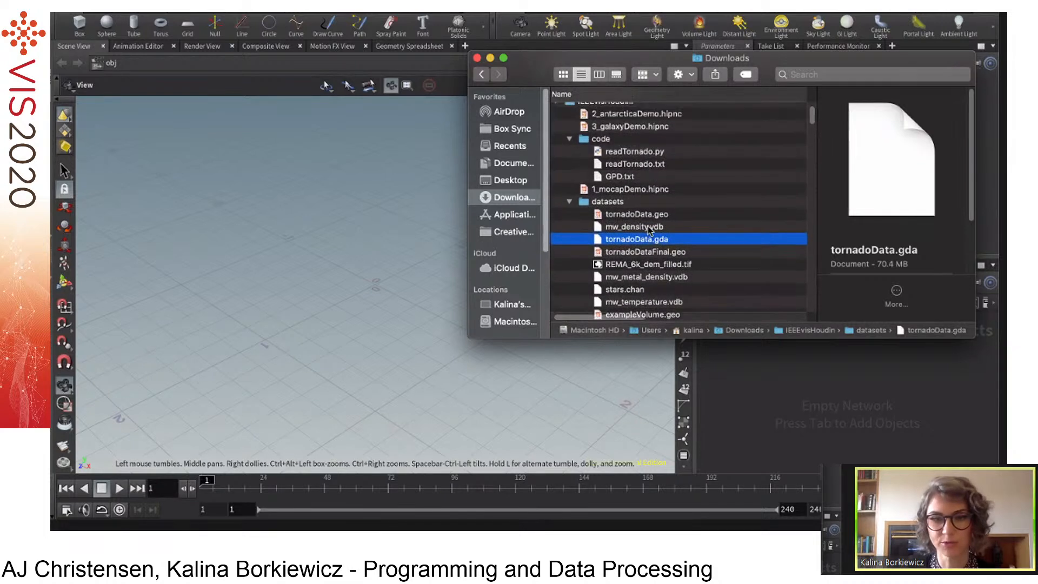
scroll(651, 231, up, 1)
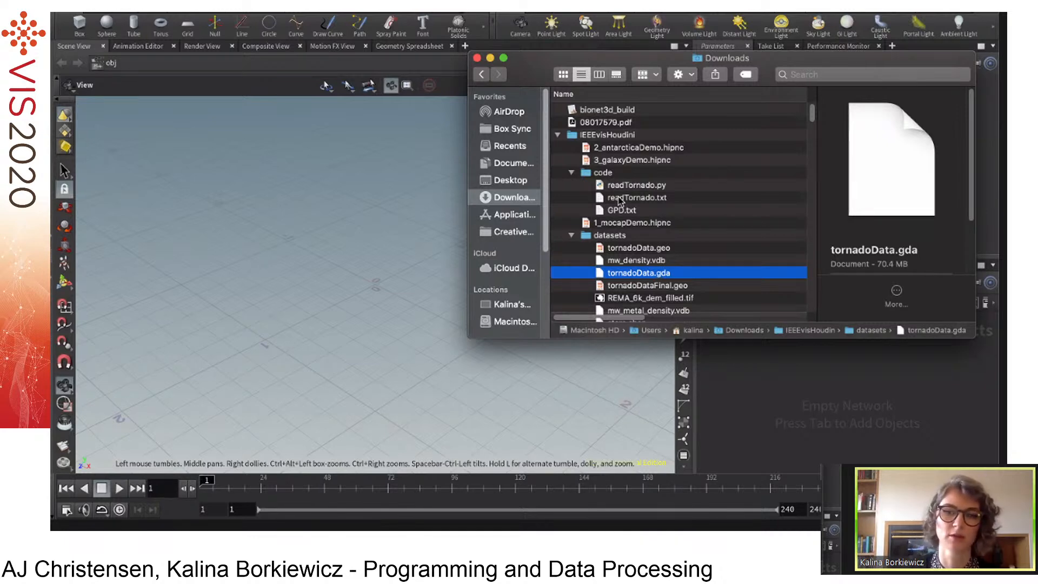
Open readTornado.txt in an enlarged preview, review the script to its end, copy its full text, and close the preview.
click(642, 199)
key(space)
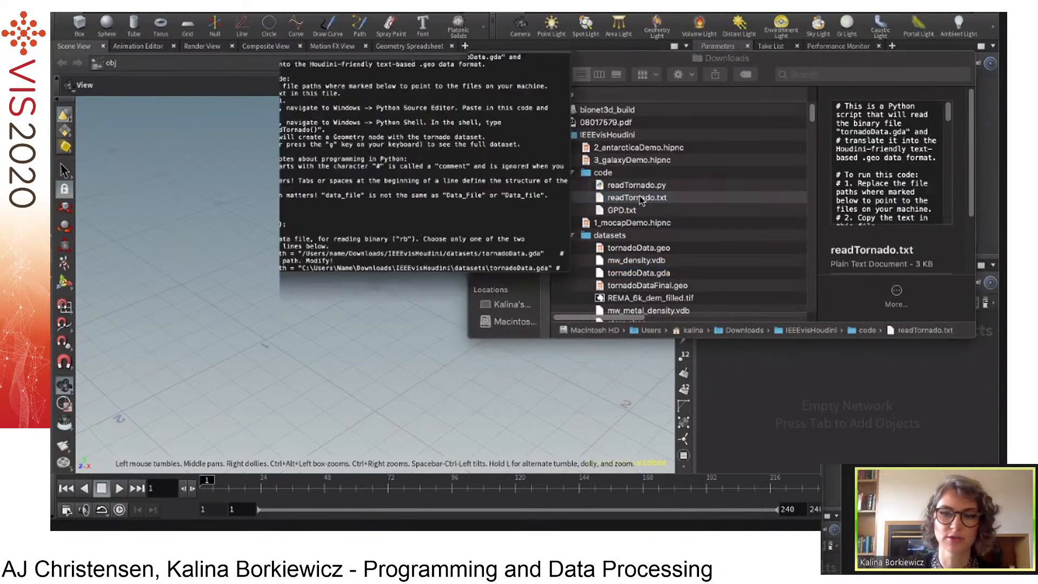
drag(573, 293, 922, 397)
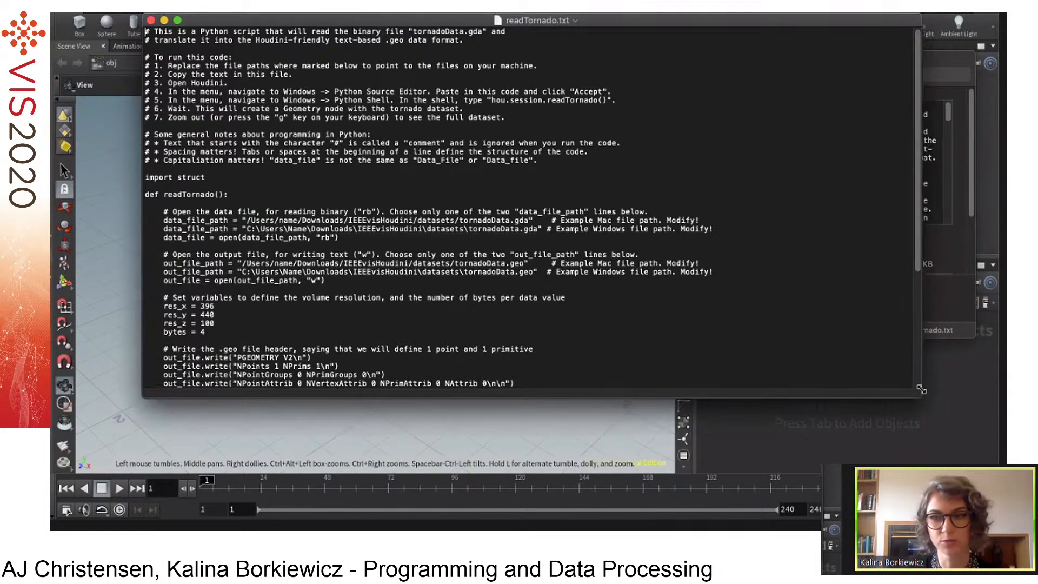
scroll(923, 368, down, 5)
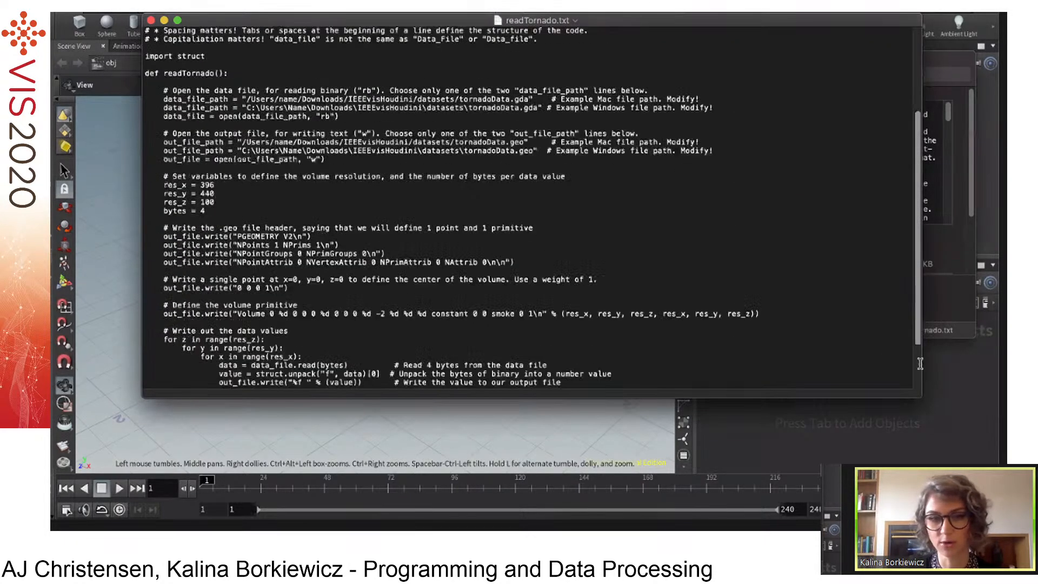
scroll(922, 368, down, 3)
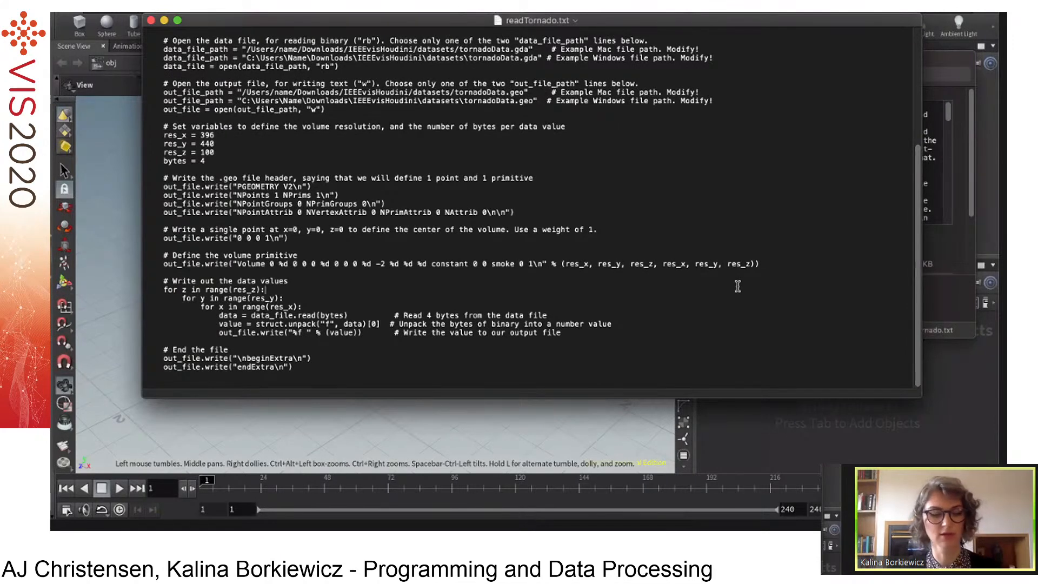
key(super+a)
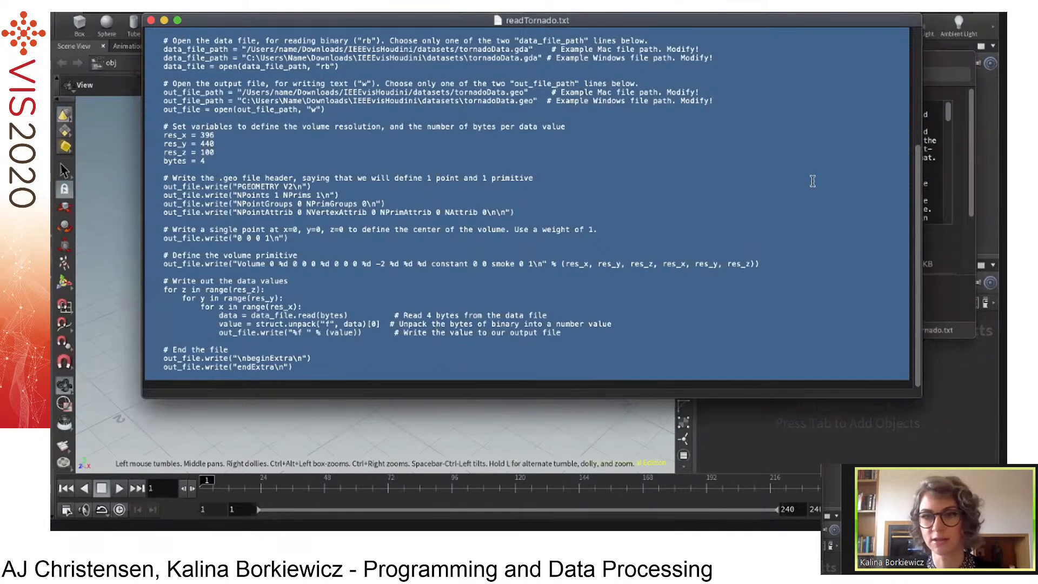
scroll(926, 154, up, 10)
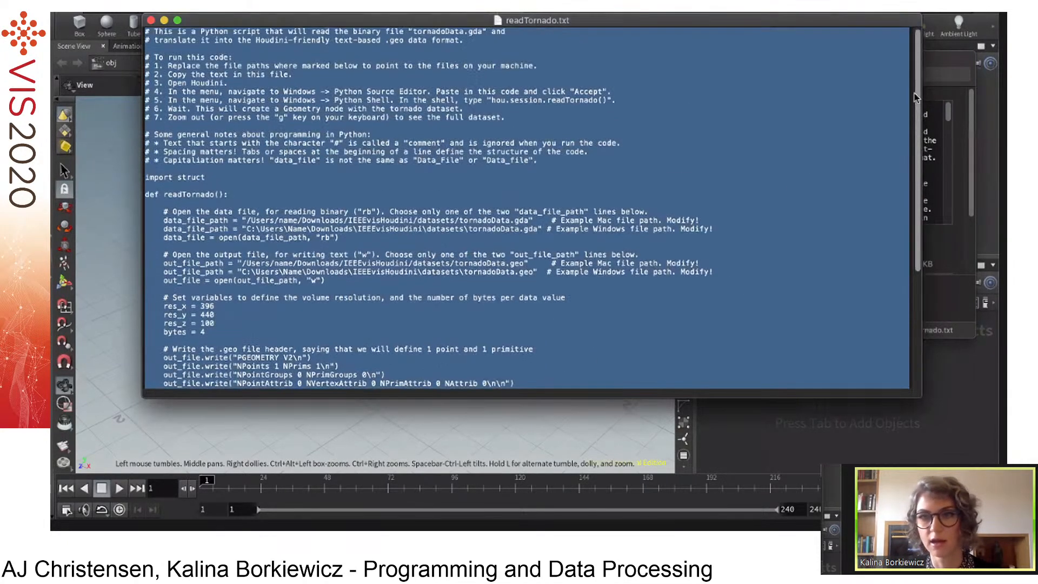
click(145, 186)
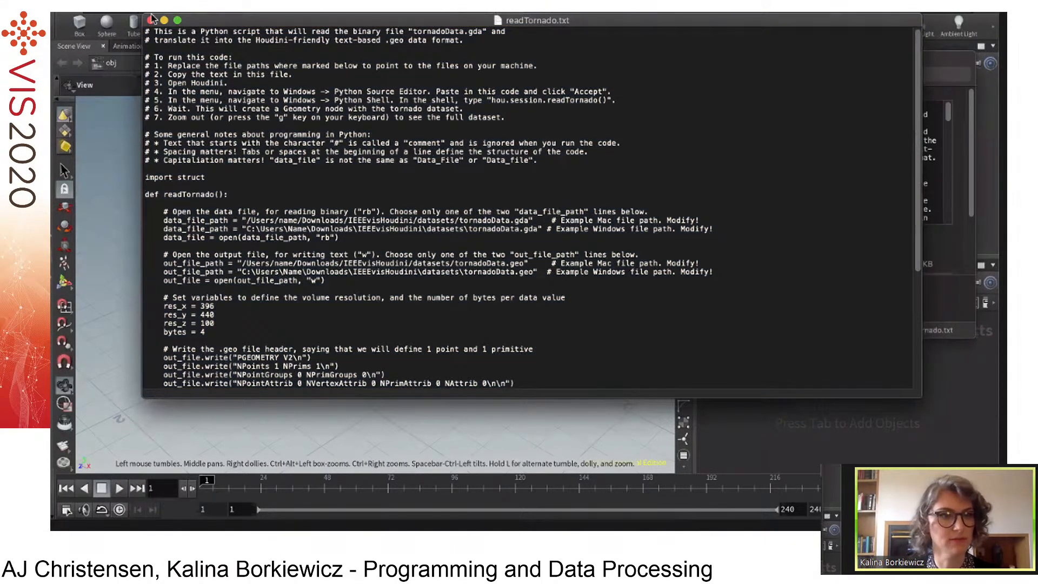
click(151, 20)
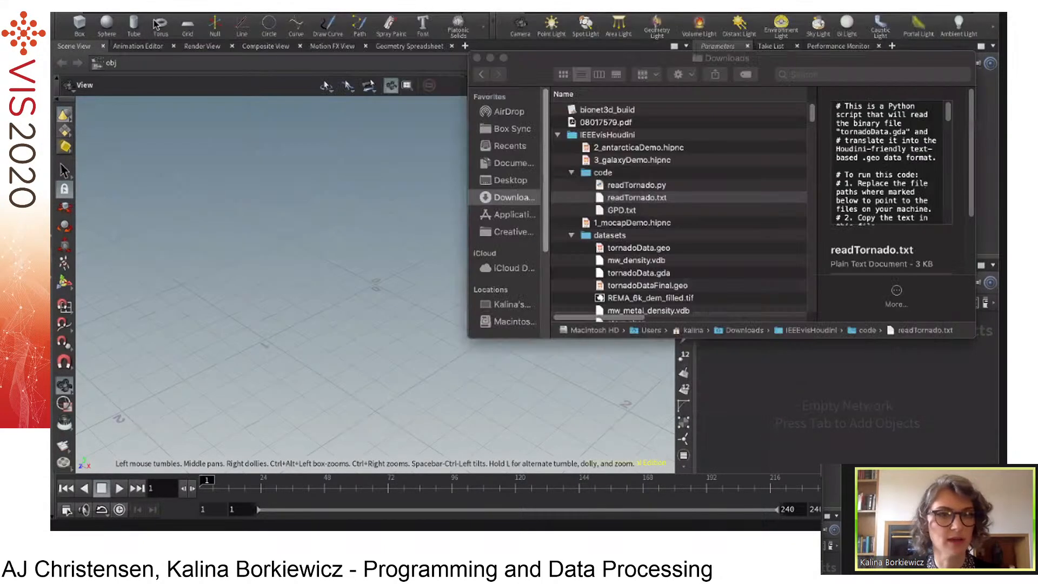
Minimize the Finder window, open Houdini's Python Source Editor, and move and widen it for writing code.
click(490, 58)
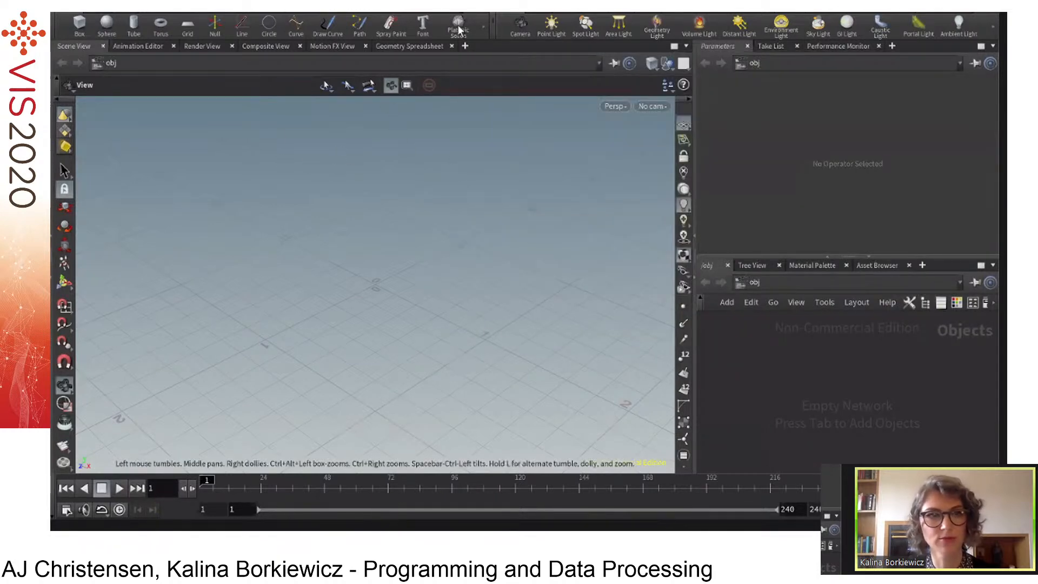
click(469, 7)
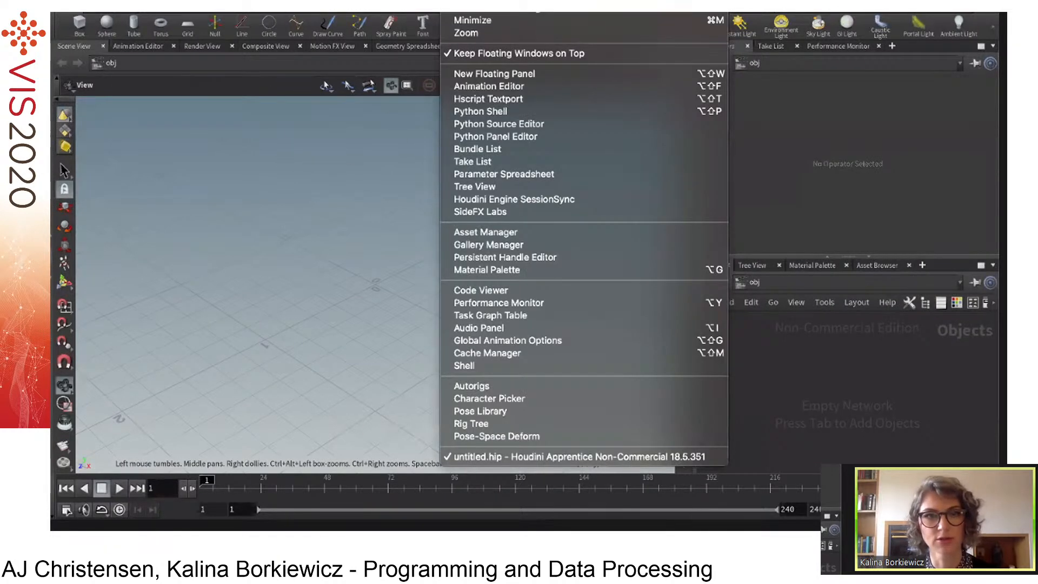
click(582, 124)
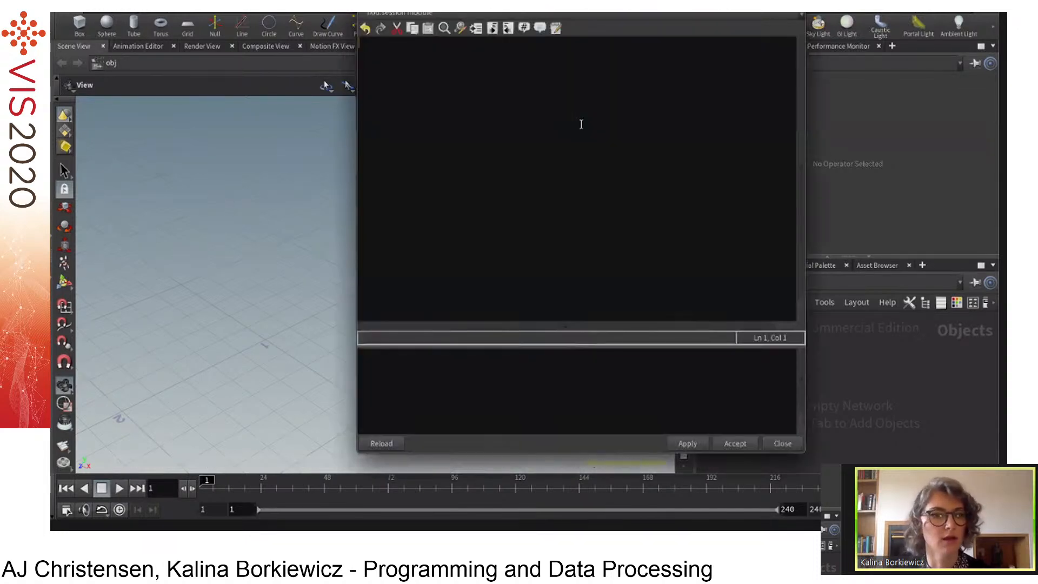
drag(561, 13, 336, 15)
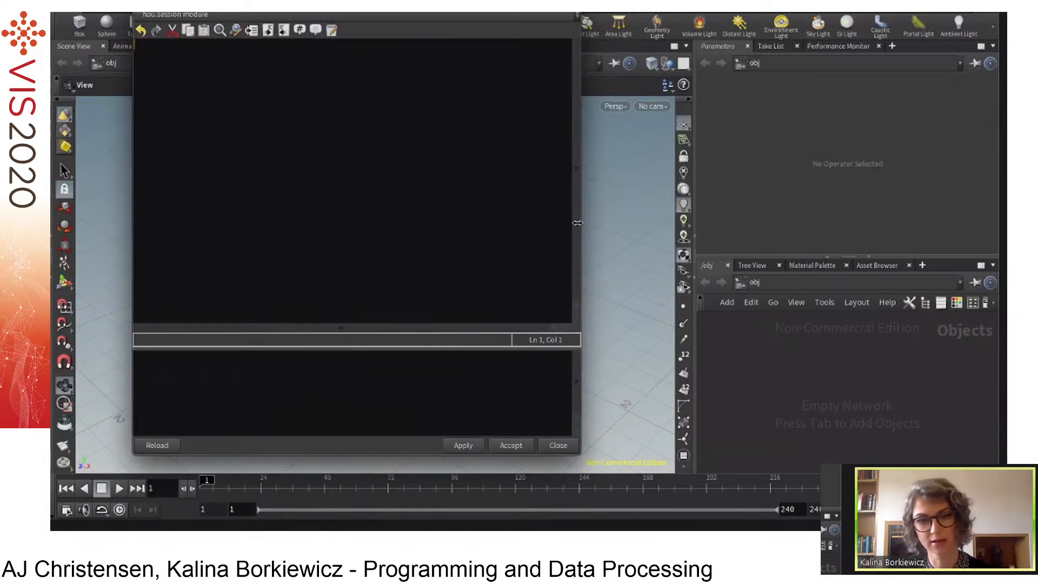
drag(580, 223, 639, 220)
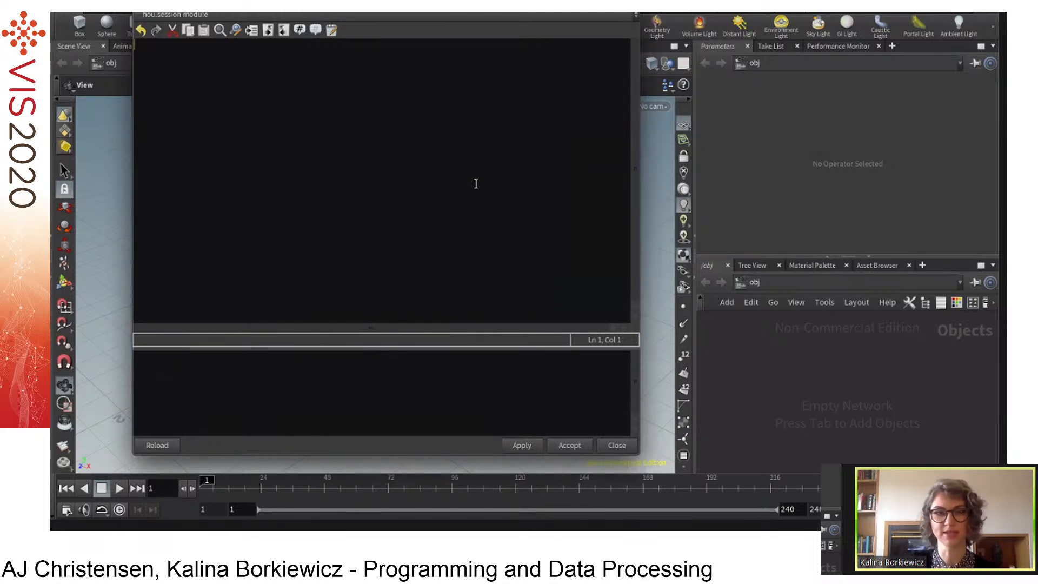
Paste the full readTornado script into the Python Source Editor, then clear the editor.
key(ctrl+v)
key(ctrl+a)
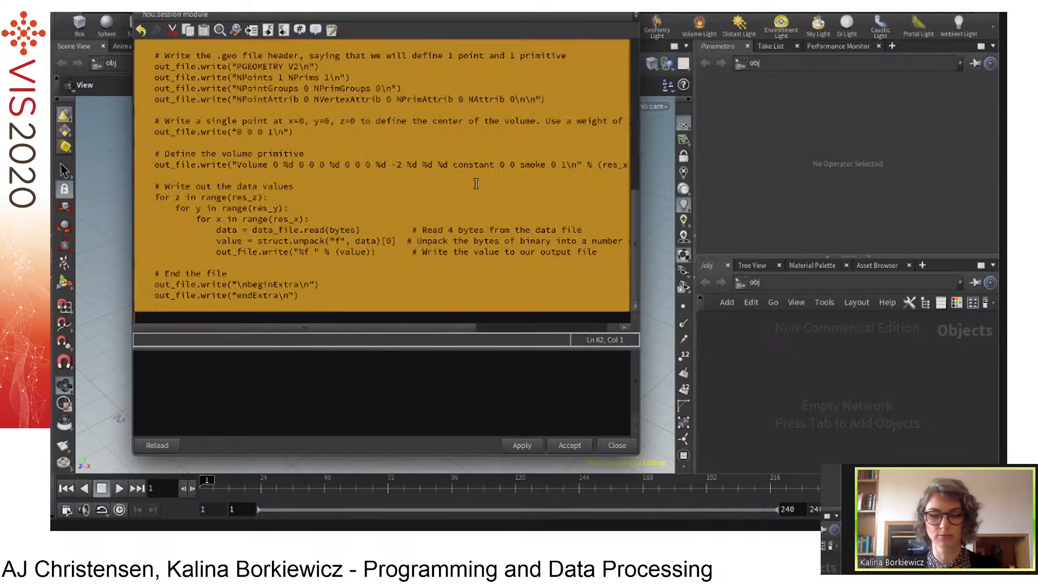
key(BackSpace)
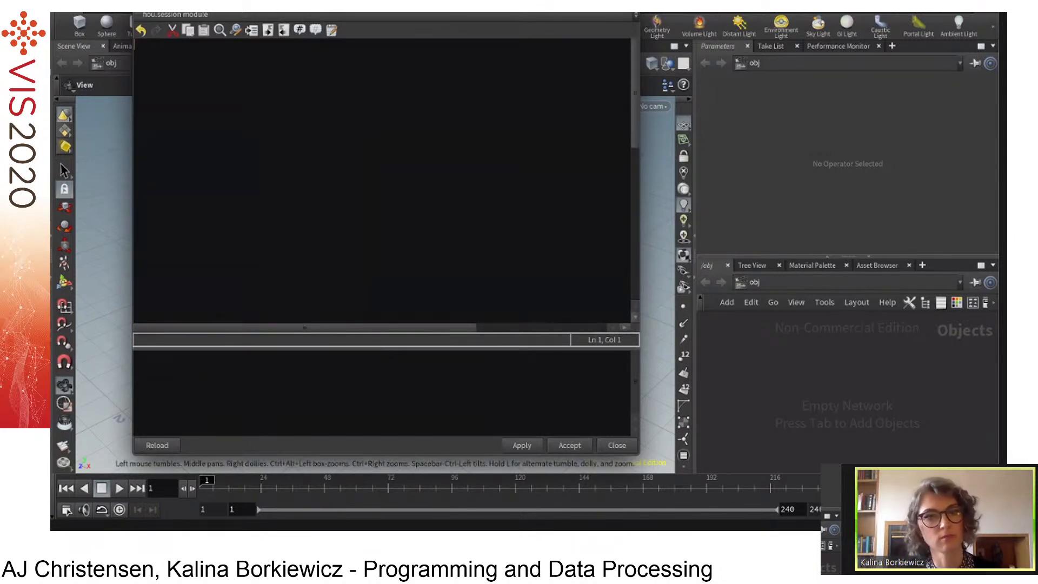
Widen the Python Source Editor further and write the sample line print("hello world").
drag(386, 7, 317, 3)
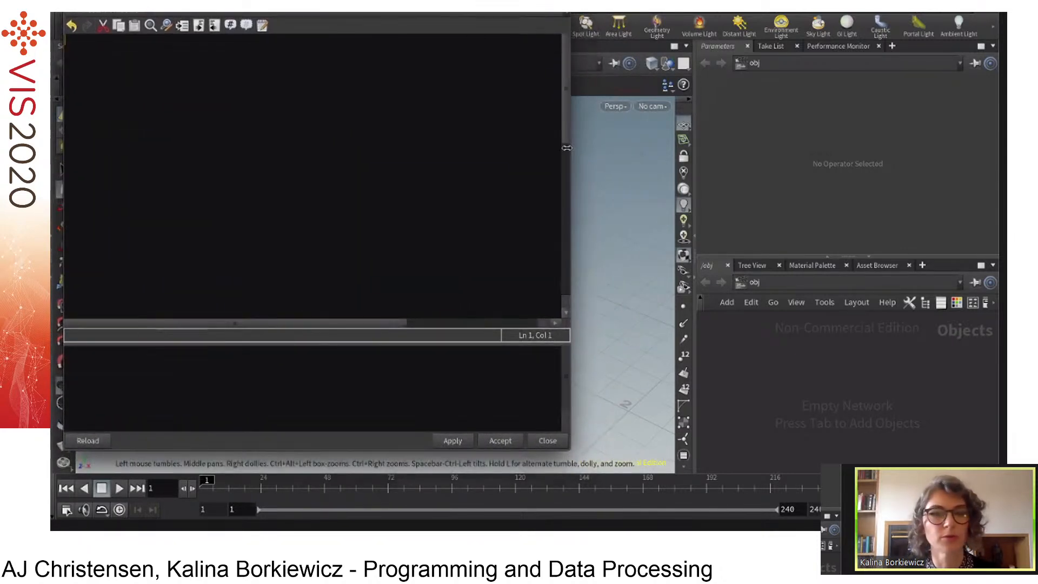
drag(570, 284, 655, 280)
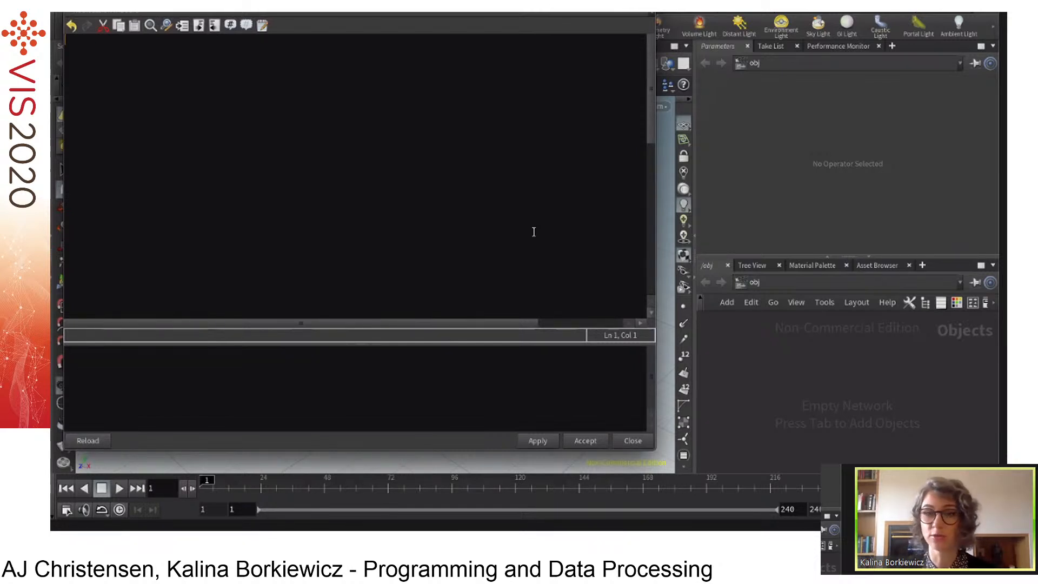
text(def)
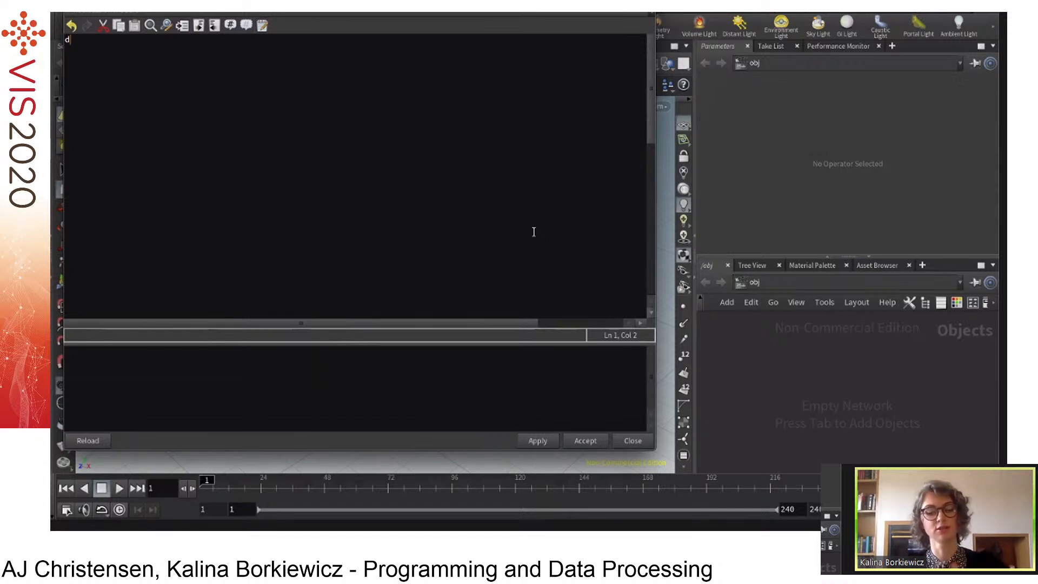
key(BackSpace)
key(BackSpace)
key(BackSpace)
key(BackSpace)
text(print("")
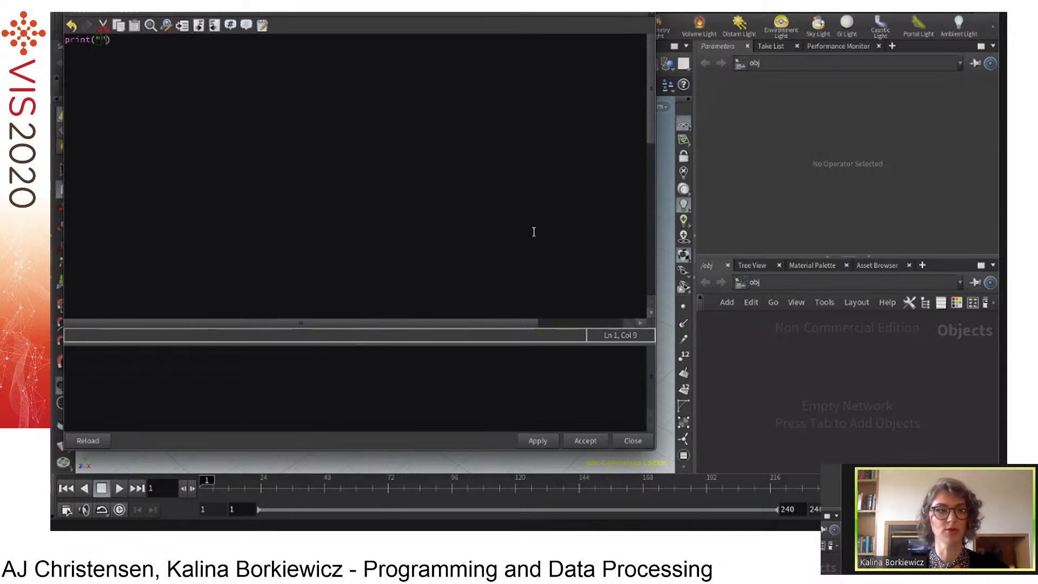
key(Left)
text(hello world)
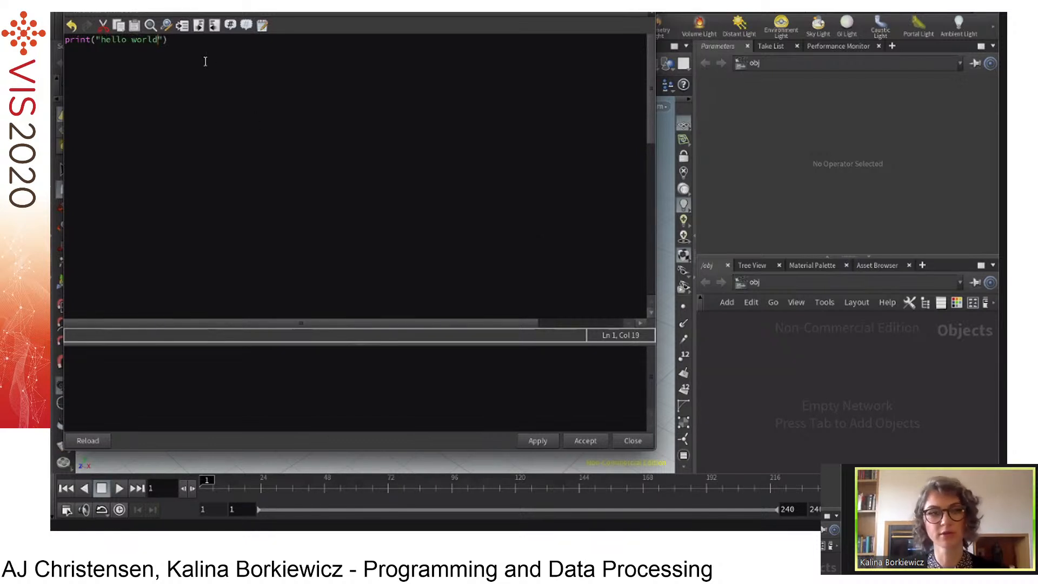
Replace the sample print line with the function header def readTornado(): and start its indented body.
drag(206, 61, 52, 49)
key(BackSpace)
text(def readTornado():)
key(Return)
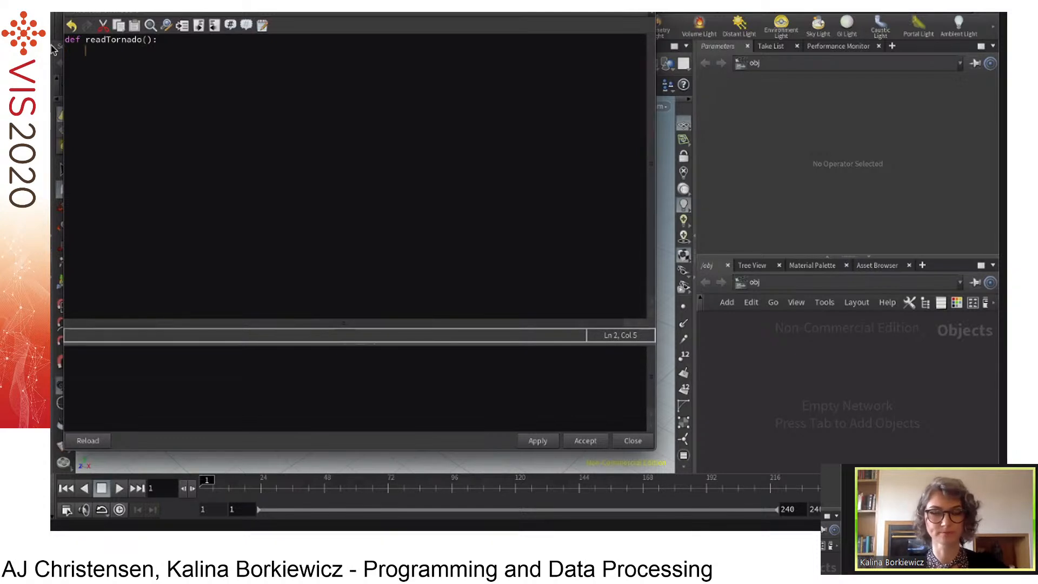
Inside readTornado, define data_file_path as the full path to tornadoData.gda in the user's Downloads/IEEEvisHoudini/datasets folder.
text(data_fir)
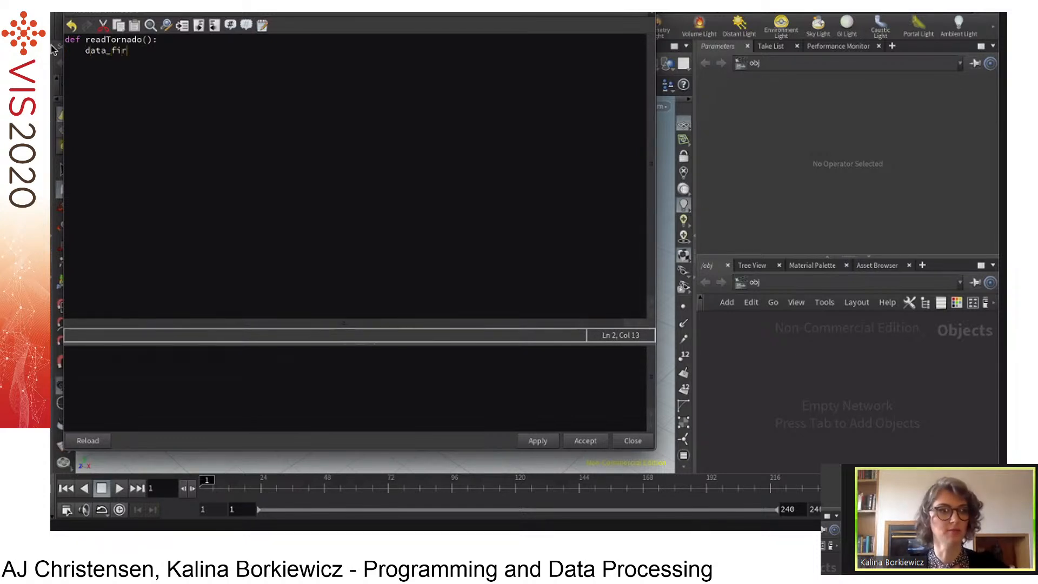
key(BackSpace)
text(le_path = ")
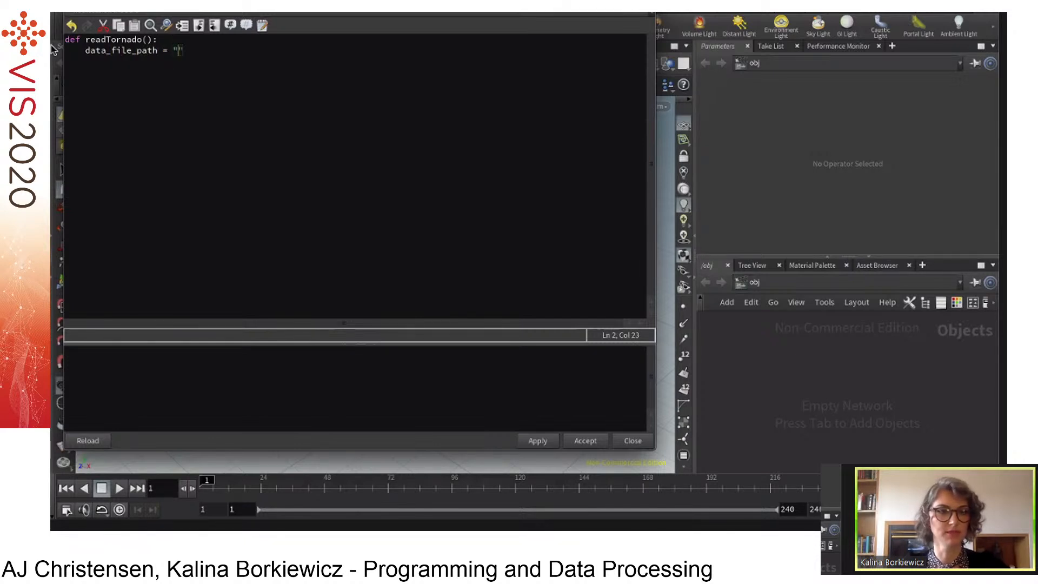
text(/Users/)
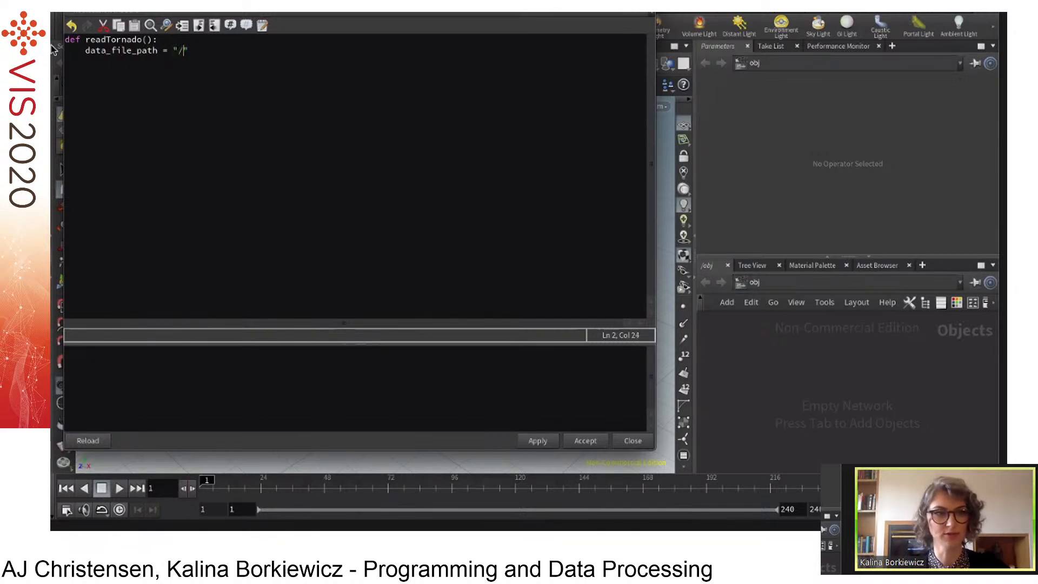
text(kalina/Daw)
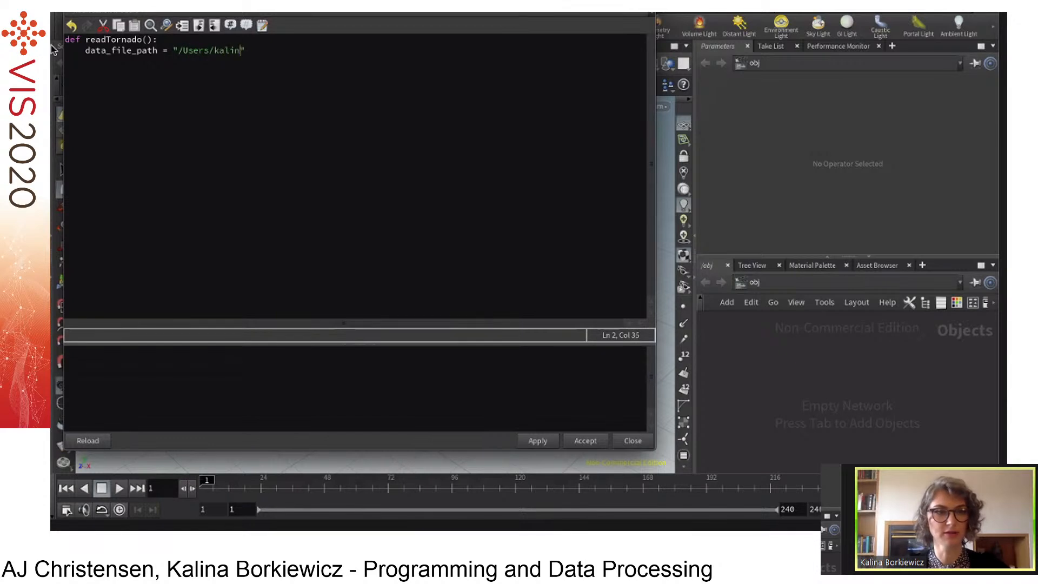
key(BackSpace)
key(BackSpace)
text(ownloads)
text(/IEEEvis)
text(Houdini/)
text(datasets)
text(/)
text(torn)
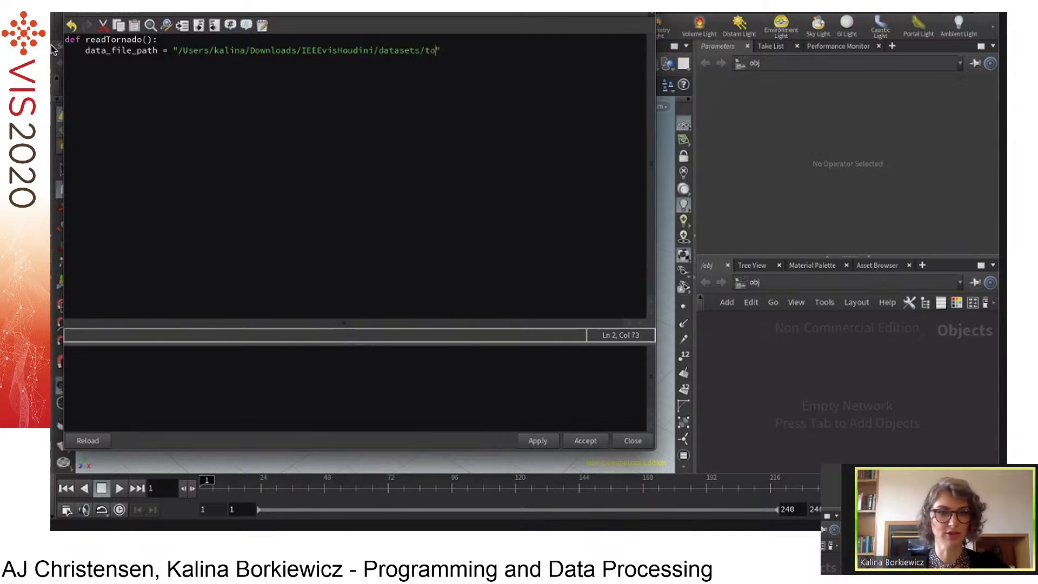
text(adoData.)
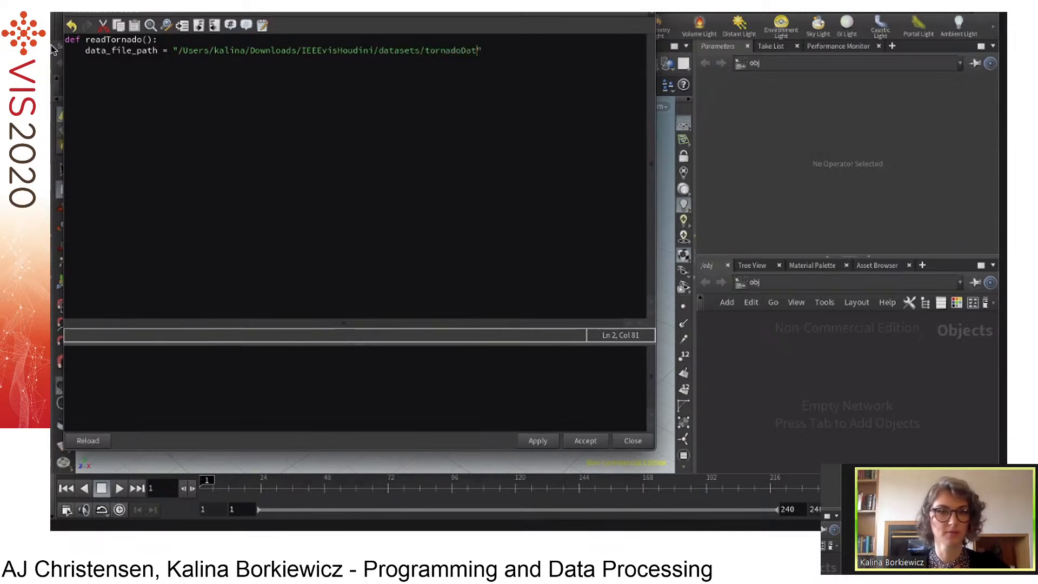
text(gda)
key(End)
On a new line in readTornado, assign data_file to an open() call that takes data_file_path.
key(Return)
text(dta)
key(BackSpace)
key(BackSpace)
text(ata_)
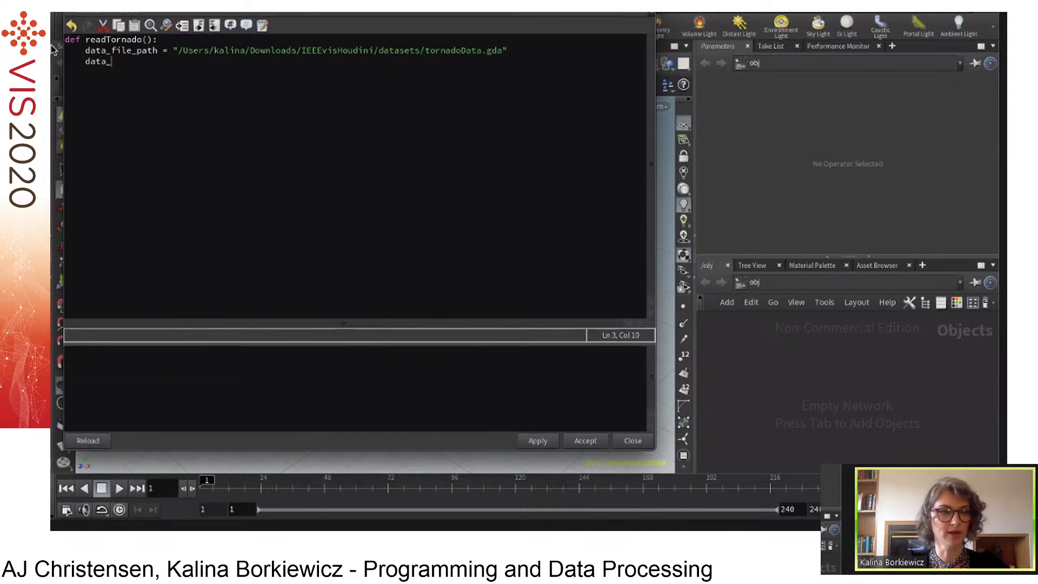
text(file = open)
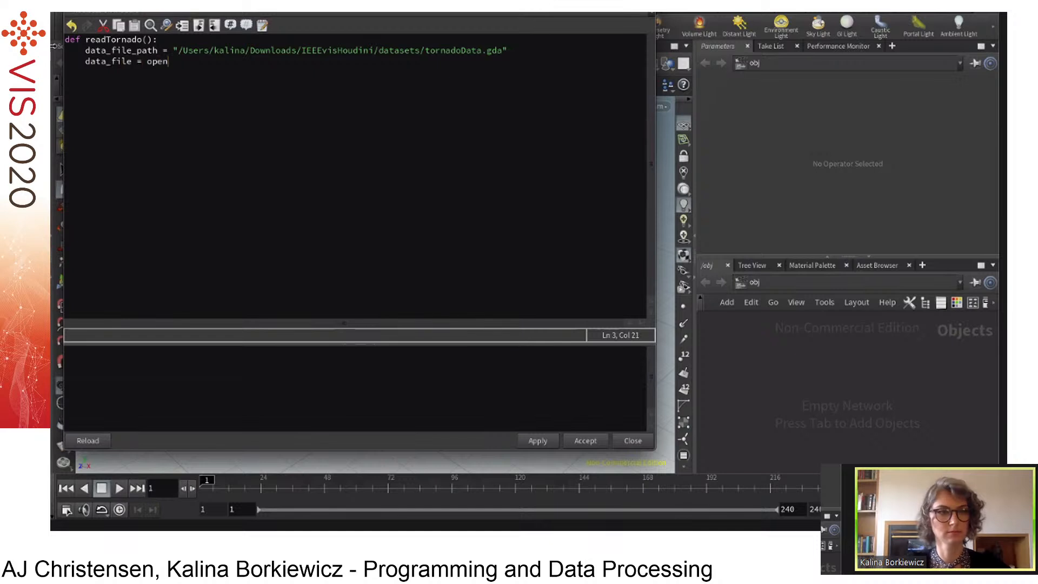
text((datafi)
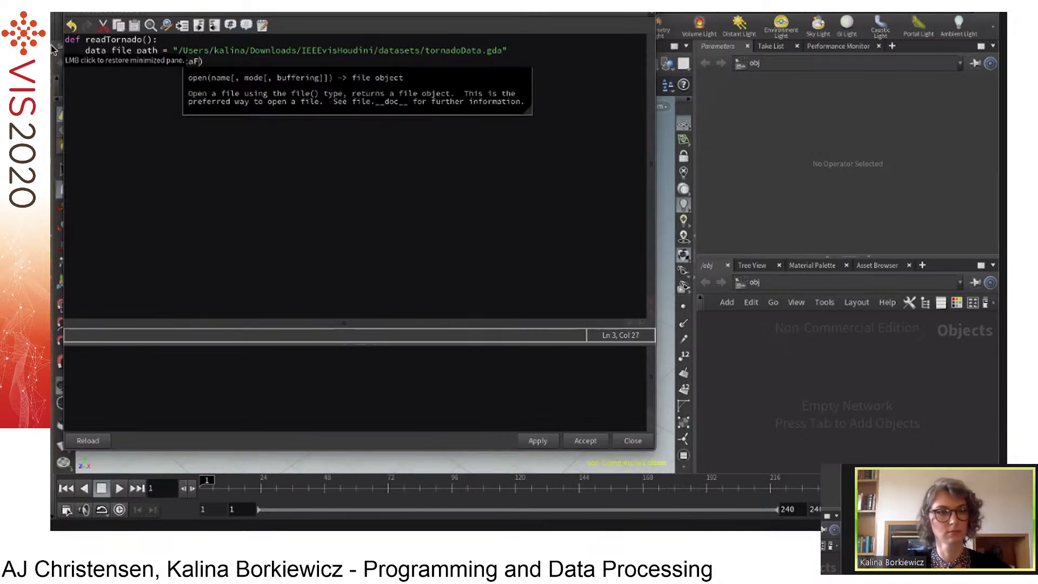
key(BackSpace)
key(BackSpace)
text(_file)
text(_path)
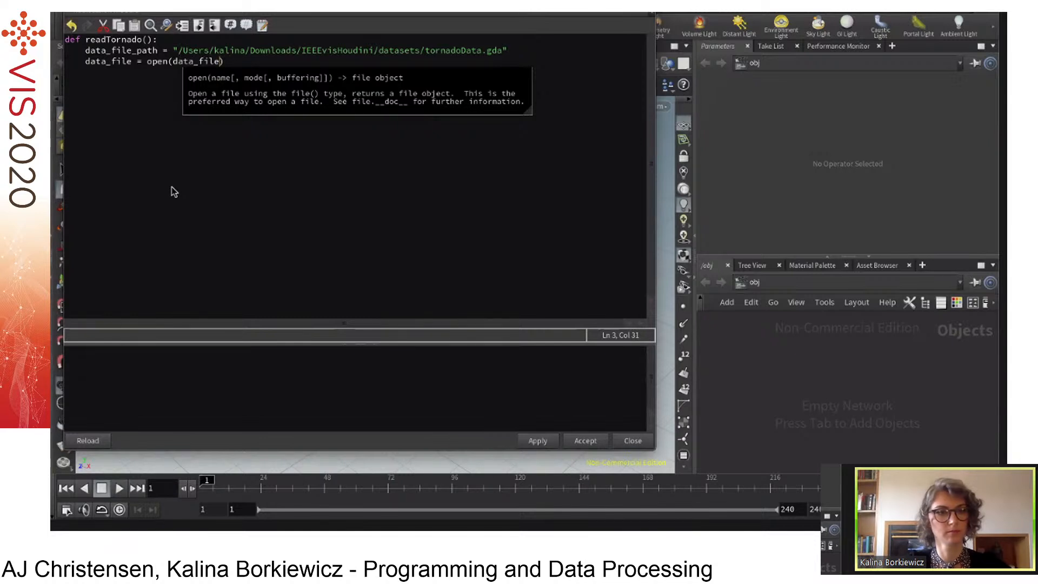
Add the read-binary mode "rb" as the second argument of data_file's open() call and leave a blank line below.
text(, "")
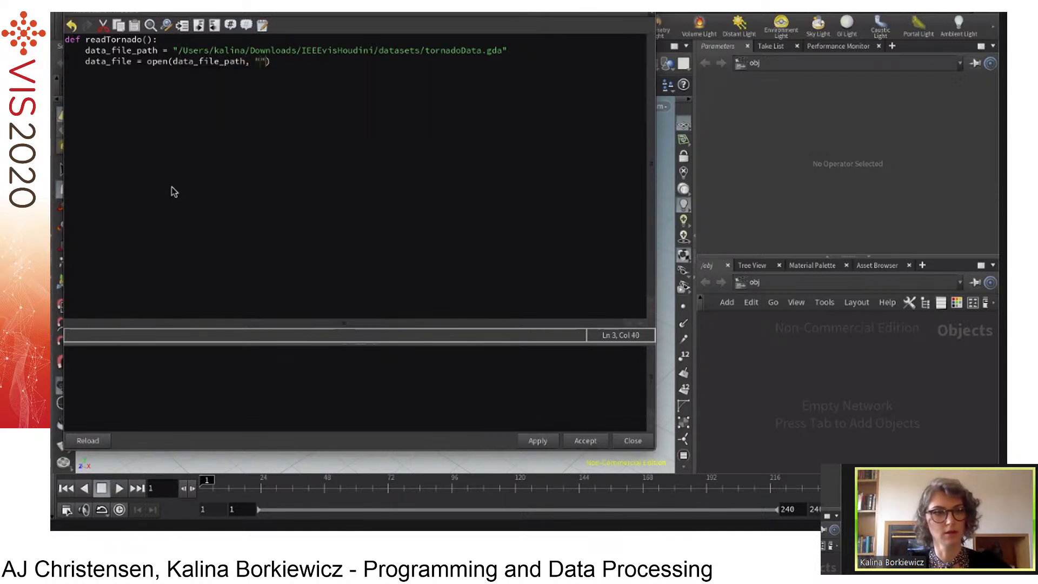
key(Left)
text(r)
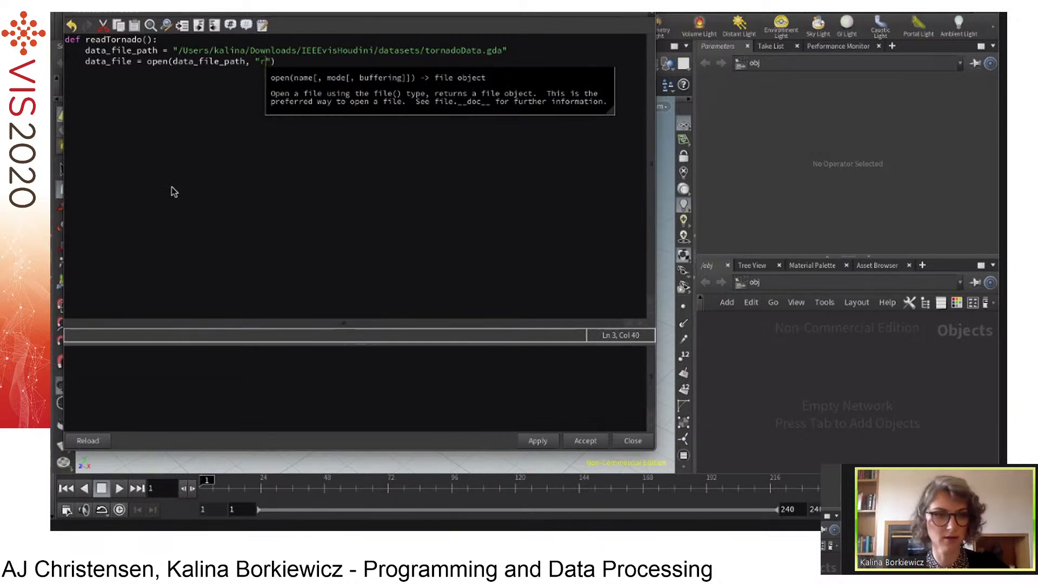
text(b)
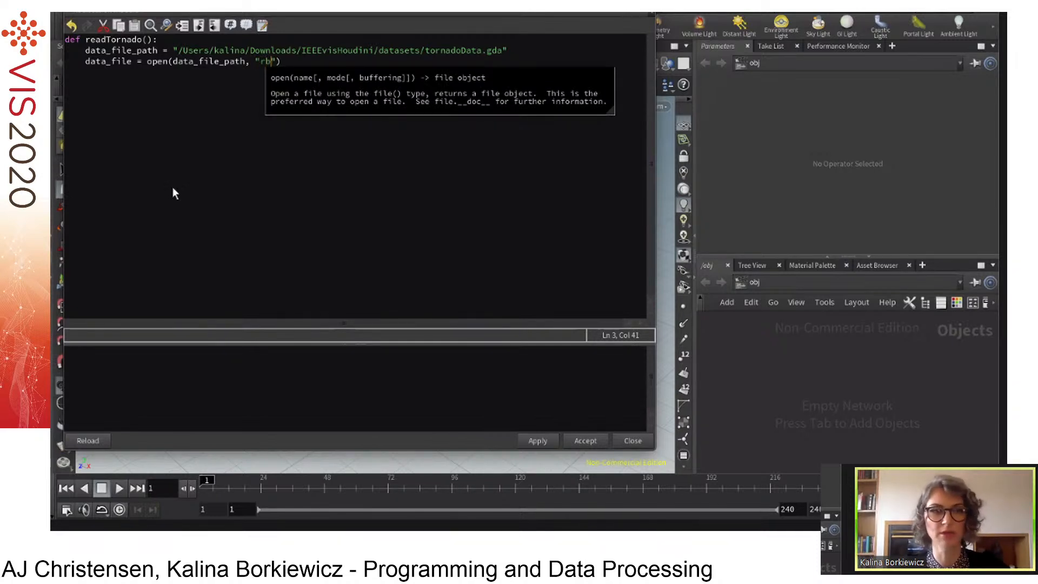
key(End)
key(Return)
key(Return)
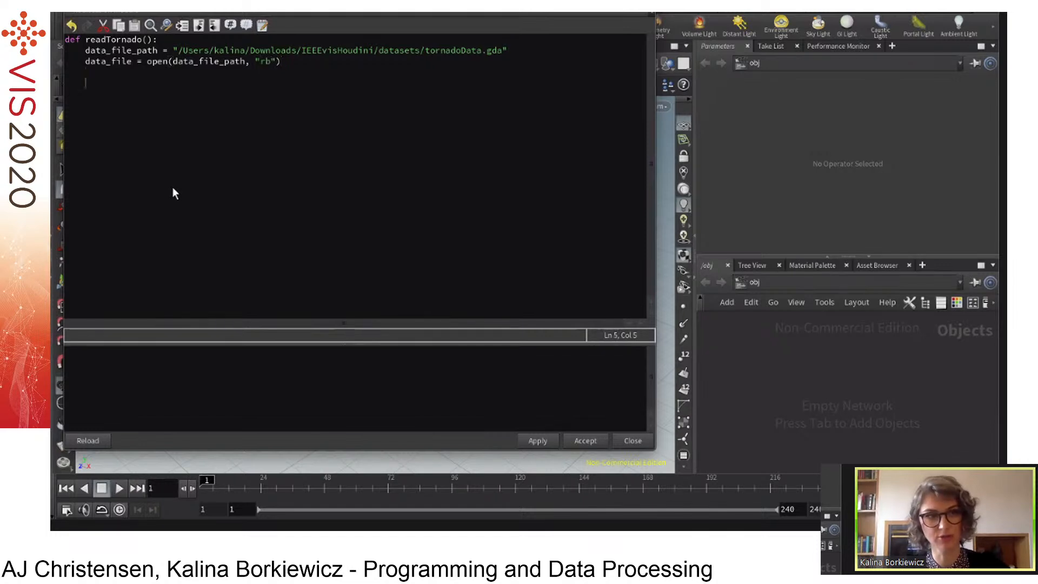
Define out_file_path by reusing the data file's path string with the file name tornadoData.geo.
text(out_fi)
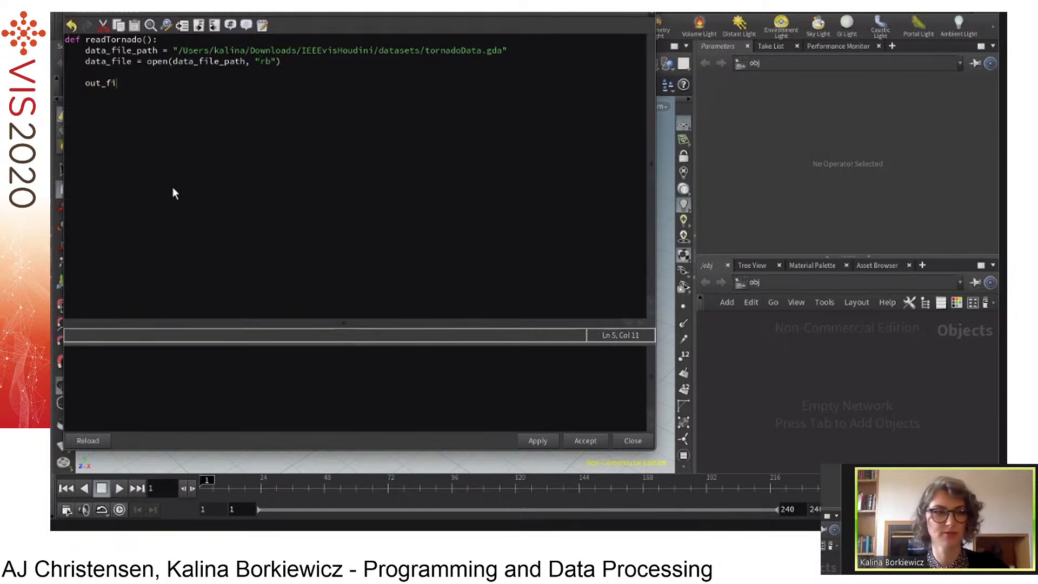
text(le_path =)
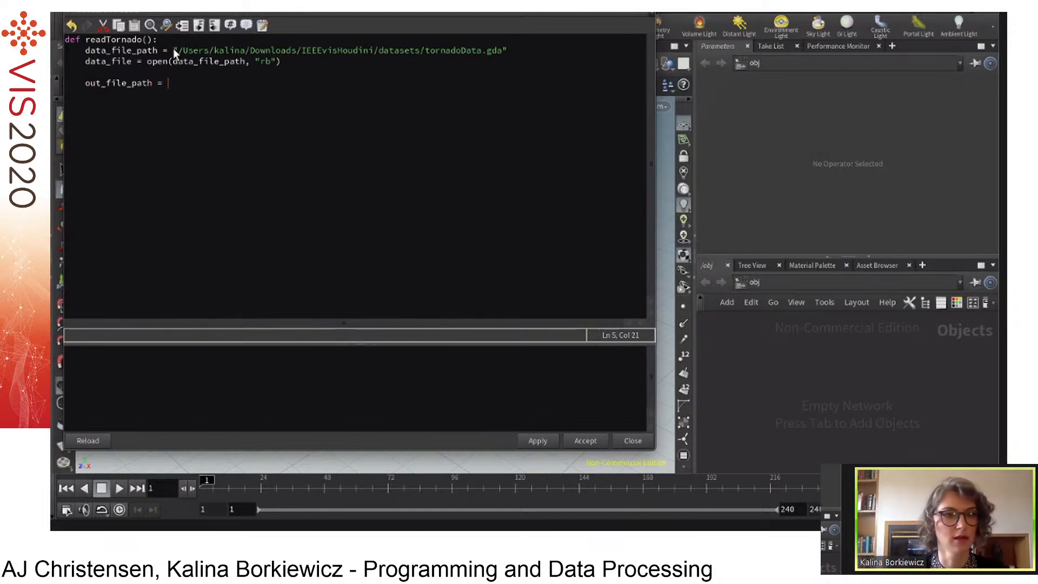
drag(173, 48, 485, 49)
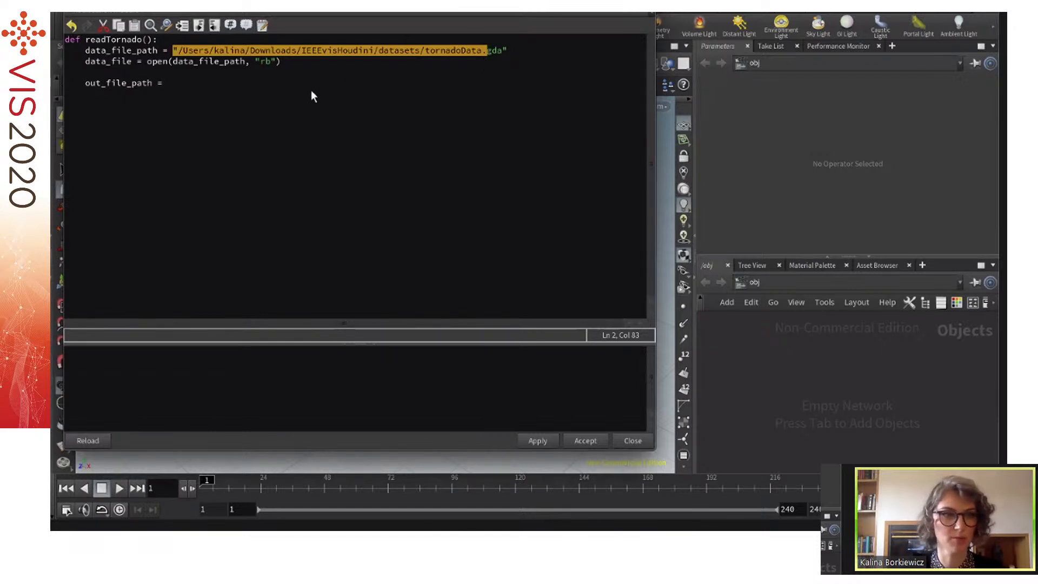
click(294, 91)
text("/Users/kalina/Downloads/IEEEvisHoudini/datasets/tornadoData.)
text(geo")
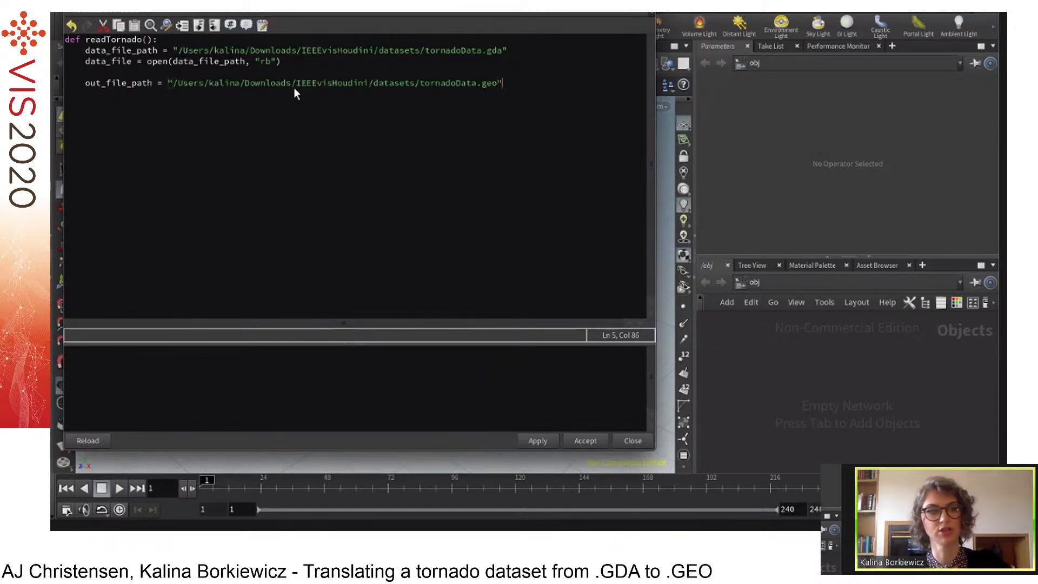
Add the line out_file = open(out_file_path, "w") to open the output file for writing.
key(Return)
text(out_file)
text( = open()
text(out_file_)
text(path, "w)
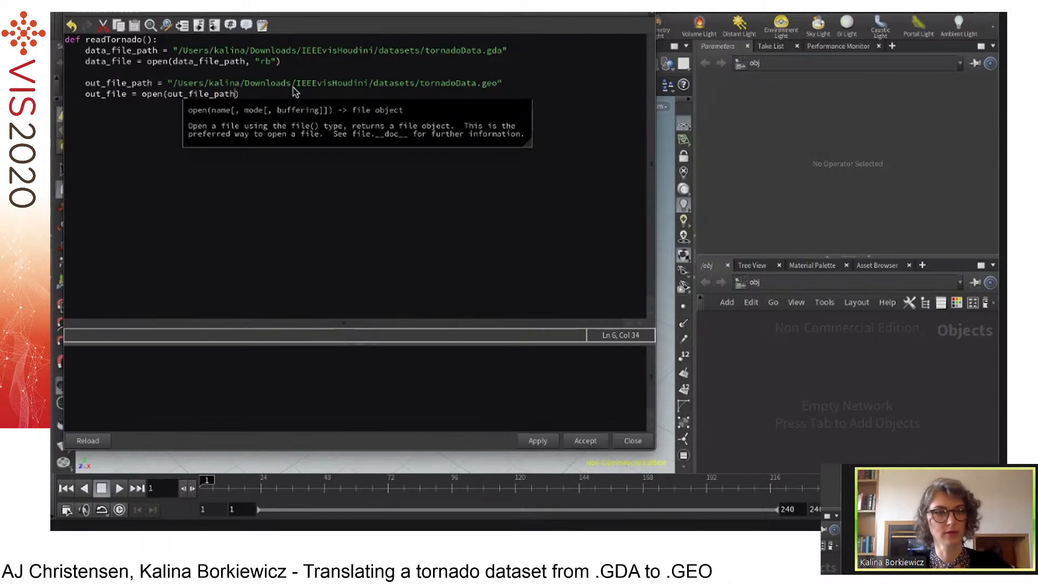
text("))
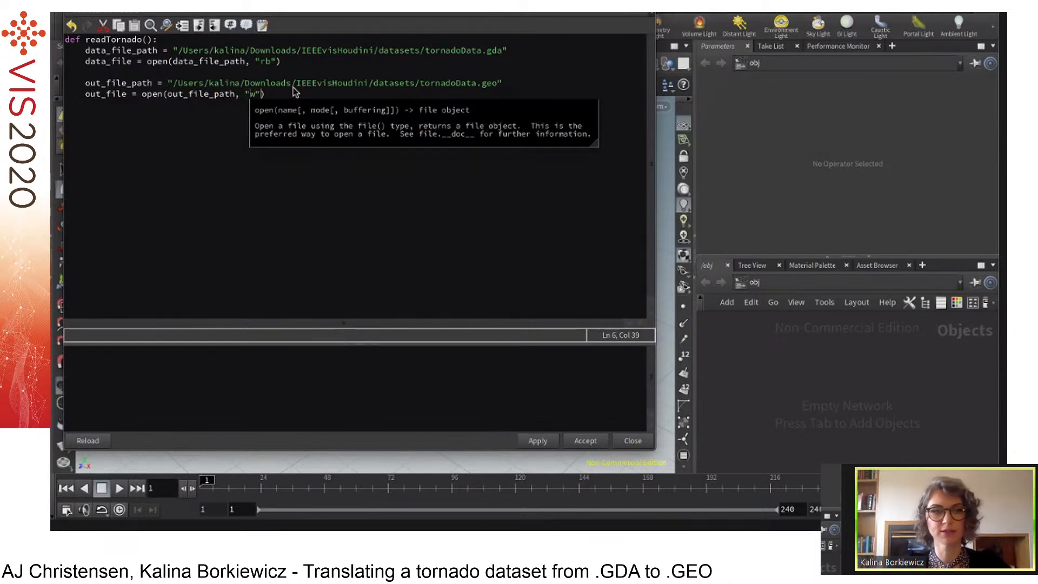
Below a blank line, define the volume resolution variables res_x = 396, res_y = 440 and res_z = 100.
key(Return)
key(Return)
text(res_x =)
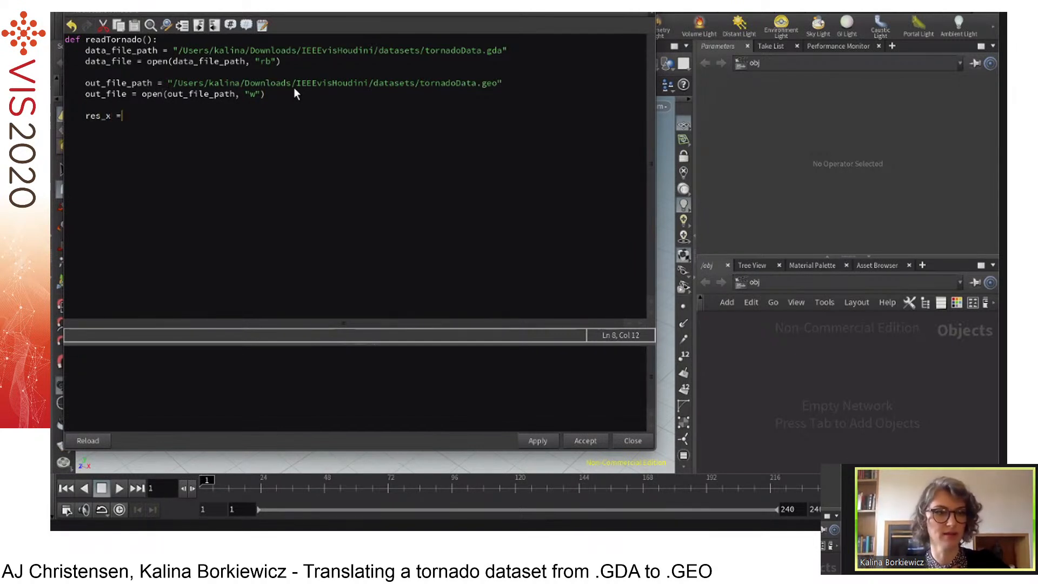
text( 396)
key(Return)
text(res_y = )
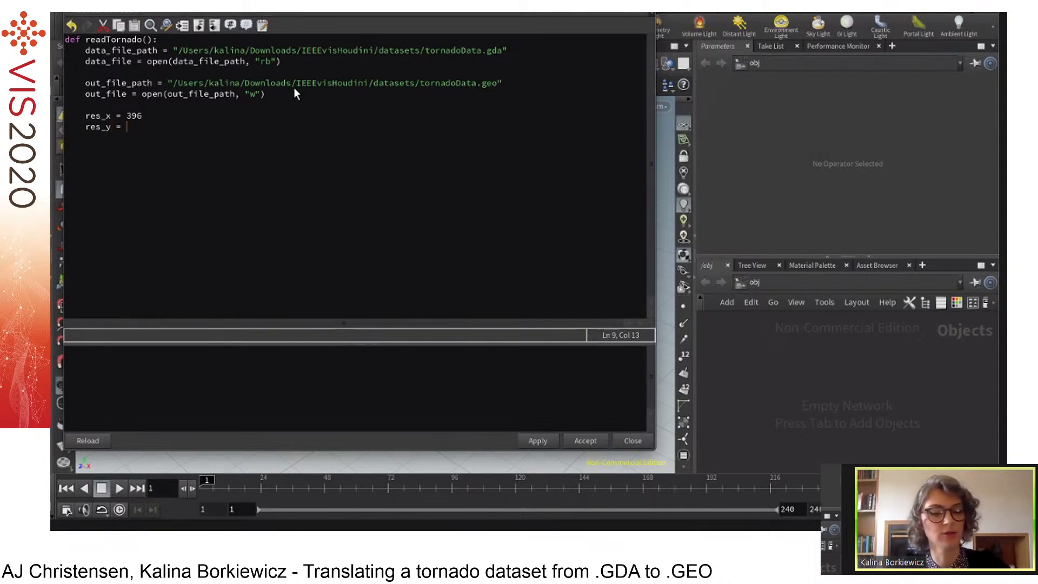
text(440)
key(Return)
text(res_)
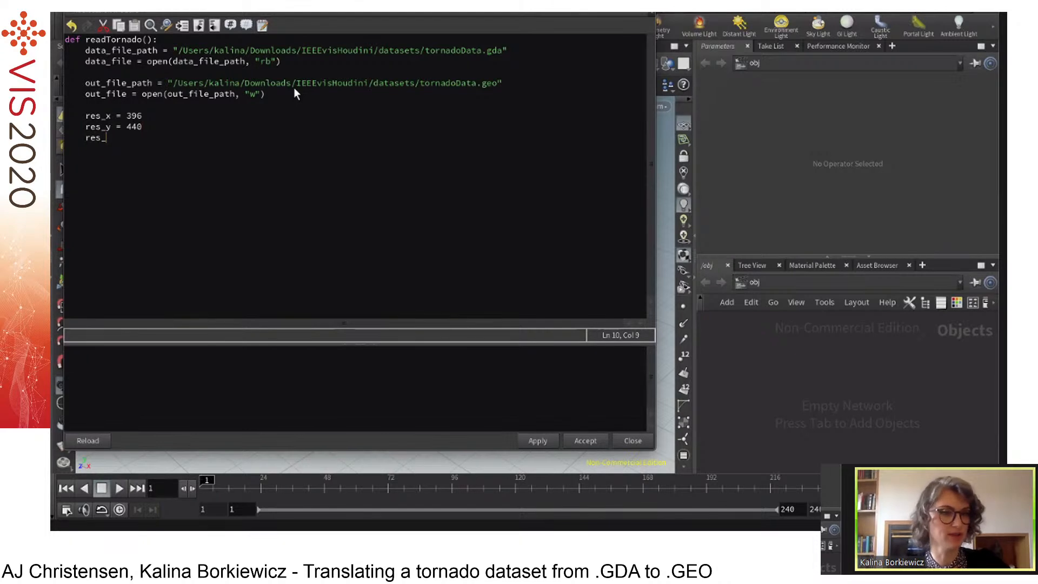
text(z = )
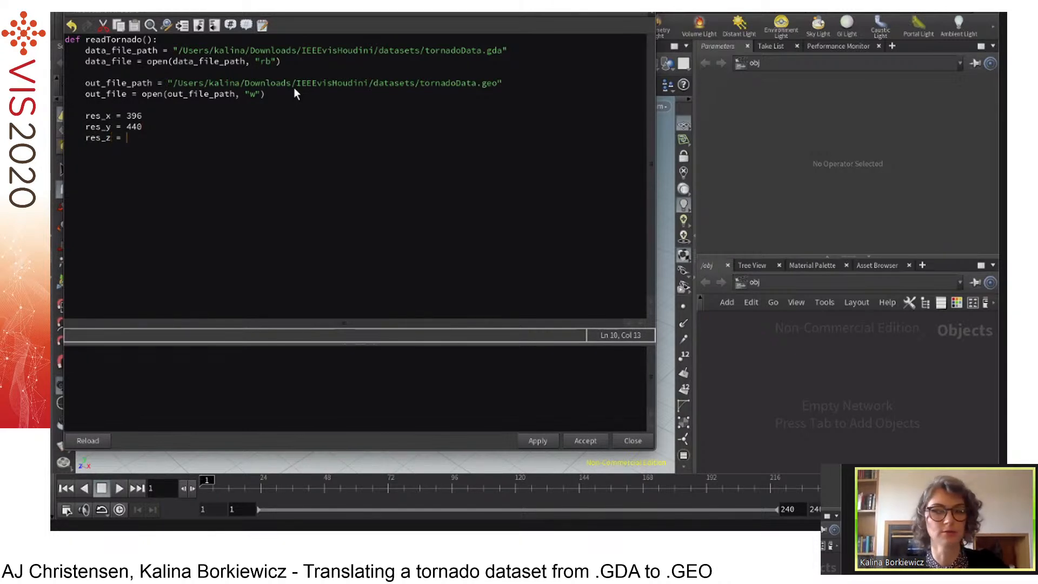
text(100)
key(Return)
text(buff)
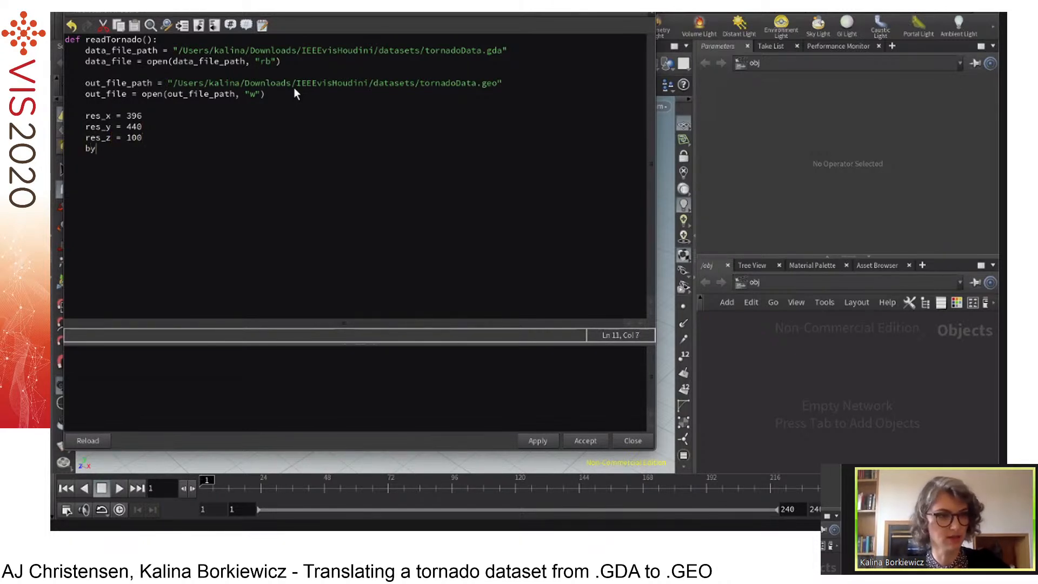
key(BackSpace)
key(BackSpace)
key(BackSpace)
key(BackSpace)
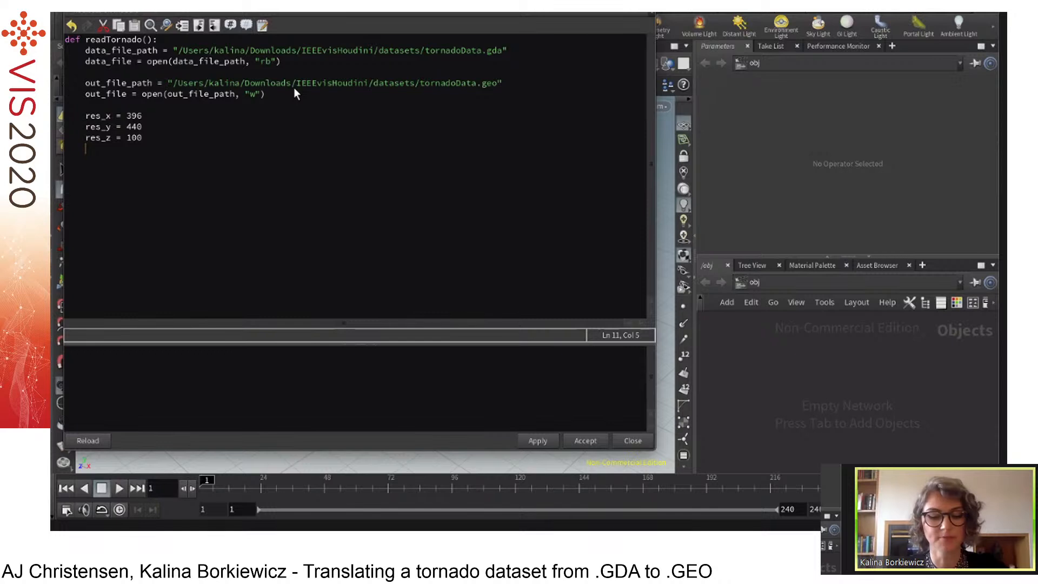
Define the variable bytes = 4 under the resolution variables and leave a blank line after it.
text(bytes)
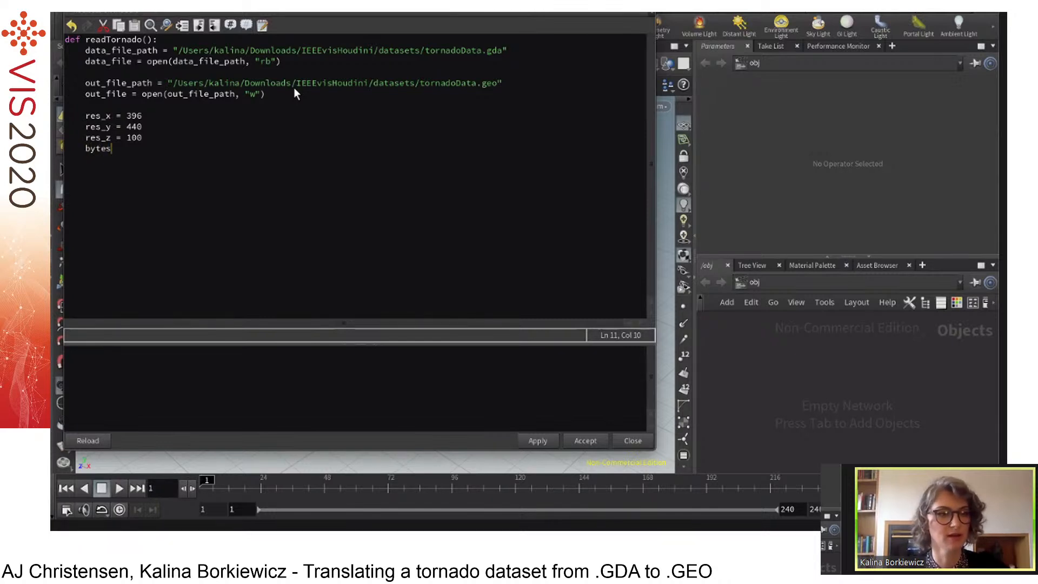
text( = 4)
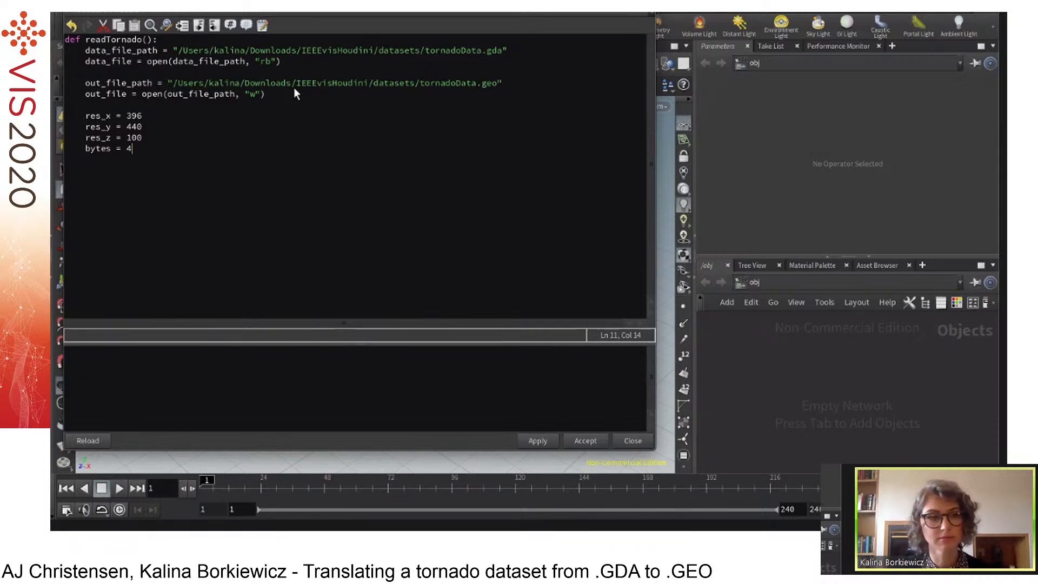
key(Return)
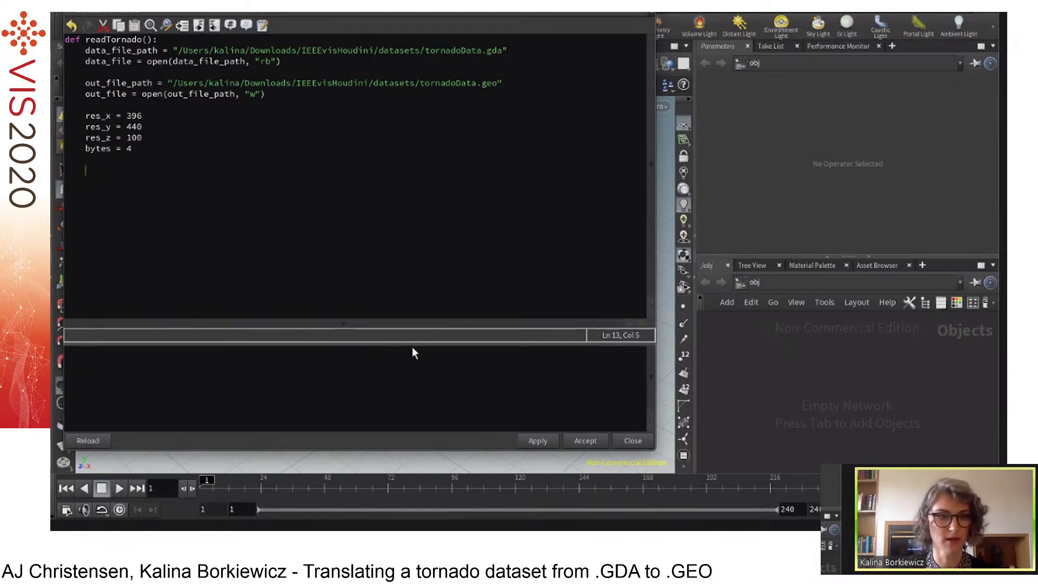
Switch to Finder, open readTornado.txt from the IEEEvisHoudini/code folder and arrange it beside the Python Source Editor.
click(394, 529)
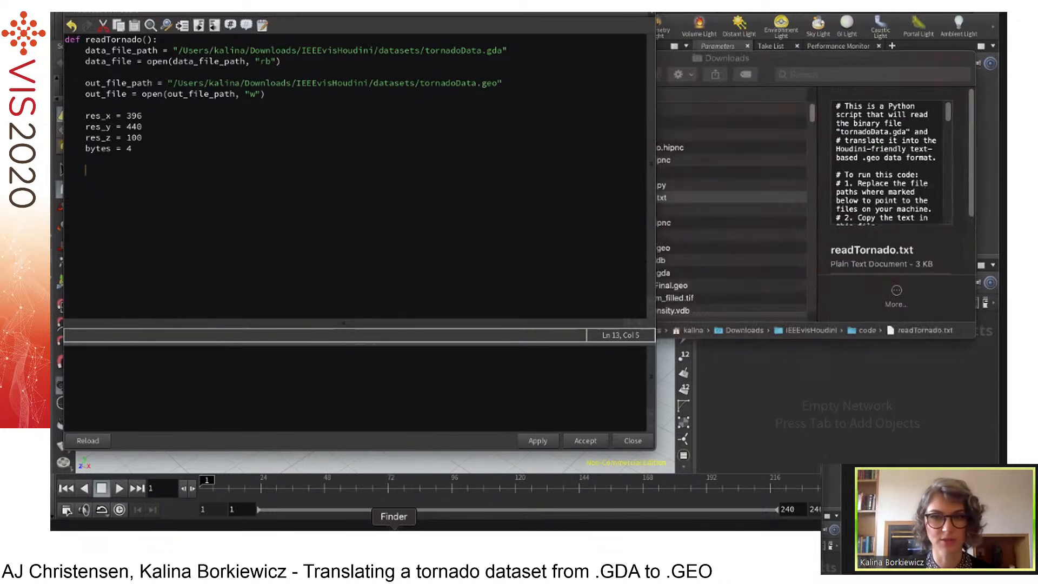
drag(688, 66, 803, 55)
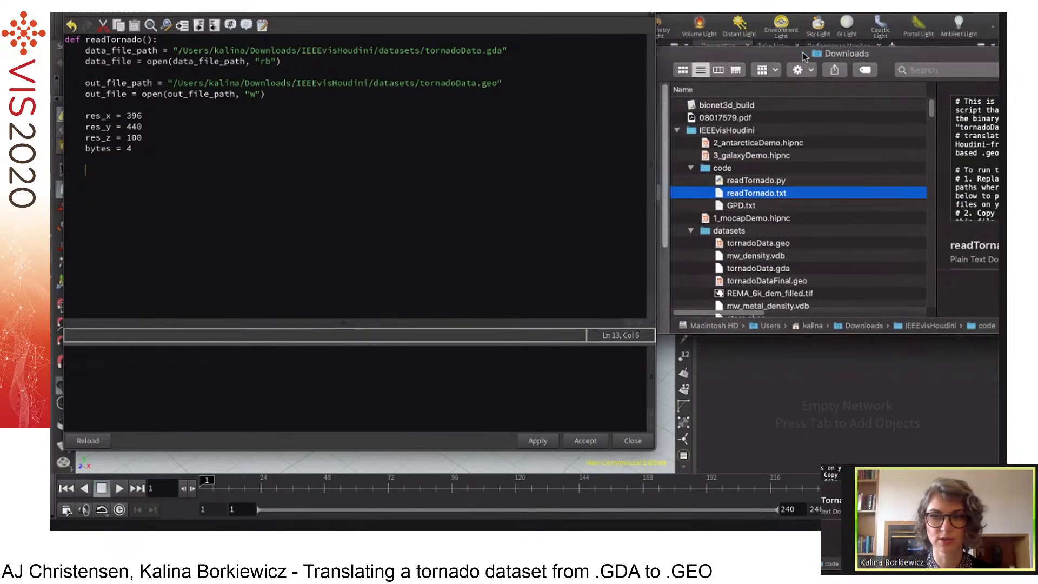
double_click(751, 196)
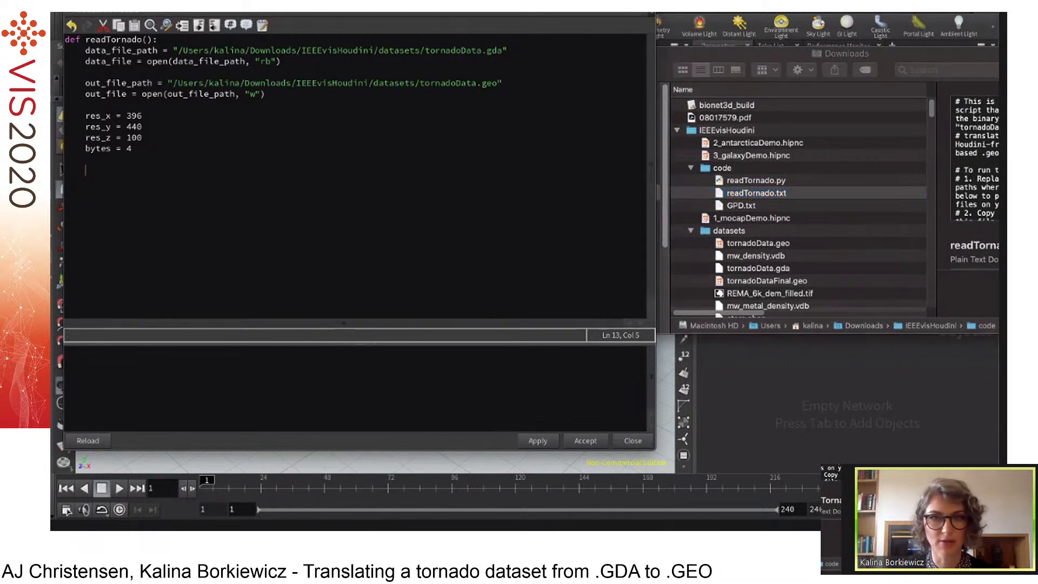
drag(655, 47, 605, 47)
drag(549, 15, 918, 15)
drag(379, 20, 301, 15)
drag(518, 14, 553, 12)
Copy the .geo header, single point and volume primitive blocks from readTornado.txt into the Python Source Editor below bytes = 4.
click(319, 226)
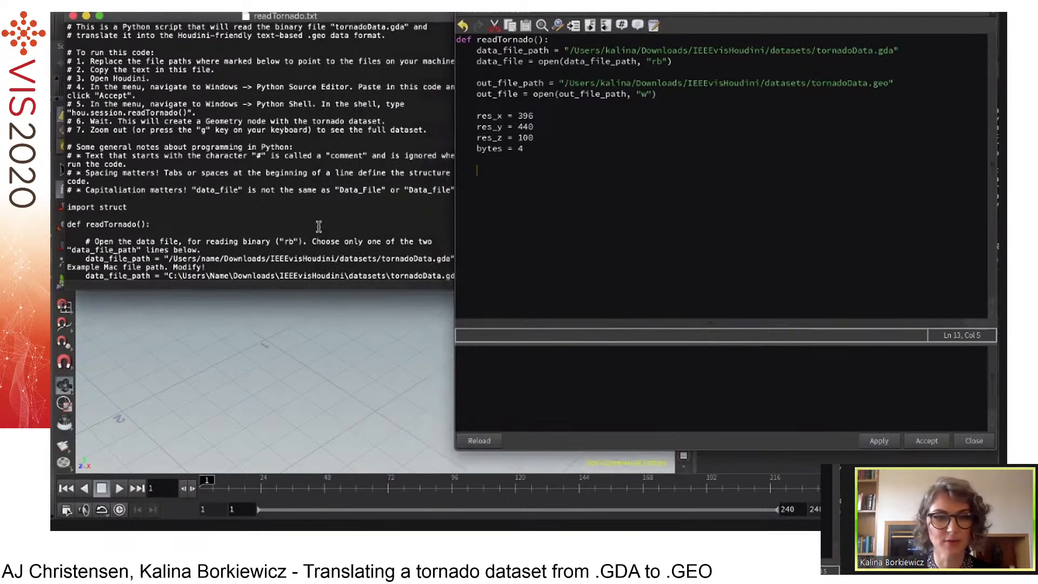
scroll(319, 226, down, 5)
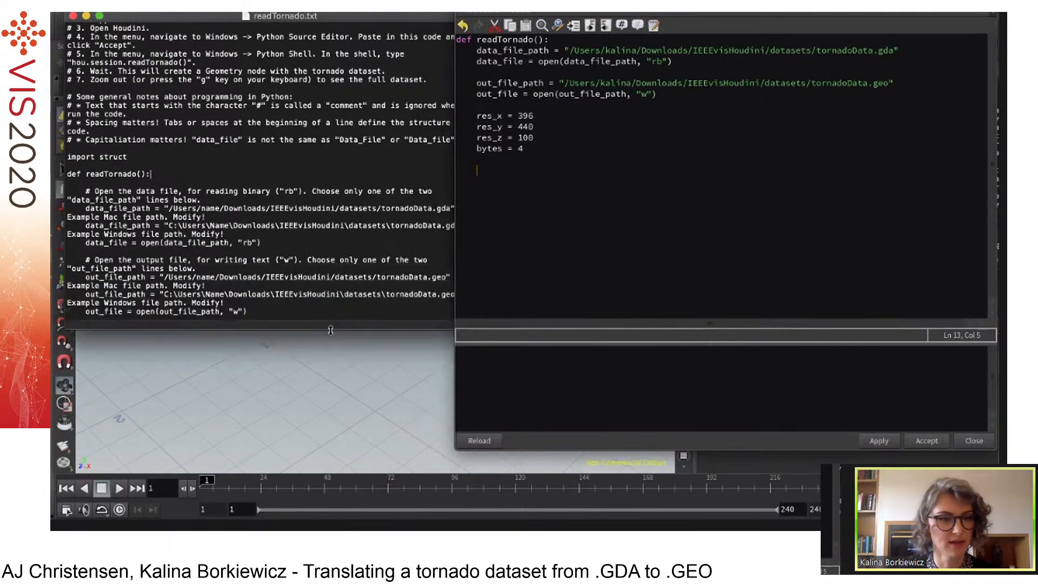
scroll(299, 321, down, 10)
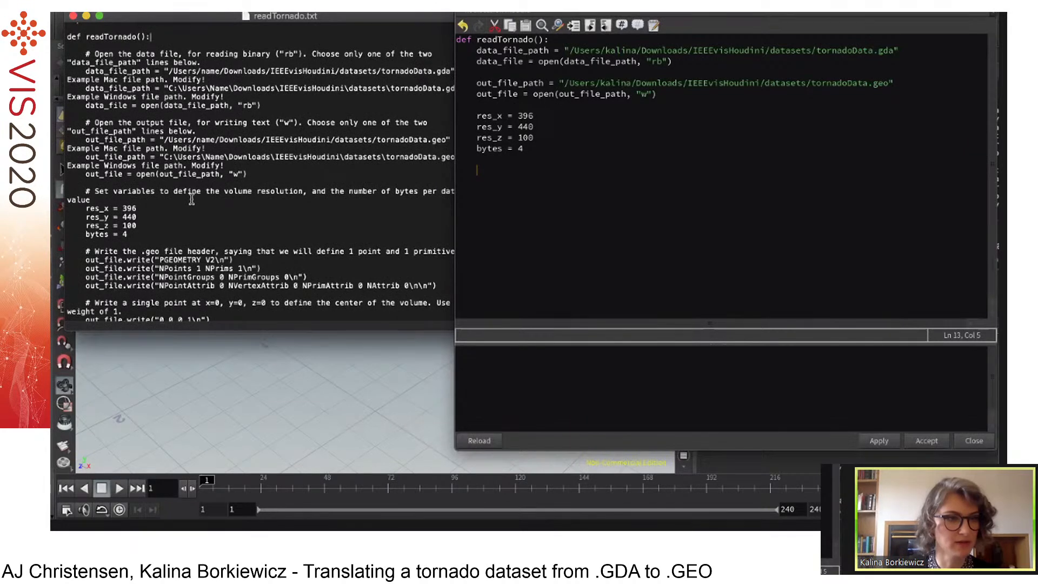
scroll(191, 199, down, 6)
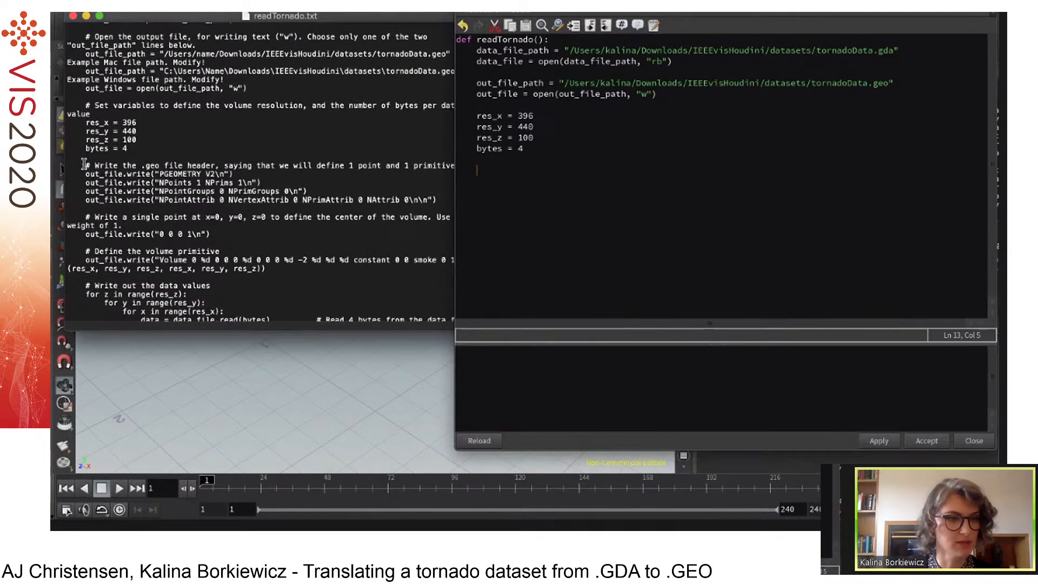
drag(85, 165, 265, 271)
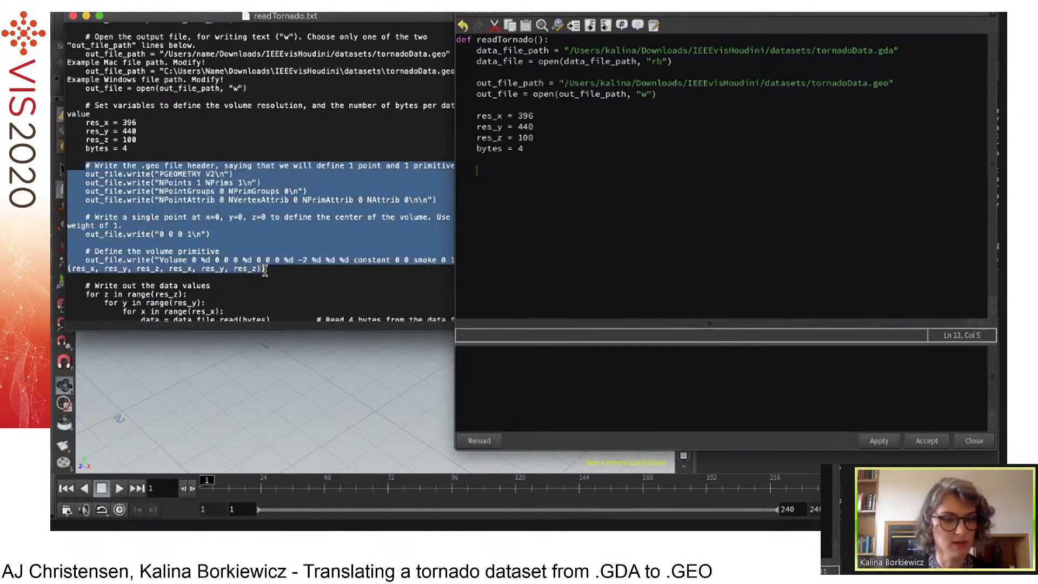
click(530, 217)
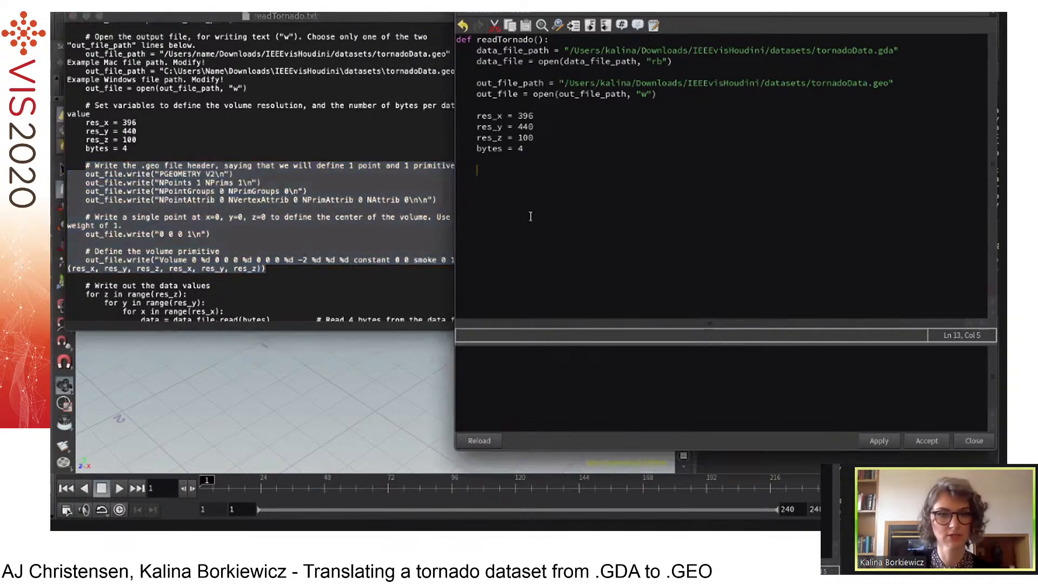
text(# Write the .geo file header, saying that we will define 1 point and 1 primitive     out_file.write("PGEOMETRY V2\n")     out_file.write("NPoints 1 NPrims 1\n")     out_file.write("NPointGroups 0 NPrimGroups 0\n")     out_file.write("NPointAttrib 0 NVertexAttrib 0 NPrimAttrib 0 NAttrib 0\n\n")      # Write a single point at x=0, y=0, z=0 to define the center of the volume. Use a weight of 1.     out_file.write("0 0 0 1\n")      # Define the volume primitive     out_file.write("Volume 0 %d 0 0 0 %d 0 0 0 %d -2 %d %d %d constant 0 0 smoke 0 1\n" % (res_x, res_y, res_z, res_x, res_y, res_z)))
Widen the Python Source Editor to fit the long volume primitive line and highlight the Points 1 NPrims 1 header text.
drag(583, 323, 459, 327)
click(475, 232)
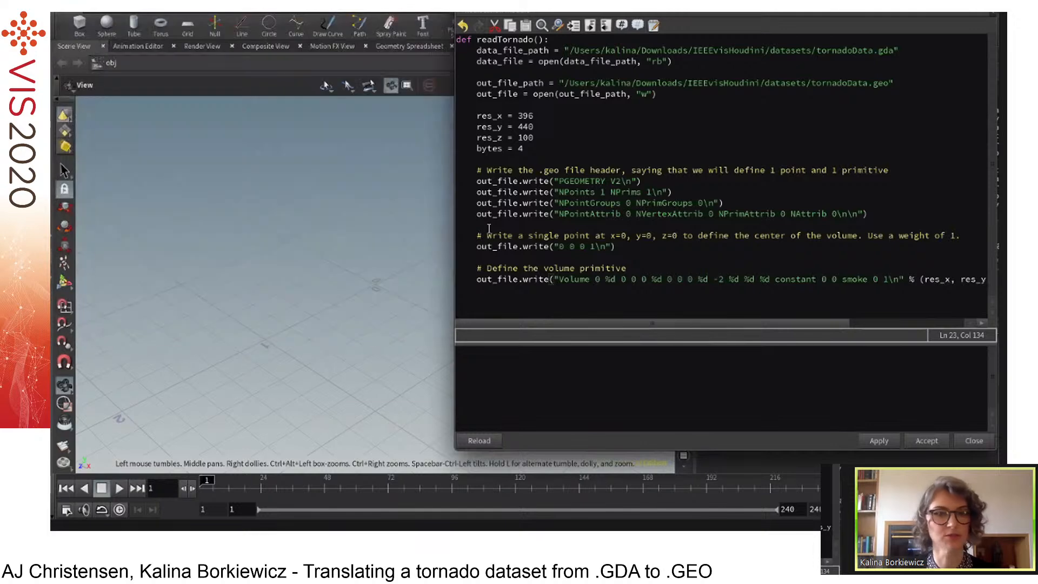
drag(436, 229, 156, 229)
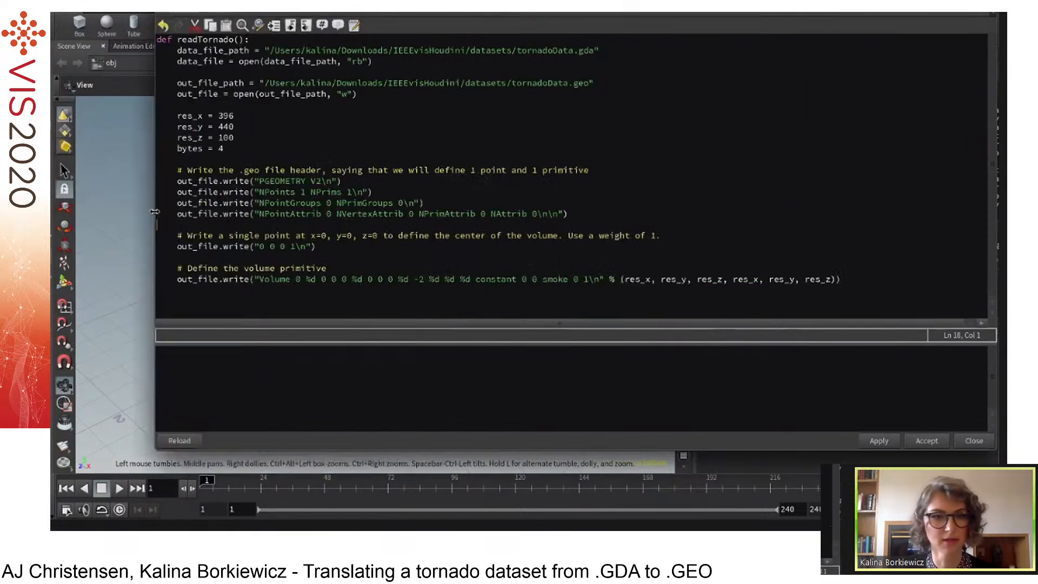
drag(261, 192, 370, 192)
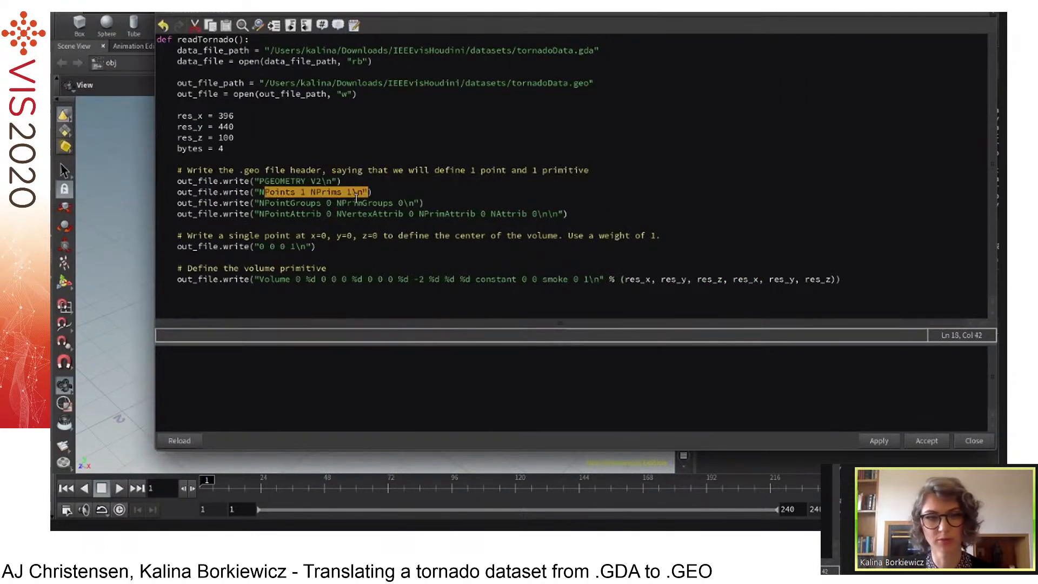
Examine the group counts, the point line and the volume primitive's %d placeholders against its resolution arguments.
click(348, 203)
triple_click(407, 211)
drag(308, 247, 250, 247)
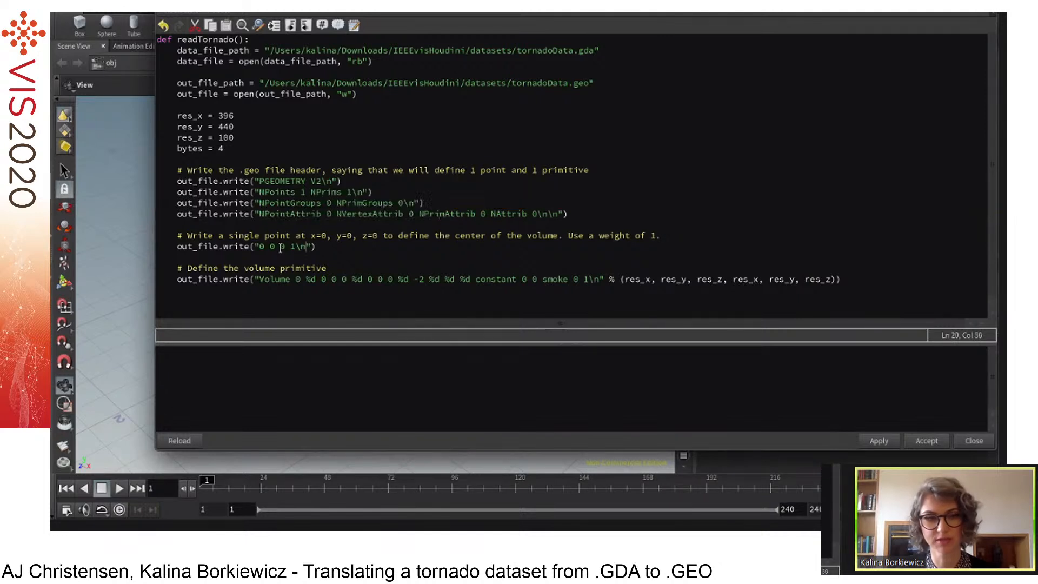
click(301, 279)
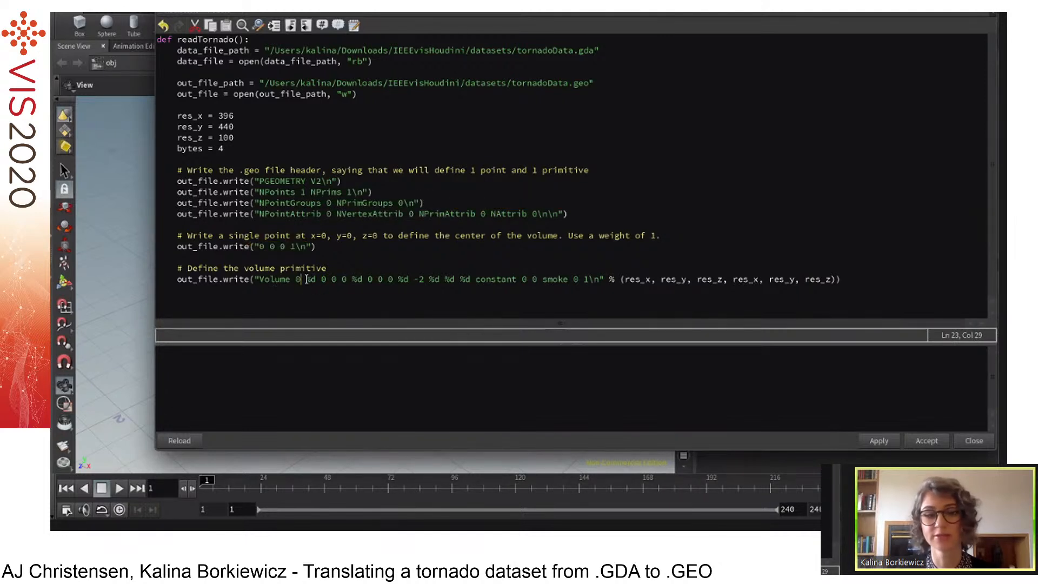
drag(431, 280, 473, 280)
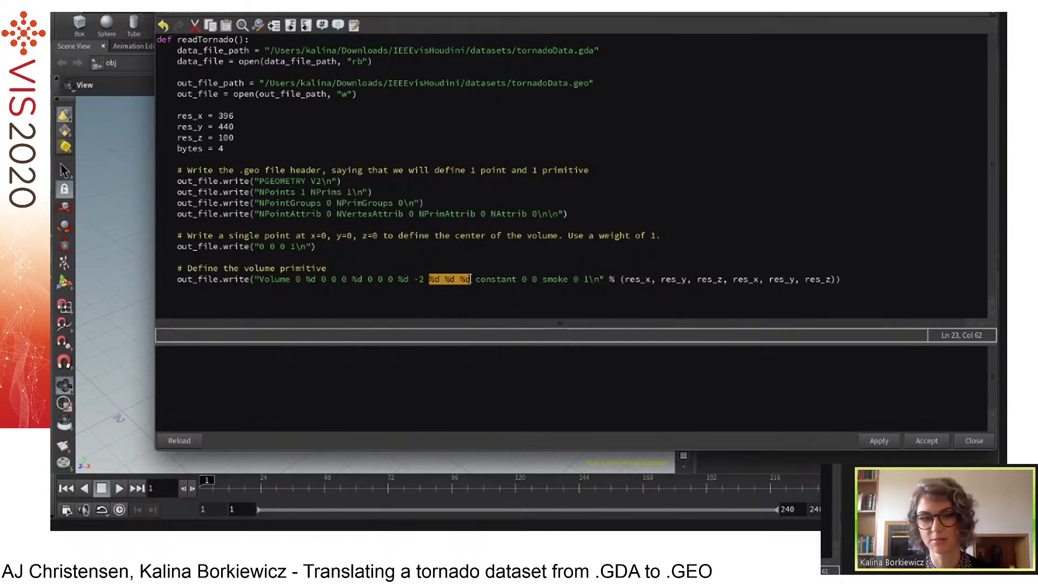
drag(626, 281, 833, 282)
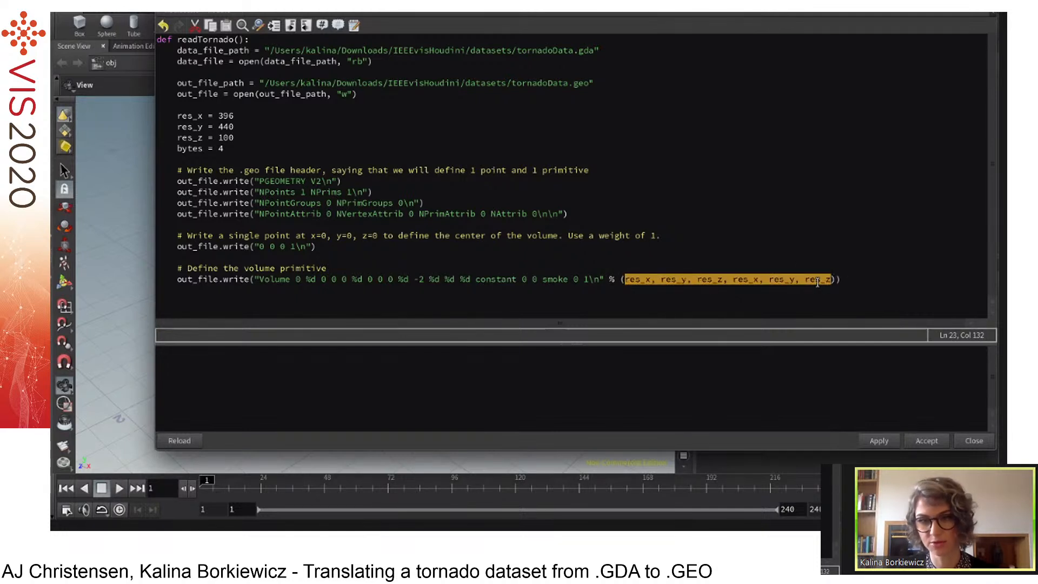
drag(471, 280, 429, 280)
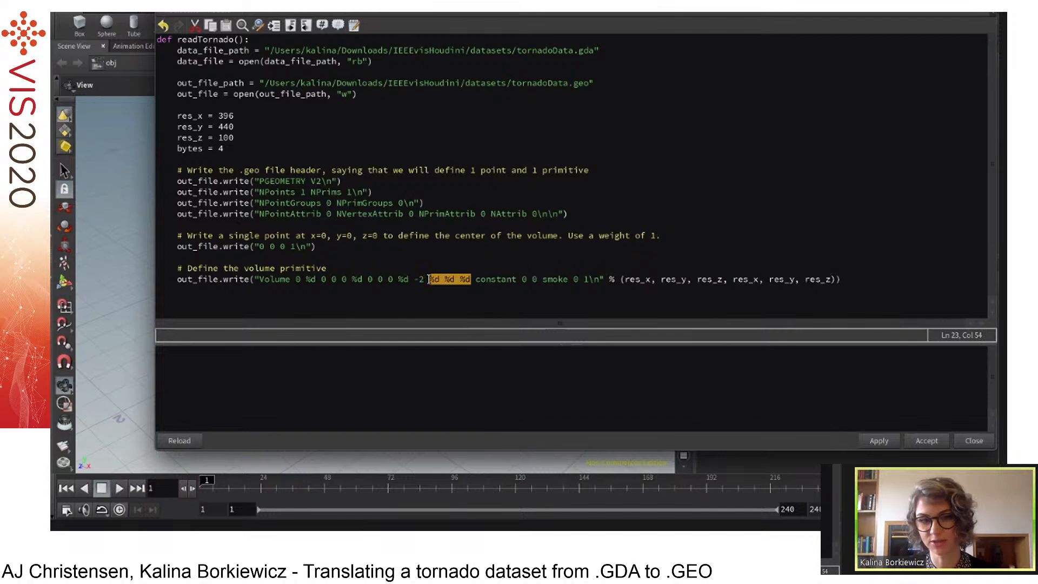
drag(306, 280, 410, 279)
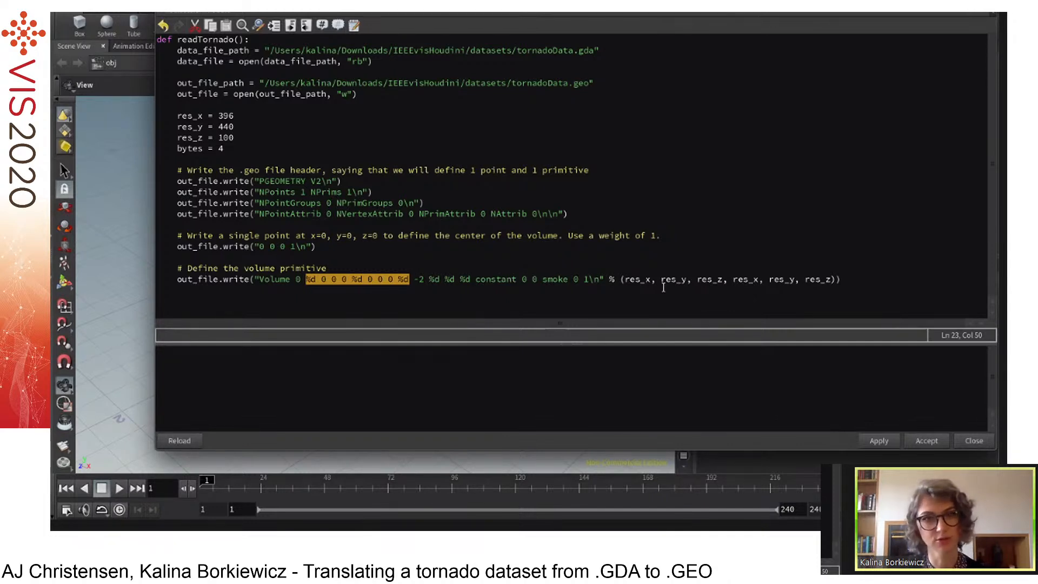
Add a blank line and start a new indented line after the volume primitive's write statement.
click(875, 281)
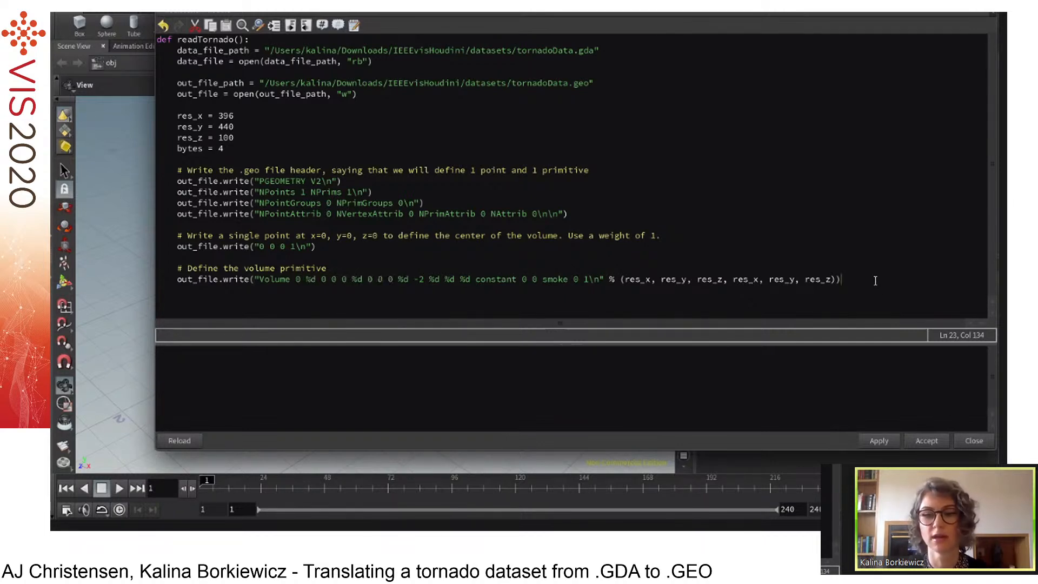
key(Return)
key(Return)
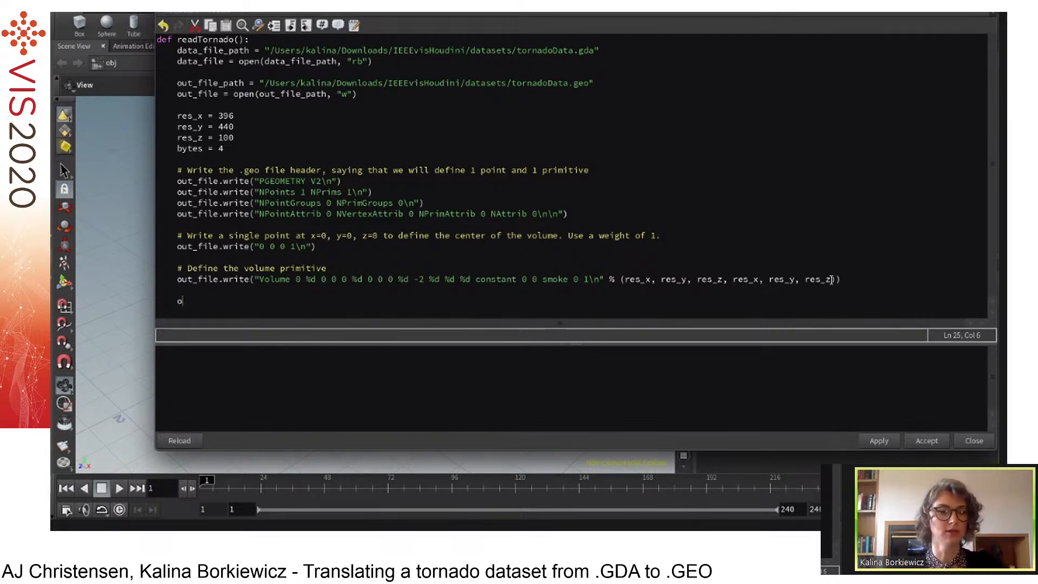
text(for)
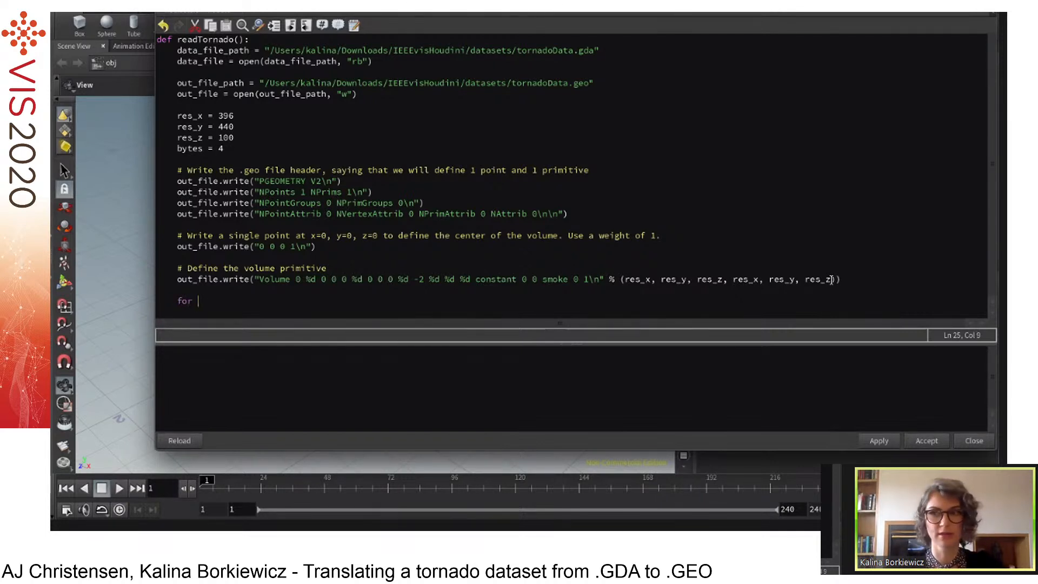
key(BackSpace)
key(BackSpace)
key(BackSpace)
key(BackSpace)
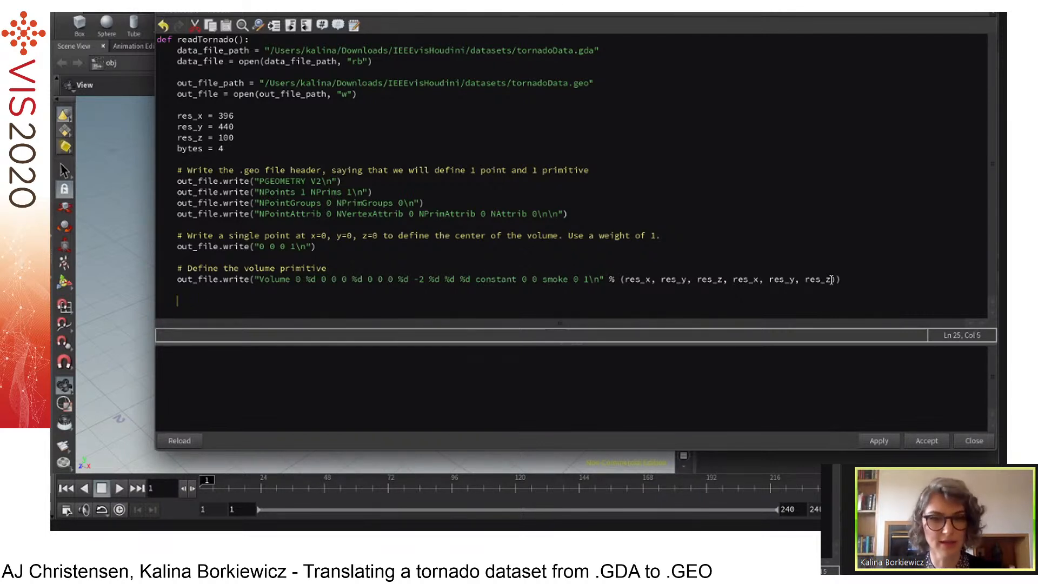
Highlight the .geo writing code, then shift and narrow the Python Source Editor to free space beside it.
click(178, 181)
drag(193, 184, 456, 279)
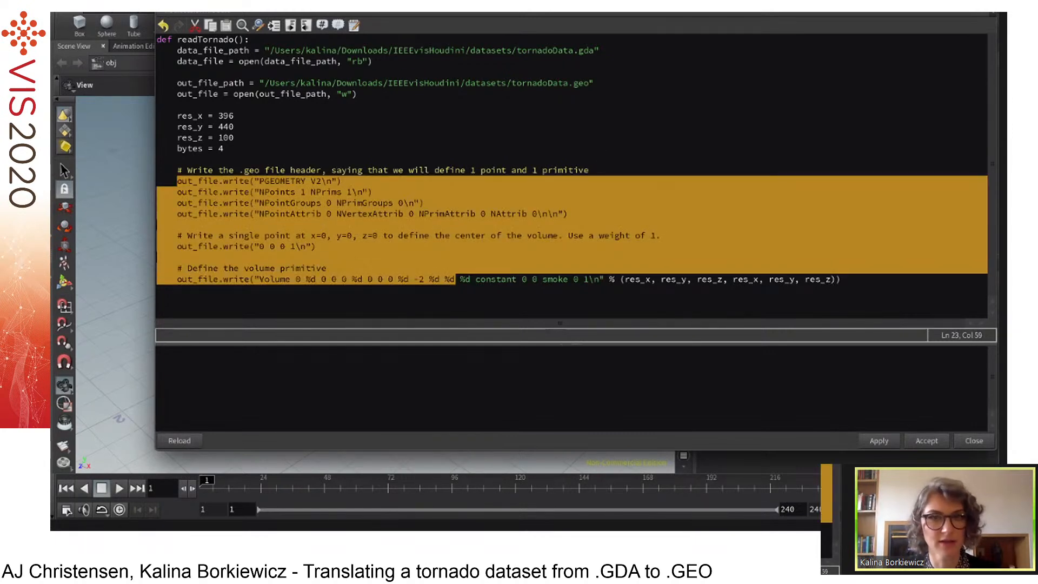
drag(576, 13, 478, 13)
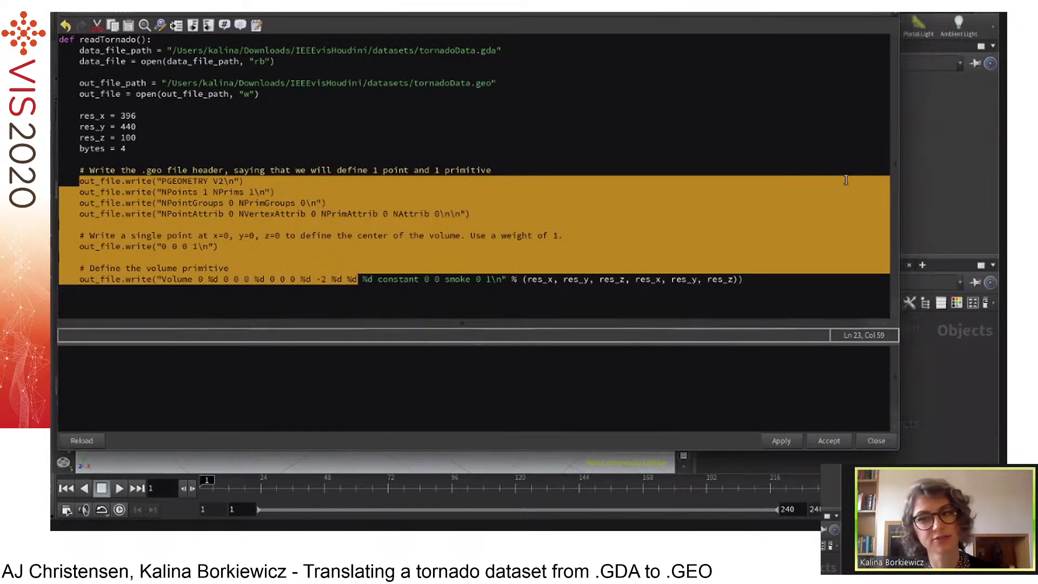
drag(898, 198, 666, 213)
click(611, 227)
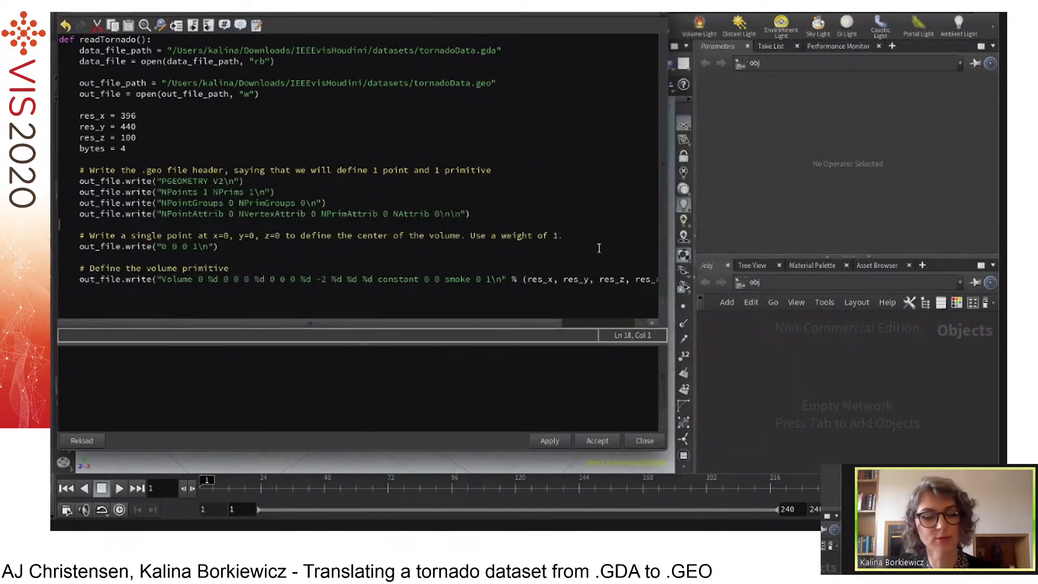
Switch to Terminal, arrange it beside the narrowed Python Source Editor and highlight the houdini/public/GPD/ folder path.
click(513, 527)
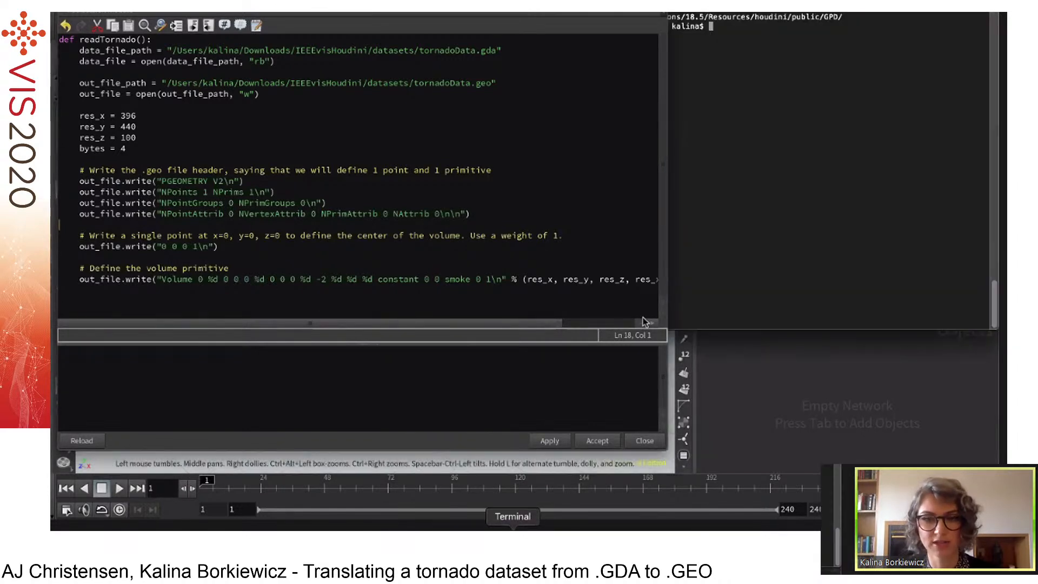
click(658, 291)
drag(667, 286, 577, 287)
click(712, 177)
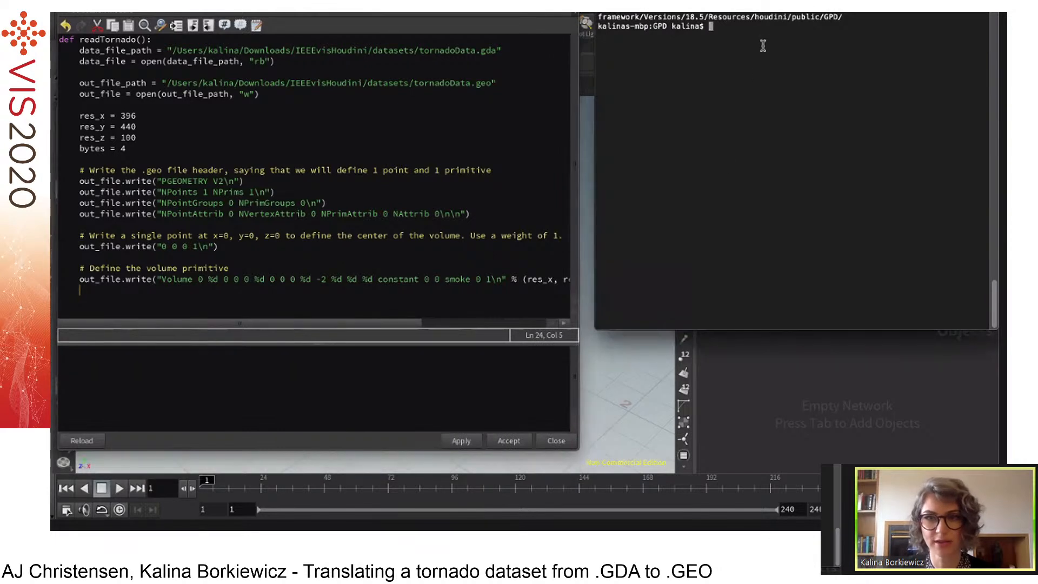
drag(714, 12, 710, 129)
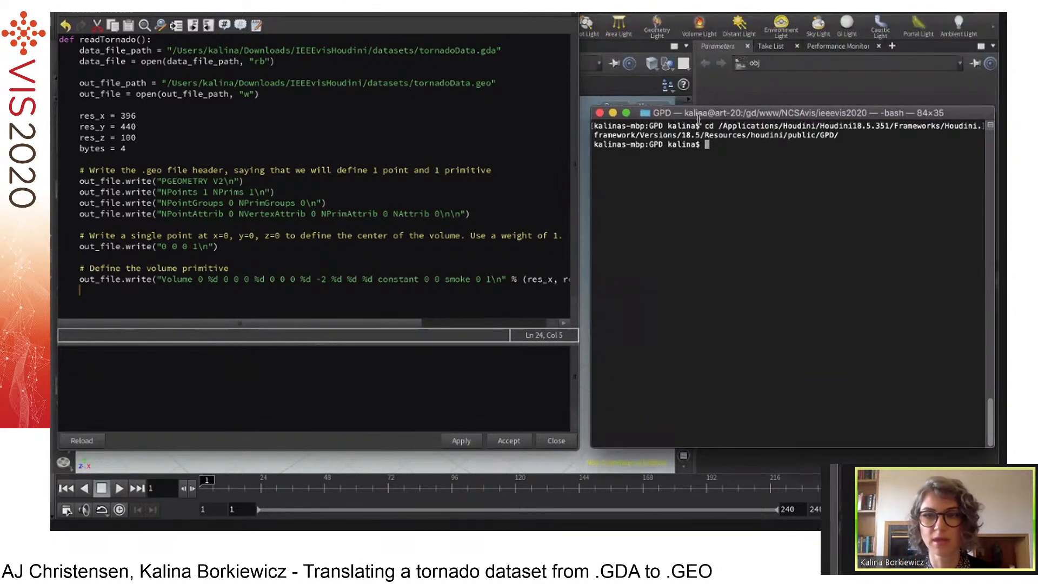
drag(840, 136, 720, 126)
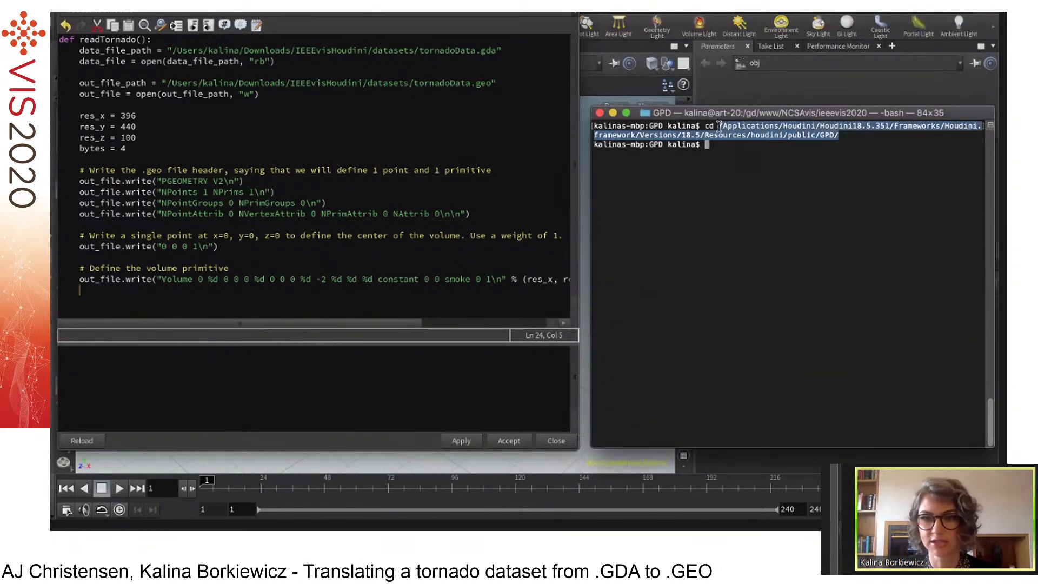
List the GPD folder's files with ls and open the format documentation with open GPD.txt.
click(778, 155)
text(ls)
key(Return)
text(open )
text(GPD.)
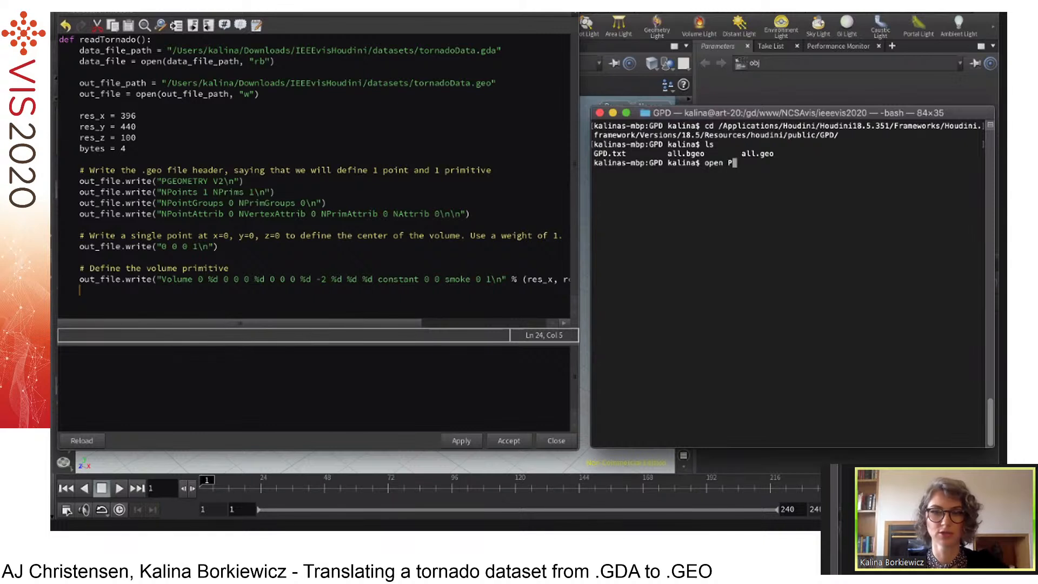
text(txt)
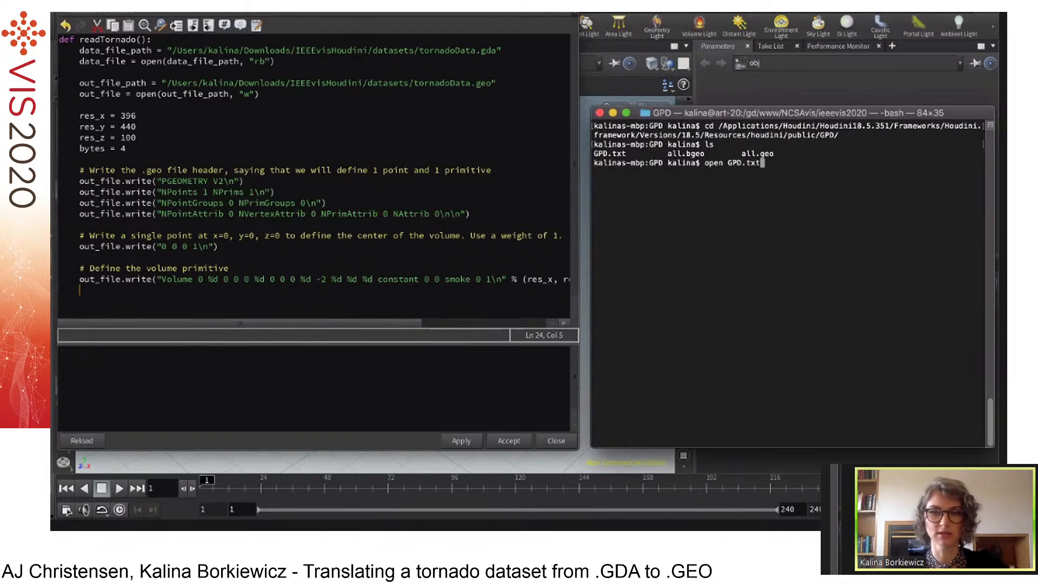
key(Return)
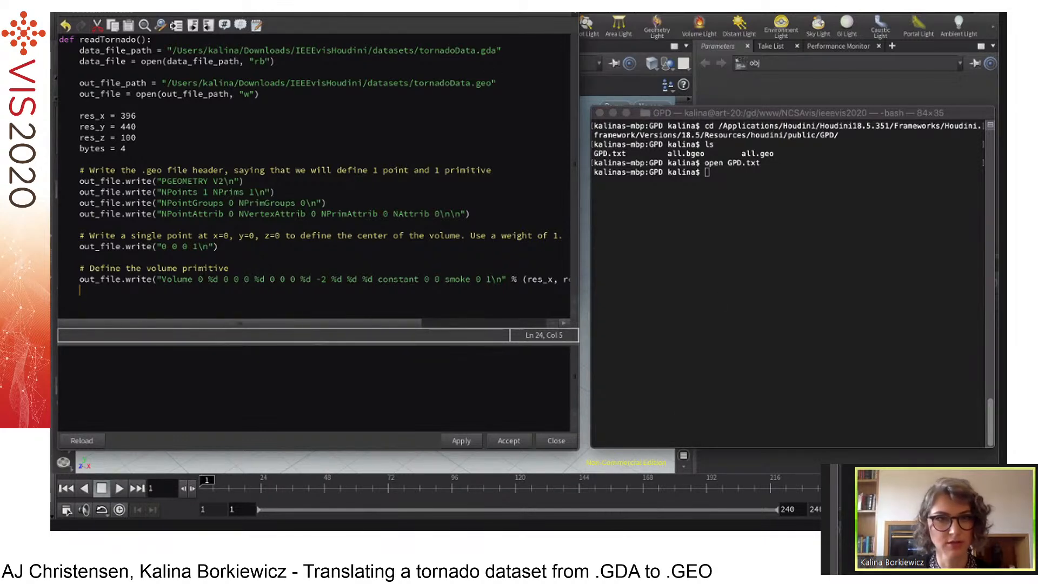
Arrange GPD.txt beside the Python Source Editor, enlarge its window and examine the Binary Vs Ascii section.
drag(98, 2, 533, 4)
drag(298, 20, 213, 1)
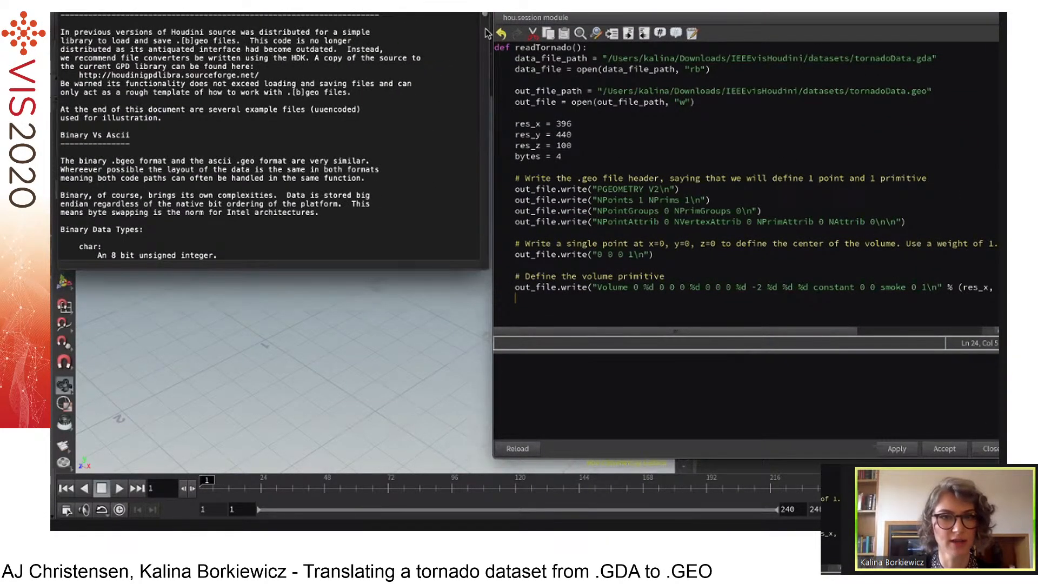
scroll(484, 105, down, 10)
drag(484, 104, 485, 17)
drag(489, 268, 494, 308)
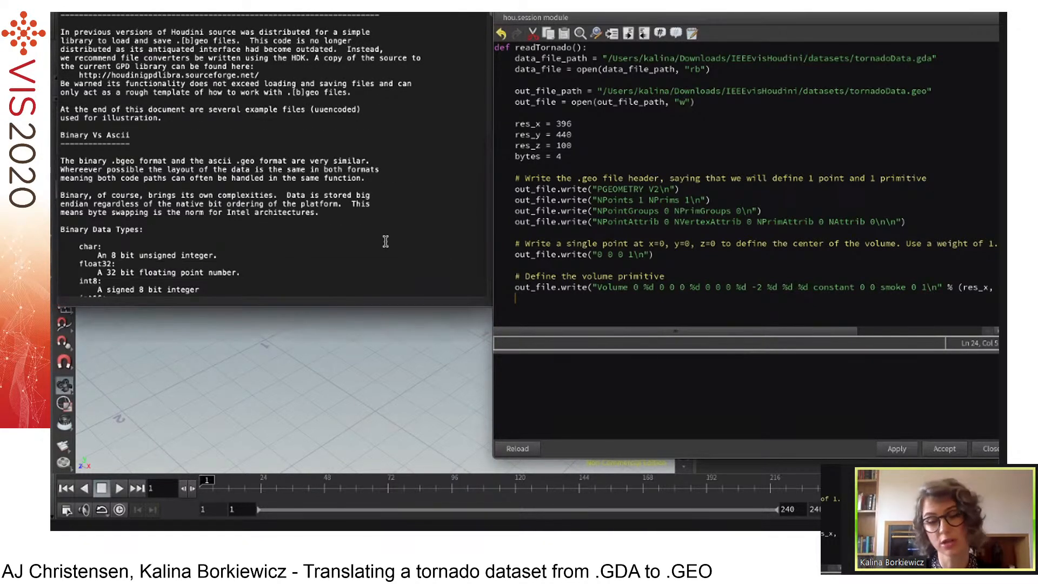
drag(136, 136, 59, 136)
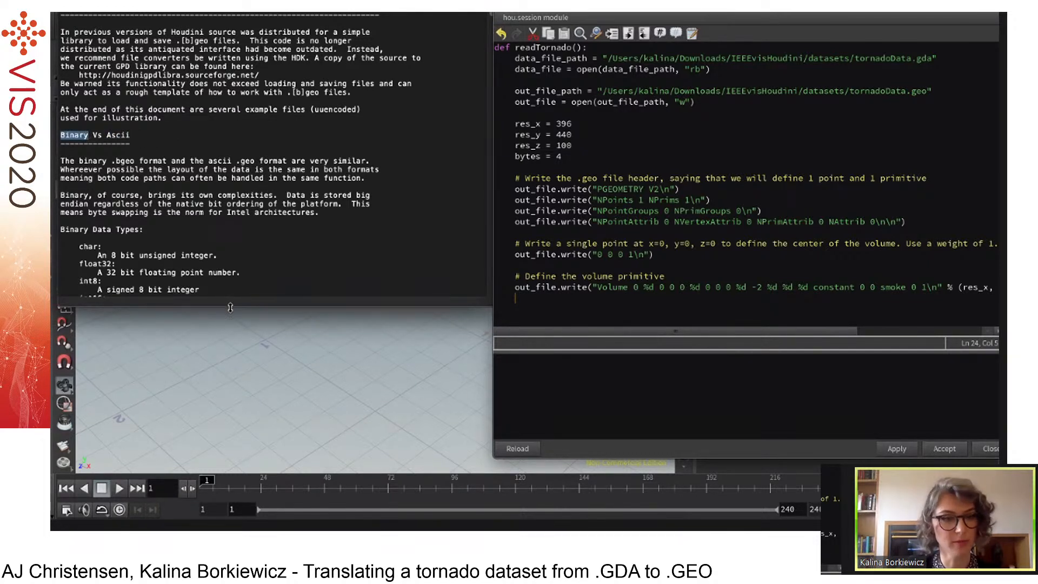
drag(230, 308, 248, 445)
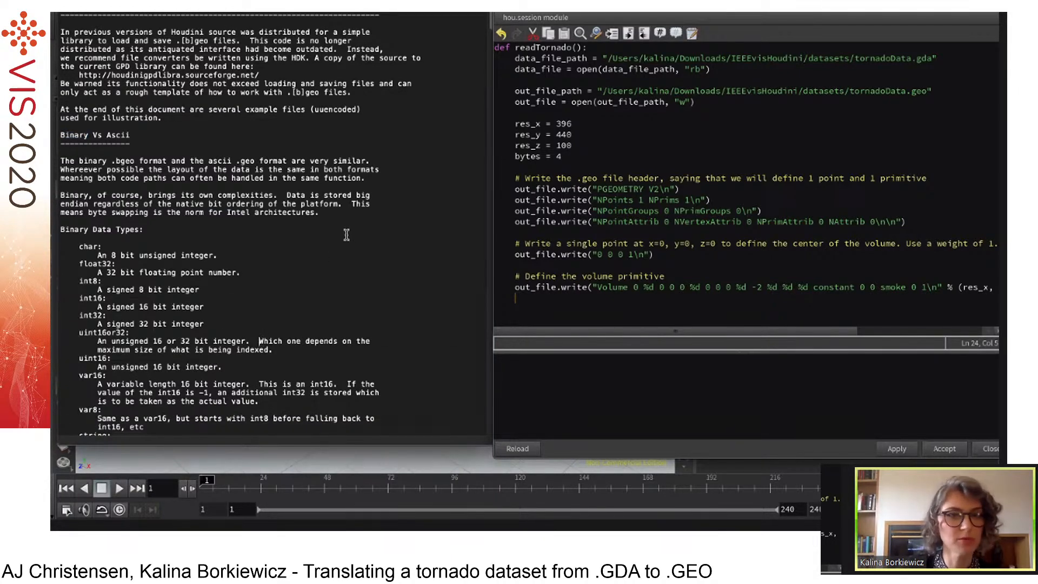
Read through the Header Section, Attribute Definitions and Point Definitions in GPD.txt.
scroll(346, 235, down, 5)
scroll(346, 235, down, 20)
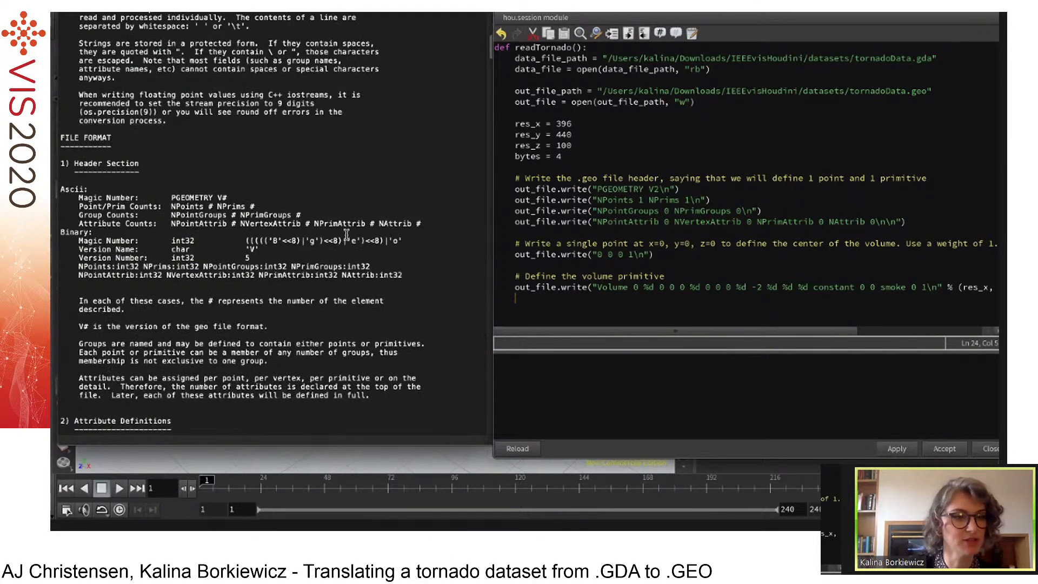
scroll(346, 235, down, 7)
drag(172, 171, 86, 179)
scroll(132, 212, down, 13)
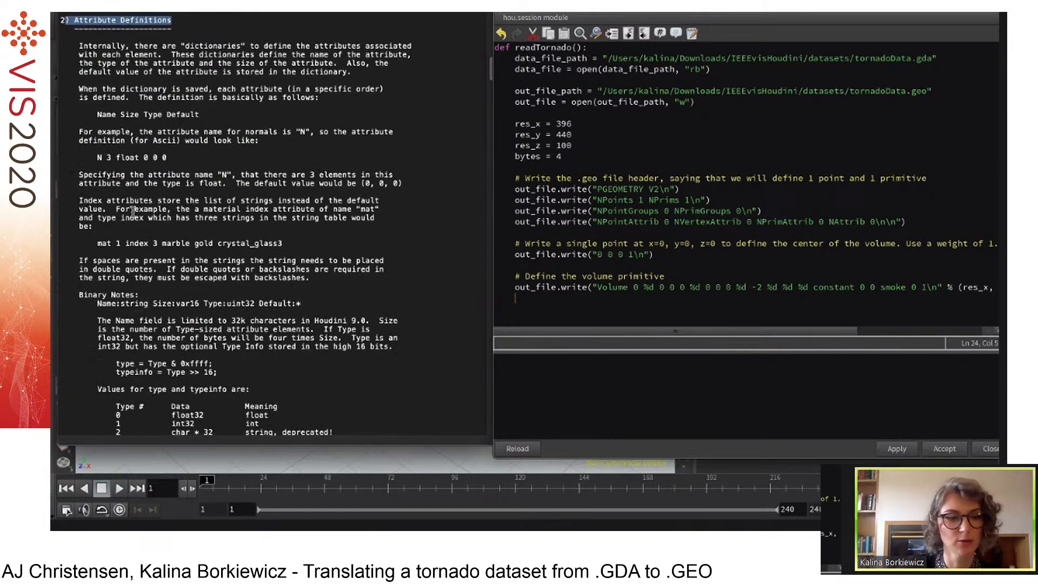
scroll(132, 212, down, 18)
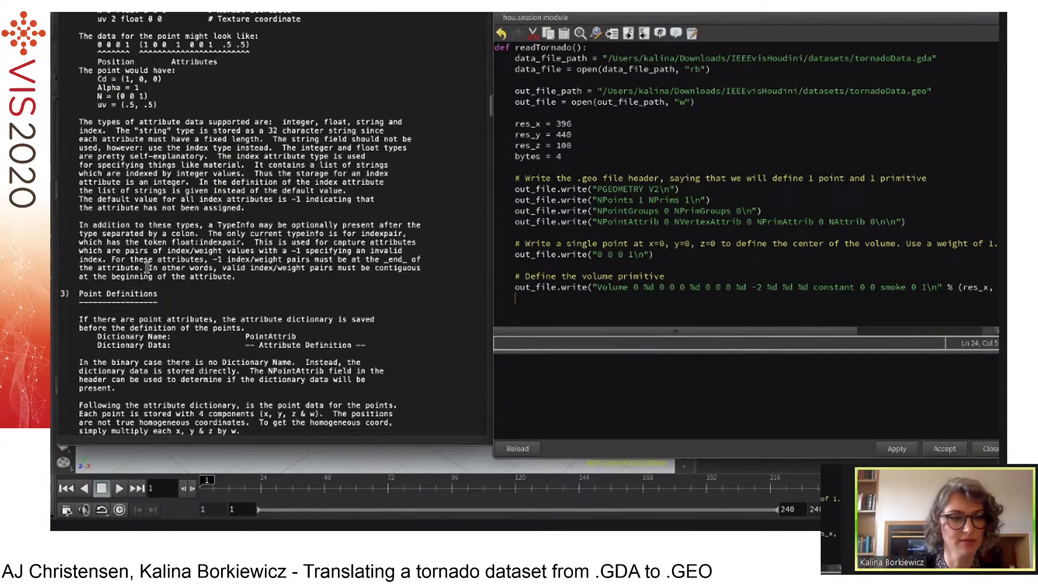
drag(165, 294, 77, 292)
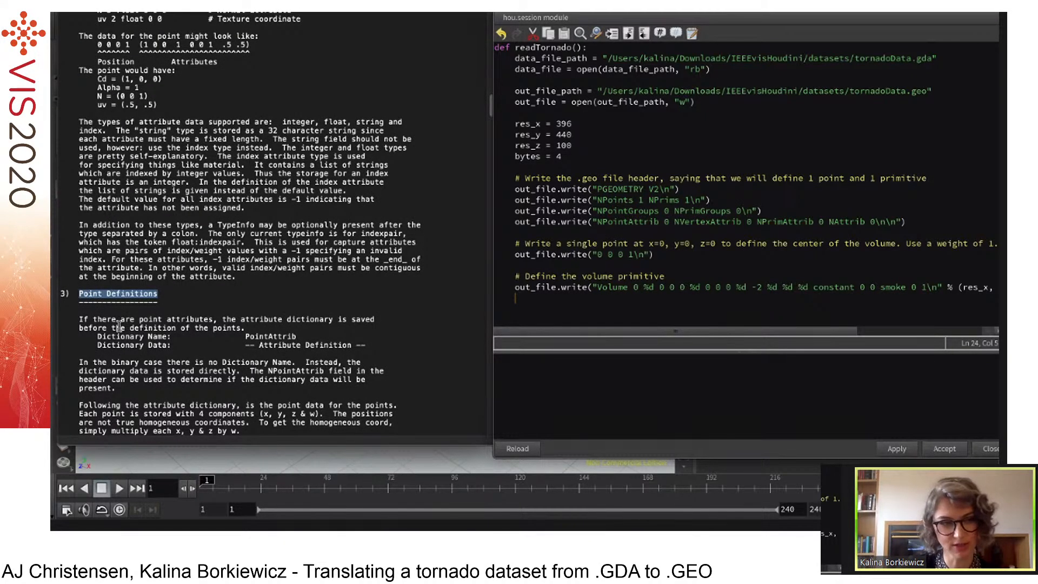
click(187, 299)
Search GPD.txt for polygon and step through the matches to the POLYGON Local Information Format section.
key(super+f)
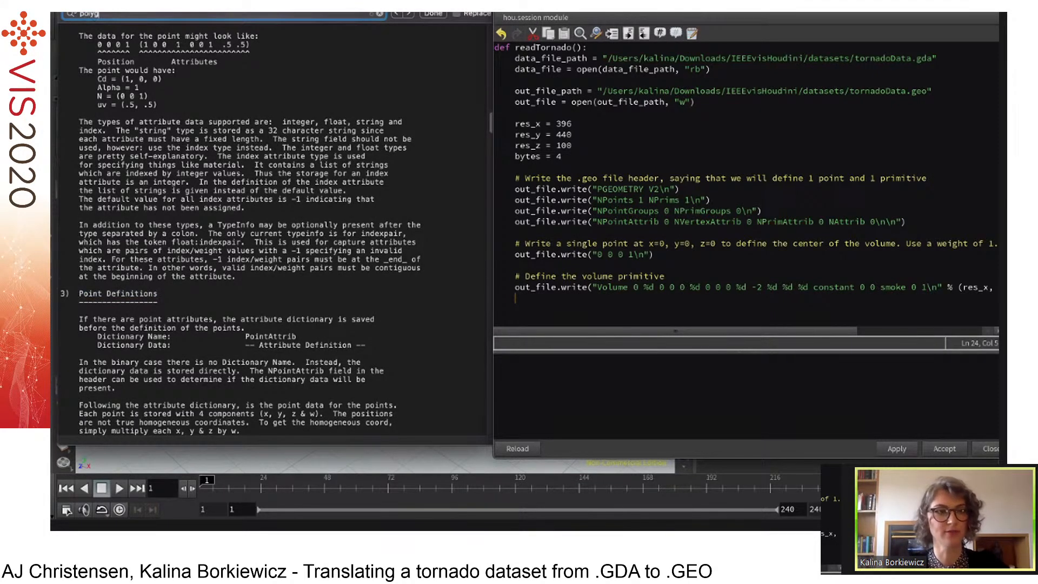
text(polygon)
key(Return)
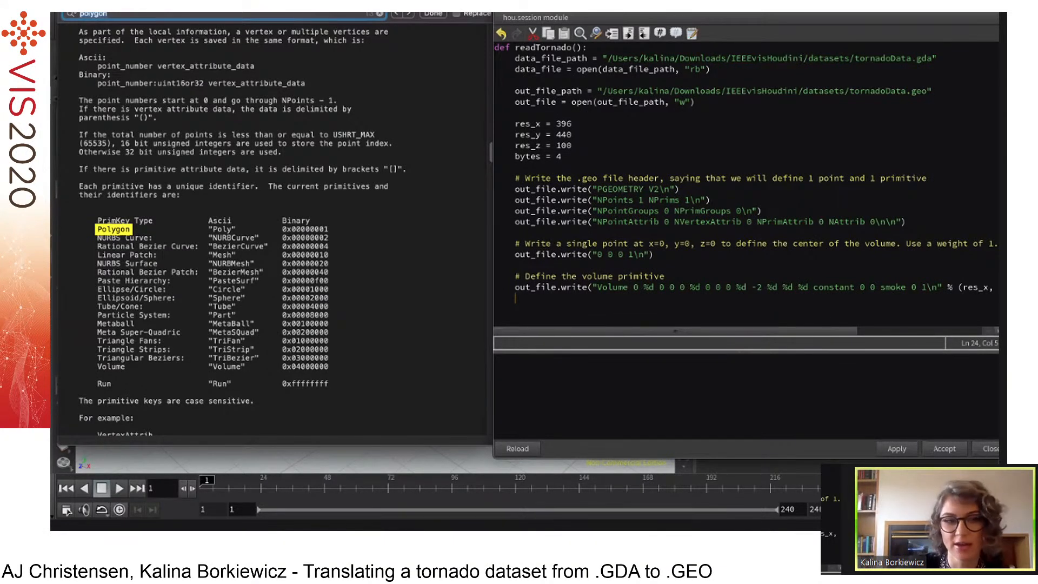
key(Return)
key(Return)
key(Return)
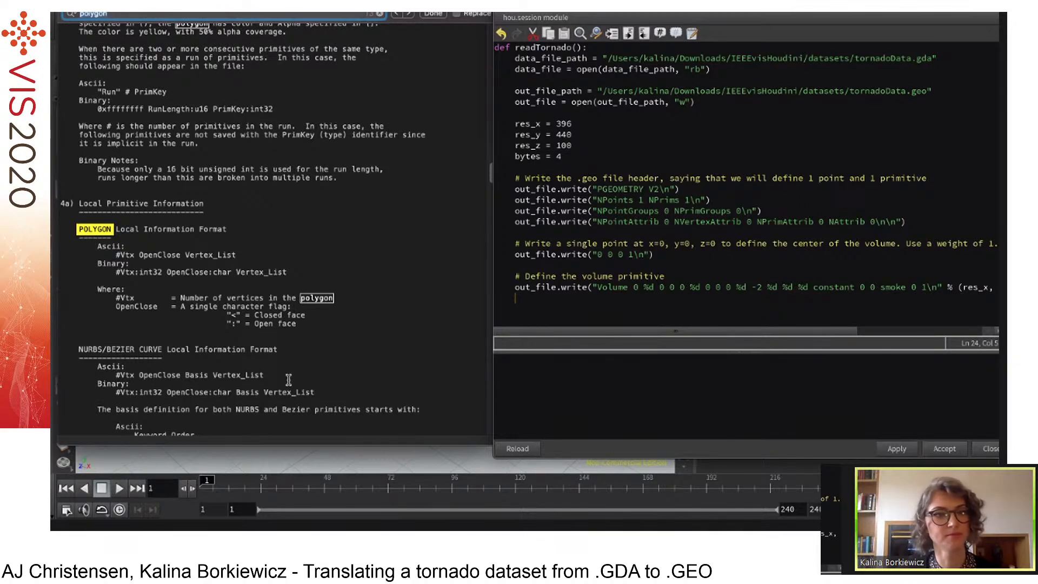
Close GPD.txt and move the Python Source Editor back over the scene view.
mouse_move(276, 6)
mouse_down()
mouse_move(267, 5)
mouse_move(277, 5)
mouse_up()
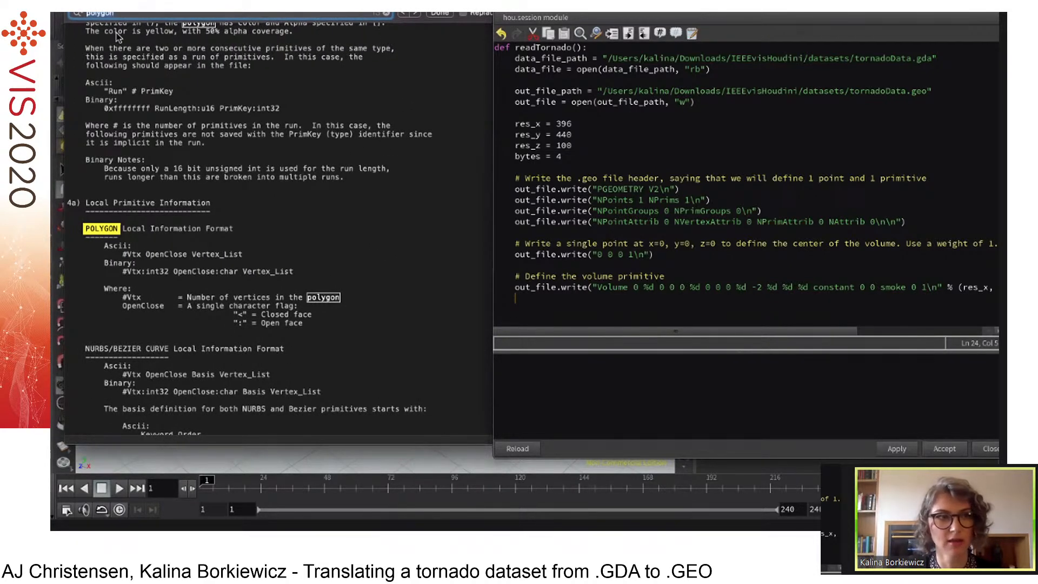
click(66, 4)
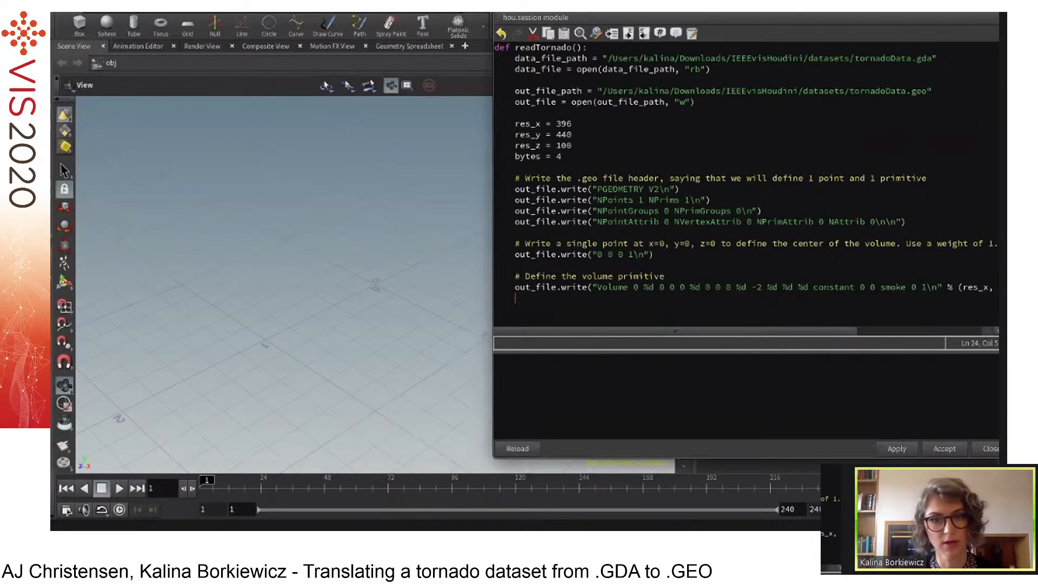
drag(595, 17, 185, 10)
Below the volume primitive line, add the outer loop for z in range(res_z): and indent its body.
click(160, 295)
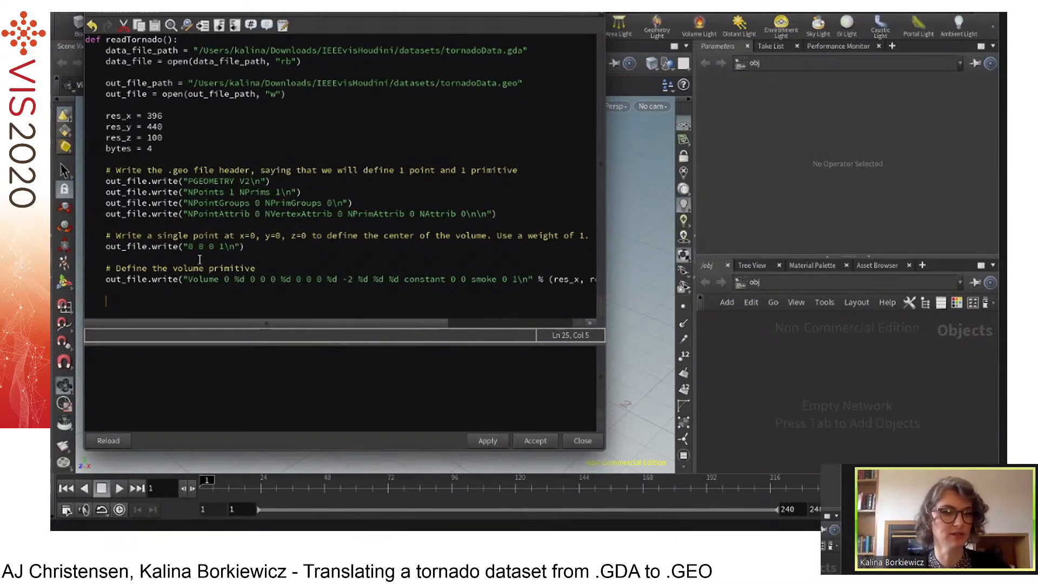
text(fo)
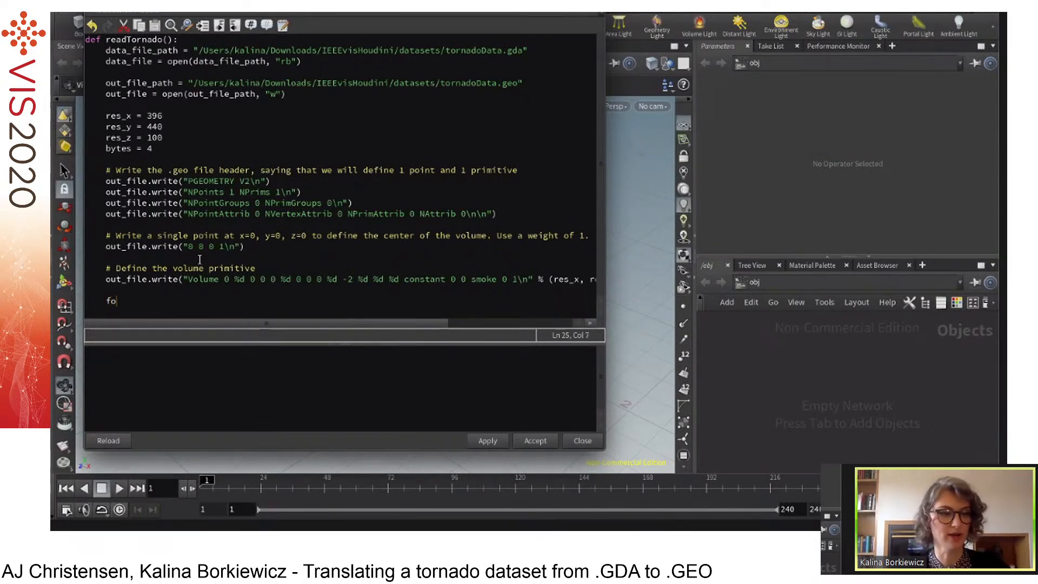
text(r z in range())
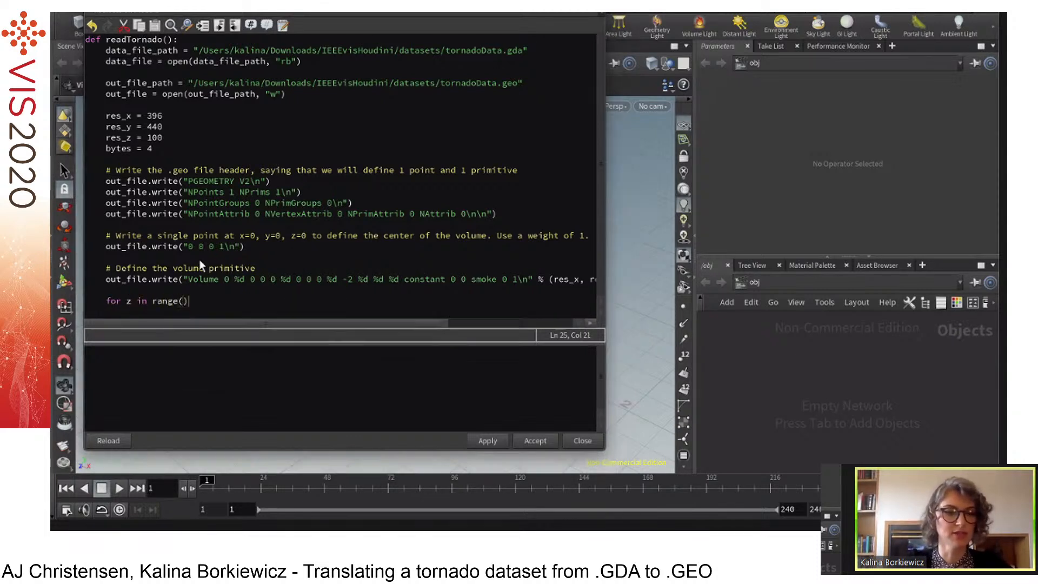
key(Left)
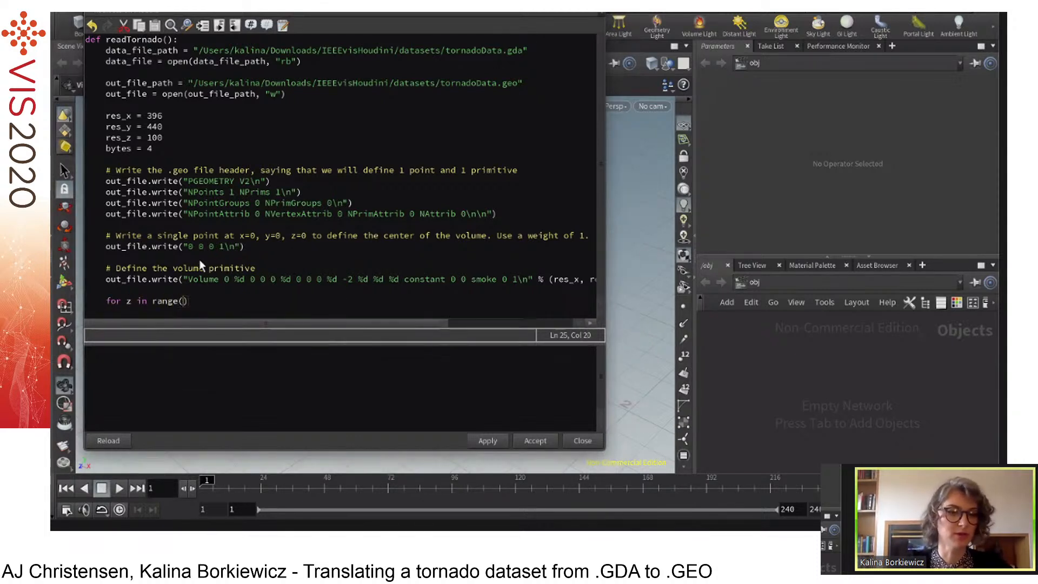
text(re)
text(s_z)
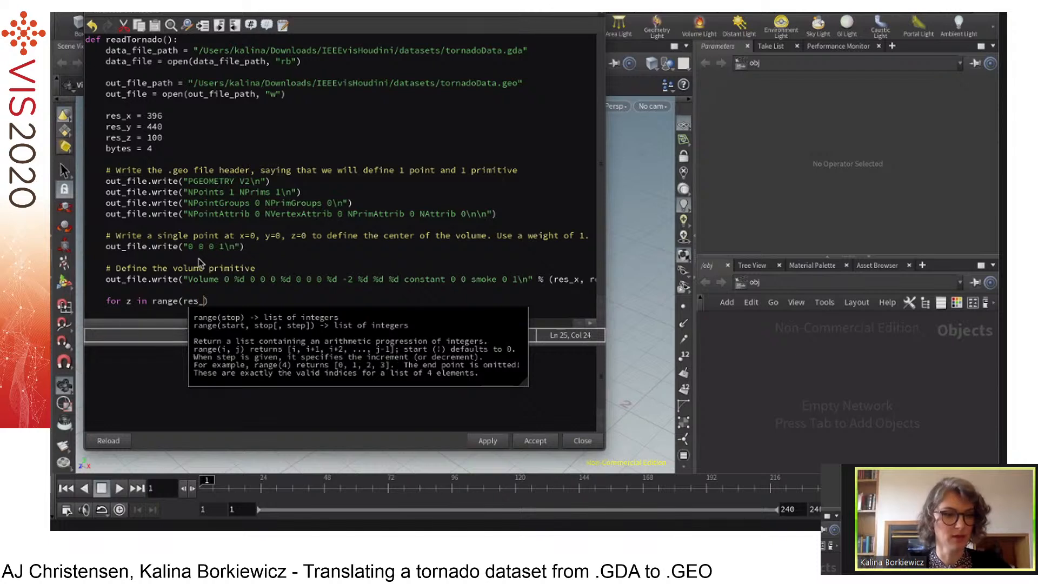
key(Right)
text(:)
key(Return)
key(Tab)
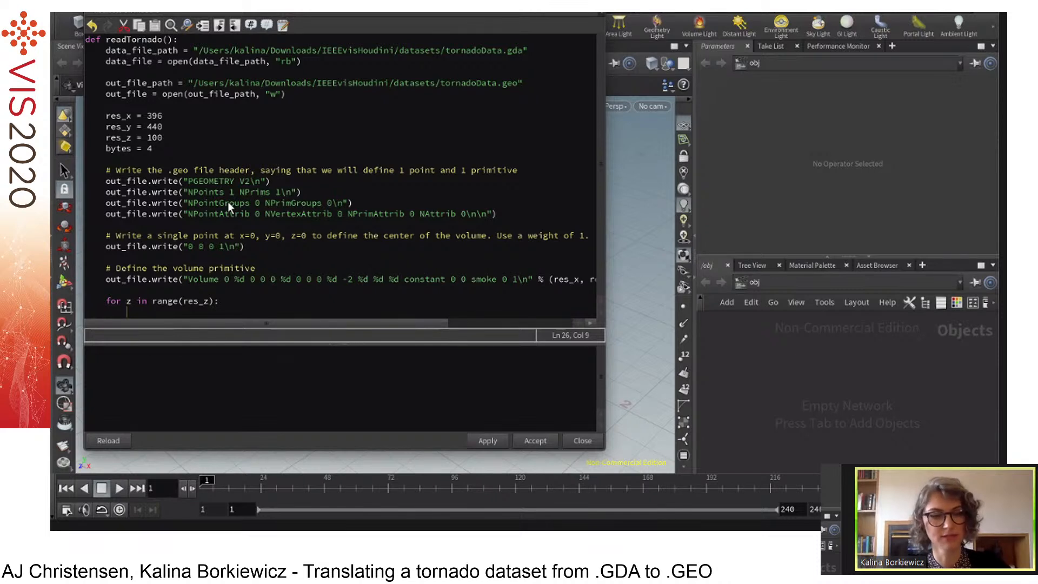
Nest the loops for y in range(res_y): and for x in range(res_x): inside the z loop.
text(for y in range(res_y):)
key(Return)
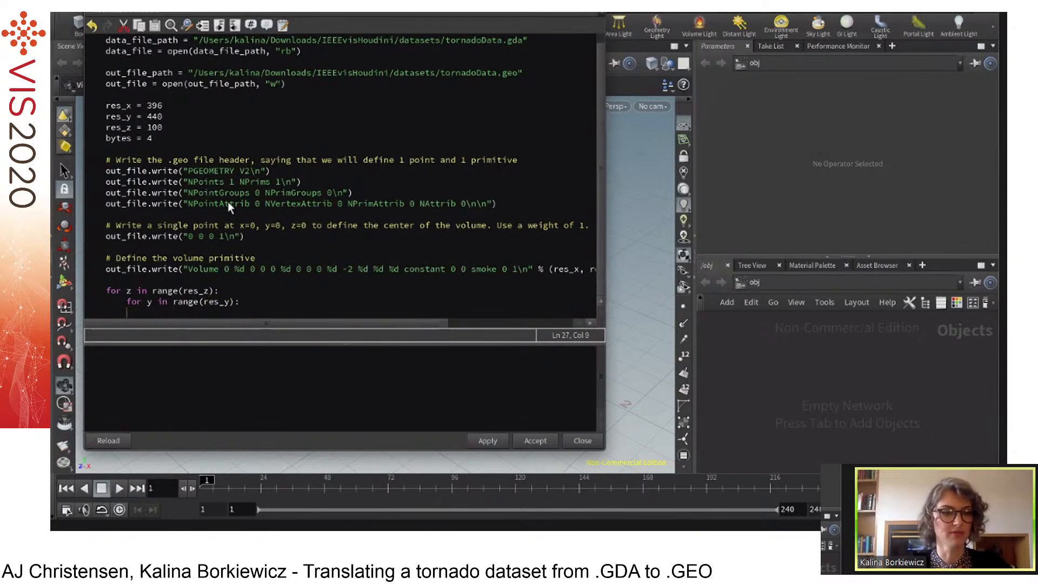
key(Tab)
text(for x in range(res_)
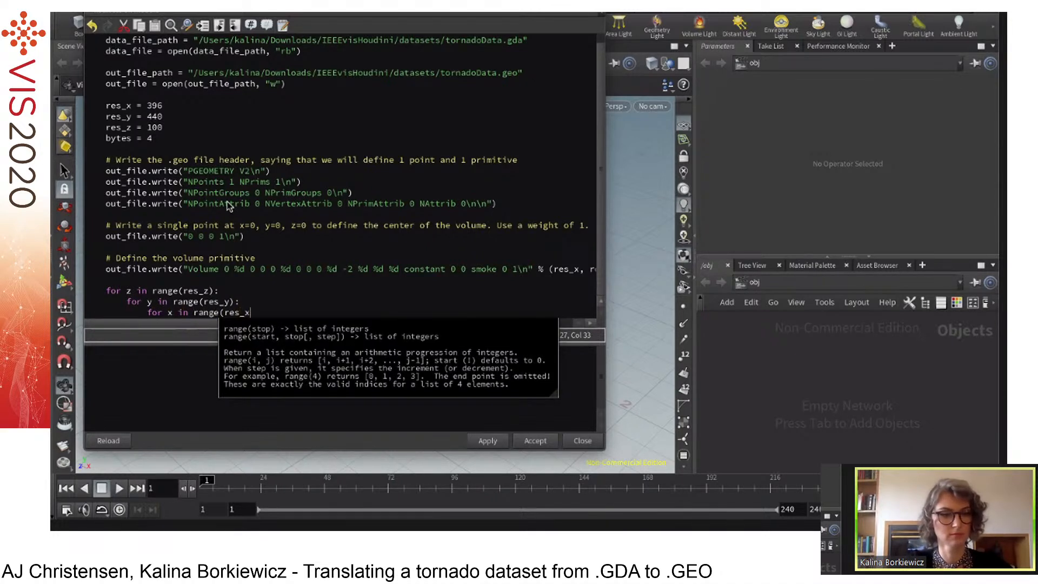
text(x):)
key(Return)
key(Tab)
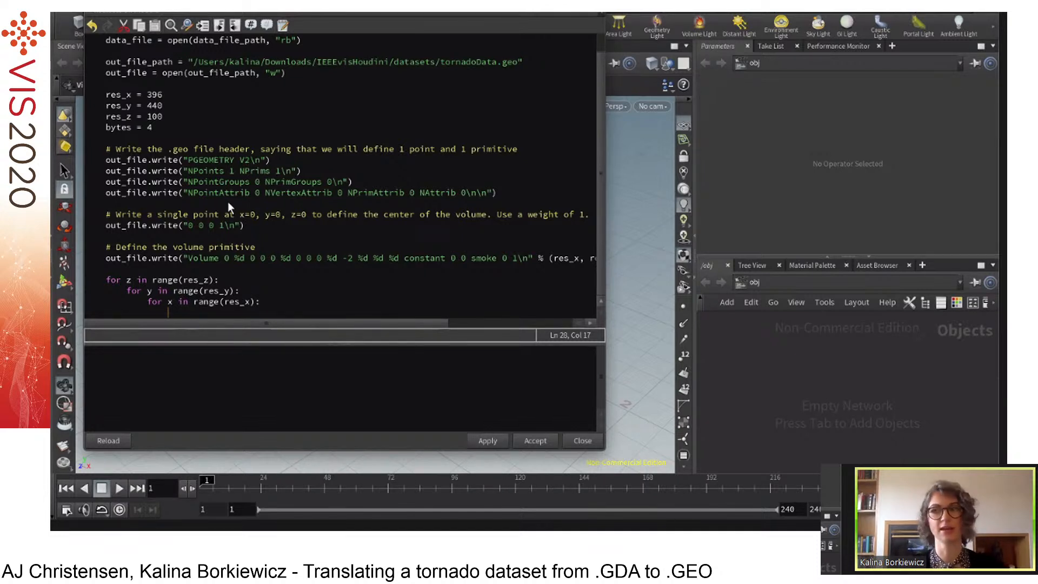
Inside the x loop, add the line data = data_file.read(bytes).
text(data = )
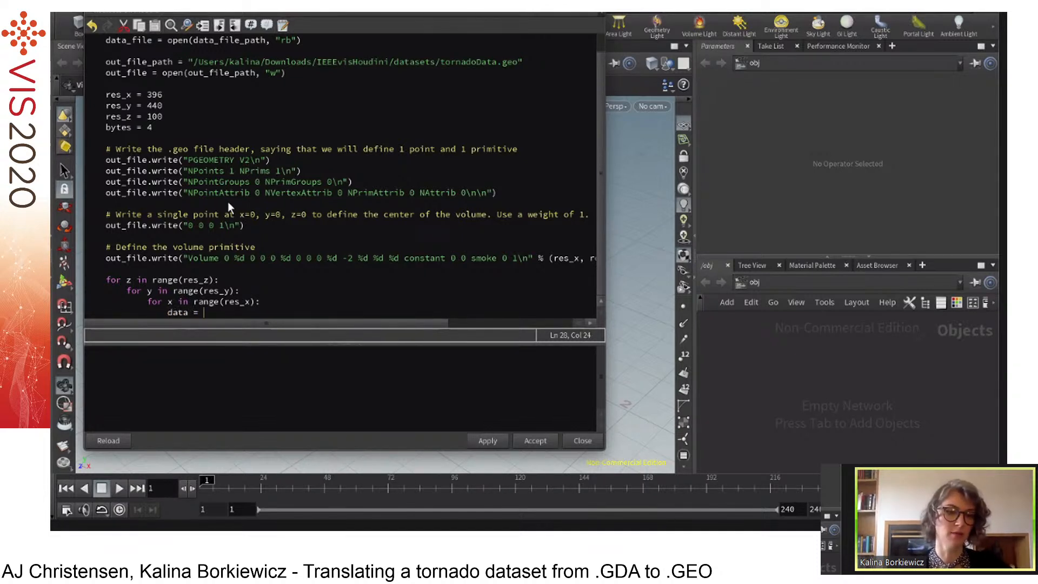
text(data)
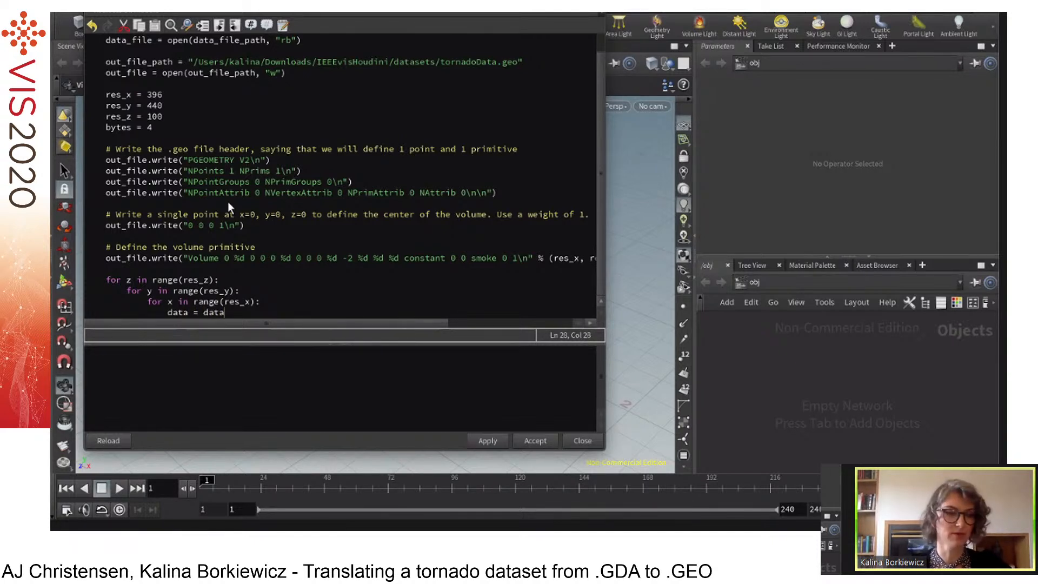
text(_file.read)
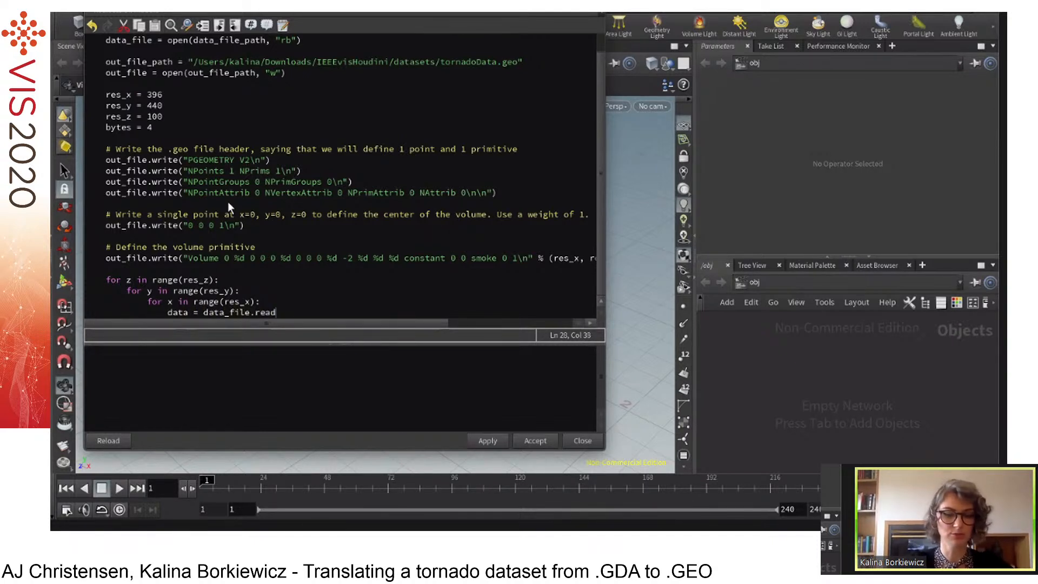
text((byte)
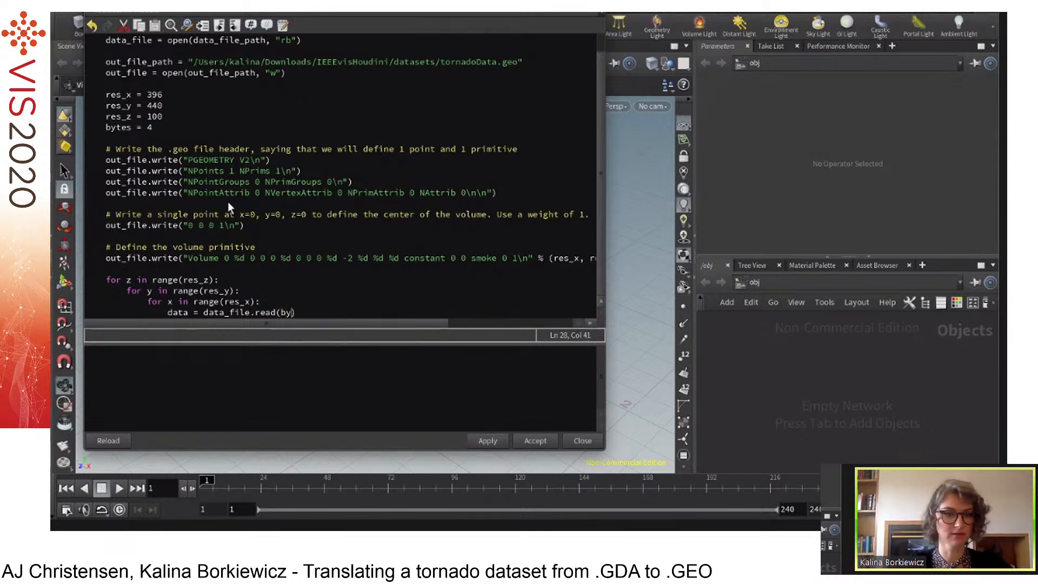
text(s))
key(Return)
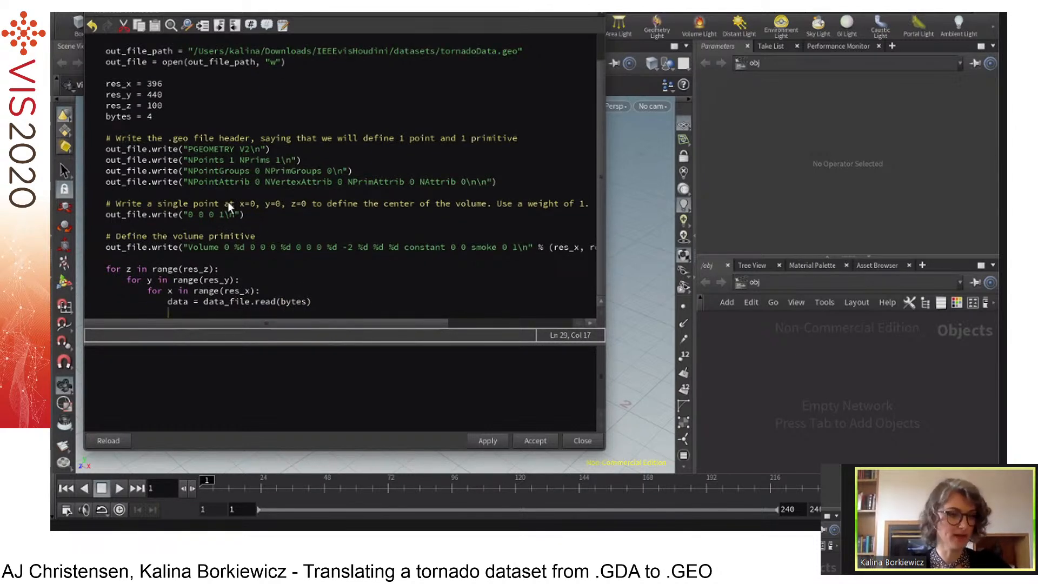
On the line below the data read, begin the assignment value = struct.unpack("%f ").
text(valu)
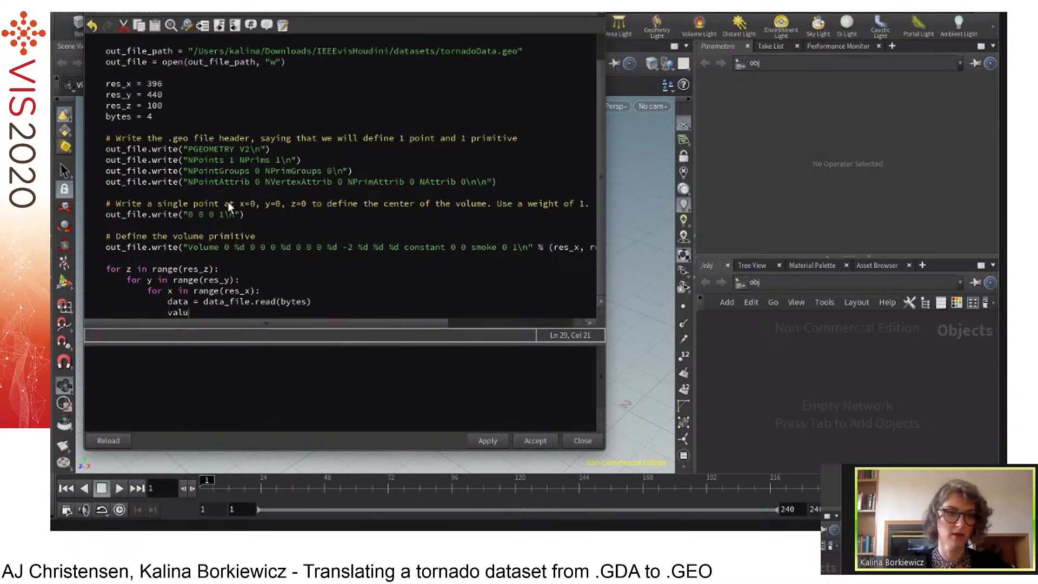
text(e = str)
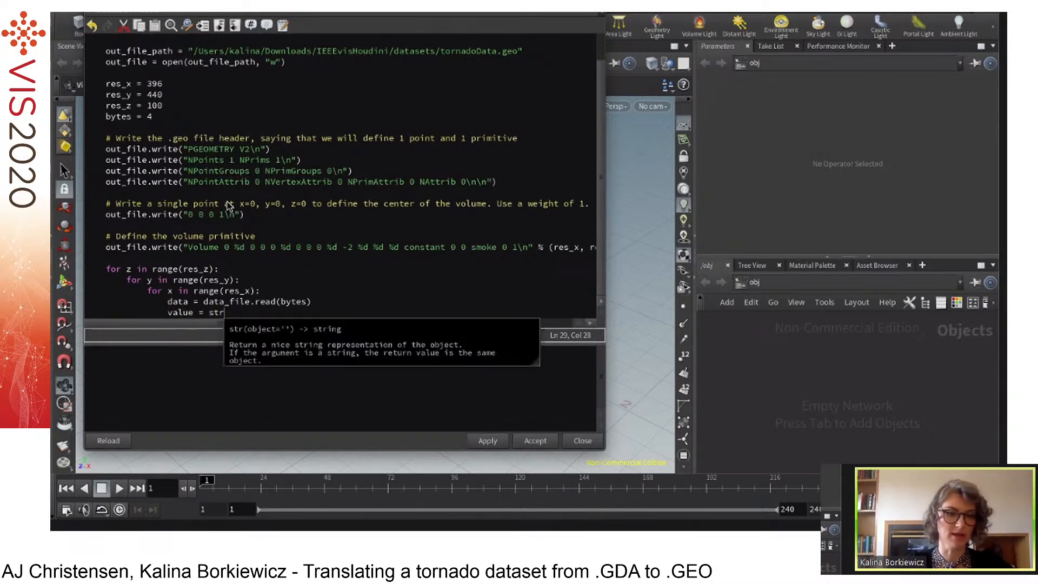
text(uct.)
key(BackSpace)
text(un)
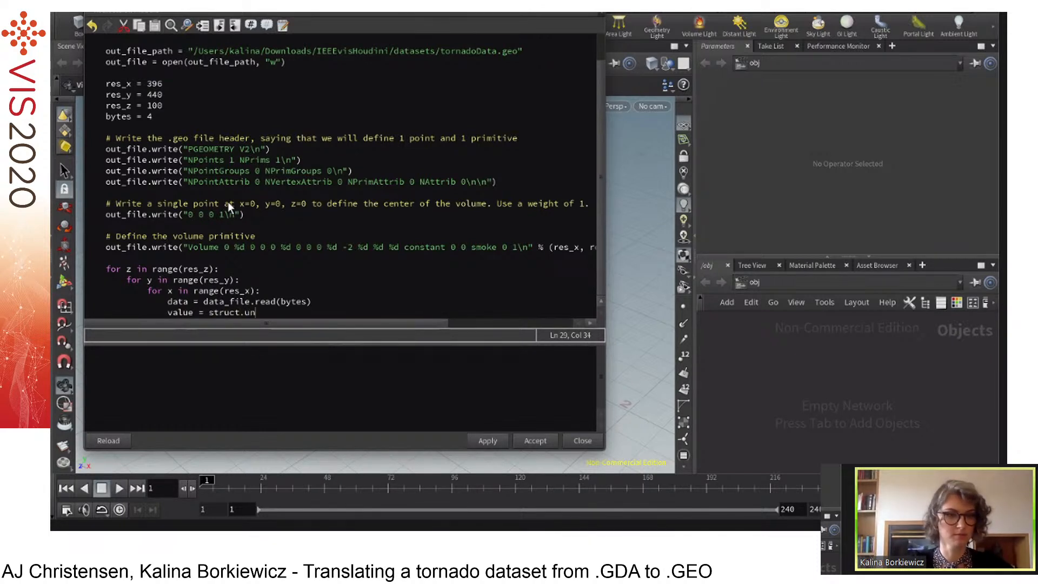
text(pack()"%f ")
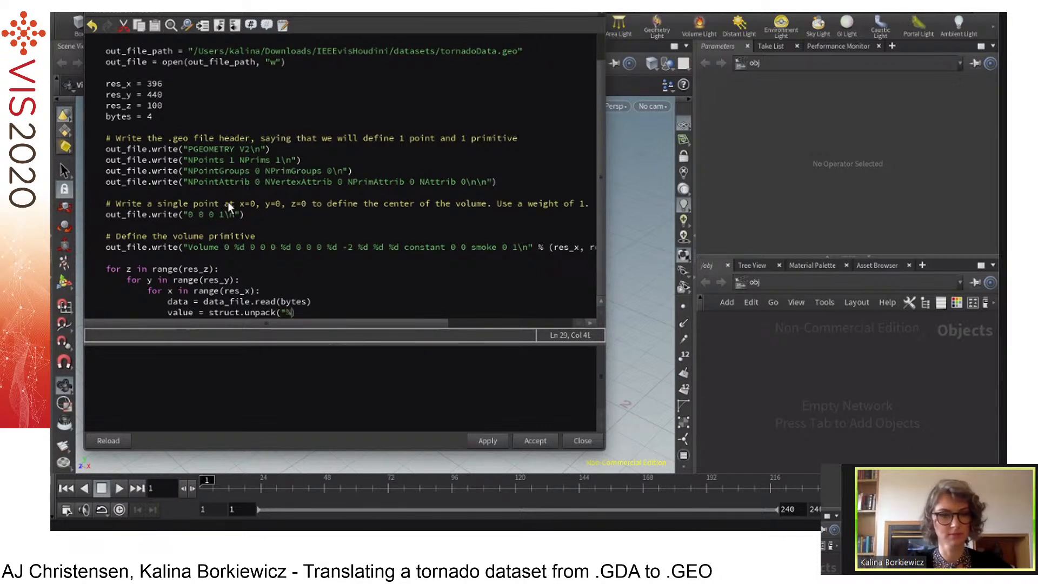
text( % ()
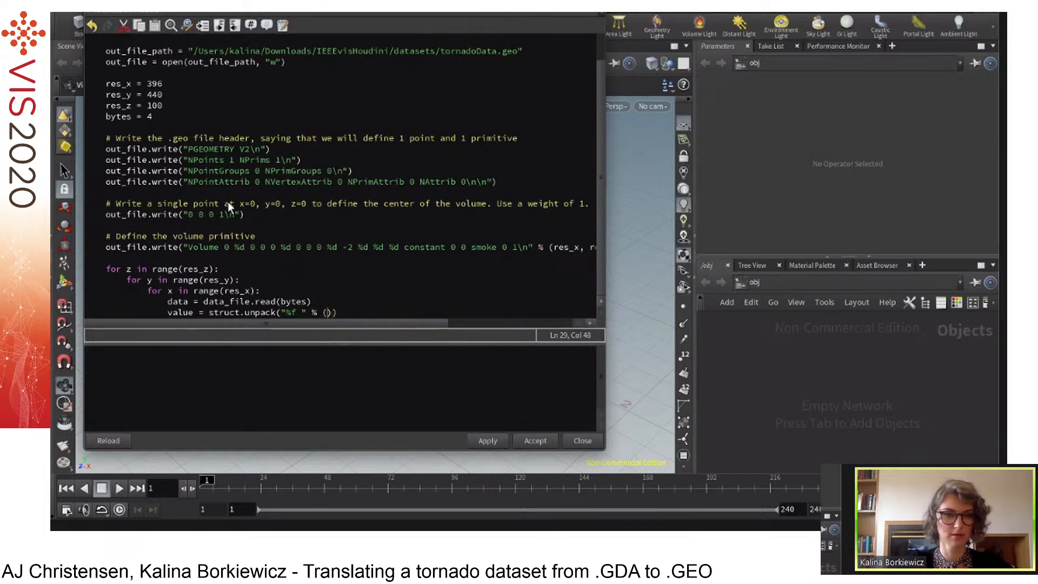
text(value)))
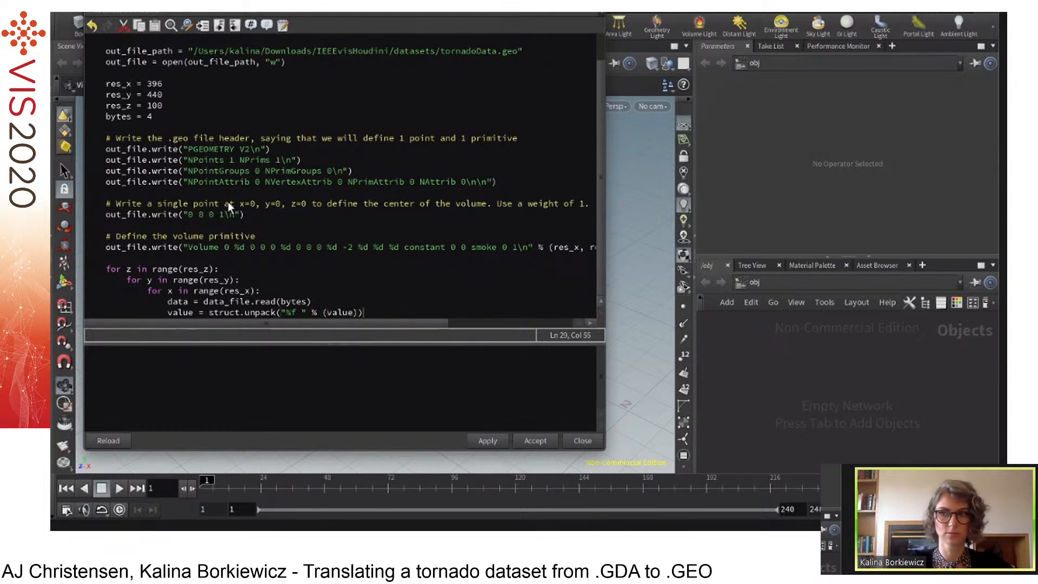
key(BackSpace)
key(BackSpace)
key(BackSpace)
key(BackSpace)
key(BackSpace)
key(BackSpace)
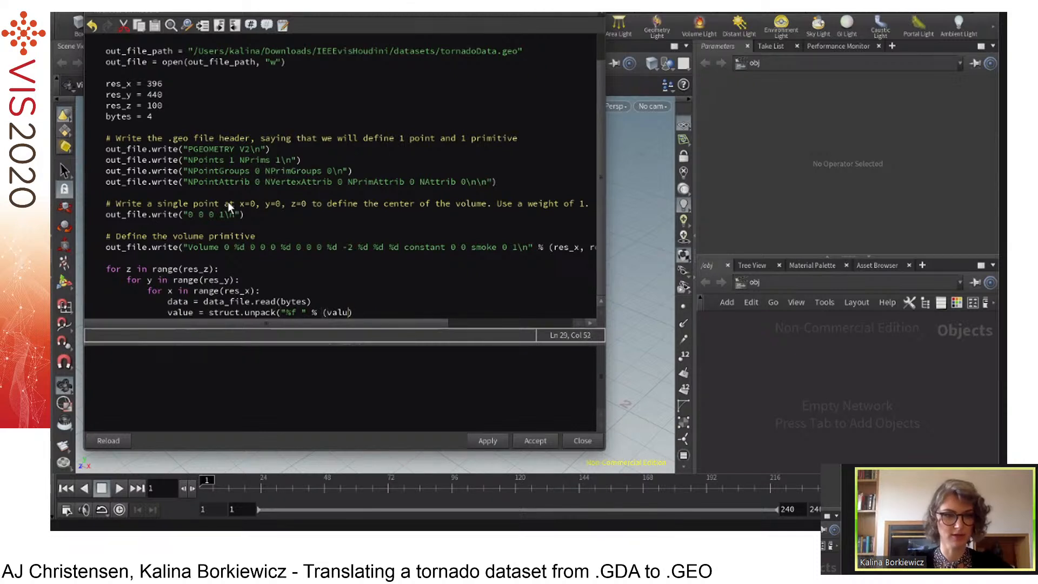
key(BackSpace)
key(BackSpace)
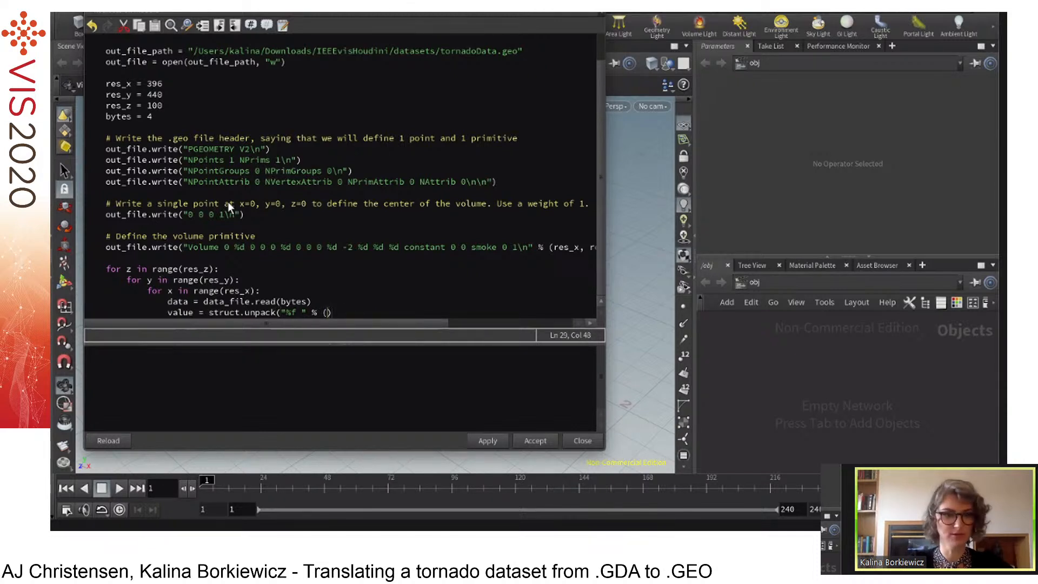
key(BackSpace)
key(BackSpace)
key(BackSpace)
Complete the struct.unpack call with data as its second argument and index [0], and start a new line.
text(, data)[0])
key(Return)
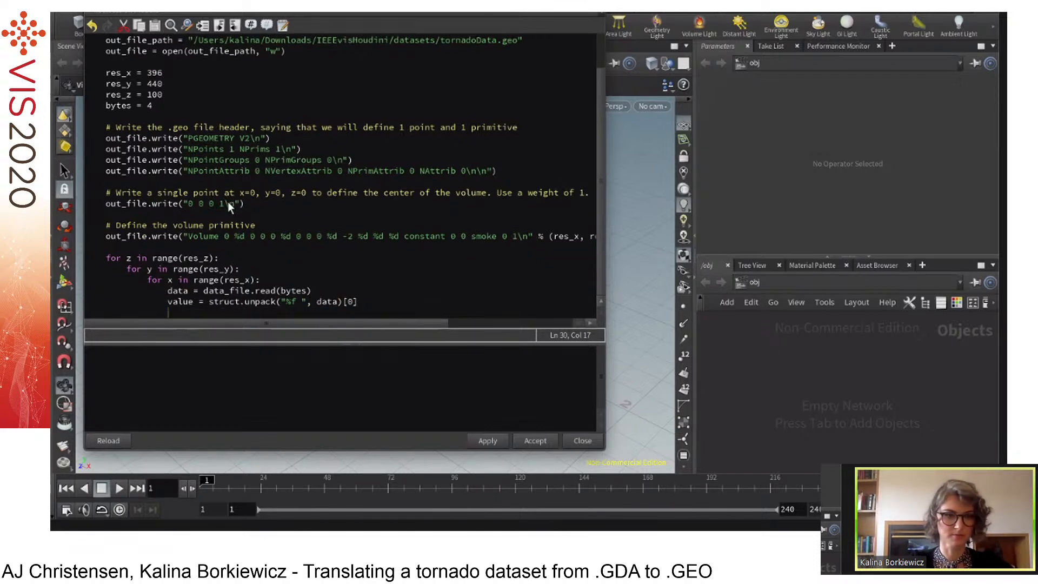
text(out_fi)
key(BackSpace)
key(BackSpace)
key(BackSpace)
key(BackSpace)
key(BackSpace)
key(BackSpace)
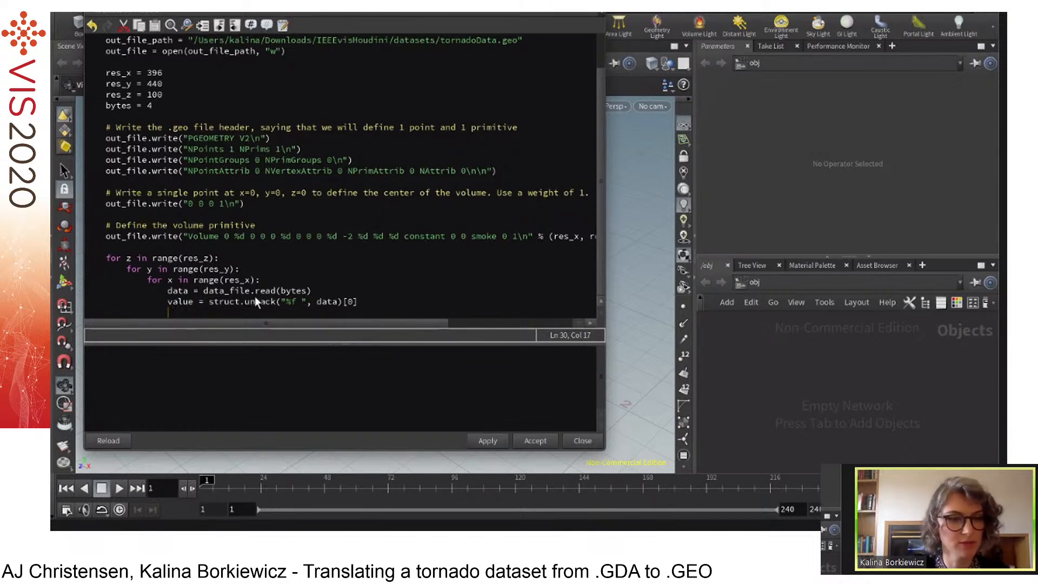
Add import struct at the start of the script, above the readTornado function.
drag(239, 301, 206, 302)
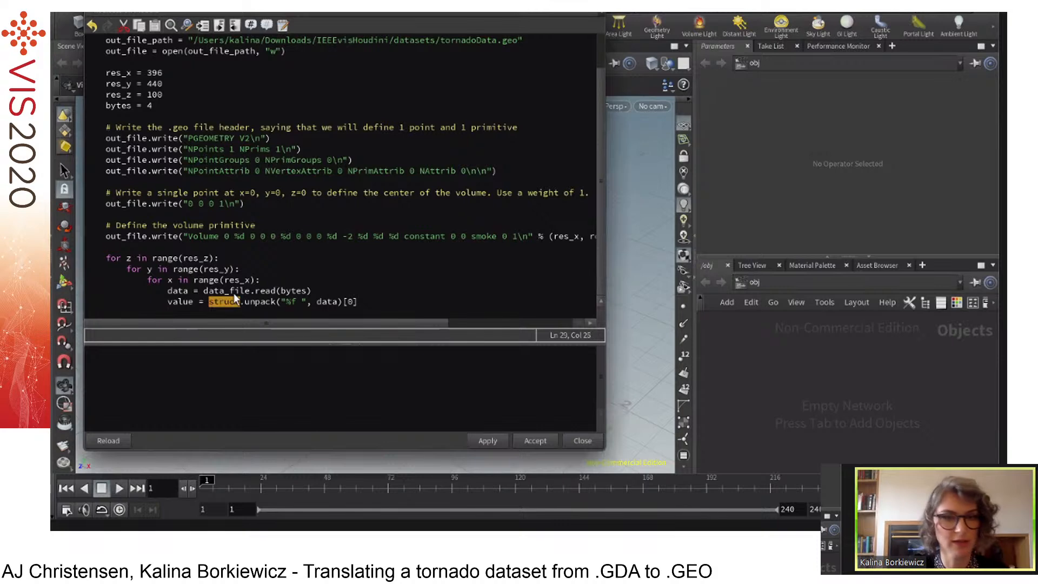
scroll(236, 299, up, 2)
click(87, 41)
scroll(86, 41, up, 2)
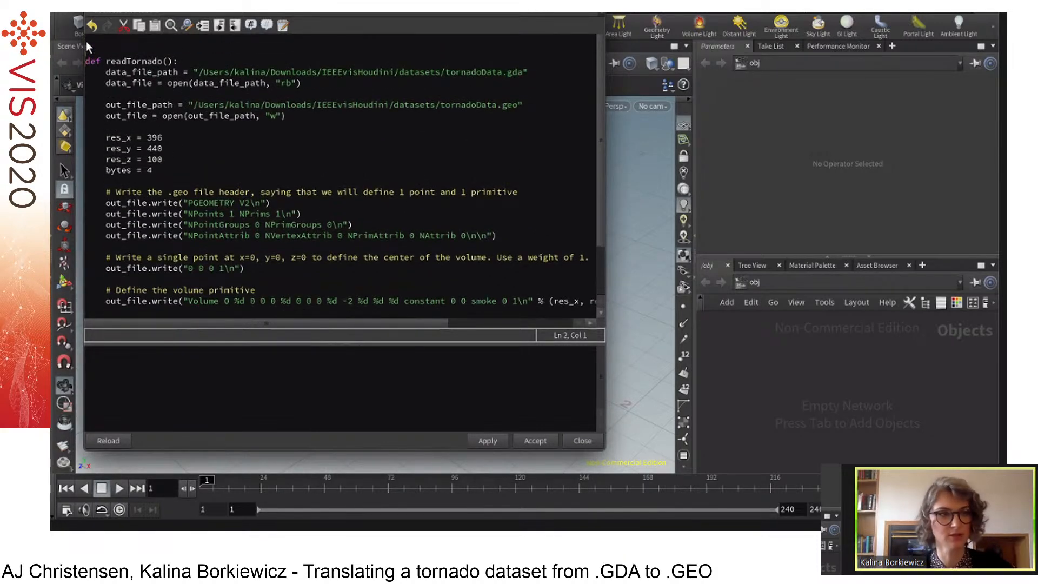
text(import s)
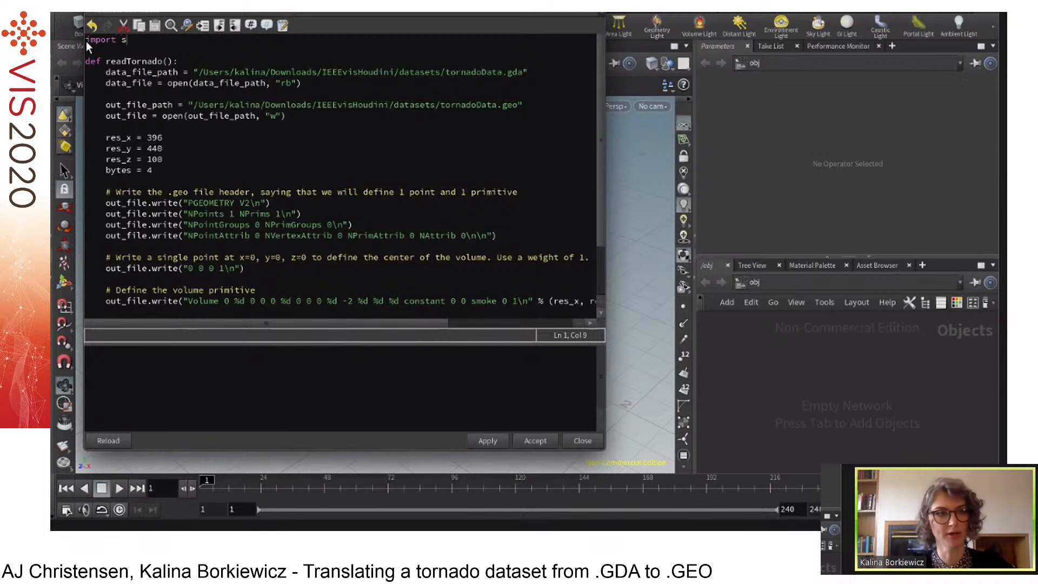
text(truct)
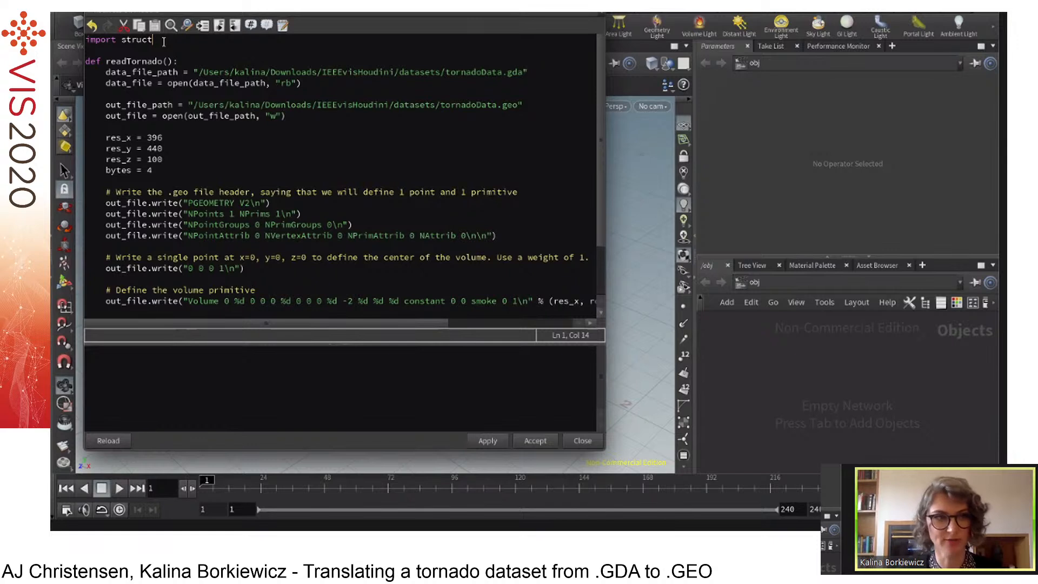
drag(155, 41, 84, 42)
key(Down)
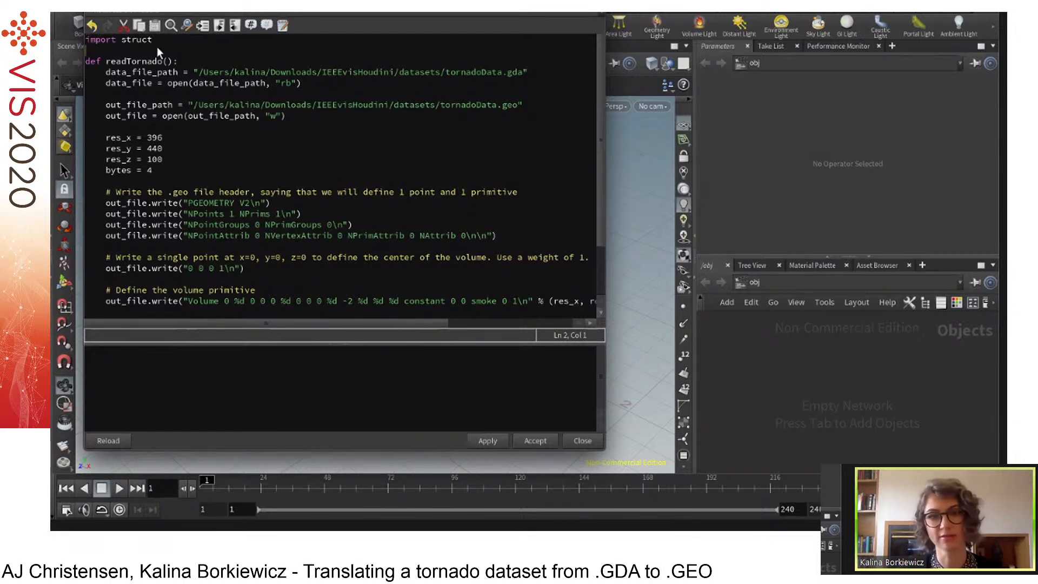
Below the struct.unpack line in the x loop, add the line out_file.write("%f " % (value)).
scroll(240, 120, down, 2)
click(370, 314)
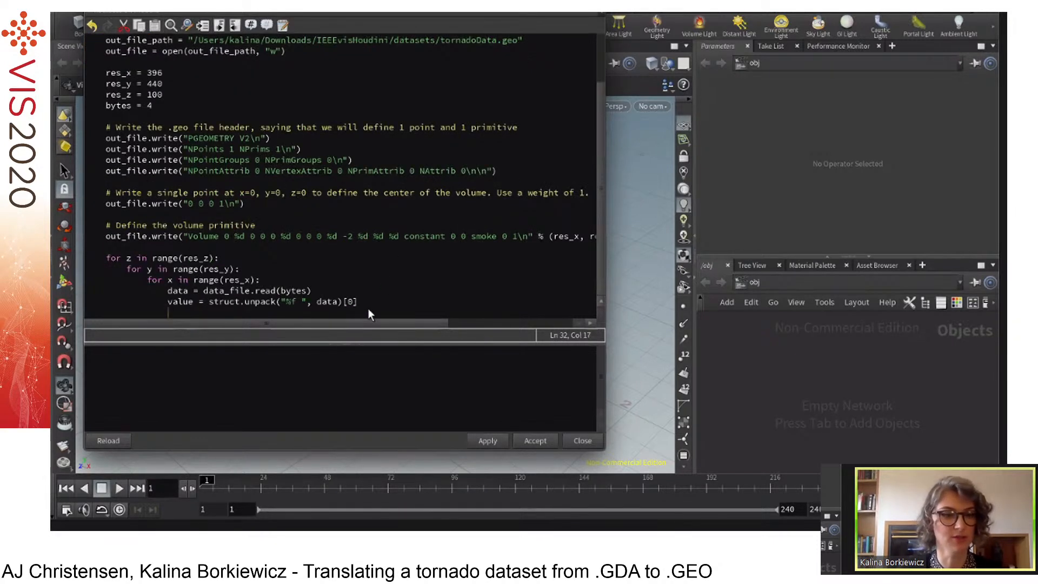
text(out_)
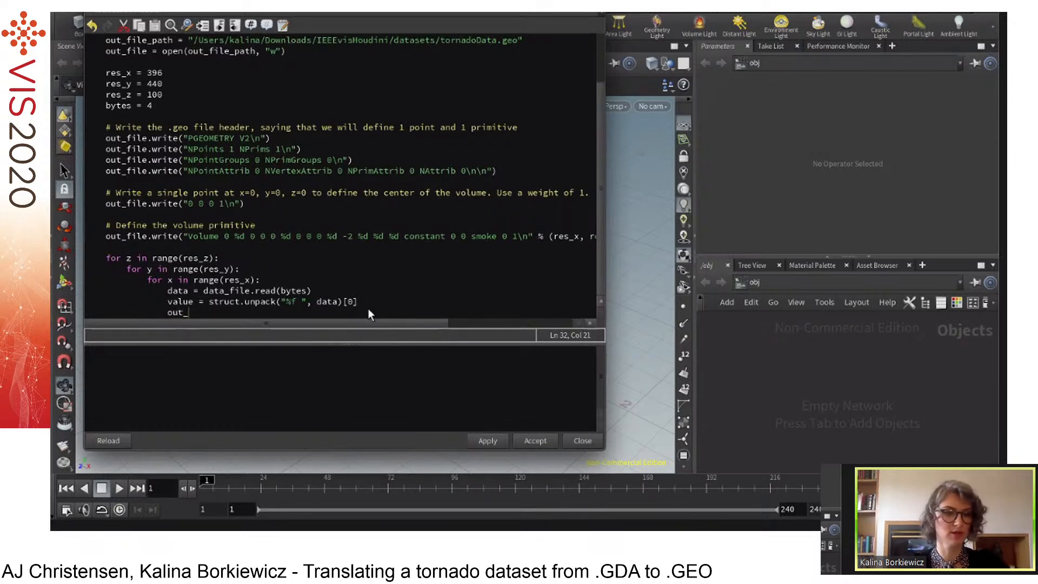
text(file.write))
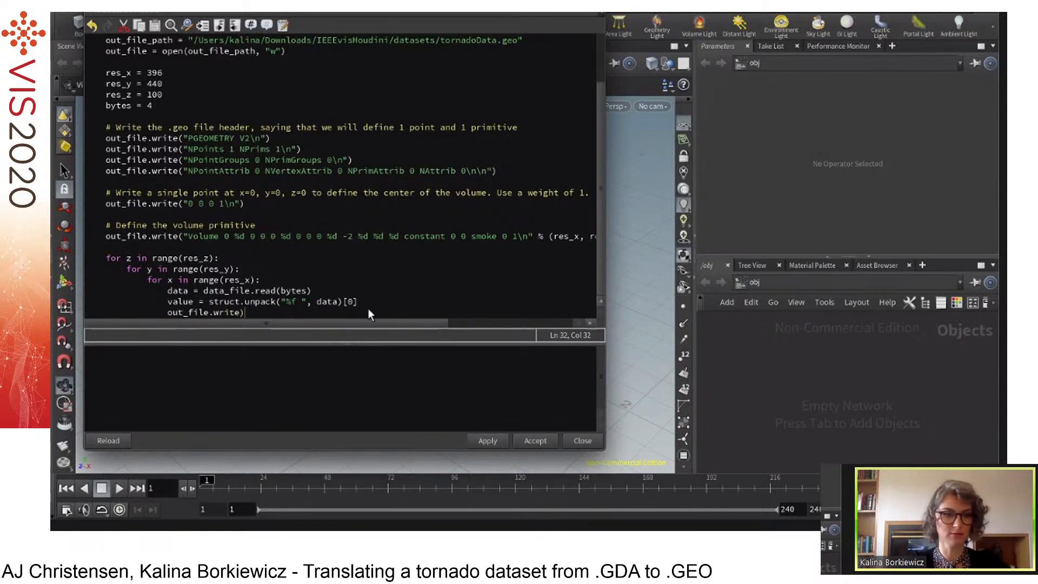
key(Left)
text(()
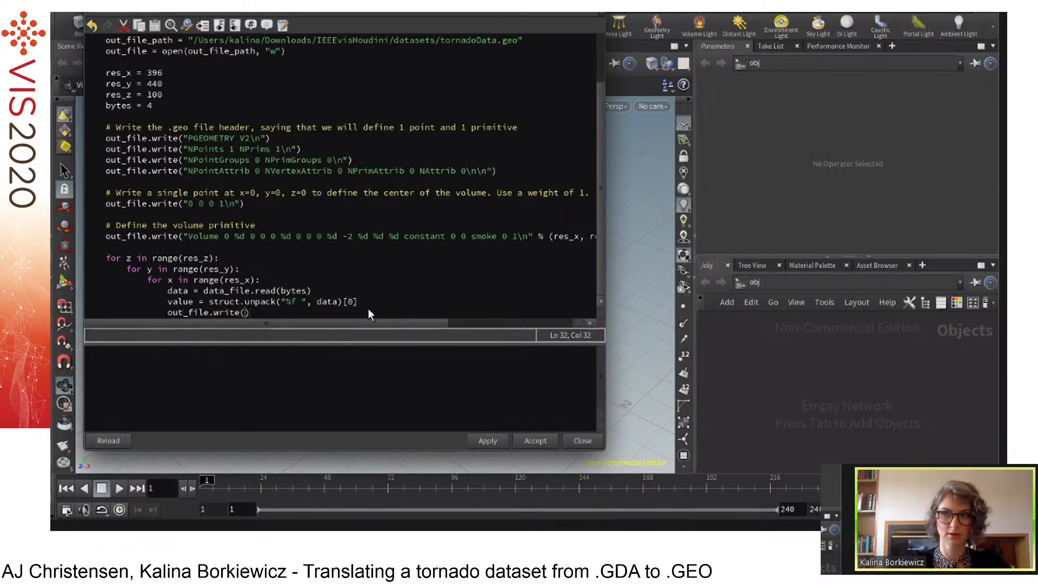
text(""%f )
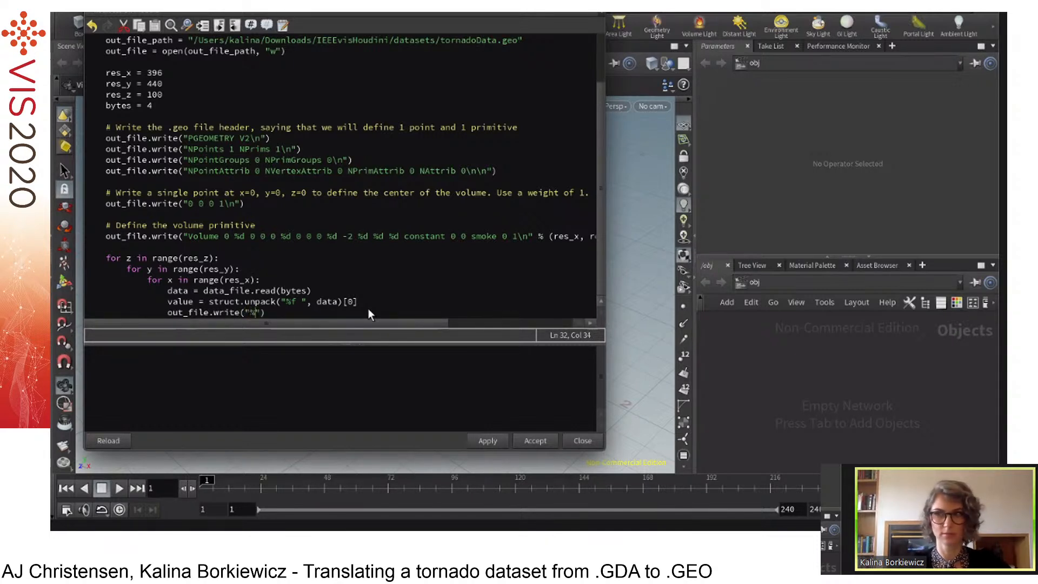
text( % ()
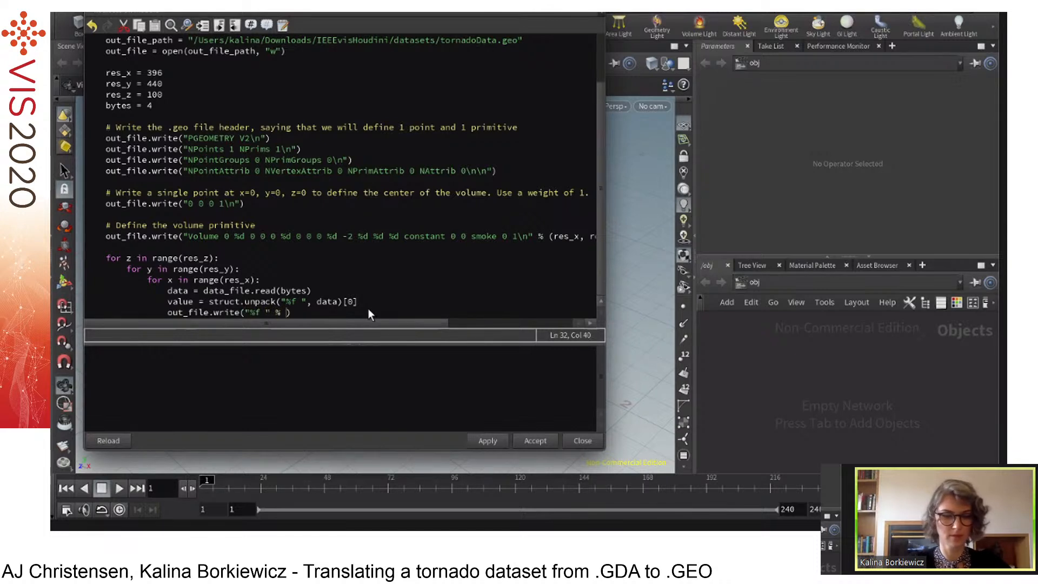
text(value)
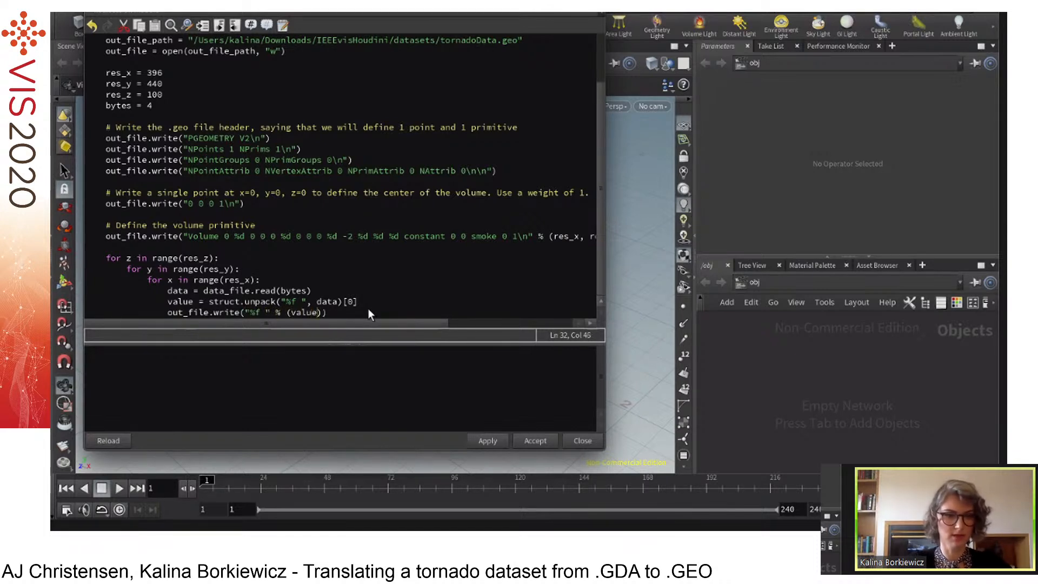
key(Right)
Change the format string in the struct.unpack call to "f".
click(290, 303)
key(Delete)
key(Right)
key(Delete)
After the nested loops, at the function's base indentation and following a blank line, add out_file.write("beginExtra").
key(Down)
key(End)
key(Return)
key(Return)
key(BackSpace)
key(BackSpace)
key(BackSpace)
key(BackSpace)
key(BackSpace)
key(BackSpace)
text(out_file.w)
text(rite()
text("")
text(beginE)
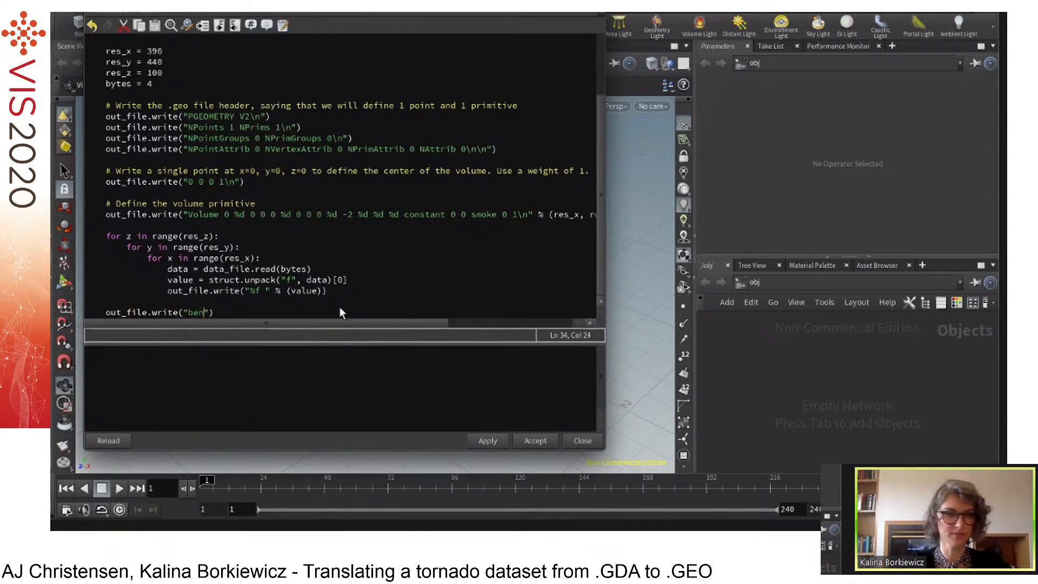
text(xtra)
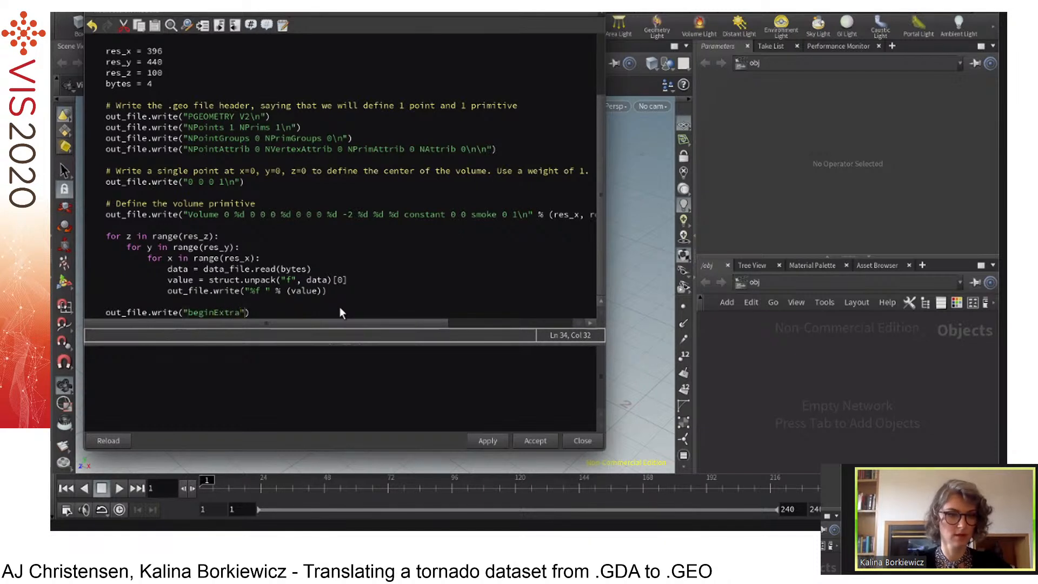
Add the line out_file.write("endExtra") directly below the beginExtra write.
key(End)
key(Return)
text(out_file.wri)
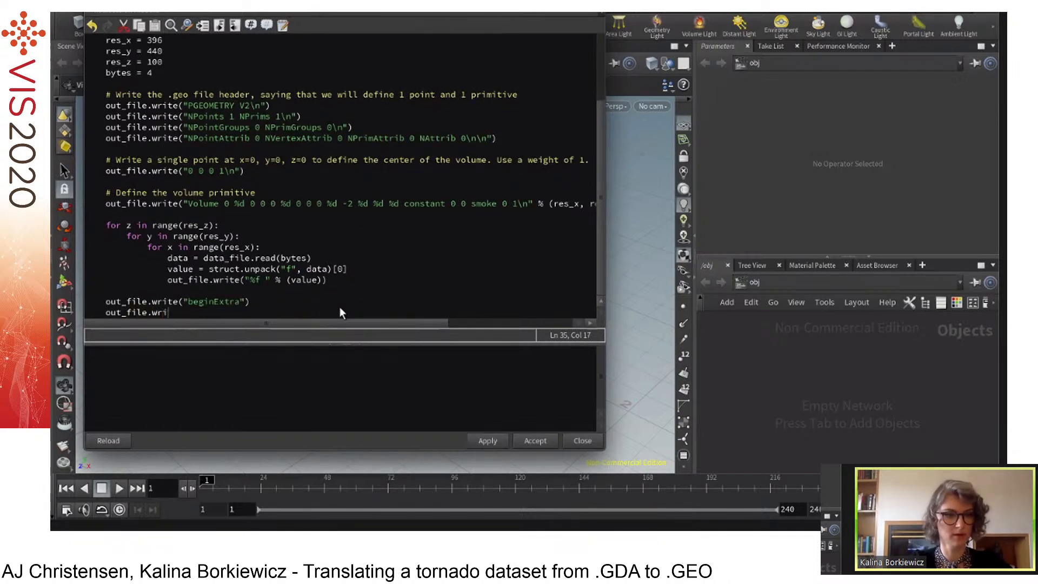
text(te()"endExtr)
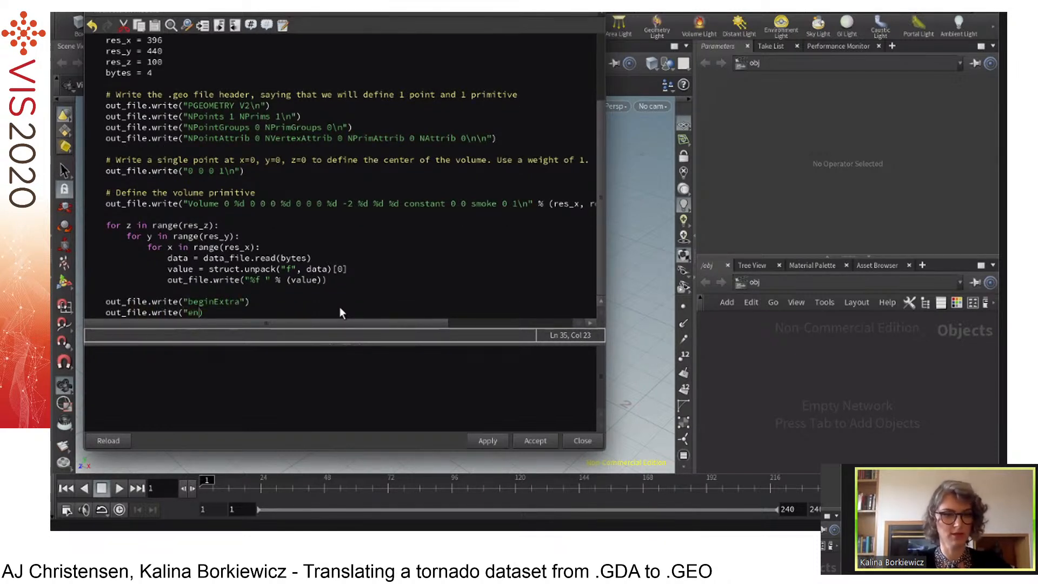
text(a")
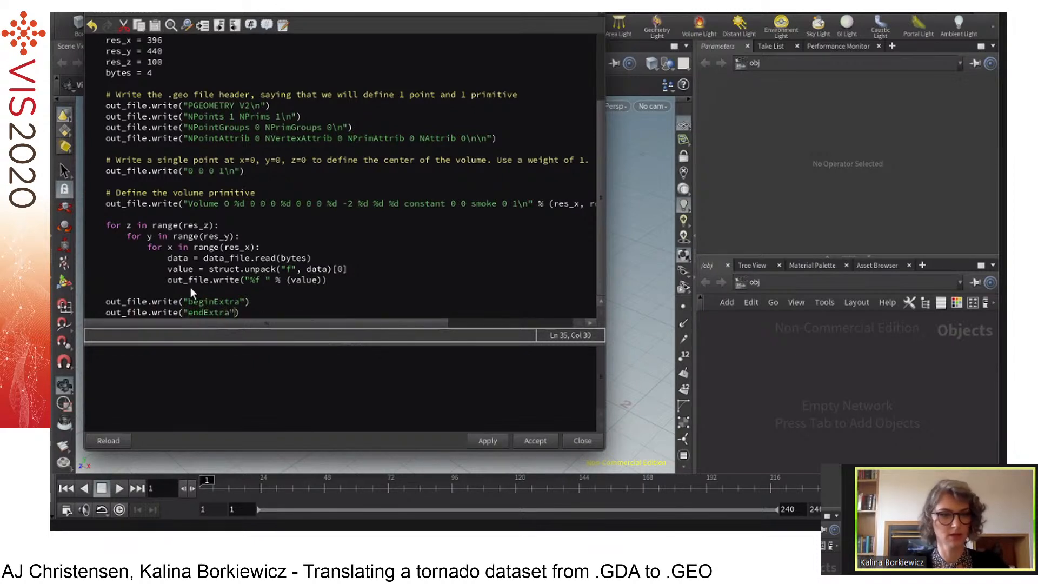
Add a \n newline both before and after beginExtra inside its write string.
text(\n)
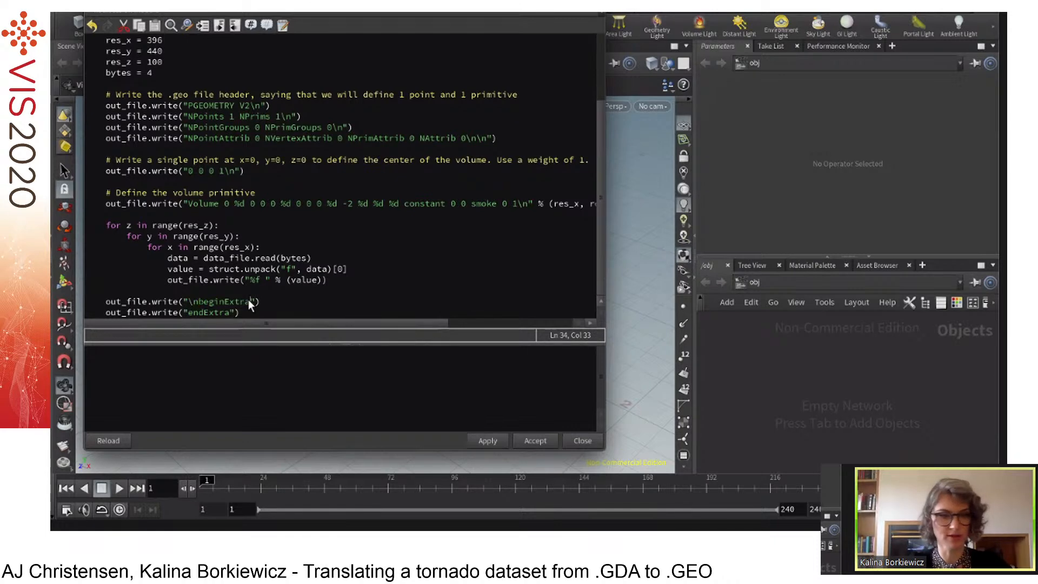
text(\n)
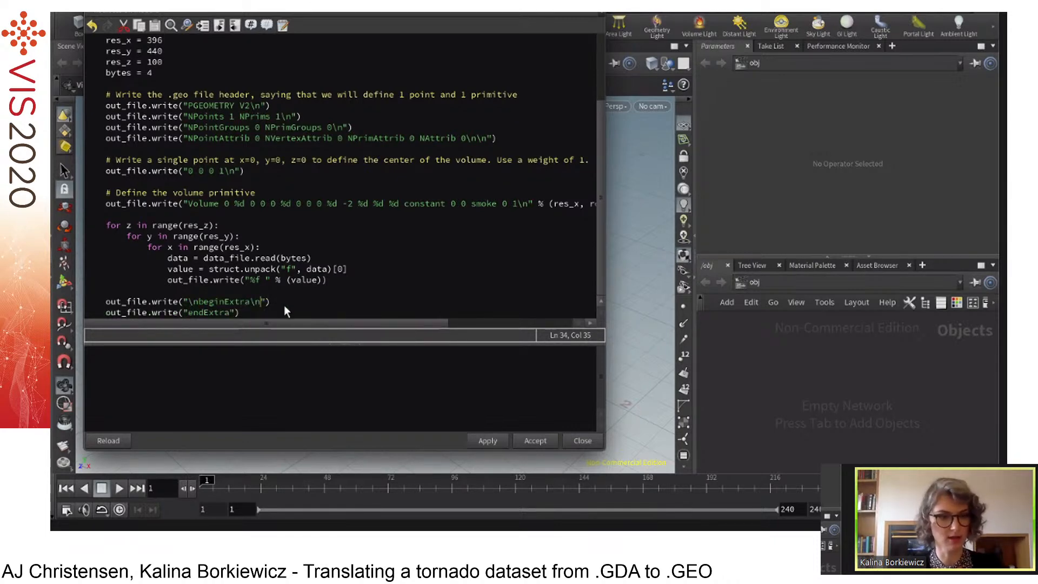
scroll(309, 195, up, 3)
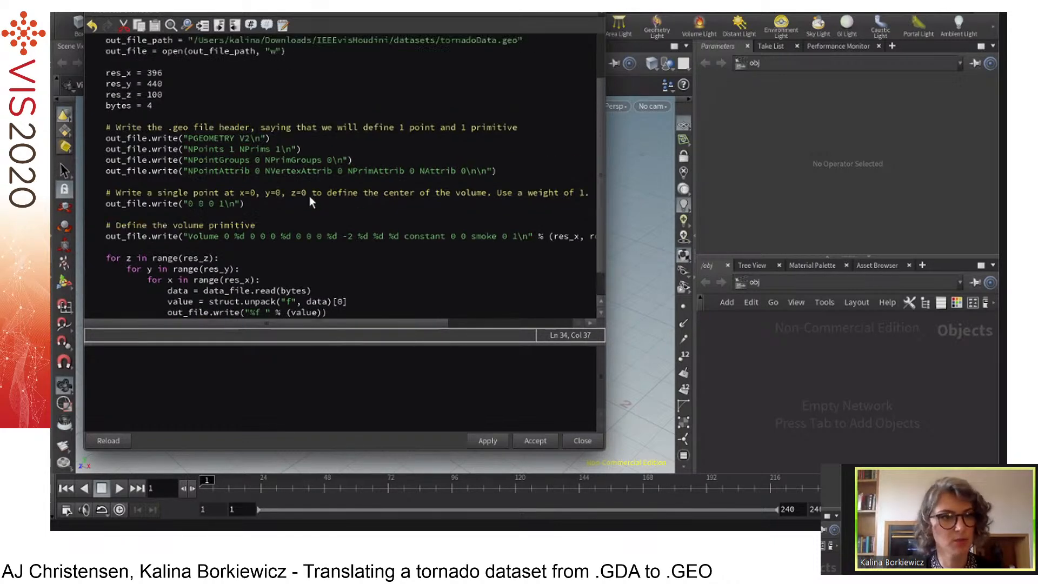
scroll(599, 100, down, 3)
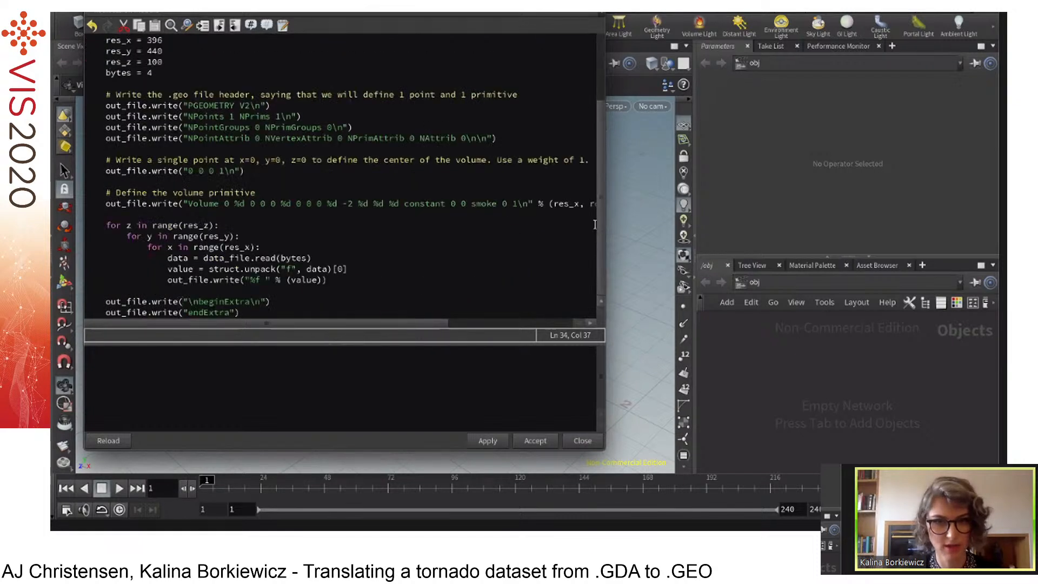
click(440, 270)
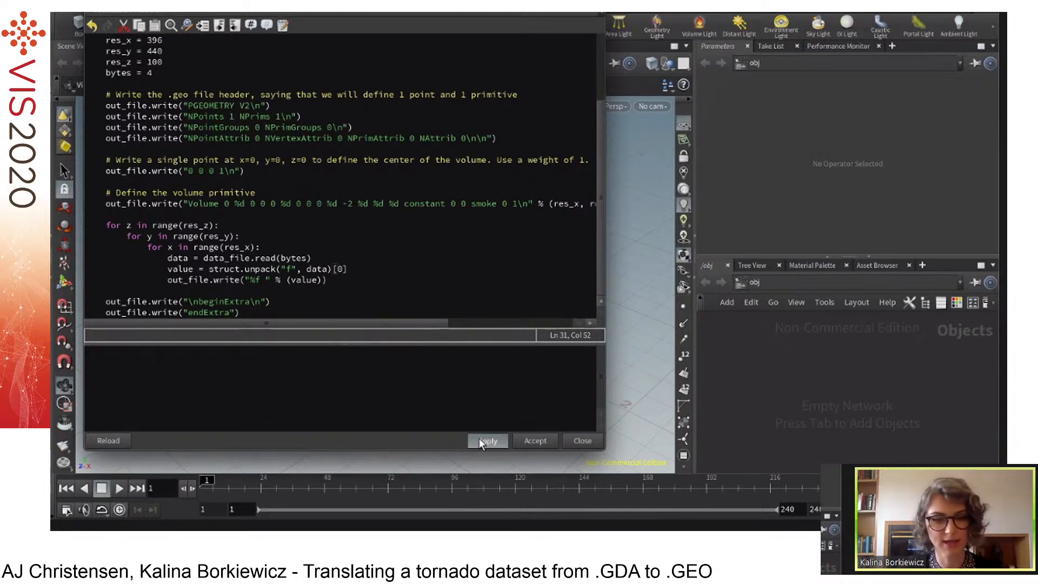
click(250, 247)
text(oeuhaoneu)
click(238, 225)
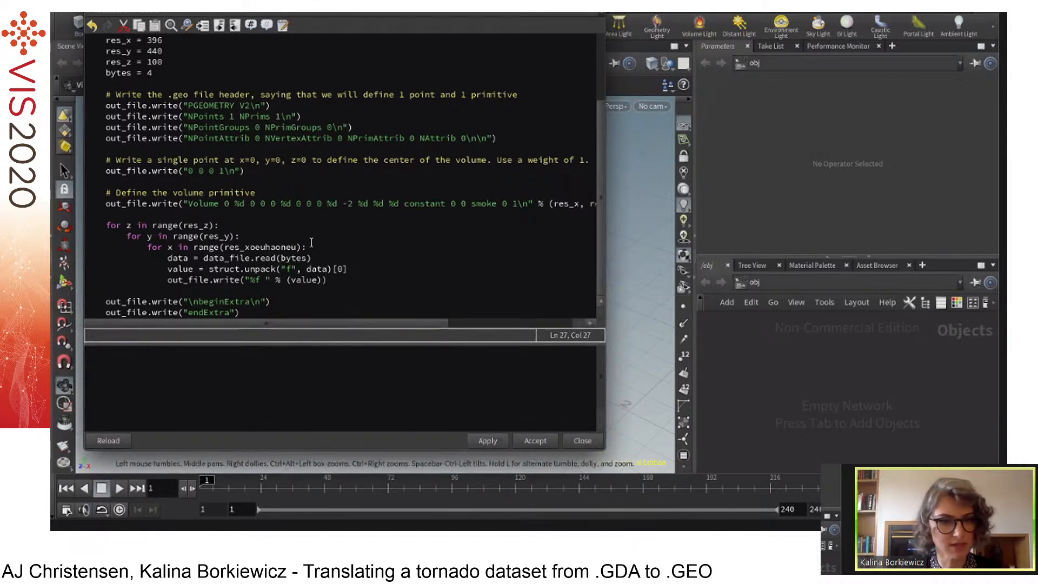
drag(296, 247, 251, 247)
key(BackSpace)
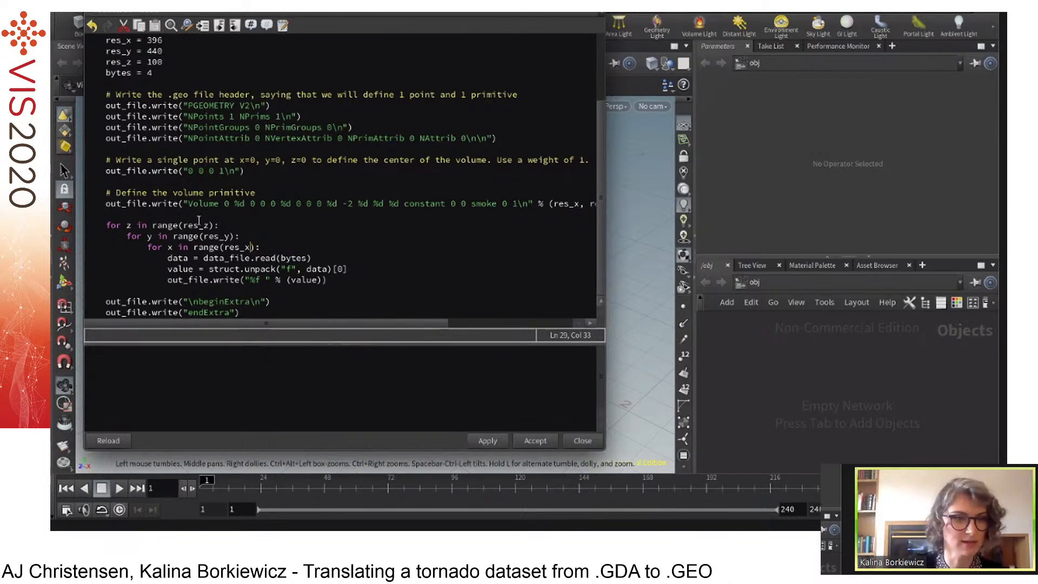
Append the invalid text eoueu to the bytes = 4 line, apply the script and examine the syntax error output.
click(178, 61)
click(180, 73)
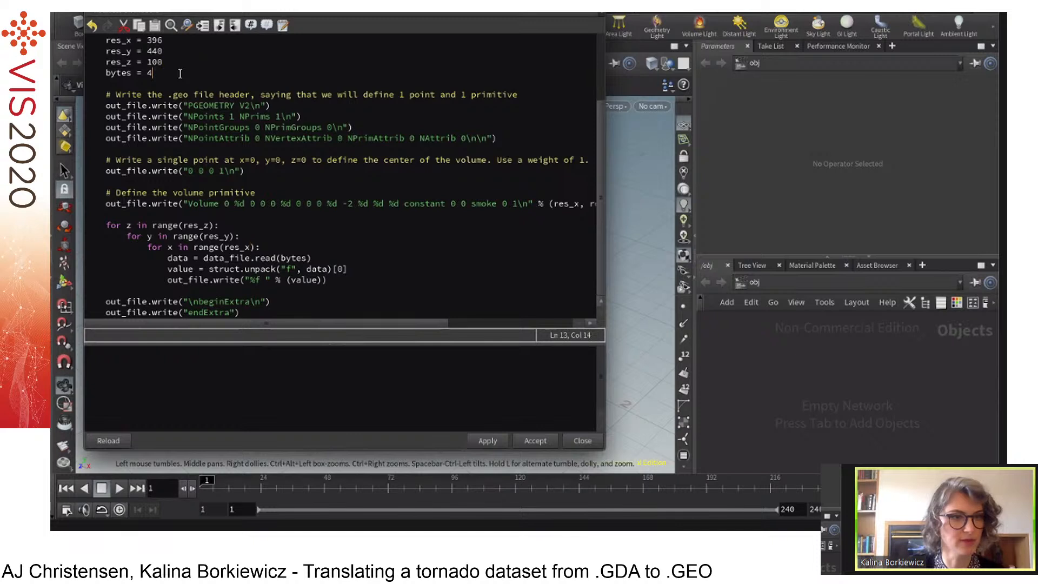
text(eoueu)
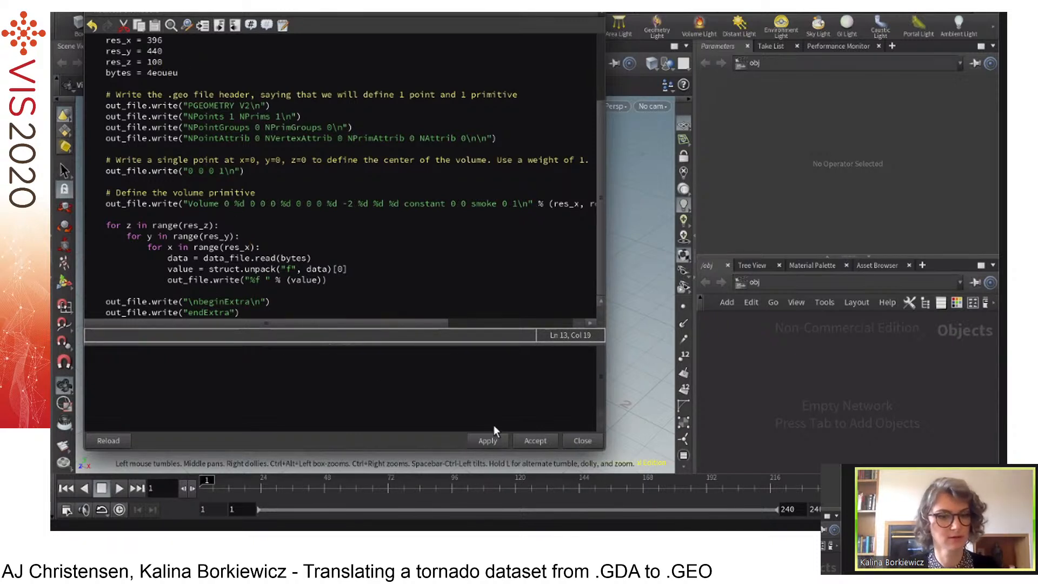
click(492, 440)
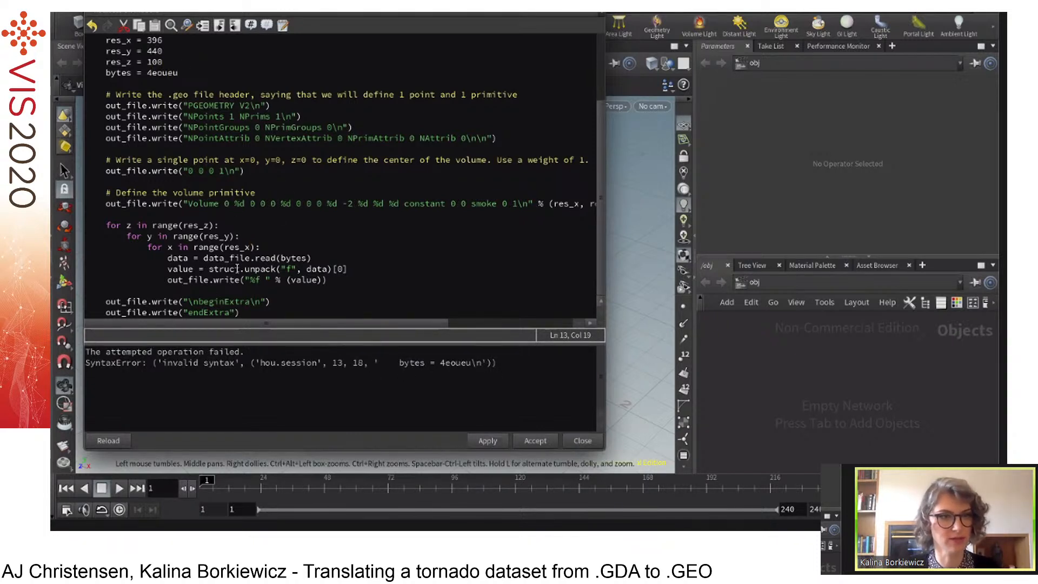
drag(179, 73, 151, 73)
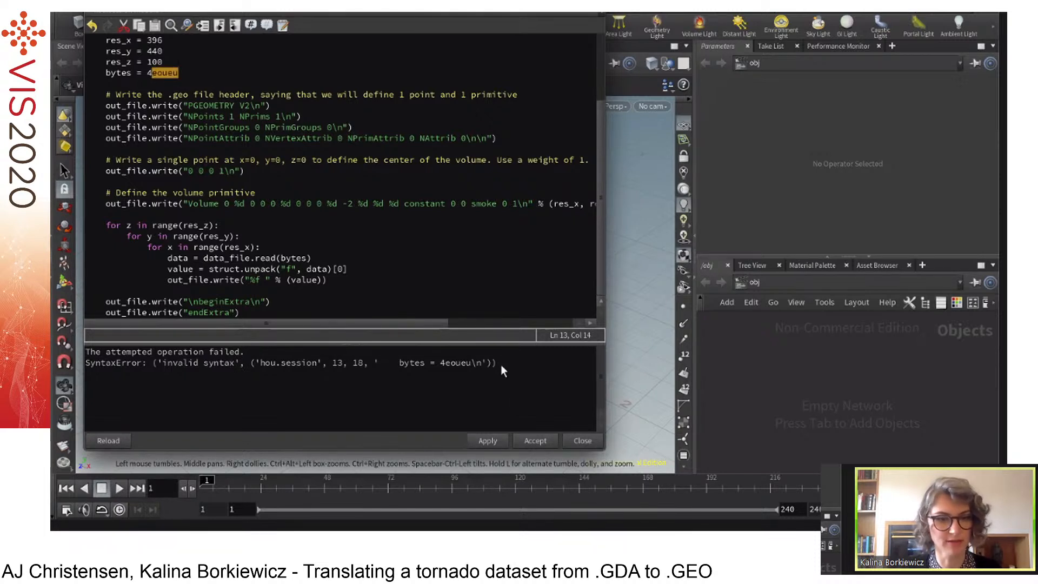
drag(335, 361, 213, 363)
Restore the line to bytes = 4, then apply and accept the script to close the source editor.
click(185, 74)
key(BackSpace)
key(BackSpace)
key(BackSpace)
key(BackSpace)
key(BackSpace)
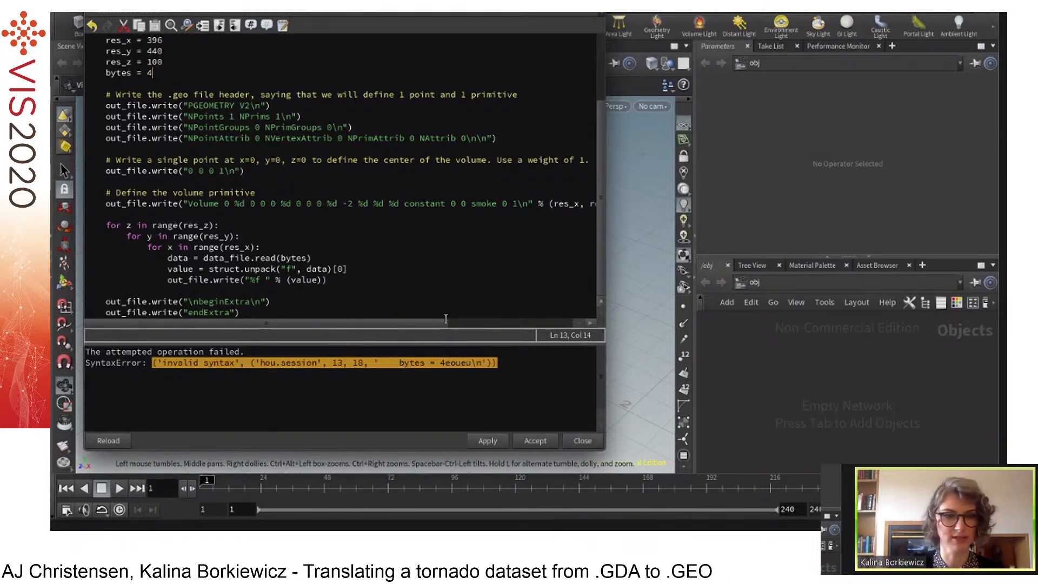
click(478, 445)
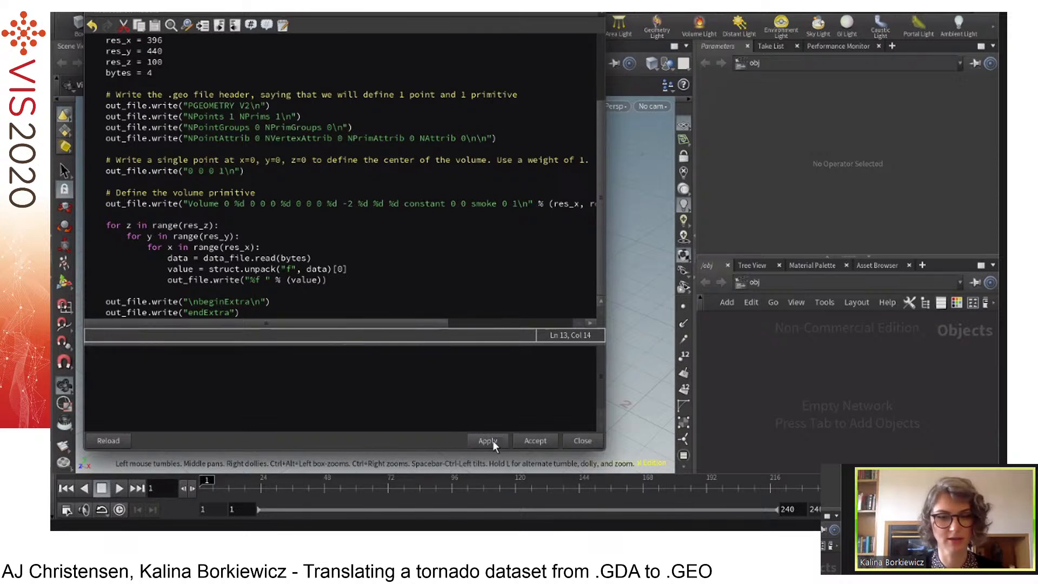
click(534, 441)
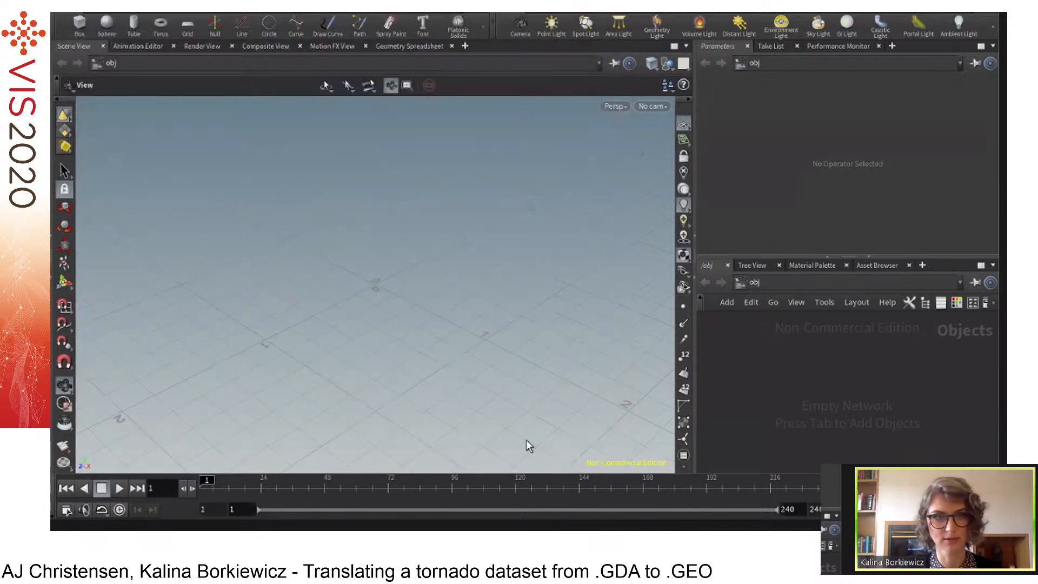
Open the Python Shell and reopen the Python Source Editor, arranging the two windows side by side.
click(460, 12)
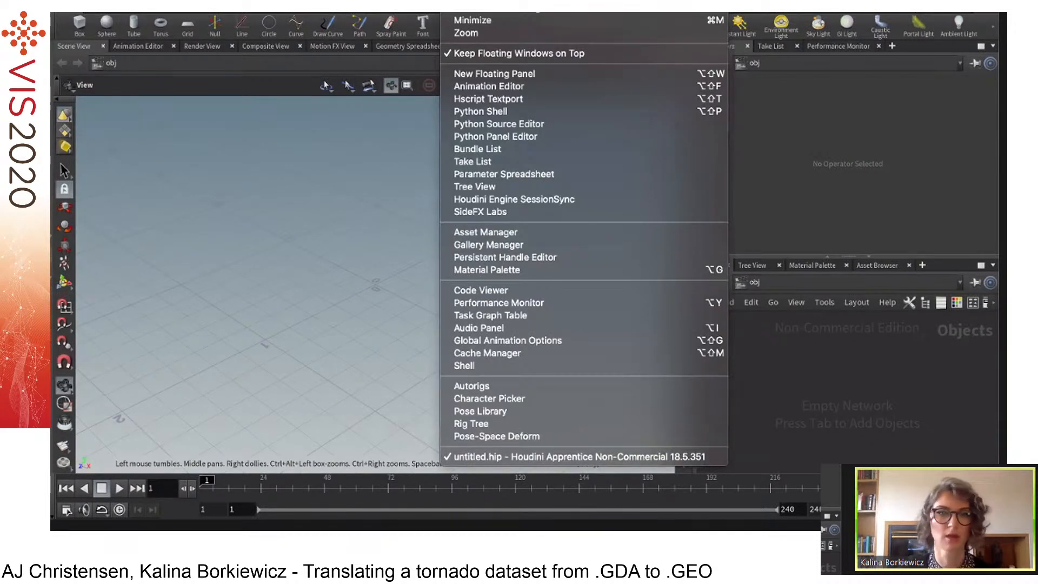
click(591, 112)
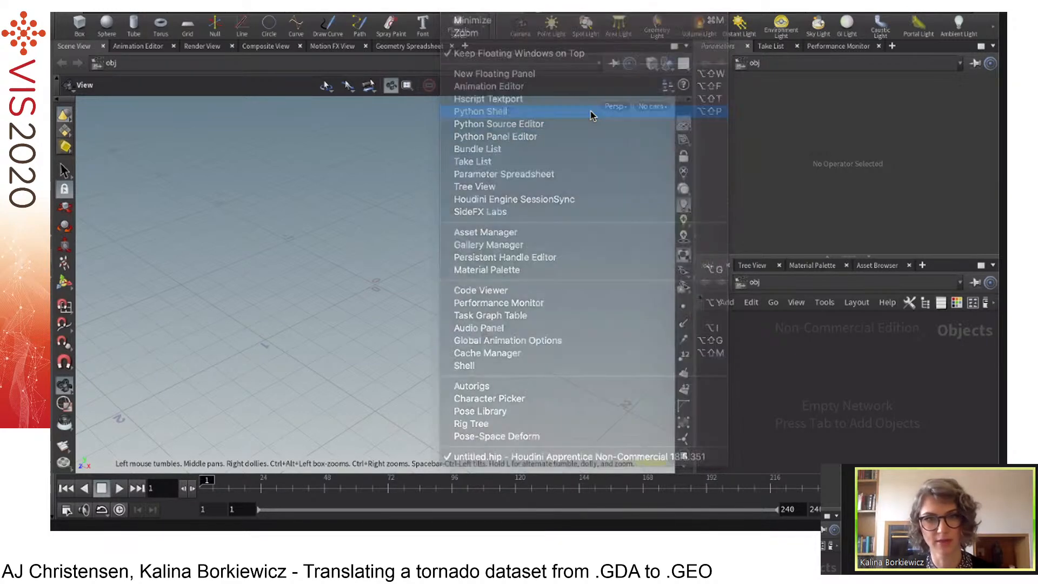
drag(607, 13, 762, 7)
click(457, 11)
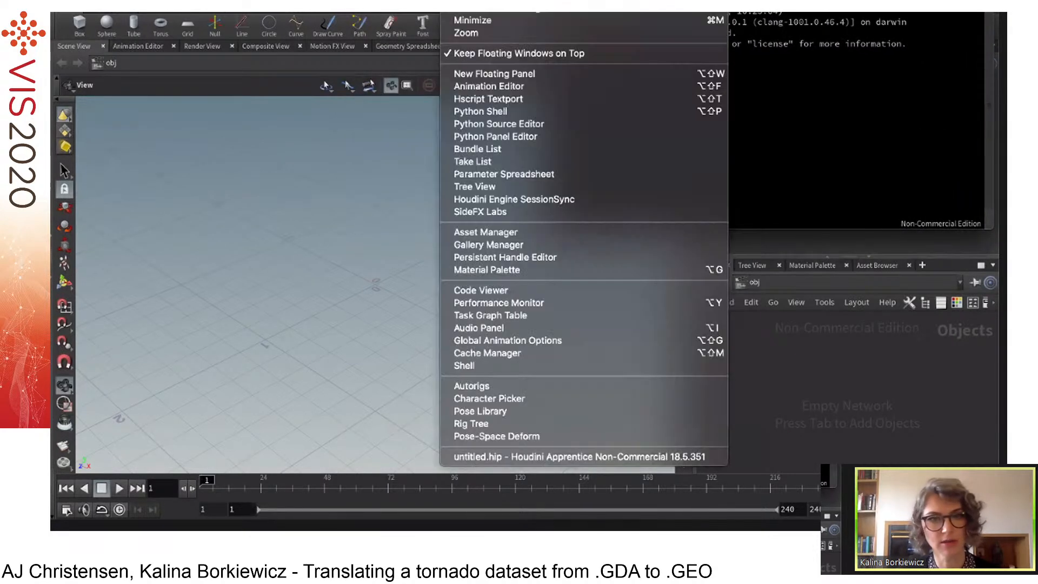
click(517, 128)
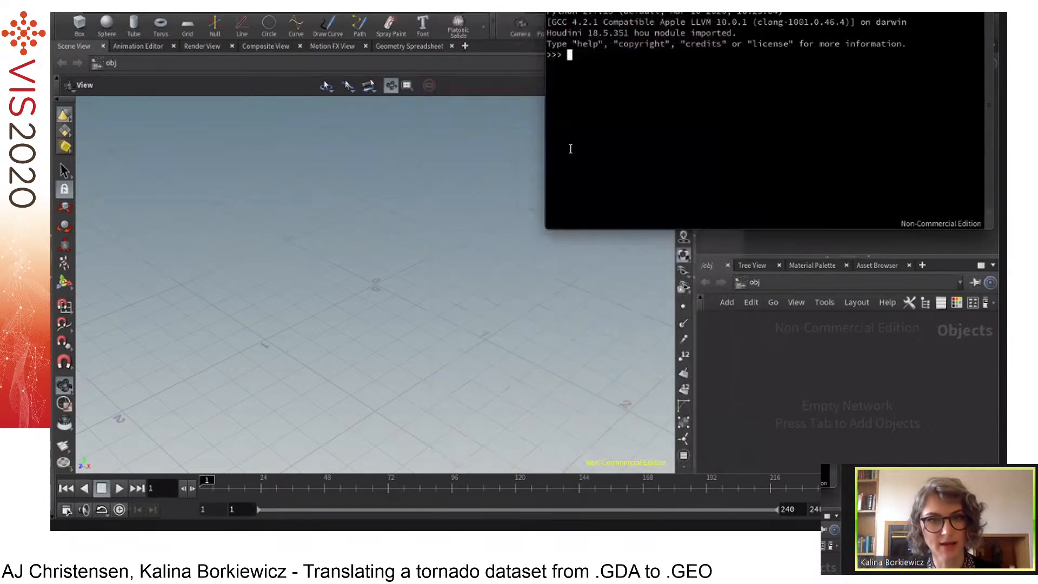
drag(528, 27, 492, 27)
drag(568, 134, 501, 134)
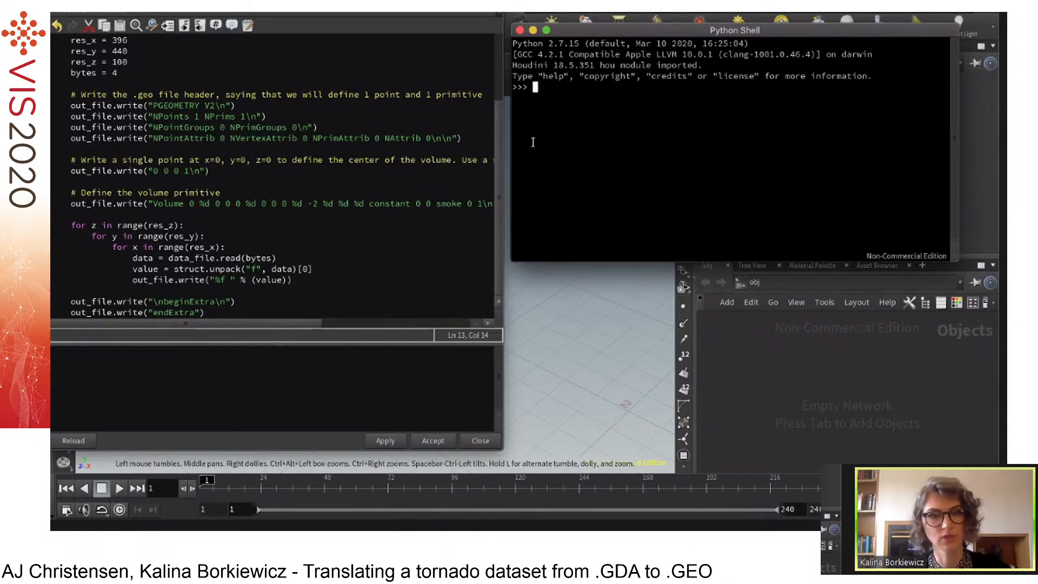
Run the readTornado function from the Python Shell with hou.session.readTornado().
scroll(495, 139, up, 3)
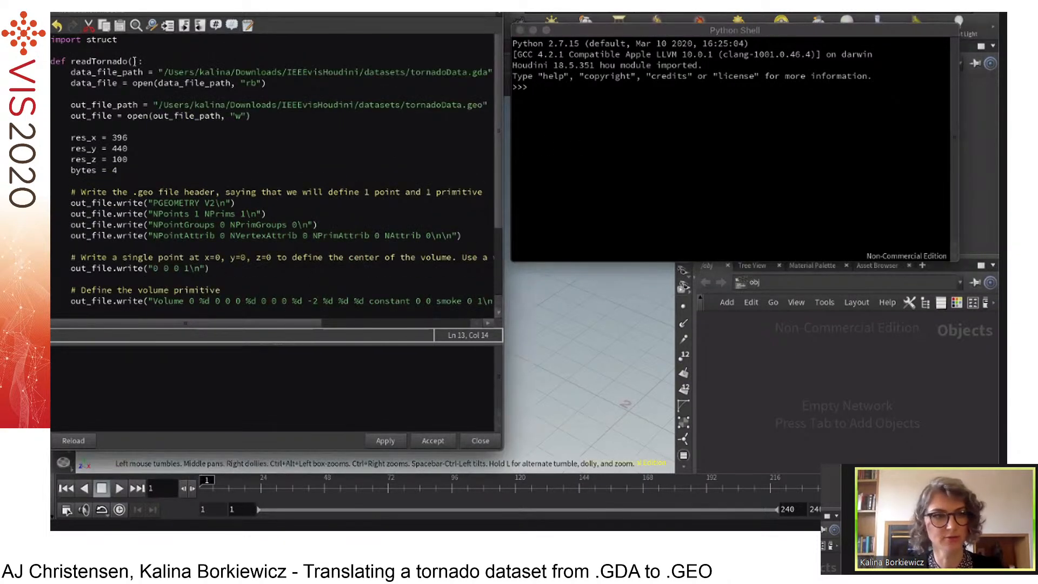
drag(139, 61, 67, 61)
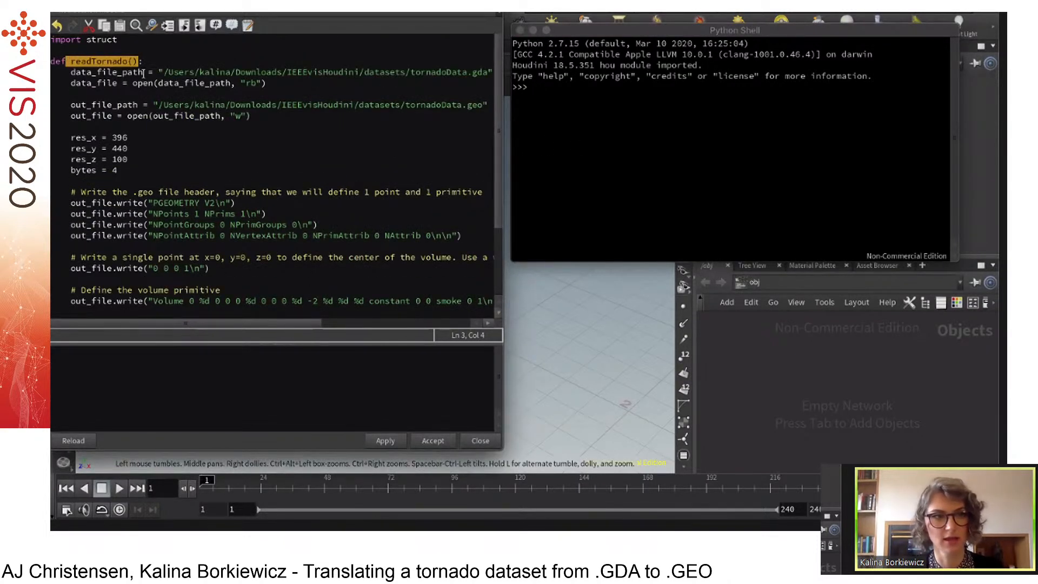
click(576, 161)
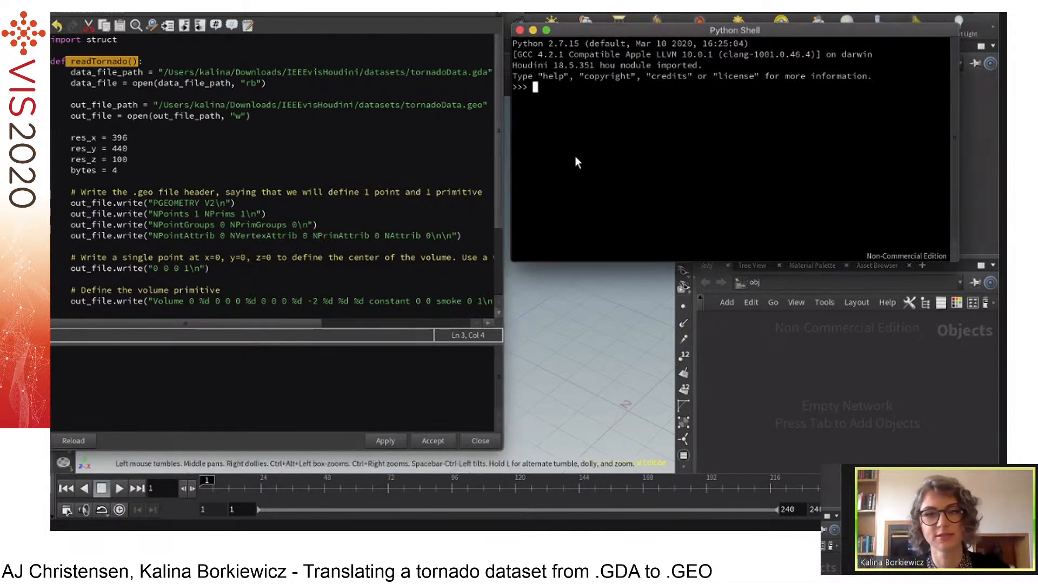
text(hou.)
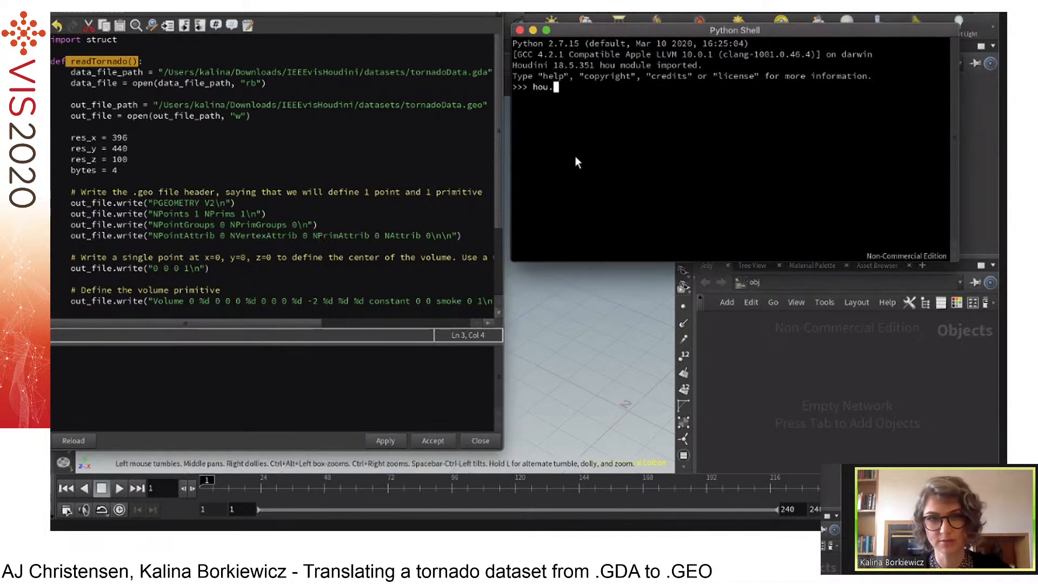
text(session)
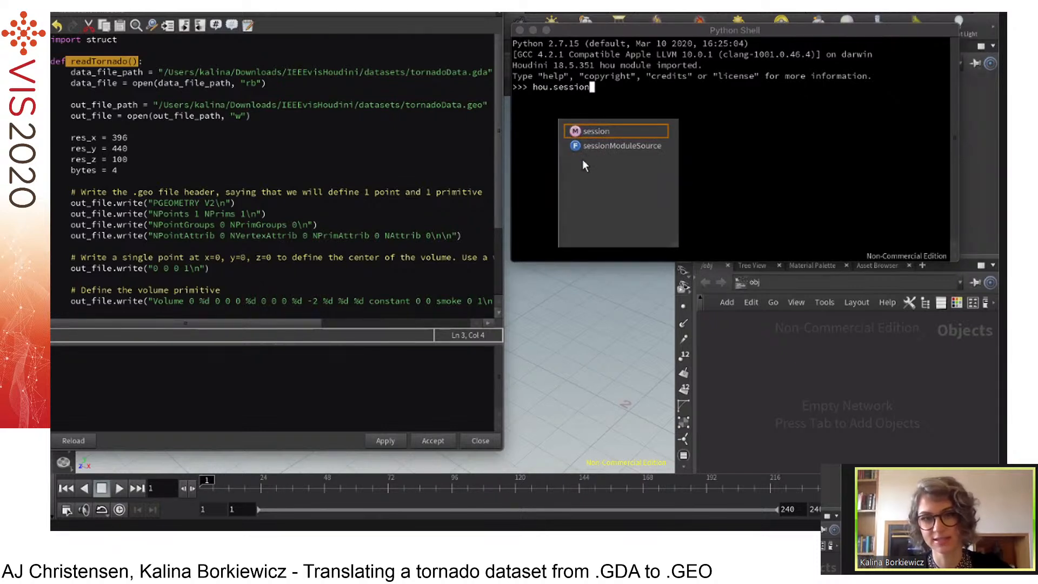
text(.)
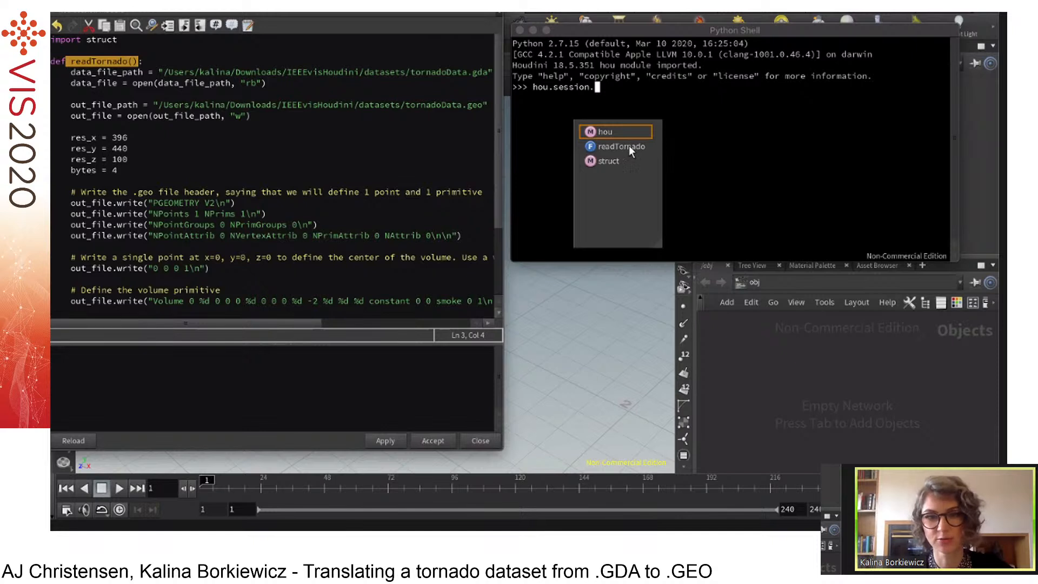
text(readT)
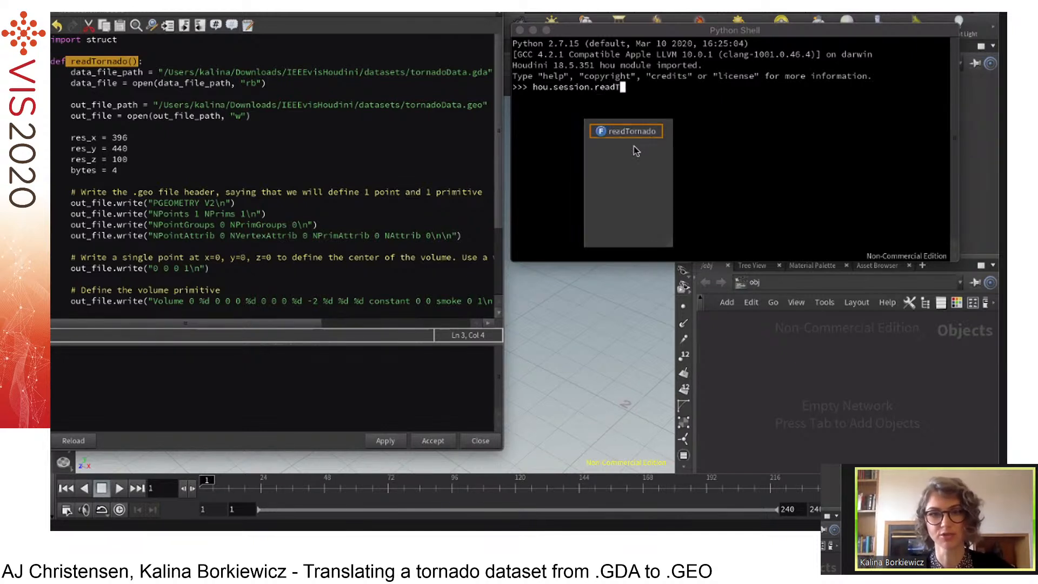
text(ornado())
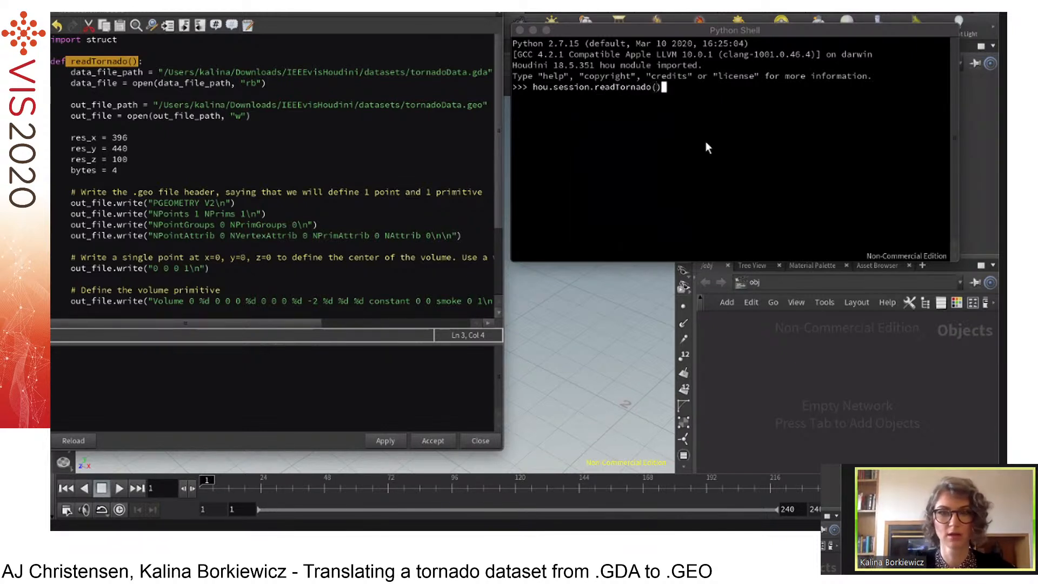
key(Return)
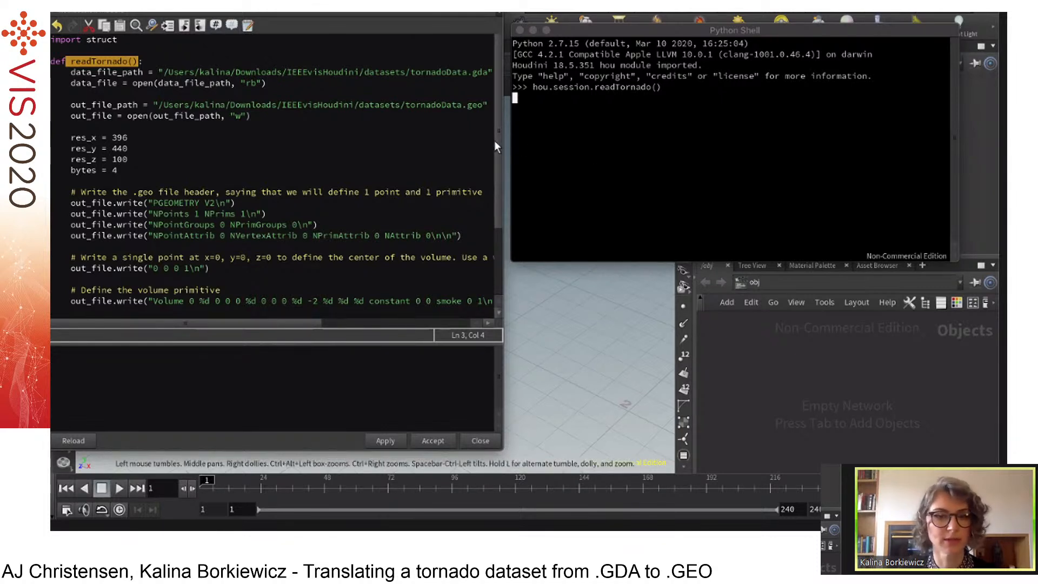
Close the Python Shell, accept the source editor, and resize the panes to enlarge the parameters and network areas.
drag(485, 103, 158, 105)
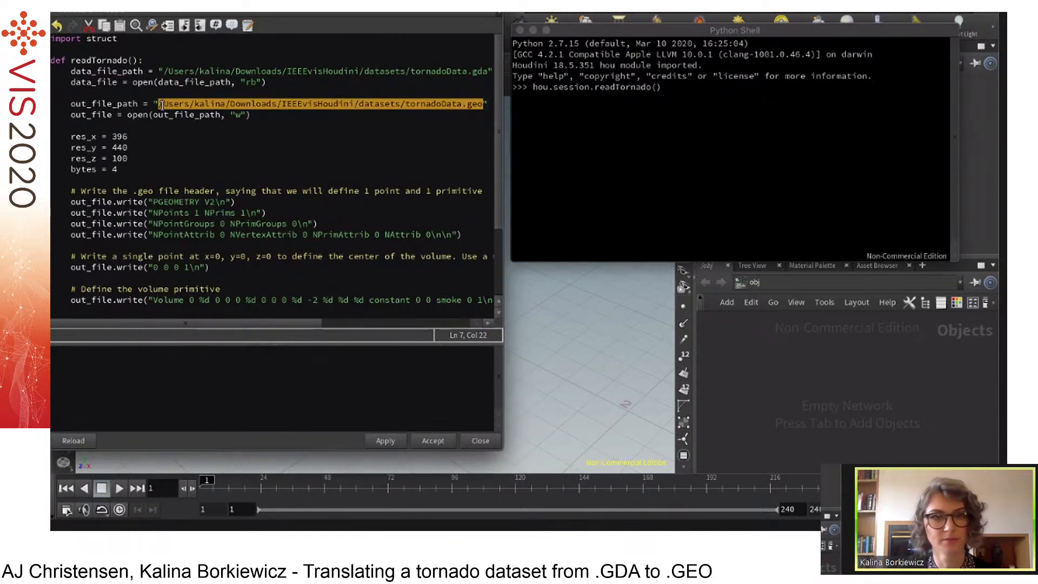
click(524, 104)
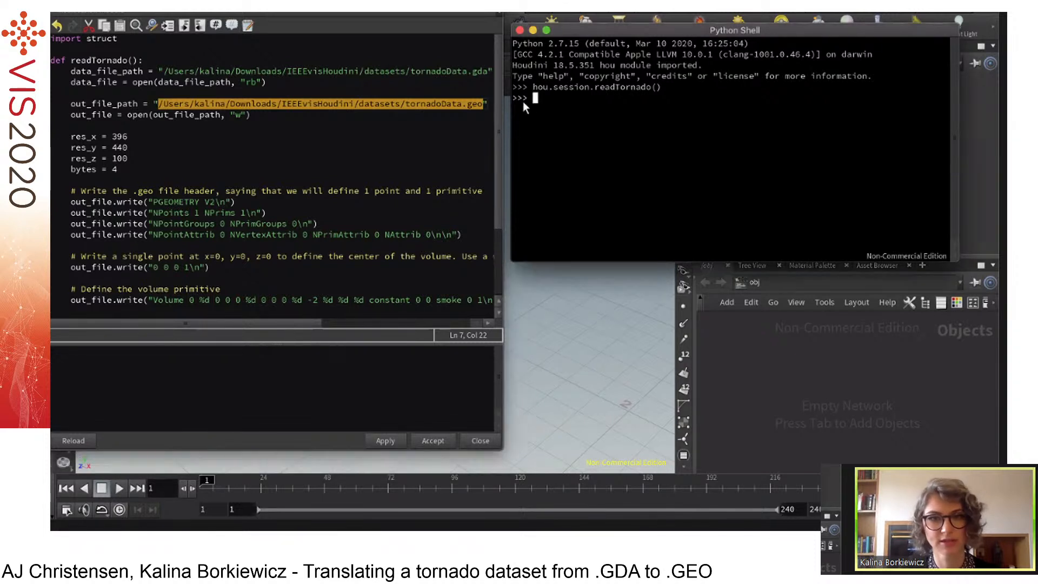
click(521, 31)
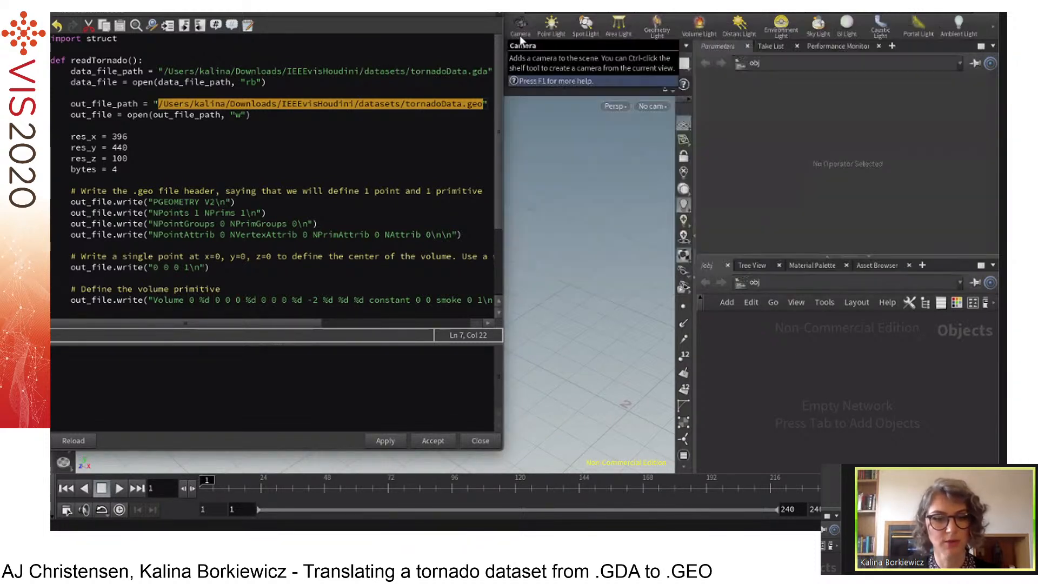
click(434, 441)
drag(695, 379, 564, 377)
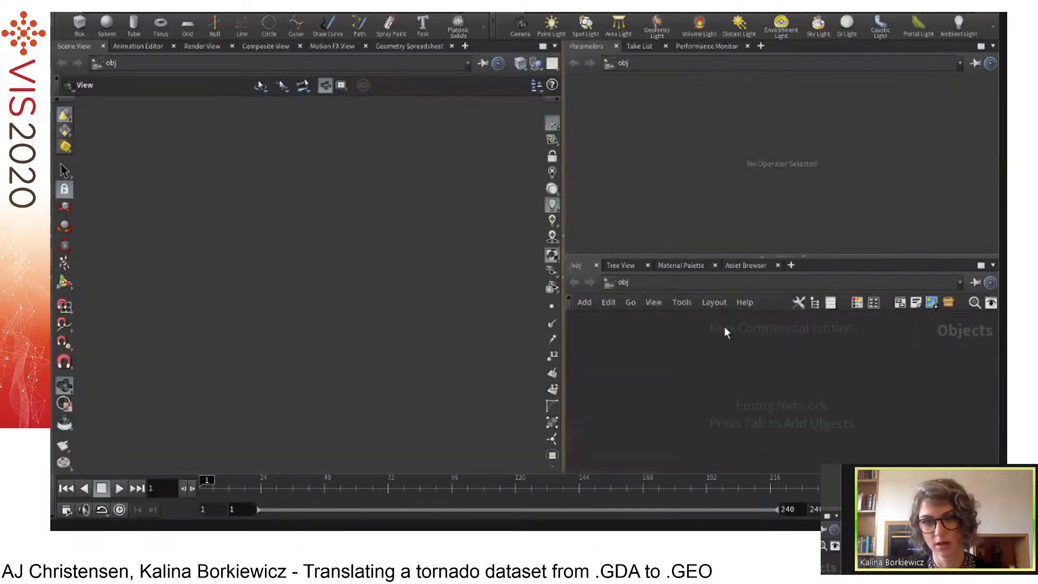
drag(789, 258, 779, 184)
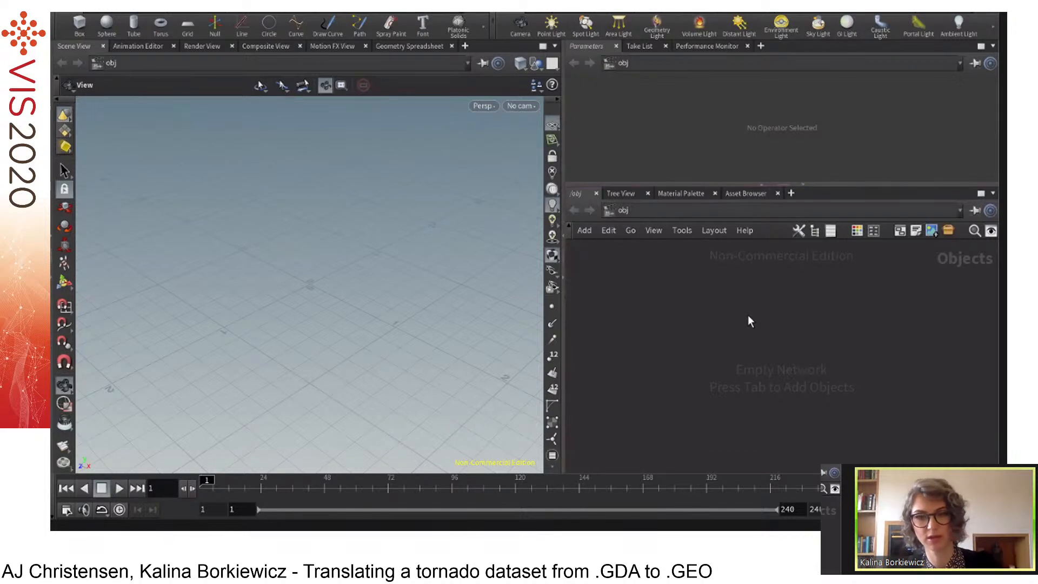
Add a Geometry node to the obj network and go inside it.
key(Tab)
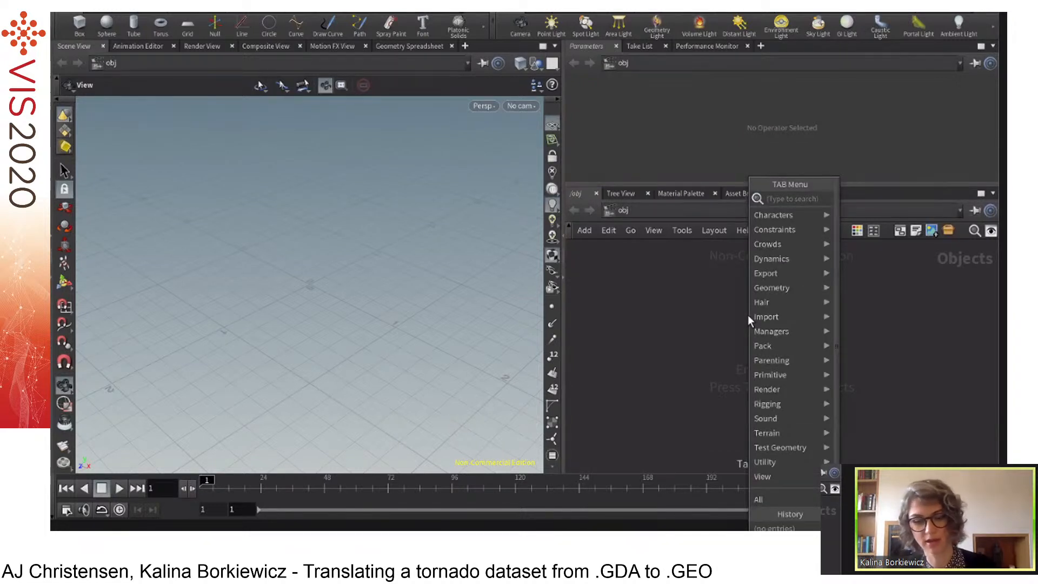
text(geo)
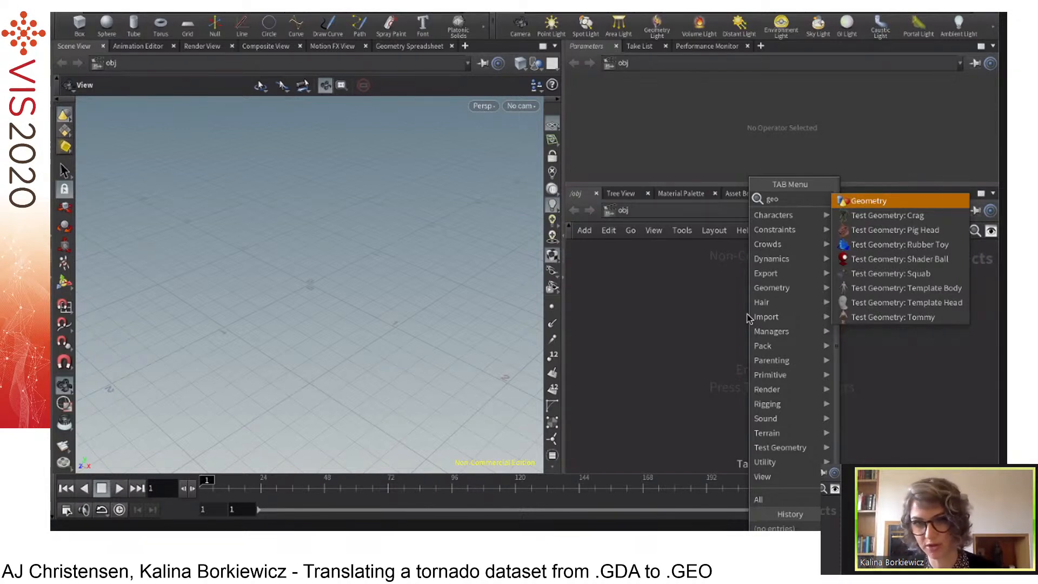
click(874, 201)
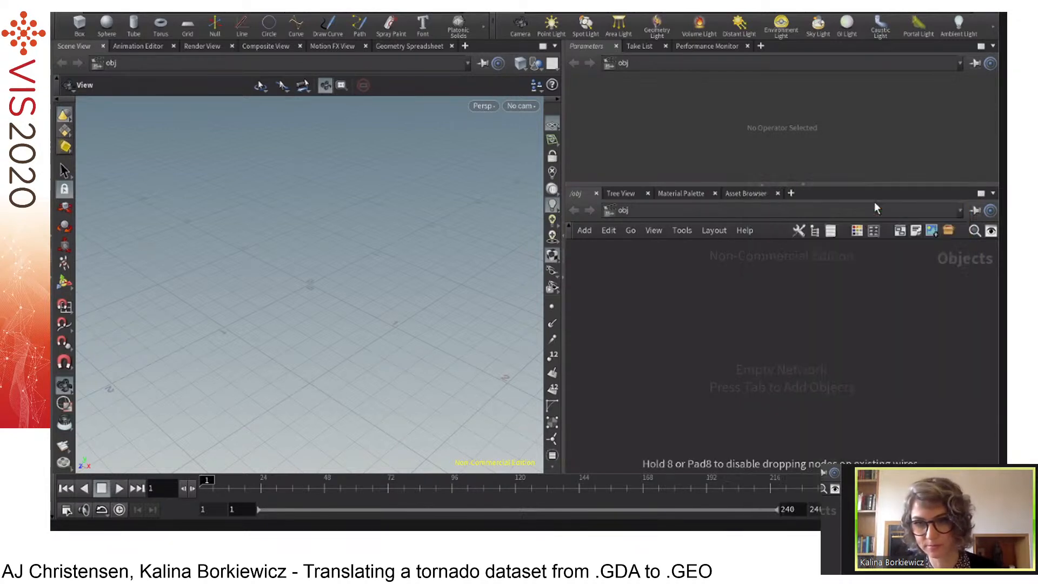
click(770, 339)
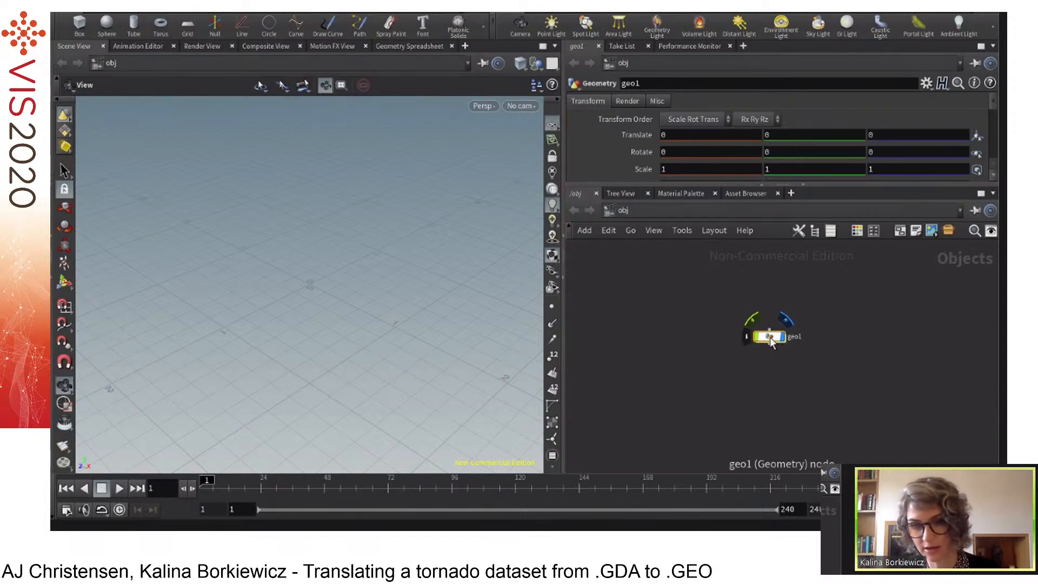
double_click(771, 337)
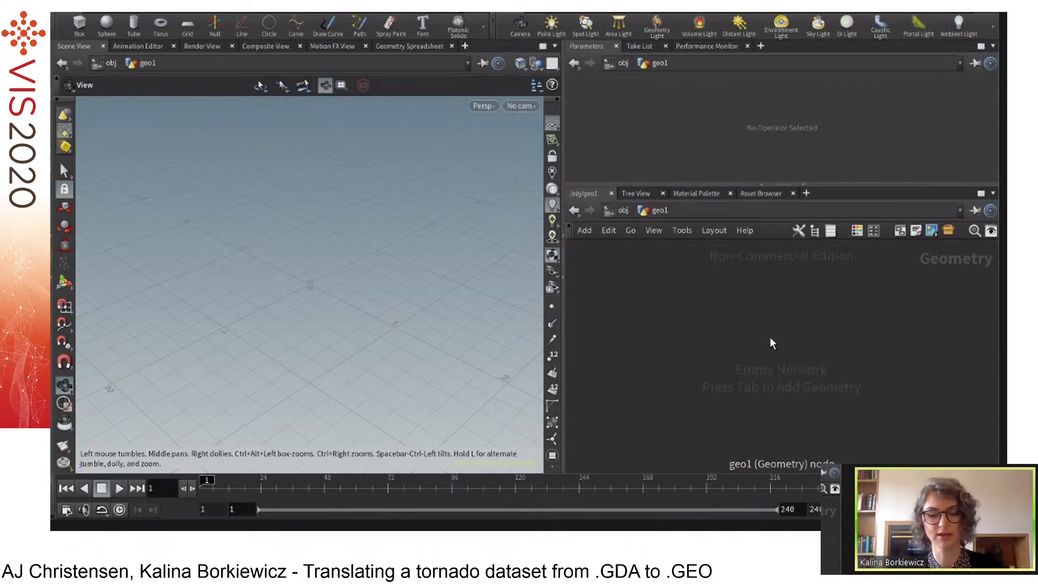
Add a File node inside the geo1 network.
key(Tab)
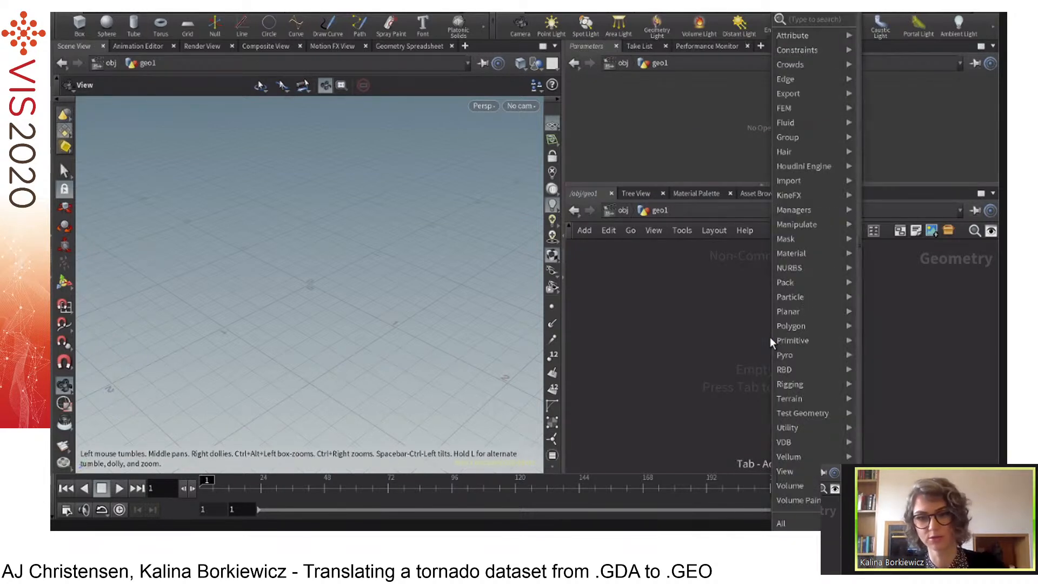
text(file)
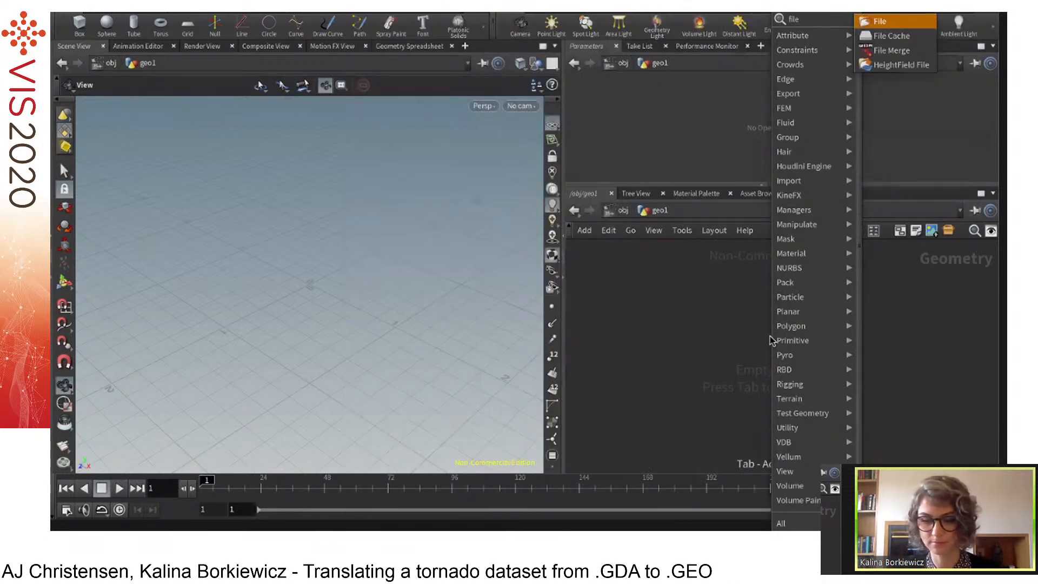
key(Return)
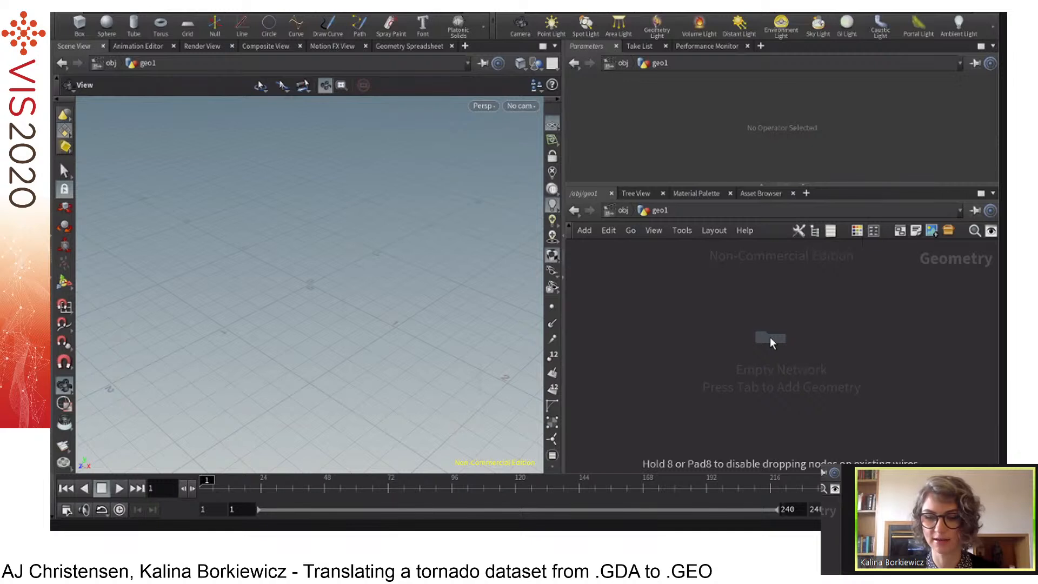
click(770, 337)
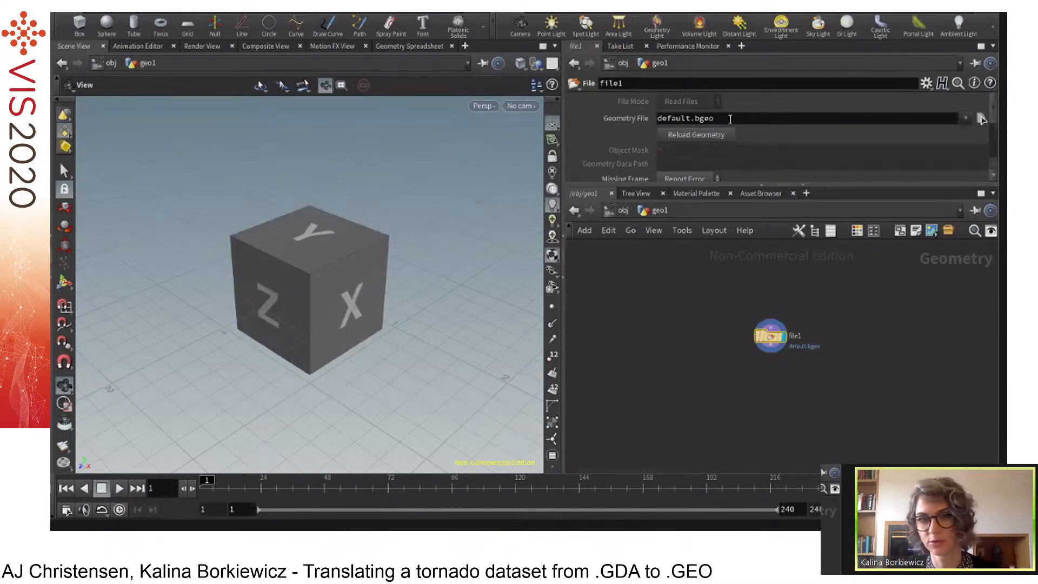
Enlarge the parameters area and browse for the File node's geometry file in $HIP/Downloads/IEEEvisHoudini/datasets.
triple_click(695, 118)
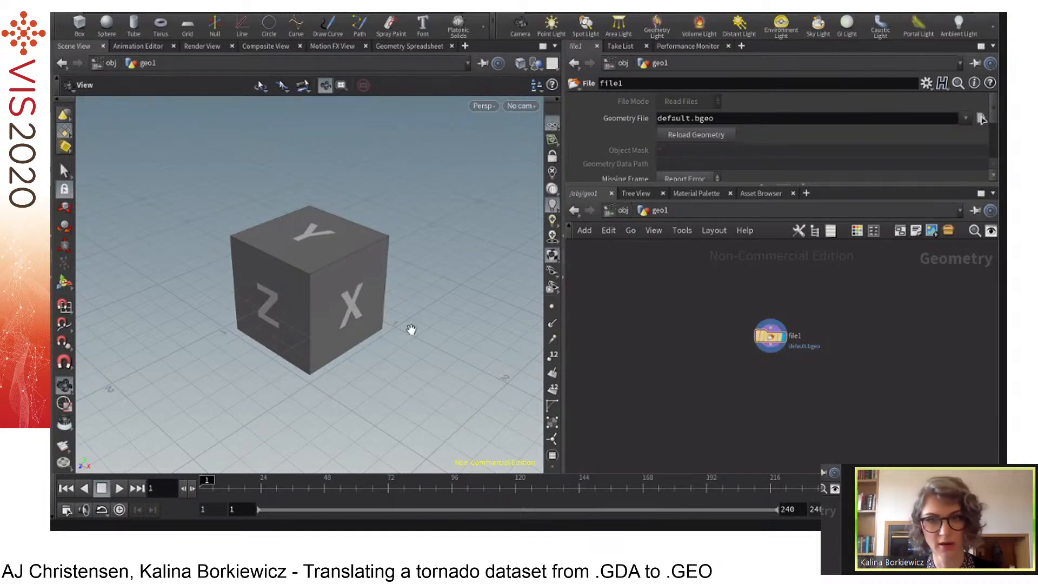
drag(789, 187, 788, 253)
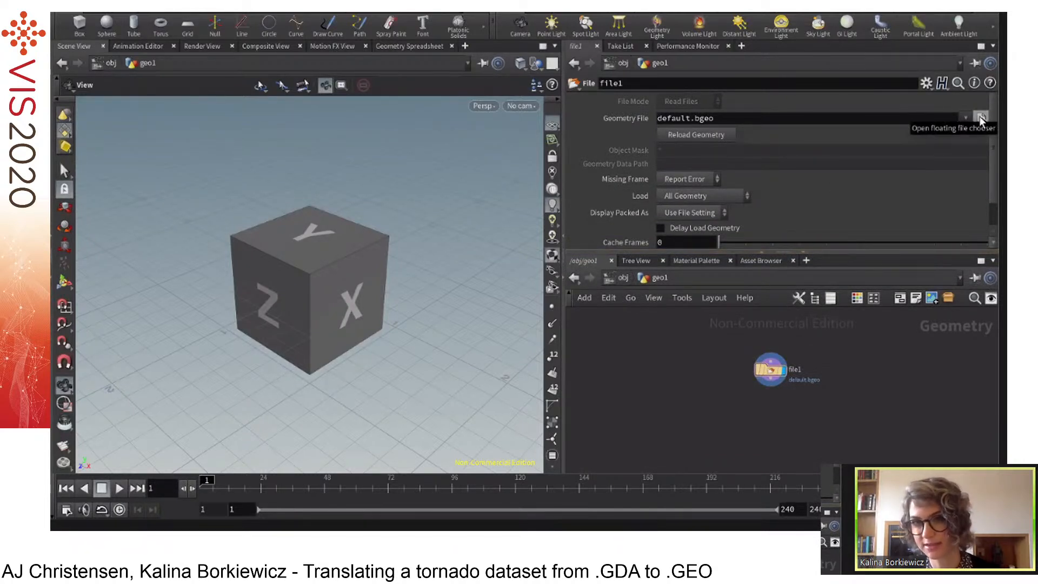
click(982, 119)
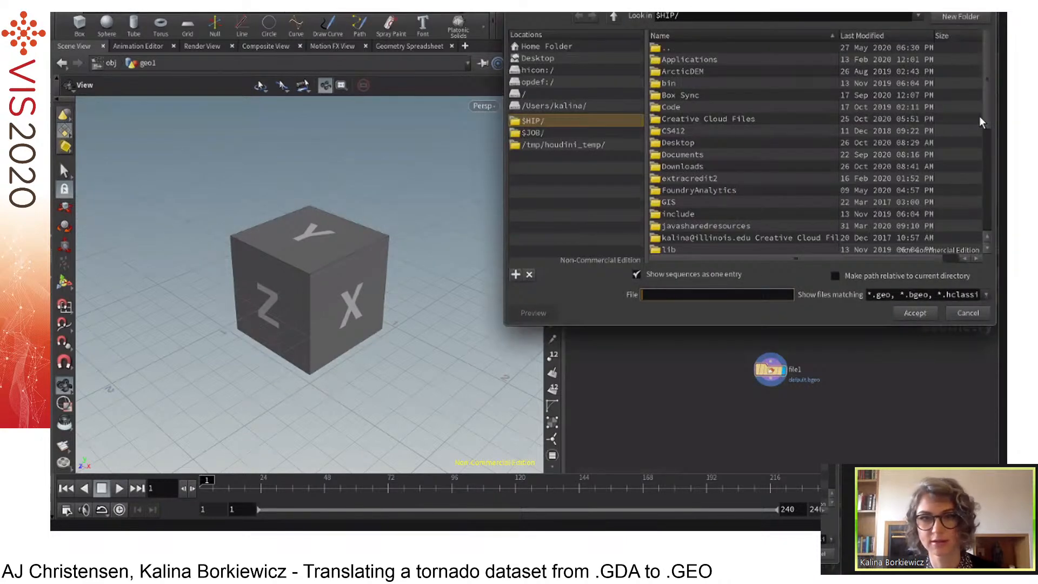
click(697, 167)
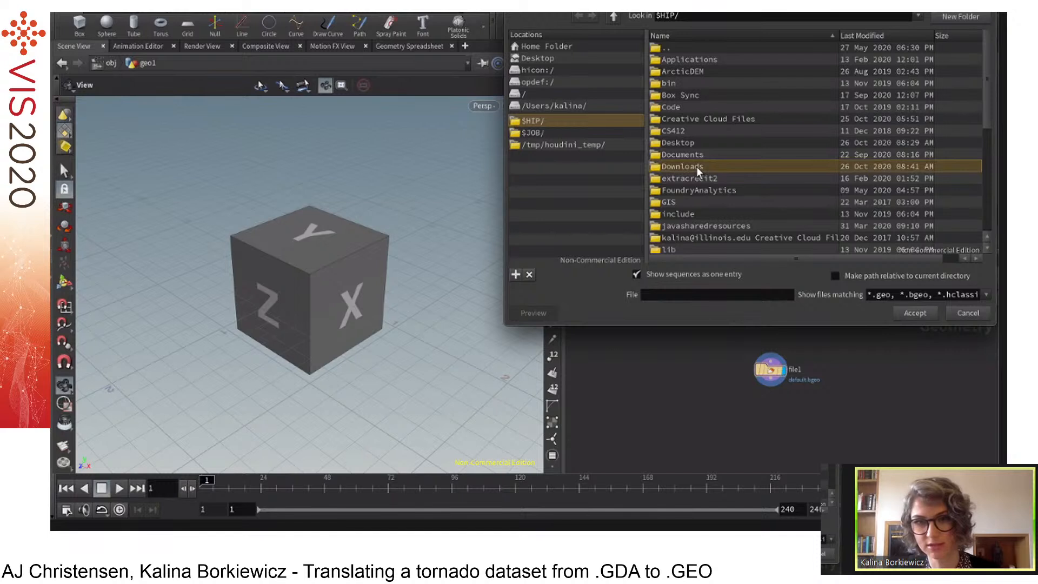
double_click(696, 167)
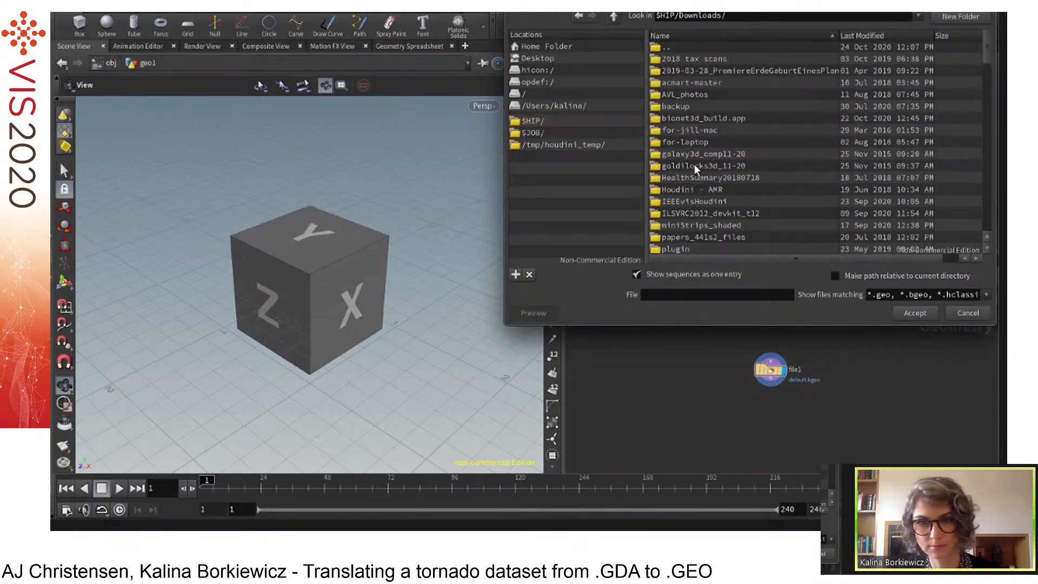
double_click(699, 202)
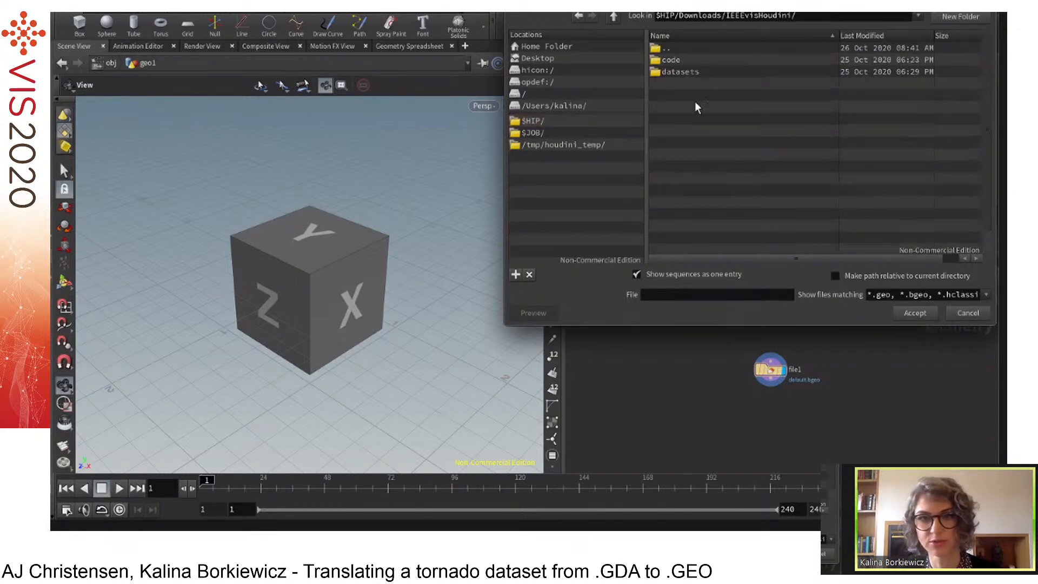
double_click(681, 71)
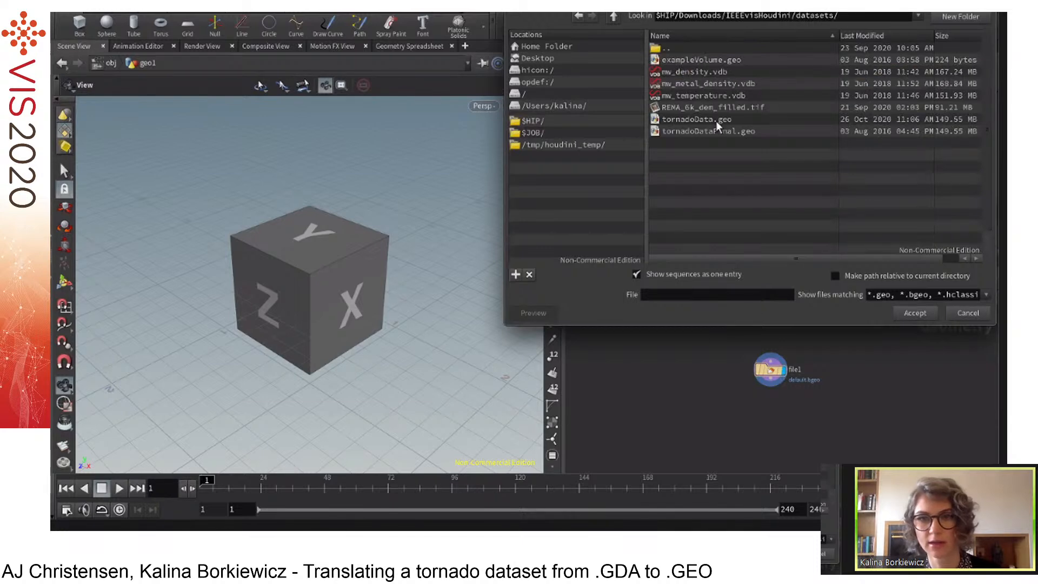
Load tornadoData.geo from the datasets folder as the File node's geometry file.
click(717, 121)
drag(723, 3, 657, 65)
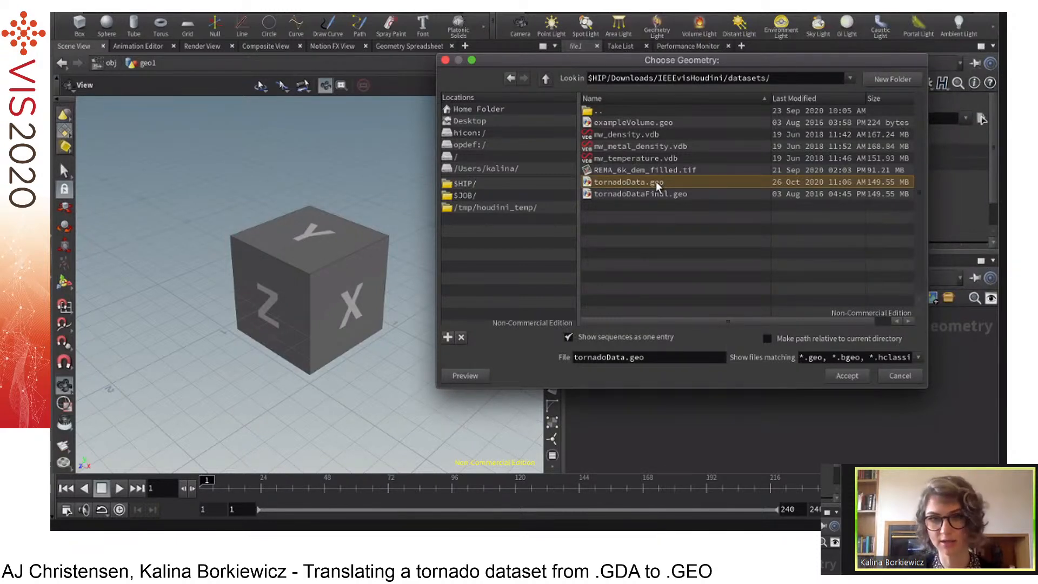
click(670, 193)
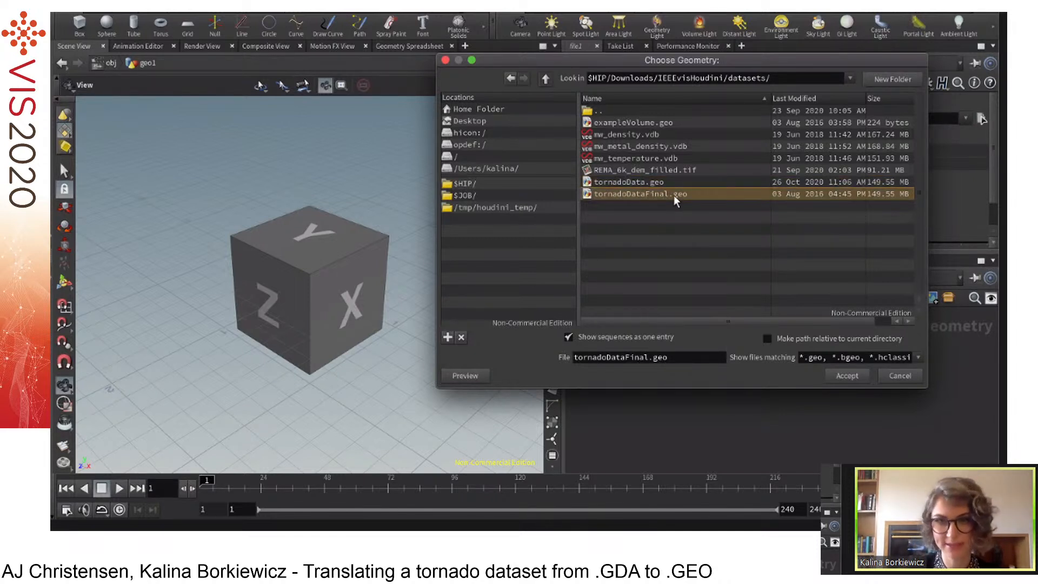
click(653, 183)
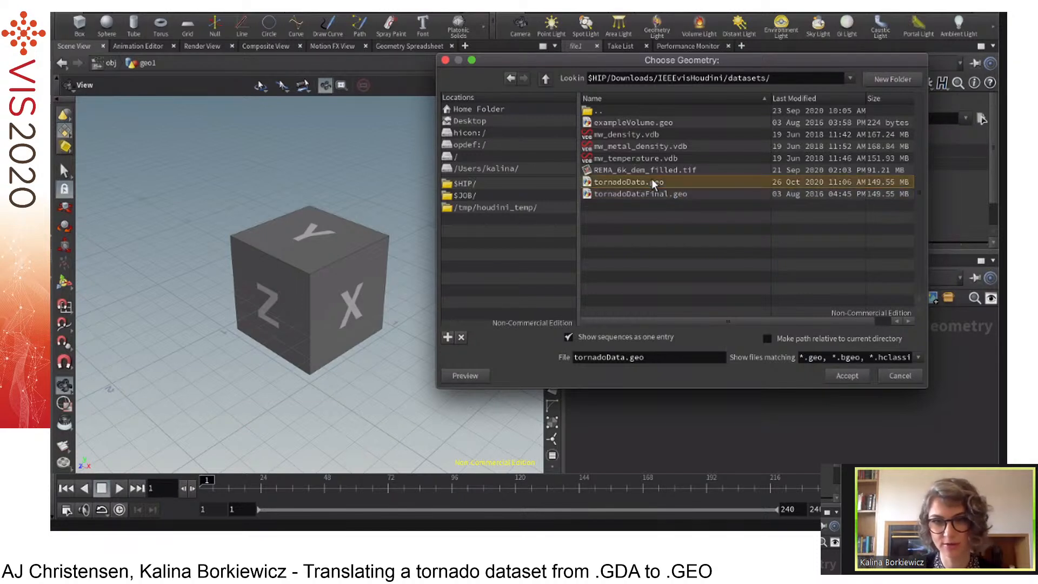
click(646, 196)
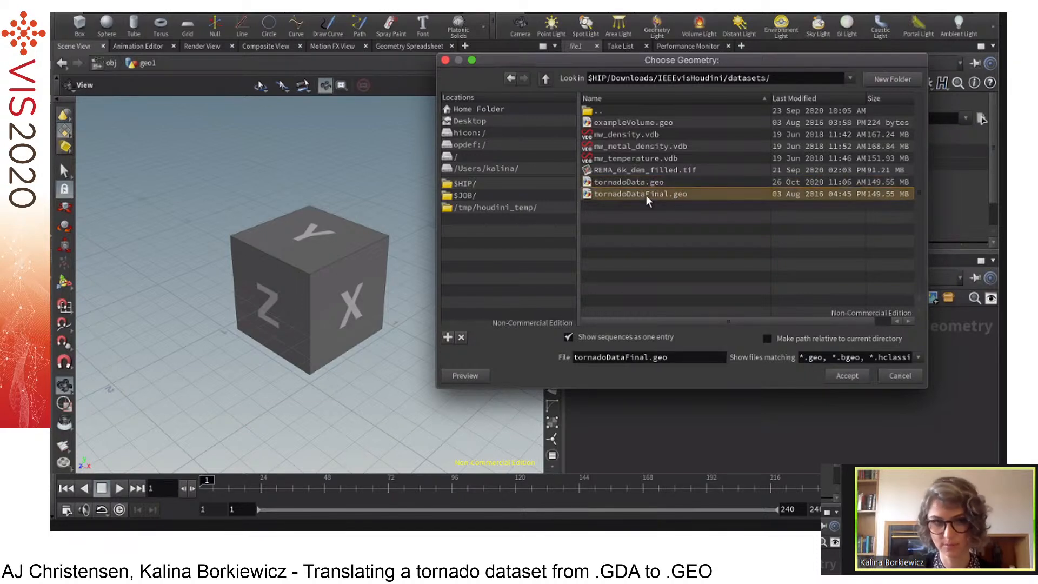
click(631, 184)
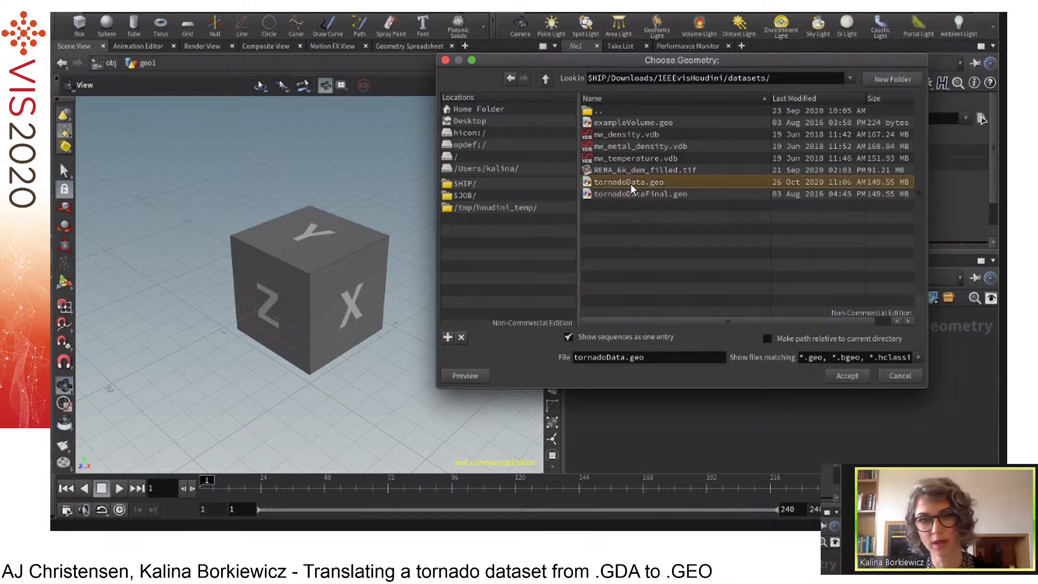
click(832, 375)
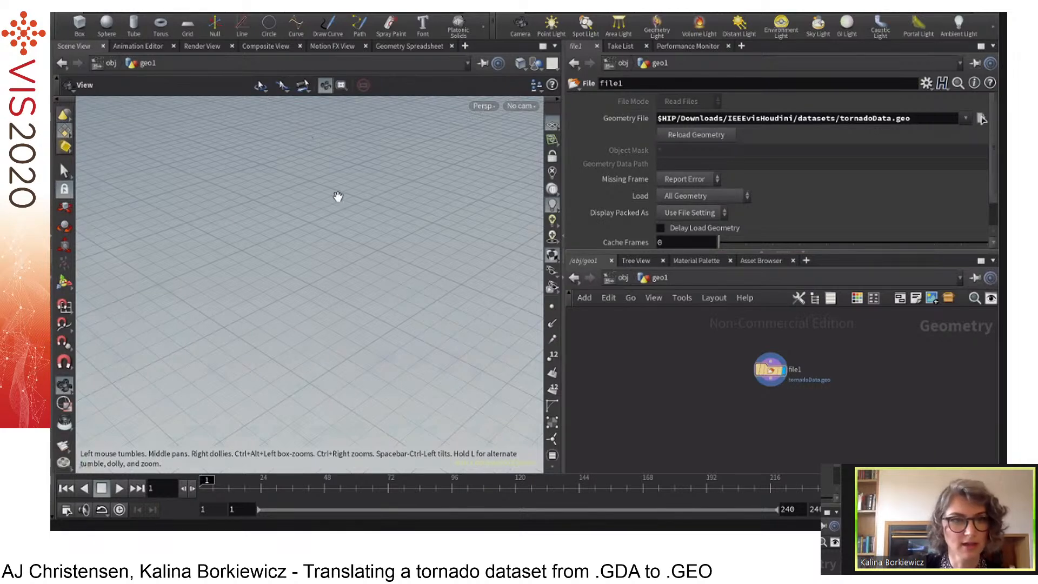
Widen the scene view, frame the loaded tornado volume and examine it from several angles.
drag(562, 363, 637, 363)
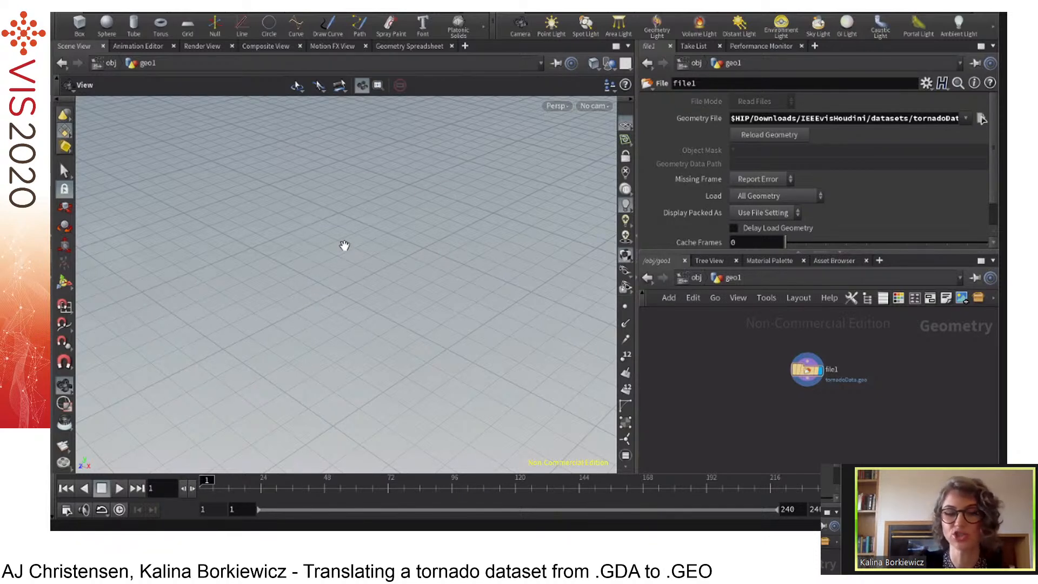
key(g)
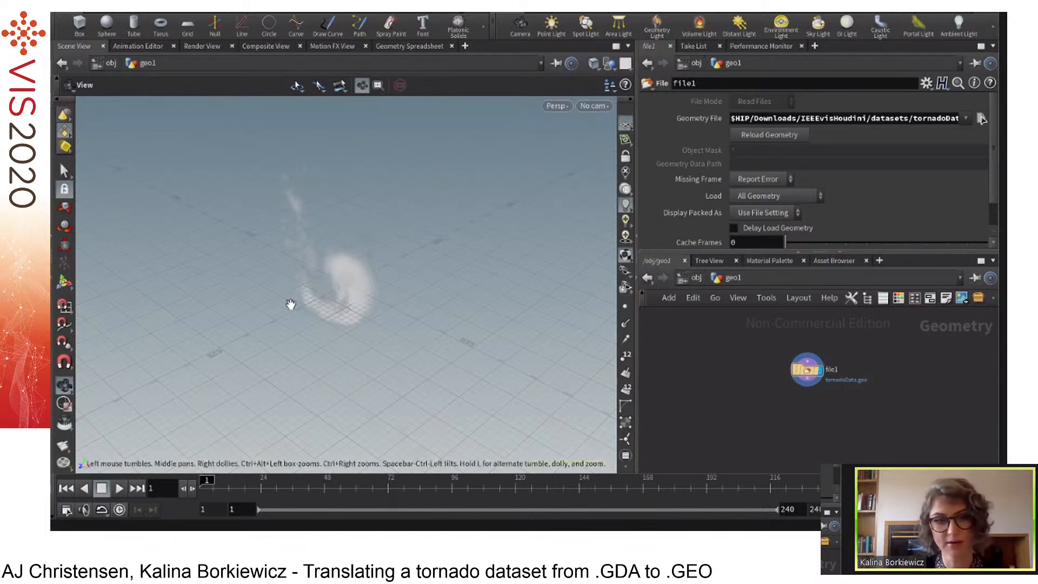
drag(316, 303, 491, 313)
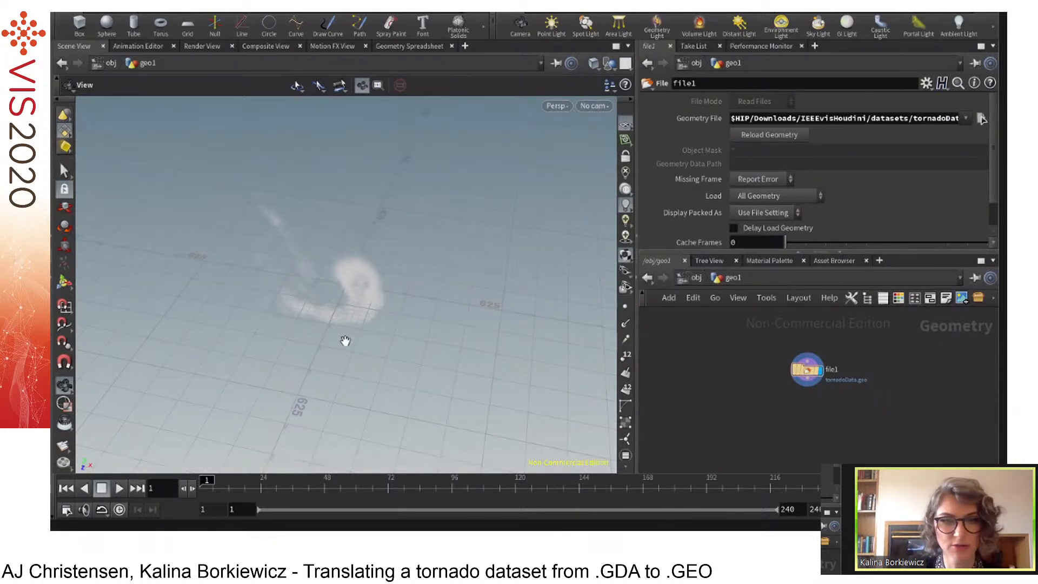
drag(350, 323, 498, 294)
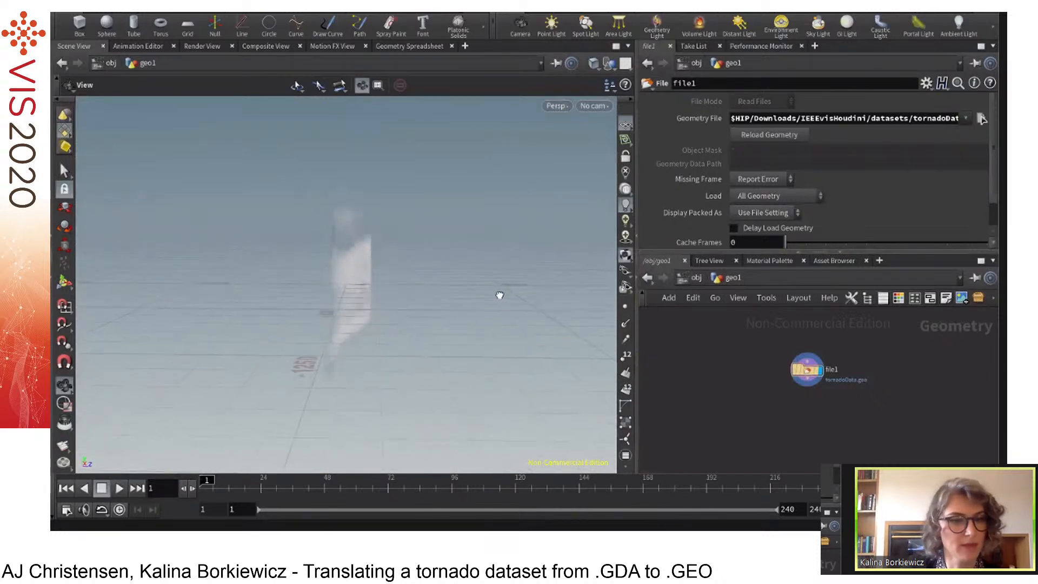
drag(397, 298, 370, 206)
drag(341, 318, 342, 290)
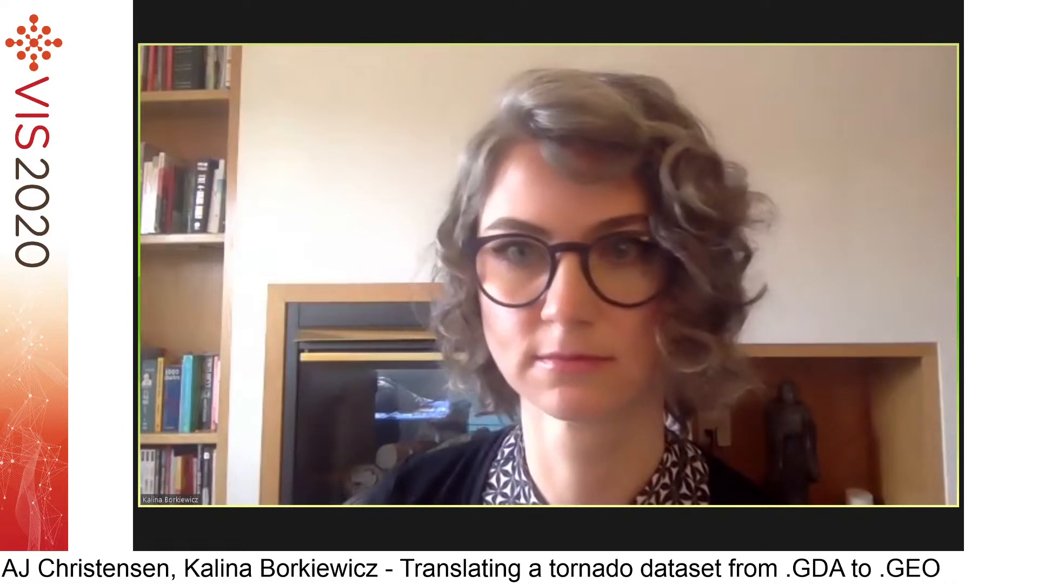
mouse_move(213, 521)
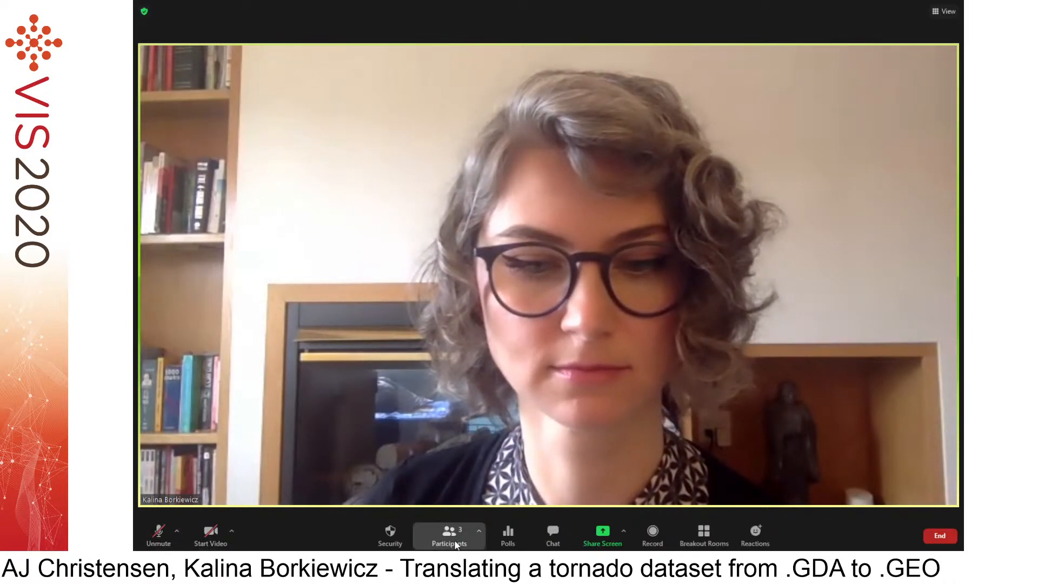
mouse_move(700, 296)
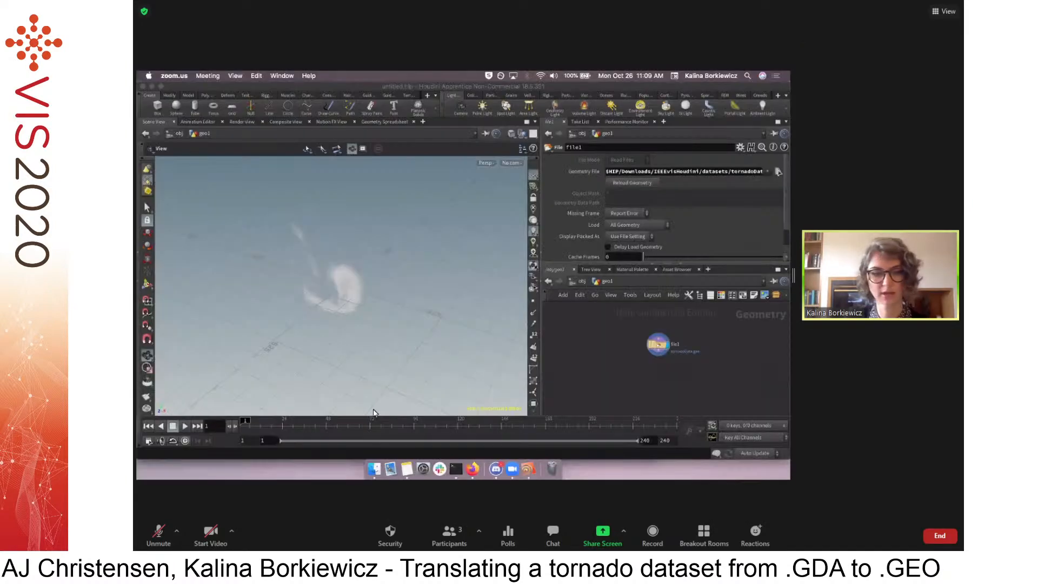
Open 4_tornadoRender.hipnc from the Downloads IEEEvisHoudini folder in Houdini, discarding the changes to the untitled scene.
click(375, 469)
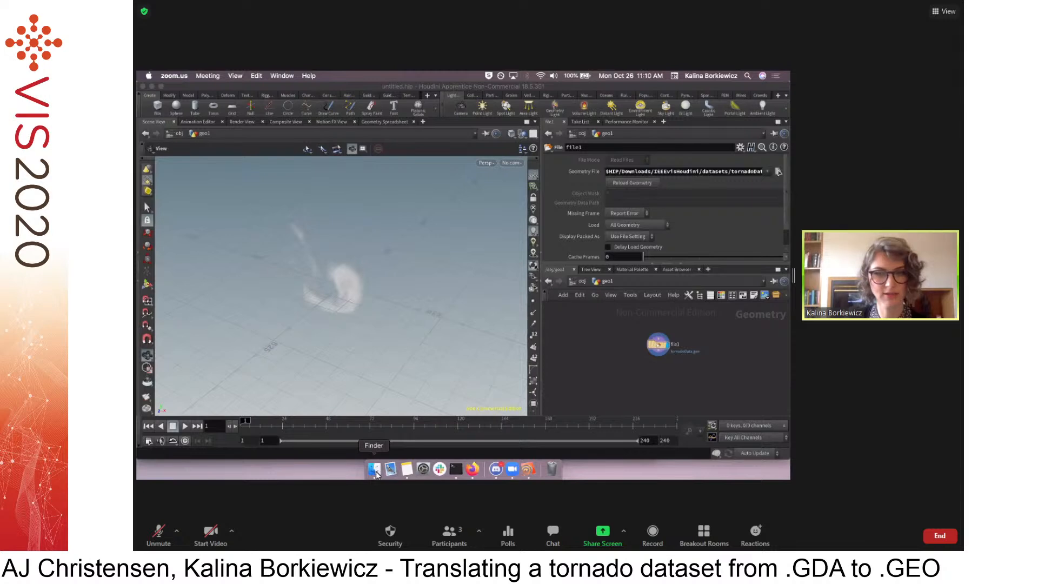
click(578, 249)
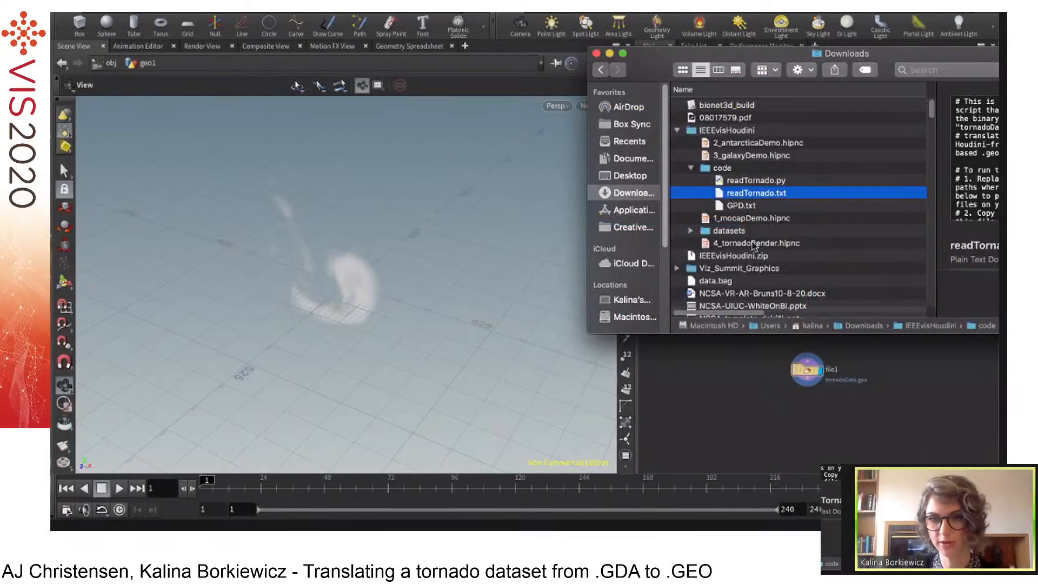
click(731, 244)
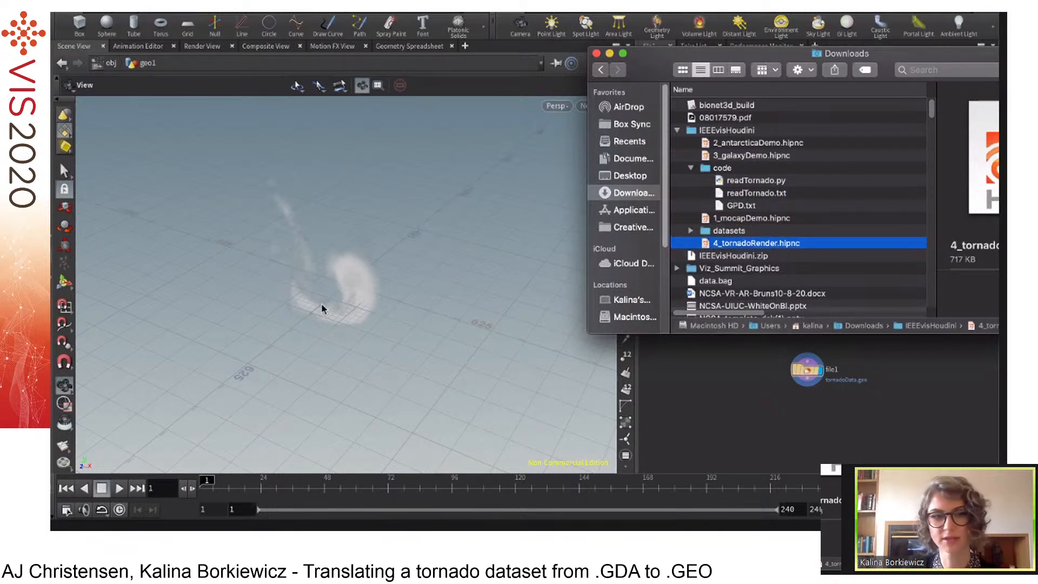
double_click(793, 243)
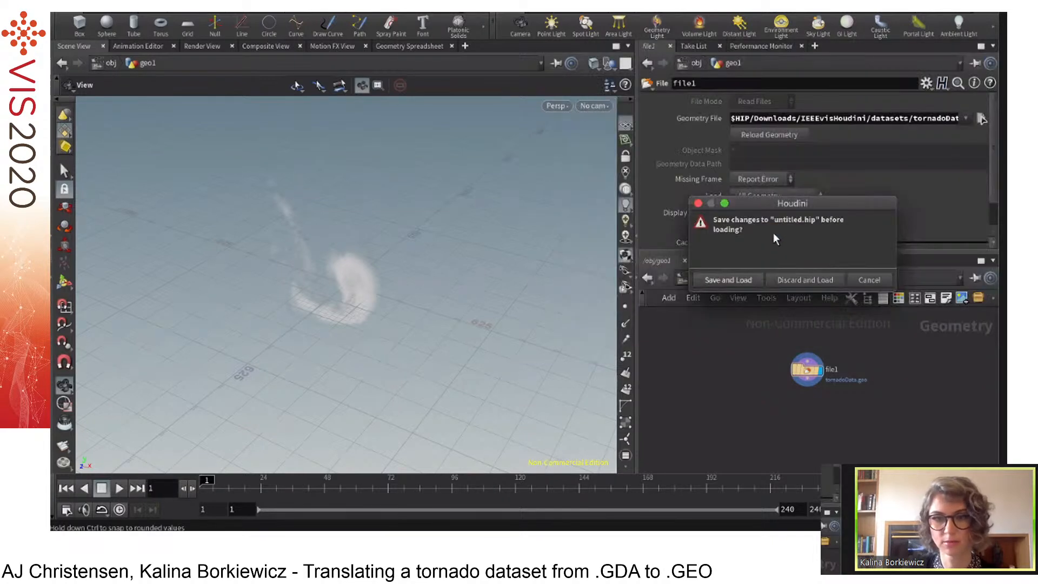
click(790, 279)
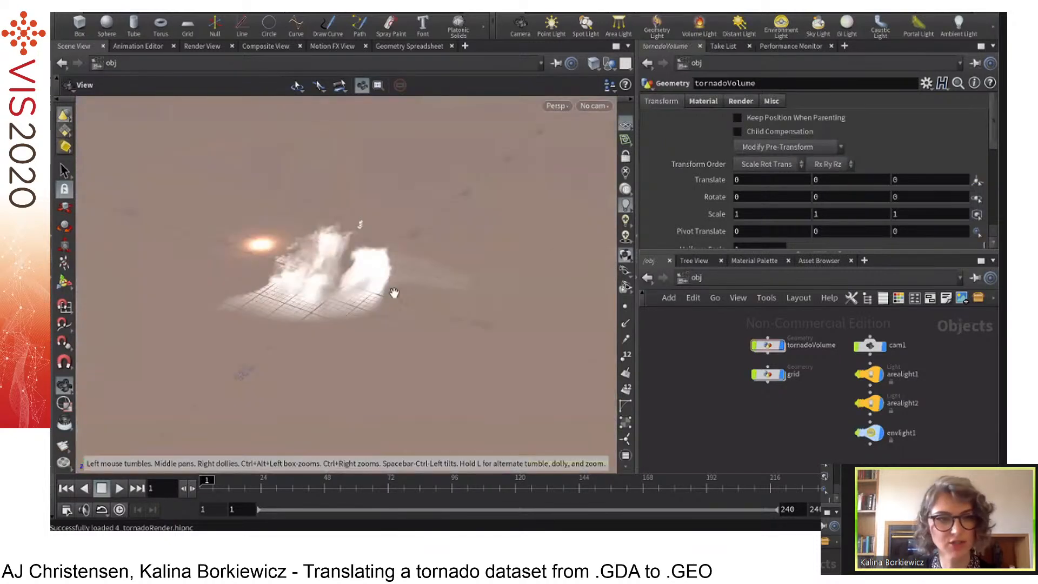
mouse_move(417, 302)
mouse_down()
mouse_move(440, 322)
mouse_move(439, 338)
mouse_move(394, 341)
mouse_move(405, 254)
mouse_move(422, 290)
mouse_up()
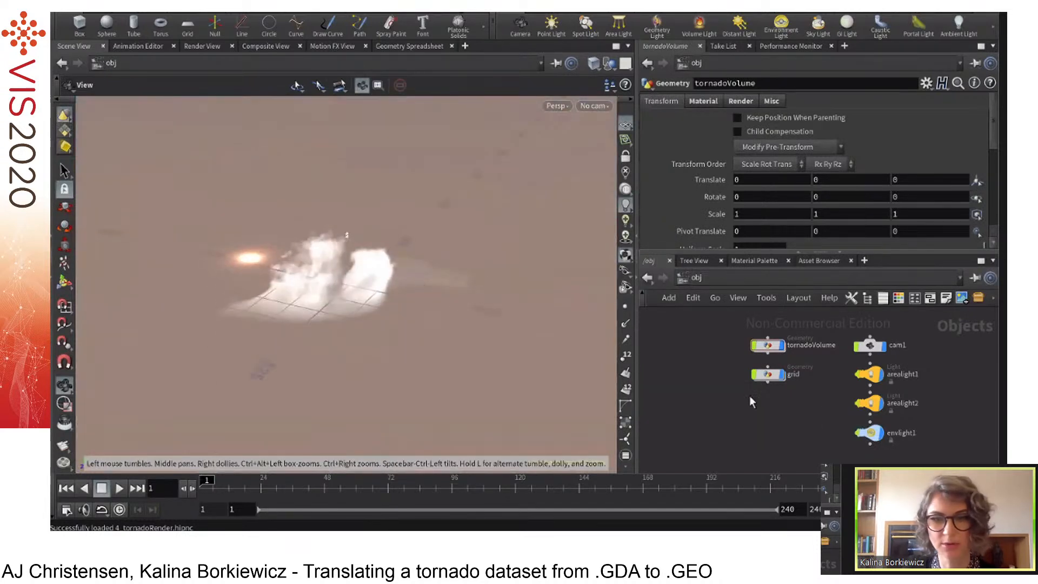
Enter the tornadoVolume object and display the raw output of its file1 node to view the tornado's original orientation.
click(772, 349)
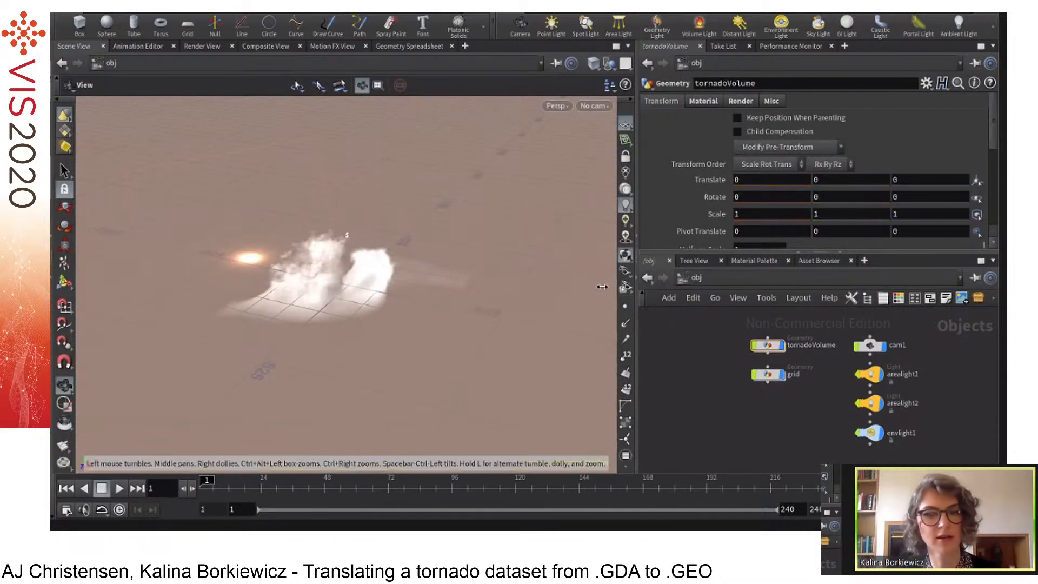
drag(816, 251, 807, 219)
mouse_move(769, 333)
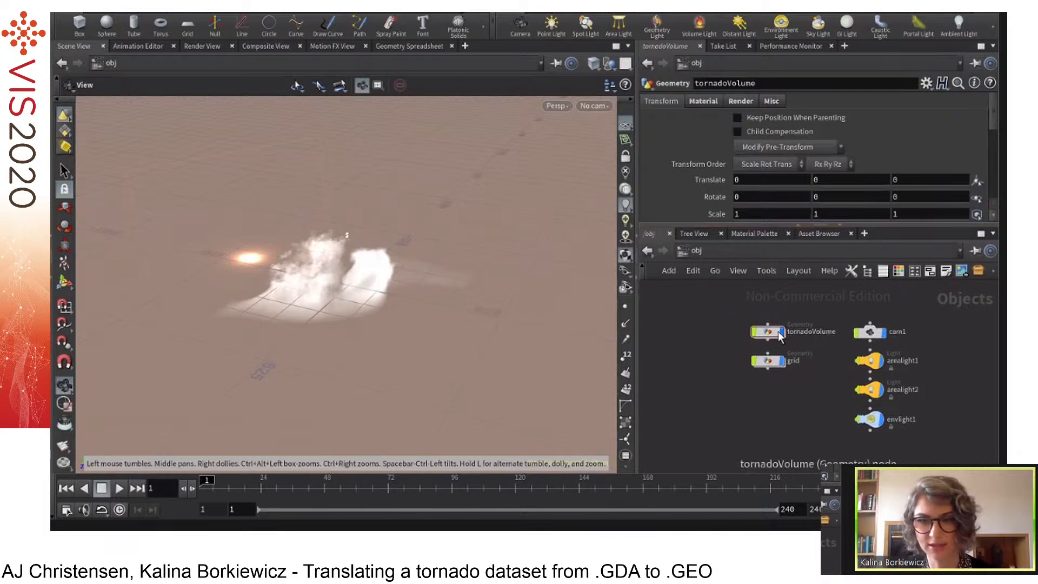
double_click(767, 333)
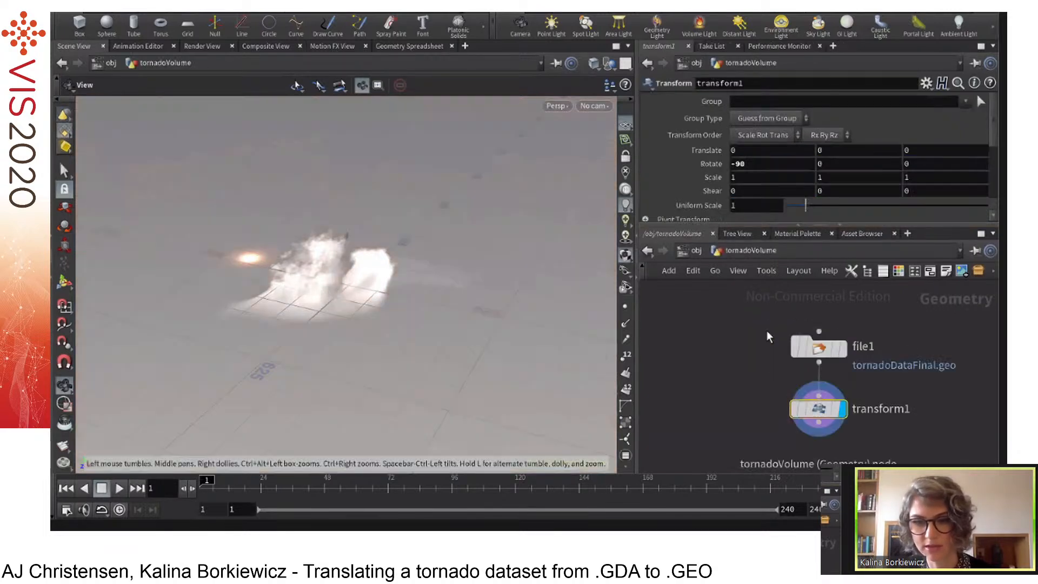
click(844, 349)
click(826, 349)
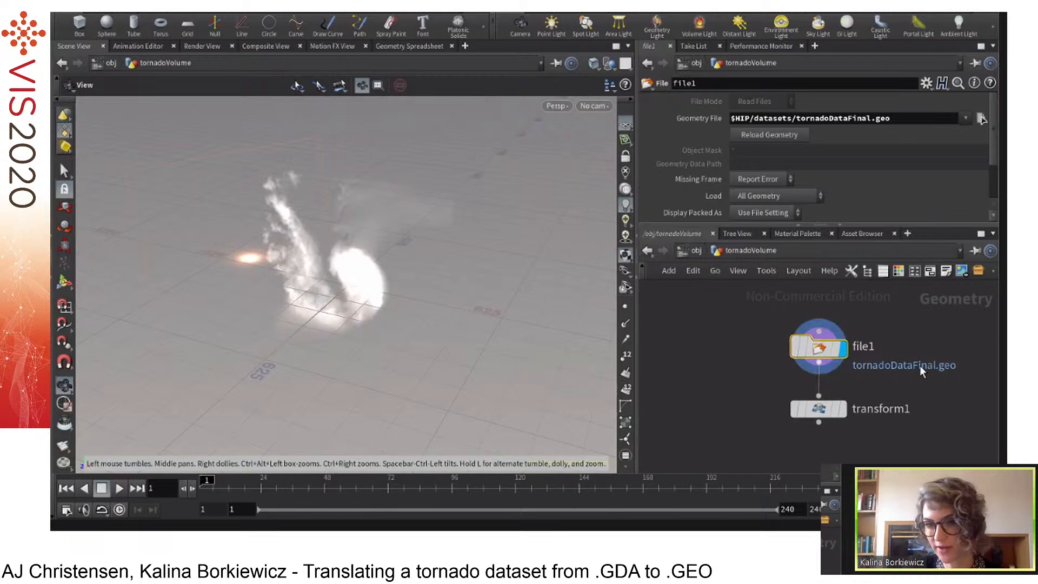
drag(821, 352, 821, 341)
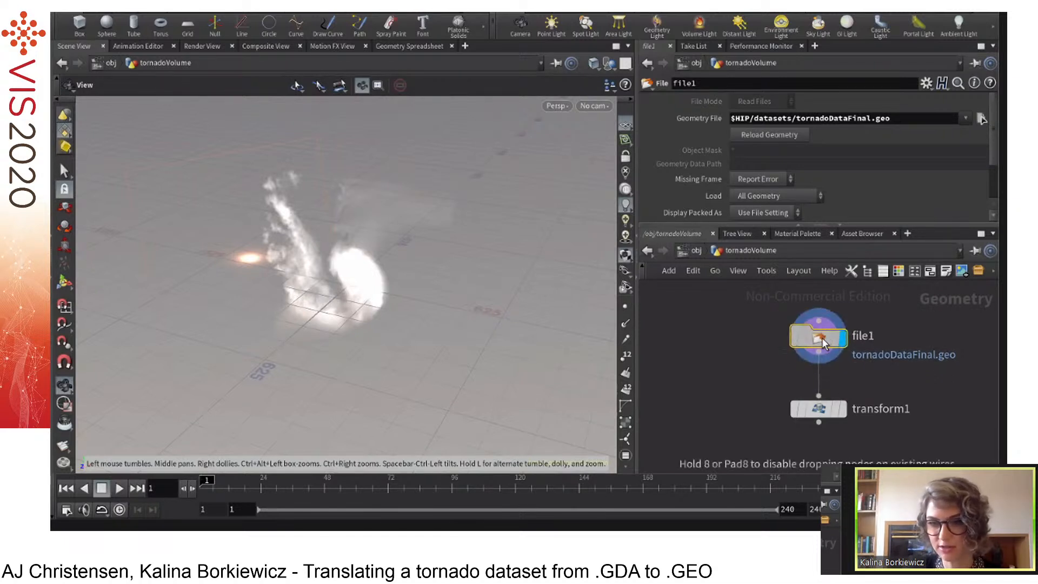
drag(262, 371, 414, 266)
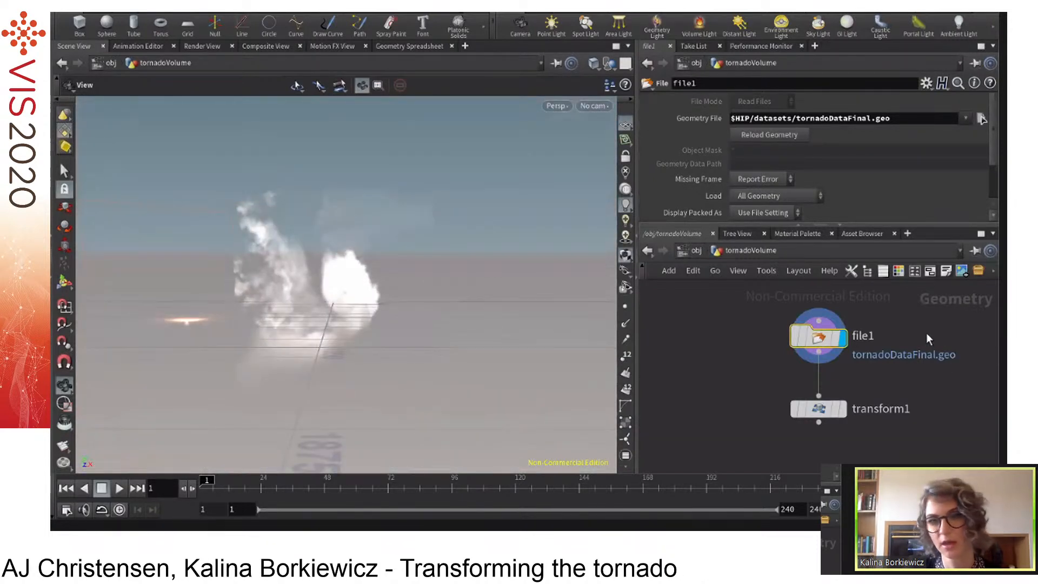
Display the output of the transform1 node and examine how its X rotation reorients the tornado.
mouse_move(823, 414)
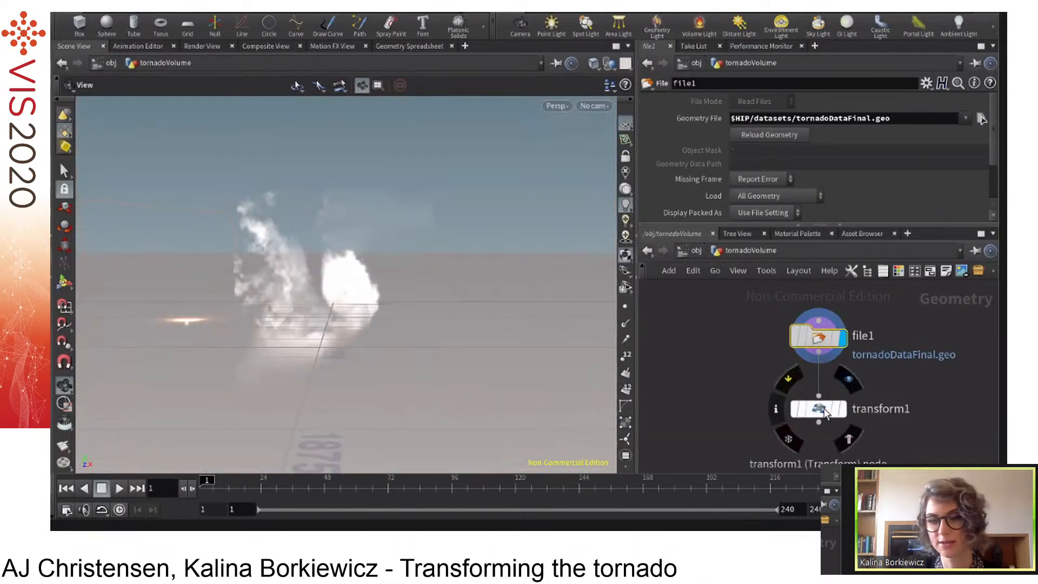
click(825, 413)
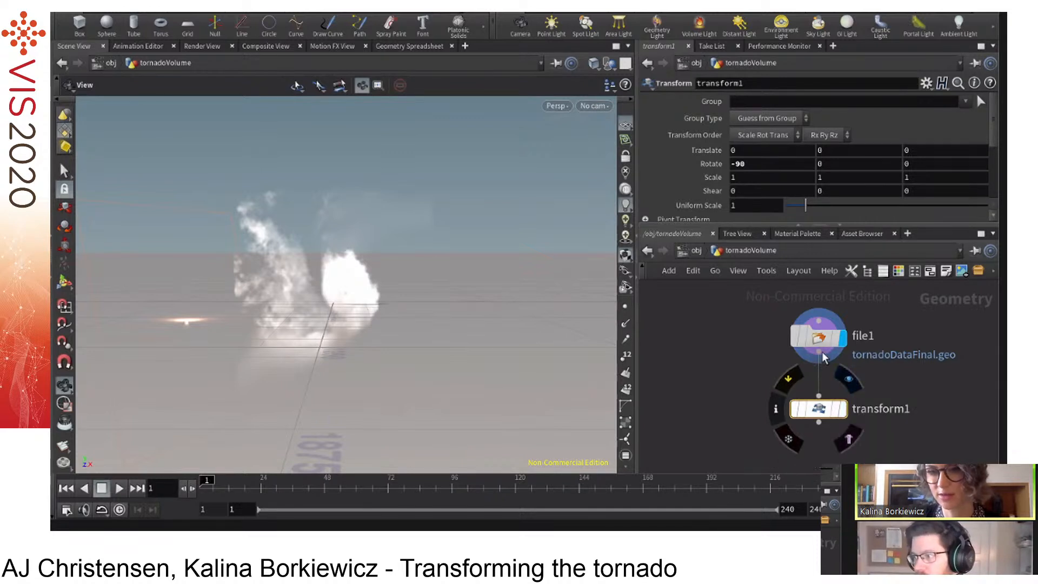
click(843, 411)
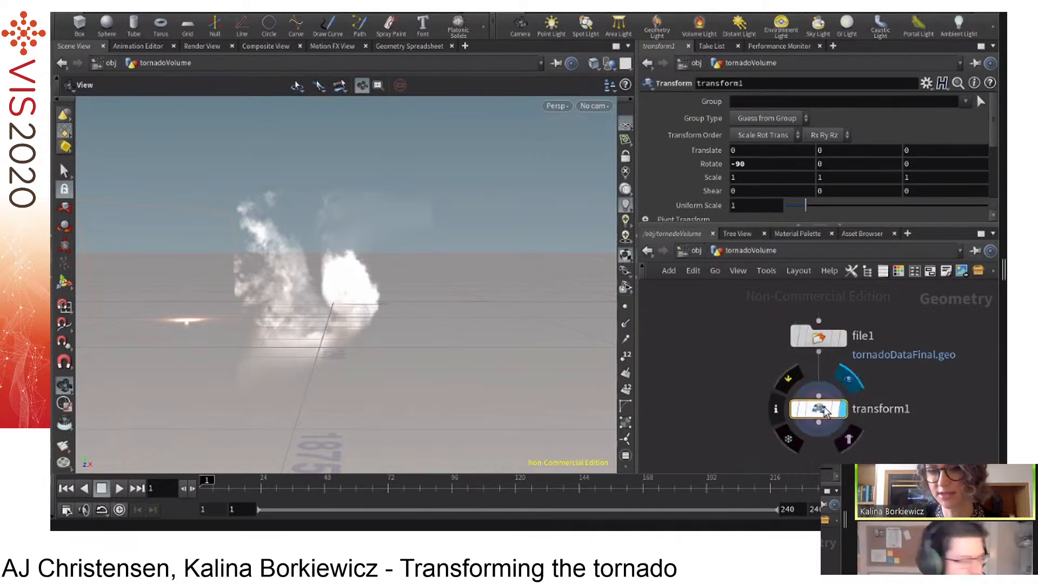
drag(762, 165, 729, 170)
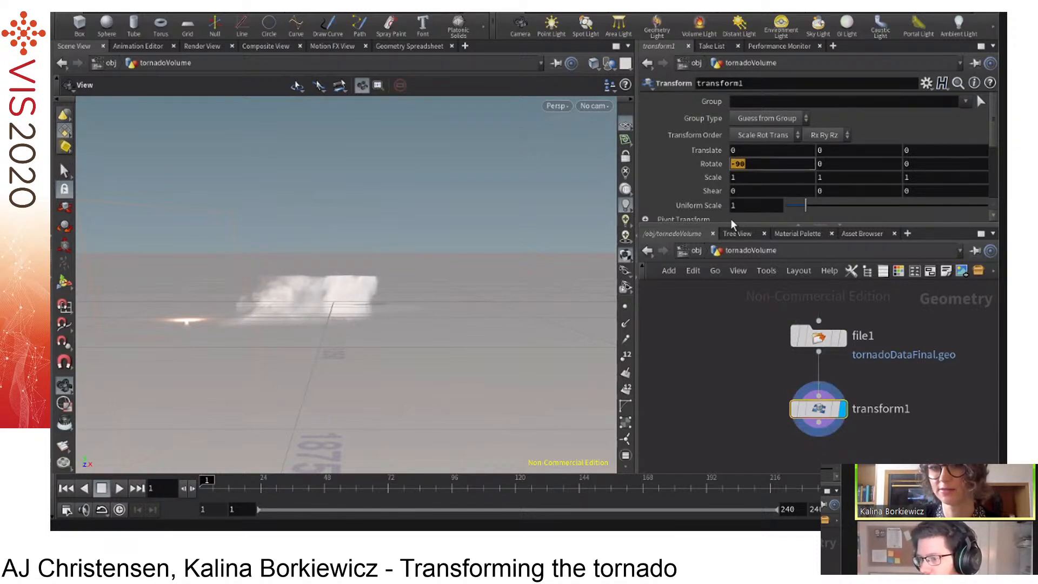
drag(406, 317, 336, 332)
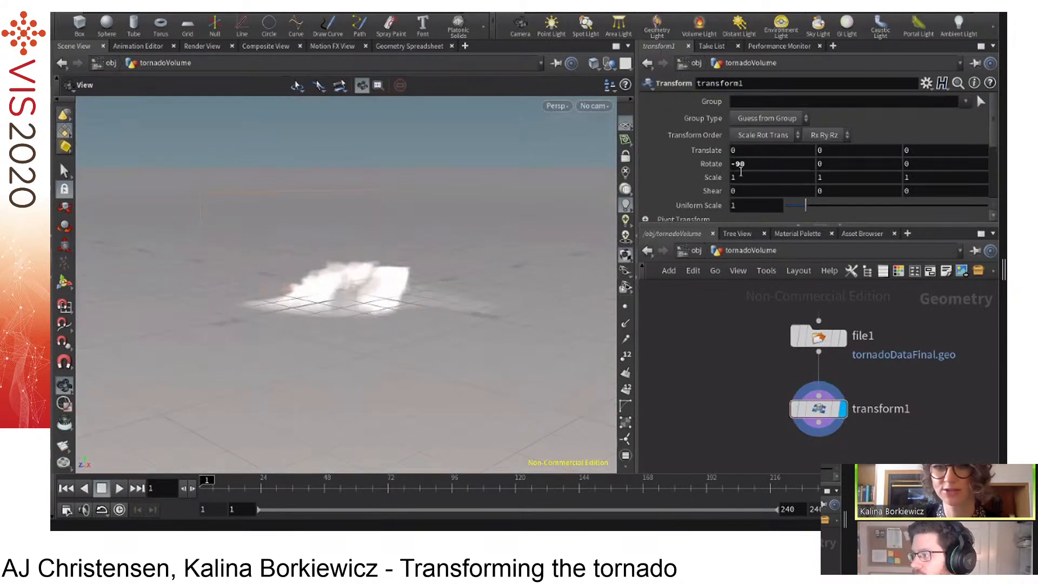
Try a Y rotation of 90 on the transform1 node.
click(745, 166)
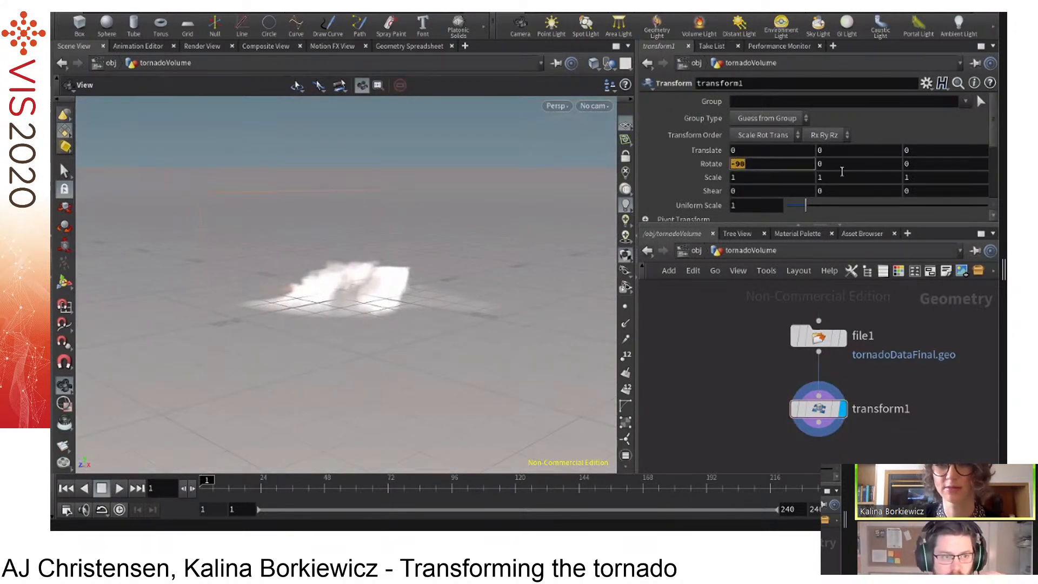
click(840, 170)
click(840, 164)
text(90)
key(Return)
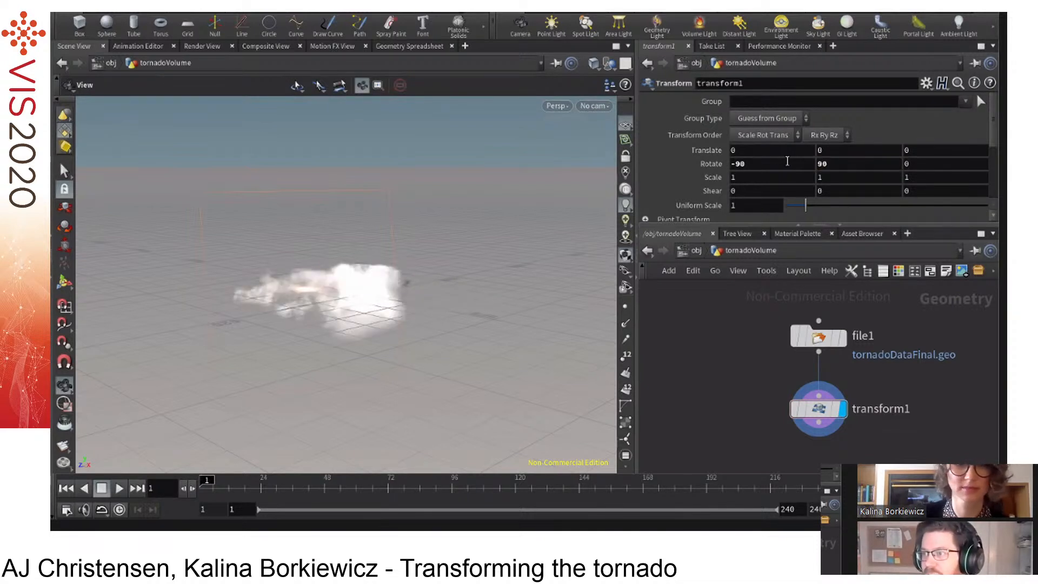
Reset the transform1 node's Y rotation to 0 and view the tornado from another angle.
double_click(823, 164)
text(0)
key(Return)
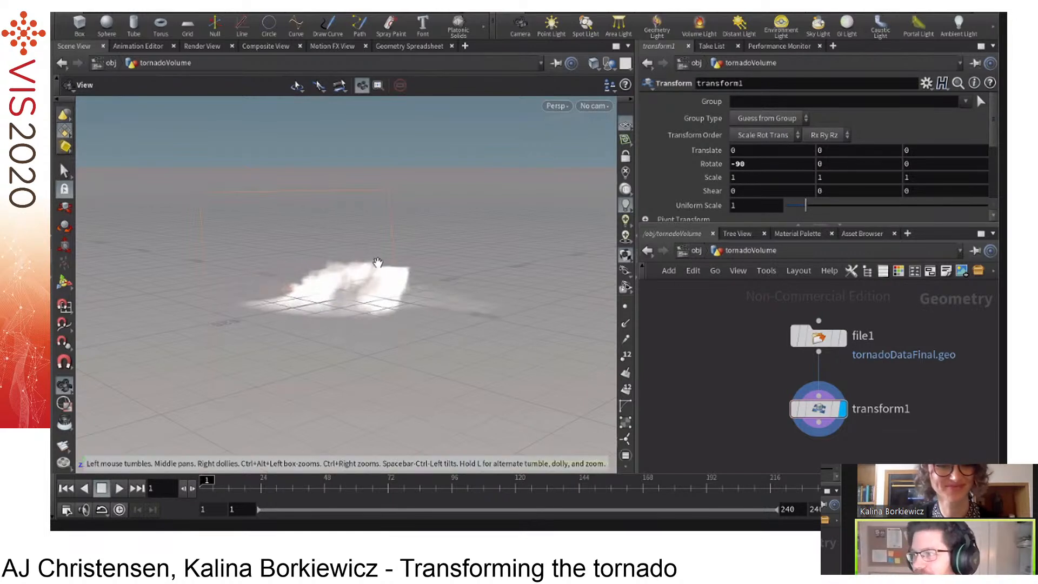
drag(359, 271, 495, 334)
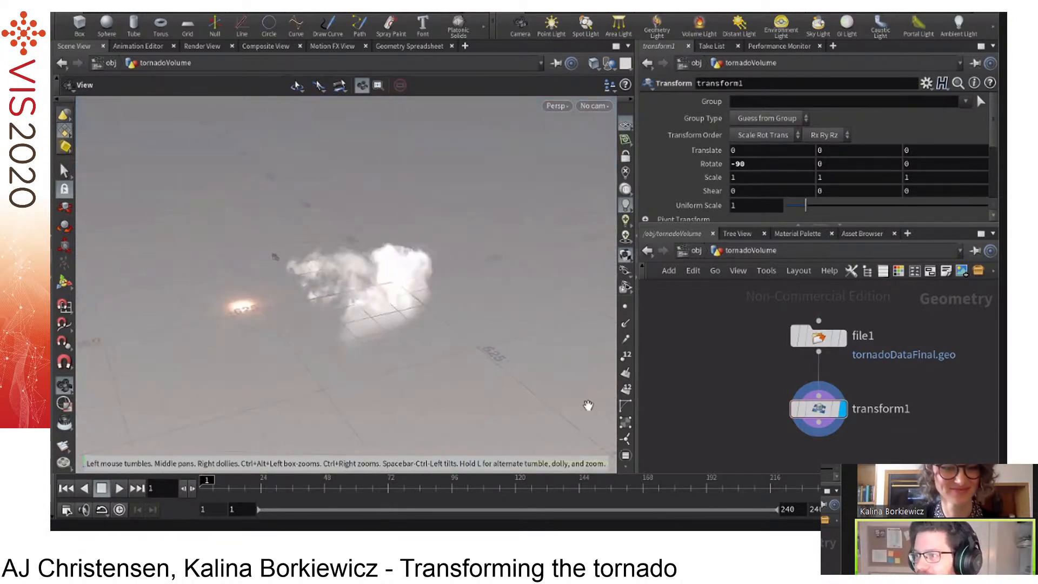
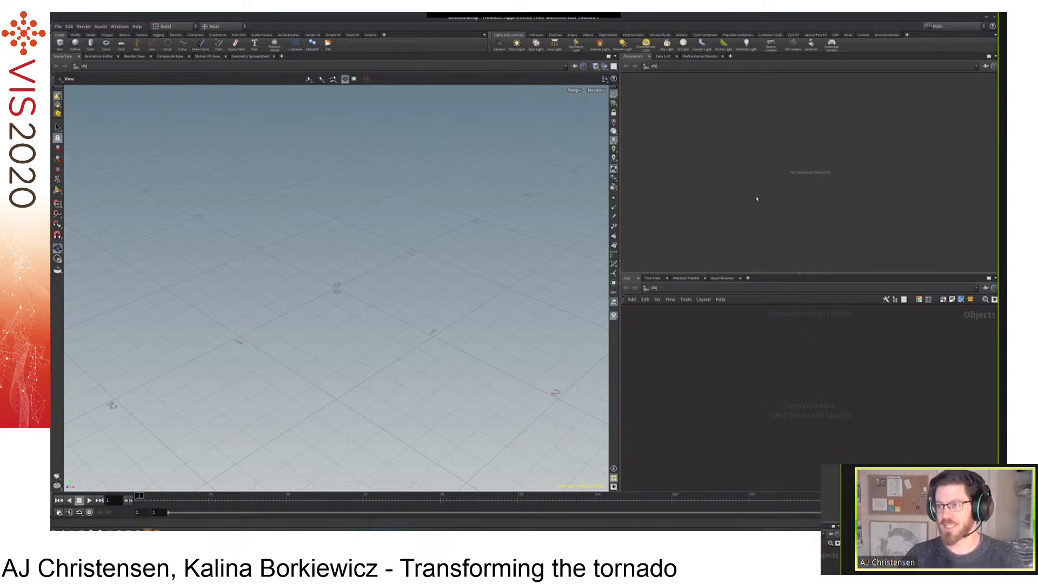
Enlarge the network editor by narrowing the scene view and shortening the parameter pane.
drag(620, 359, 619, 359)
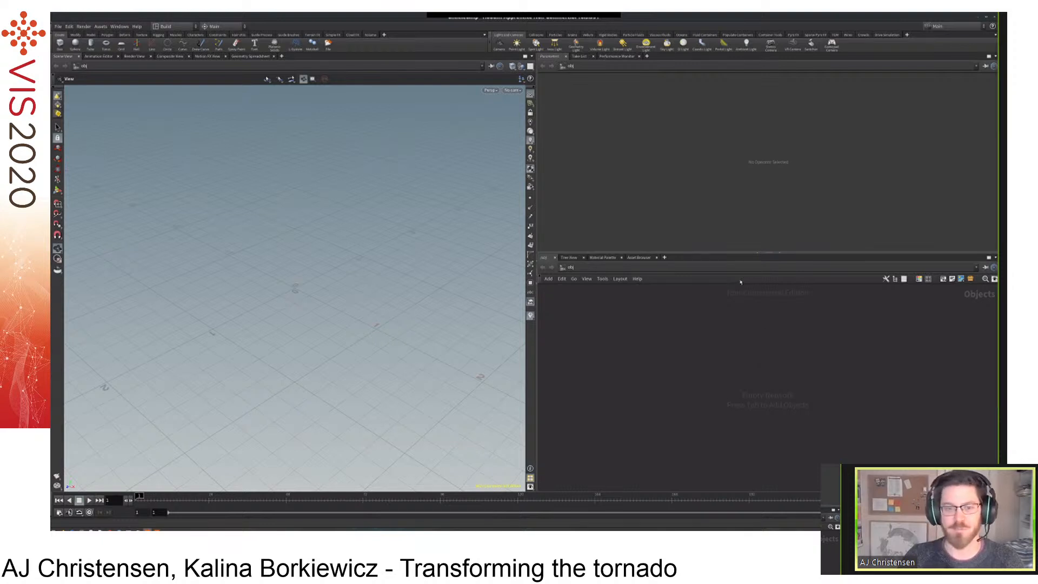
drag(701, 252, 702, 196)
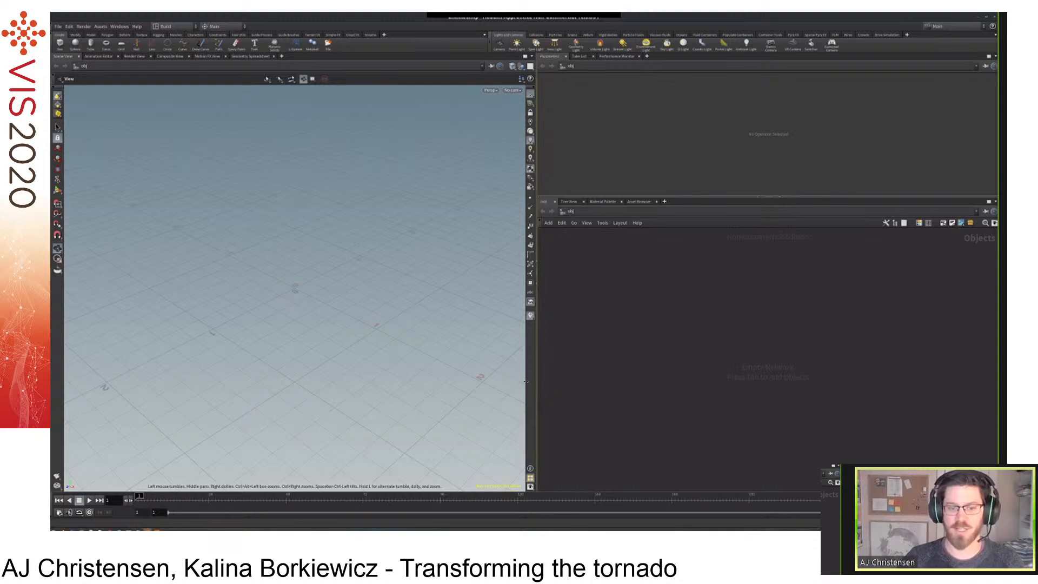
drag(526, 382, 509, 382)
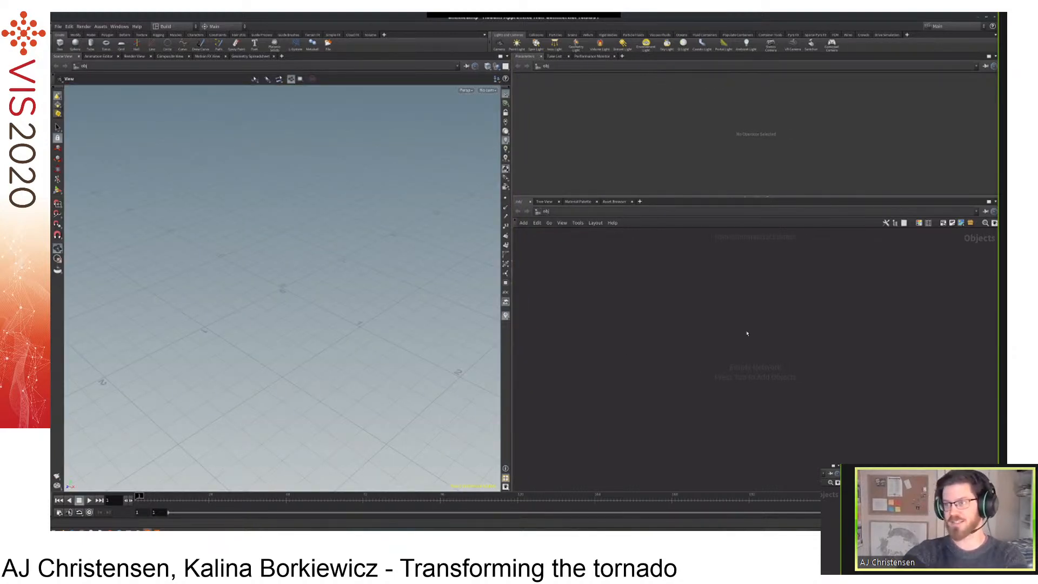
Add a File geometry object to the empty object network and go inside it to its file node.
key(Tab)
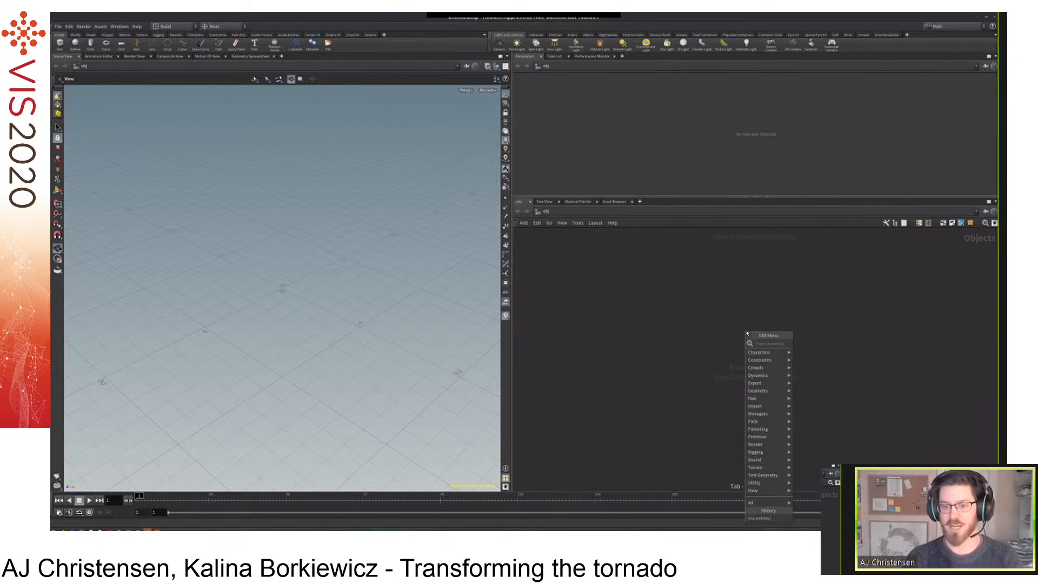
text(geo)
key(Return)
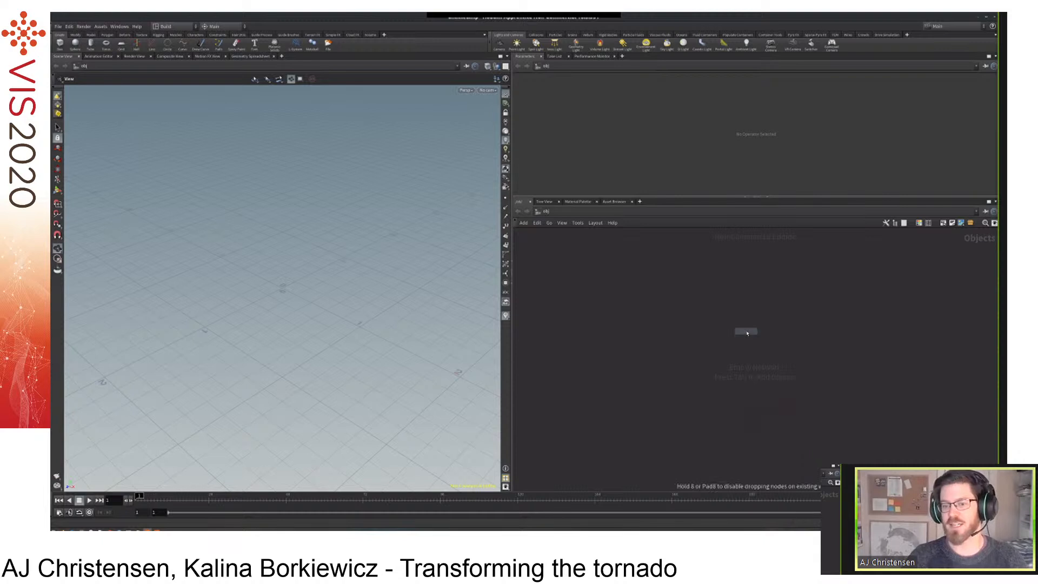
click(747, 333)
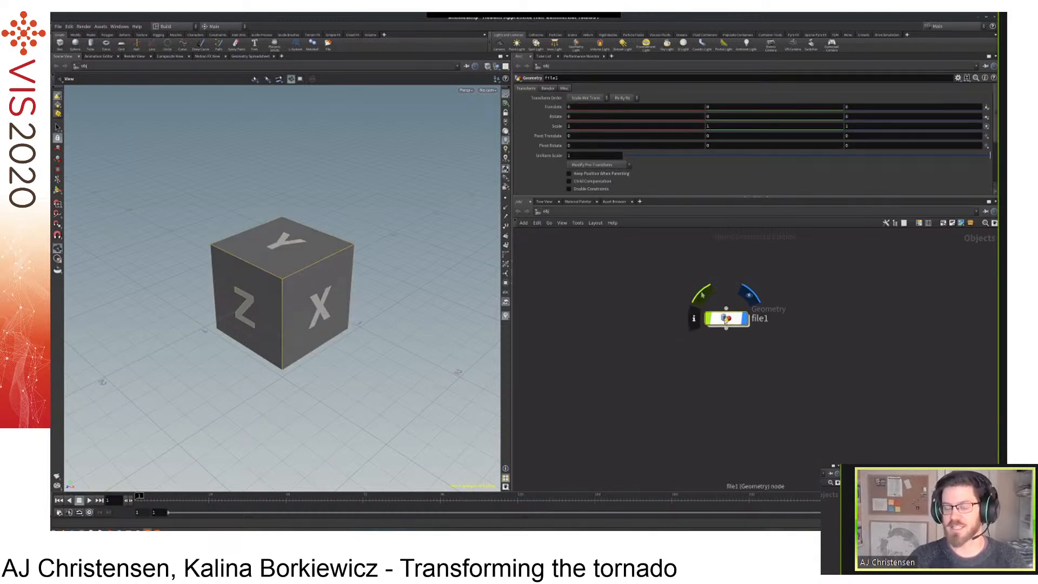
double_click(728, 312)
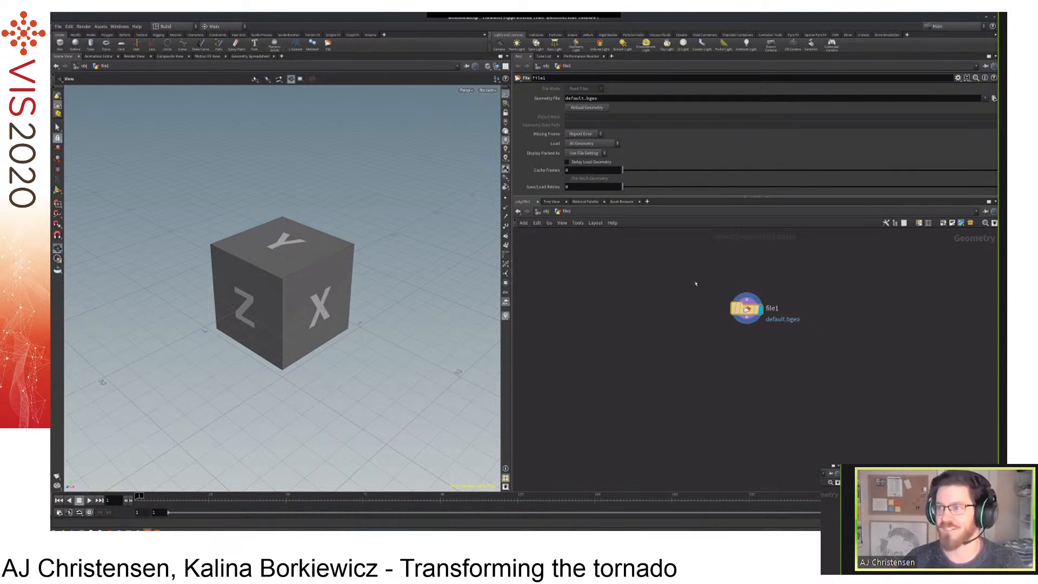
drag(747, 309, 731, 313)
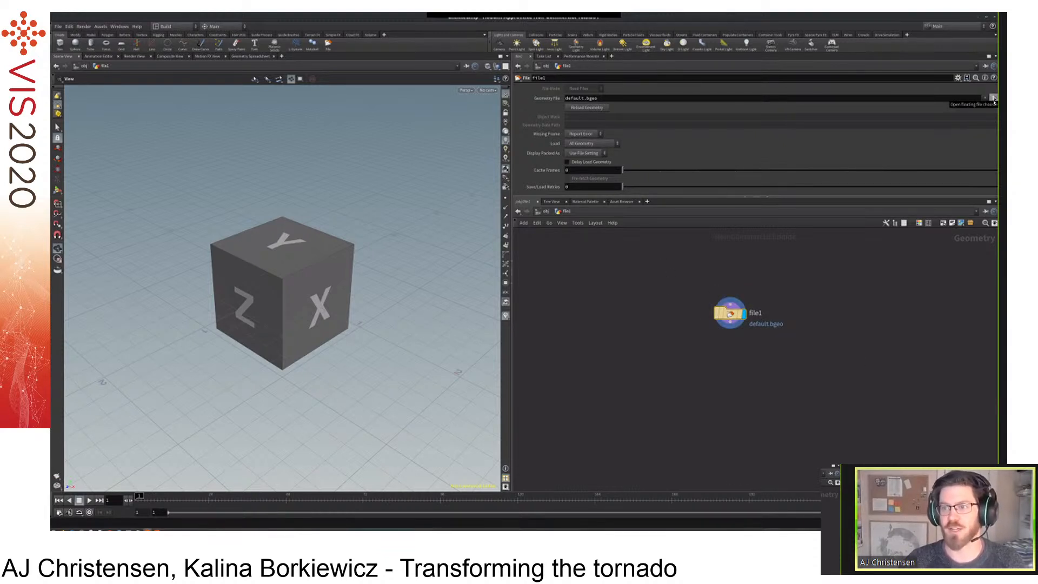
Load tornadoDataFinal.geo from the Downloads/IEEEvisHoudini/datasets folder into the file1 node.
click(994, 98)
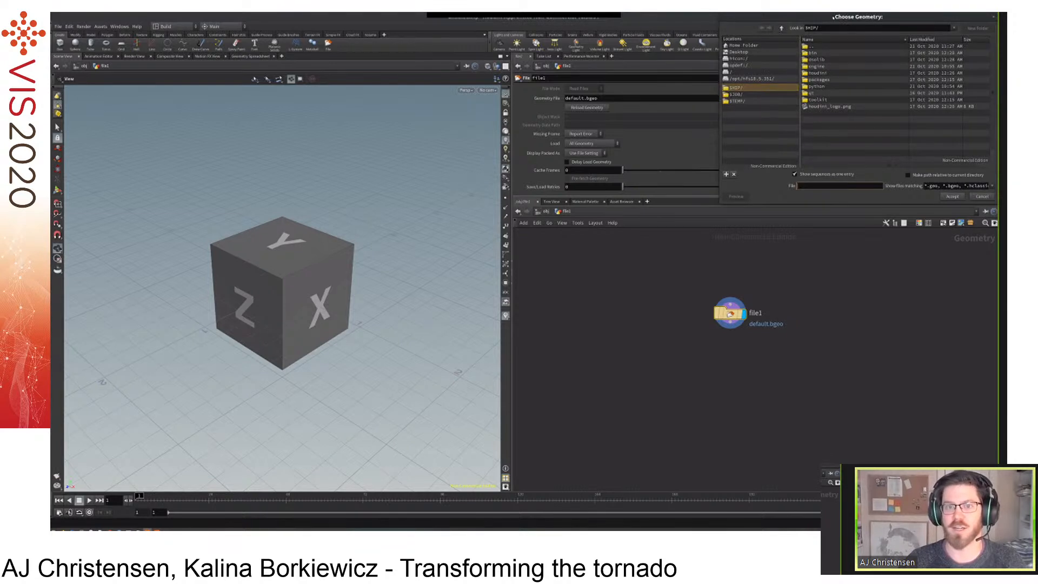
drag(833, 17, 586, 99)
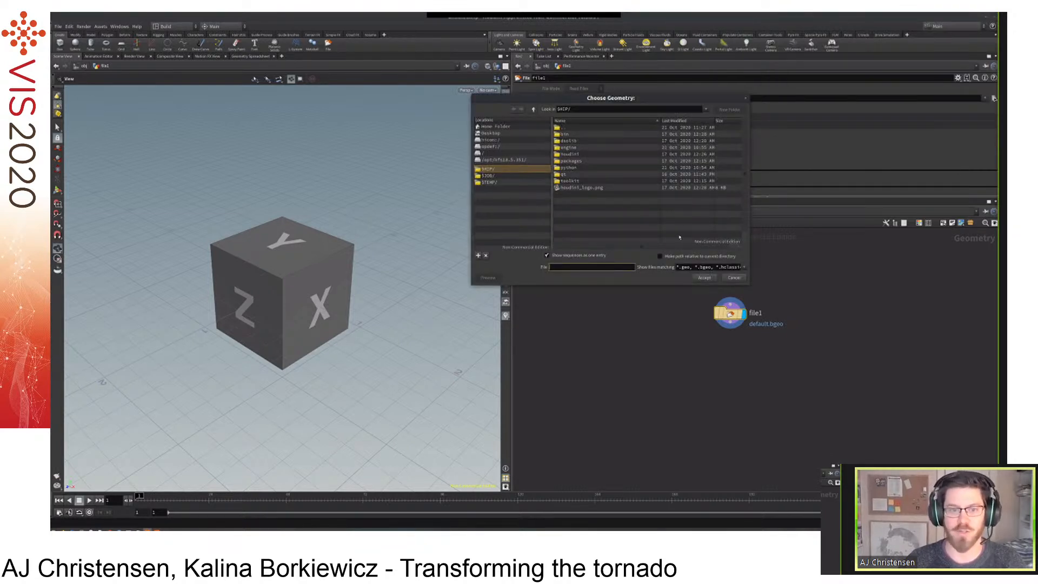
click(495, 127)
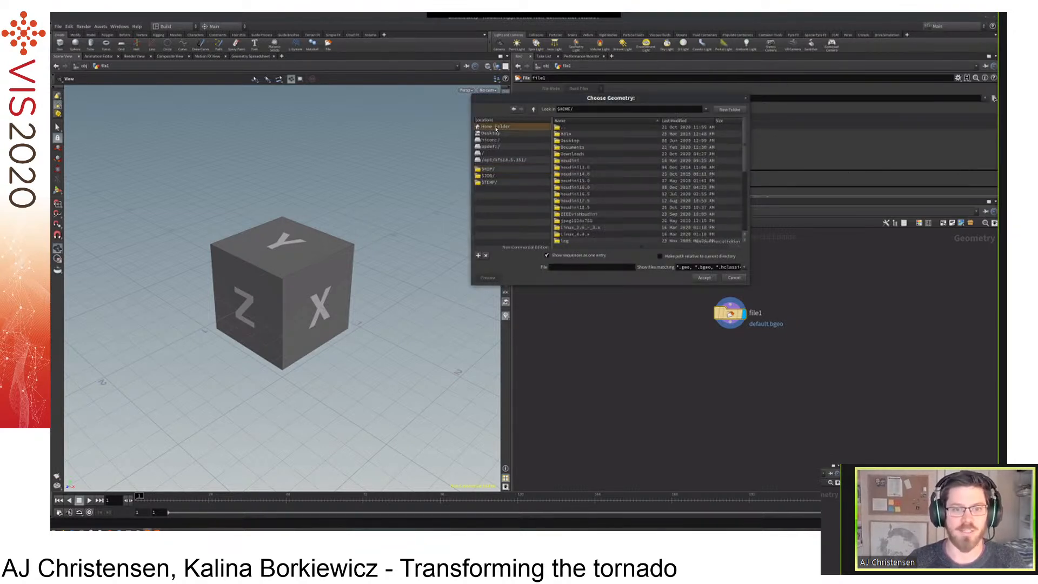
double_click(572, 154)
double_click(571, 161)
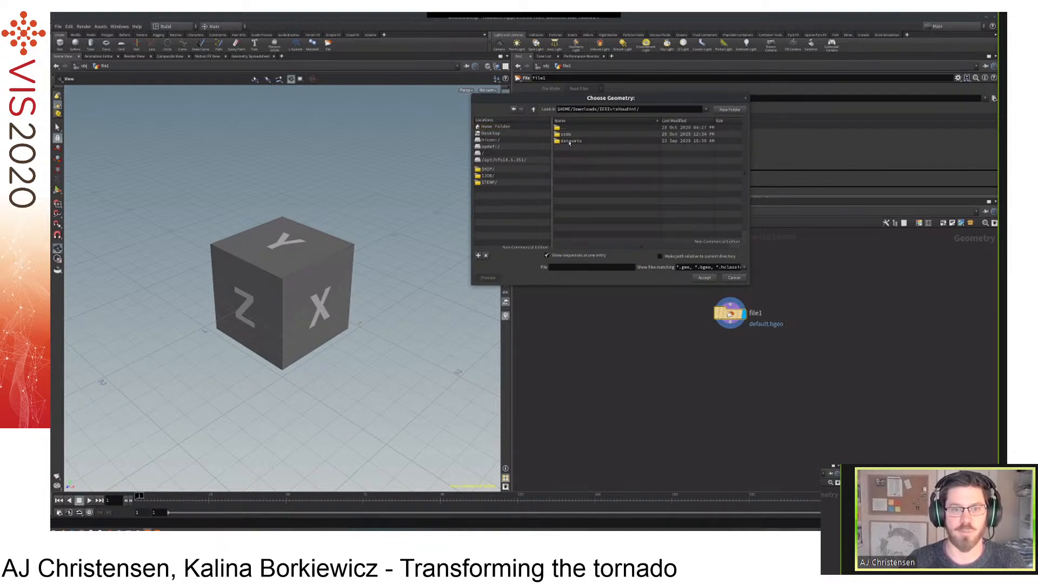
double_click(572, 141)
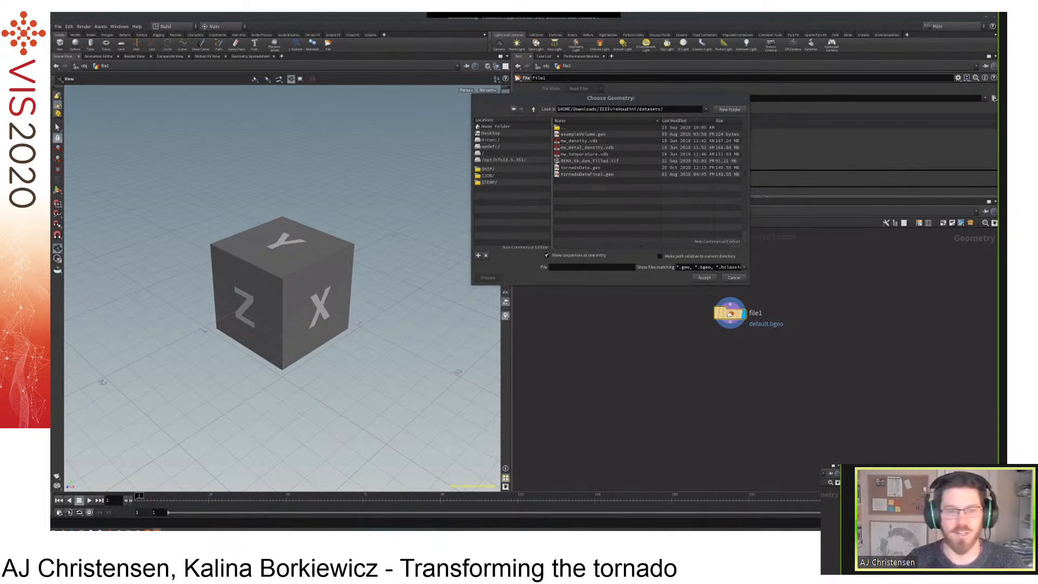
double_click(594, 174)
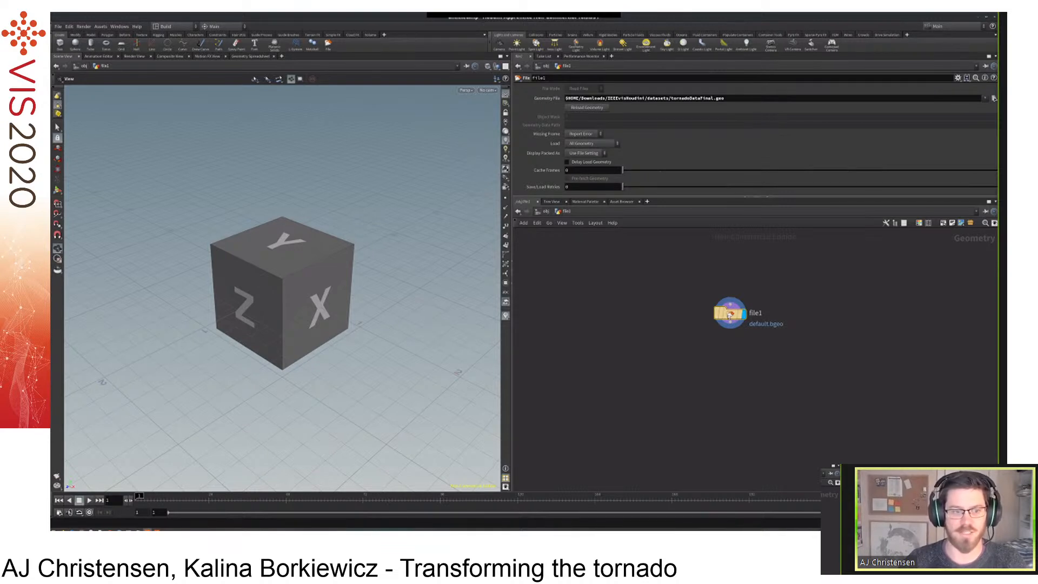
Widen the scene view and bring the loaded tornado volume into view.
scroll(683, 337, down, 1)
drag(512, 341, 618, 347)
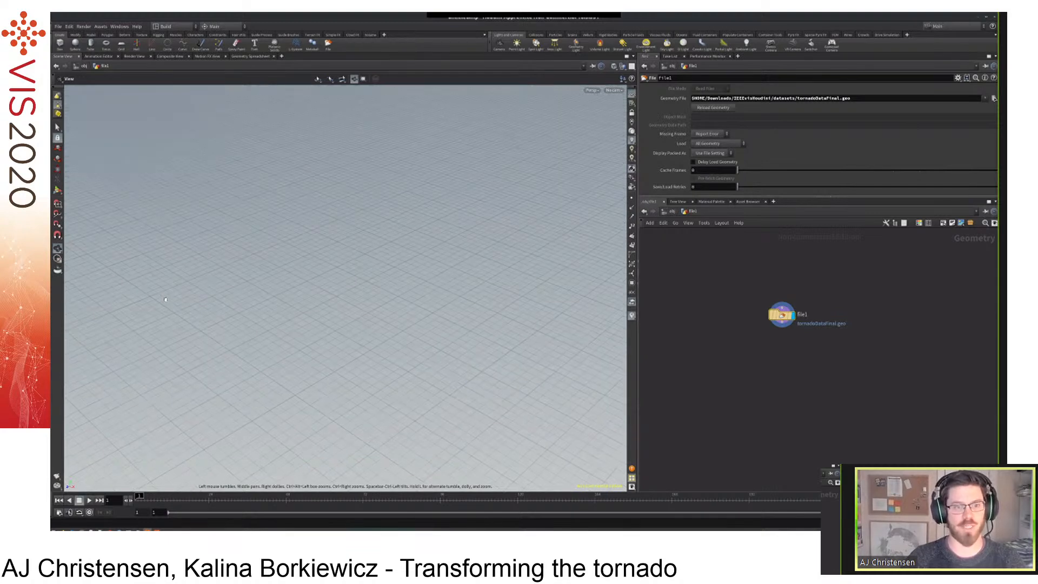
drag(495, 221, 427, 227)
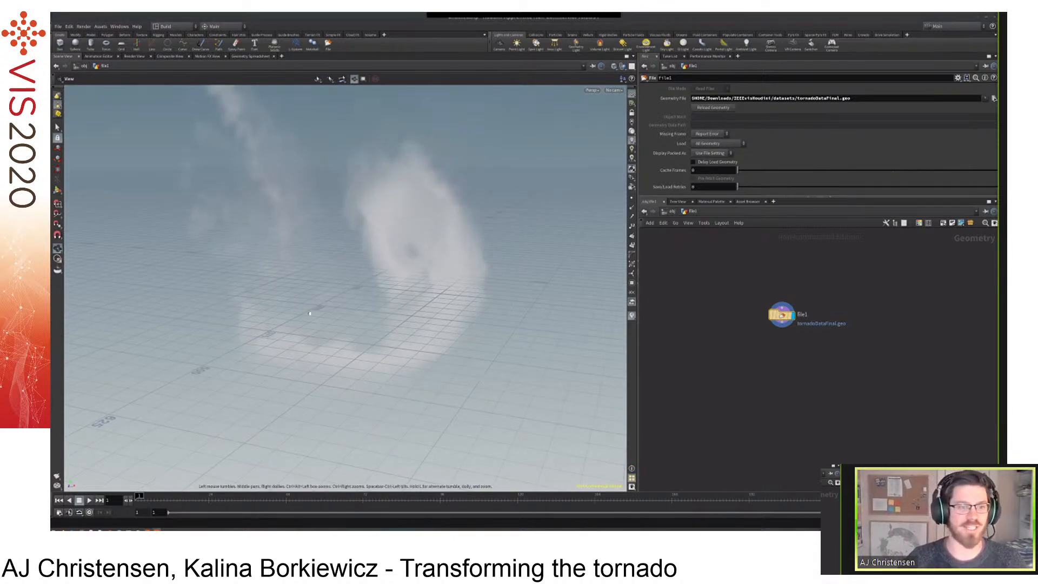
drag(332, 312, 515, 342)
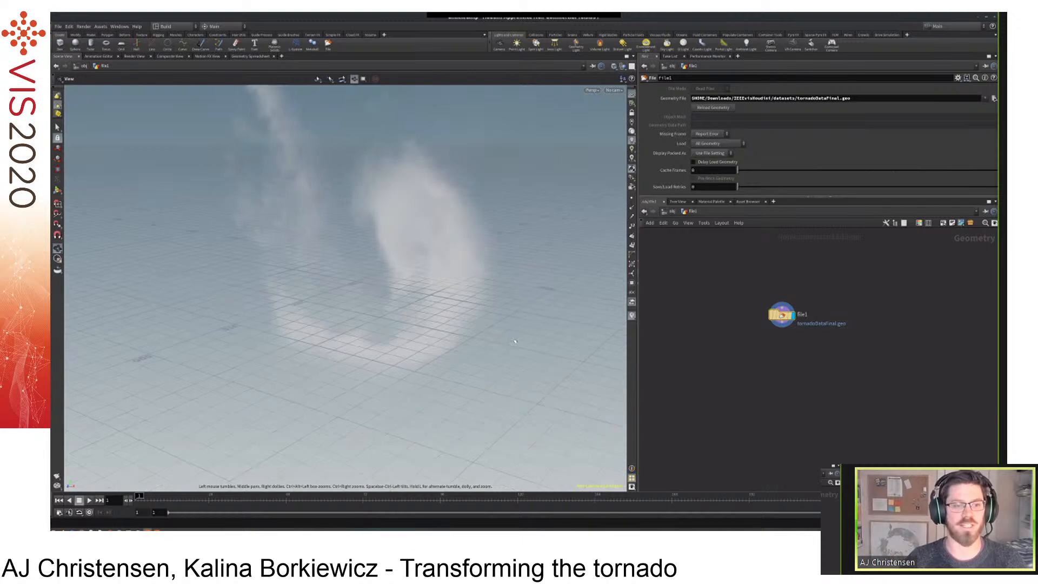
drag(612, 326, 485, 346)
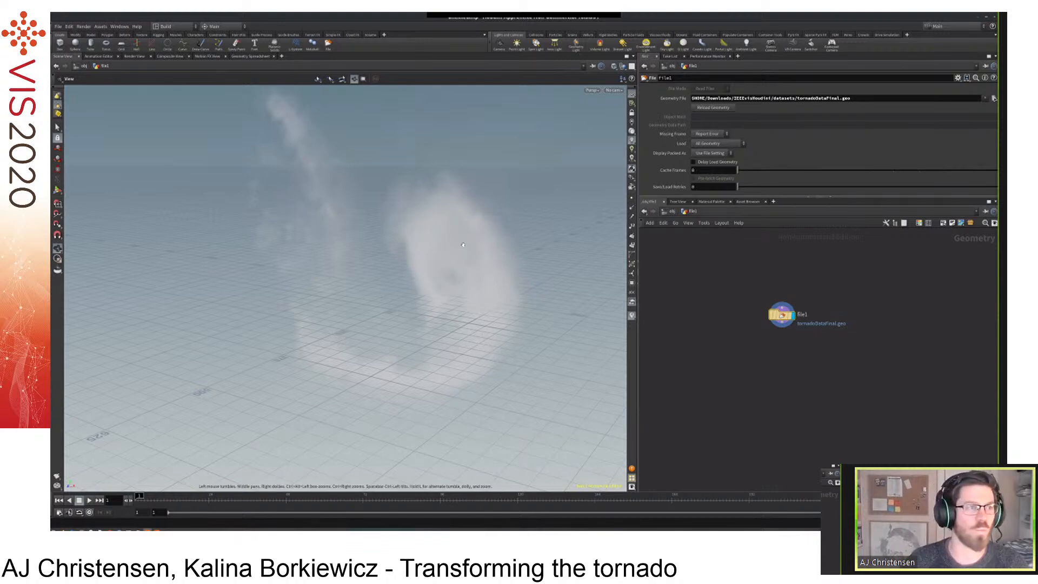
Set the 3D viewport orientation to Z Up in the preferences and accept the change.
click(69, 26)
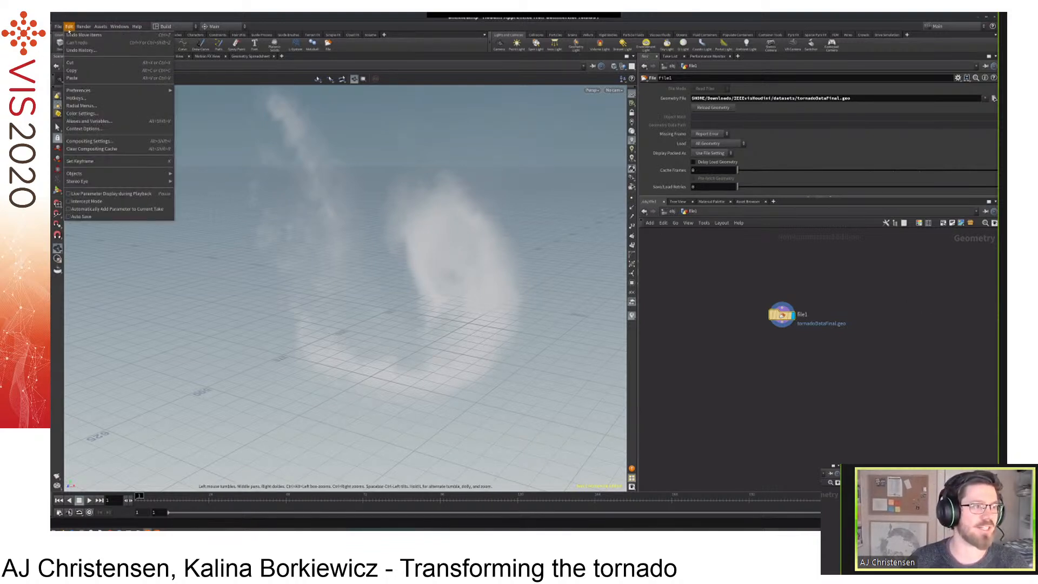
mouse_move(86, 90)
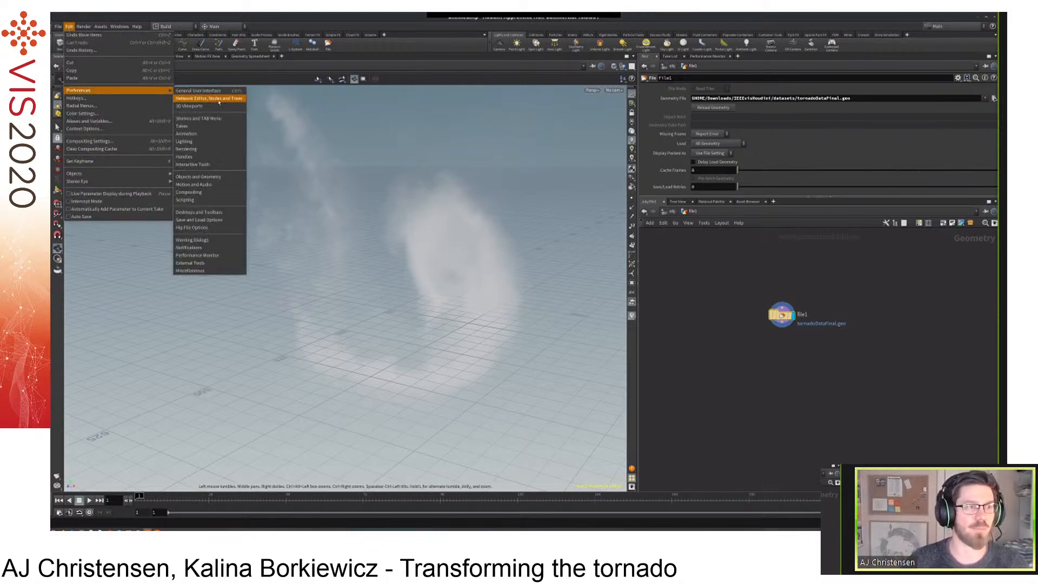
click(216, 91)
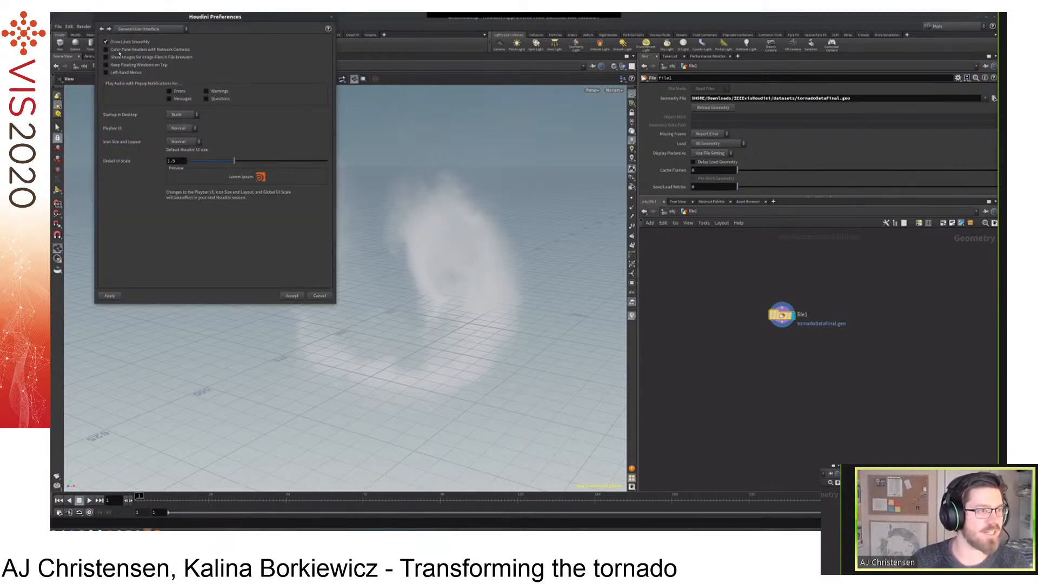
click(109, 29)
click(109, 29)
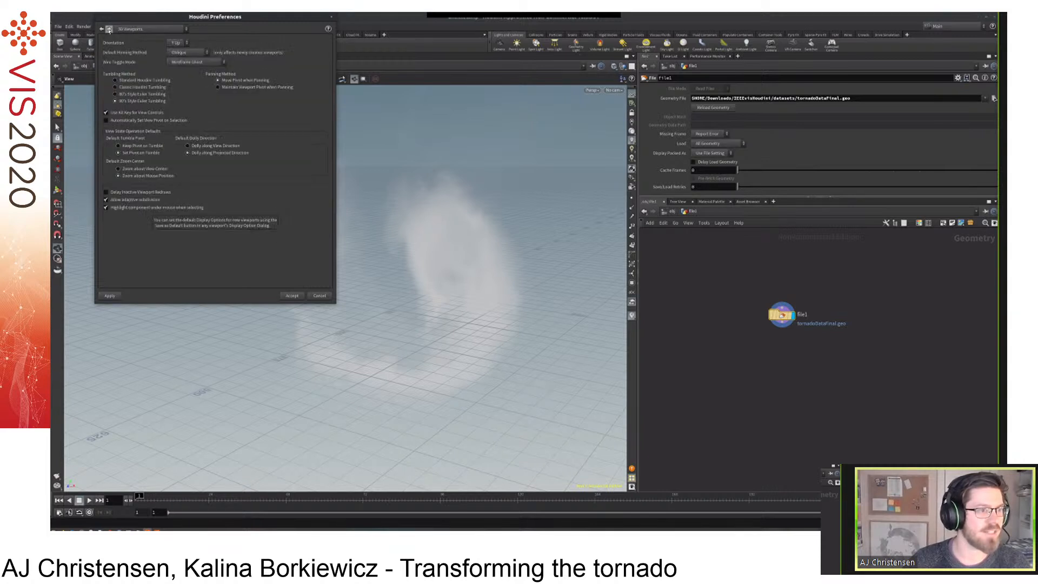
click(157, 29)
click(160, 50)
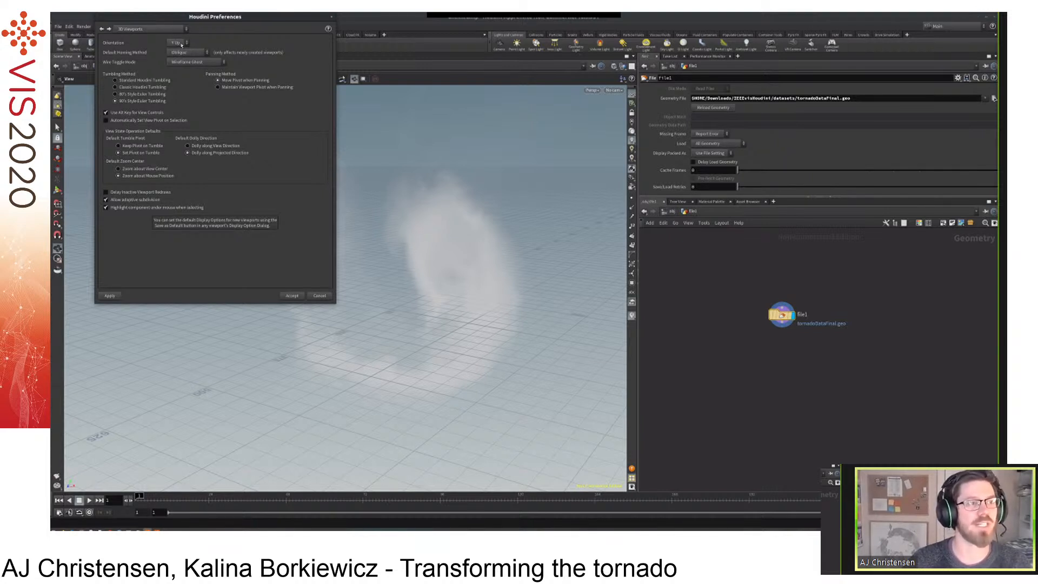
click(182, 43)
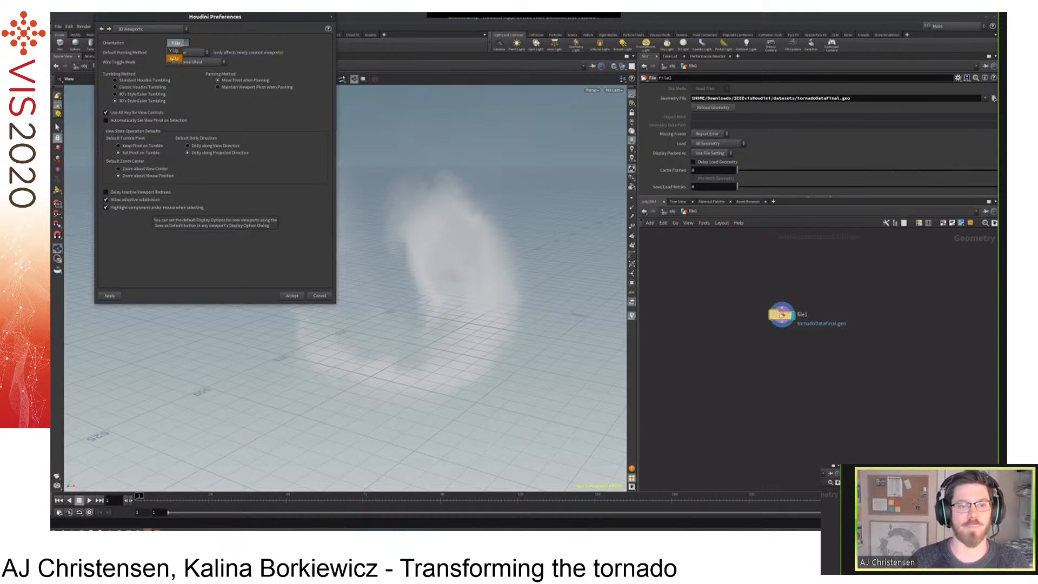
click(174, 58)
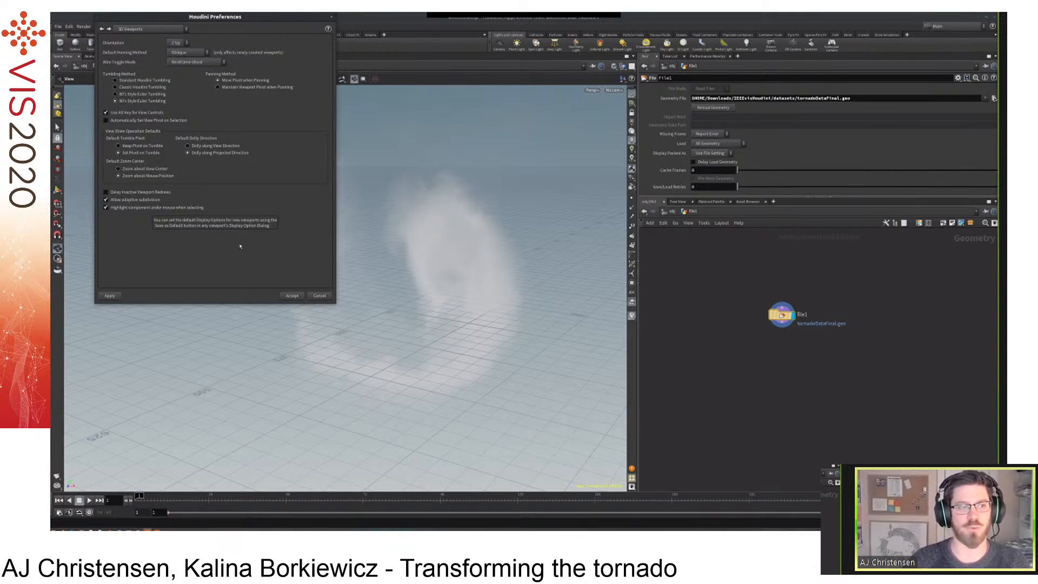
click(292, 296)
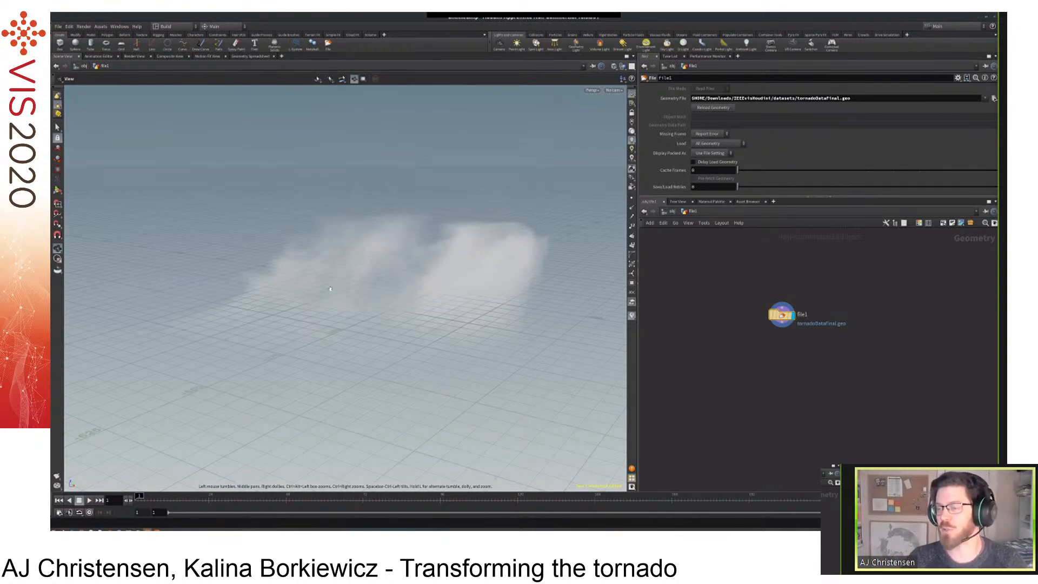
Inspect the tornado in the Z Up view and restore the viewport orientation to Y Up in the preferences.
drag(330, 302, 343, 318)
drag(136, 417, 86, 465)
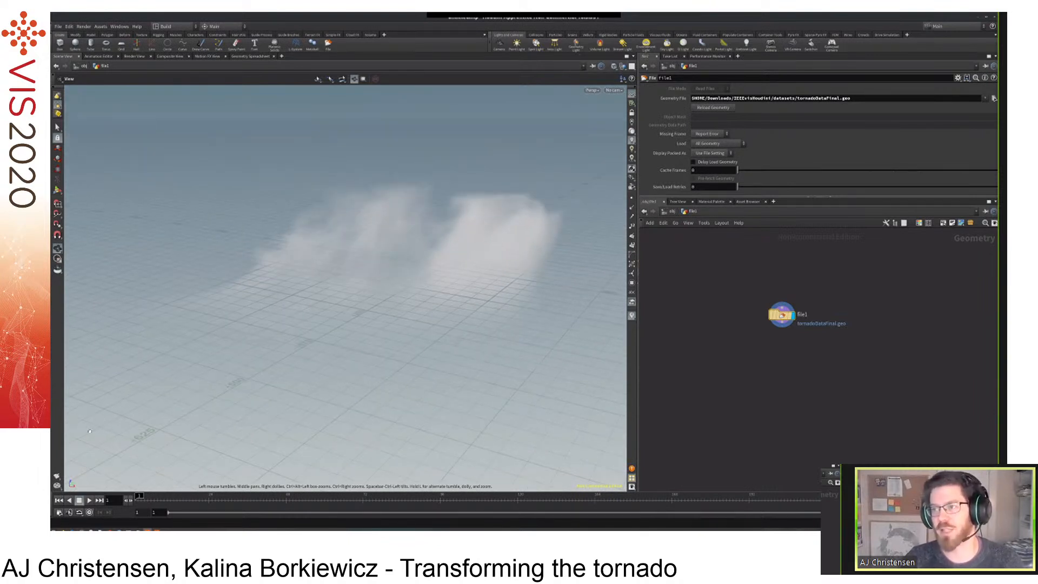
mouse_move(128, 442)
mouse_down()
mouse_move(110, 443)
mouse_move(121, 428)
mouse_up()
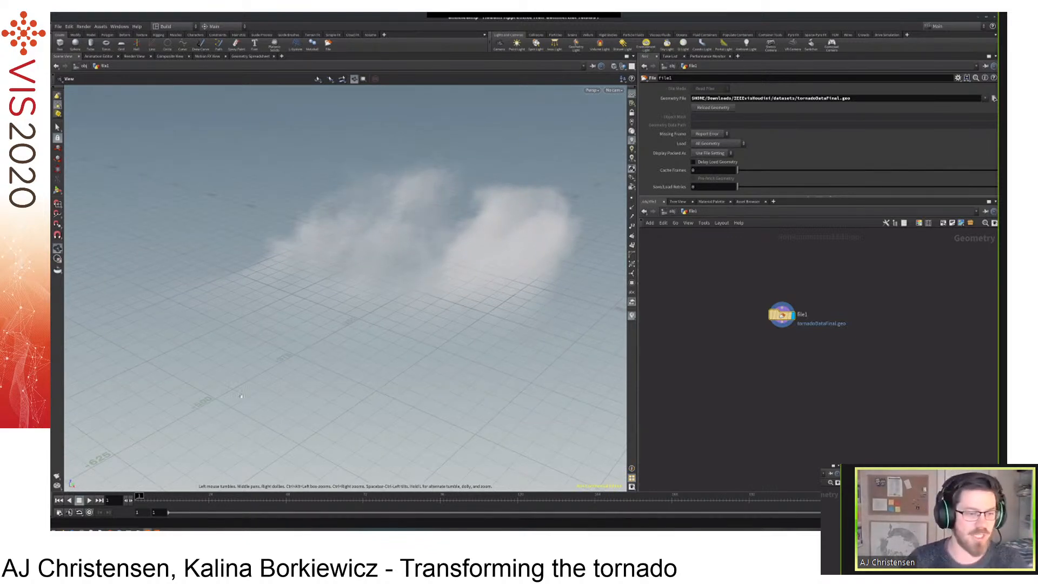
drag(253, 396, 446, 276)
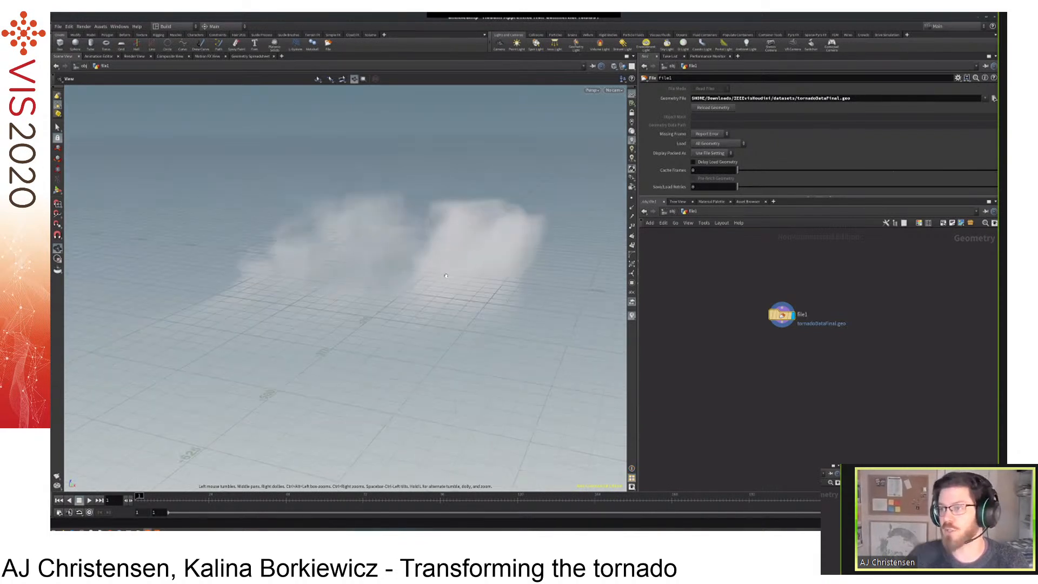
click(69, 27)
mouse_move(87, 91)
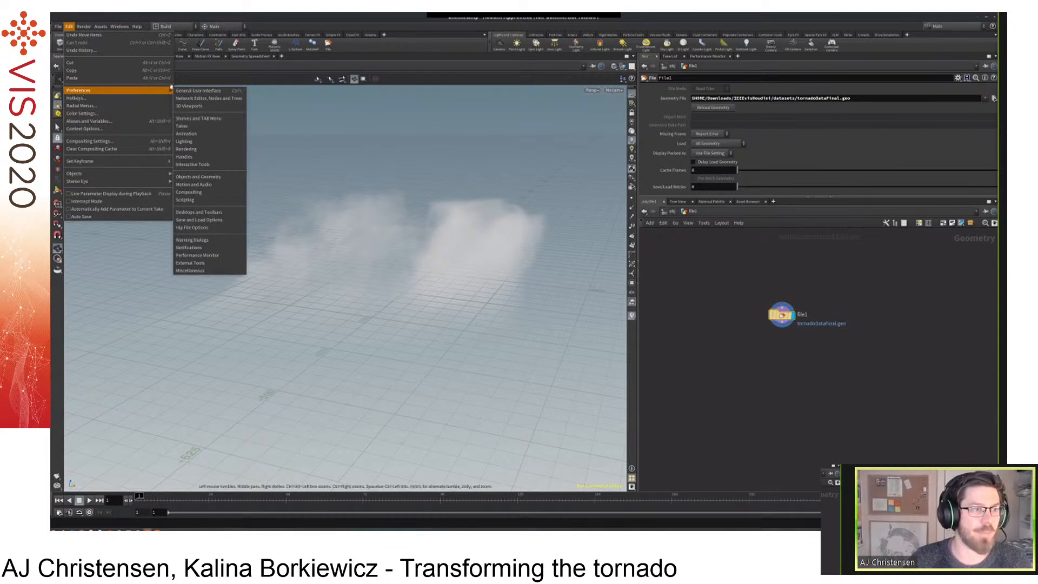
click(192, 106)
click(173, 43)
click(176, 51)
click(293, 297)
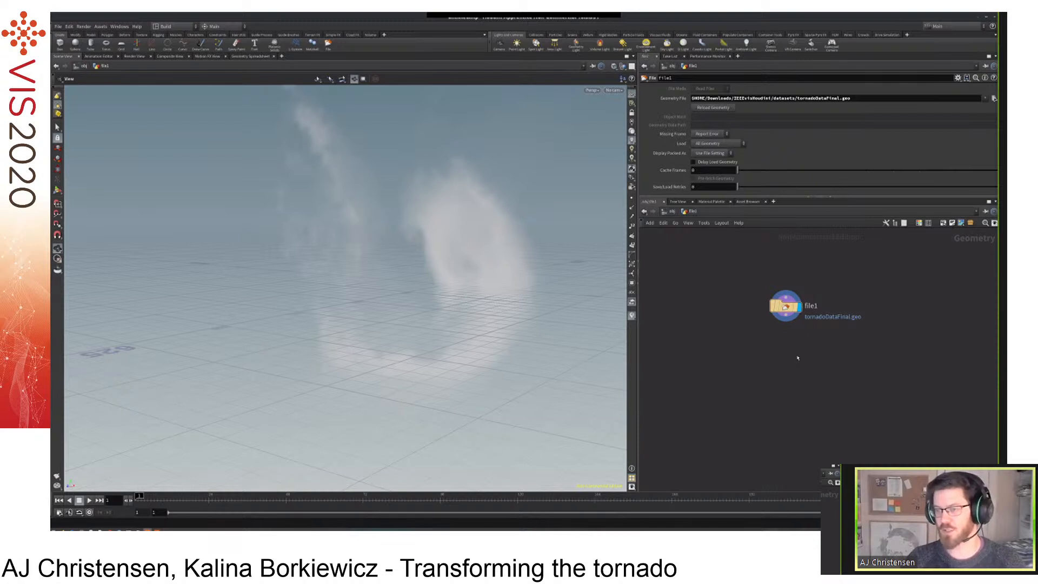
Add a Transform node connected below file1, align it under that node and make it the displayed node.
key(Tab)
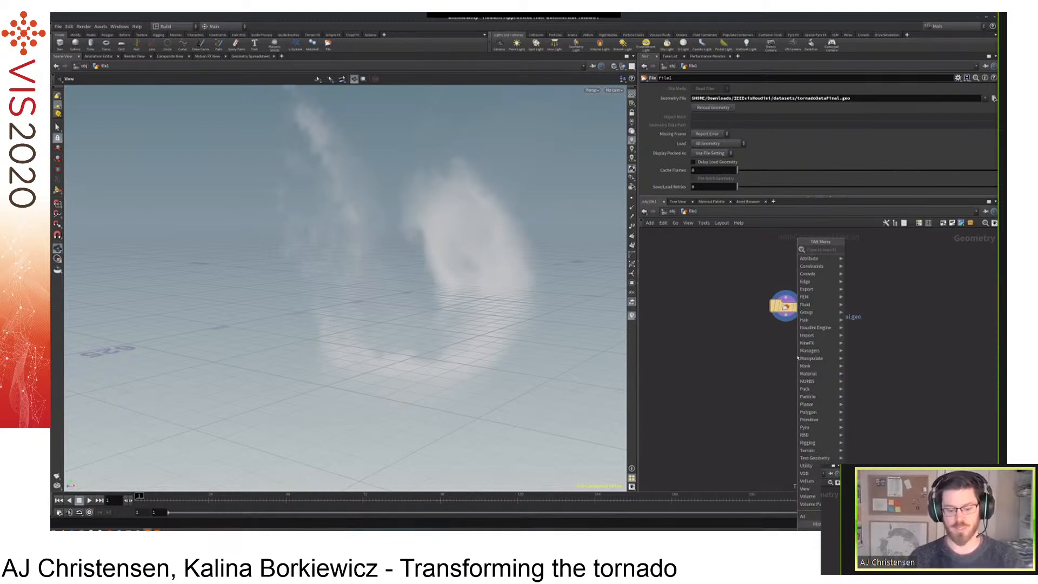
text(transf)
key(Return)
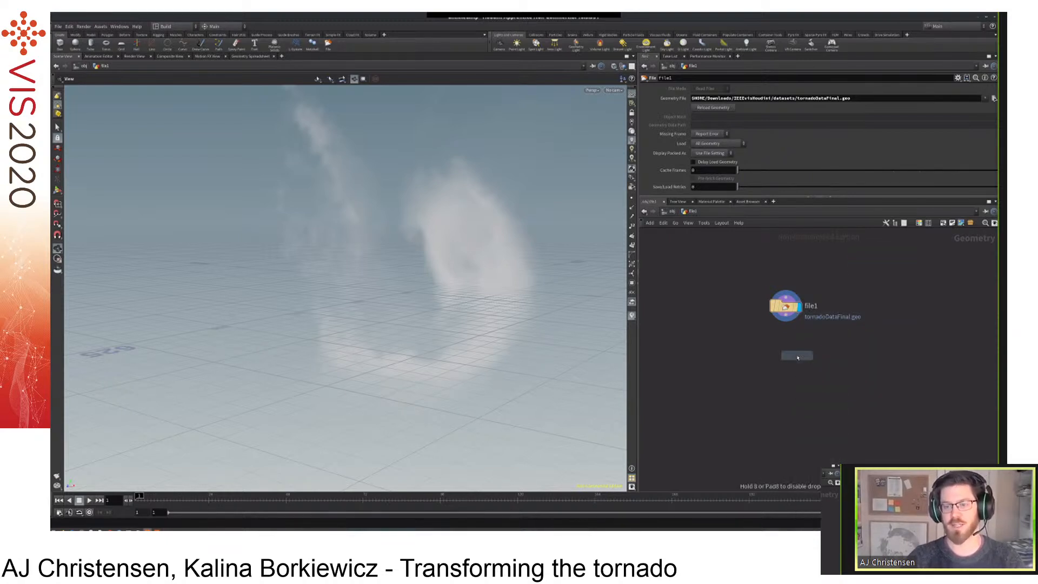
click(798, 357)
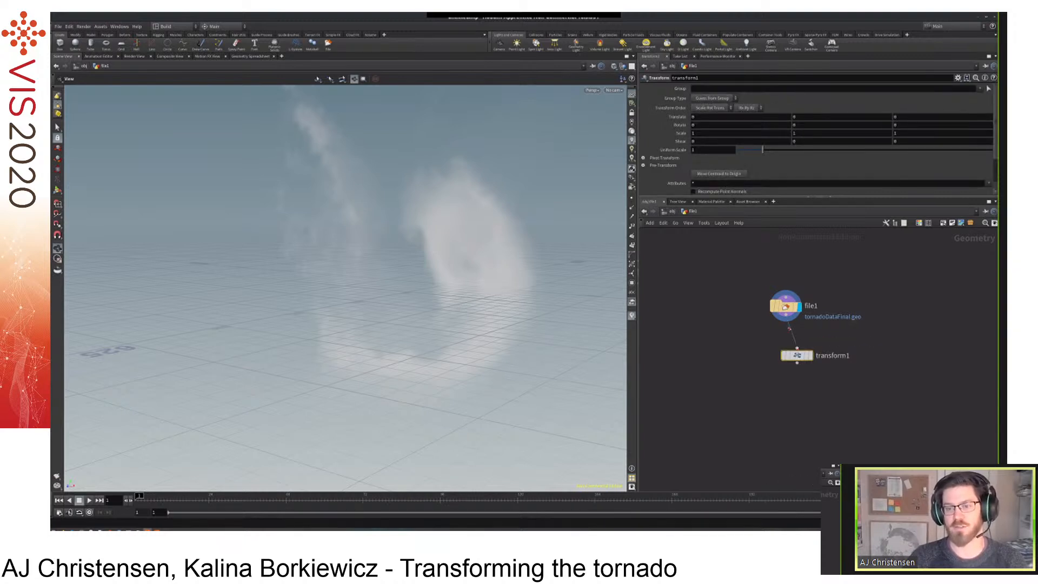
drag(792, 360, 793, 380)
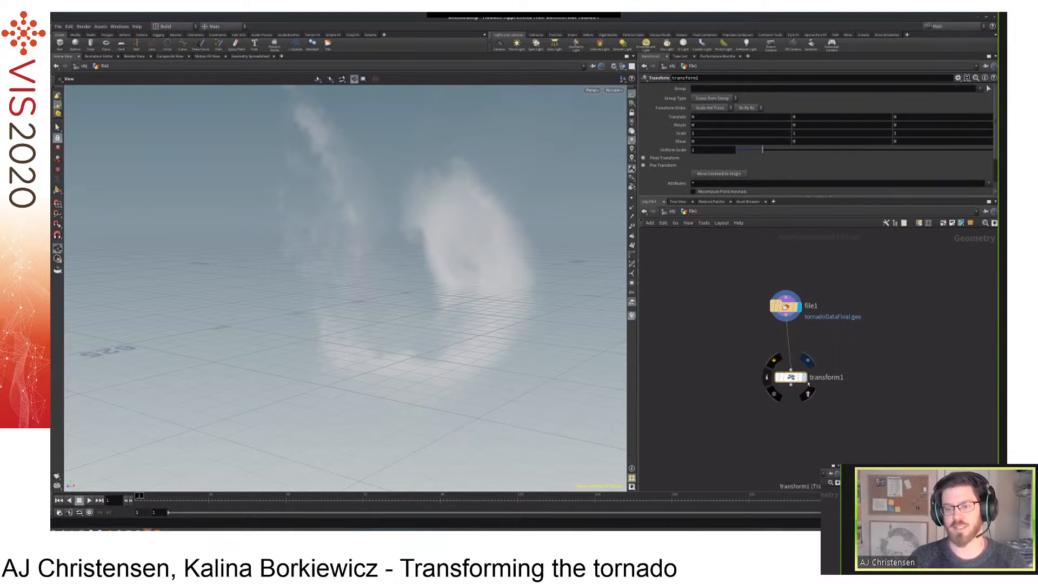
click(805, 379)
drag(793, 380, 788, 373)
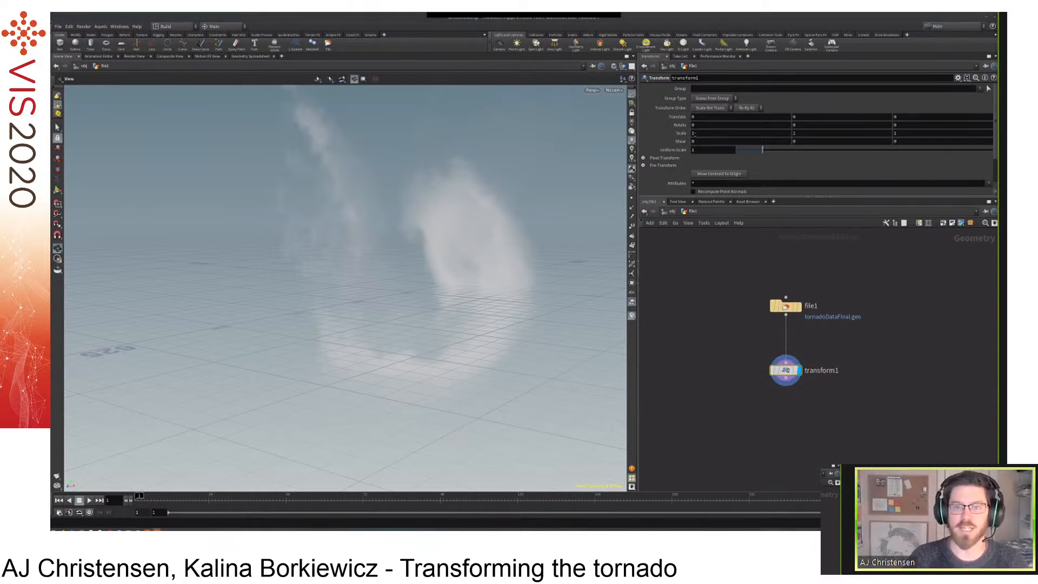
Try an X rotation of -90 on the transform1 node and view the tornado from a higher angle.
text(-90)
key(Return)
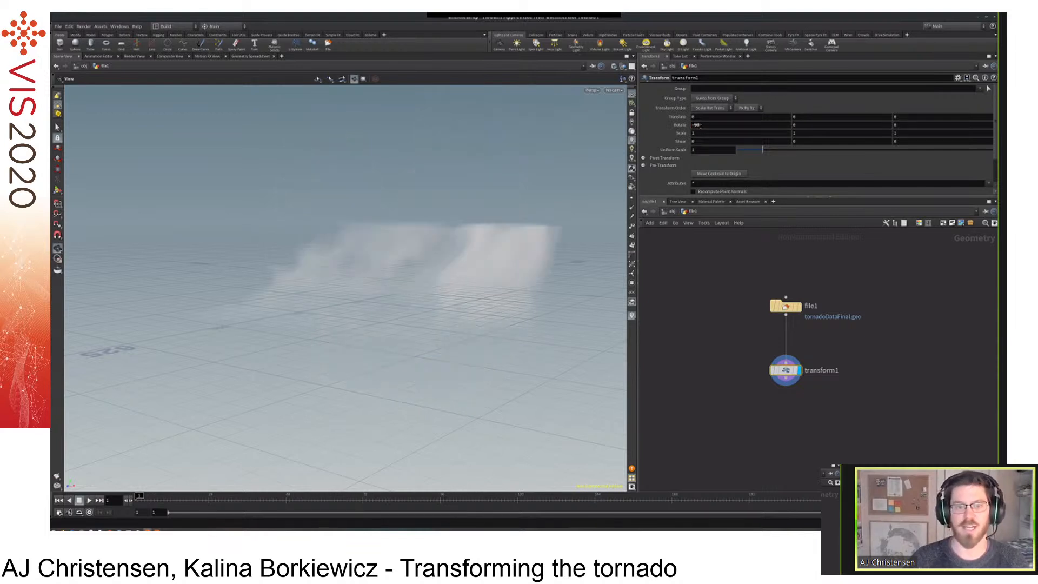
drag(478, 270, 508, 207)
Try a rotation of 0 in X and 90 in Y on the transform1 node, viewing the result around.
click(715, 125)
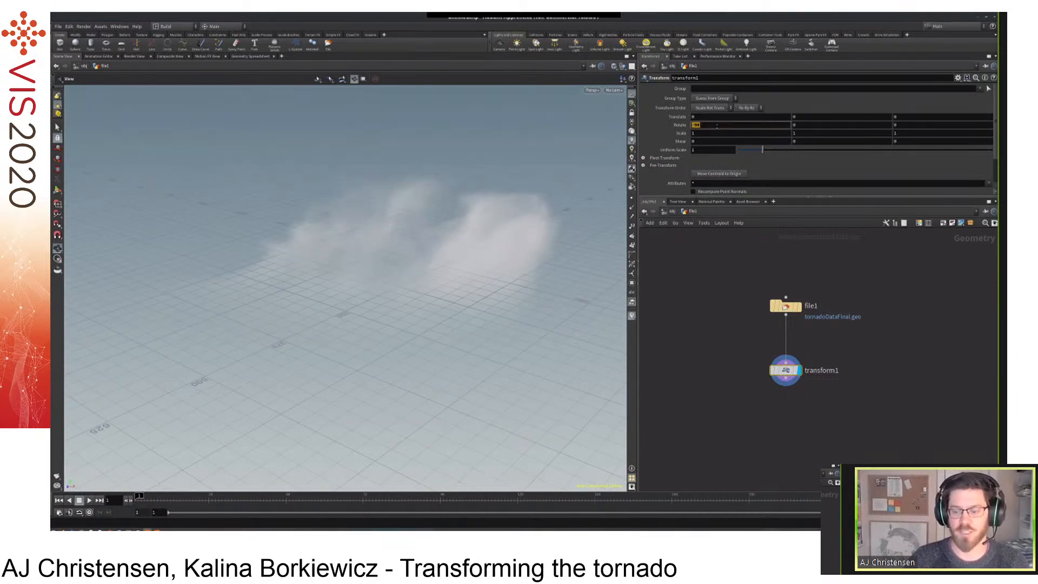
text(0)
key(Tab)
text(90)
key(Tab)
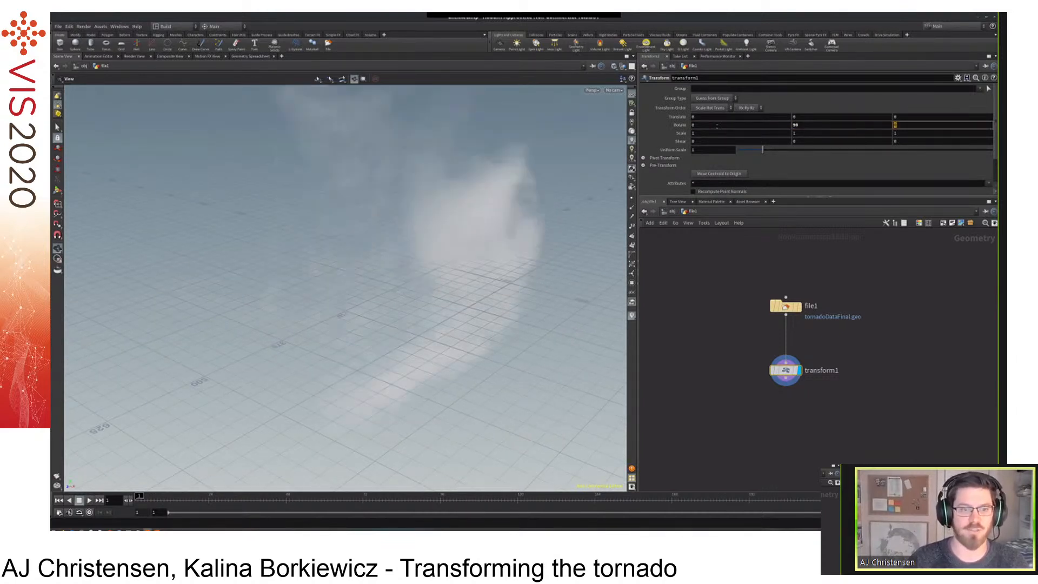
drag(144, 230, 190, 230)
Try a rotation of 0 in Y and 90 in Z on the transform1 node and check the volume.
click(810, 126)
text(0)
key(Tab)
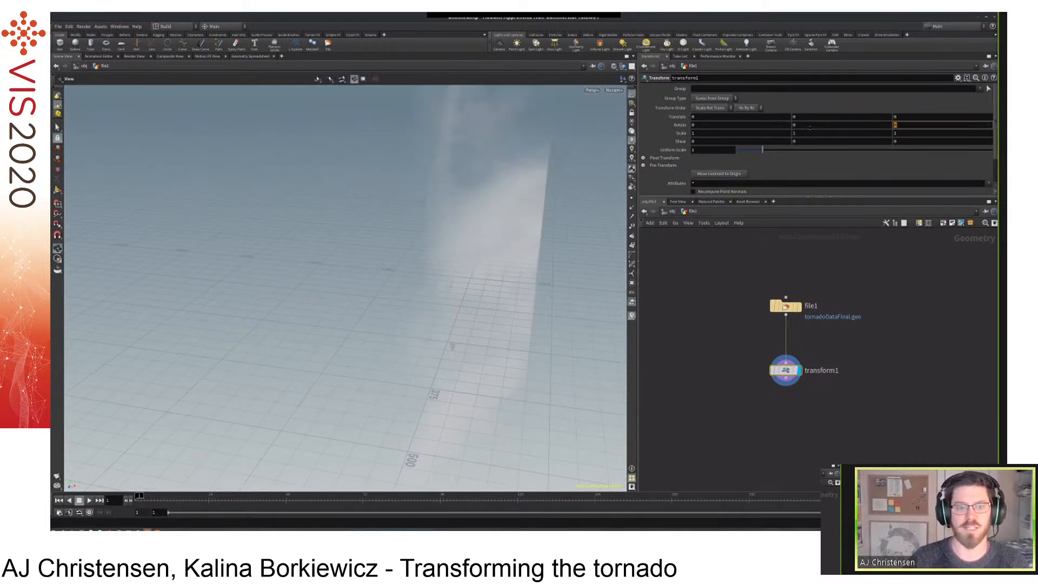
text(90)
key(Tab)
mouse_move(518, 229)
mouse_down()
mouse_move(541, 201)
mouse_move(565, 208)
mouse_move(532, 221)
mouse_up()
Set the transform1 node's X rotation to -90 and Z rotation to 0, then inspect the tornado's orientation from several angles.
click(777, 125)
text(-90)
key(Tab)
key(Tab)
text(0)
key(Tab)
drag(391, 272, 439, 298)
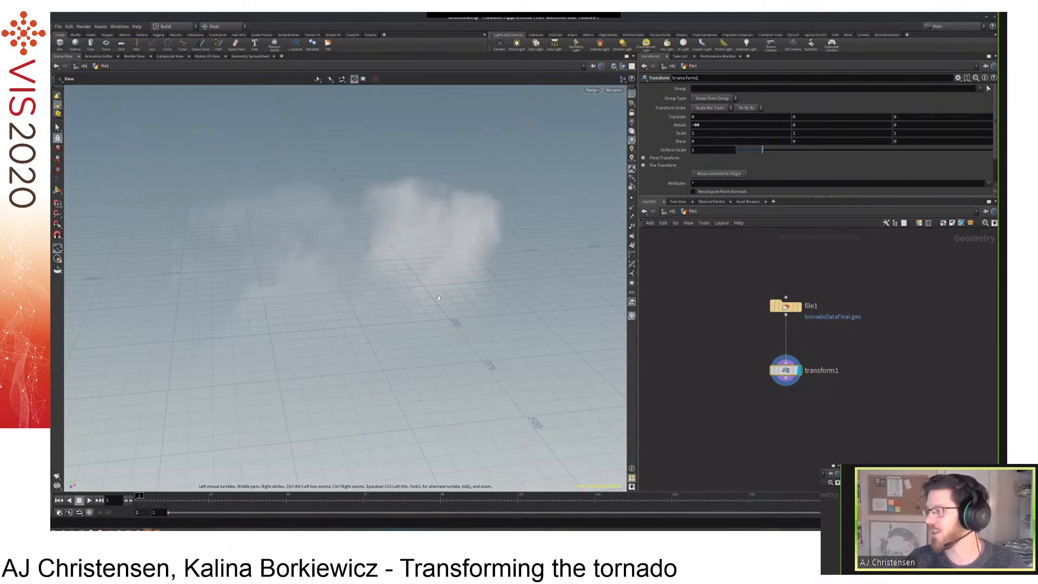
drag(395, 290, 396, 294)
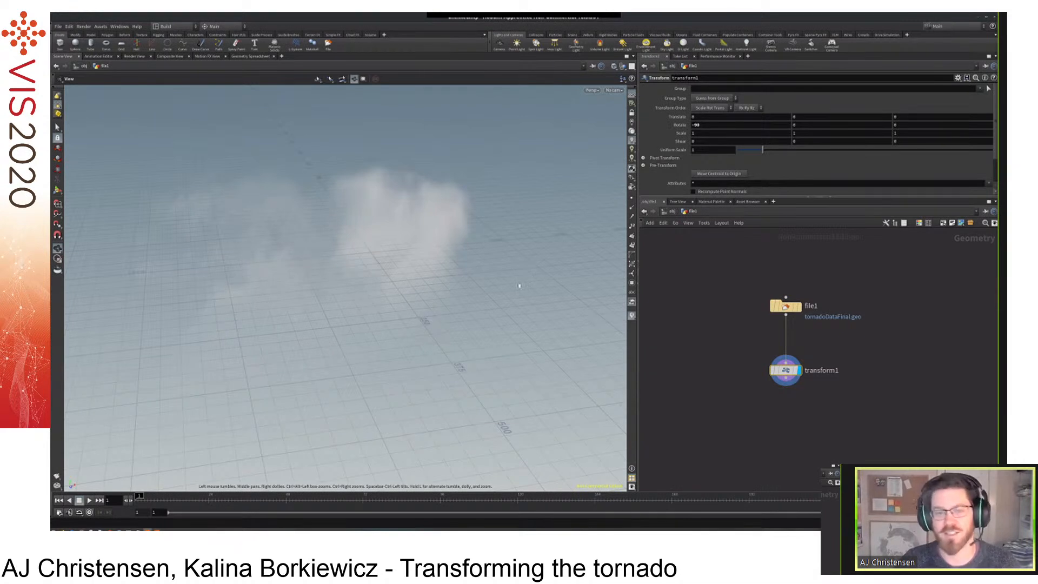
drag(519, 286, 547, 278)
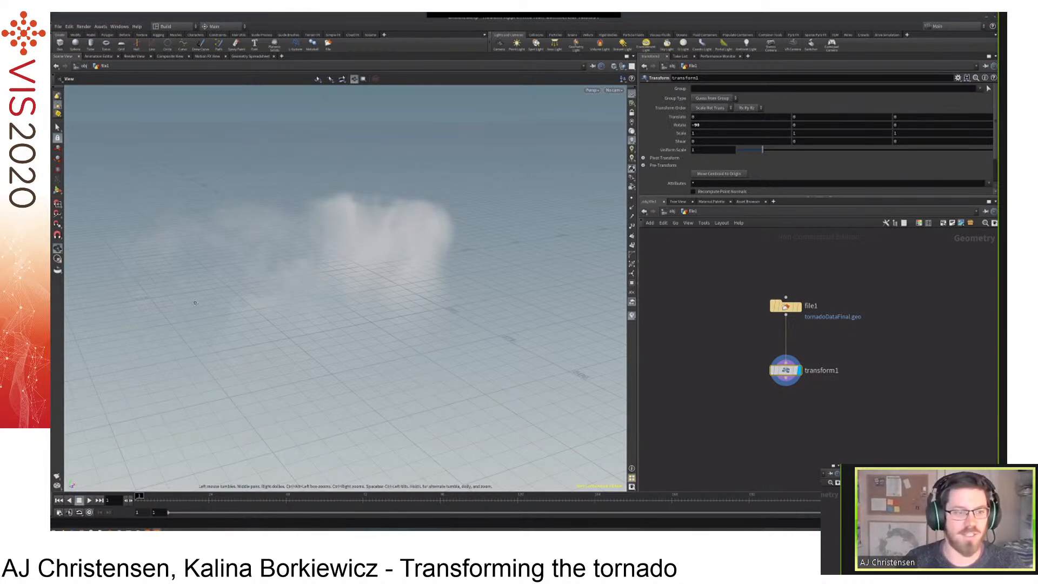
Return to the object level and add a Grid geometry object directly below file1.
drag(301, 310, 320, 274)
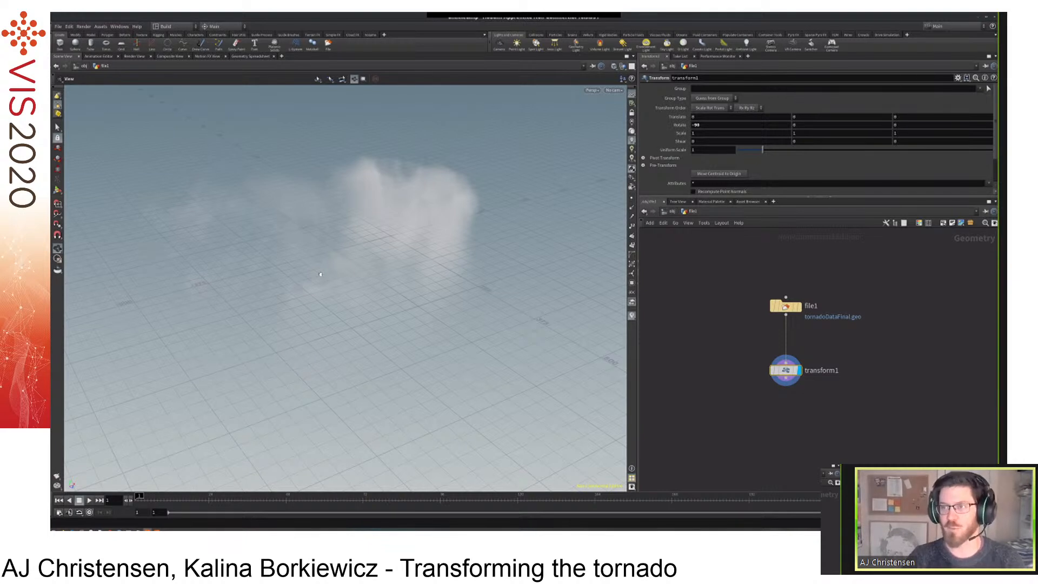
click(672, 211)
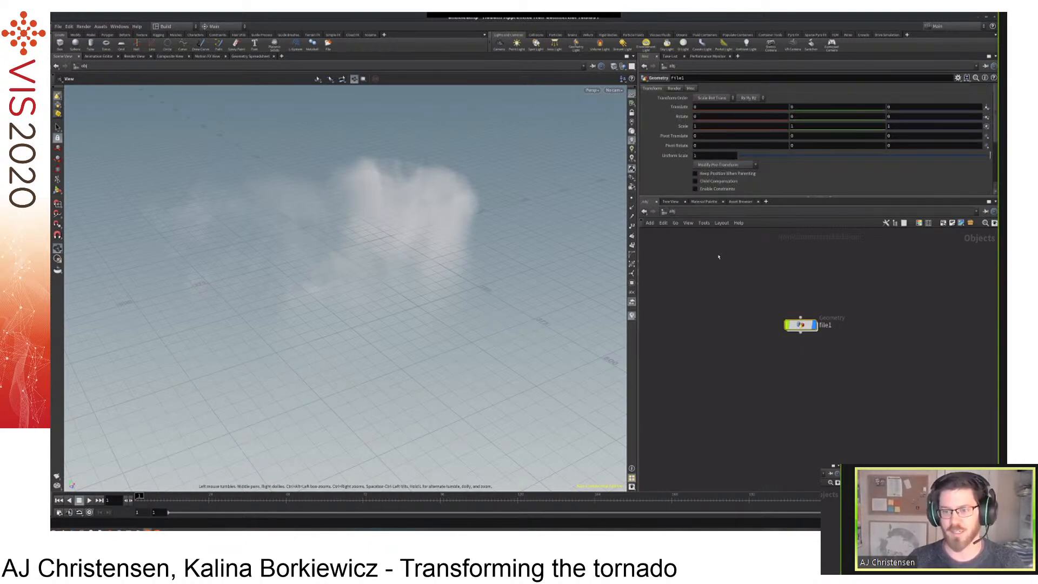
middle_drag(817, 365, 814, 350)
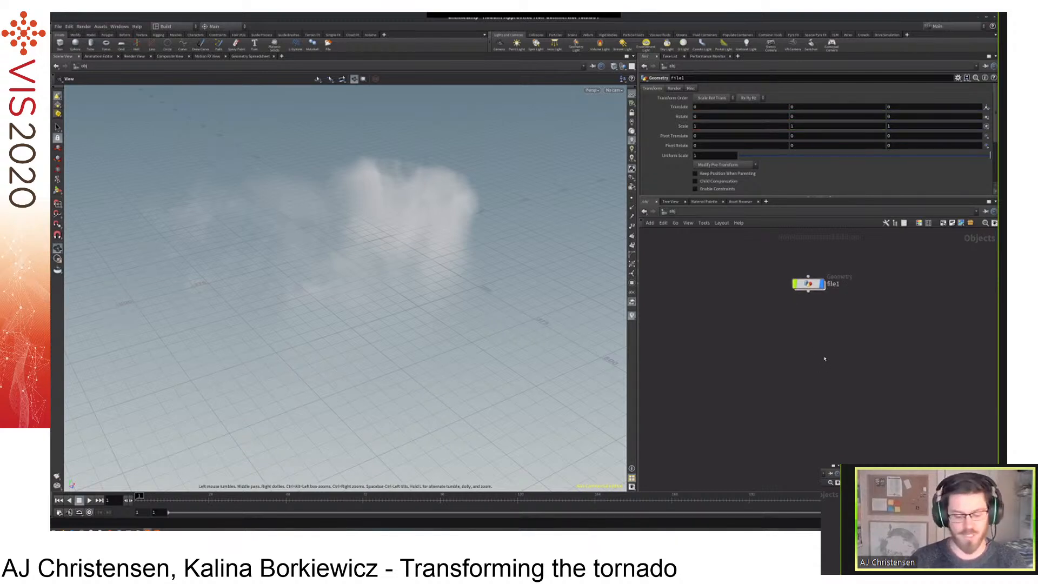
key(Tab)
text(grid)
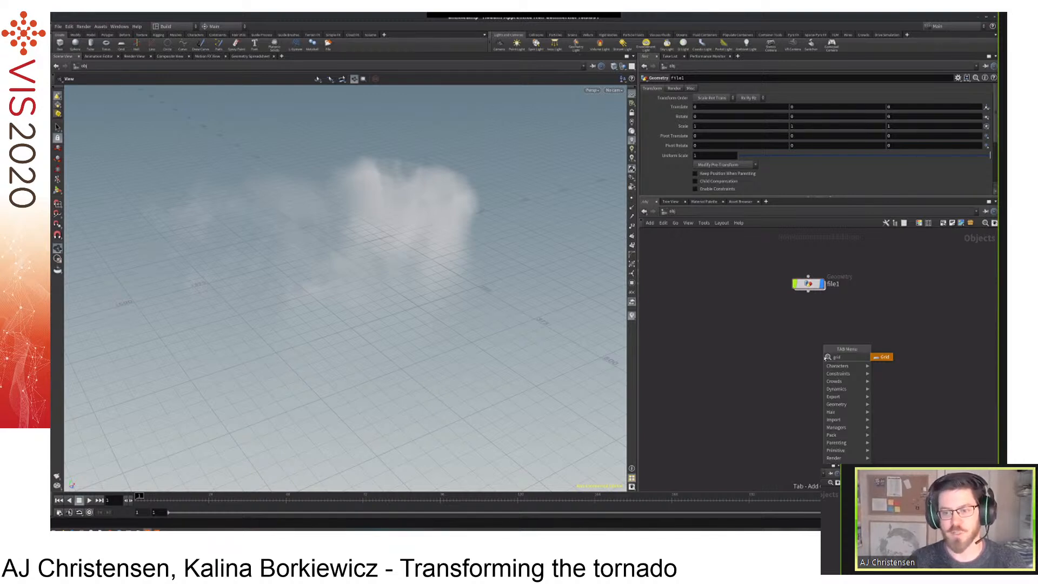
key(Return)
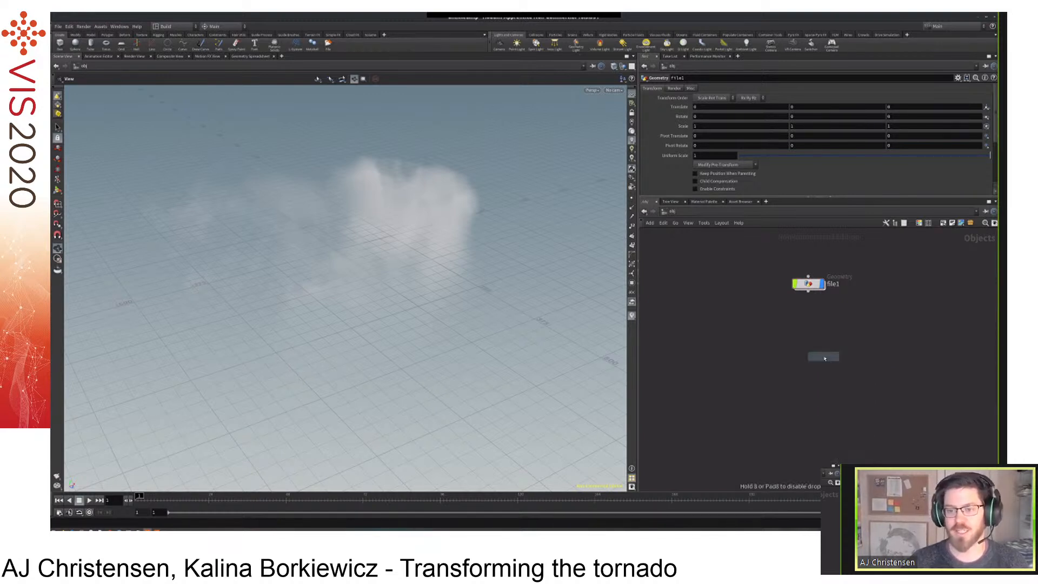
click(825, 359)
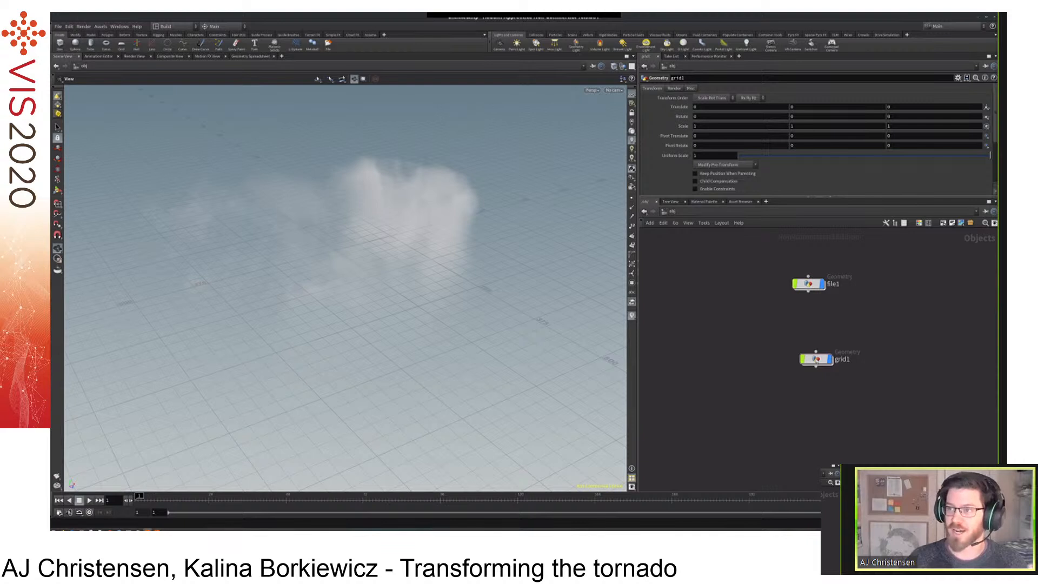
drag(816, 360, 810, 353)
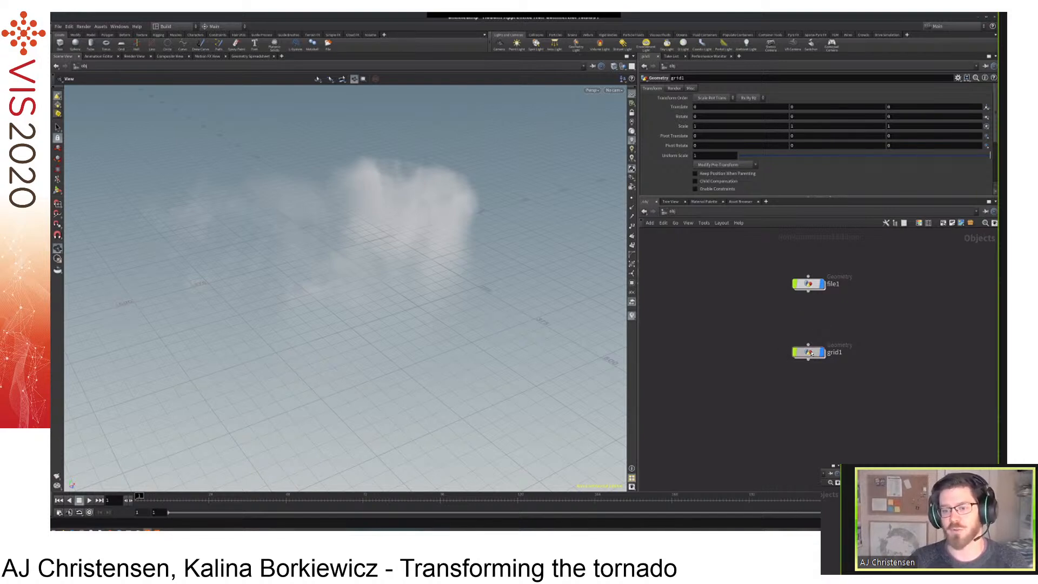
Go inside the grid1 object and compare the default grid's size with the tornado volume.
double_click(810, 353)
drag(874, 394, 872, 390)
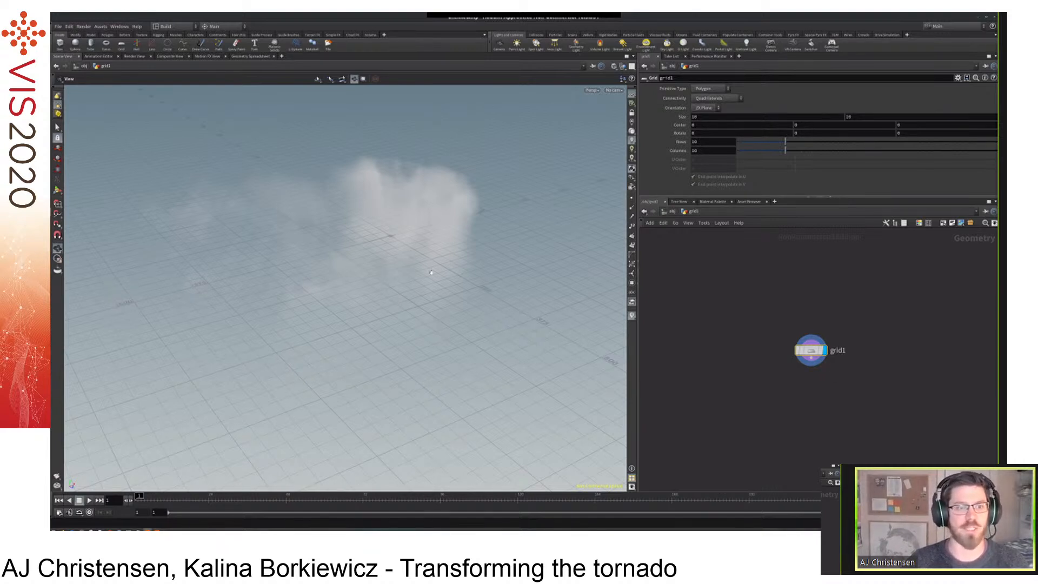
drag(332, 220, 498, 182)
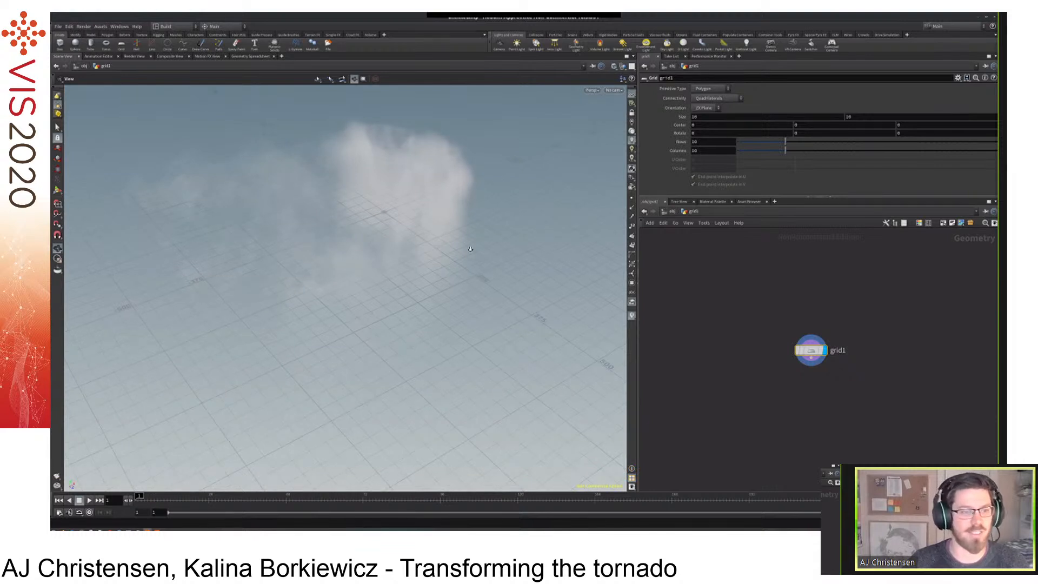
drag(471, 249, 363, 270)
scroll(340, 274, up, 5)
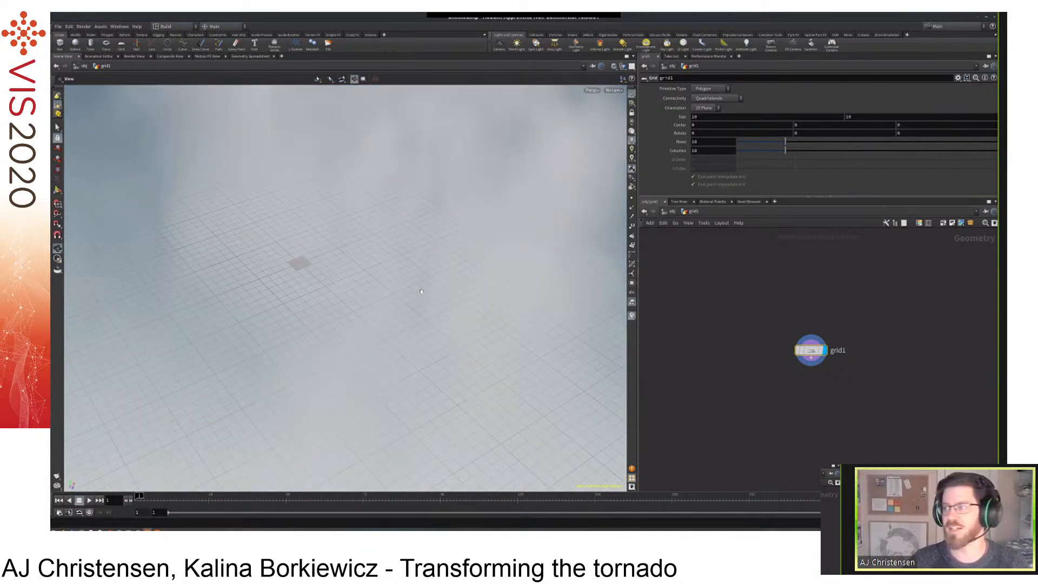
drag(422, 291, 427, 284)
scroll(364, 289, up, 3)
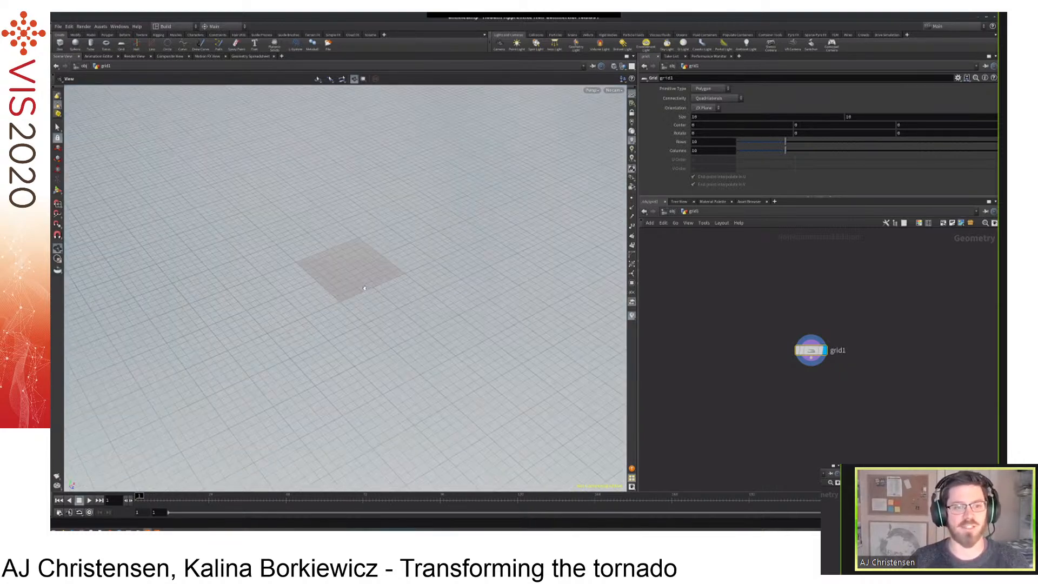
drag(339, 345, 660, 338)
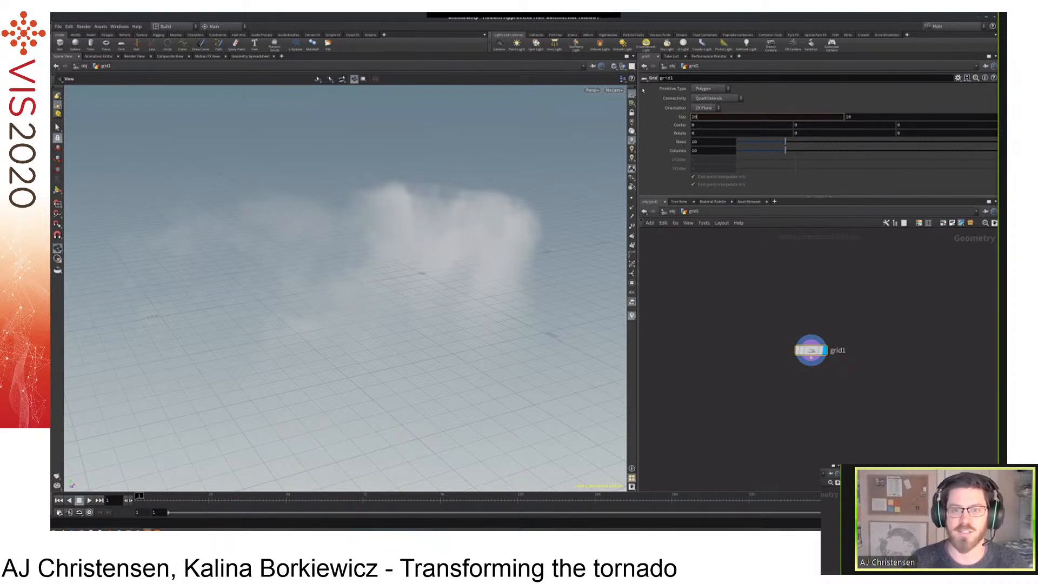
Set the grid1 node's size to 10000 by 10000 so it forms a ground plane beneath the tornado.
drag(790, 197, 789, 214)
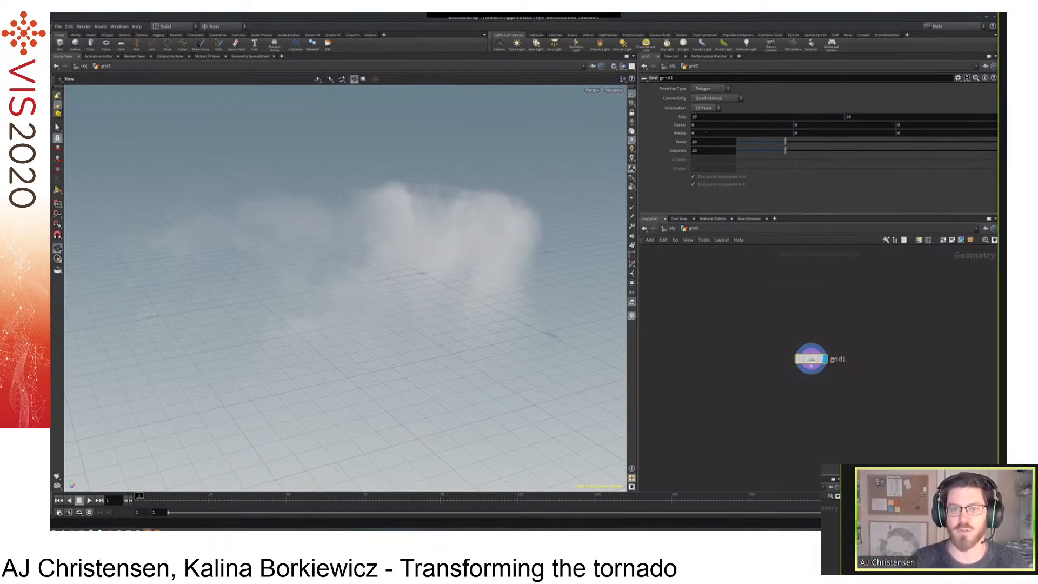
click(703, 117)
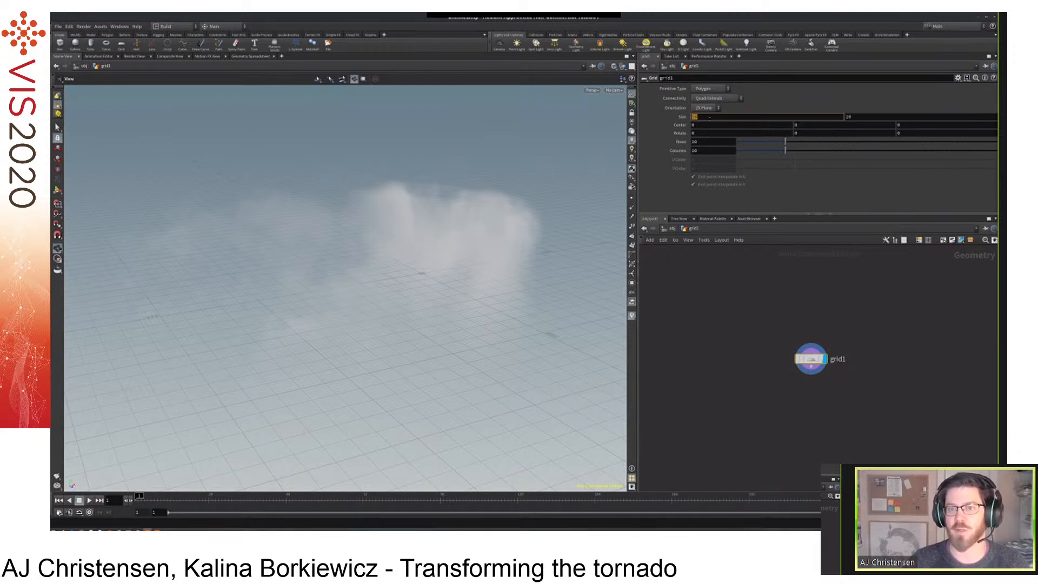
text(00)
key(Tab)
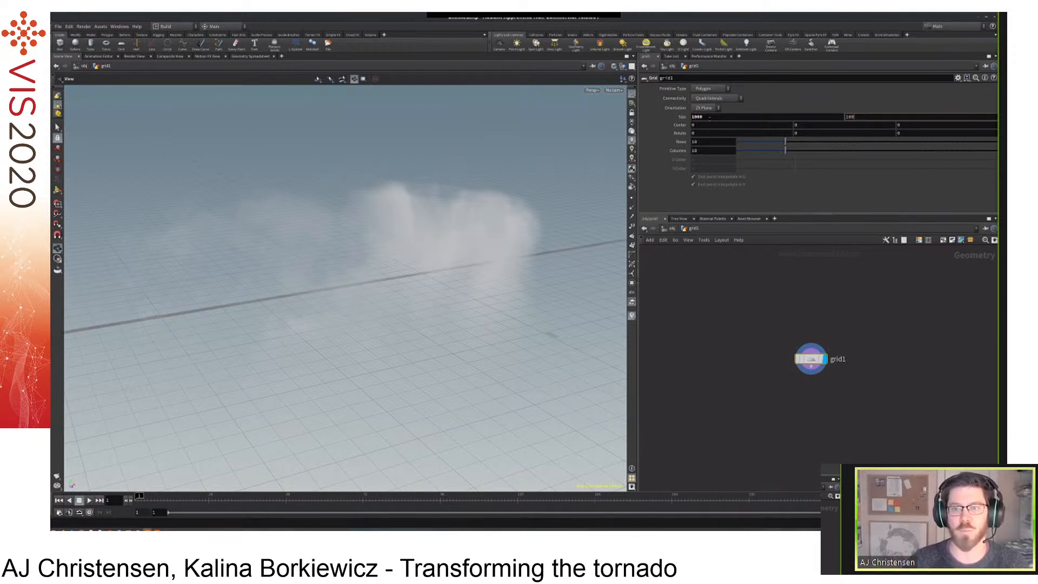
key(Return)
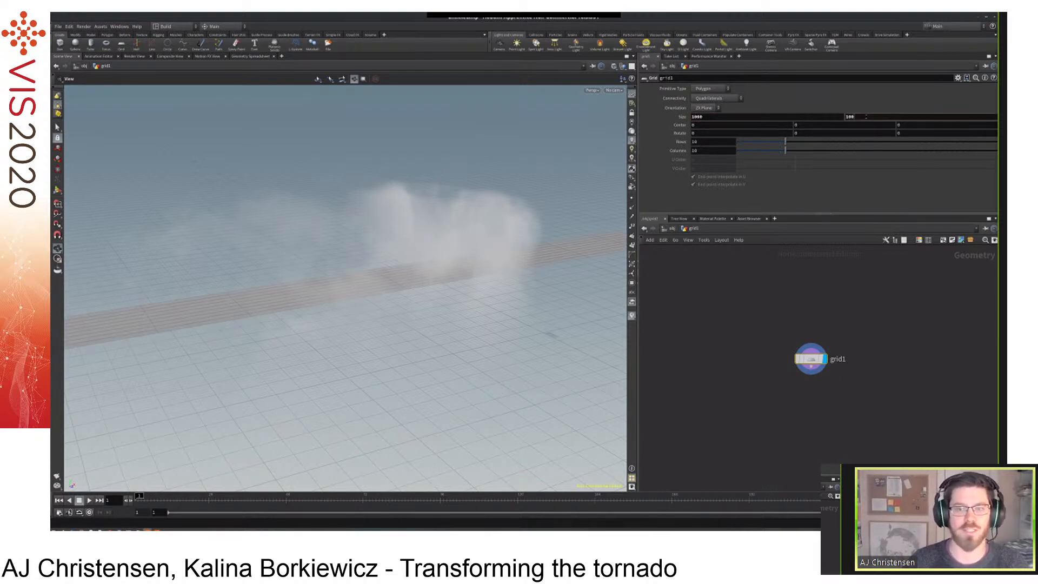
key(Return)
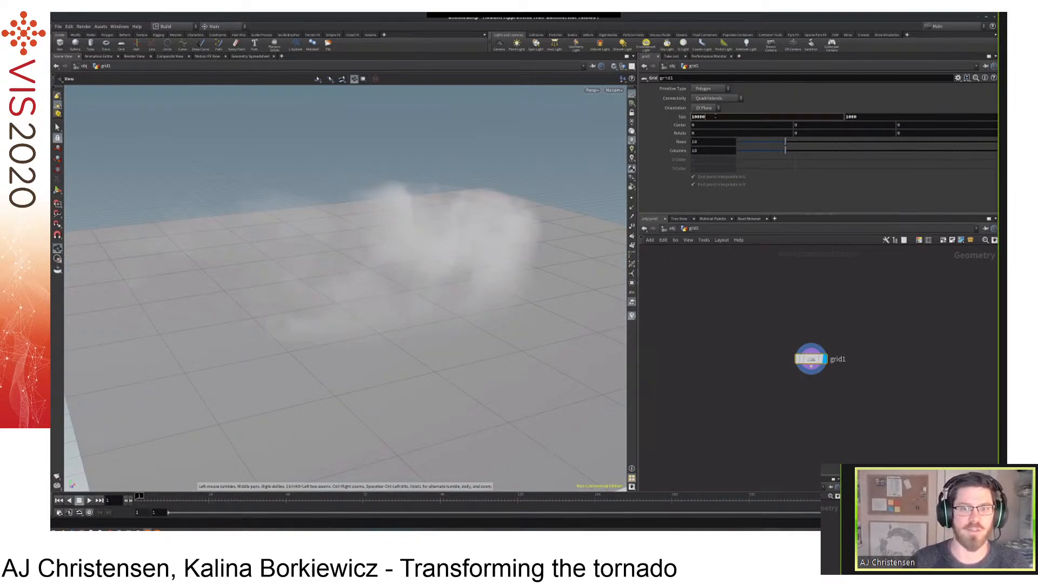
key(Tab)
key(Right)
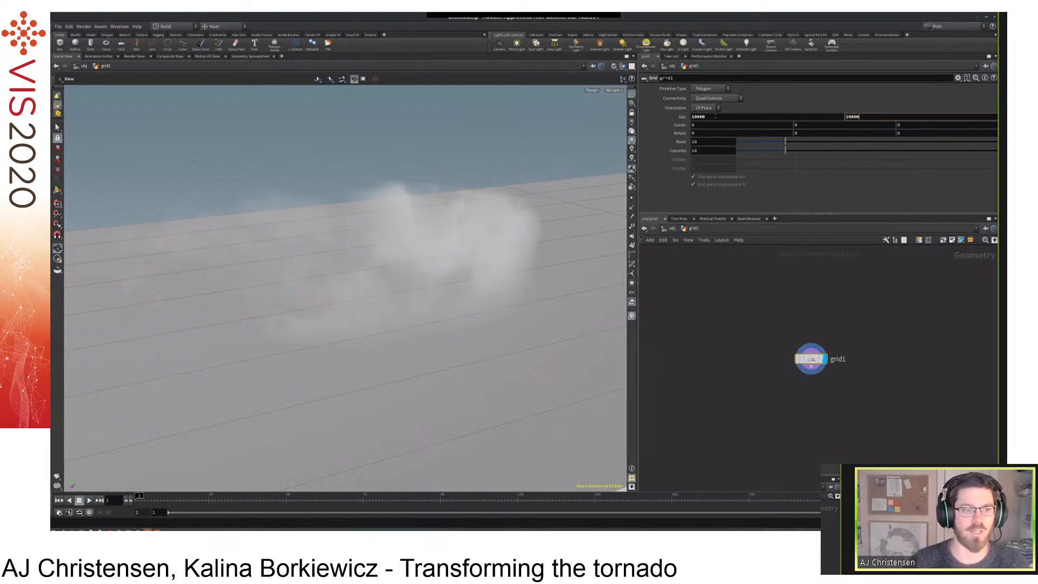
key(Return)
drag(371, 303, 498, 194)
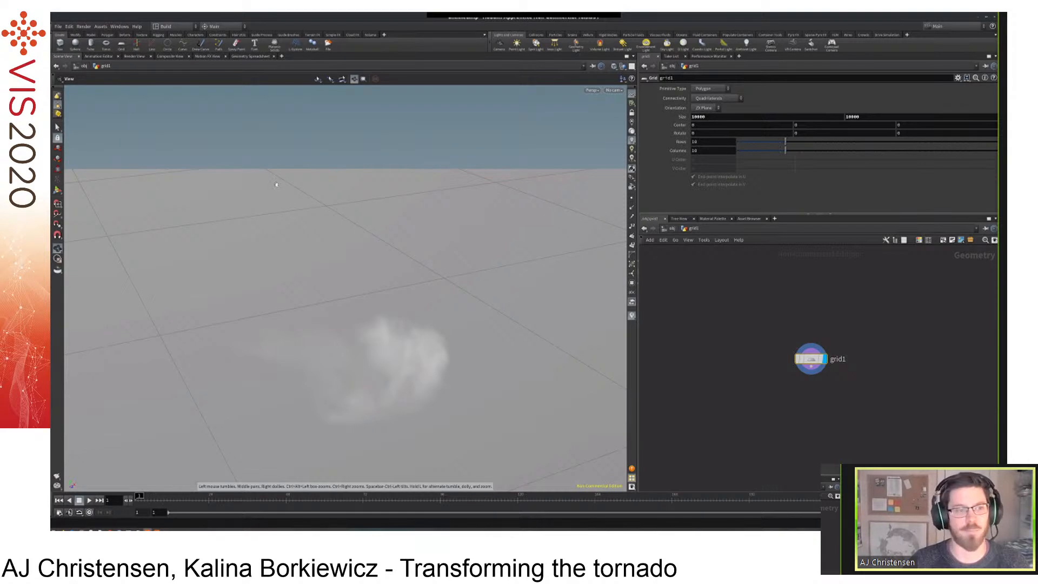
drag(380, 245, 381, 218)
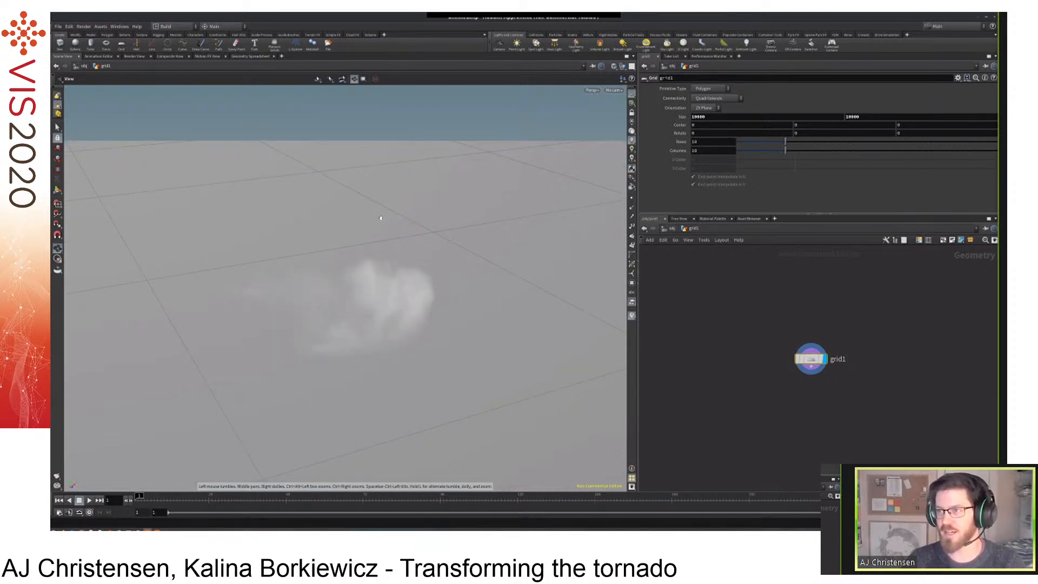
key(d)
drag(378, 134, 619, 134)
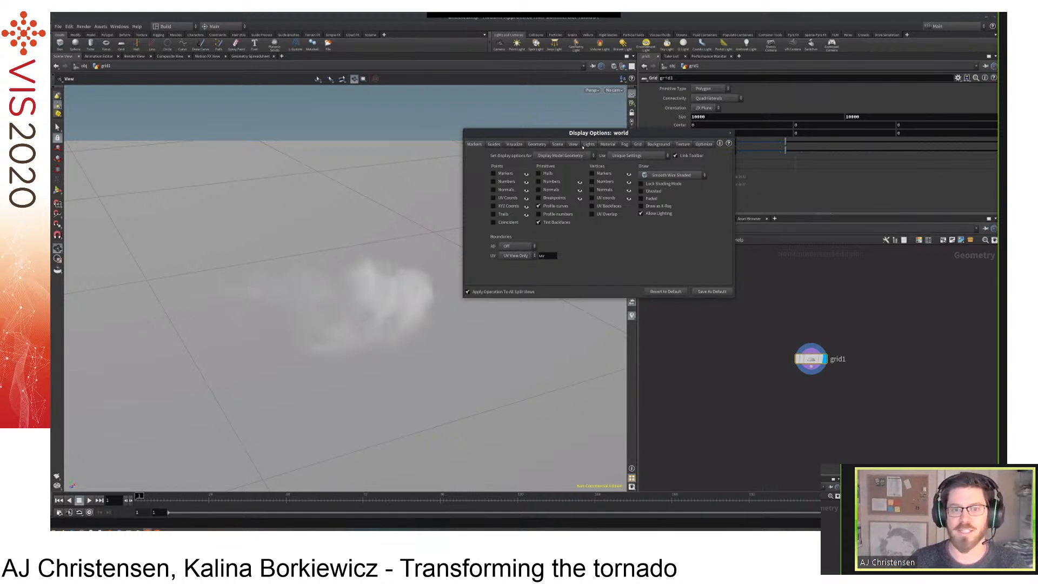
drag(579, 134, 478, 134)
key(Escape)
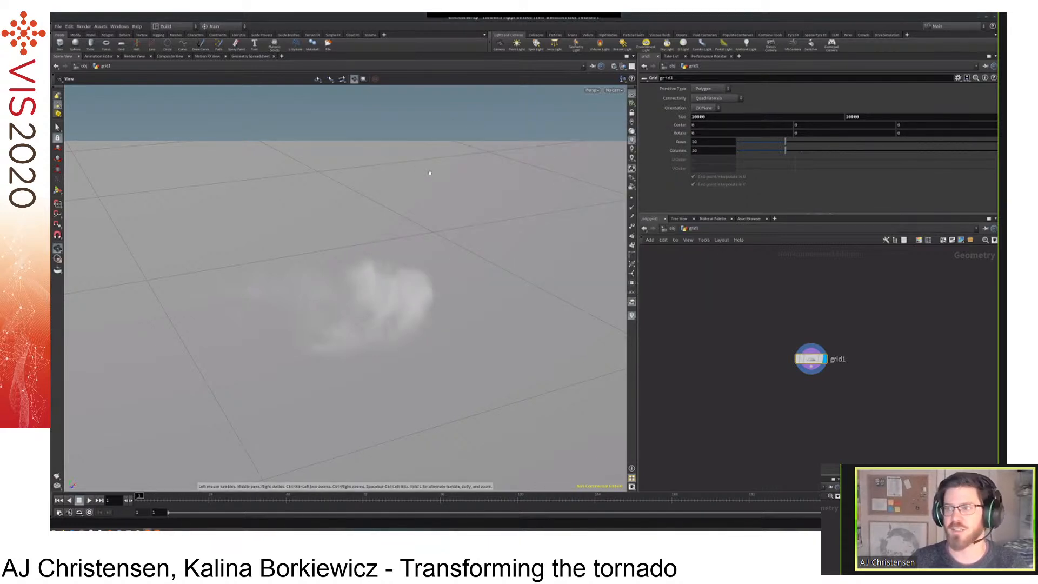
Set the viewport's homing auto-adjust to Neither Clip Plane and its far clip plane to 10000.
key(d)
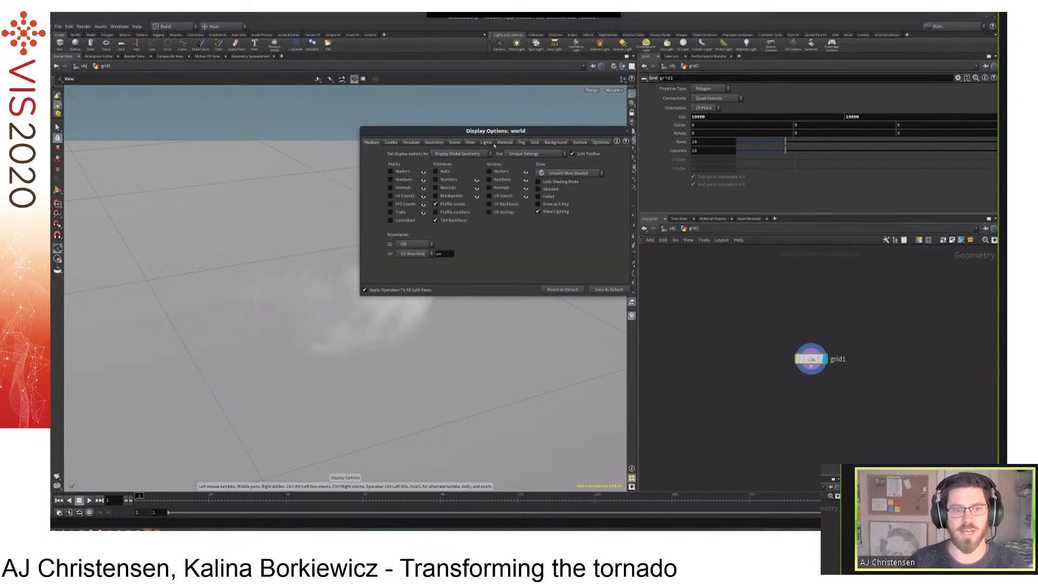
click(470, 143)
click(580, 172)
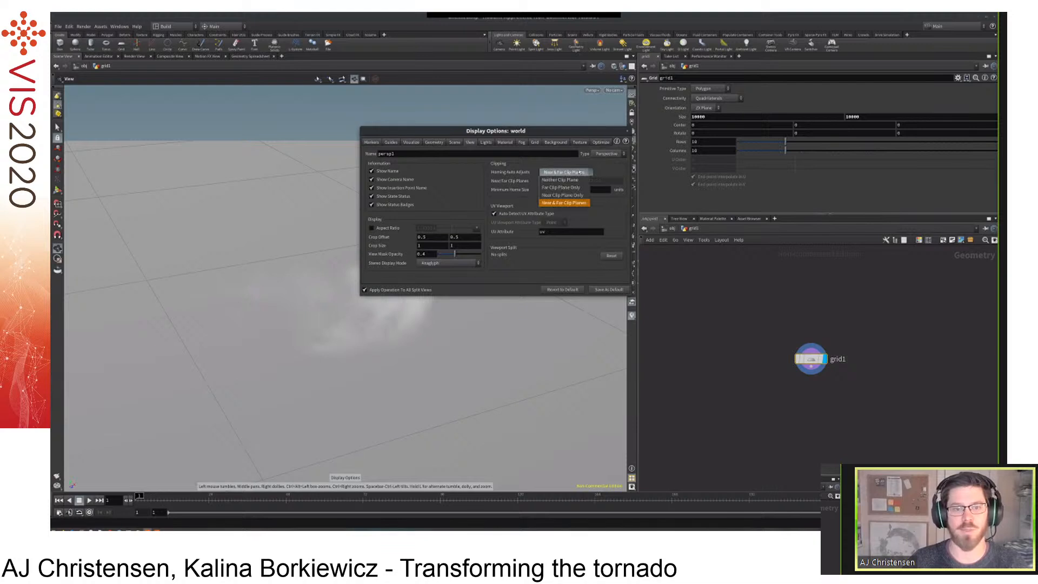
click(562, 173)
double_click(560, 181)
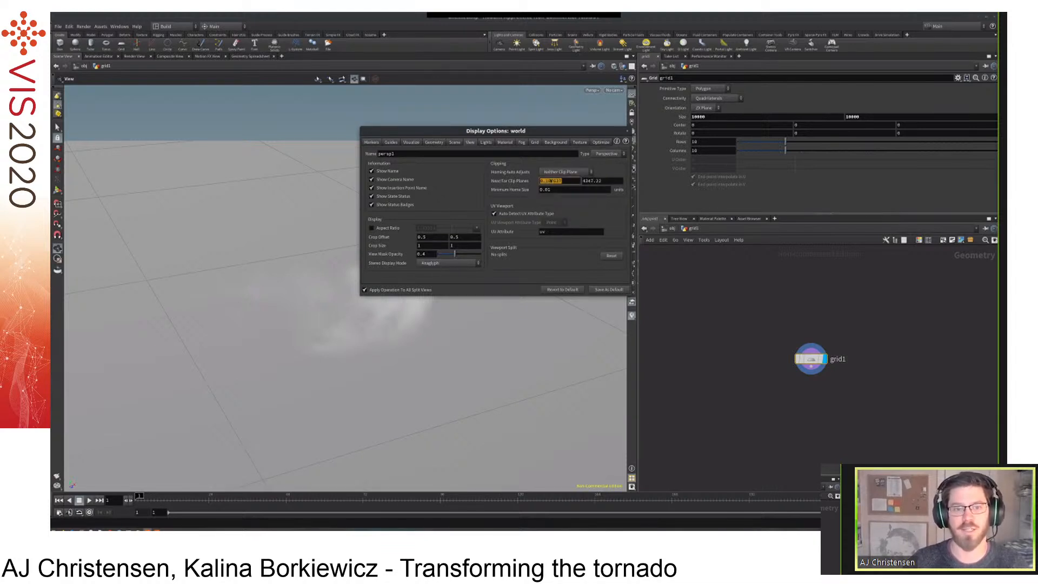
double_click(612, 182)
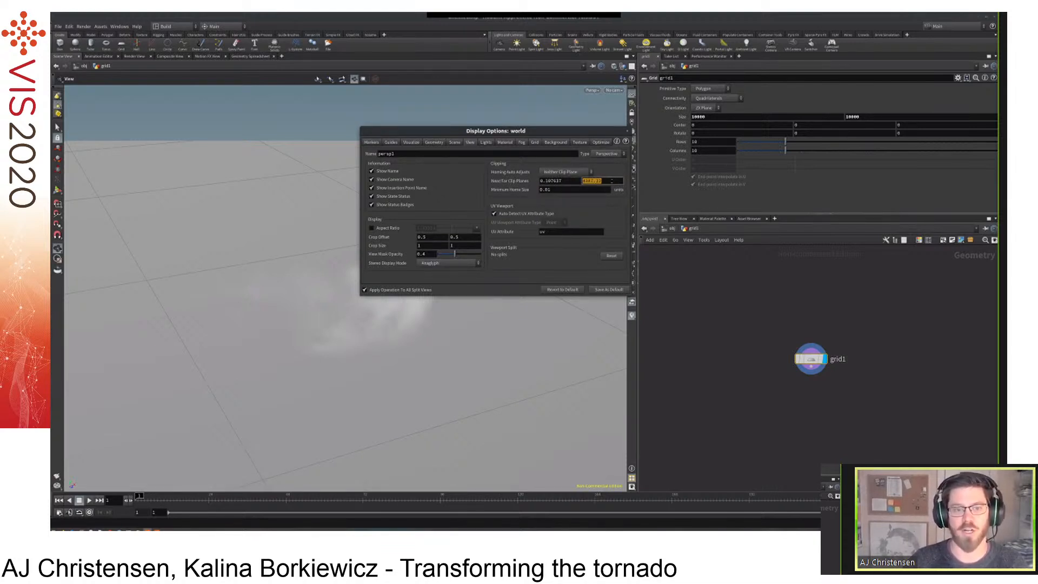
text(10000)
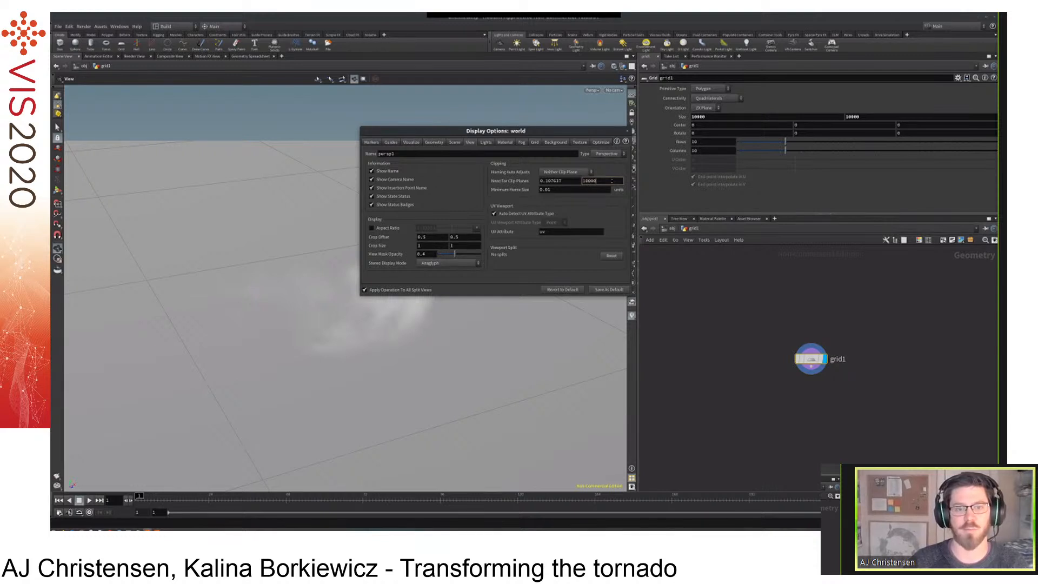
key(Return)
key(Escape)
Examine how the tornado volume sits on the ground grid from several angles and distances.
drag(556, 220, 464, 229)
drag(331, 282, 307, 290)
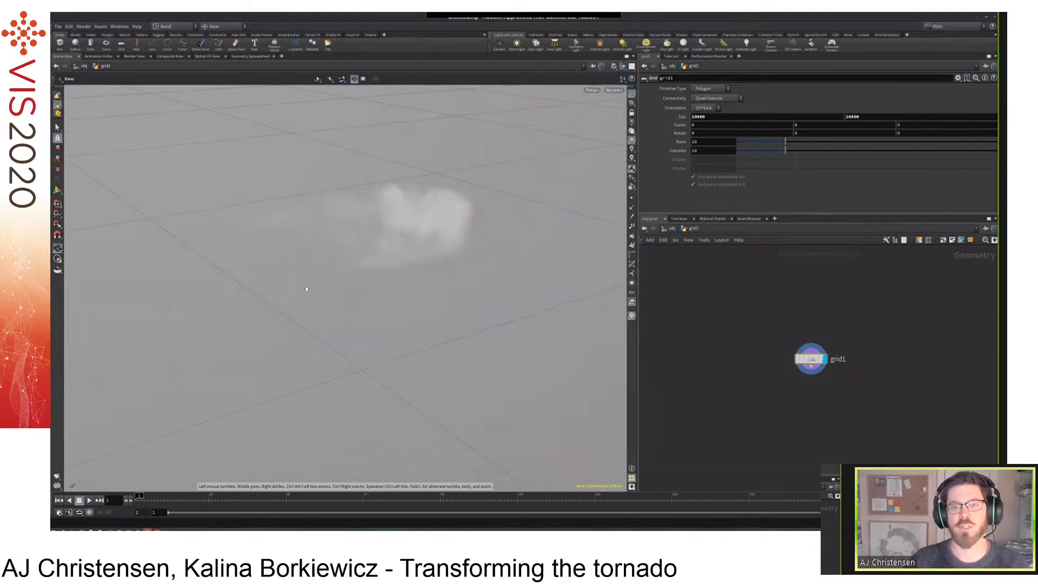
drag(363, 267, 351, 263)
right_drag(350, 263, 500, 252)
drag(500, 252, 427, 289)
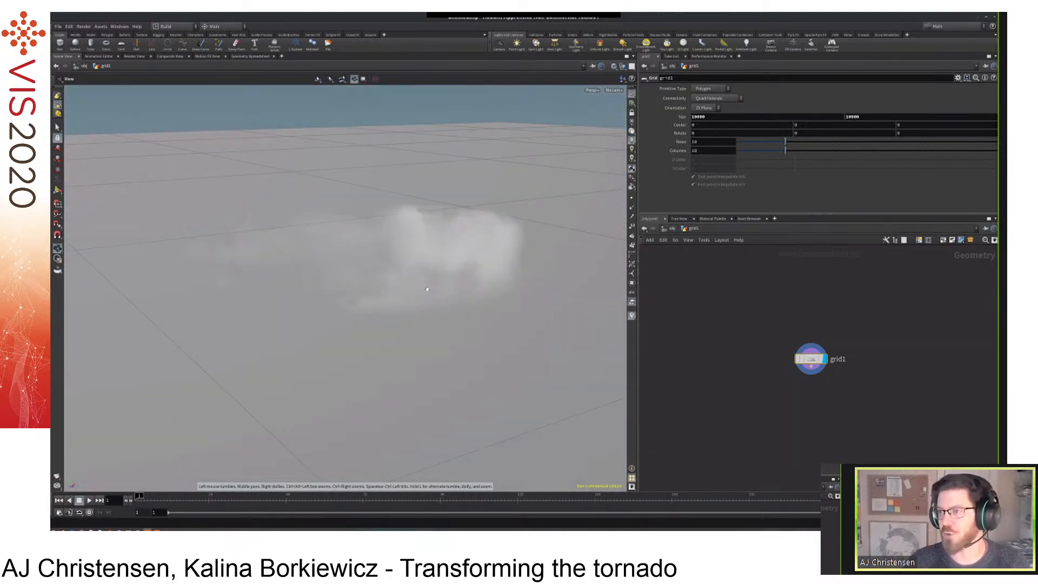
right_drag(413, 246, 495, 245)
drag(446, 216, 412, 260)
right_drag(403, 230, 432, 262)
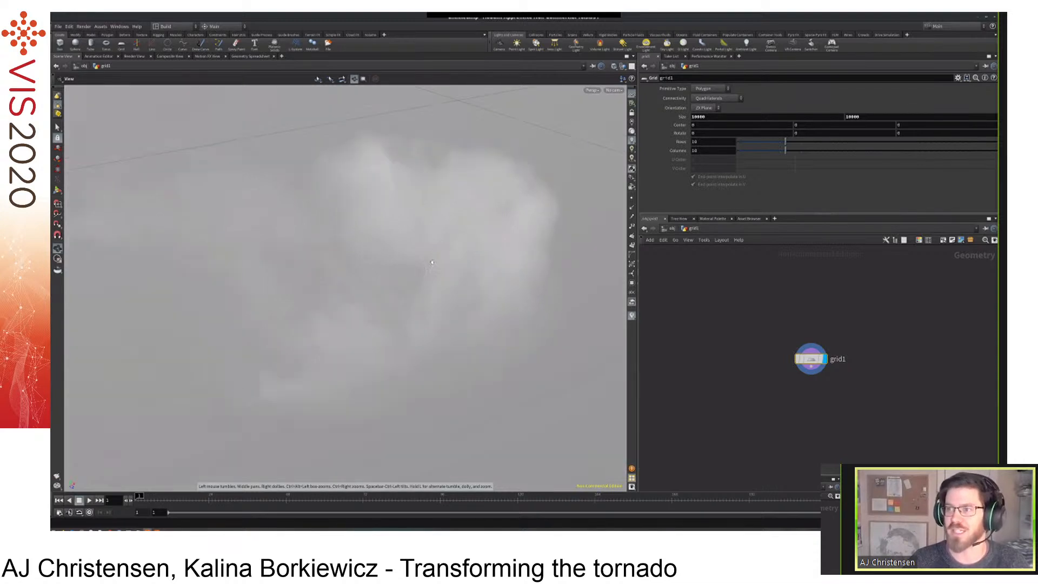
drag(432, 263, 422, 221)
drag(488, 237, 461, 259)
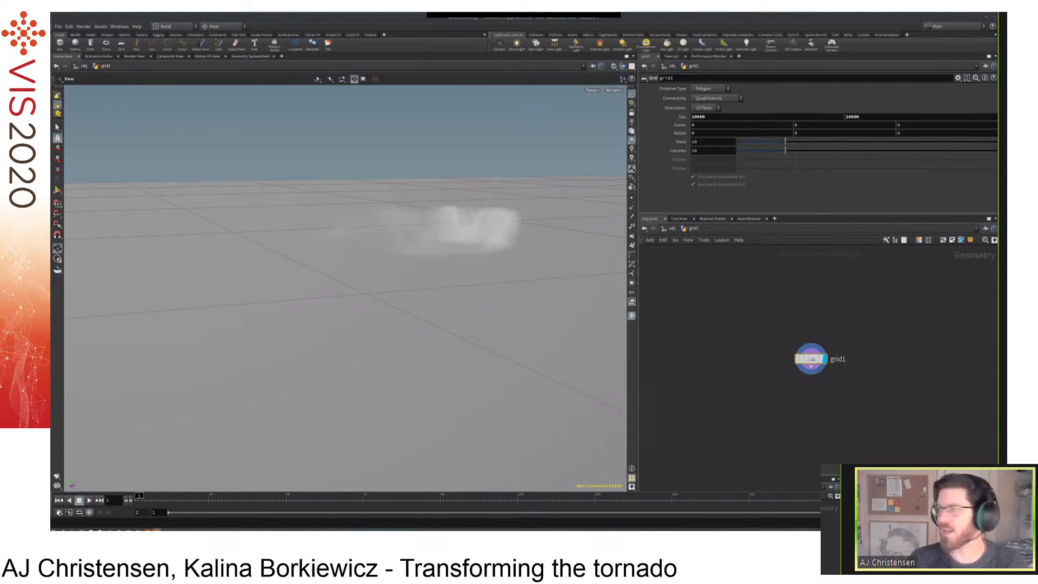
drag(336, 228, 433, 244)
Widen the parameter and network panes beside the viewport and recentre the grid1 node.
middle_drag(730, 341, 721, 332)
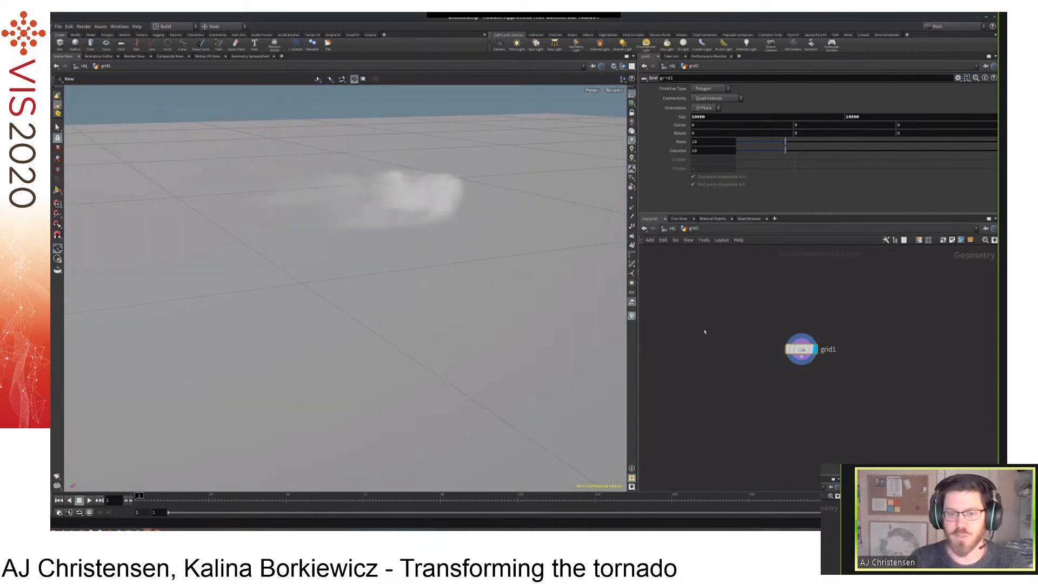
drag(623, 343, 588, 338)
middle_drag(724, 320, 731, 311)
middle_drag(786, 411, 777, 397)
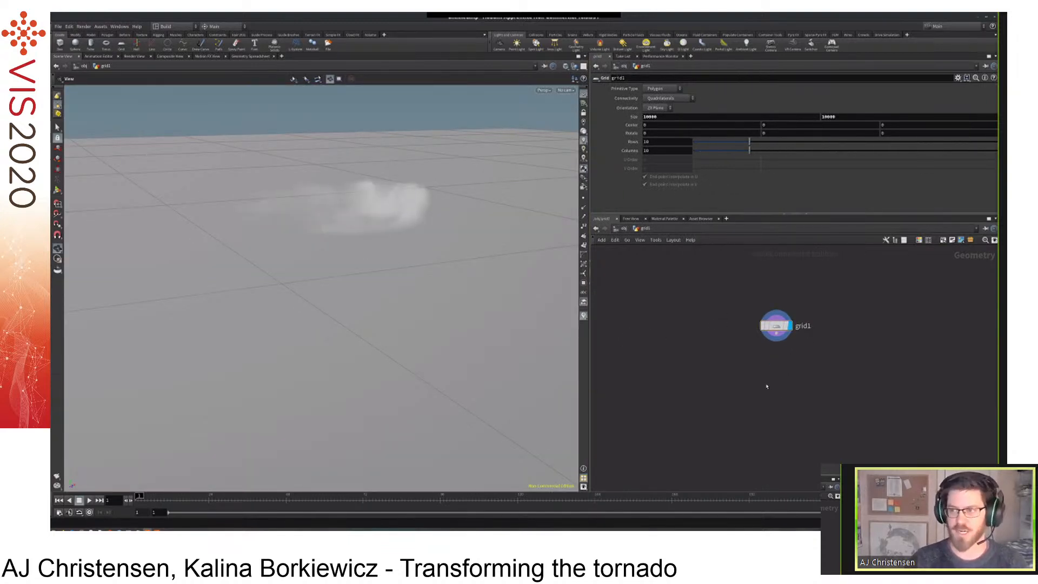
Add a Transform node below grid1, connect it to grid1's output and make it the displayed node.
drag(492, 320, 486, 308)
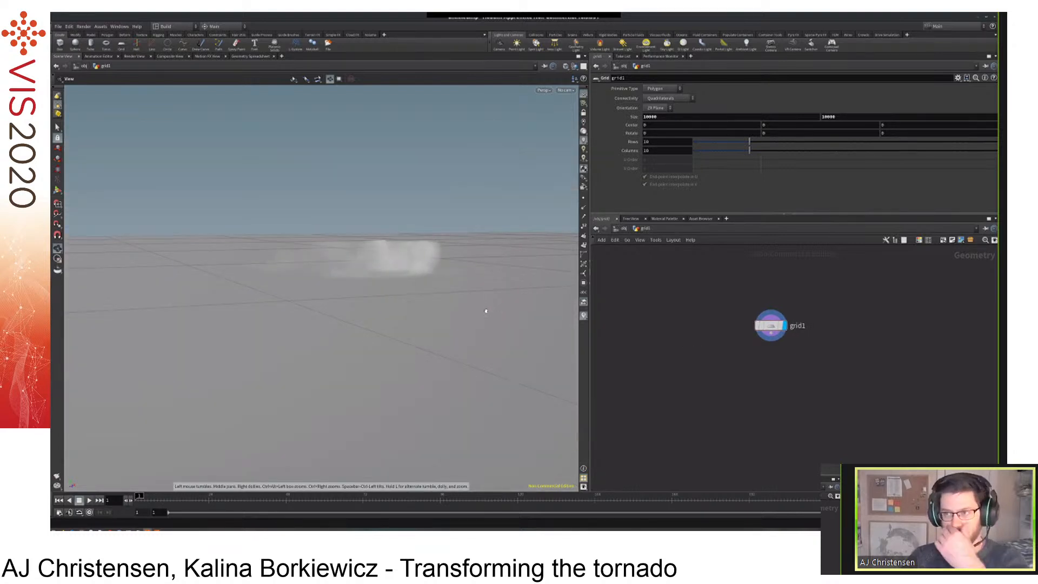
key(Tab)
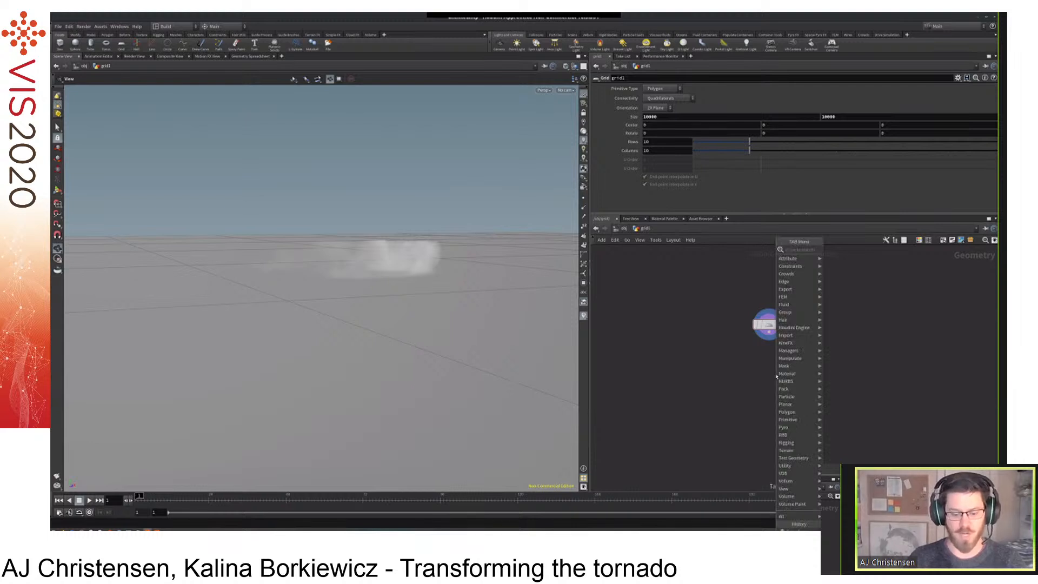
text(trans)
key(Return)
click(777, 377)
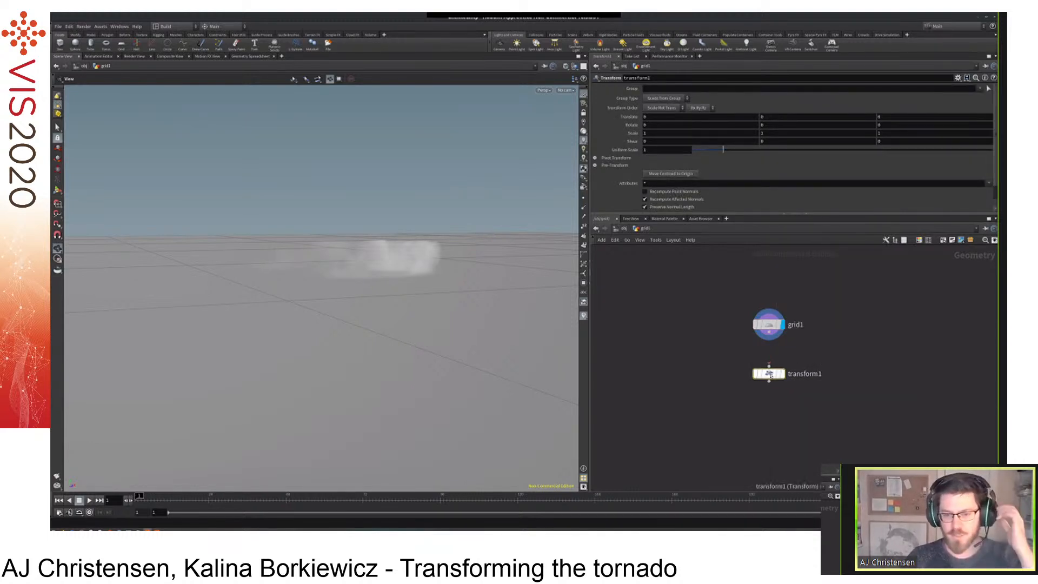
click(770, 374)
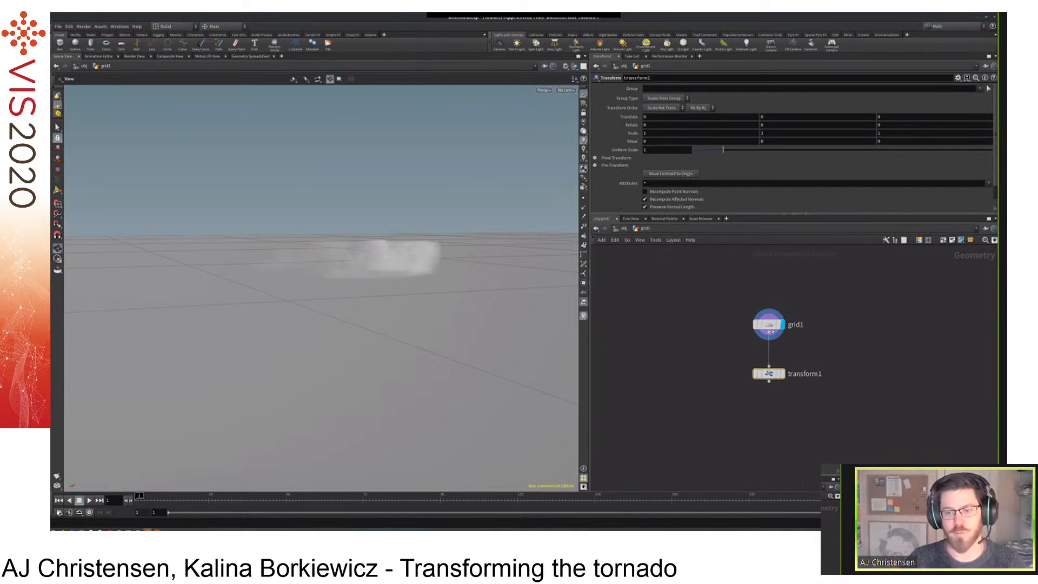
mouse_move(778, 374)
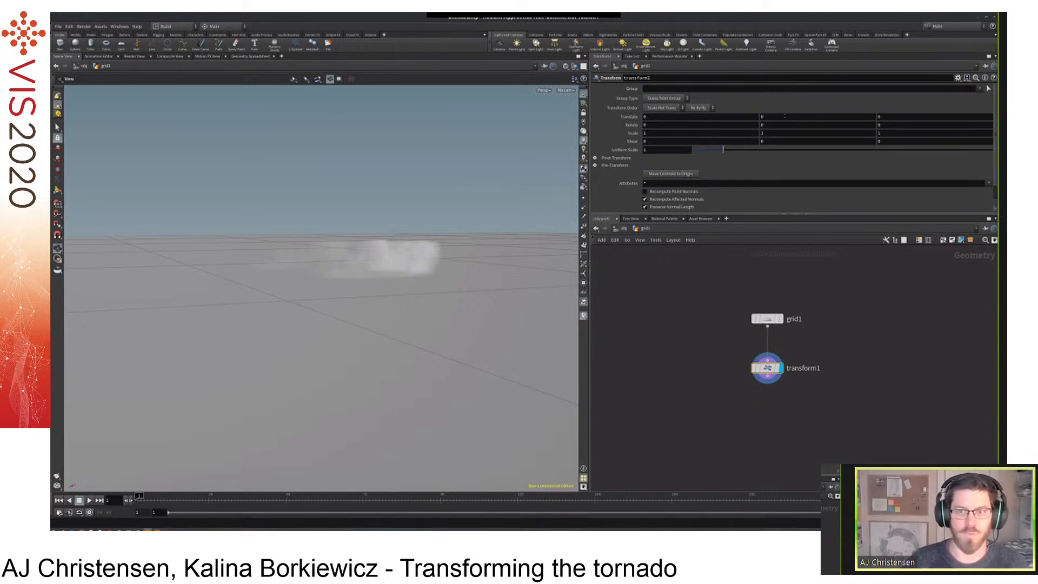
Lower the ground plane by setting transform1's Y translation to -96, and hide the viewport's reference plane.
middle_drag(791, 116, 625, 275)
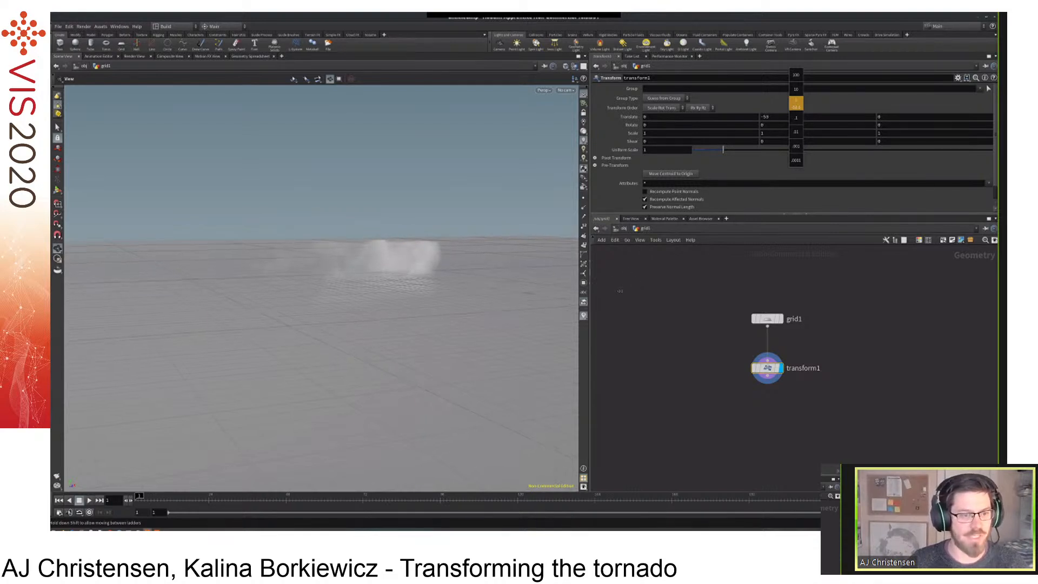
middle_drag(612, 299, 614, 295)
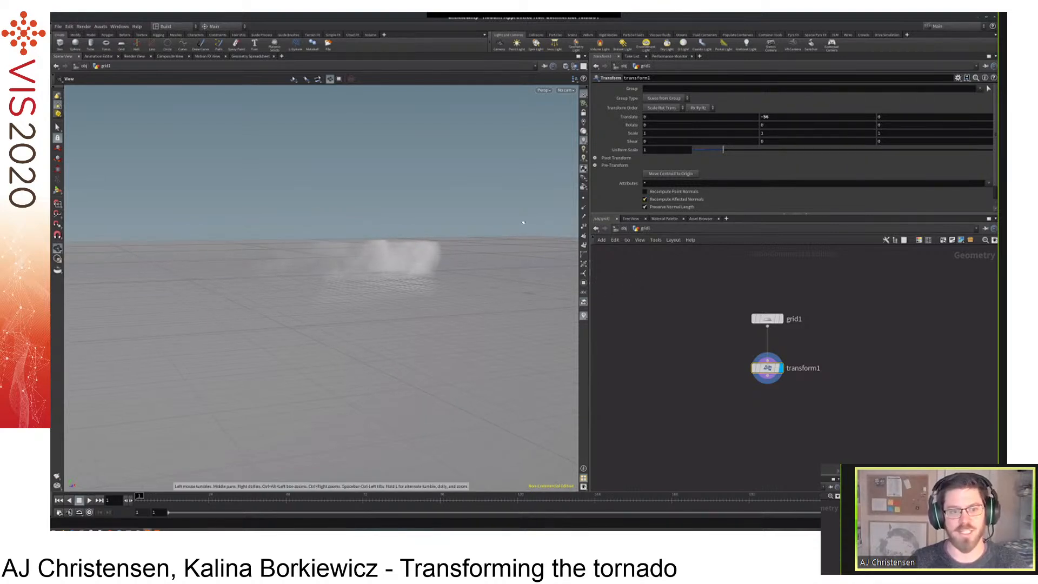
drag(519, 232, 564, 166)
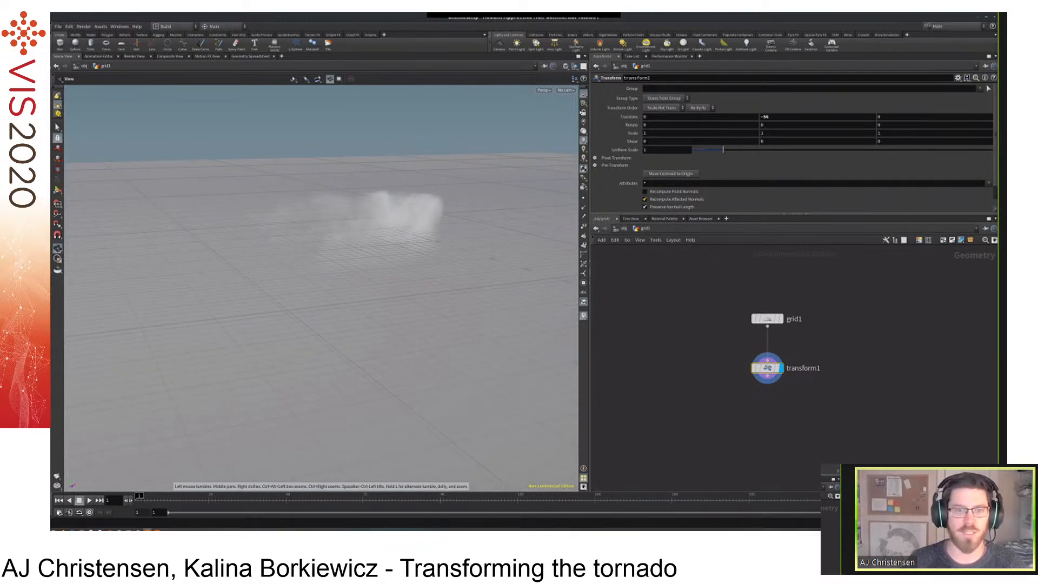
click(583, 96)
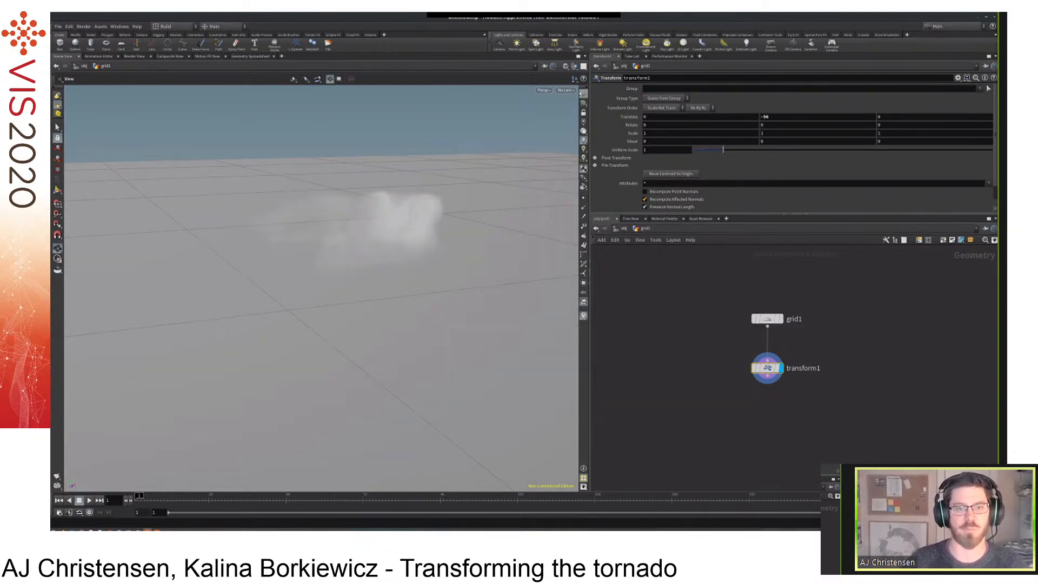
Examine the tornado against the lowered ground in perspective, top and front views, going up to the object level.
drag(468, 198, 407, 196)
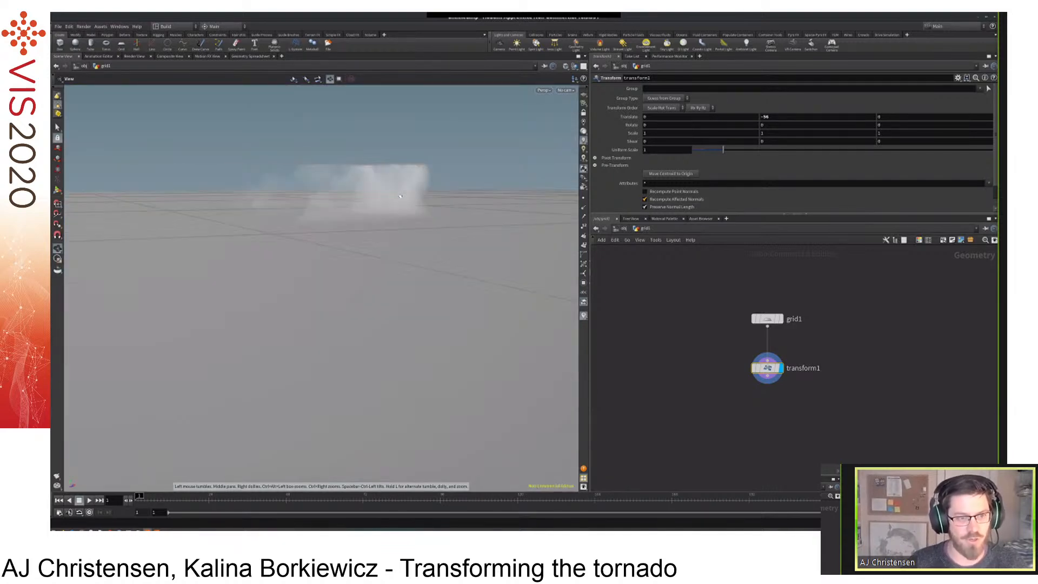
drag(400, 196, 394, 210)
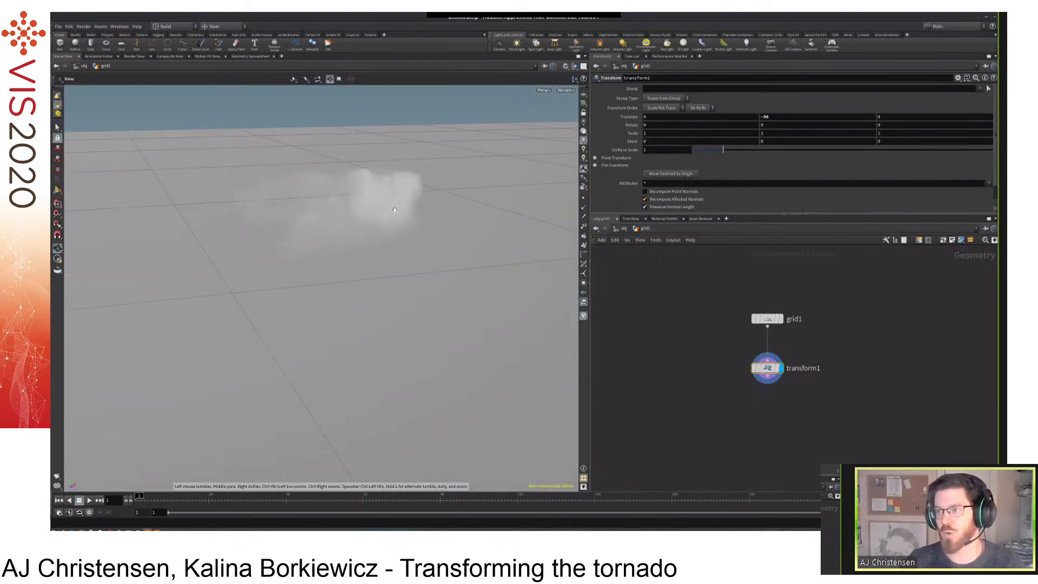
drag(429, 270, 397, 145)
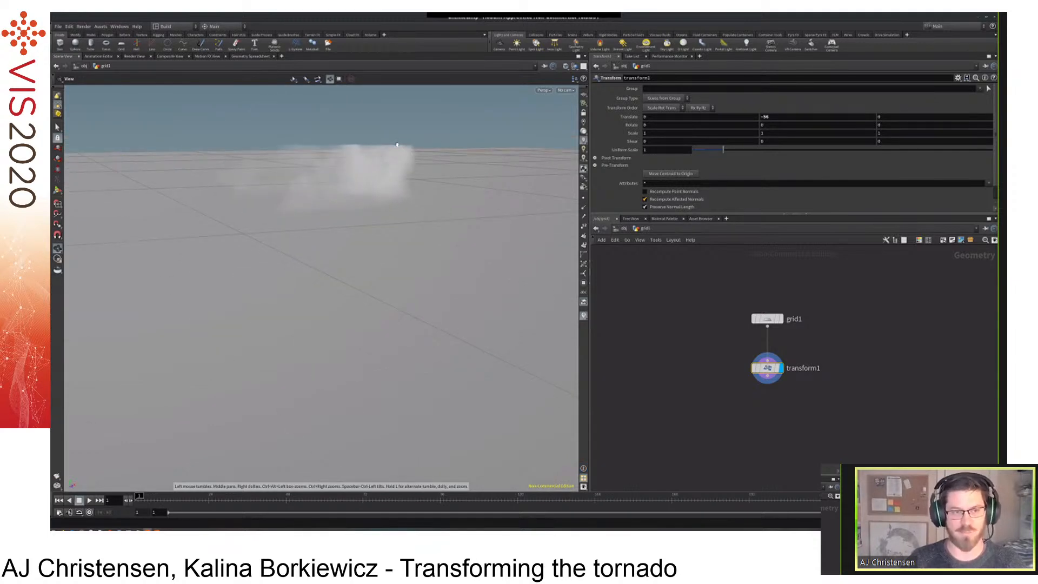
key(space+2)
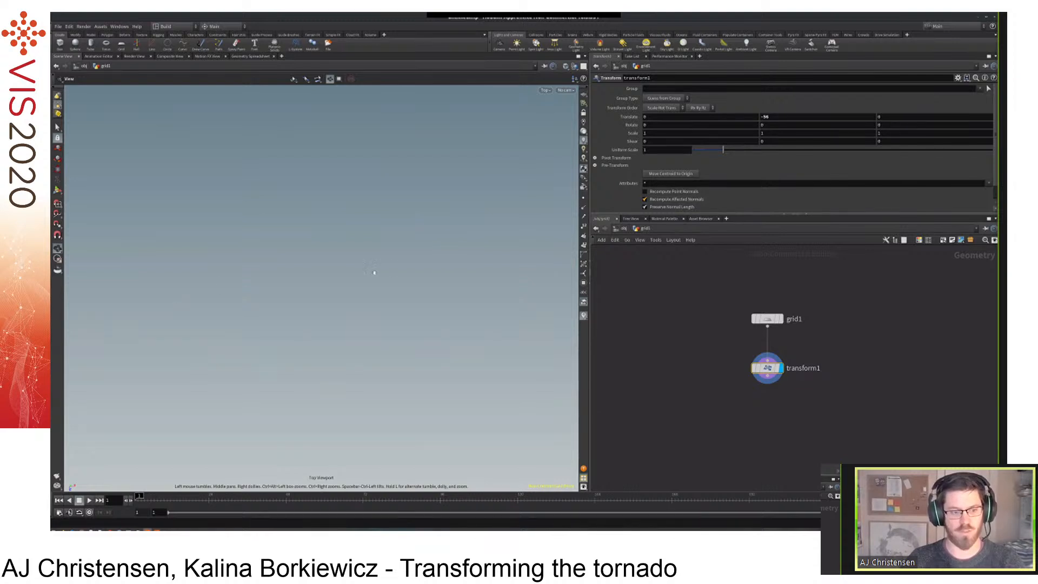
key(space+3)
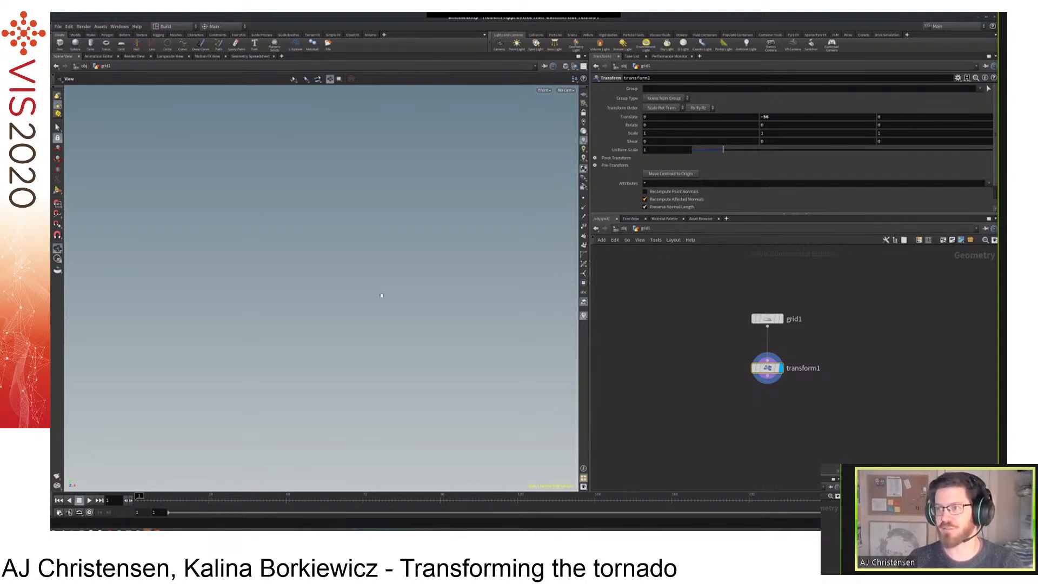
key(g)
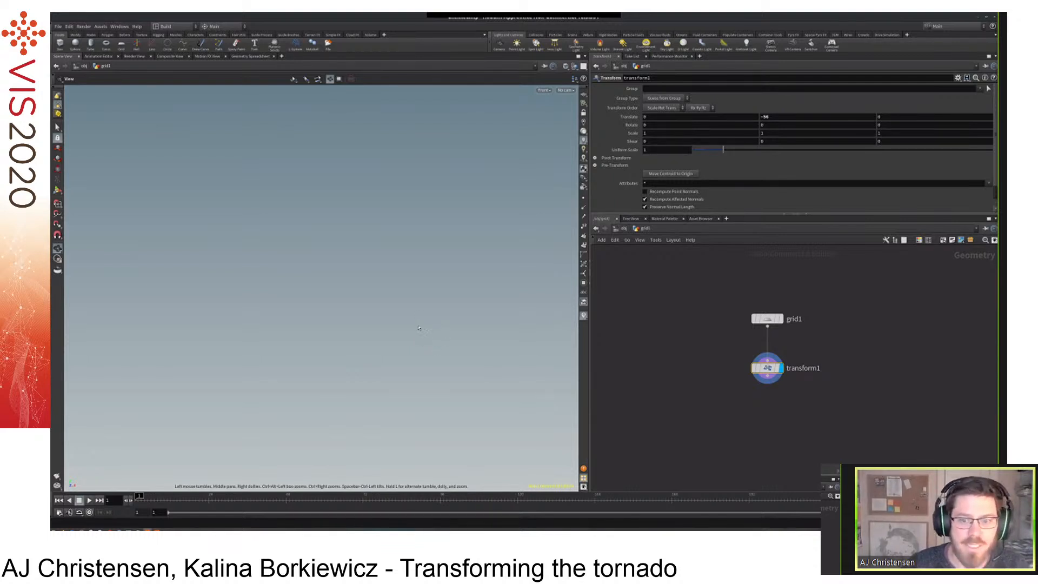
key(u)
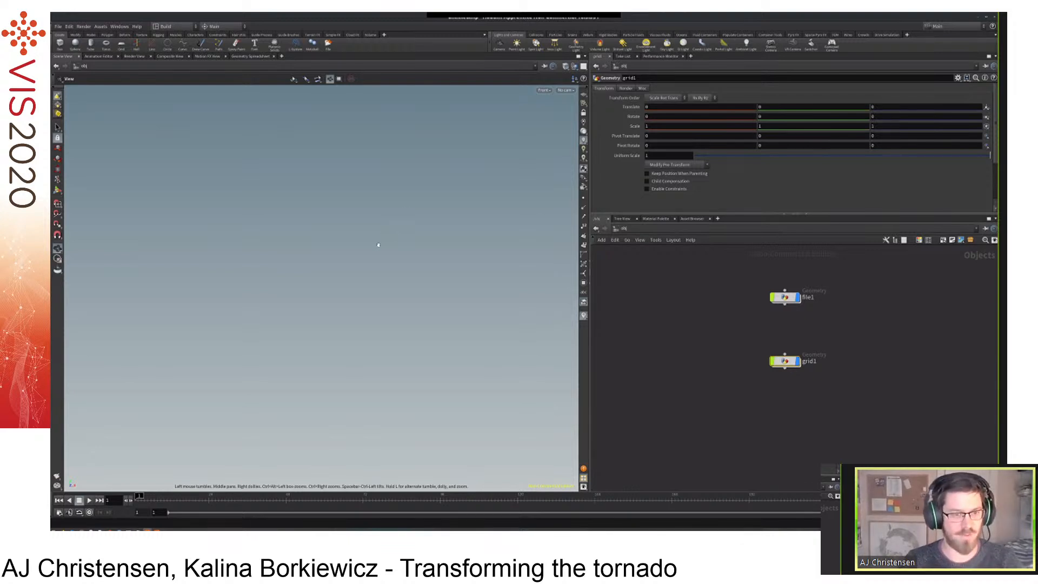
key(g)
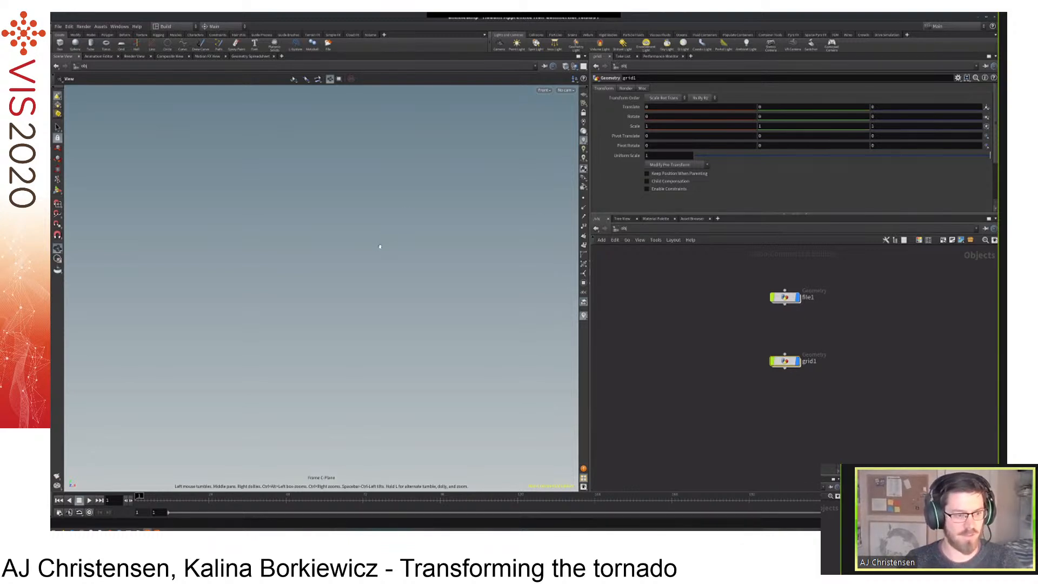
key(h)
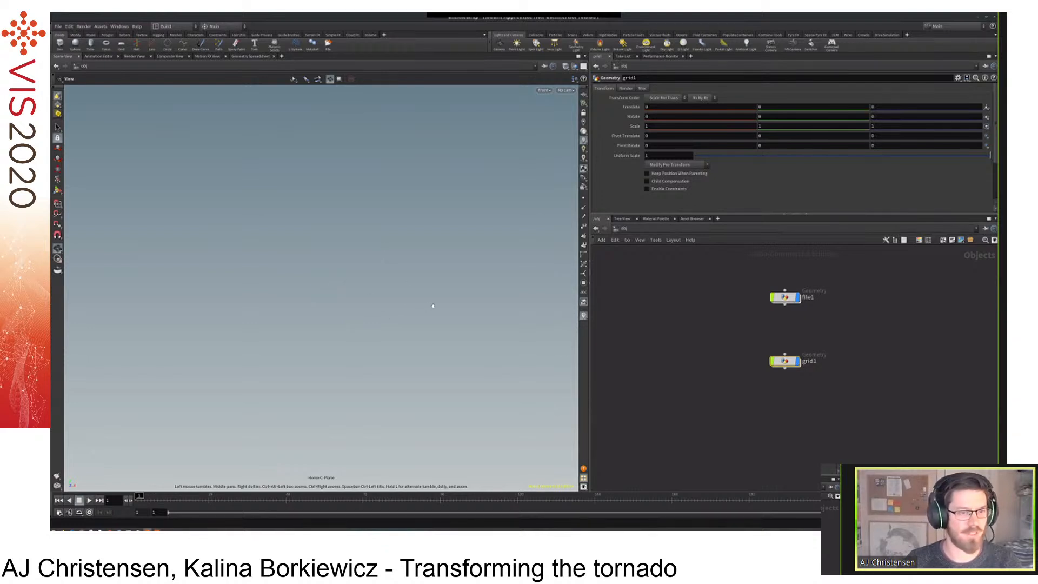
Set the front view's far clip plane to 1e6.
key(d)
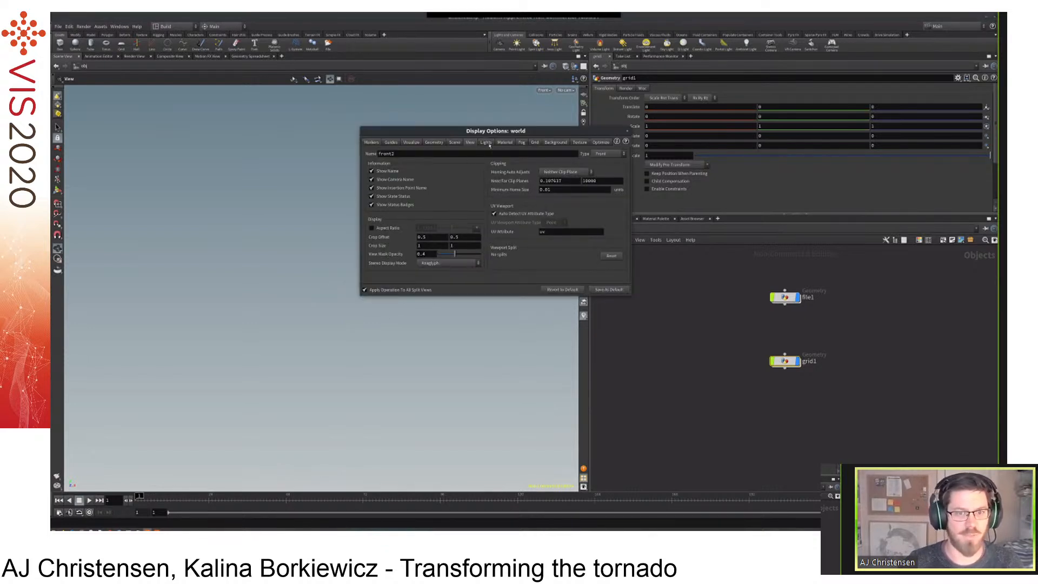
click(557, 172)
click(563, 173)
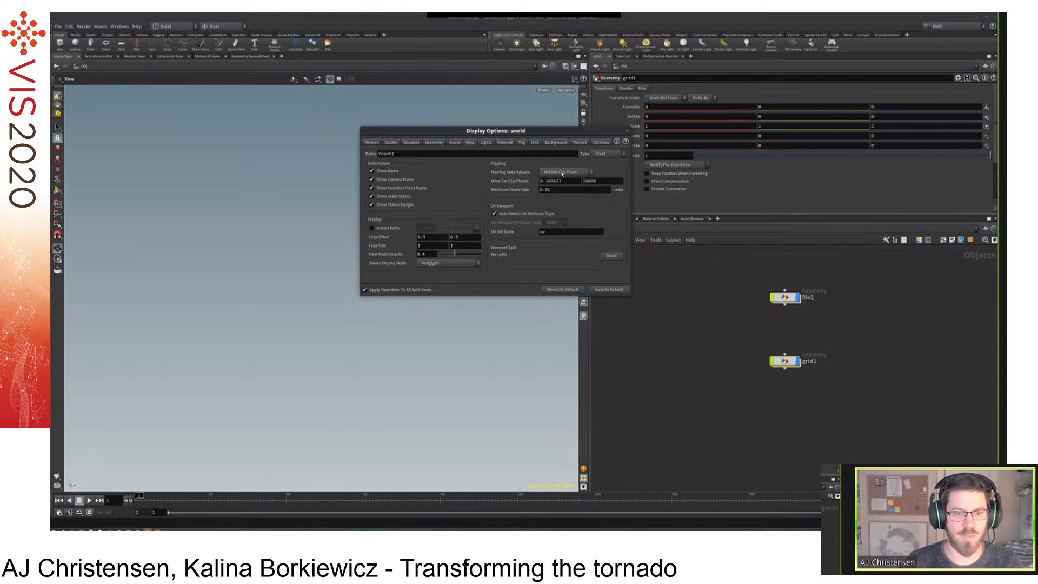
double_click(594, 181)
text(1e6)
key(Return)
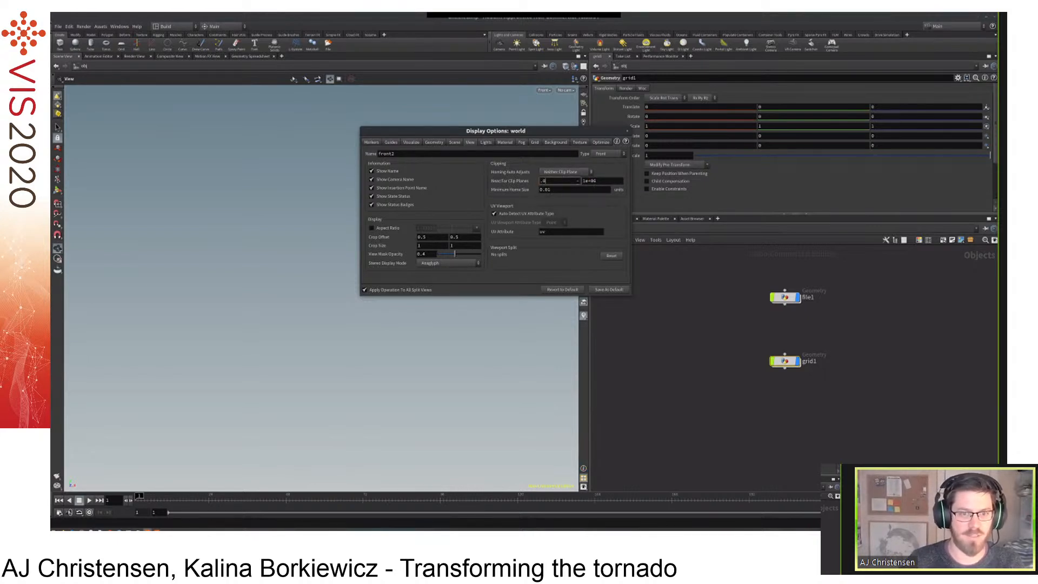
key(Escape)
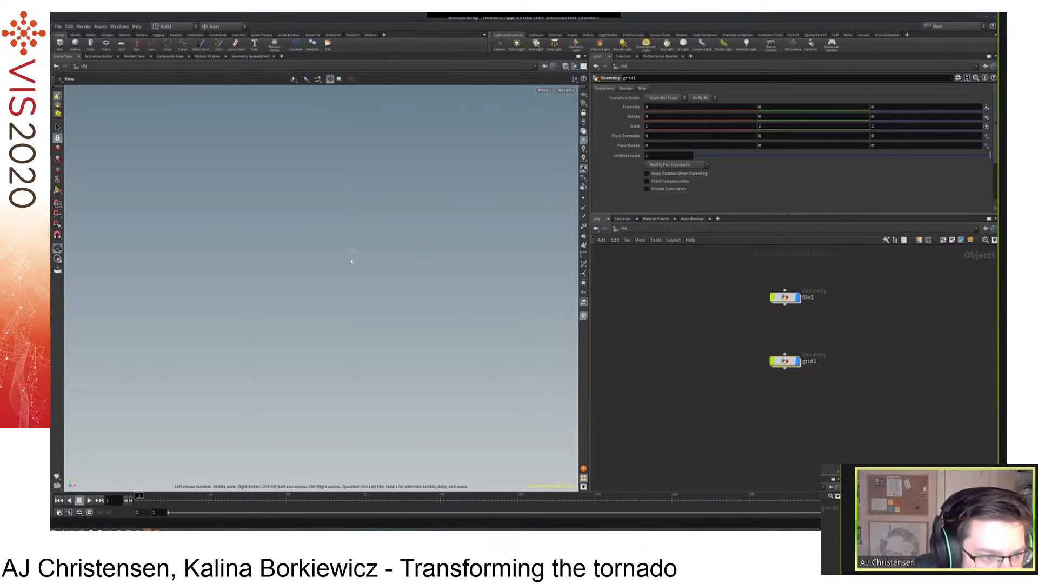
Select the file1 tornado object and frame it in the front view.
key(g)
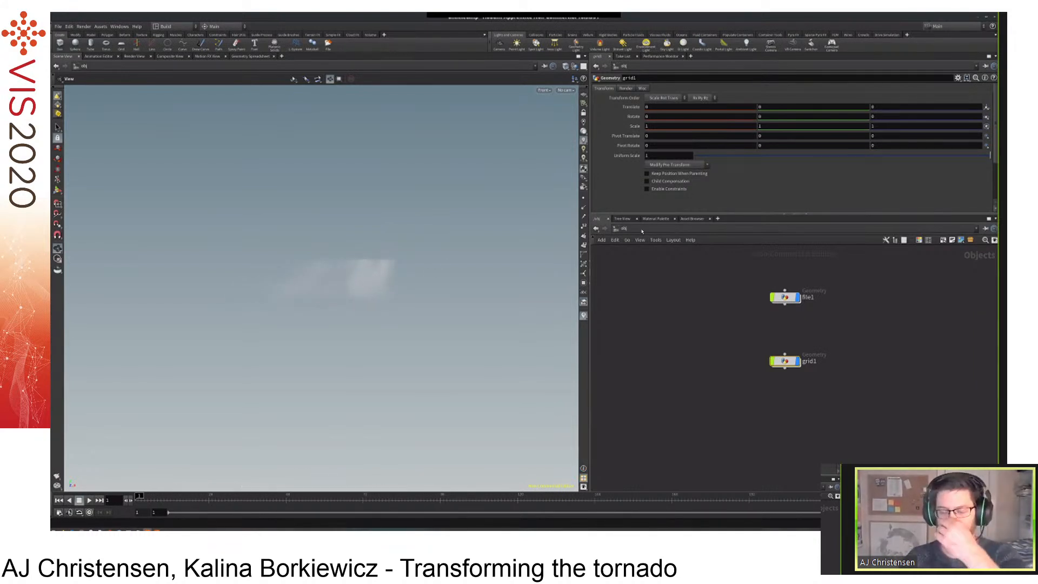
drag(725, 318, 894, 279)
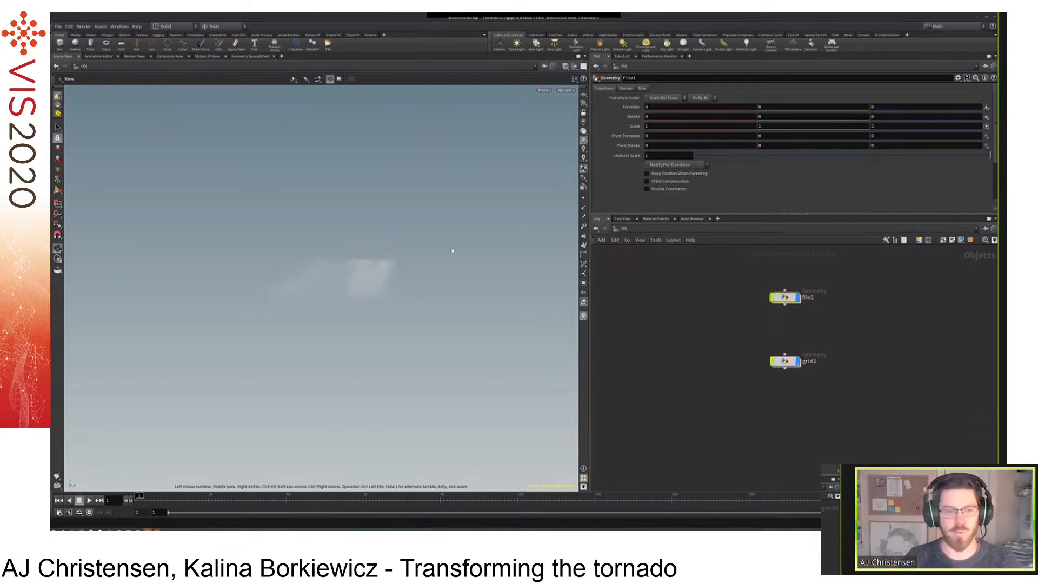
key(g)
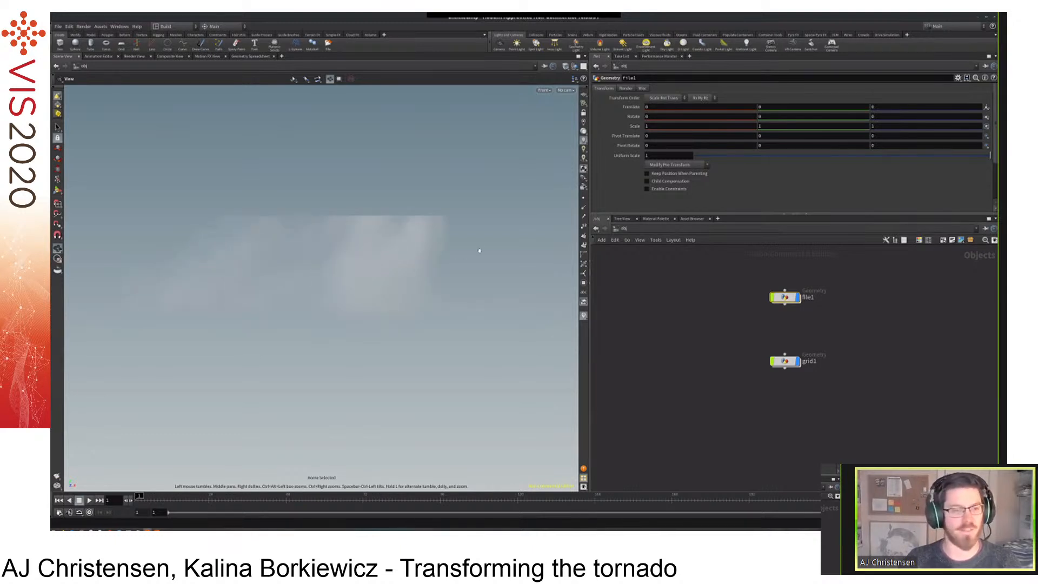
drag(761, 274, 845, 335)
drag(787, 298, 786, 300)
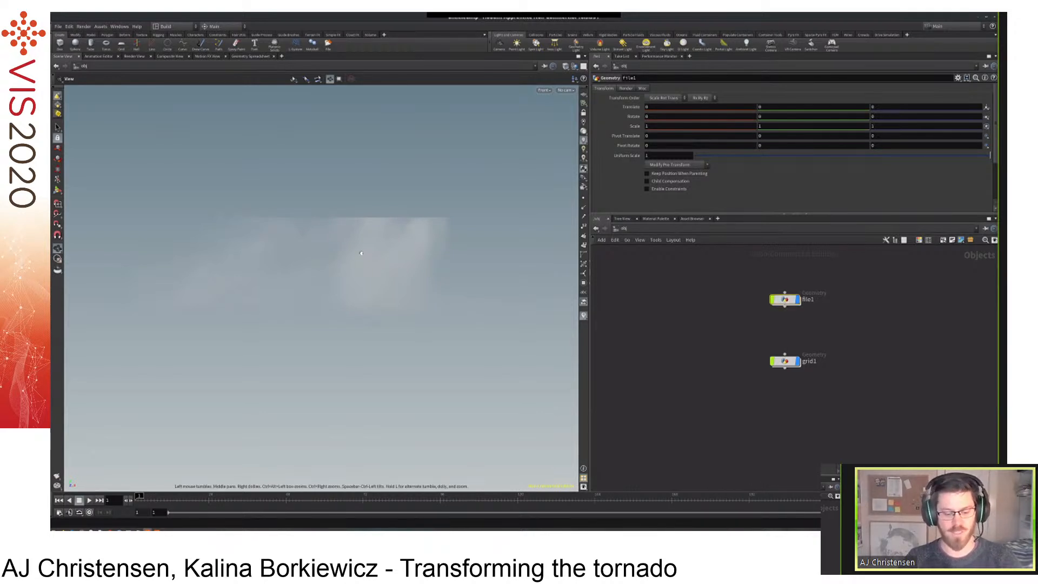
key(g)
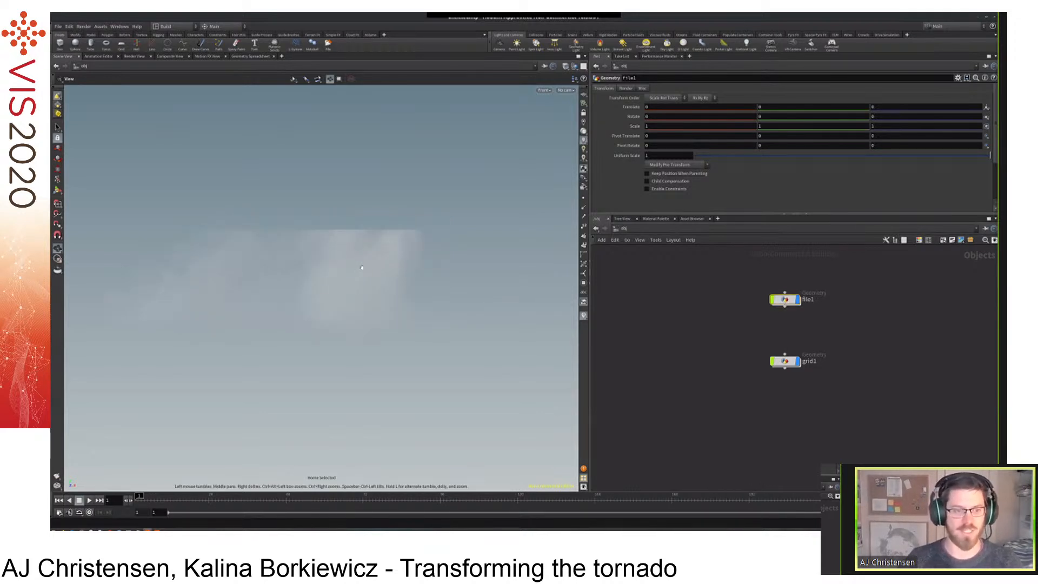
Go back inside the grid1 object and try to adjust transform1's Y translation against the front view of the tornado.
mouse_move(789, 364)
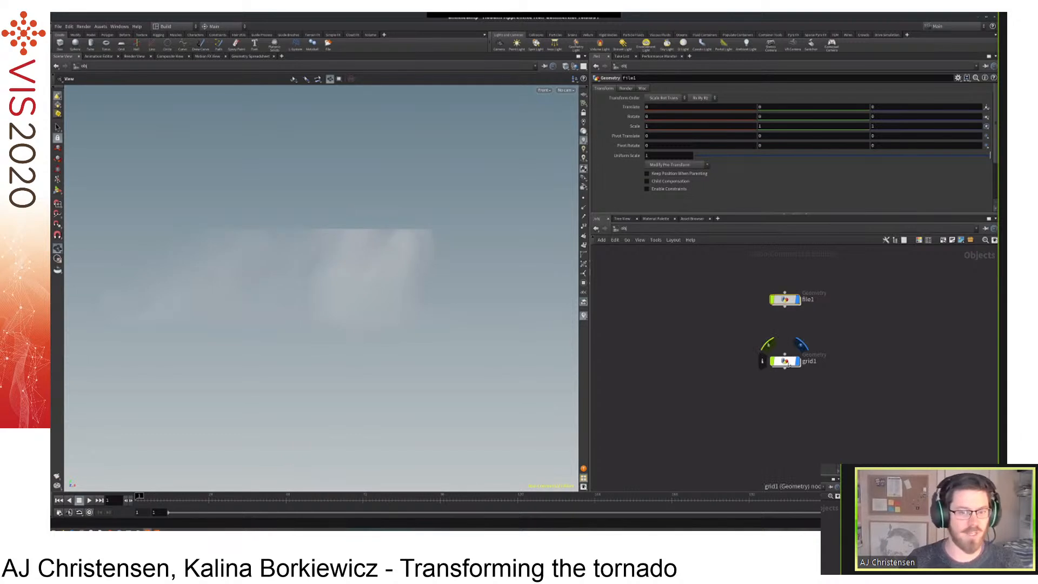
double_click(789, 364)
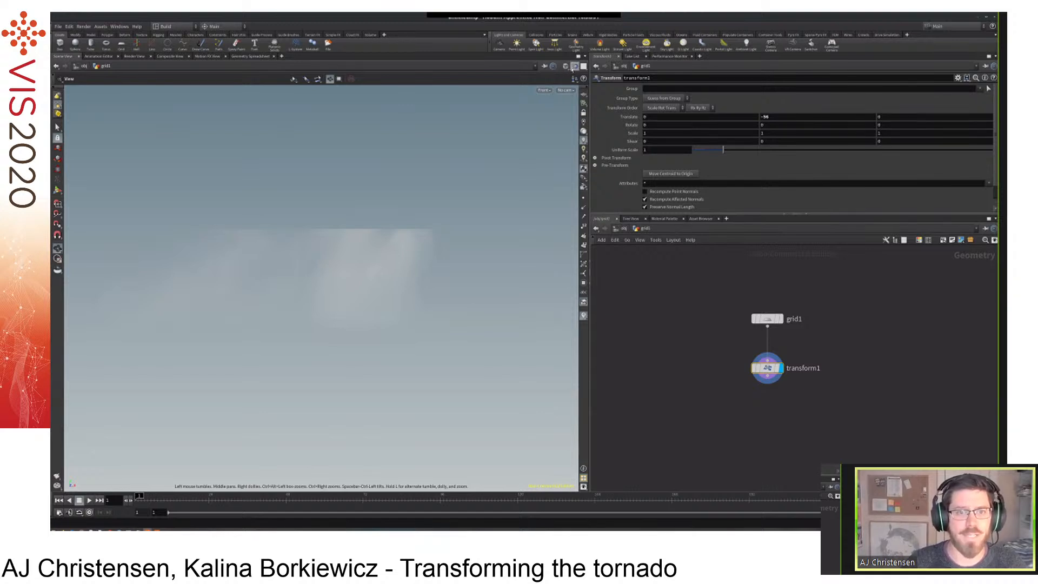
click(566, 66)
click(702, 377)
right_drag(481, 335, 248, 375)
middle_drag(248, 375, 304, 389)
middle_drag(765, 117, 660, 262)
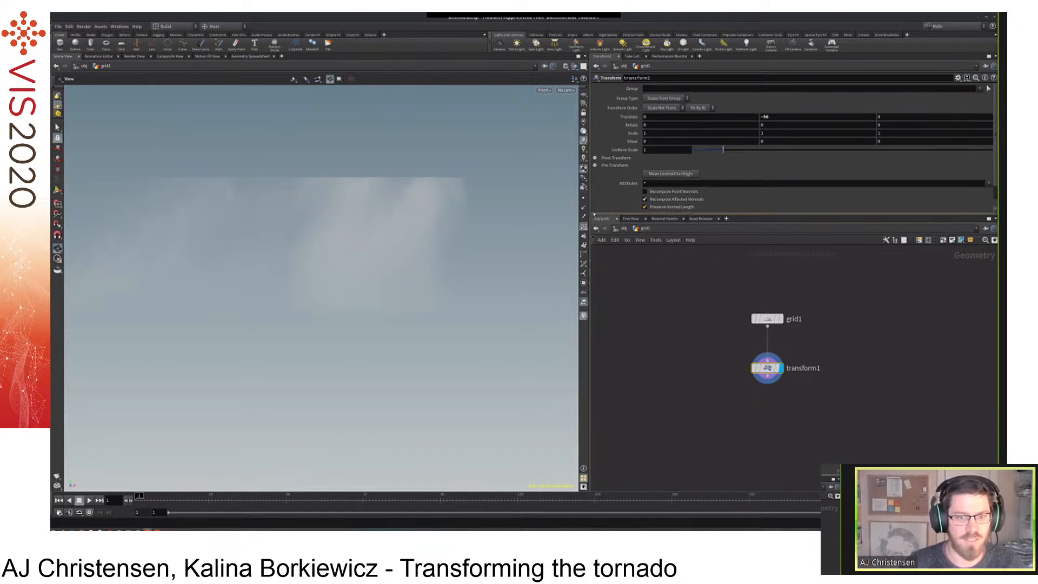
Inspect the tornado and ground plane in perspective, then switch the viewport shading to Wireframe and compare their heights from the front.
drag(346, 281, 512, 218)
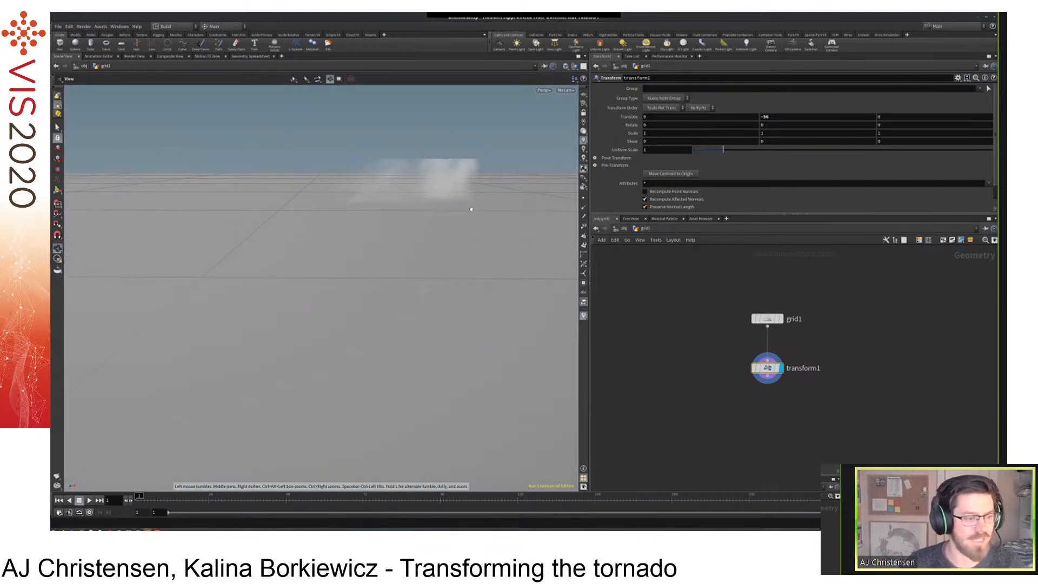
drag(428, 198, 460, 232)
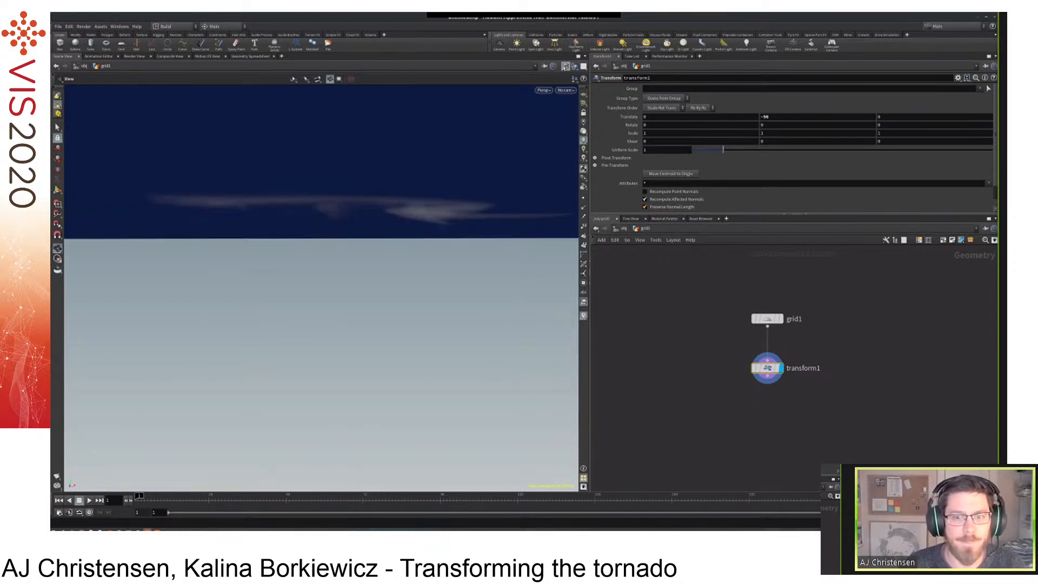
click(565, 68)
click(575, 91)
drag(466, 167, 422, 206)
key(space+3)
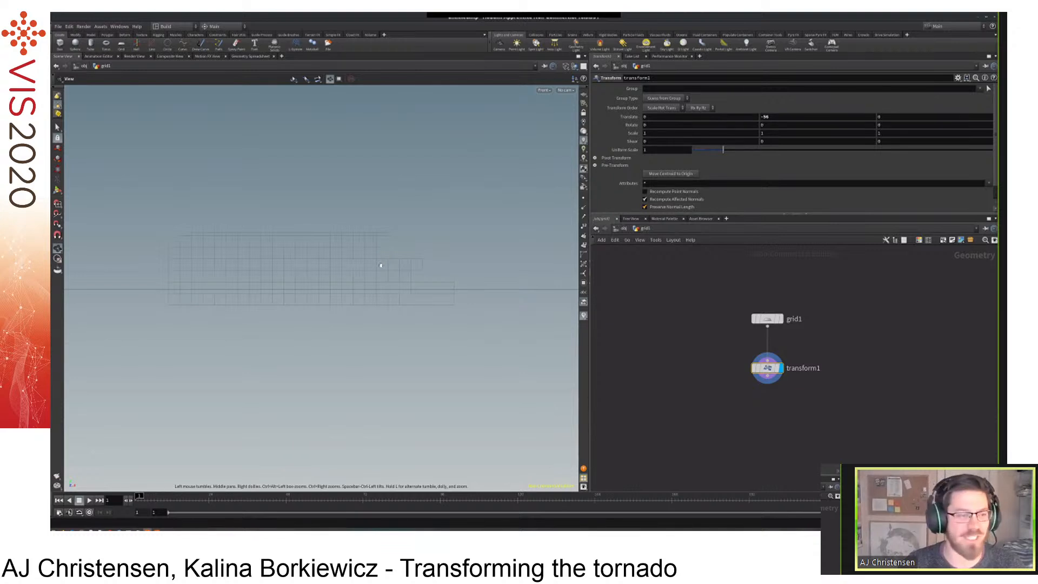
right_drag(344, 264, 484, 268)
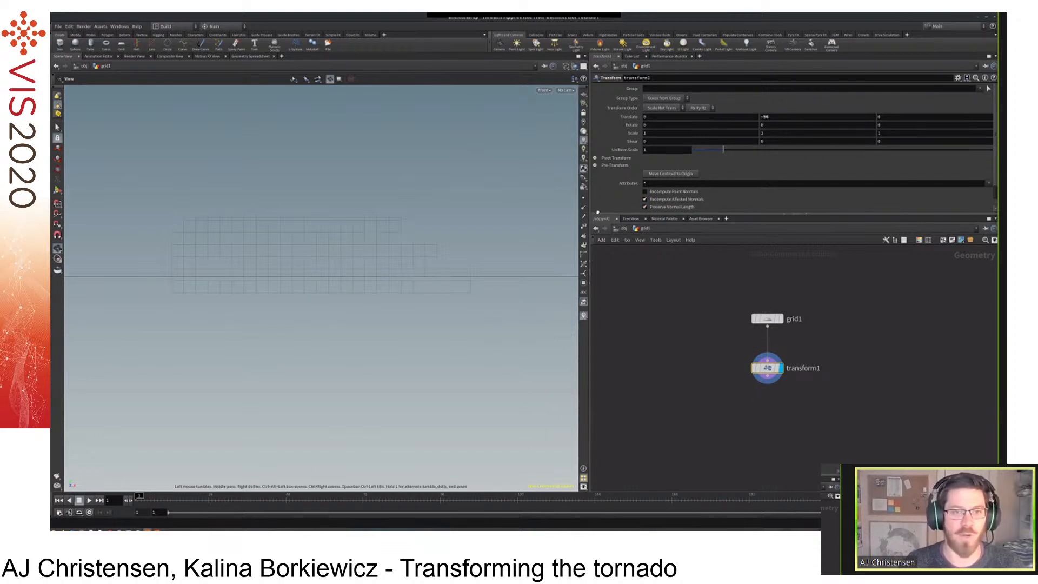
Preview the front view in Smooth Shaded and Smooth Wire Shaded, then set the viewport shading to Hidden Line Invisible.
click(566, 67)
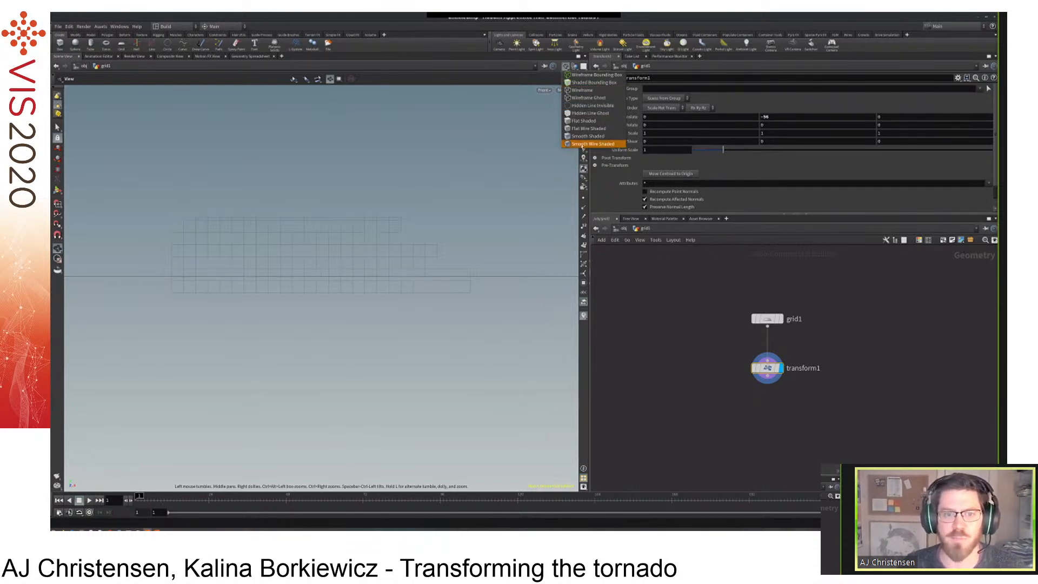
click(582, 137)
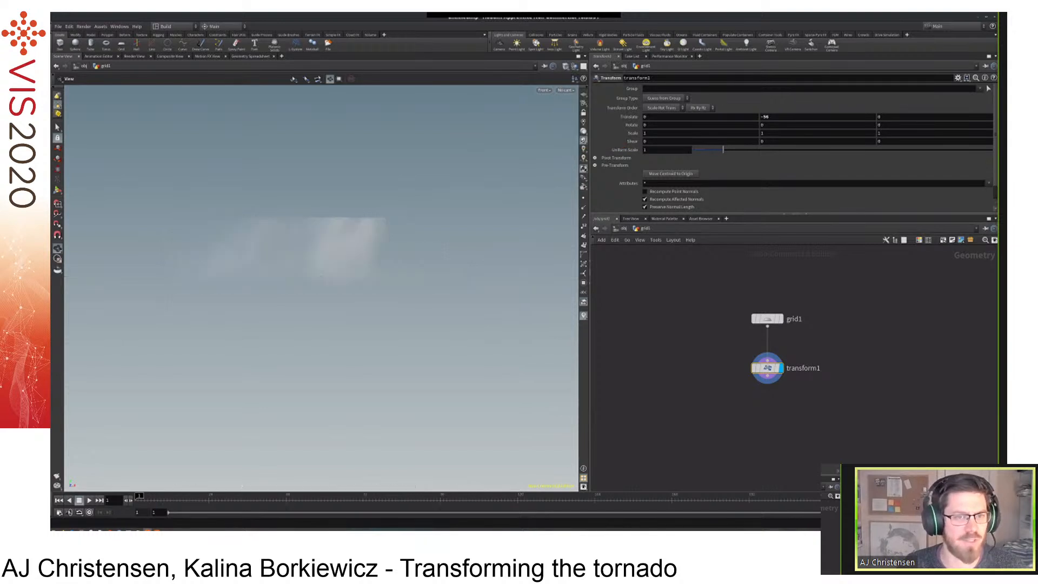
click(566, 66)
click(575, 144)
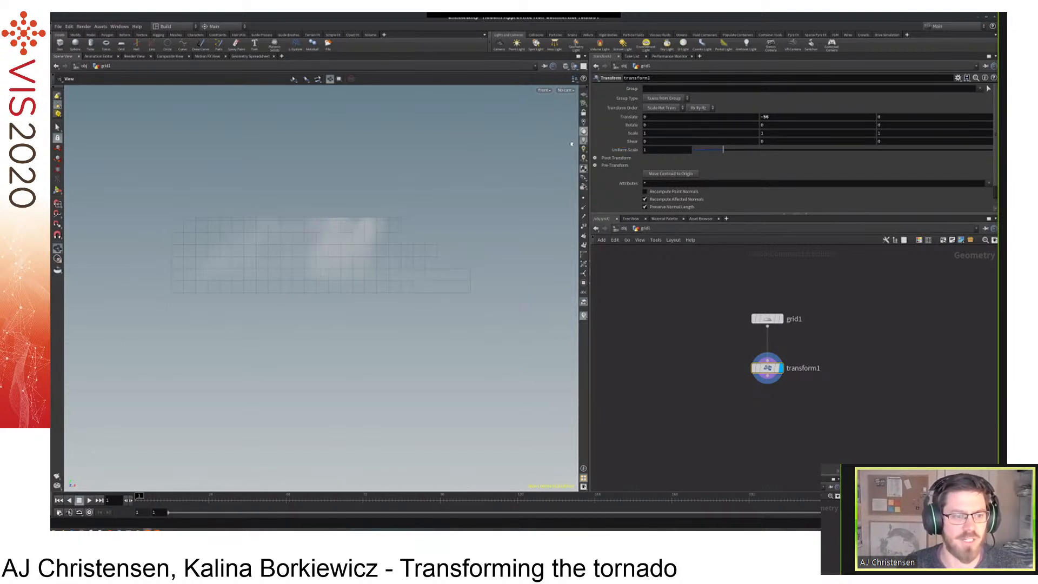
drag(440, 231, 338, 275)
mouse_move(429, 243)
mouse_down()
mouse_move(445, 266)
mouse_move(481, 242)
mouse_up()
click(567, 66)
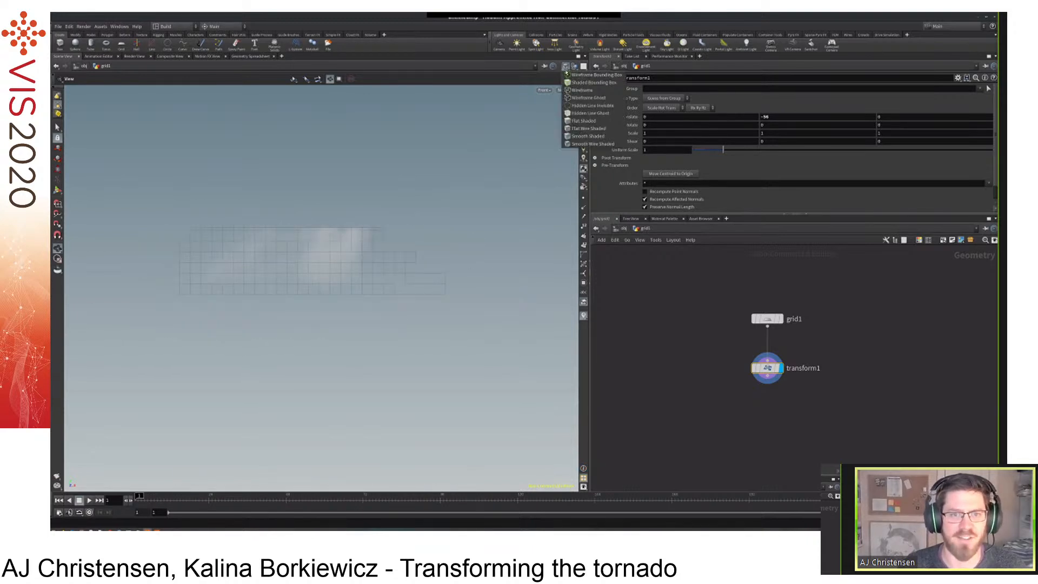
click(590, 105)
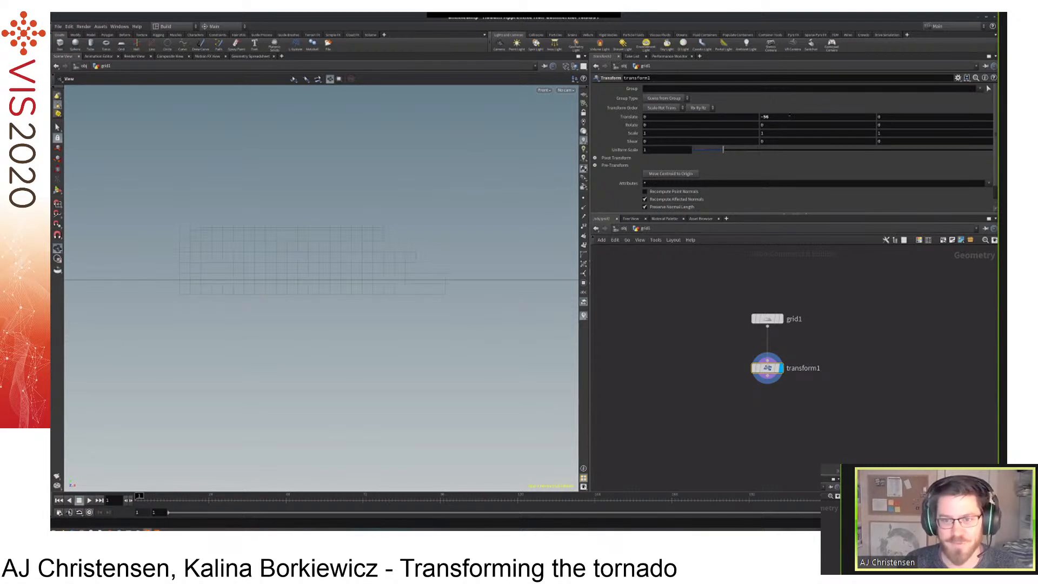
Set transform1's Y translation to -100, aligning the ground plane with the tornado's base in the front view.
middle_drag(793, 115, 695, 133)
drag(695, 132, 667, 137)
middle_drag(667, 136, 659, 139)
right_drag(406, 347, 567, 307)
middle_drag(567, 307, 268, 292)
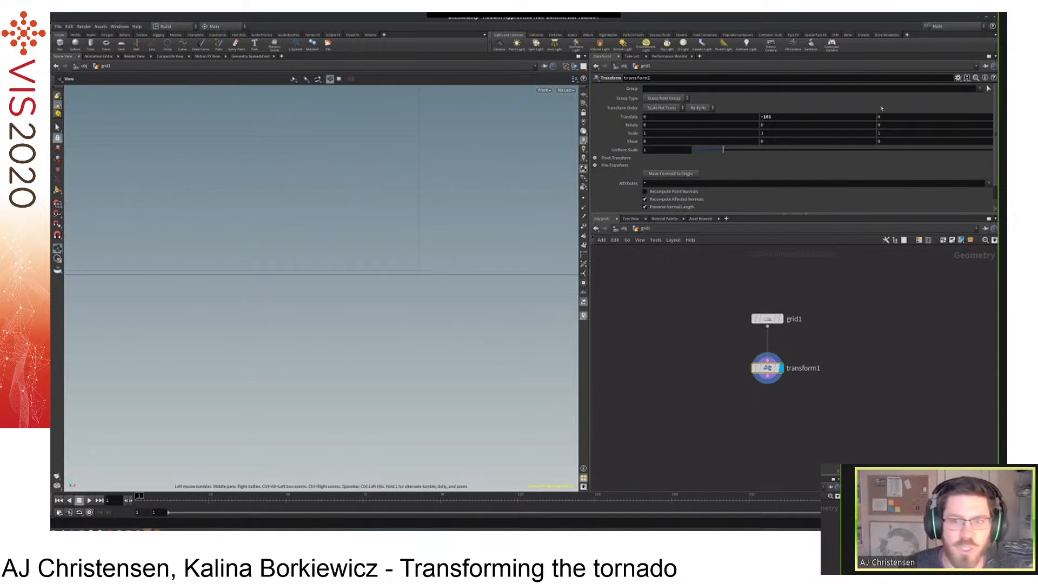
middle_drag(783, 112, 789, 103)
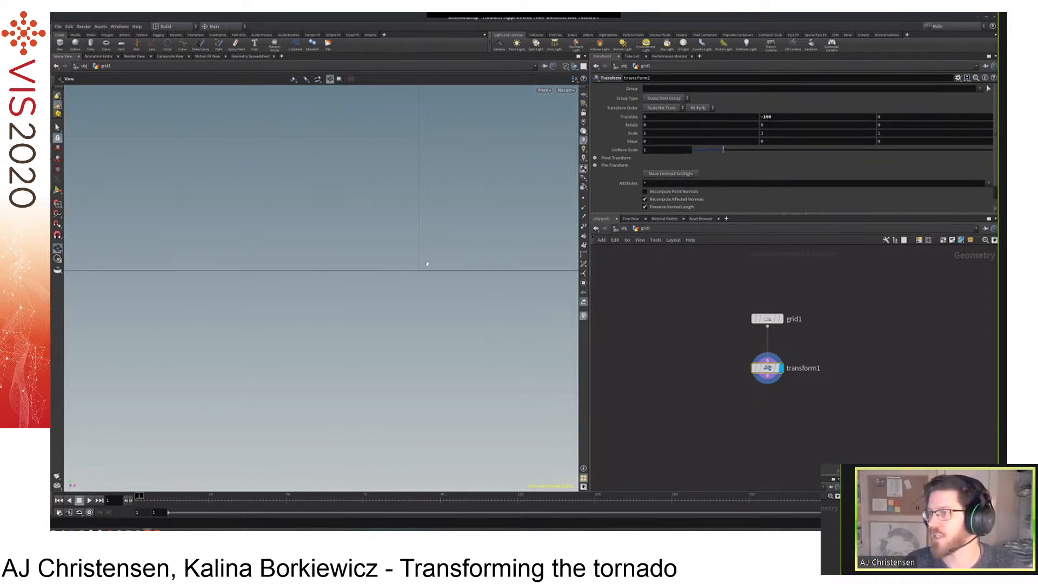
scroll(379, 253, up, 2)
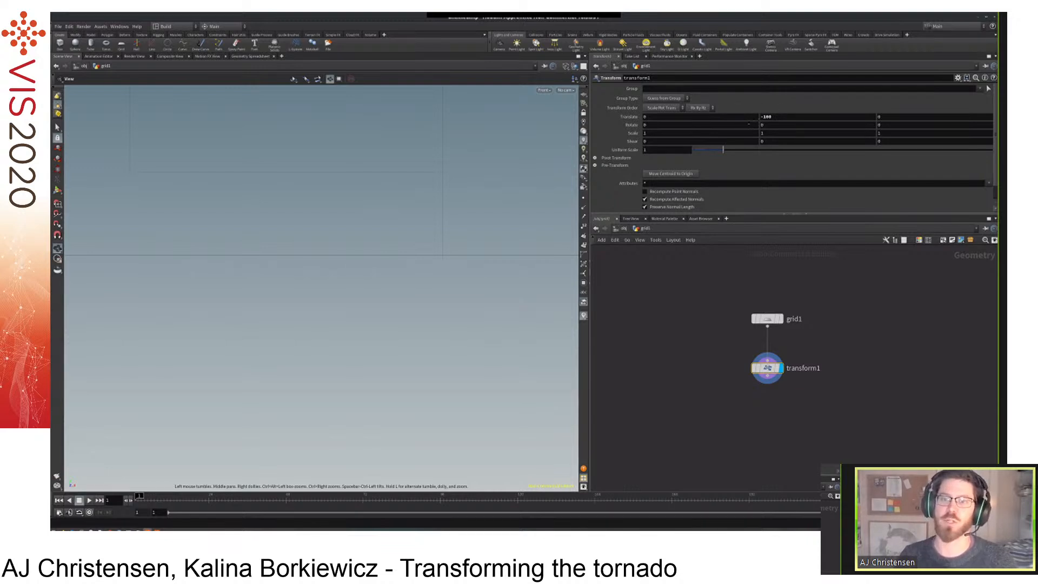
Explore the increment steps for transform1's Y translation and inspect the ground line against the tornado's base up close.
middle_click(793, 117)
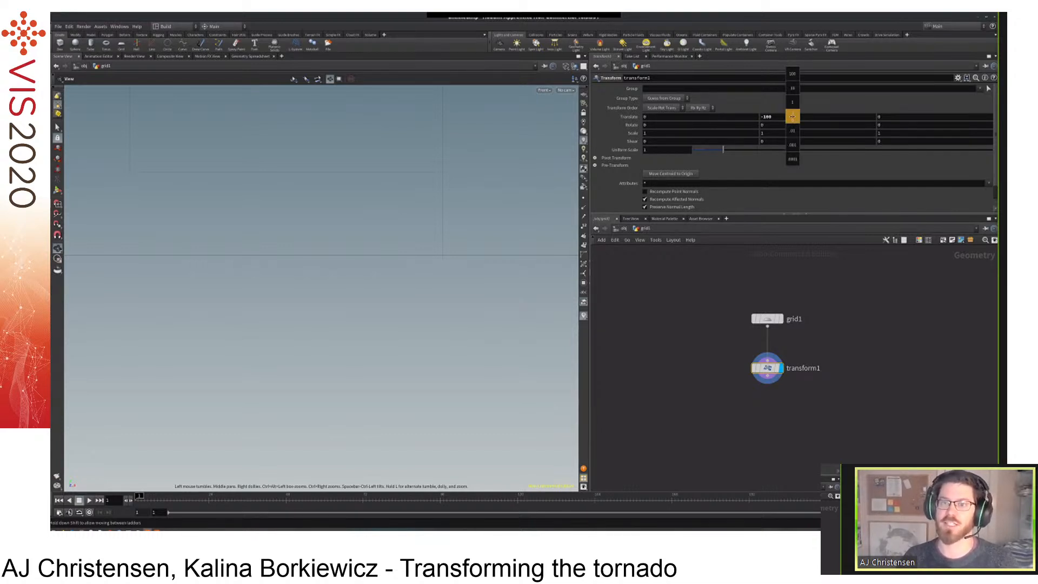
mouse_move(793, 117)
middle_down()
mouse_move(793, 159)
mouse_move(793, 72)
mouse_move(793, 158)
mouse_move(793, 111)
middle_up()
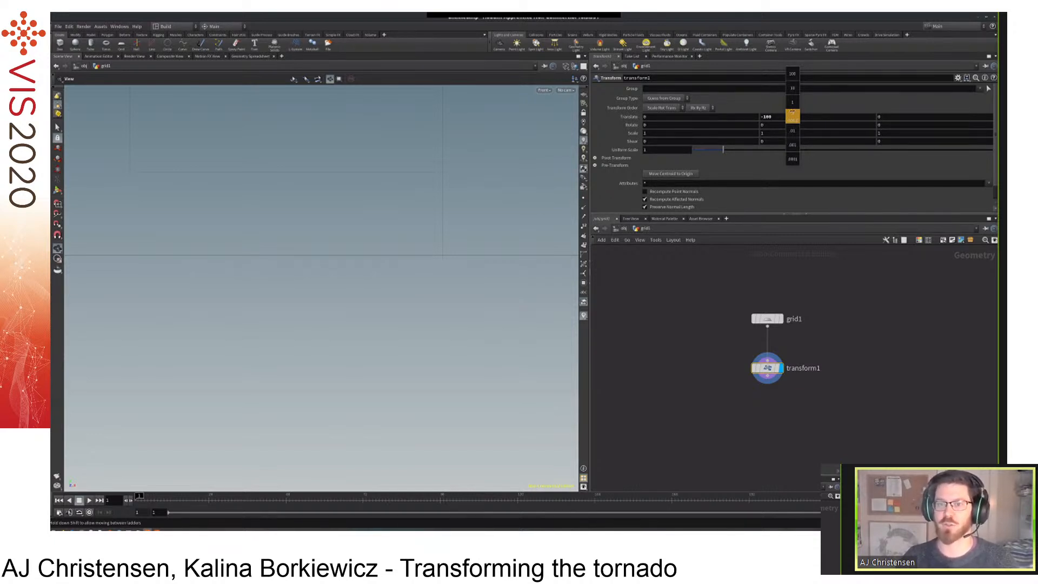
mouse_move(793, 114)
middle_down()
mouse_move(784, 115)
mouse_move(793, 159)
mouse_move(793, 102)
mouse_move(757, 102)
mouse_move(806, 102)
mouse_move(779, 102)
mouse_move(788, 103)
middle_up()
middle_drag(682, 323, 791, 335)
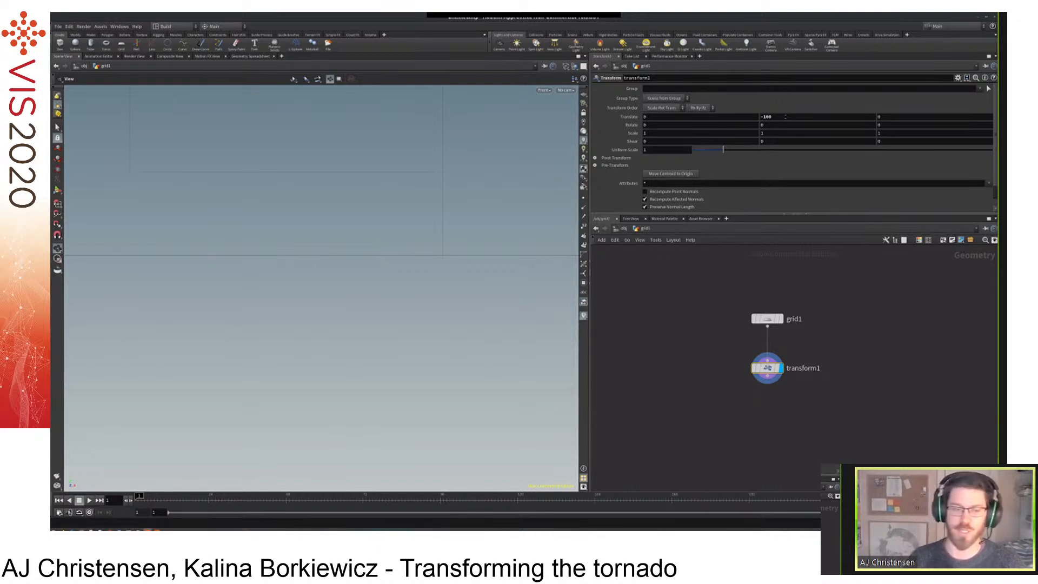
middle_drag(507, 229, 516, 240)
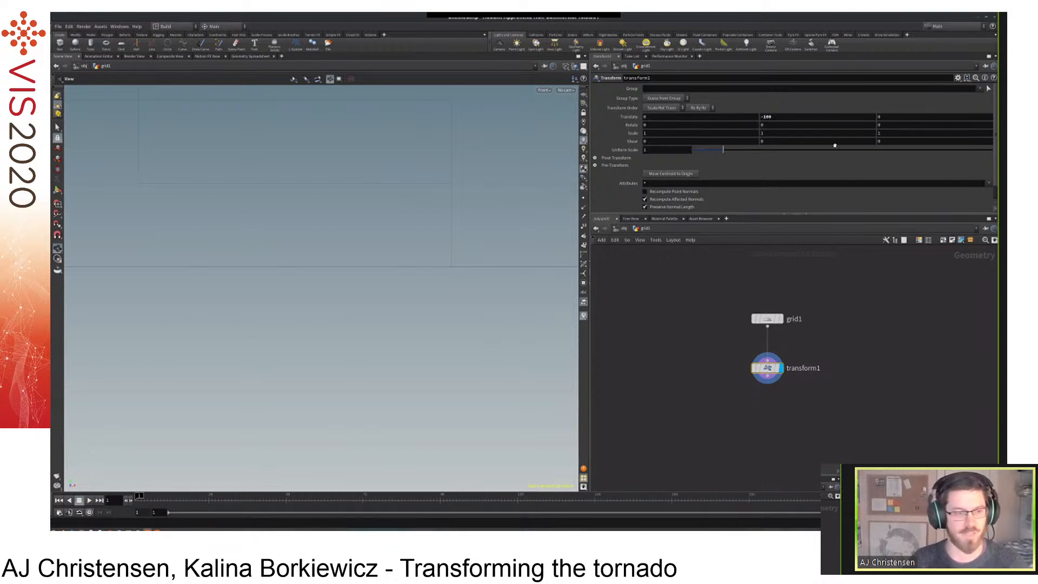
middle_drag(475, 262, 436, 297)
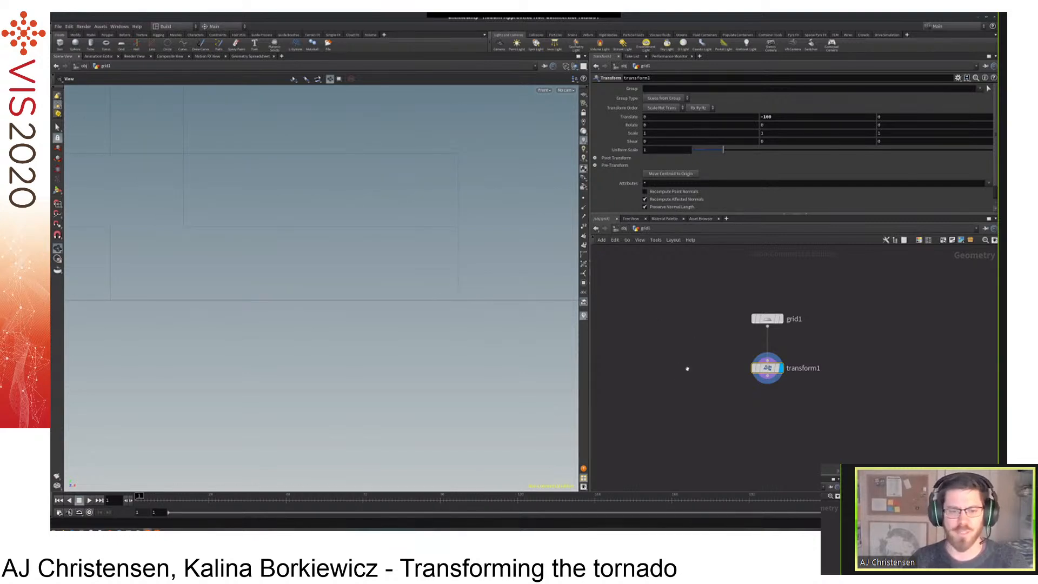
middle_drag(673, 366, 685, 391)
mouse_move(373, 313)
middle_down()
mouse_move(408, 294)
mouse_move(440, 322)
mouse_move(453, 316)
mouse_move(364, 331)
middle_up()
right_drag(363, 331, 427, 303)
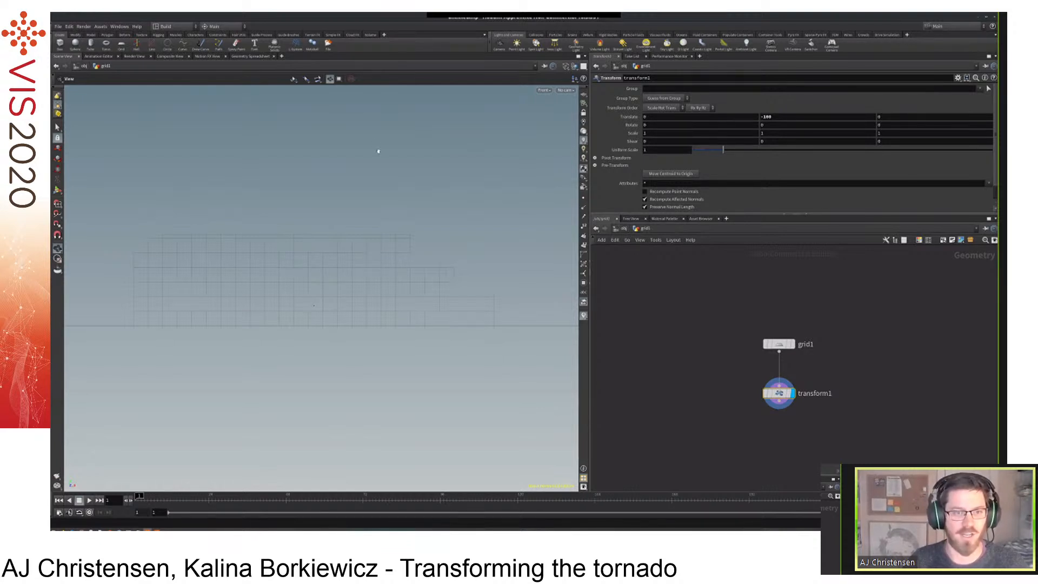
middle_drag(379, 152, 372, 179)
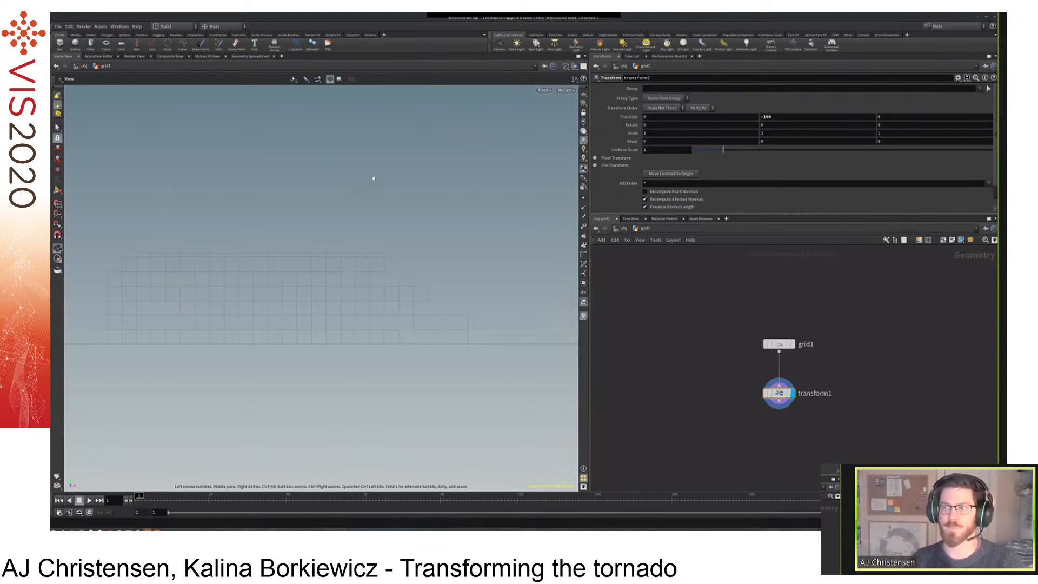
click(568, 90)
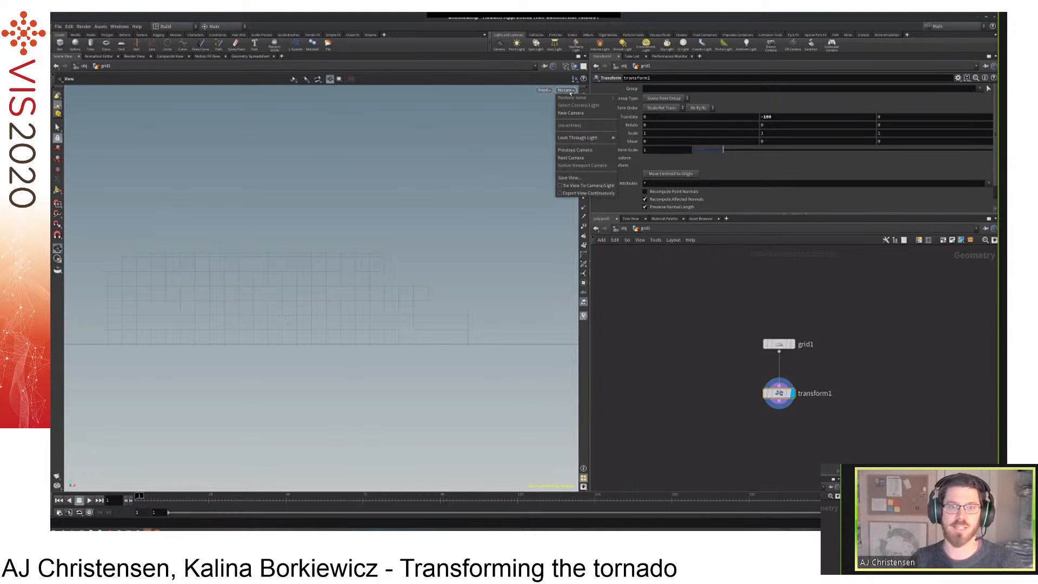
click(565, 90)
click(561, 90)
click(543, 91)
click(544, 90)
click(544, 90)
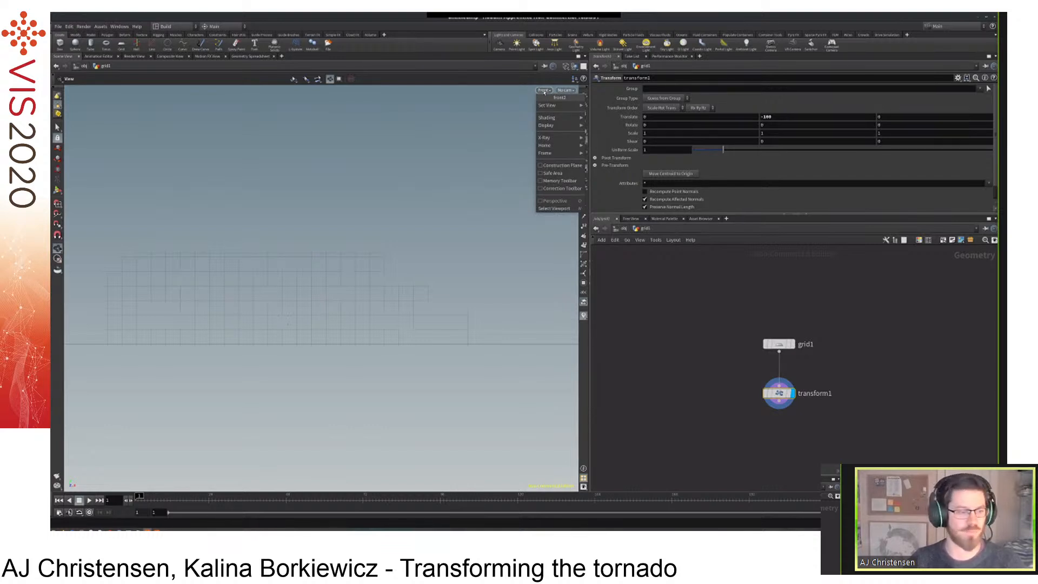
click(544, 91)
click(544, 91)
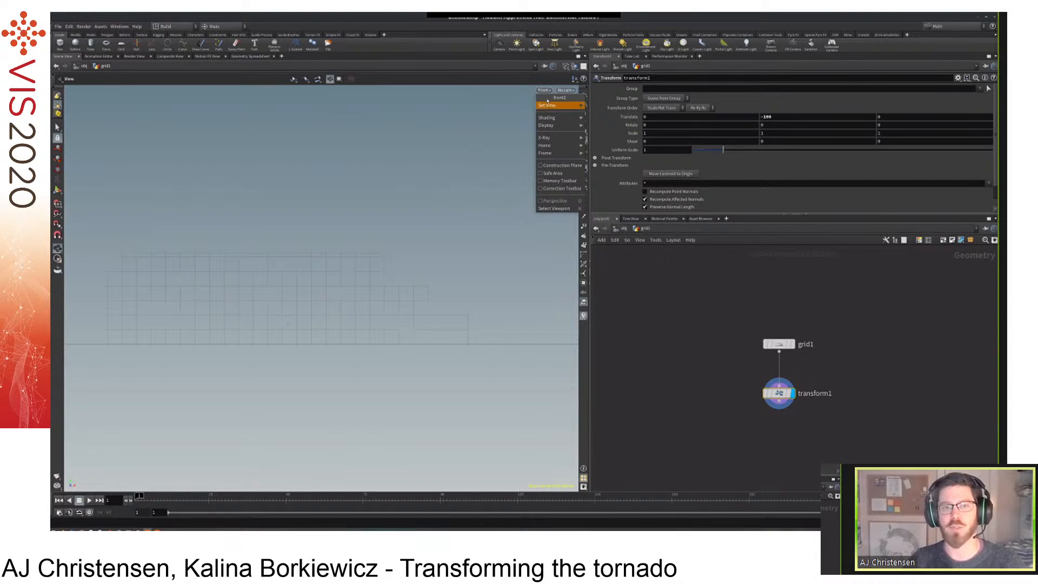
mouse_move(557, 105)
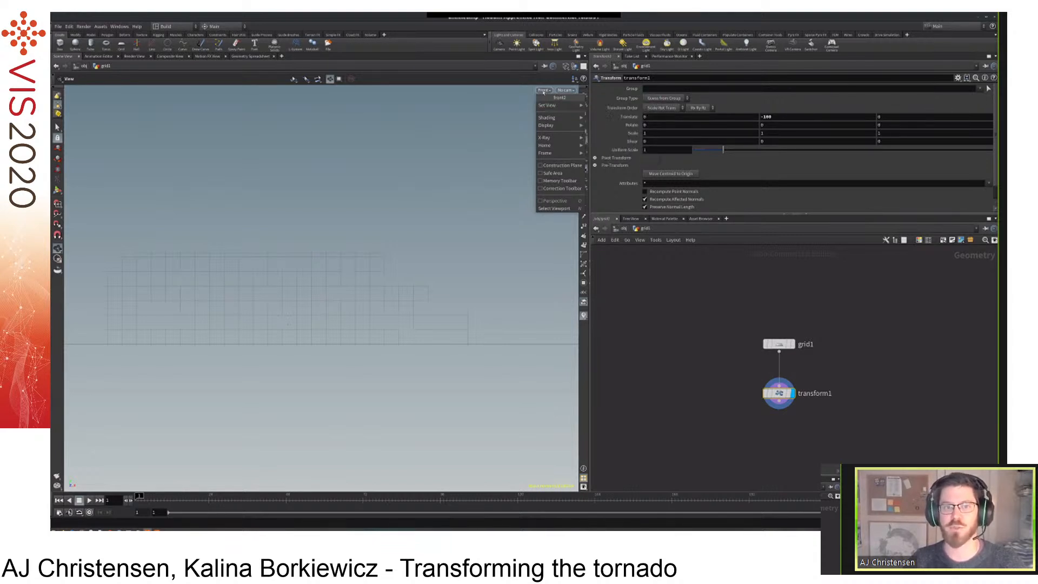
click(545, 91)
click(545, 92)
click(545, 91)
click(545, 92)
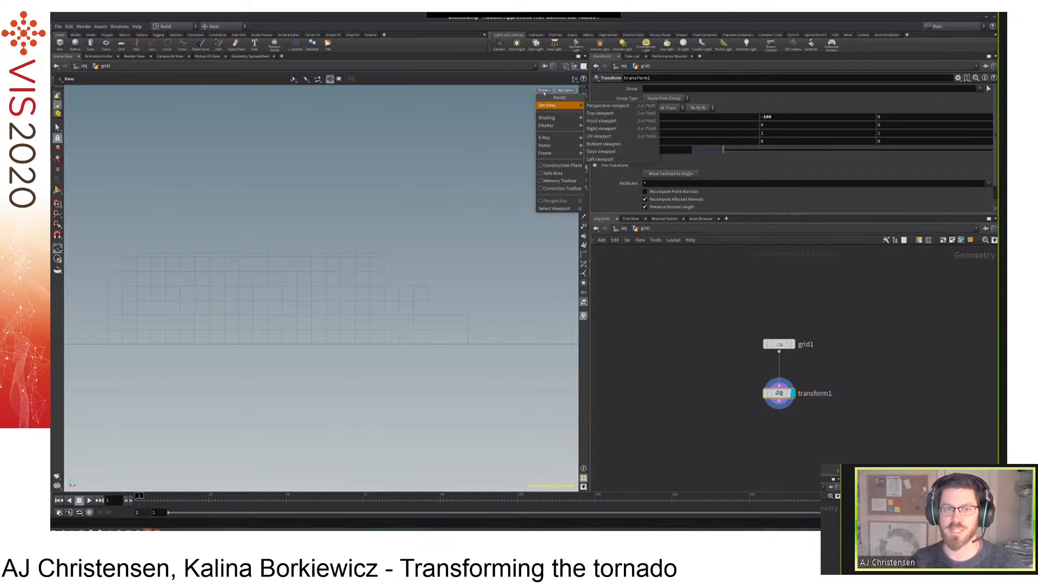
click(565, 90)
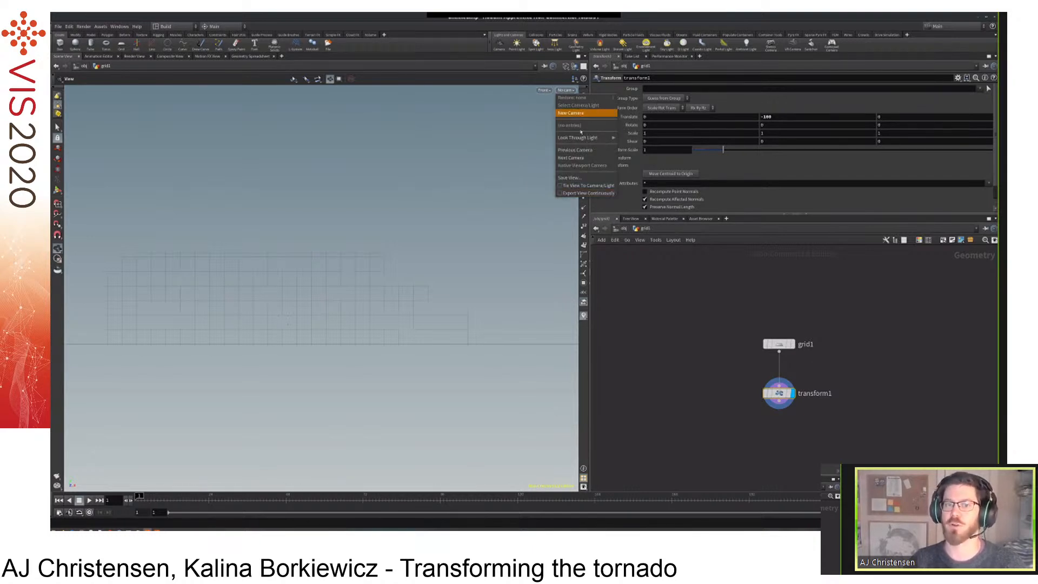
click(573, 92)
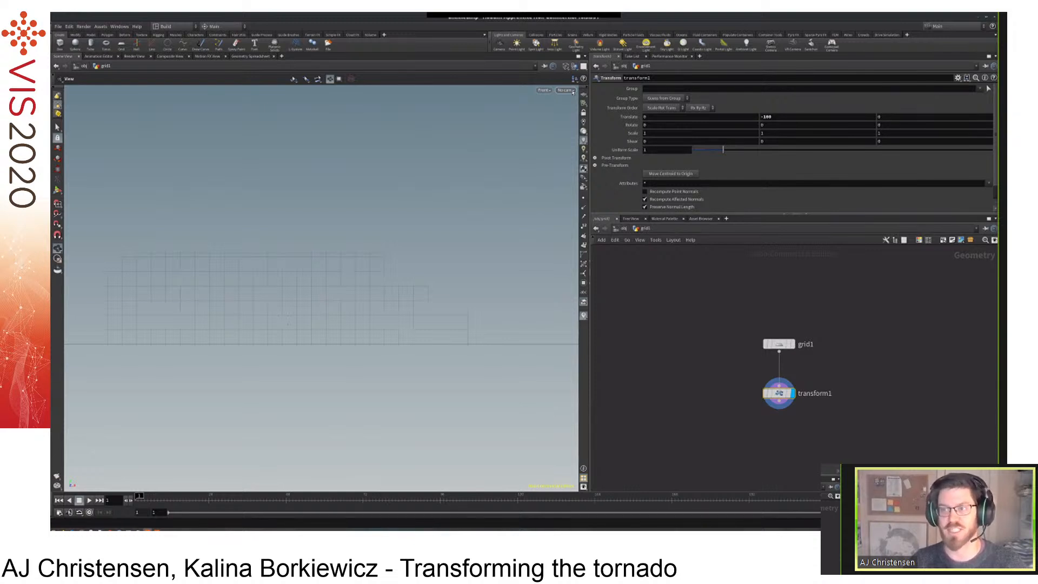
Switch the viewport to the Perspective view and orbit to bring the ground plane and tornado into view.
click(544, 91)
mouse_move(544, 107)
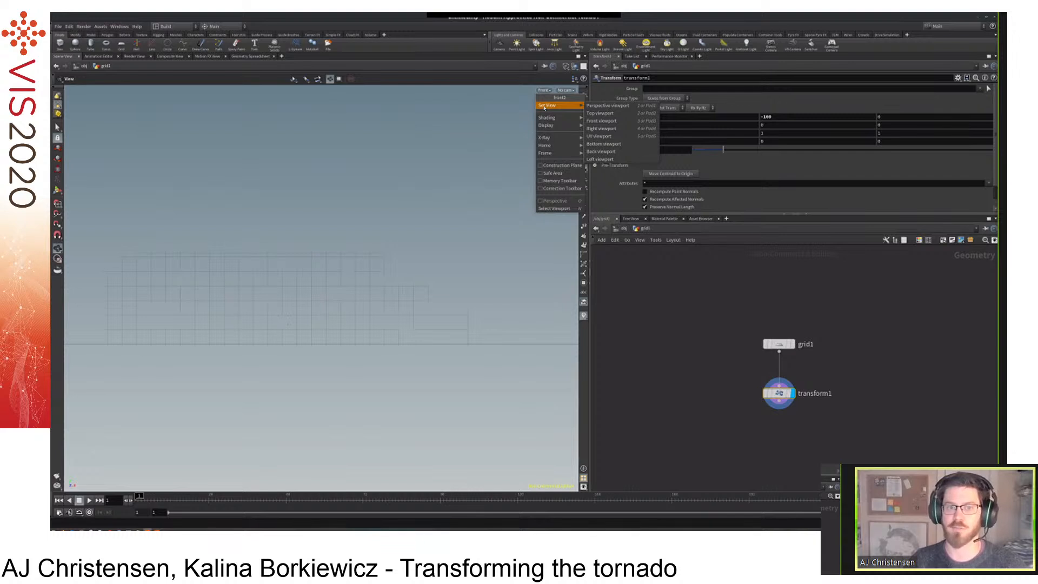
click(544, 90)
click(545, 91)
mouse_move(548, 110)
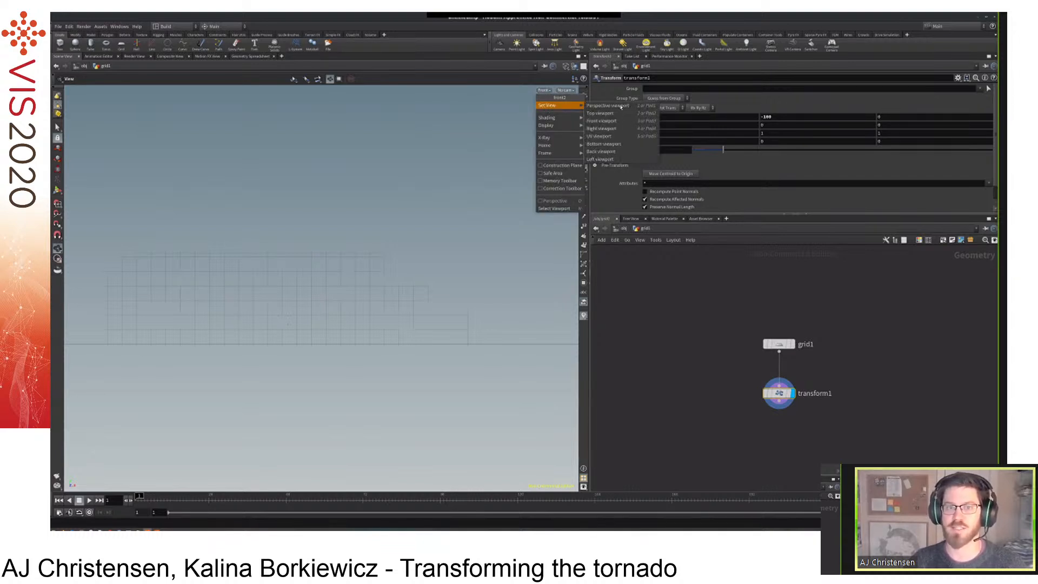
click(621, 106)
drag(506, 173, 449, 243)
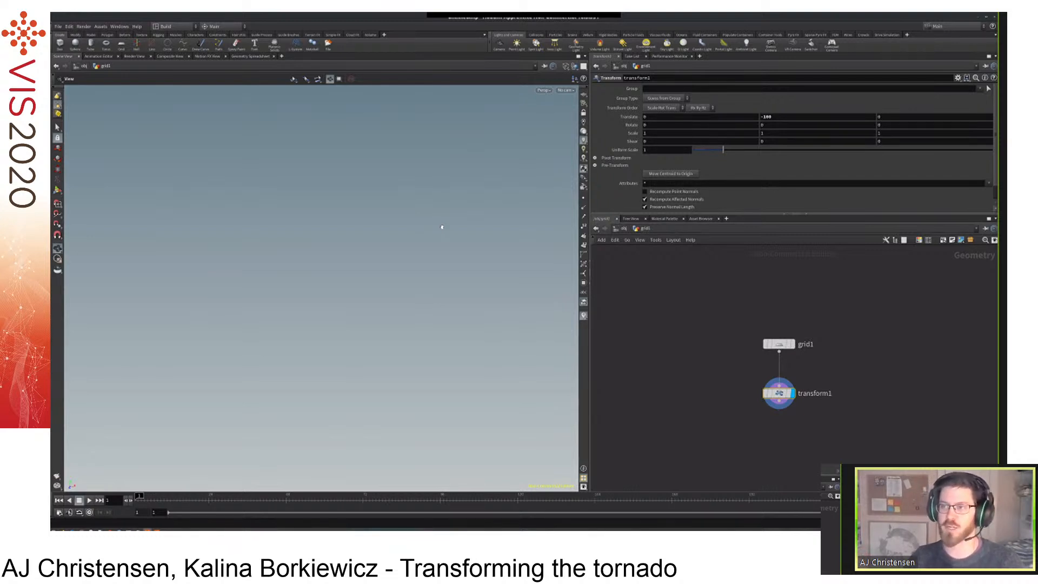
drag(461, 230, 370, 253)
drag(362, 204, 432, 220)
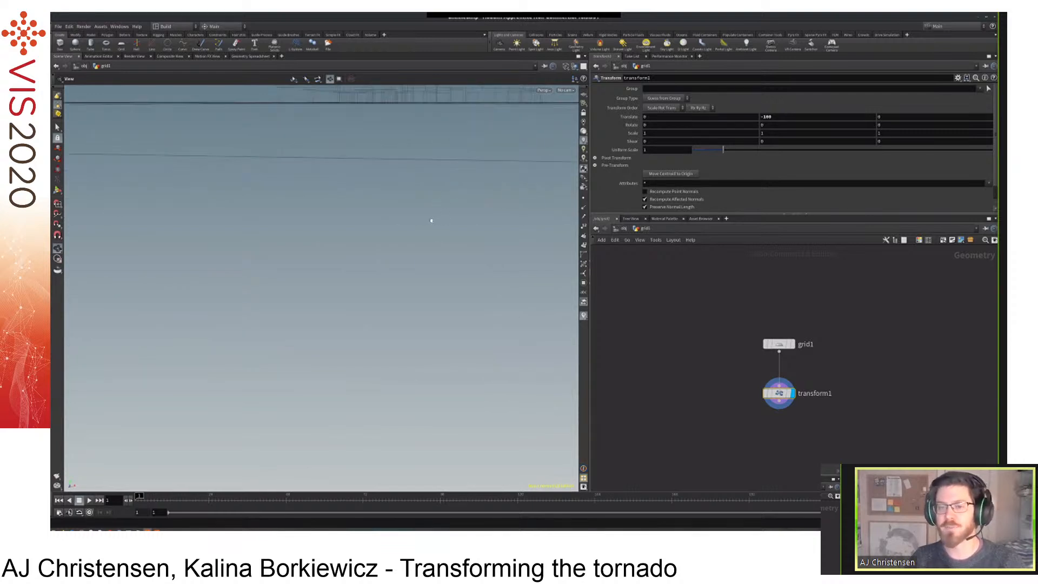
Return to the object level, select the file1 tornado object and frame it in the perspective view.
click(623, 229)
drag(714, 274, 917, 342)
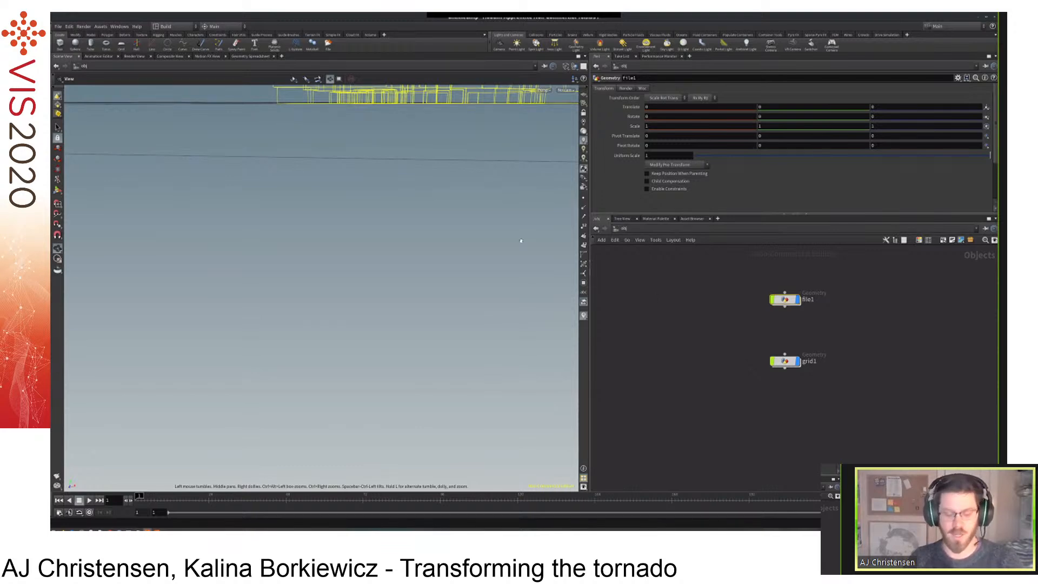
drag(482, 201, 473, 212)
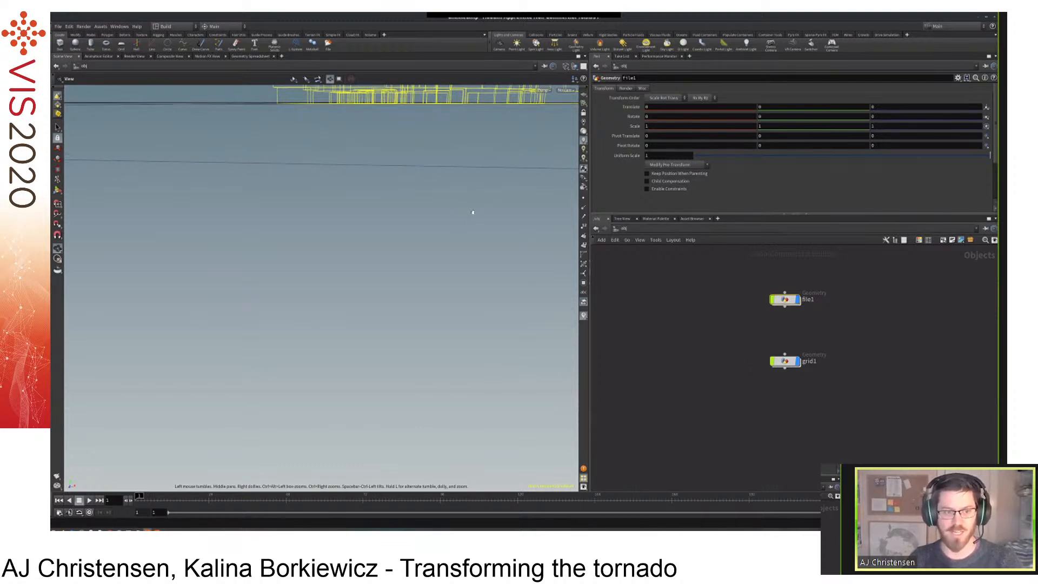
key(g)
drag(420, 253, 546, 117)
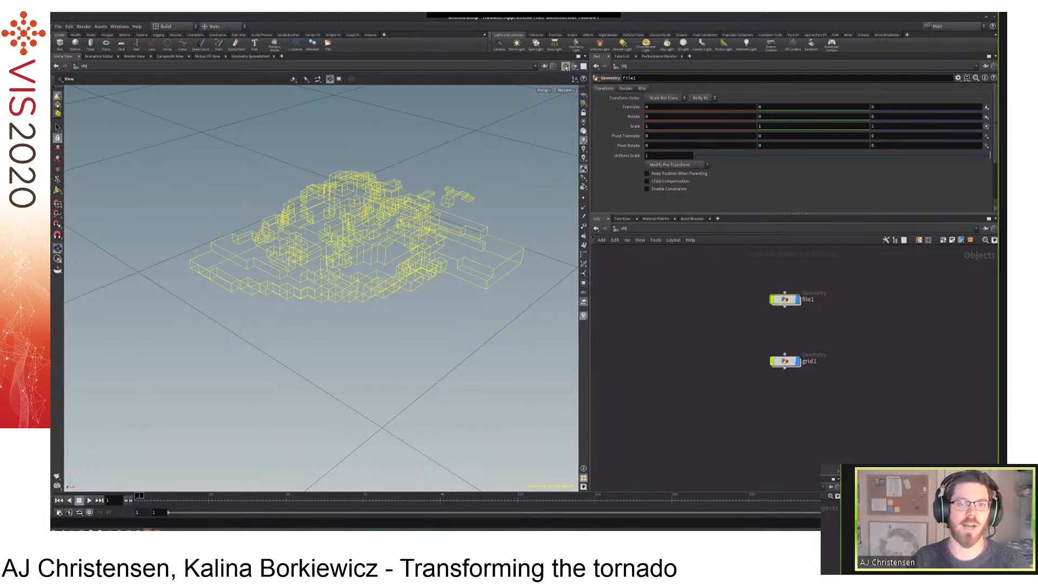
Preview the scene in Smooth Wire Shaded, then set the viewport to Smooth Shaded and clear the object selection.
click(566, 66)
click(565, 144)
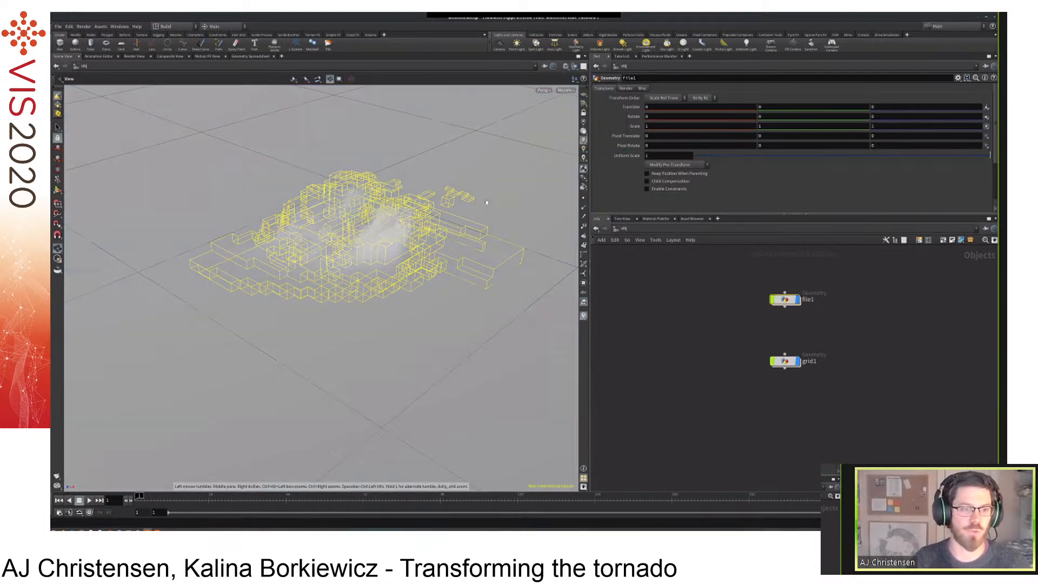
drag(478, 218, 410, 223)
click(566, 66)
click(397, 231)
click(636, 313)
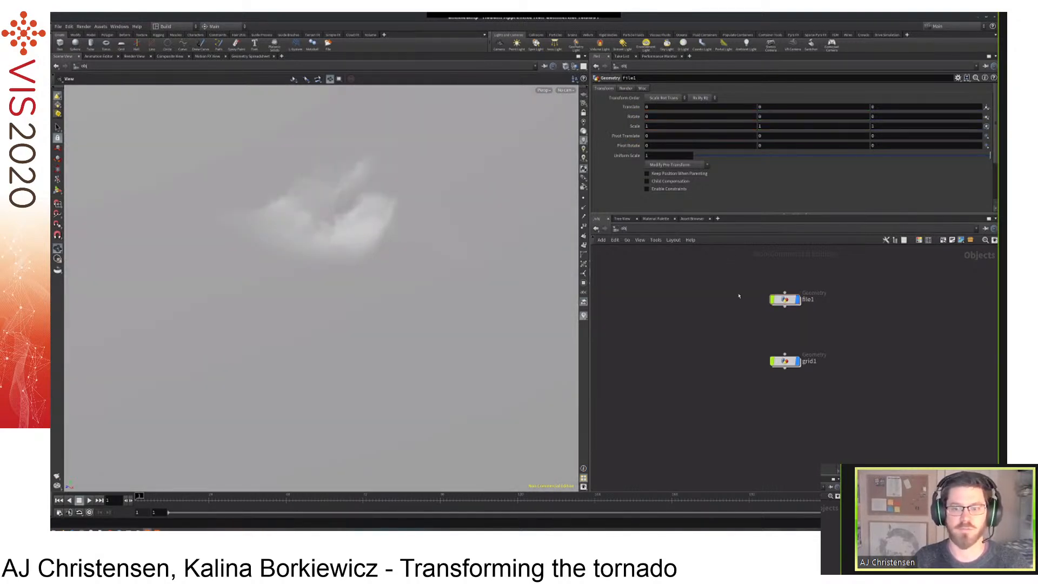
drag(468, 227, 471, 174)
Compare the Smooth Wire Shaded and Smooth Shaded displays while inspecting how the tornado sits on the ground plane.
click(566, 66)
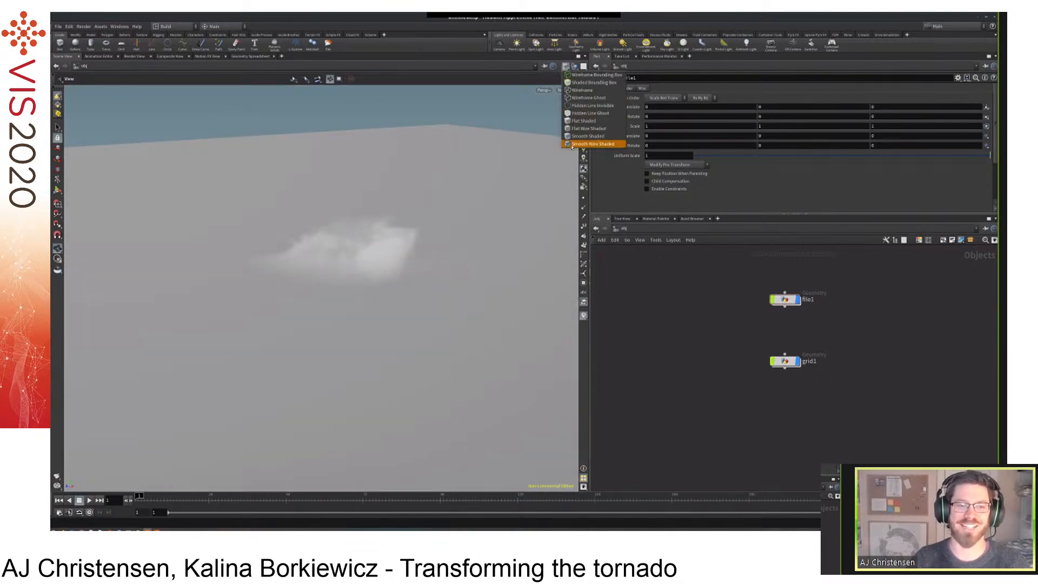
click(595, 140)
drag(487, 277, 397, 255)
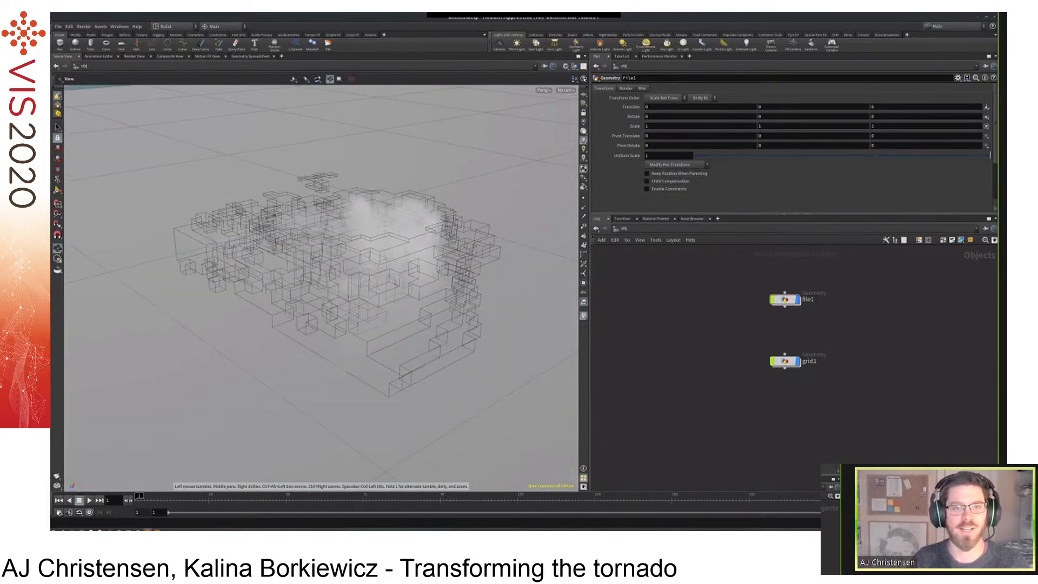
click(566, 66)
click(575, 137)
mouse_move(427, 266)
mouse_down()
mouse_move(398, 228)
mouse_move(443, 249)
mouse_up()
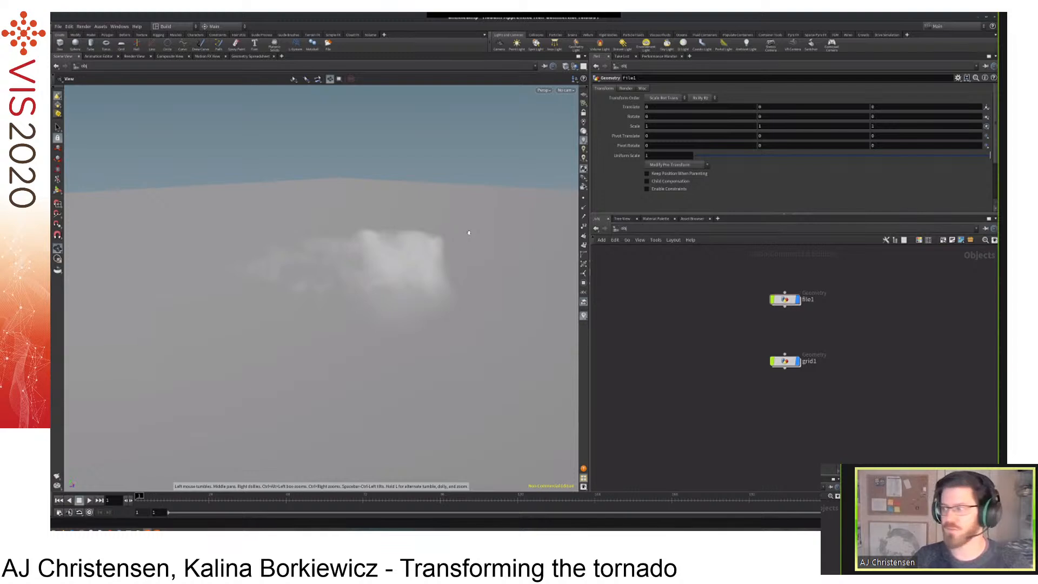
drag(433, 254, 419, 238)
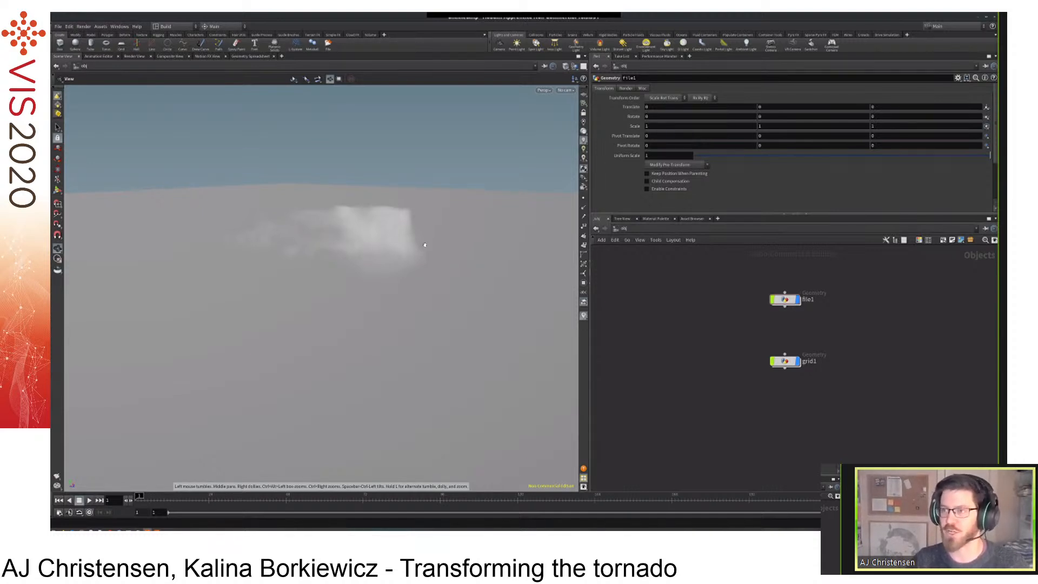
Switch the network to the out context for render outputs and bring up the list of nodes that can be added.
drag(432, 243, 427, 276)
middle_drag(427, 276, 414, 243)
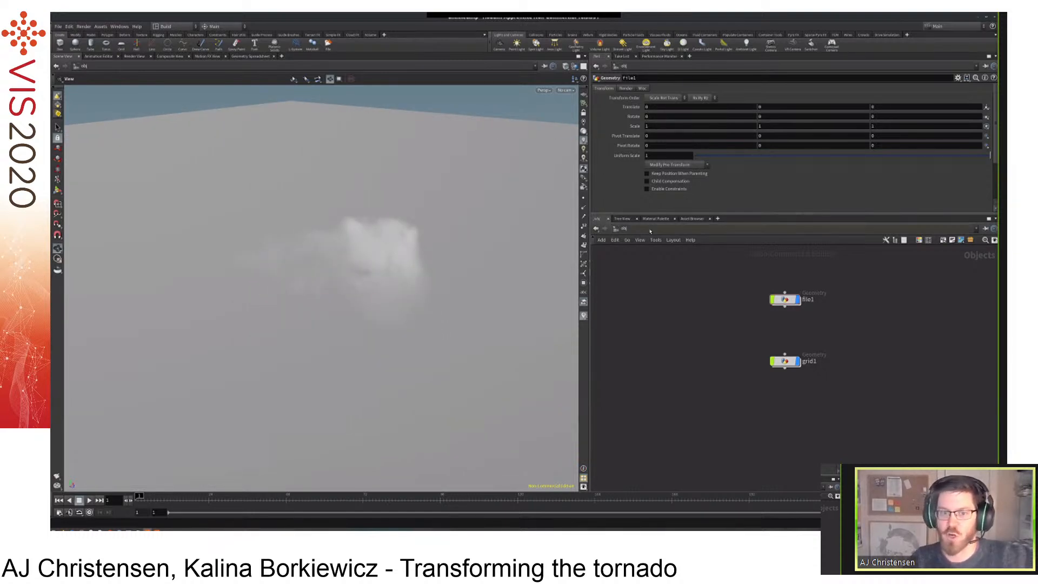
click(650, 231)
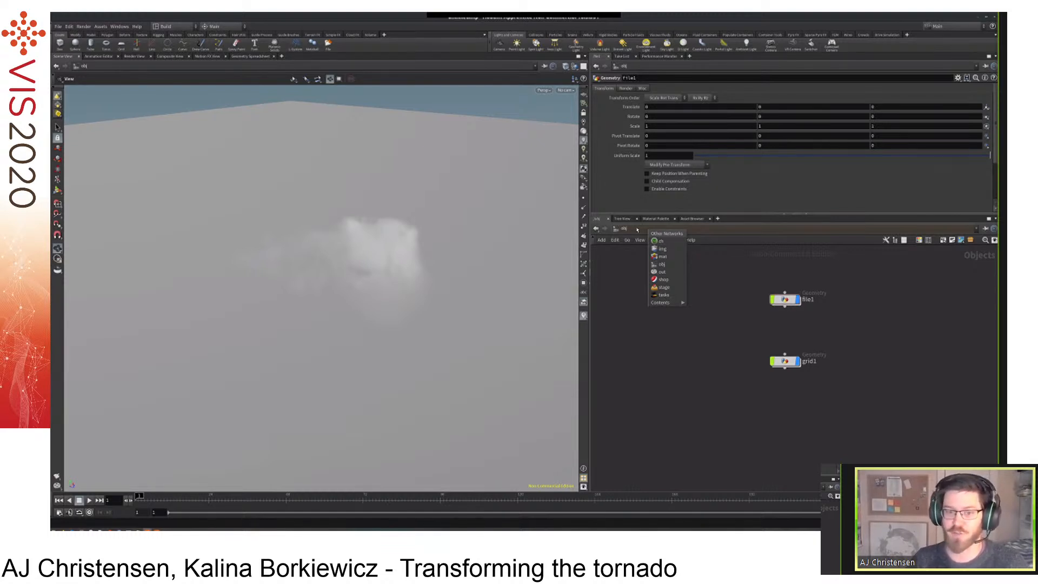
click(675, 272)
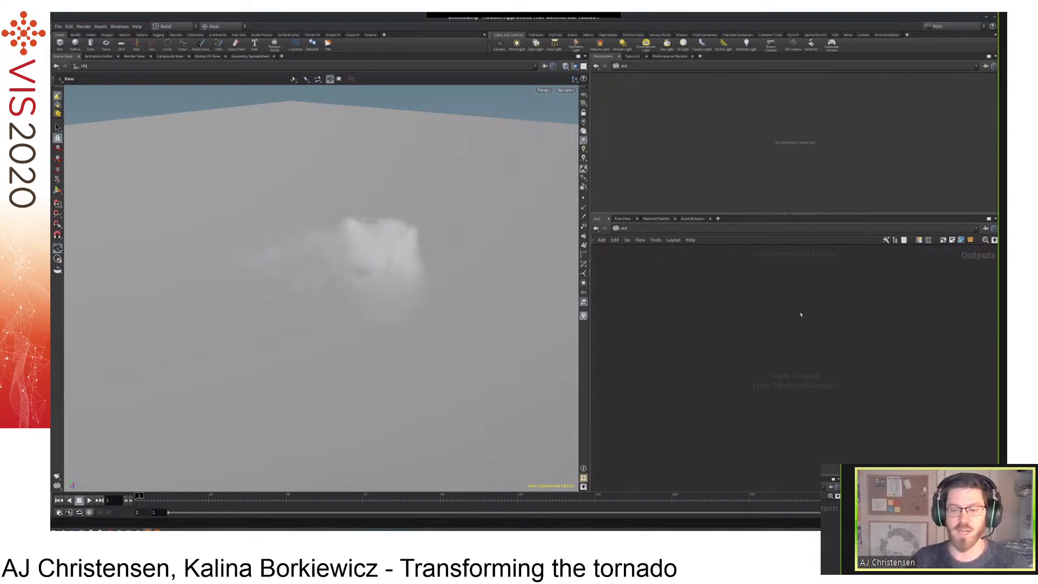
key(Tab)
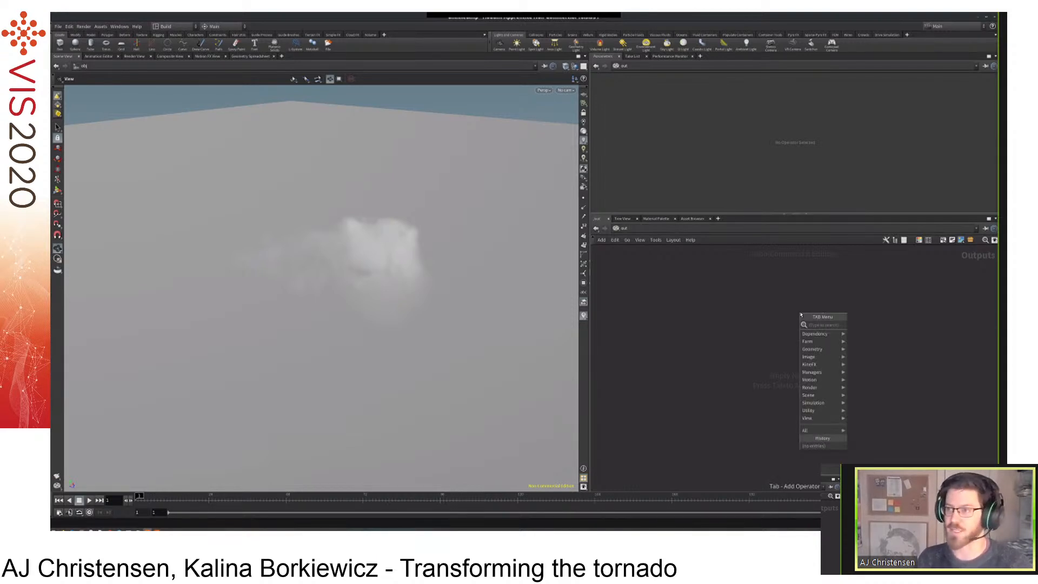
text(mant)
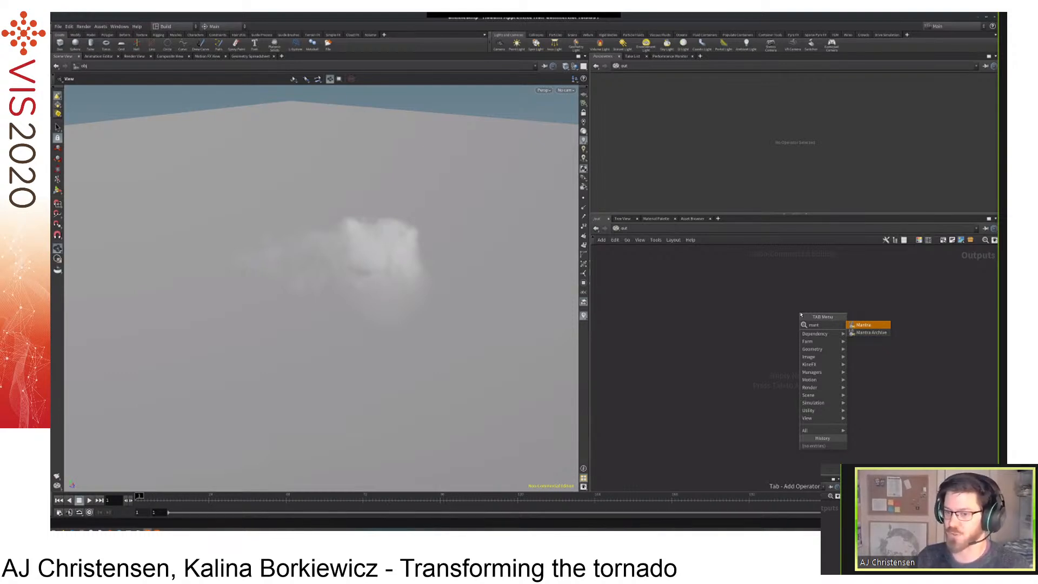
key(BackSpace)
key(BackSpace)
key(BackSpace)
key(BackSpace)
text(re)
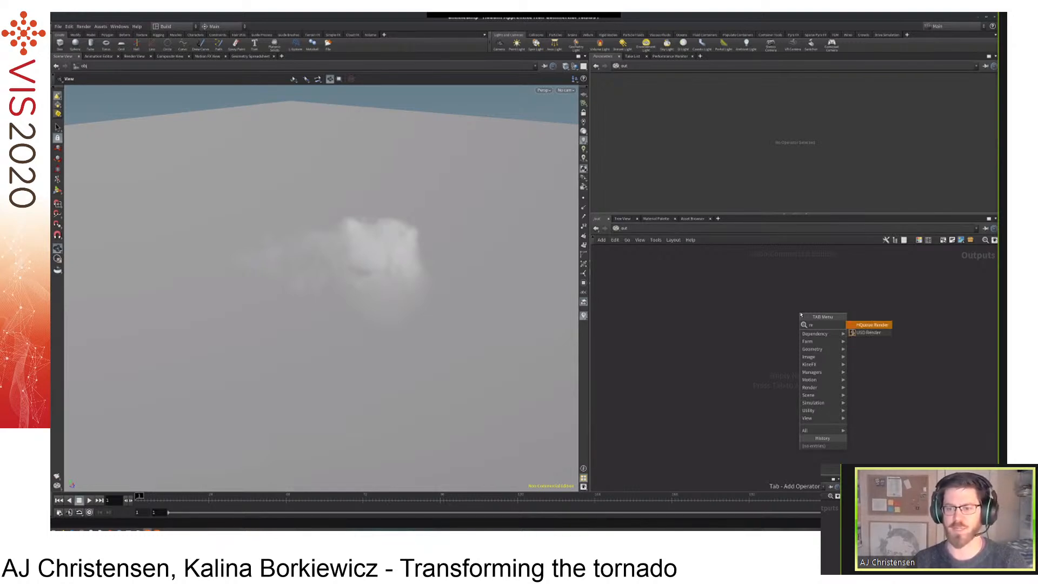
text(nder)
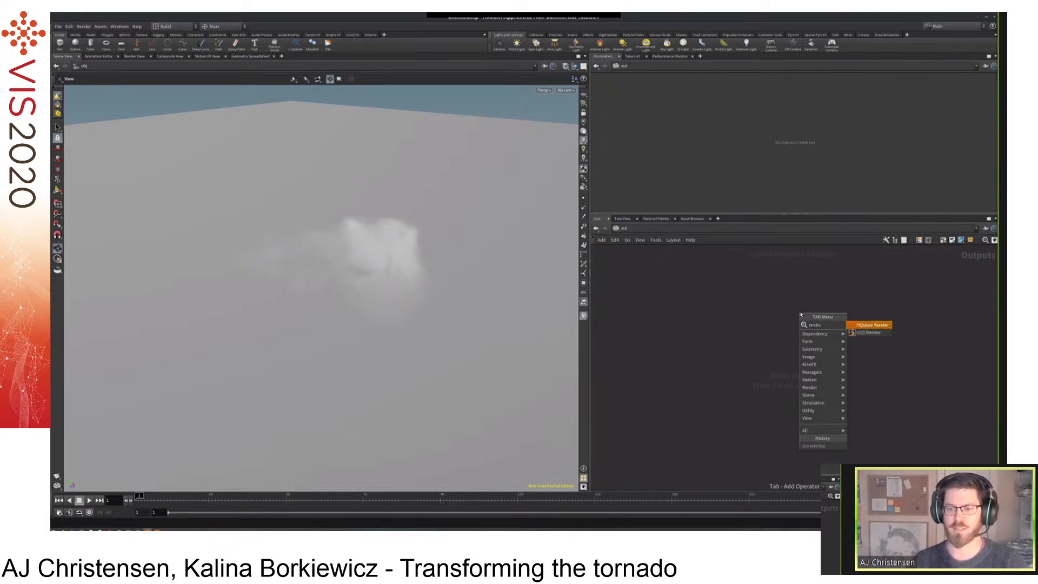
key(BackSpace)
key(BackSpace)
key(BackSpace)
key(BackSpace)
key(BackSpace)
key(BackSpace)
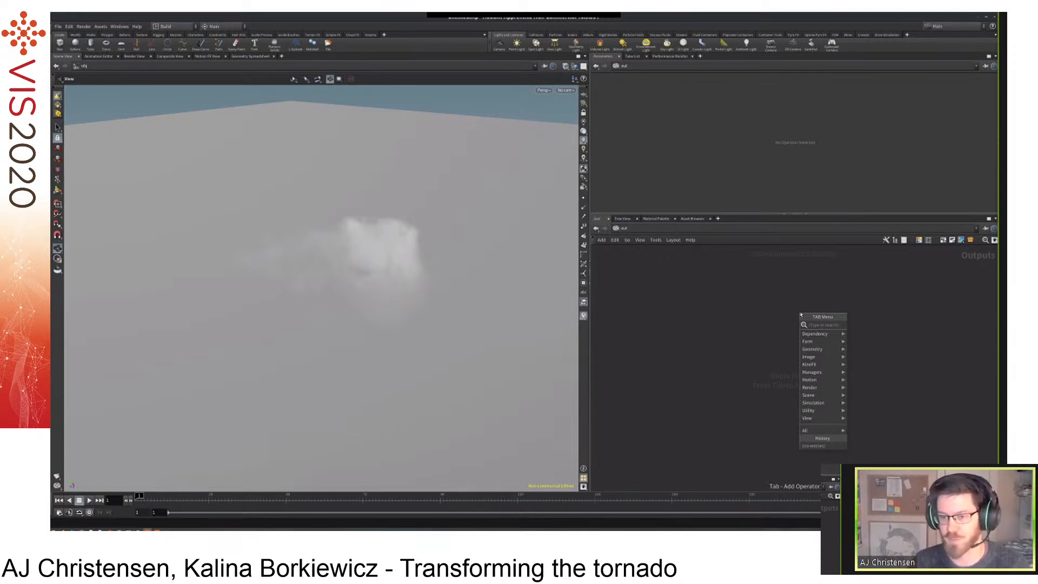
Add a Mantra render node from the scene category and place it in the out network.
mouse_move(815, 389)
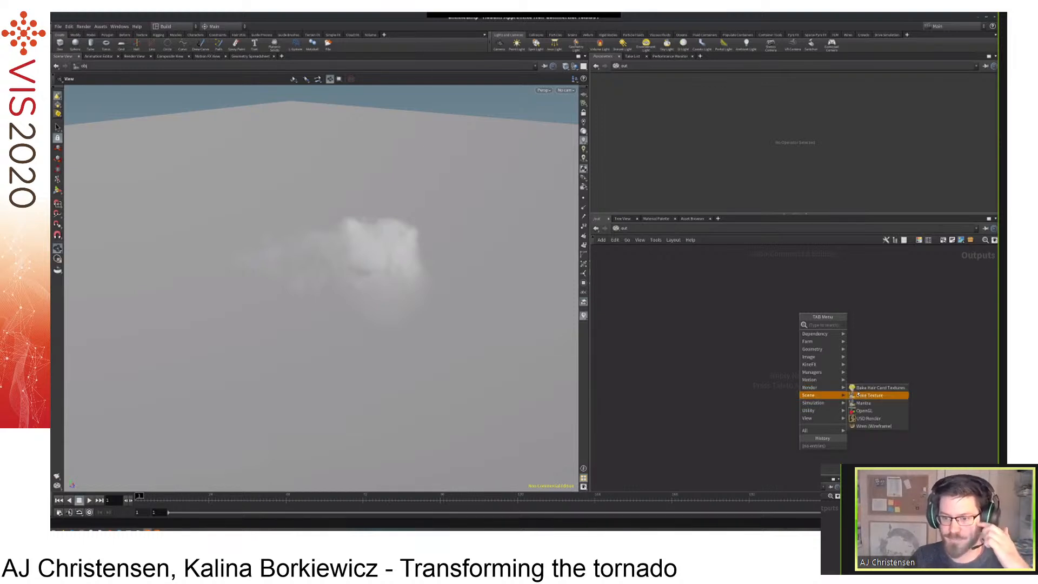
key(Up)
key(Up)
click(886, 403)
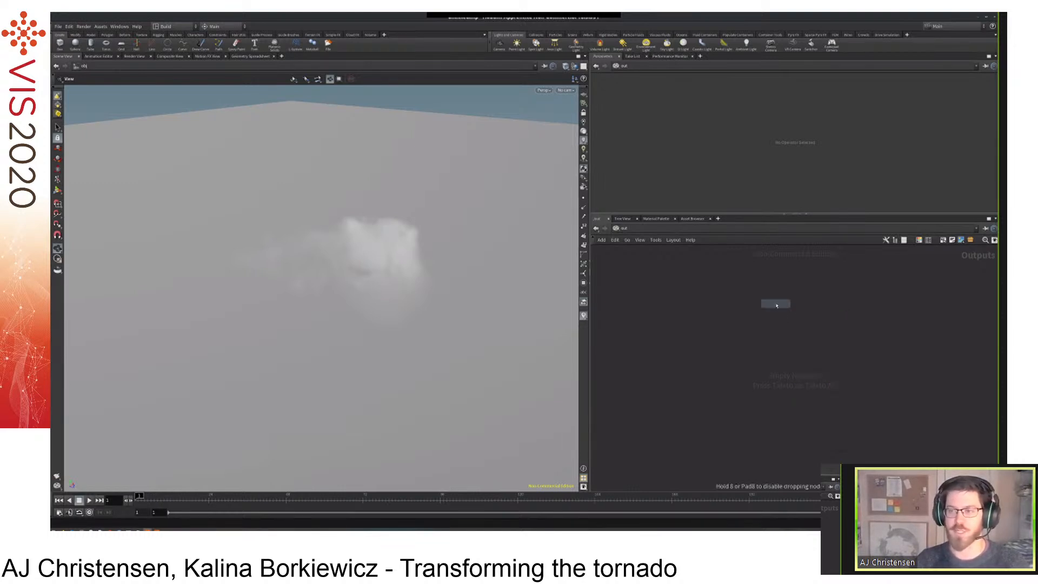
drag(776, 306, 774, 323)
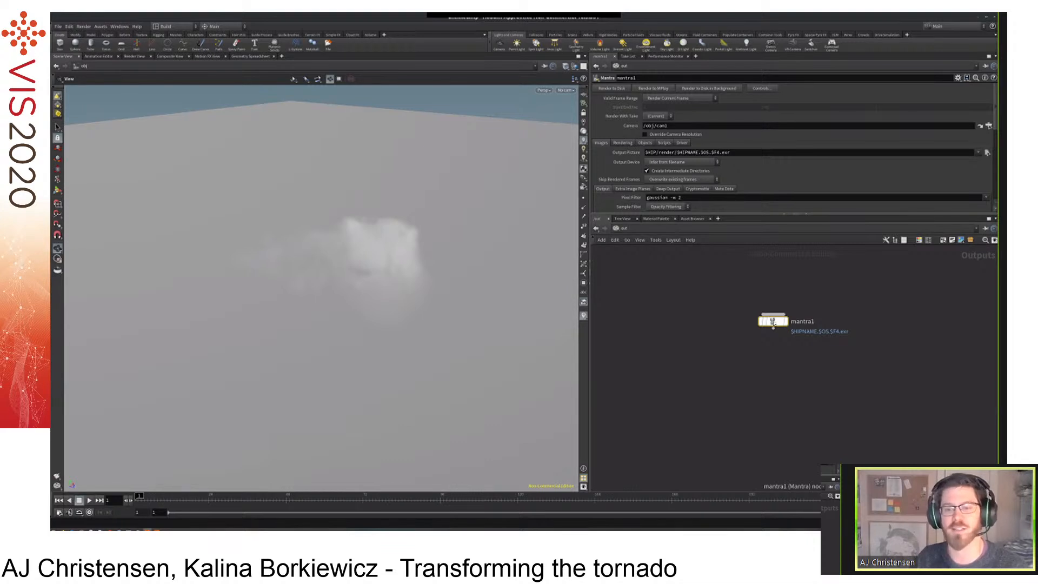
drag(773, 324, 762, 331)
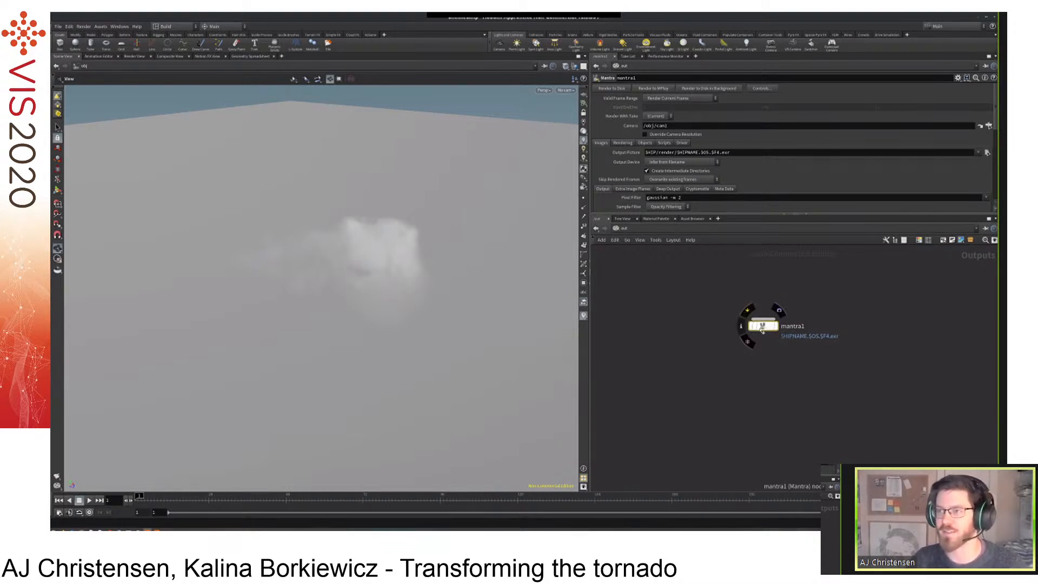
Enlarge the parameter area to show more of the Mantra node's settings, keeping the node in sight in the network.
drag(751, 229, 751, 271)
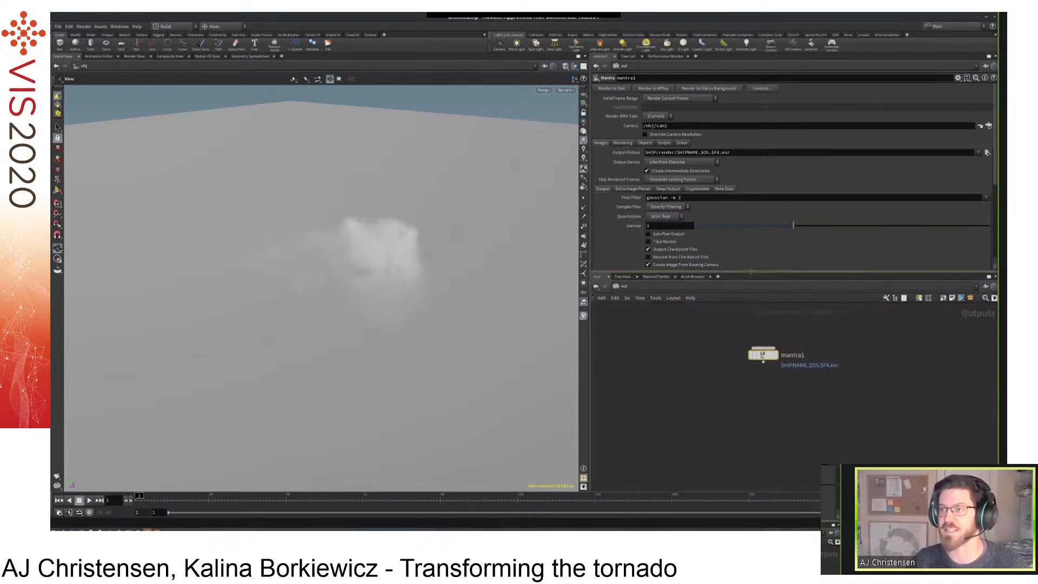
drag(763, 354, 778, 362)
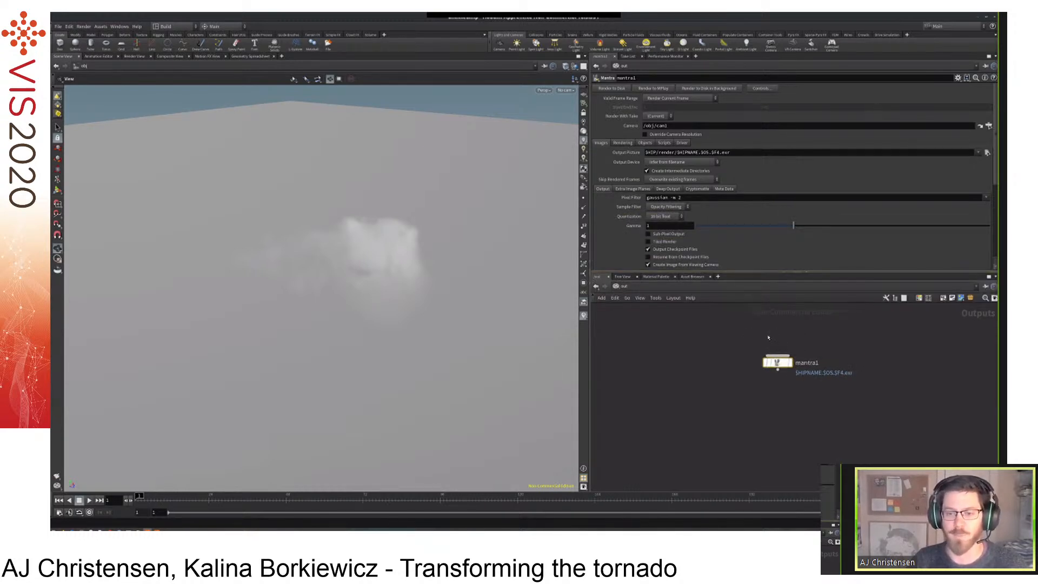
drag(750, 271, 750, 275)
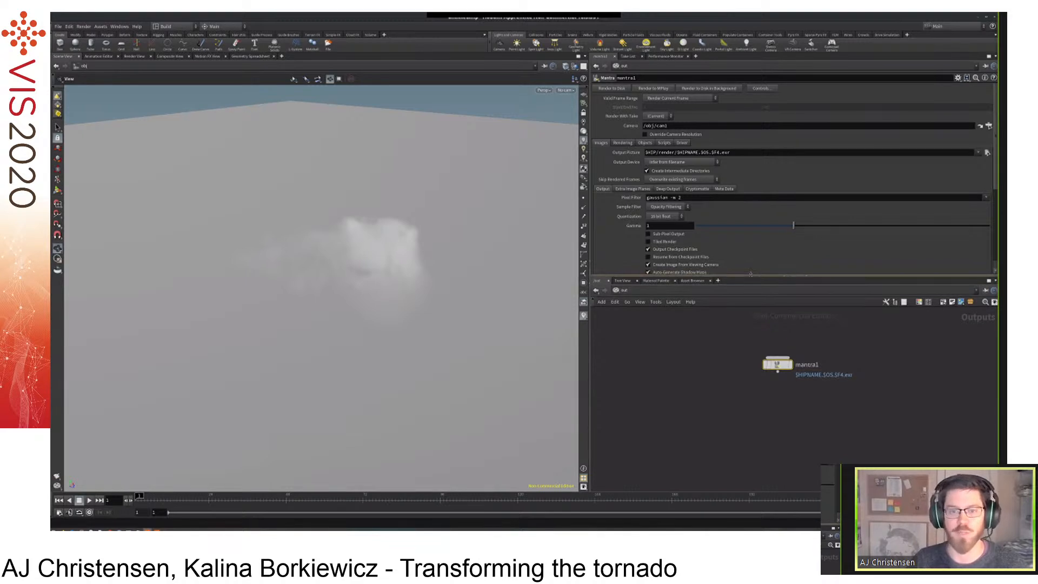
drag(777, 361, 774, 358)
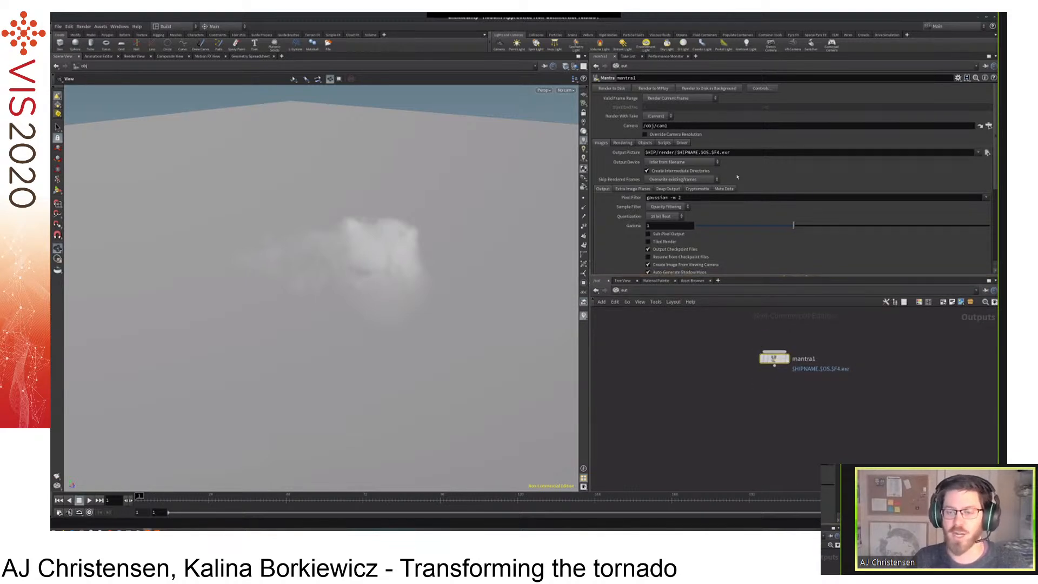
drag(746, 282, 745, 331)
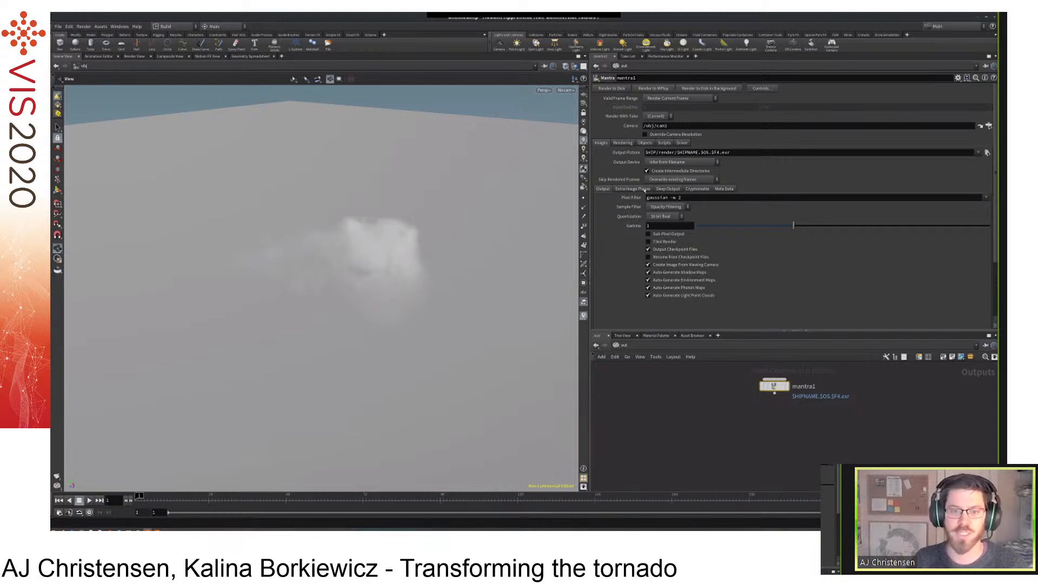
Examine each part of the Mantra node's Output Picture path, from the project folder variable through the frame number to the file extension.
triple_click(687, 153)
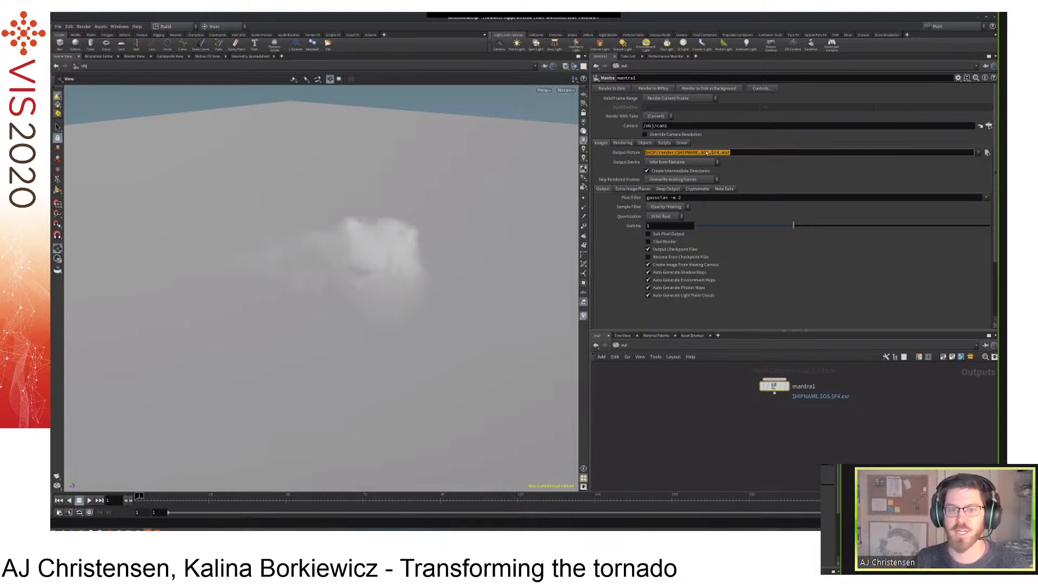
click(657, 153)
drag(656, 152, 644, 152)
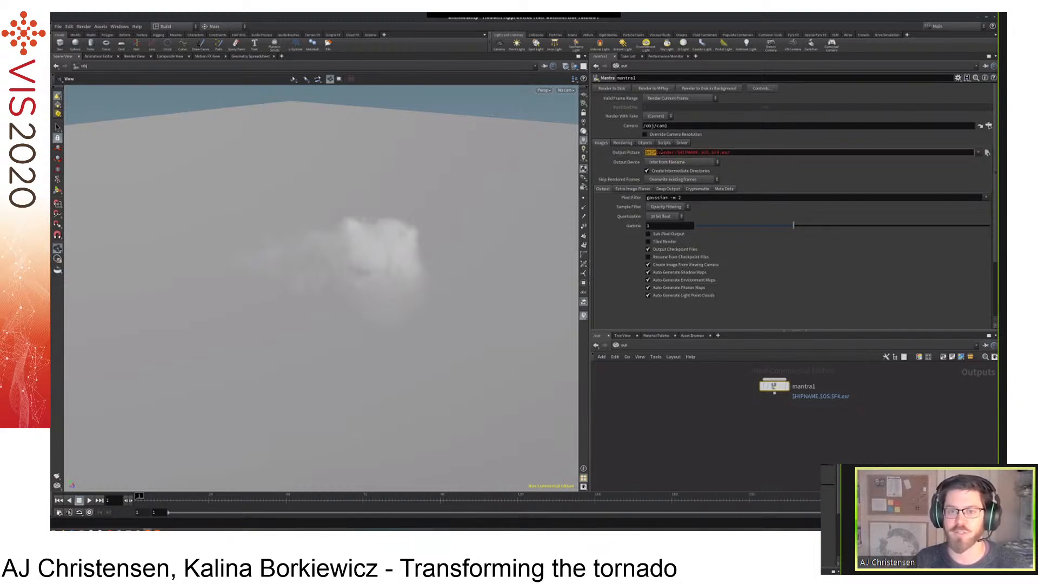
triple_click(667, 152)
click(667, 153)
double_click(666, 152)
click(679, 153)
drag(677, 153, 710, 152)
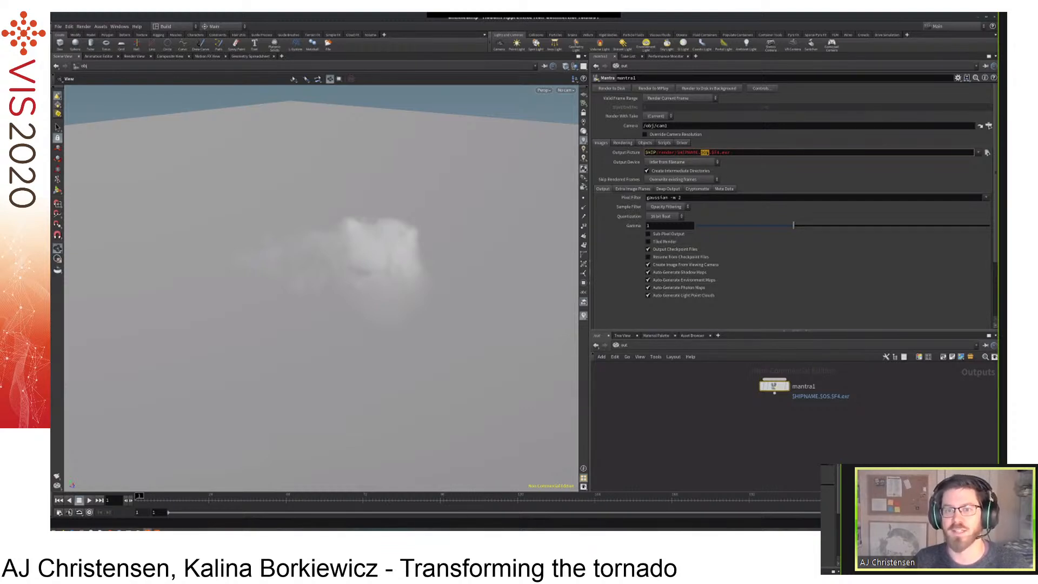
mouse_move(783, 391)
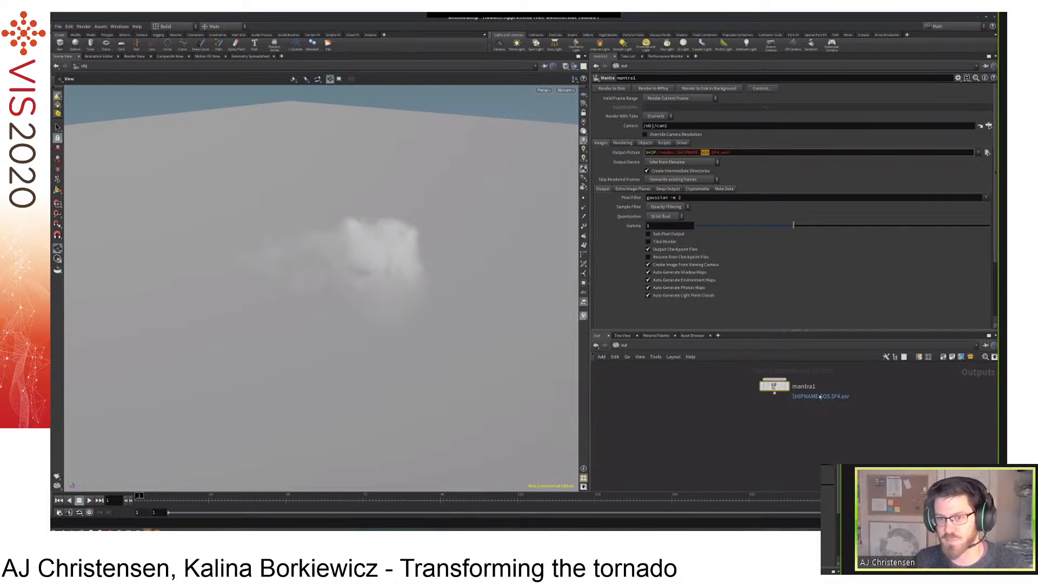
drag(712, 153, 717, 153)
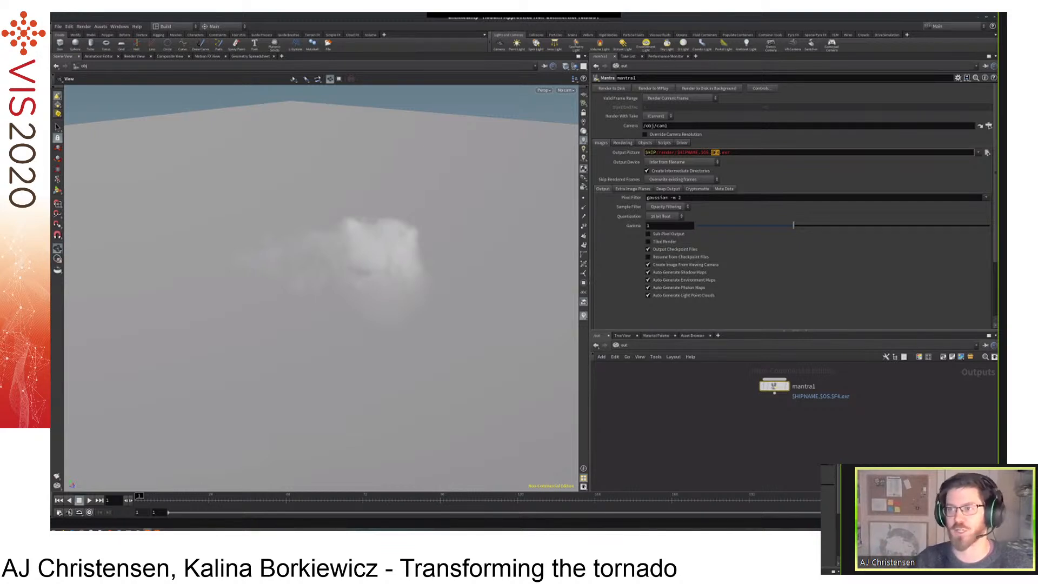
double_click(727, 152)
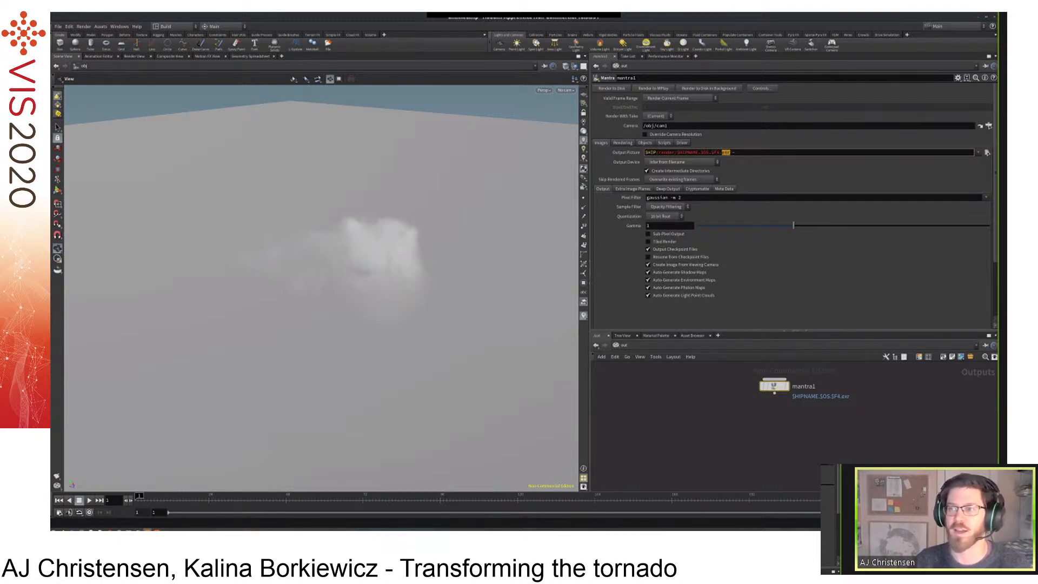
click(734, 153)
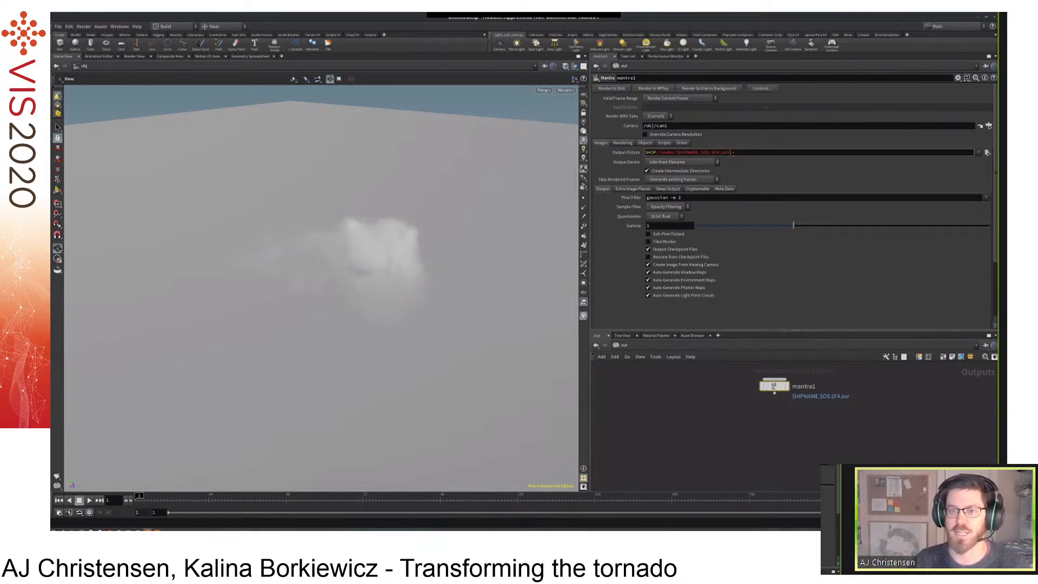
key(Return)
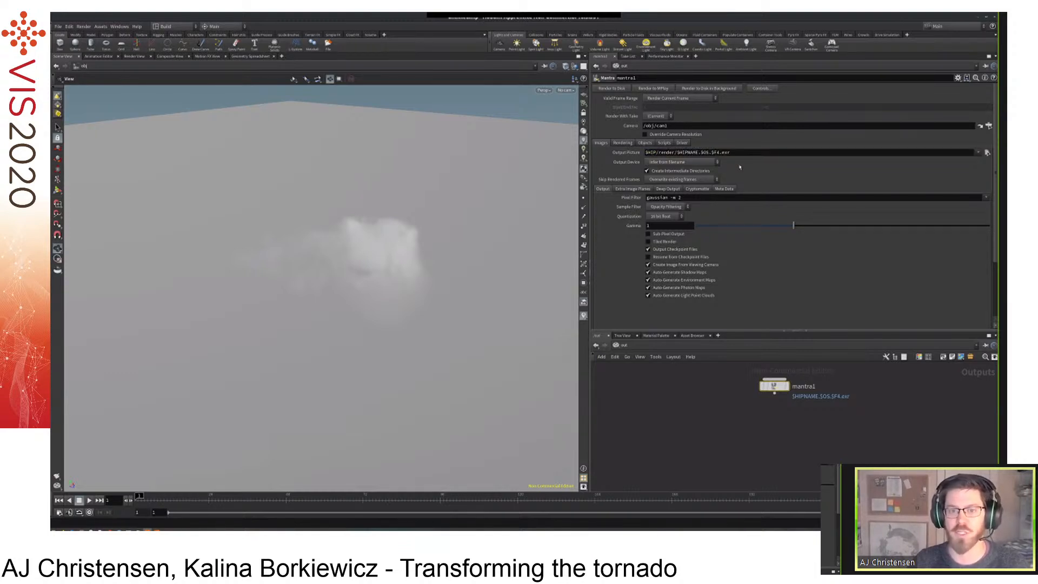
Review the Mantra node's rendering settings and the available rendering engines, leaving Ray Tracing selected.
click(623, 144)
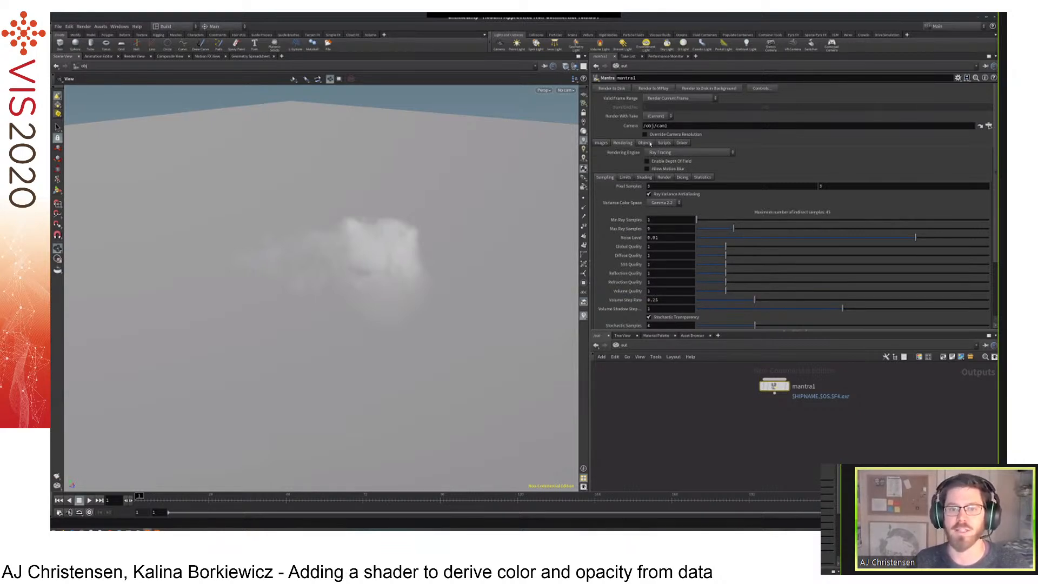
click(709, 152)
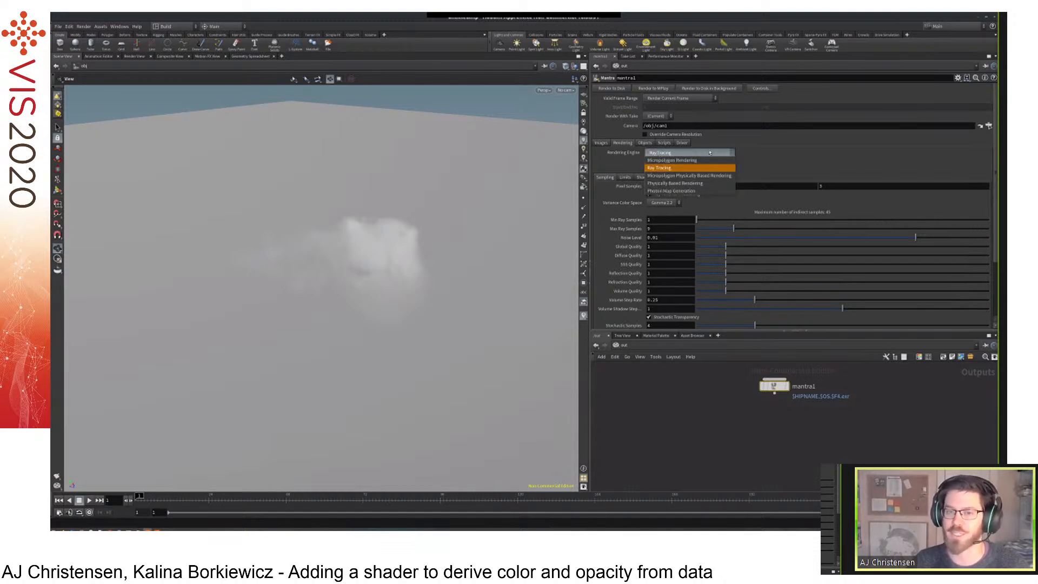
click(710, 153)
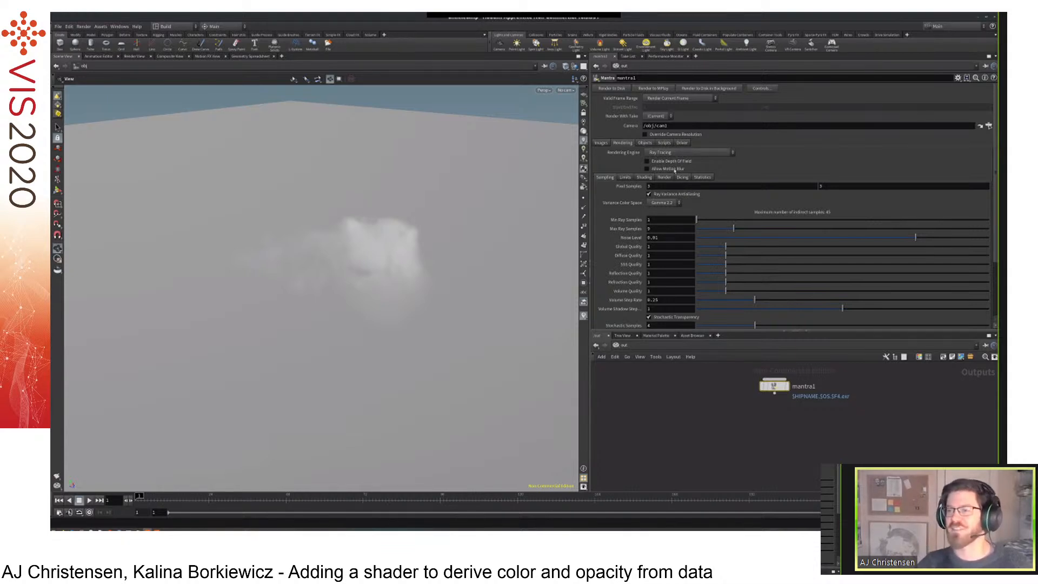
mouse_move(675, 171)
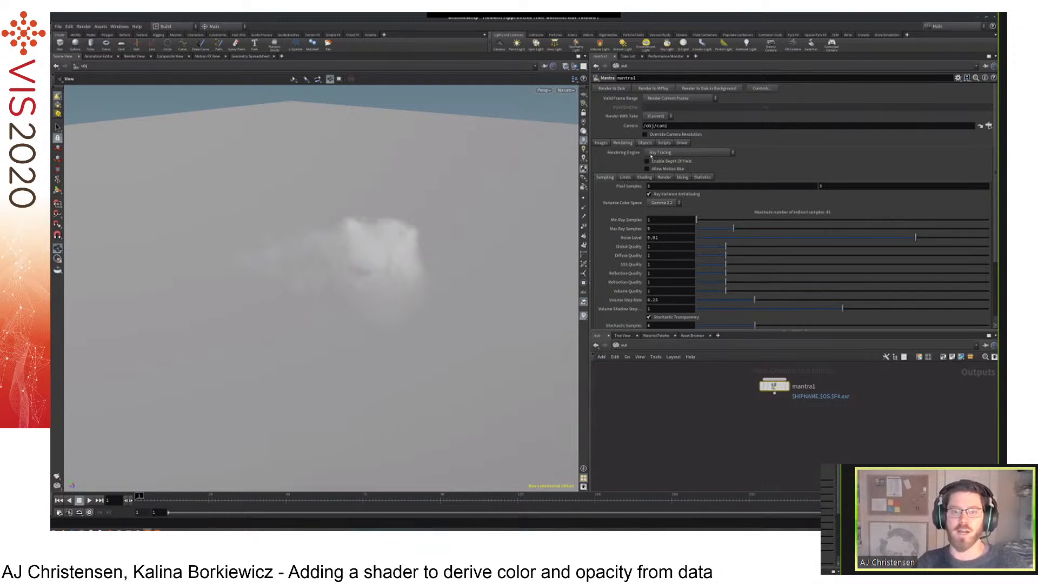
Clear the Mantra node's Candidate Objects filter, restore it to *, and read the parameter's description.
click(646, 143)
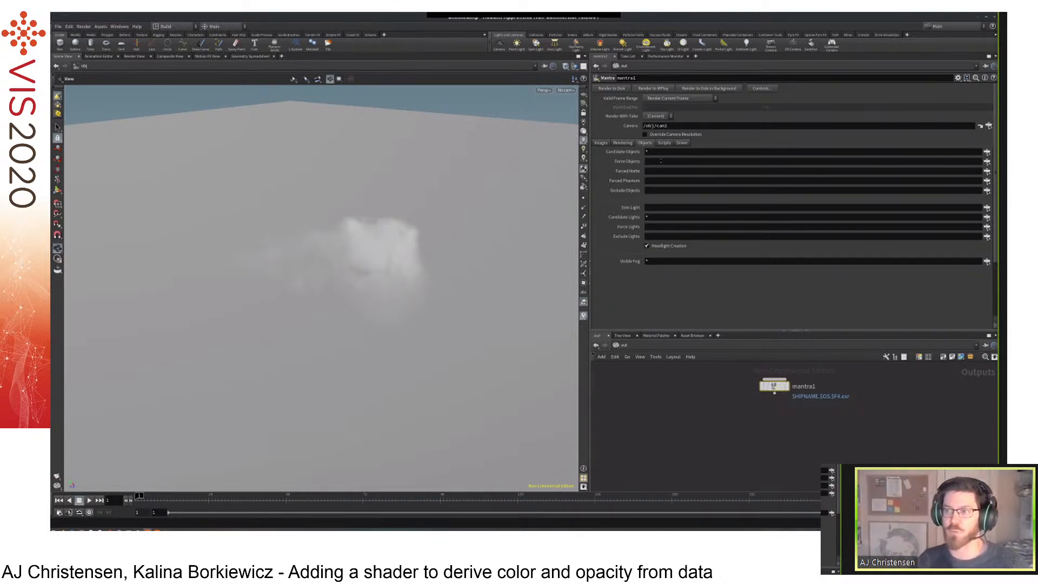
click(662, 153)
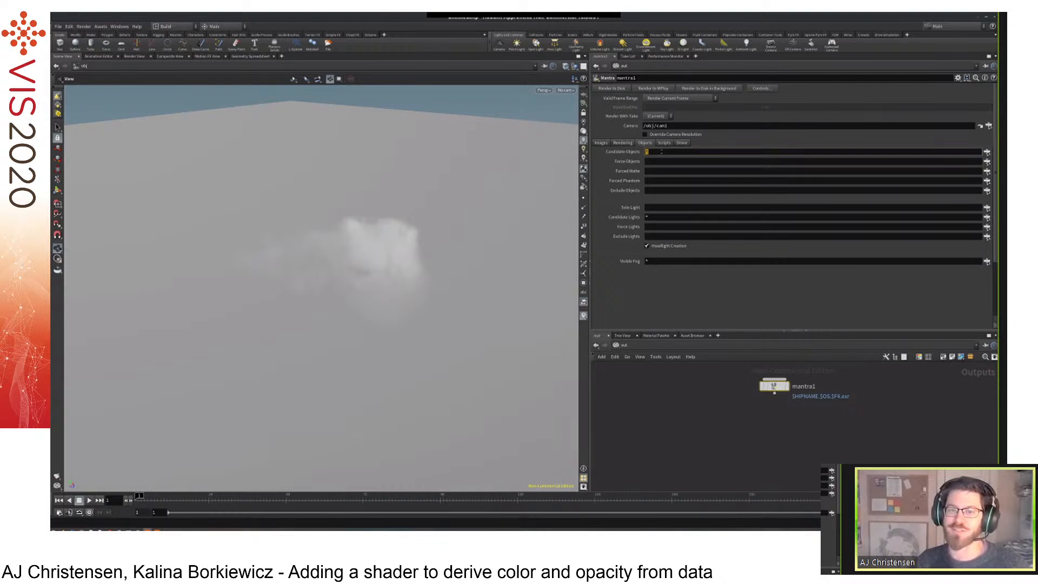
key(BackSpace)
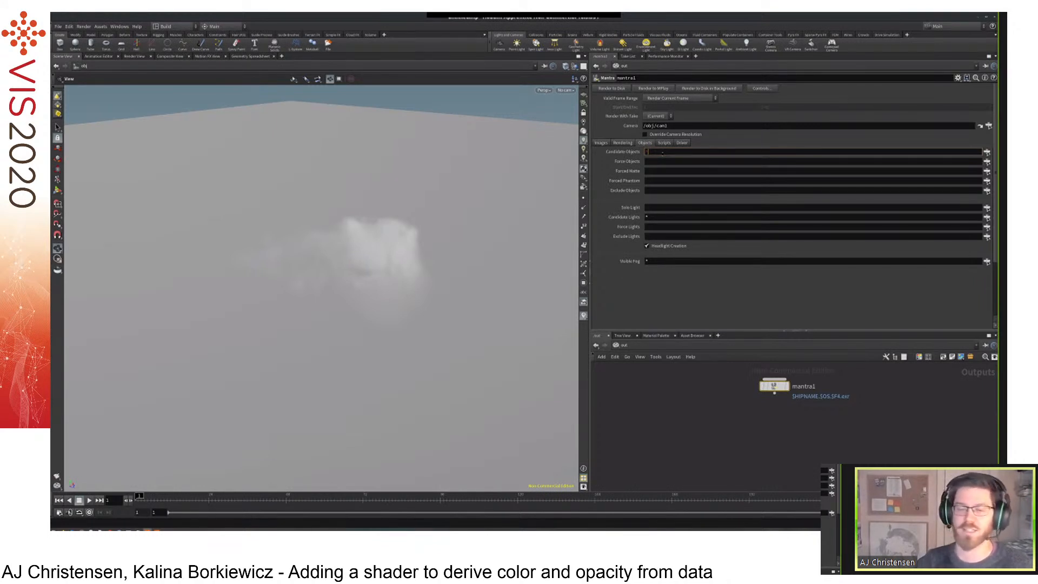
key(Return)
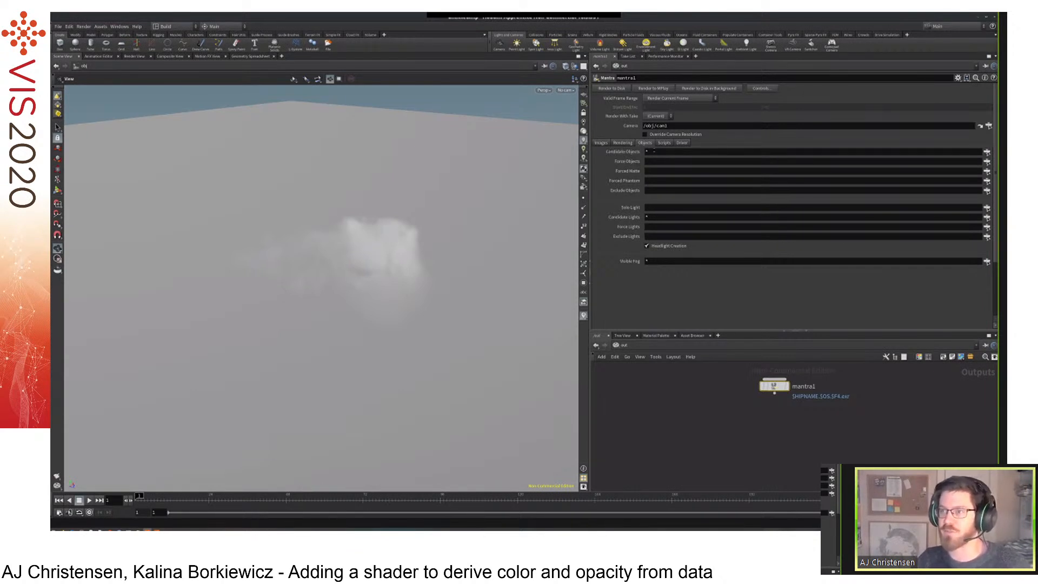
mouse_move(628, 154)
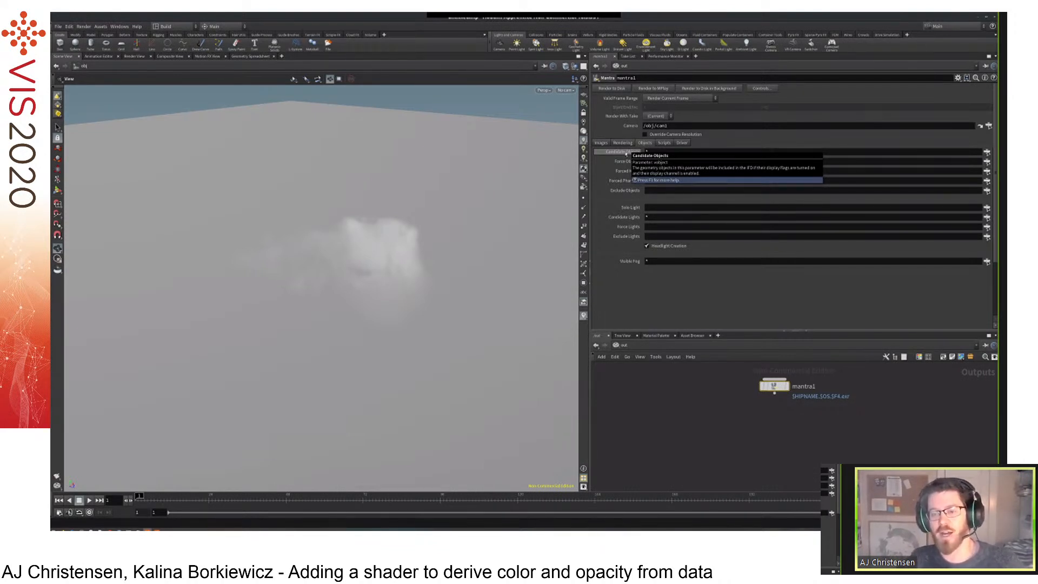
Switch the network view to the obj level and enlarge the network area, showing the file1 and grid1 objects.
click(635, 347)
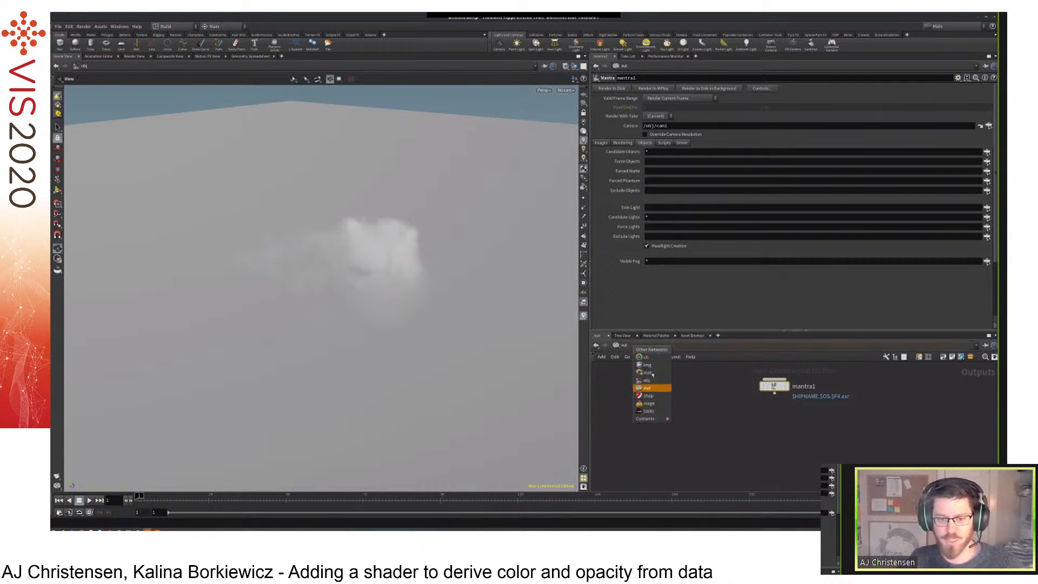
click(658, 383)
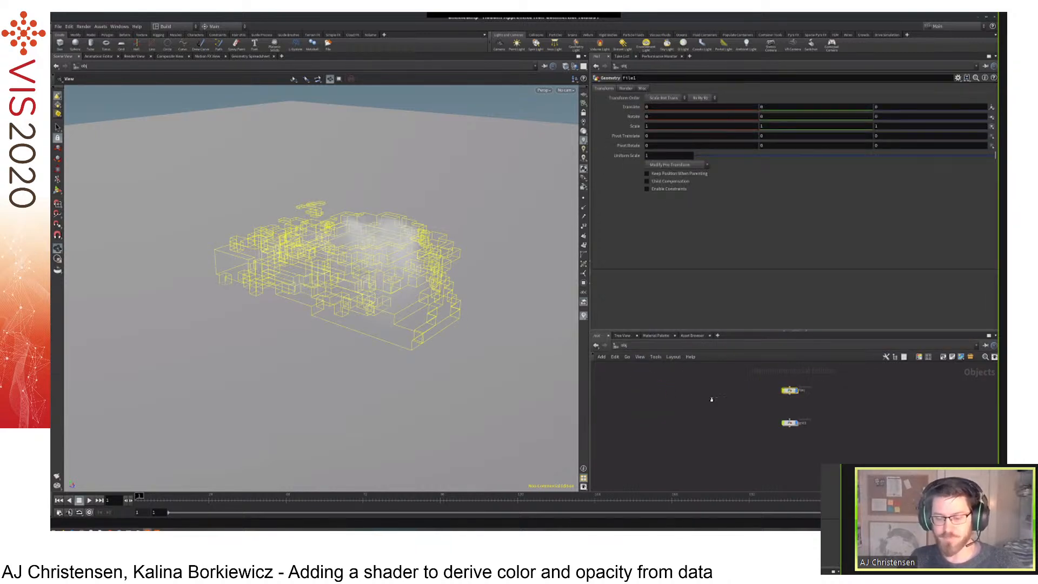
drag(764, 333, 764, 313)
click(761, 435)
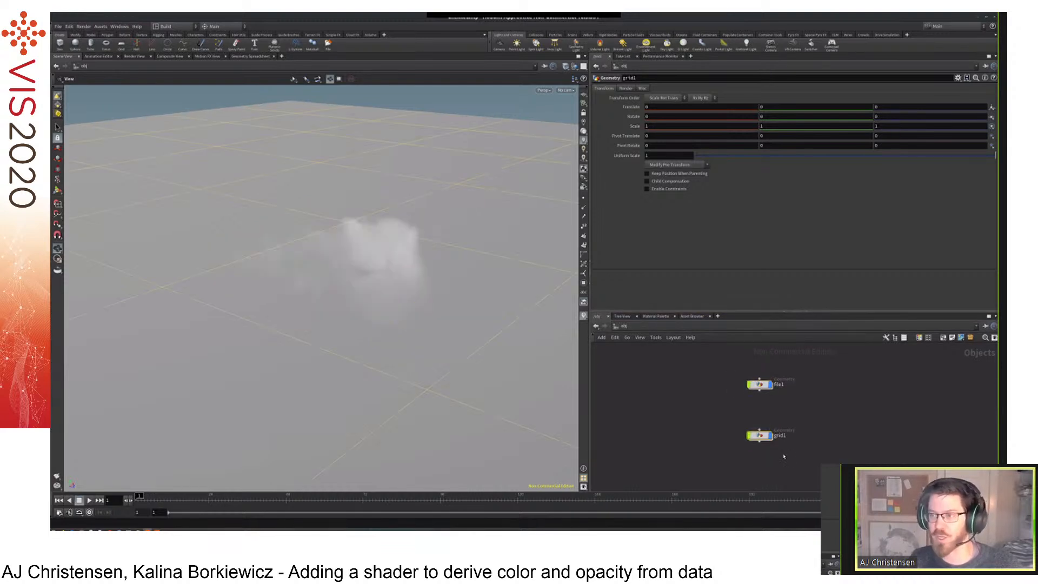
click(784, 457)
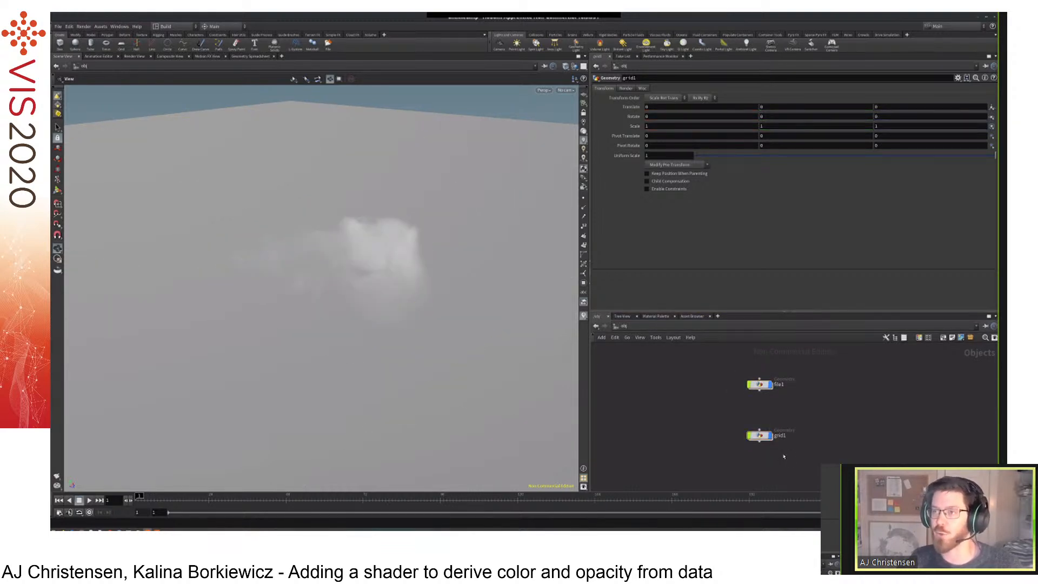
Hide the grid1 ground plane to view the volume alone, and turn its display back on.
click(770, 436)
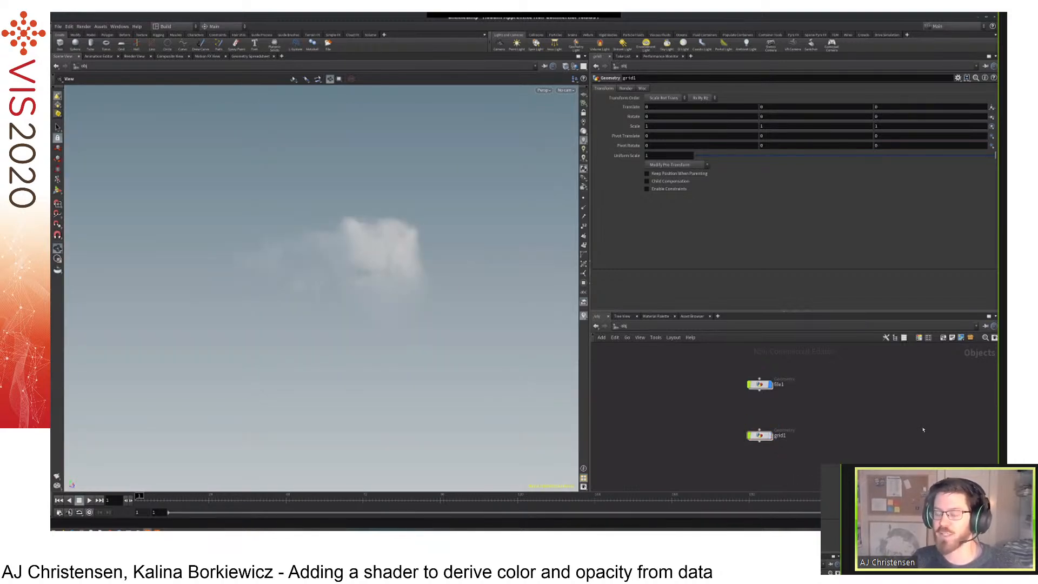
drag(848, 402, 723, 373)
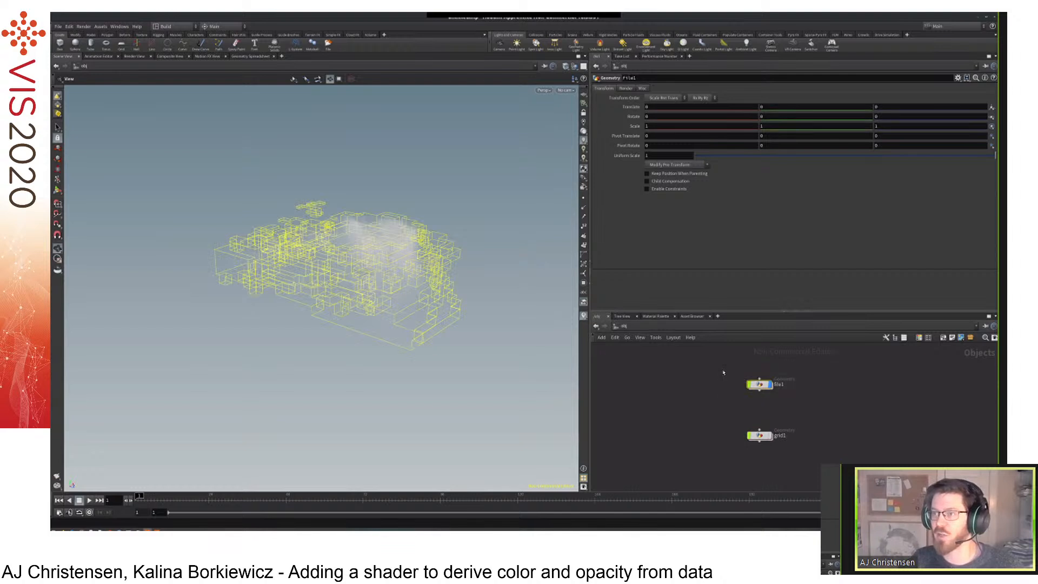
click(723, 373)
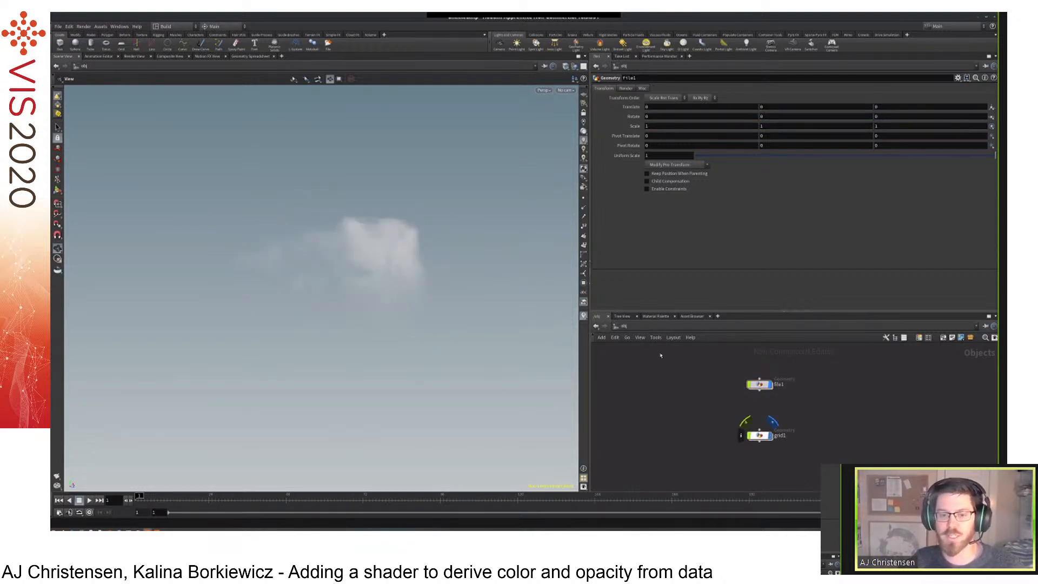
click(770, 436)
Return to the out network and set the Mantra node's Candidate Objects to grid1 and file1 through the operator chooser.
click(651, 329)
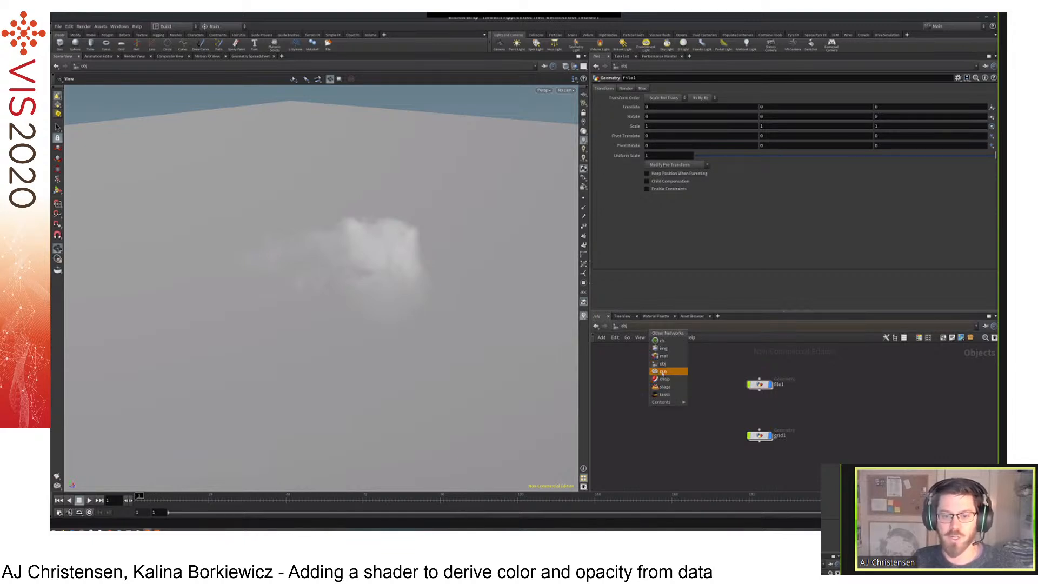
click(670, 373)
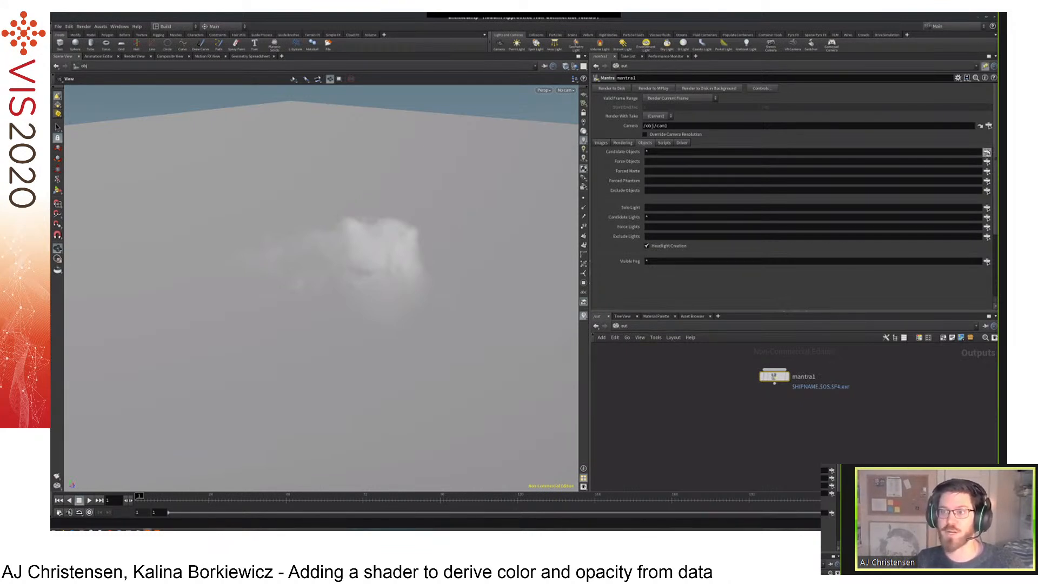
click(988, 153)
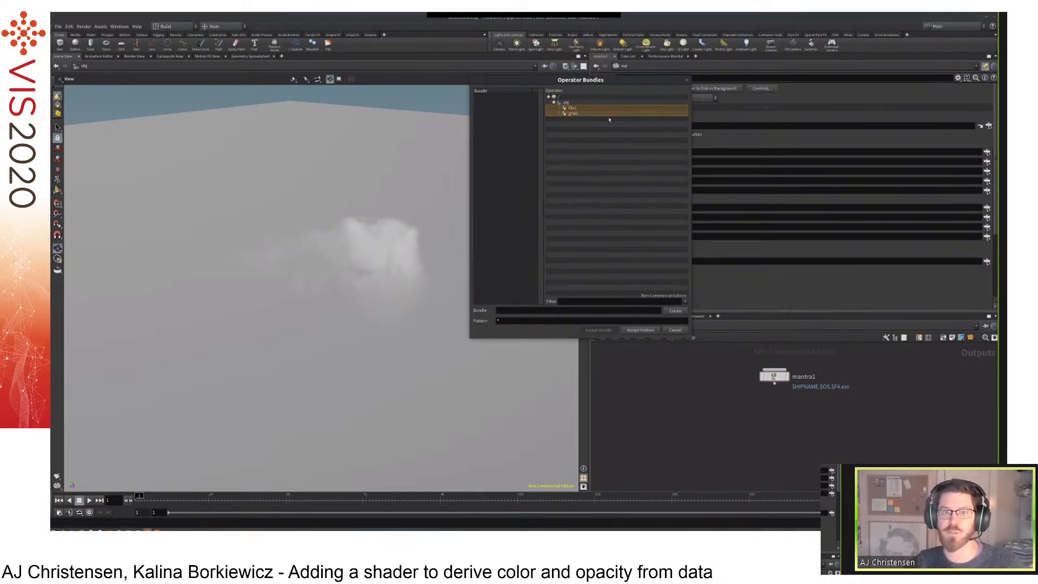
click(594, 110)
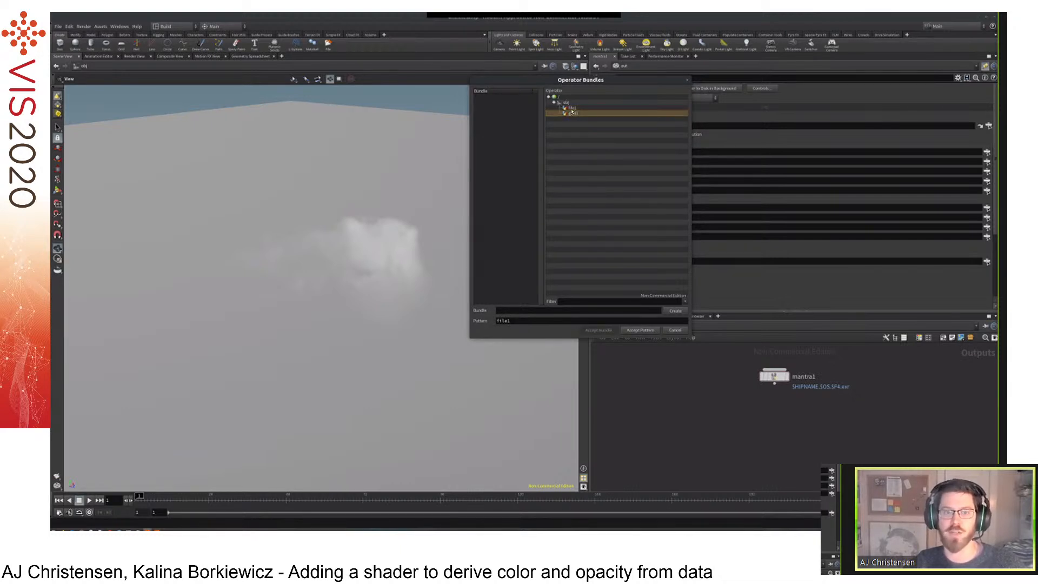
ctrl+click(573, 114)
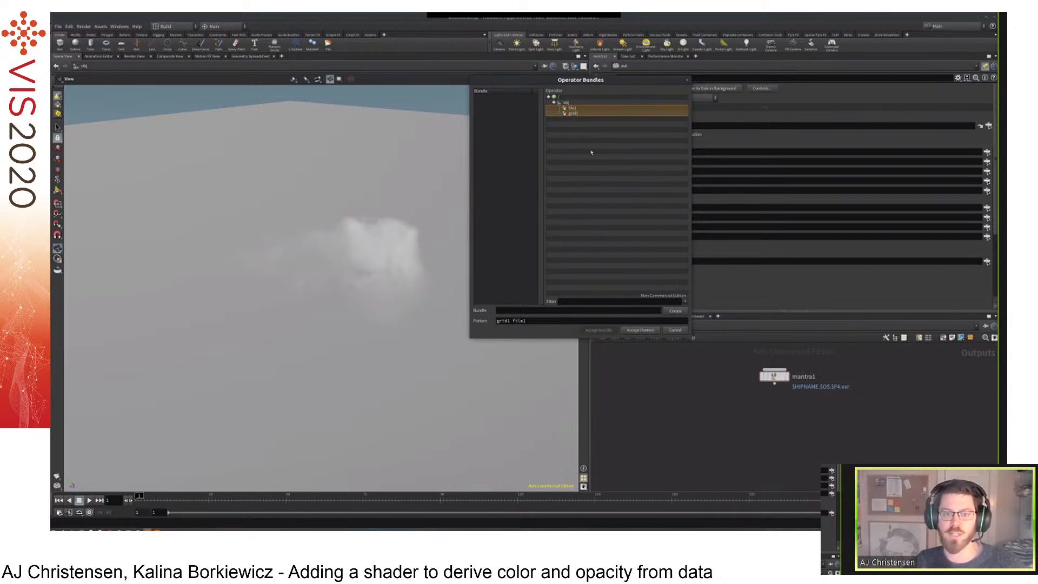
click(641, 330)
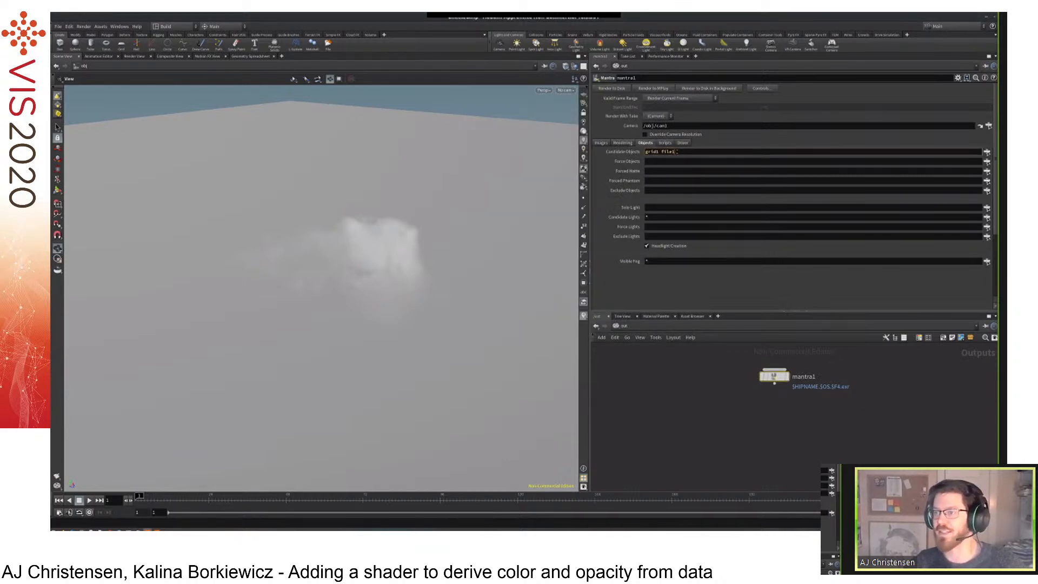
click(682, 161)
triple_click(654, 152)
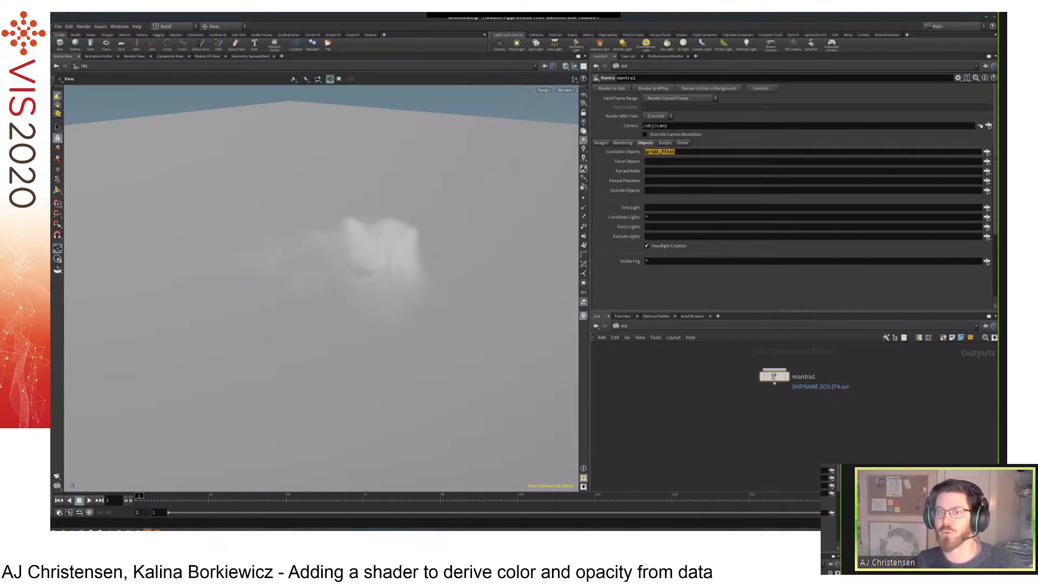
click(679, 152)
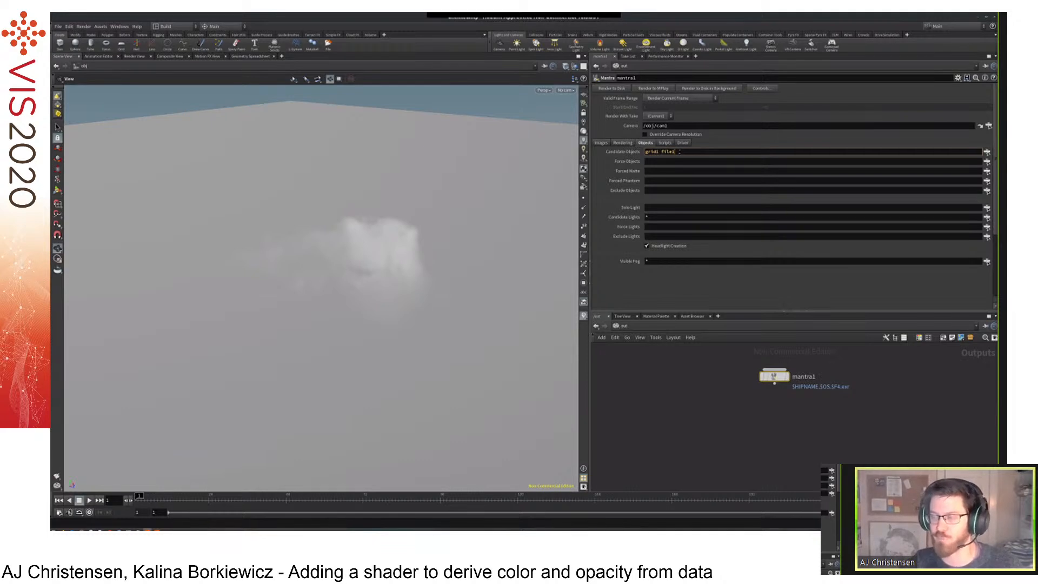
Move the grid1 file1 entry from Candidate Objects to Force Objects, leaving Candidate Objects empty.
key(ctrl+a)
key(ctrl+x)
click(694, 161)
key(ctrl+v)
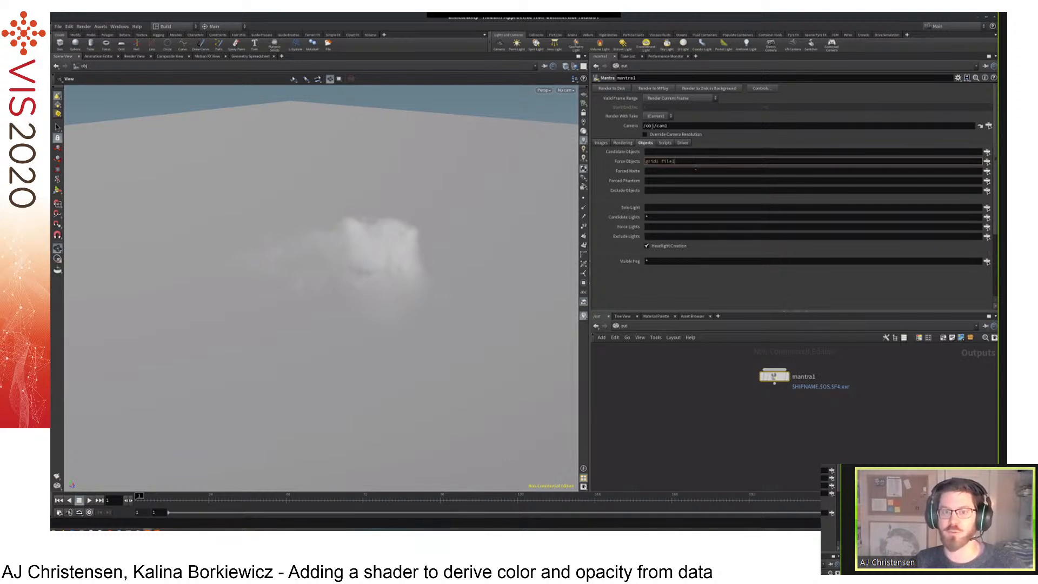
click(717, 170)
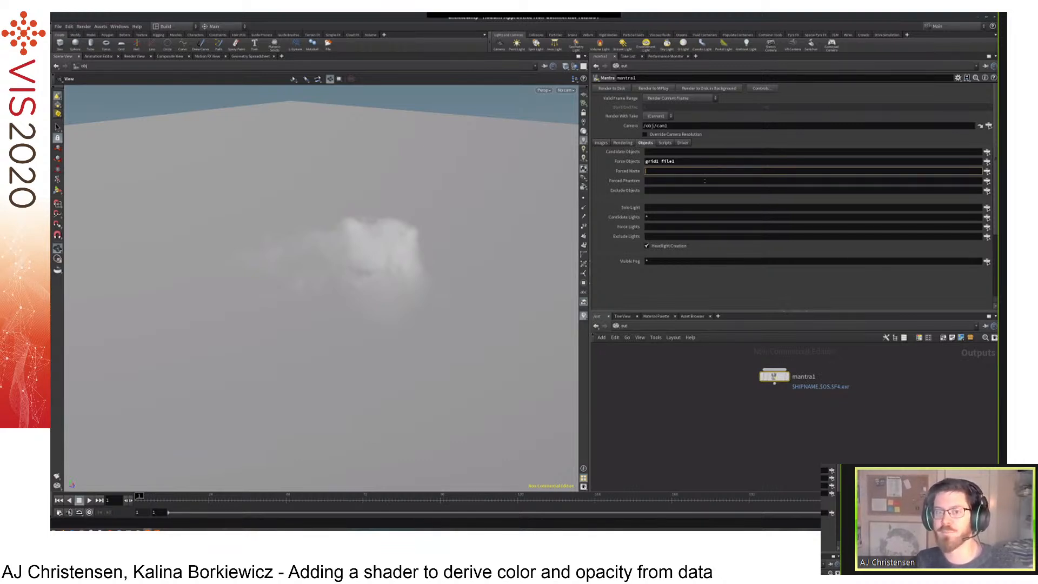
Try excluding grid1 in Force Objects with a ^ prefix, and restore the entry to grid1 file1.
click(699, 163)
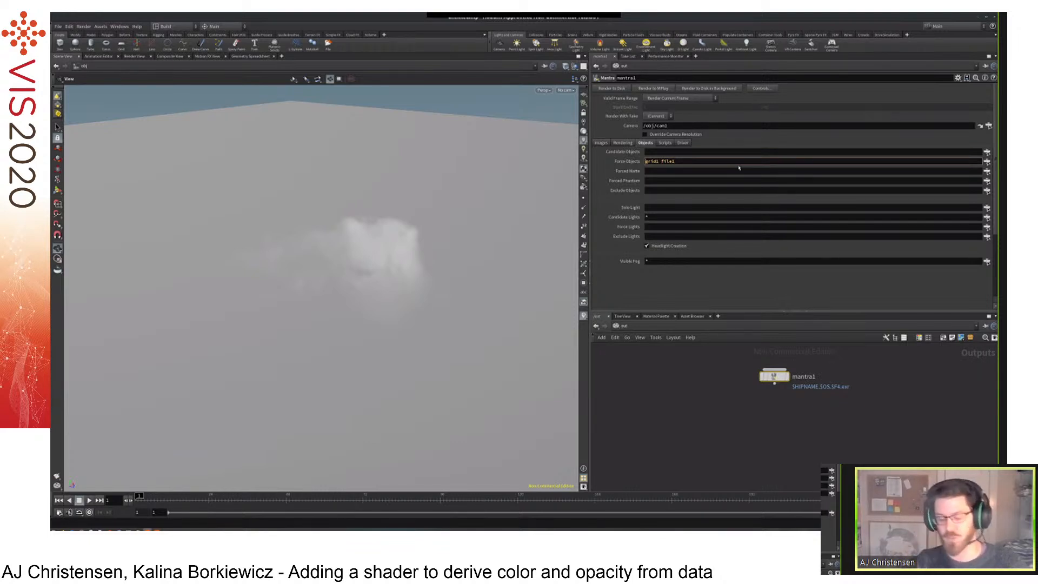
text(^)
key(Return)
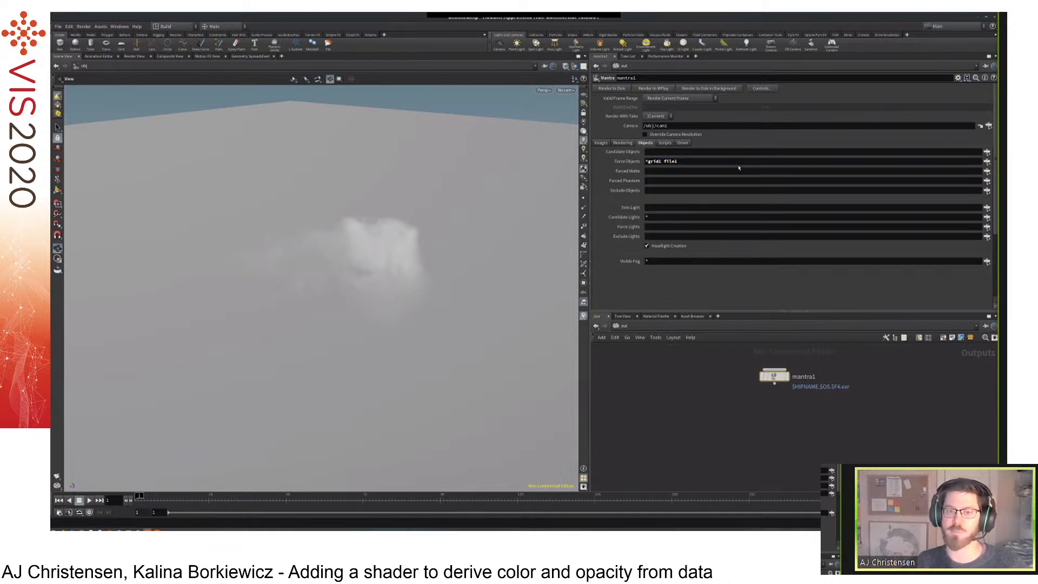
click(677, 162)
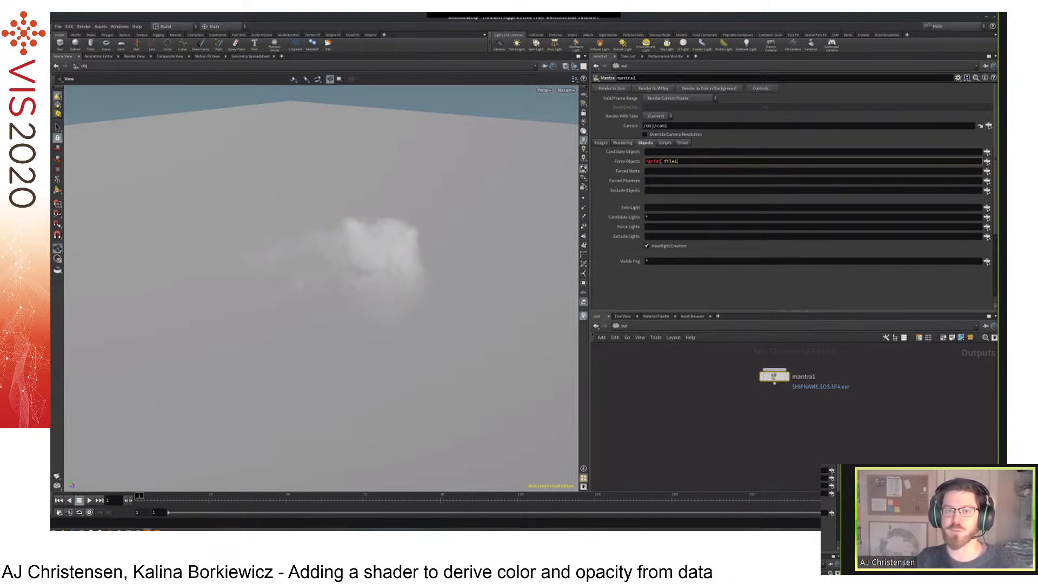
drag(662, 162, 643, 163)
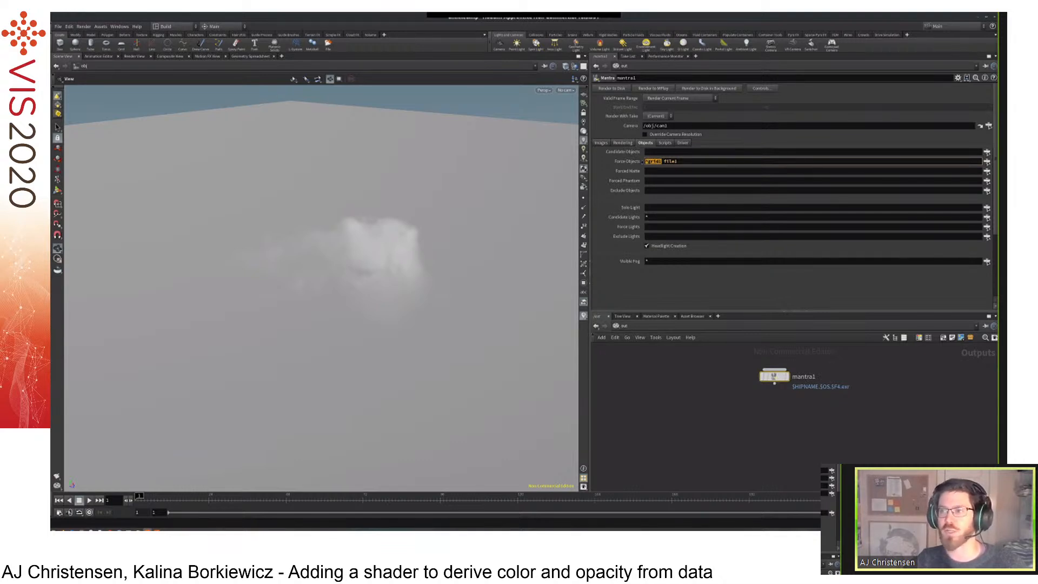
click(671, 161)
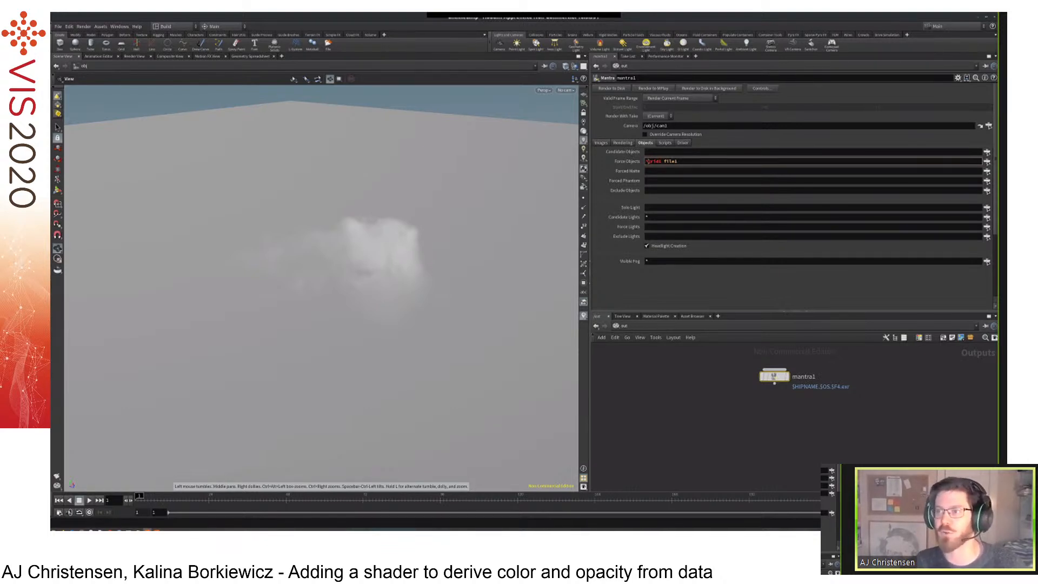
key(BackSpace)
key(Return)
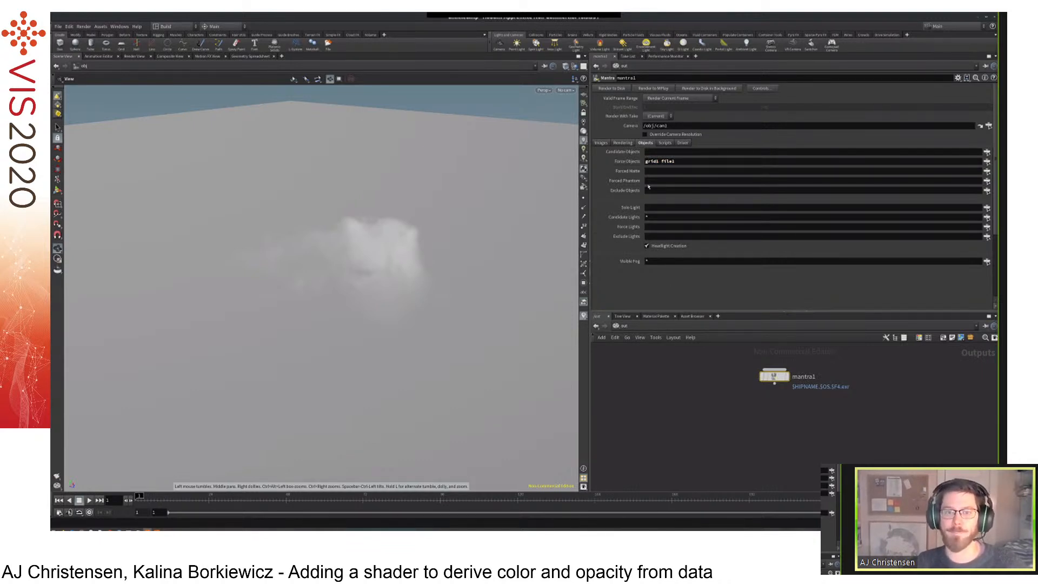
Review the Mantra node's script, driver and object settings, ending on its image output settings.
click(666, 143)
click(683, 143)
click(666, 143)
click(683, 143)
click(665, 143)
click(644, 143)
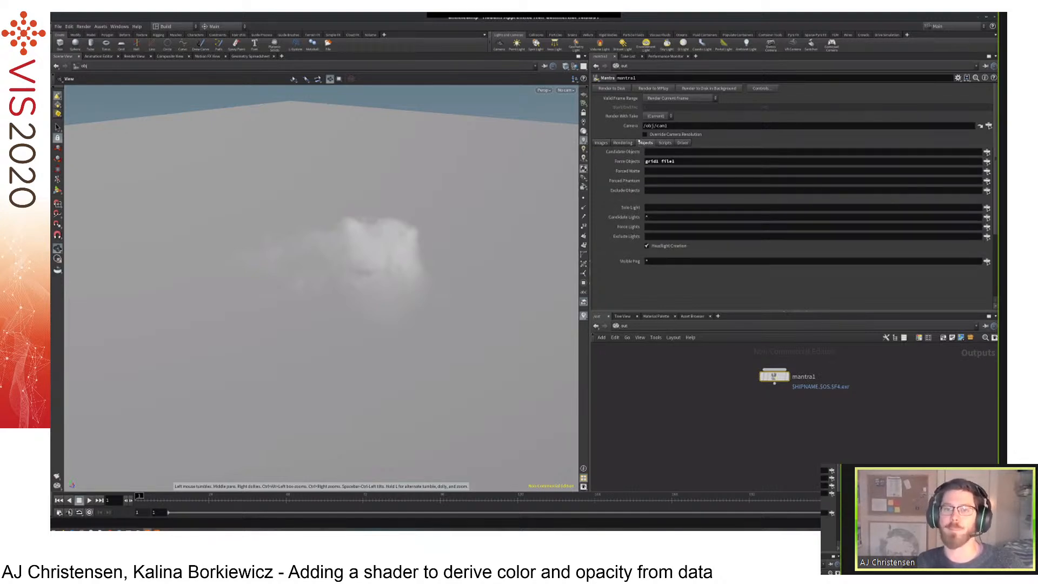
click(601, 142)
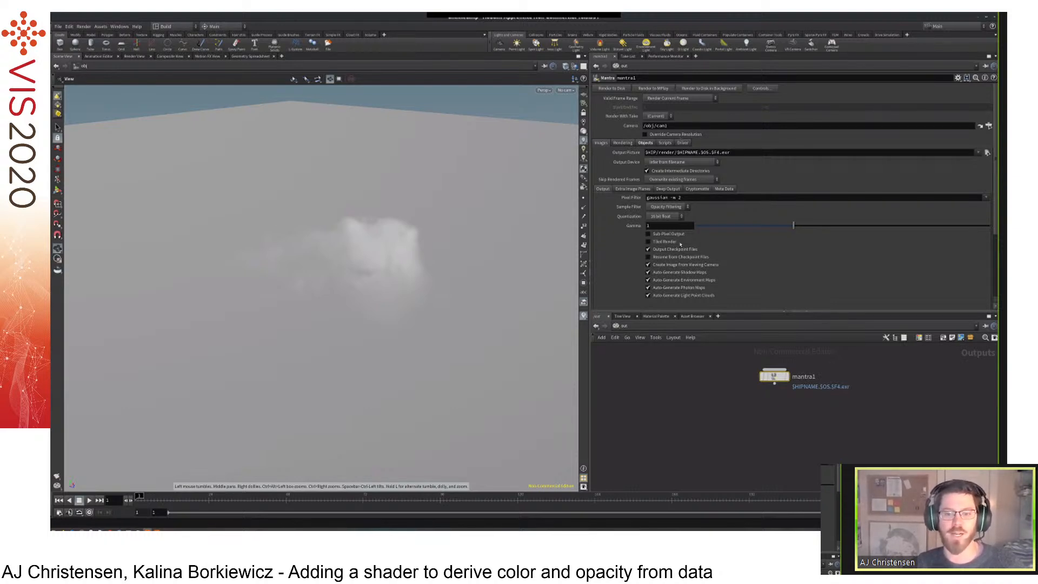
Frame the cloud volume from above and create a camera that matches the current view.
middle_drag(726, 362, 714, 395)
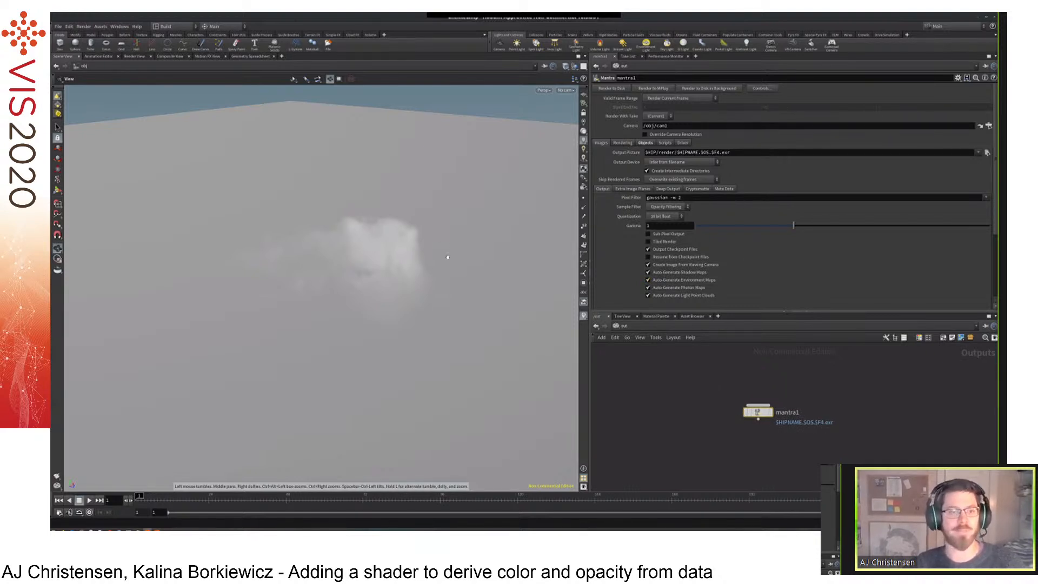
drag(449, 257, 402, 274)
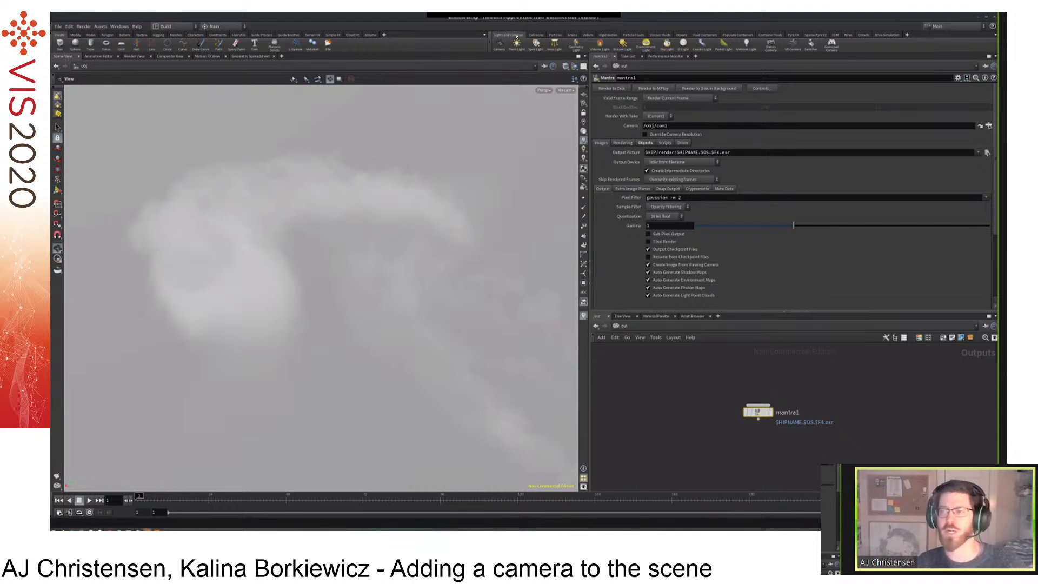
ctrl+click(500, 44)
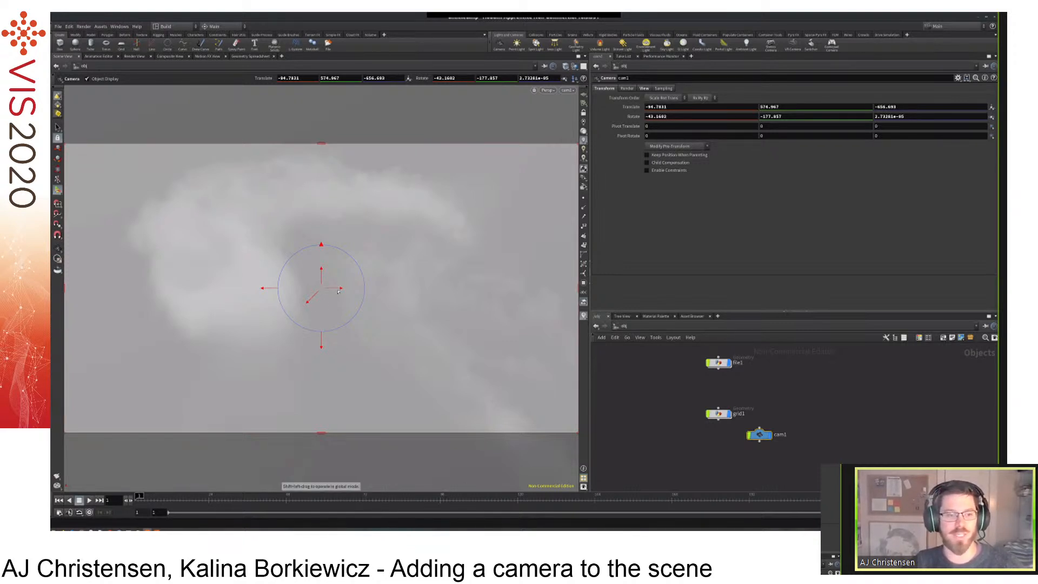
Try shifting the new camera with its viewport handle, undo the move and leave the camera tool.
drag(316, 293, 312, 294)
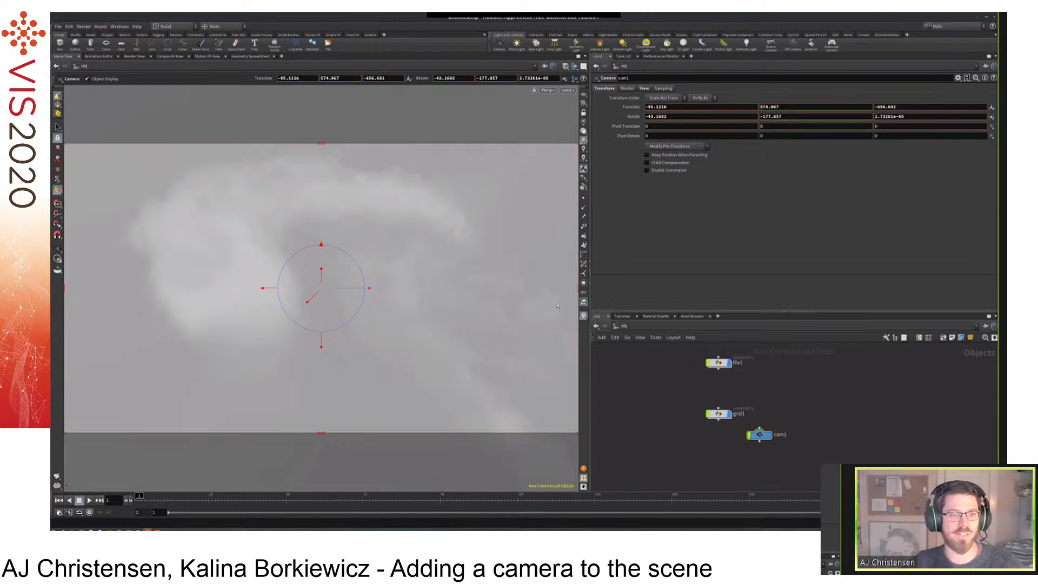
drag(451, 288, 359, 233)
key(ctrl+z)
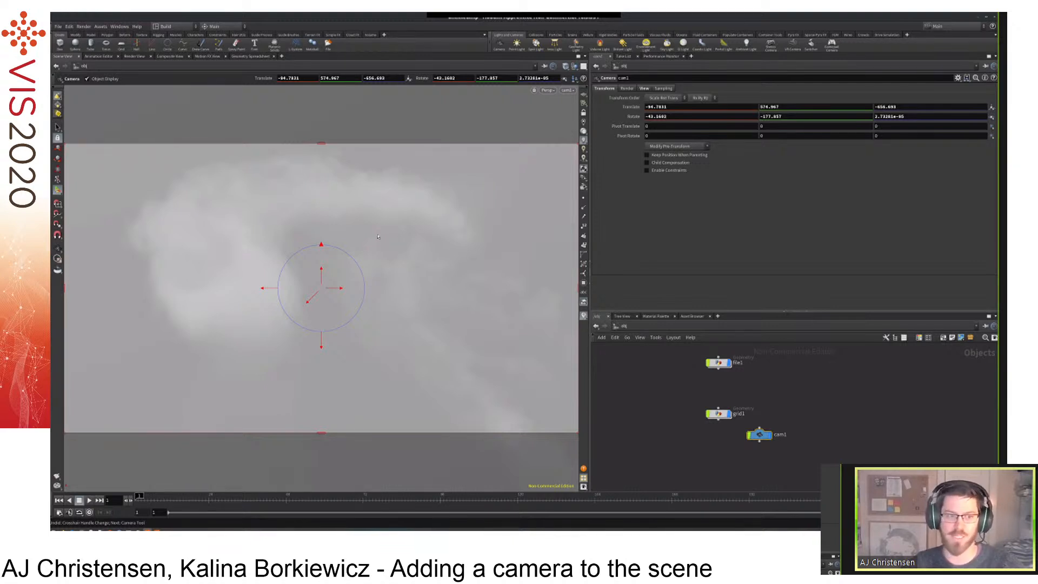
key(Escape)
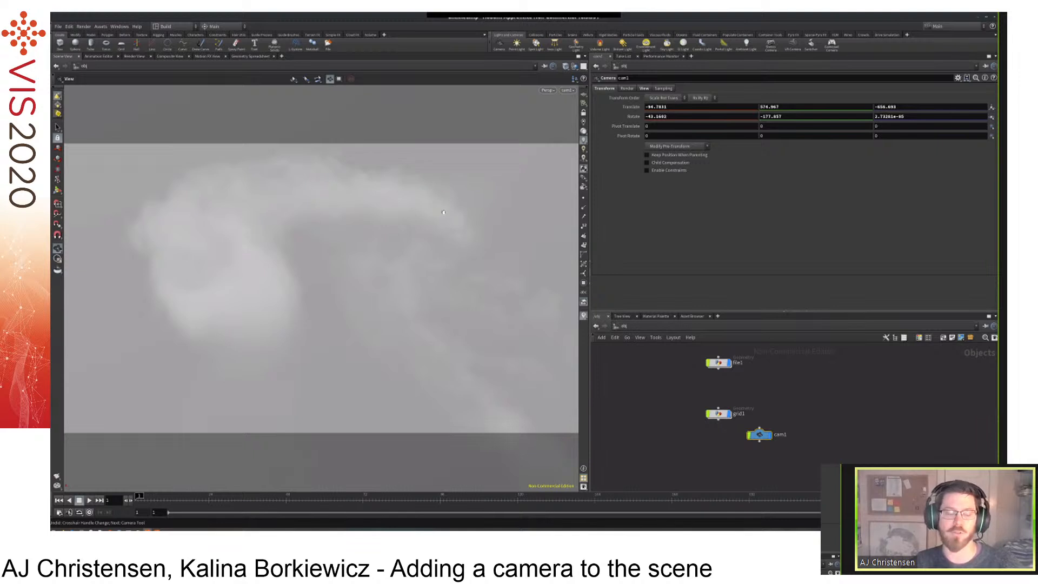
Leave the camera's view and view the scene from outside to locate the cam1 object above the volume.
drag(476, 216, 386, 230)
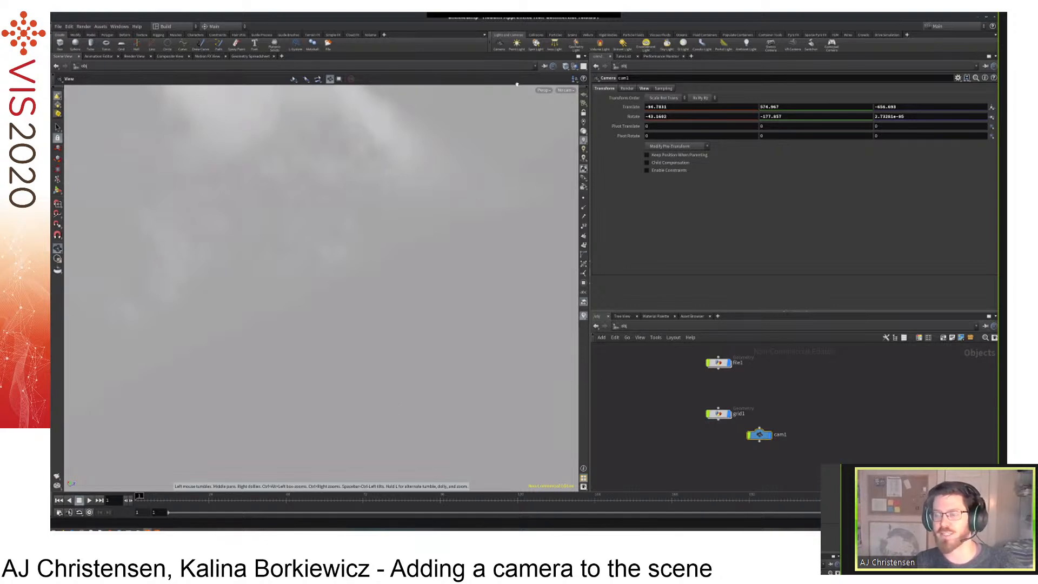
drag(500, 208, 443, 206)
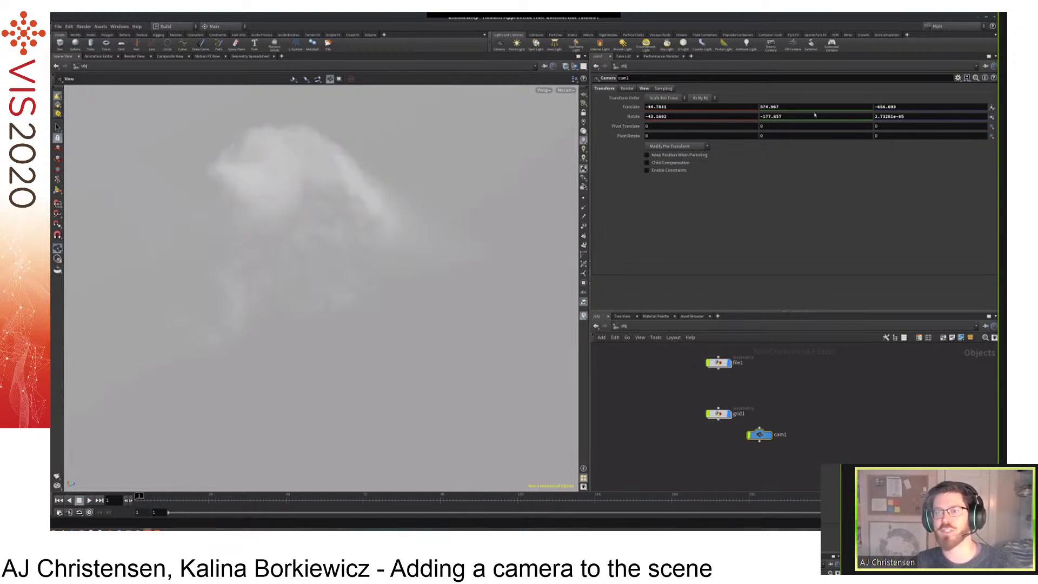
right_drag(471, 187, 258, 290)
drag(258, 290, 294, 266)
right_drag(294, 267, 368, 264)
drag(368, 265, 375, 286)
right_drag(375, 286, 481, 261)
drag(481, 260, 456, 318)
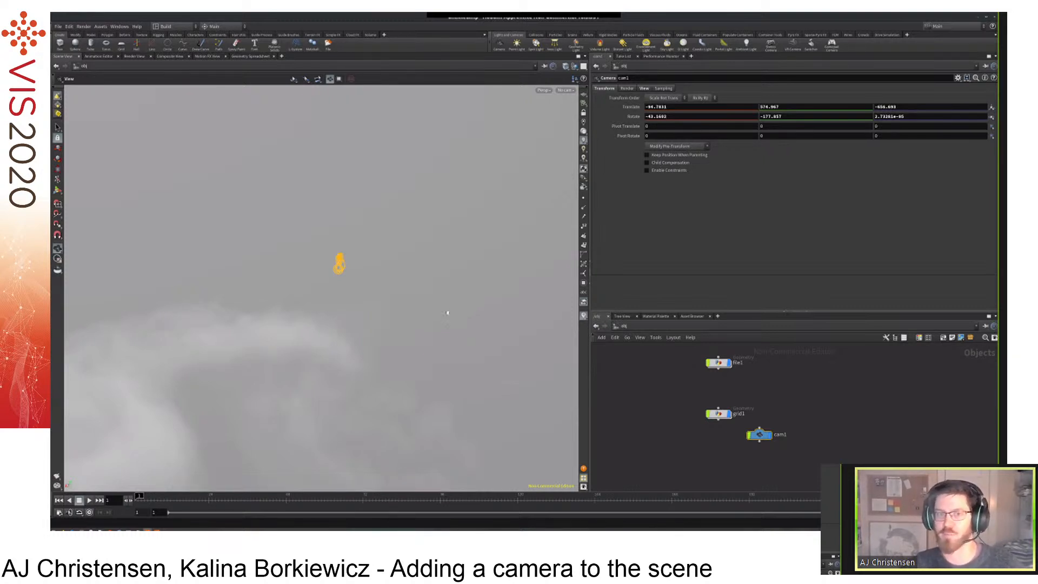
Look through cam1 in the viewport and lock the camera to the view.
click(565, 90)
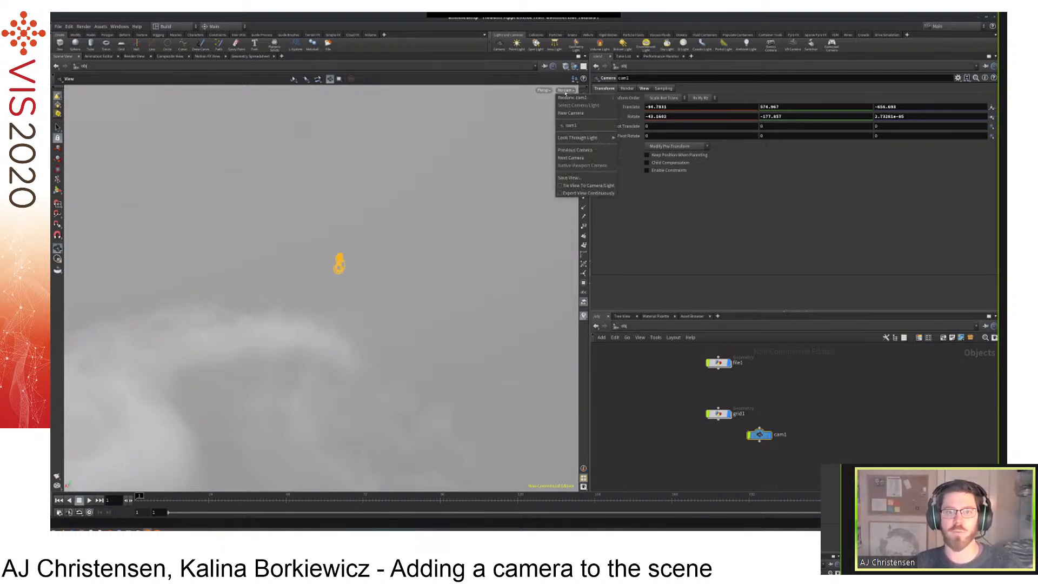
click(596, 98)
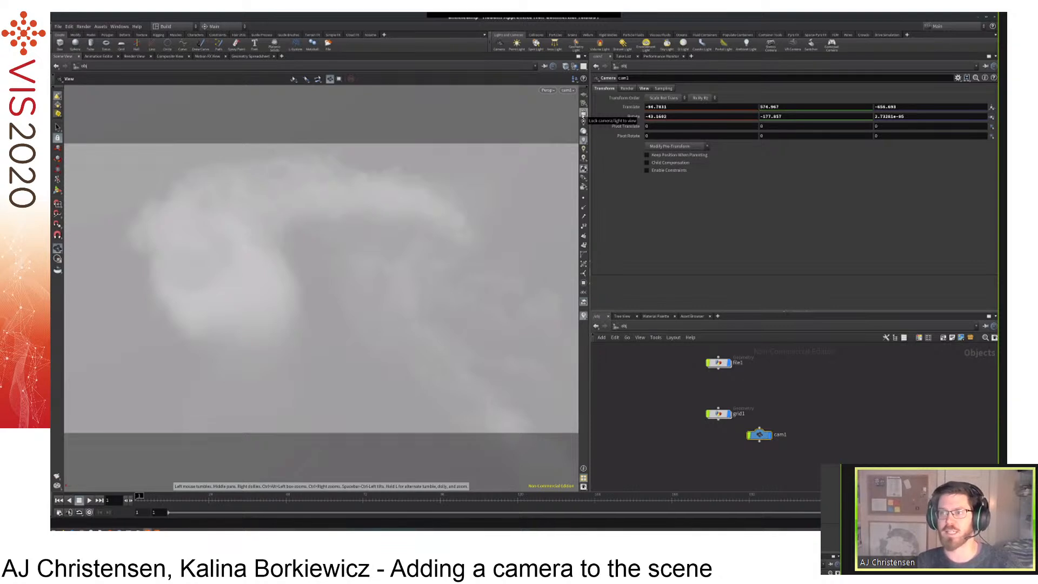
click(584, 113)
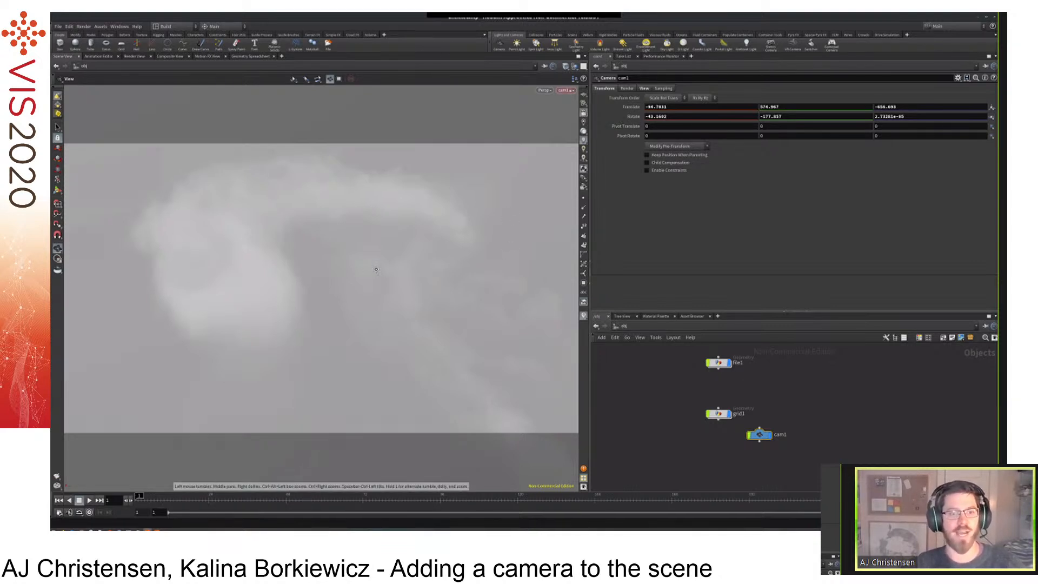
Reposition the locked camera farther back and at a lower, shallower angle toward the cloud volume.
scroll(377, 269, down, 2)
scroll(423, 294, down, 2)
scroll(423, 293, down, 1)
scroll(462, 303, down, 1)
scroll(472, 308, up, 2)
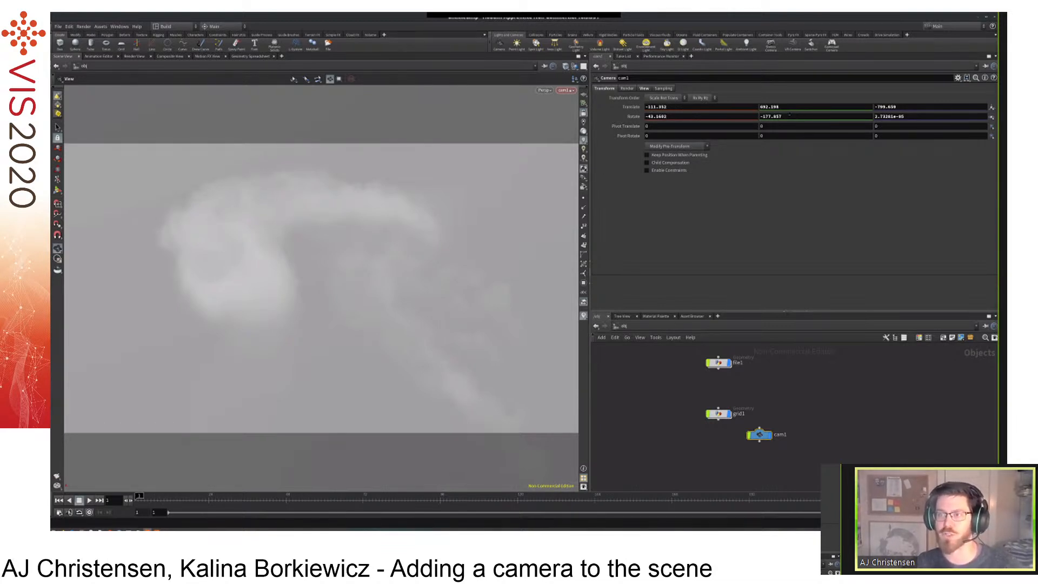
drag(416, 252, 434, 265)
middle_drag(434, 265, 393, 195)
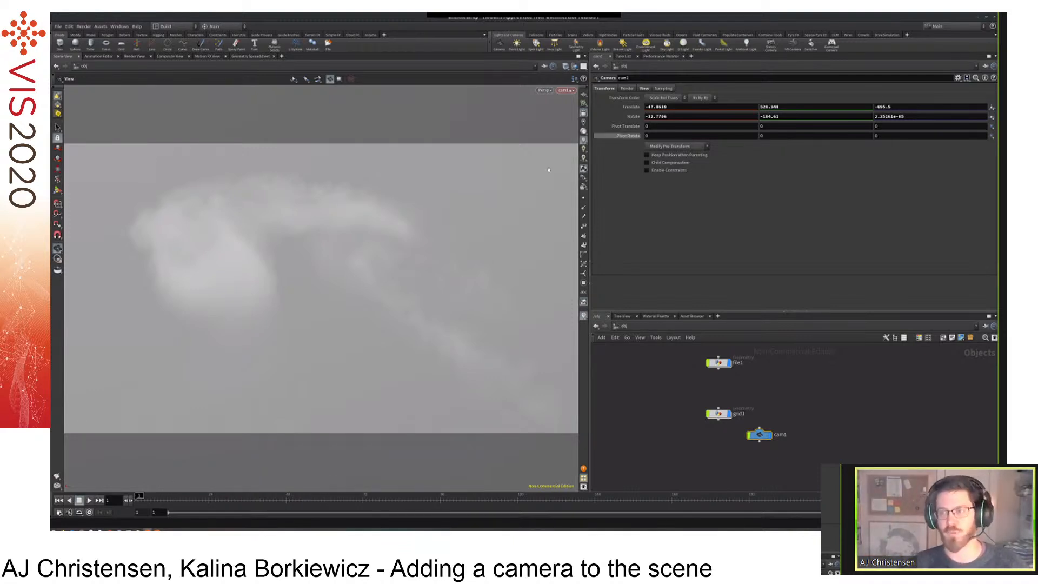
drag(435, 256, 373, 293)
middle_drag(373, 293, 396, 322)
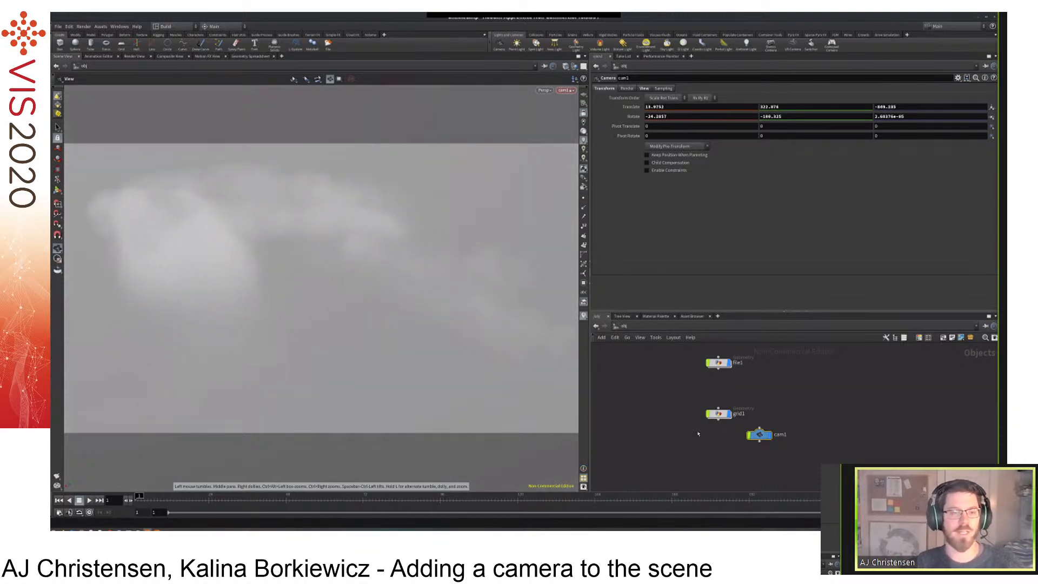
Place the camera node beside grid1 and rename it ajcam.
drag(759, 434, 802, 417)
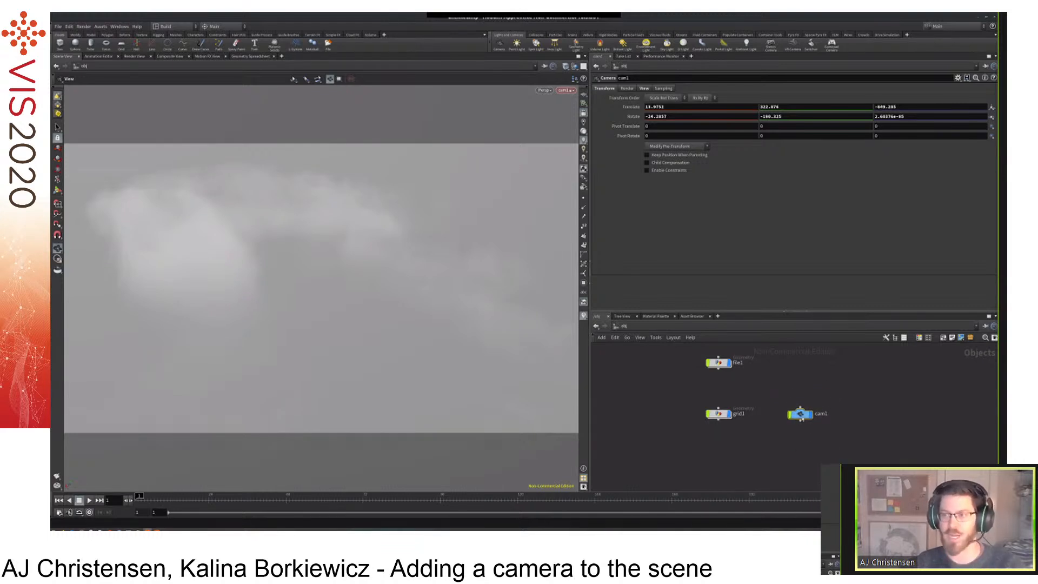
double_click(822, 414)
text(ajcam)
key(Return)
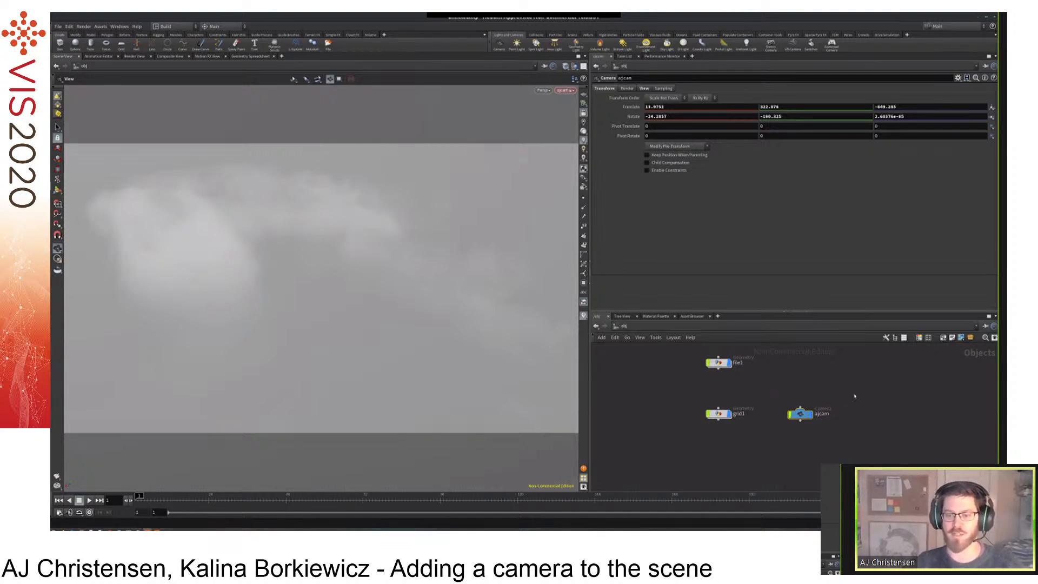
mouse_move(800, 414)
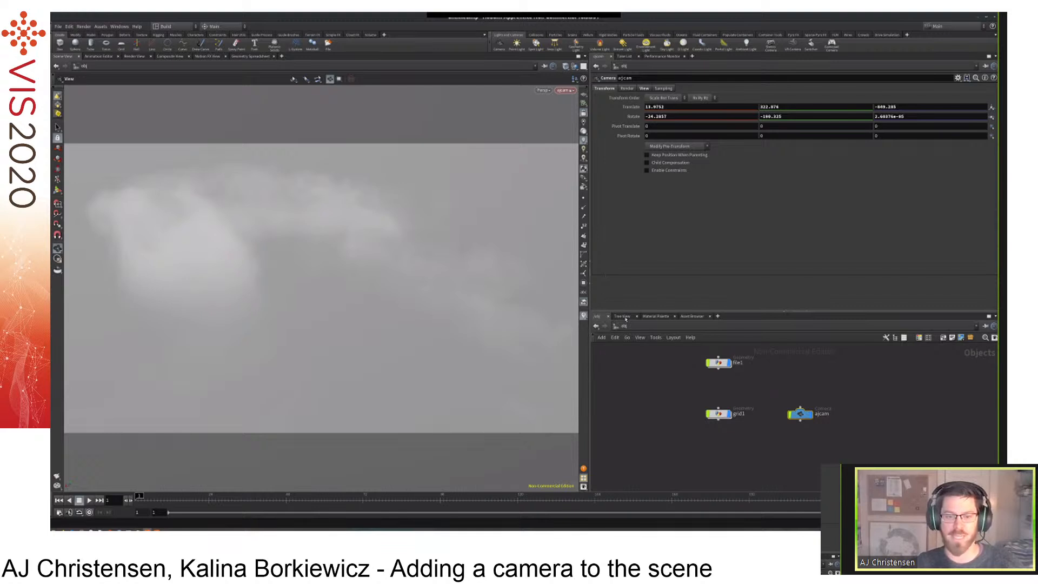
Enlarge the network area, go to the out network and check the camera path on the mantra1 node.
drag(657, 312, 663, 221)
click(659, 238)
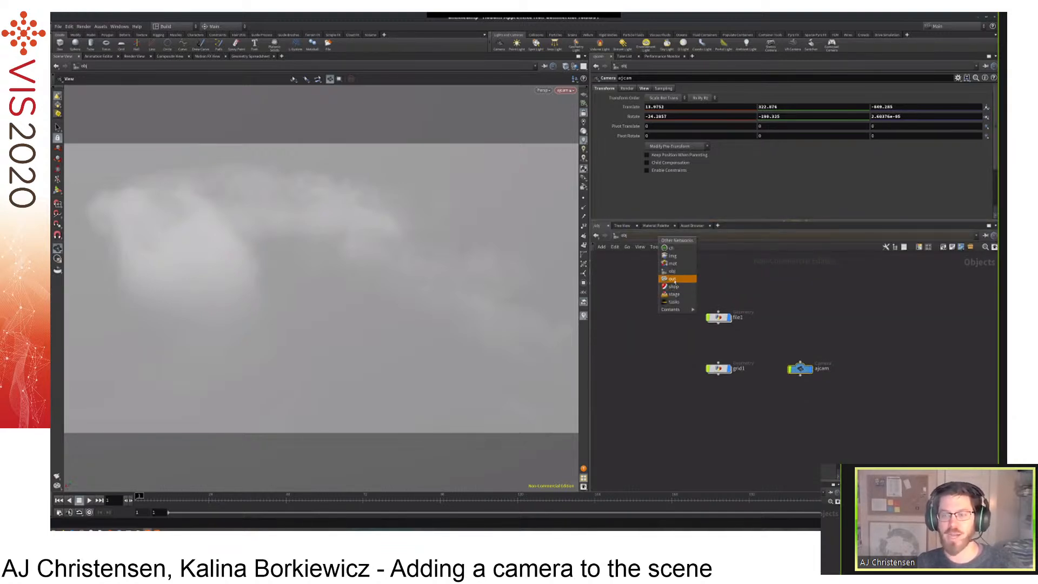
click(674, 280)
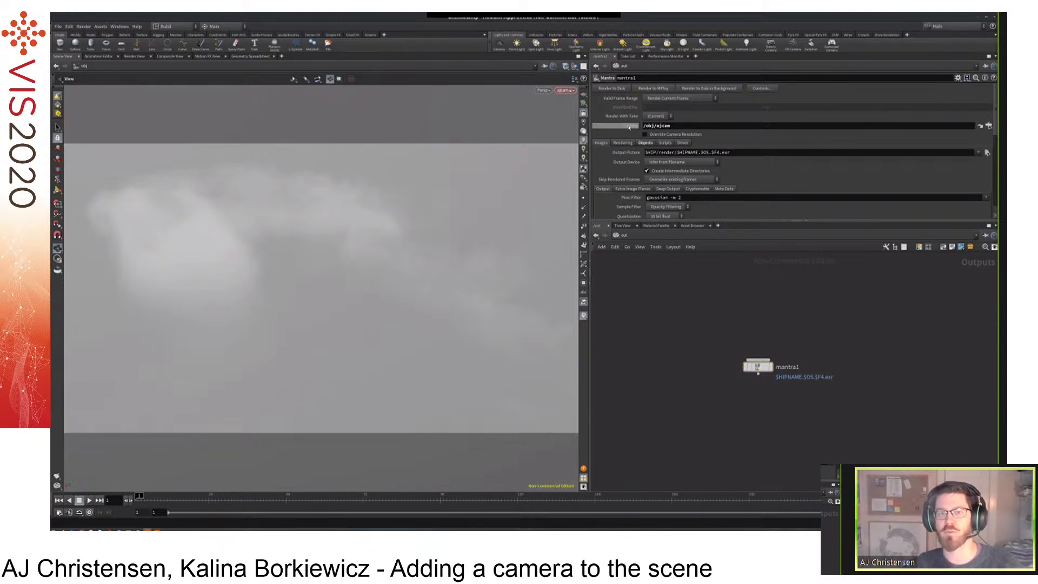
click(688, 125)
double_click(689, 125)
click(688, 125)
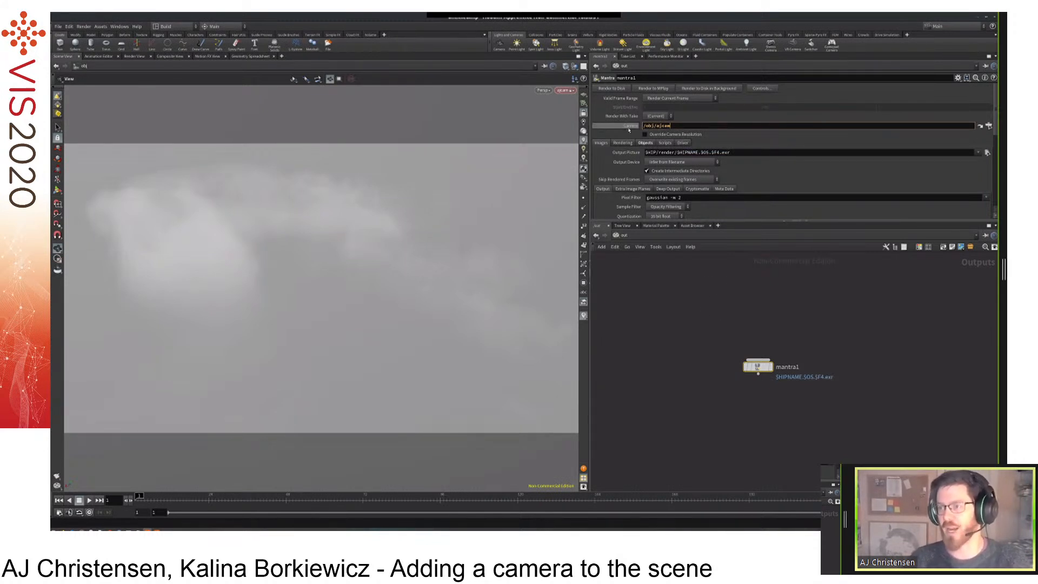
key(Return)
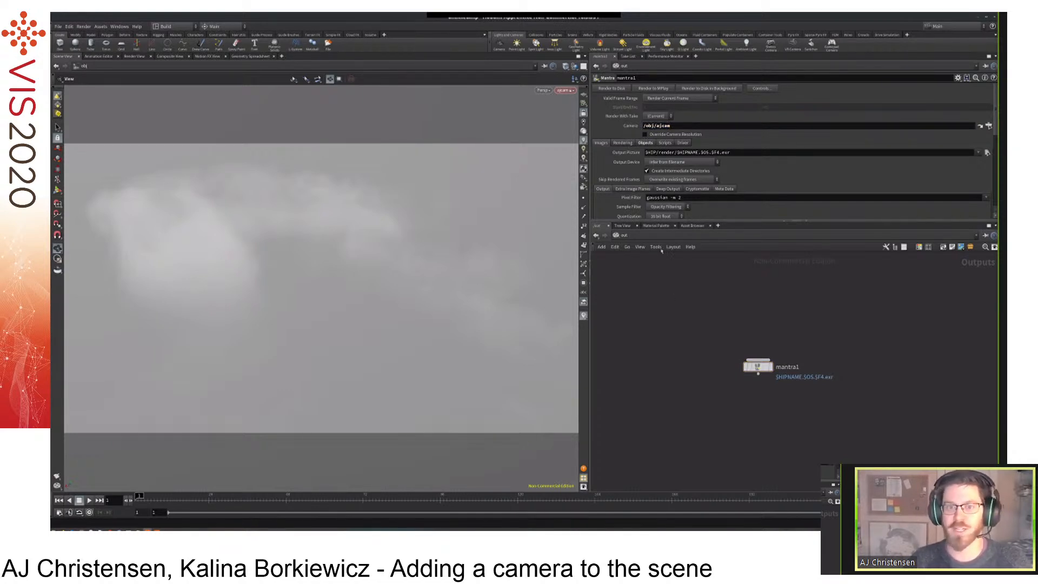
Try /obj/cam1 as the camera path of the mantra1 node.
click(656, 126)
drag(657, 126, 694, 133)
text(aam1)
key(Return)
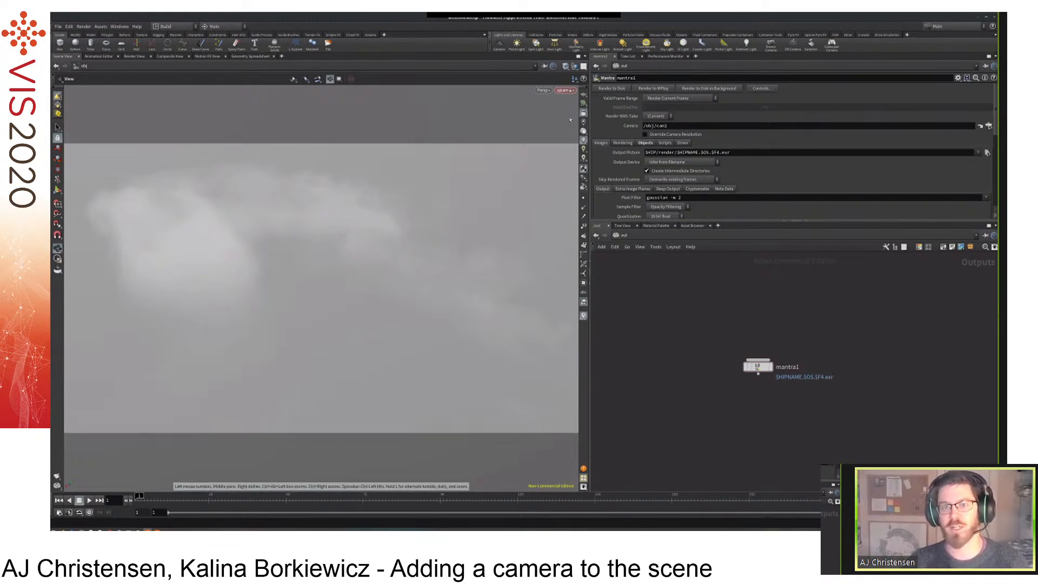
Set the mantra1 camera path back to /obj/ajcam and give the parameter area more height.
drag(657, 126, 684, 133)
text(ajcam)
key(Return)
middle_drag(641, 328, 682, 316)
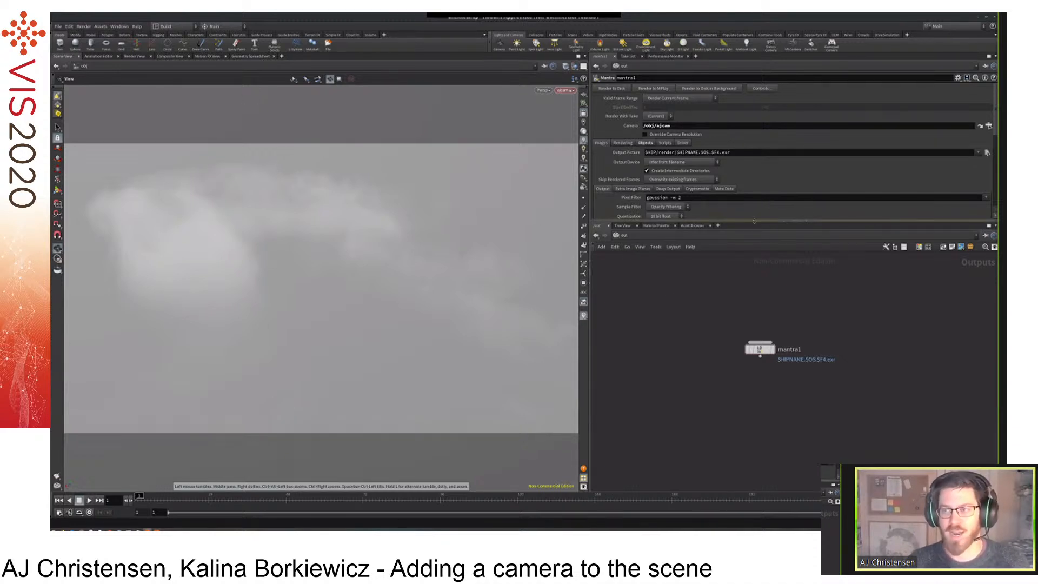
drag(754, 221, 759, 248)
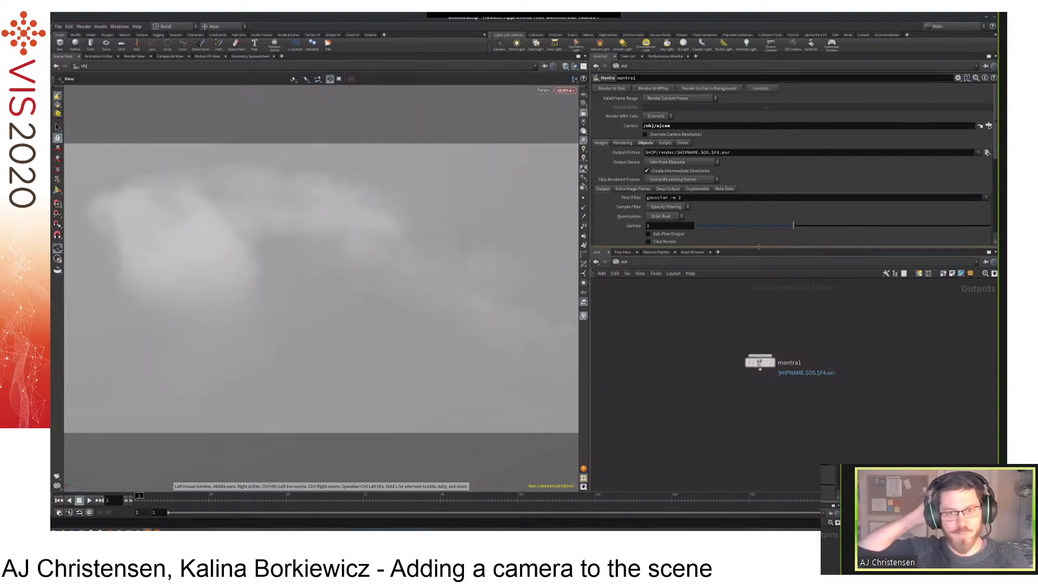
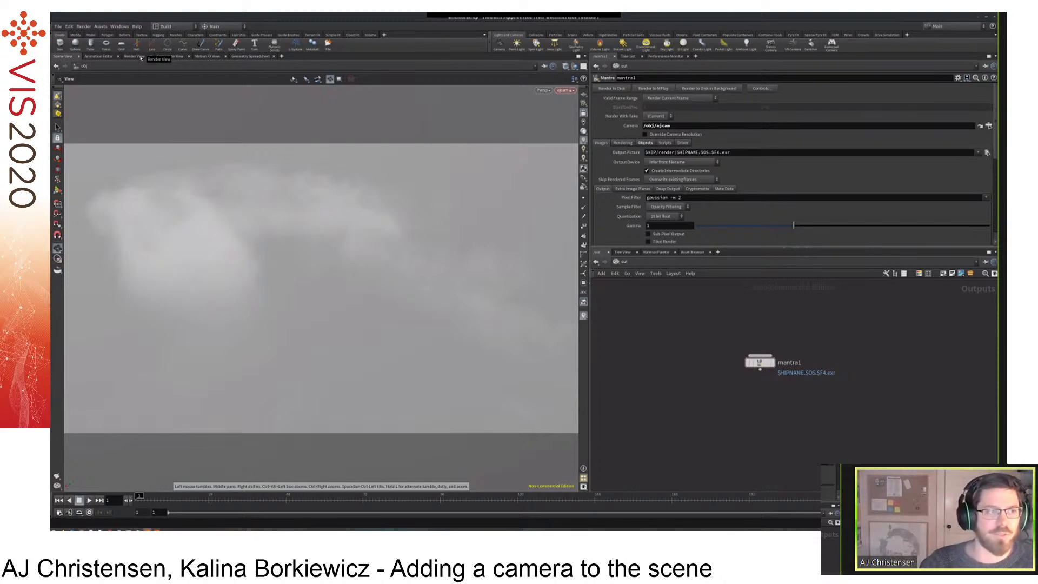
Show the Render View in place of the scene viewport.
click(141, 57)
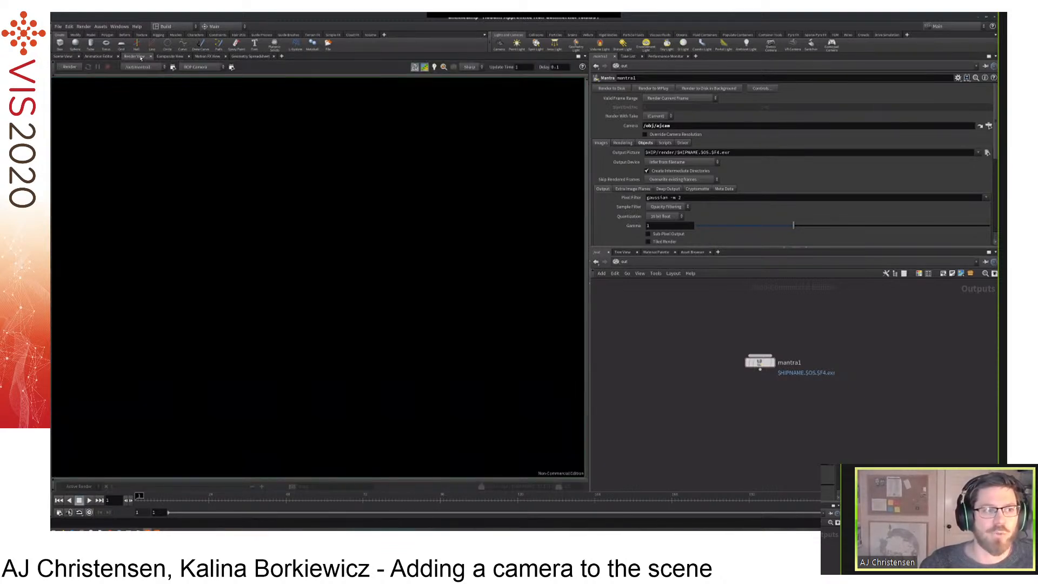
right_click(390, 272)
click(364, 258)
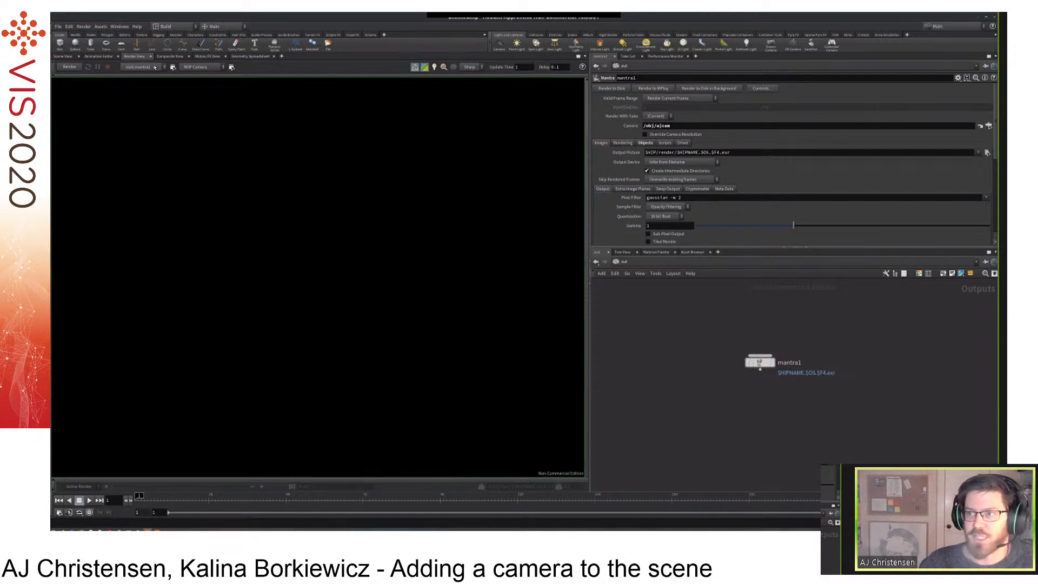
Add a second Mantra node to the out network, below and to the right of mantra1.
drag(679, 334, 813, 393)
middle_drag(846, 423, 818, 399)
key(Tab)
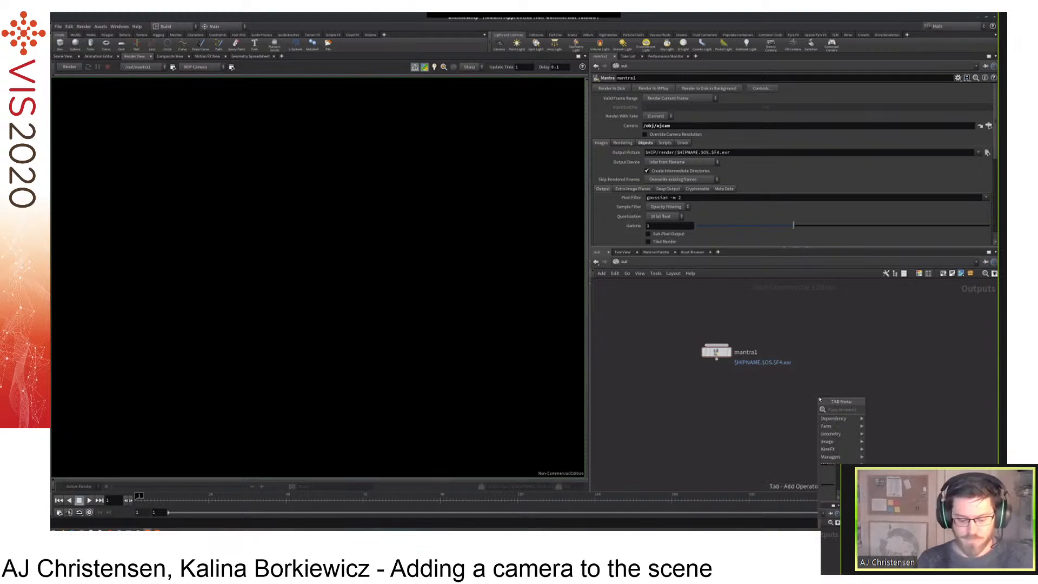
text(man)
key(Return)
click(833, 406)
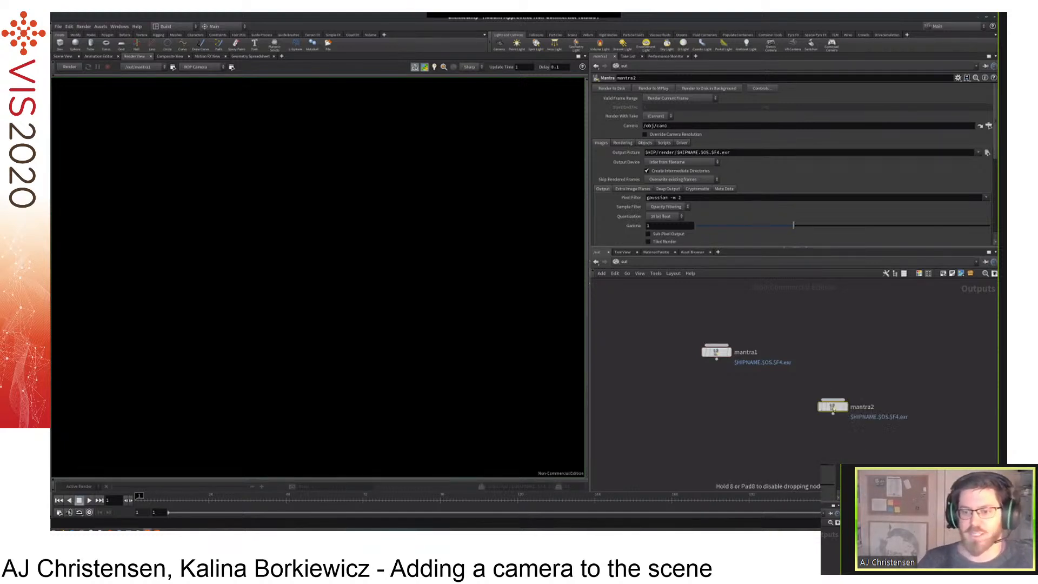
Check the available render nodes in the Render View and keep /out/mantra1 as the one to render.
click(139, 67)
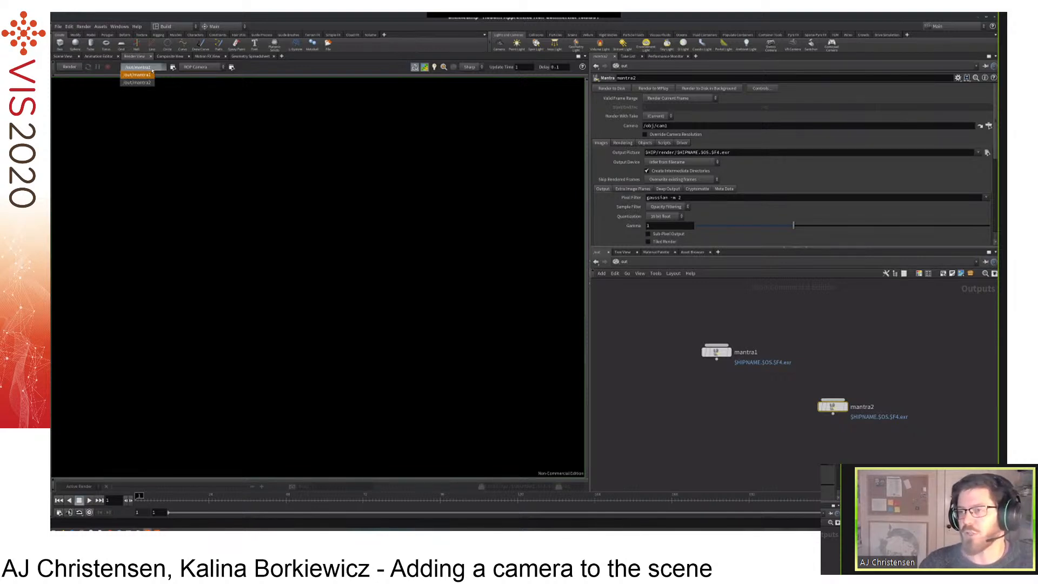
click(152, 70)
click(152, 70)
click(153, 70)
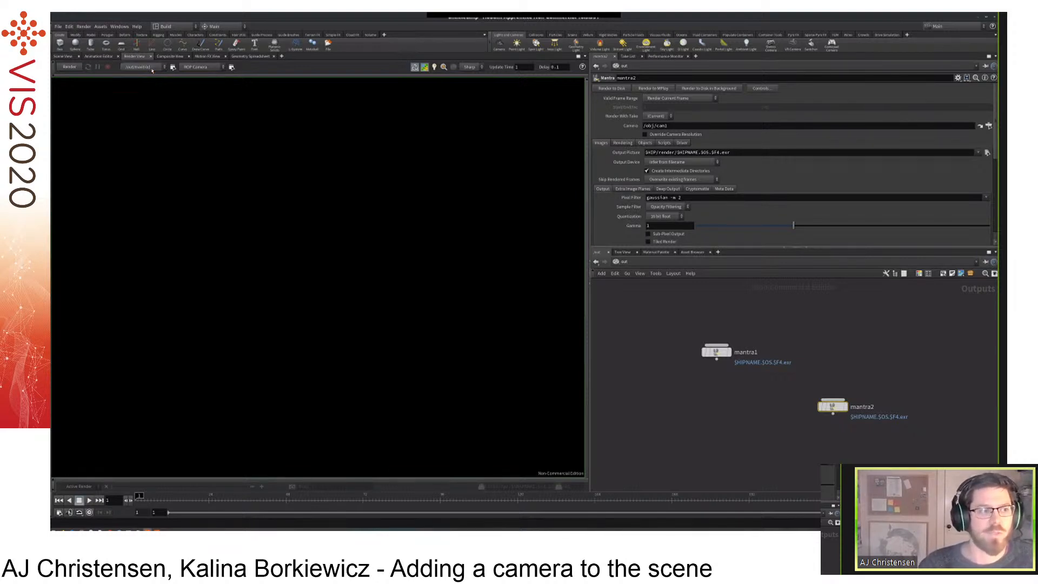
Select the mantra1 node and keep ROP Camera as the Render View's camera source.
click(218, 68)
click(218, 69)
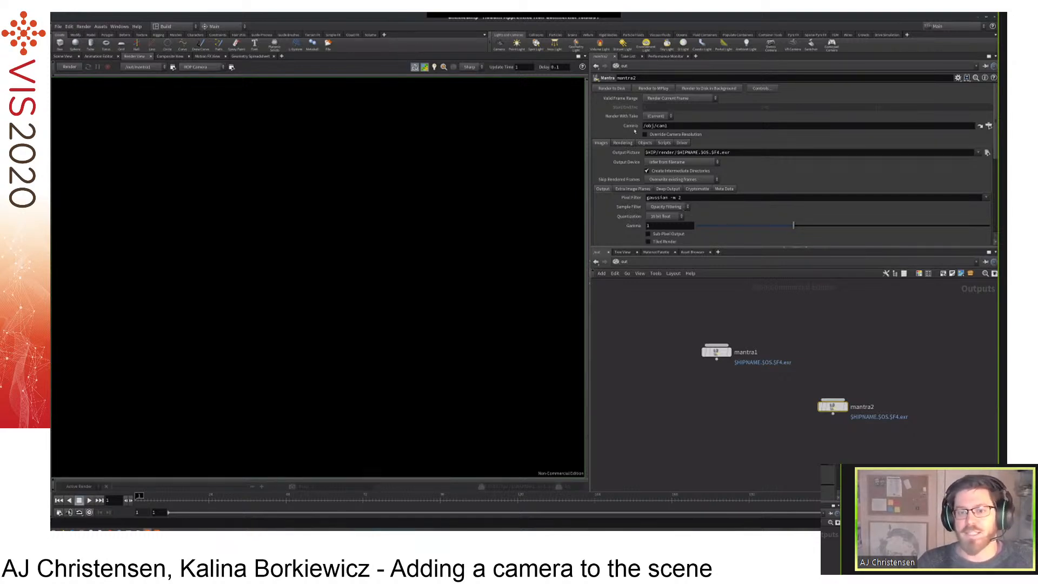
drag(717, 352, 731, 357)
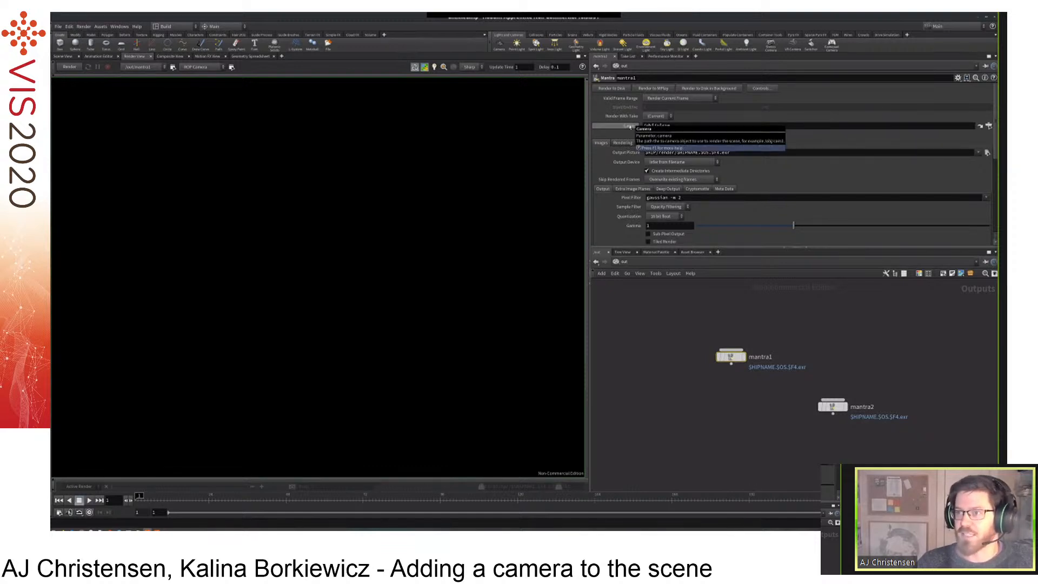
click(197, 67)
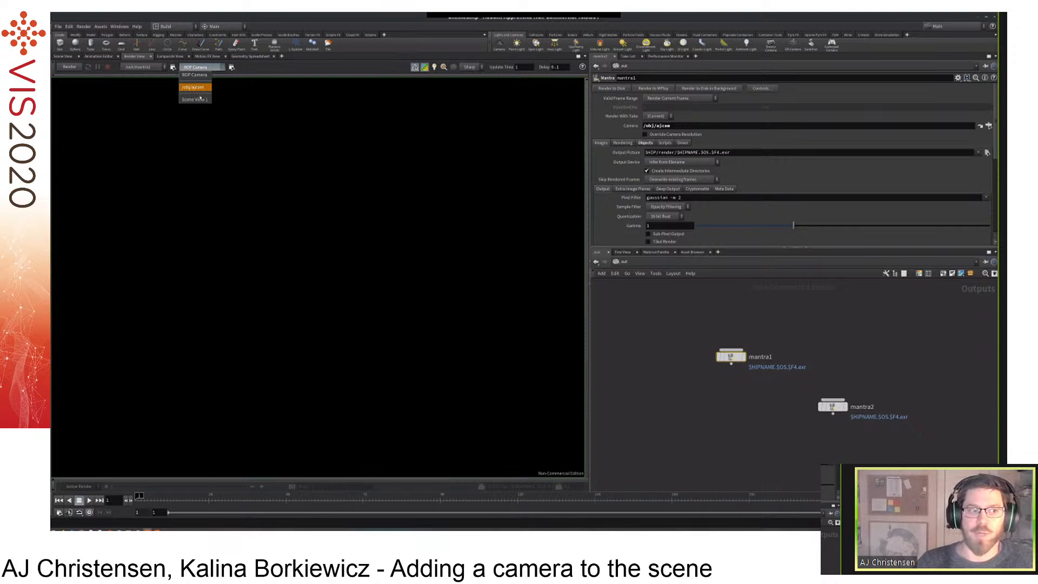
click(195, 74)
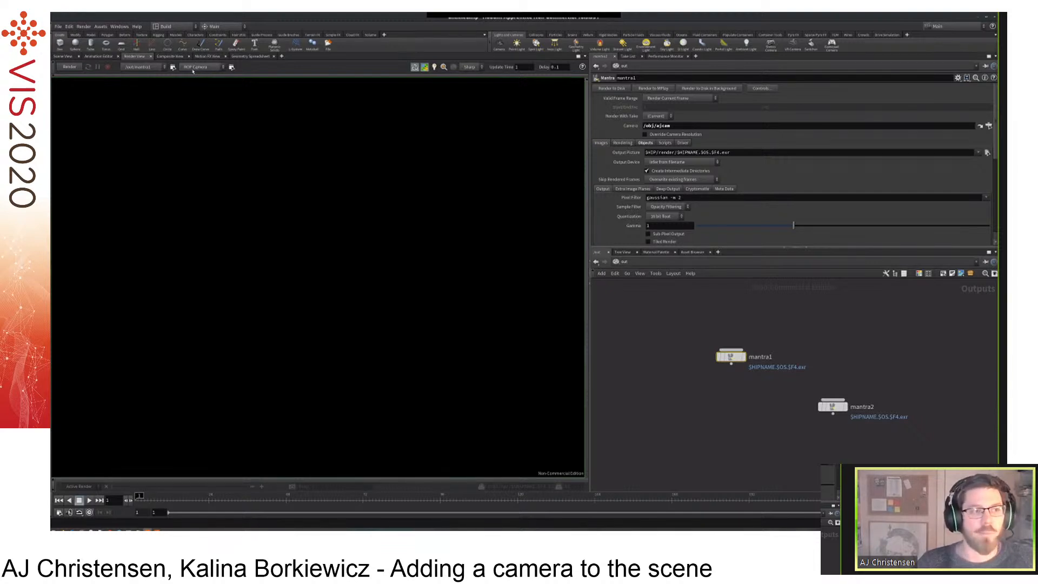
click(195, 67)
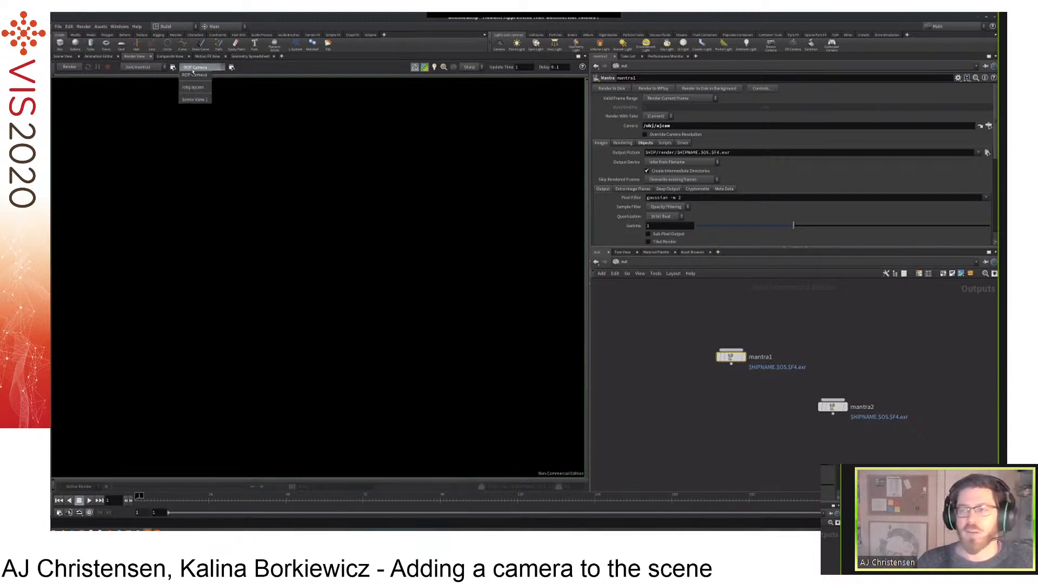
click(194, 69)
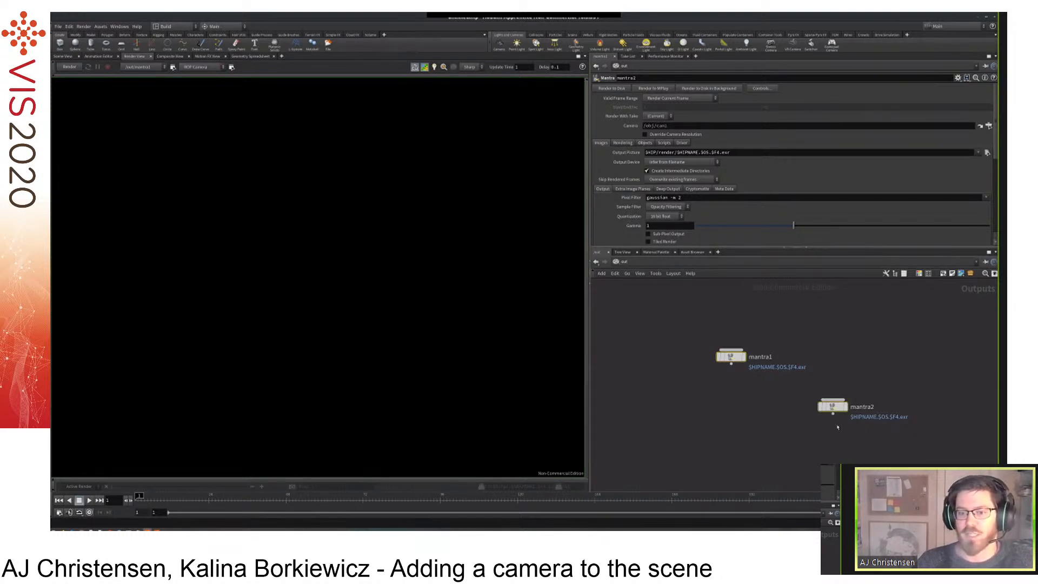
Render the scene with mantra1 and widen the Render View to examine the rendered cloud.
click(65, 68)
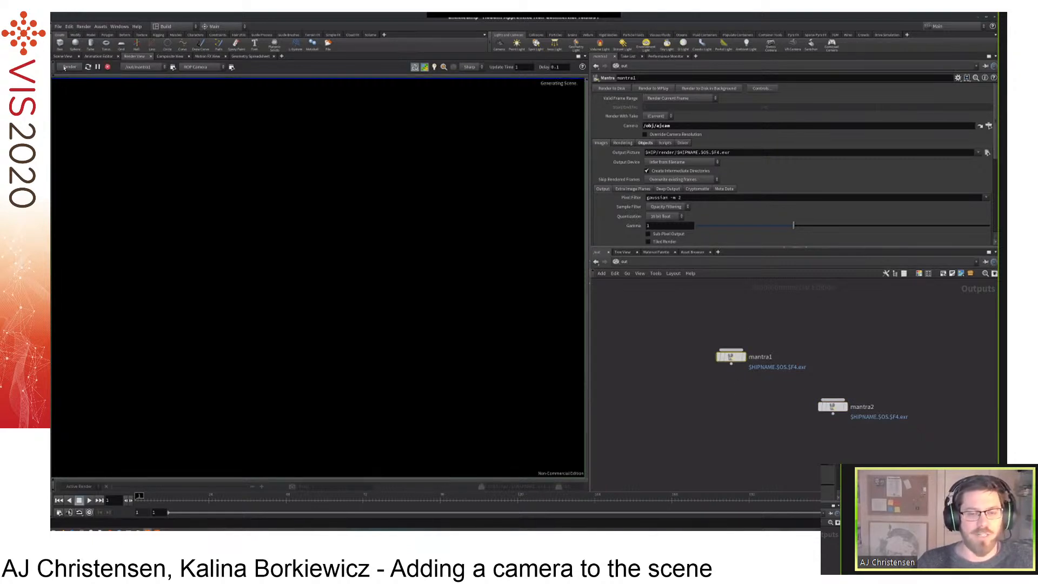
drag(589, 320, 604, 313)
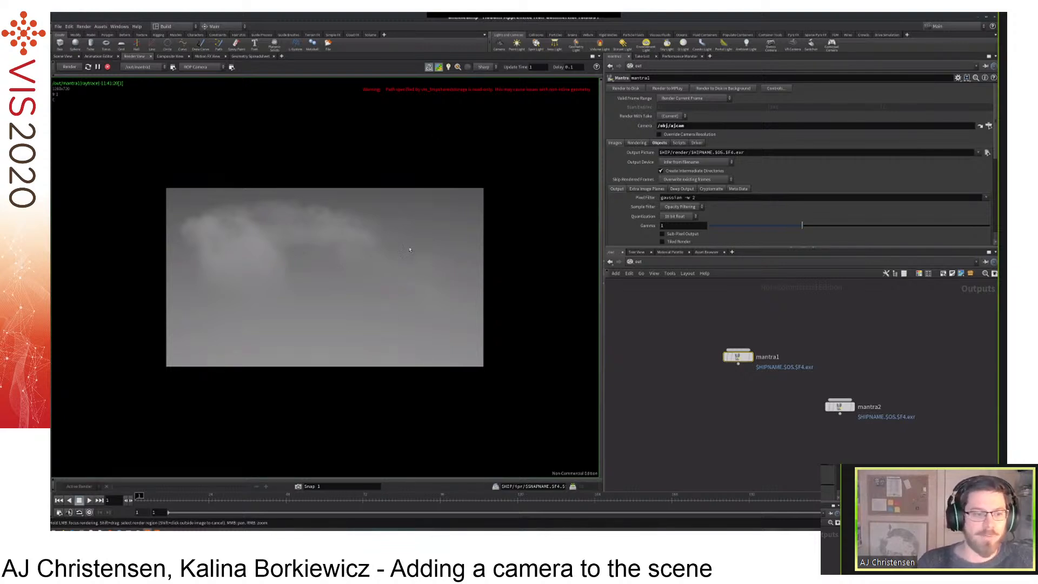
middle_drag(349, 237, 326, 234)
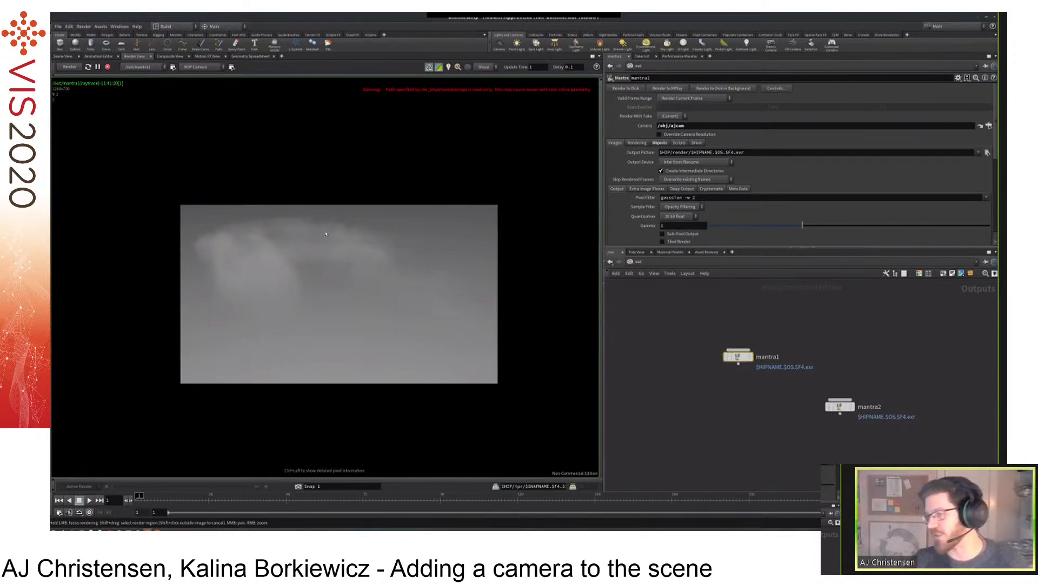
mouse_move(359, 266)
middle_down()
mouse_move(369, 191)
mouse_move(407, 267)
mouse_move(365, 218)
mouse_move(350, 265)
middle_up()
right_drag(351, 265, 134, 112)
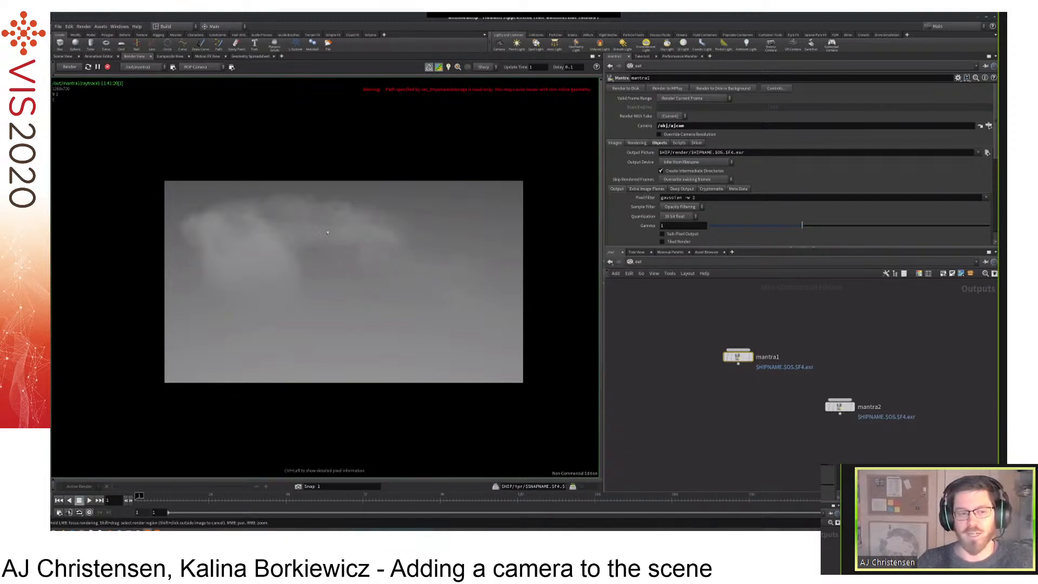
middle_drag(366, 281, 358, 272)
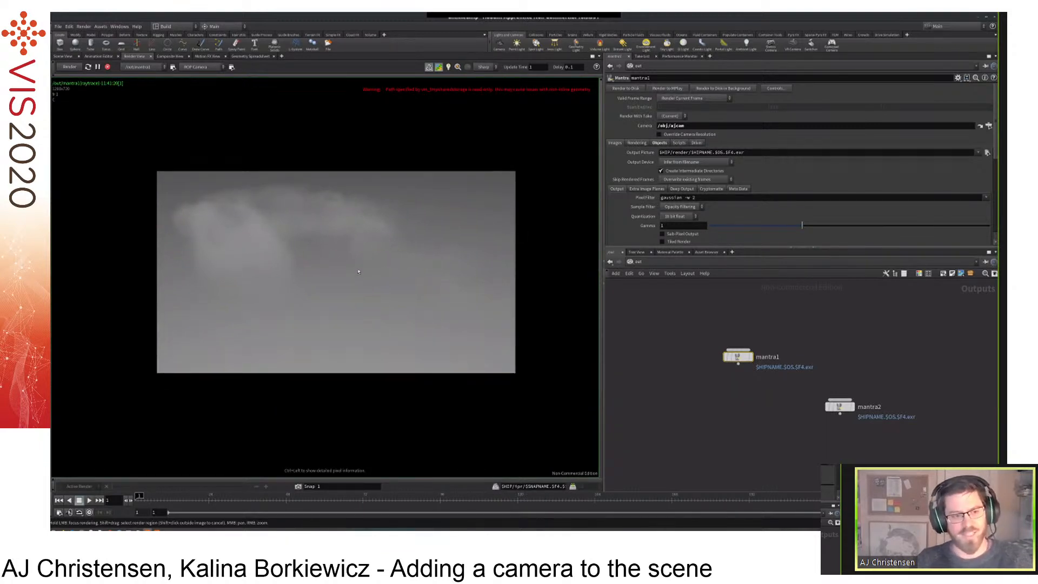
scroll(359, 271, up, 2)
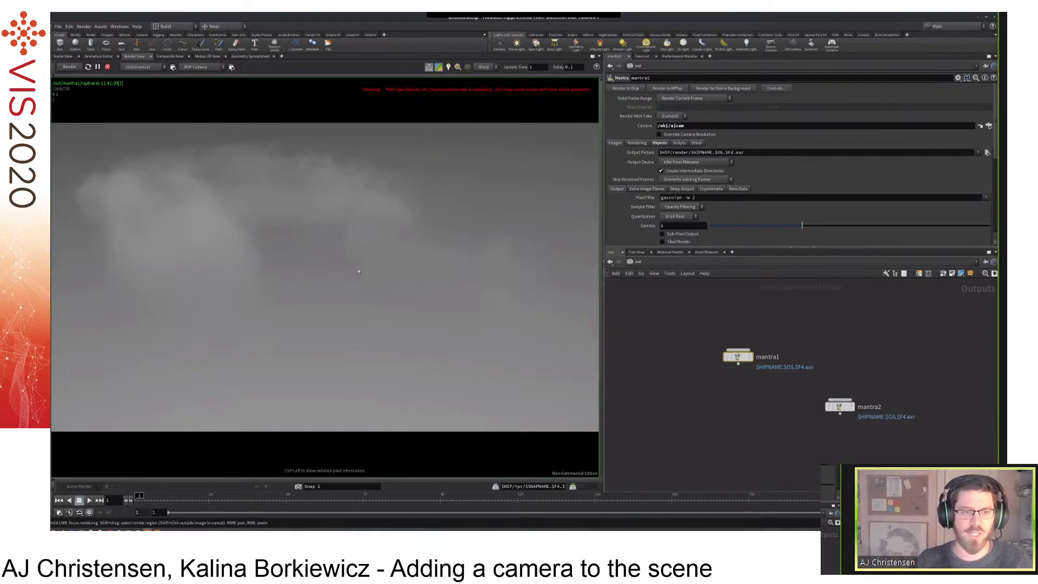
Turn on Inspect in the Render View, sample pixels in the rendered cloud, and show the display options bar.
scroll(359, 272, down, 2)
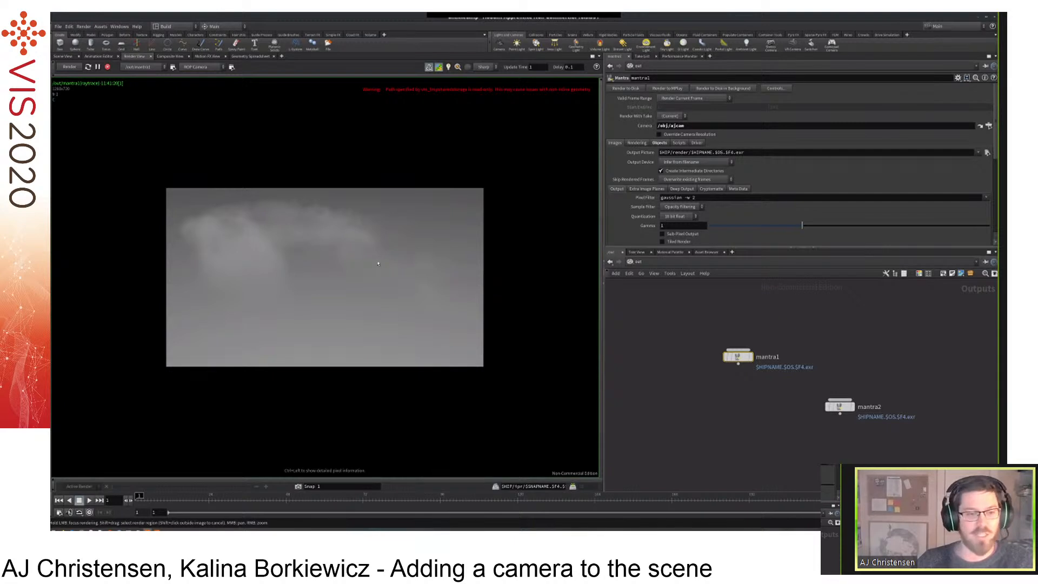
right_click(397, 246)
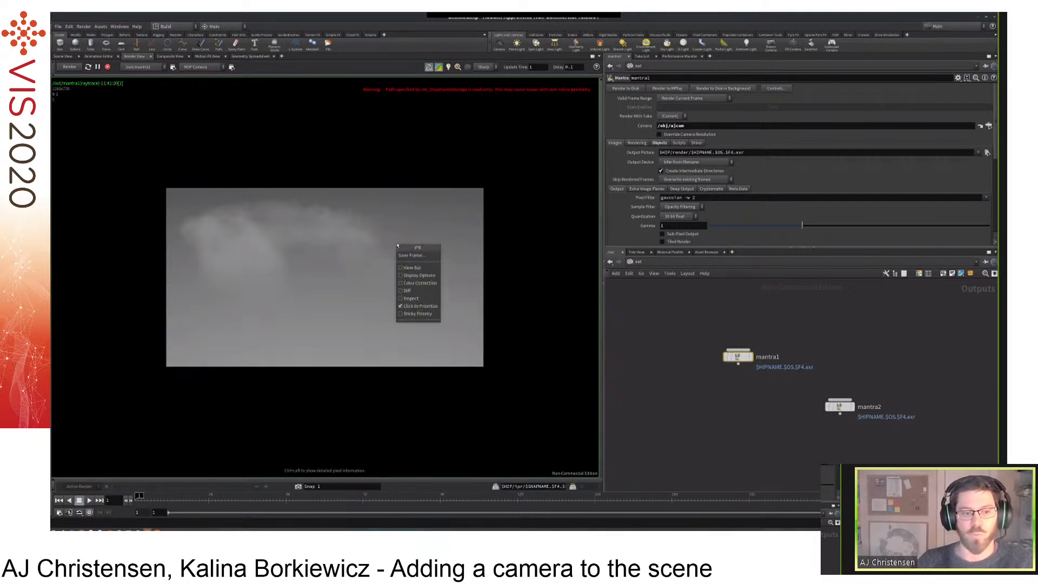
click(410, 299)
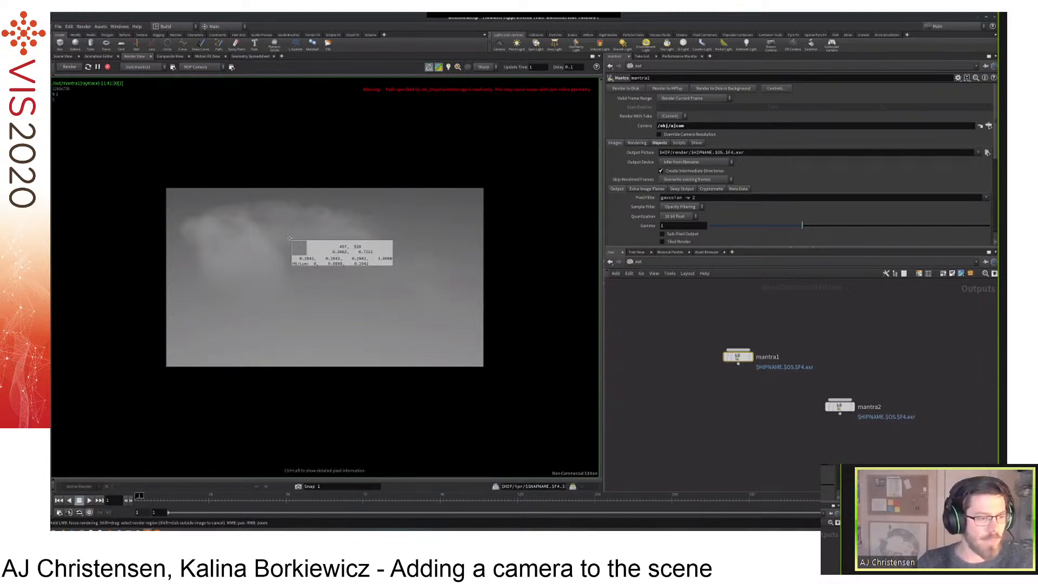
click(269, 76)
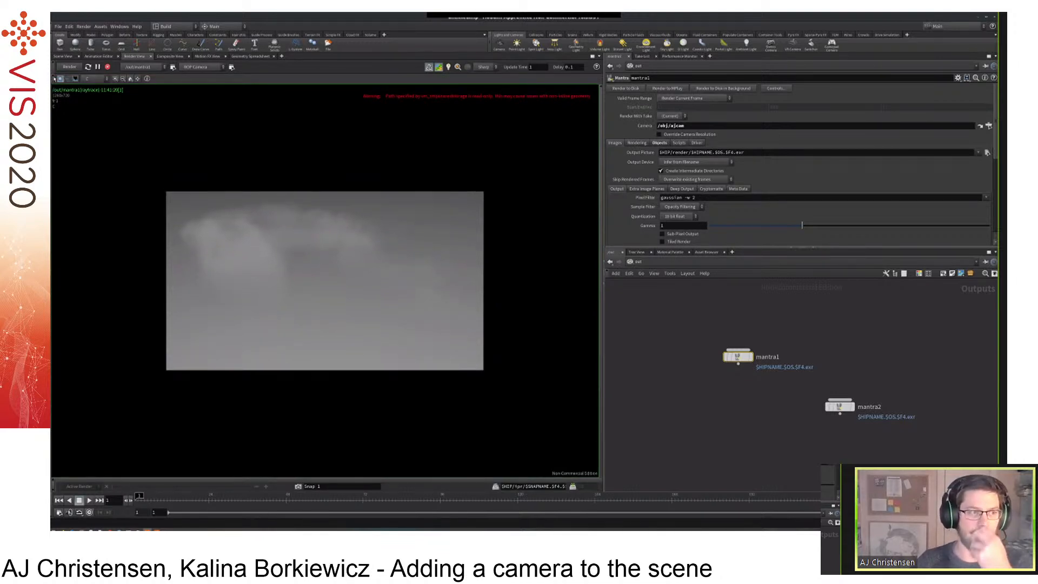
Check the available image planes for the render and keep the colour plane displayed.
click(90, 79)
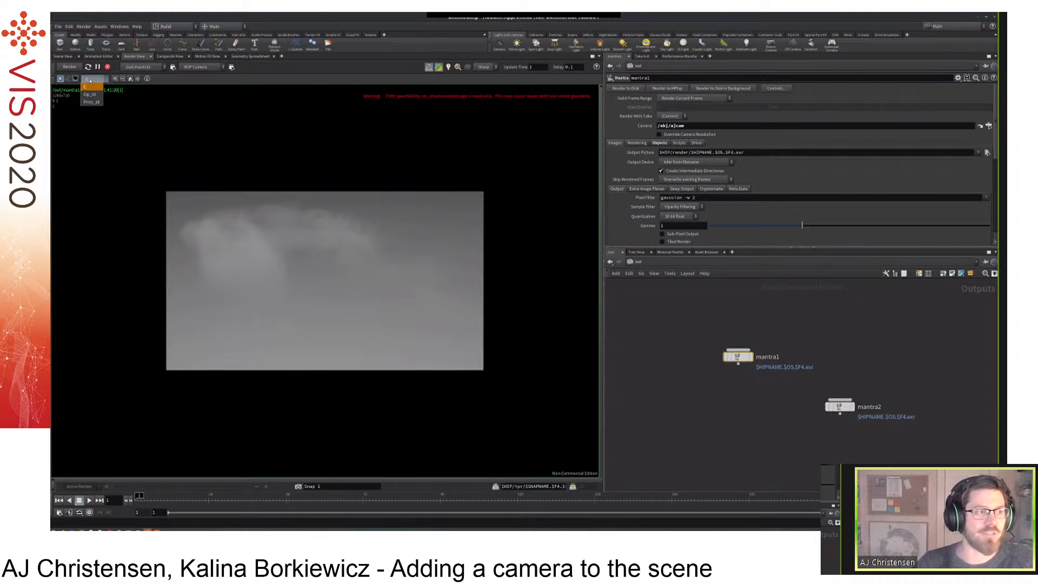
click(90, 81)
click(91, 81)
click(90, 81)
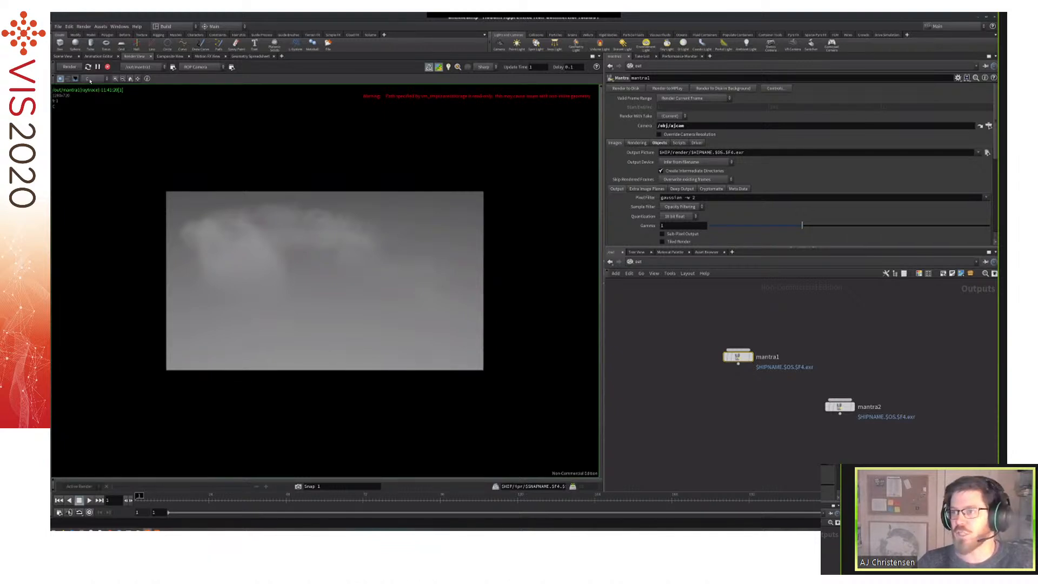
click(91, 81)
click(90, 82)
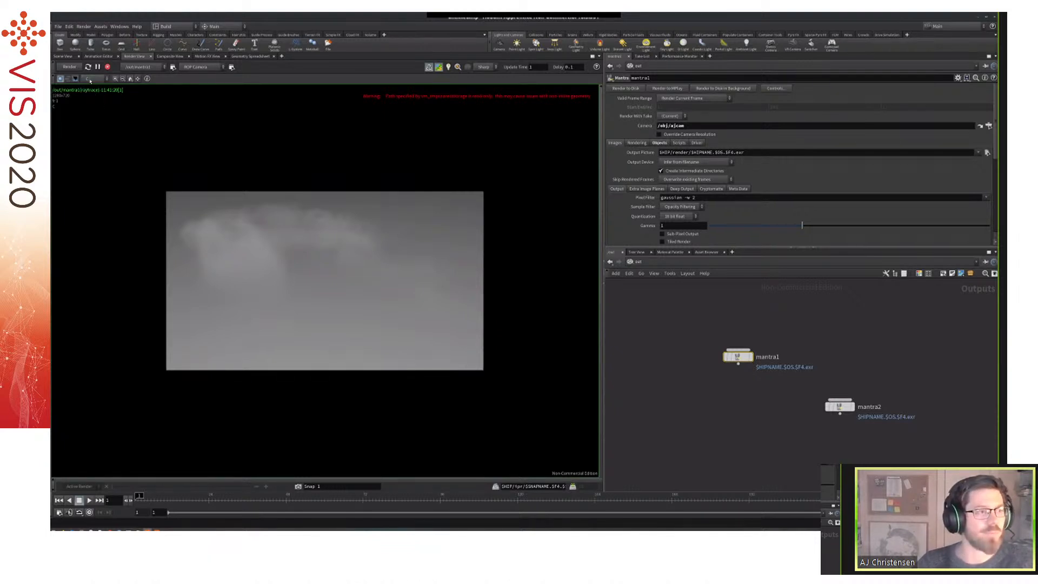
middle_drag(206, 166, 206, 170)
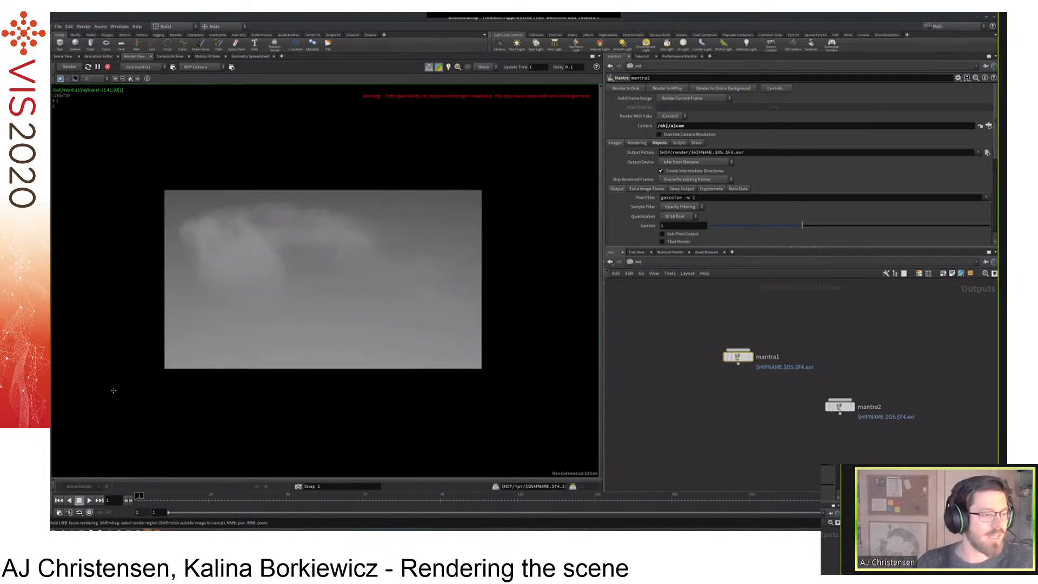
Show the Render View's colour correction controls, try a brighter display of the render, and reset the brightness to 1.
click(53, 481)
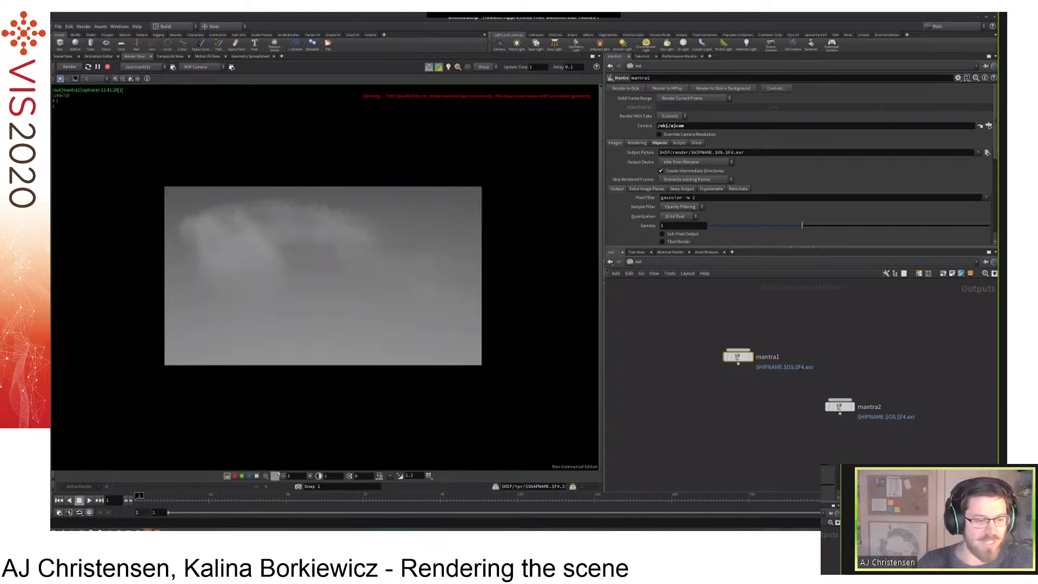
click(311, 477)
click(311, 476)
click(311, 476)
click(311, 477)
click(284, 475)
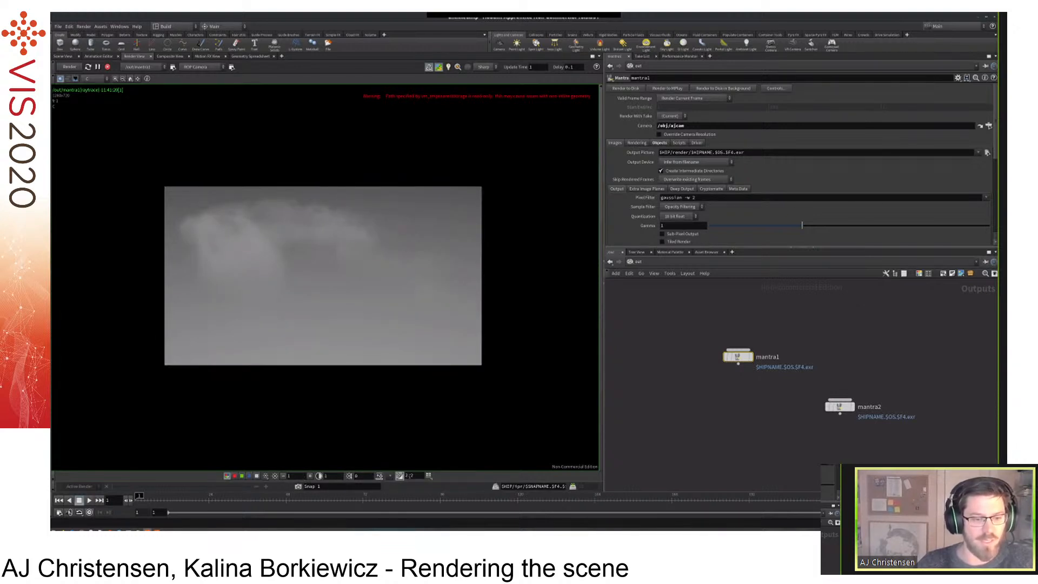
Try a display gamma of 1 on the rendered image and reset it to the default.
double_click(415, 476)
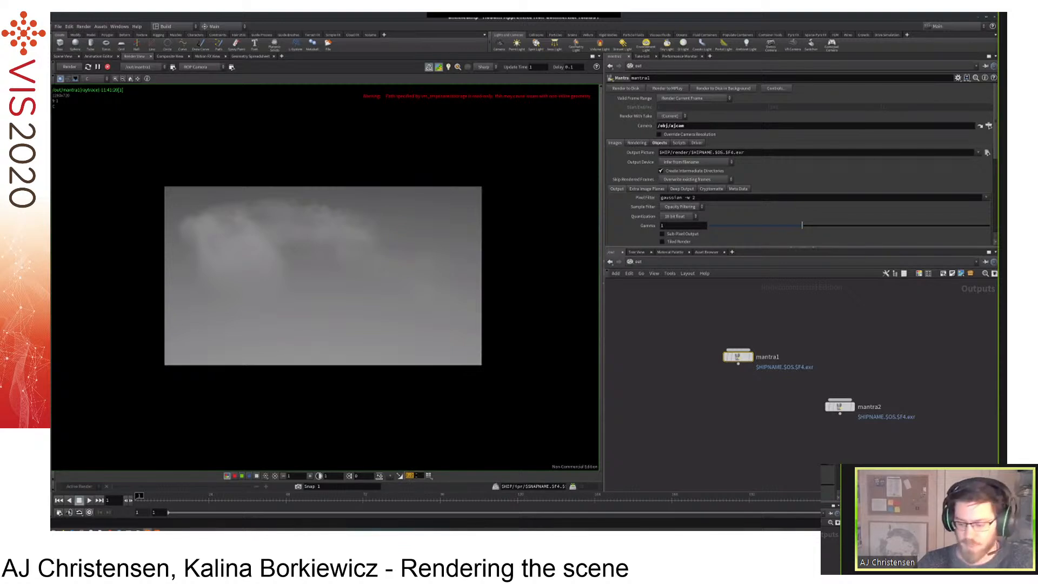
text(1)
key(Return)
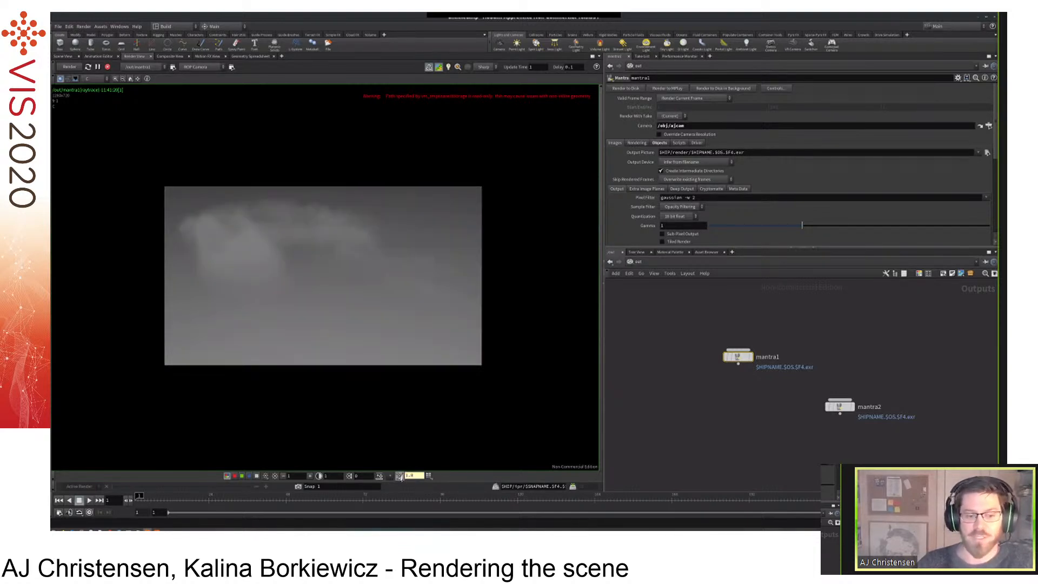
click(399, 476)
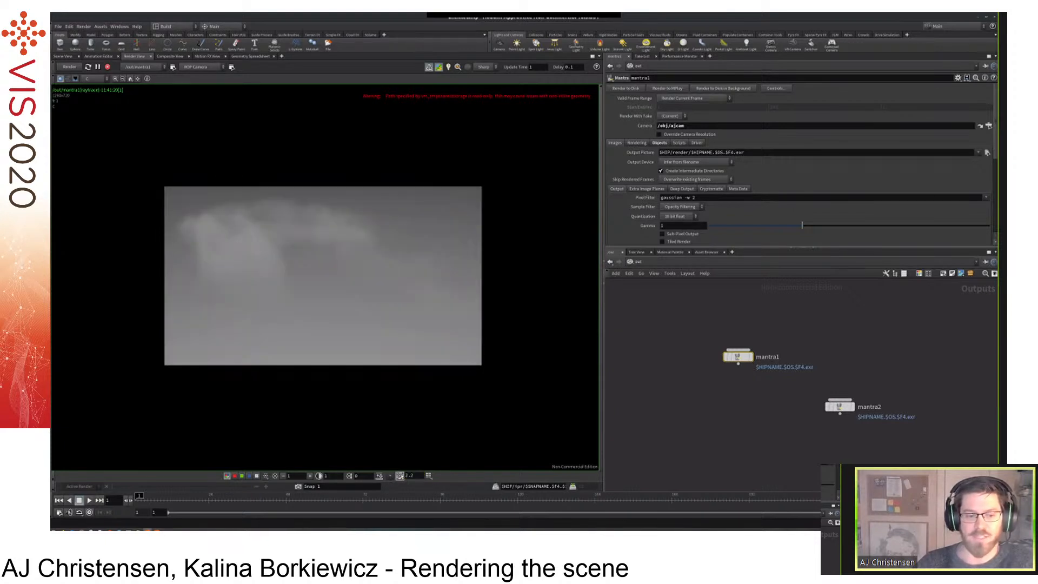
Try raising the rendered image's display brightness again and reset it.
click(311, 477)
click(310, 477)
click(311, 477)
click(275, 478)
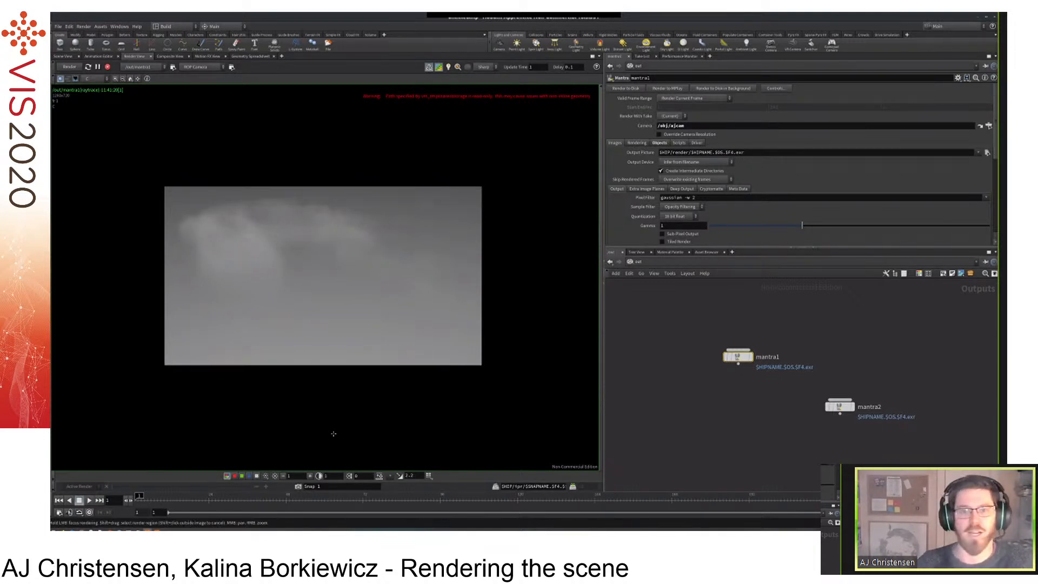
Display the render's alpha channel and sample its pixel values across the image.
click(312, 328)
drag(312, 329, 514, 269)
right_drag(515, 270, 516, 273)
middle_drag(515, 273, 522, 237)
right_drag(522, 237, 514, 264)
middle_drag(515, 264, 548, 279)
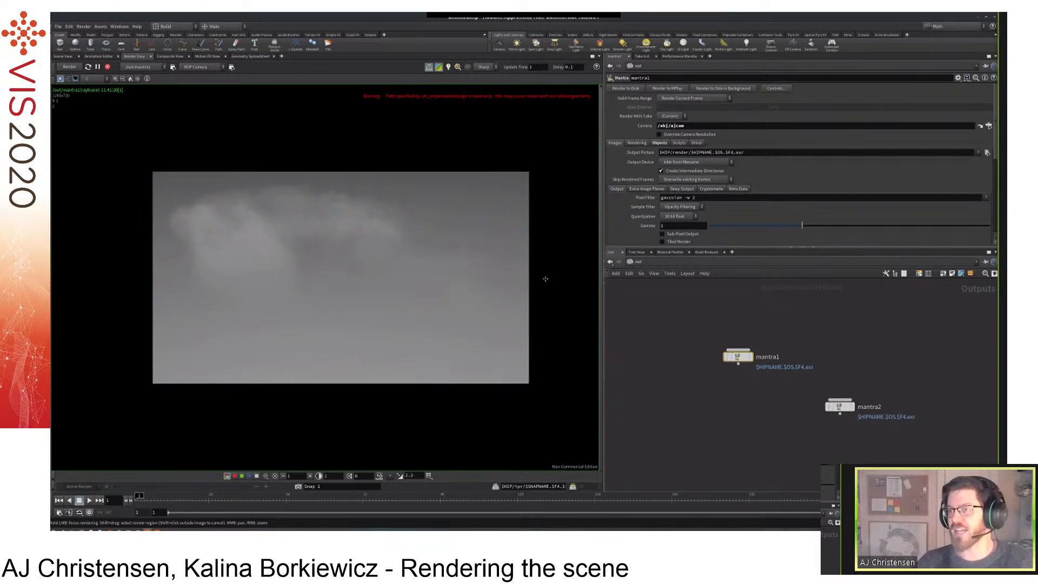
middle_drag(545, 279, 538, 273)
right_drag(538, 274, 546, 274)
mouse_move(545, 274)
middle_down()
mouse_move(539, 269)
mouse_move(541, 281)
middle_up()
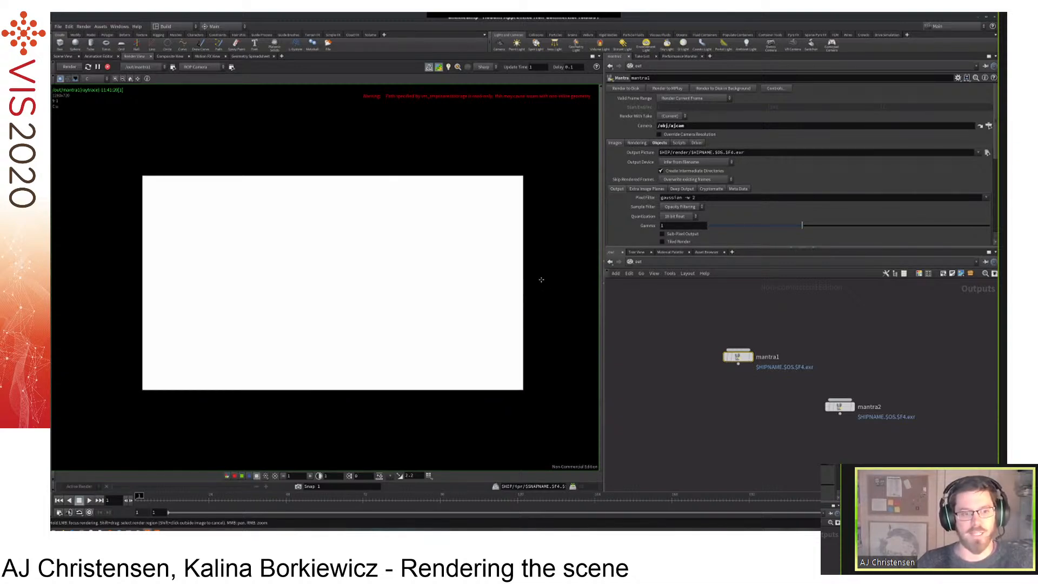
drag(537, 278, 338, 264)
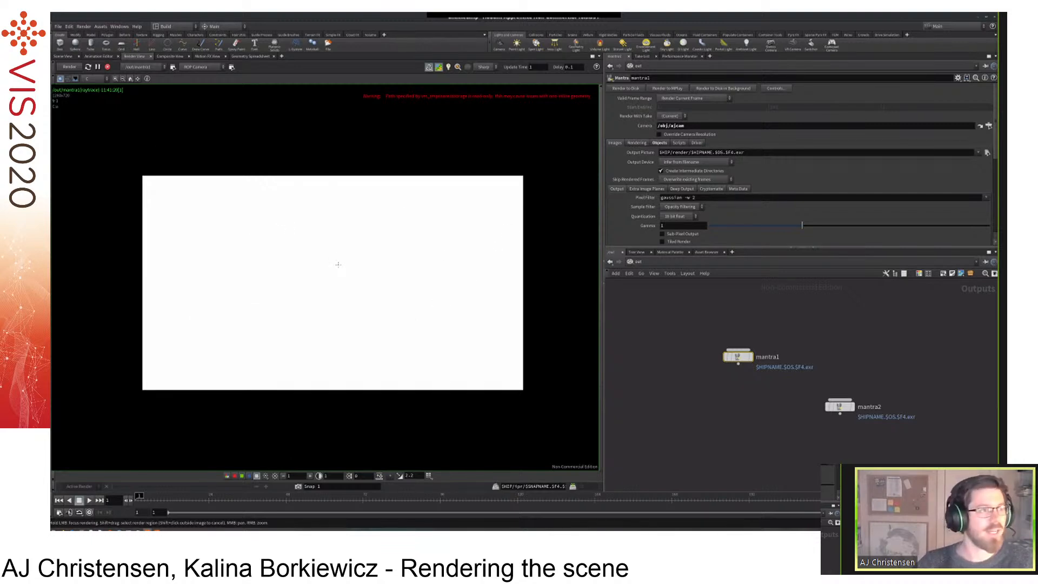
Reframe the scene through ajcam so the horizon and open sky behind the cloud are in view, and return to the Render View.
click(64, 57)
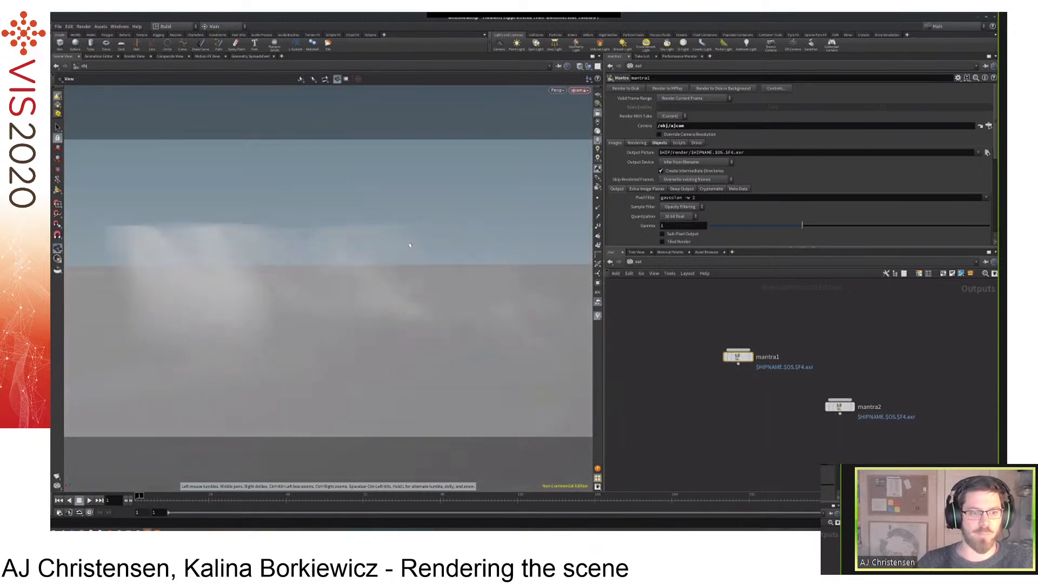
drag(412, 272, 437, 254)
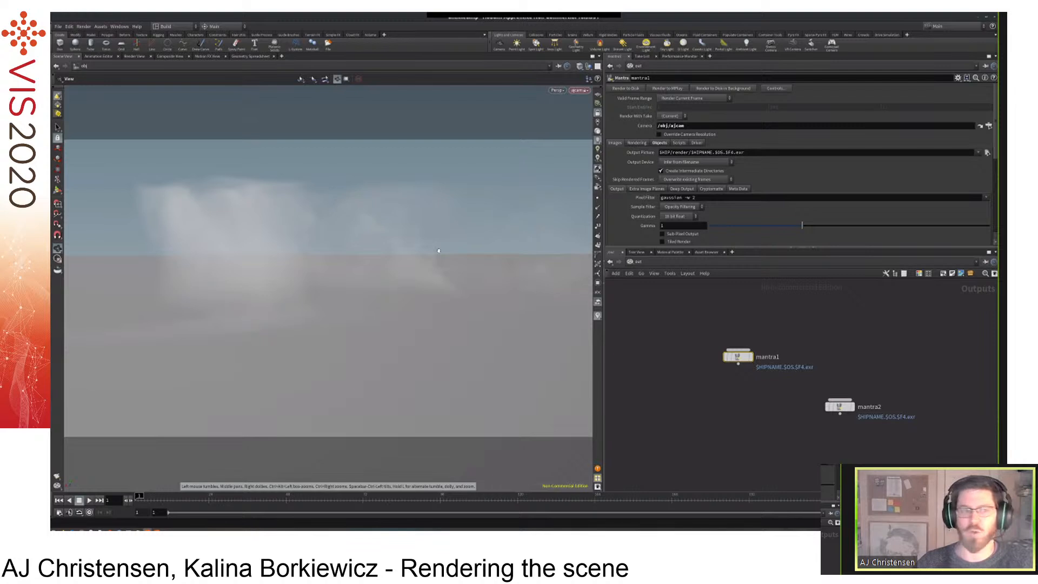
click(134, 56)
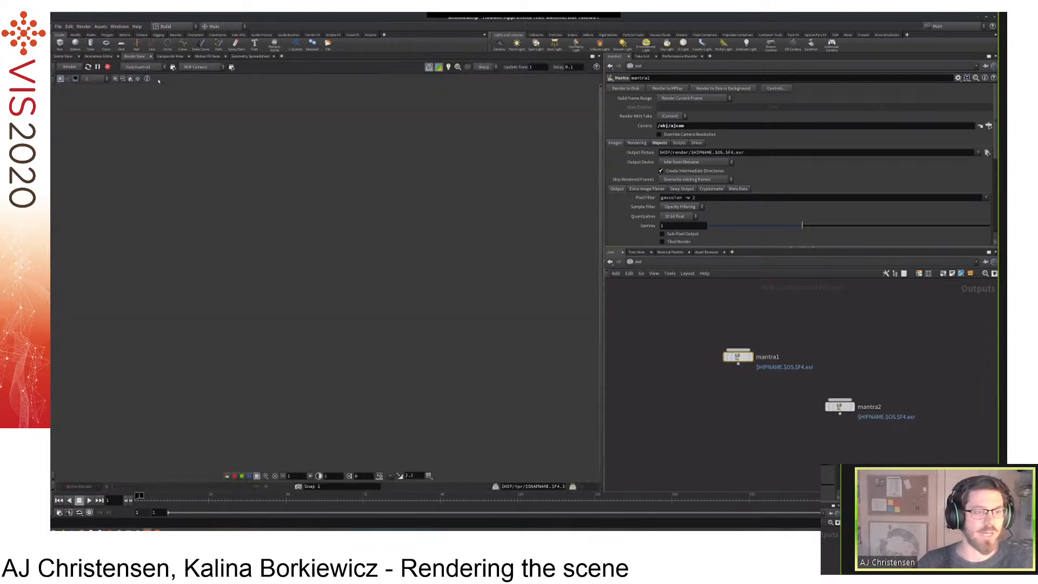
Inspect the alpha values of the ground, the cloud and the empty sky in the updated render.
click(421, 307)
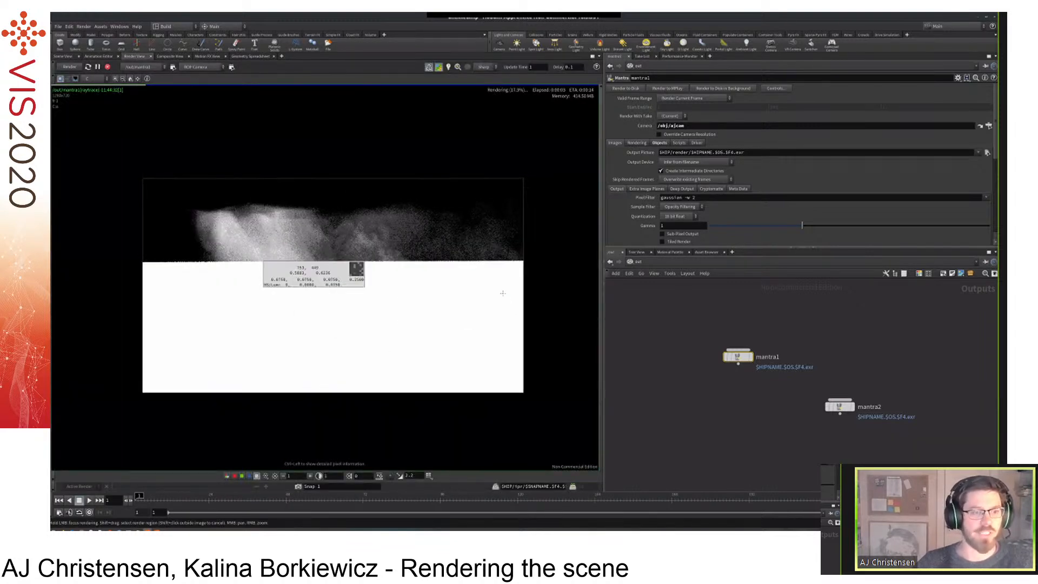
drag(185, 242, 267, 219)
drag(218, 195, 164, 199)
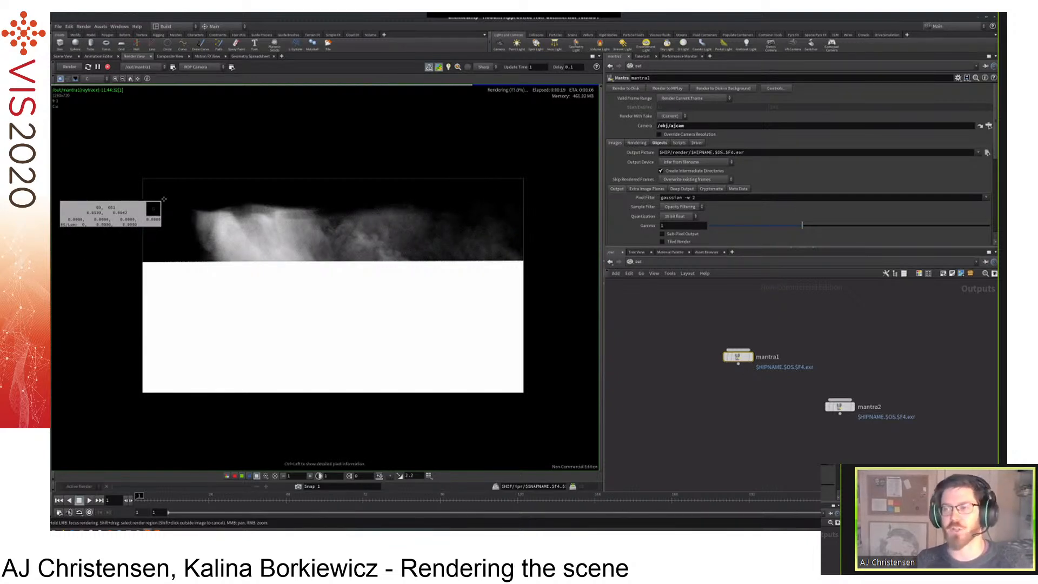
drag(185, 182, 347, 189)
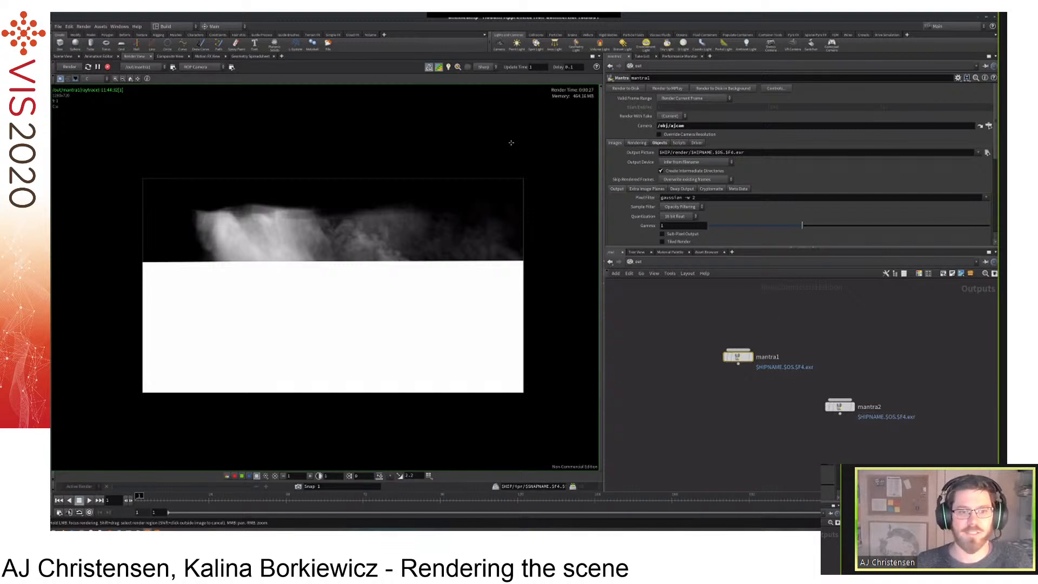
scroll(503, 162, up, 3)
click(487, 180)
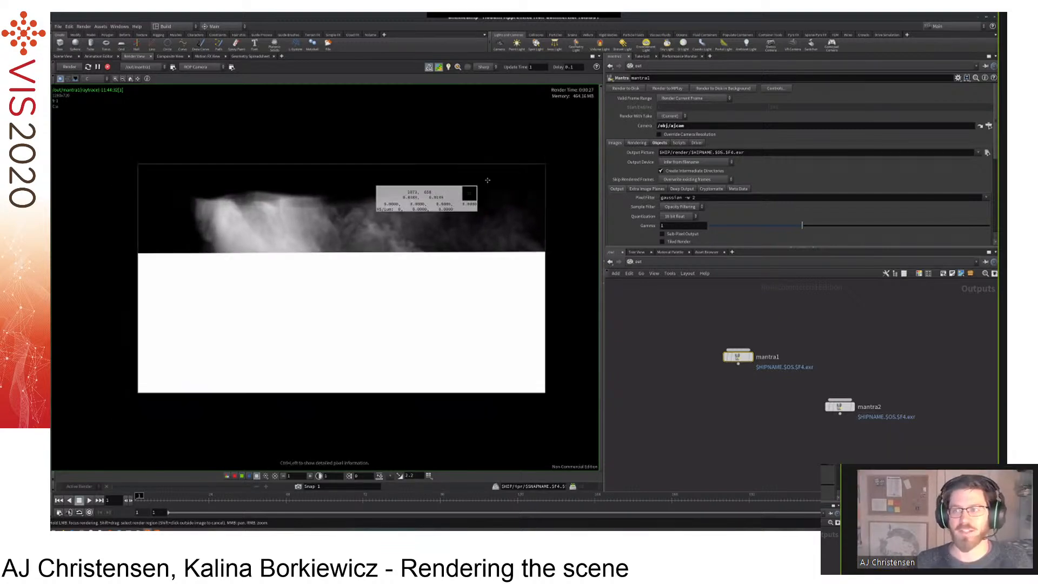
scroll(489, 180, up, 1)
scroll(500, 181, up, 2)
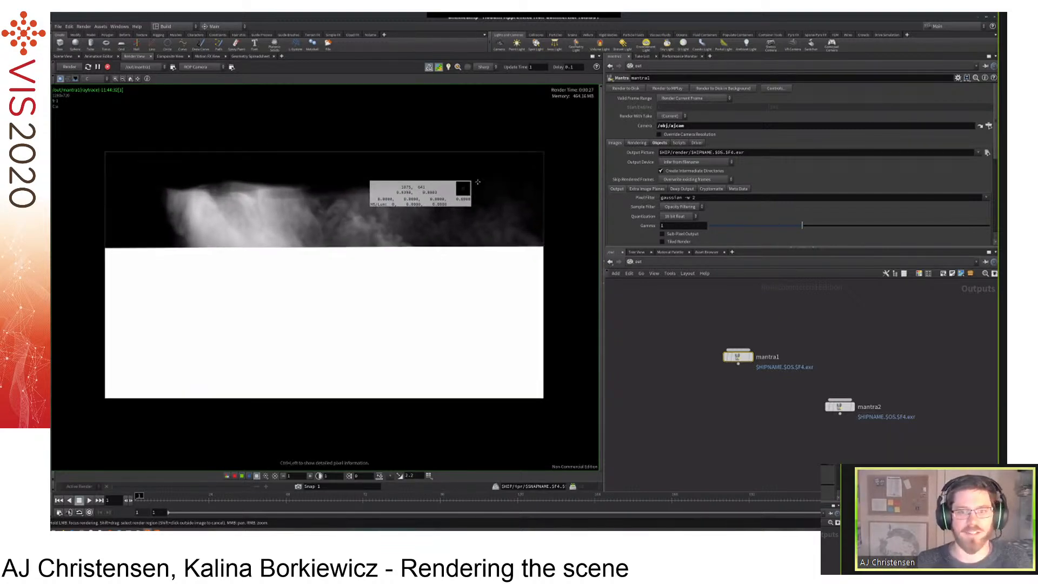
scroll(505, 192, up, 2)
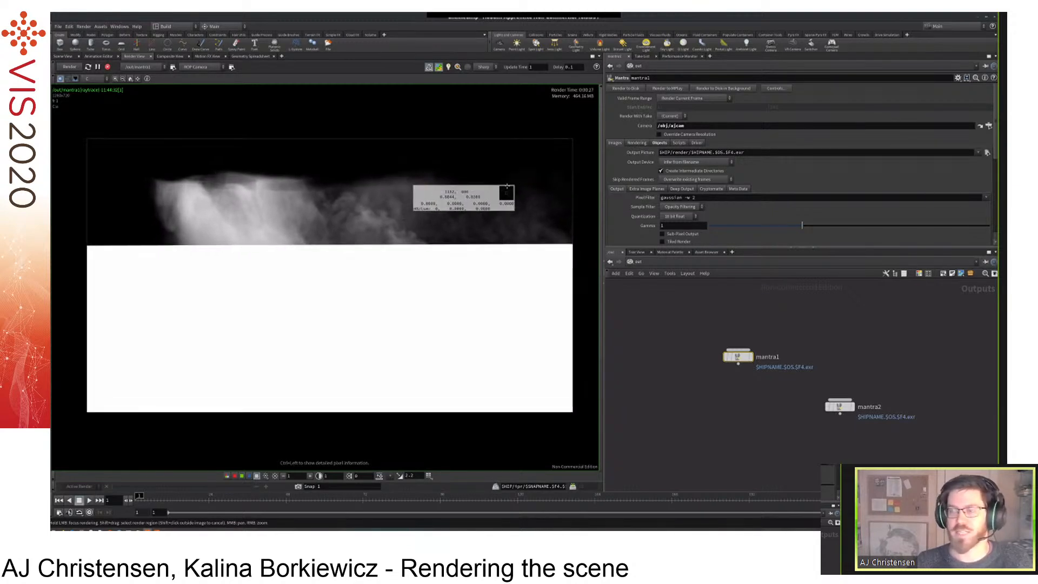
Switch the Render View back to the colour display and examine the cloud, its edges and the background pixels.
middle_drag(503, 198, 499, 205)
right_drag(487, 199, 484, 196)
middle_drag(484, 195, 508, 166)
right_drag(509, 166, 493, 177)
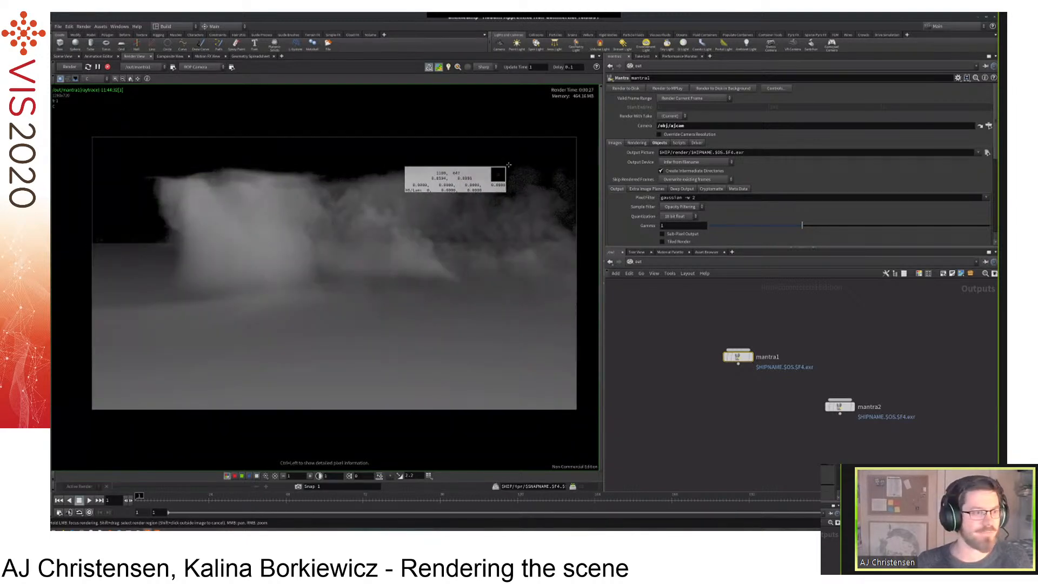
middle_drag(502, 178, 498, 184)
drag(496, 185, 246, 186)
drag(346, 171, 447, 232)
scroll(406, 213, down, 2)
scroll(433, 234, up, 1)
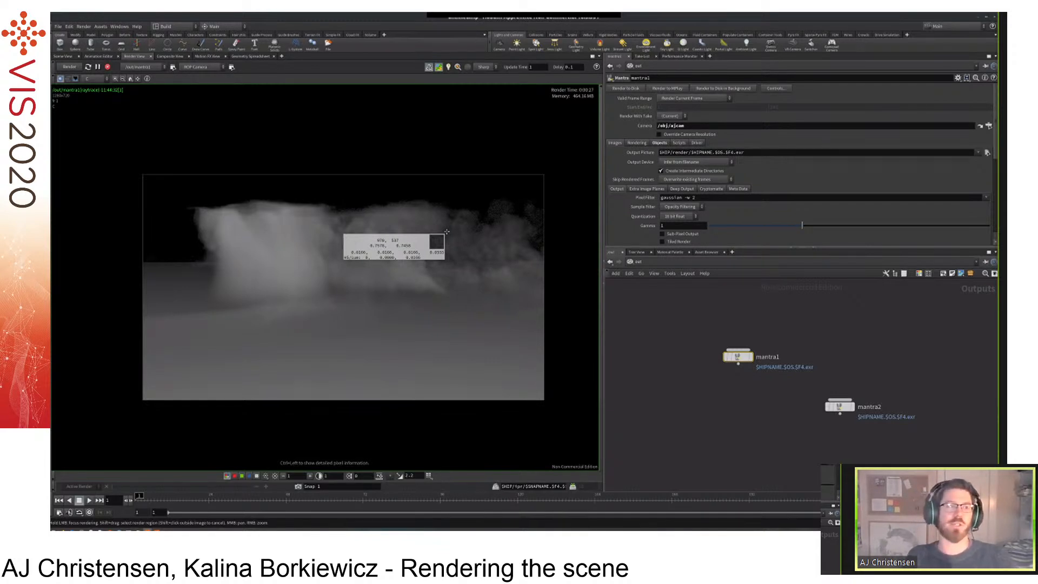
ctrl+drag(446, 232, 457, 205)
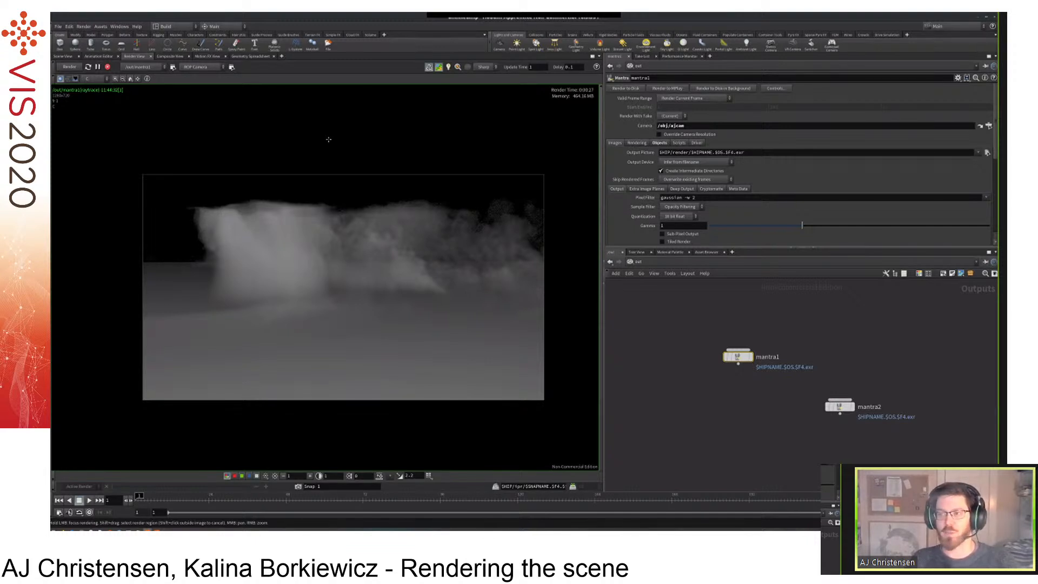
middle_drag(375, 150, 352, 135)
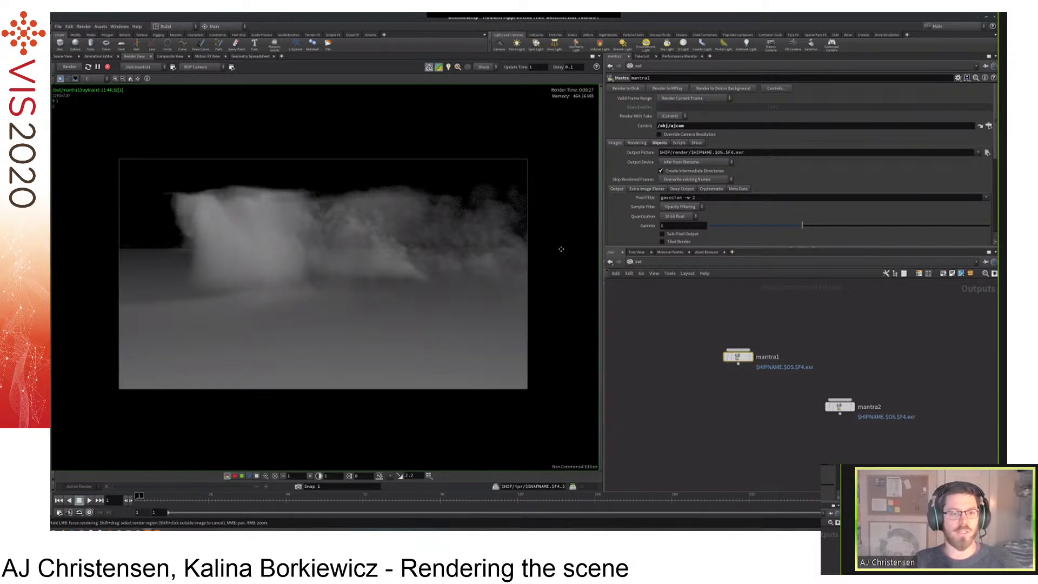
middle_drag(567, 264, 567, 265)
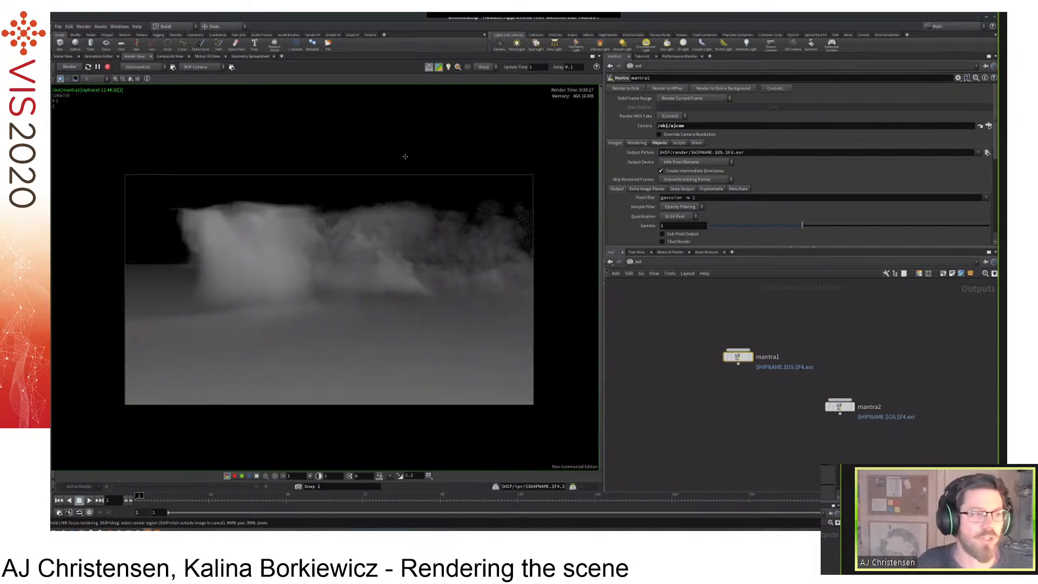
drag(399, 222, 439, 226)
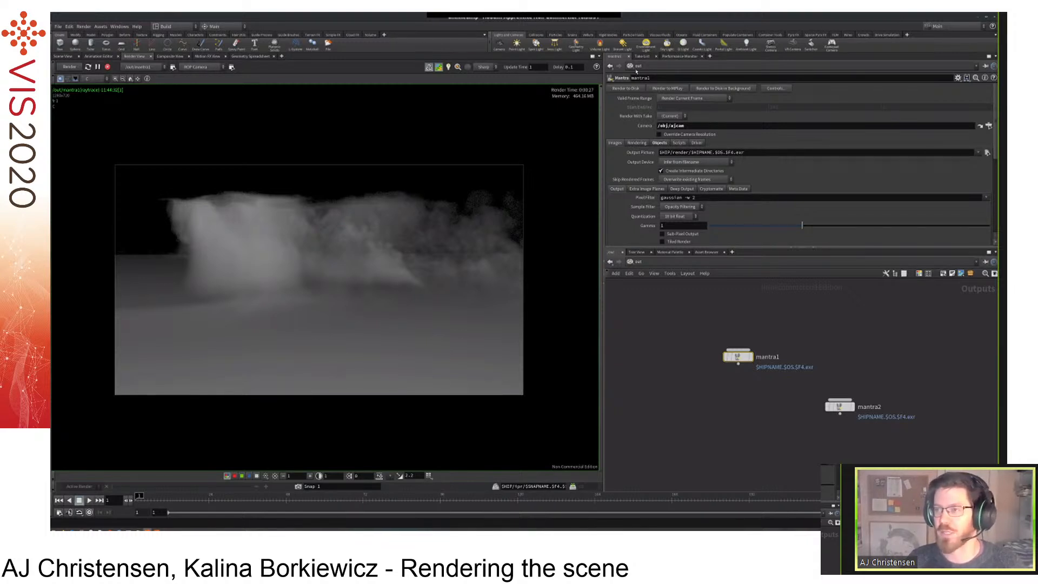
Show the Material Palette in the network pane and resize the panes to give it more room.
click(672, 88)
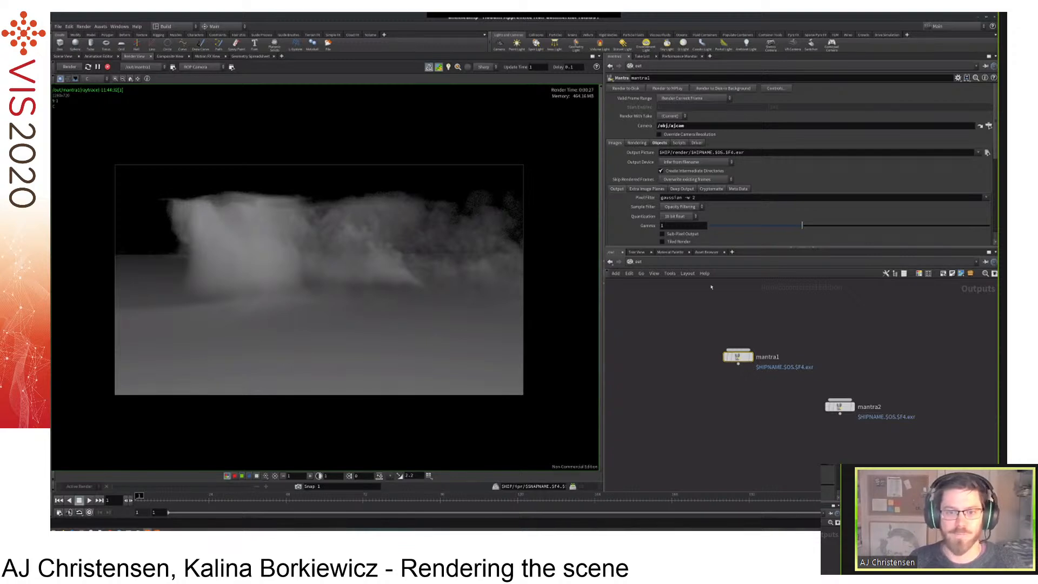
drag(605, 318, 584, 318)
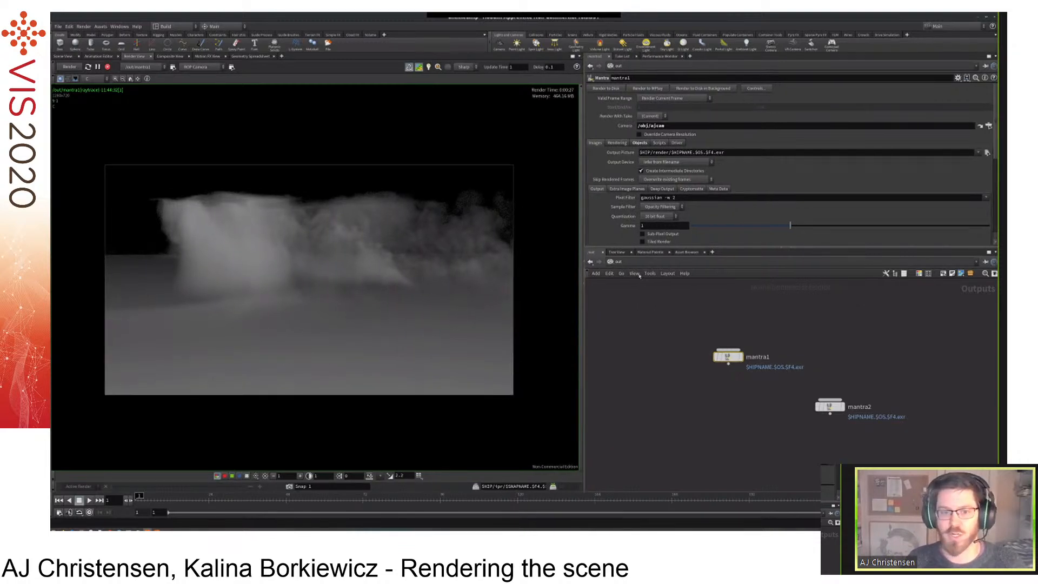
click(619, 263)
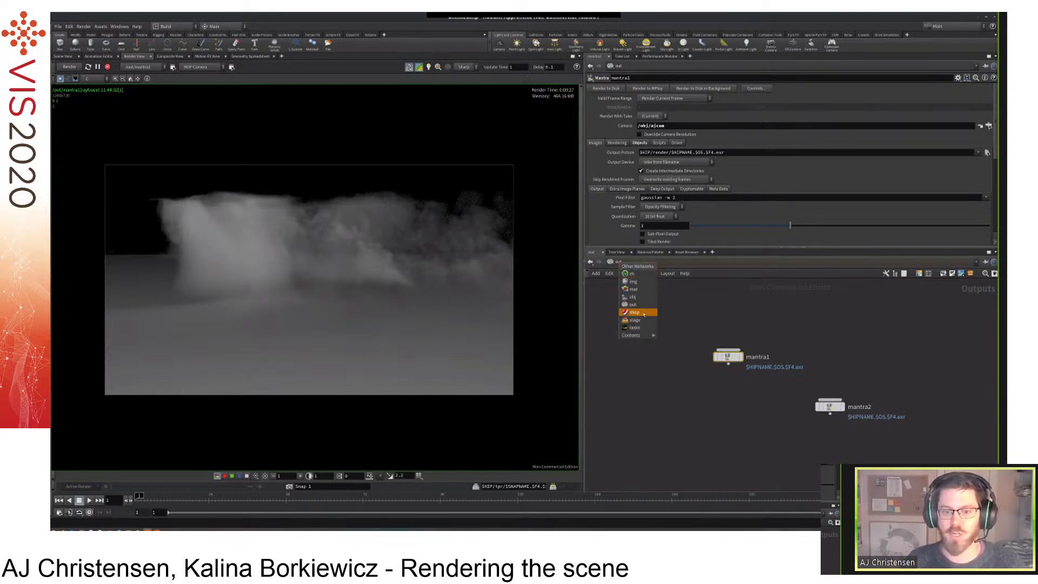
click(632, 253)
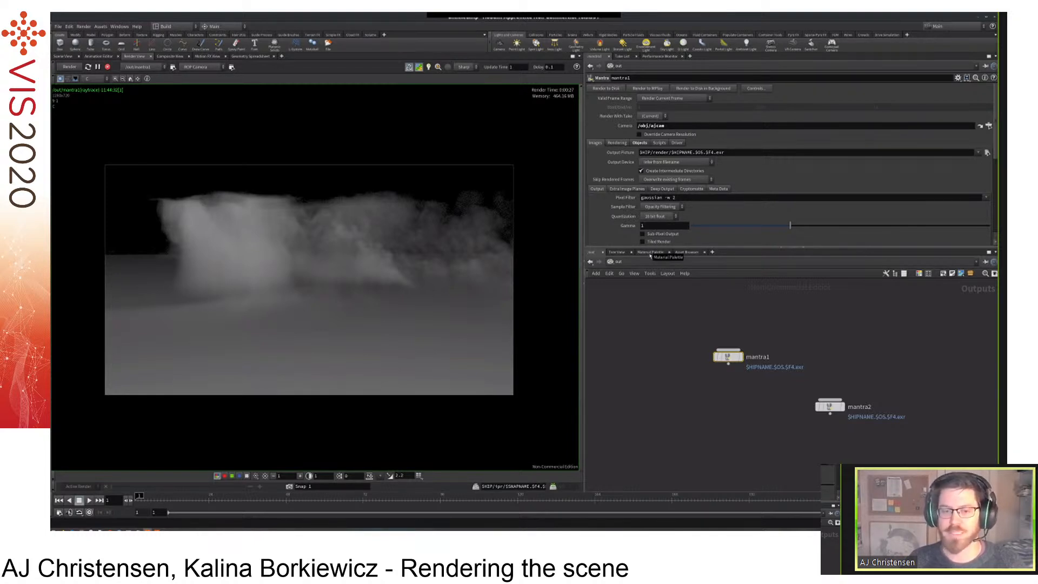
click(651, 252)
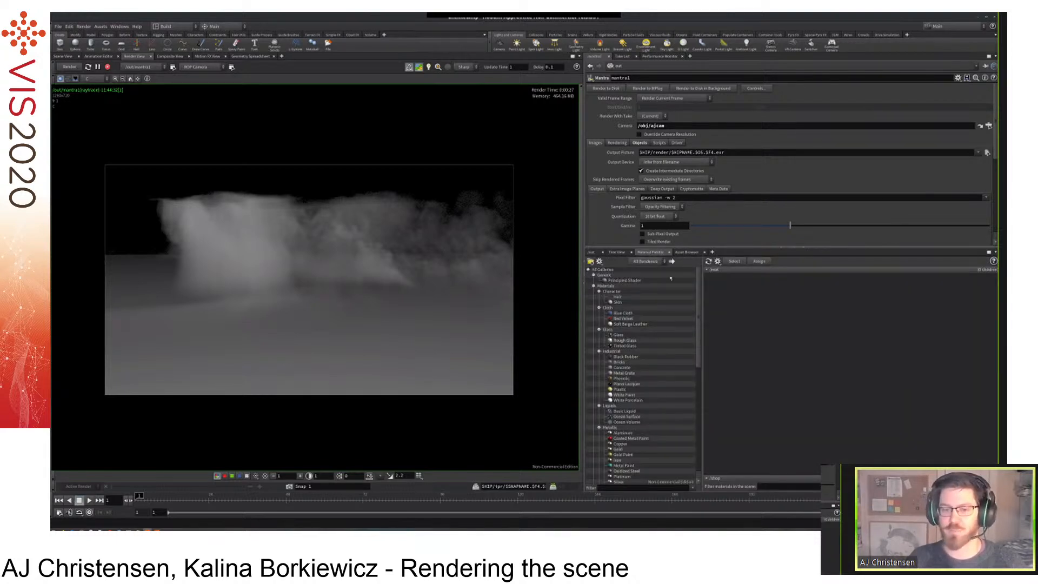
drag(692, 248, 692, 221)
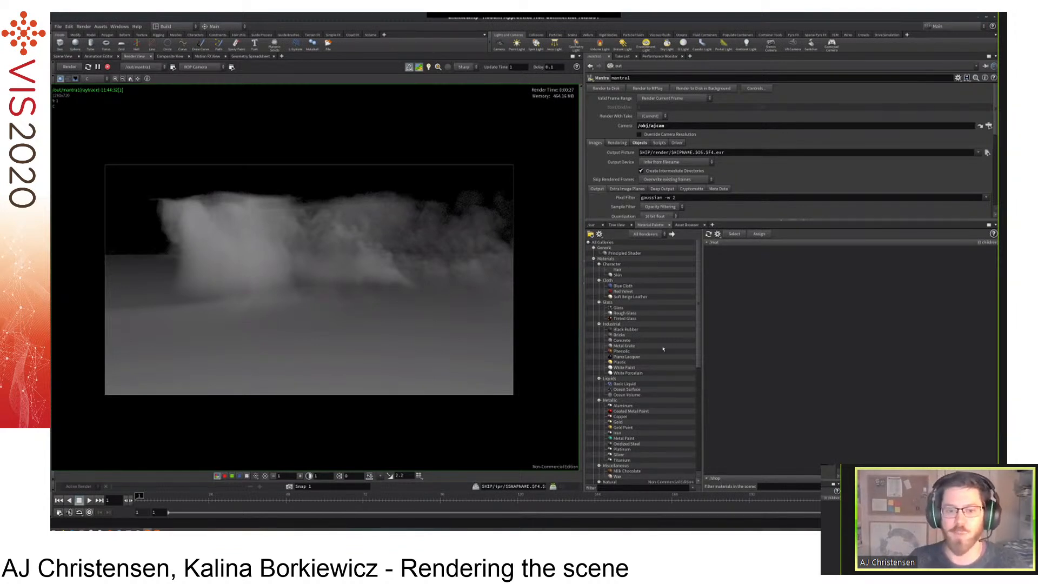
Find Billowy Smoke among the Volume materials in the gallery and add it to the /mat network.
scroll(664, 355, down, 5)
drag(698, 376, 699, 407)
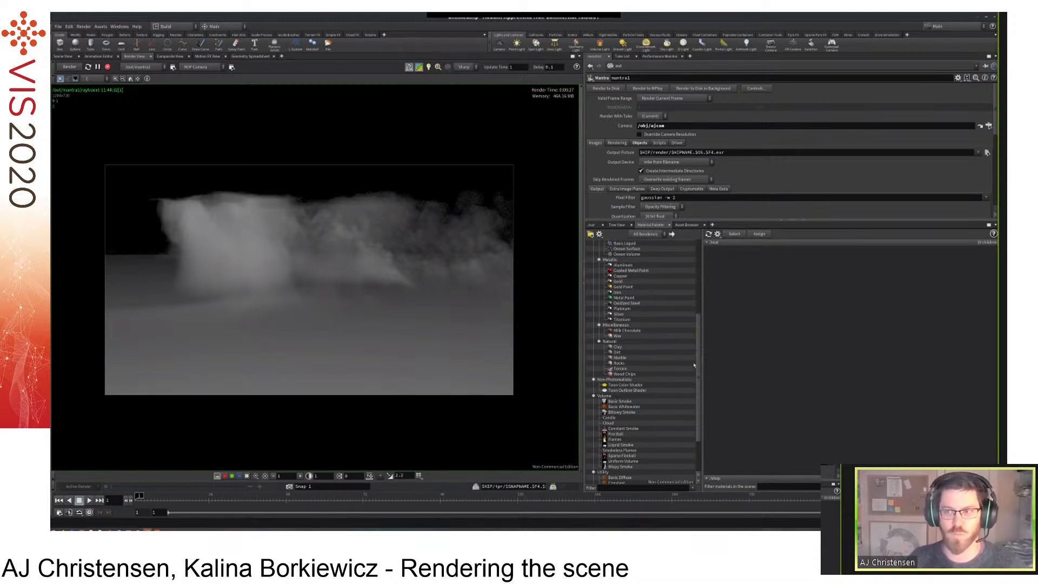
scroll(670, 404, down, 3)
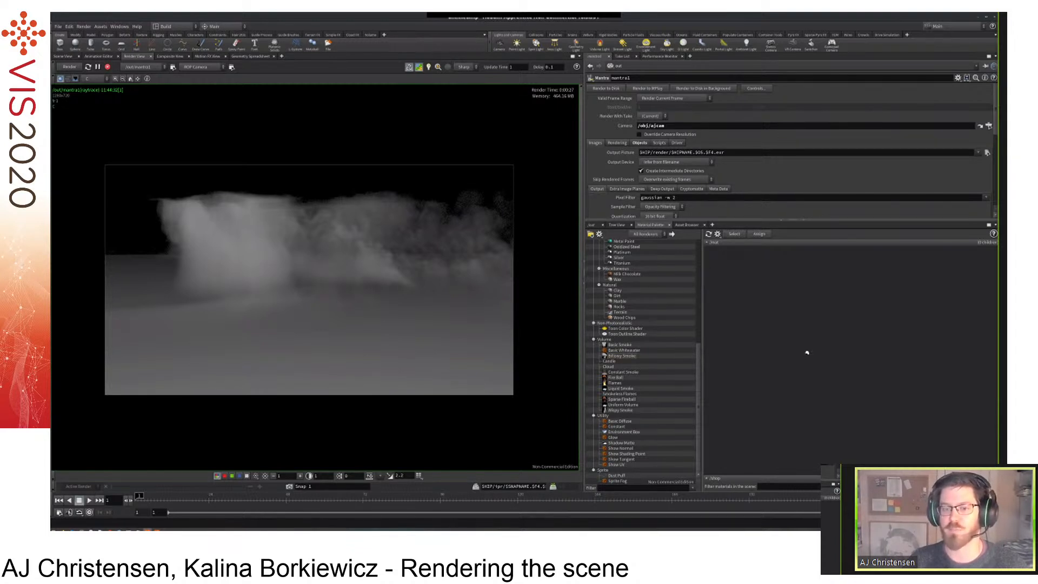
click(625, 357)
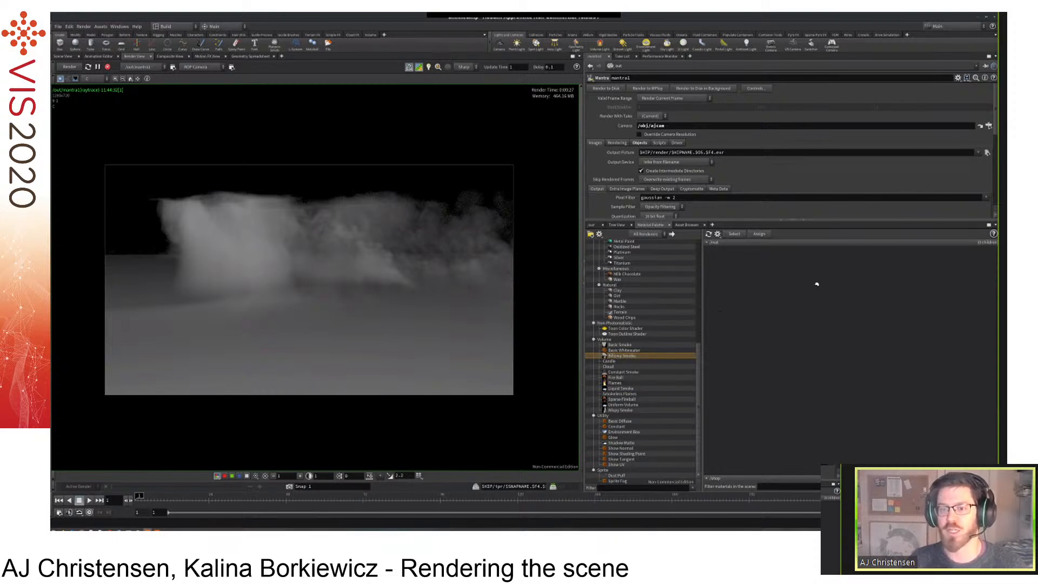
drag(623, 356, 743, 272)
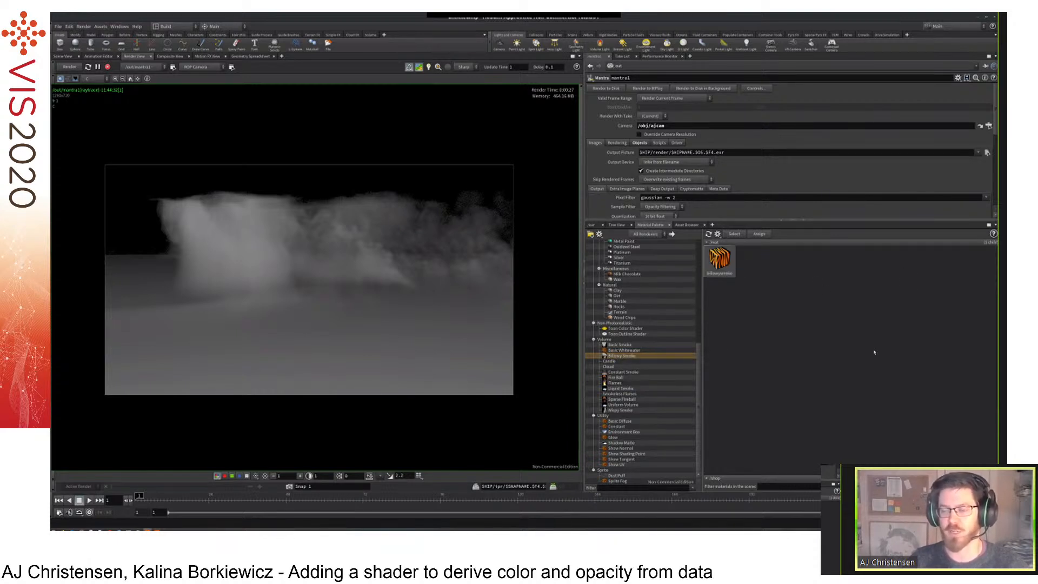
Select the billowysmoke material, show its node in the /mat network and enter its internal shader network.
click(720, 260)
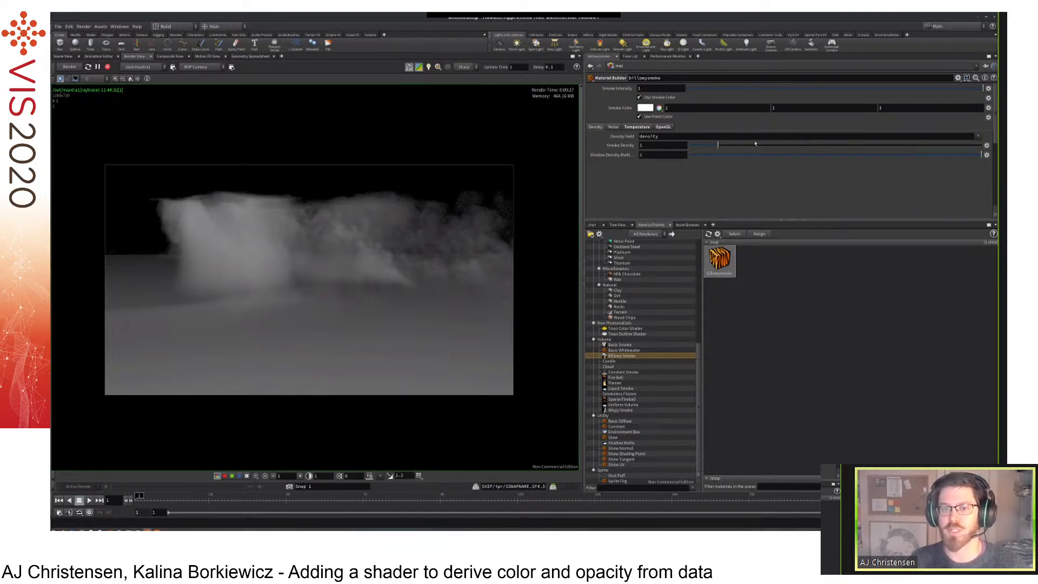
click(593, 225)
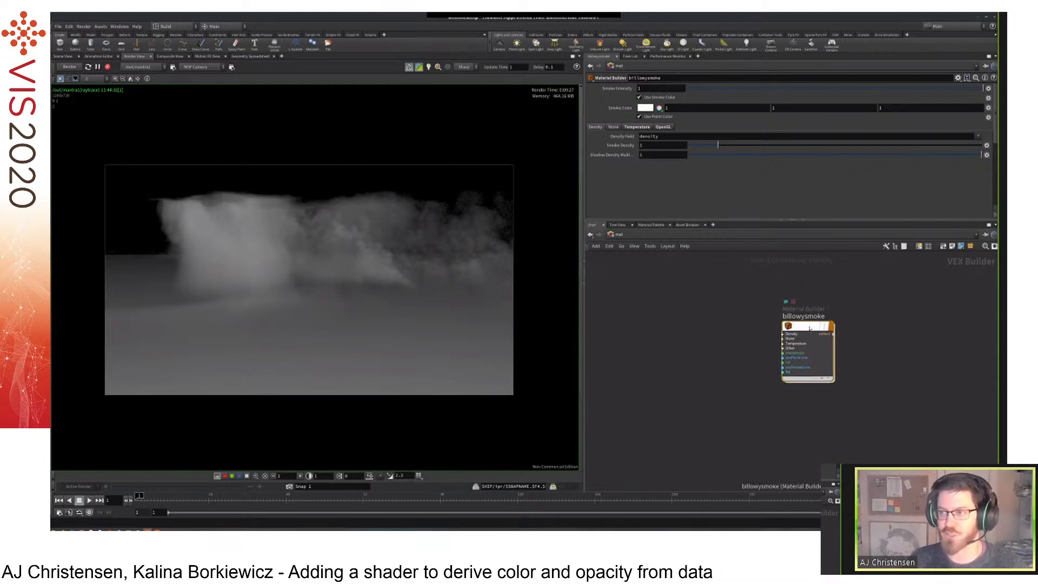
mouse_move(779, 339)
drag(812, 327, 819, 325)
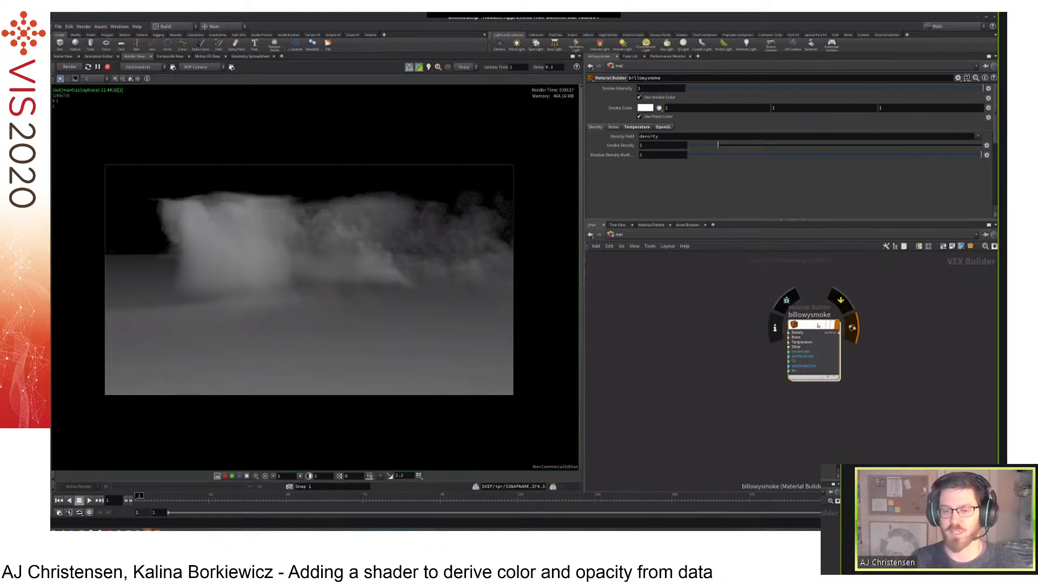
key(i)
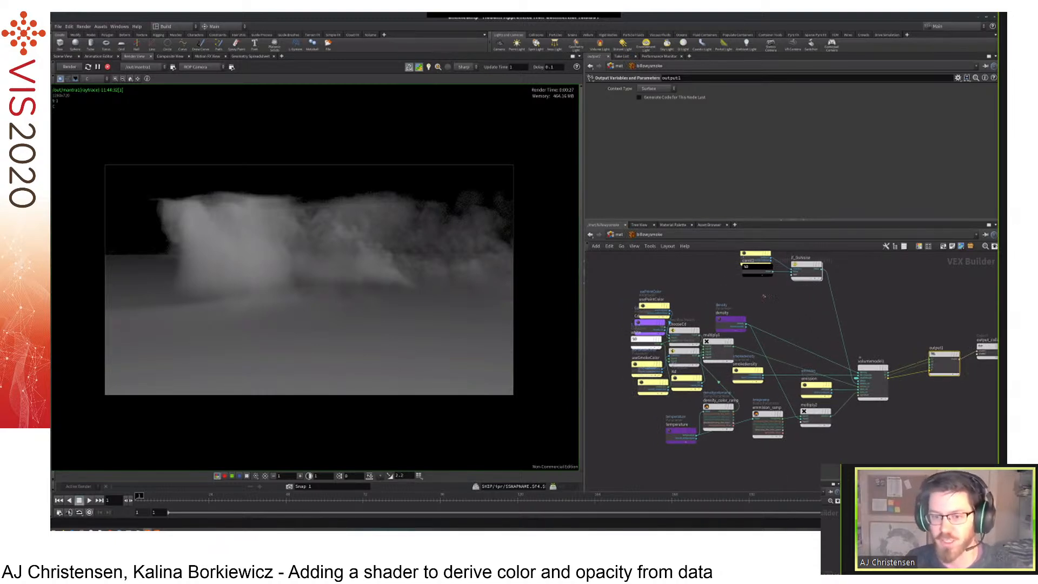
Spread apart the overlapping color input nodes and the temperature node in the billowysmoke network.
drag(754, 306, 683, 312)
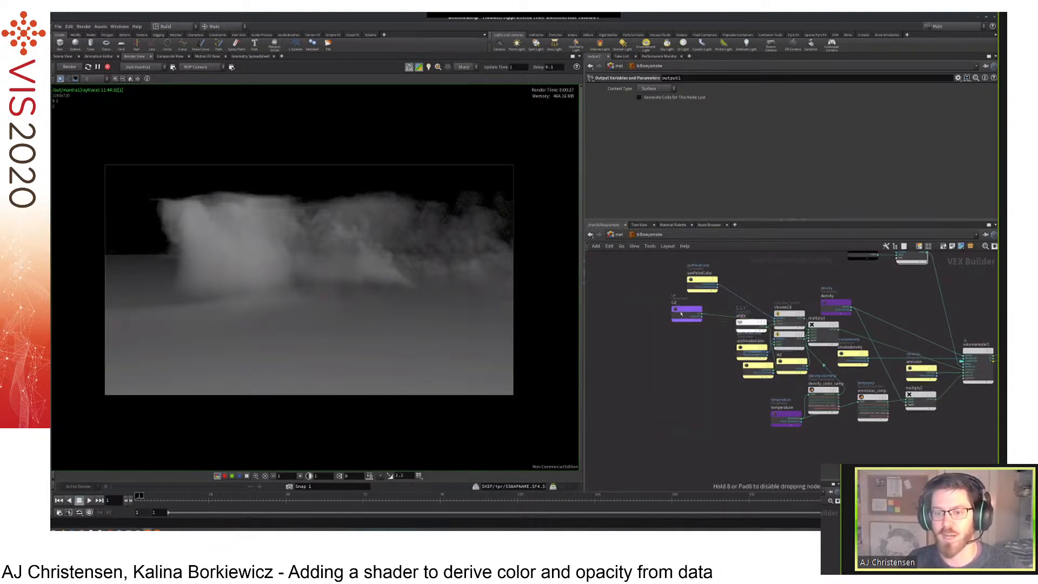
drag(755, 323, 683, 347)
drag(753, 349, 722, 400)
middle_drag(768, 383, 653, 344)
drag(668, 376, 690, 359)
middle_drag(797, 259, 757, 314)
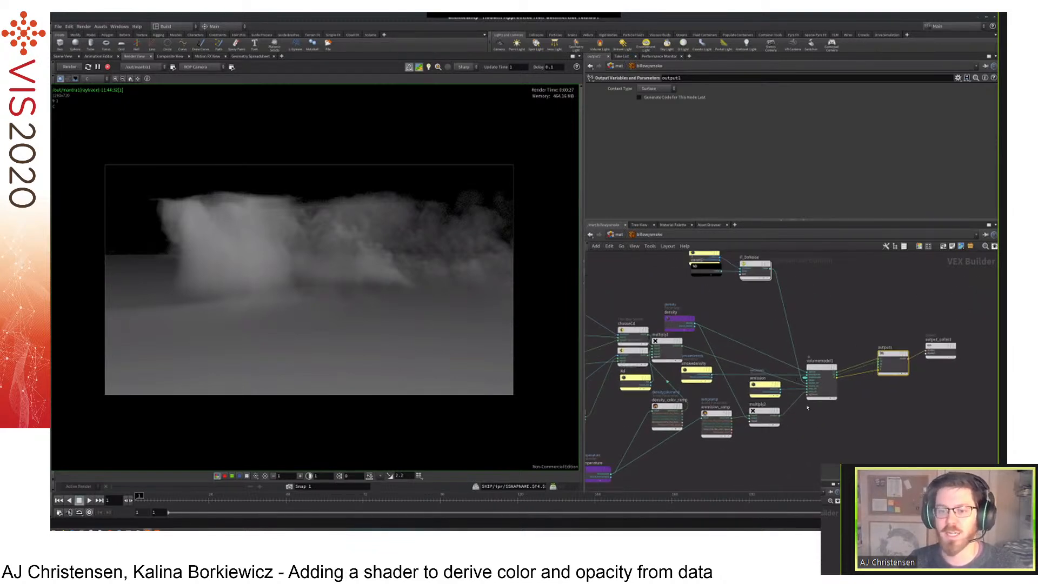
Examine volumemodel1's inputs and outputs, look at its internal network and return to the billowysmoke level.
scroll(807, 415, up, 5)
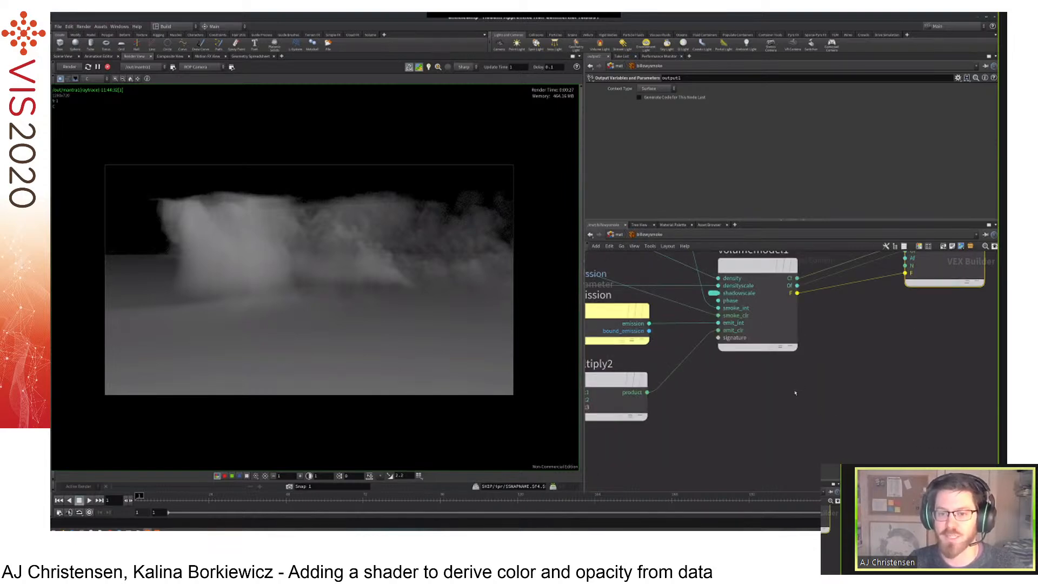
scroll(795, 393, down, 4)
double_click(765, 283)
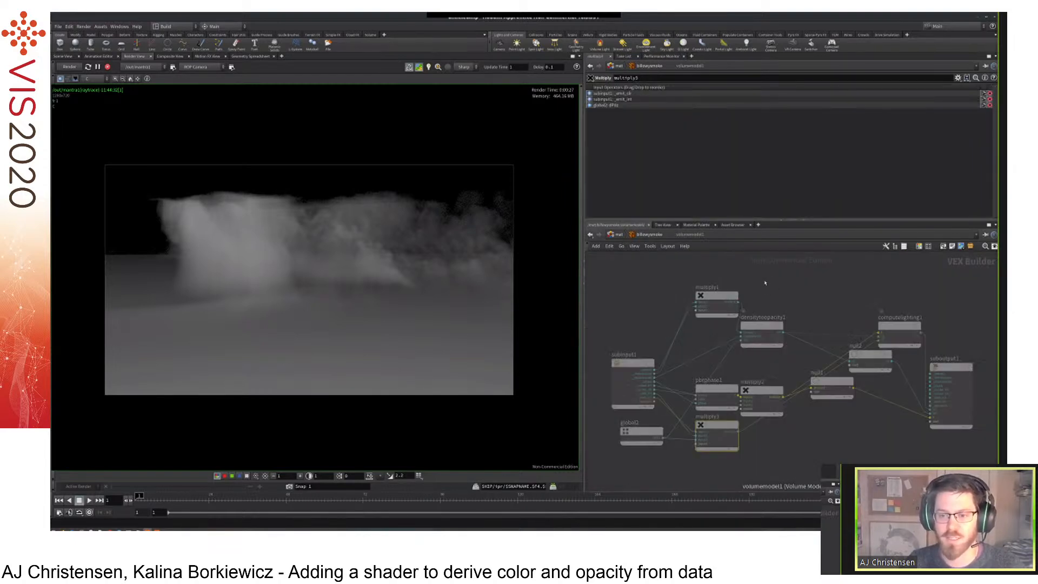
click(649, 234)
middle_drag(846, 367, 855, 379)
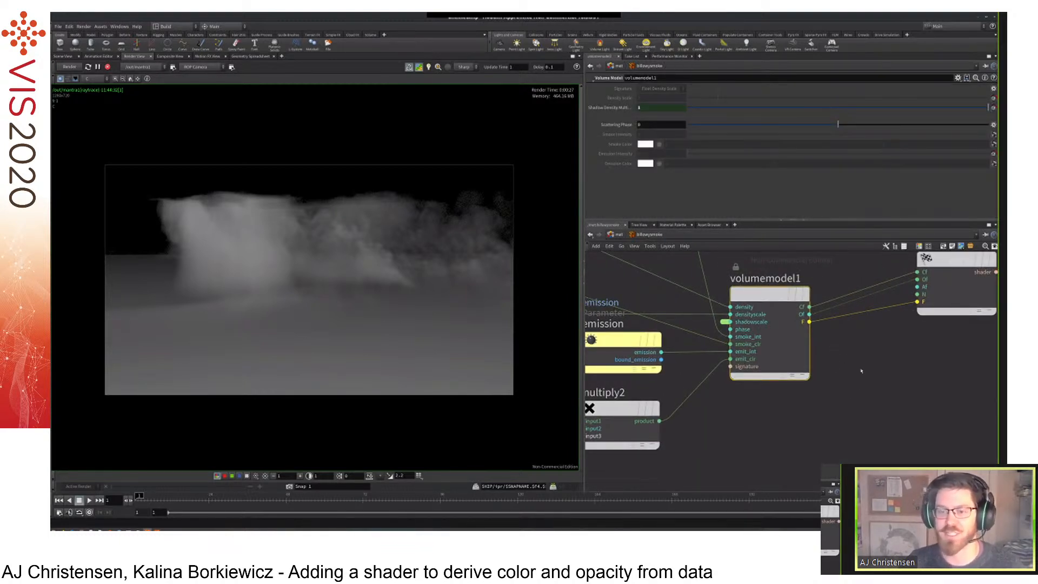
Move the volumemodel1 node closer to output1 in the billowysmoke network.
scroll(862, 371, down, 3)
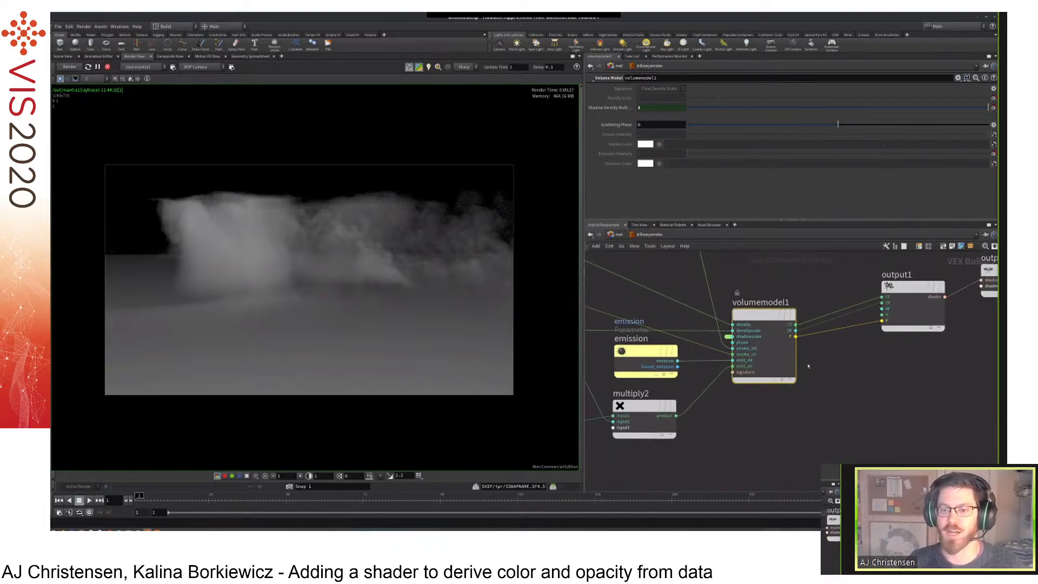
middle_drag(825, 393, 806, 391)
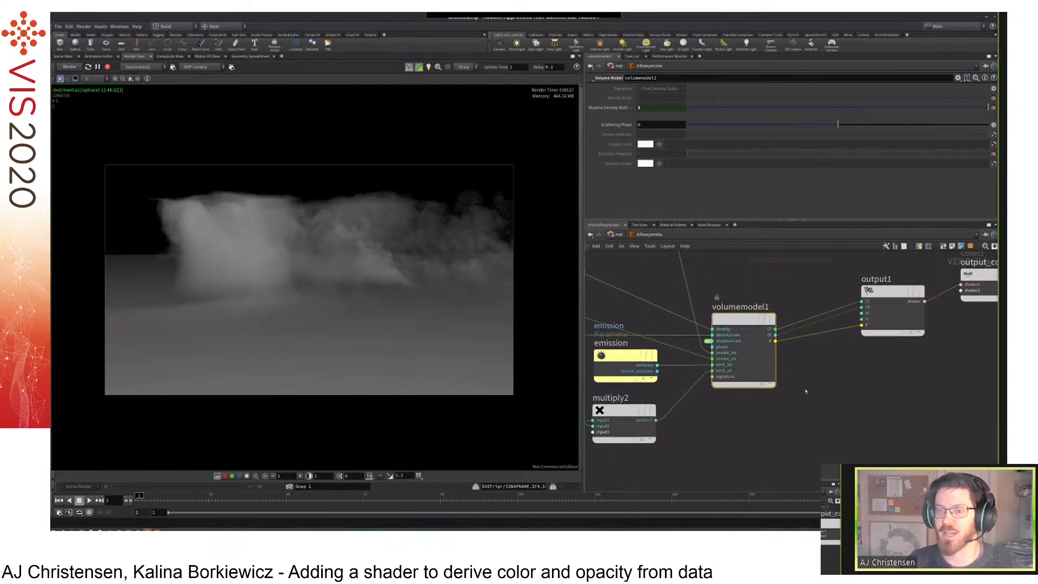
scroll(801, 406, down, 5)
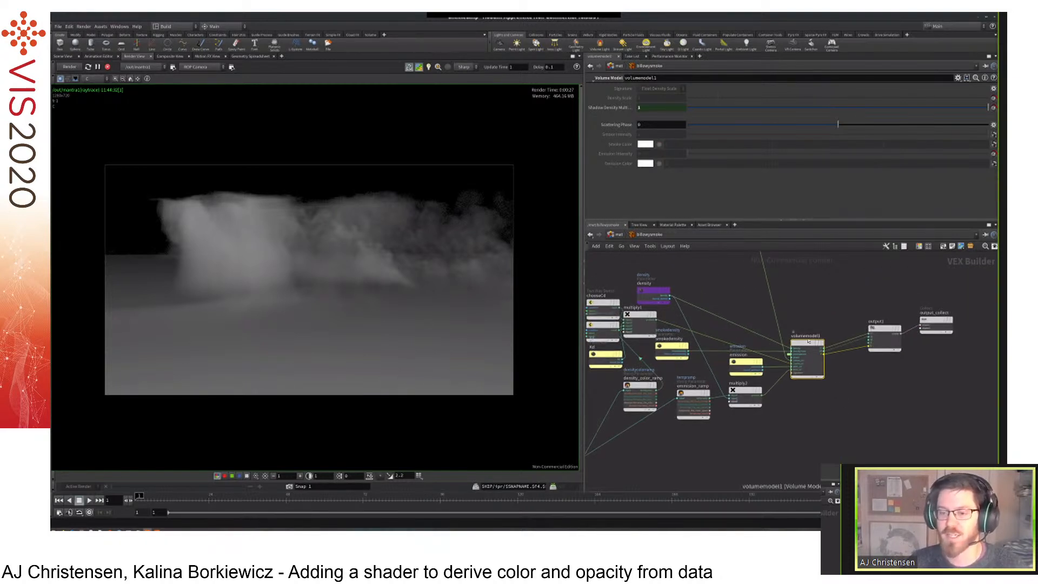
drag(809, 341, 821, 324)
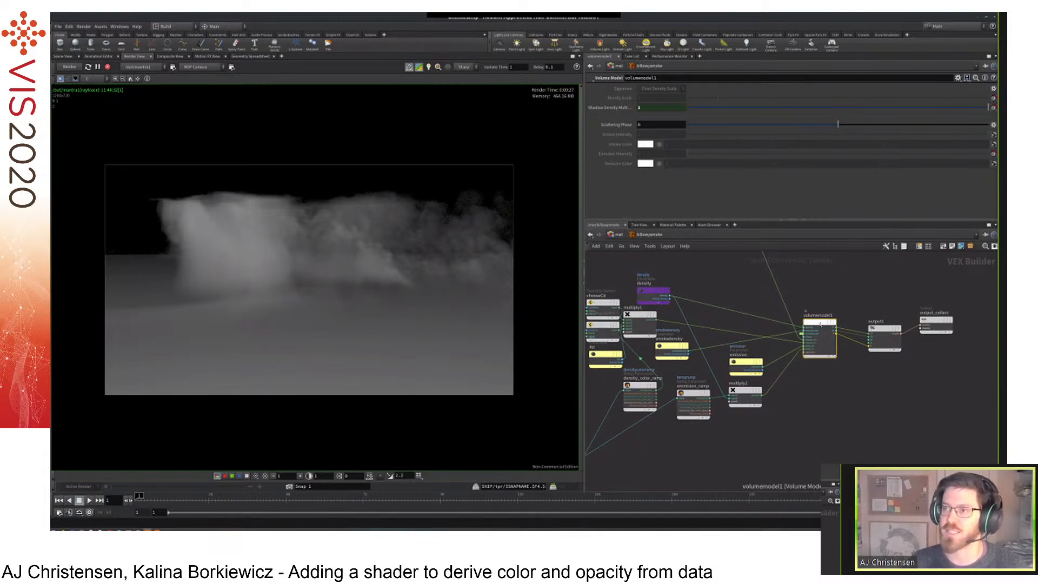
middle_drag(821, 325, 826, 337)
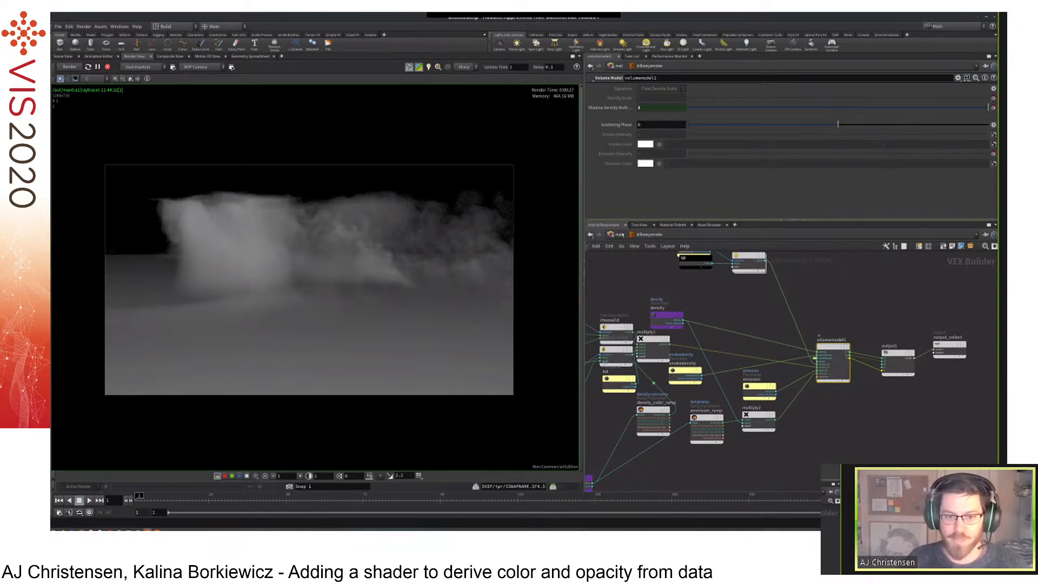
Return to the /mat level, enlarge the parameter pane and set billowysmoke's Smoke Color to pure red (FF0000).
click(618, 234)
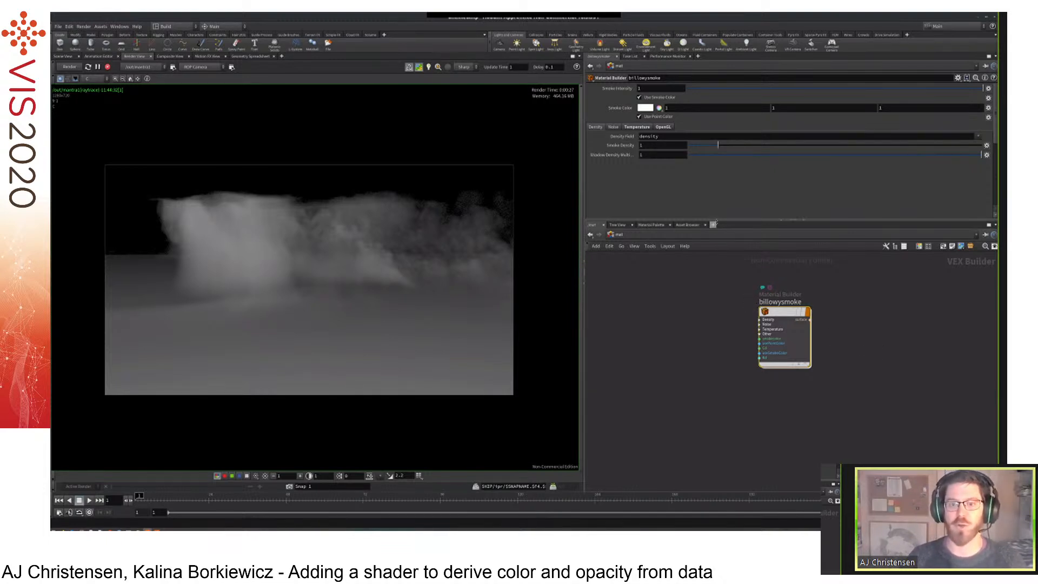
drag(713, 221, 716, 267)
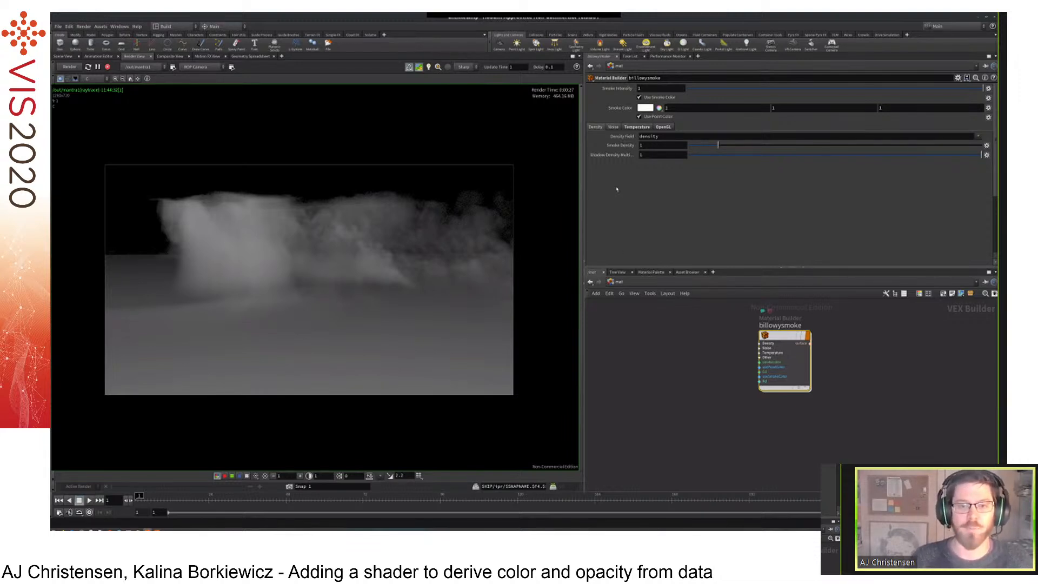
click(639, 108)
click(611, 65)
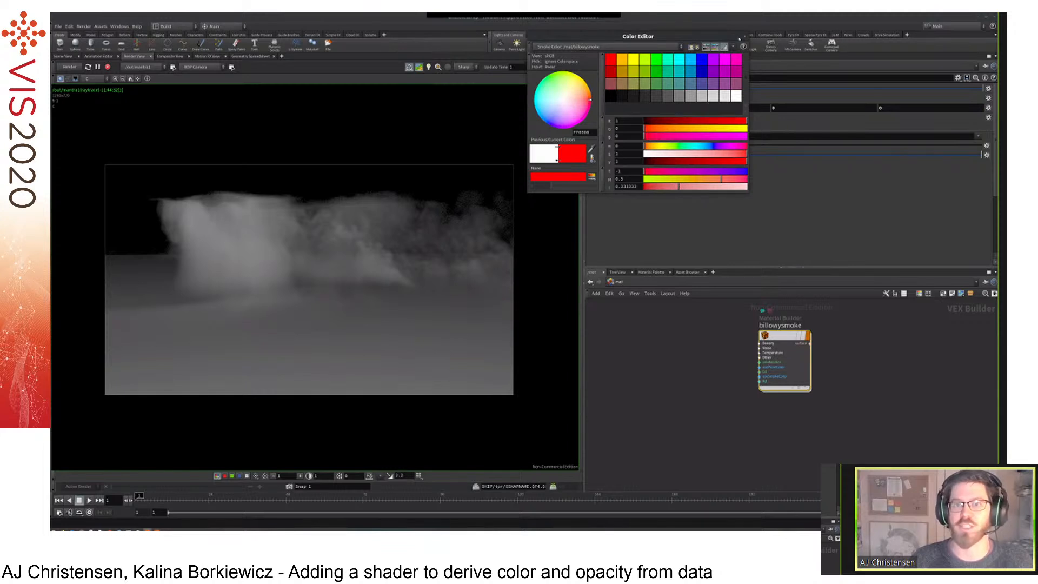
click(744, 37)
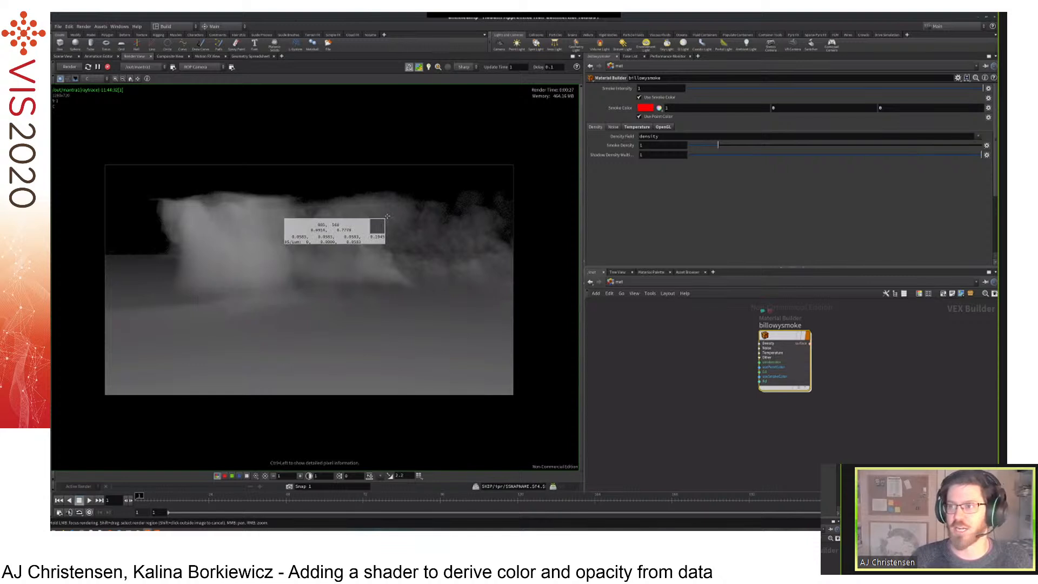
Go to the obj network, rename the file1 geometry node as tornado and check the refreshed render.
click(619, 282)
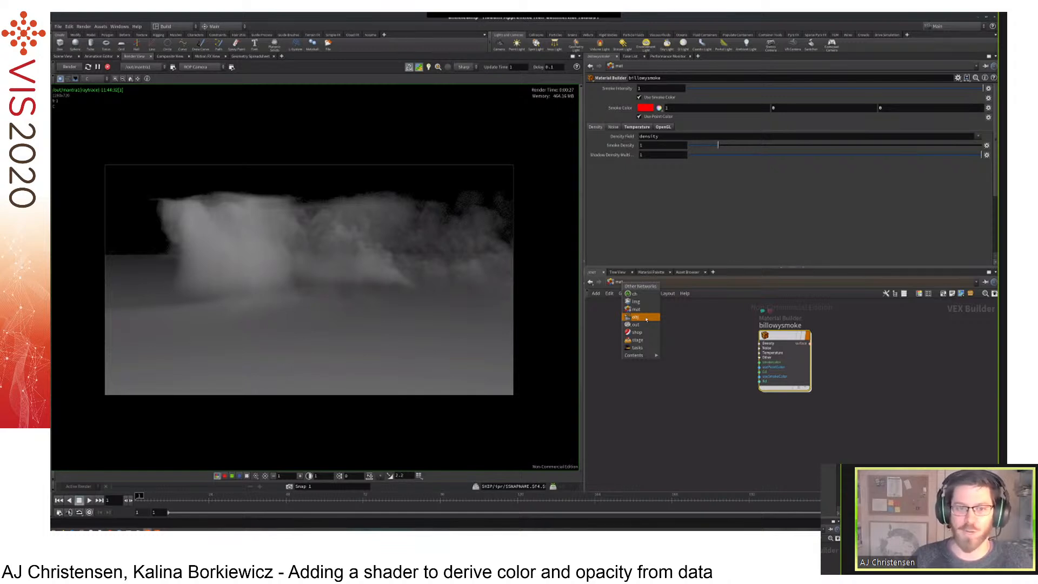
click(646, 320)
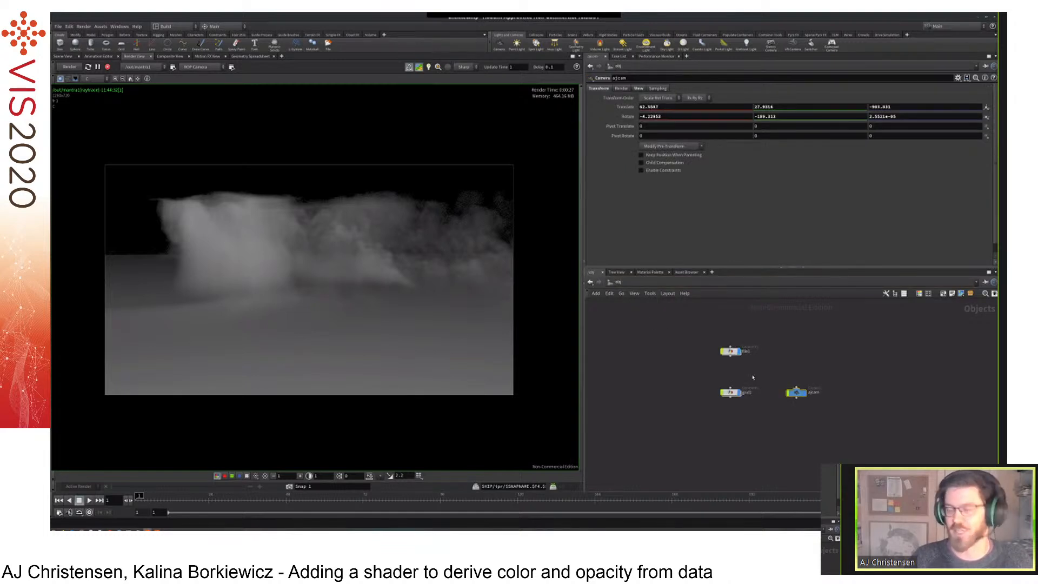
drag(693, 338, 731, 350)
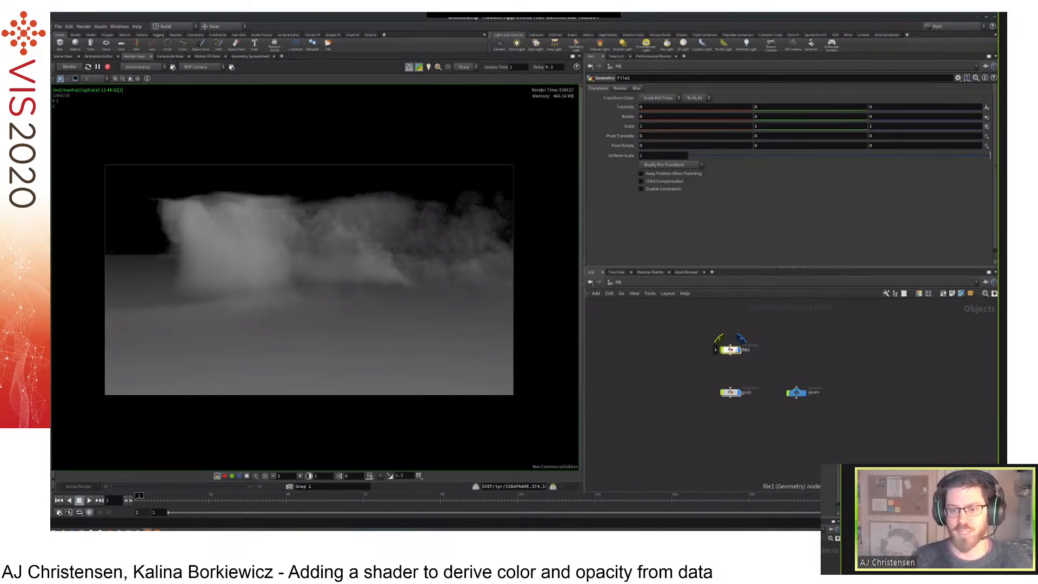
double_click(748, 350)
text(tornado)
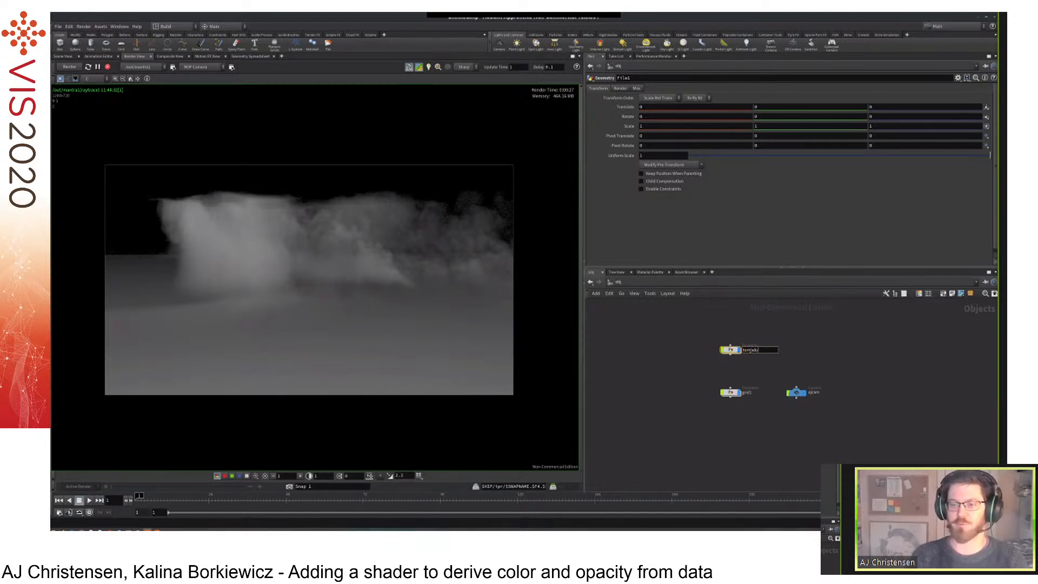
key(Return)
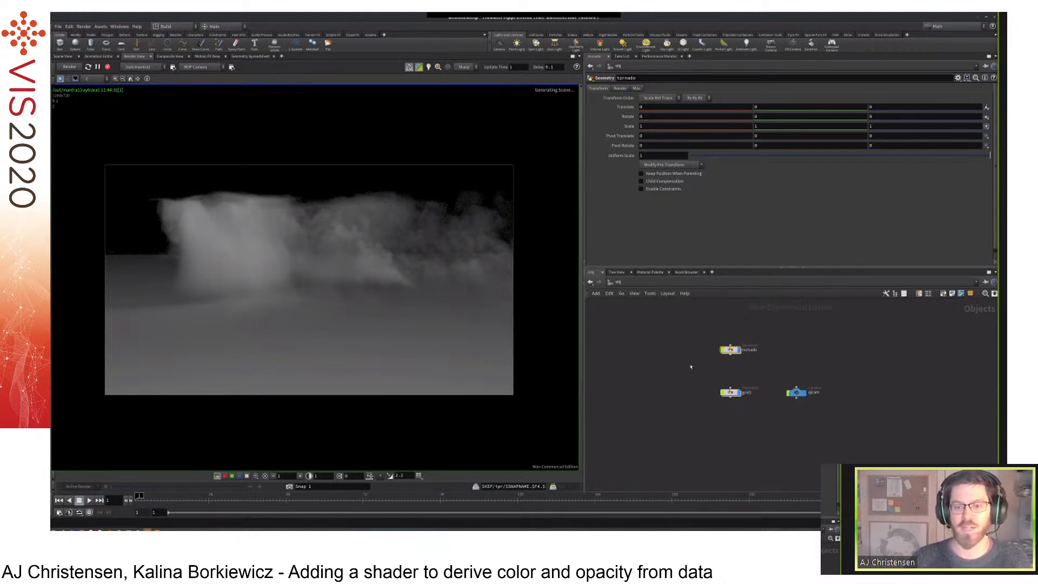
middle_drag(691, 367, 686, 369)
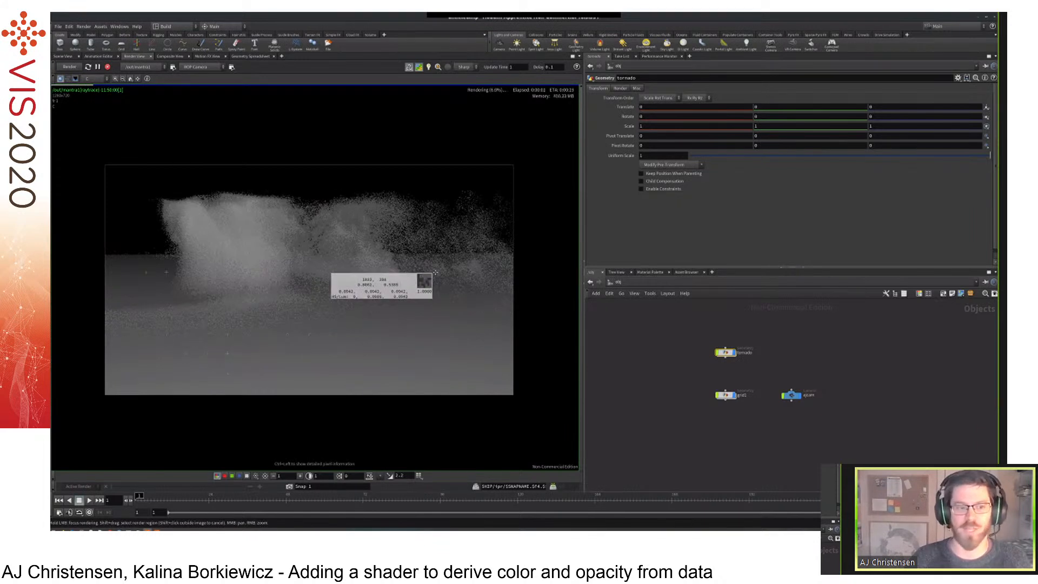
ctrl+click(361, 216)
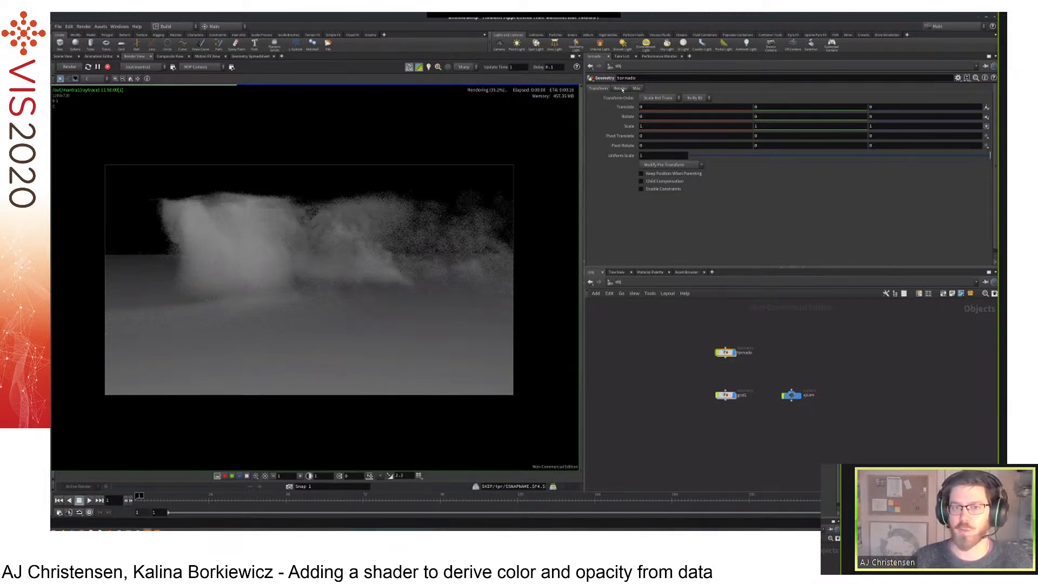
Assign /mat/billowysmoke as the tornado object's render material.
click(621, 89)
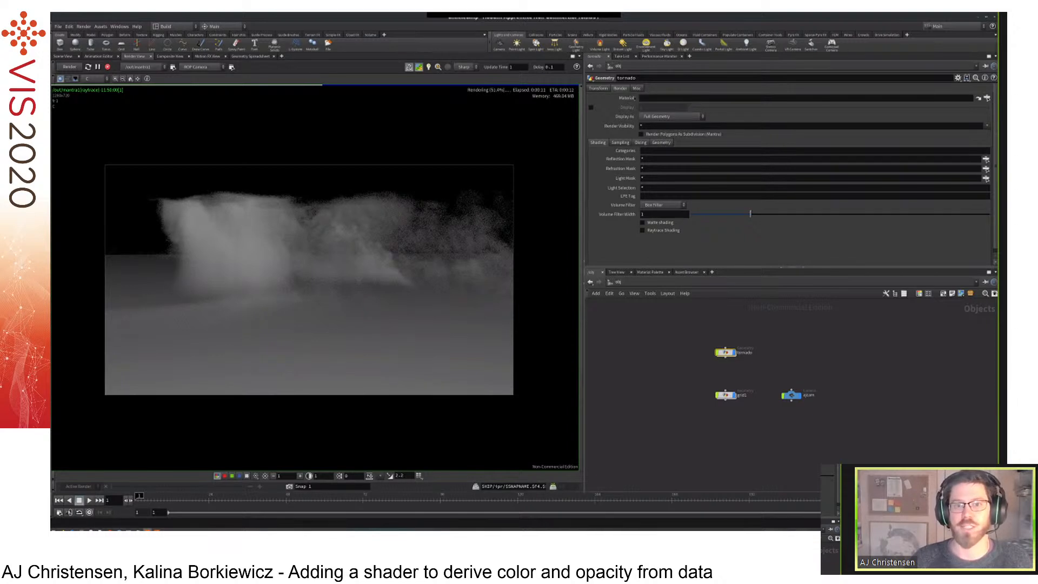
click(987, 99)
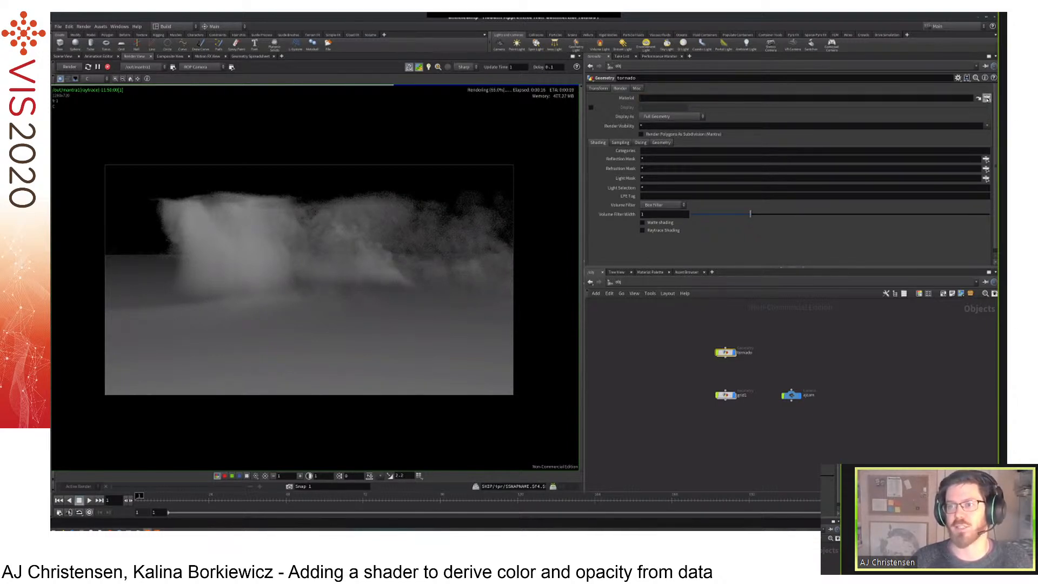
click(914, 56)
double_click(946, 61)
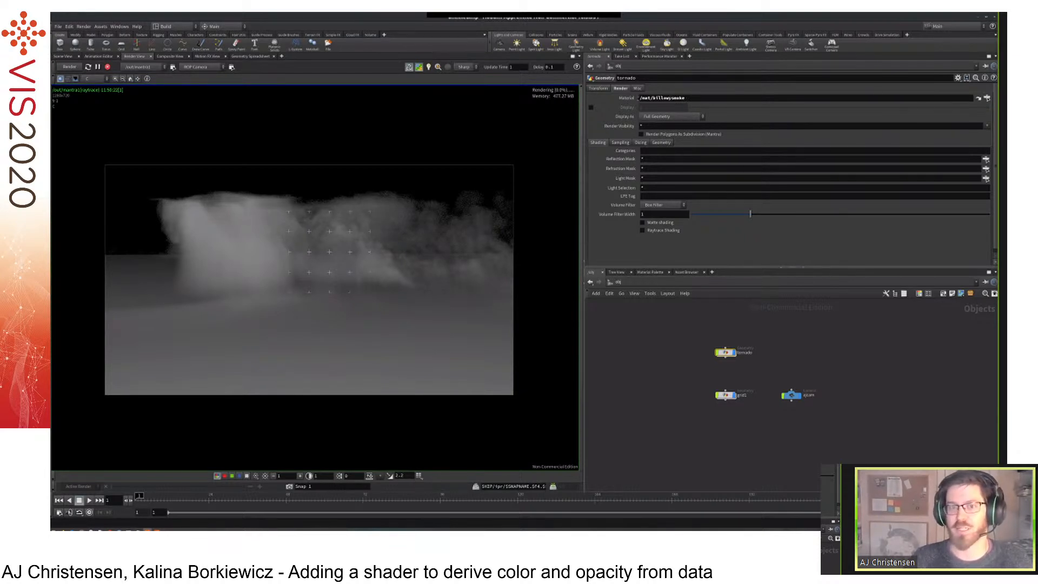
triple_click(706, 96)
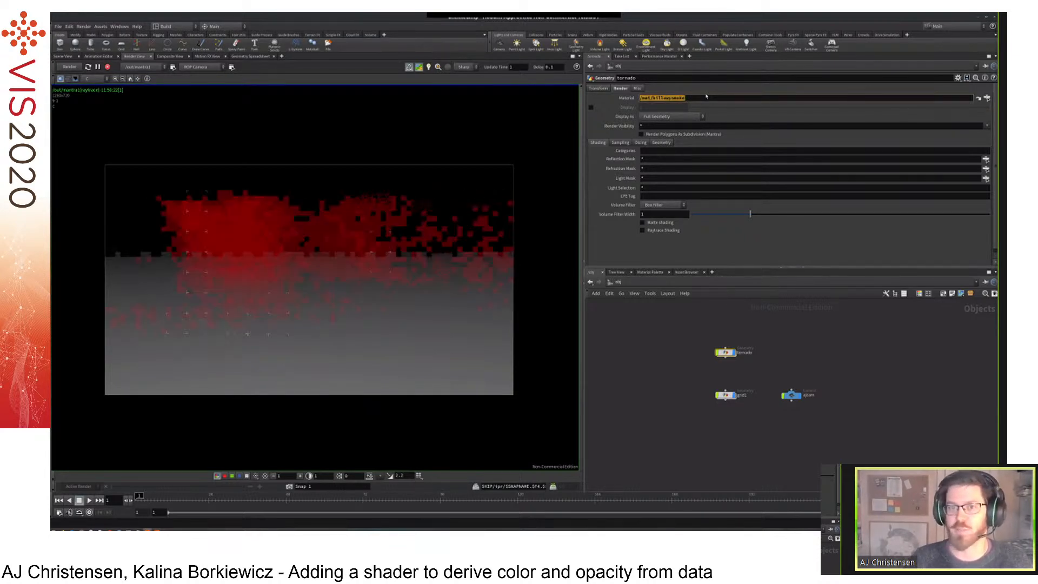
click(704, 97)
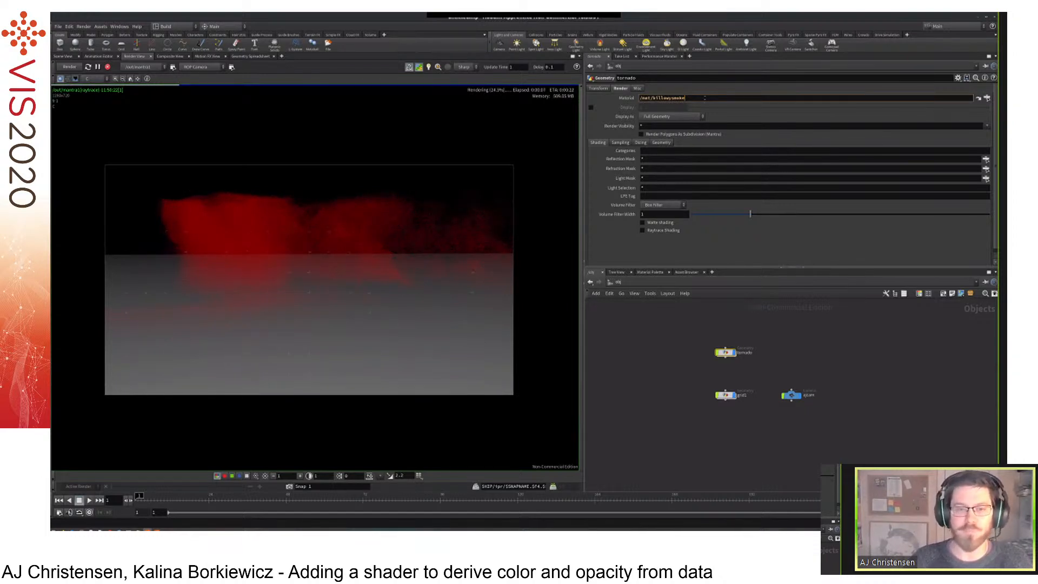
Open the billowysmoke material assigned to the tornado object and give its network view more room.
ctrl+click(429, 203)
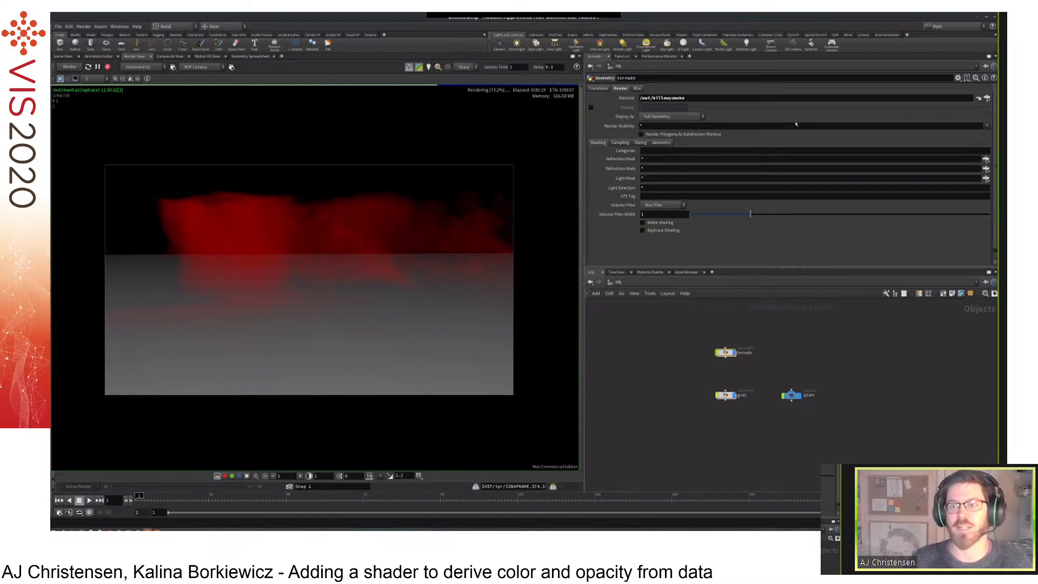
click(653, 283)
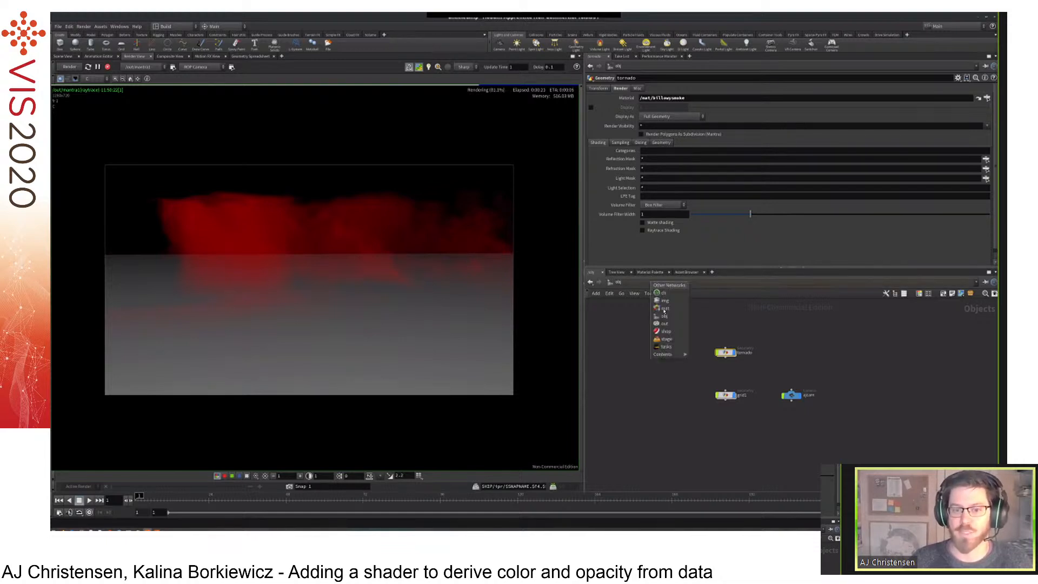
click(696, 213)
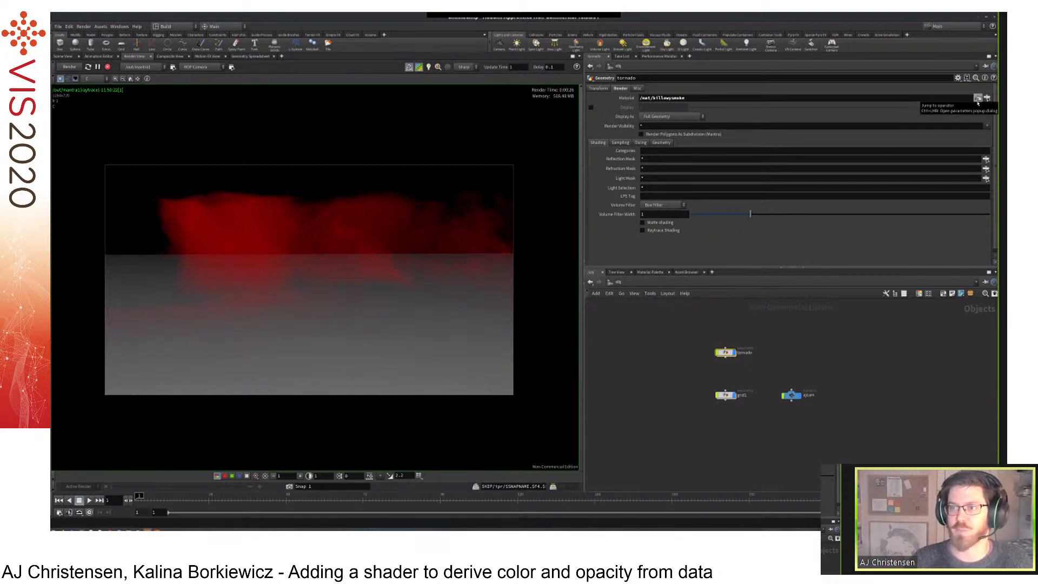
click(978, 99)
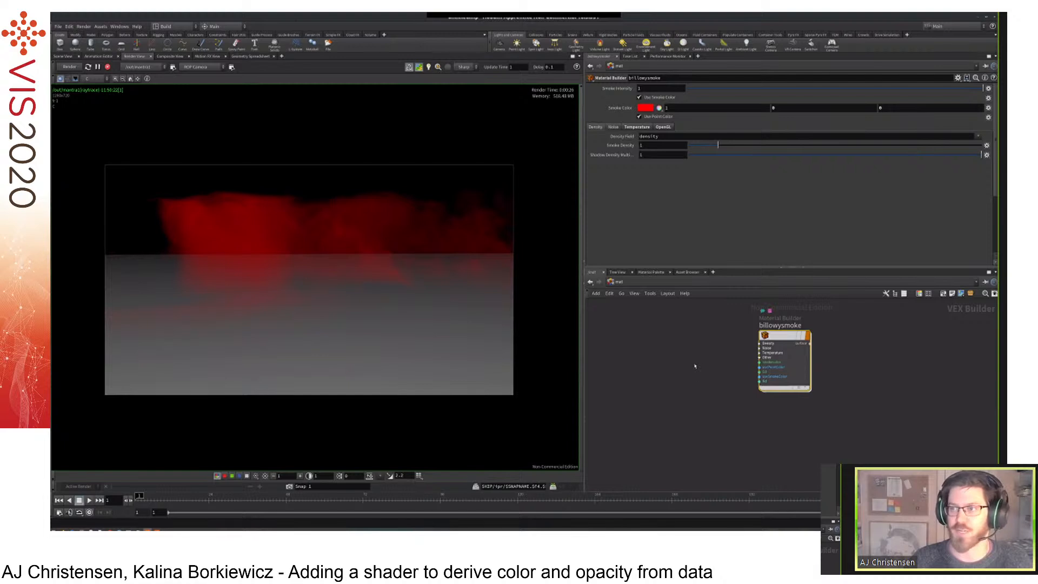
middle_drag(695, 366, 690, 392)
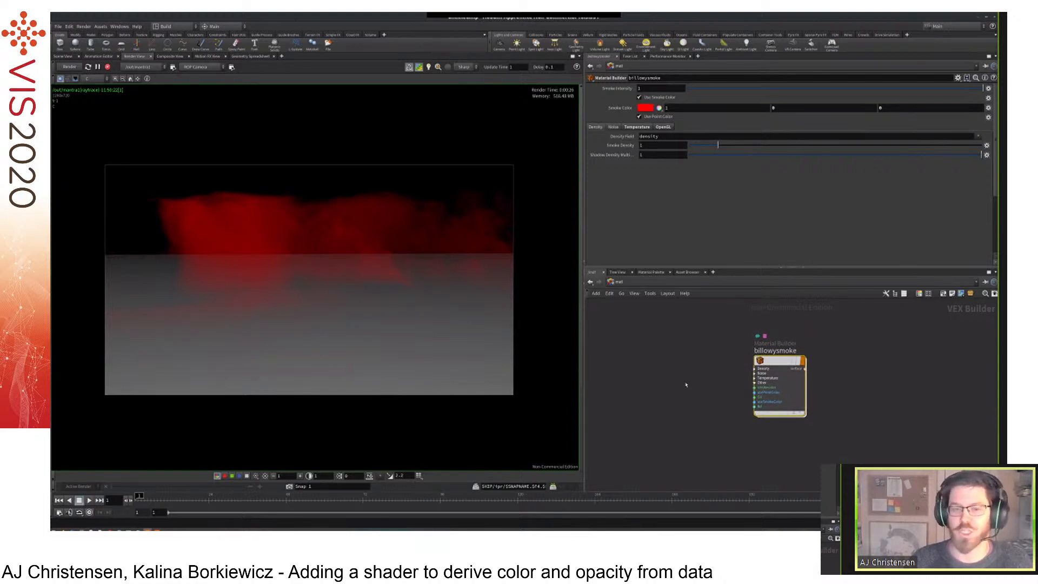
drag(577, 245, 577, 218)
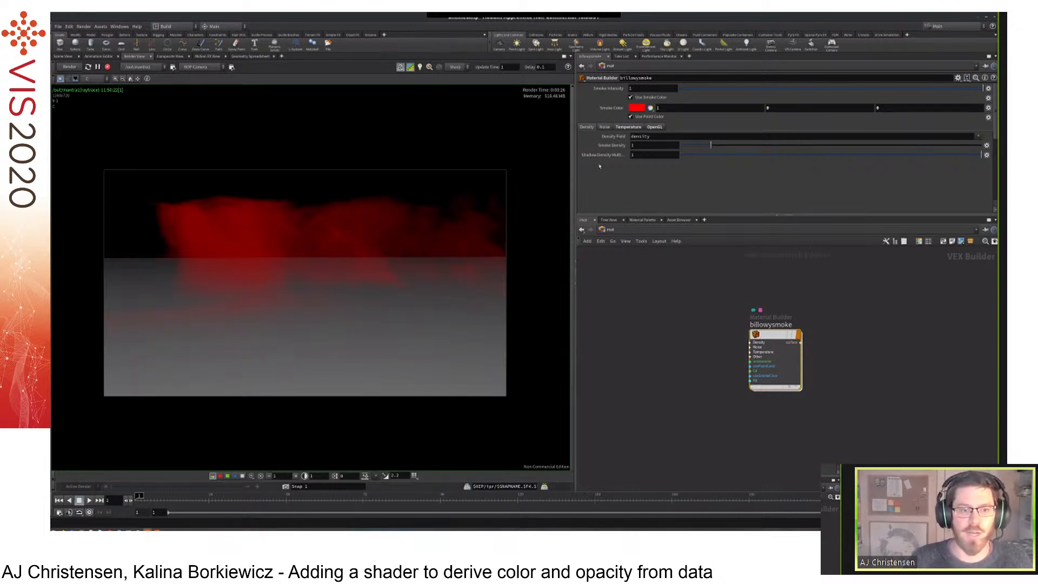
drag(768, 357, 738, 368)
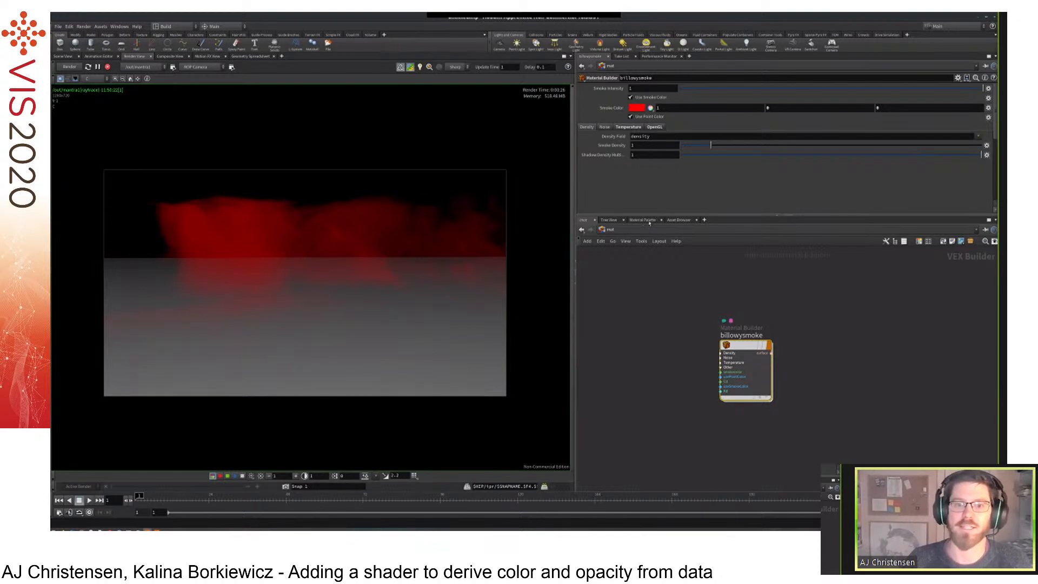
Set the billowysmoke material's temperature Emission to 0.
click(625, 127)
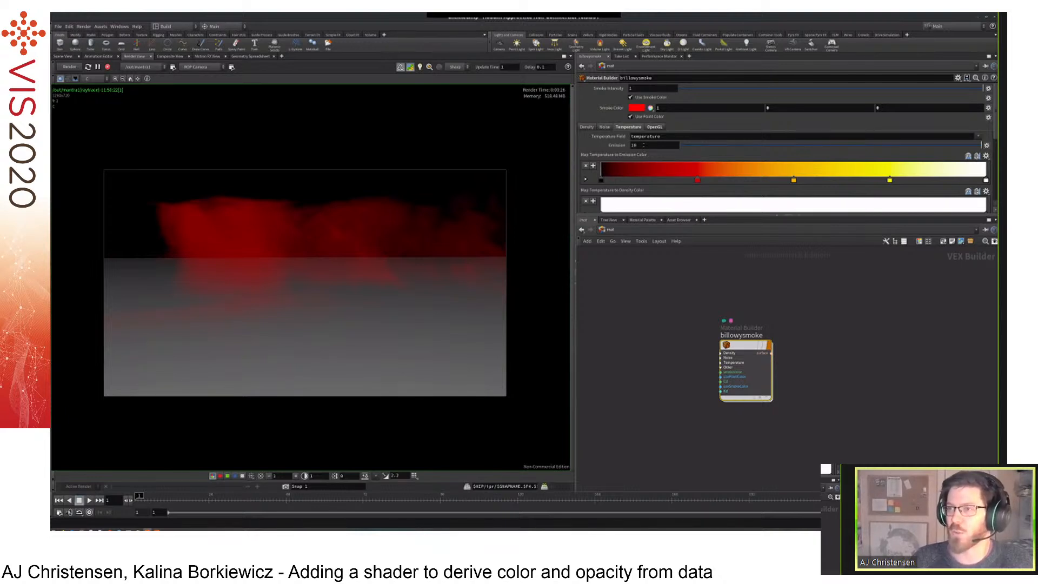
double_click(644, 144)
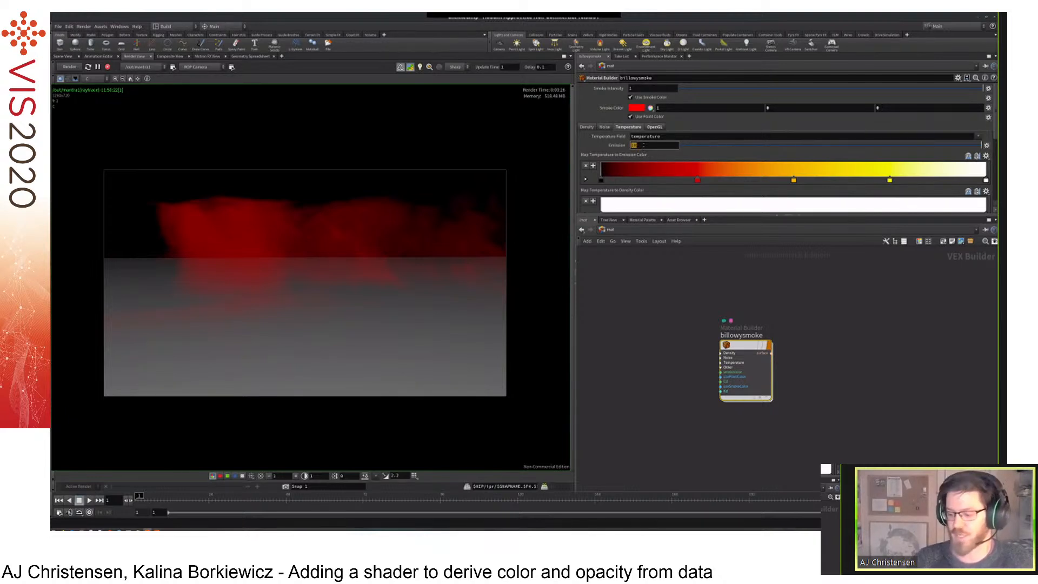
text(0)
key(Return)
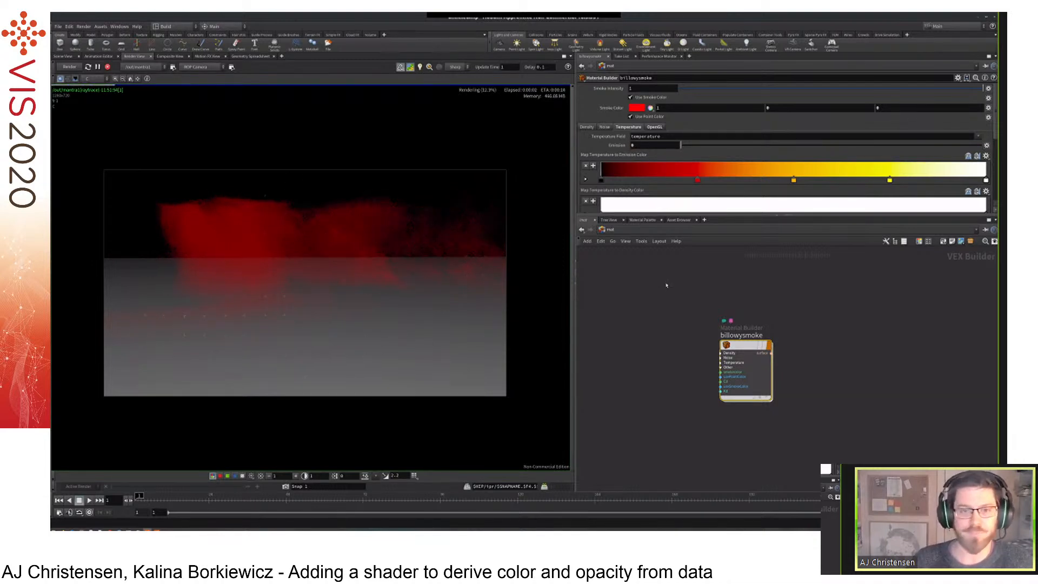
Set the billowysmoke Smoke Density to 10 and inspect the smoke in the render.
click(594, 127)
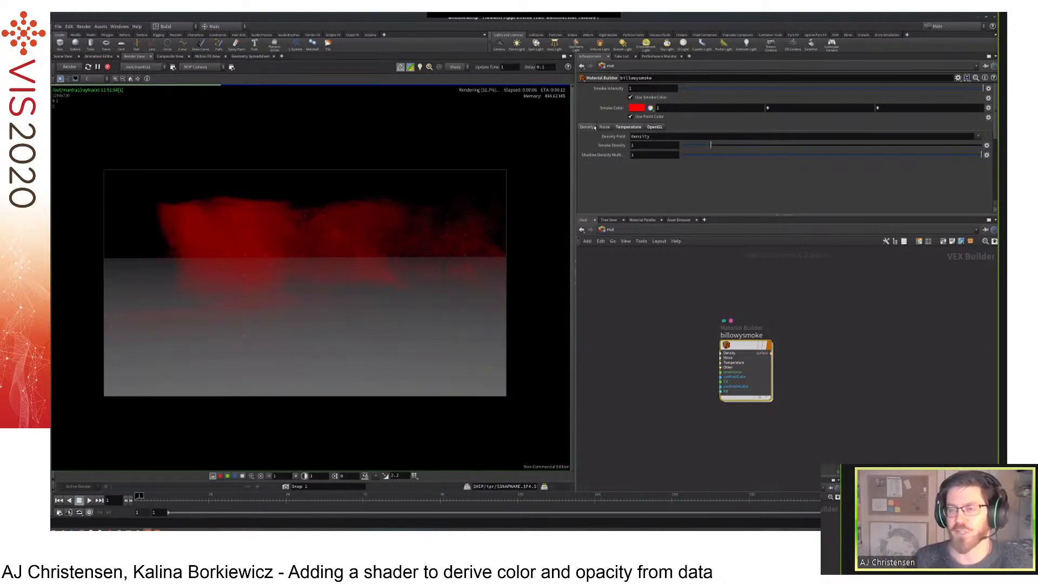
middle_drag(363, 249, 369, 254)
right_drag(342, 258, 402, 245)
ctrl+drag(401, 246, 428, 216)
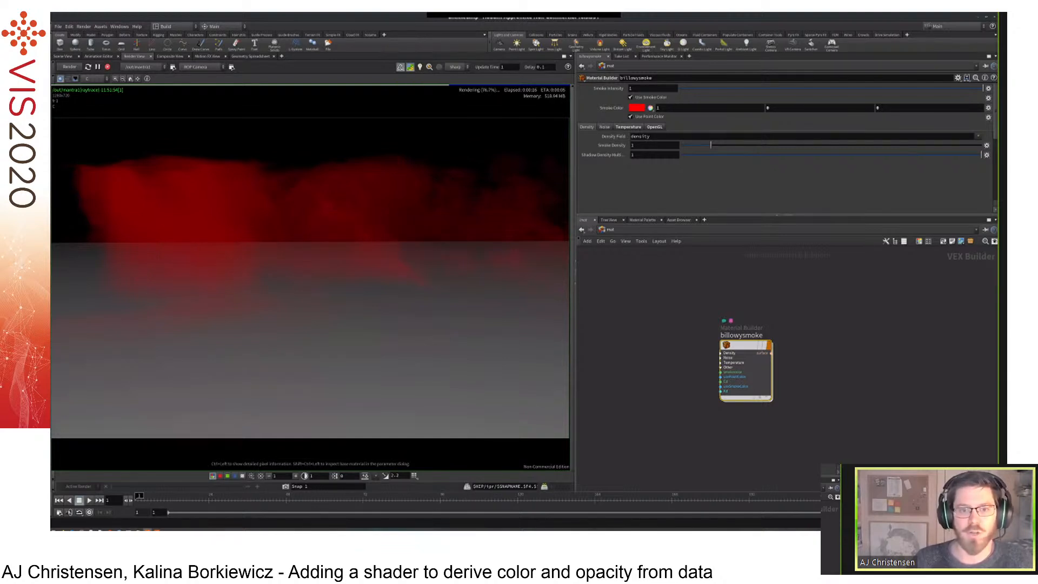
click(634, 145)
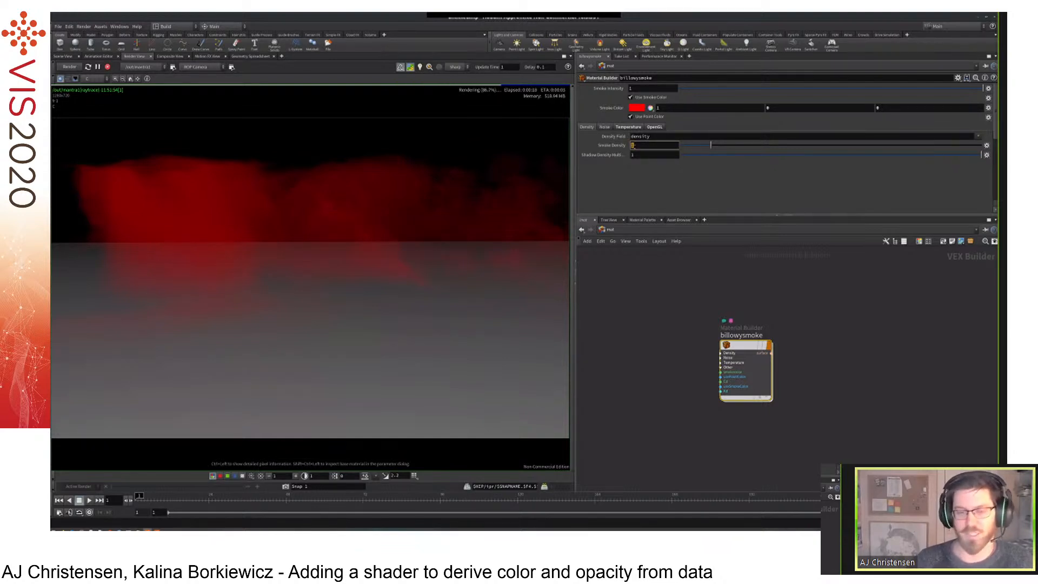
text(10)
key(Return)
ctrl+drag(446, 227, 485, 192)
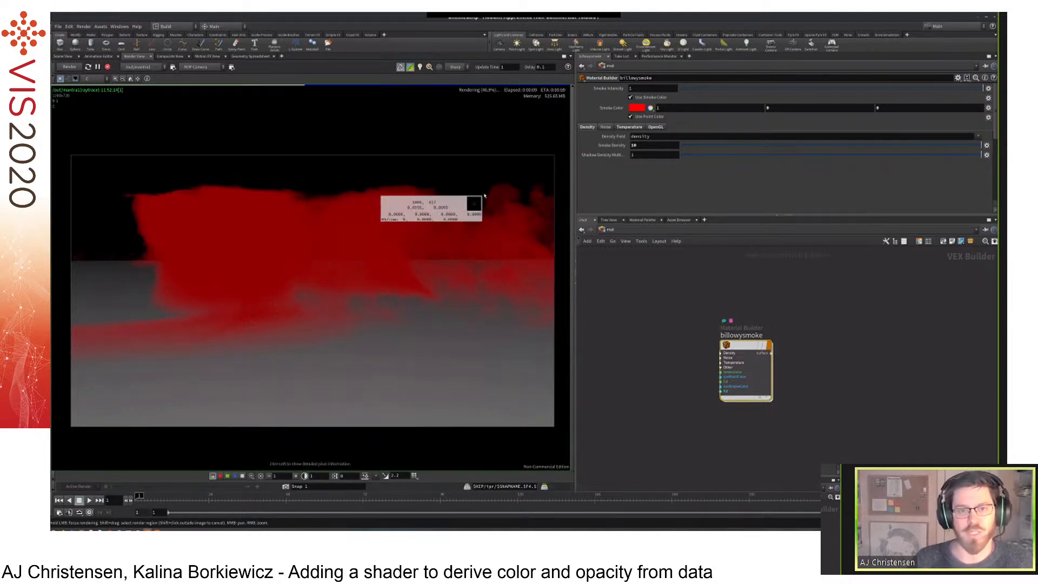
Change the billowysmoke Smoke Color to white and inspect the smoke's edges and billows in the render.
click(636, 109)
click(737, 97)
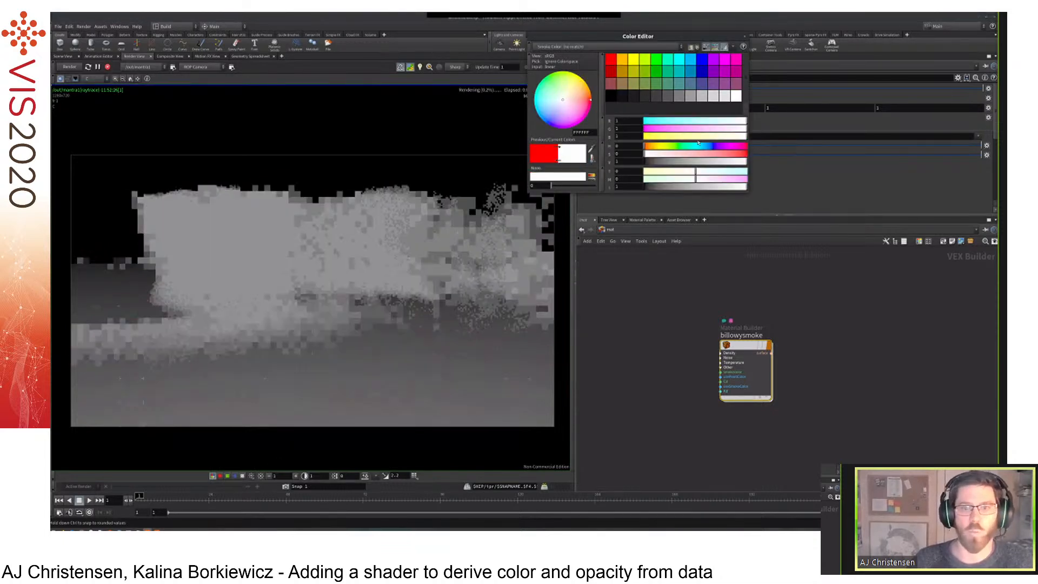
click(744, 37)
ctrl+drag(266, 283, 392, 231)
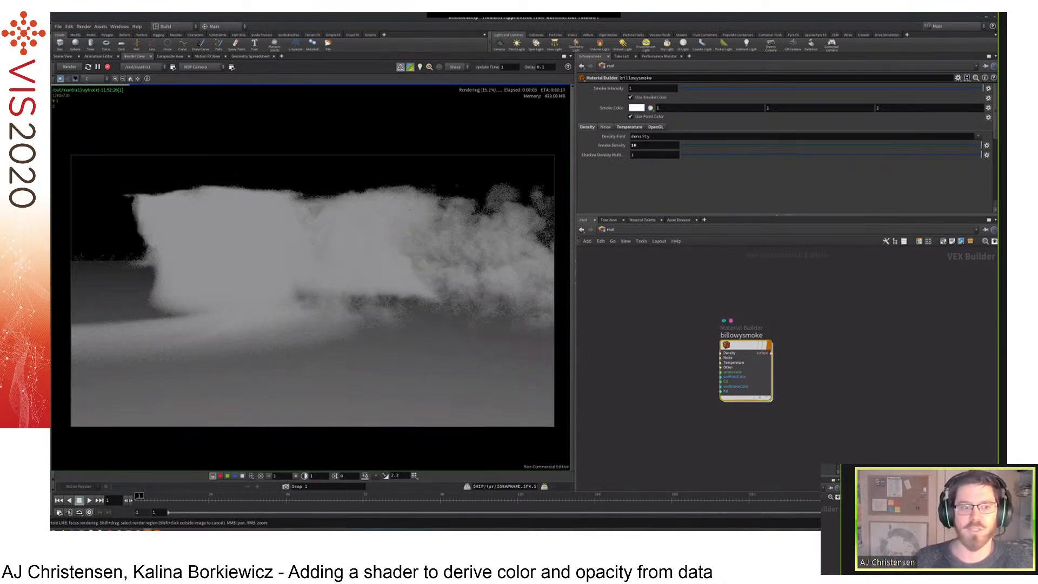
ctrl+drag(500, 228, 390, 276)
middle_drag(442, 262, 428, 253)
right_drag(436, 246, 405, 243)
ctrl+drag(418, 197, 448, 284)
ctrl+drag(281, 189, 299, 187)
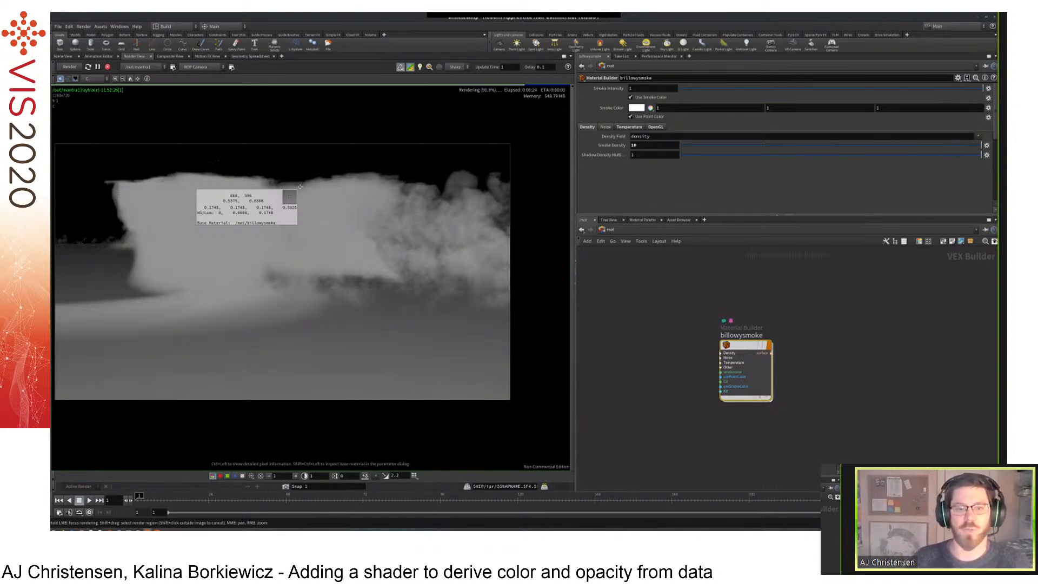
ctrl+drag(300, 186, 300, 187)
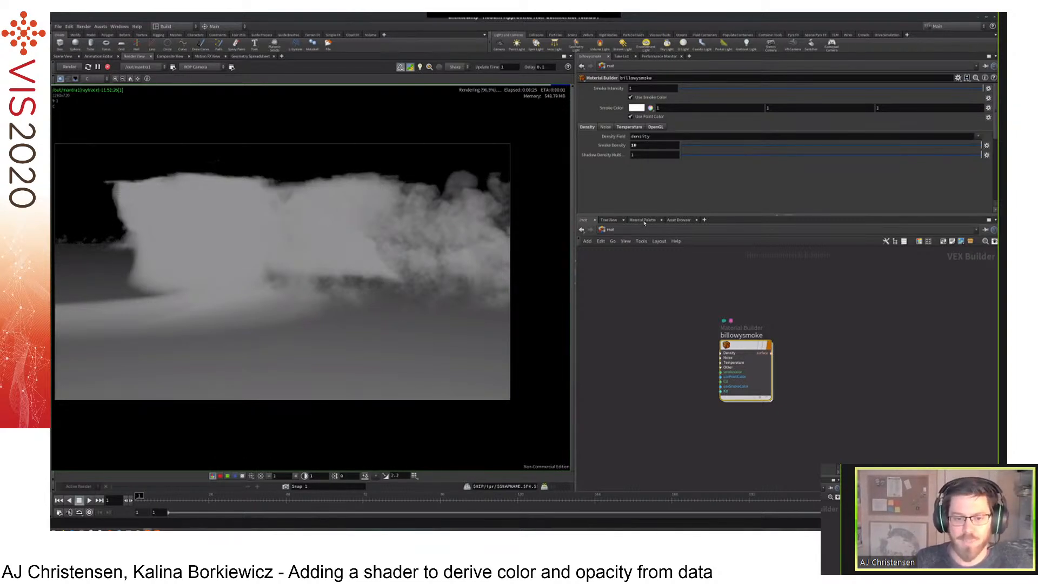
Add a Basic Diffuse material from the material library to the scene and place its node beside billowysmoke.
click(643, 220)
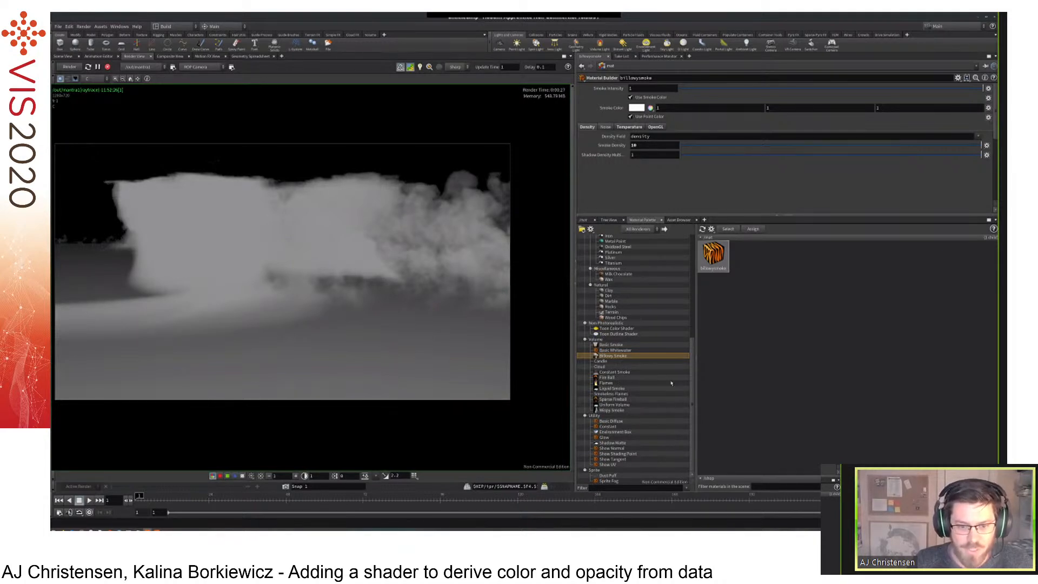
drag(613, 422, 752, 385)
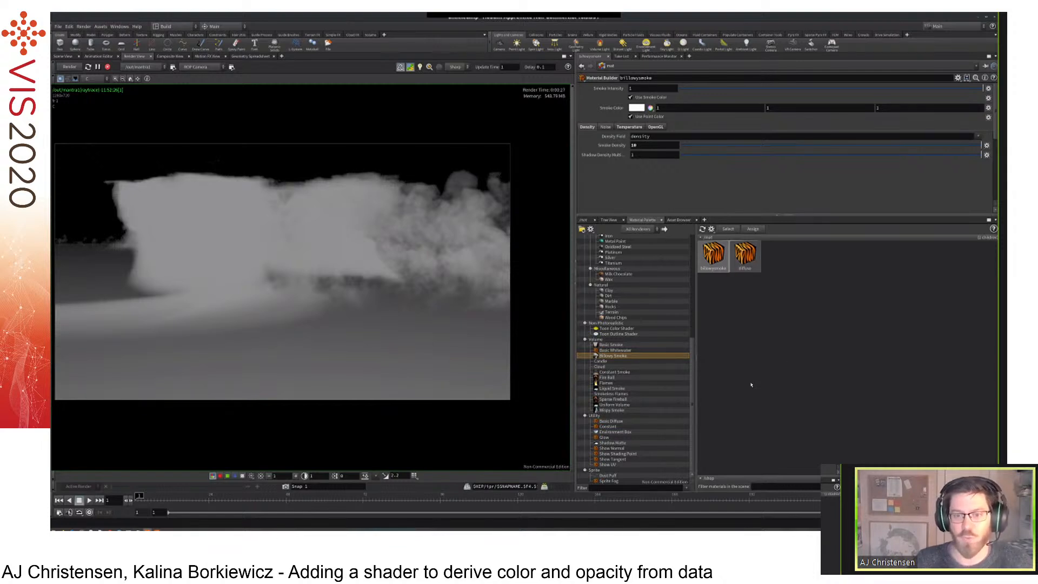
click(585, 220)
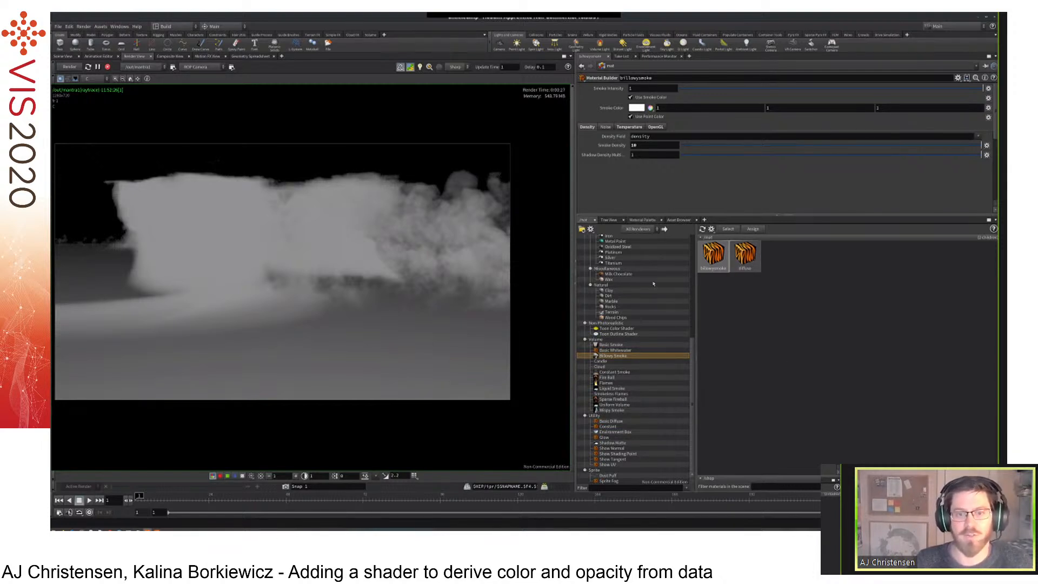
mouse_move(735, 343)
drag(736, 342, 798, 295)
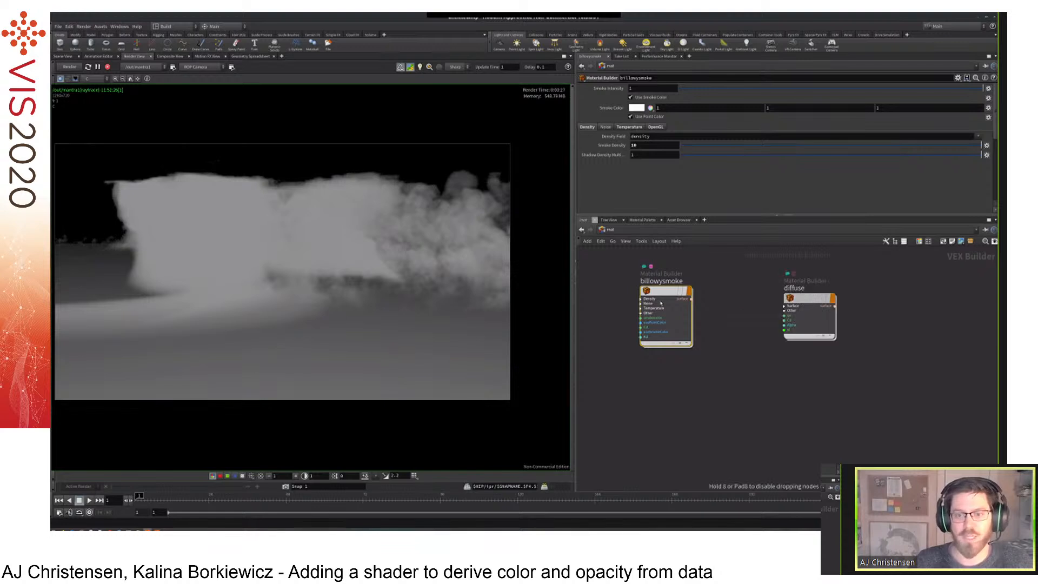
Set the diffuse material's Base Color to brown (0.3, 0.1875, 0.075).
click(798, 292)
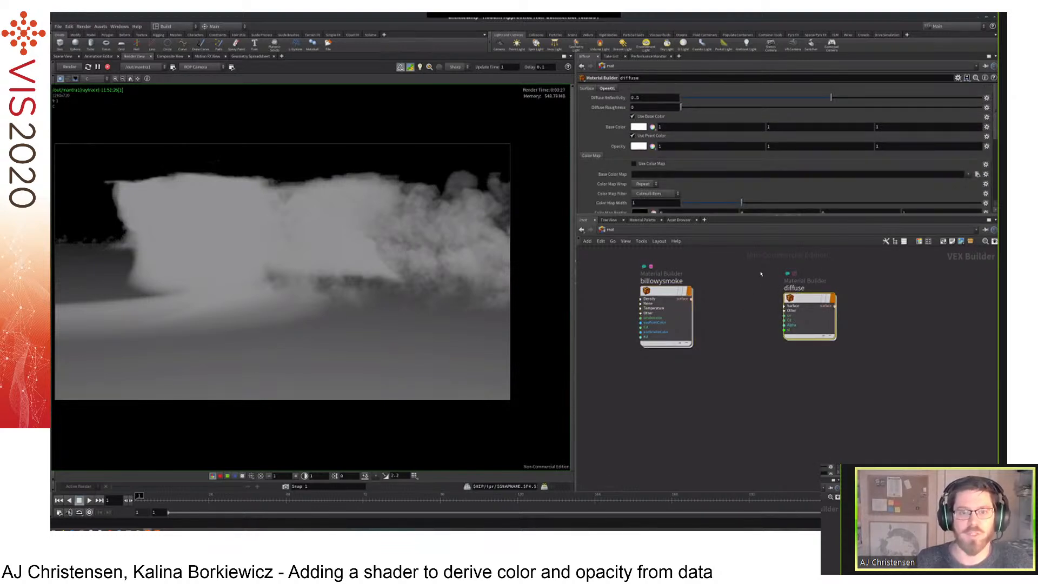
click(639, 127)
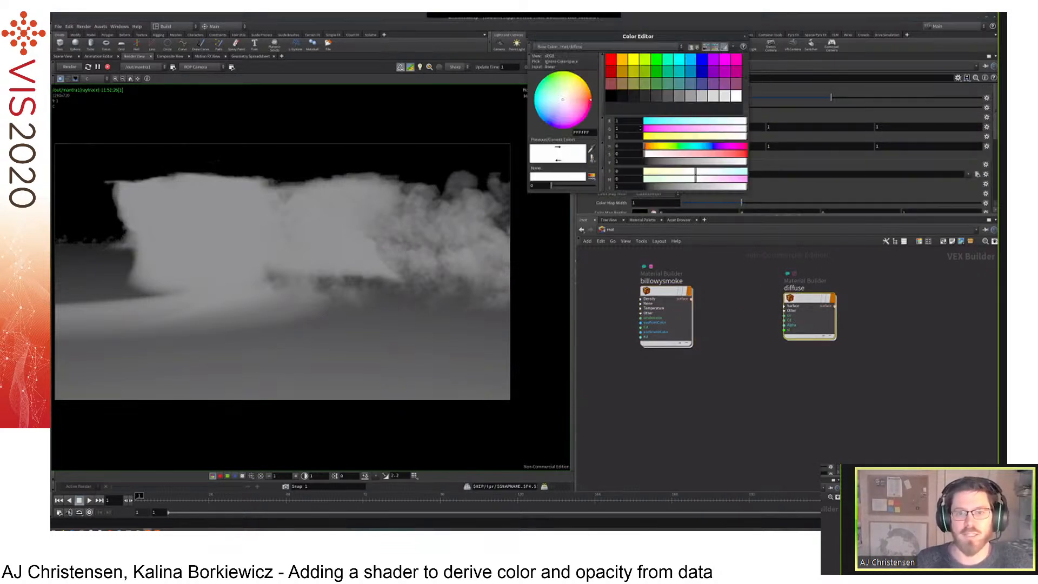
click(623, 80)
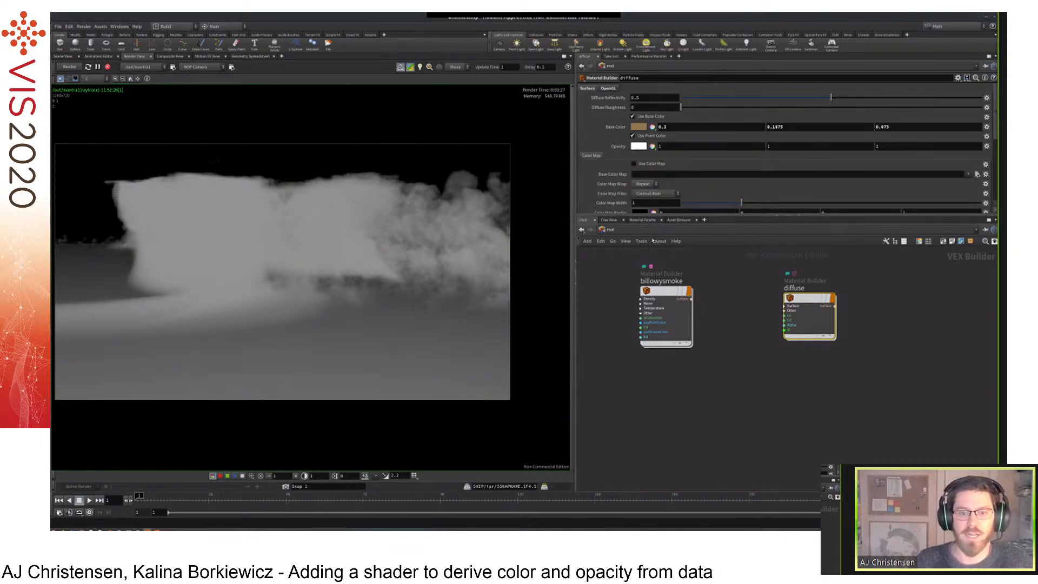
Assign the material /mat/diffuse to the grid1 ground object and inspect the smoke over it in the render.
click(603, 230)
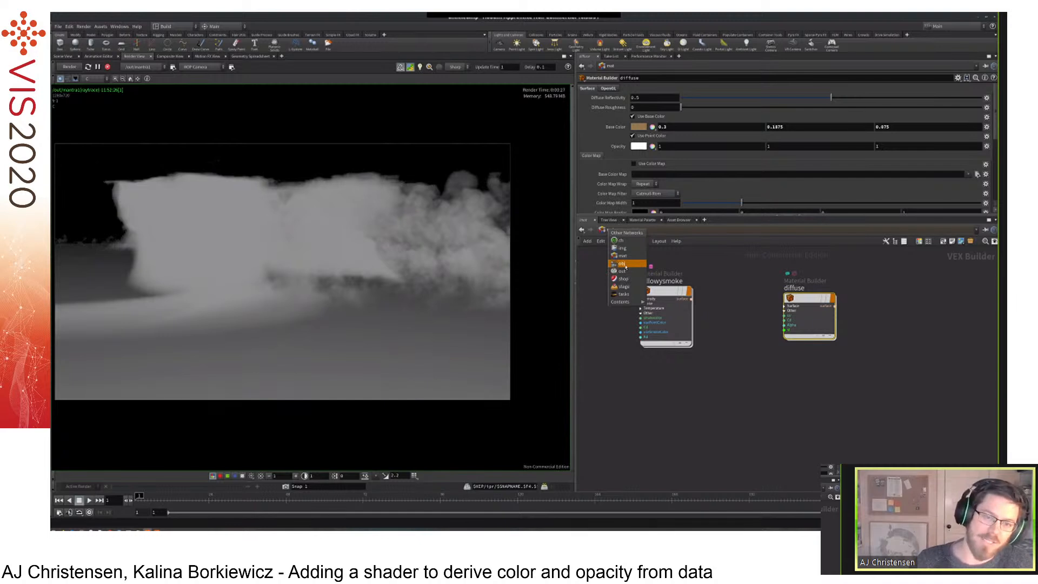
click(626, 267)
click(720, 369)
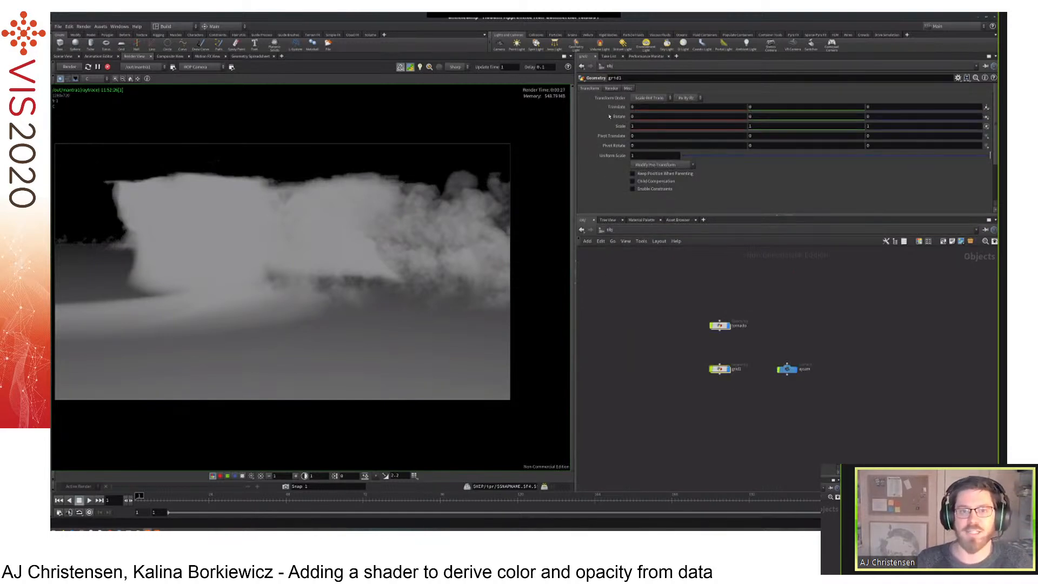
scroll(889, 91, down, 1)
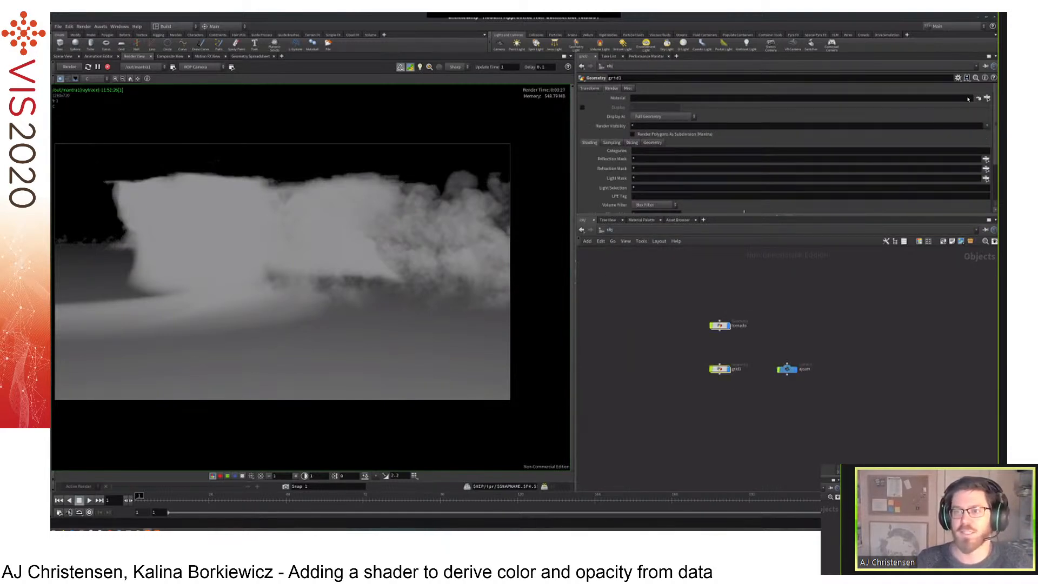
click(985, 98)
double_click(936, 60)
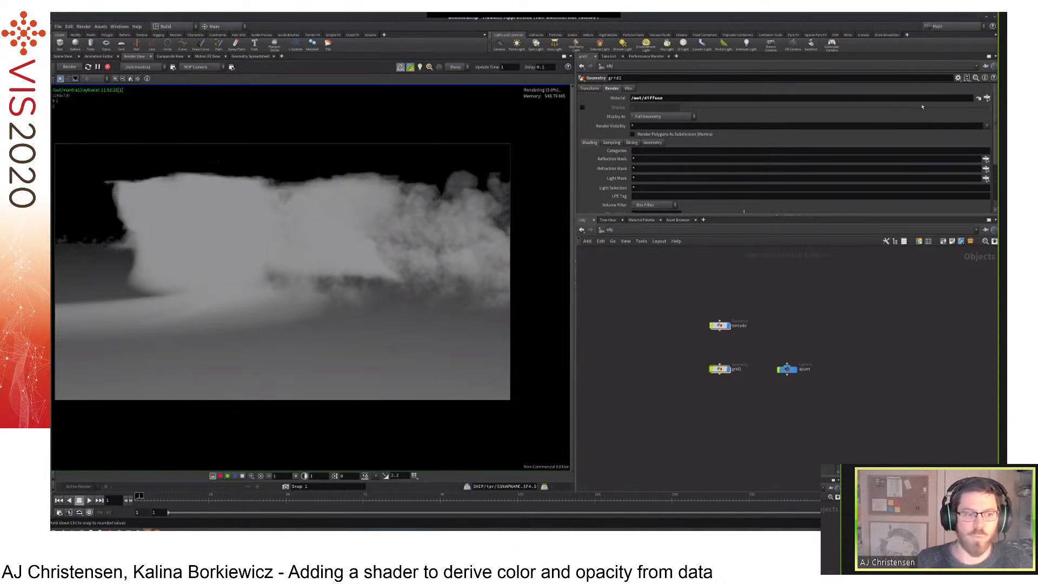
click(336, 256)
ctrl+click(378, 233)
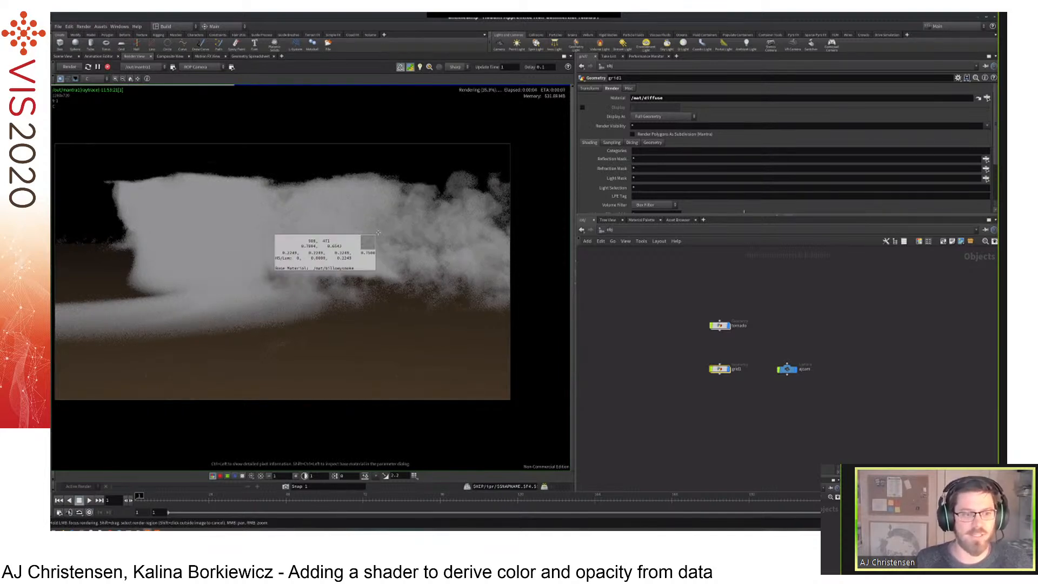
ctrl+drag(378, 232, 393, 270)
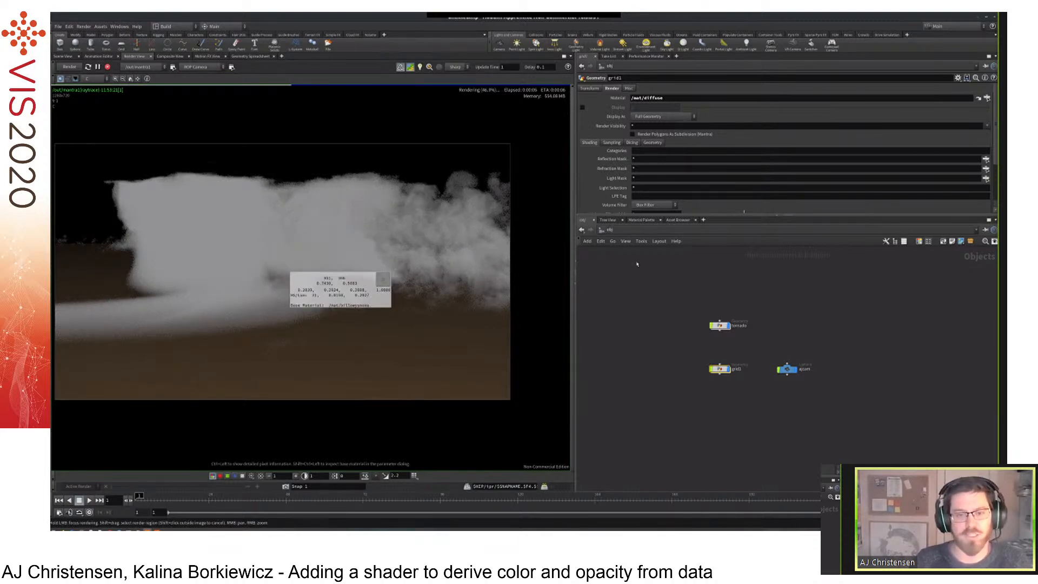
Examine the shader node network inside the billowysmoke material, and return to the material level.
click(582, 229)
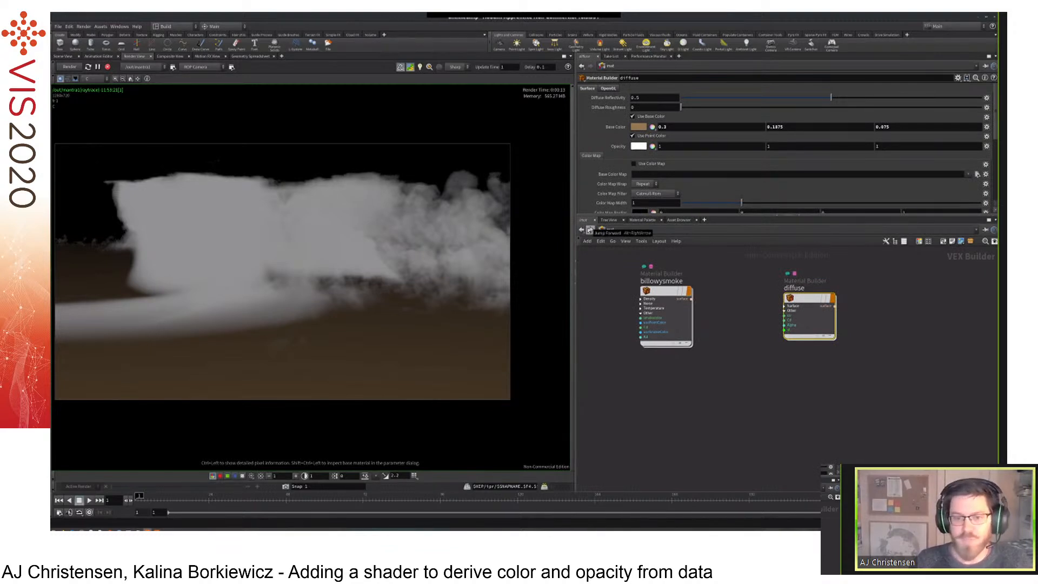
double_click(666, 292)
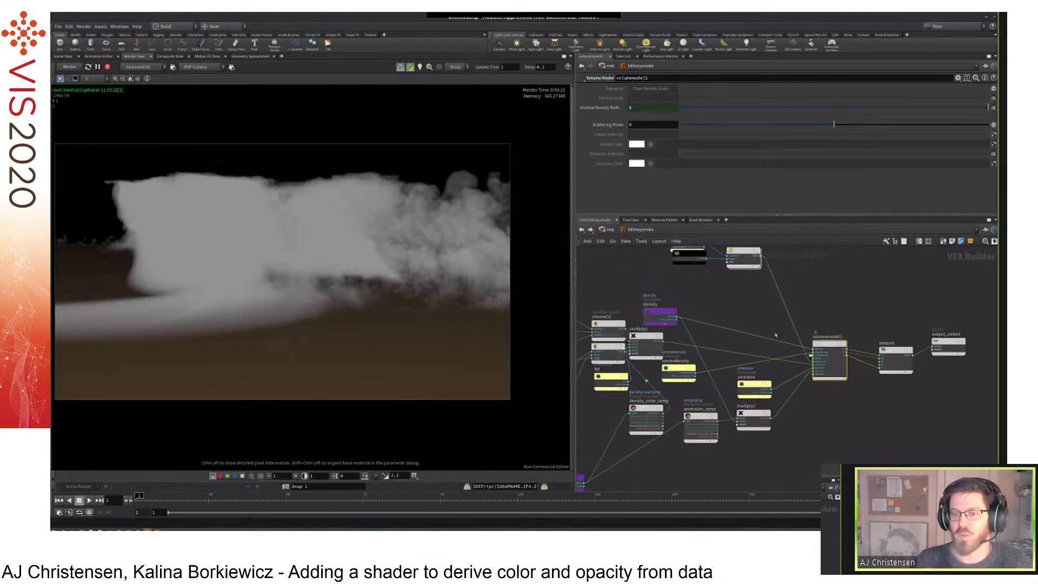
middle_drag(705, 312, 776, 336)
click(582, 229)
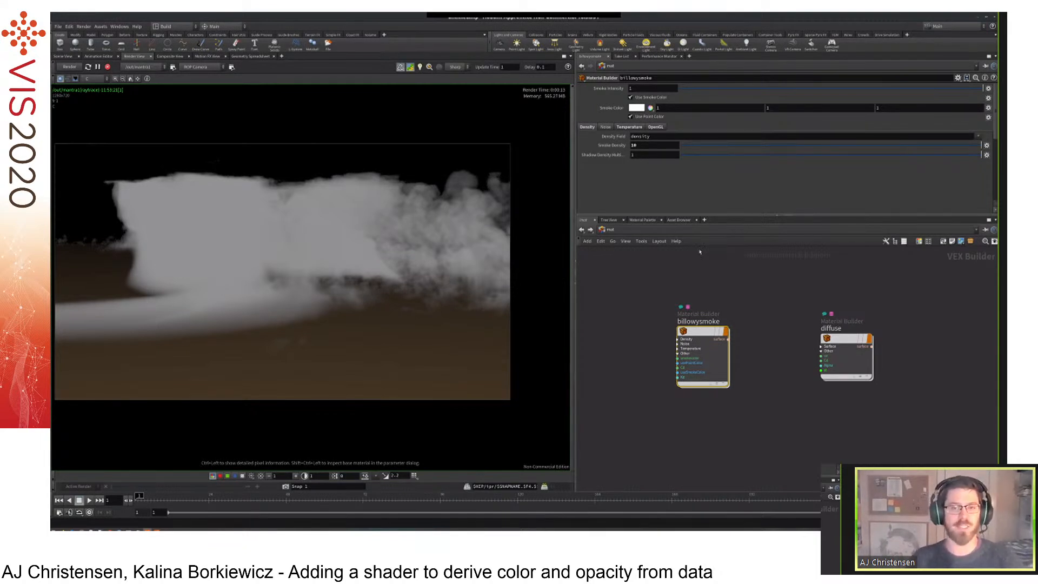
middle_drag(662, 269, 667, 271)
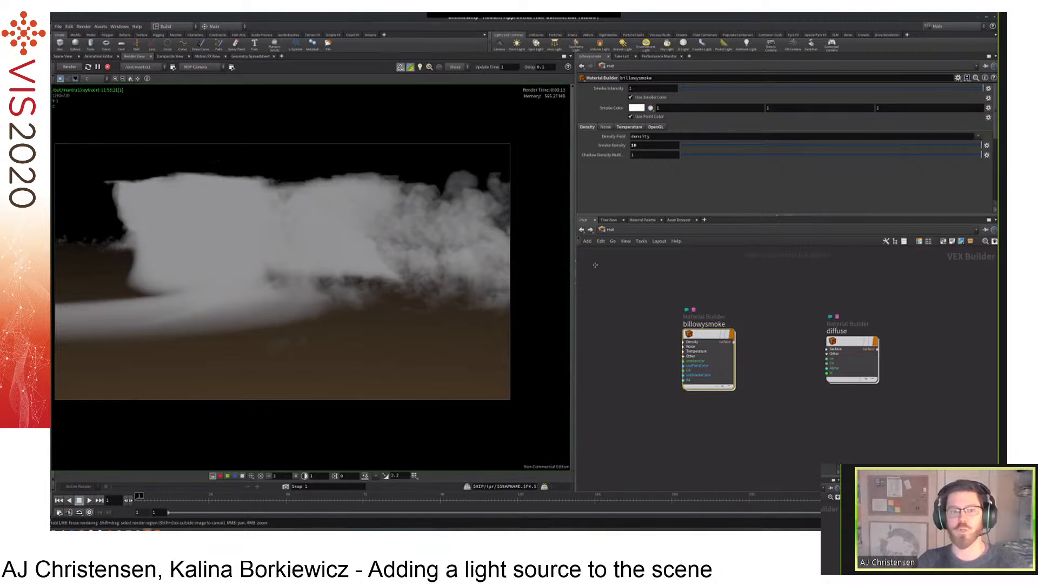
Inspect the pixel values and base materials of the ground and the smoke in the render.
ctrl+click(420, 319)
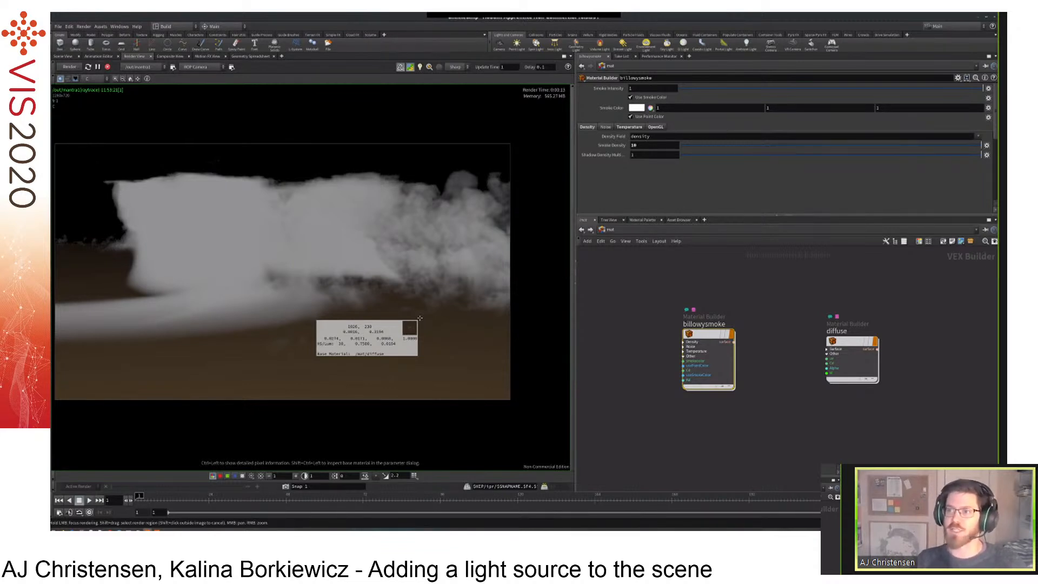
ctrl+drag(420, 319, 424, 320)
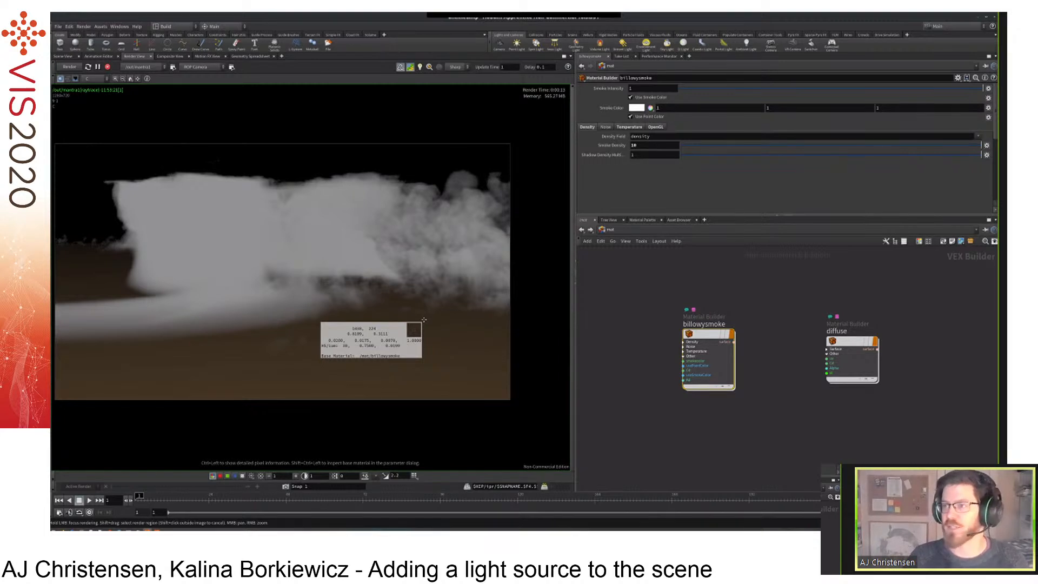
drag(430, 320, 432, 320)
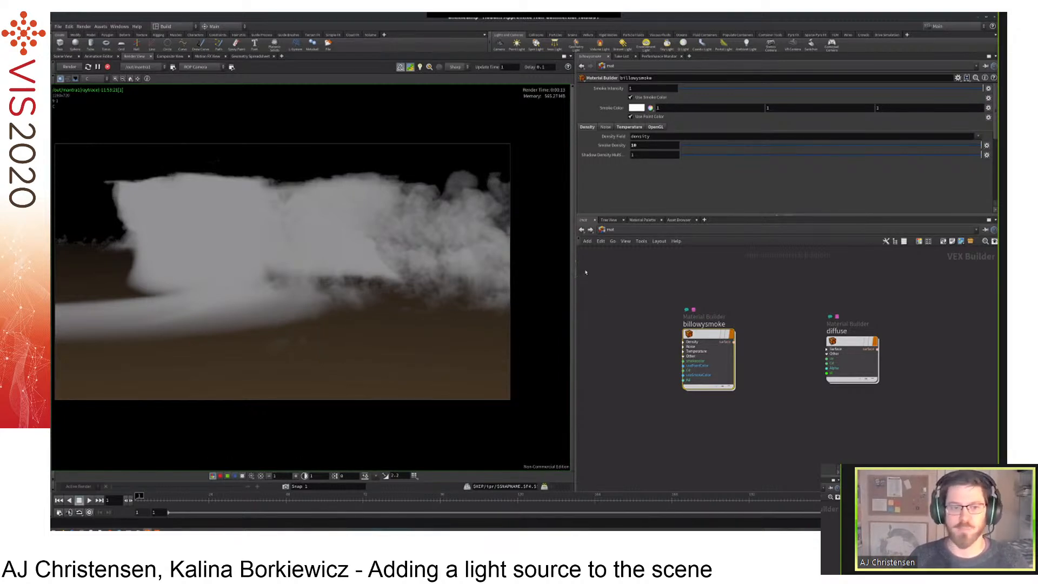
drag(381, 277, 402, 269)
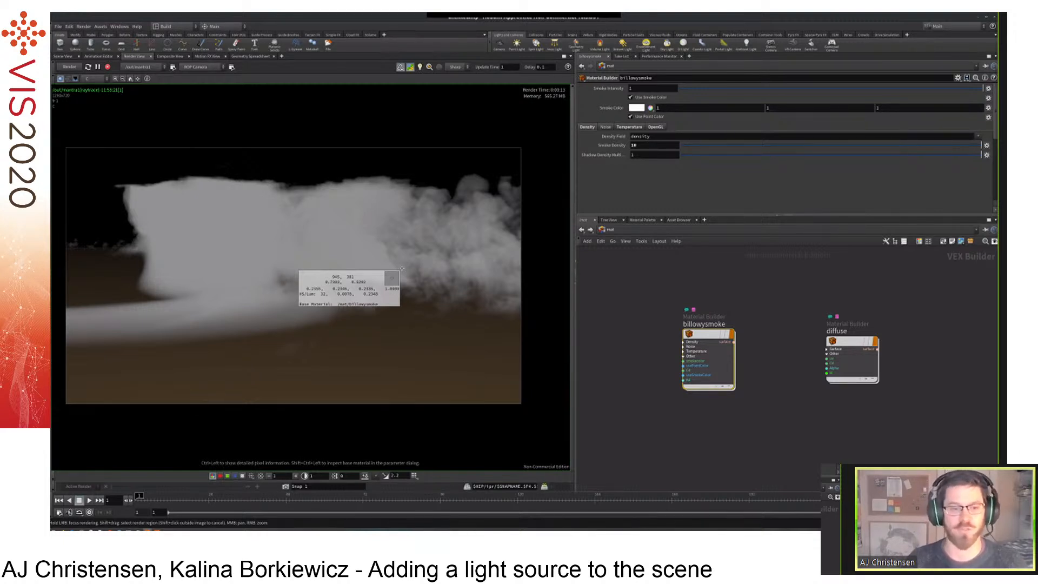
drag(402, 269, 209, 187)
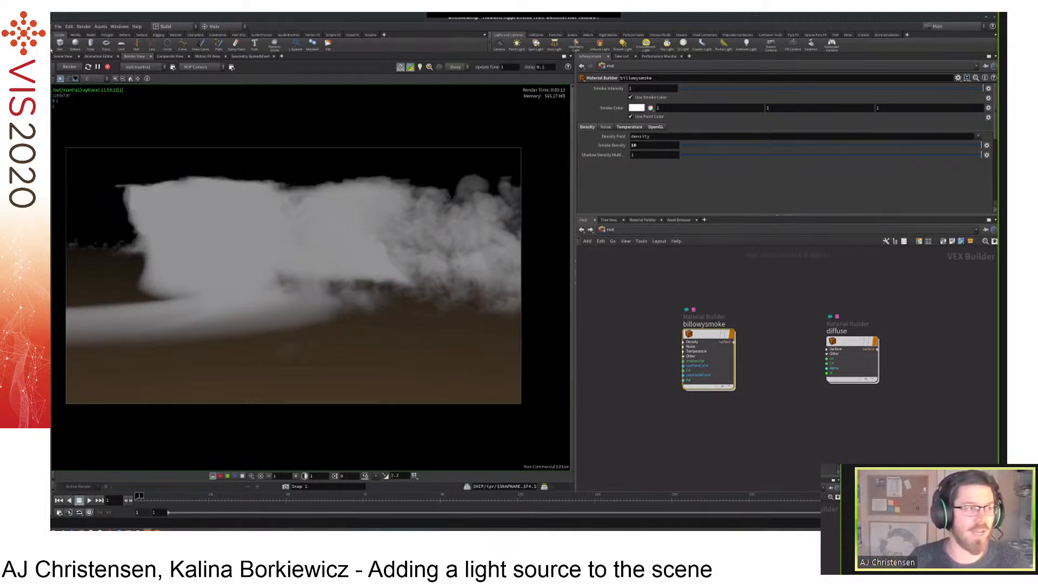
Stop the interactive render and sample the pixel values in the middle of the tornado smoke.
click(108, 67)
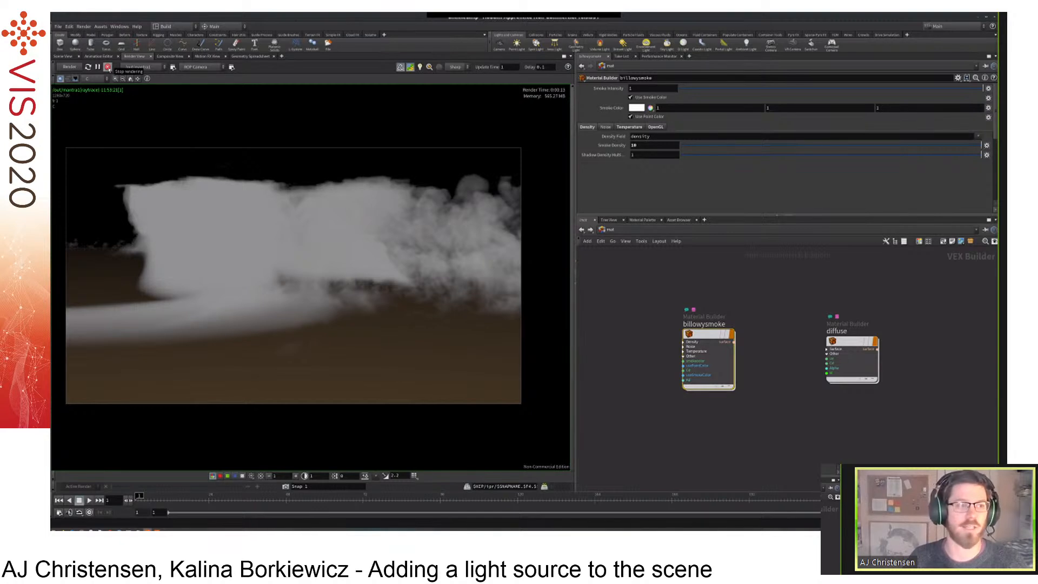
drag(210, 200, 280, 258)
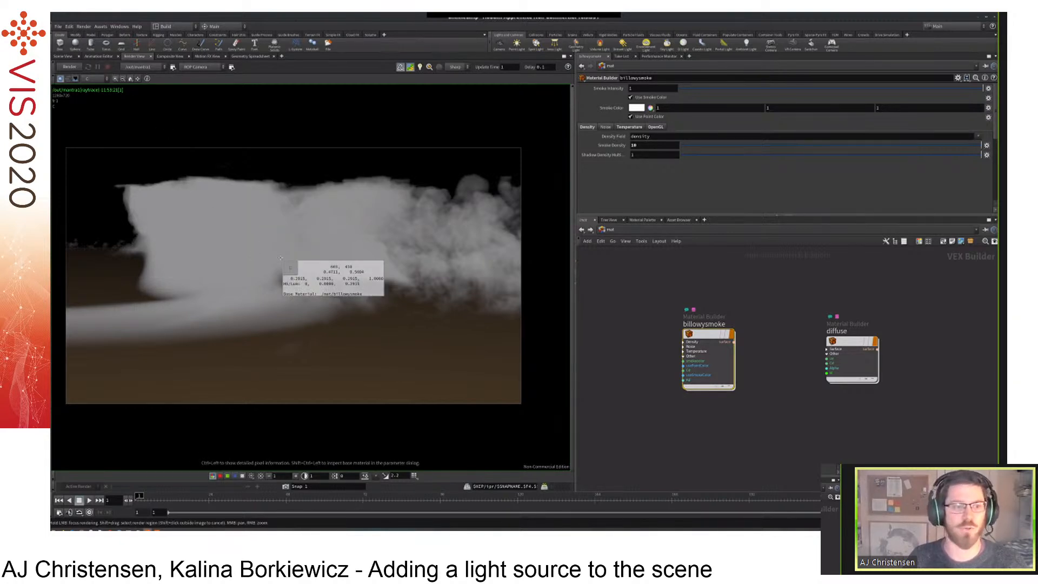
drag(281, 258, 281, 258)
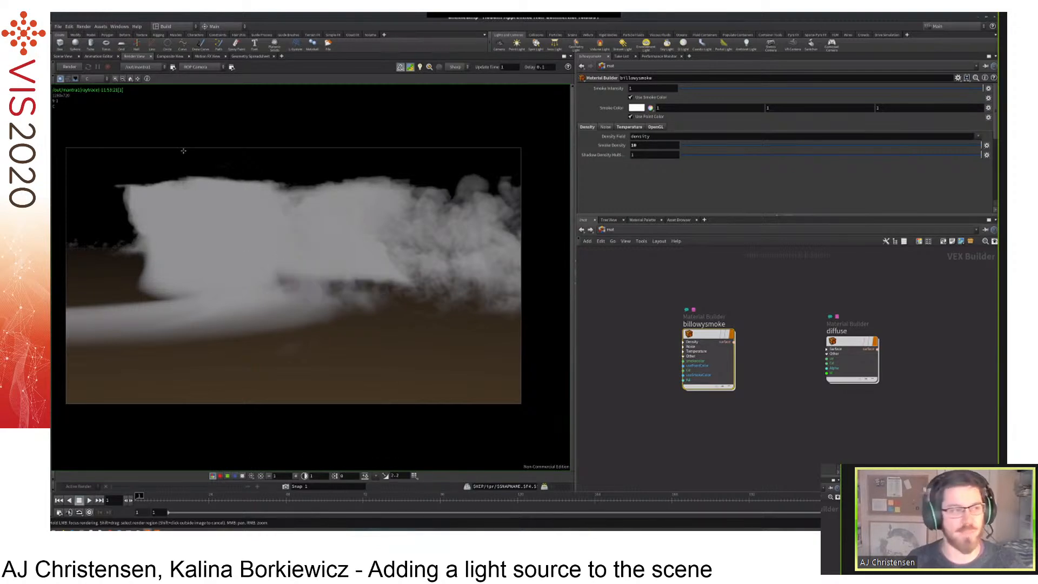
Return to the scene view, unlock it from the camera, and look down on the tornado and ground from above.
click(64, 56)
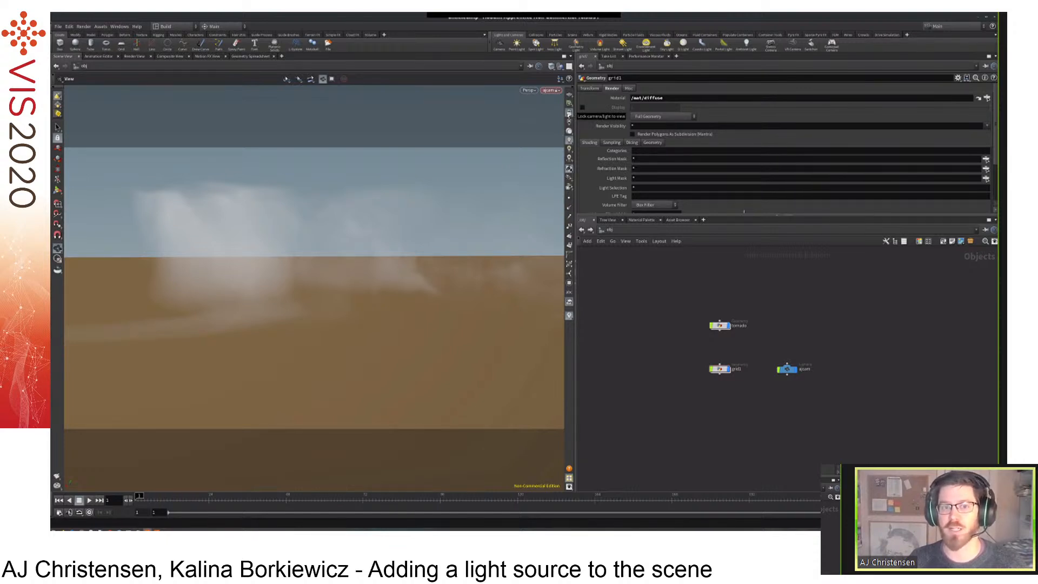
click(570, 113)
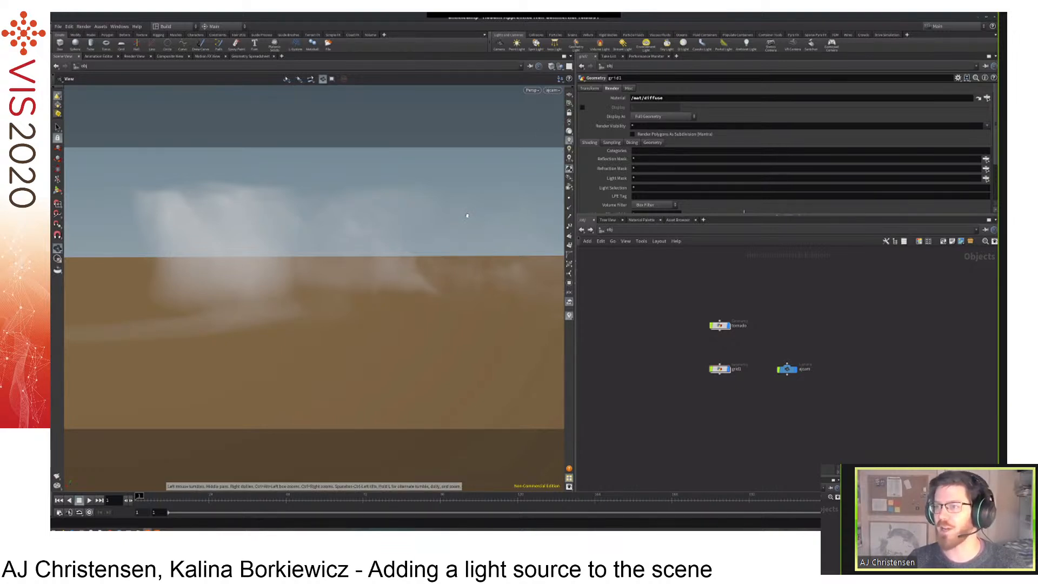
drag(465, 204, 392, 295)
mouse_move(432, 379)
right_down()
mouse_move(506, 365)
mouse_move(433, 371)
right_up()
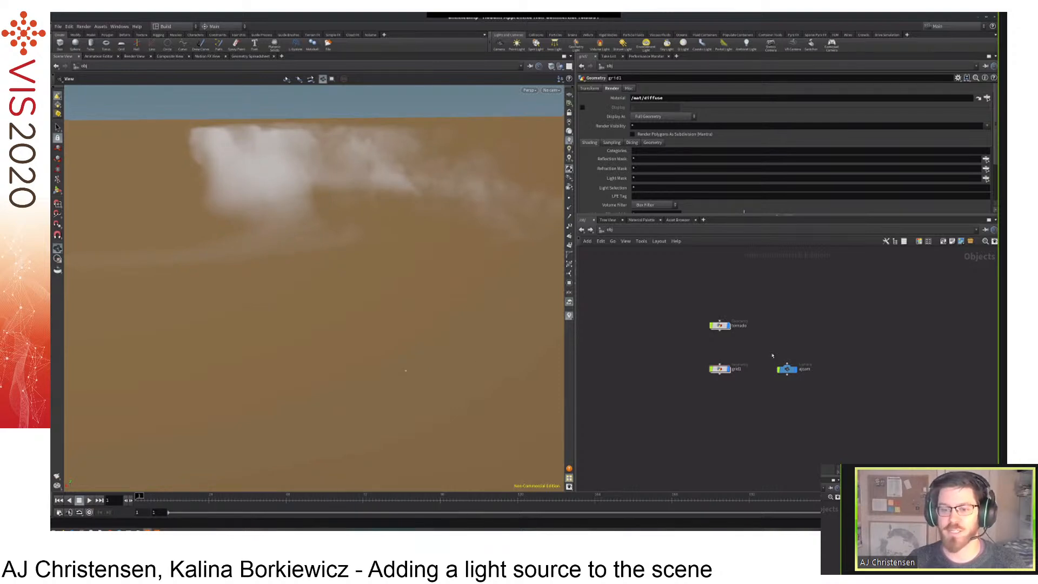
Set the camera object's Icon Scale to 20.
click(787, 369)
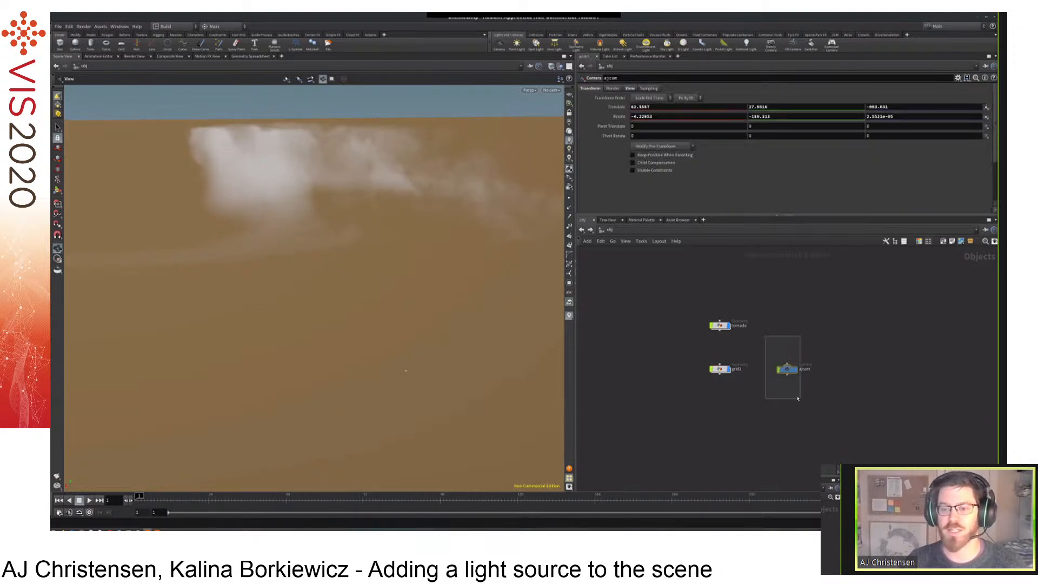
click(630, 88)
click(638, 99)
text(0)
key(Return)
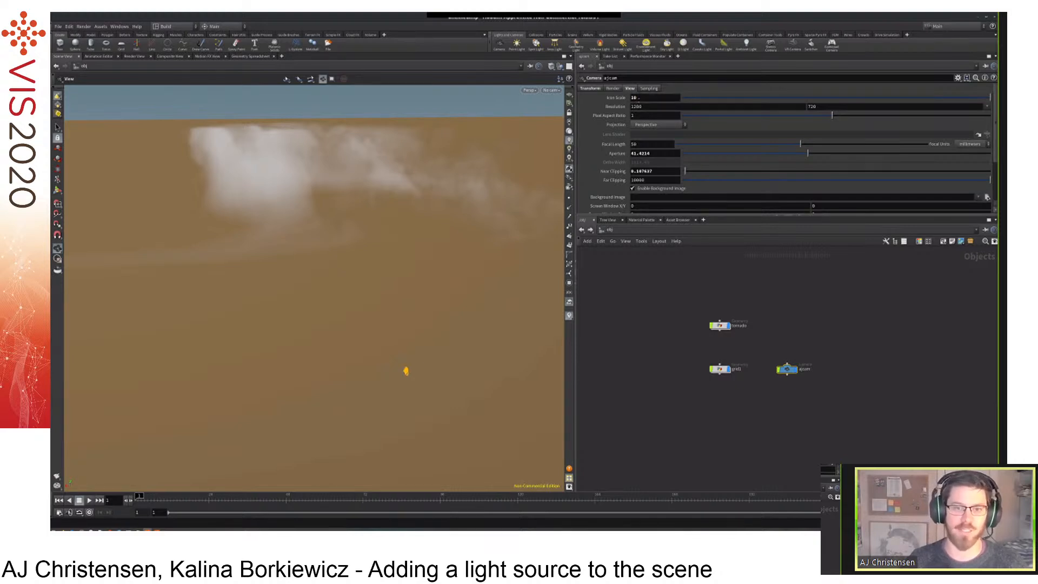
text(0)
key(Return)
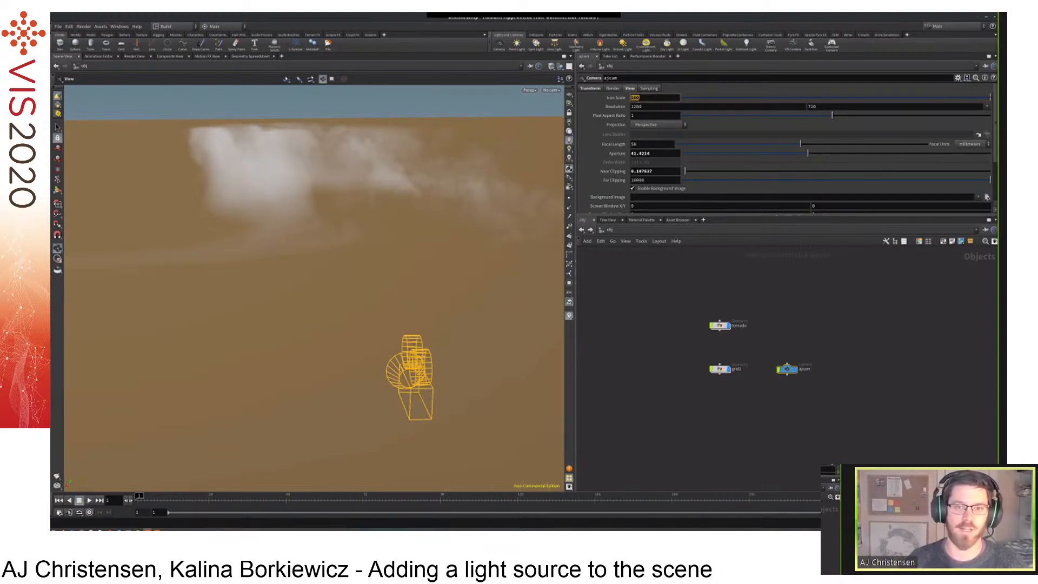
text(20)
key(Return)
Look down on the tornado from high to one side and add a point light at that viewpoint.
drag(427, 302, 450, 328)
drag(409, 294, 489, 295)
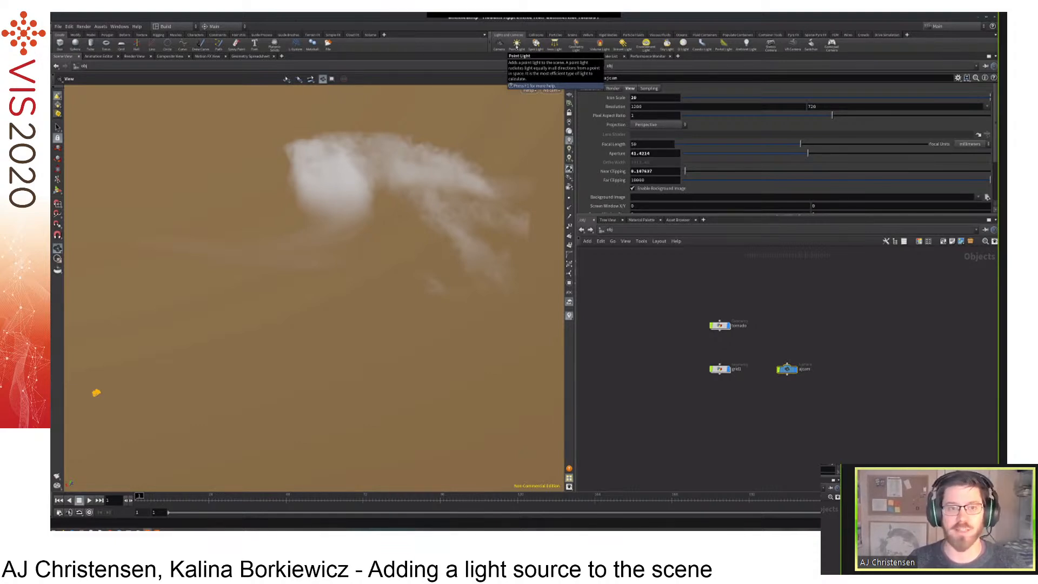
click(517, 44)
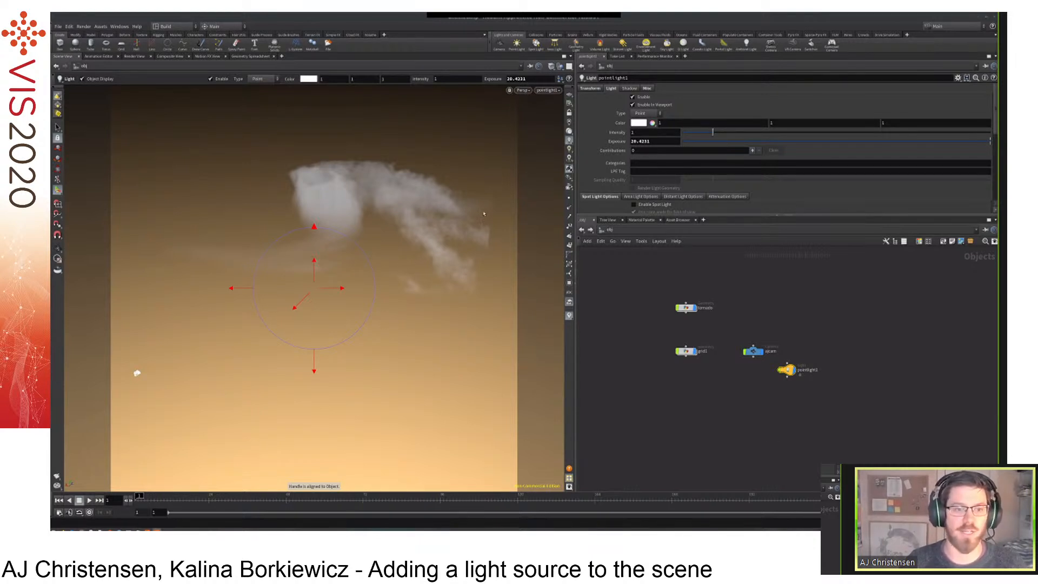
Lock the light to the view to reposition it above the tornado, and place the pointlight1 node beside the camera node.
key(Escape)
click(569, 113)
drag(136, 373, 119, 362)
drag(379, 284, 157, 398)
drag(432, 280, 417, 264)
drag(816, 373, 829, 354)
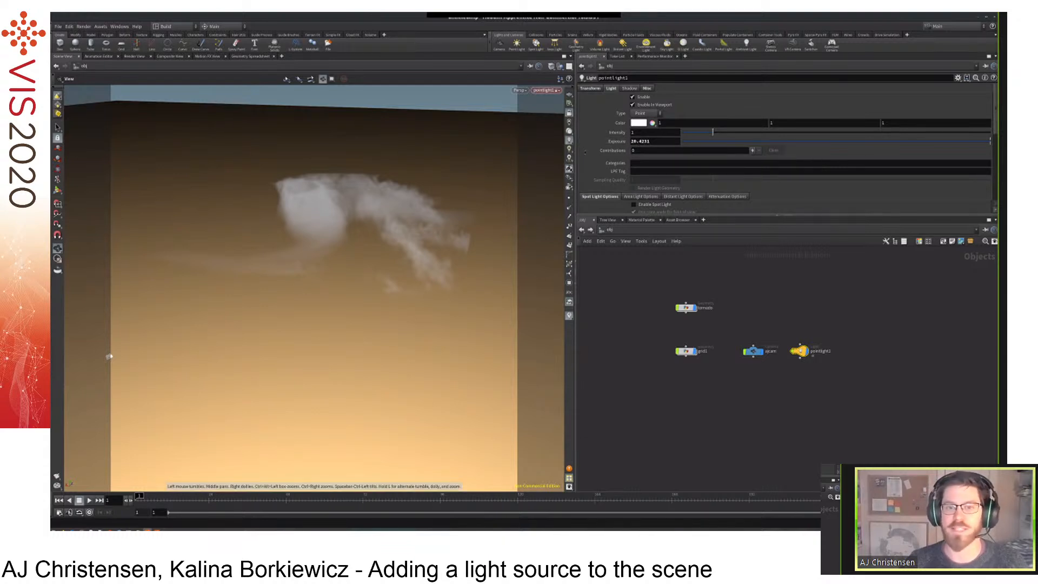
double_click(657, 141)
click(625, 280)
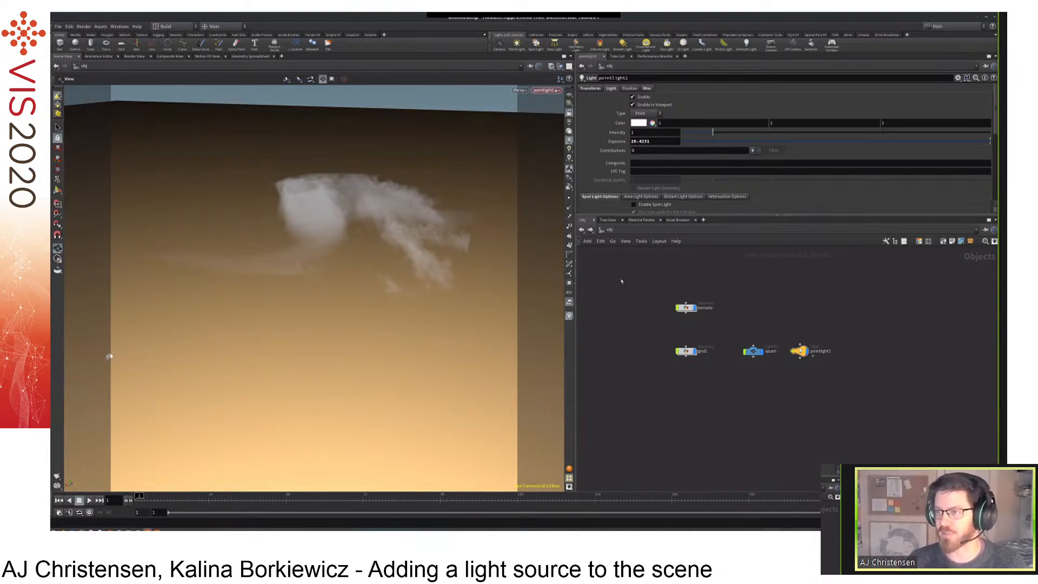
mouse_move(621, 145)
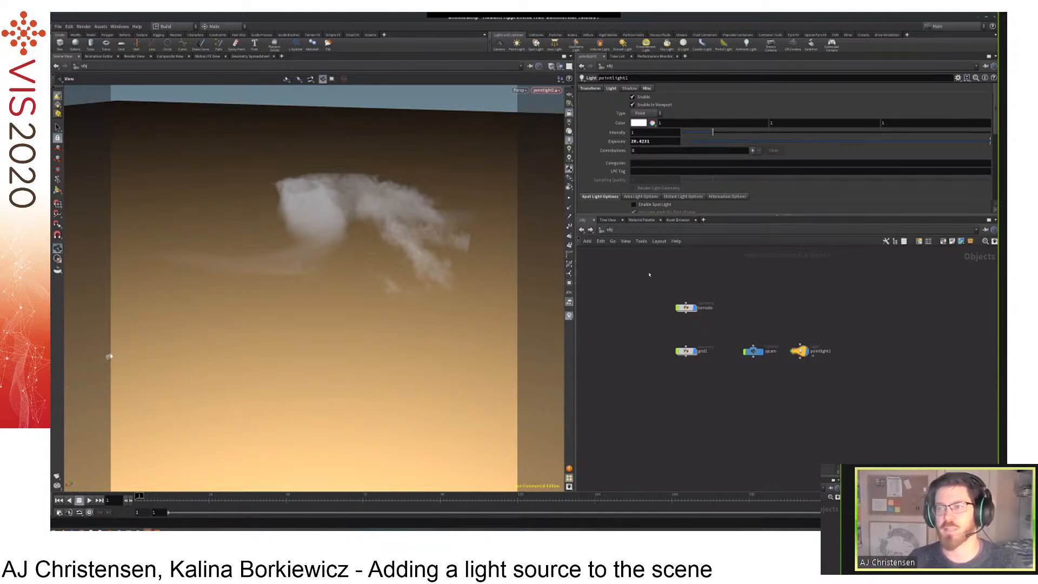
middle_drag(636, 281, 646, 286)
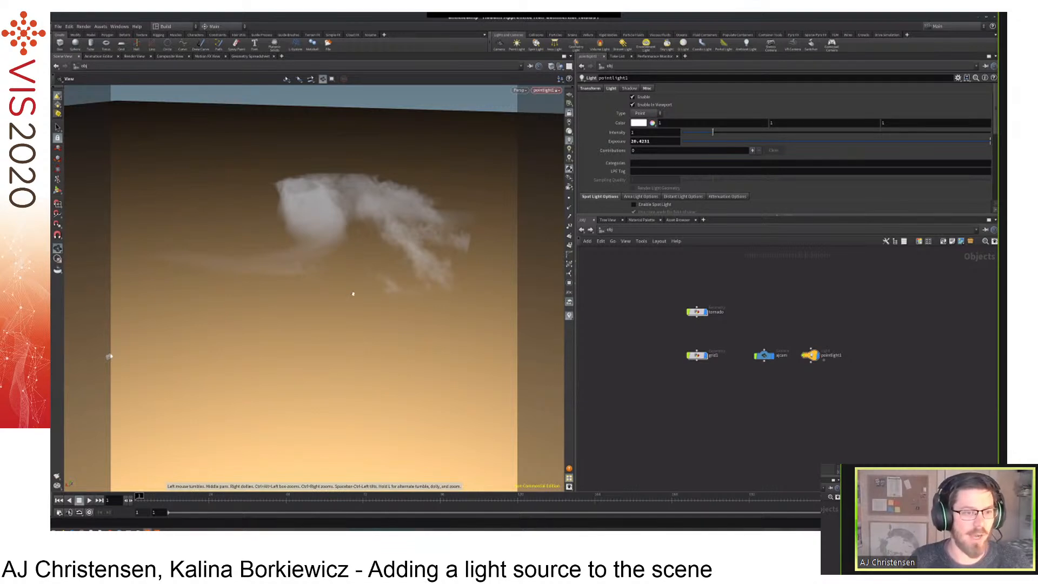
Render the scene with the new point light and inspect the shading of the tornado smoke.
click(133, 57)
click(69, 67)
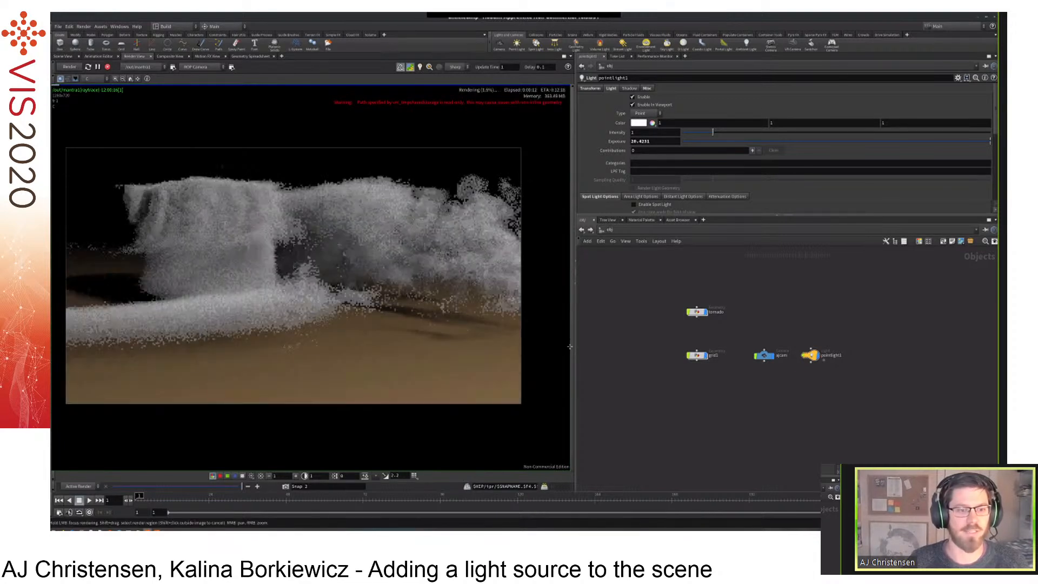
click(515, 335)
drag(448, 239, 235, 260)
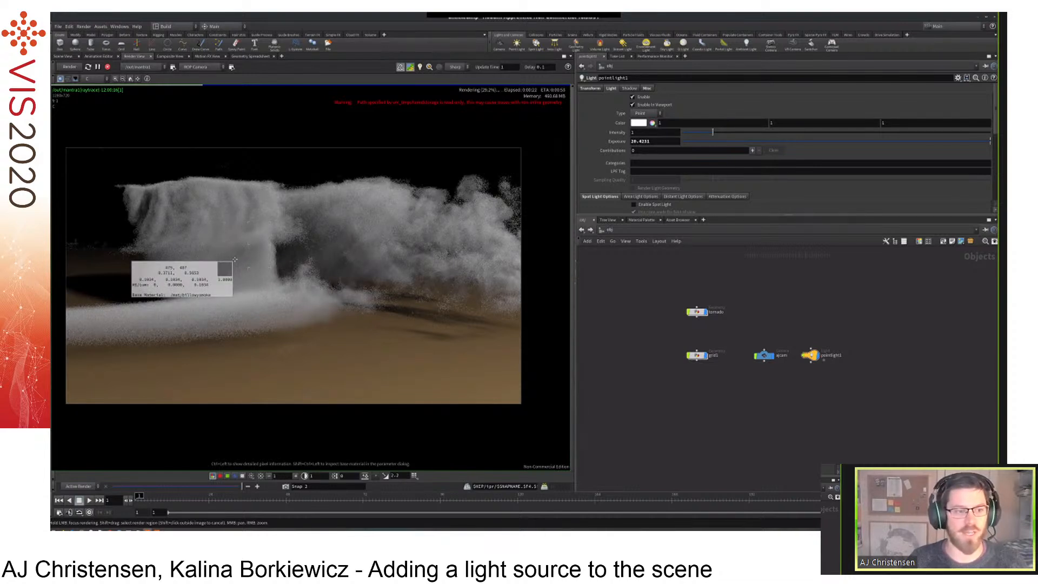
drag(235, 259, 554, 237)
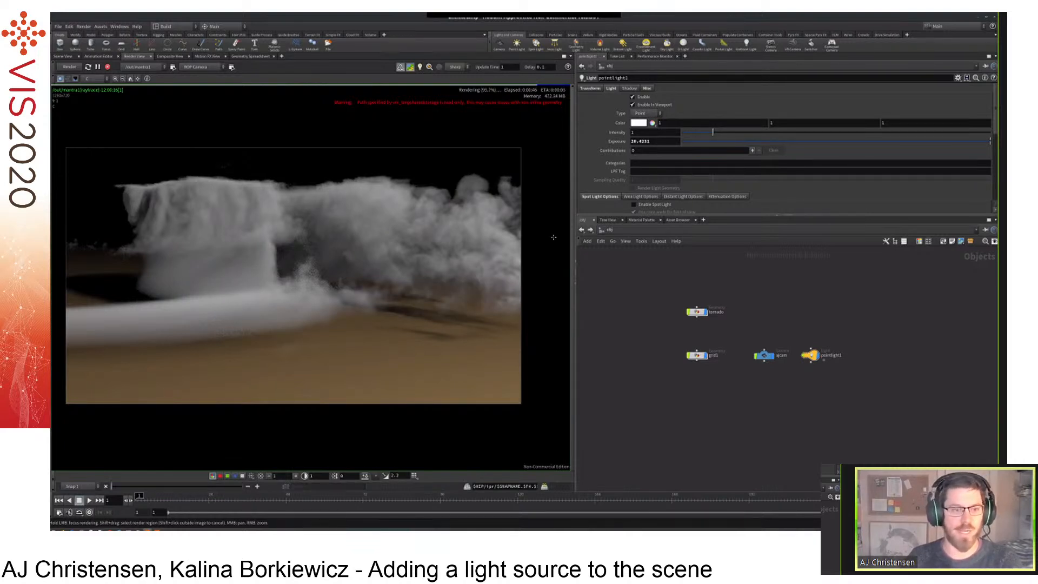
Compare the point-lit render with the earlier snapshot by flipping back and forth between the two images.
key(Left)
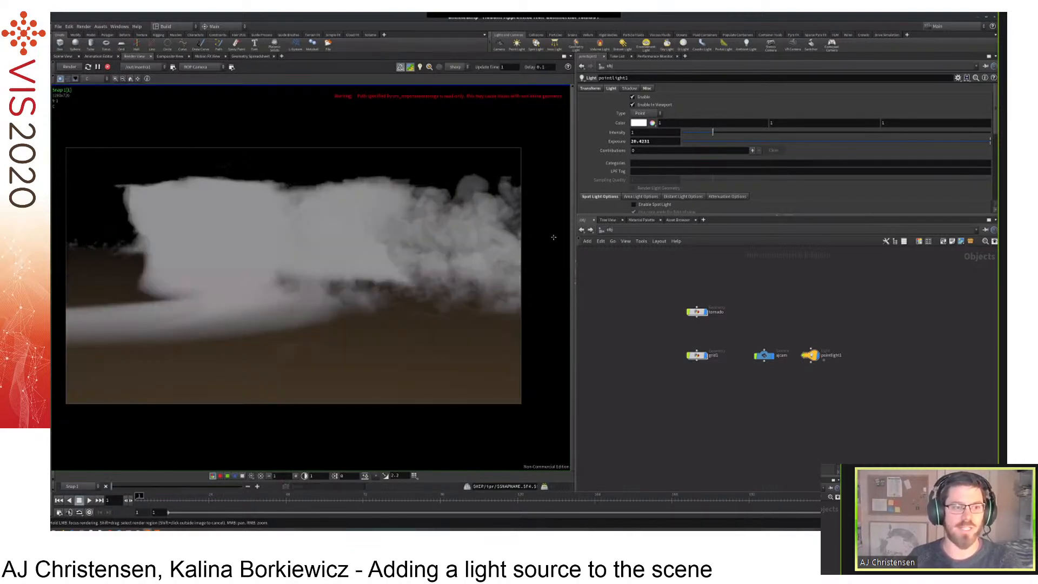
key(Right)
key(Left)
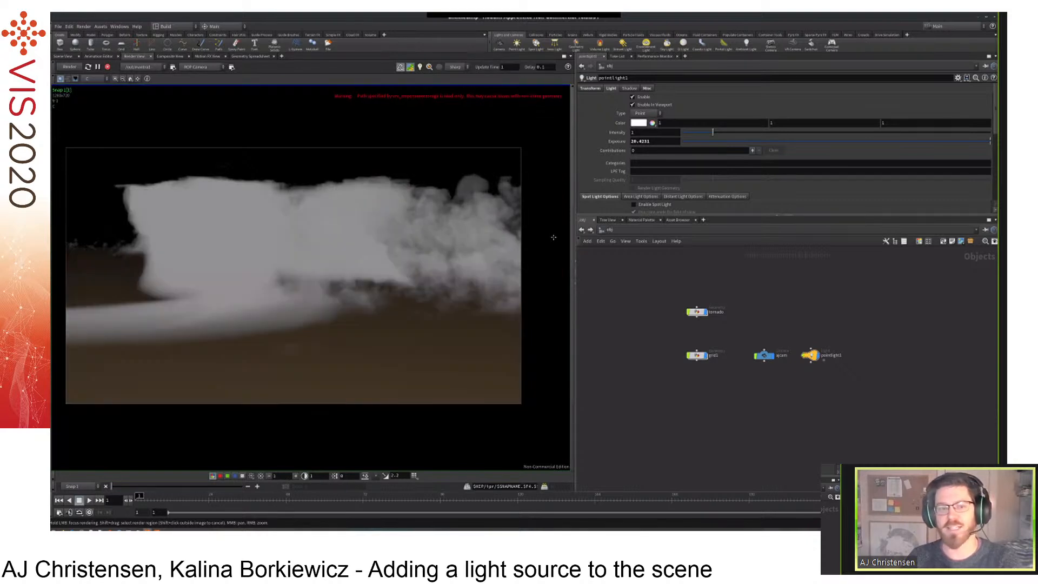
key(Right)
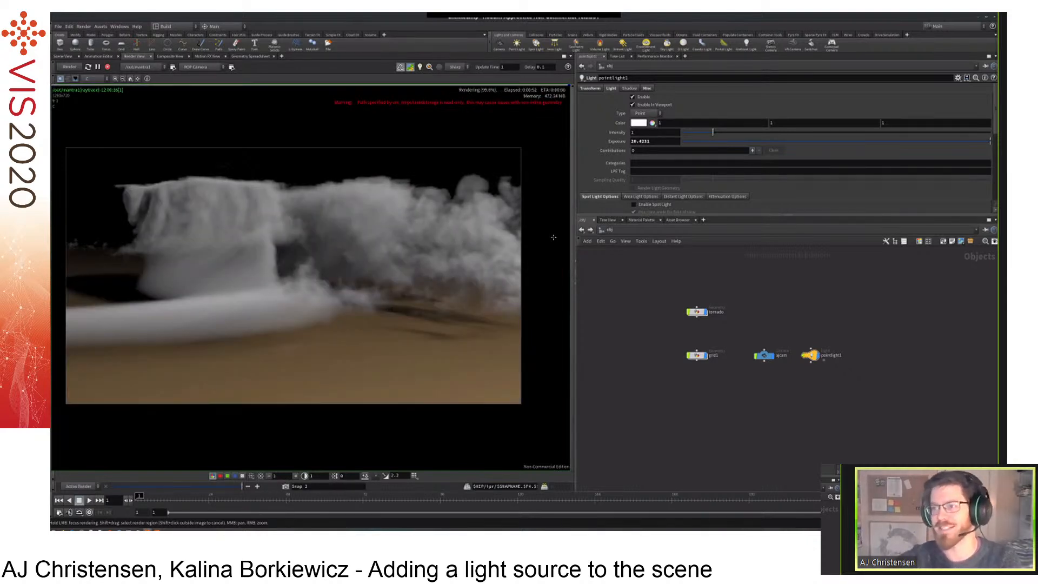
middle_drag(520, 244, 535, 239)
ctrl+shift+drag(545, 252, 545, 272)
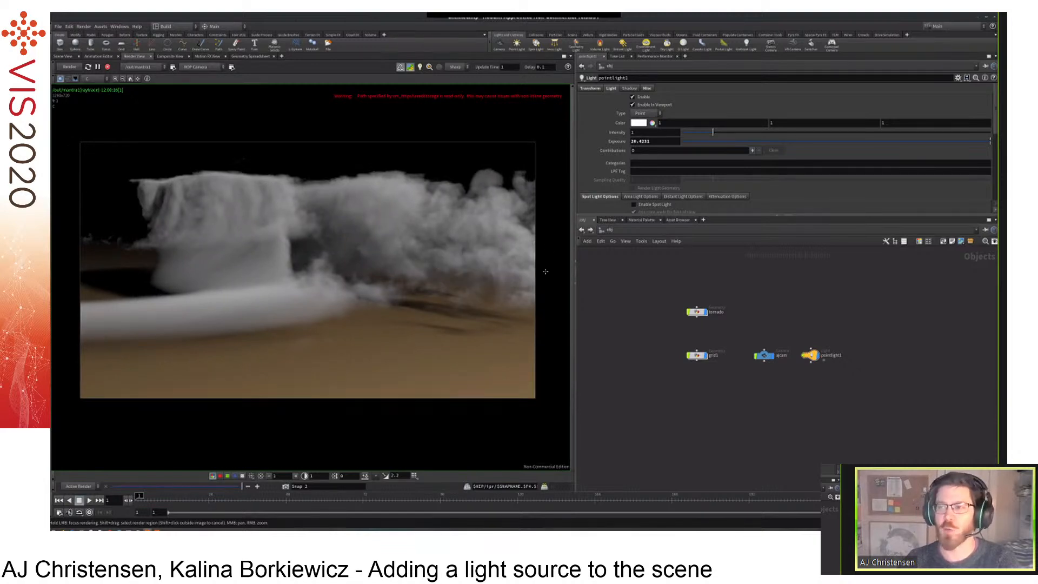
middle_drag(546, 272, 549, 263)
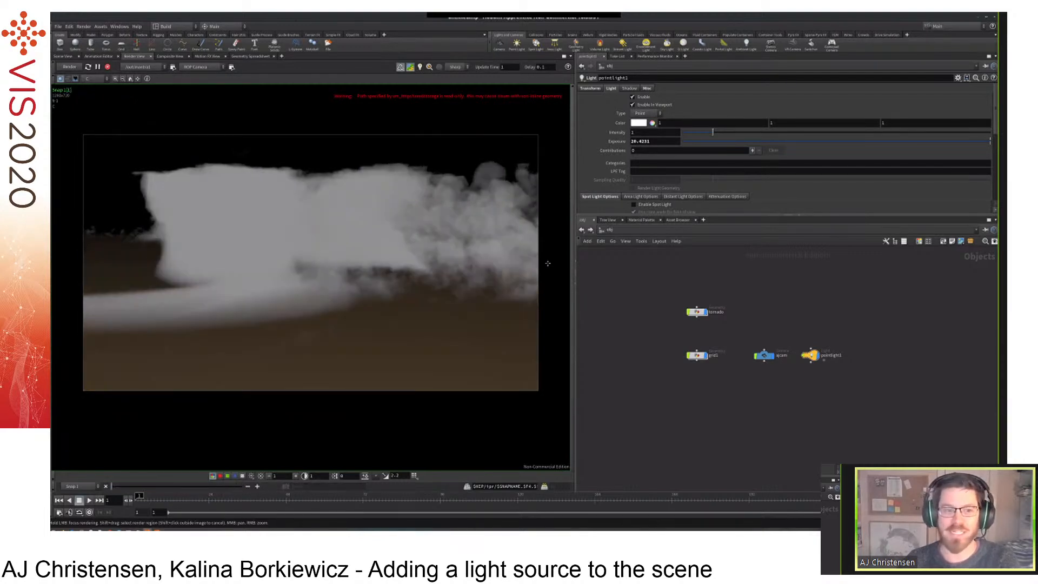
key(Left)
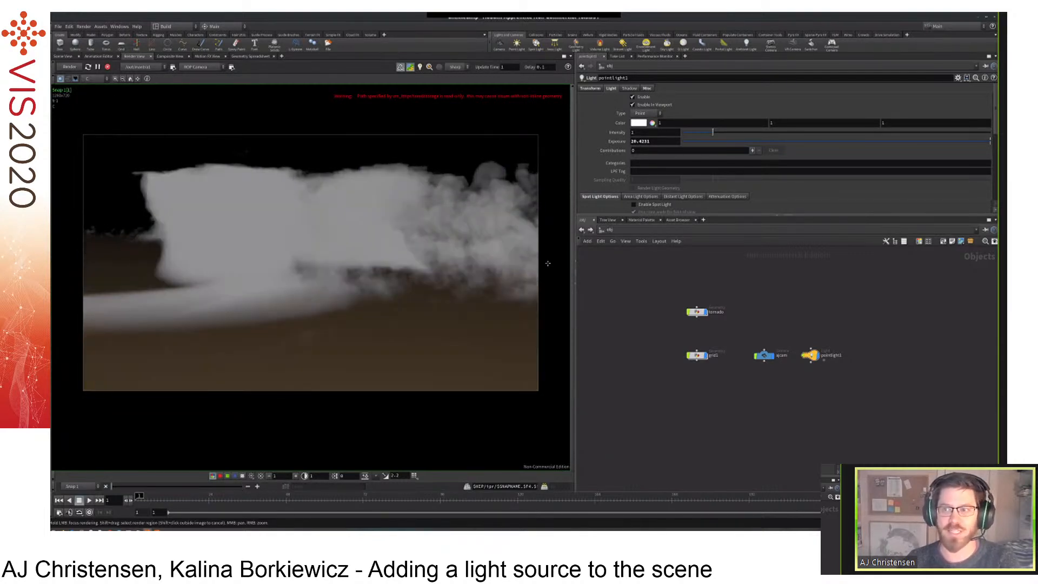
key(Right)
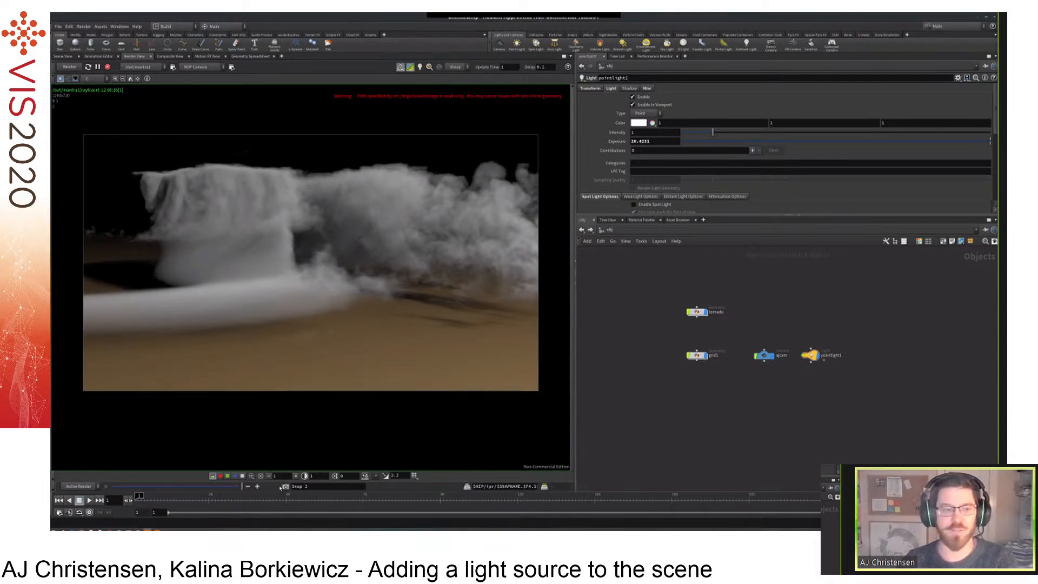
Scrub through the snapshot history and save a new snapshot of the point-lit active render.
middle_drag(368, 373, 379, 387)
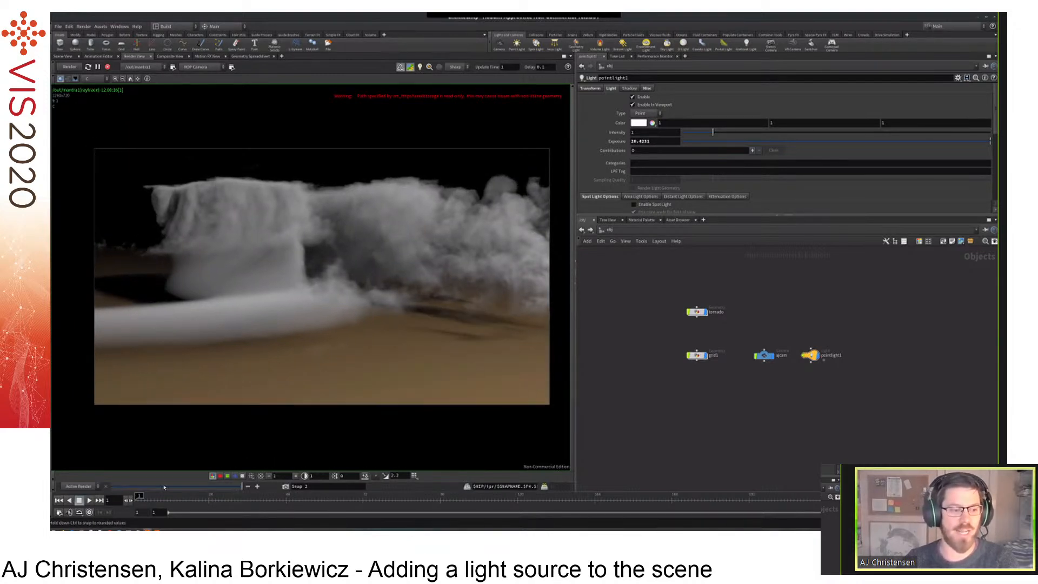
drag(164, 487, 106, 486)
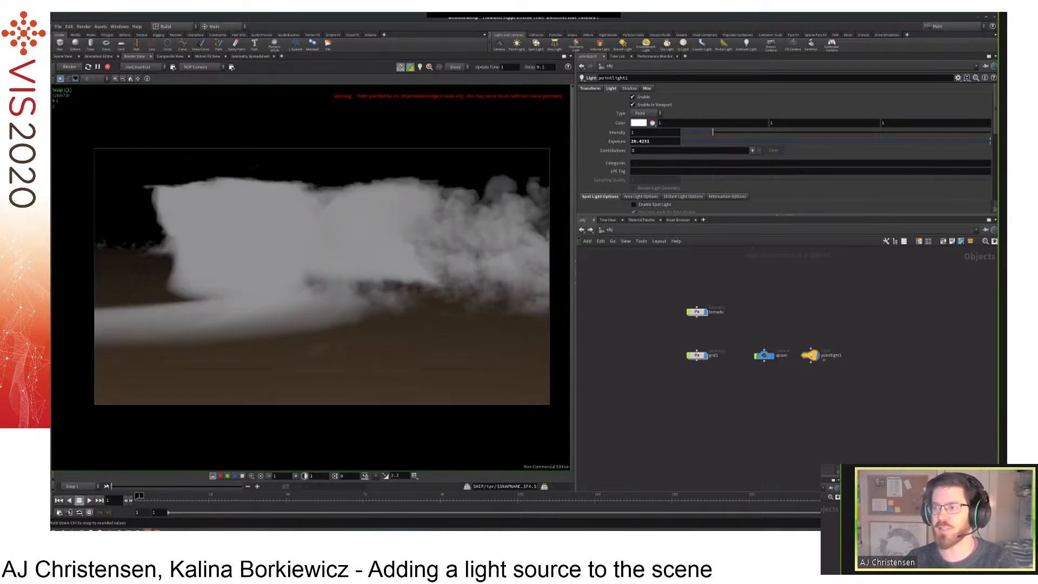
drag(194, 490, 266, 492)
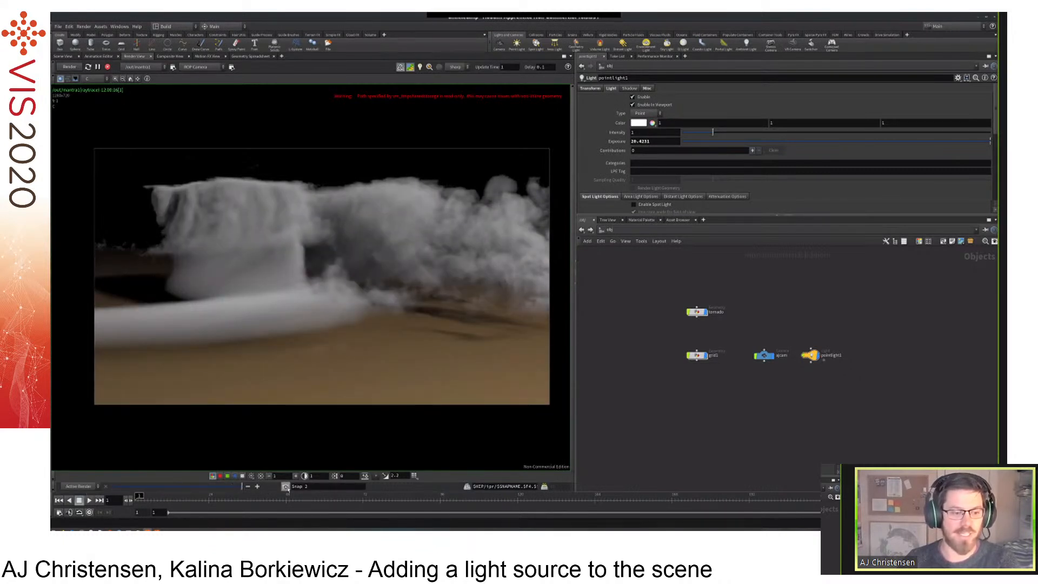
click(286, 487)
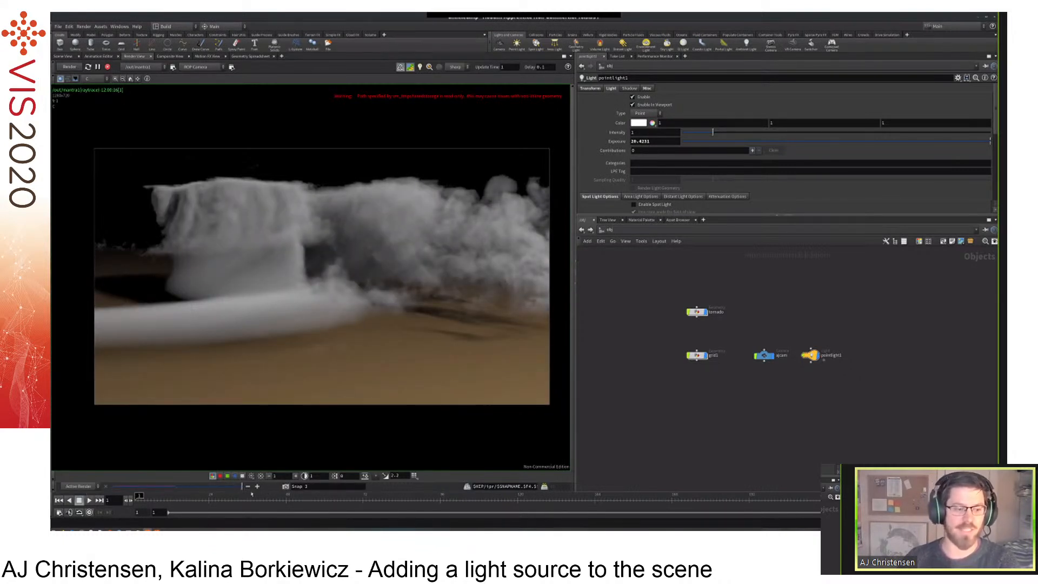
drag(215, 490, 249, 487)
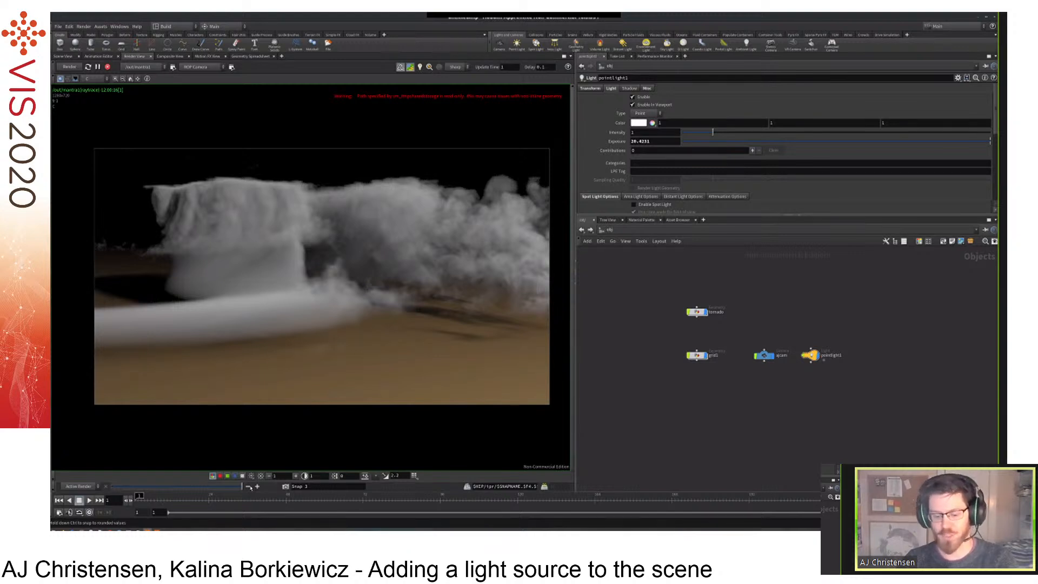
Inspect the pixel information of the ground in the point-lit render.
mouse_move(250, 487)
mouse_down()
mouse_move(168, 488)
mouse_move(251, 486)
mouse_up()
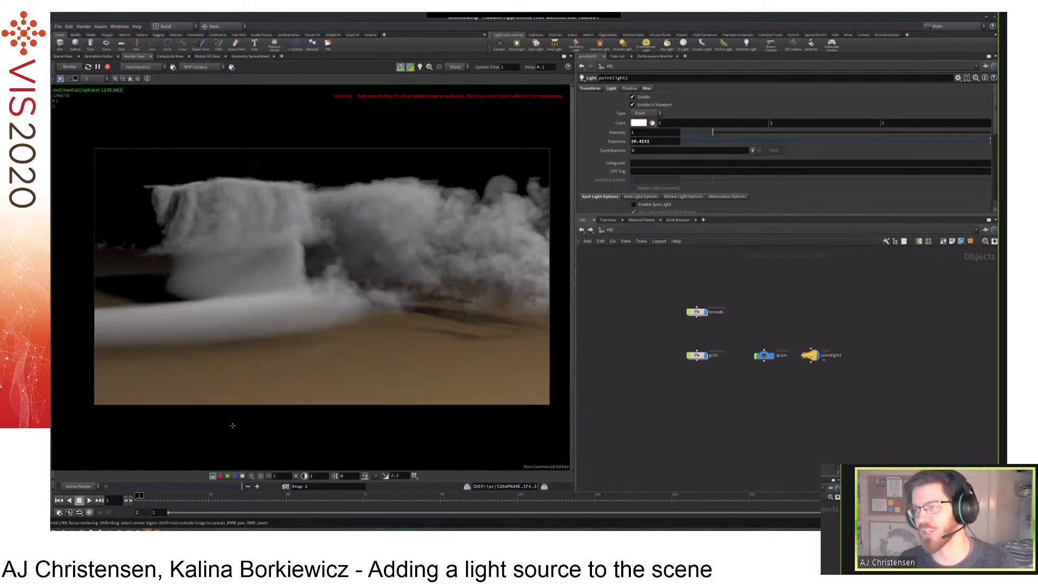
drag(339, 388, 427, 346)
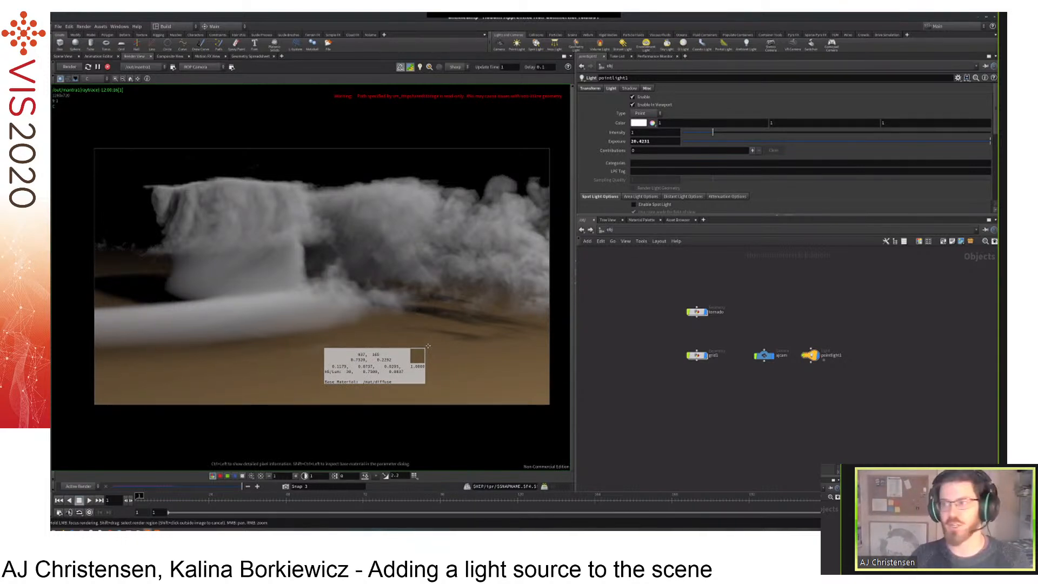
drag(428, 346, 427, 346)
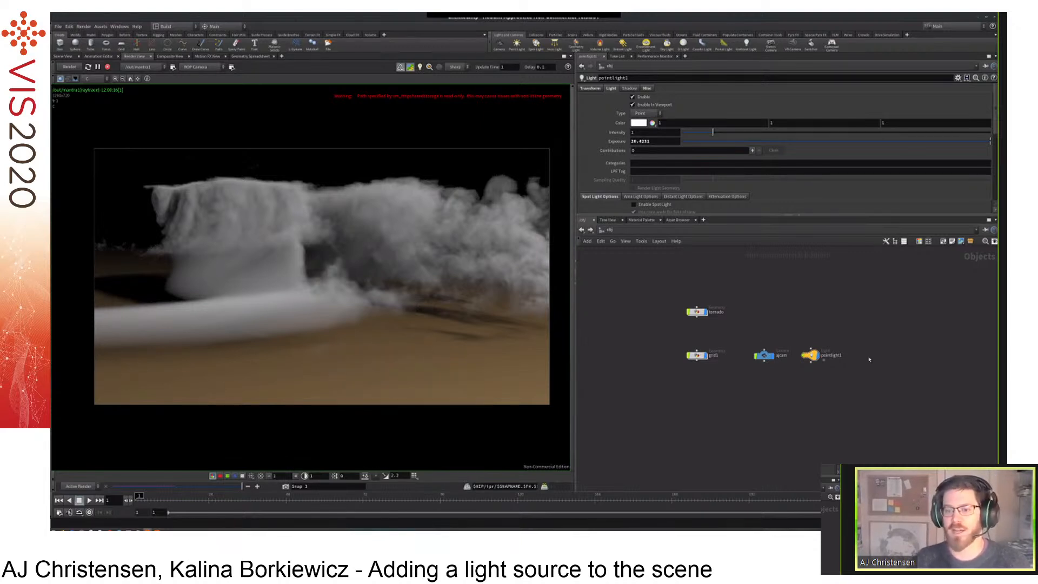
Stop the live render updates and return to the 3D scene, orbiting out of the point light's view.
middle_drag(870, 360, 862, 362)
click(107, 67)
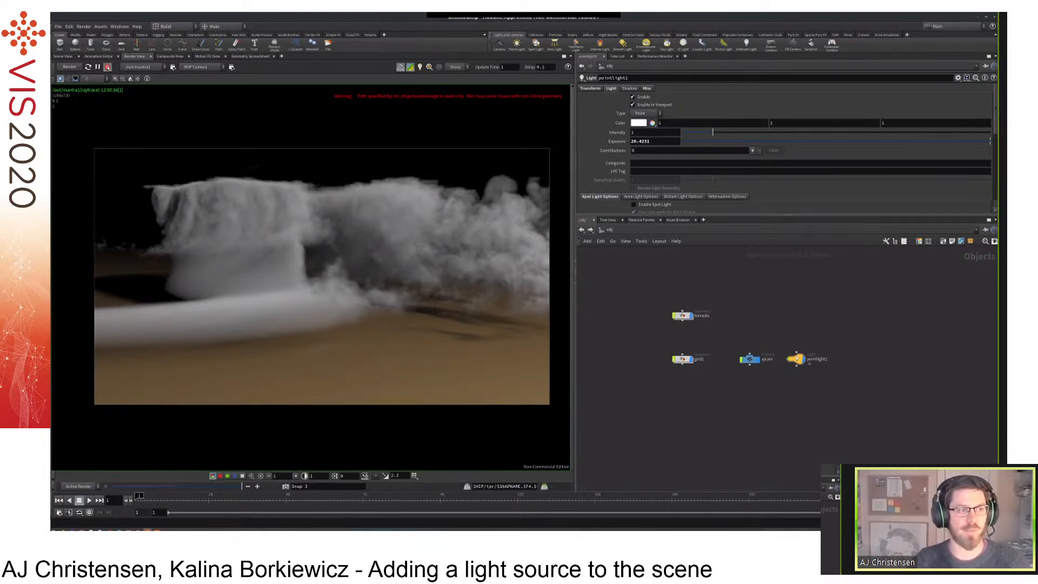
click(63, 56)
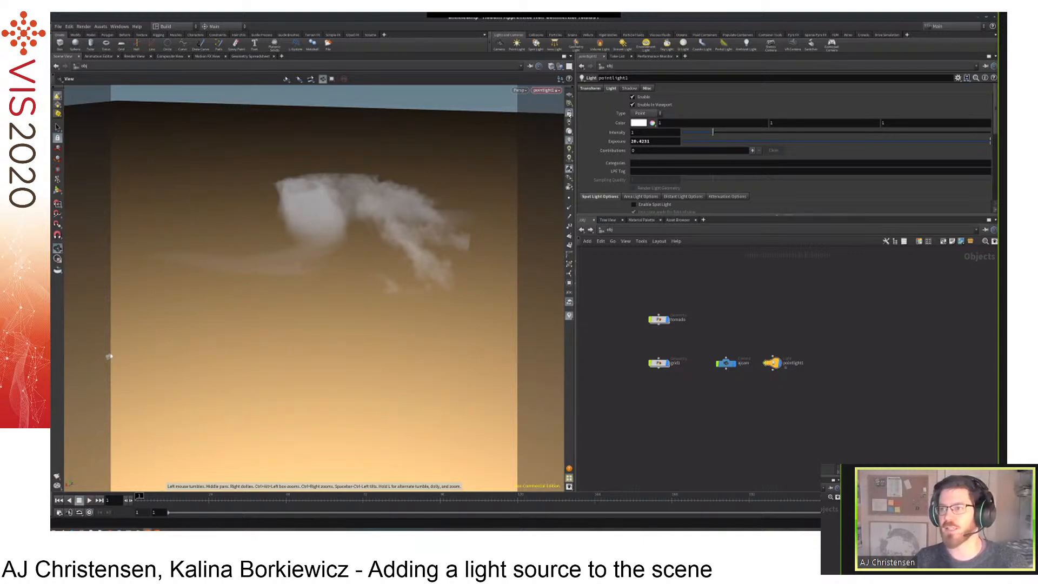
drag(475, 225, 464, 287)
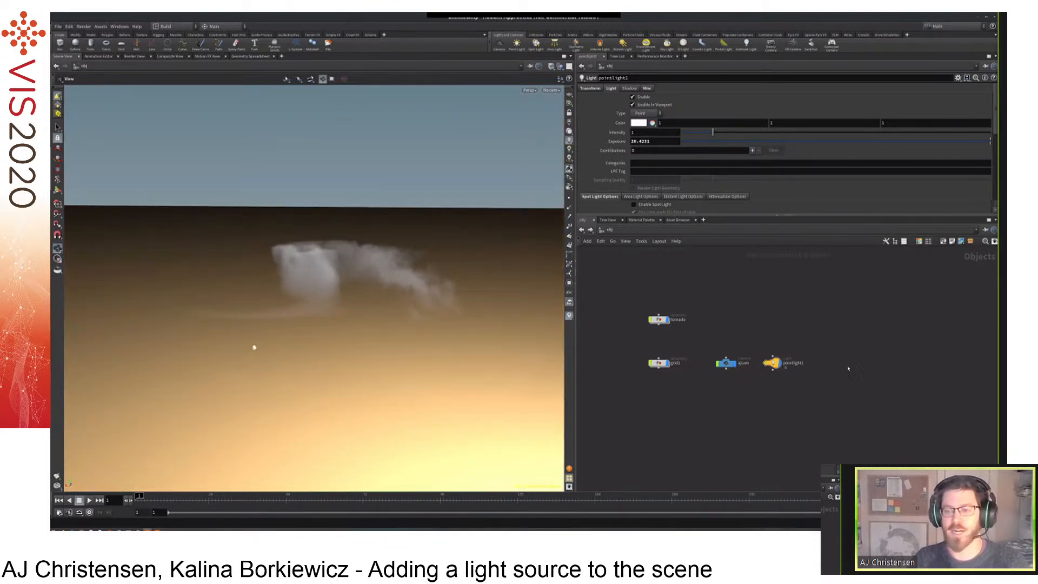
Add an Environment Light to the object network beside the pointlight1 node.
middle_drag(855, 368, 848, 369)
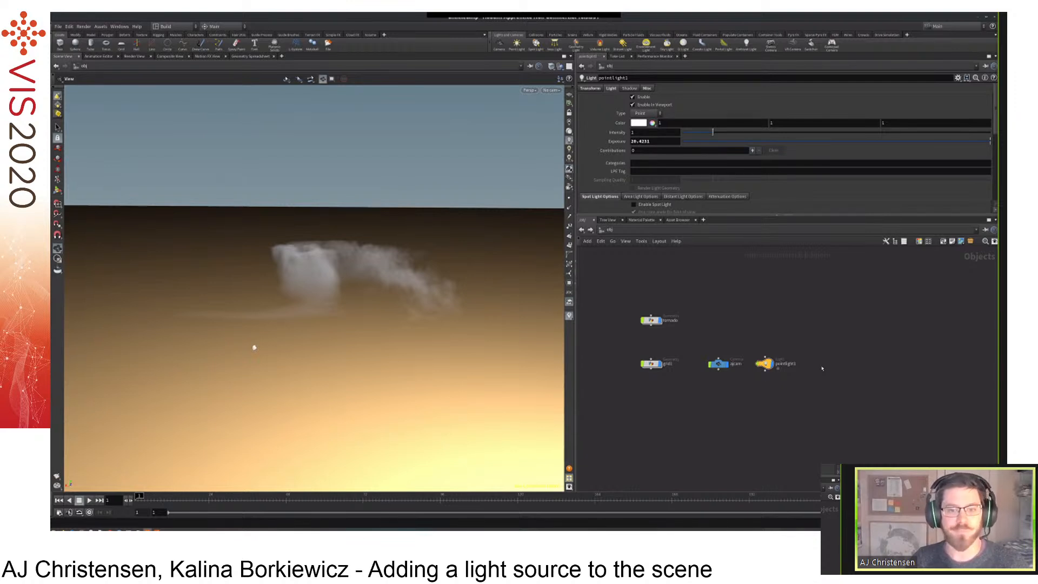
drag(501, 352, 485, 353)
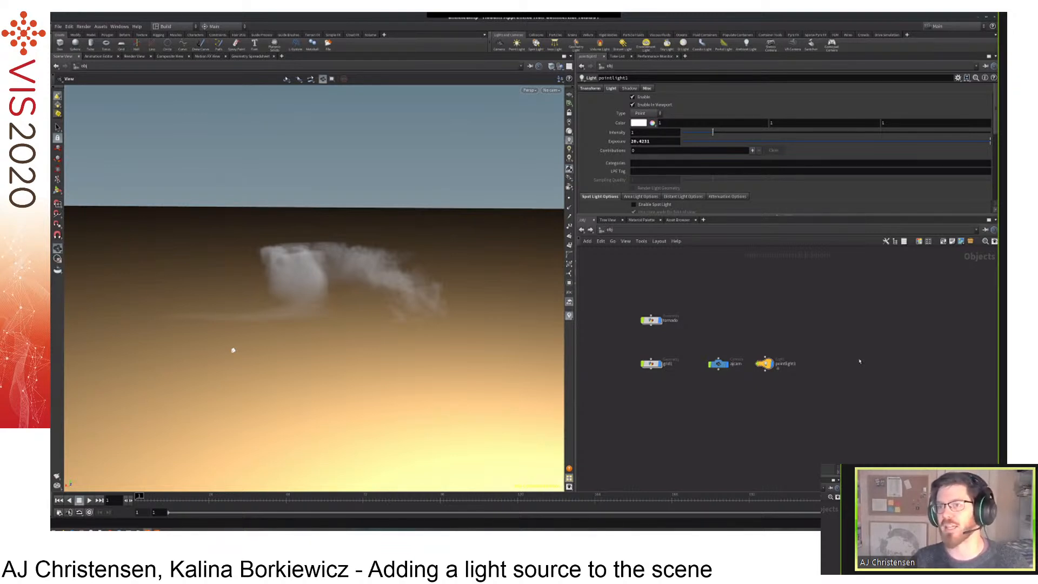
middle_drag(842, 364, 834, 360)
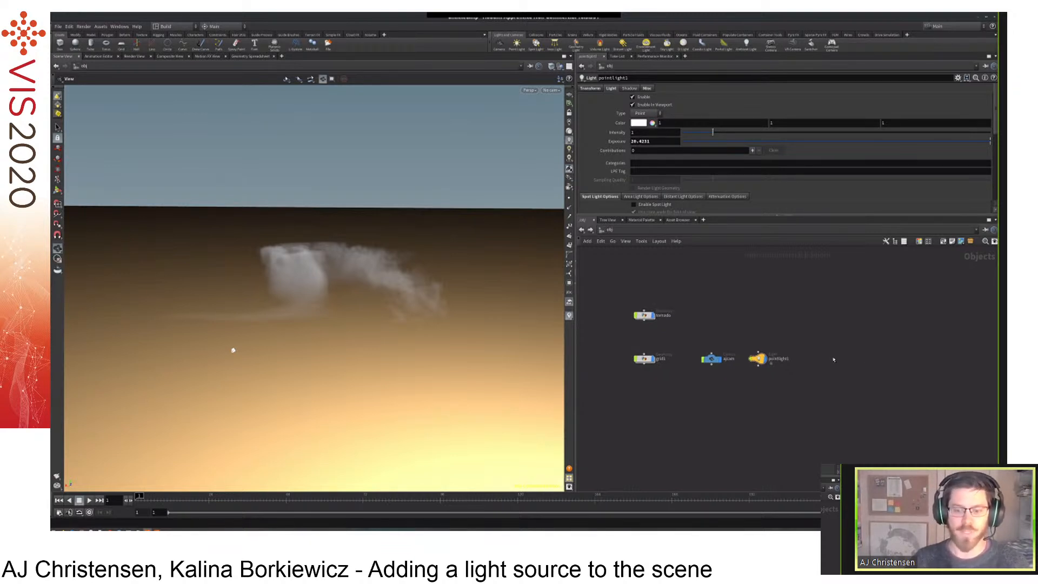
key(Tab)
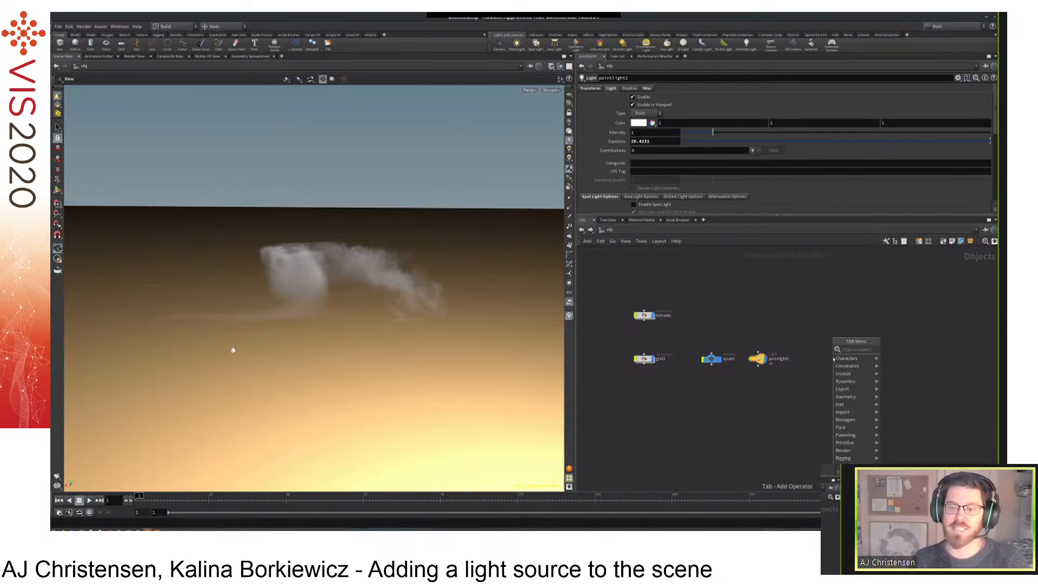
text(env)
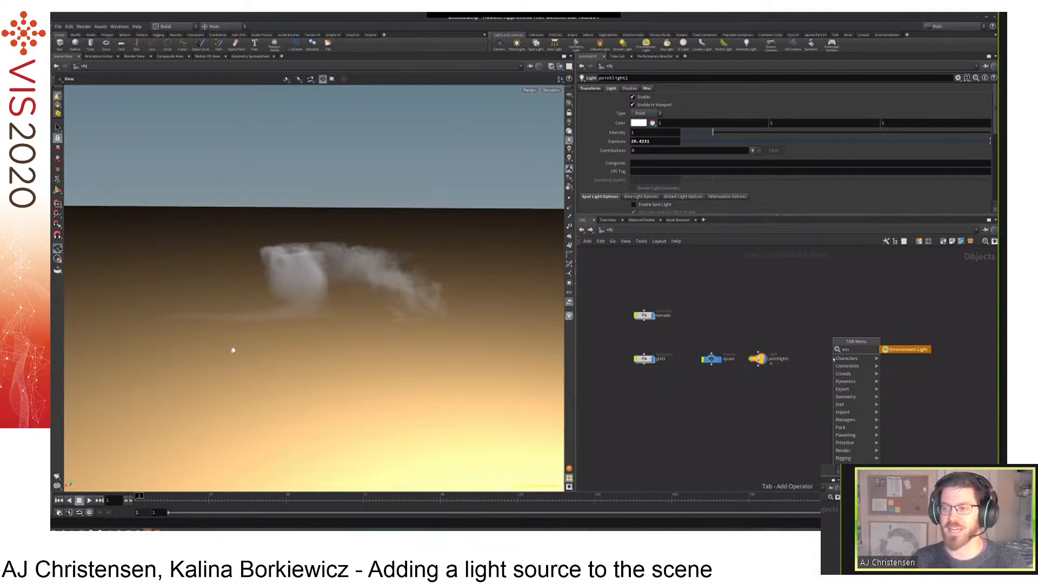
key(Return)
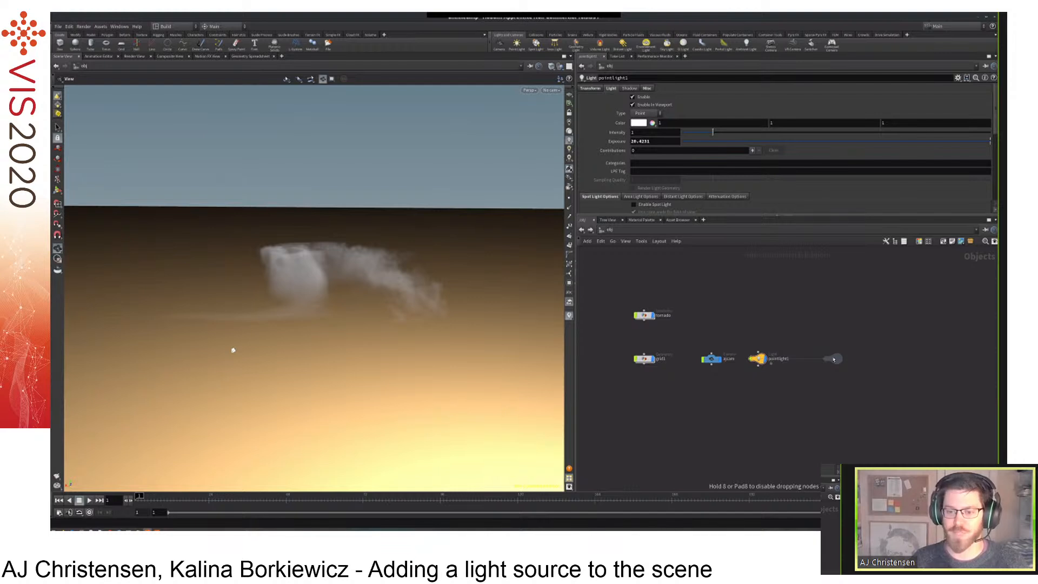
click(832, 359)
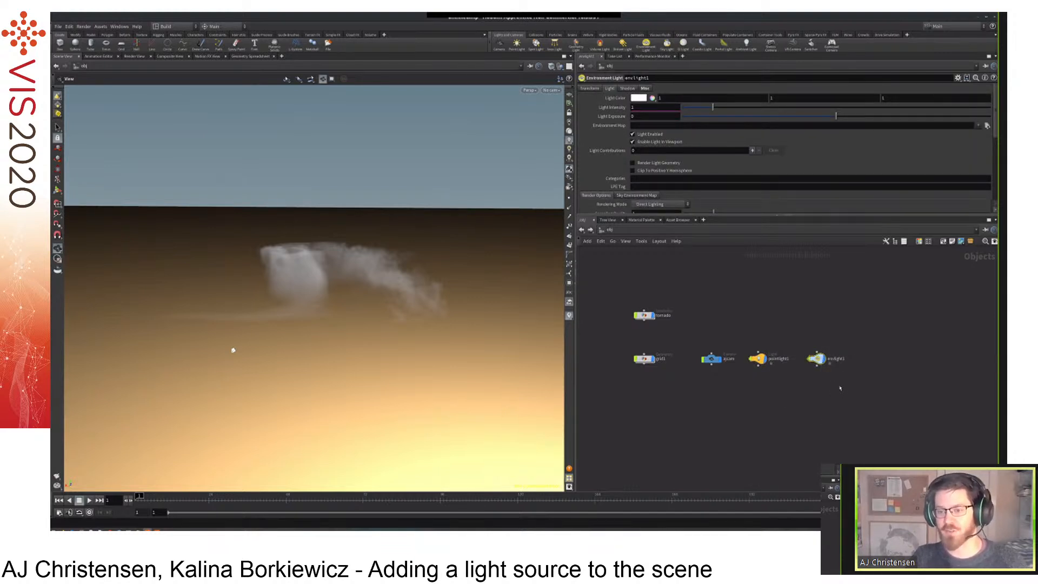
Compare the settings of pointlight1 and envlight1, and review the light types available for the point light.
click(758, 358)
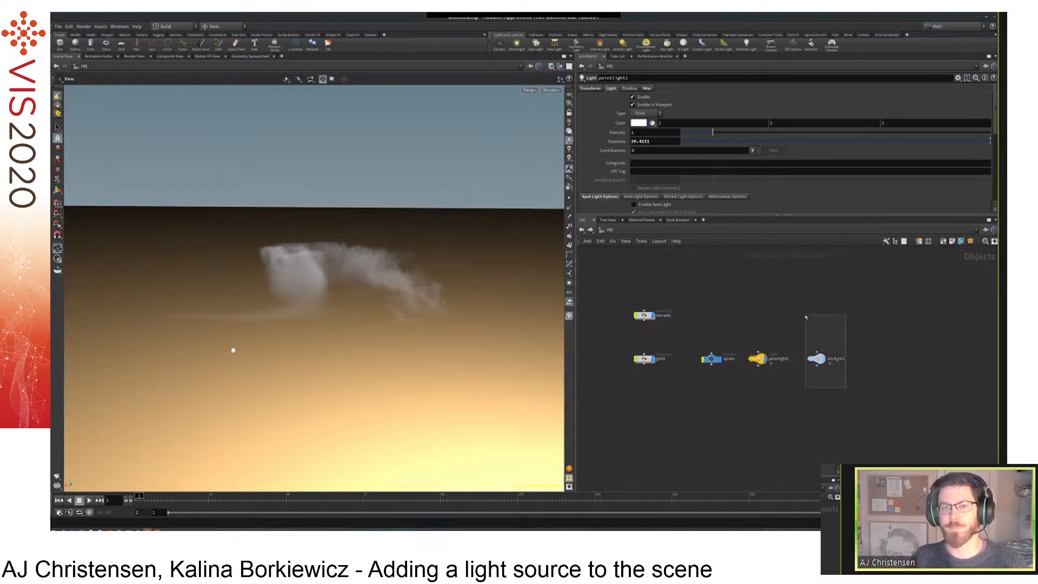
click(817, 359)
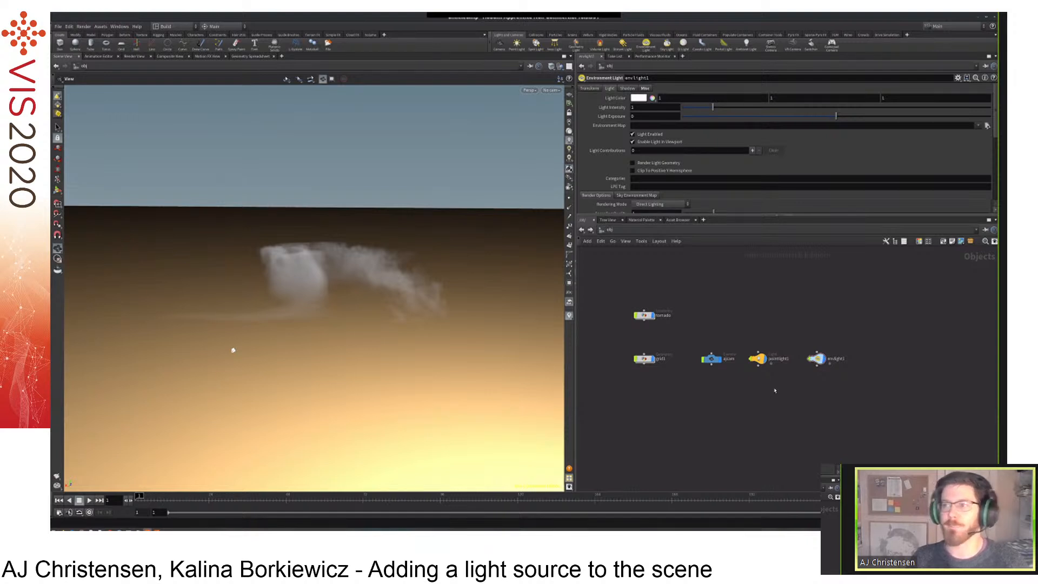
click(758, 359)
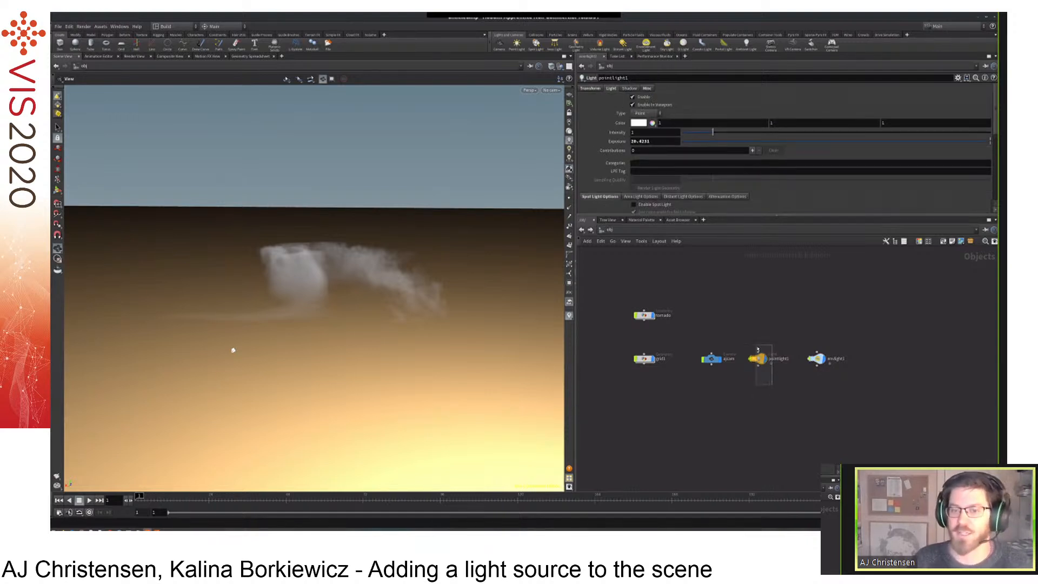
click(643, 114)
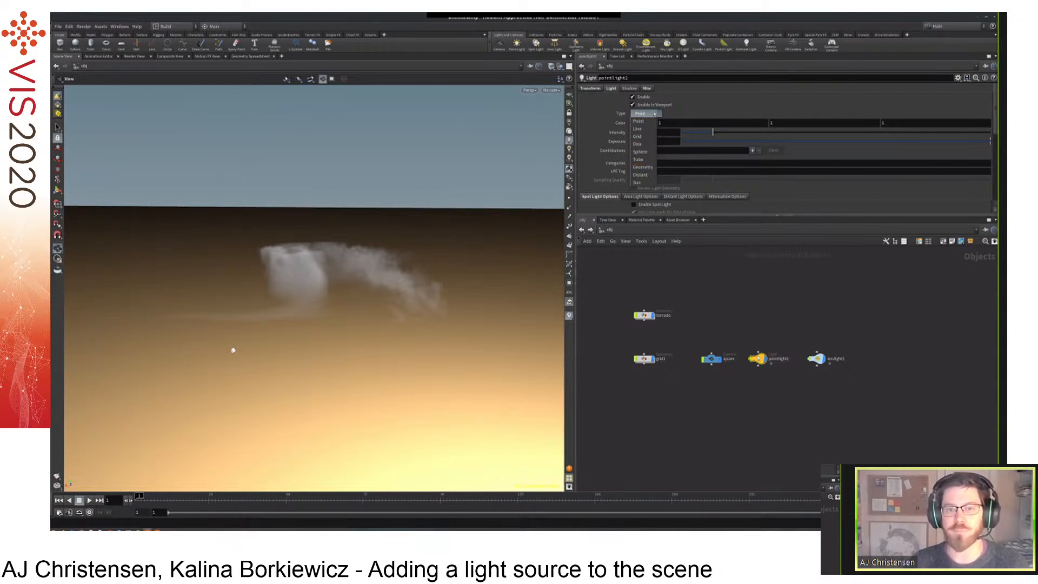
click(655, 114)
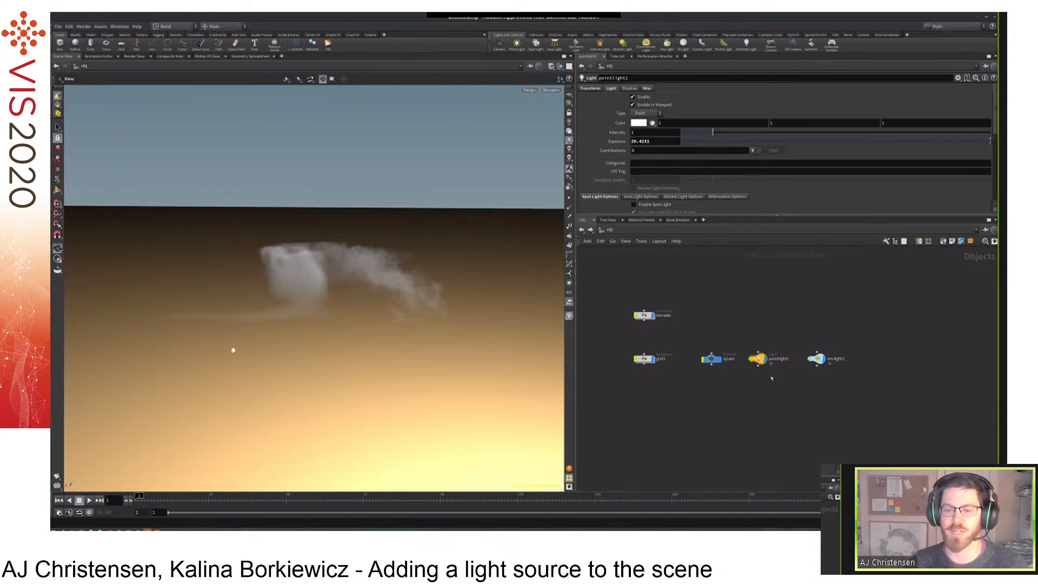
drag(829, 287, 810, 336)
drag(741, 328, 775, 391)
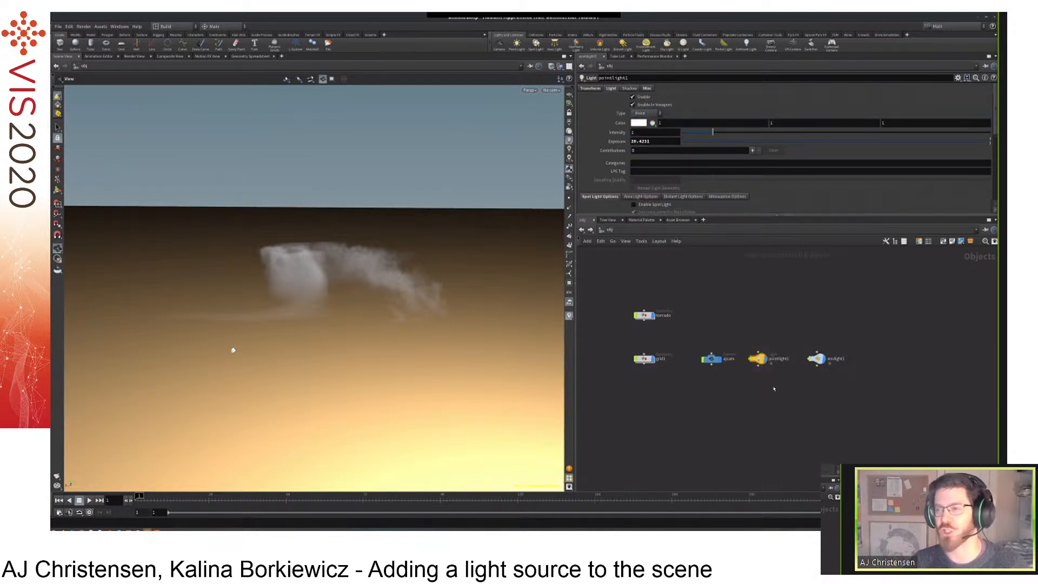
click(641, 113)
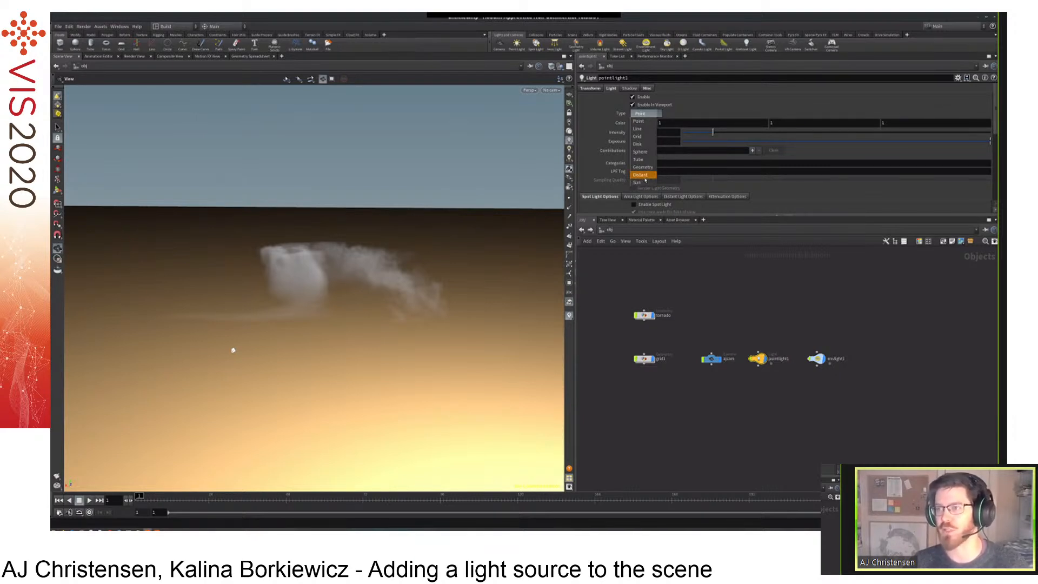
click(772, 309)
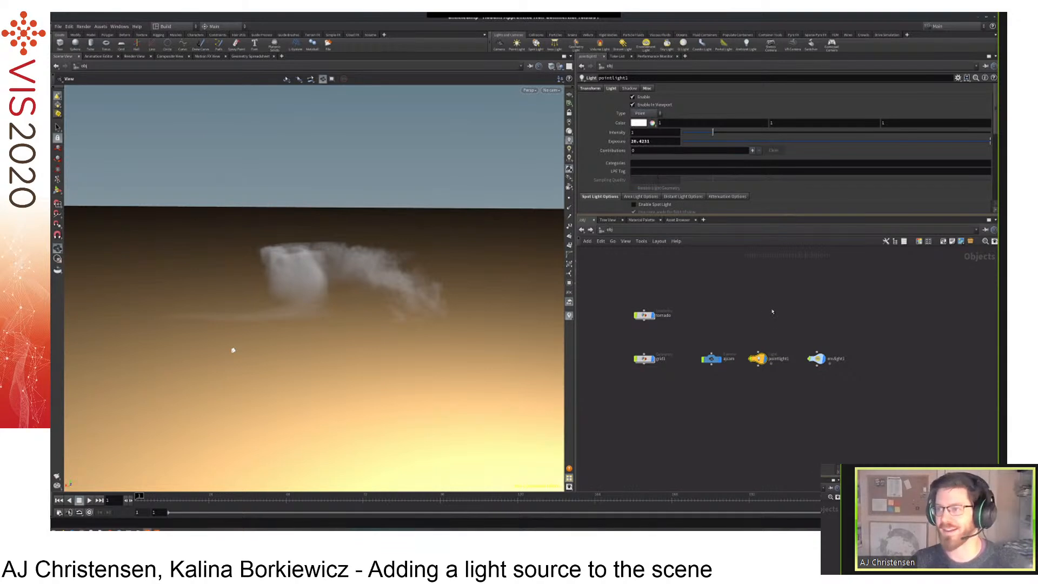
Select envlight1 and enlarge its parameter area to expose more of the render options.
drag(805, 308, 837, 394)
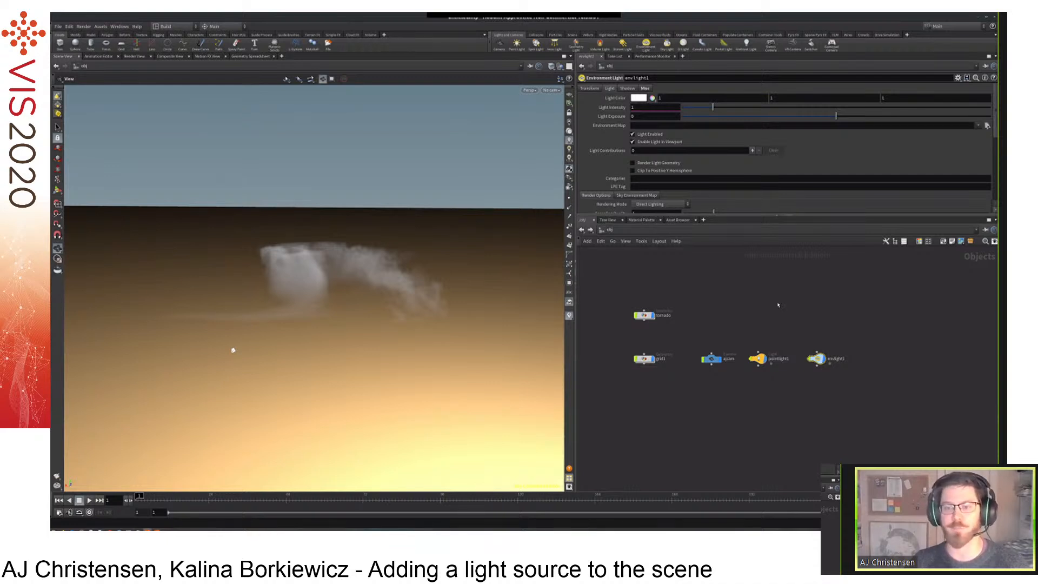
drag(823, 316, 832, 393)
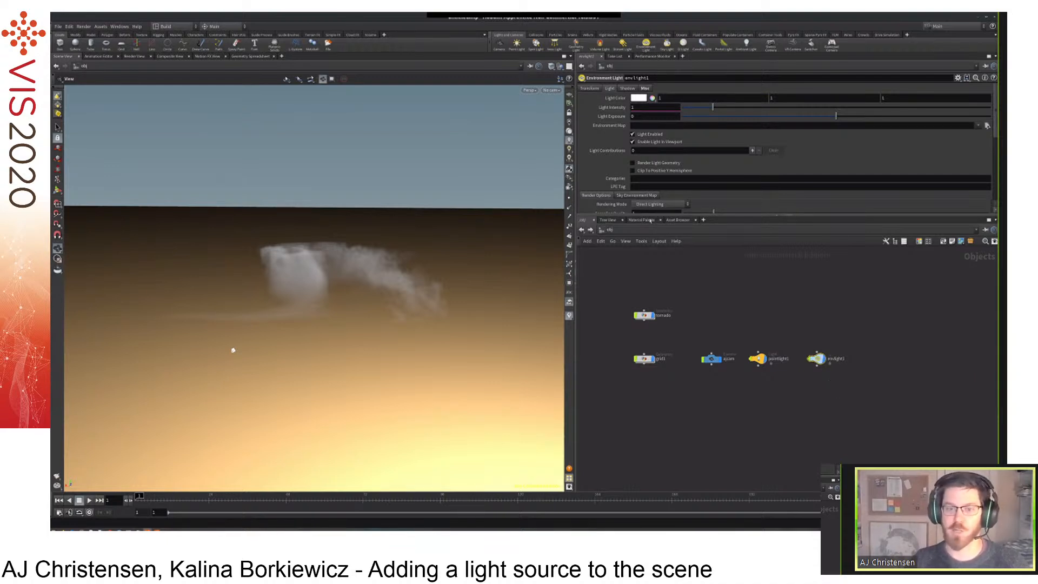
drag(649, 216, 592, 277)
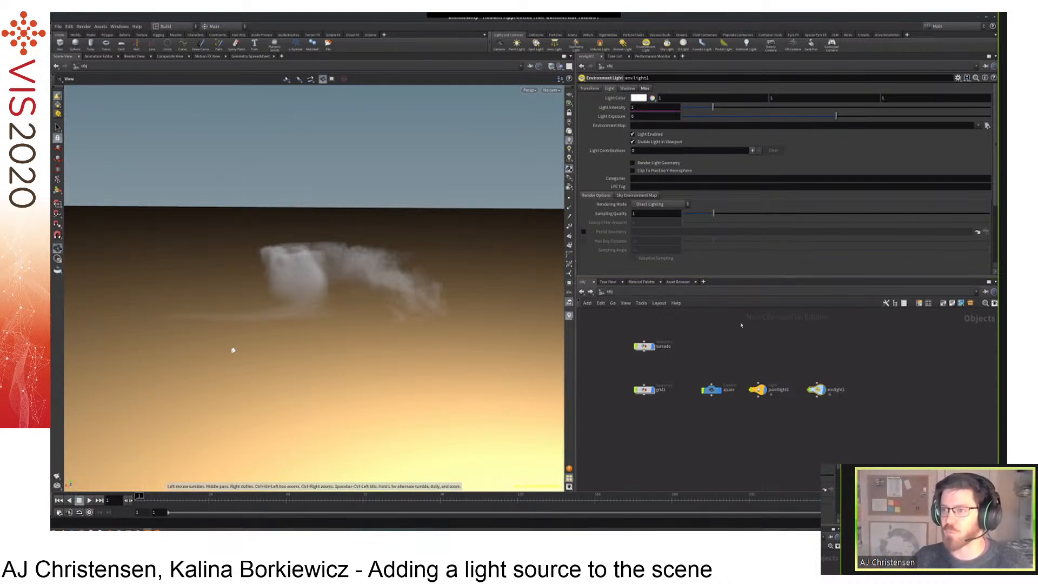
drag(830, 275, 830, 257)
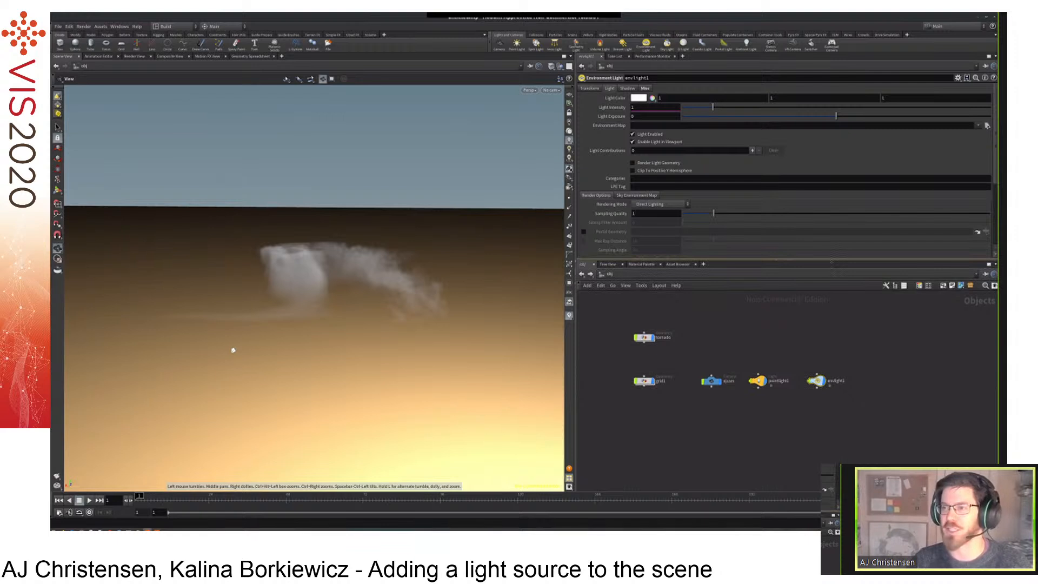
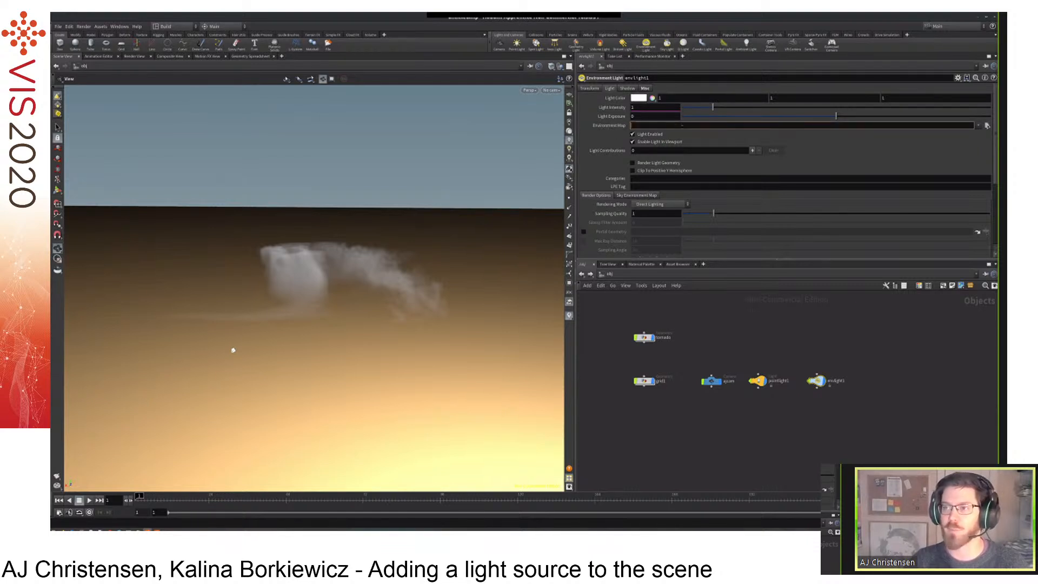
Start choosing an image for envlight1's environment map, browsing Houdini's supplied pic/hdri and pic/texture folders.
click(987, 125)
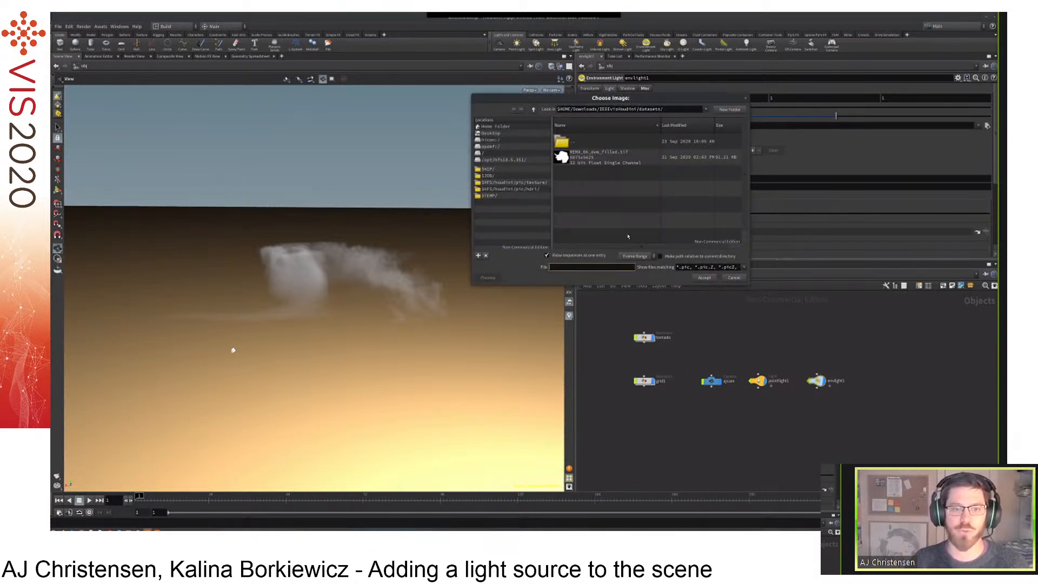
drag(754, 290, 791, 308)
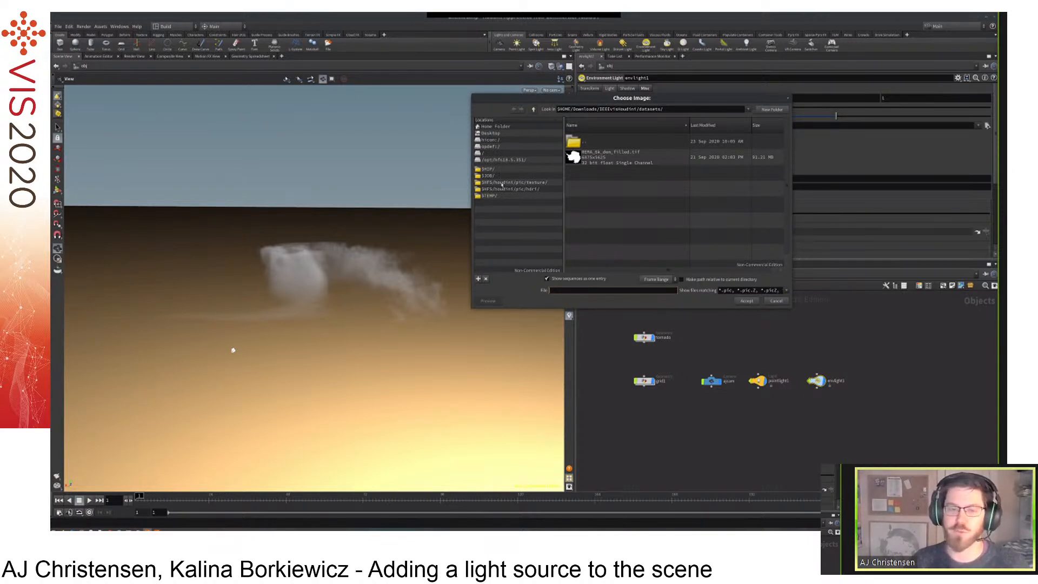
click(505, 189)
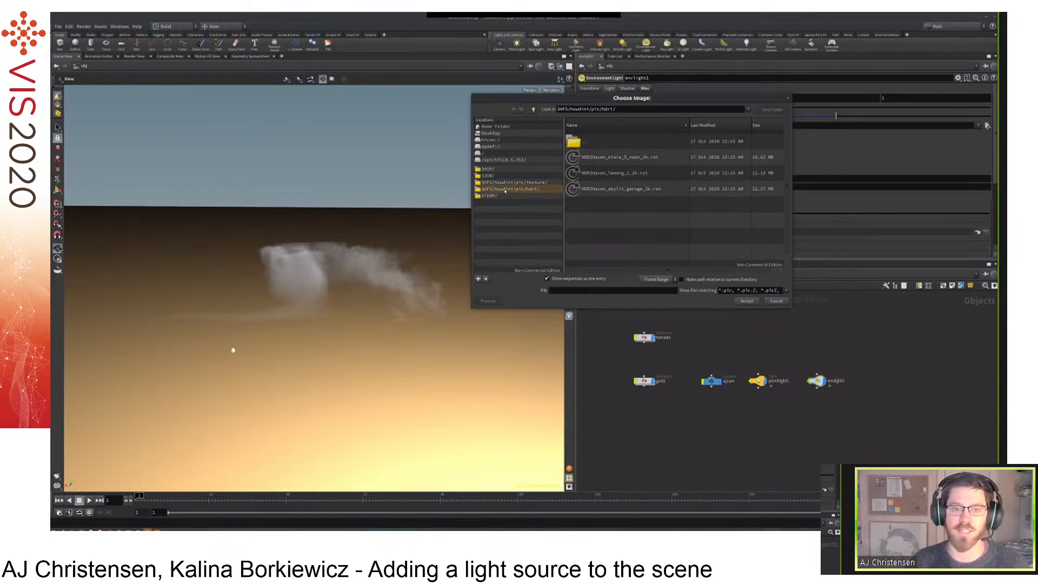
click(514, 183)
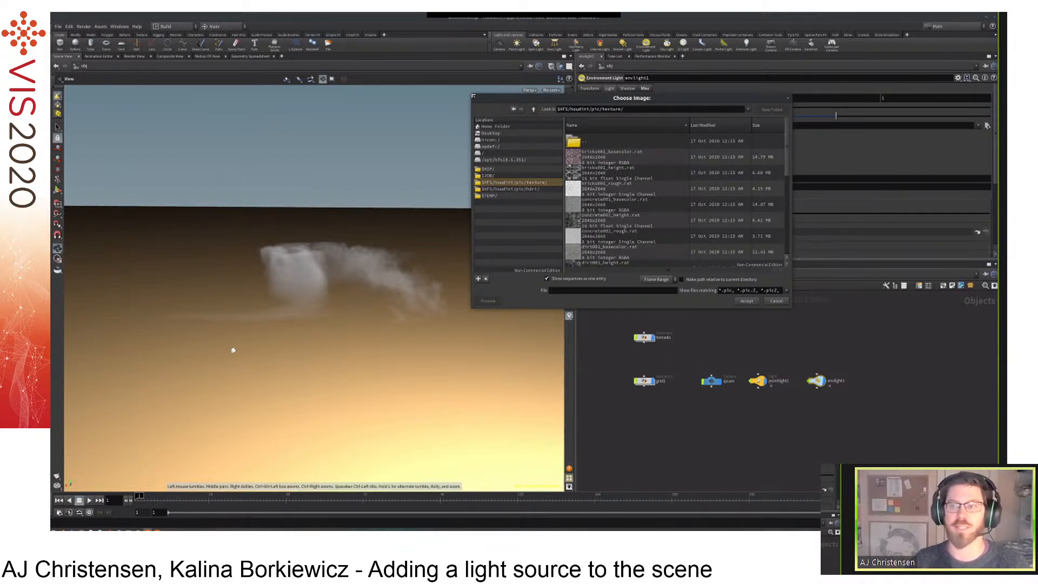
Enlarge the image chooser window and look through the textures supplied in the pic/texture folder.
drag(473, 95, 381, 85)
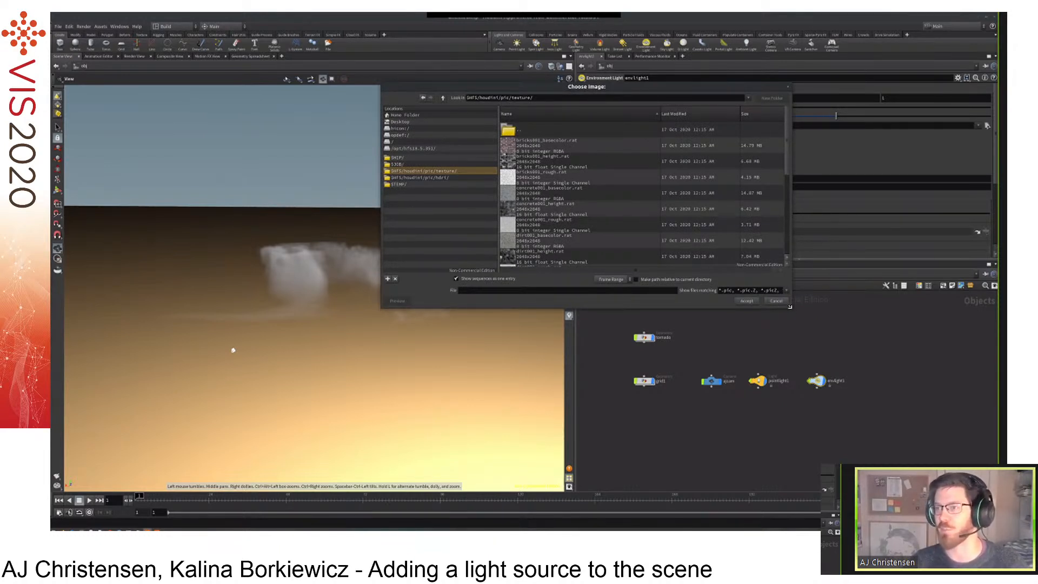
drag(790, 306, 826, 330)
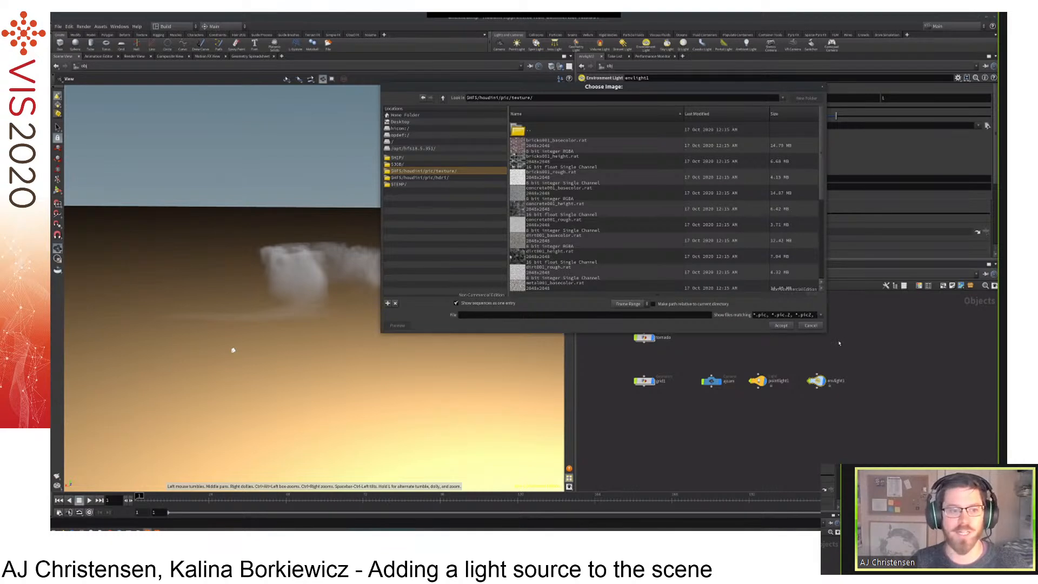
drag(840, 342, 938, 392)
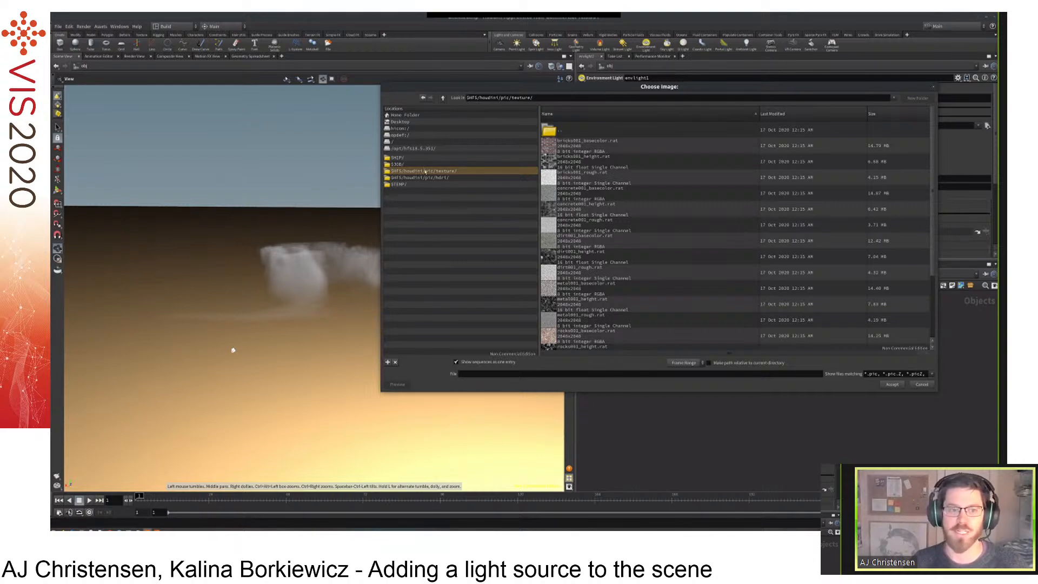
click(425, 172)
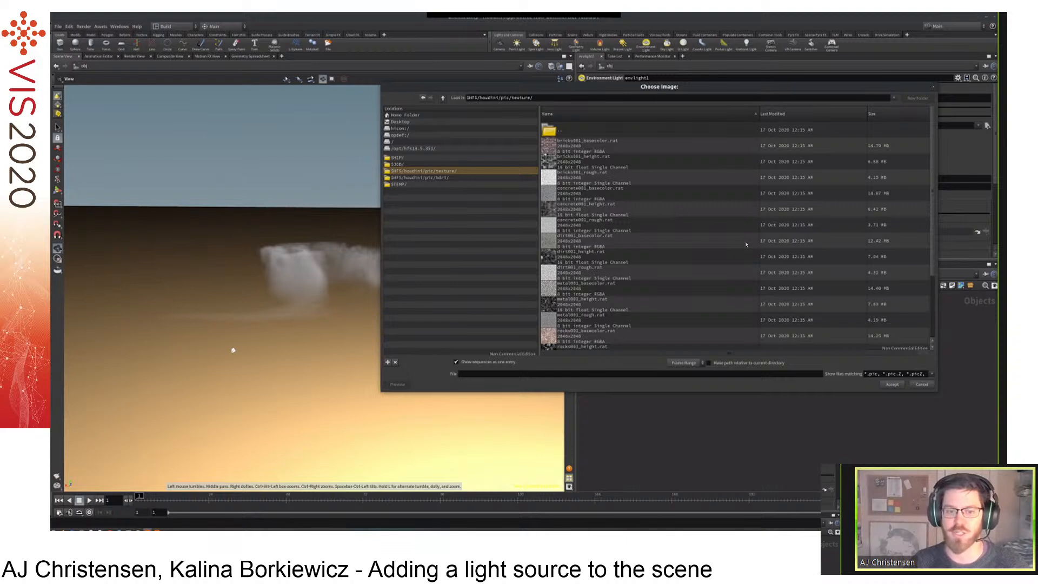
scroll(746, 245, down, 2)
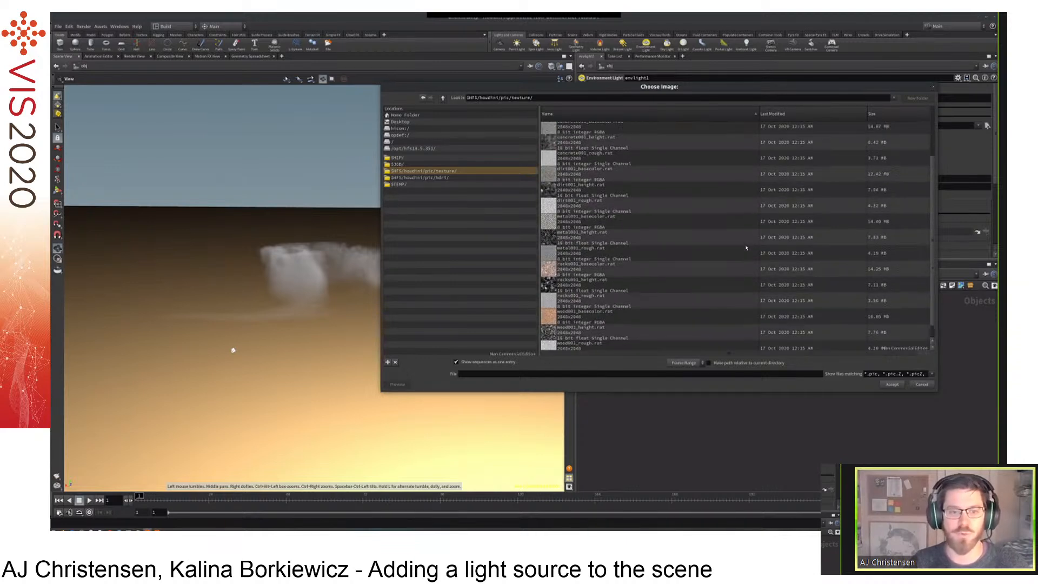
scroll(746, 248, up, 2)
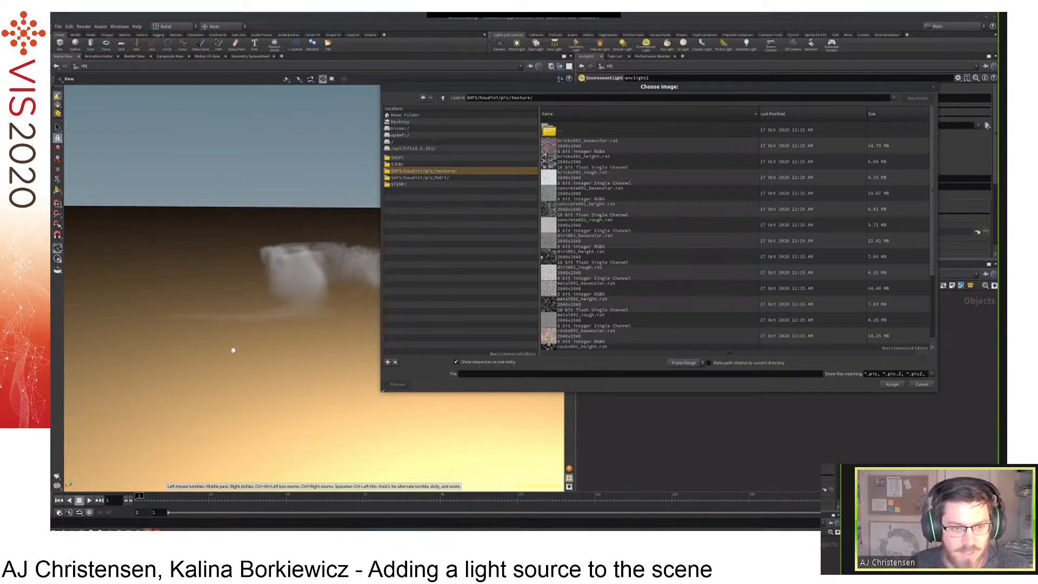
drag(382, 391, 247, 450)
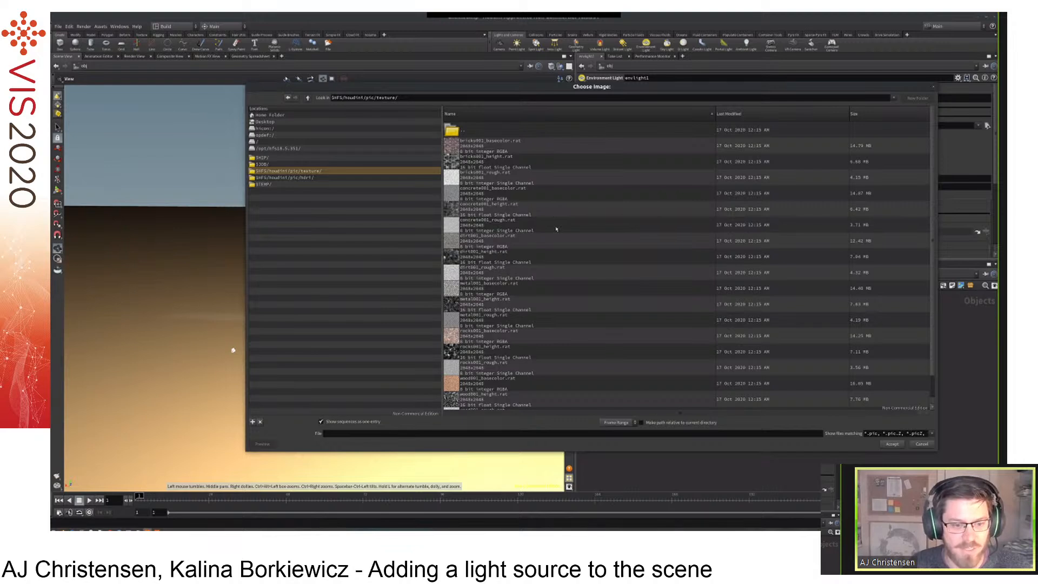
scroll(574, 255, down, 1)
scroll(587, 269, up, 1)
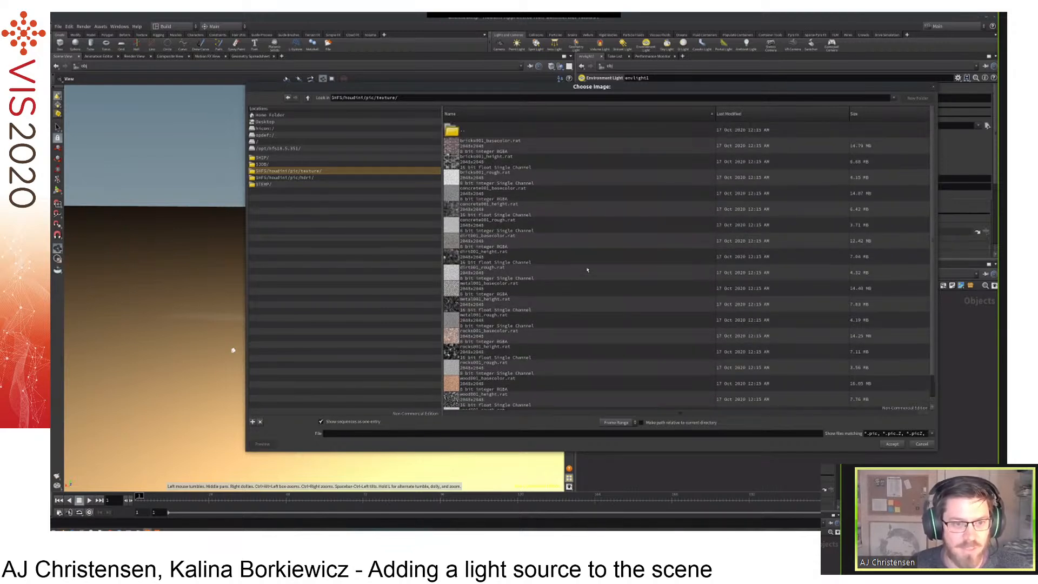
Set envlight1's environment map to HDRIHaven_kiara_5_noon_2k.rat from the supplied pic/hdri folder.
click(303, 177)
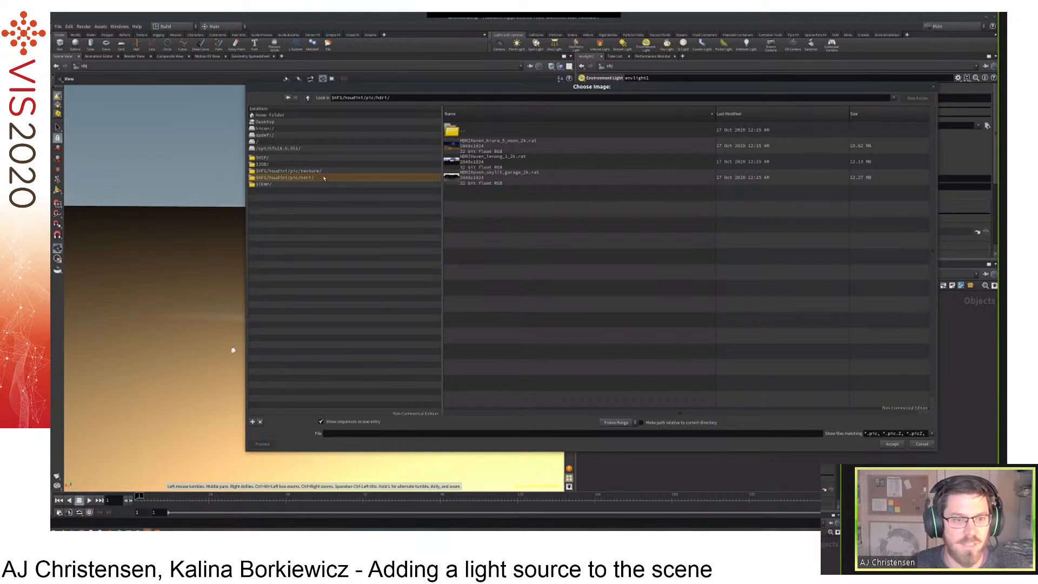
click(497, 160)
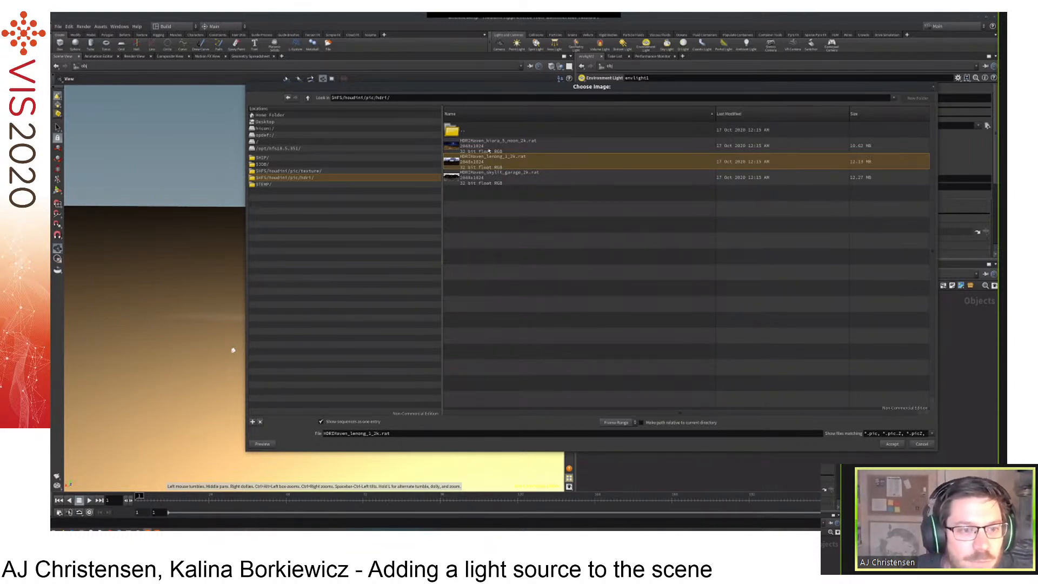
click(490, 150)
click(491, 166)
click(486, 185)
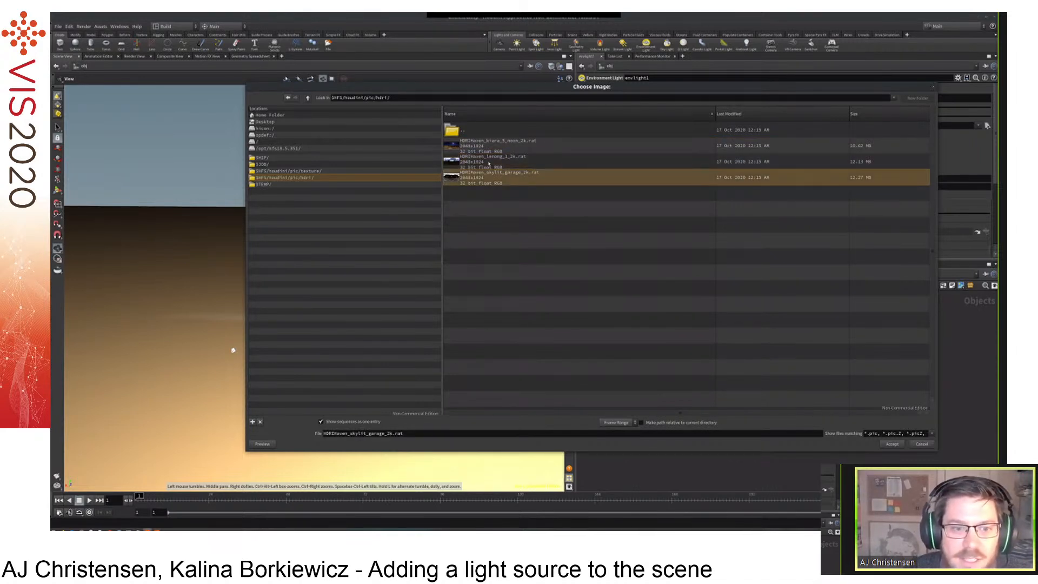
click(489, 163)
click(492, 146)
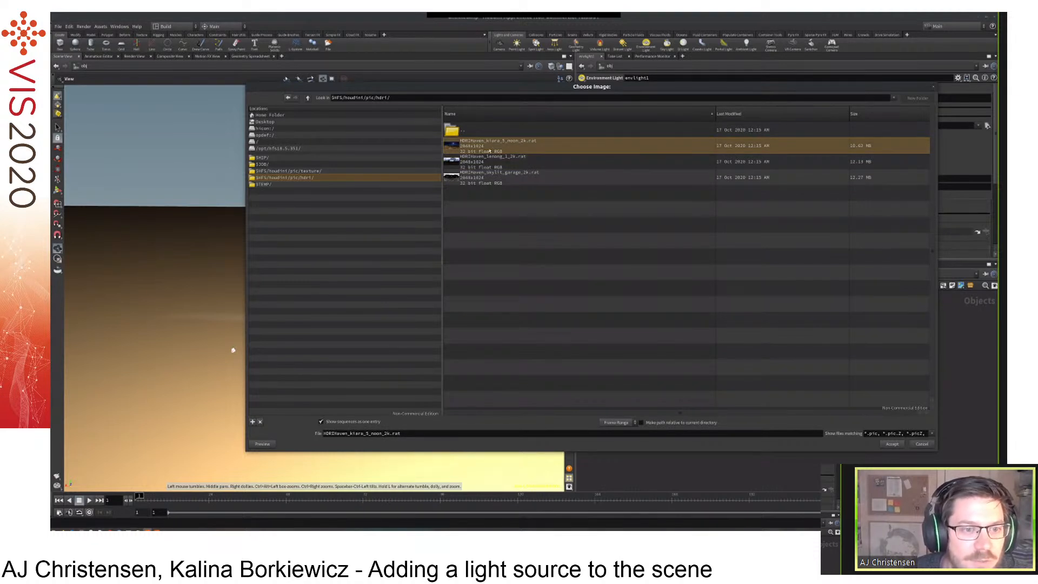
double_click(489, 150)
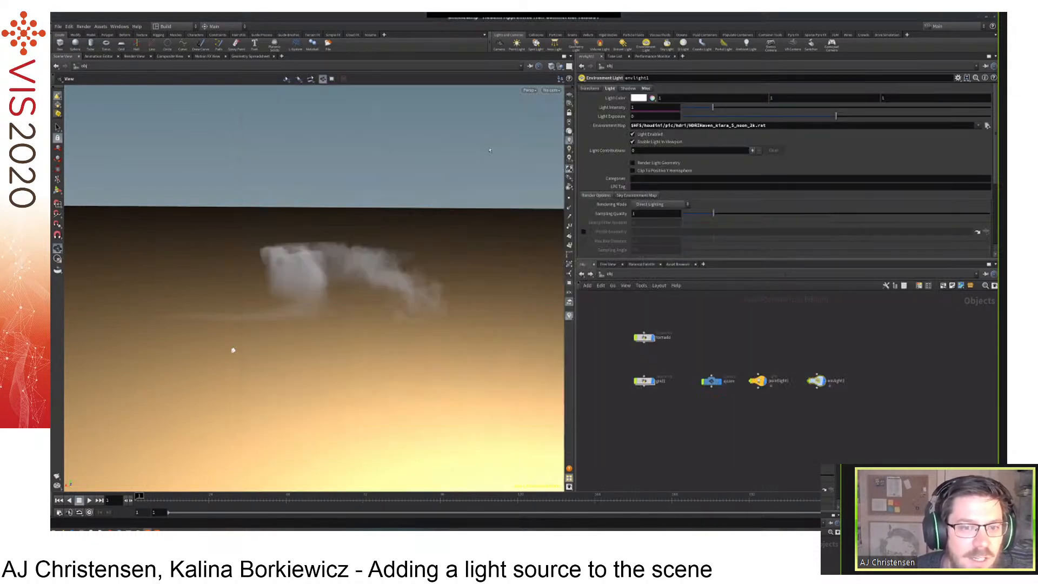
Examine the environment image surrounding the ground plane and tornado from several angles in the 3D scene.
drag(232, 348, 430, 347)
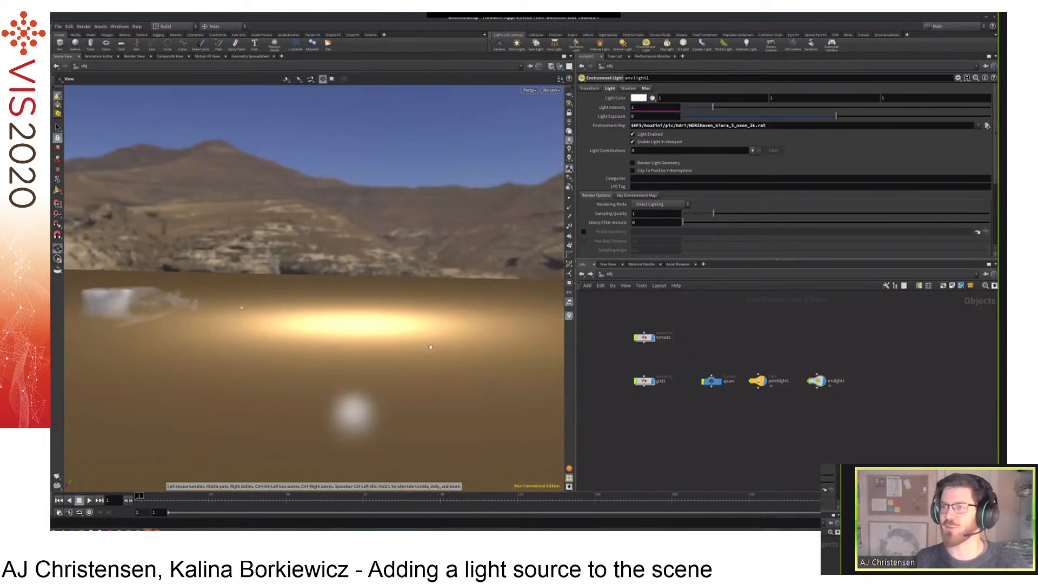
drag(241, 308, 275, 378)
drag(354, 371, 315, 384)
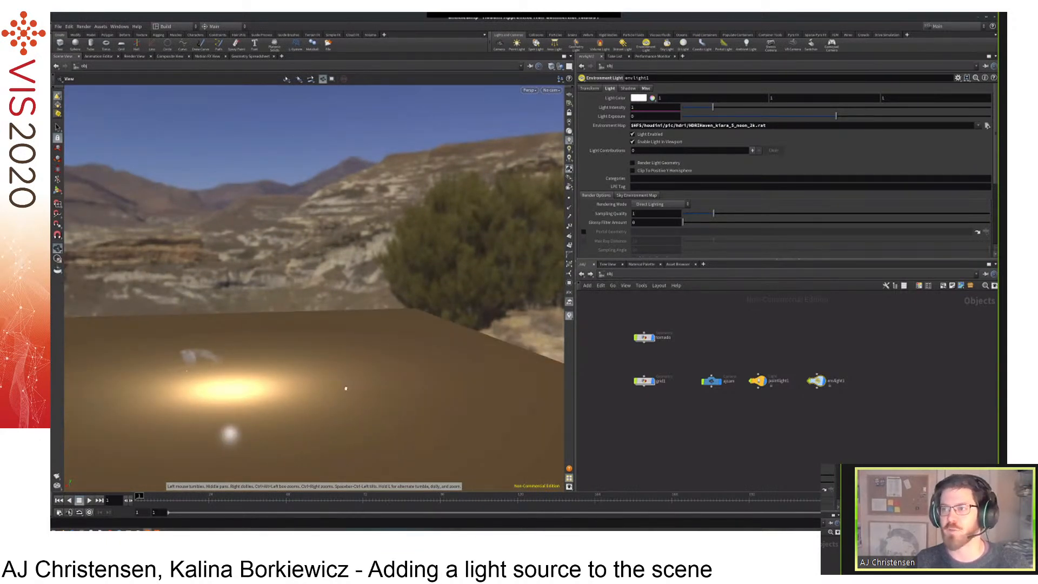
drag(344, 392, 285, 391)
drag(405, 311, 372, 391)
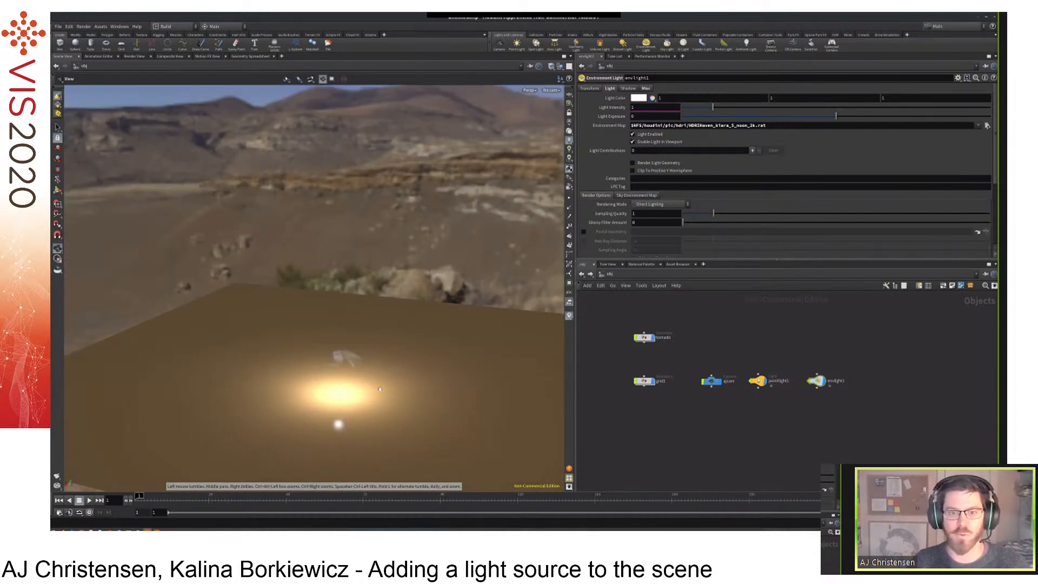
mouse_move(409, 376)
mouse_down()
mouse_move(422, 384)
mouse_move(413, 357)
mouse_up()
Render the scene with the image-mapped environment light and inspect the lighting on the tornado cloud and ground.
click(134, 56)
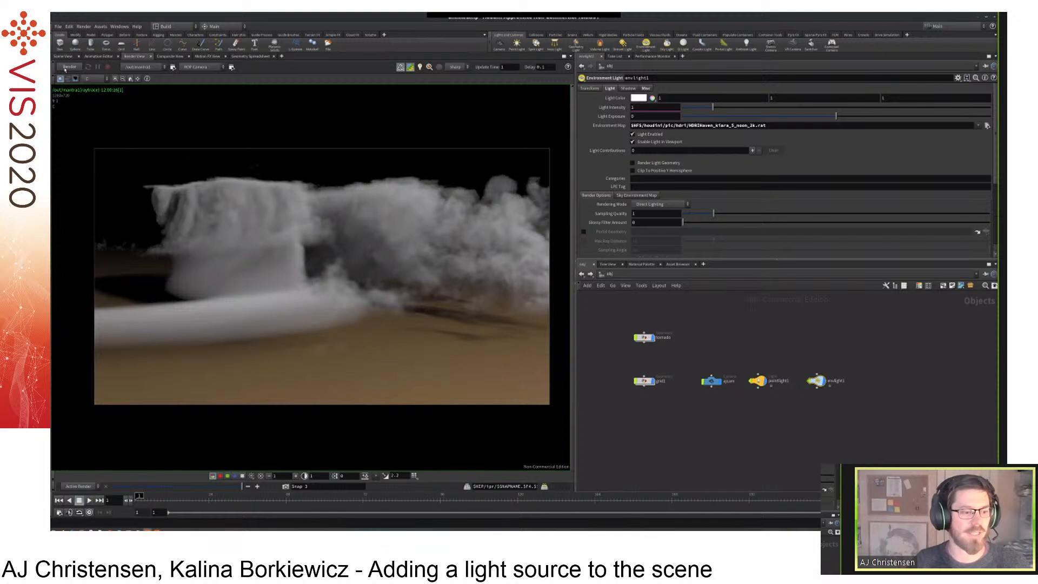
click(67, 65)
click(305, 283)
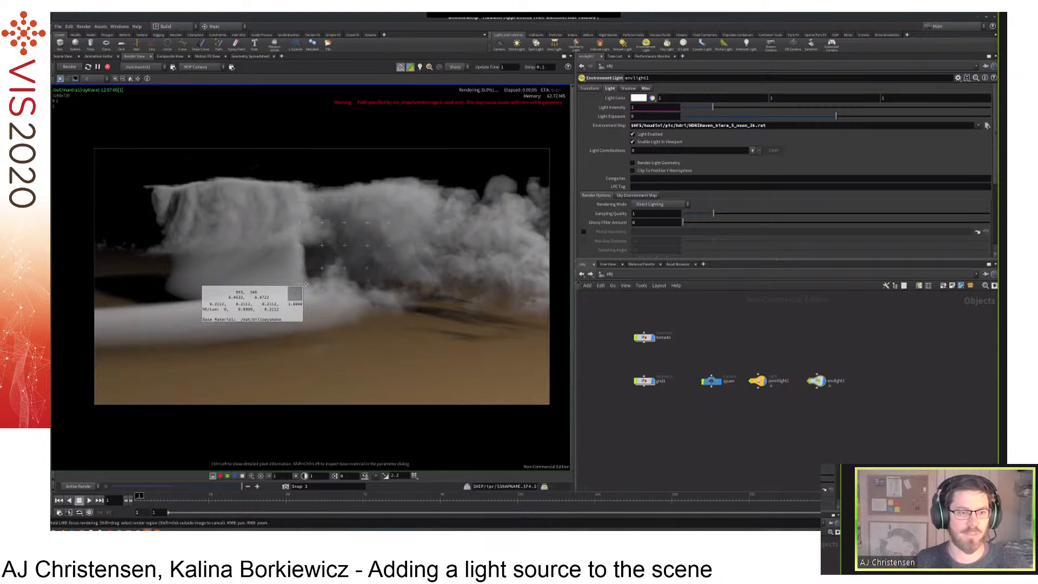
drag(306, 284, 312, 284)
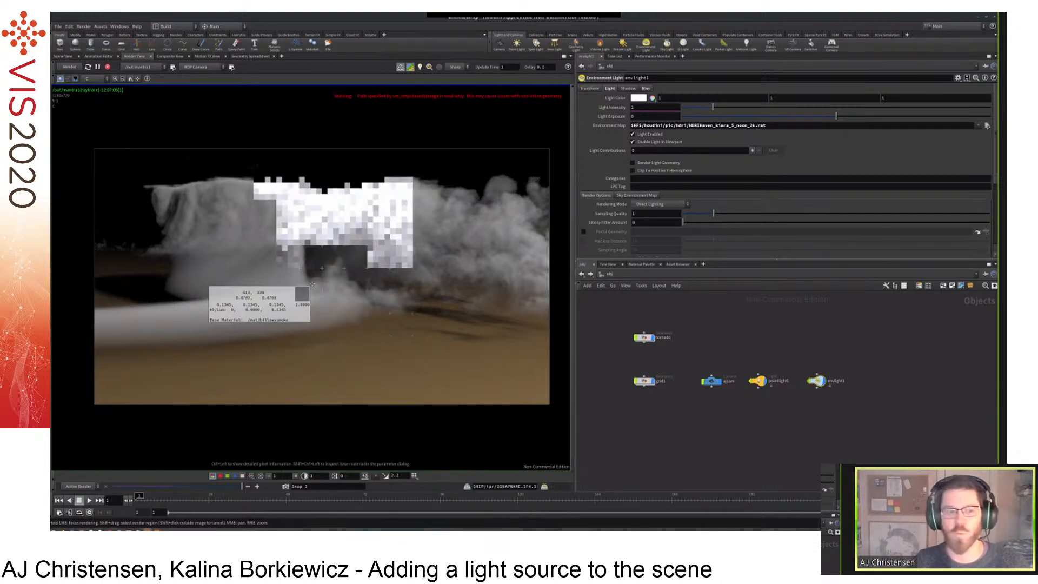
drag(312, 283, 257, 378)
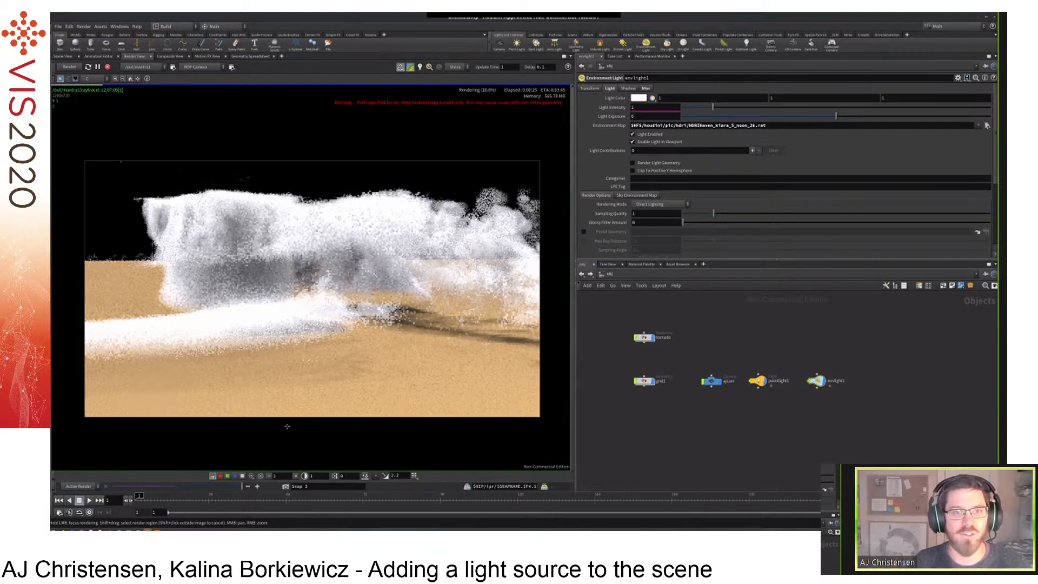
drag(466, 282, 509, 283)
drag(394, 206, 491, 277)
click(422, 382)
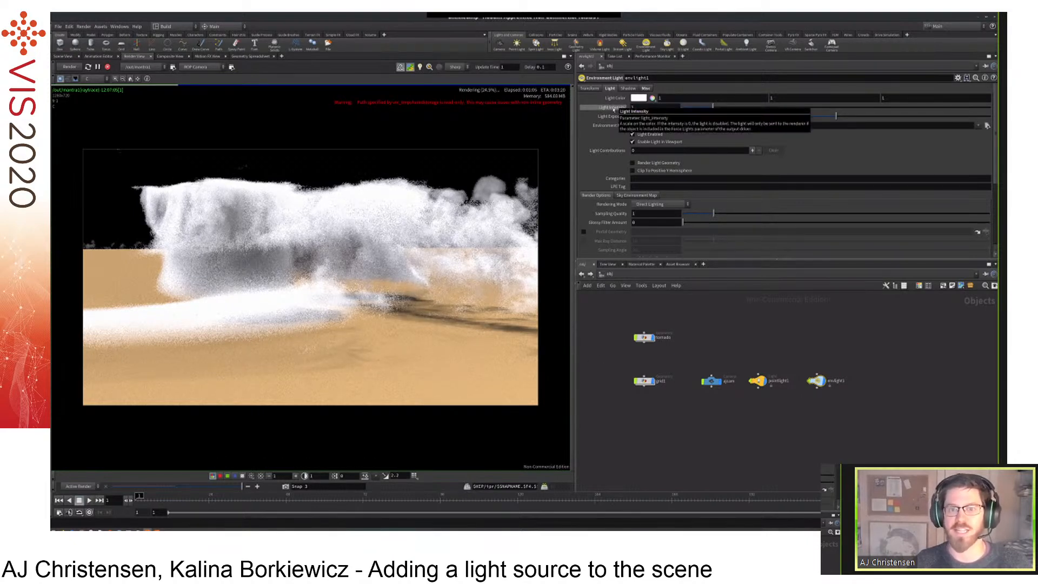
Set envlight1's light intensity to .5 and inspect the updated render of the cloud.
click(634, 107)
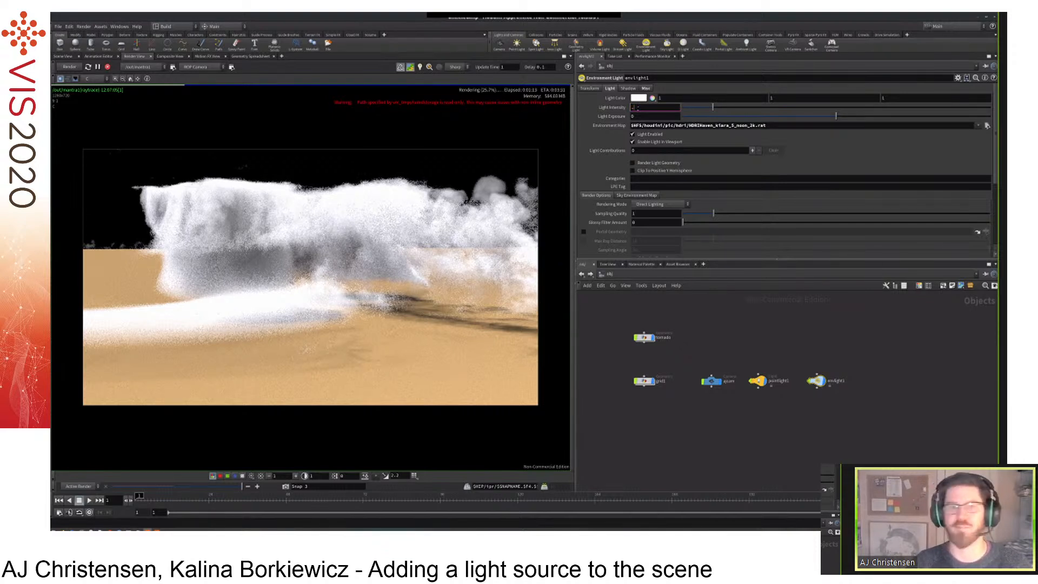
key(Return)
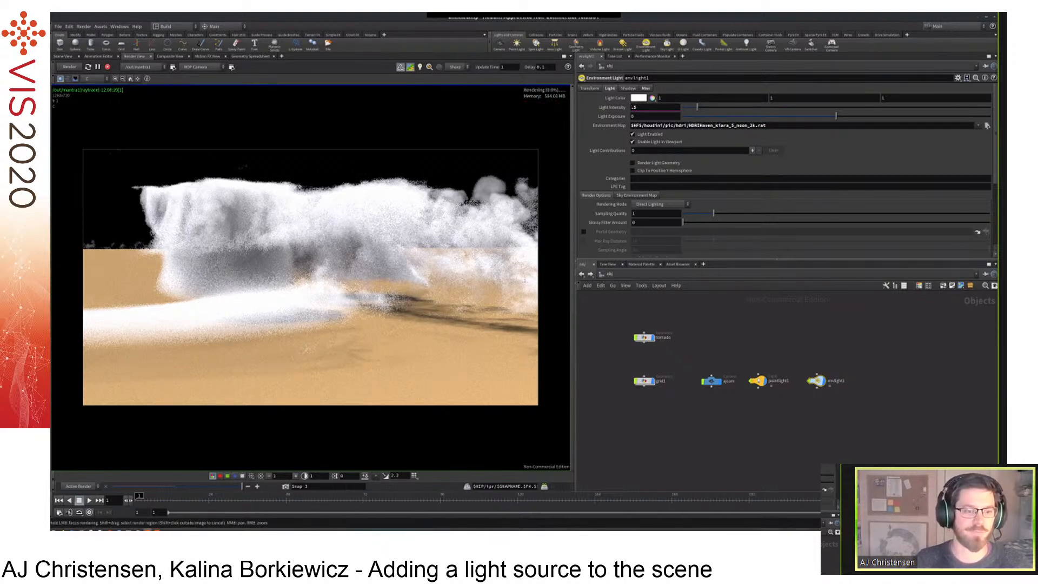
drag(412, 230, 543, 319)
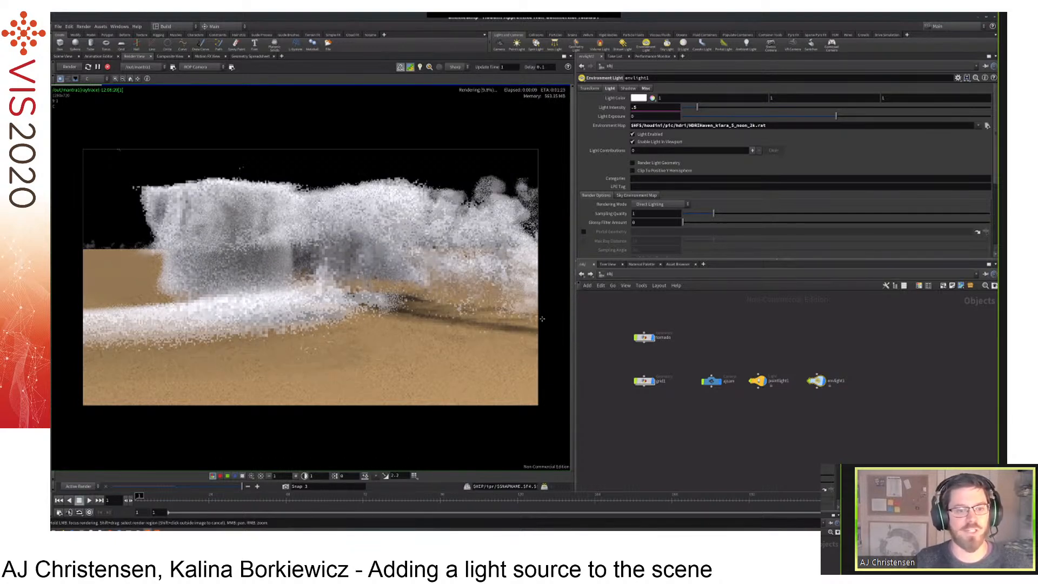
ctrl+drag(389, 267, 260, 302)
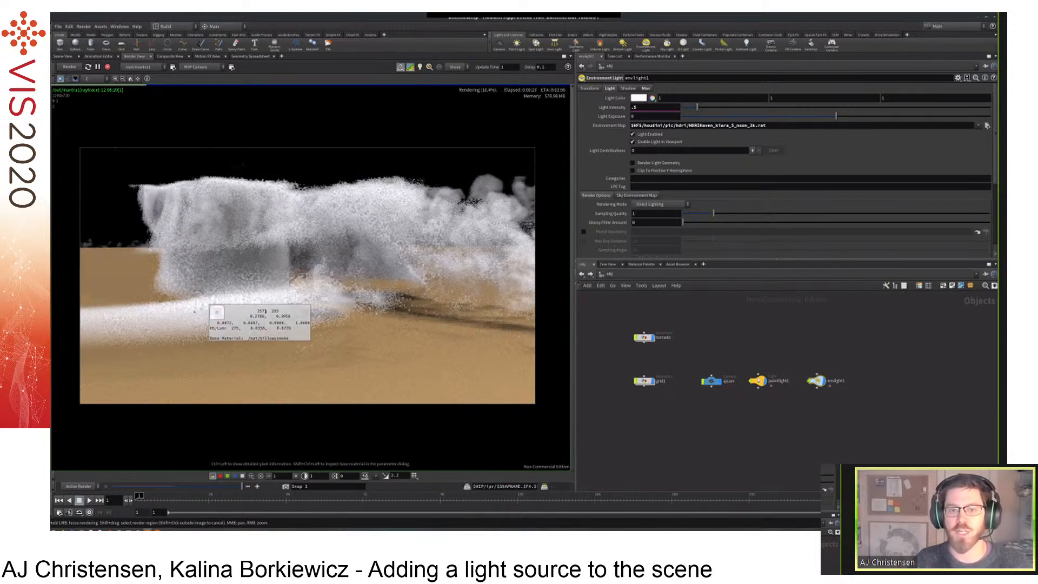
ctrl+drag(195, 312, 195, 311)
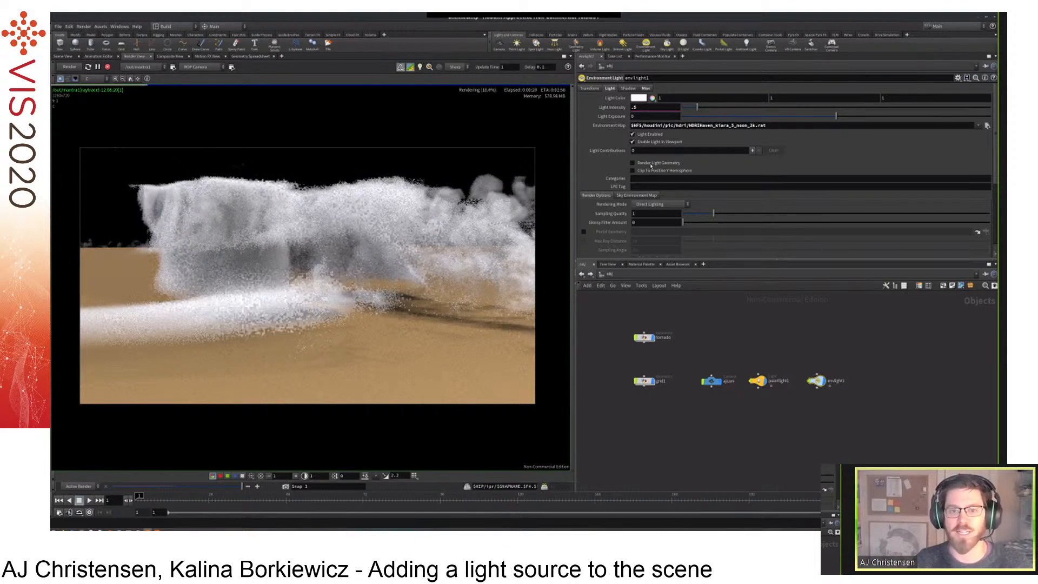
Turn on Render Light Geometry for envlight1 and inspect the rendered background behind the tornado.
click(633, 162)
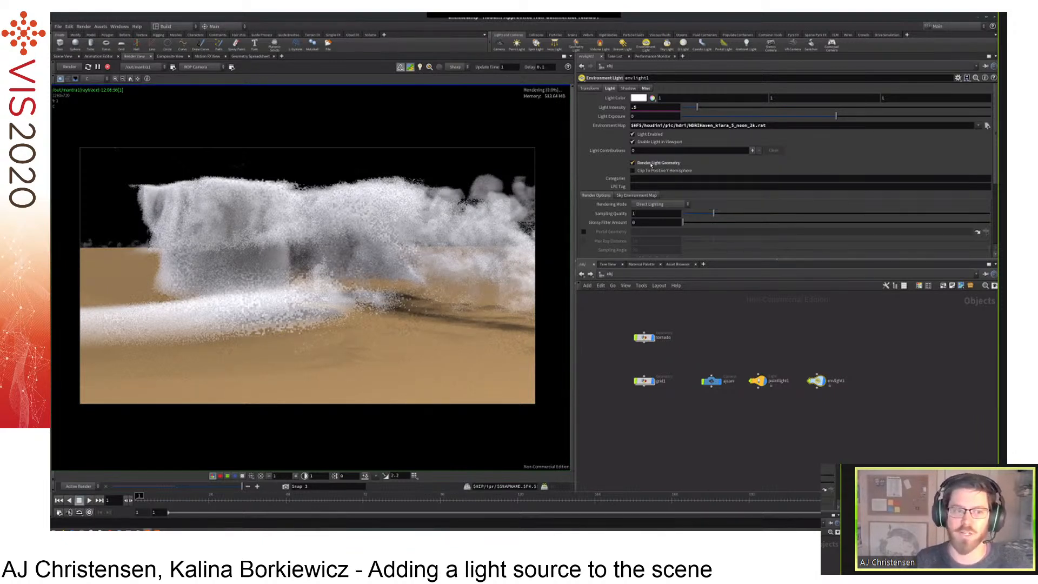
drag(270, 176, 419, 164)
drag(135, 208, 258, 308)
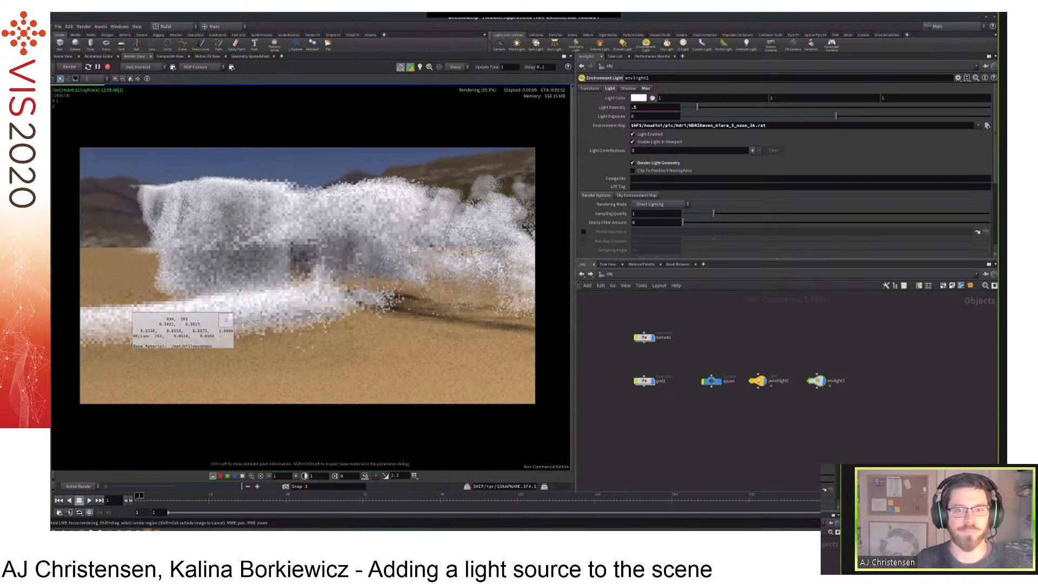
drag(234, 347, 351, 293)
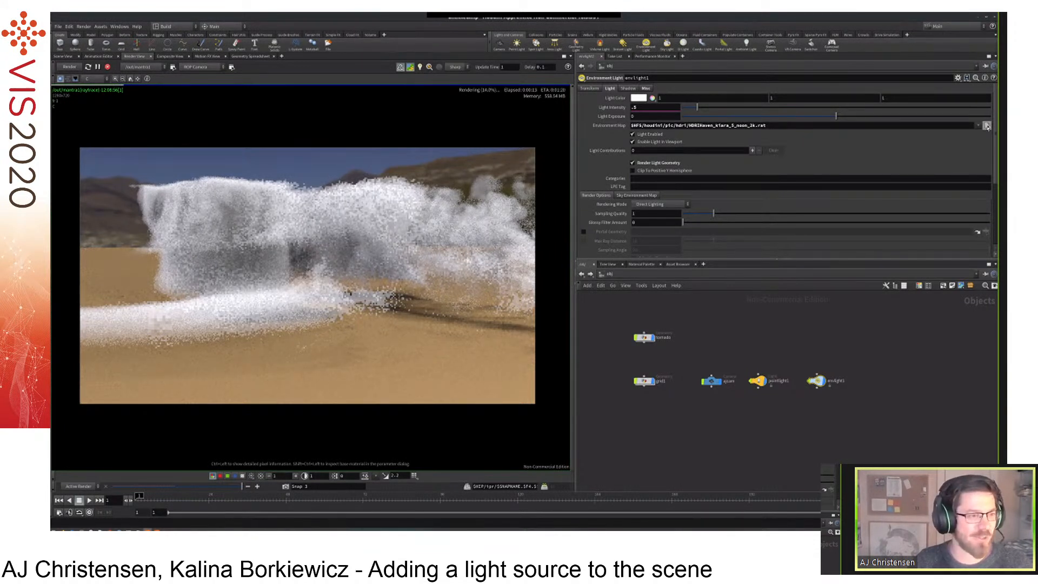
Change envlight1's environment map to HDRIHaven_lenong_1_2k.rat and inspect the updated render.
click(988, 126)
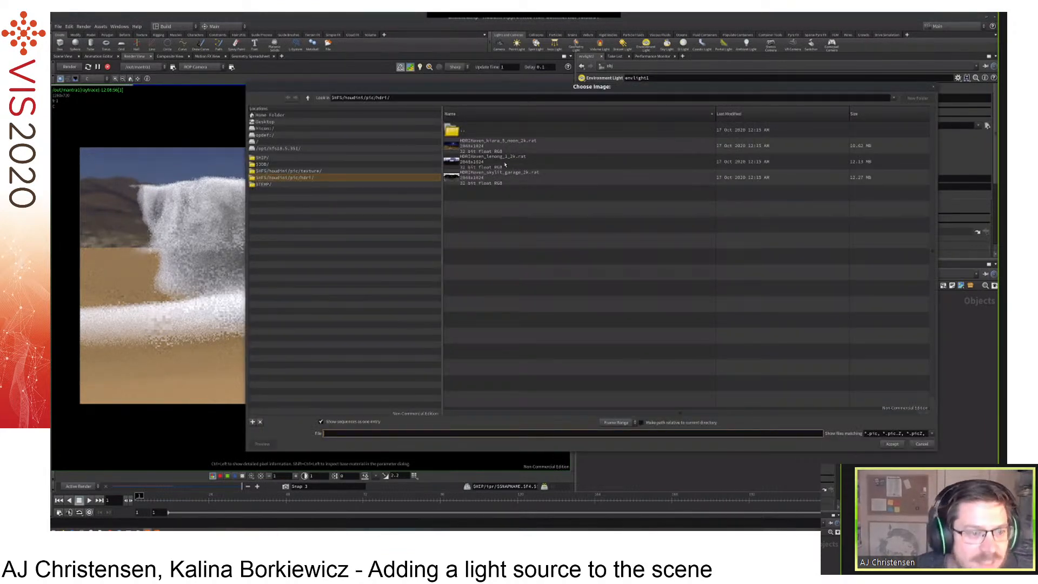
double_click(504, 164)
click(503, 165)
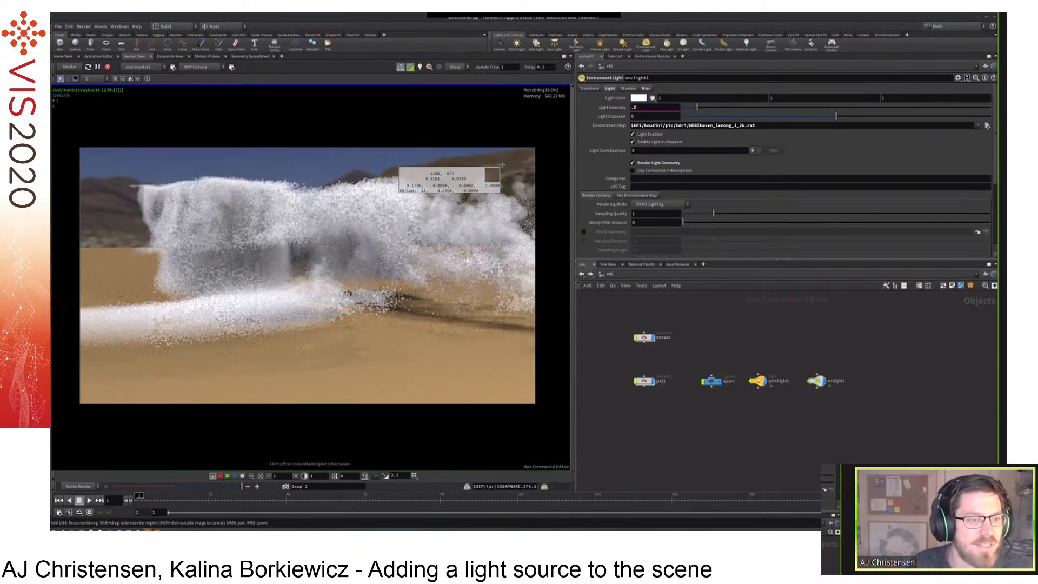
drag(502, 169, 459, 181)
drag(228, 326, 451, 265)
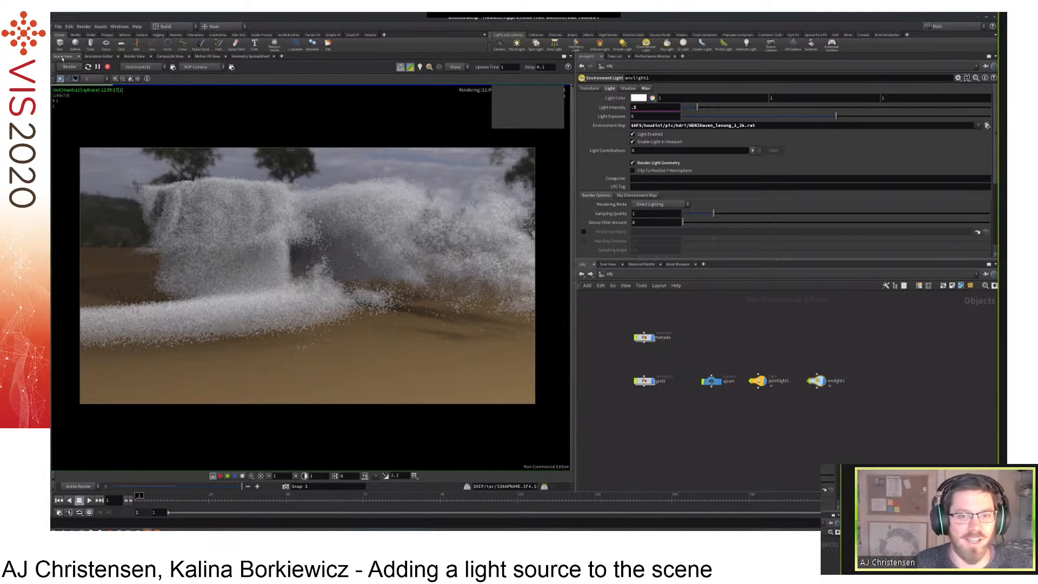
Return to the 3D scene view and look through the scene's existing camera.
click(64, 57)
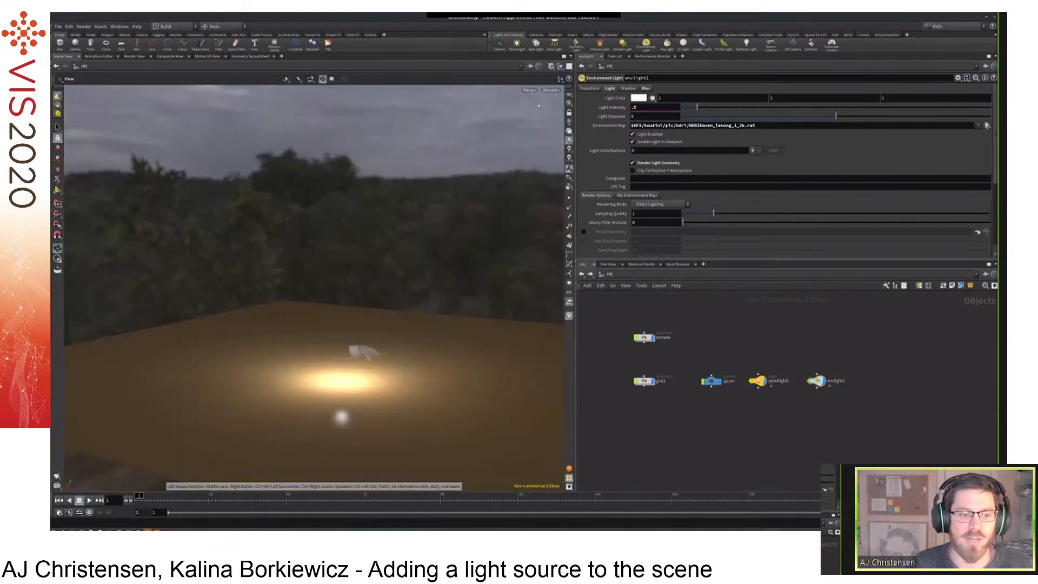
click(553, 91)
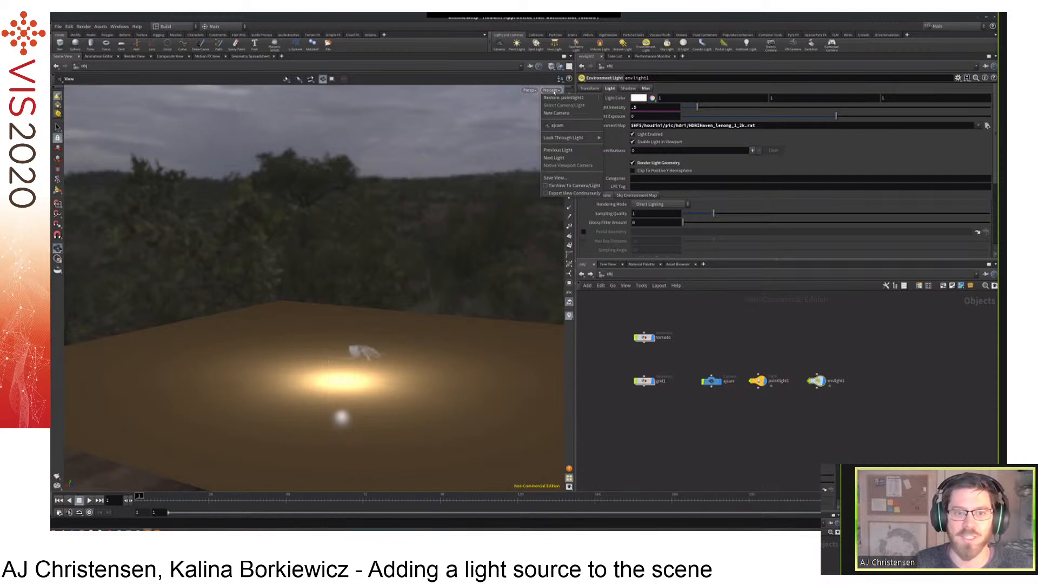
click(557, 125)
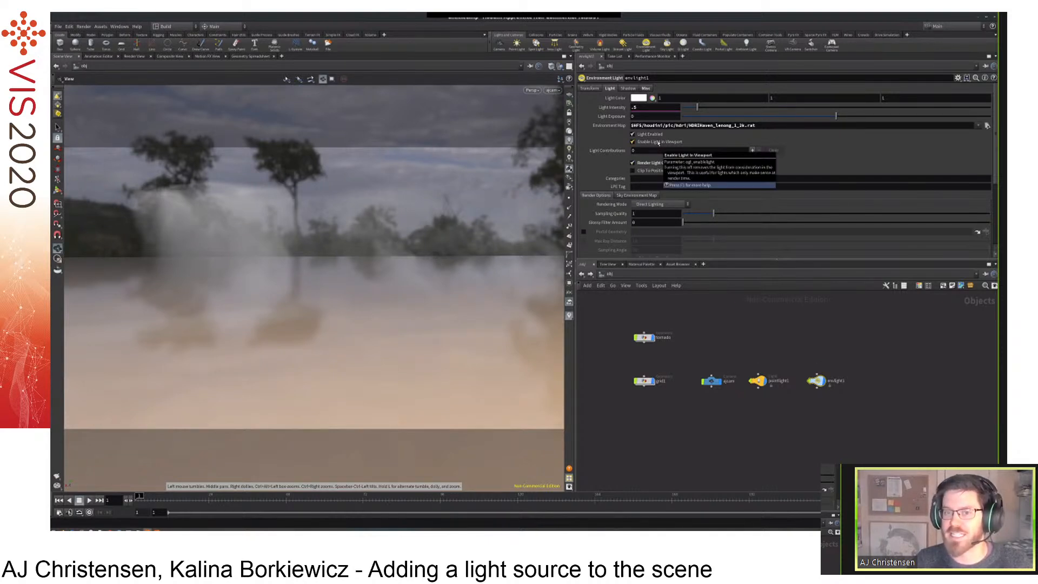
Turn off Enable Light in Viewport for envlight1 and lower the camera toward the ground, closer to the tornado cloud.
click(658, 142)
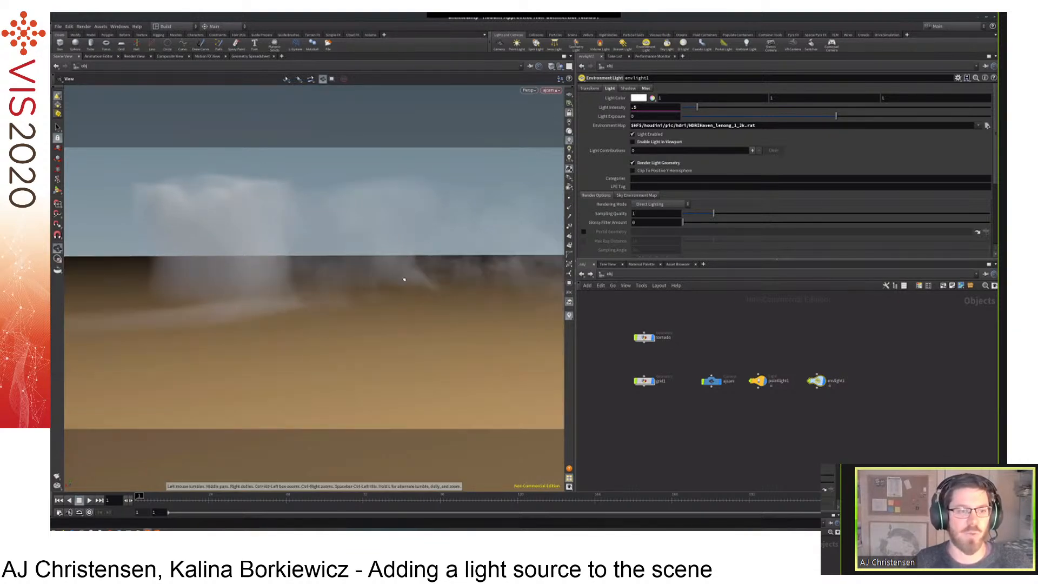
drag(380, 285, 365, 297)
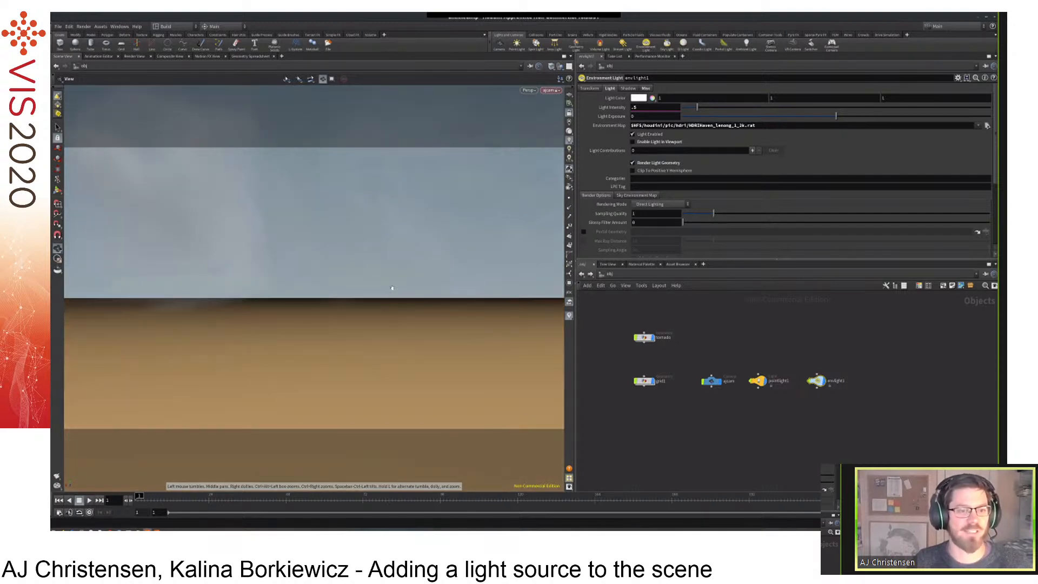
right_click(390, 289)
key(Escape)
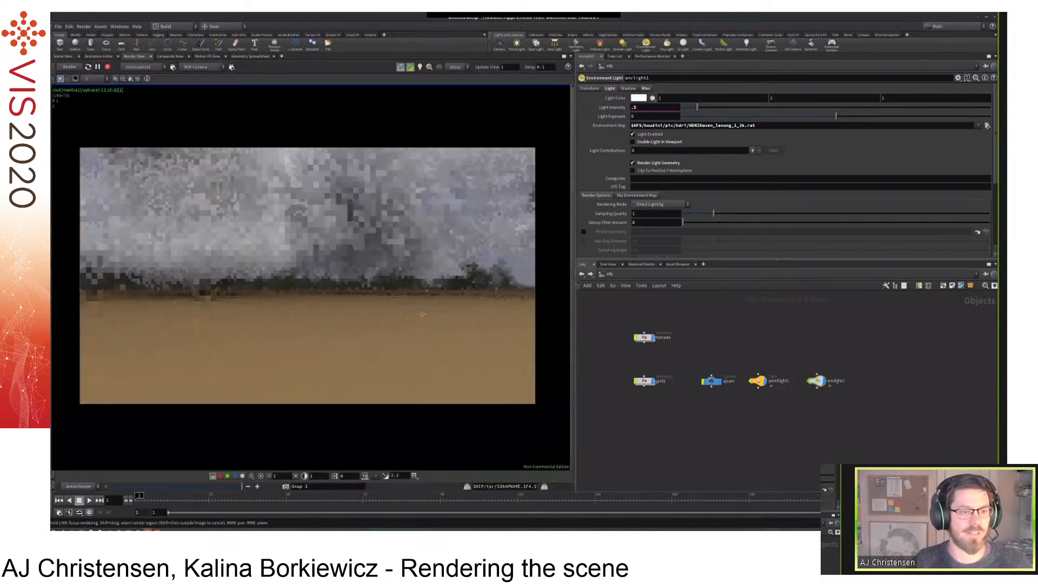
Inspect the render from the lowered camera, and reframe the 3D view so the cloud stands whole above the horizon.
click(192, 215)
mouse_move(192, 215)
ctrl+mouse_down()
mouse_move(503, 197)
mouse_move(165, 209)
ctrl+mouse_up()
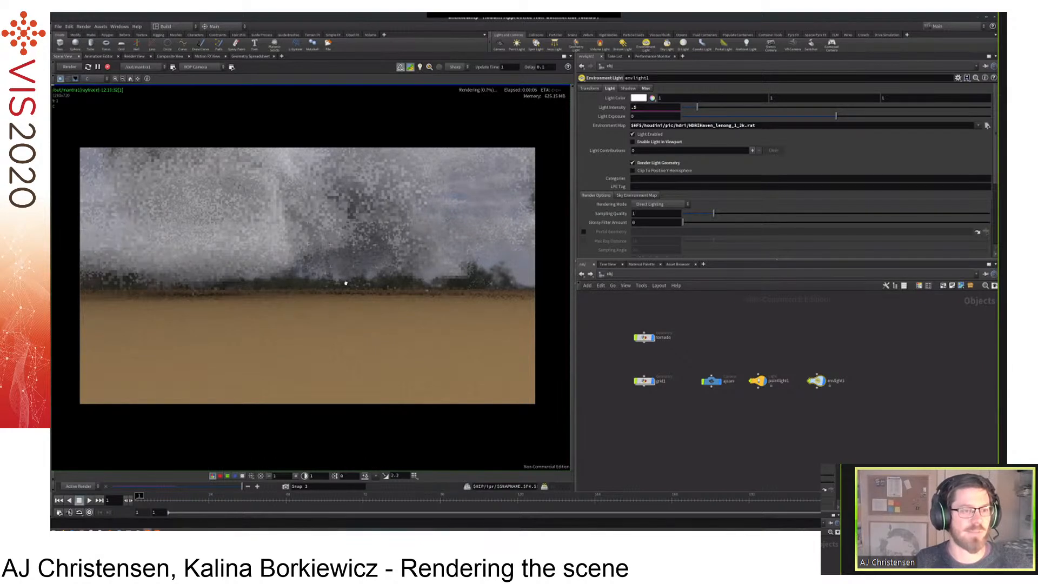
key(alt+1)
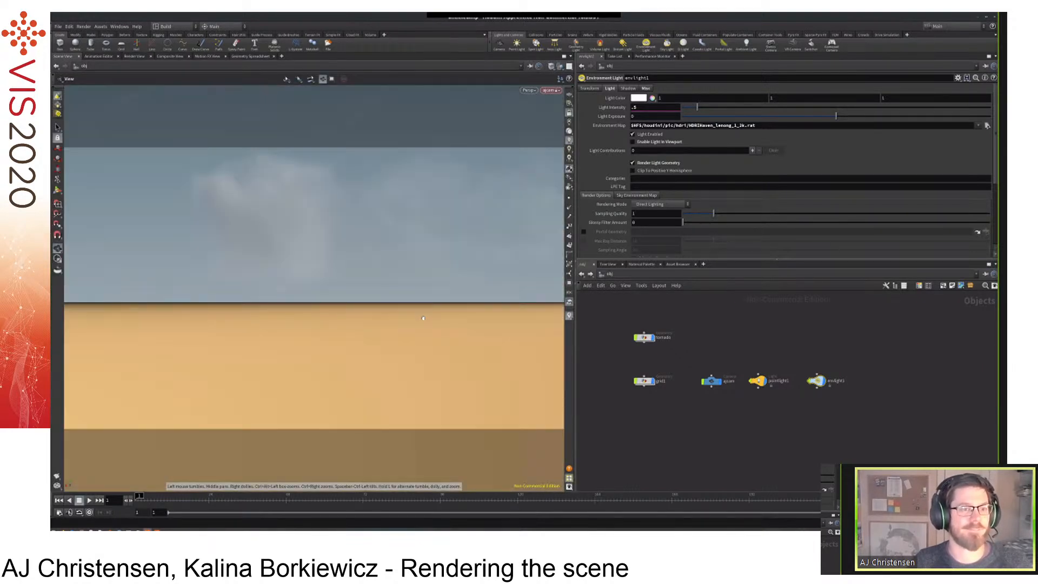
mouse_move(409, 299)
mouse_down()
mouse_move(420, 287)
mouse_move(409, 286)
mouse_up()
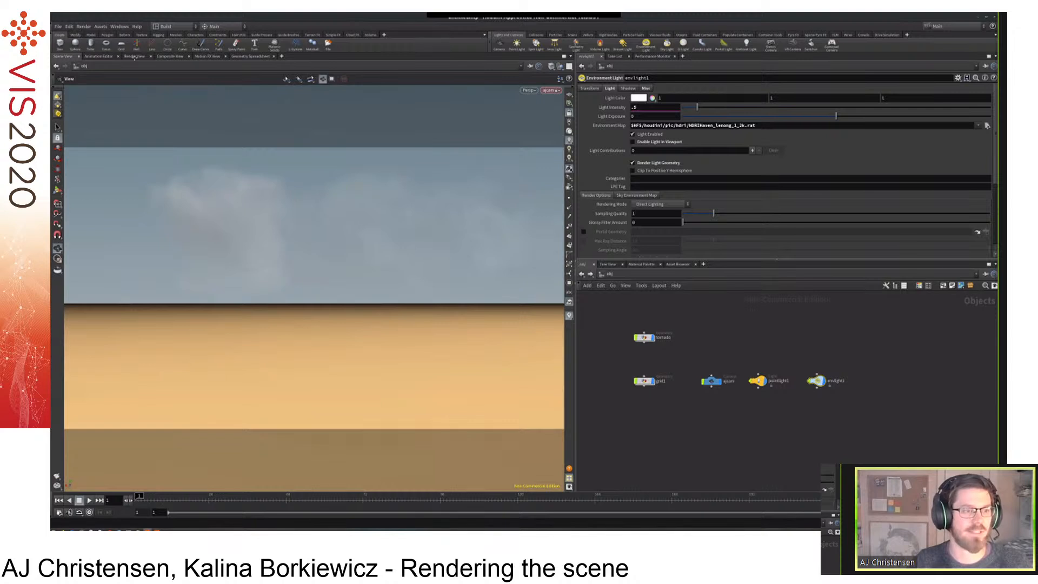
Inspect the render from the reframed camera, sampling the cloud, horizon and sky.
click(134, 57)
ctrl+click(194, 247)
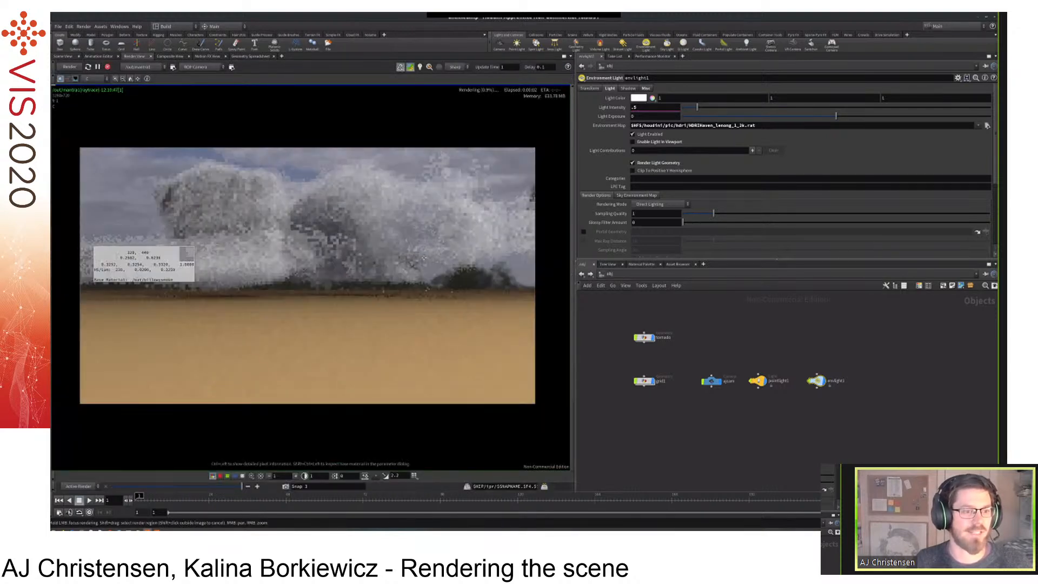
ctrl+click(448, 282)
ctrl+click(131, 255)
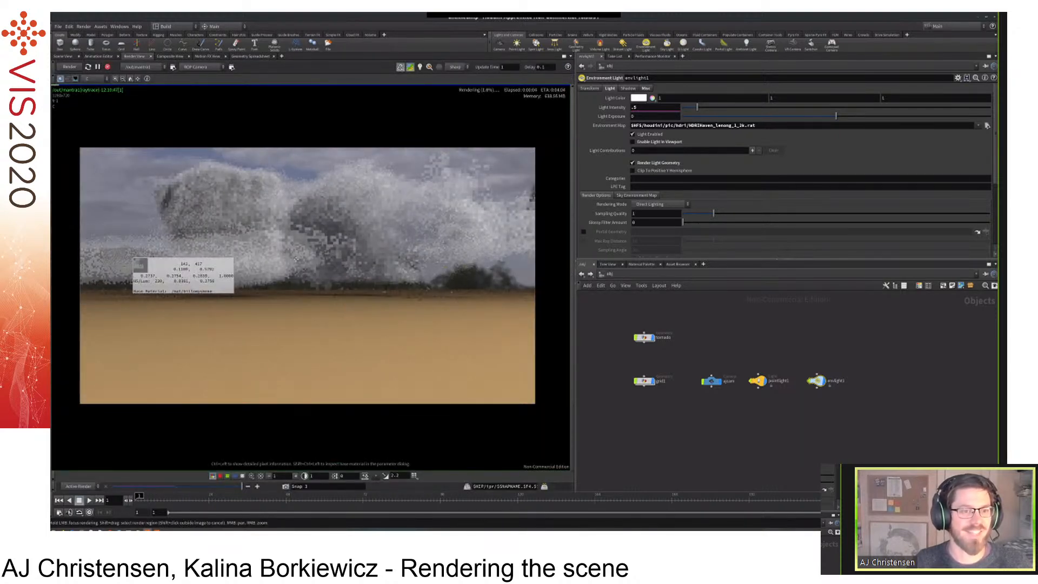
ctrl+click(415, 173)
ctrl+shift+click(157, 272)
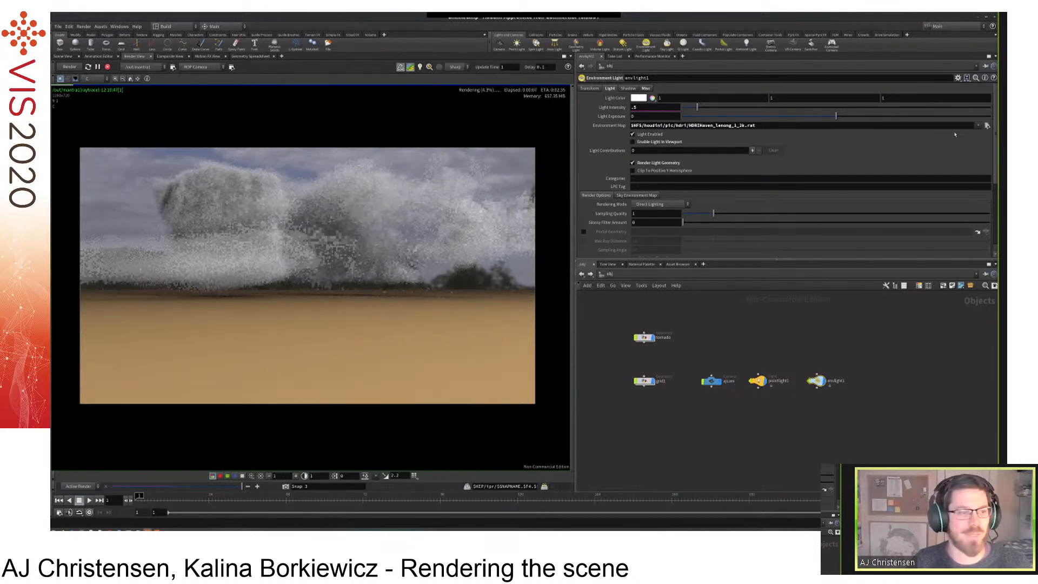
Try HDRIHaven_skylit_garage_2k.rat as envlight1's environment map, replace it with HDRIHaven_kiara_5_noon_2k.rat and inspect the updated render.
click(987, 126)
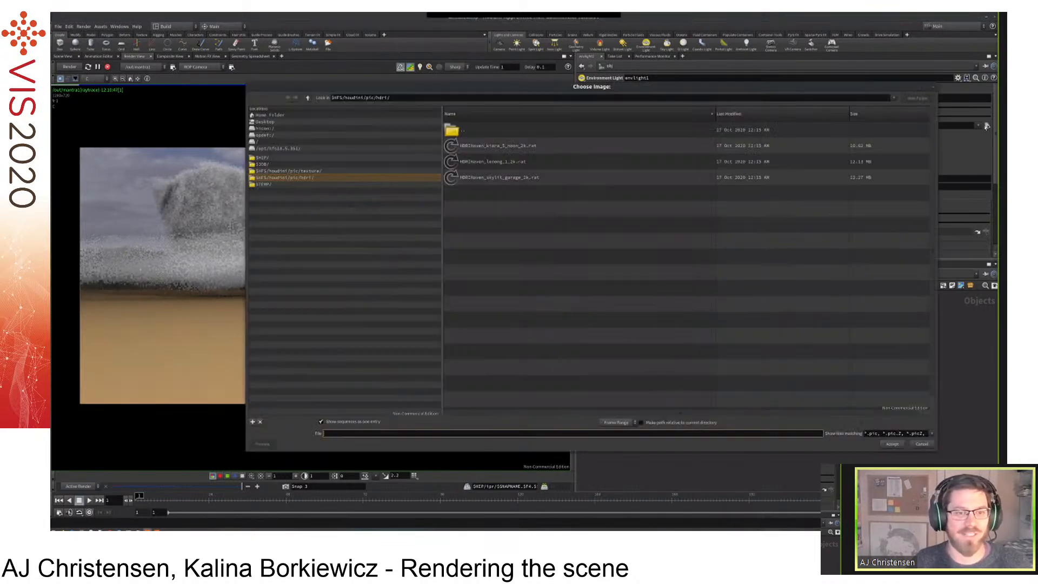
double_click(496, 179)
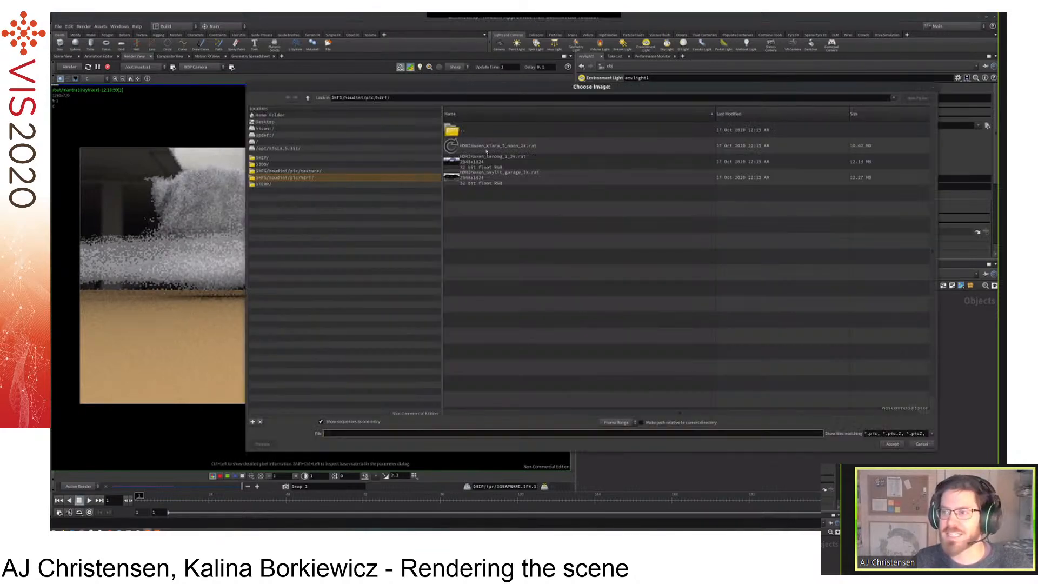
click(486, 146)
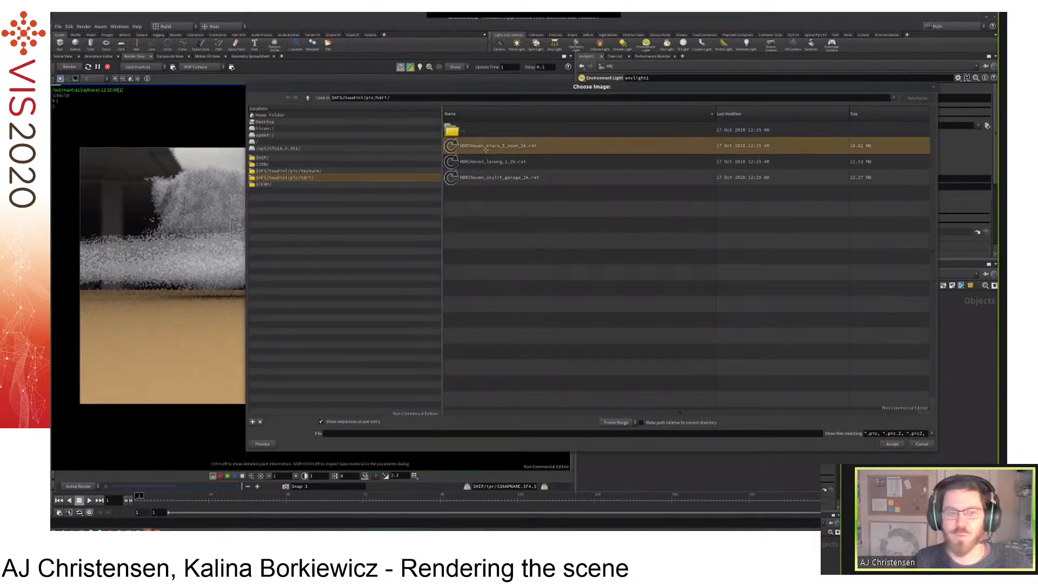
key(Return)
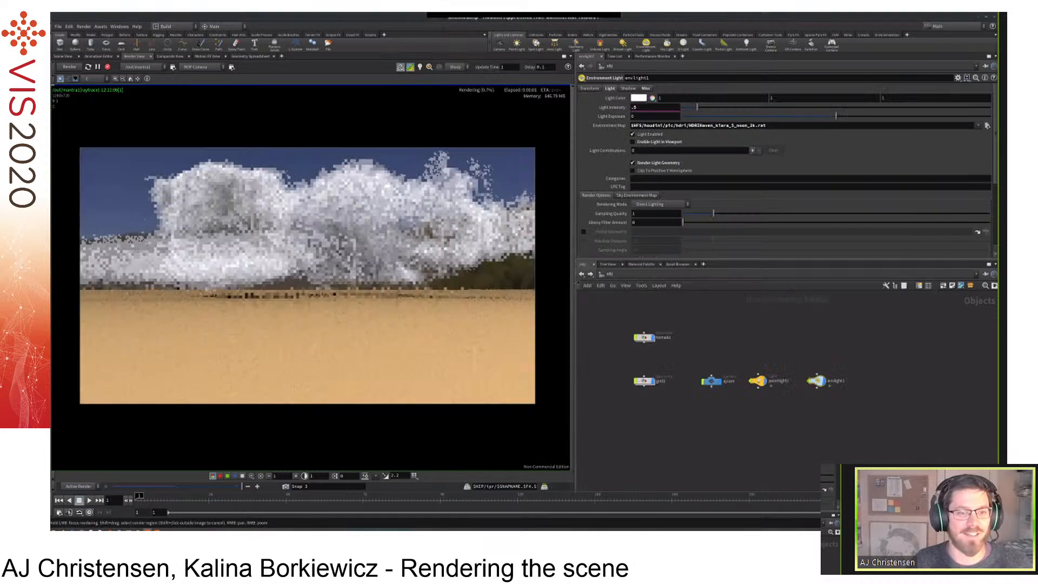
click(446, 218)
drag(445, 219, 195, 266)
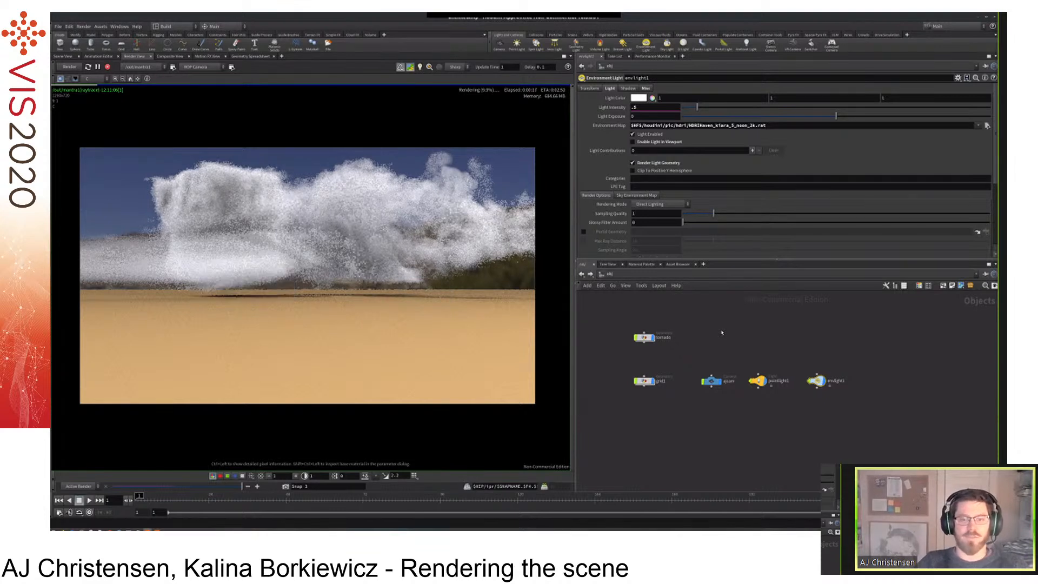
In the mat network, set the billowysmoke material's Smoke Density to 20 and inspect the cloud in the updated render.
click(629, 274)
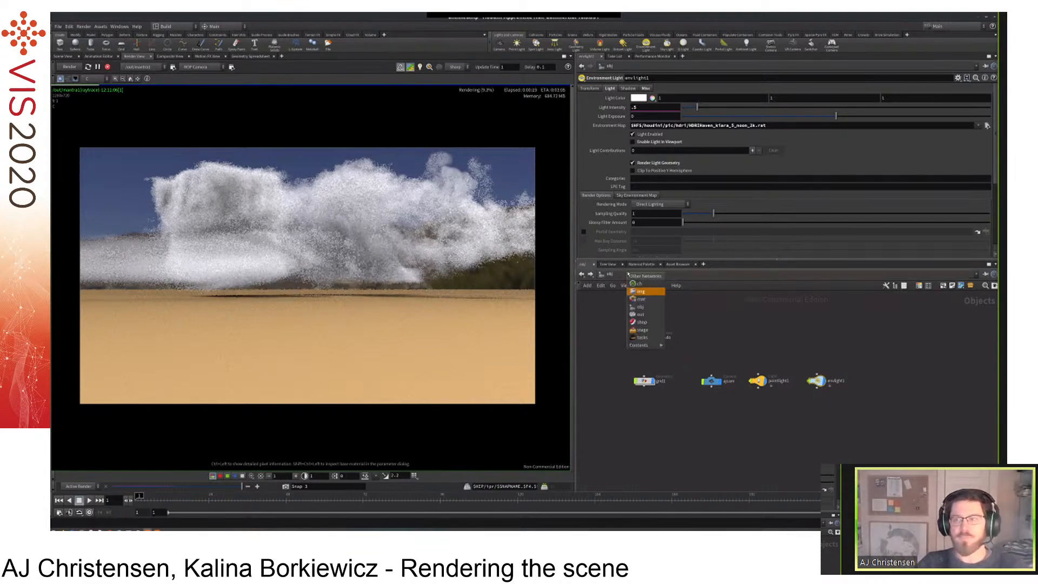
click(641, 299)
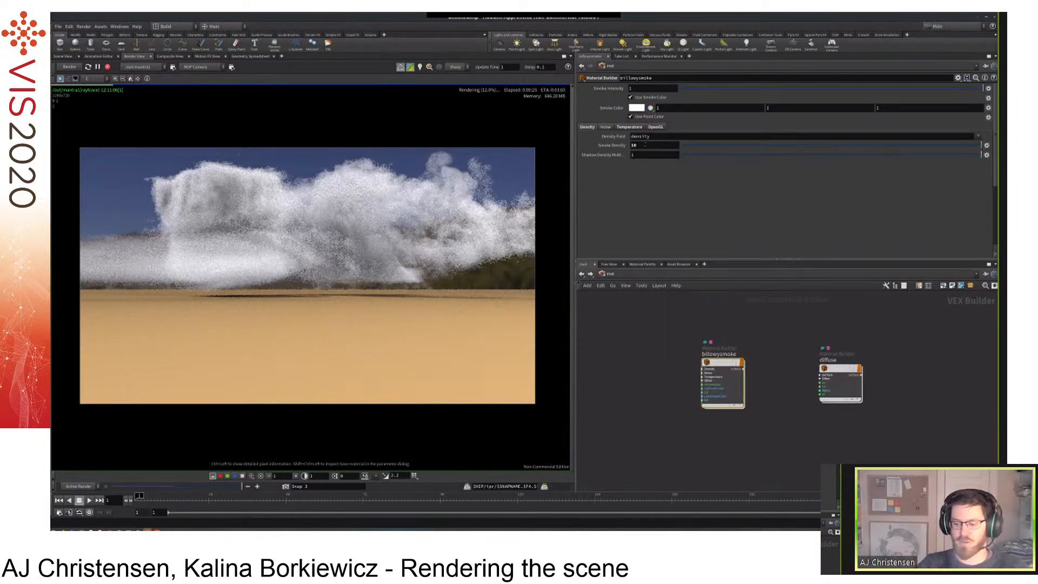
double_click(645, 144)
text(20)
key(Return)
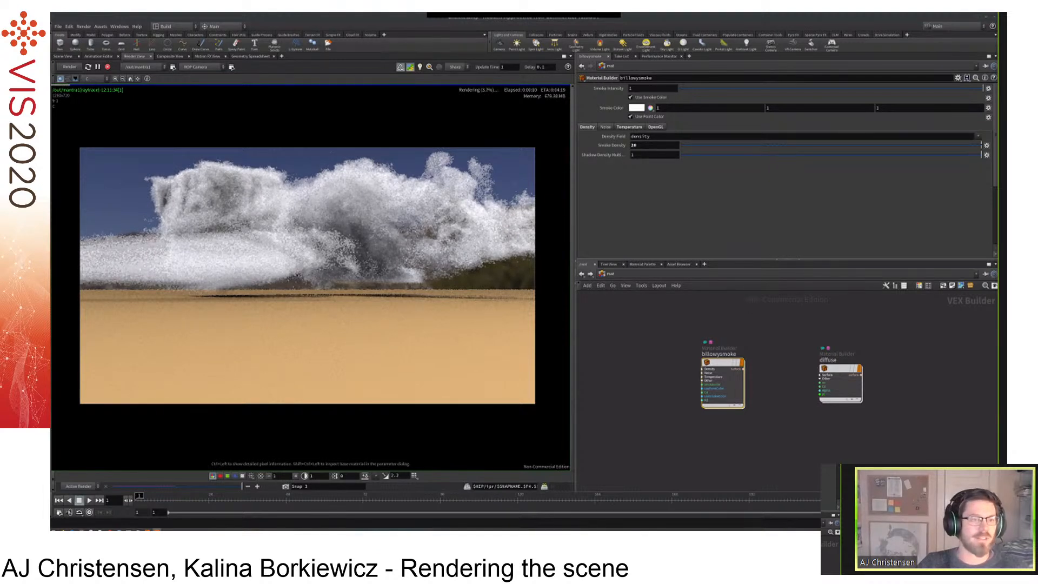
click(353, 245)
drag(353, 246, 417, 252)
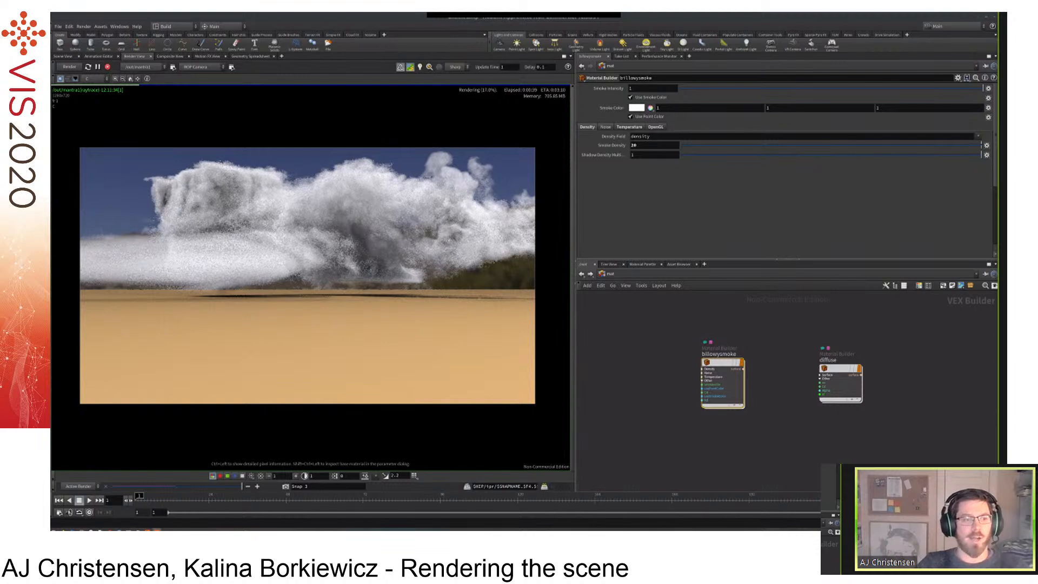
Examine the ground, cloud and sky in the refining render, and stop the render.
ctrl+click(423, 320)
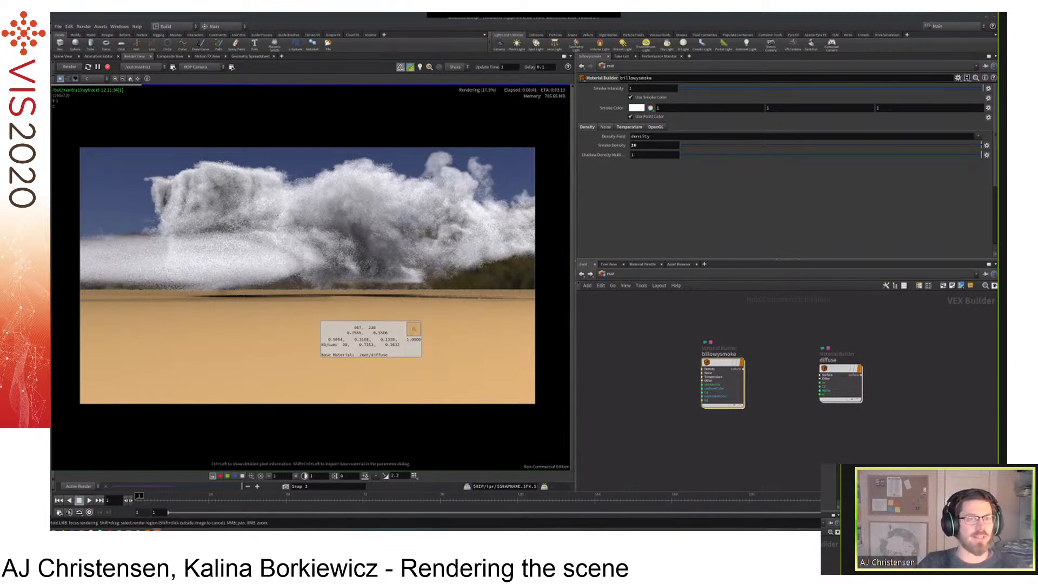
ctrl+click(277, 217)
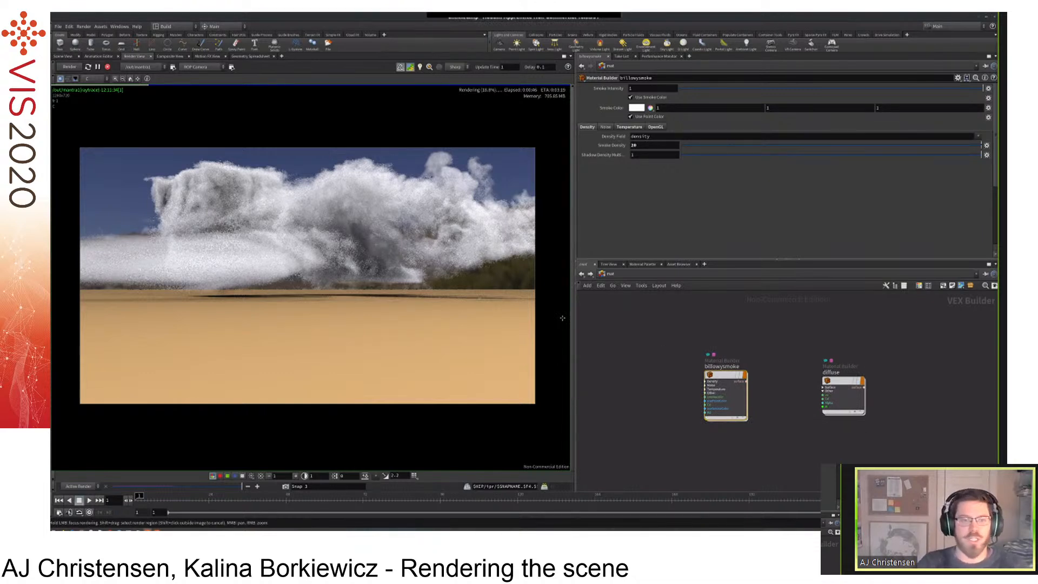
click(342, 331)
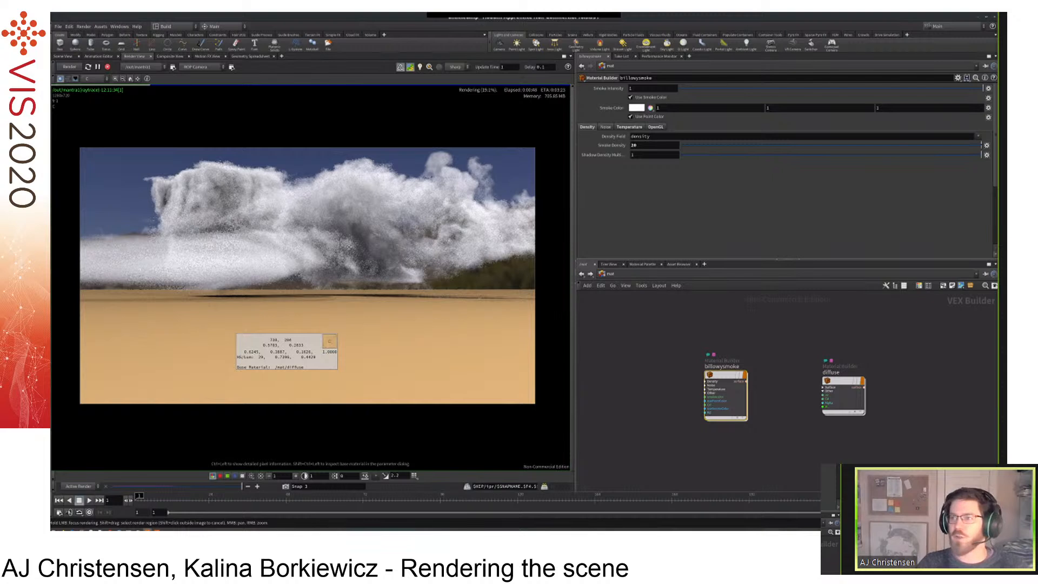
click(352, 261)
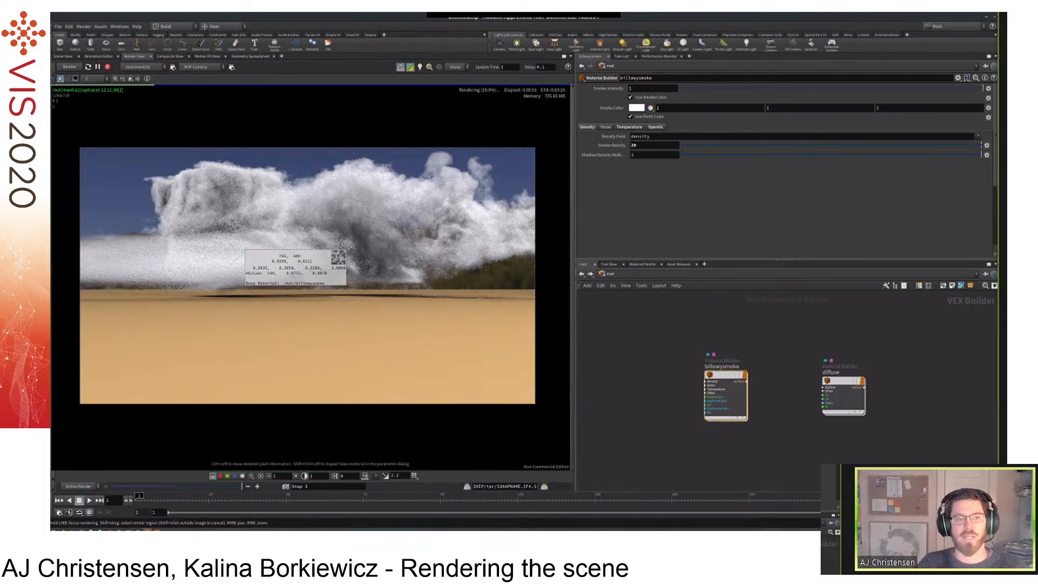
click(328, 194)
click(334, 148)
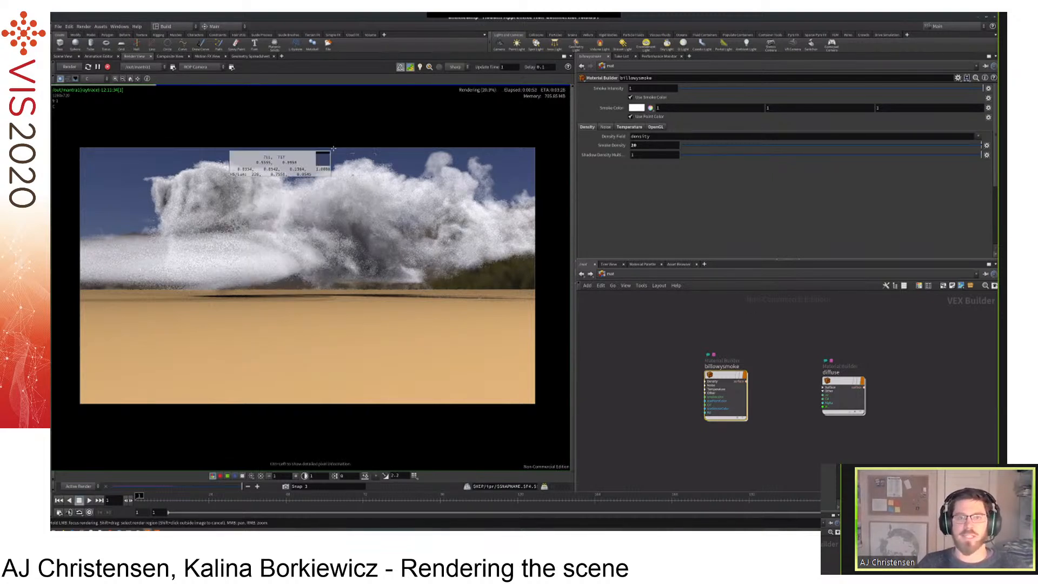
click(274, 172)
click(270, 173)
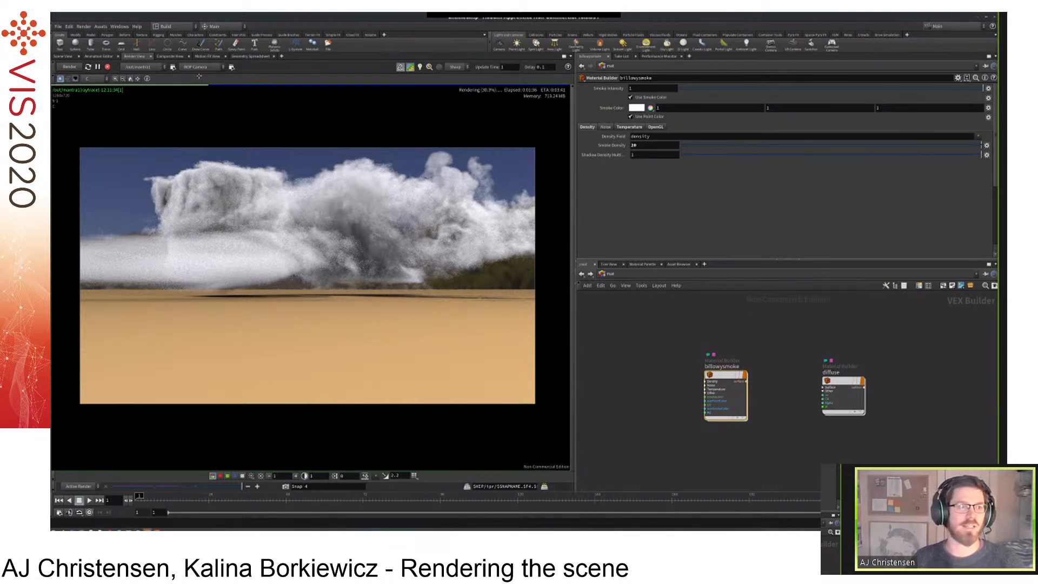
click(106, 68)
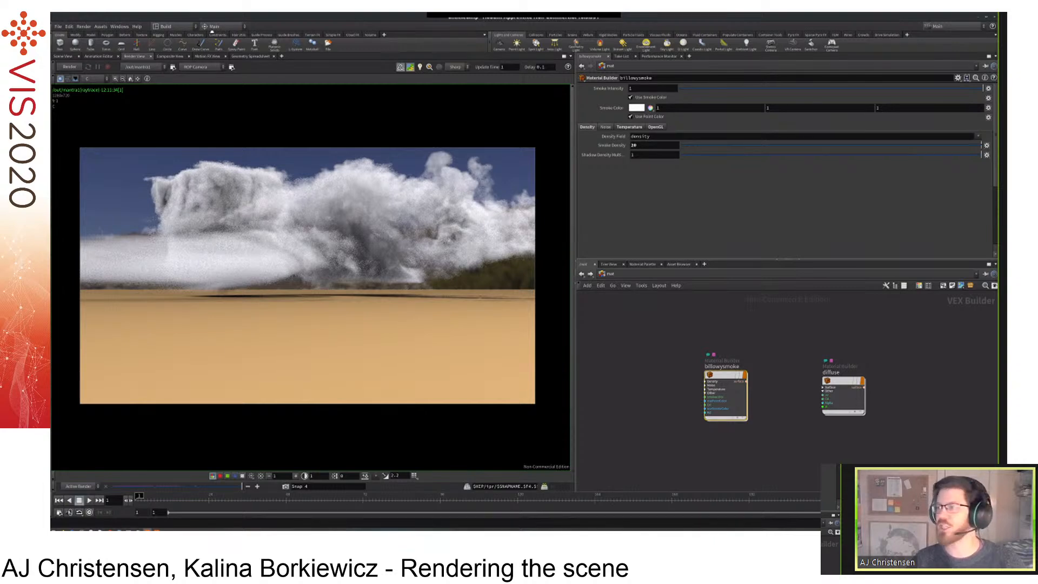
Switch from Houdini to a Terminal on the desktop, change to /opt/hfs18.5 and source houdini_setup.
double_click(214, 18)
drag(260, 70, 1037, 105)
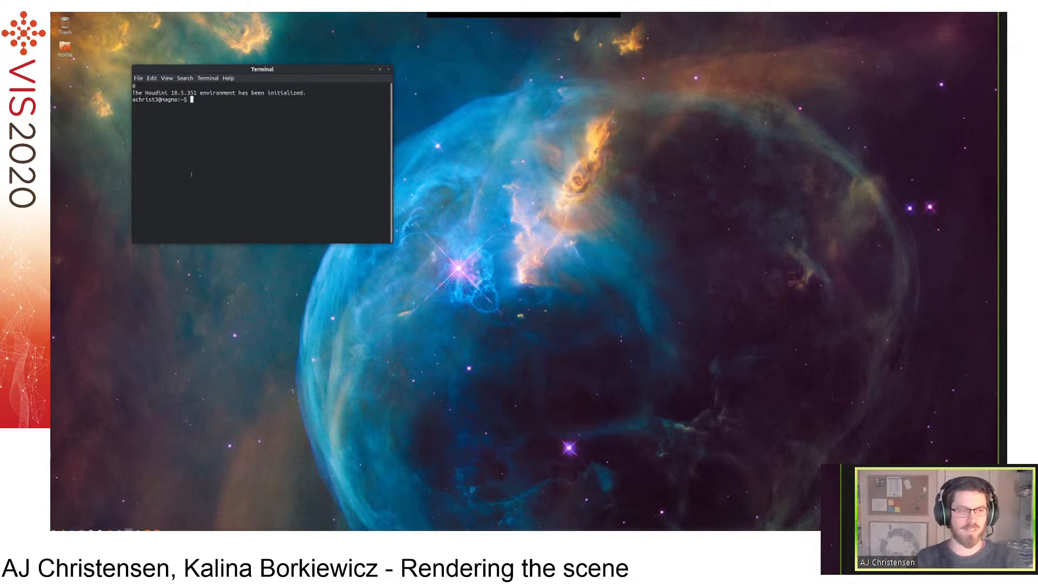
text(cd /op)
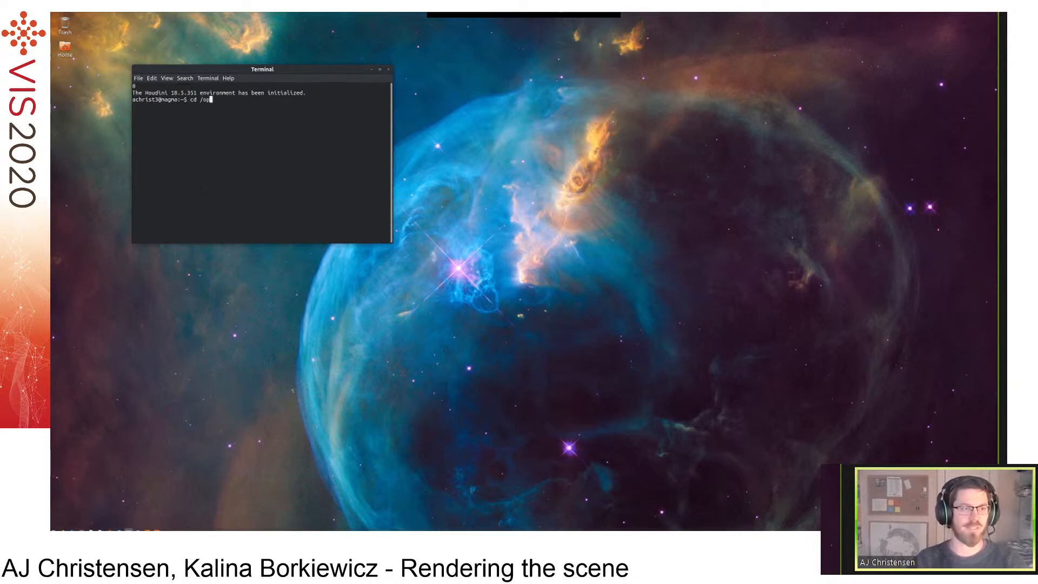
text(t/hfs1)
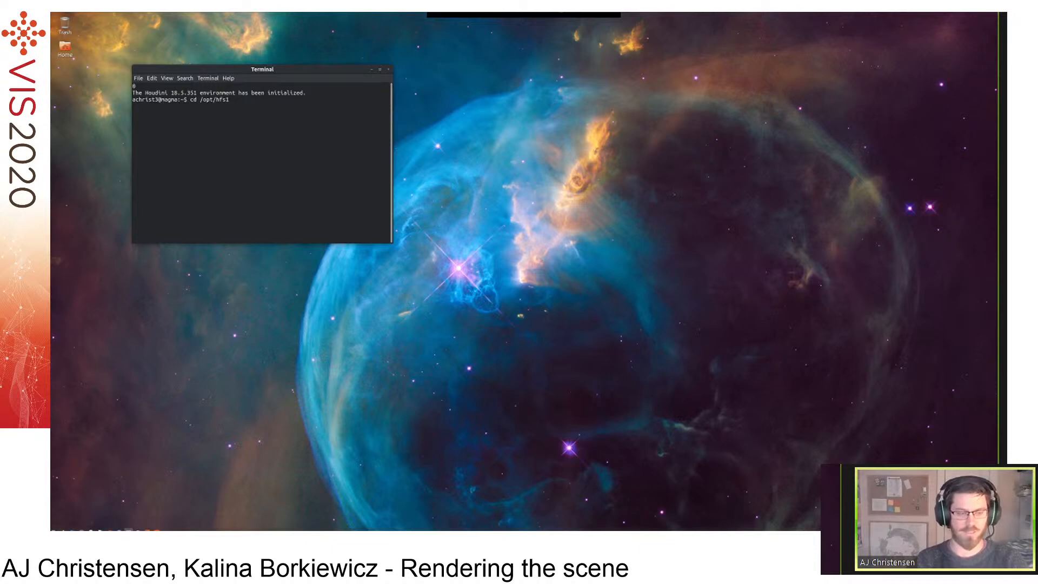
text(8.5; )
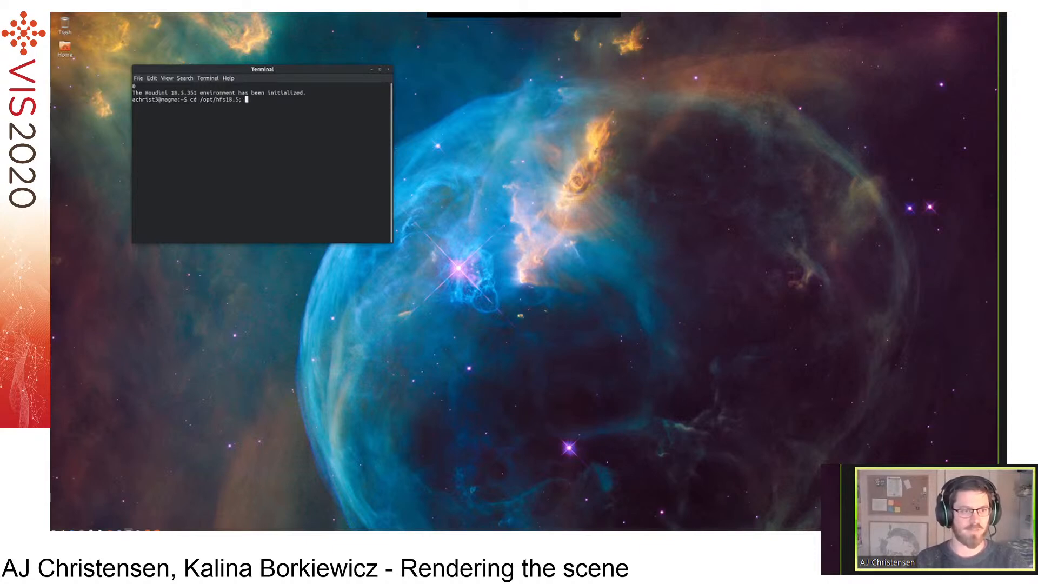
text(source houdini)
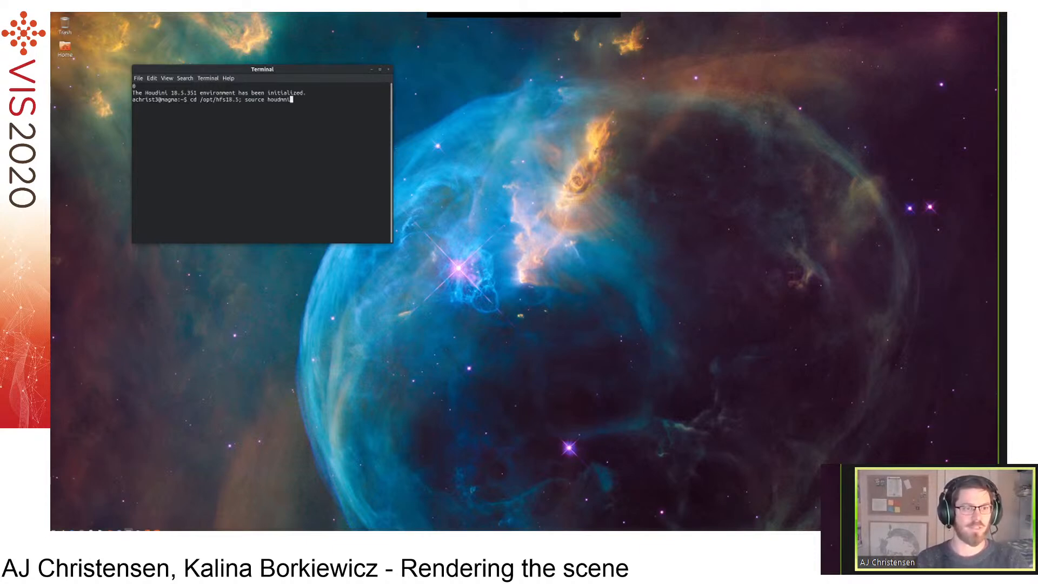
text(_setup)
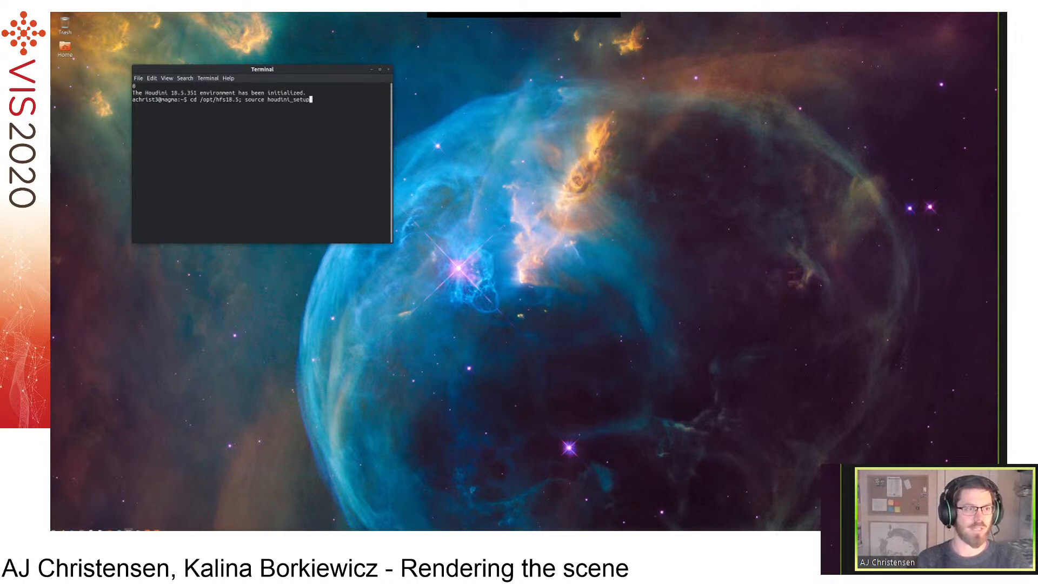
key(Return)
Launch a new Houdini session from the Terminal with the -foreground option.
text(houdini)
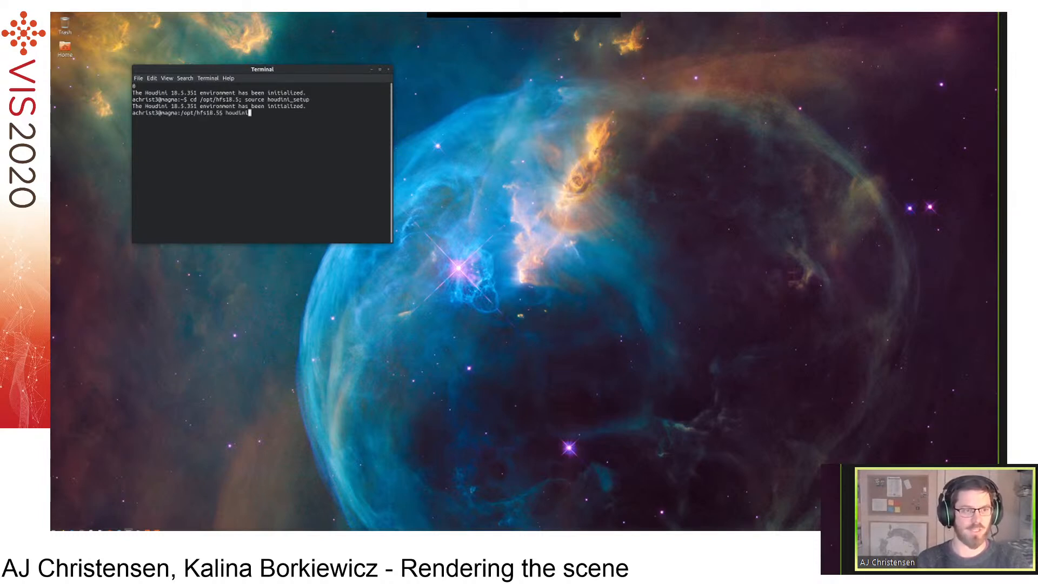
text( -foreground)
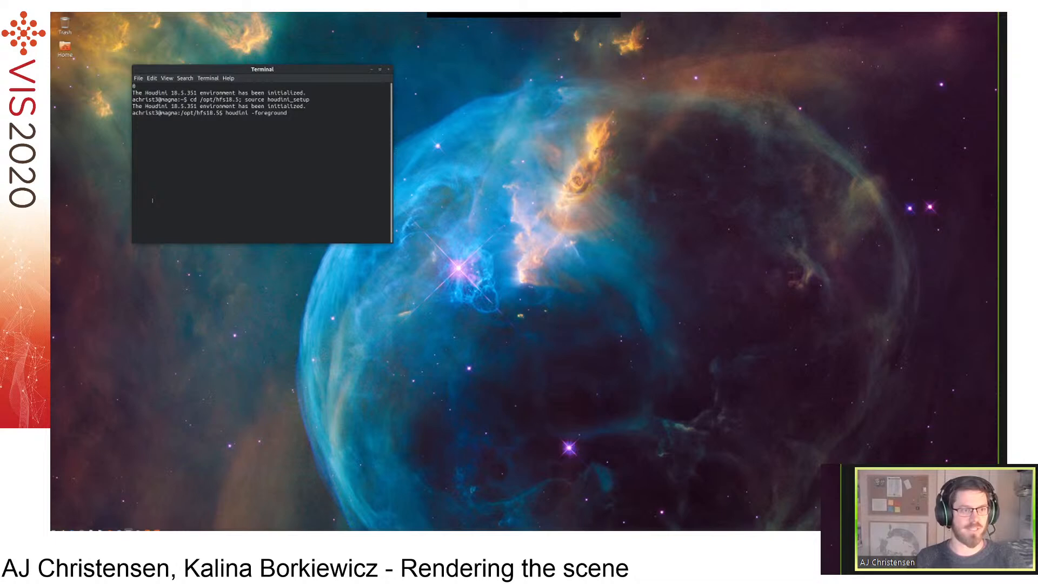
key(Return)
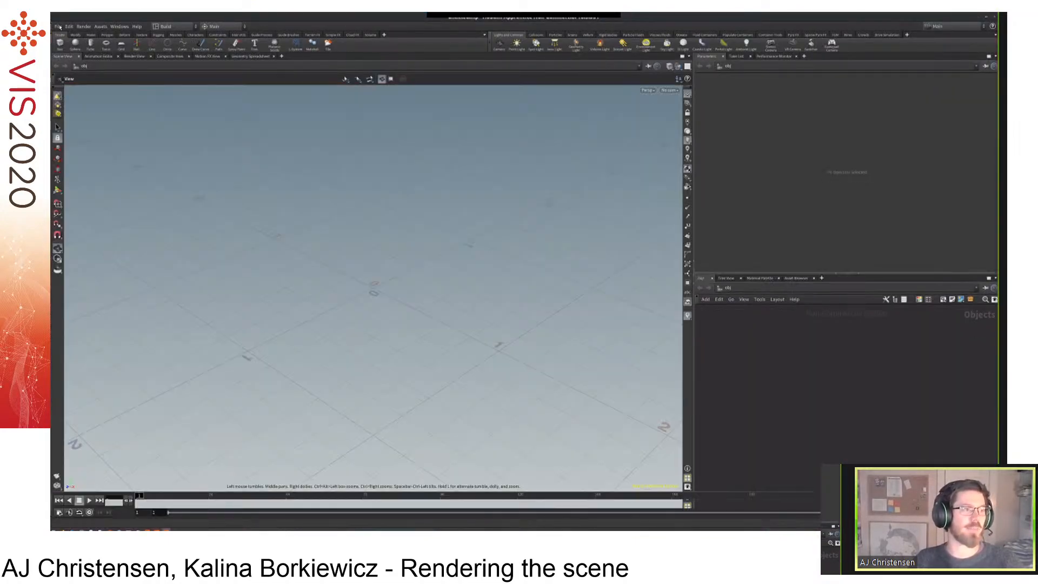
Open the scene file 3_galaxyDemo.hipnc from the IEEEvisHoudini folder inside Downloads in the home folder.
click(58, 26)
click(72, 43)
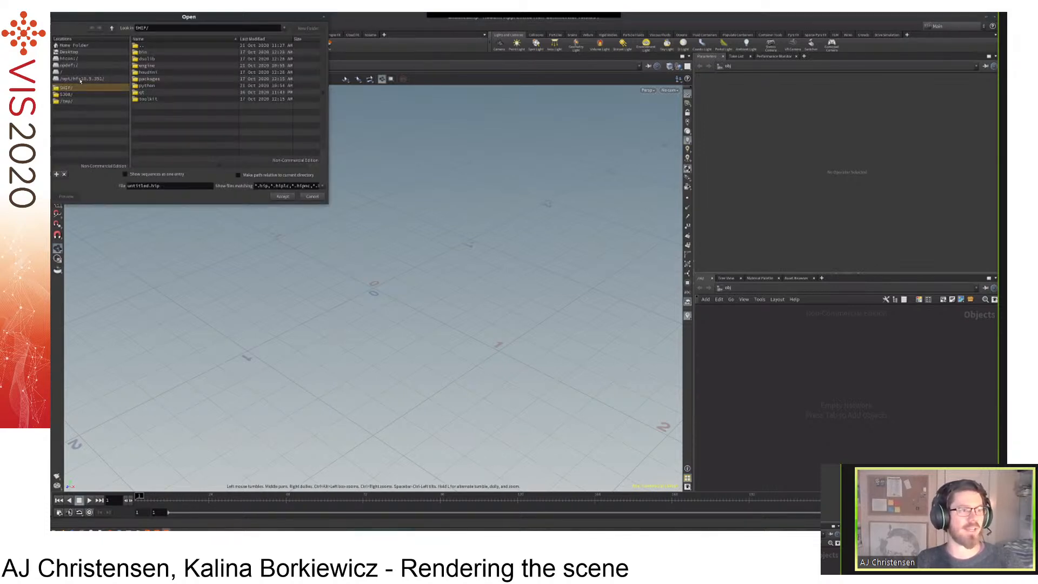
drag(170, 18, 520, 97)
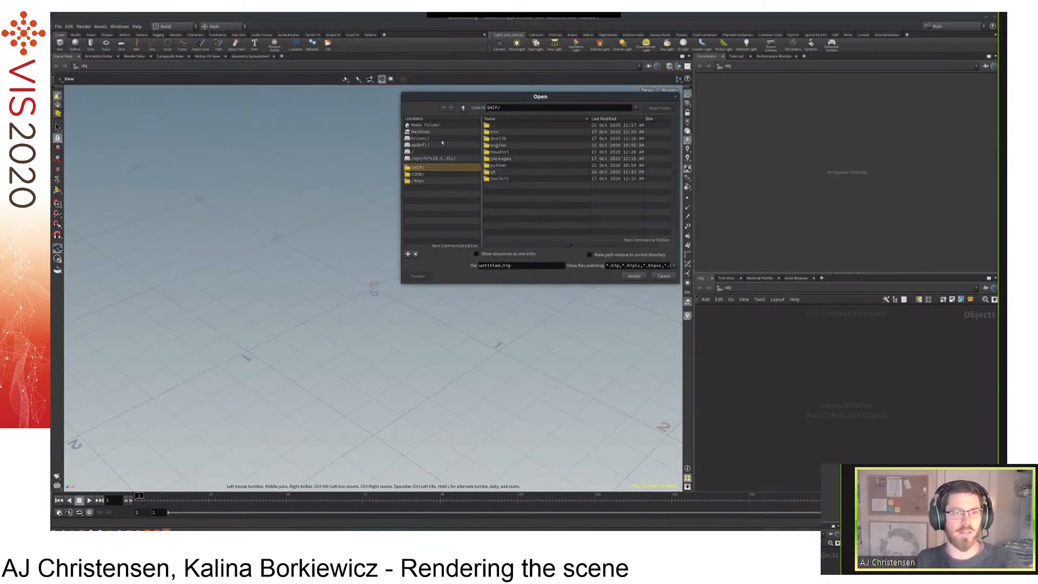
click(426, 125)
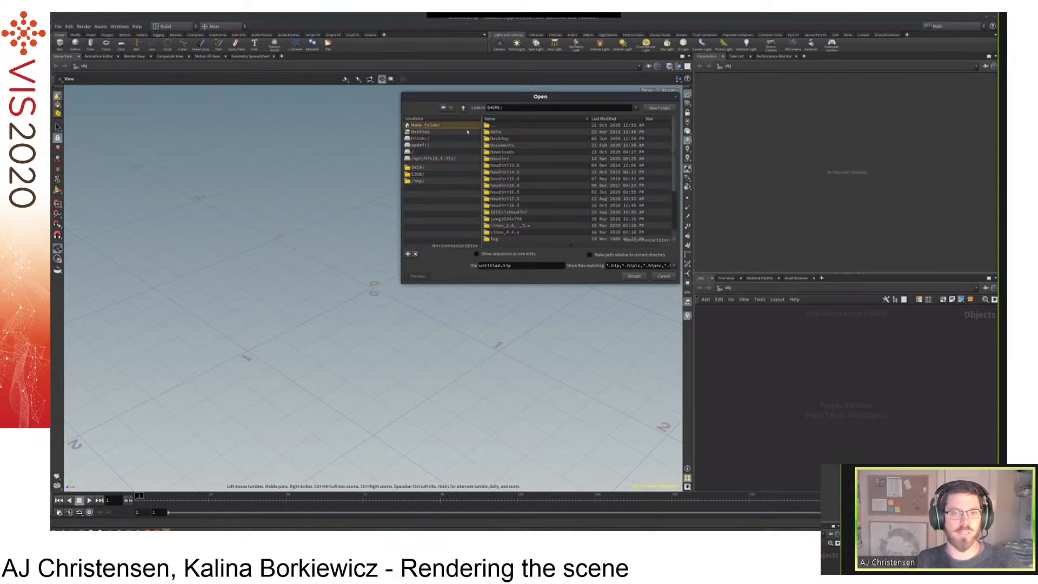
double_click(502, 152)
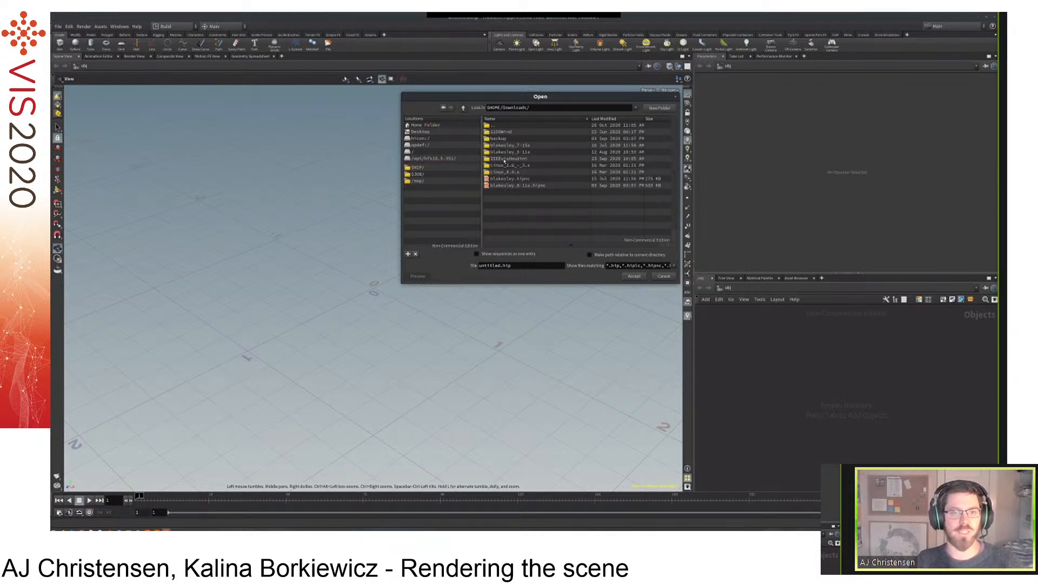
double_click(506, 159)
click(509, 158)
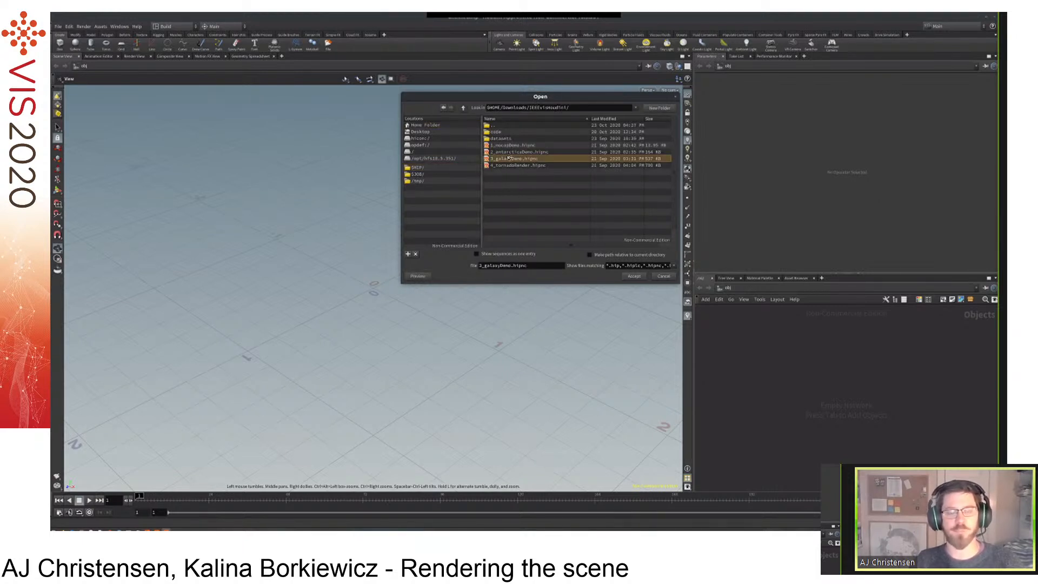
double_click(509, 159)
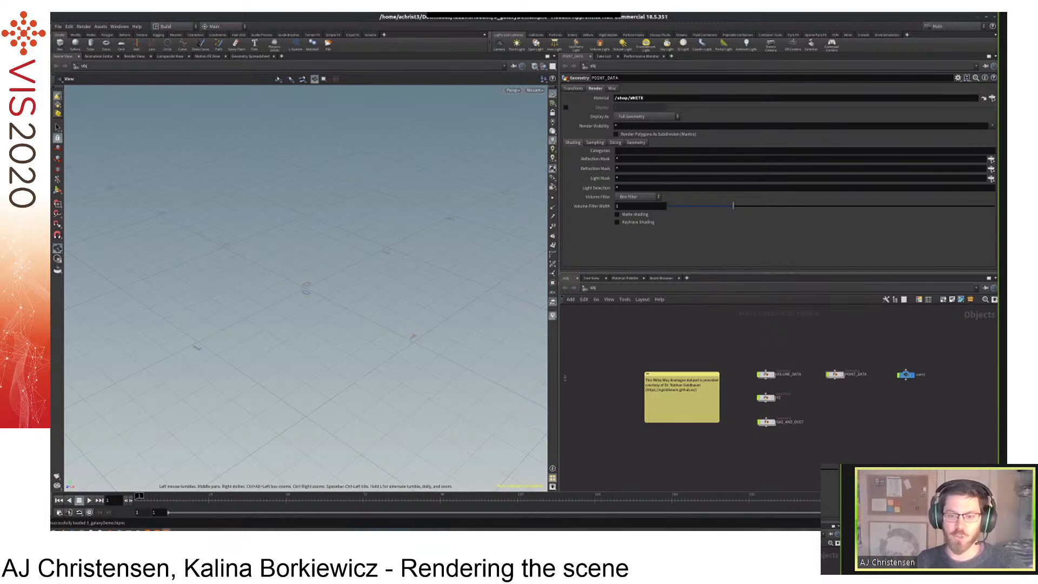
Enlarge the network editor pane and frame the galaxy scene's object nodes and sticky note in it.
drag(615, 261, 617, 256)
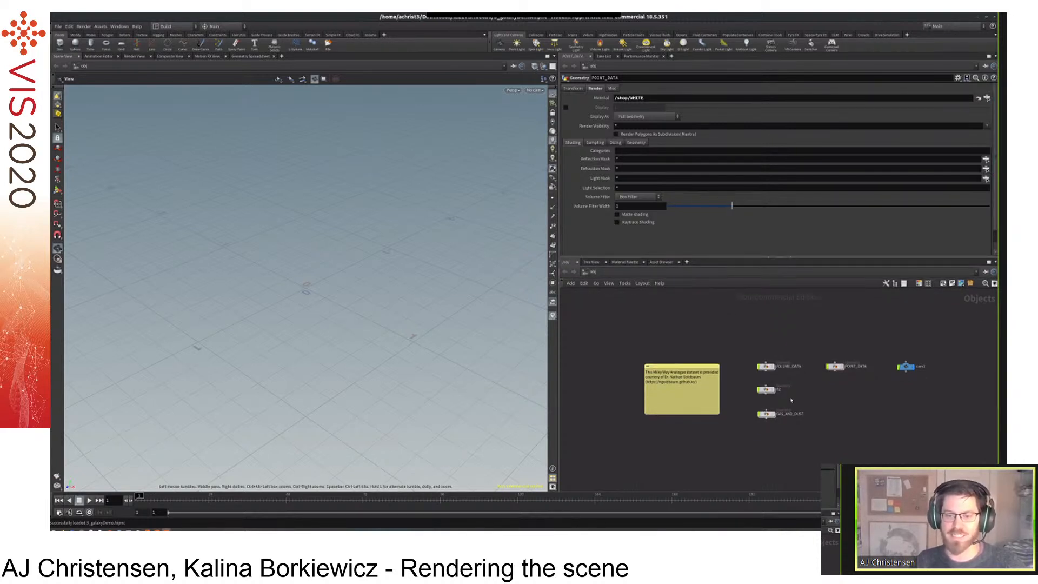
scroll(791, 399, up, 3)
scroll(562, 389, up, 1)
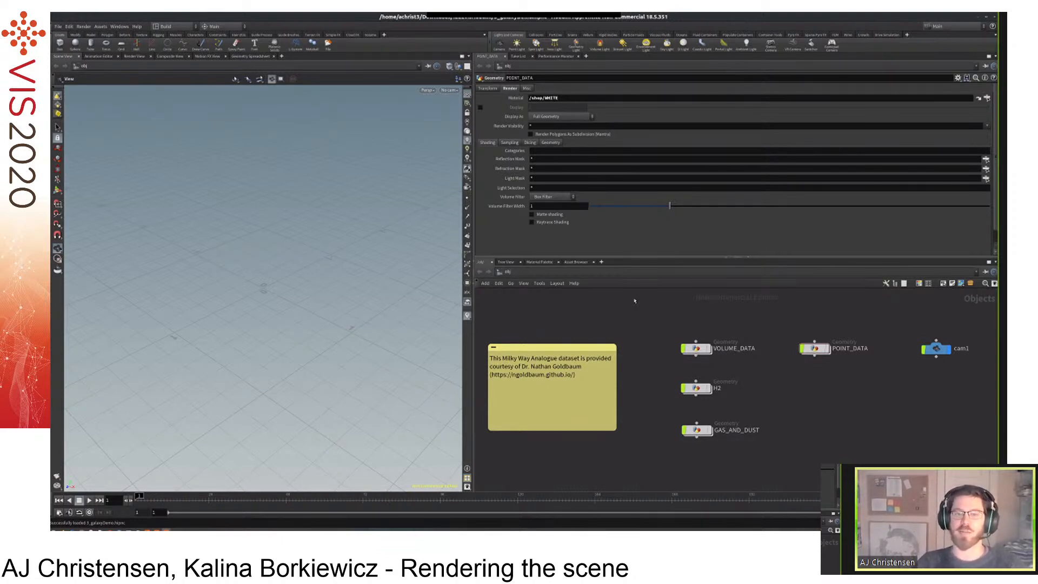
drag(633, 256, 633, 228)
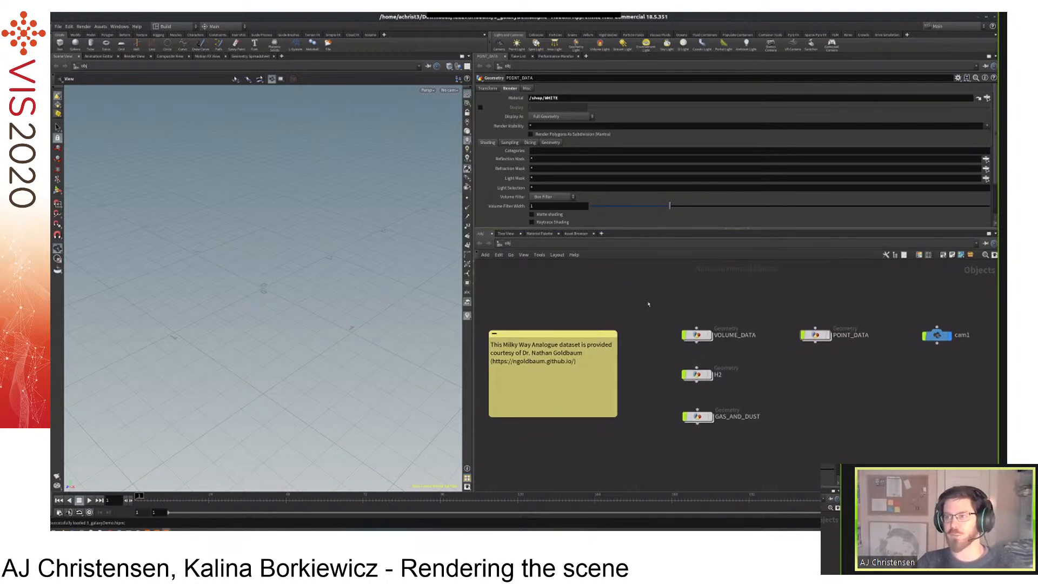
middle_drag(648, 304, 648, 311)
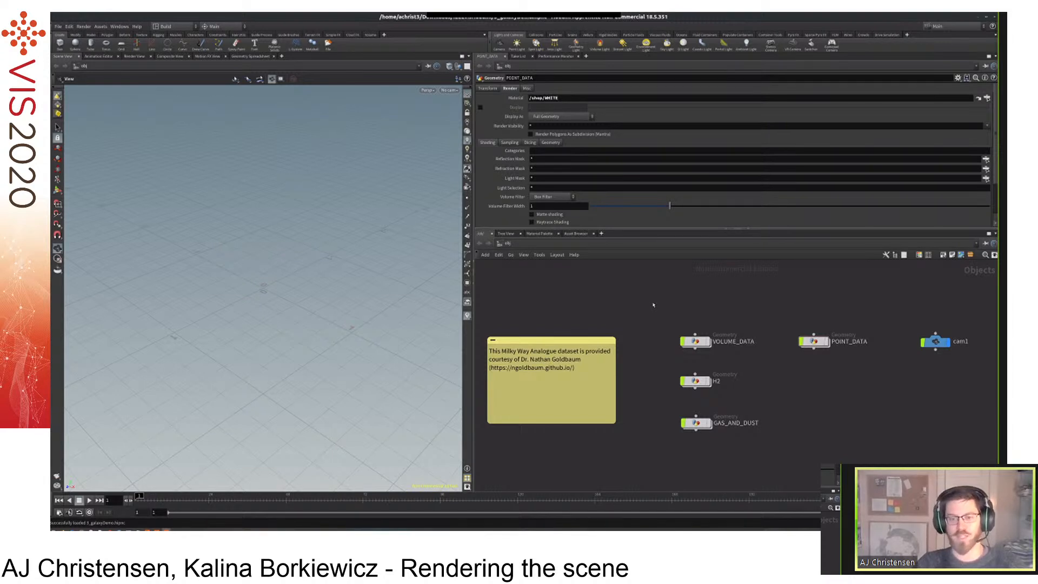
middle_drag(653, 305, 673, 293)
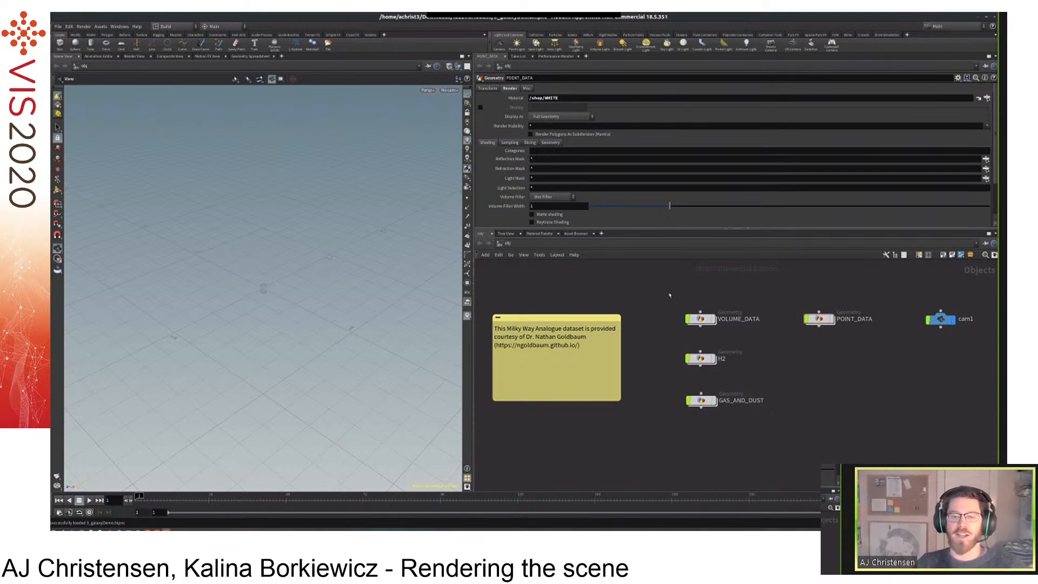
Enter the VOLUME_DATA geometry network and bring the note about the update mode into readable view.
drag(662, 286, 682, 303)
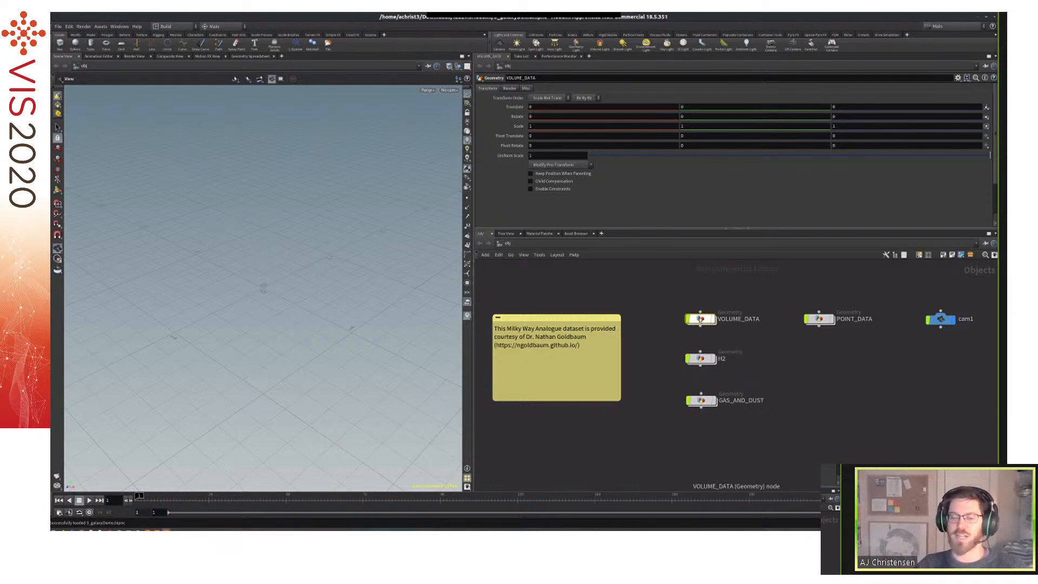
mouse_move(703, 320)
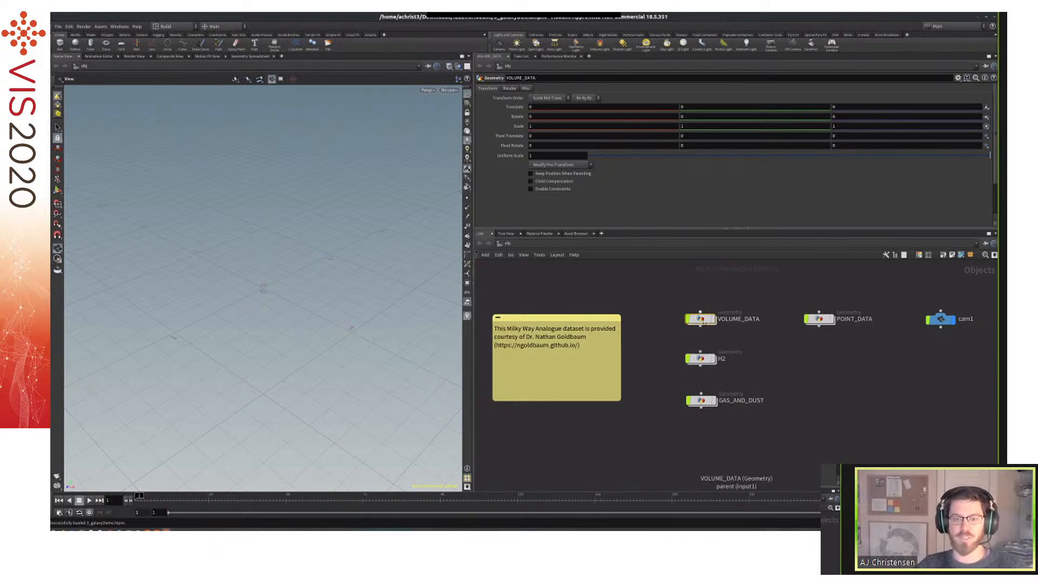
double_click(703, 320)
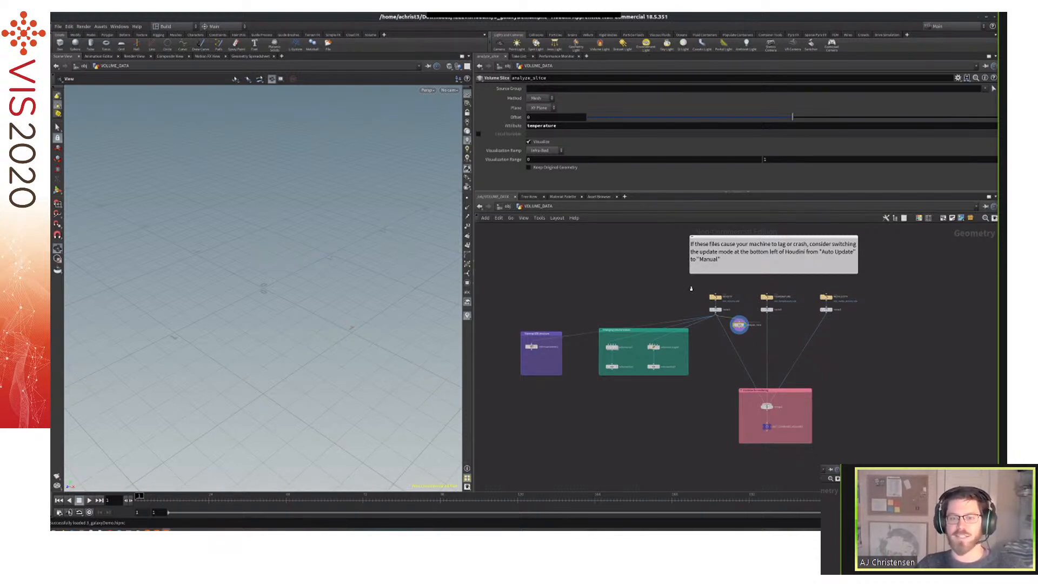
scroll(692, 289, up, 2)
middle_drag(680, 302, 637, 326)
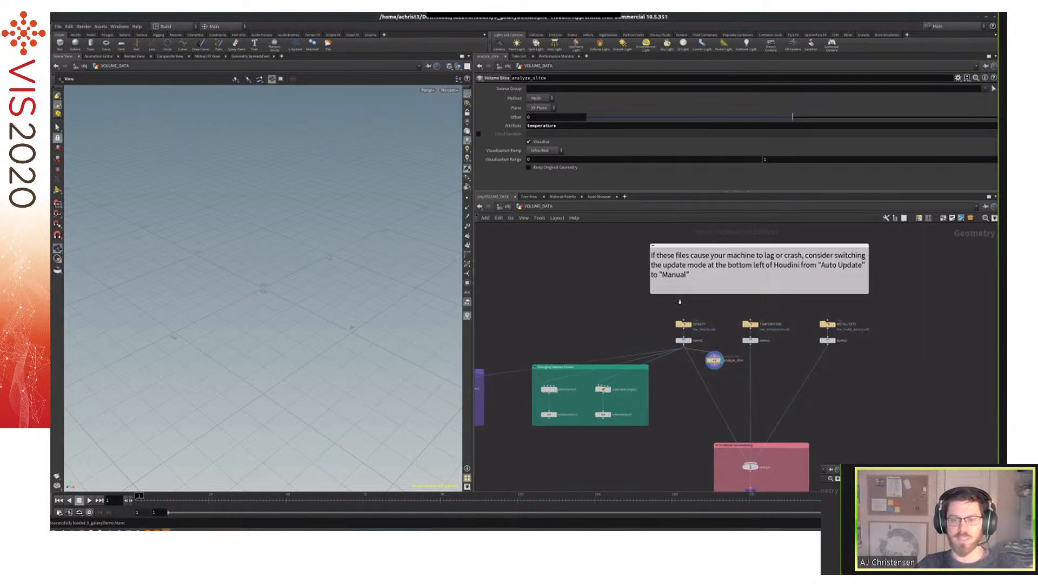
scroll(681, 305, up, 1)
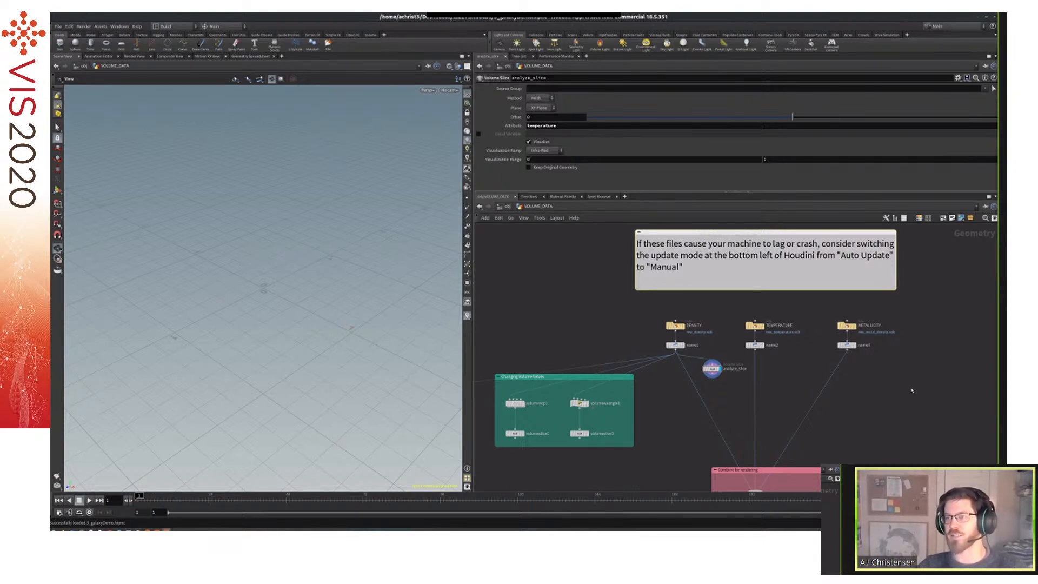
Examine the geometry file parameters of the TEMPERATURE, METALLICITY and DENSITY file nodes in the VOLUME_DATA network.
middle_drag(897, 413, 903, 393)
scroll(903, 393, down, 2)
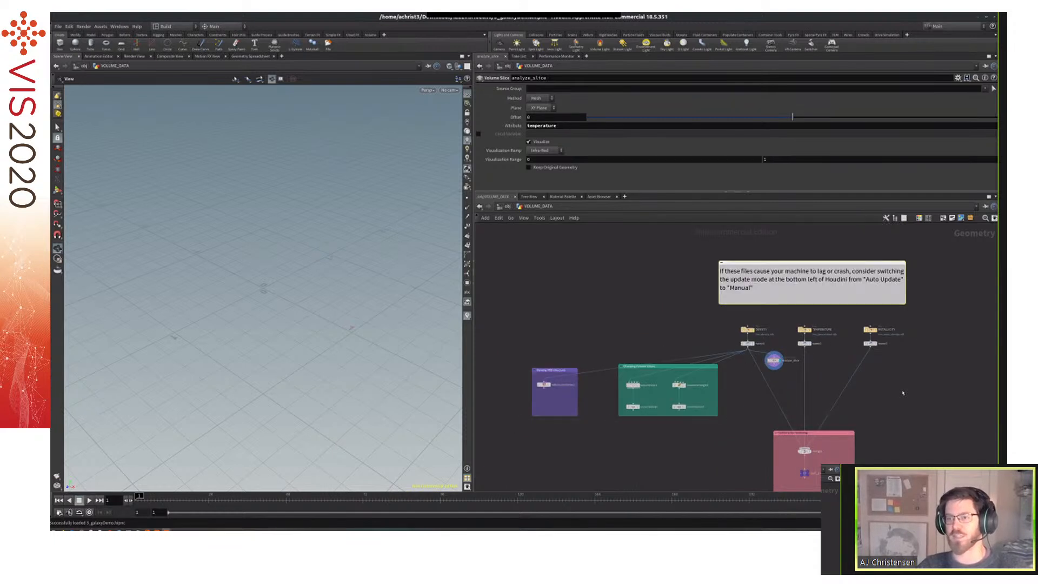
scroll(899, 364, up, 2)
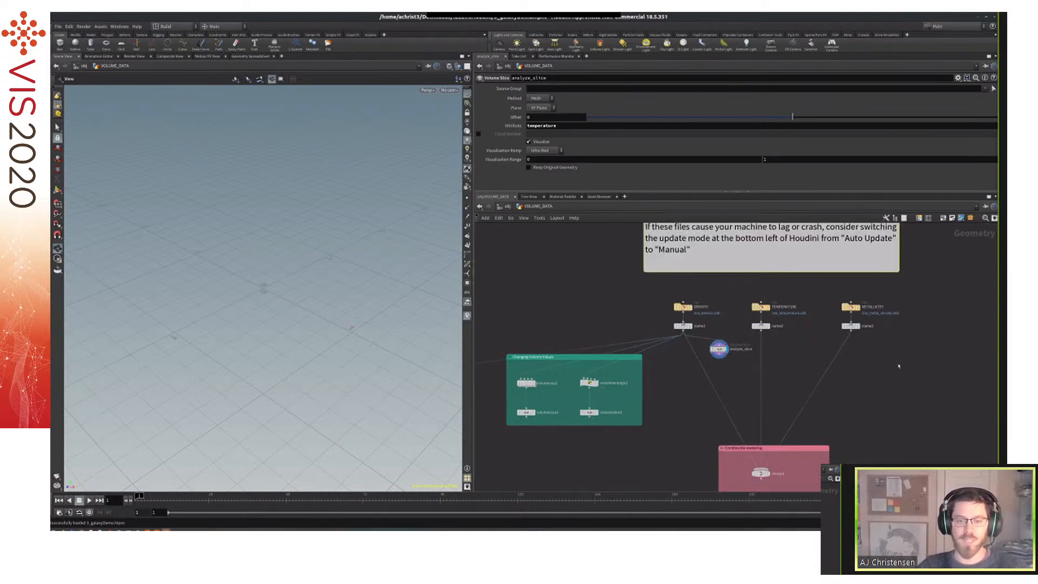
scroll(893, 394, up, 1)
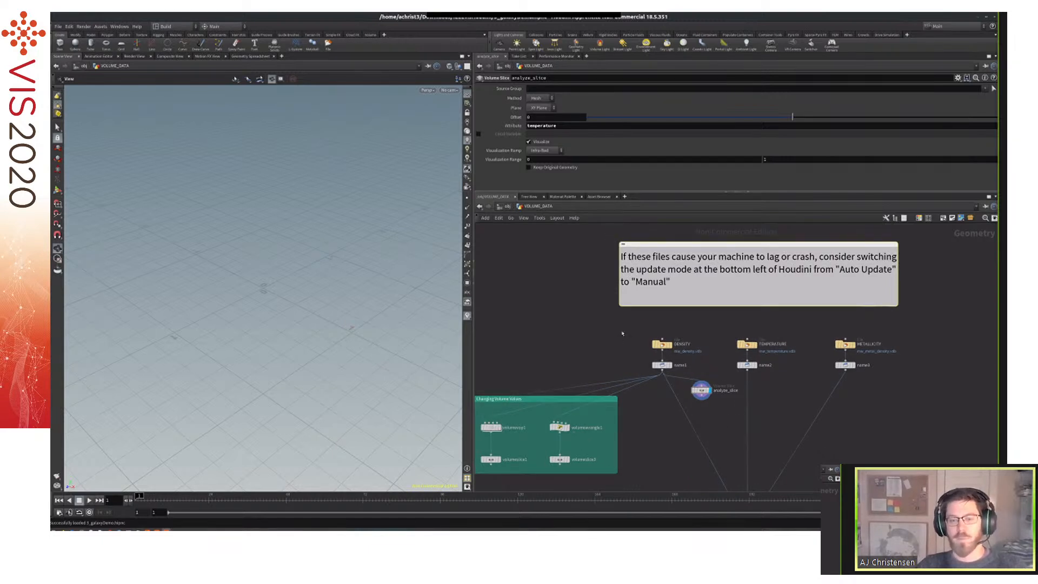
scroll(576, 308, up, 3)
scroll(575, 305, down, 1)
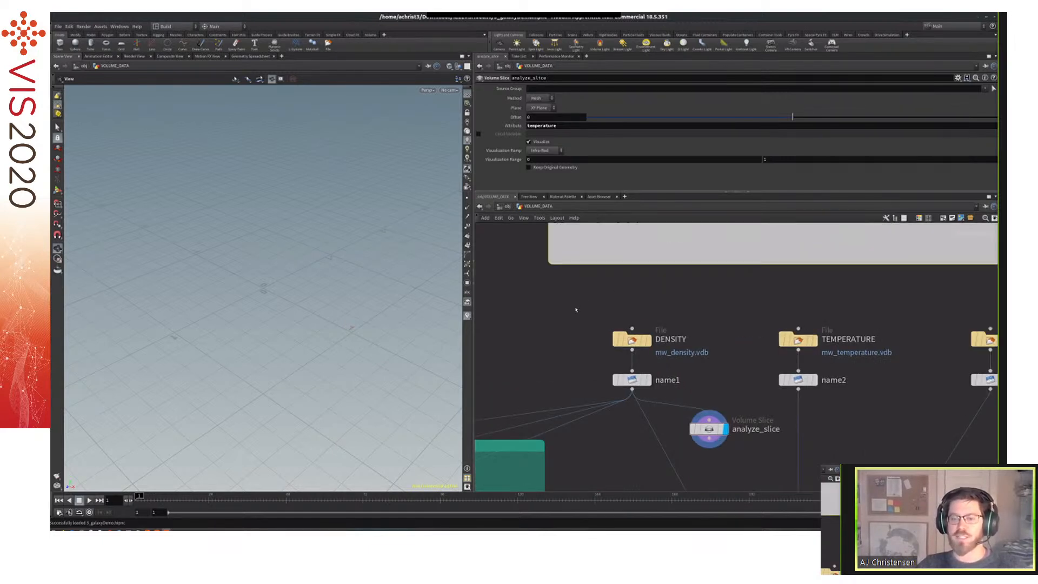
click(799, 340)
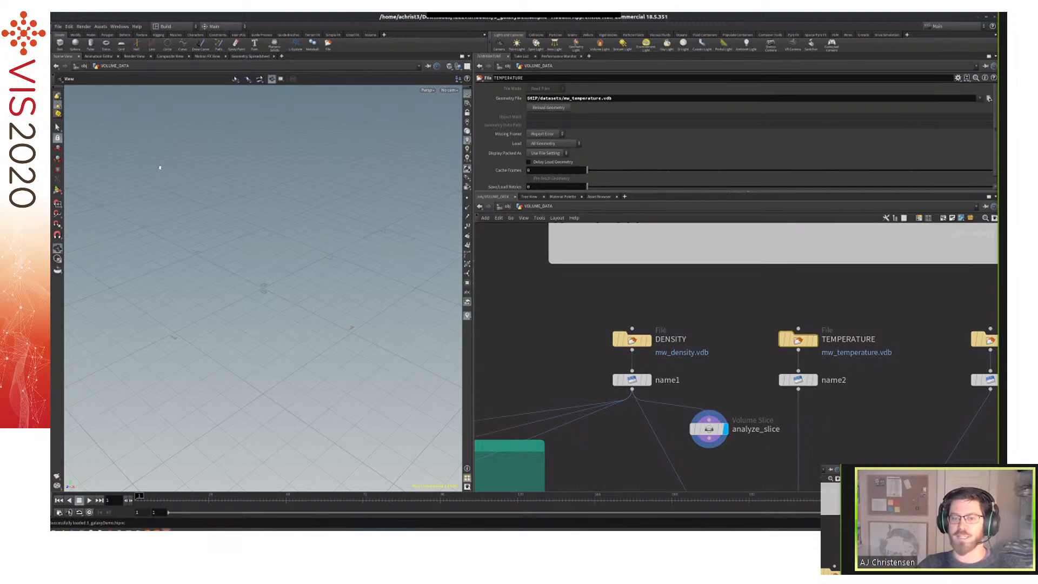
middle_drag(917, 357, 824, 334)
drag(828, 303, 917, 331)
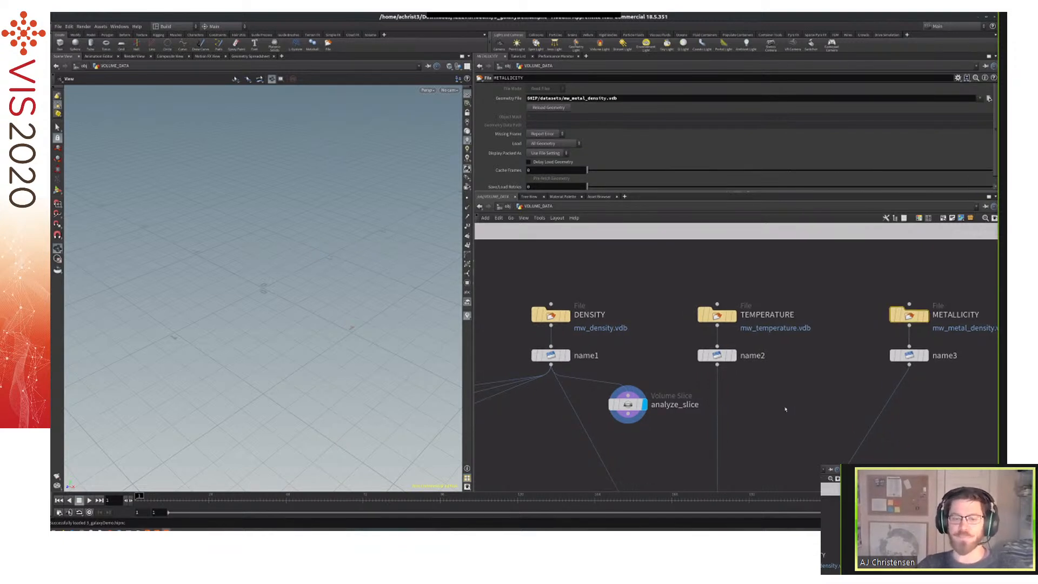
middle_drag(785, 412, 810, 418)
drag(526, 283, 566, 311)
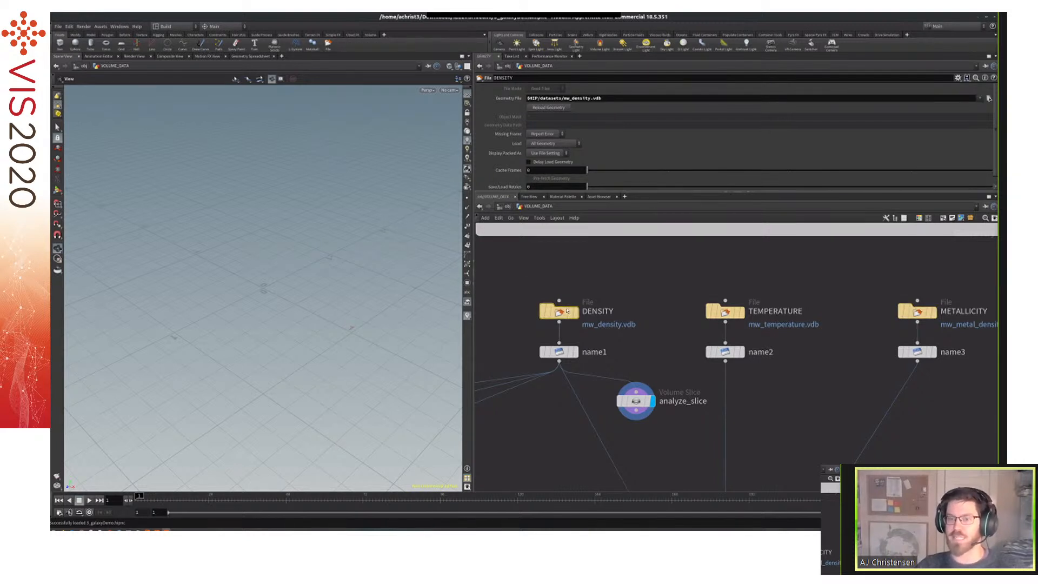
drag(692, 279, 743, 312)
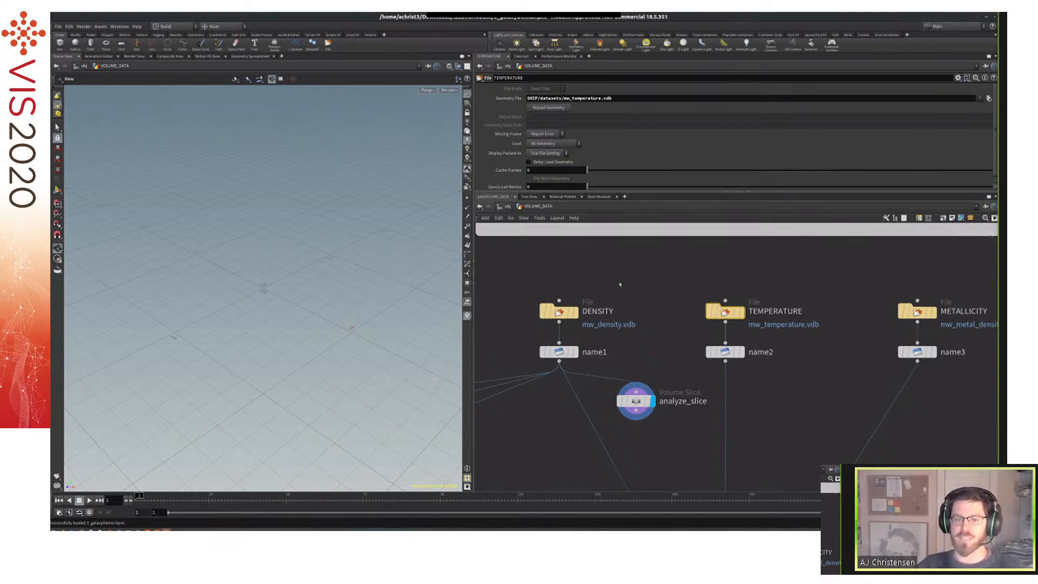
drag(620, 282, 552, 319)
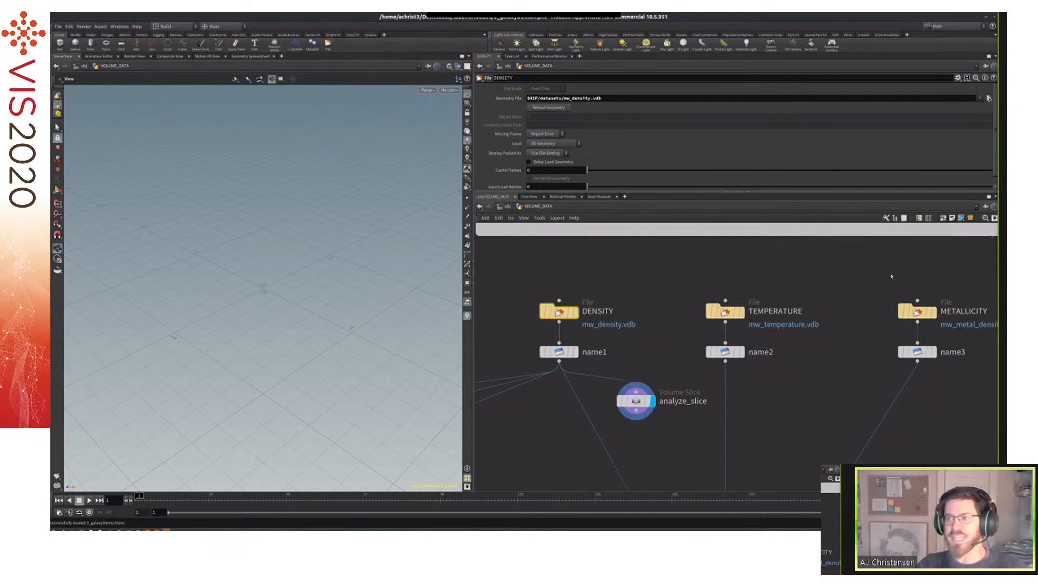
Review the parameters of the name1 node below DENSITY, and request the node info of the DENSITY file node.
scroll(892, 276, down, 3)
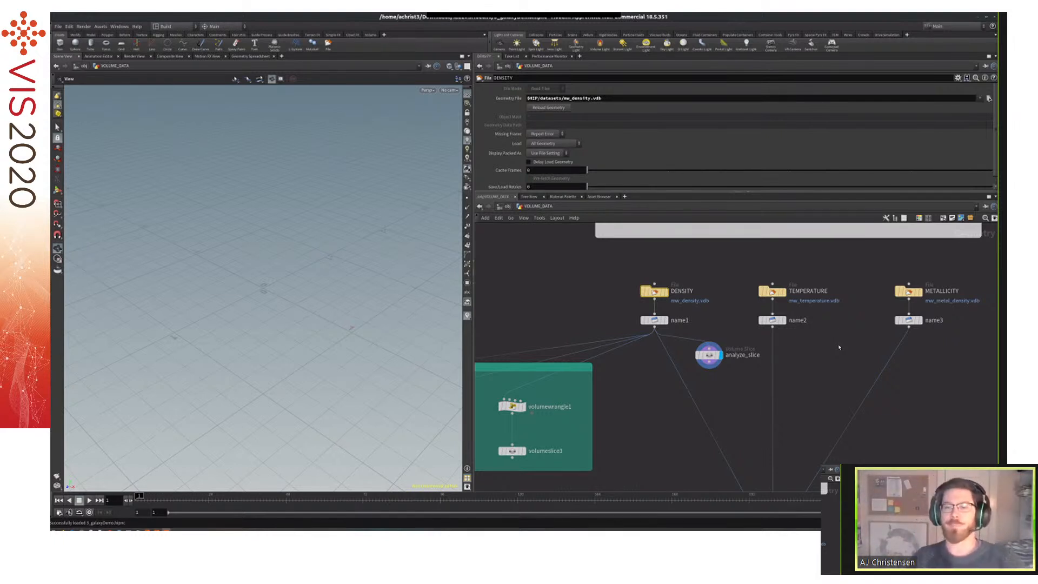
mouse_move(653, 292)
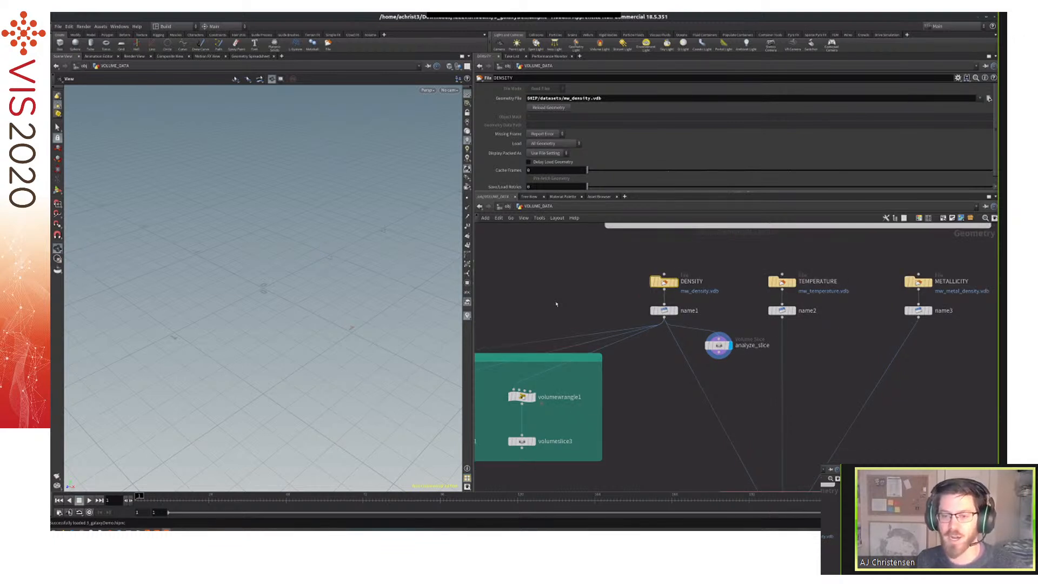
scroll(555, 301, down, 1)
middle_drag(556, 295, 577, 285)
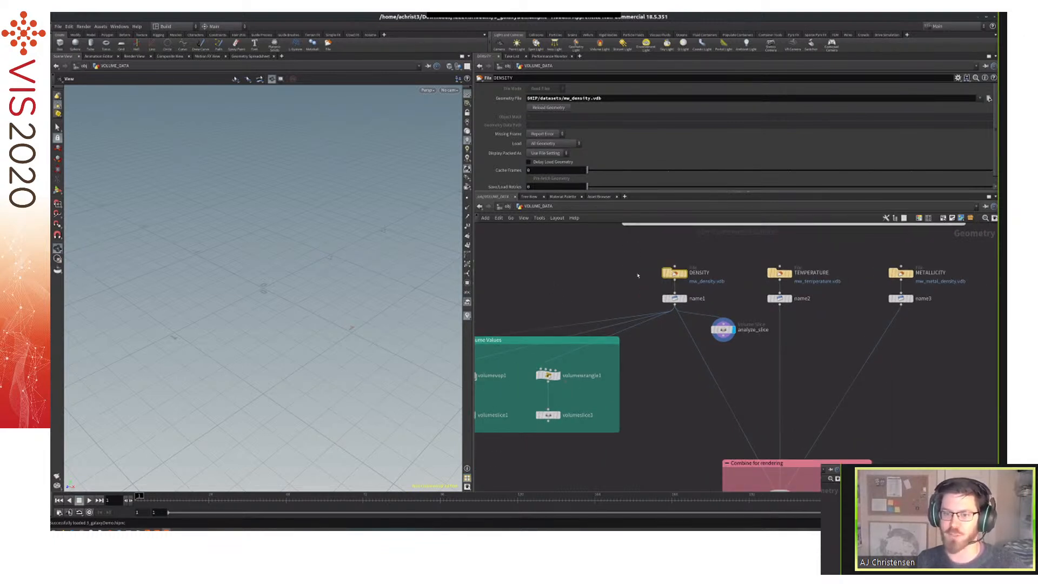
drag(639, 292, 682, 307)
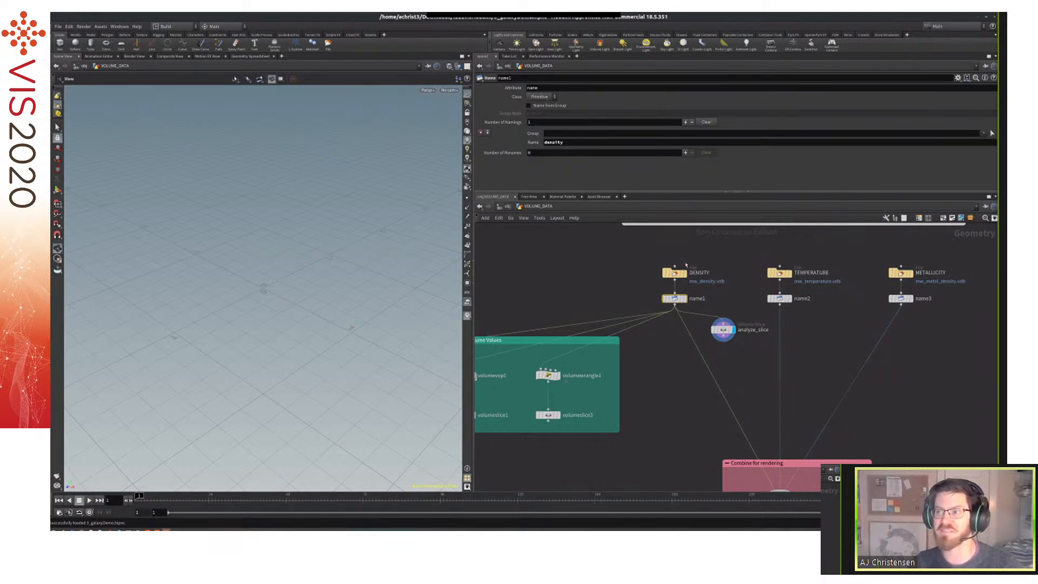
click(681, 273)
mouse_move(675, 274)
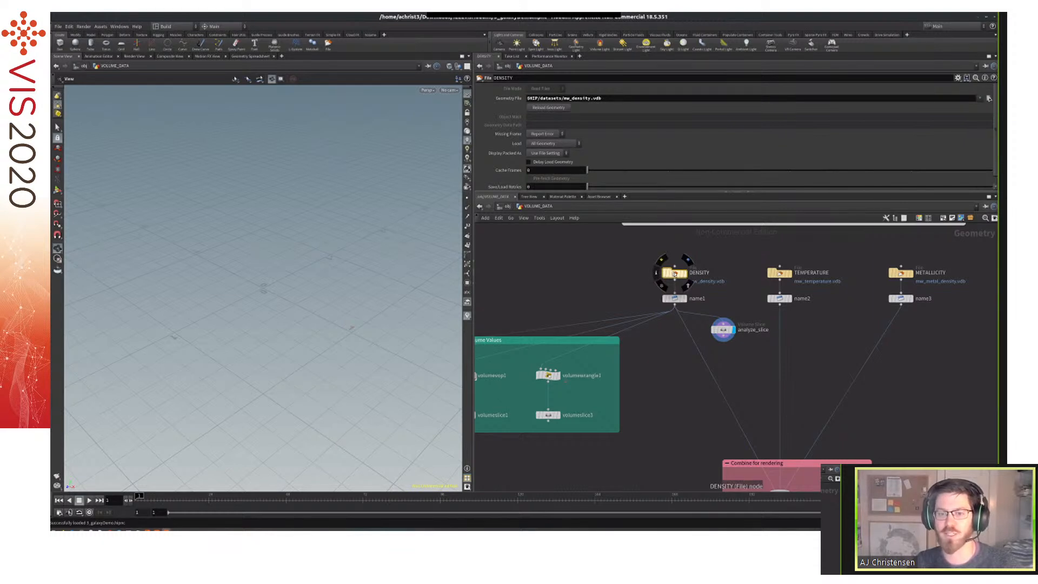
middle_click(675, 274)
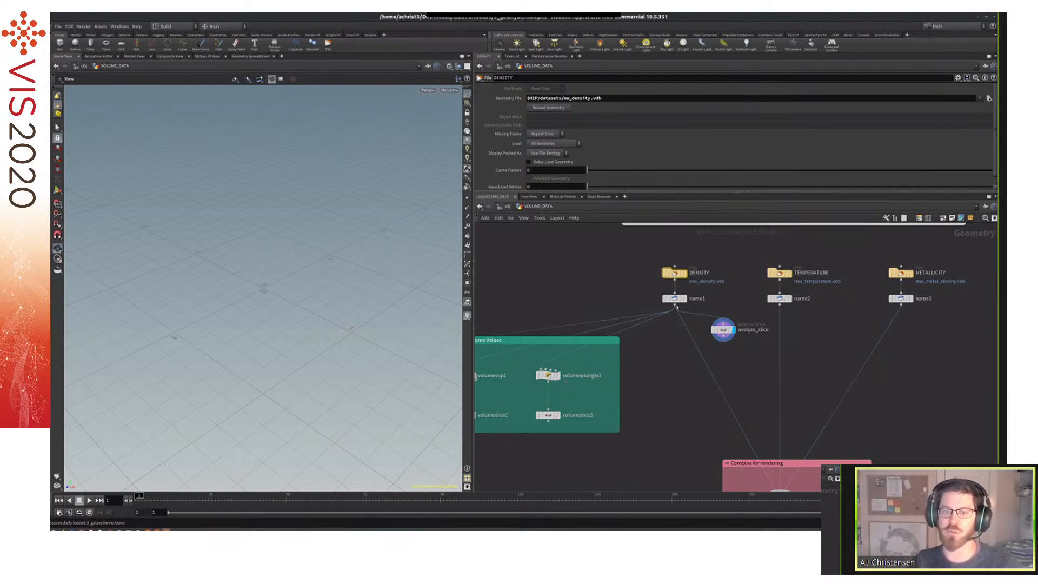
Select the name1 node and open its node info window to examine the density volume's attributes and size.
click(676, 302)
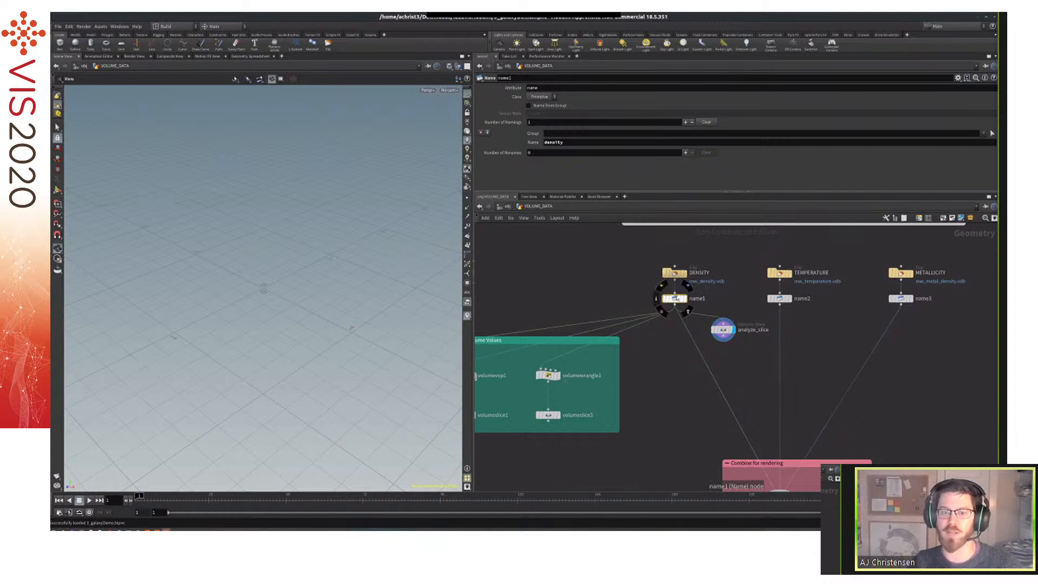
middle_click(677, 299)
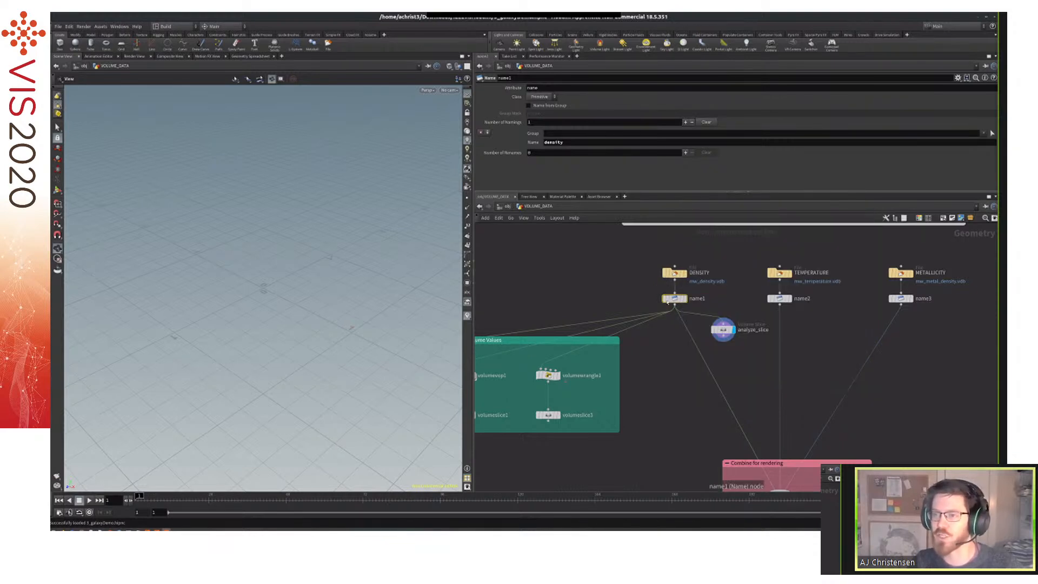
middle_click(677, 299)
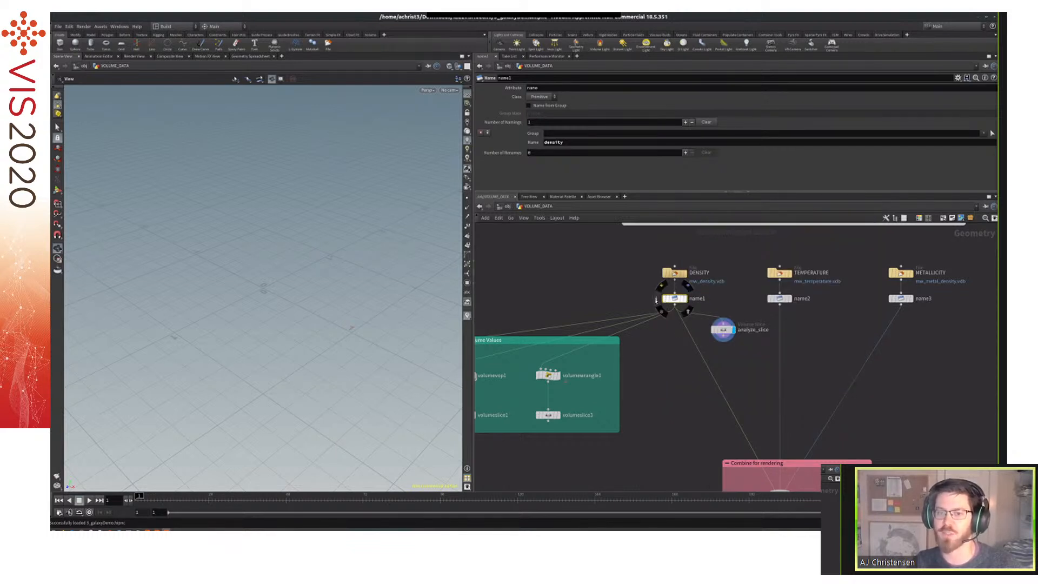
middle_click(656, 299)
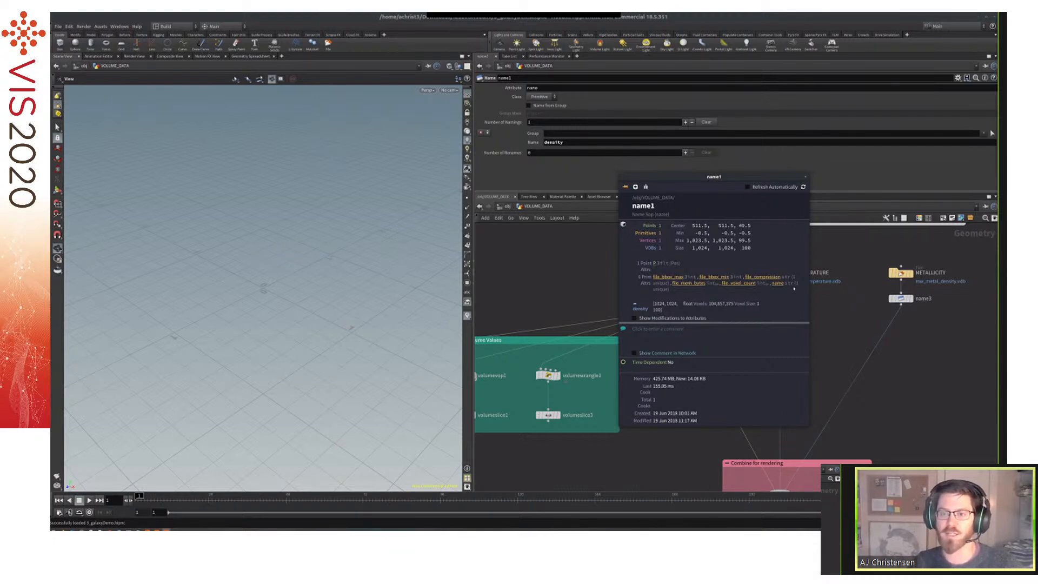
Close the name1 info window and examine the node info of name2 and merge1.
click(805, 176)
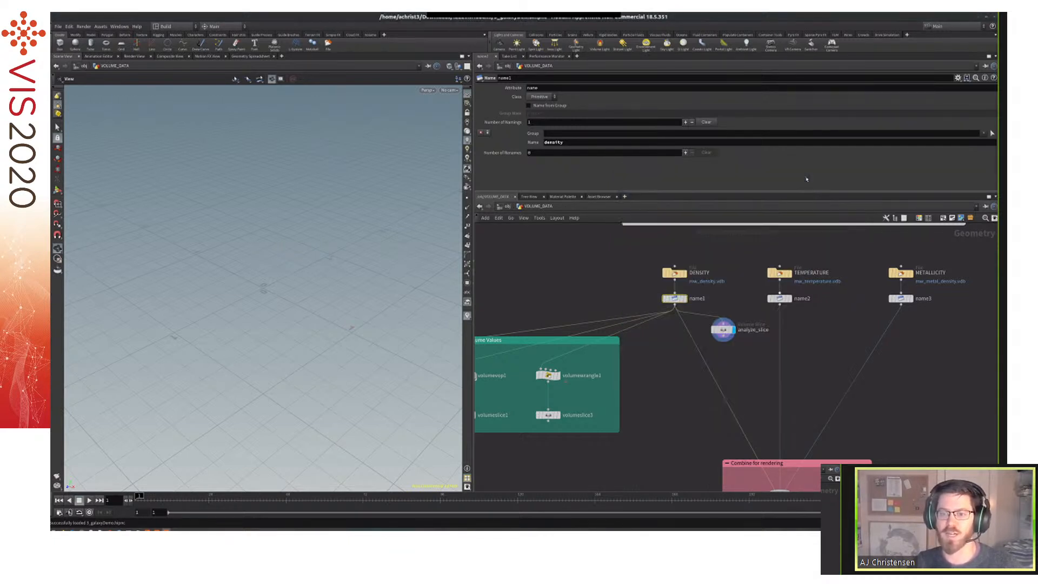
mouse_move(781, 299)
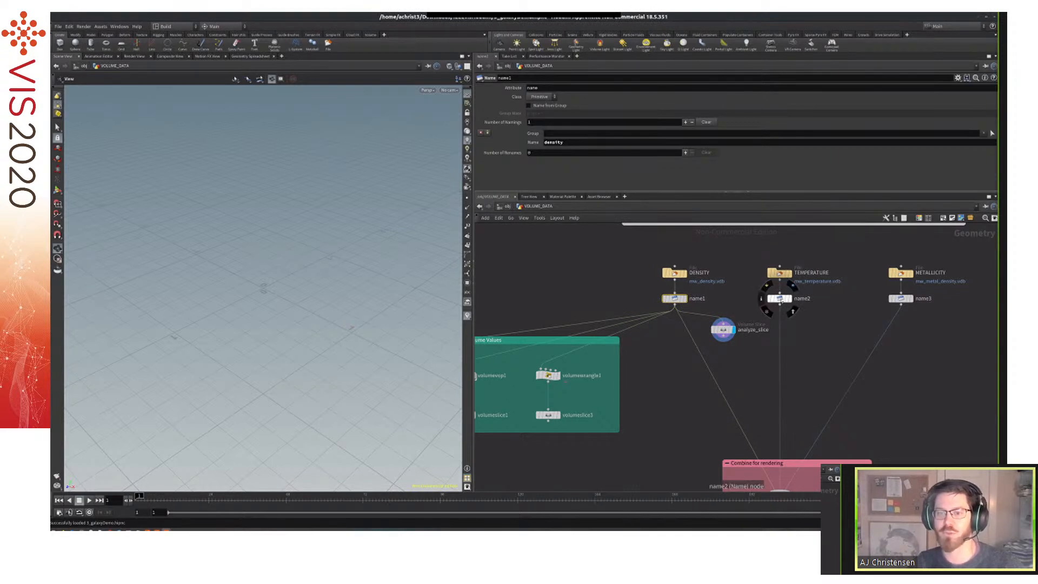
middle_click(780, 299)
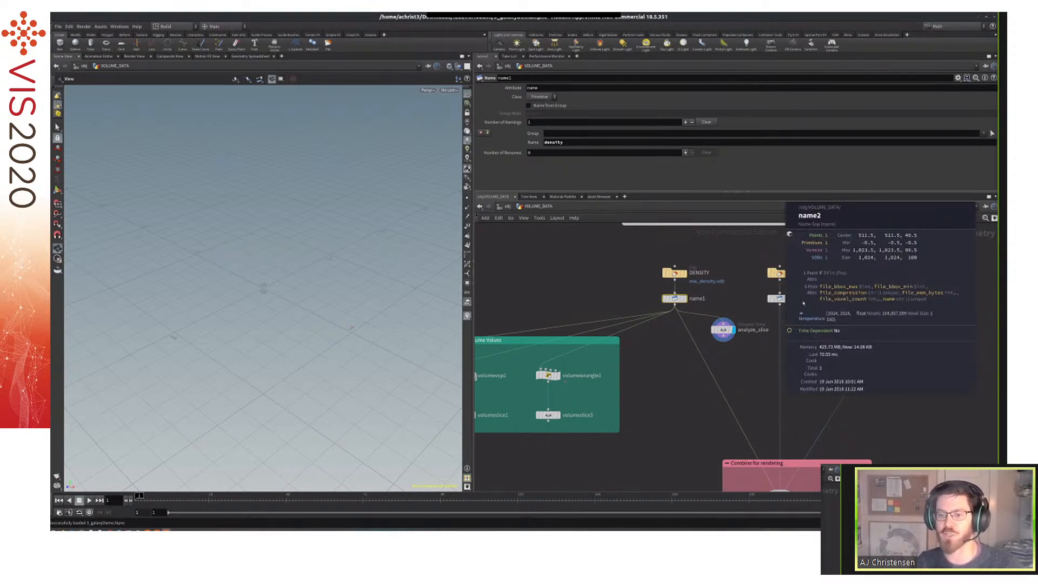
middle_drag(813, 320, 786, 225)
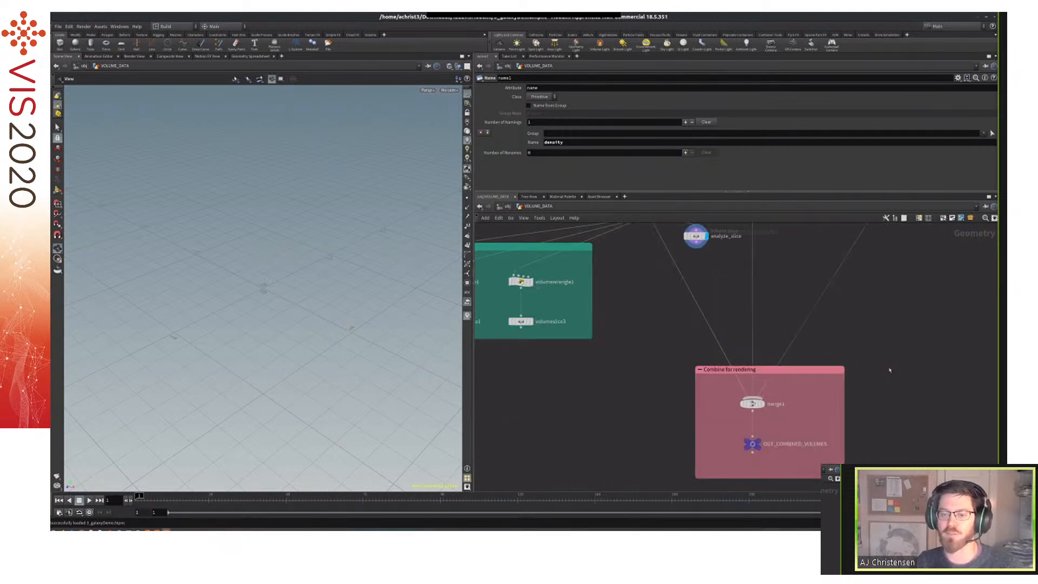
mouse_move(752, 404)
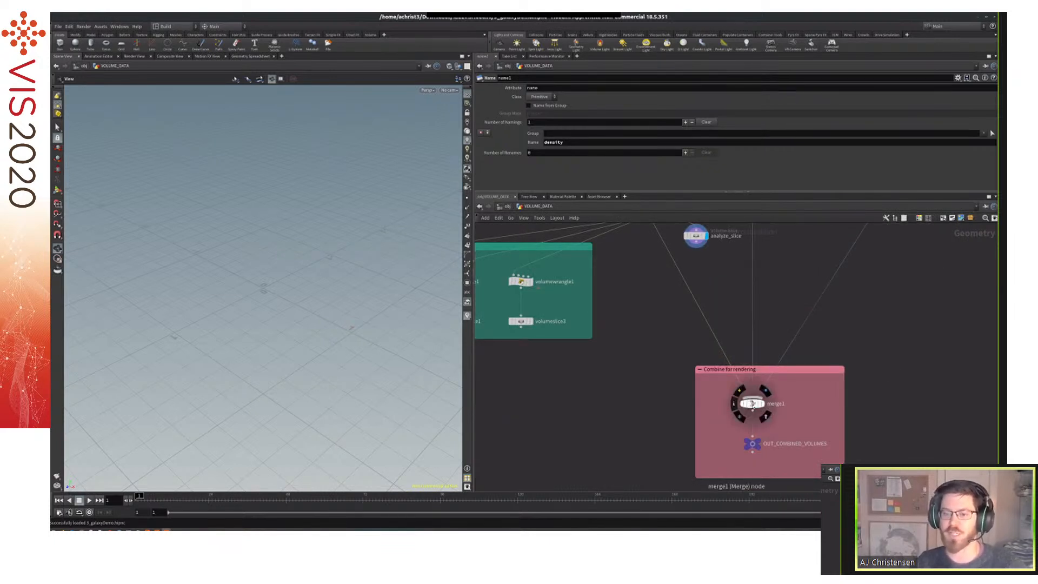
middle_click(753, 404)
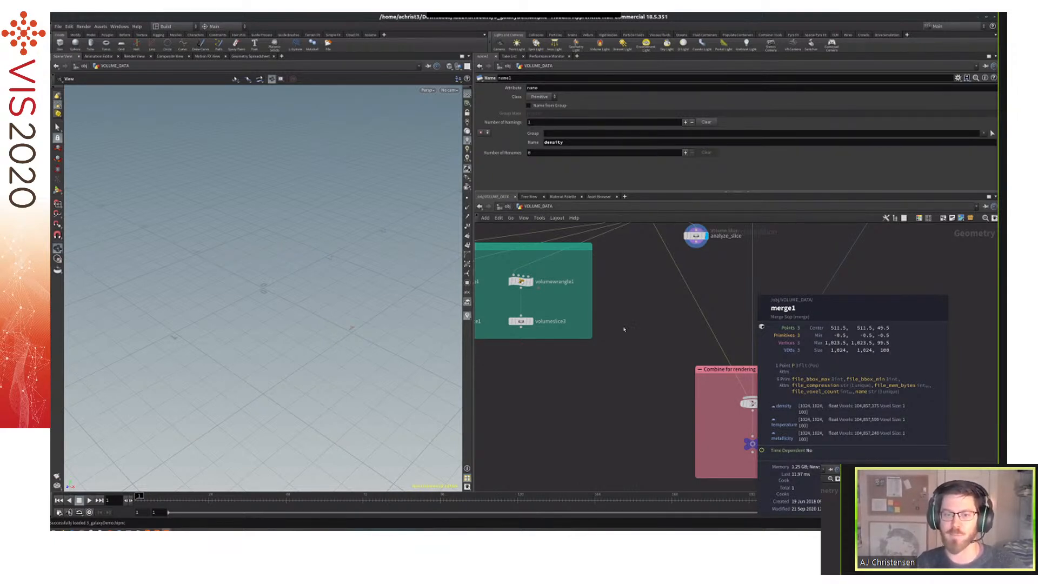
Select the analyze_slice node and frame its temperature slice in the scene view at an angle.
middle_drag(624, 329, 697, 376)
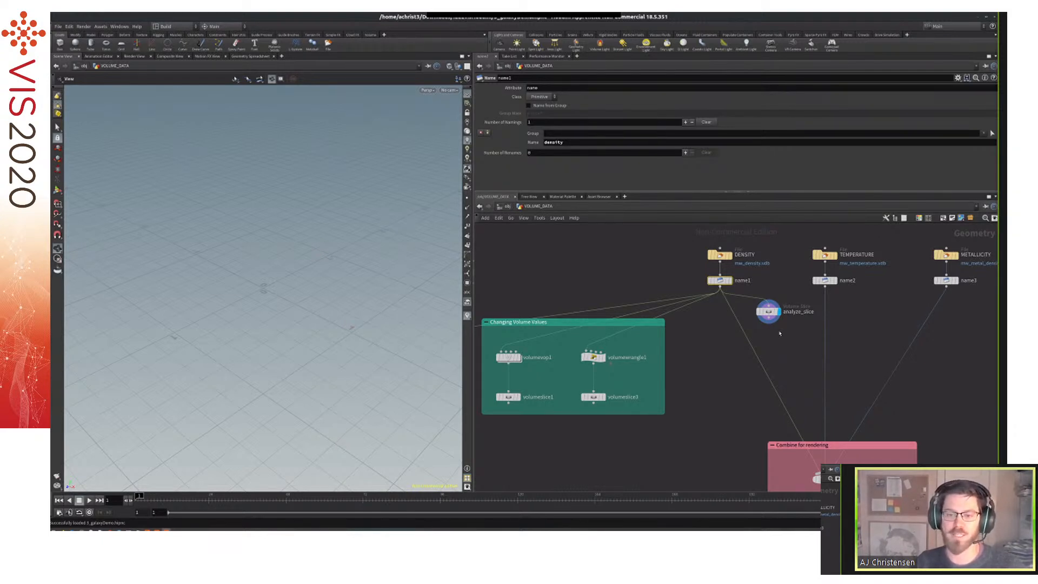
click(759, 301)
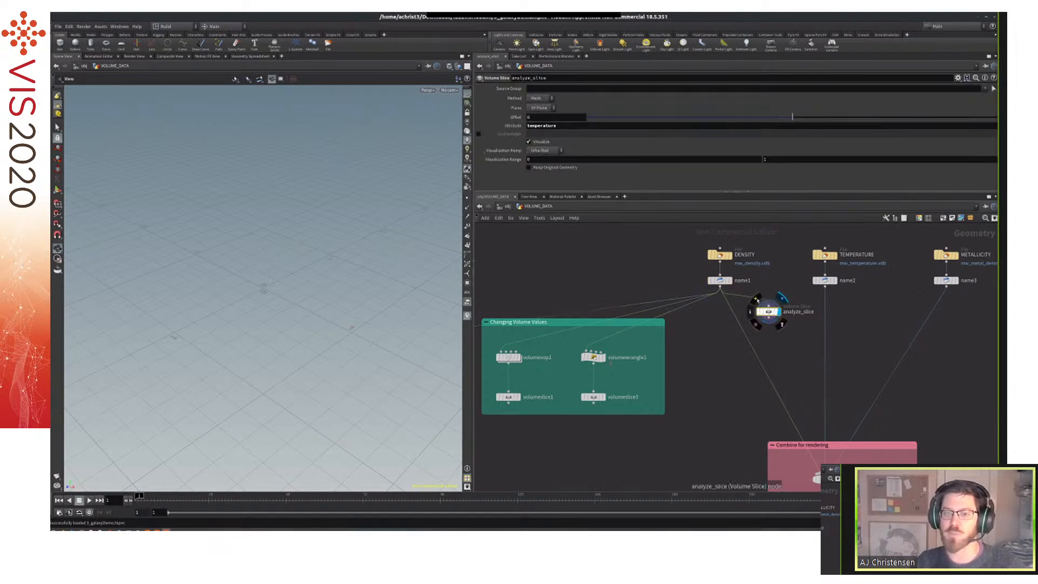
drag(769, 312, 769, 310)
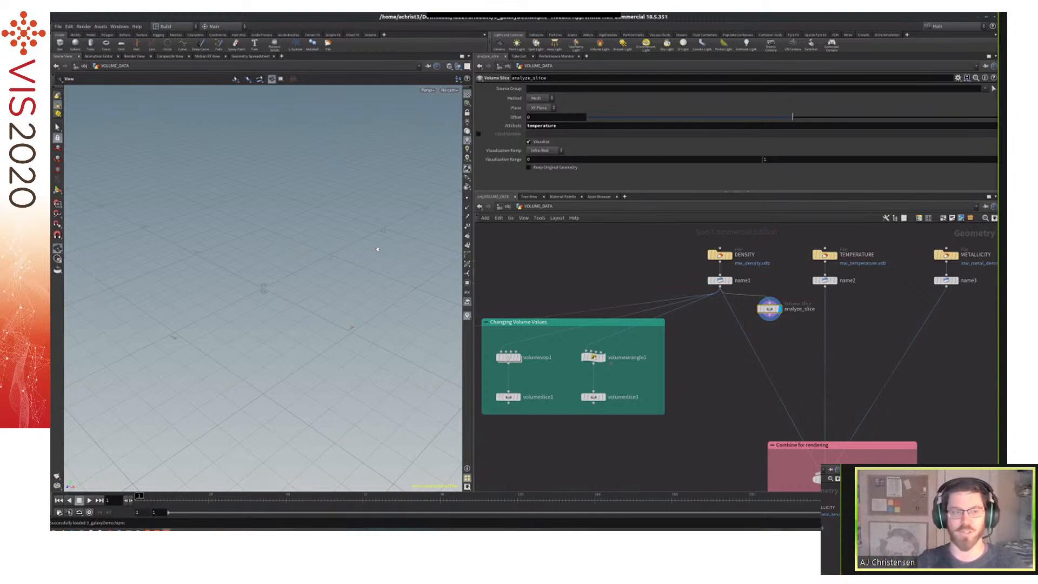
drag(378, 249, 92, 394)
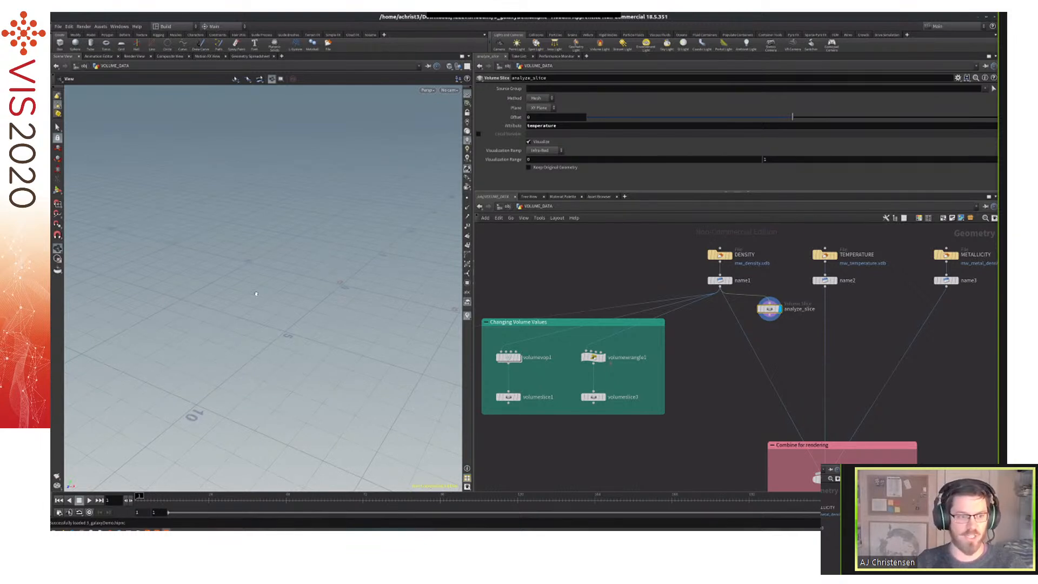
key(h)
drag(279, 287, 317, 299)
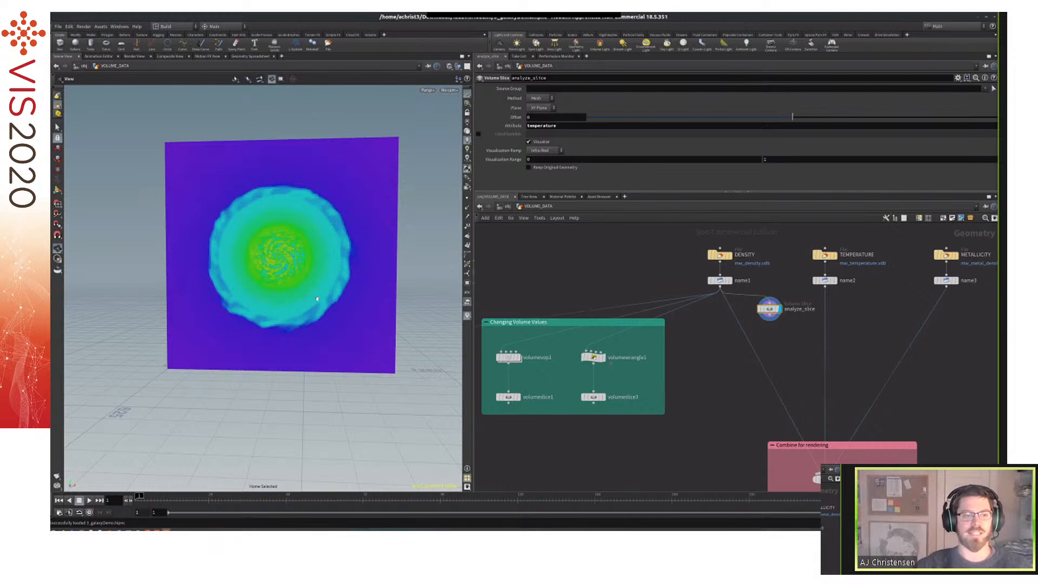
scroll(318, 299, up, 2)
alt+drag(280, 288, 238, 319)
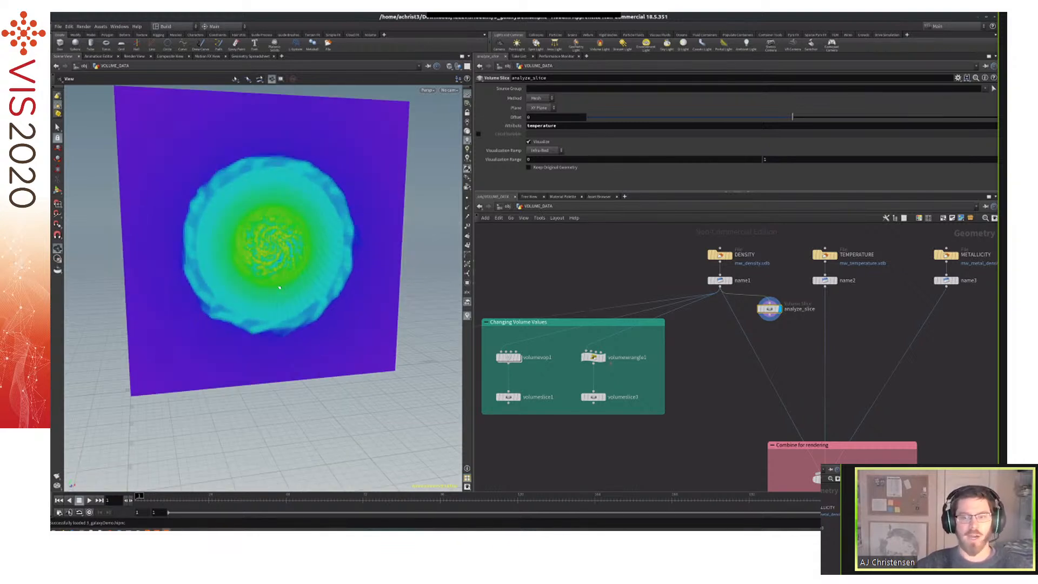
scroll(229, 329, down, 3)
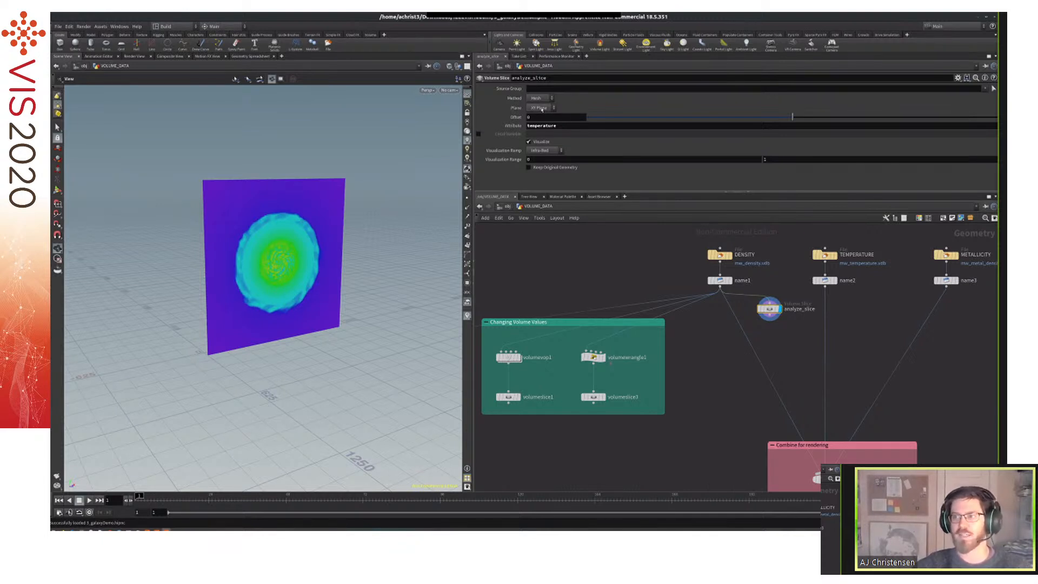
Preview the analyze_slice plane as YZ Plane and ZX Plane, and return it to XY Plane.
click(541, 108)
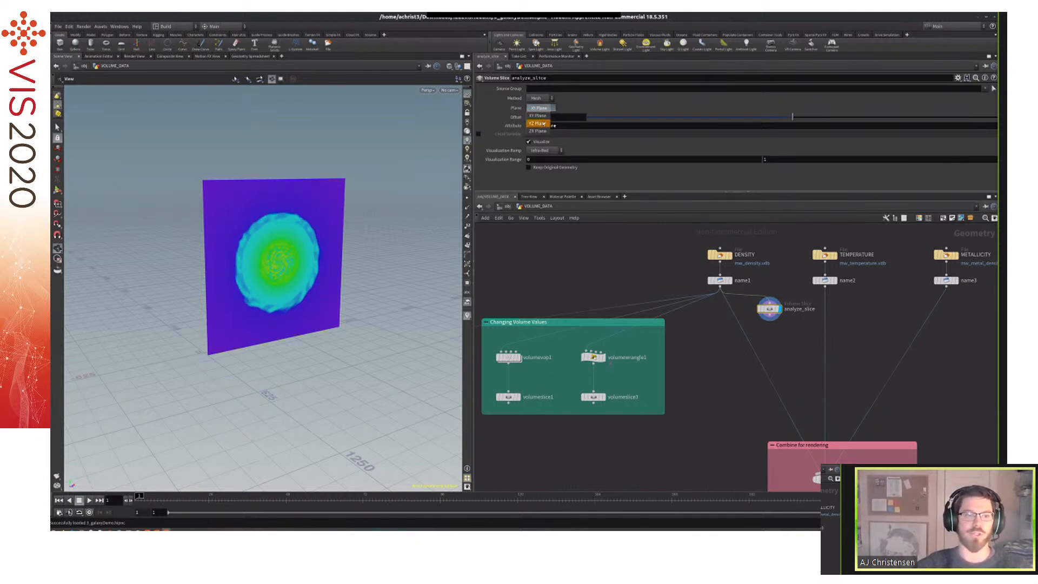
click(543, 123)
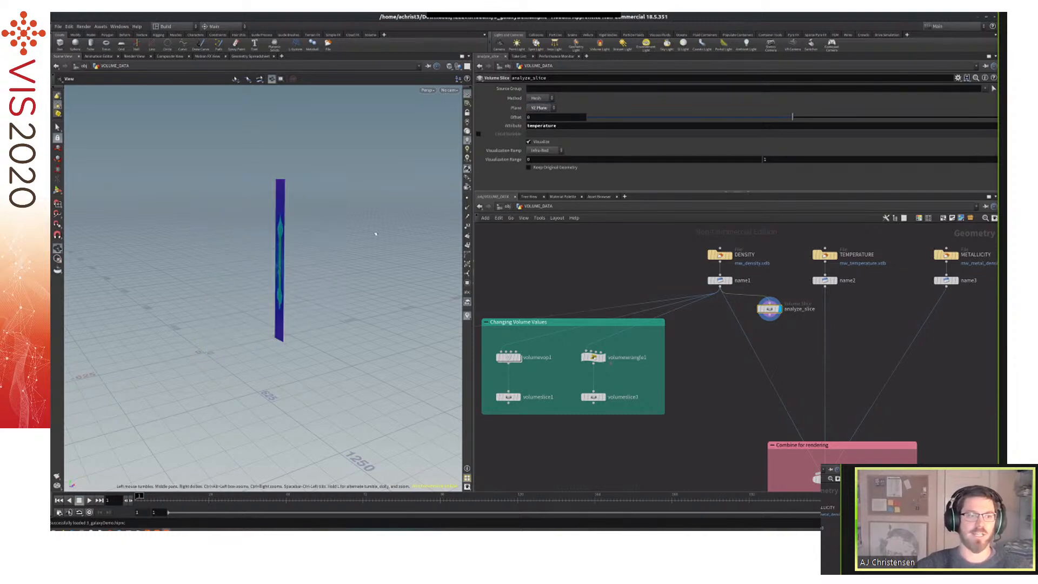
drag(385, 235, 385, 234)
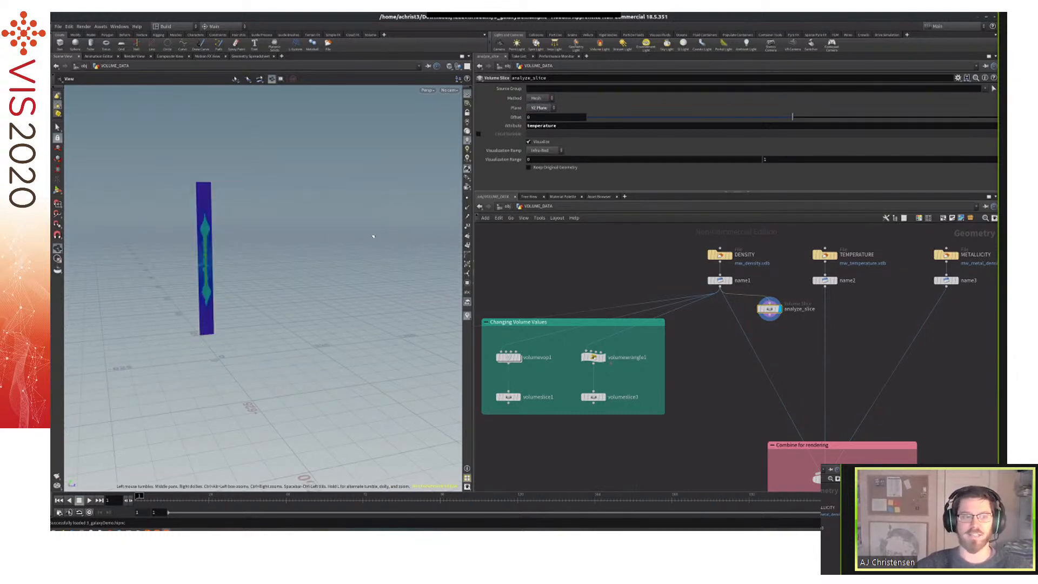
click(541, 108)
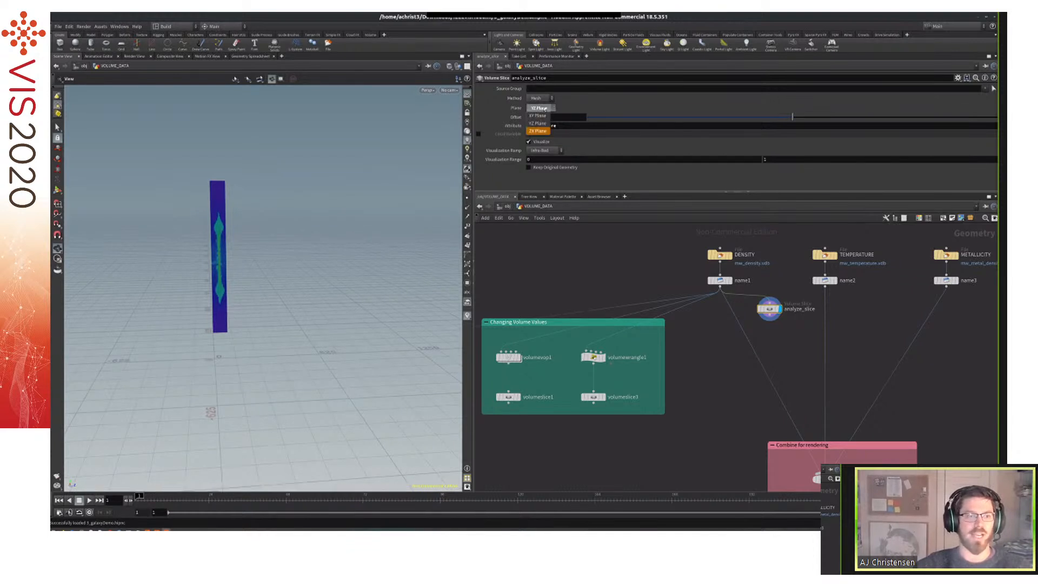
click(539, 131)
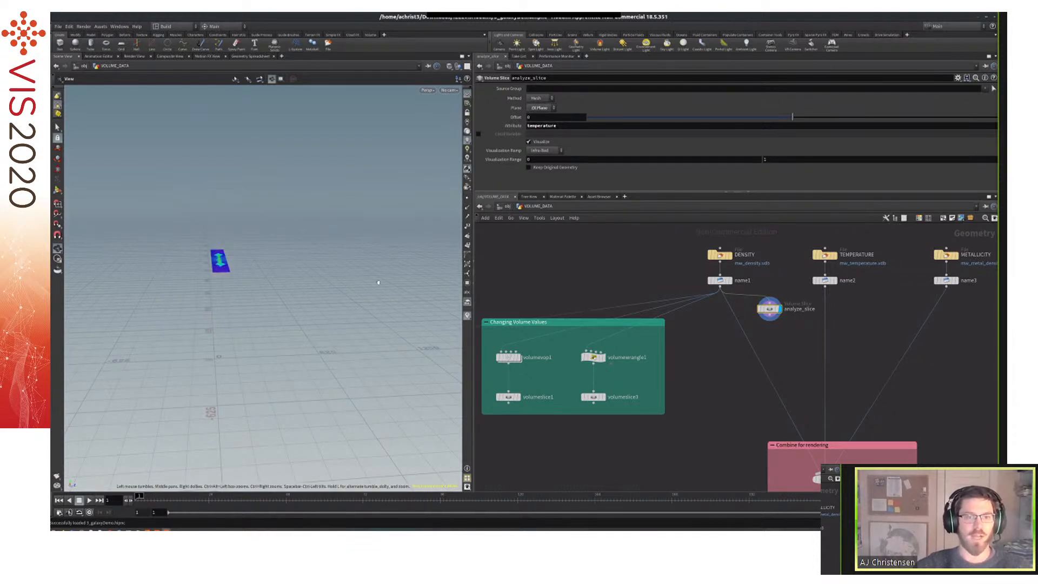
drag(379, 282, 373, 238)
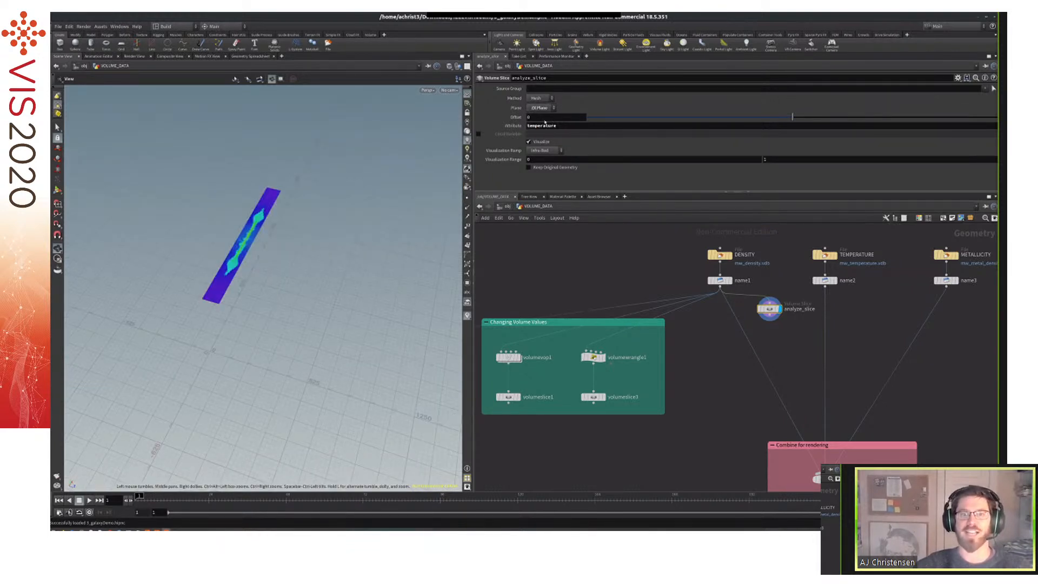
click(540, 107)
click(542, 120)
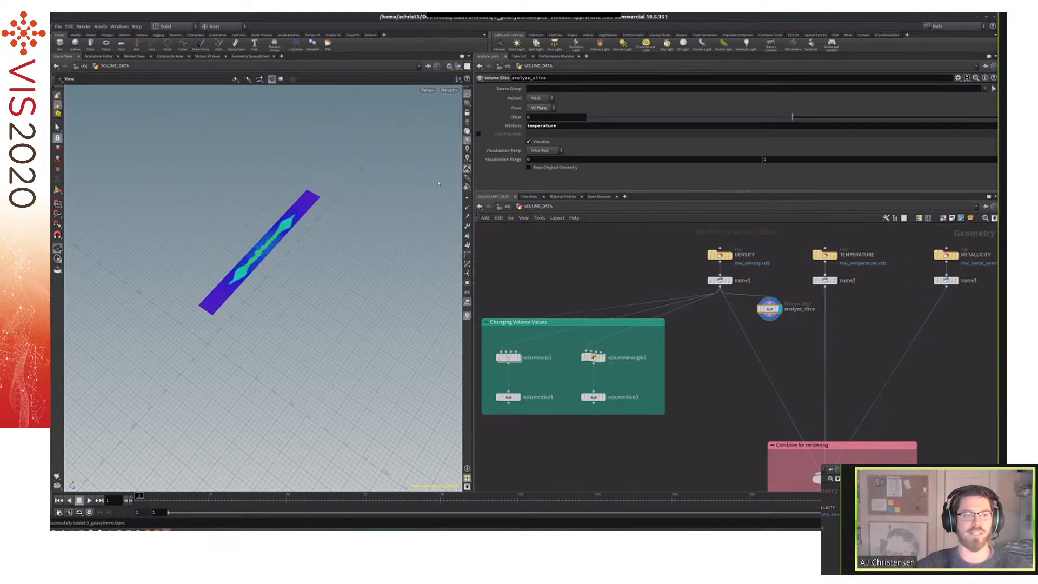
click(539, 108)
click(540, 109)
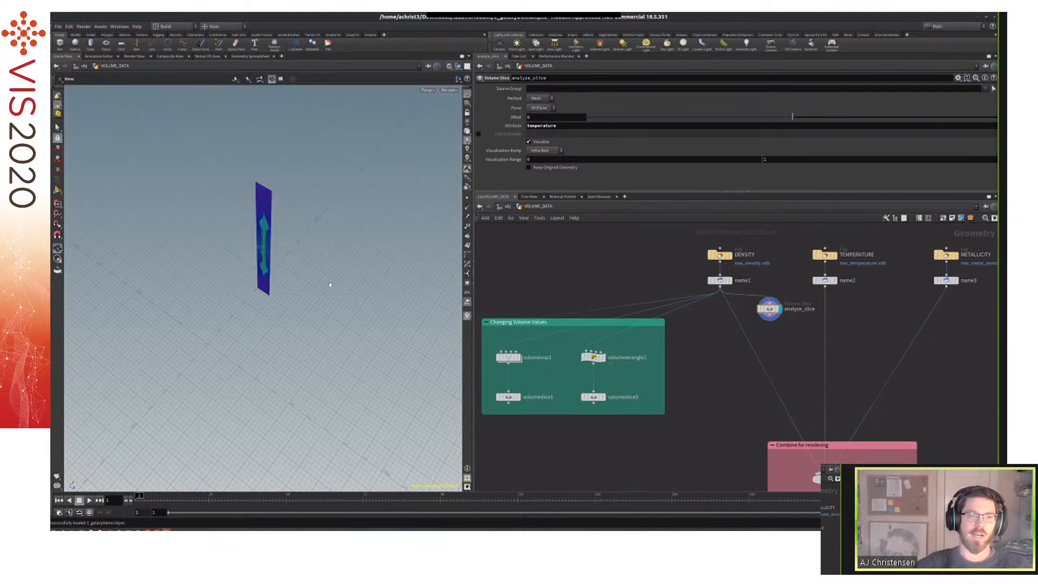
drag(330, 285, 317, 301)
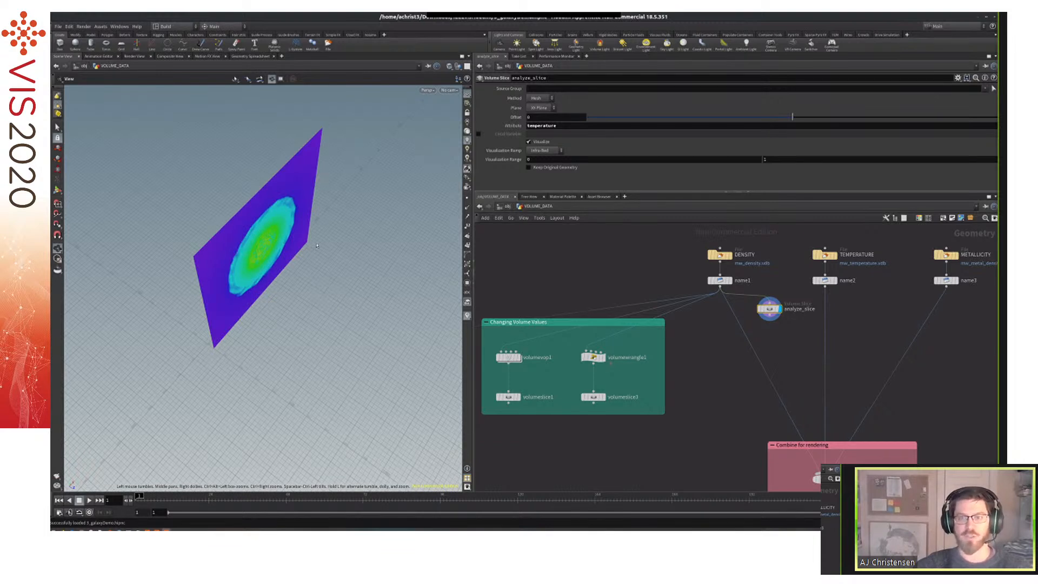
drag(316, 246, 331, 242)
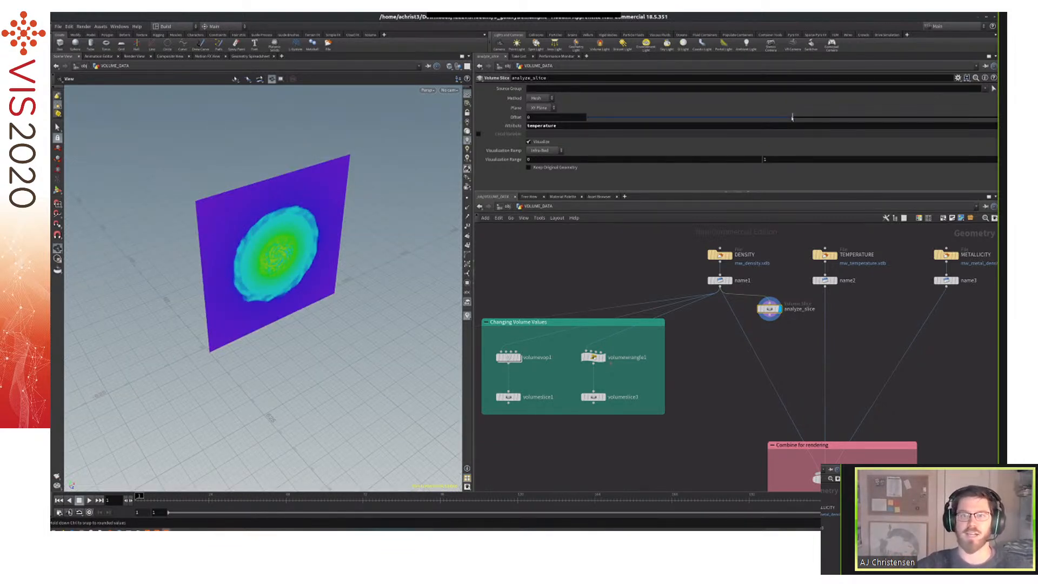
Try slice offsets between about -0.7 and -0.47 on analyze_slice, and reset the offset to 0.
click(678, 127)
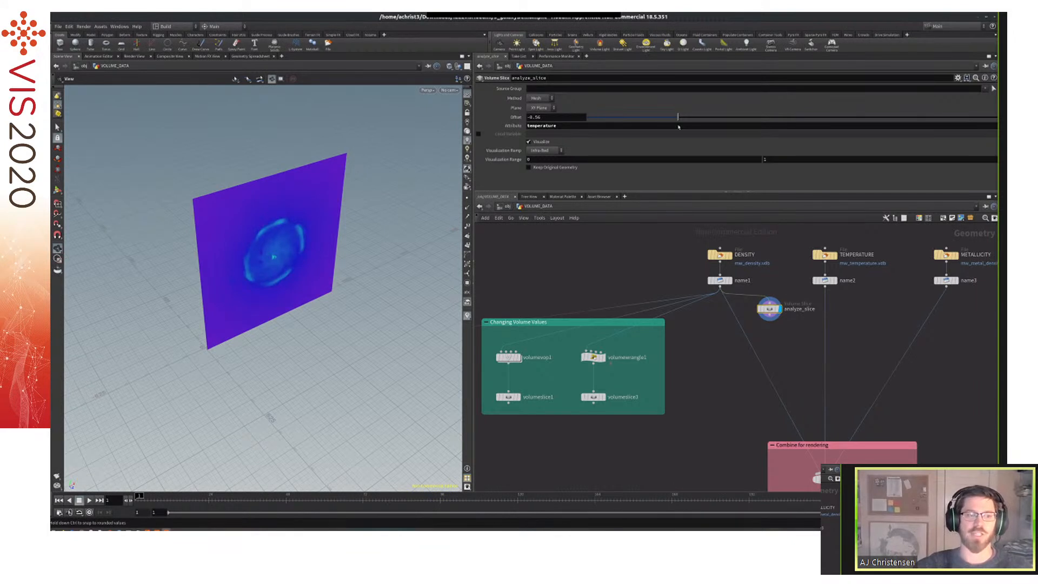
click(650, 127)
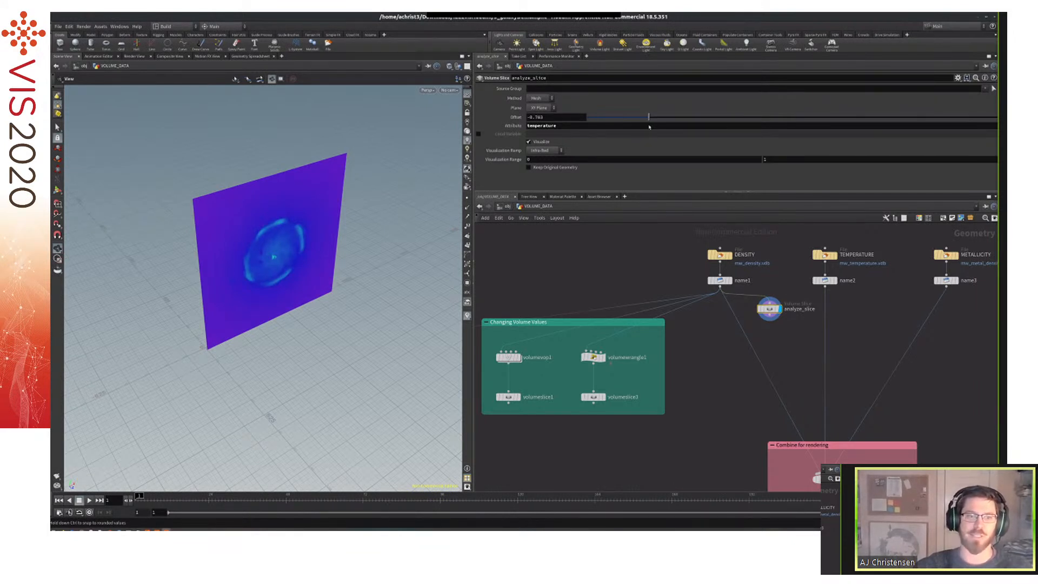
click(646, 126)
drag(645, 124, 697, 122)
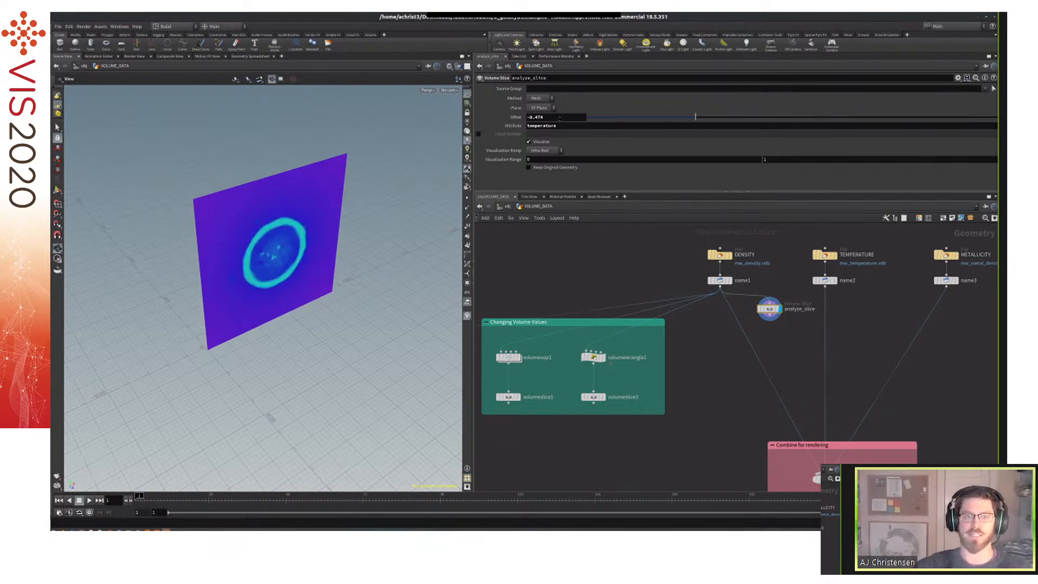
click(561, 118)
text(0)
key(Return)
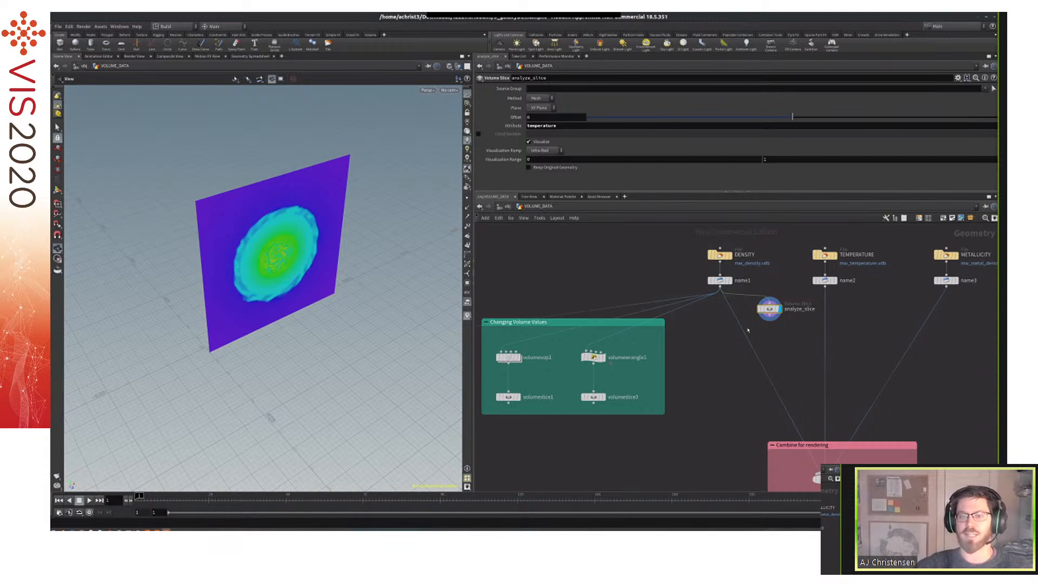
Examine the analyze_slice node info, show its point data in the Geometry Spreadsheet and widen that pane.
middle_click(771, 311)
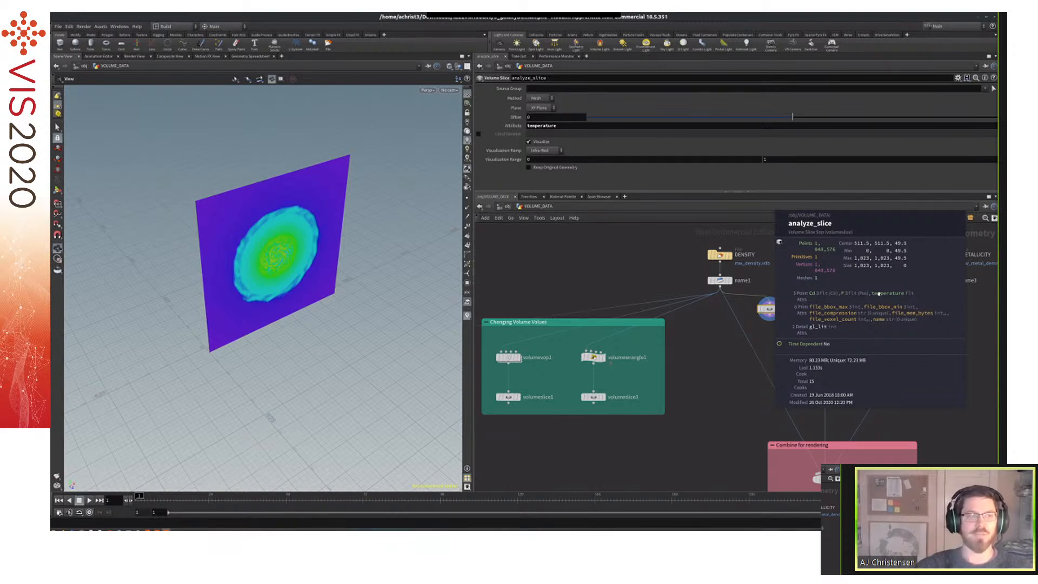
click(258, 57)
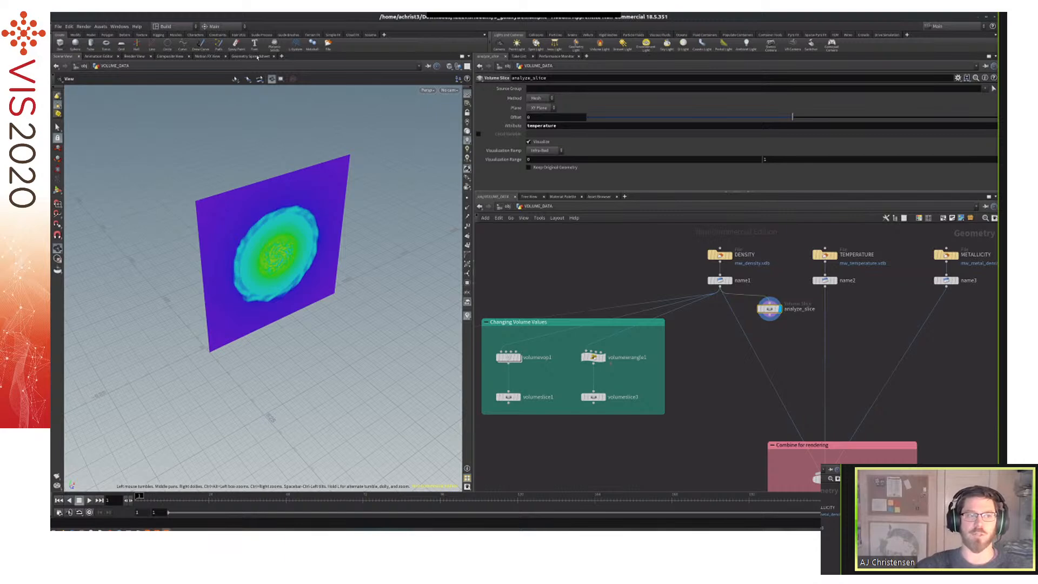
click(258, 57)
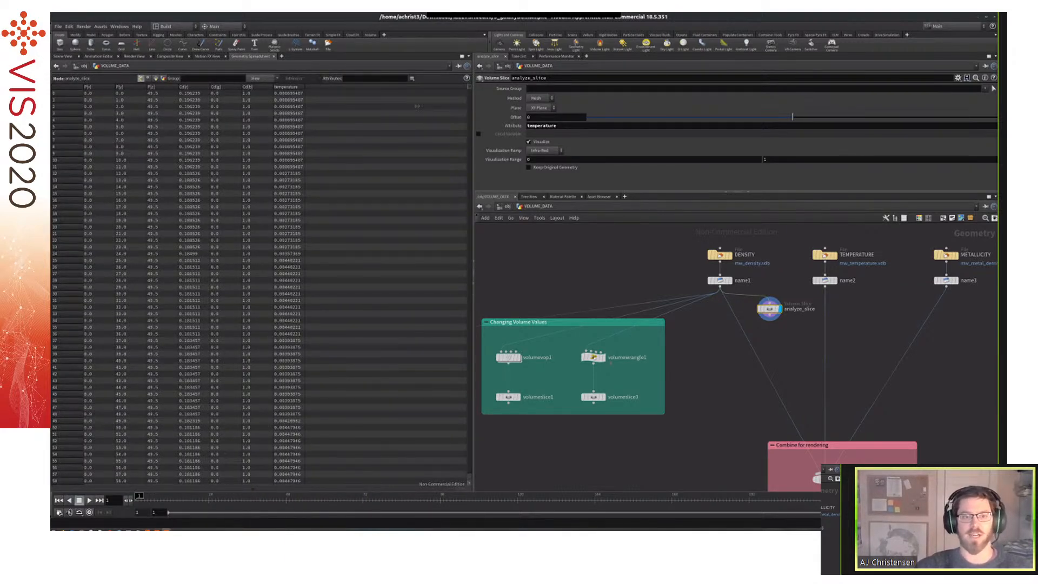
drag(473, 130, 503, 142)
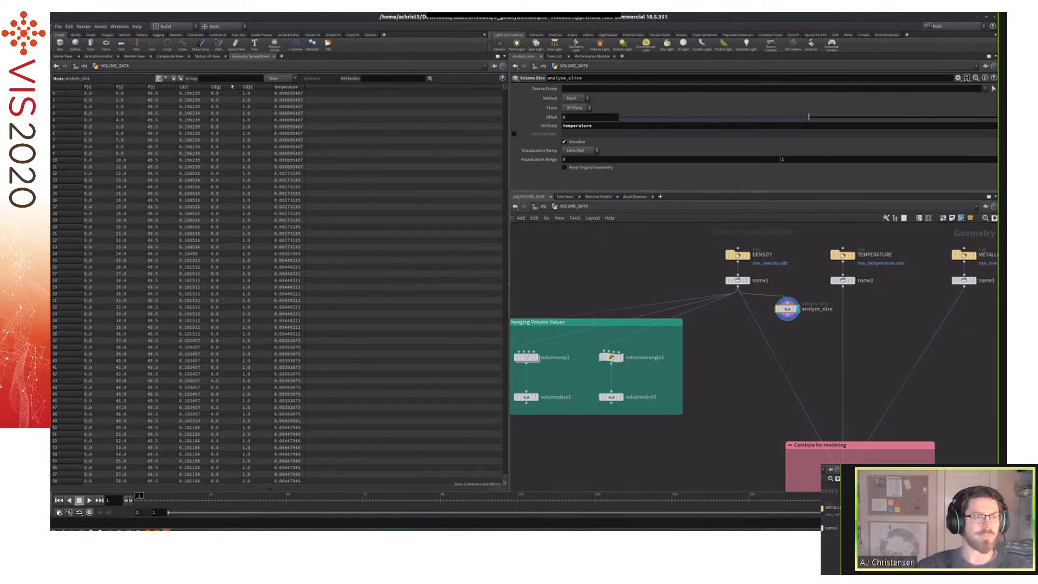
Sort the spreadsheet points by temperature in descending and ascending order, ending with the highest values first.
click(297, 88)
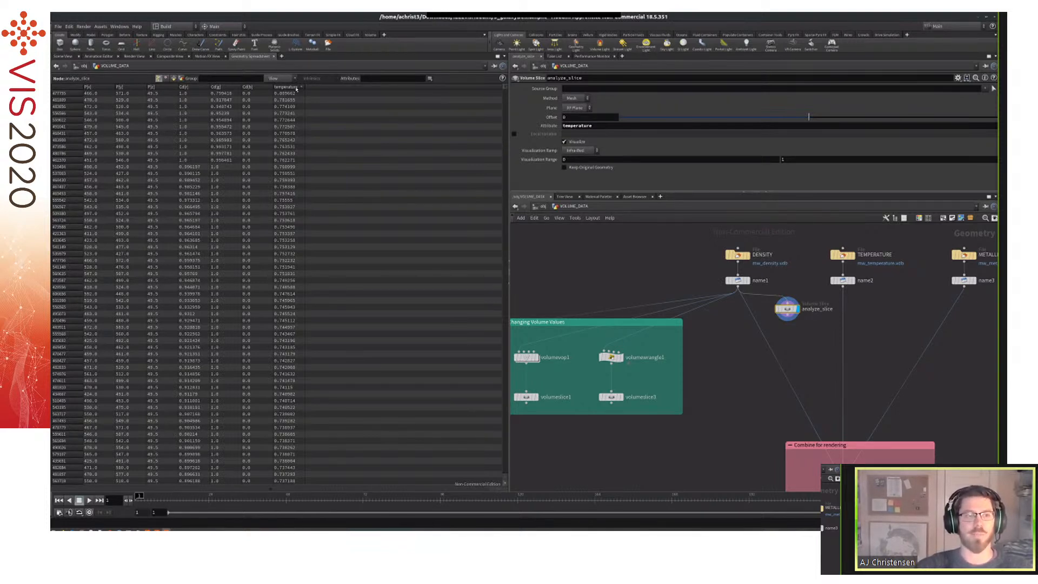
click(297, 88)
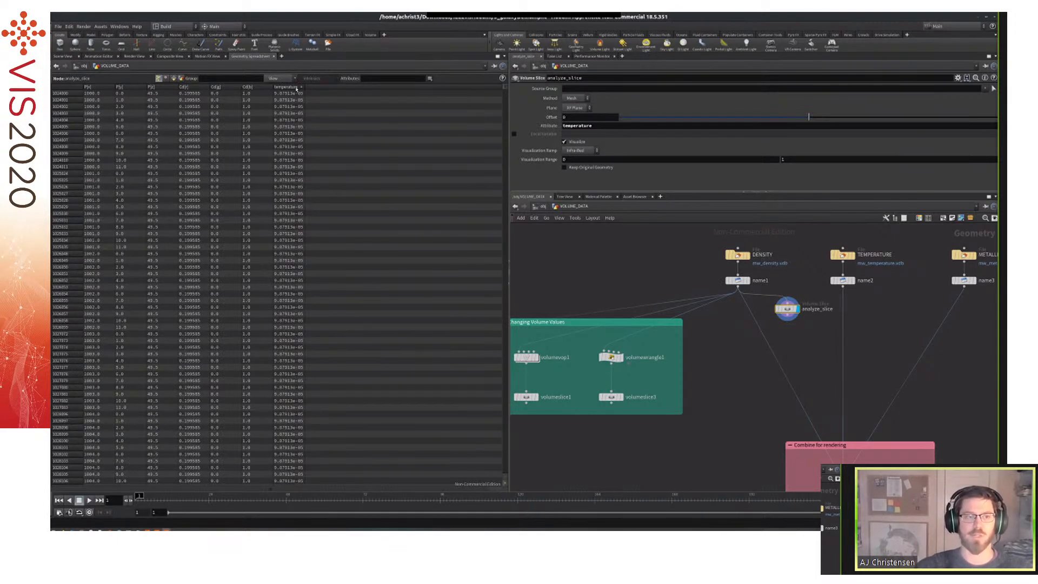
click(296, 88)
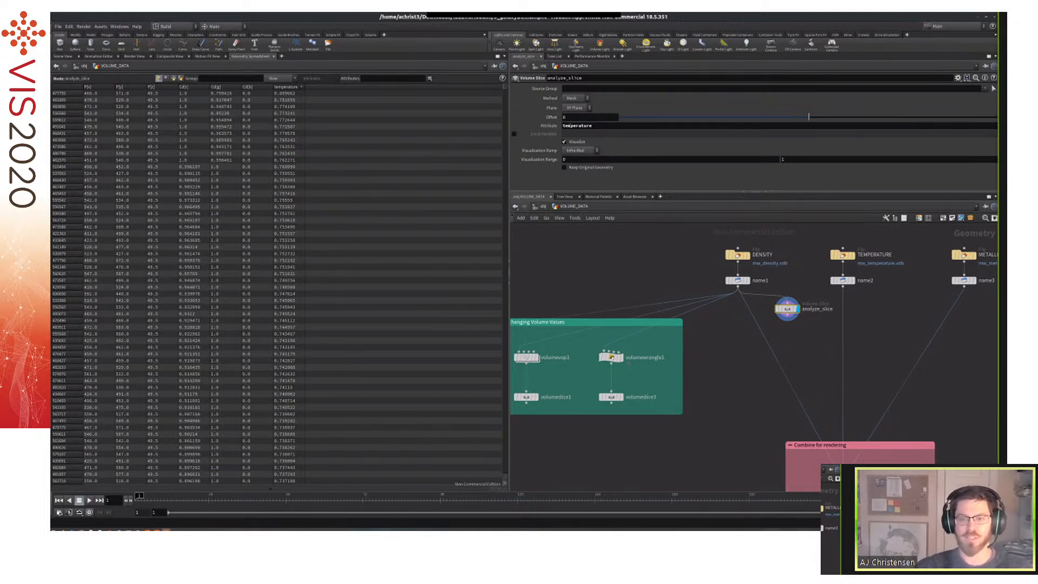
Set the analyze_slice attribute to density and bring back the 3D scene view of the slice.
double_click(570, 126)
text(densi)
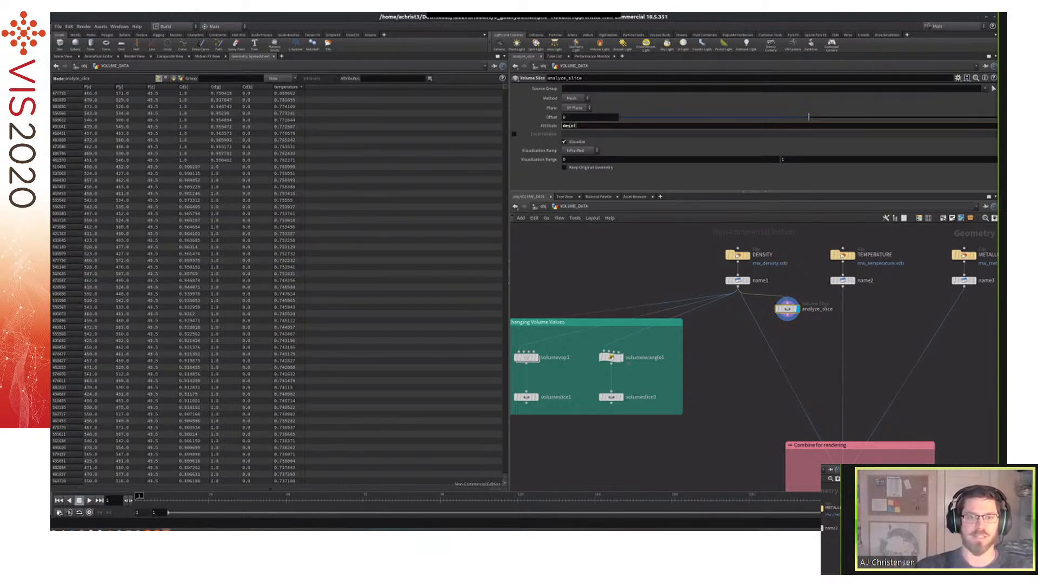
text(ty)
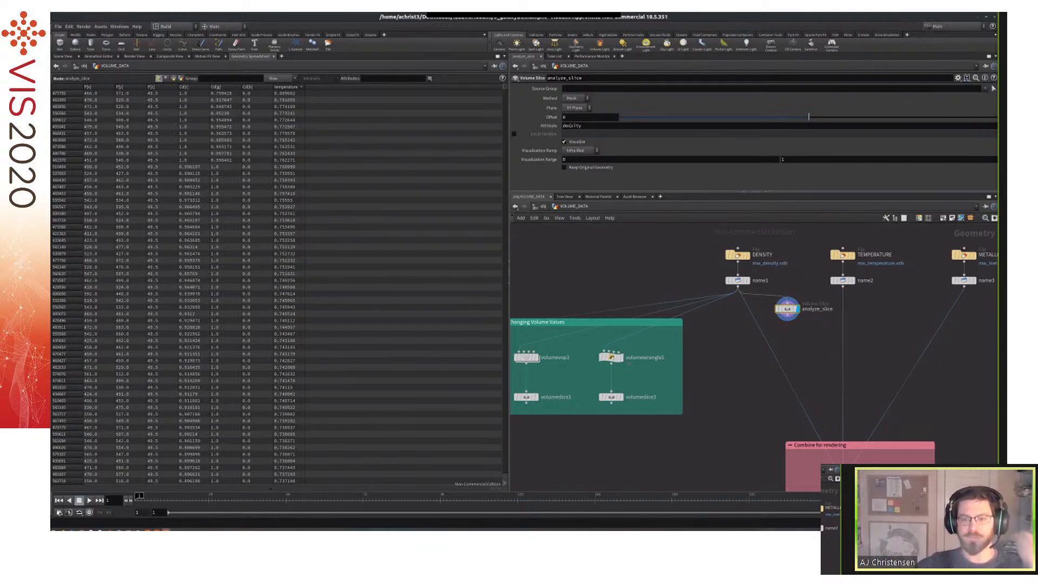
key(Return)
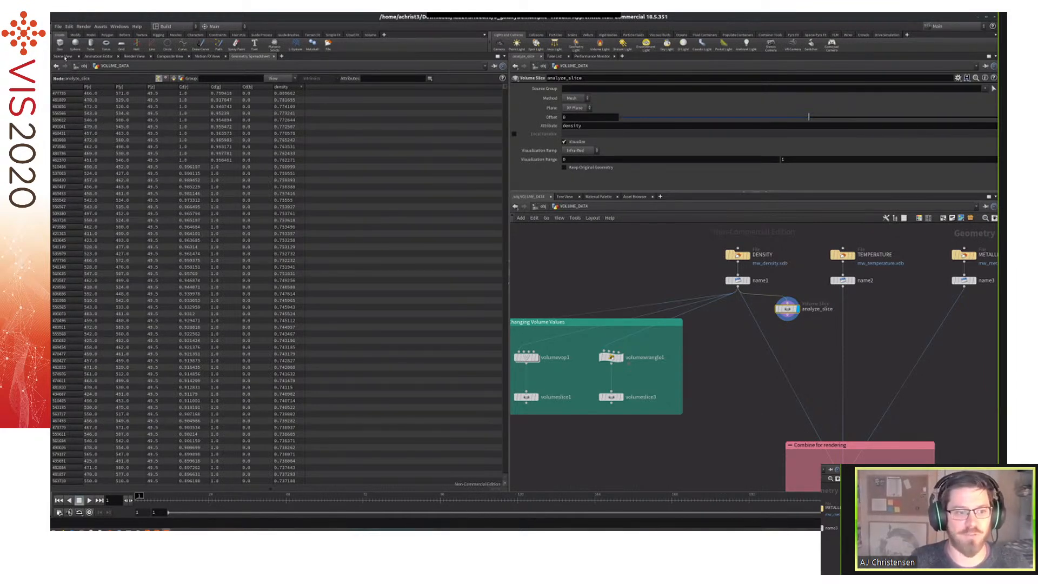
click(63, 56)
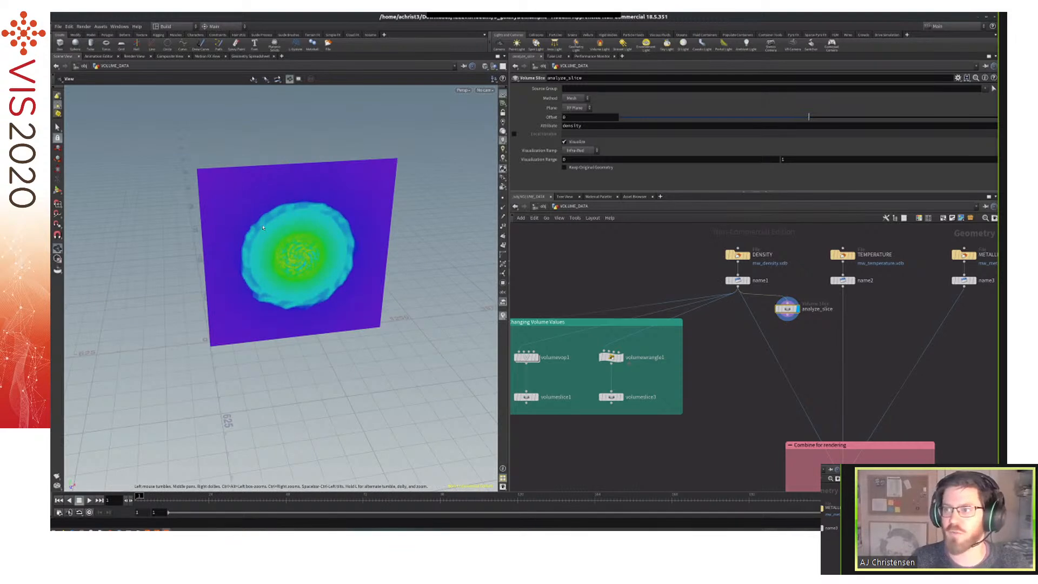
Change the visualization ramp of analyze_slice to Grayscale and view the slice more from the front.
click(580, 152)
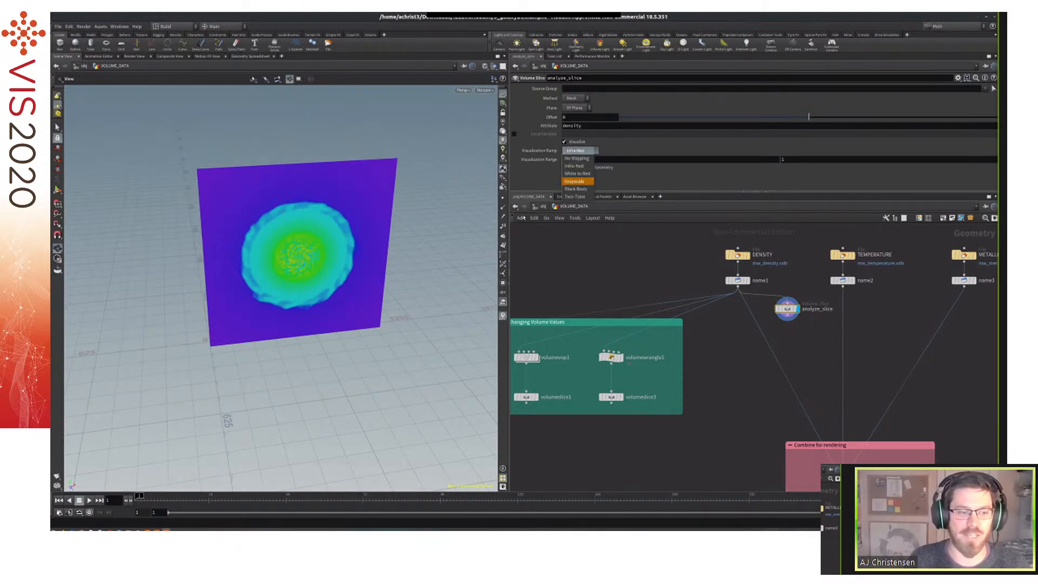
click(577, 182)
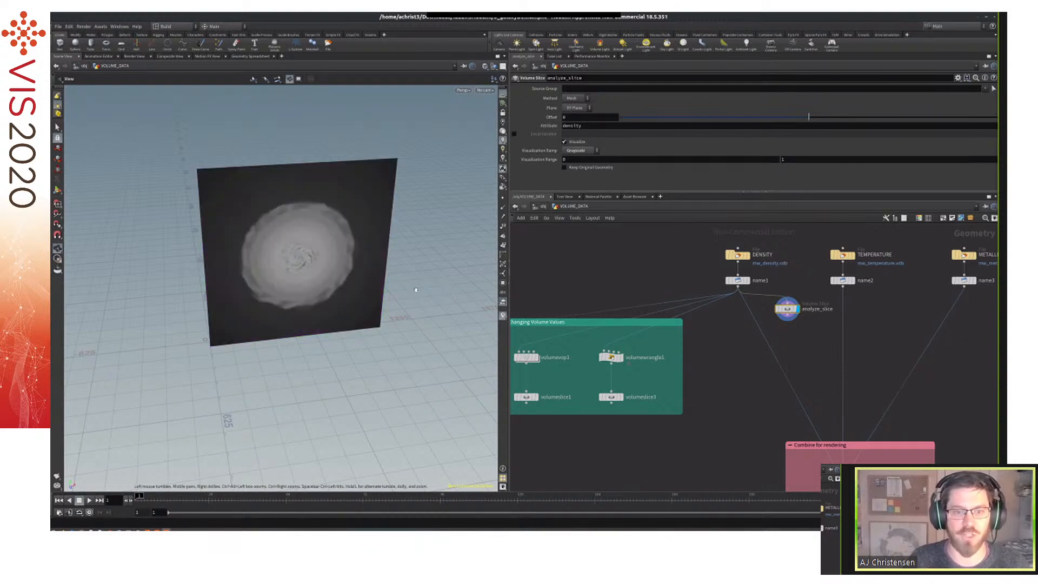
drag(409, 262, 410, 261)
Try 0.5 as the upper visualization range value of analyze_slice, and set it to 2.
double_click(612, 159)
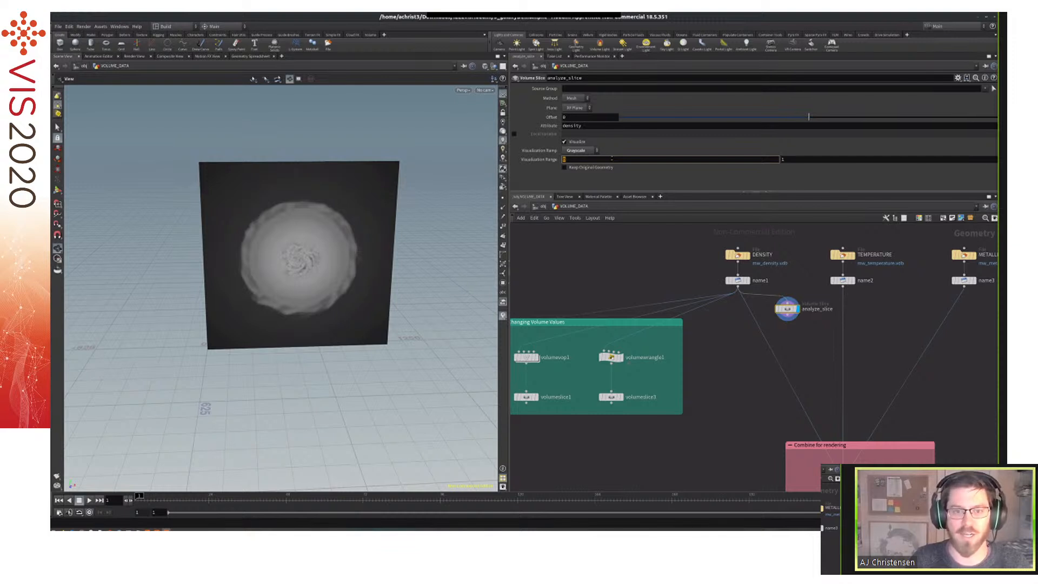
key(Tab)
text(.5)
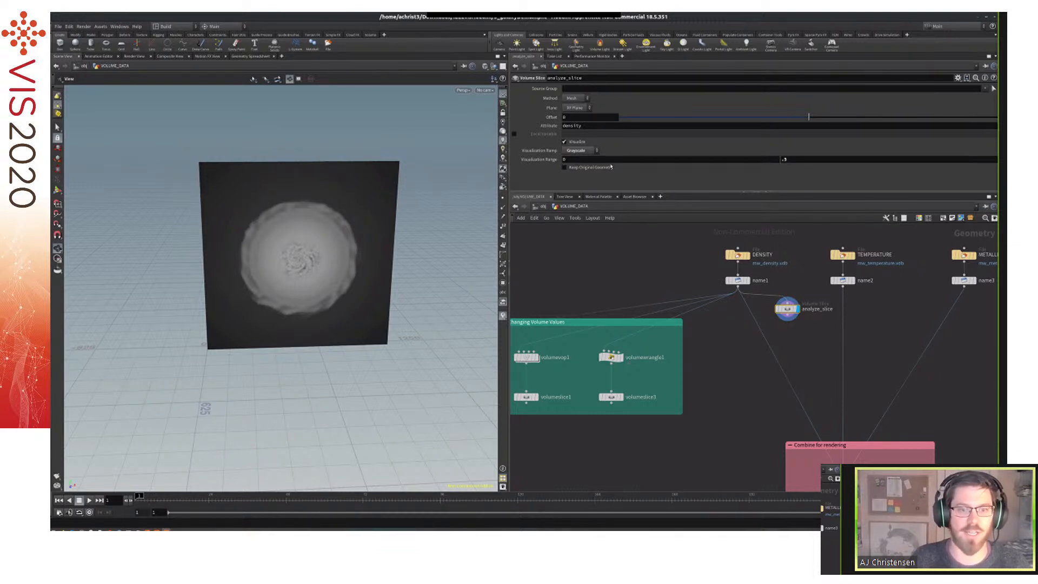
key(Return)
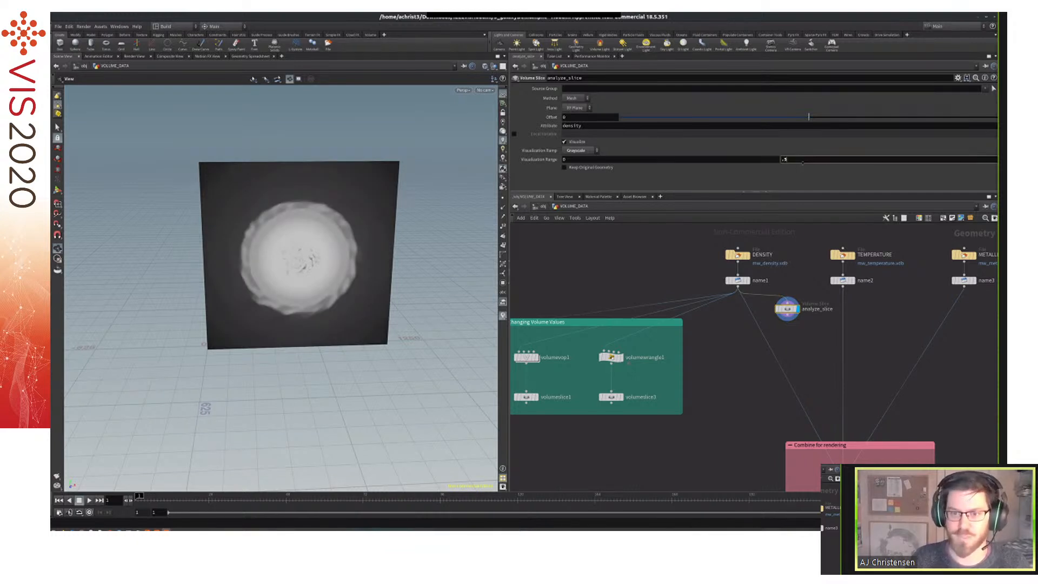
text(2)
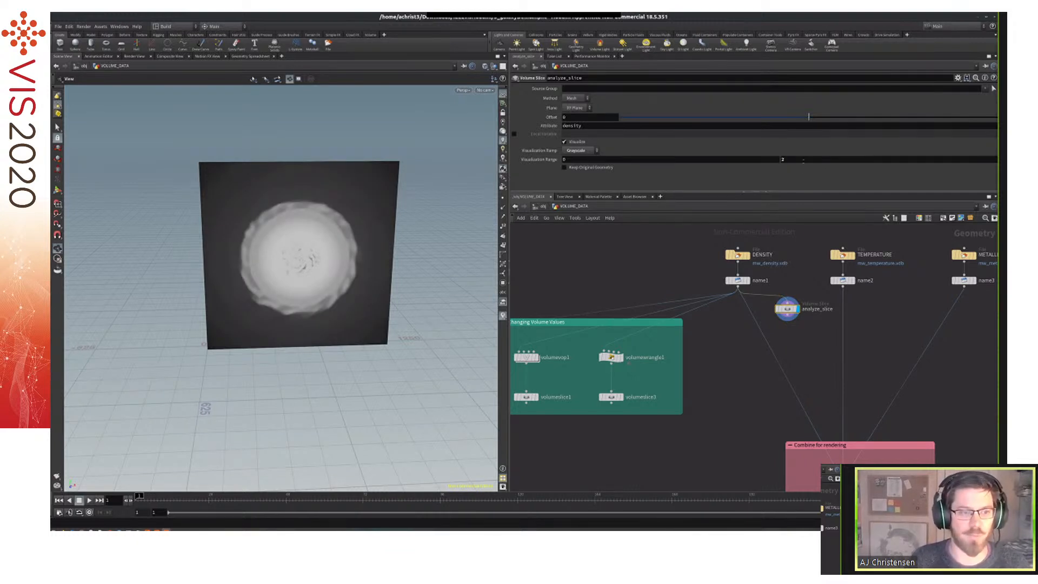
key(Return)
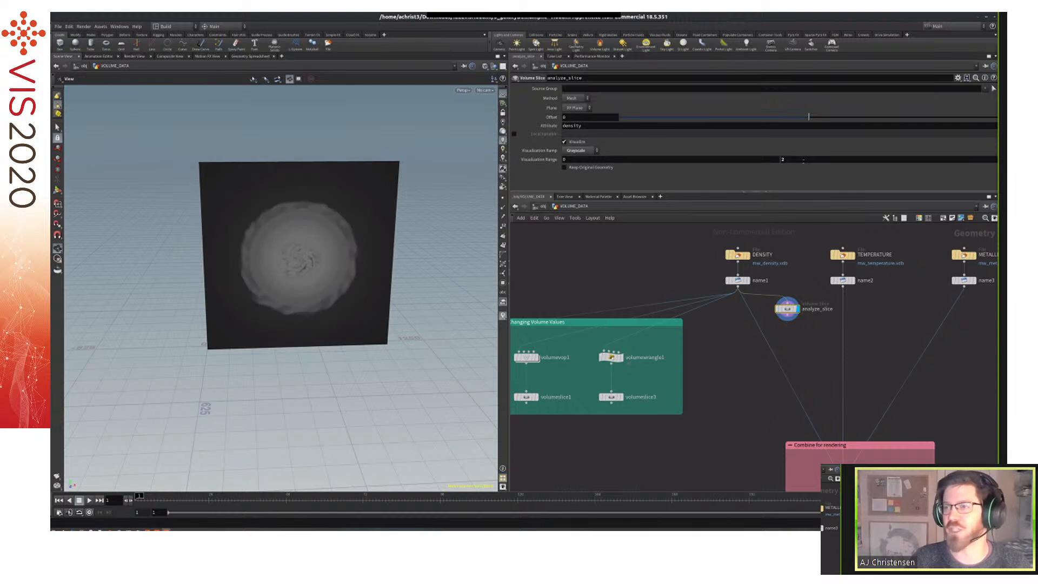
click(803, 160)
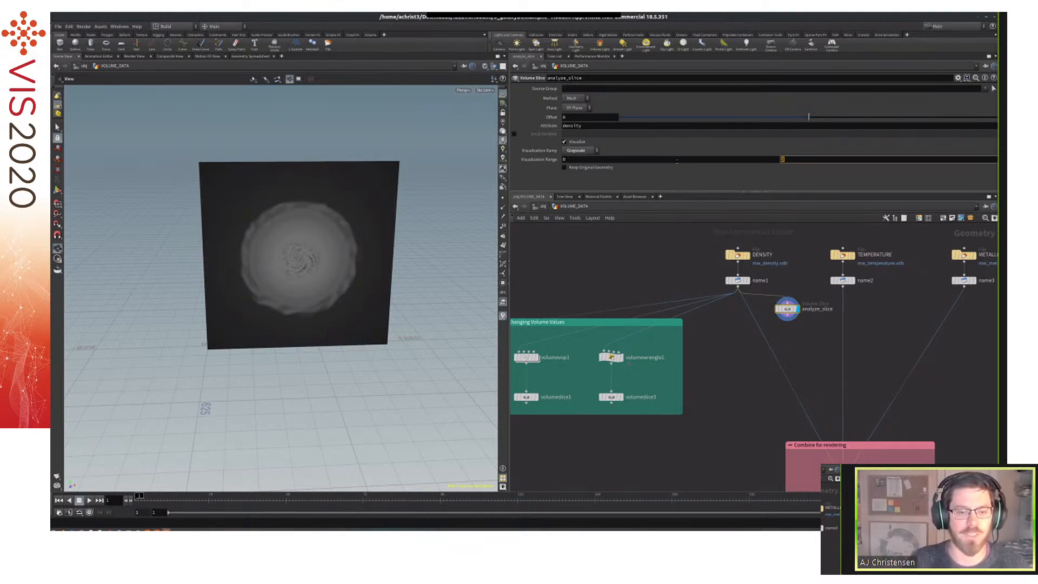
Look over the network around the Viewing VDB structure box and select the Changing Volume Values network box.
mouse_move(740, 328)
middle_down()
mouse_move(756, 329)
mouse_move(740, 328)
middle_up()
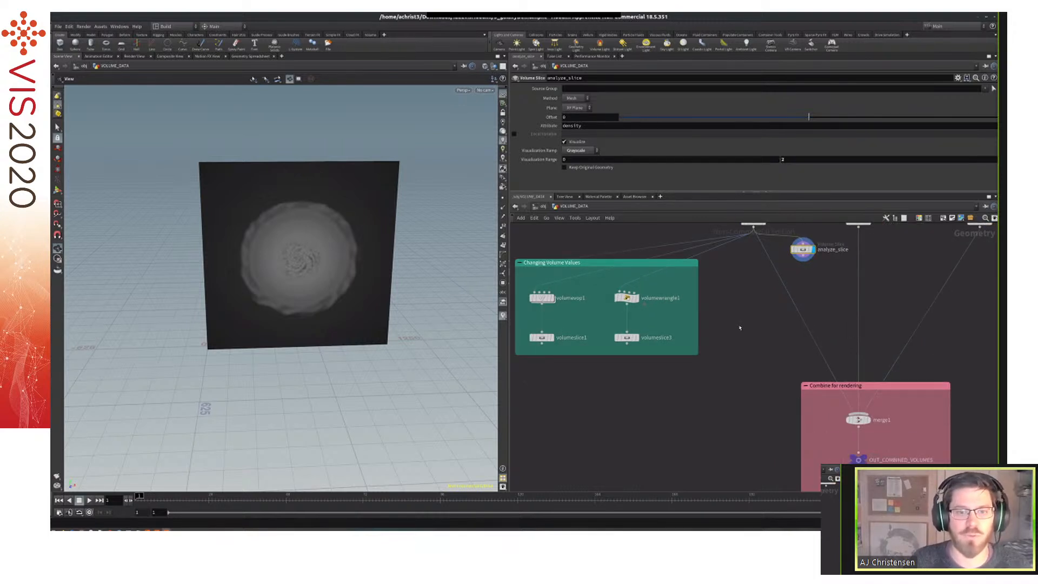
middle_drag(748, 349, 854, 347)
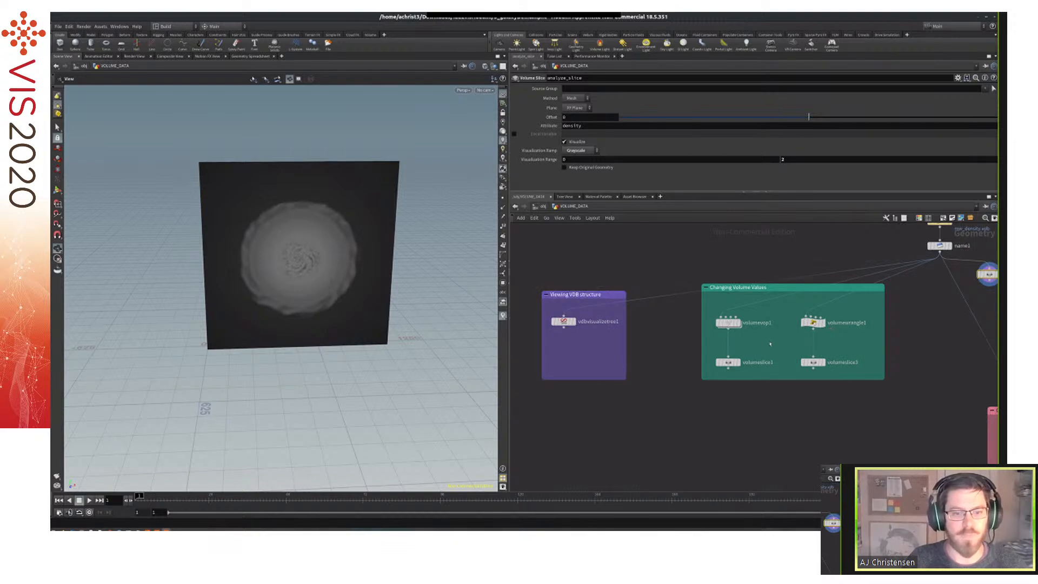
middle_drag(569, 366, 555, 381)
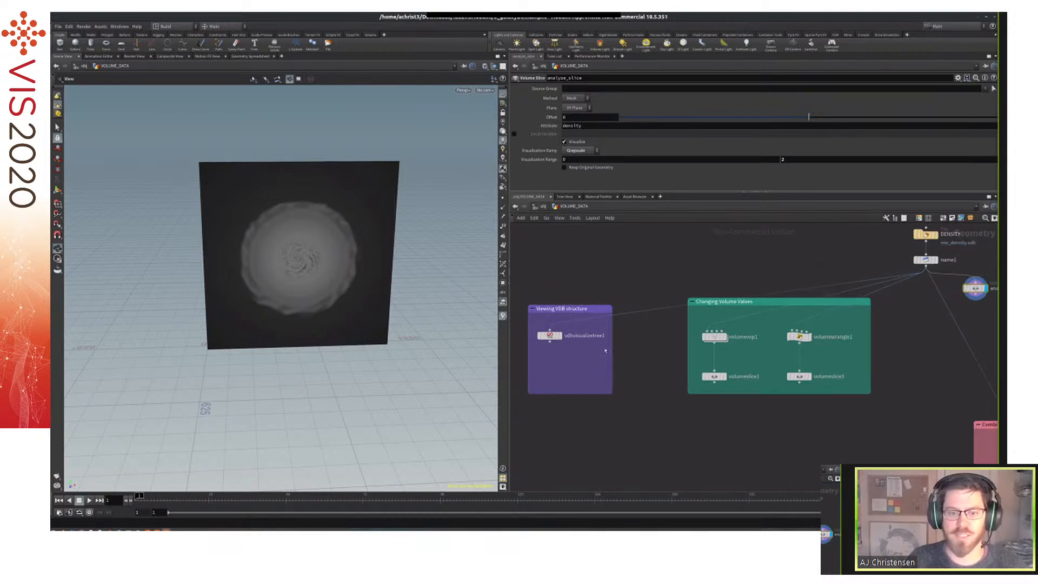
middle_drag(716, 304, 661, 284)
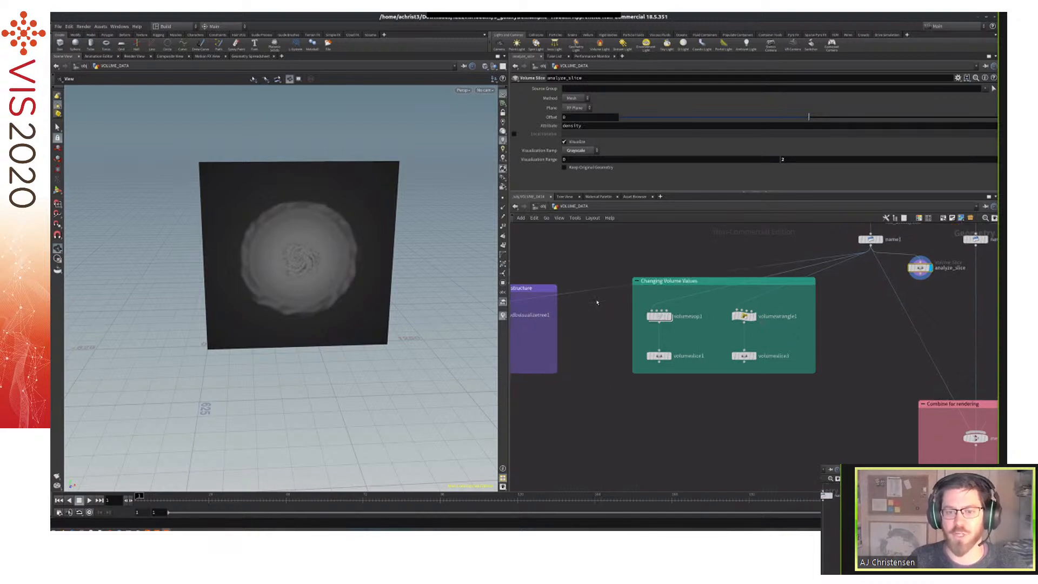
click(706, 282)
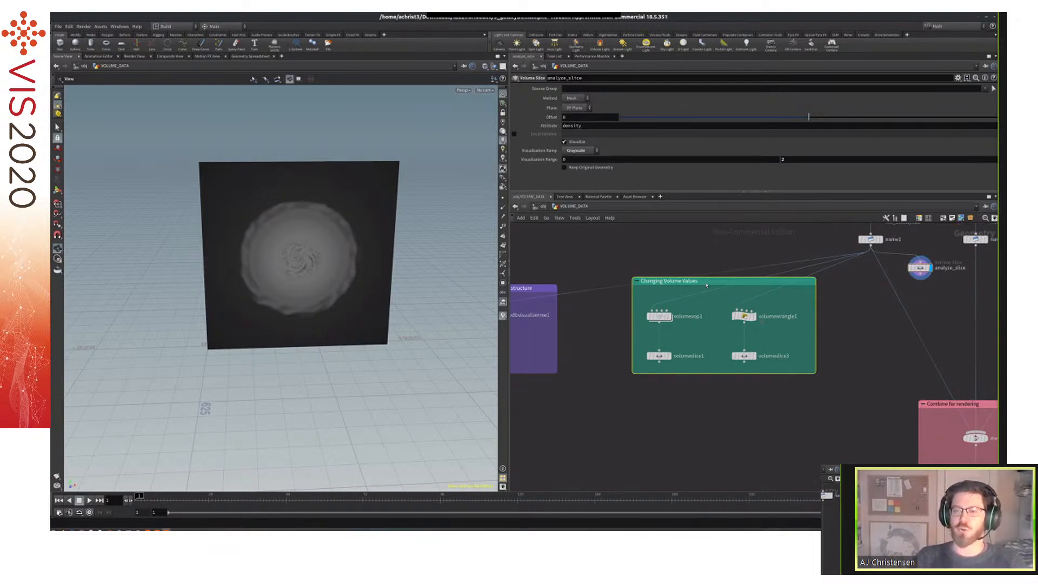
middle_drag(707, 286, 705, 324)
Display and select the name1 node under DENSITY, and view the density volume from several angles.
mouse_move(880, 283)
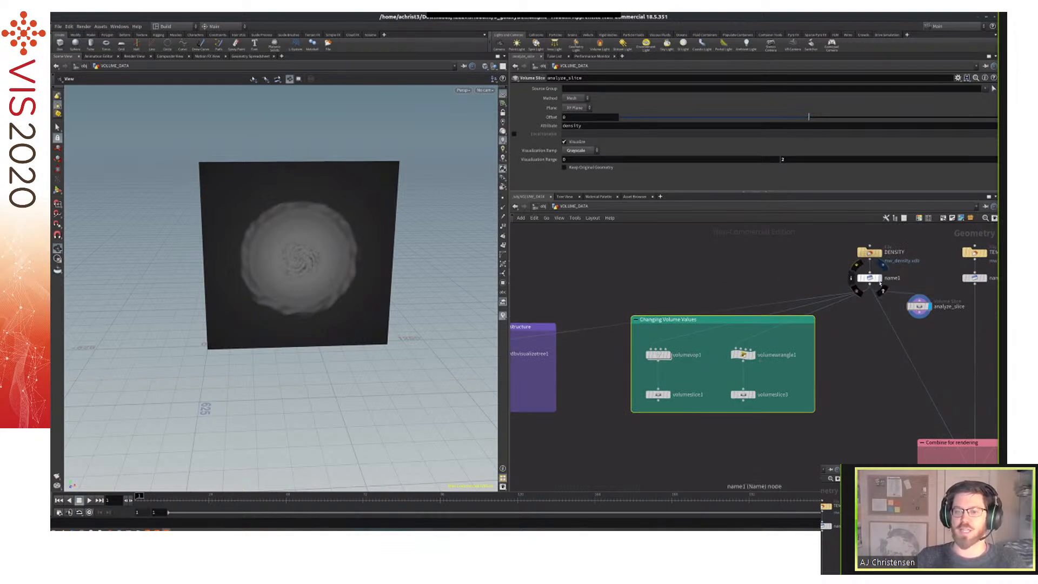
click(883, 264)
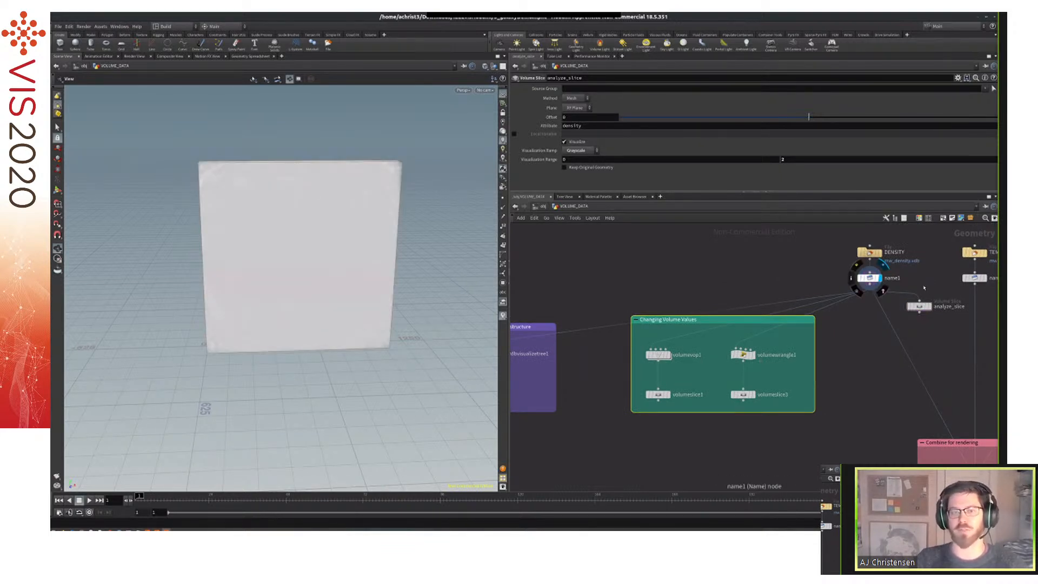
click(869, 278)
drag(204, 242, 309, 209)
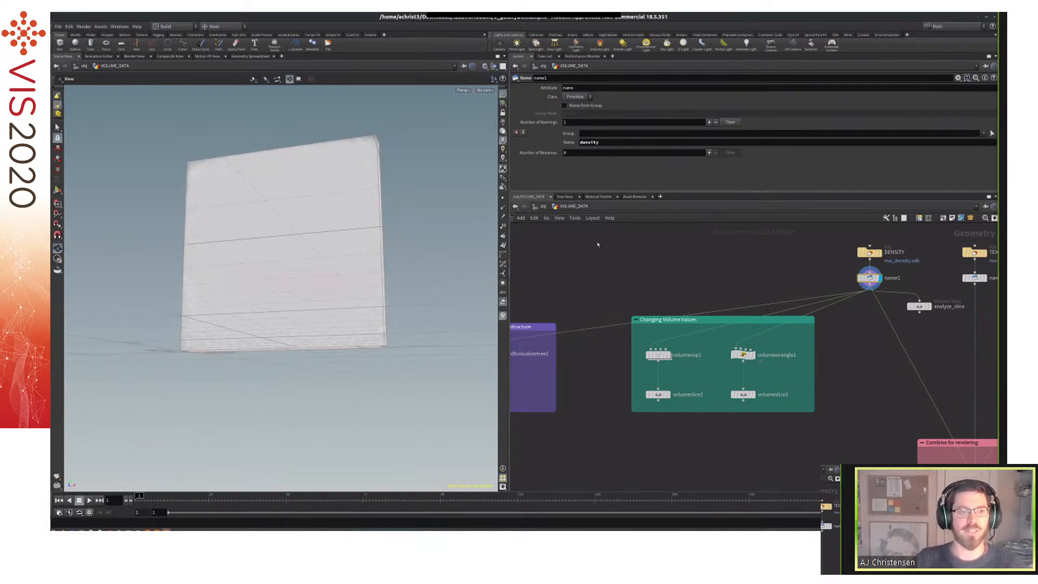
drag(597, 242, 413, 237)
scroll(395, 221, up, 2)
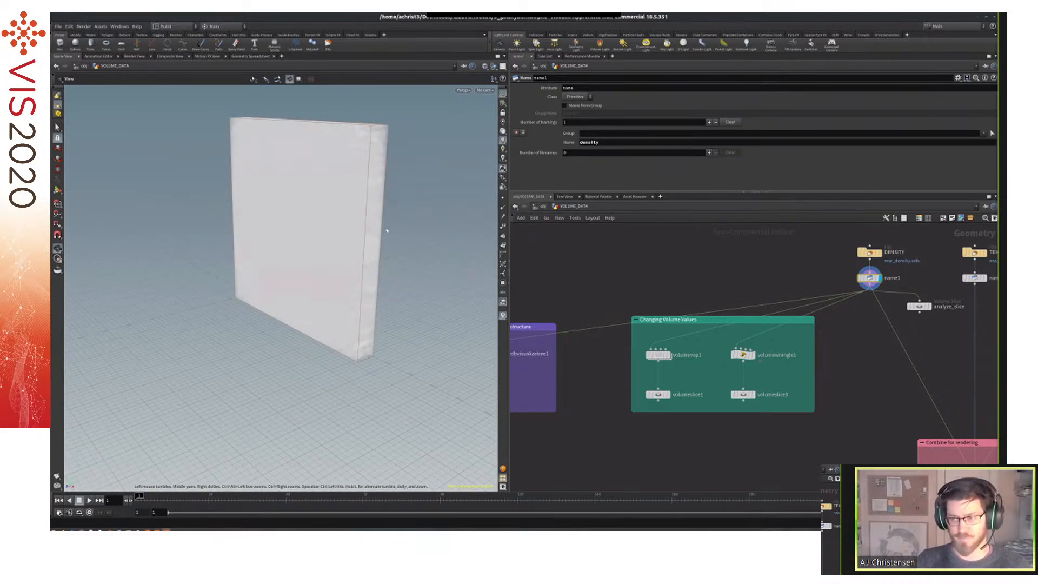
drag(388, 231, 397, 261)
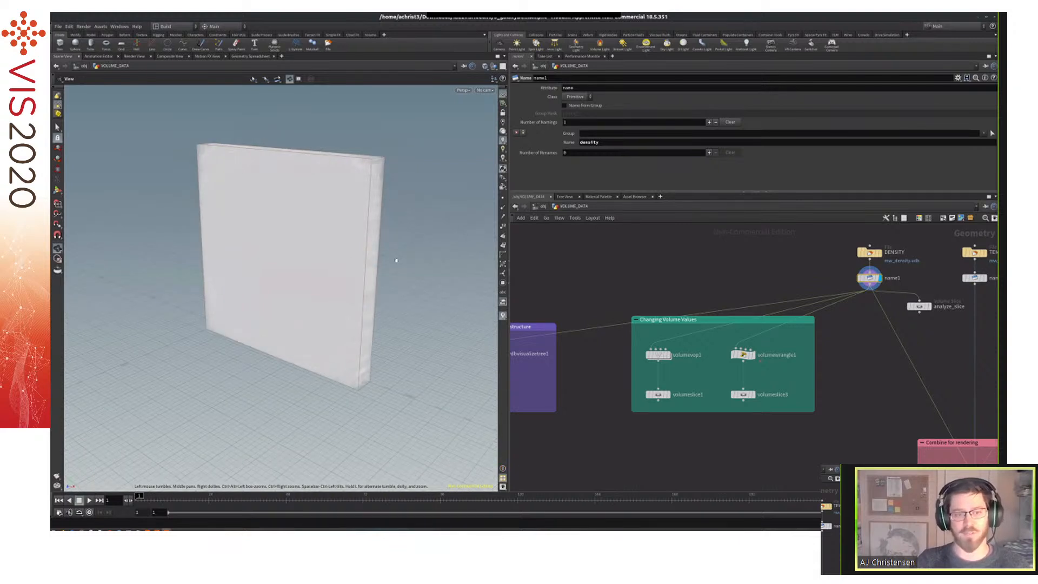
Look at the node chains in the Changing Volume Values box and go inside the volumevop1 node's network.
middle_drag(670, 383, 684, 357)
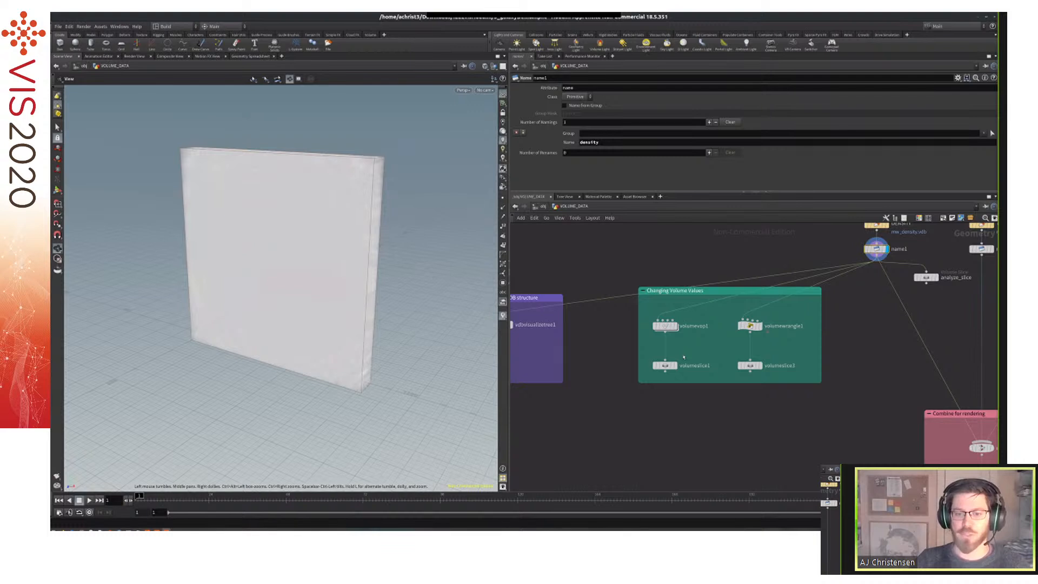
drag(730, 380, 745, 325)
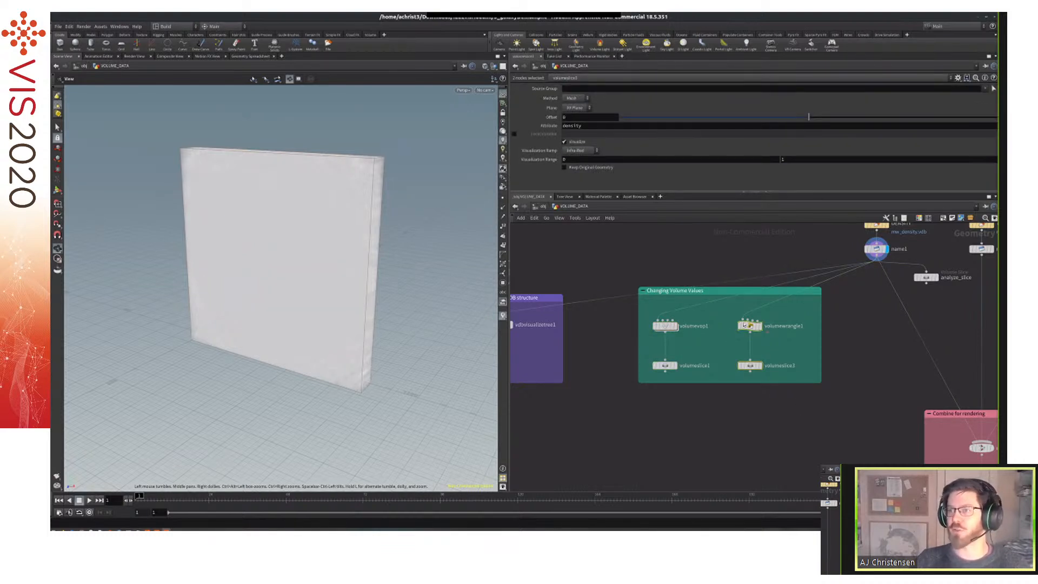
click(710, 351)
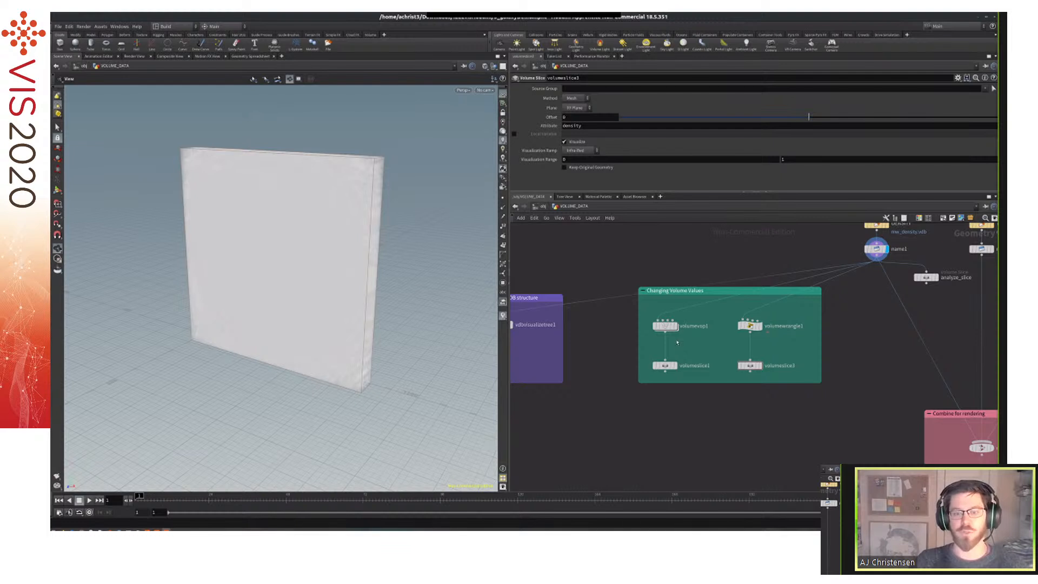
click(666, 326)
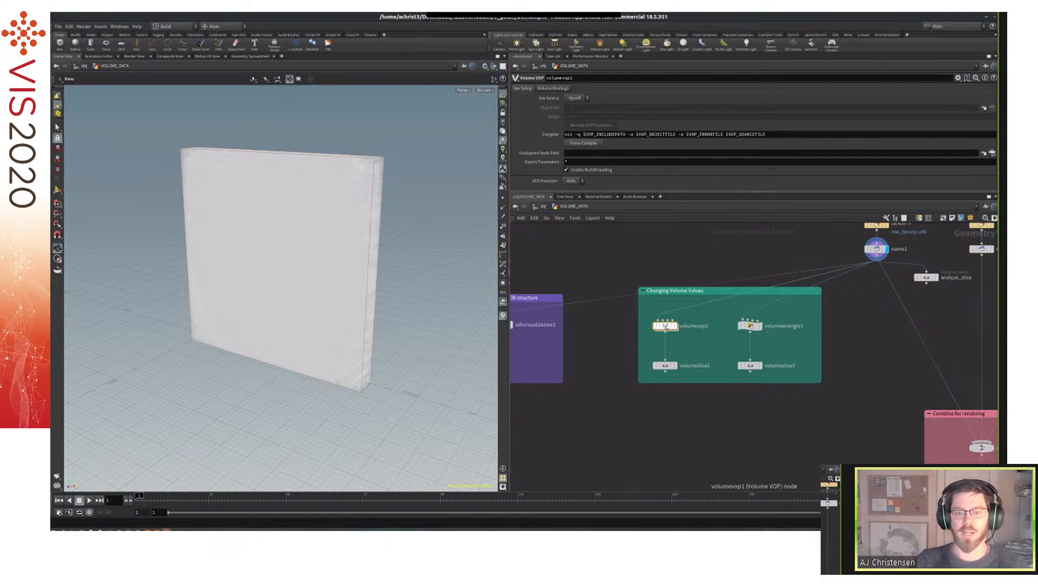
mouse_move(674, 330)
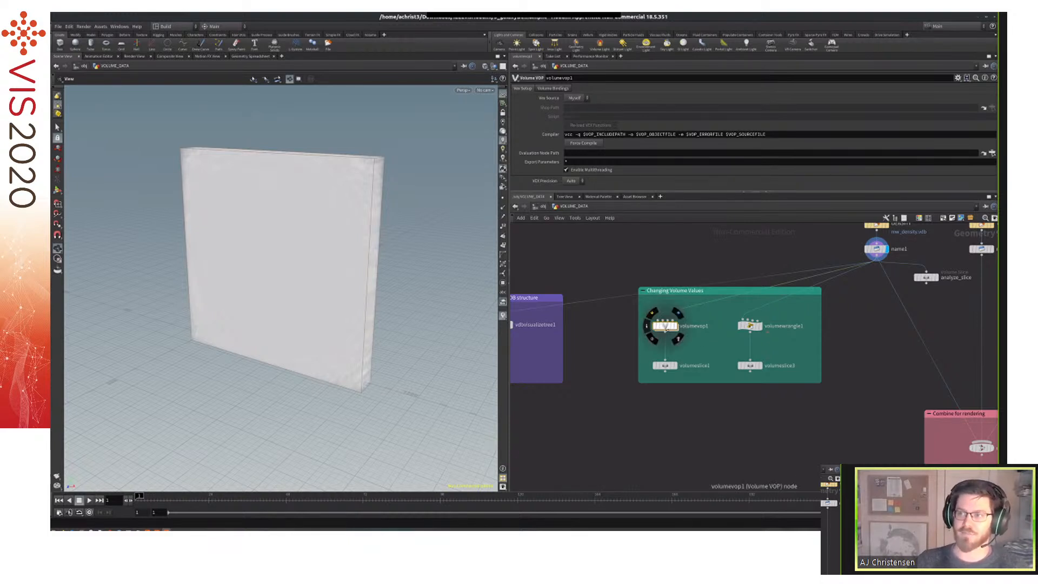
double_click(667, 327)
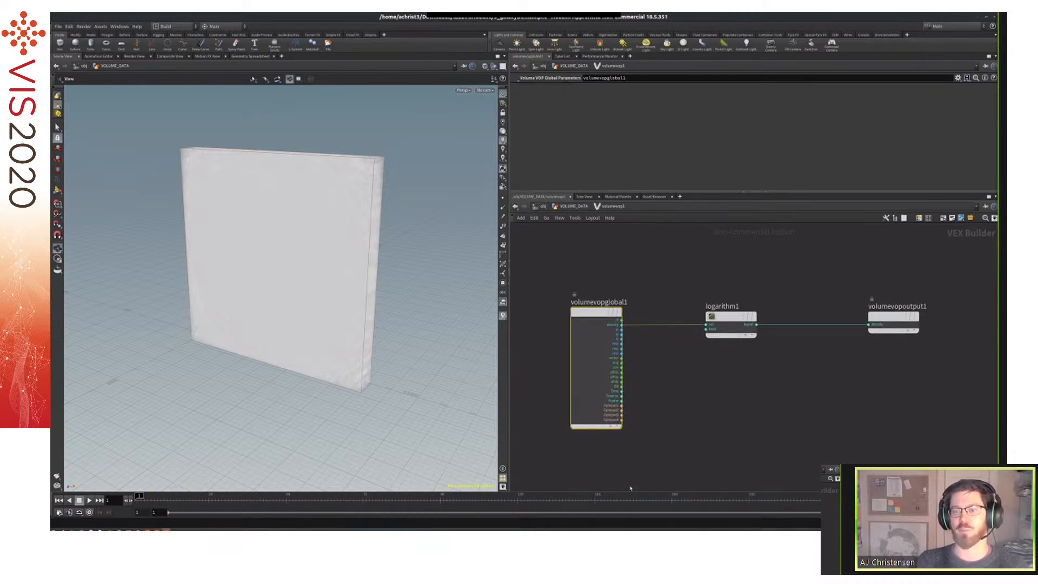
Inspect the volumevopoutput1 and volumevopglobal1 nodes at the two ends of the VOP network.
drag(885, 282, 941, 400)
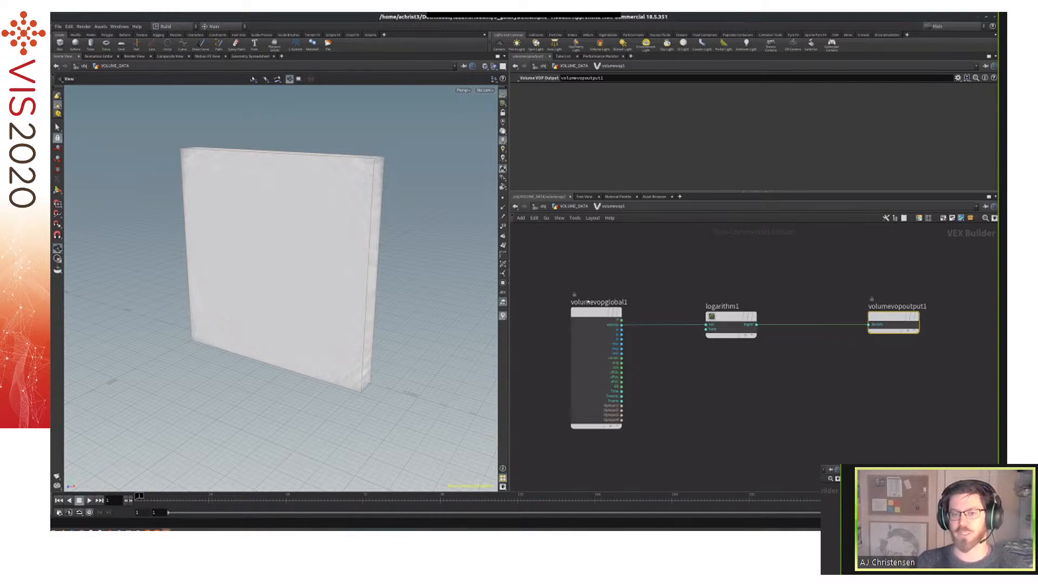
click(594, 378)
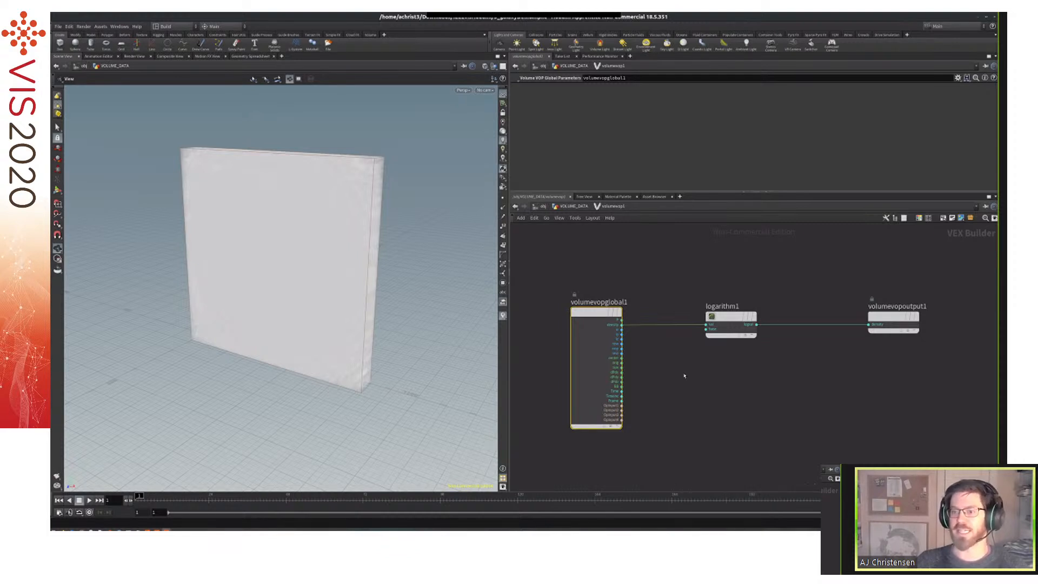
click(892, 323)
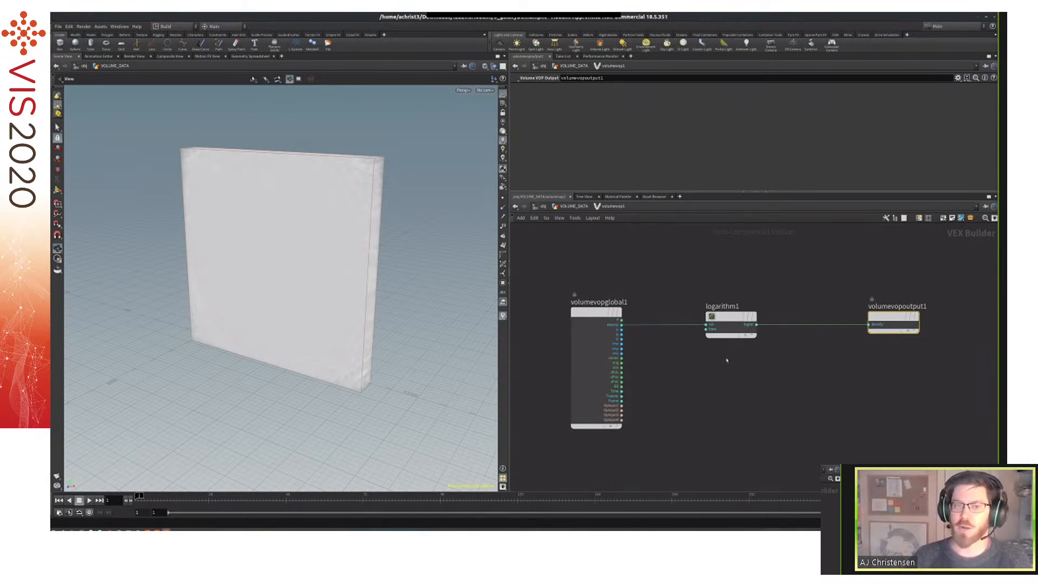
Set the base of the logarithm1 node to 2.
click(725, 327)
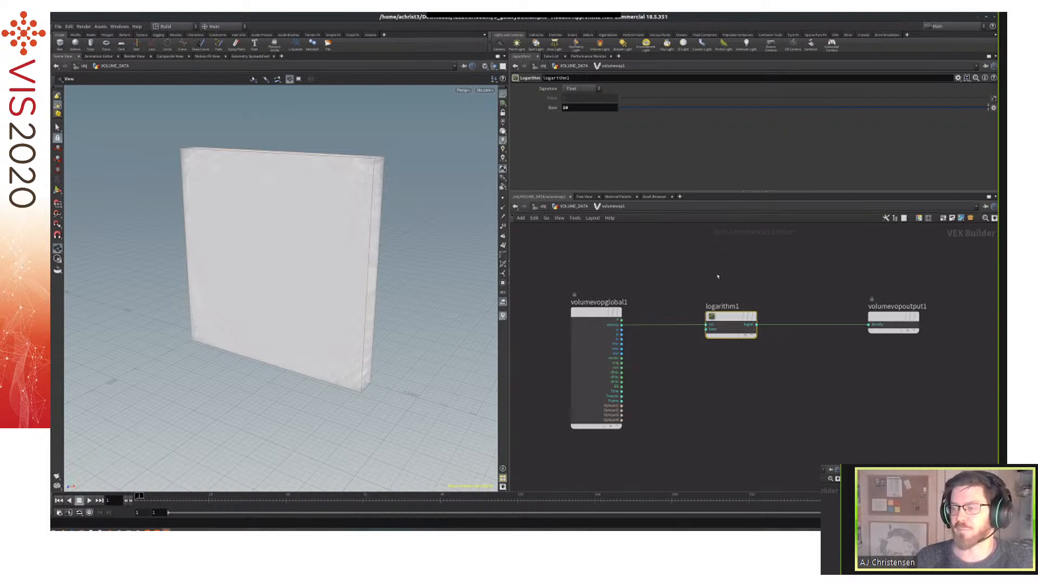
click(587, 108)
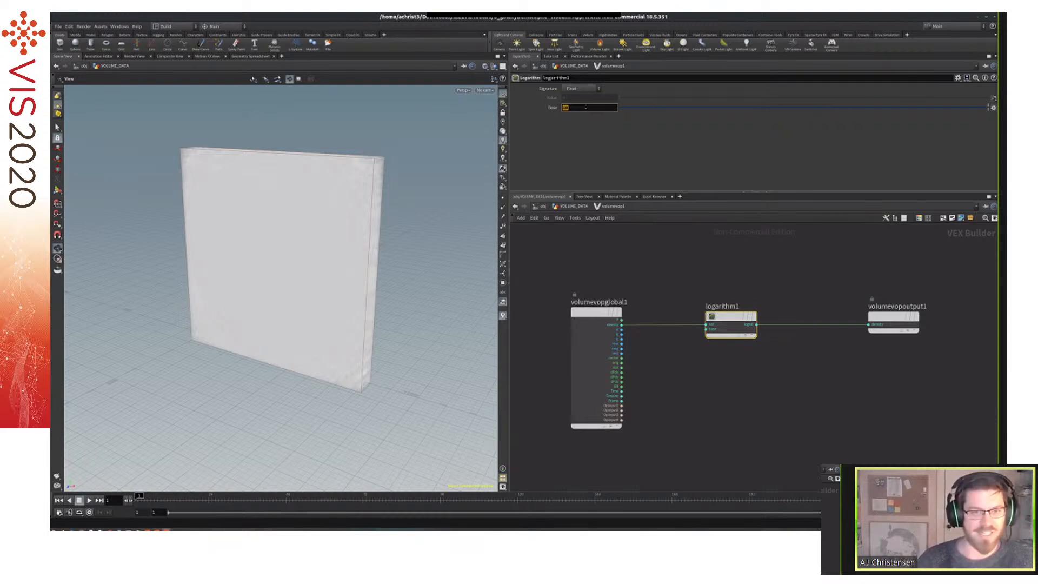
text(2)
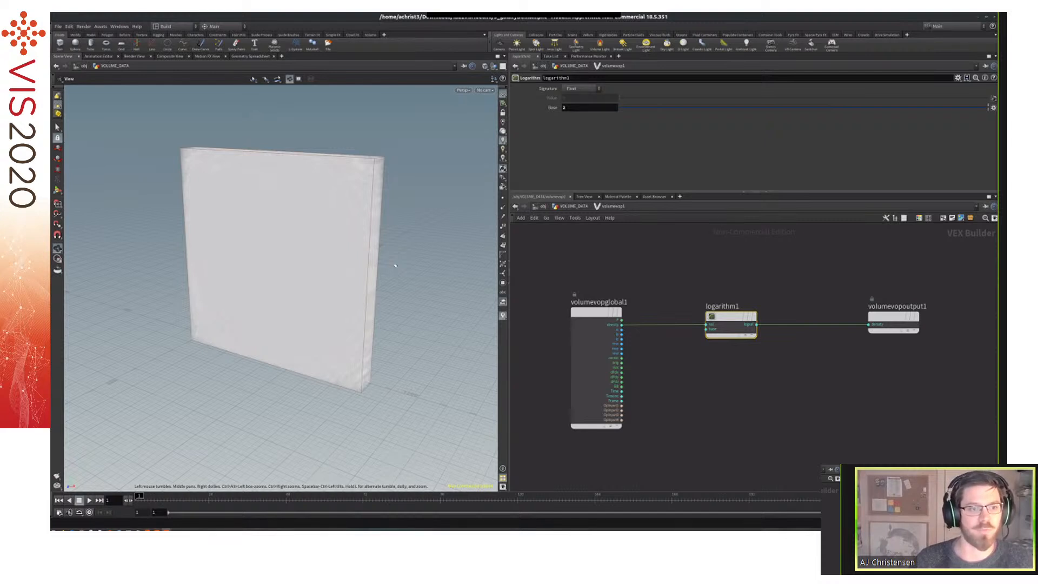
key(Return)
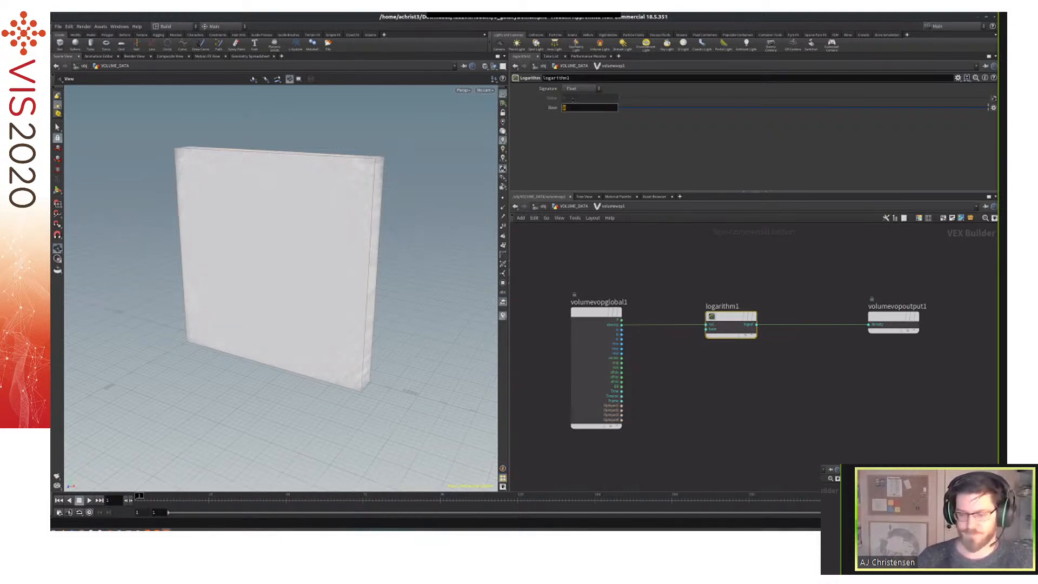
Set the base of the logarithm1 node to 100 and return to the VOLUME_DATA network to view the volumevop1 result.
text(100)
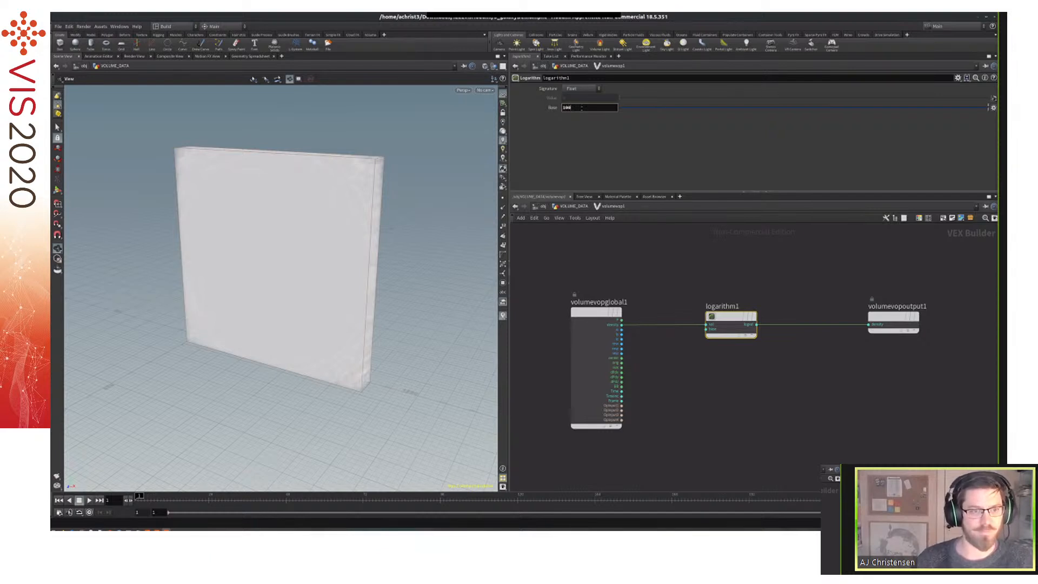
key(Return)
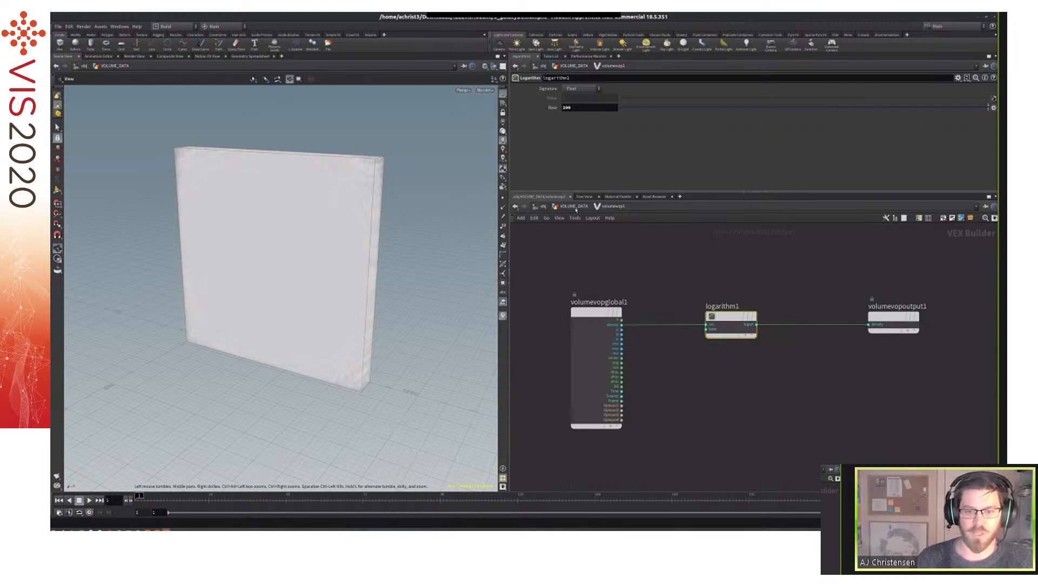
click(576, 209)
mouse_move(665, 335)
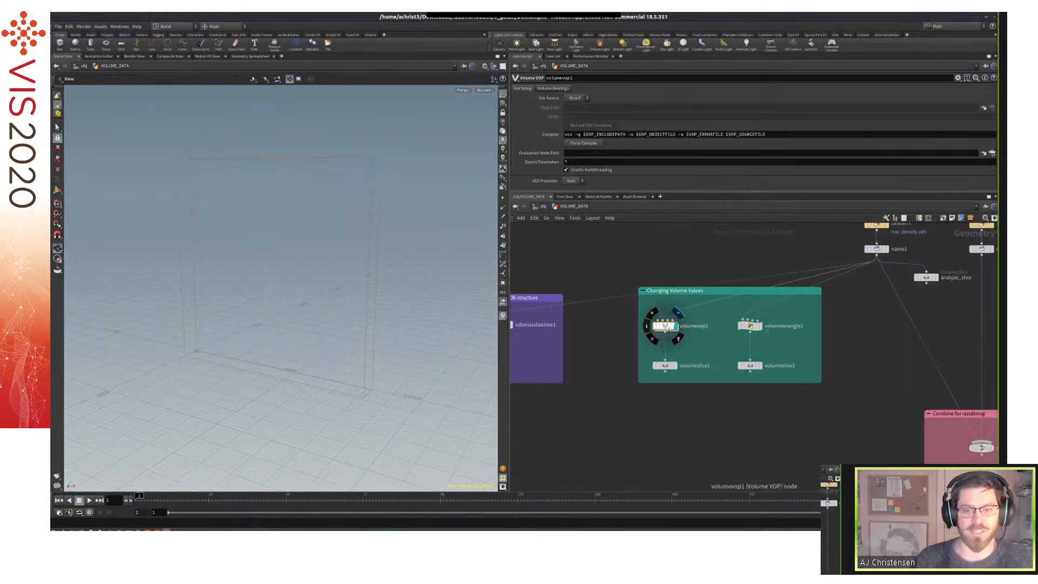
click(669, 328)
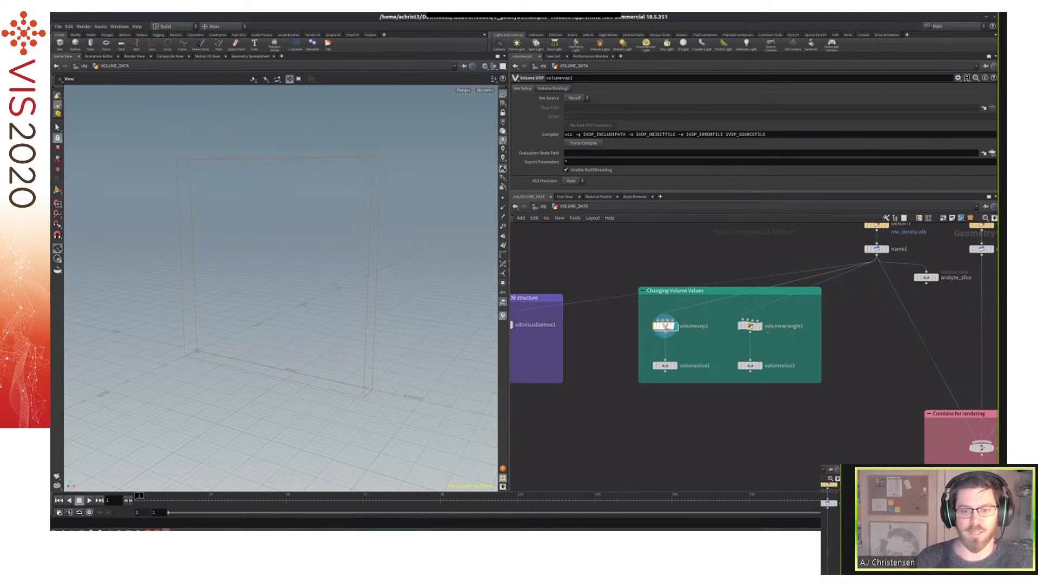
Go back inside the volumevop1 network and set the logarithm1 node's base to 10.
double_click(666, 326)
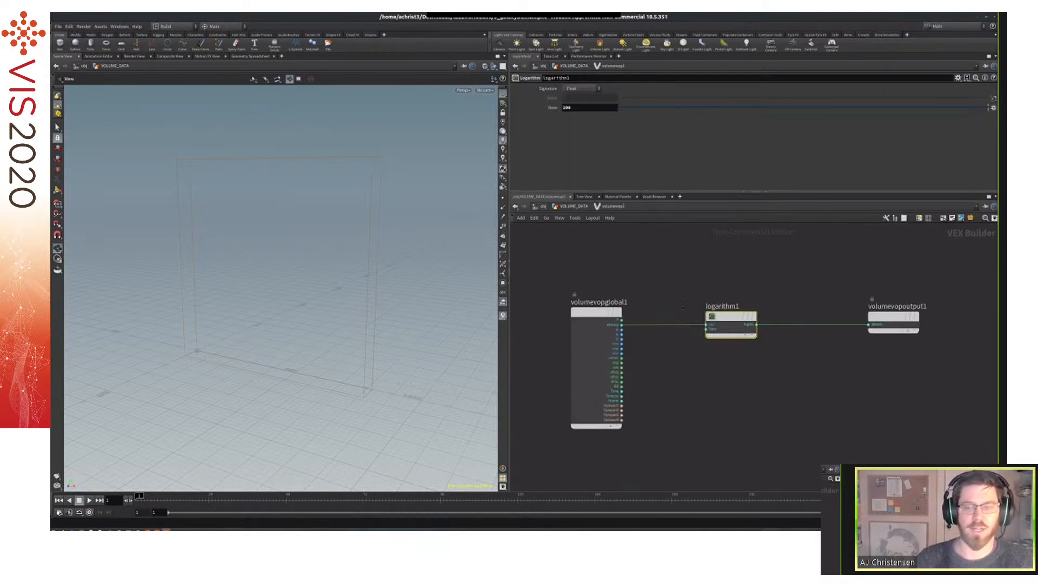
click(574, 108)
text(10)
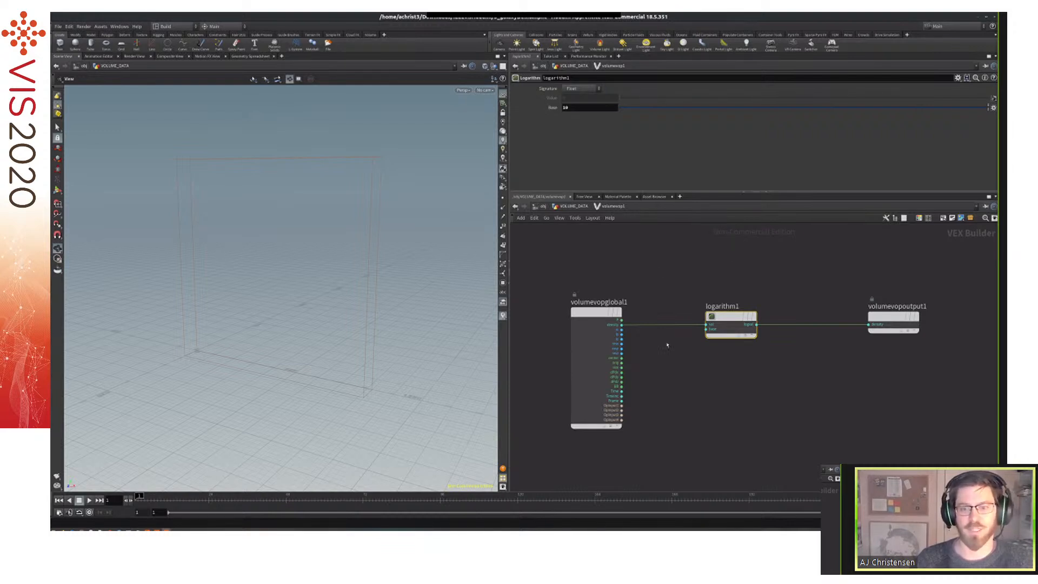
mouse_move(753, 285)
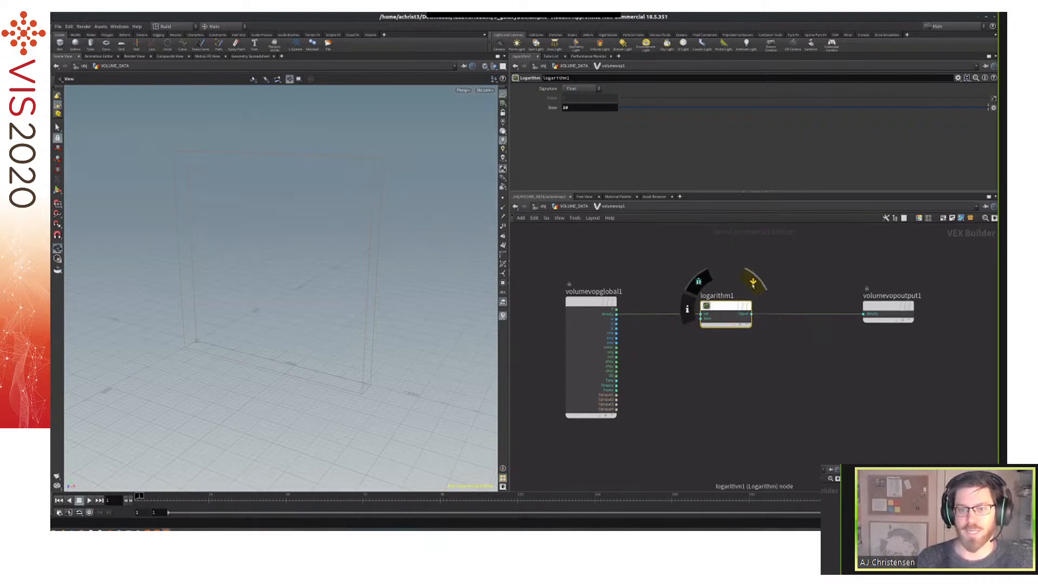
click(753, 285)
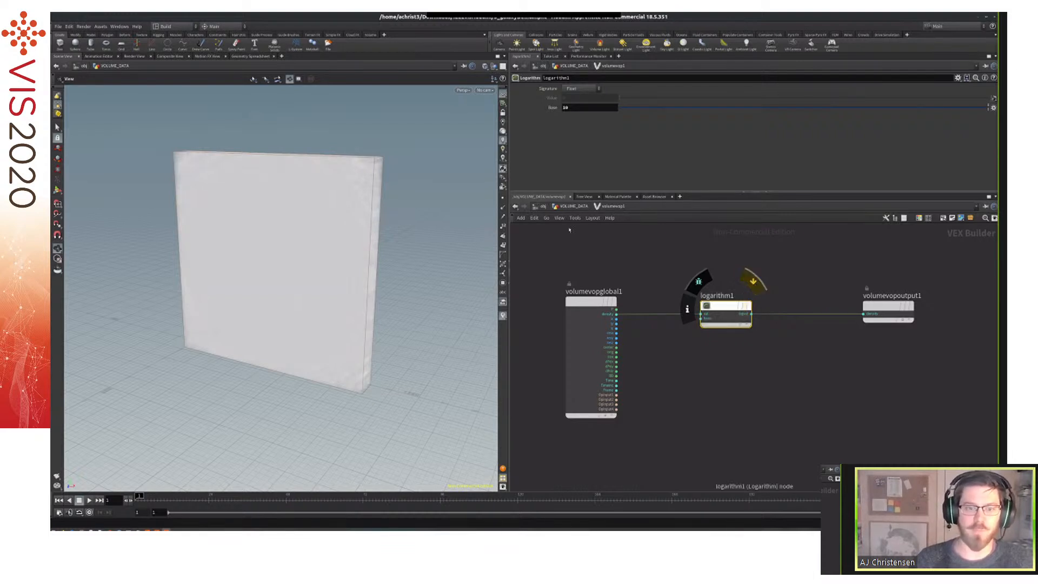
Return to the VOLUME_DATA network, display the volumeslice1 node below volumevop1, and view the density slice from the front.
click(574, 207)
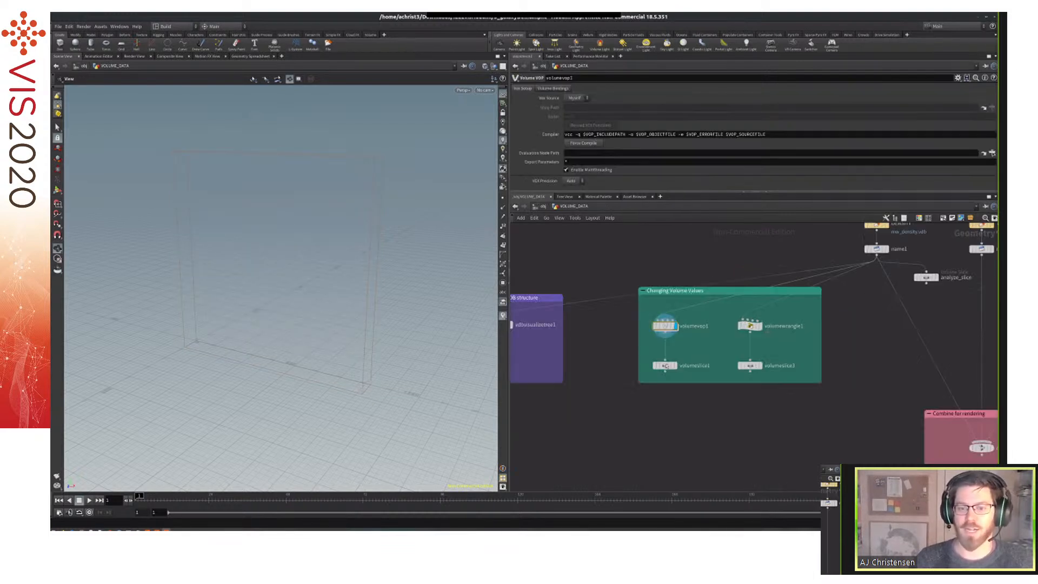
click(666, 367)
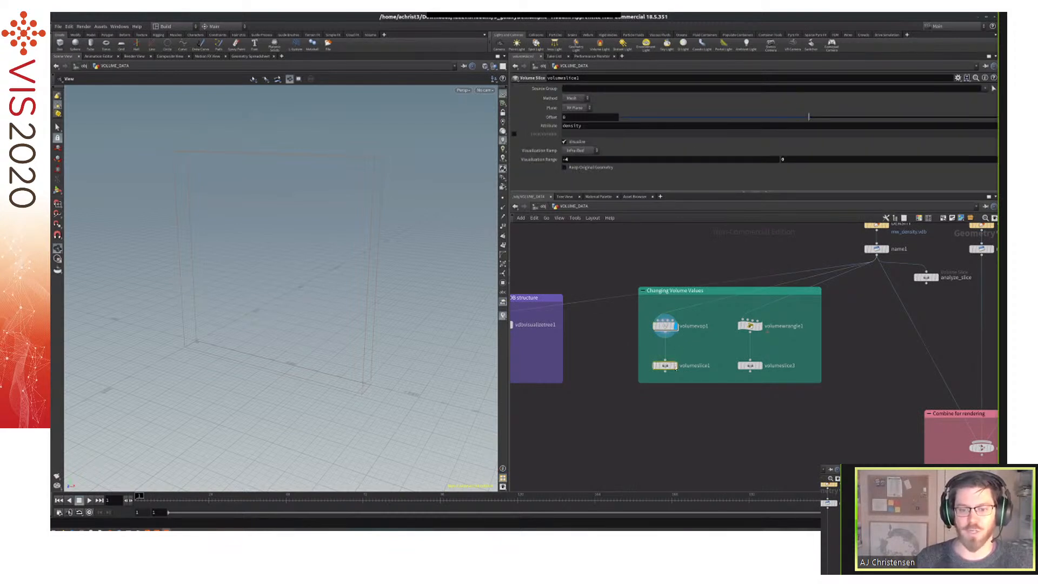
mouse_move(676, 367)
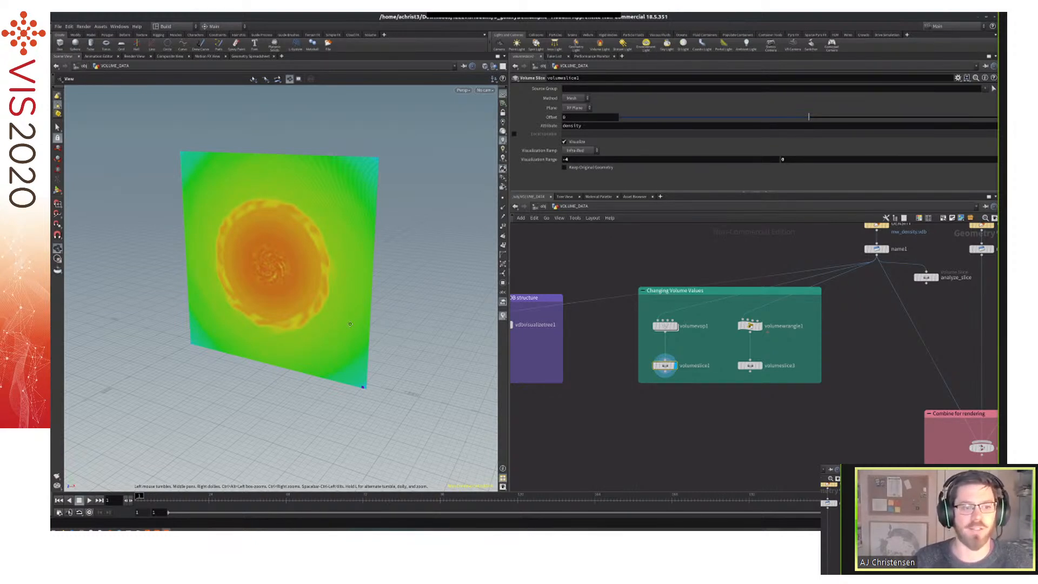
middle_drag(370, 319, 374, 322)
drag(371, 319, 410, 304)
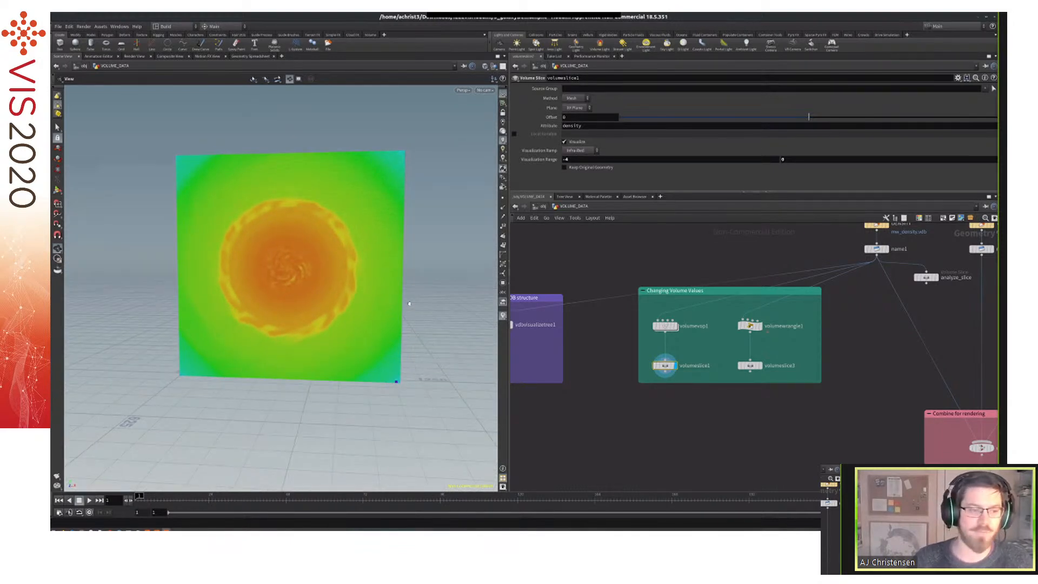
middle_drag(409, 304, 405, 310)
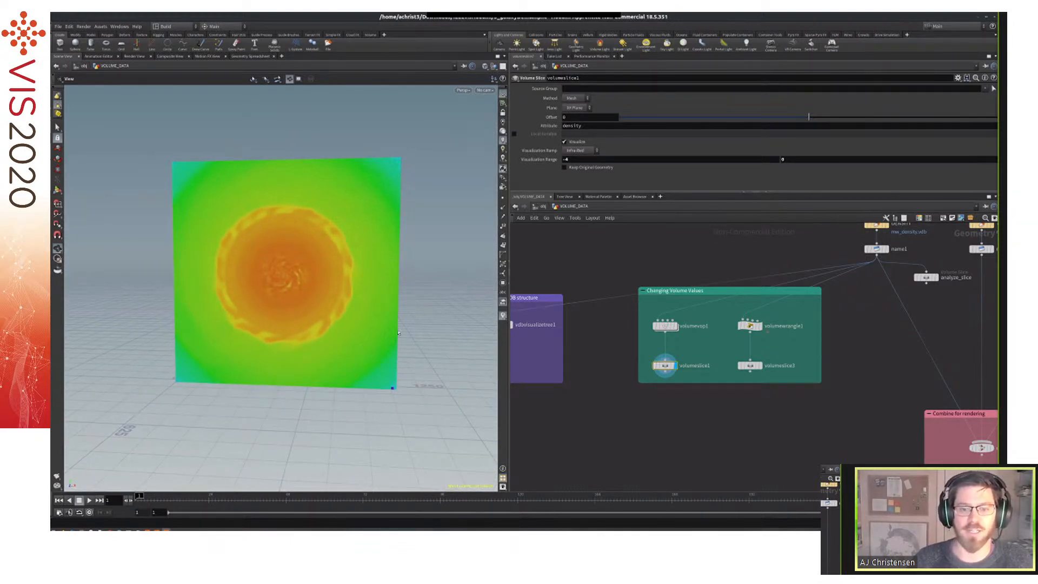
mouse_move(652, 315)
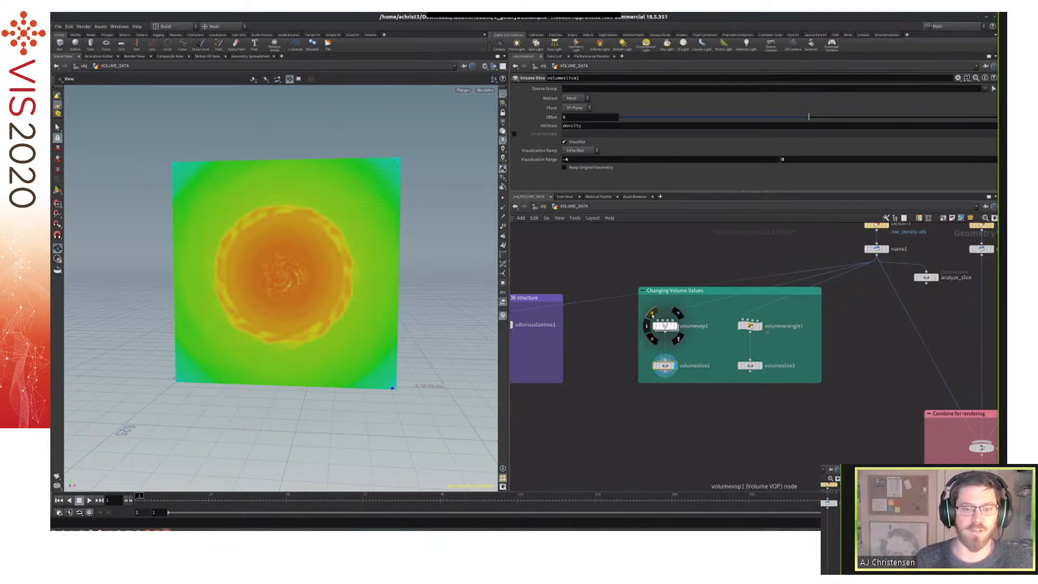
click(653, 314)
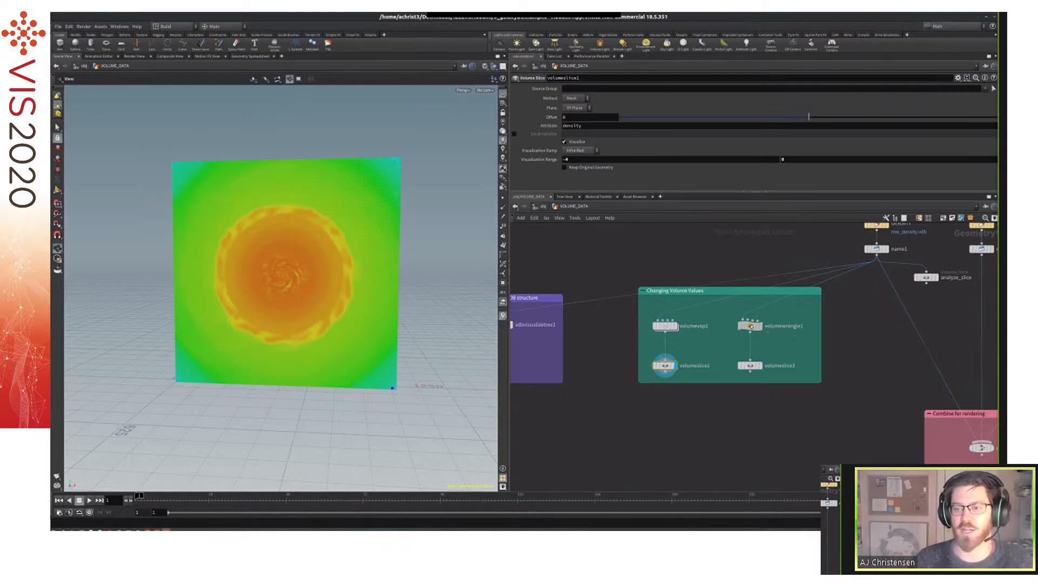
Select the volumewrangle1 node, examine its VEXpression code, and display the node's result in the viewport.
click(751, 326)
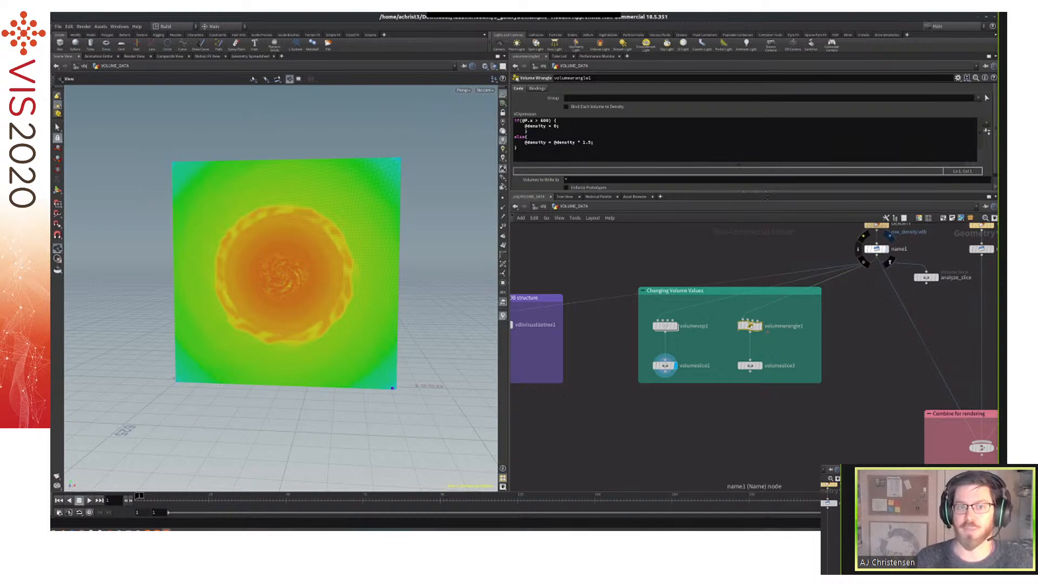
click(582, 153)
key(ctrl+a)
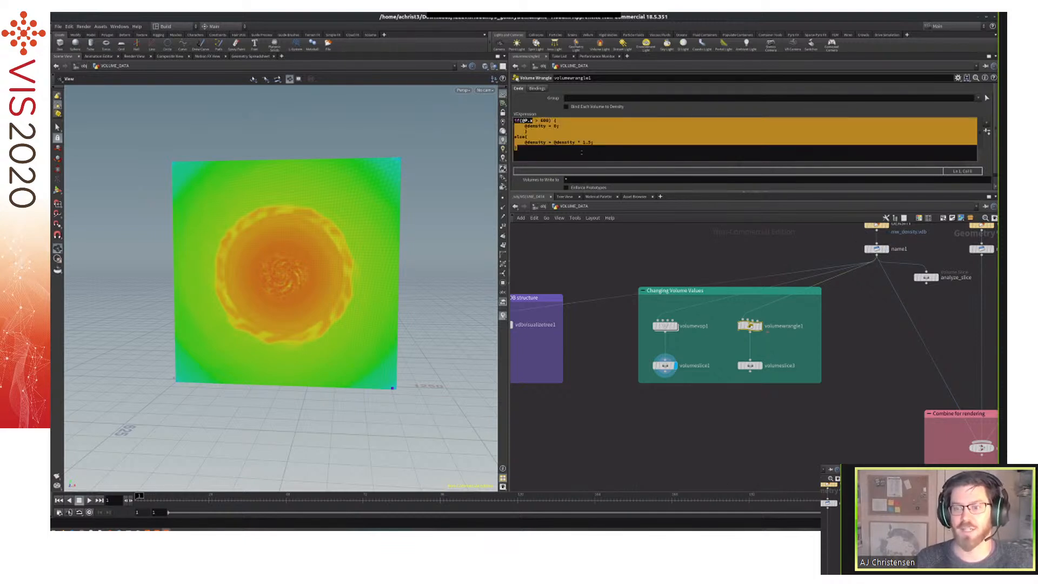
click(624, 151)
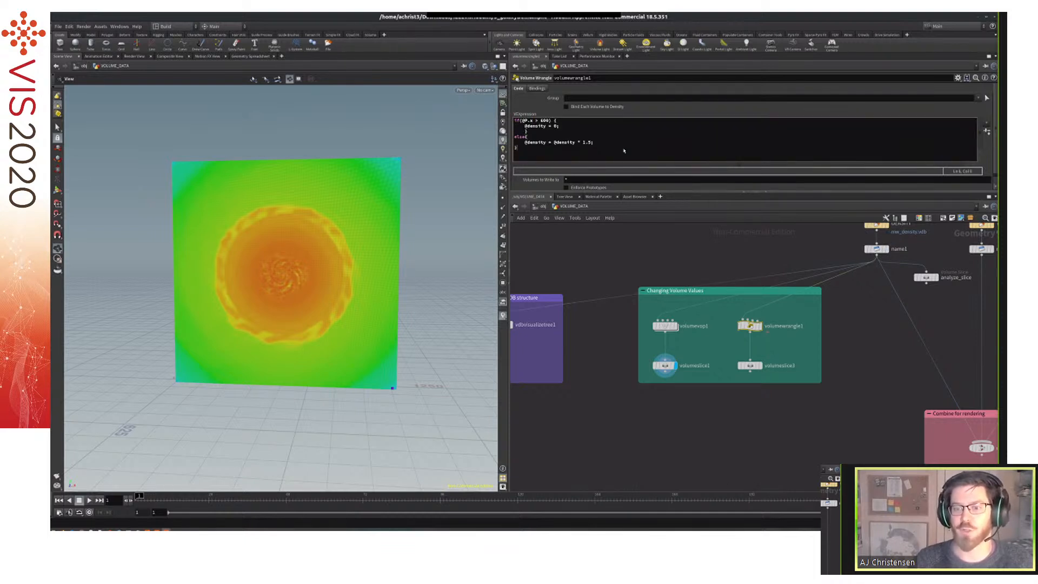
click(750, 326)
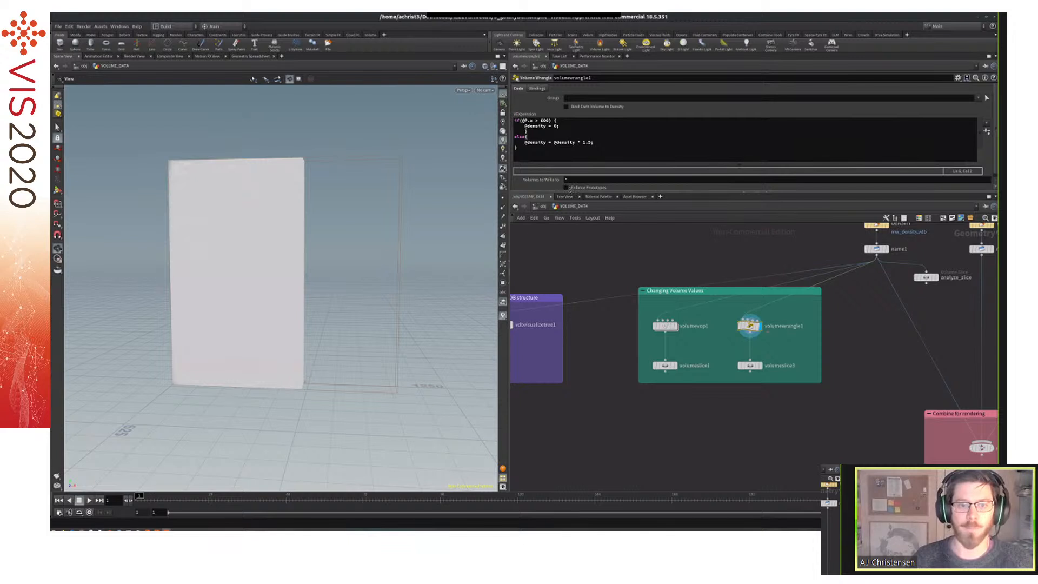
Comment out the if block, the else line and the closing brace in volumewrangle1, leaving only the density multiplication active.
drag(546, 192, 546, 213)
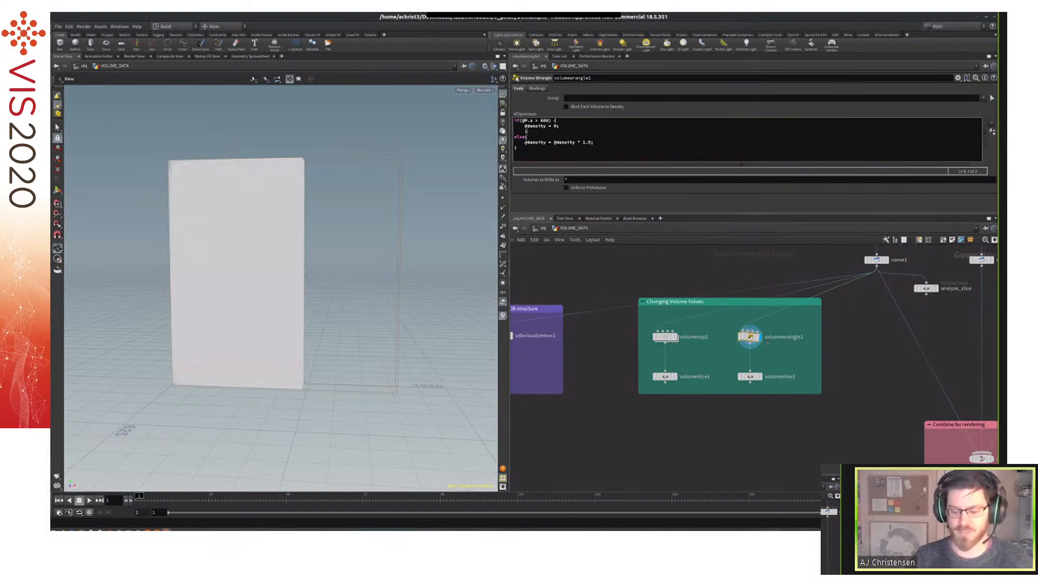
key(Return)
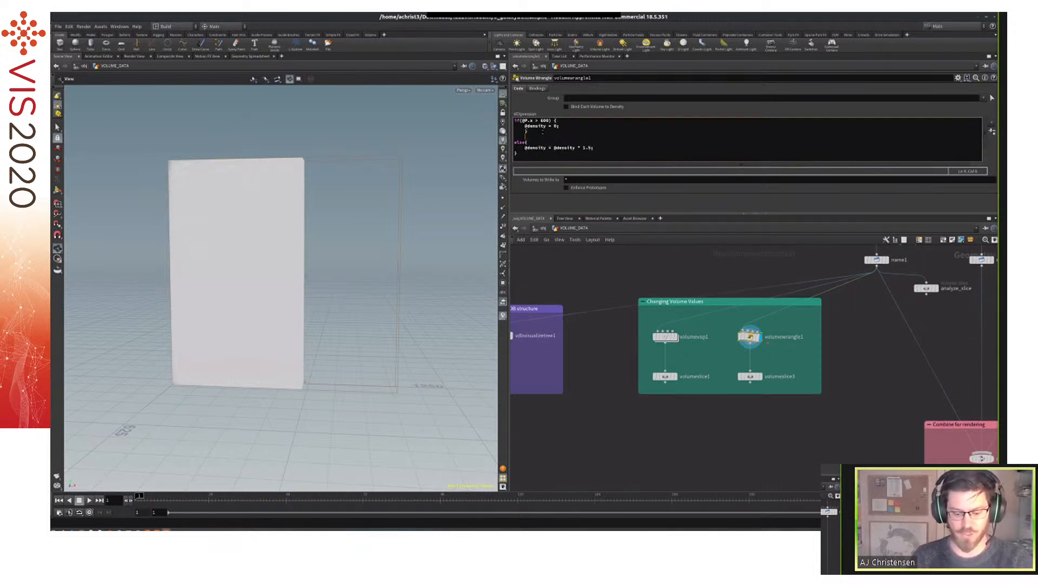
text(//)
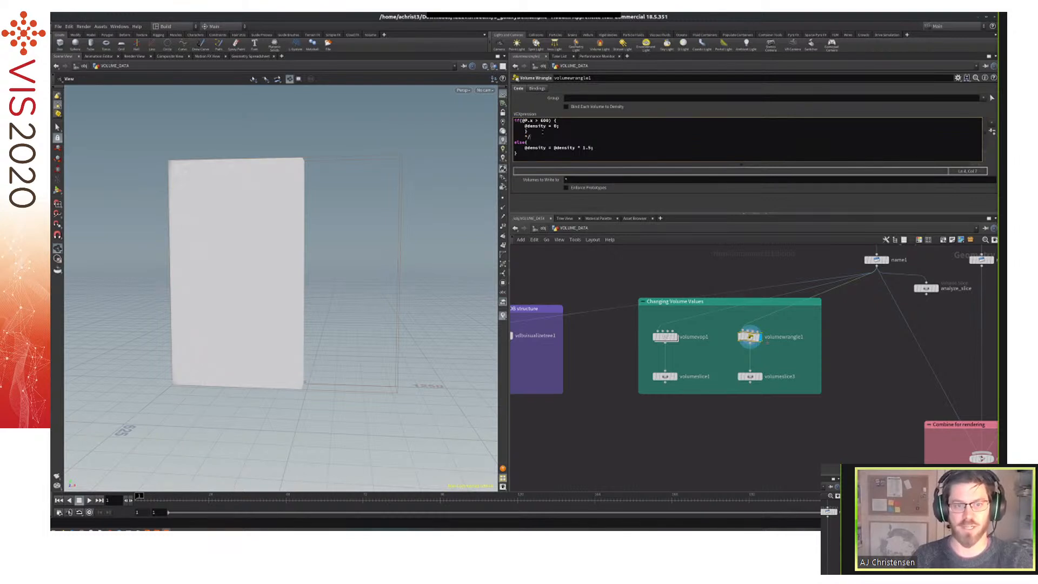
text(/*)
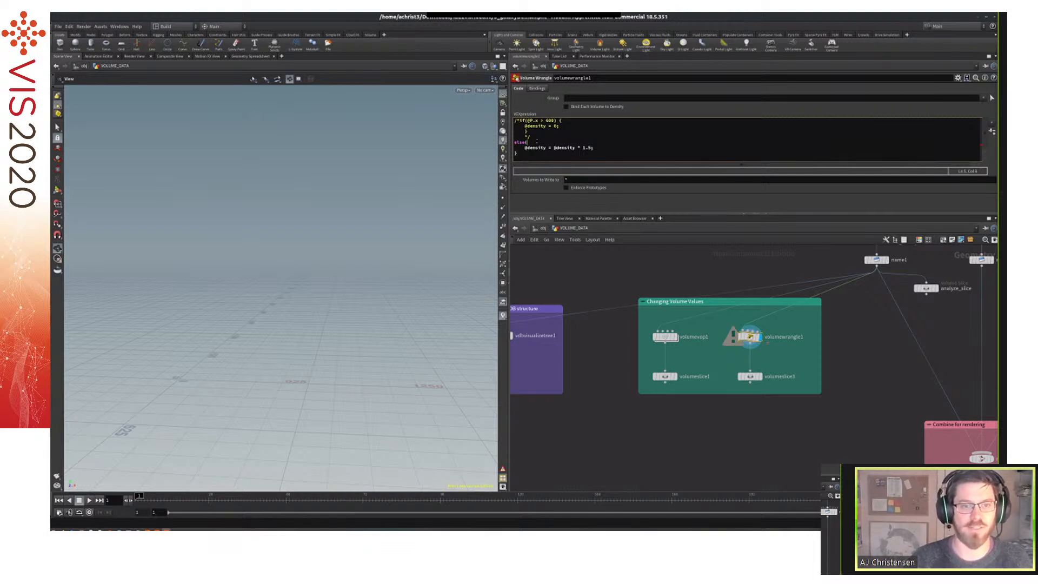
key(BackSpace)
key(BackSpace)
key(Down)
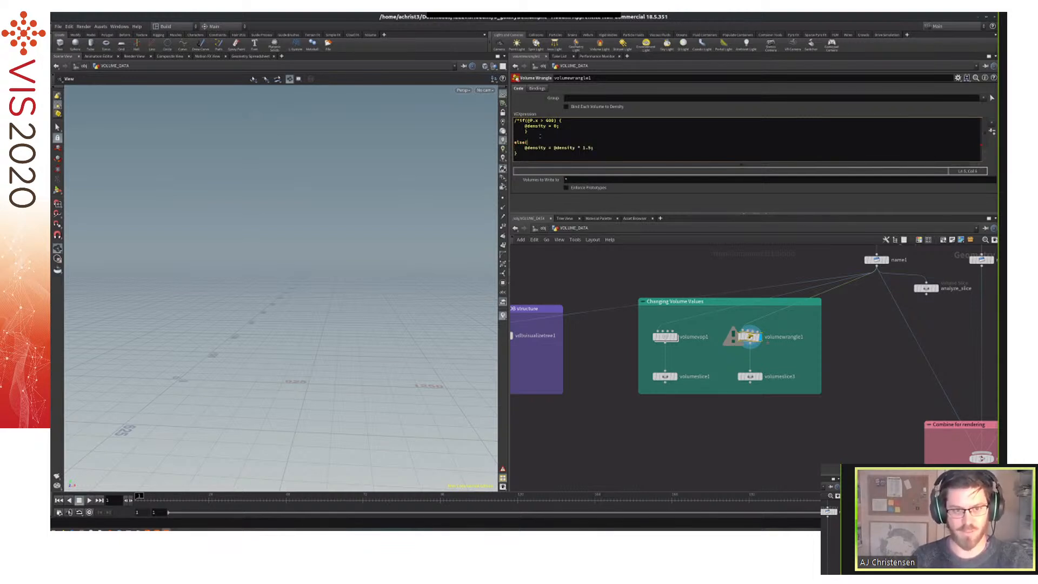
text(*/)
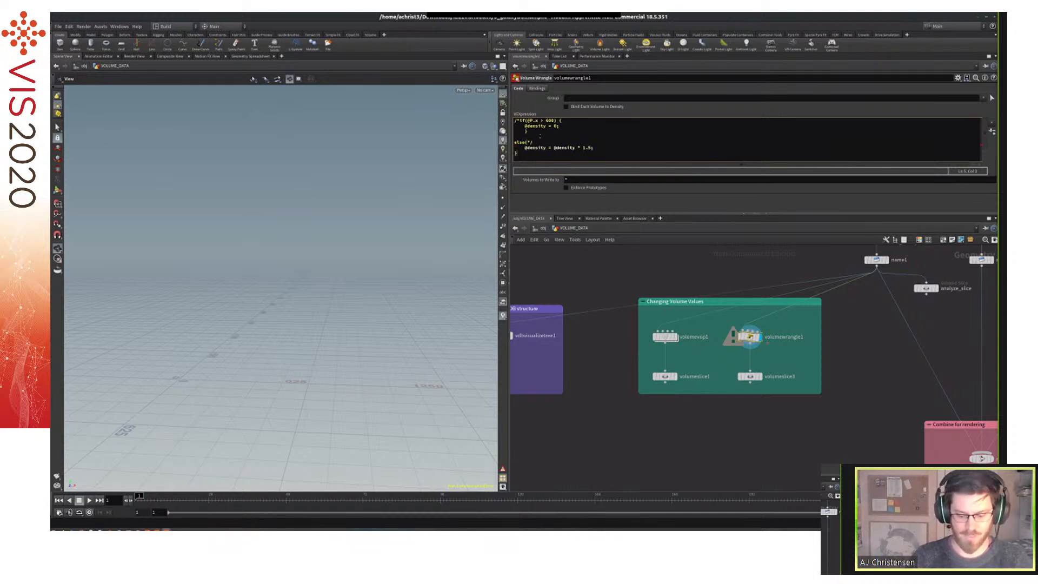
text(//)
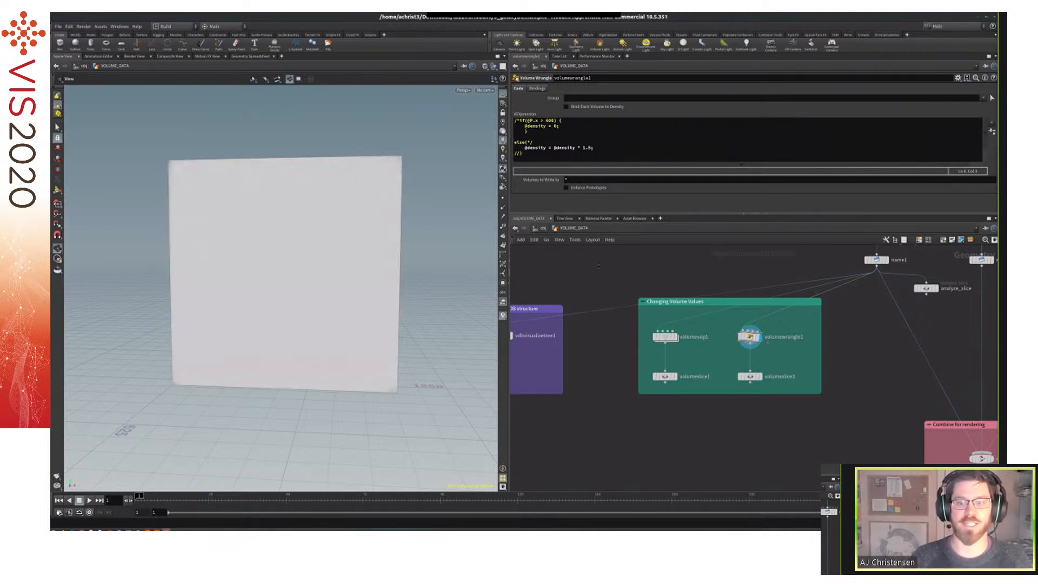
Set the density multiplier in the volumewrangle1 code to .01 and view the thinned volume.
click(583, 148)
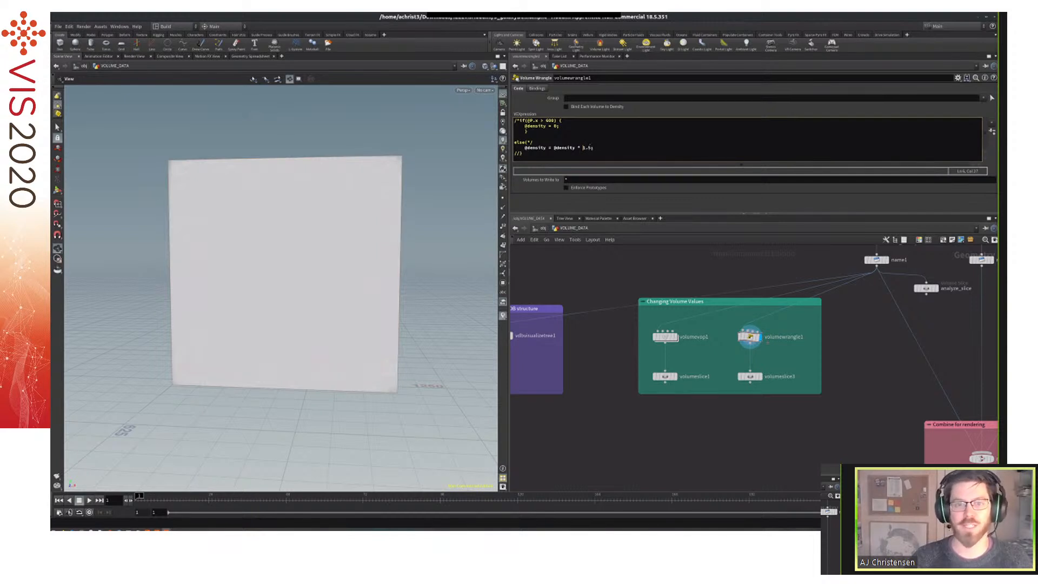
double_click(585, 147)
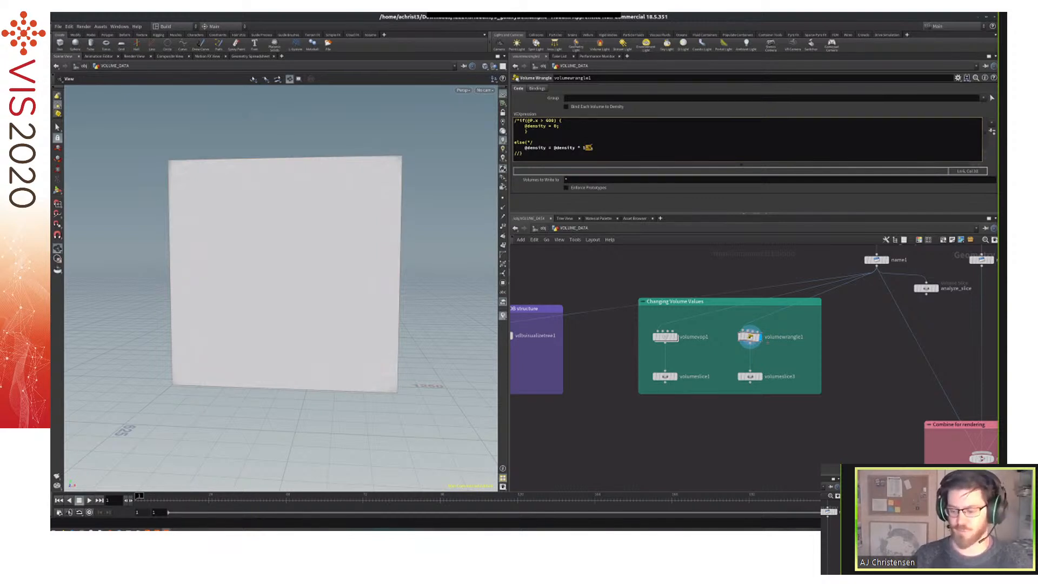
key(BackSpace)
text(.05)
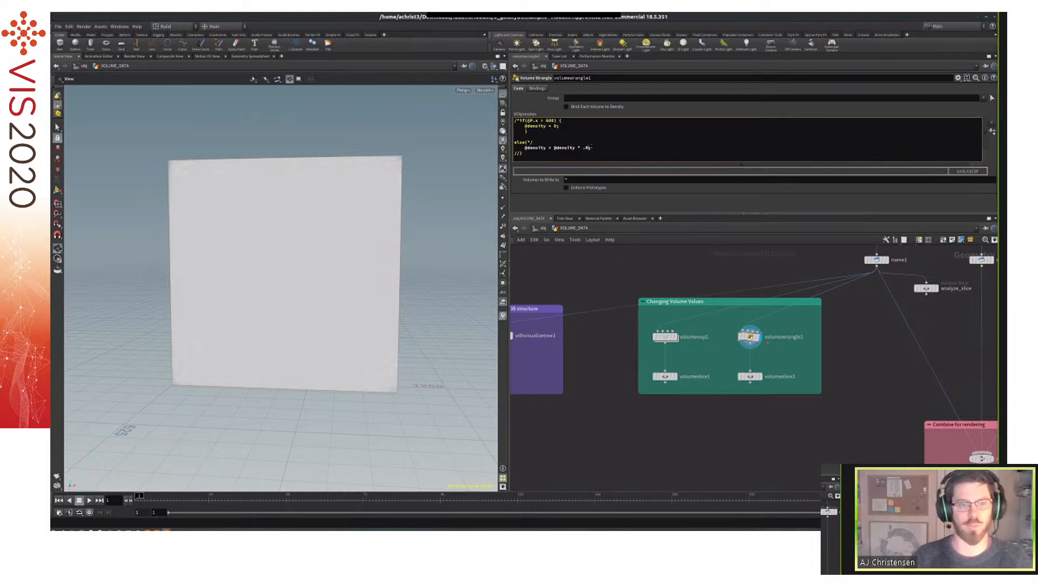
key(Return)
text(})
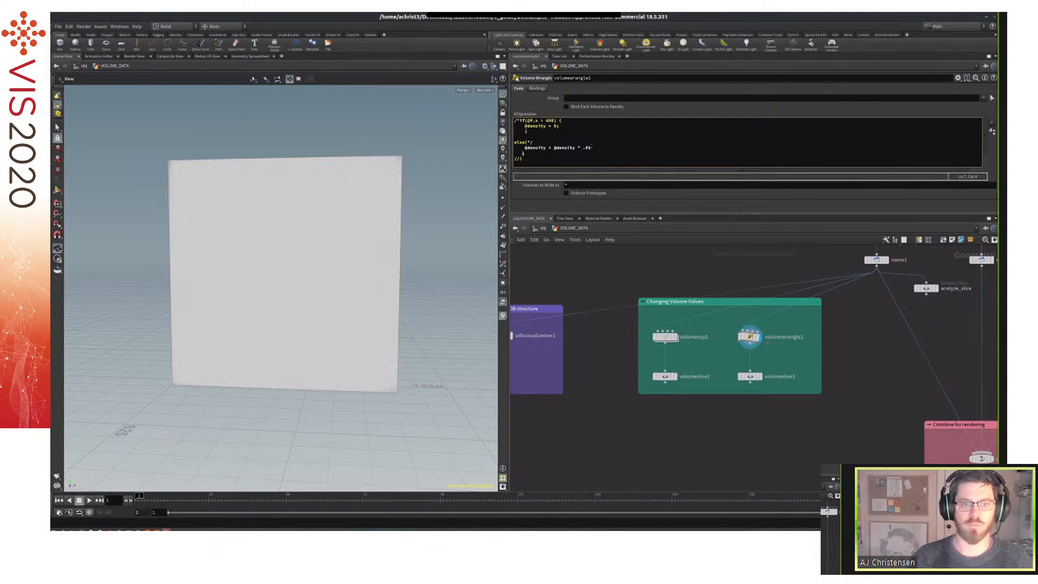
key(BackSpace)
key(BackSpace)
key(BackSpace)
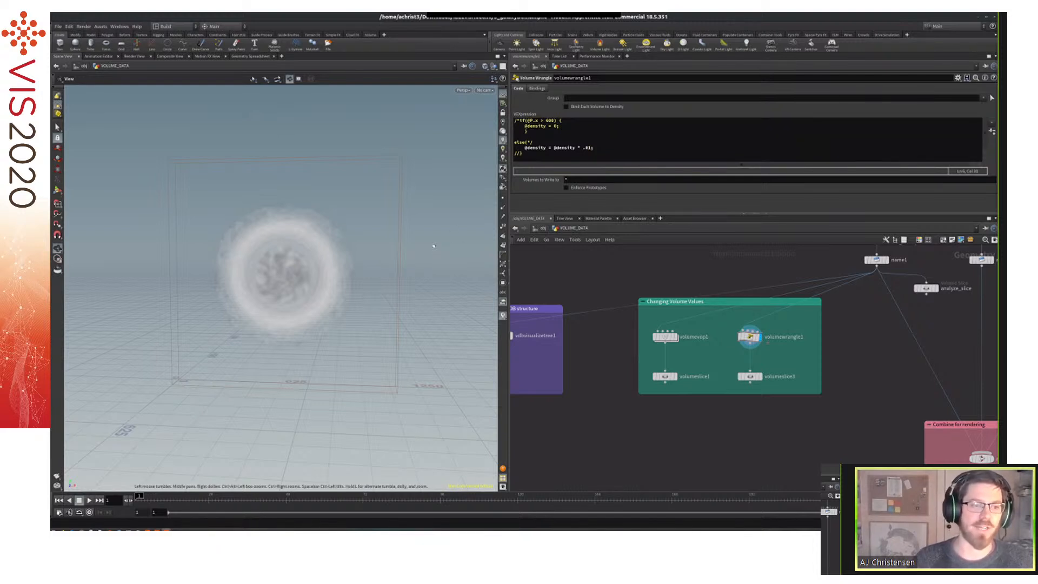
mouse_move(410, 246)
mouse_down()
mouse_move(381, 238)
mouse_move(435, 266)
mouse_up()
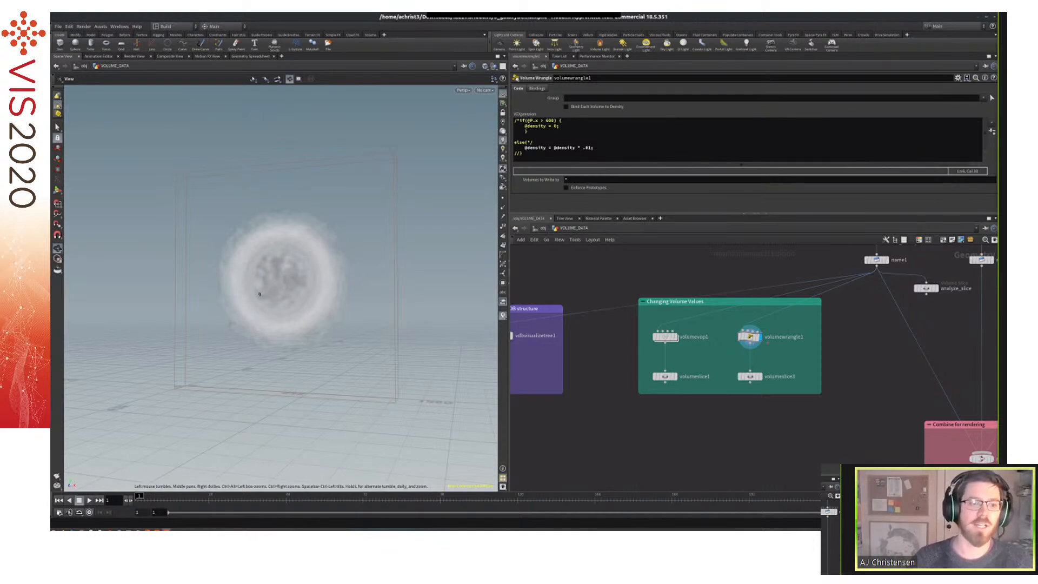
Remove the comment markers in the volumewrangle1 code so the if/else density condition is active again.
click(551, 132)
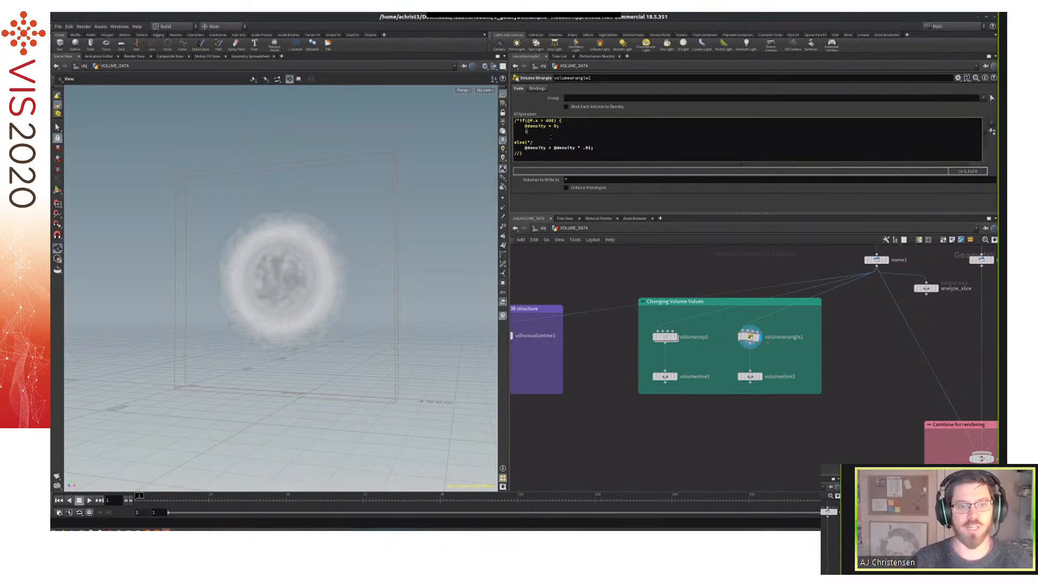
key(BackSpace)
key(BackSpace)
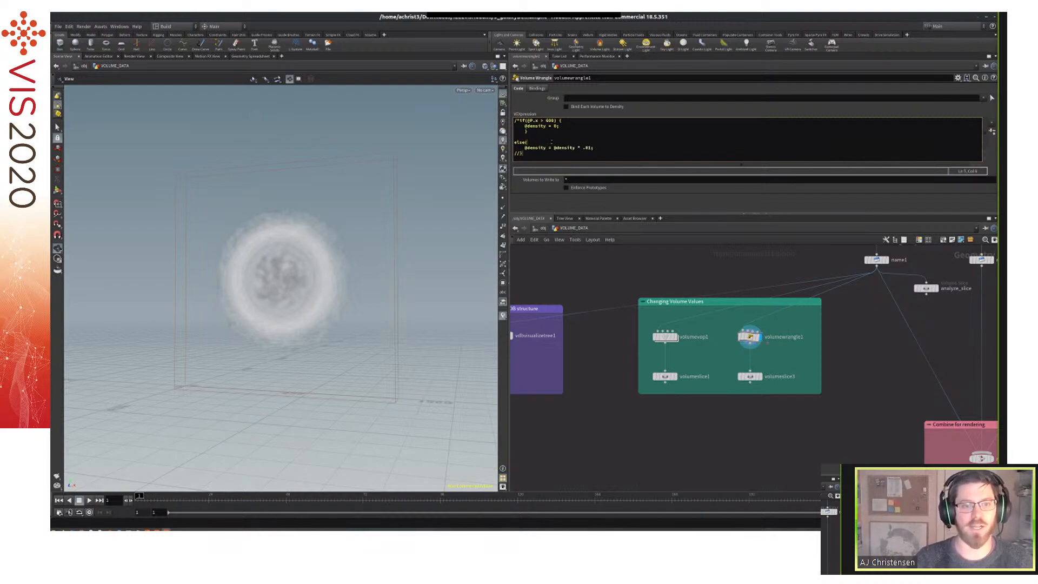
key(BackSpace)
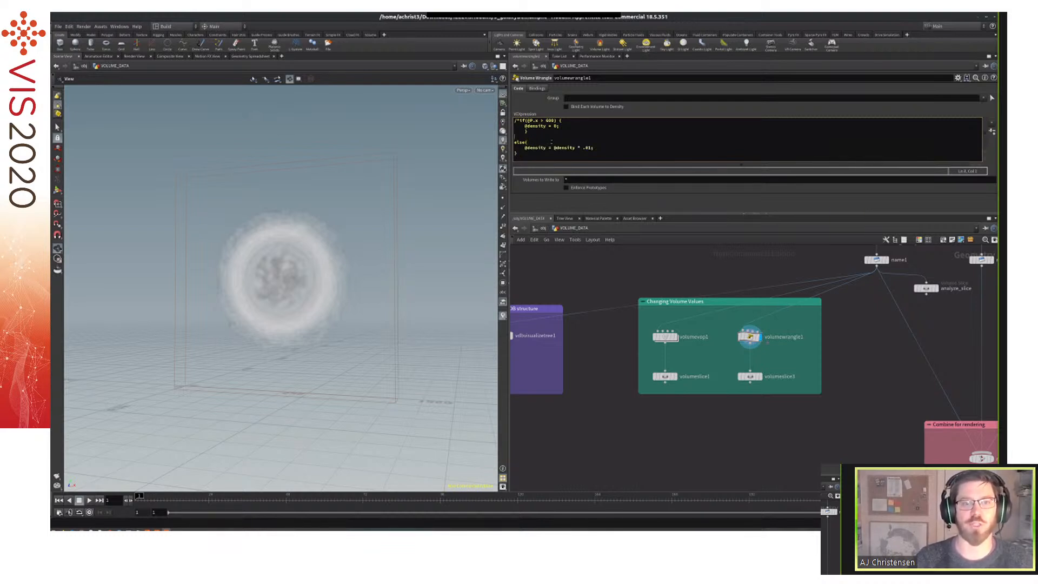
key(Delete)
key(Delete)
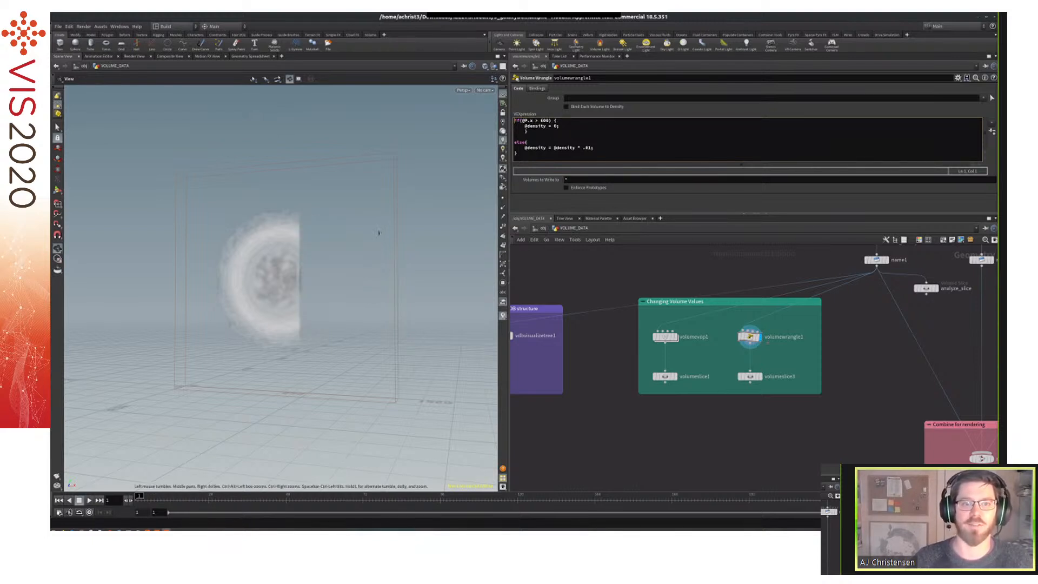
Examine the @P.x > 600 condition and its density assignment in the code, comparing them with the cut volume in the viewport.
drag(379, 232, 379, 233)
drag(524, 121, 532, 120)
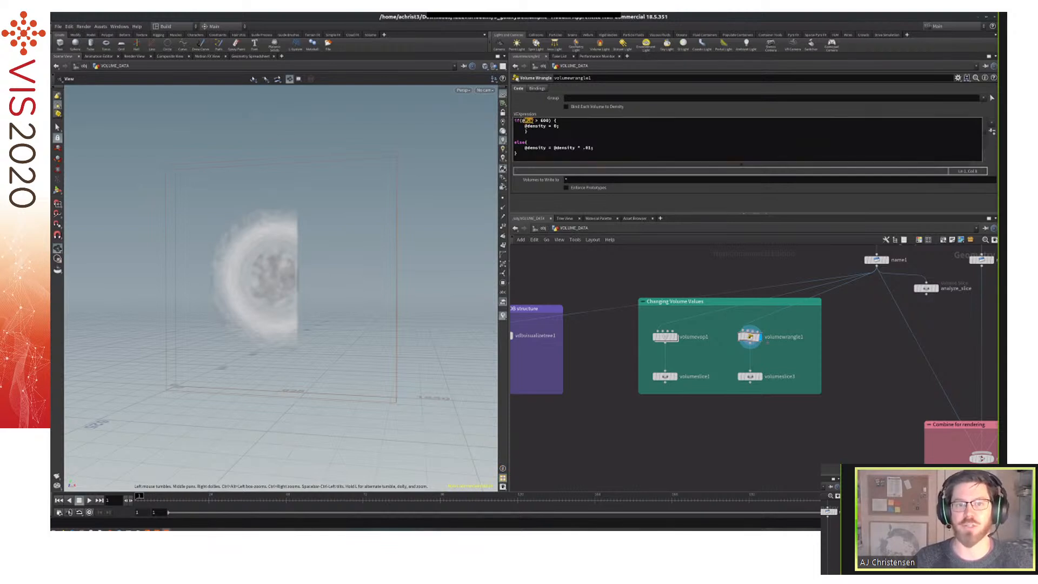
double_click(544, 121)
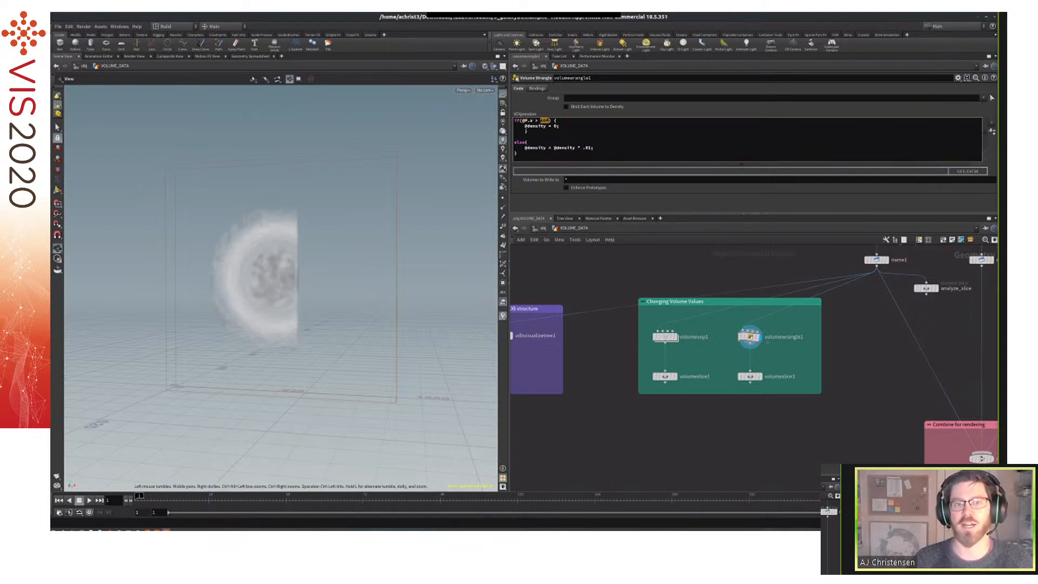
double_click(556, 126)
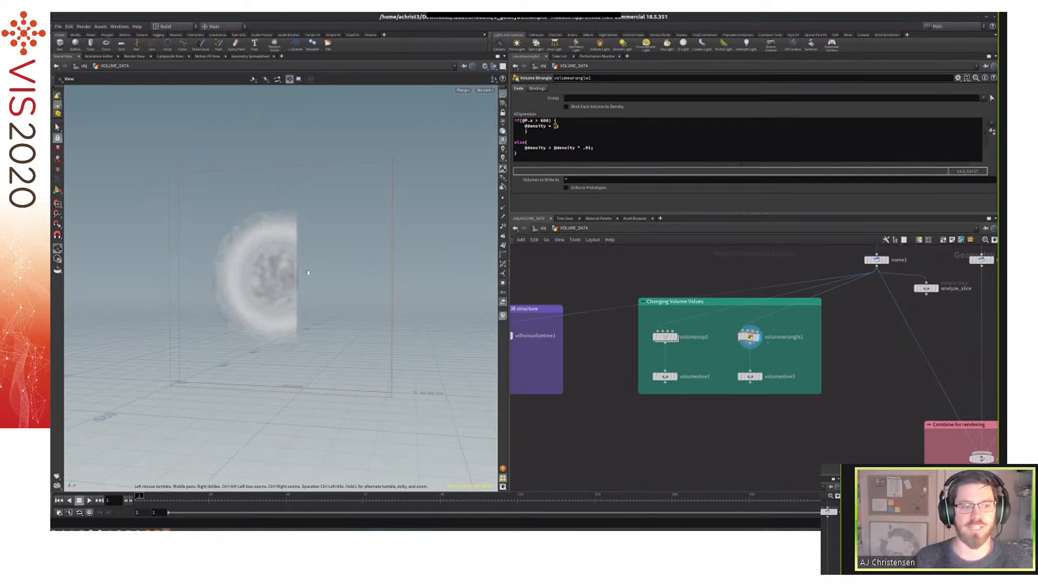
drag(304, 246, 287, 283)
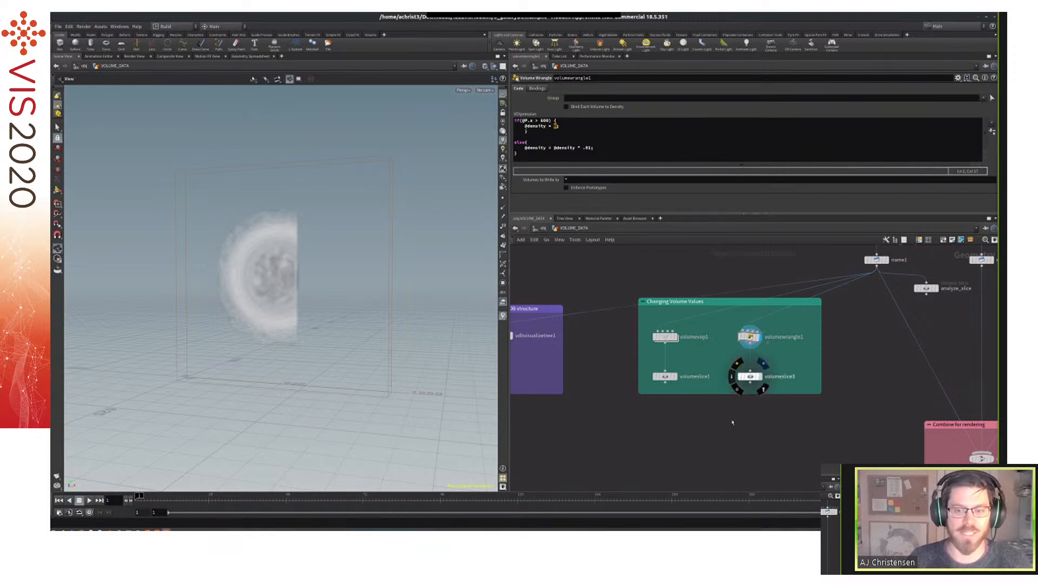
Display volumeslice3 below volumewrangle1 and set the density multiplier in the wrangle's else branch to .100.
key(r)
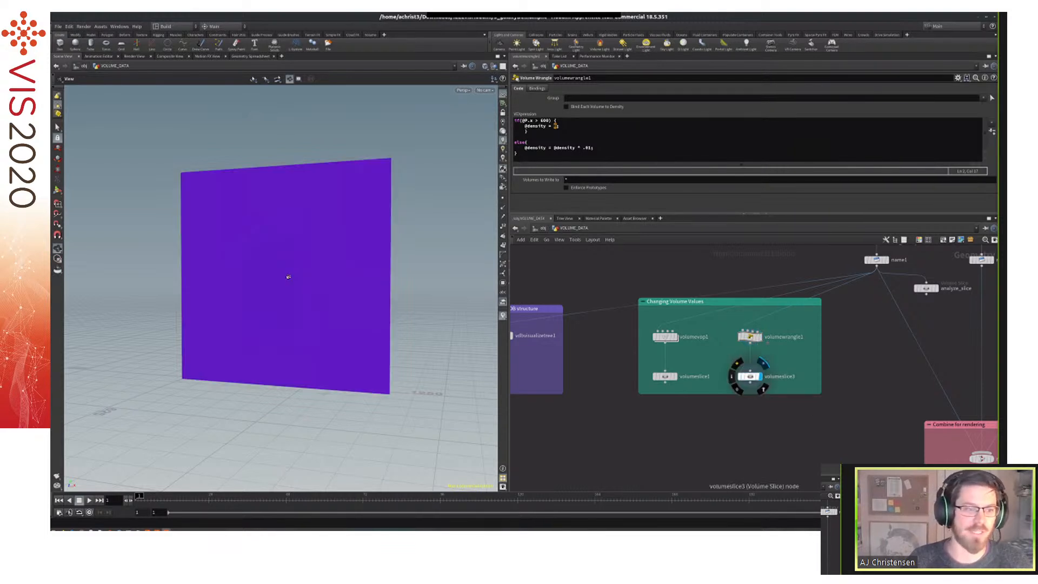
drag(288, 276, 470, 203)
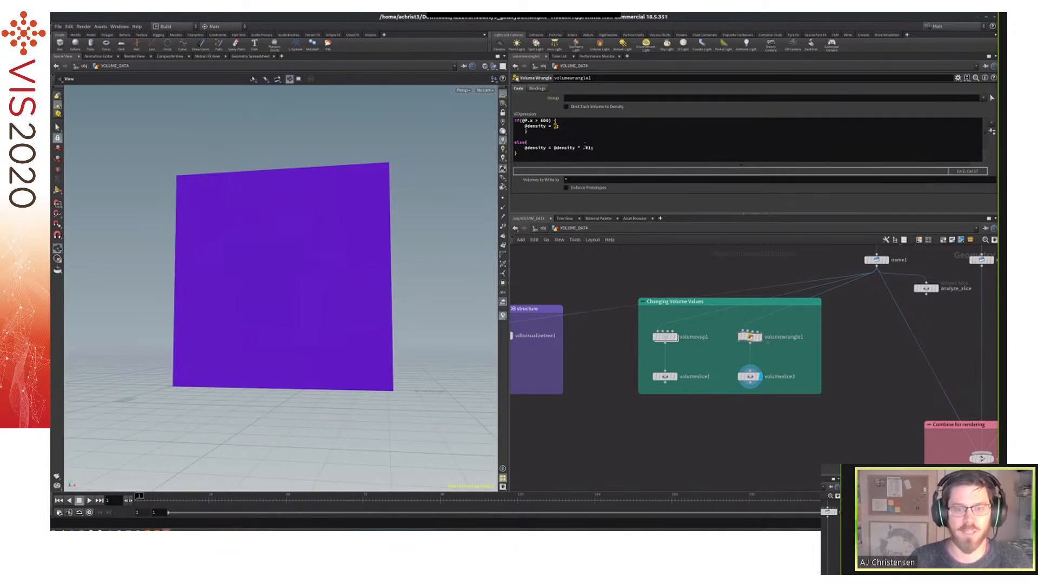
double_click(588, 147)
text(100)
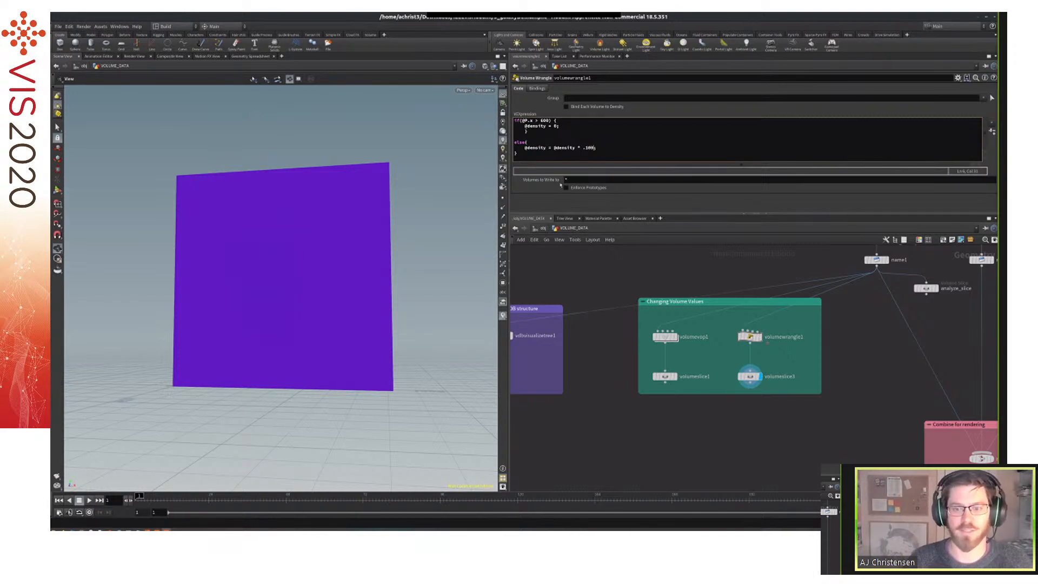
Return to the object level, open the POINT_DATA network, and view the star particles from several angles.
middle_drag(822, 334, 725, 370)
scroll(719, 366, down, 5)
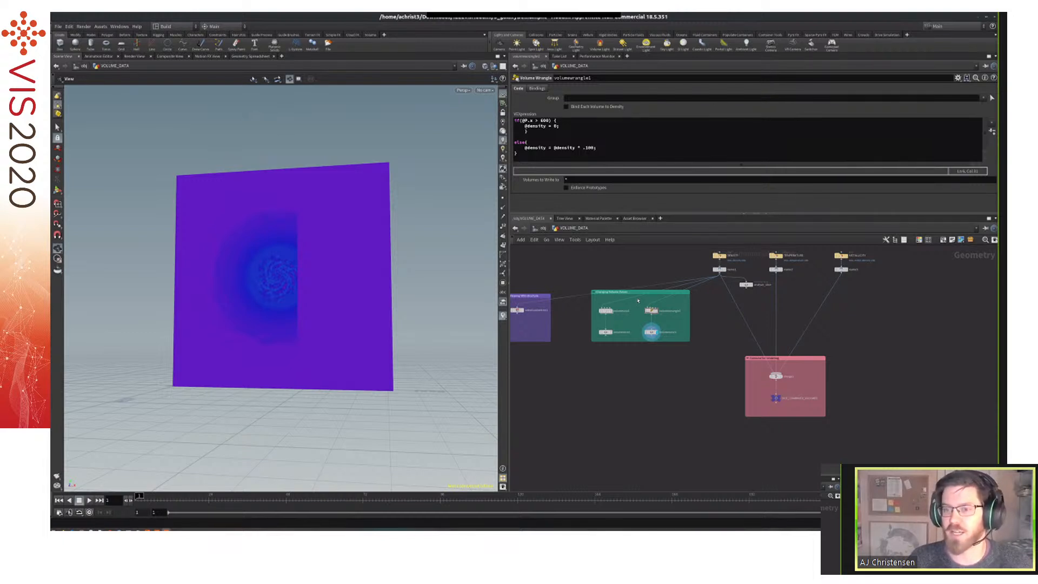
middle_drag(638, 301, 693, 321)
middle_drag(645, 280, 637, 299)
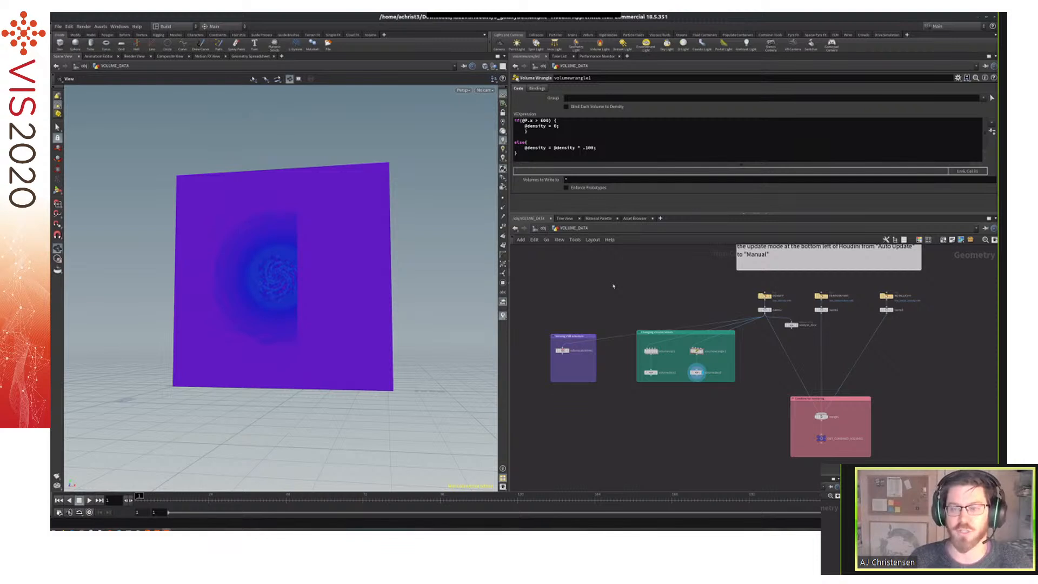
click(540, 229)
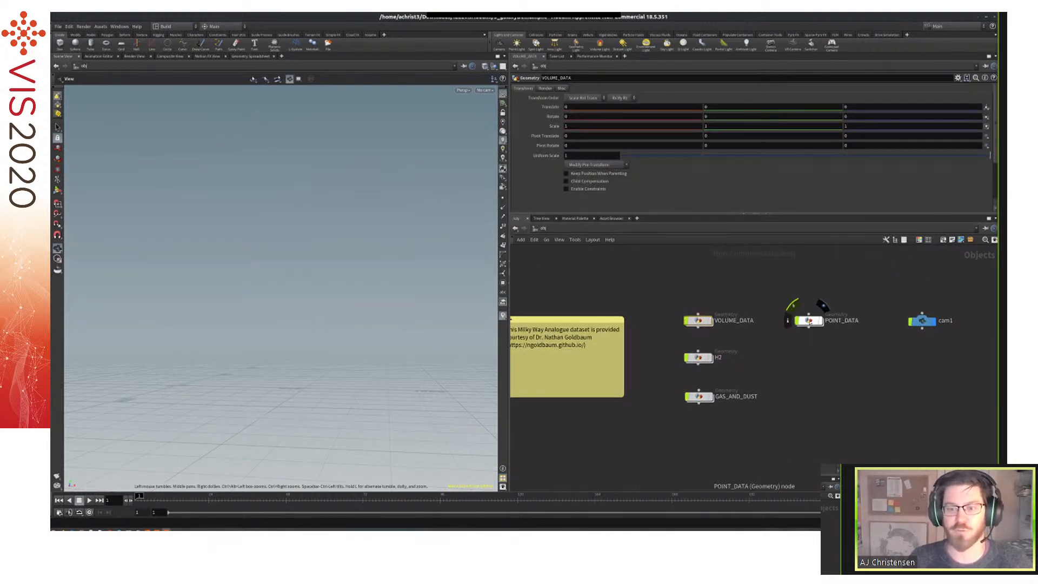
double_click(810, 321)
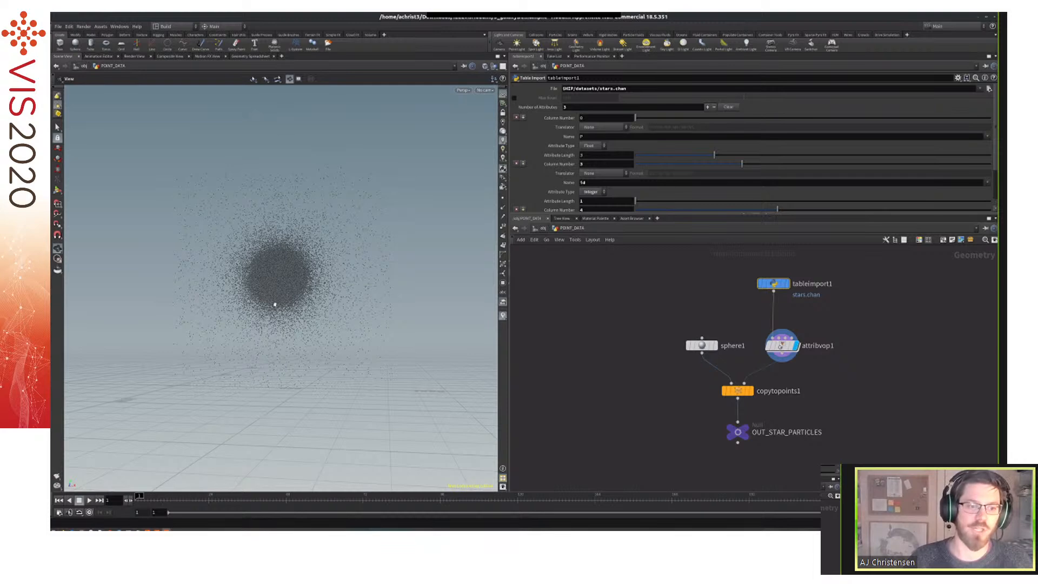
drag(275, 305, 275, 305)
drag(395, 284, 362, 303)
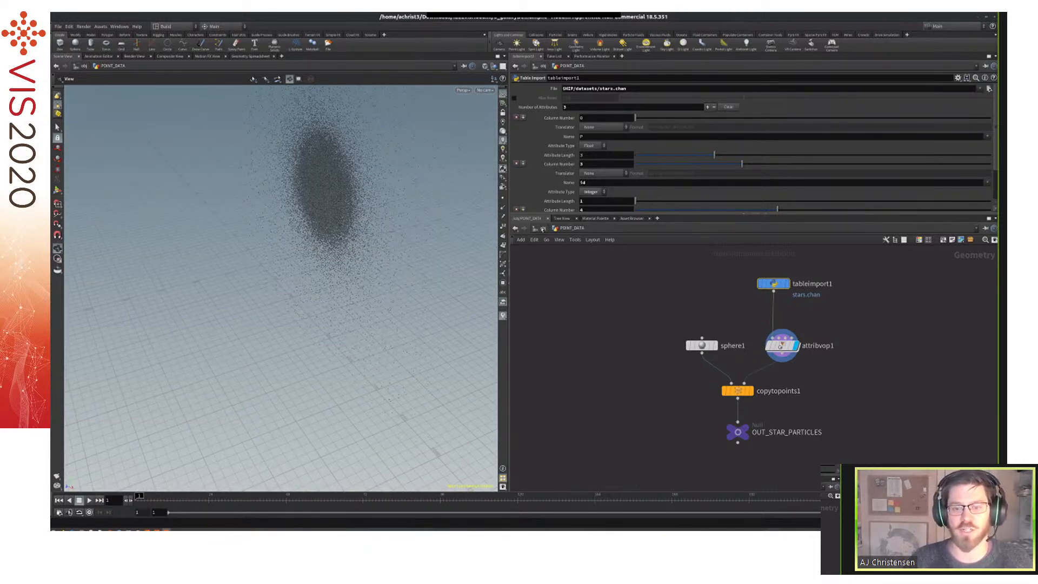
Inspect the H2 object's material assignment and the IN_COMBINED_VOLUMES node inside it, then return to the object level.
key(u)
click(696, 308)
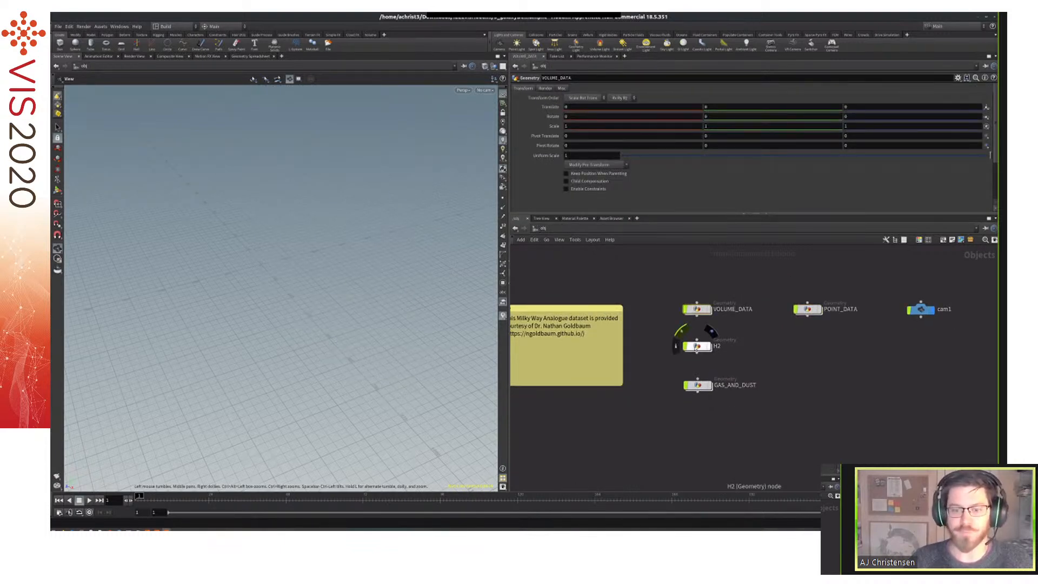
click(697, 347)
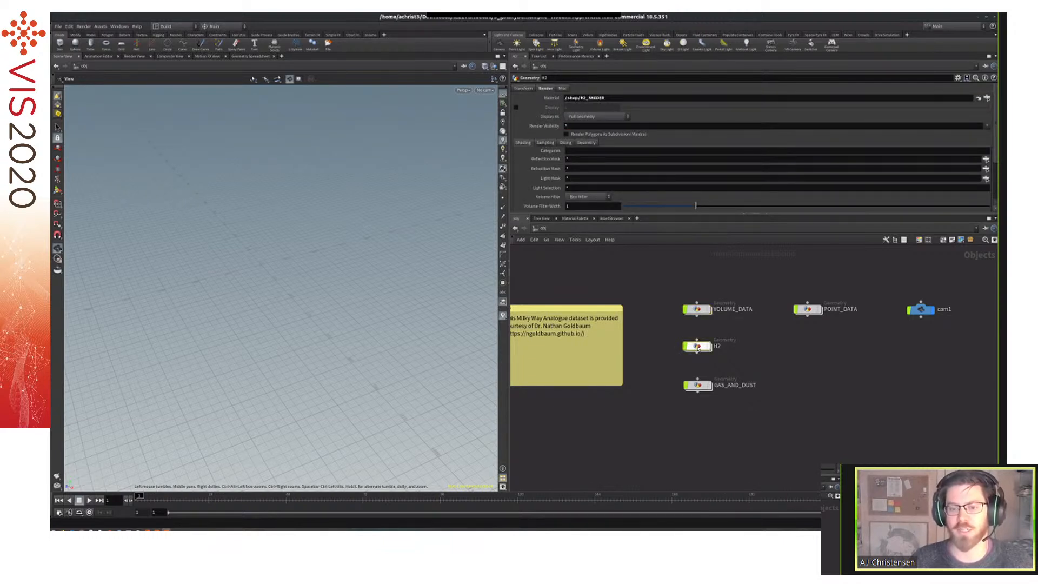
double_click(696, 347)
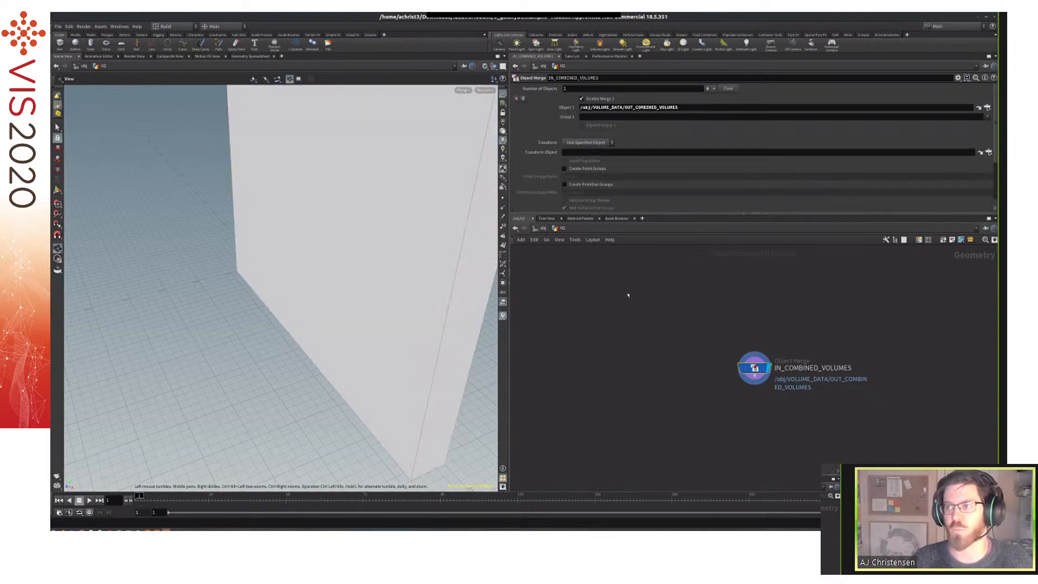
key(u)
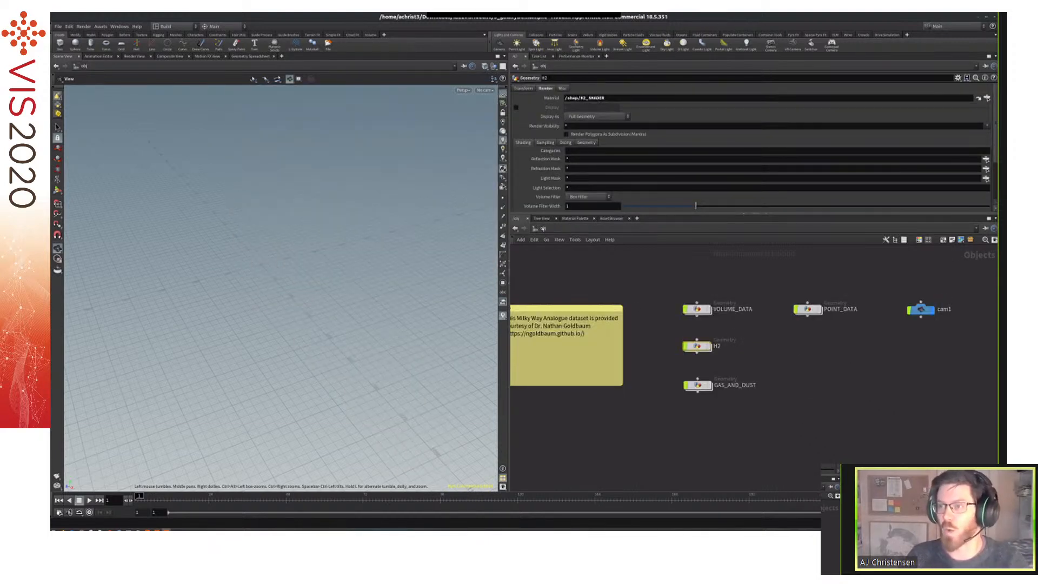
Inspect the GAS_AND_DUST object's shader assignment and its IN_COMBINED_VOLUMES node, then return to the object level.
click(698, 387)
double_click(698, 387)
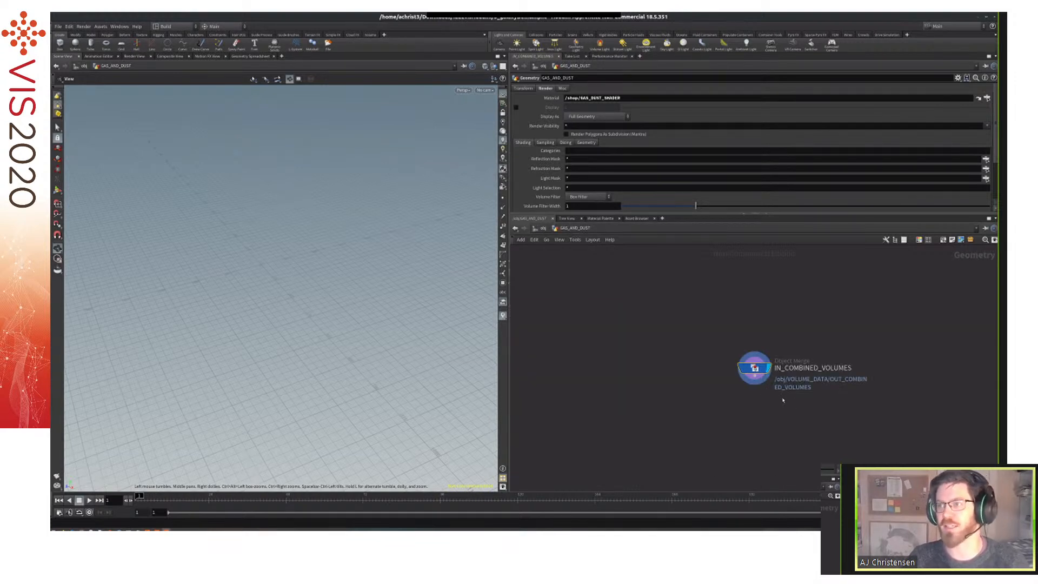
drag(781, 397, 685, 315)
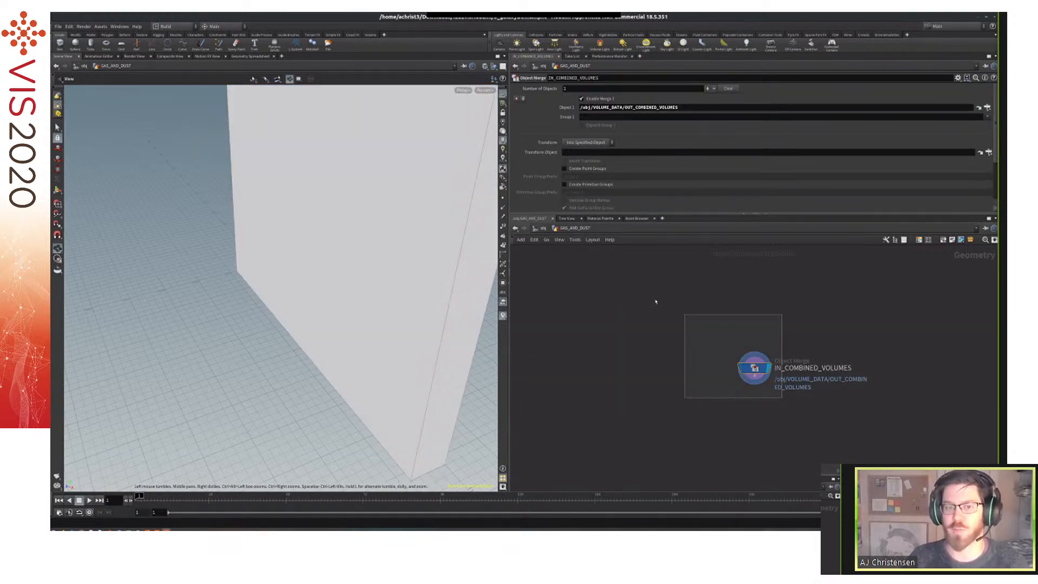
key(u)
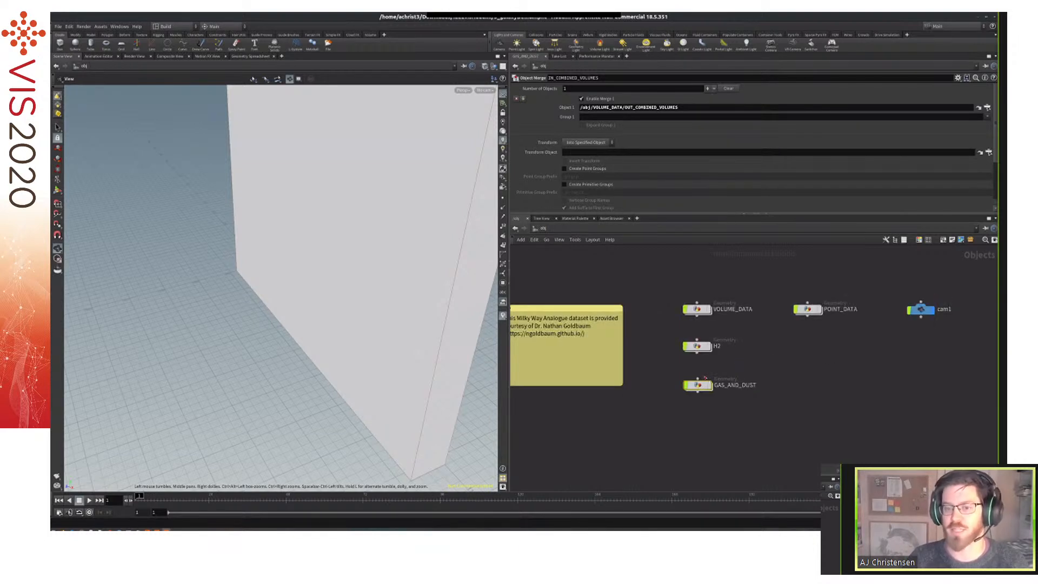
Switch to the out network and start a preview render of the Galaxy_Render Mantra node.
mouse_move(705, 378)
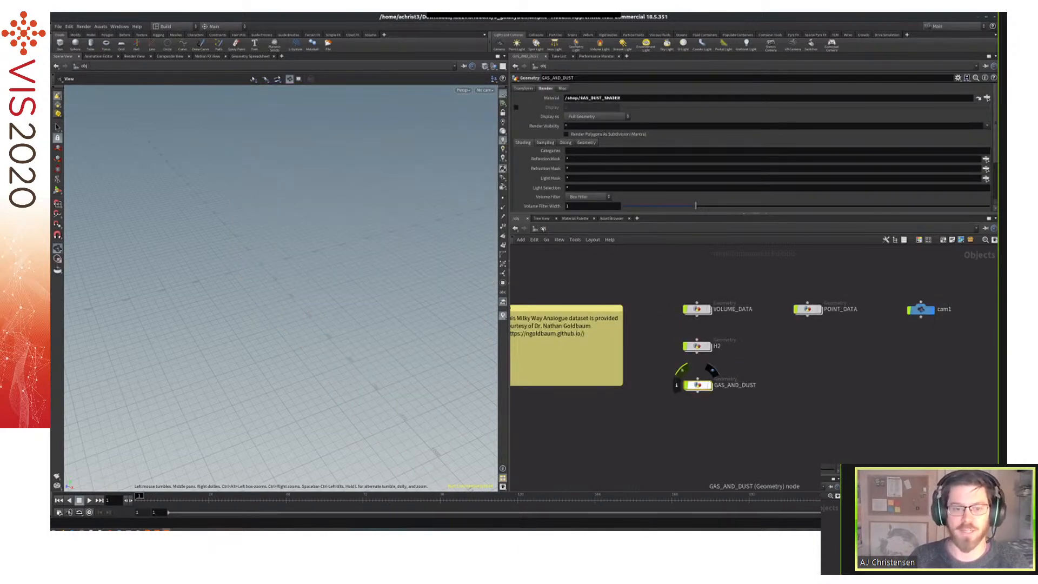
click(543, 228)
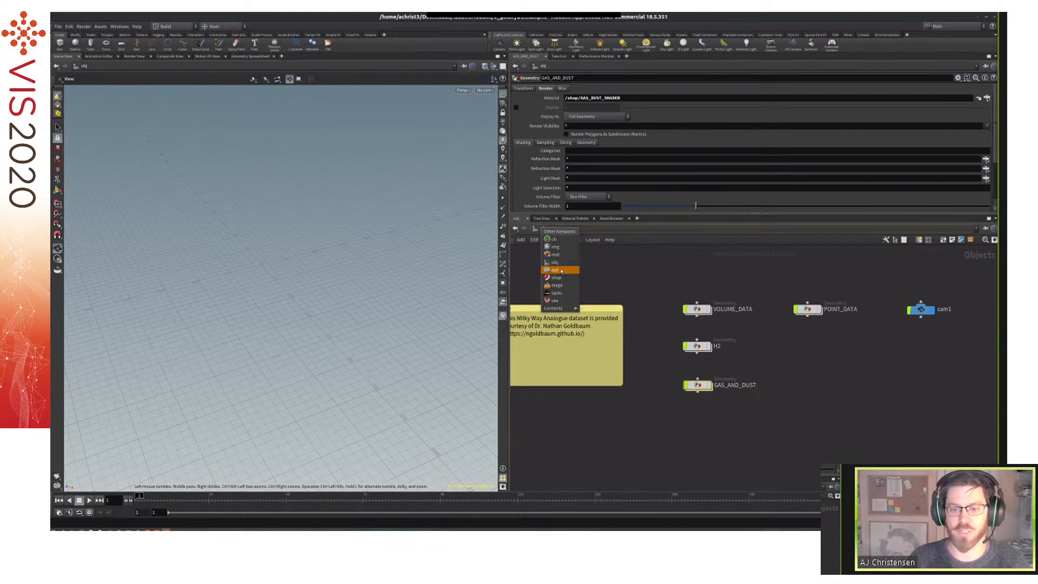
click(562, 270)
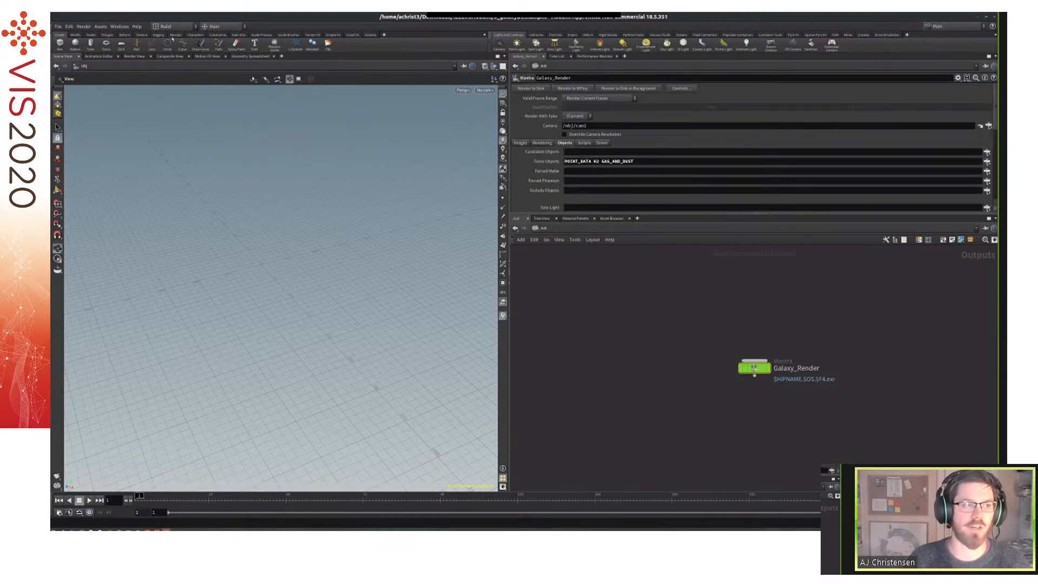
click(134, 56)
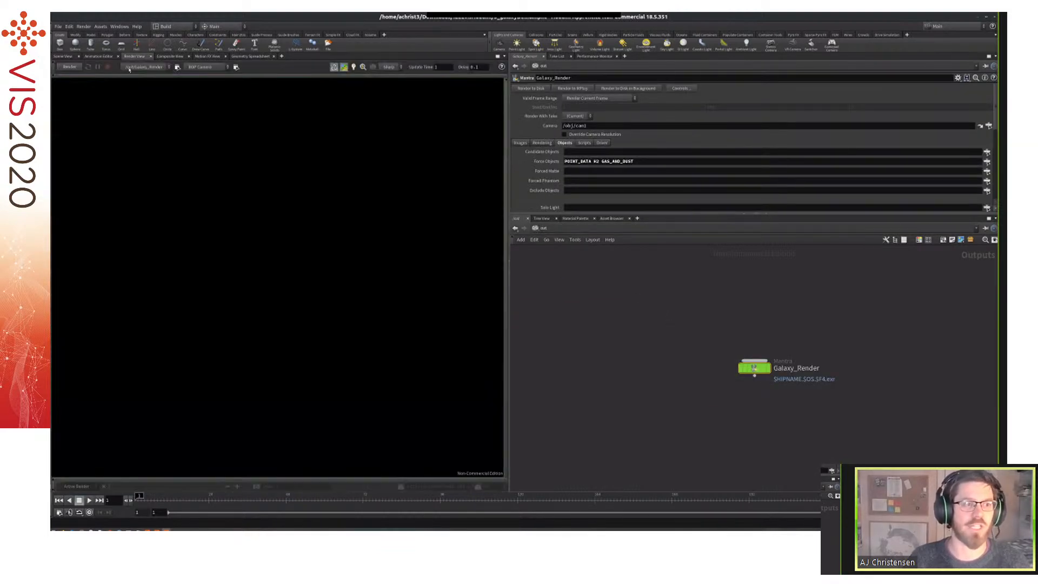
click(76, 68)
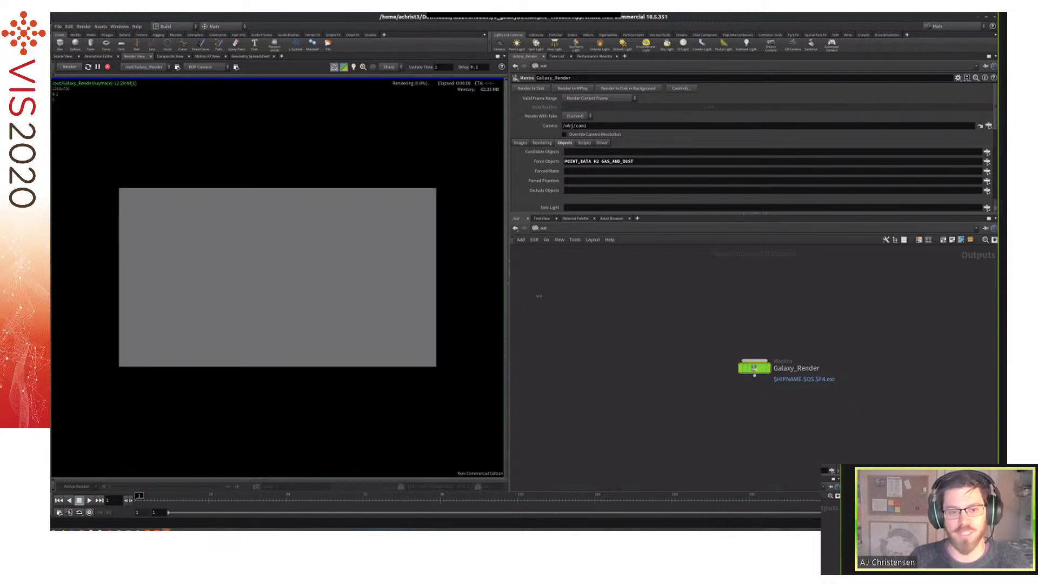
Widen the render preview area and zoom in on the galaxy image as it renders.
drag(508, 304, 557, 315)
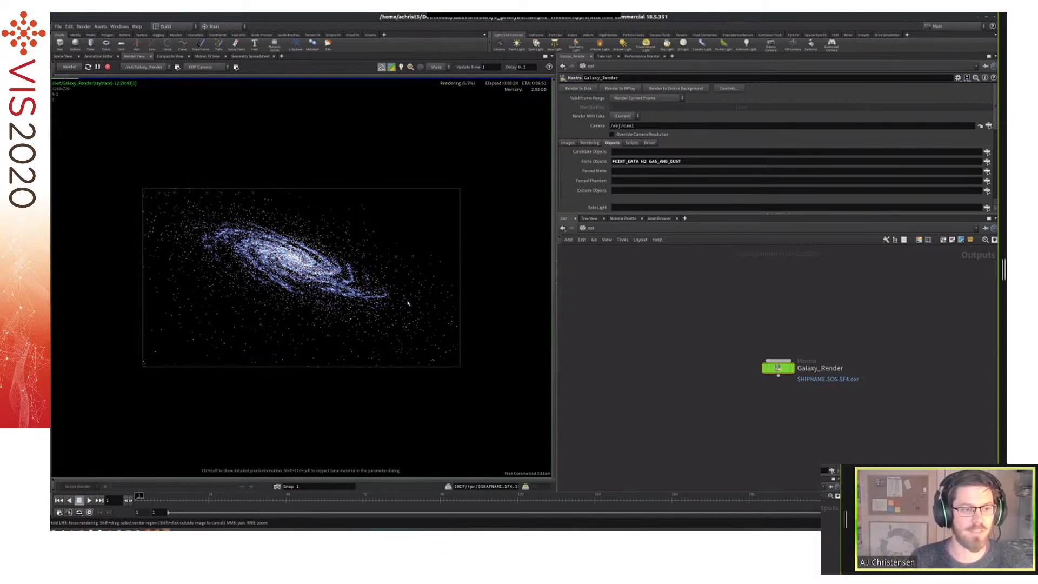
scroll(396, 277, up, 1)
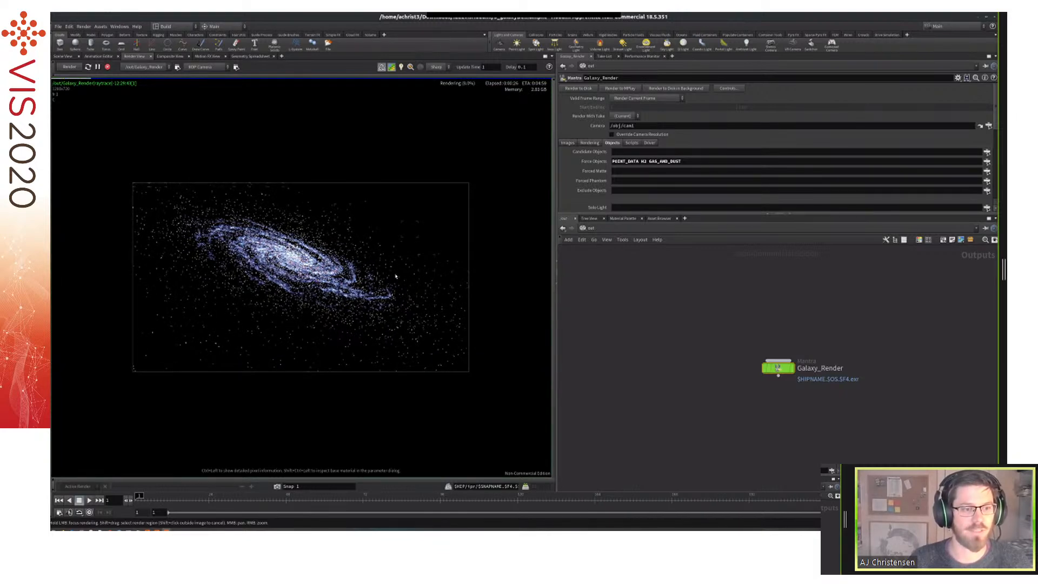
scroll(269, 293, up, 2)
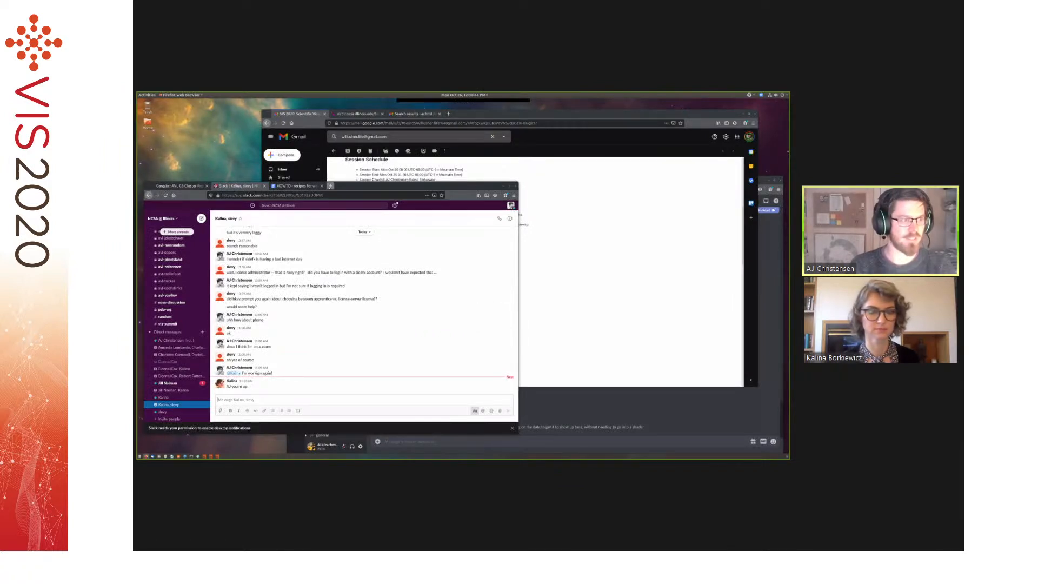
Switch to Firefox, load ytini.com in a new tab, and move the browser window higher on the desktop.
click(330, 185)
text(ytini.c)
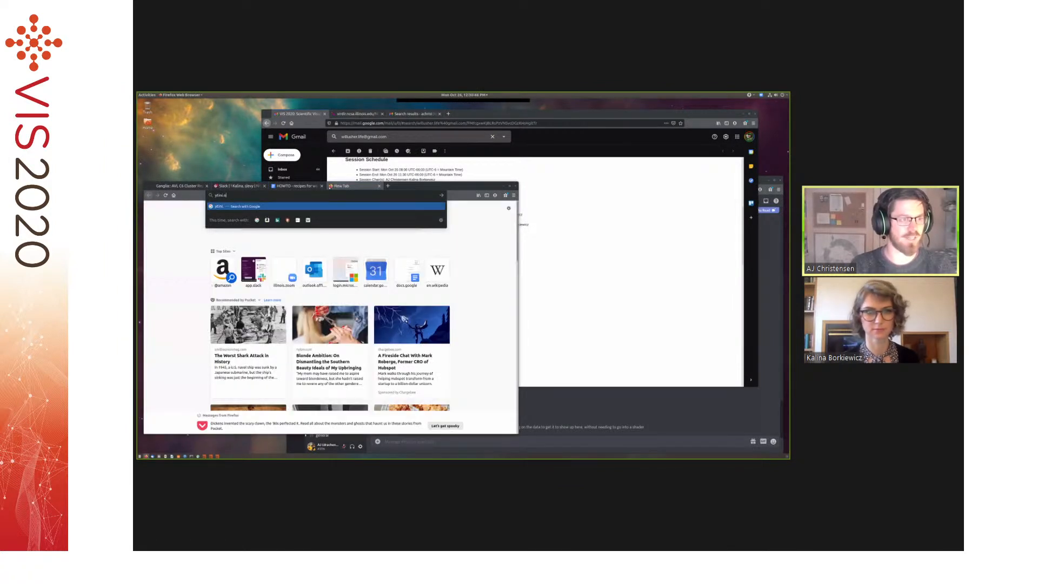
text(o)
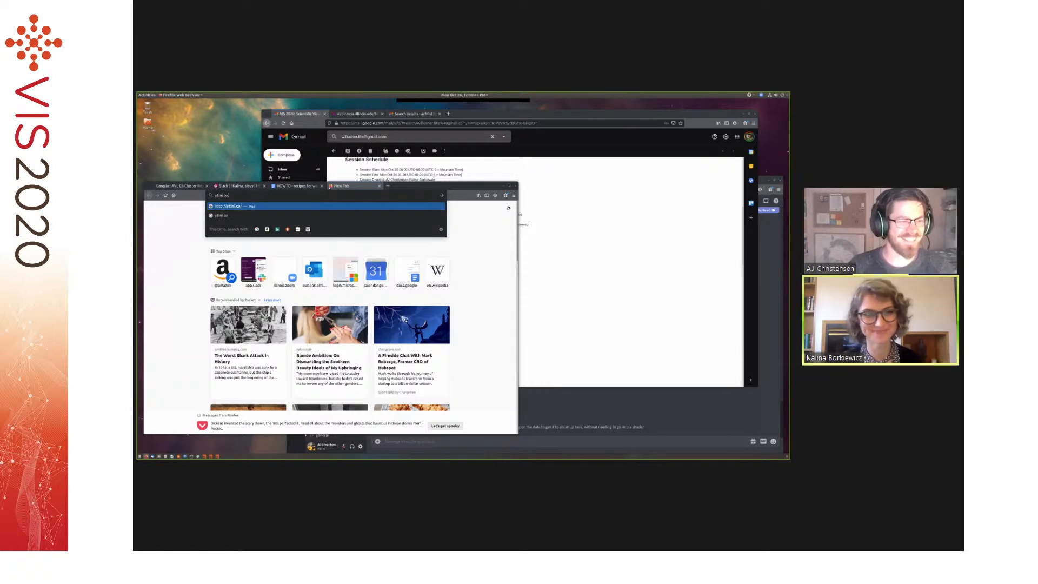
text(m)
key(Return)
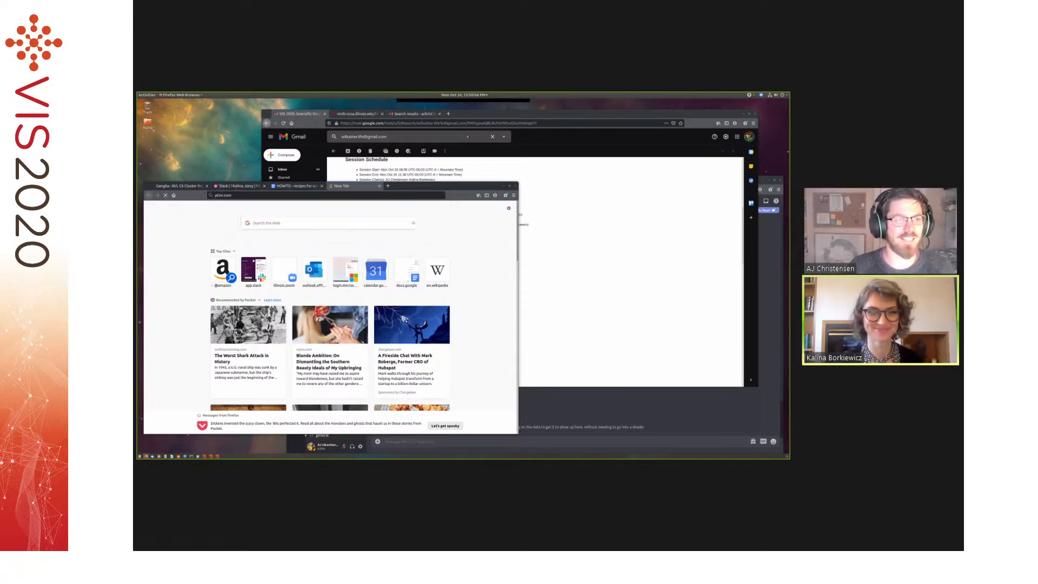
super+drag(404, 319, 417, 263)
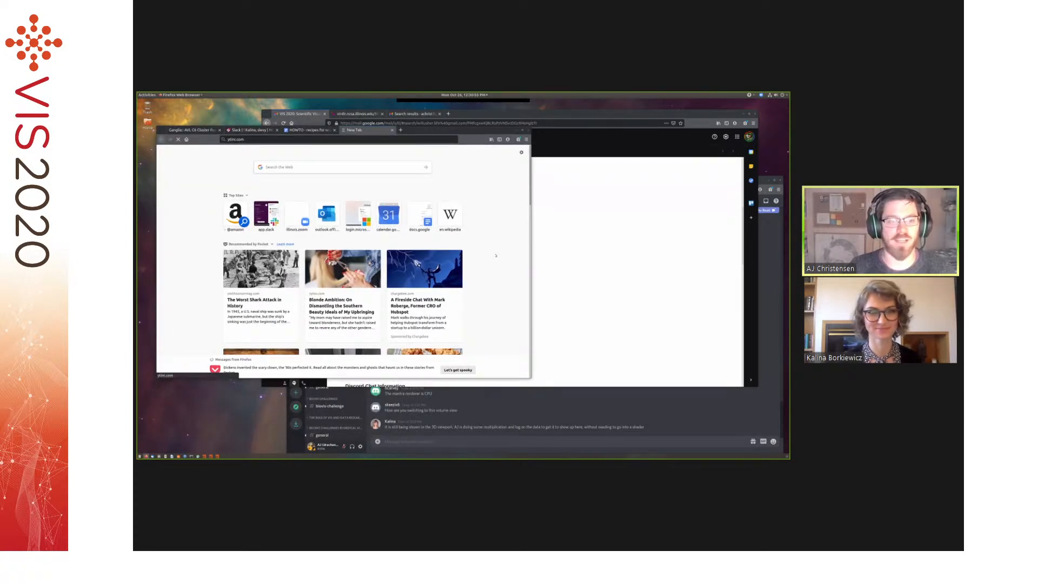
super+drag(471, 169, 474, 189)
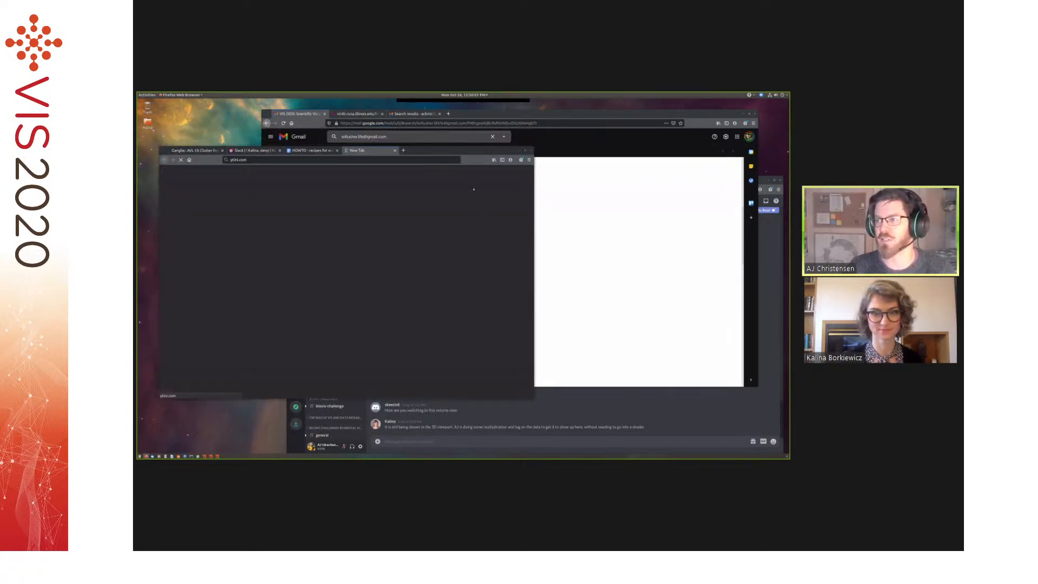